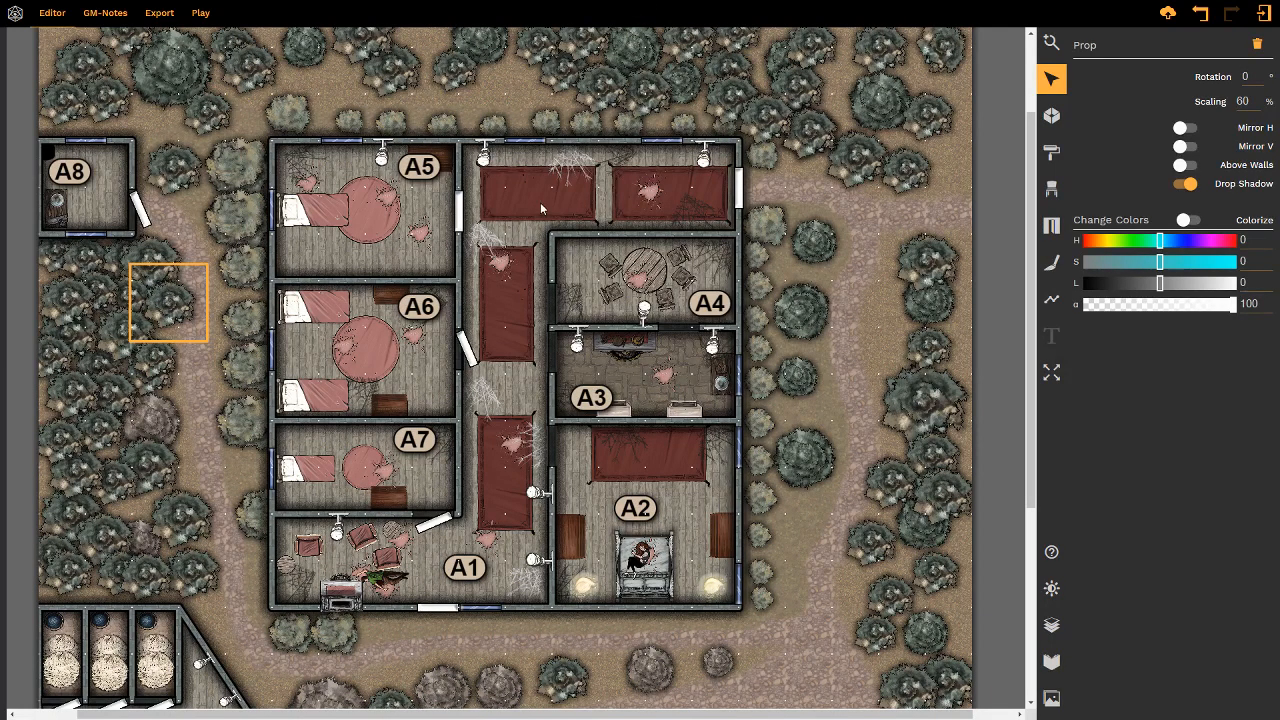
scroll(820, 366, down, 2)
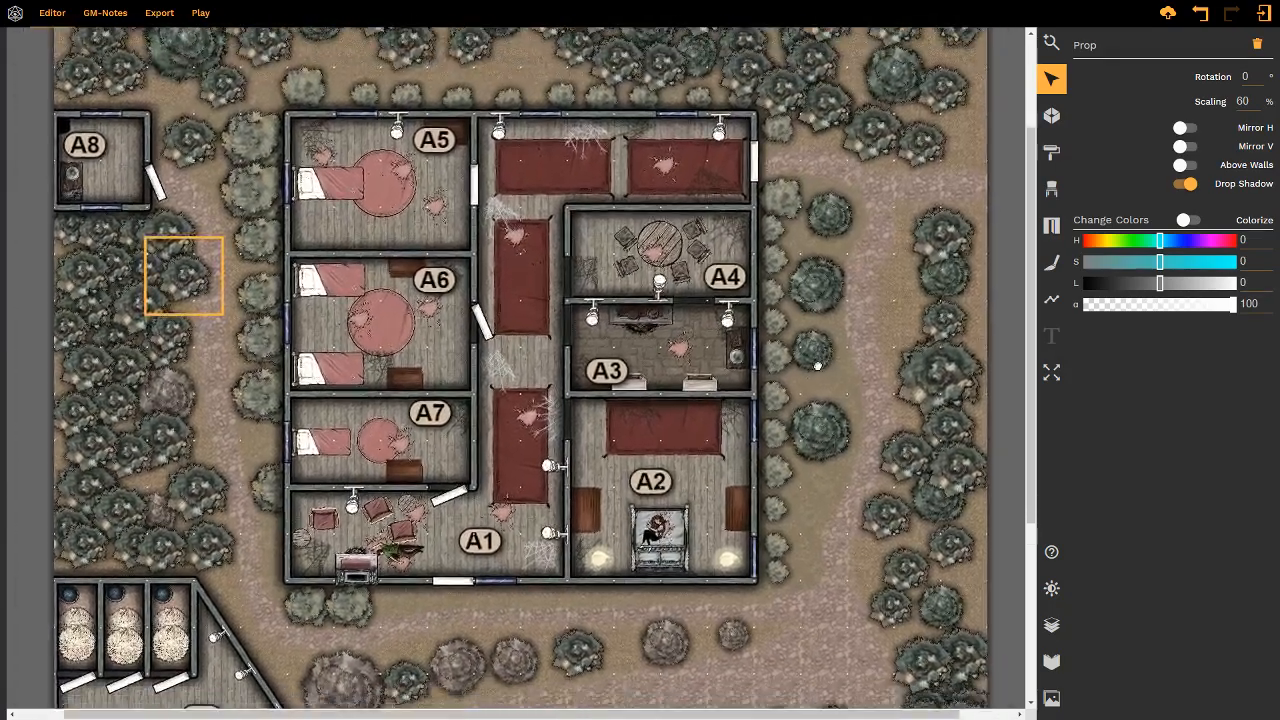
middle_drag(818, 366, 832, 374)
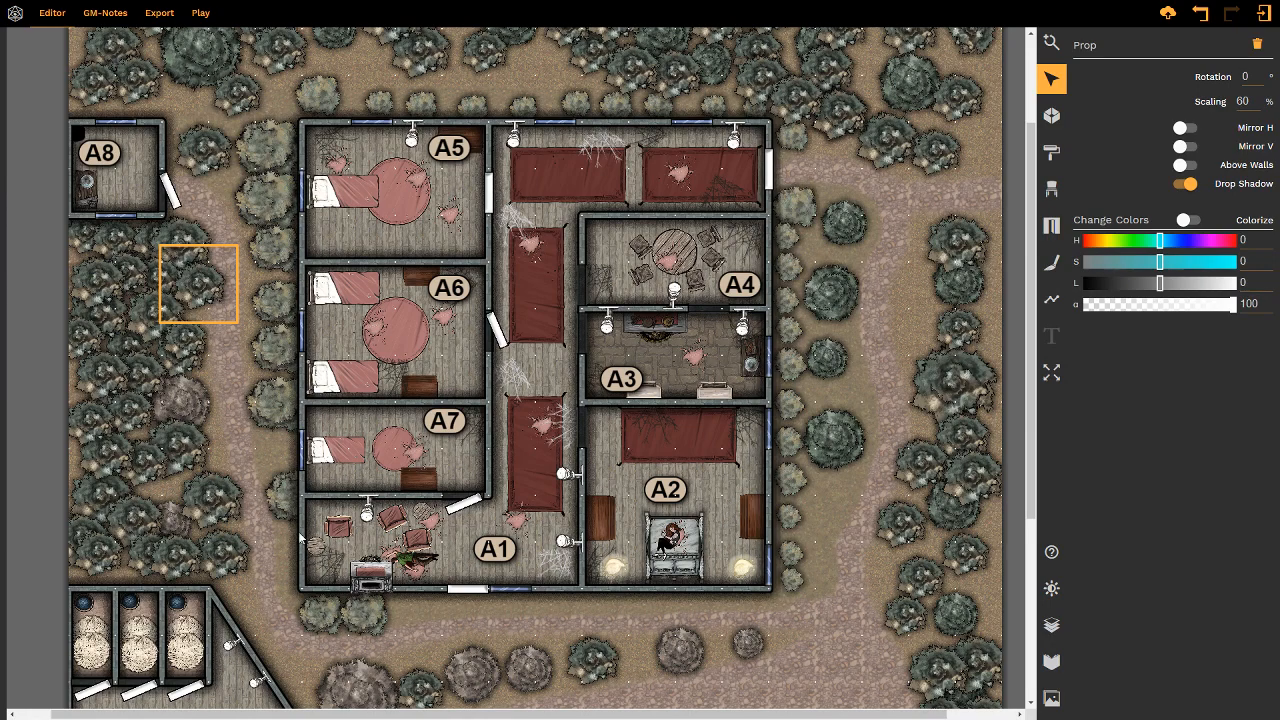
scroll(843, 524, down, 3)
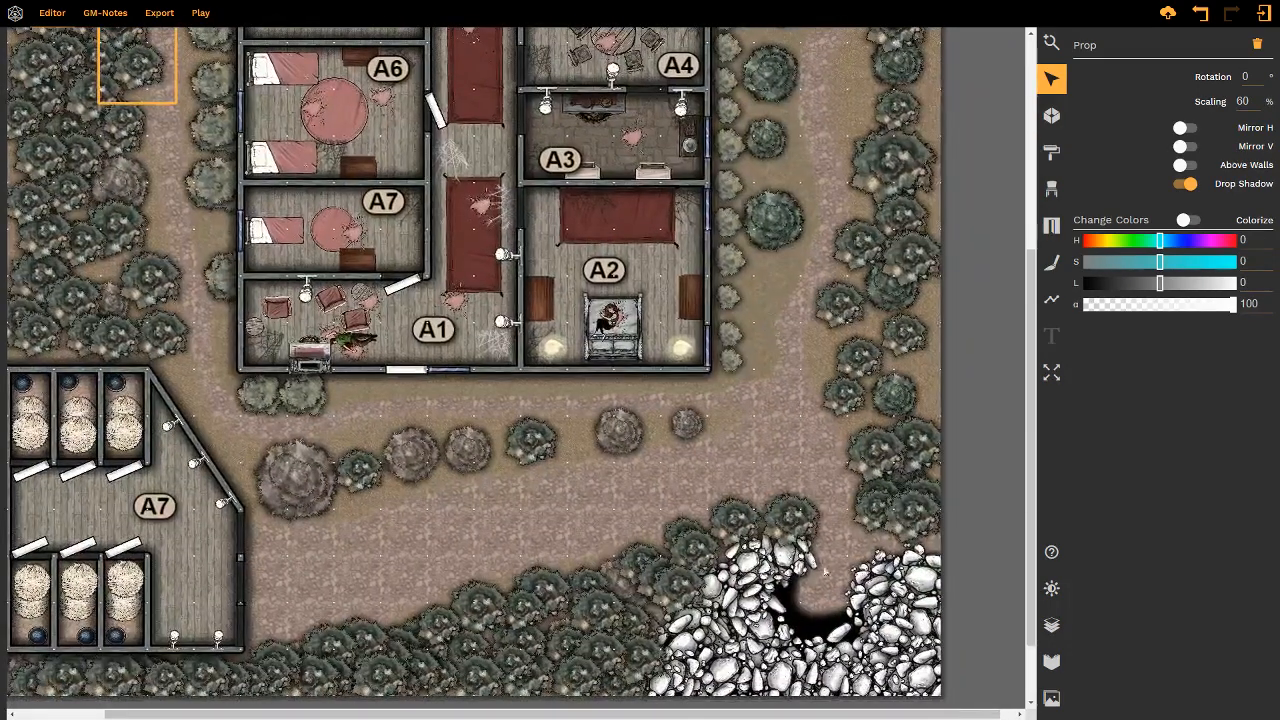
scroll(800, 410, up, 3)
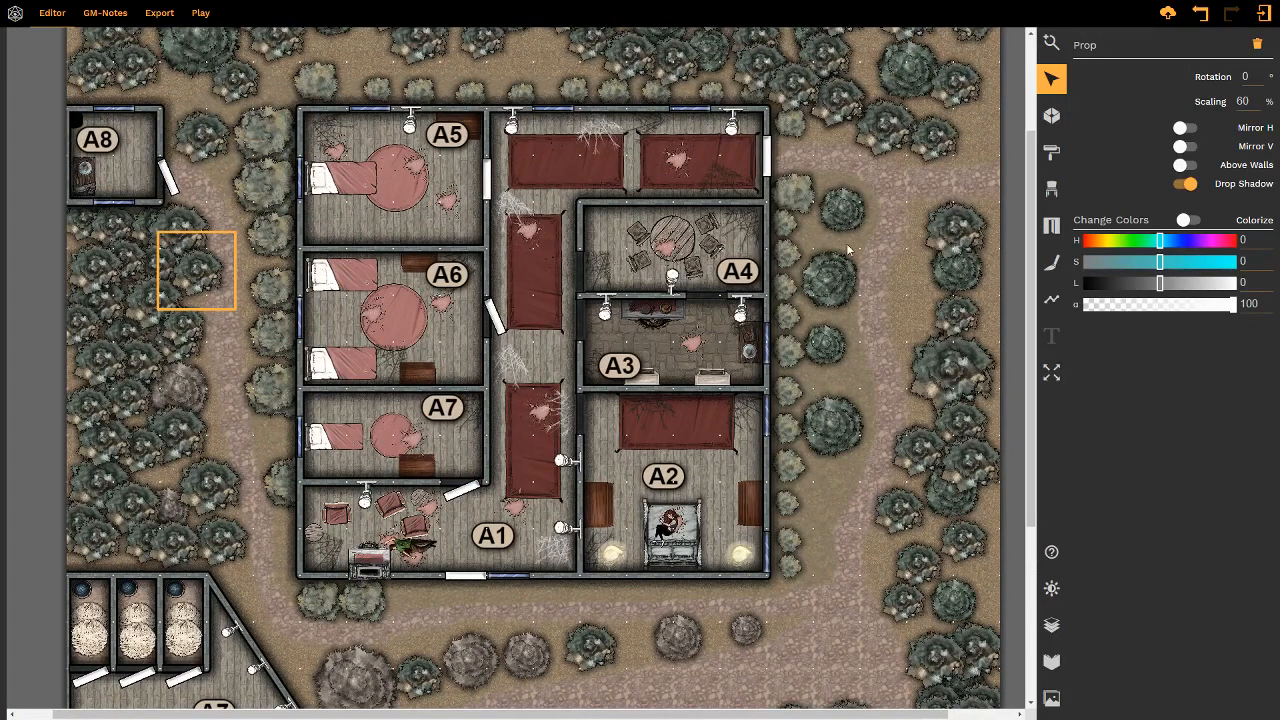
scroll(870, 260, down, 1)
scroll(878, 262, up, 1)
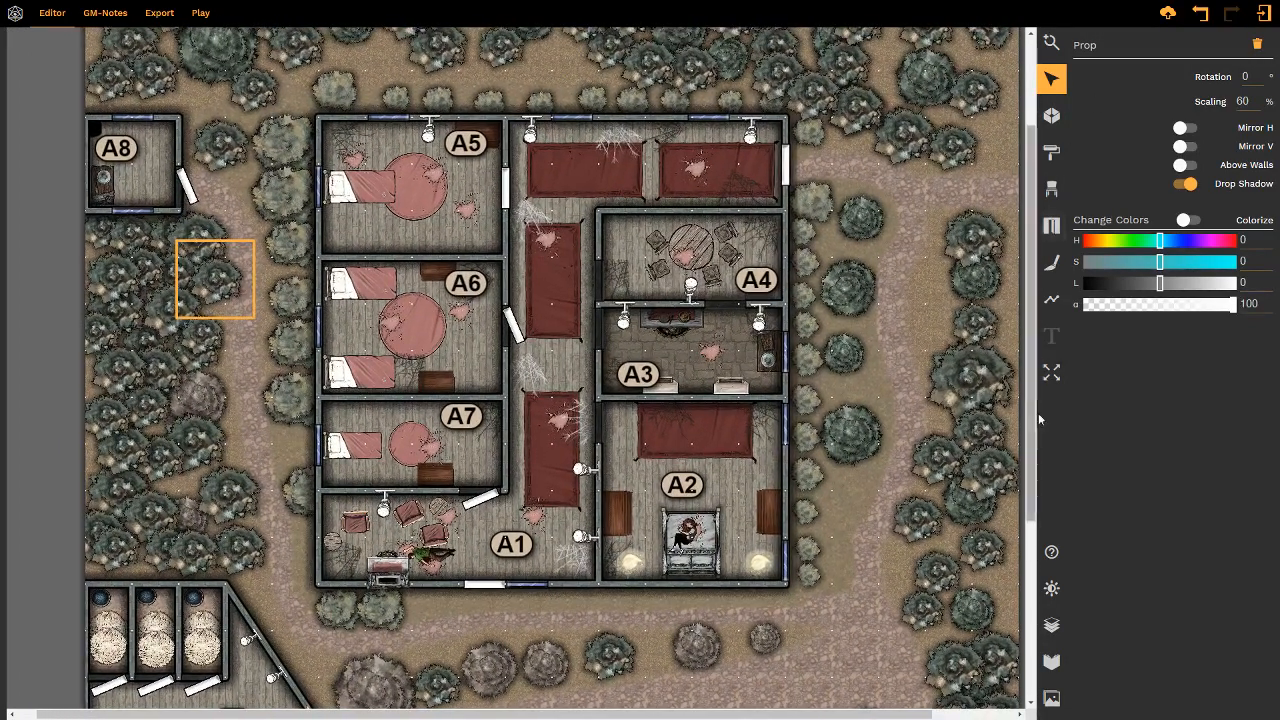
- Add a new level above the Ground Level and name it Roof
click(1051, 632)
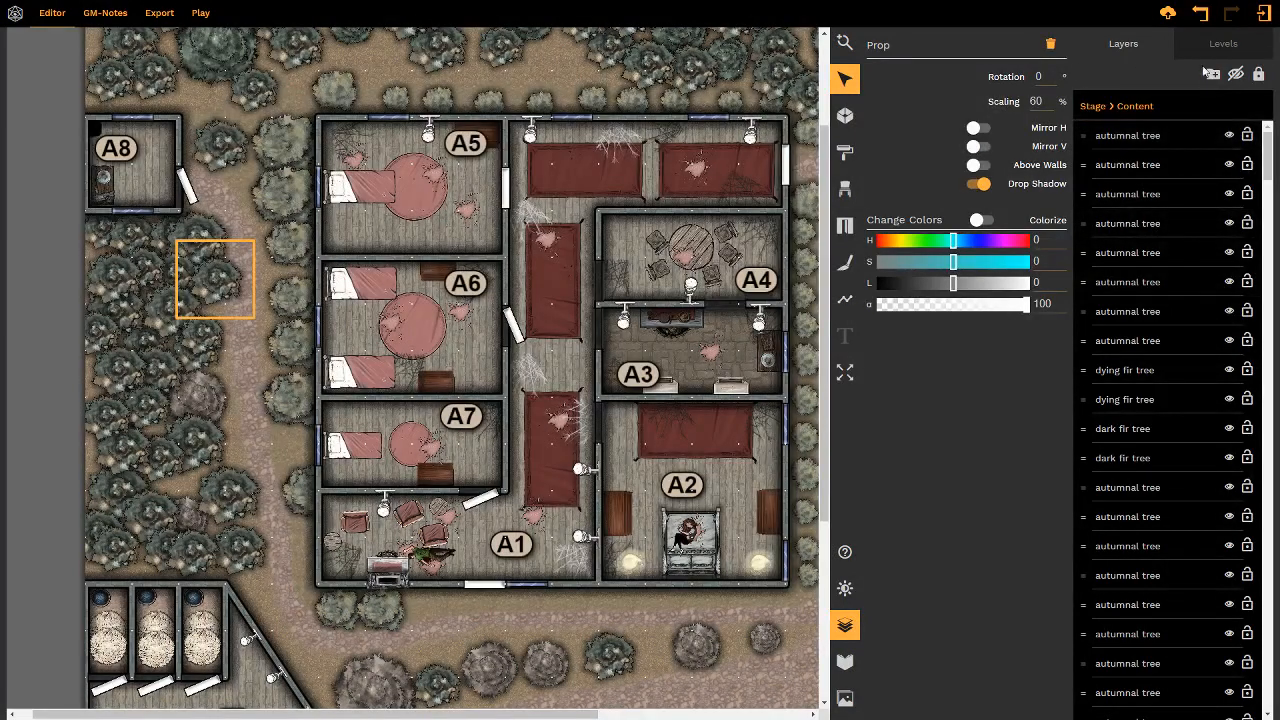
click(1200, 45)
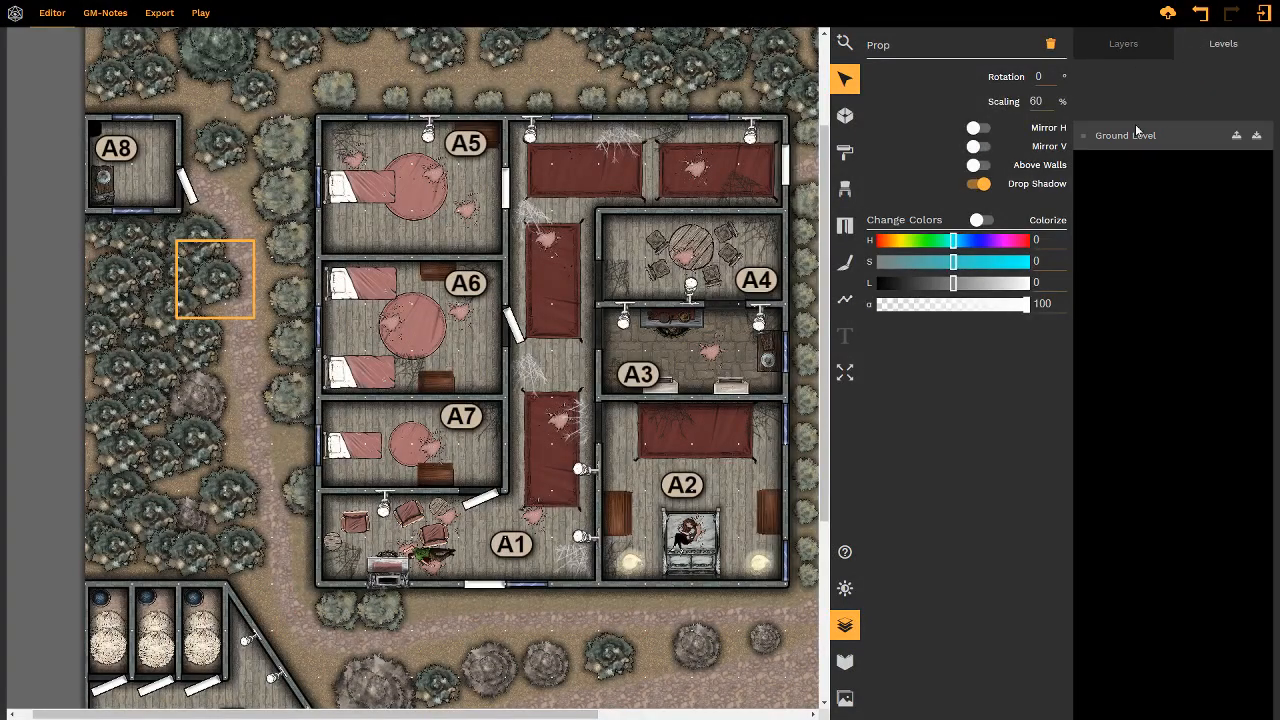
middle_drag(582, 357, 518, 355)
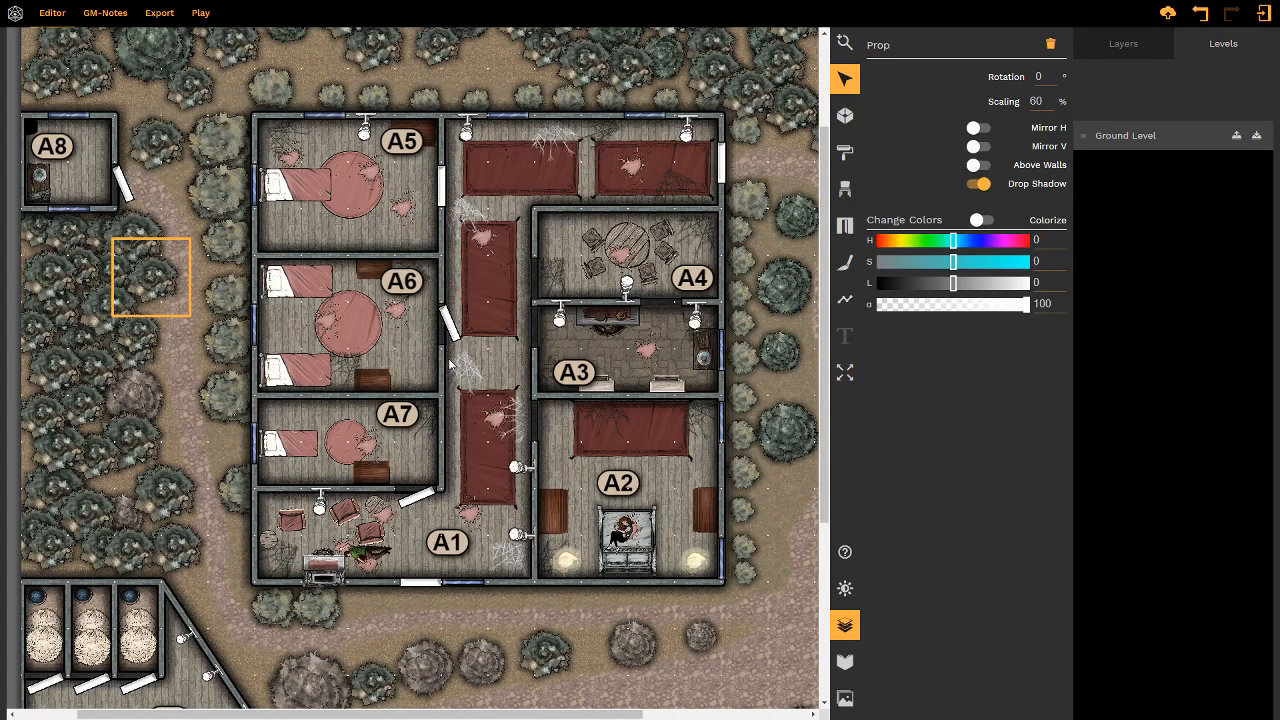
middle_drag(449, 364, 458, 314)
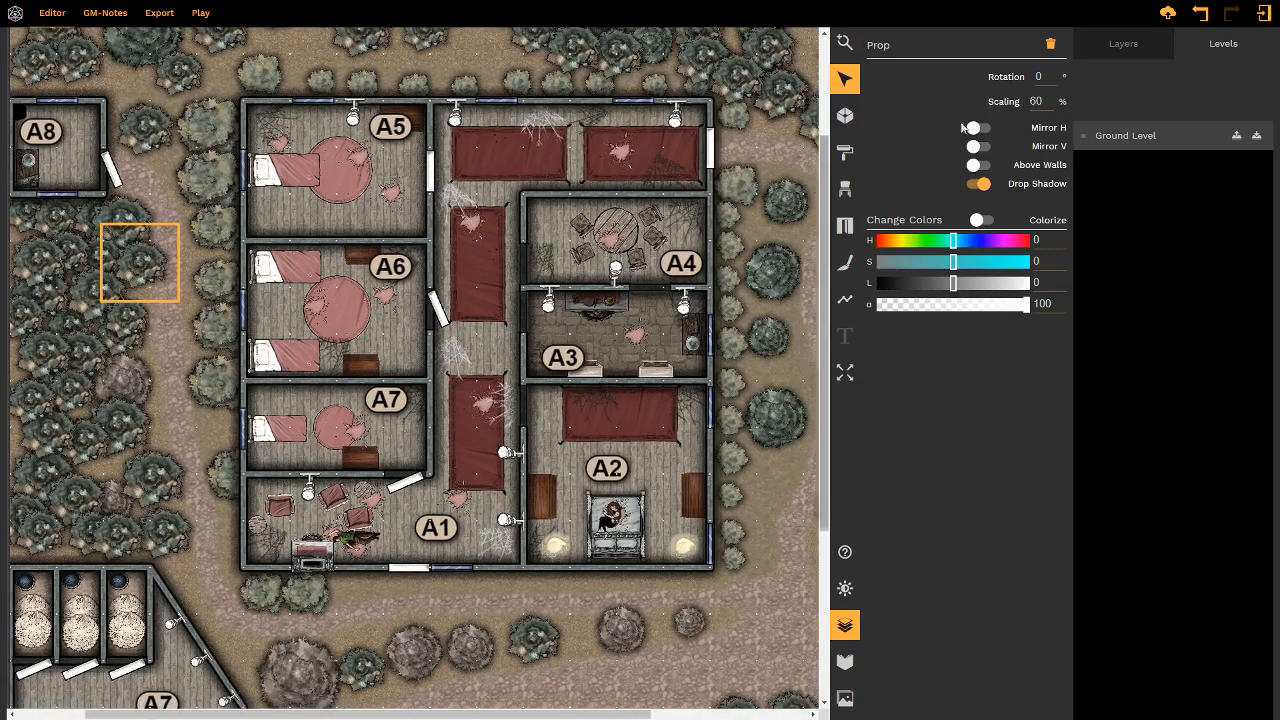
click(1236, 137)
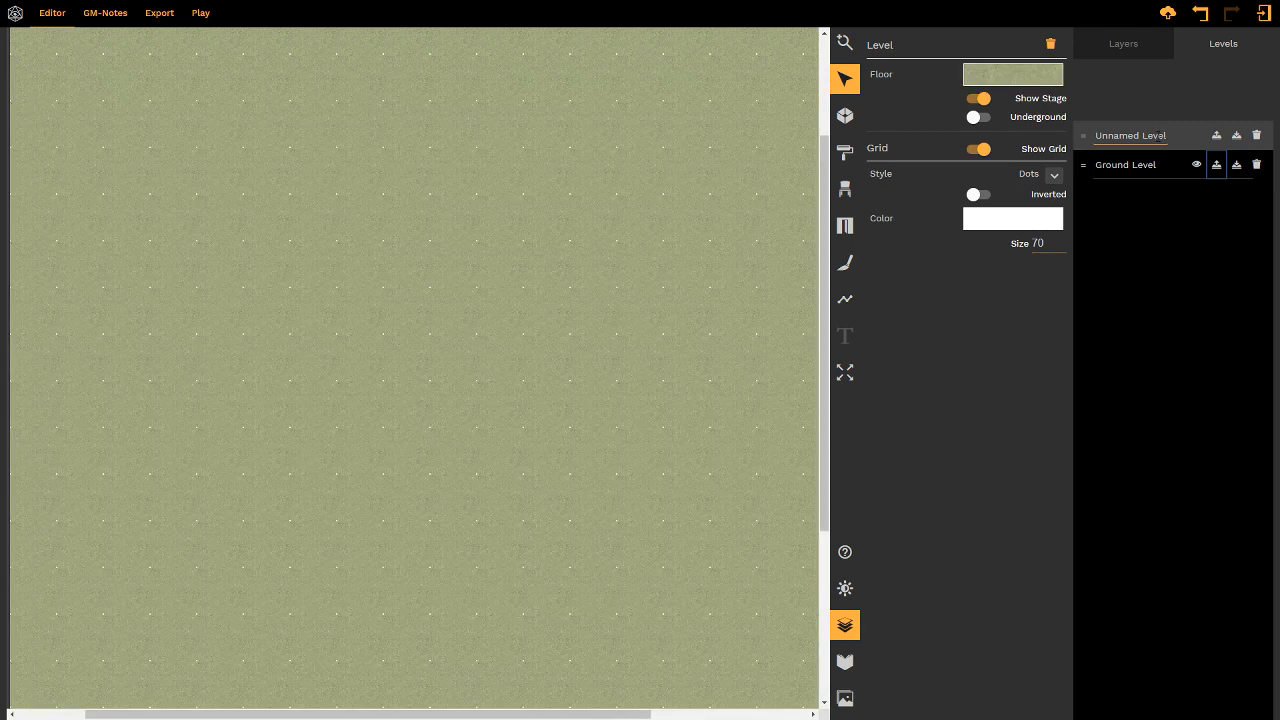
double_click(1156, 137)
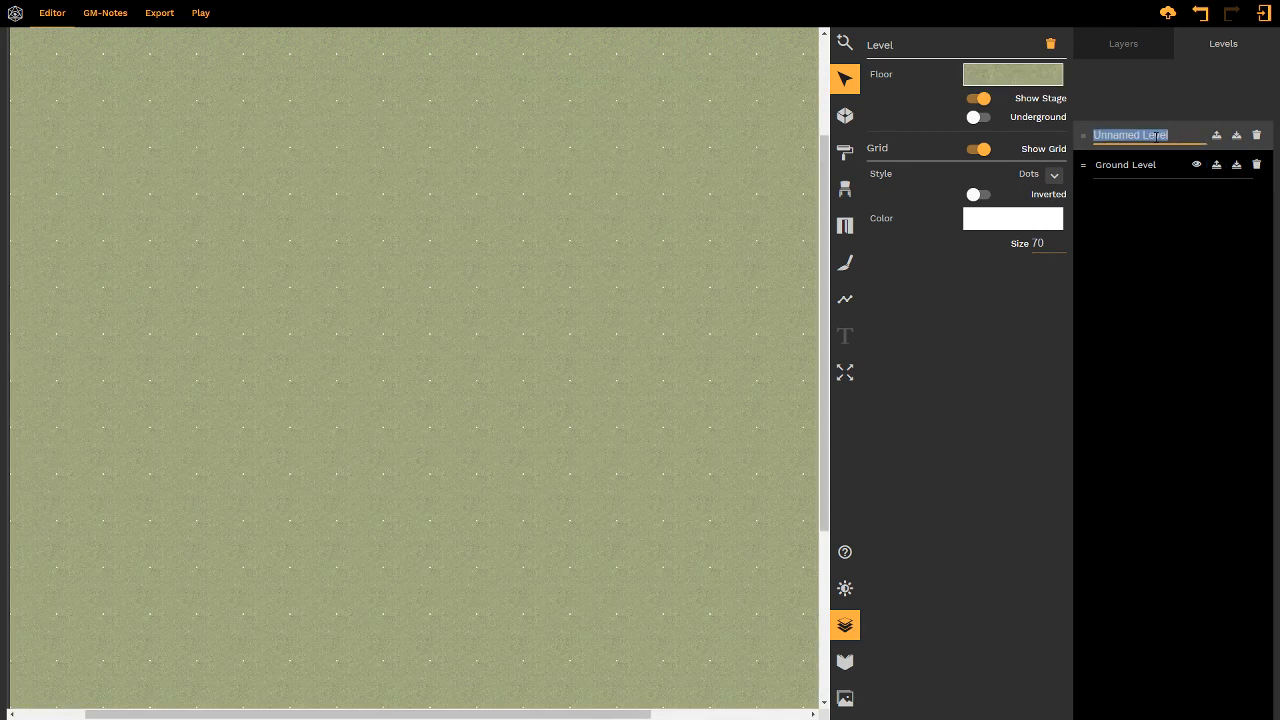
text(Roof)
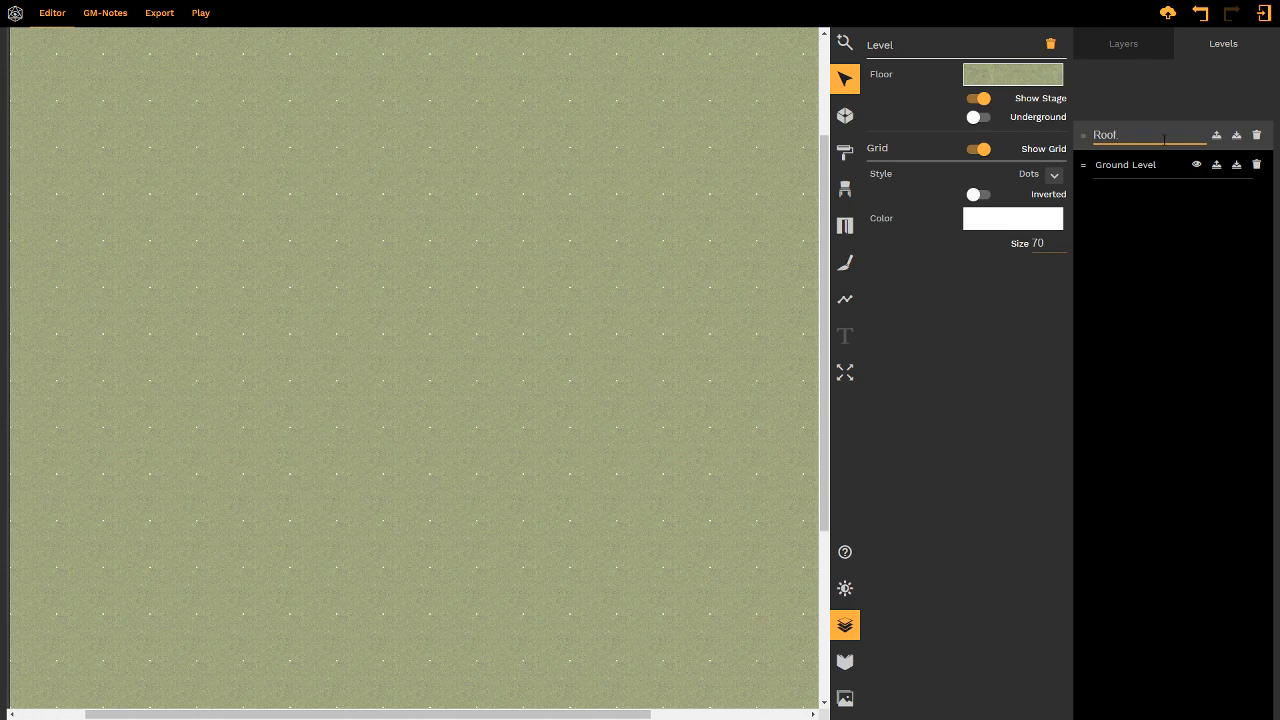
key(Return)
- Turn off Show Stage for the Roof level and hide the levels list
right_drag(492, 342, 698, 247)
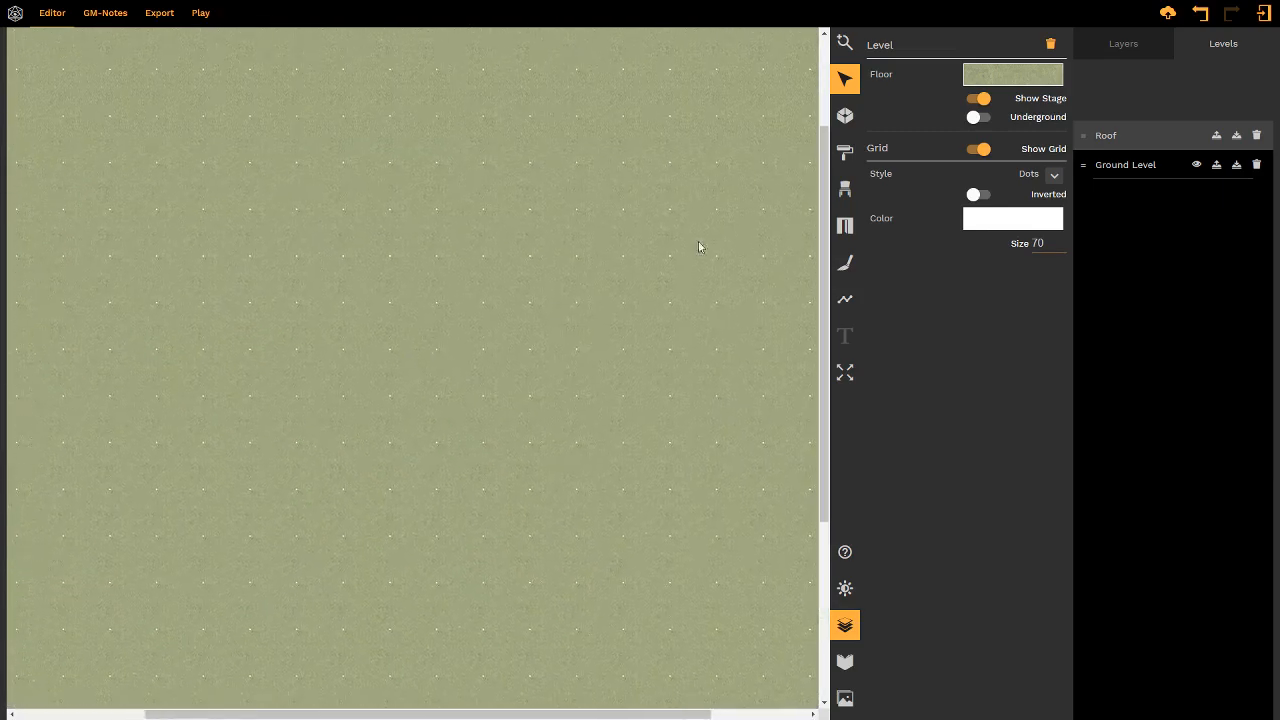
click(980, 100)
right_drag(686, 293, 710, 288)
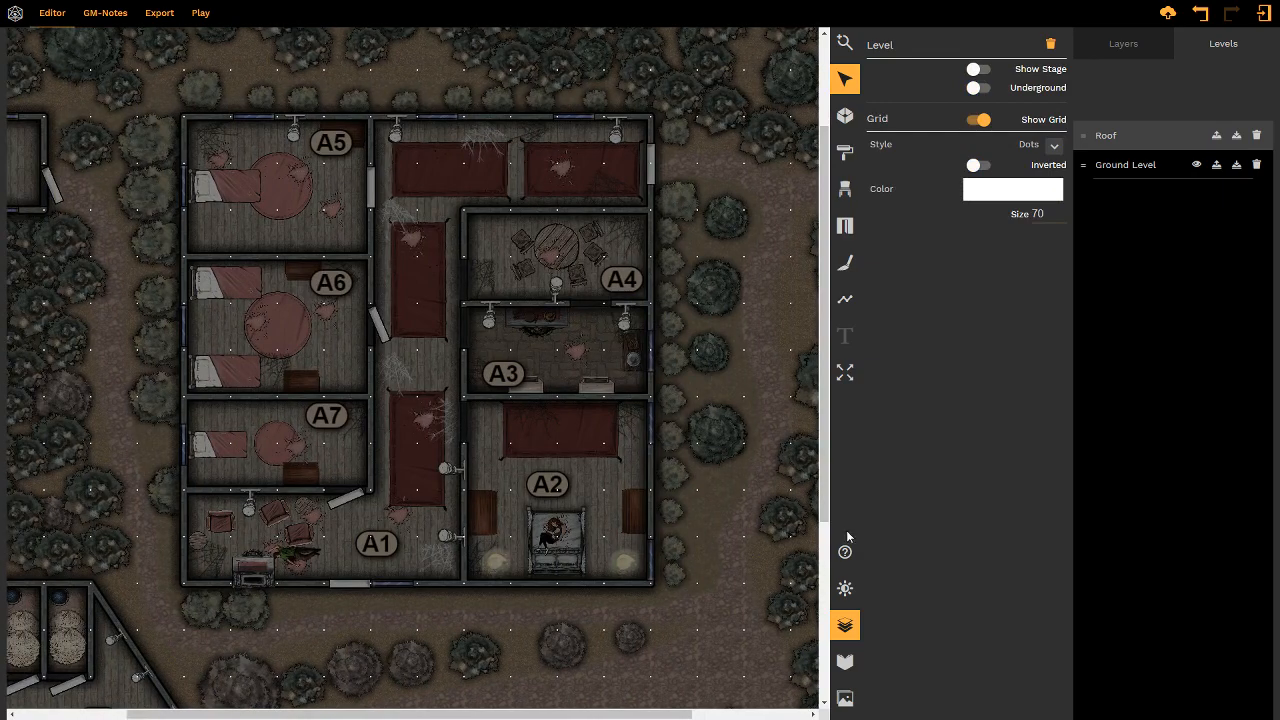
click(845, 625)
right_drag(766, 380, 820, 409)
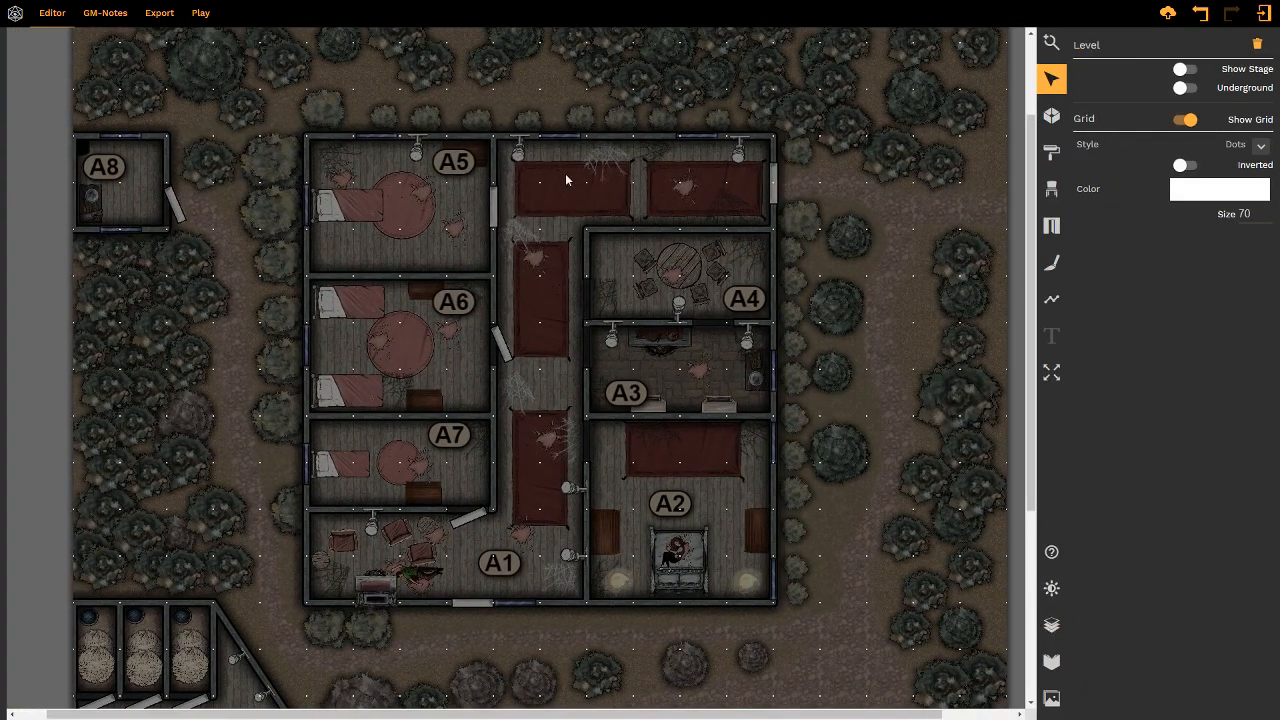
right_drag(603, 554, 886, 226)
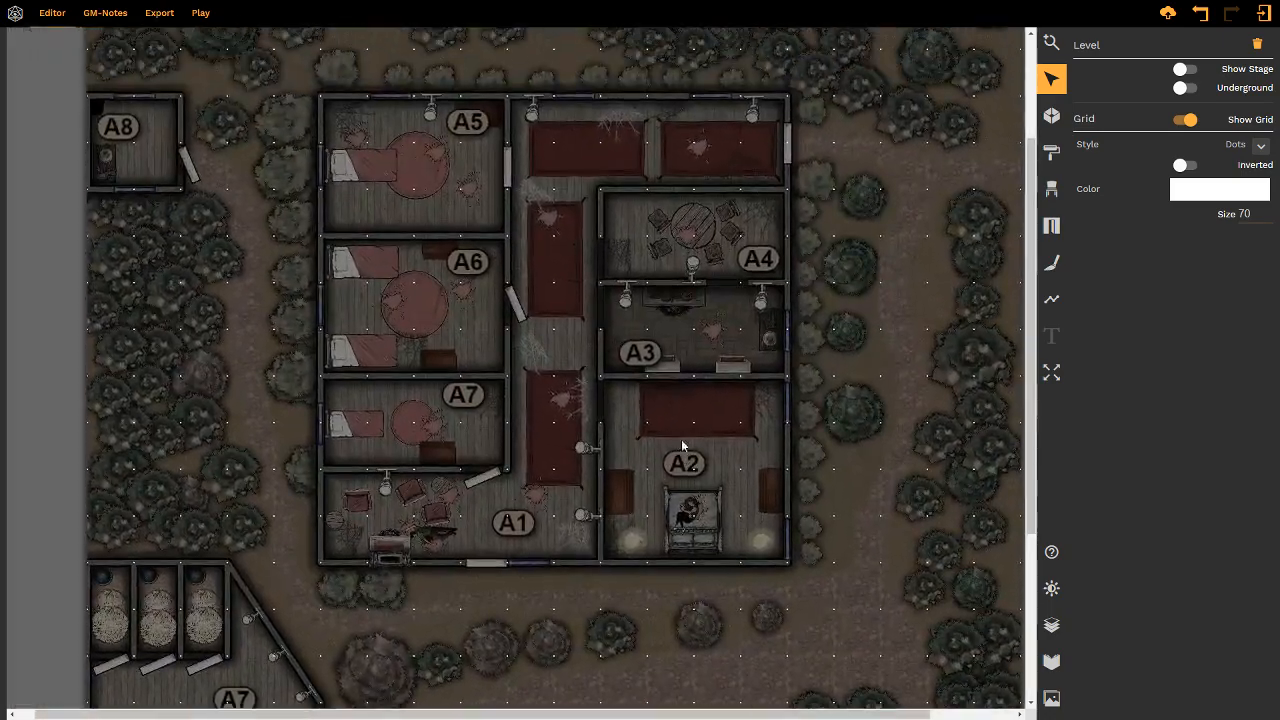
- Start a new shape and choose the rooftales texture from the Roofs category for it
click(1054, 308)
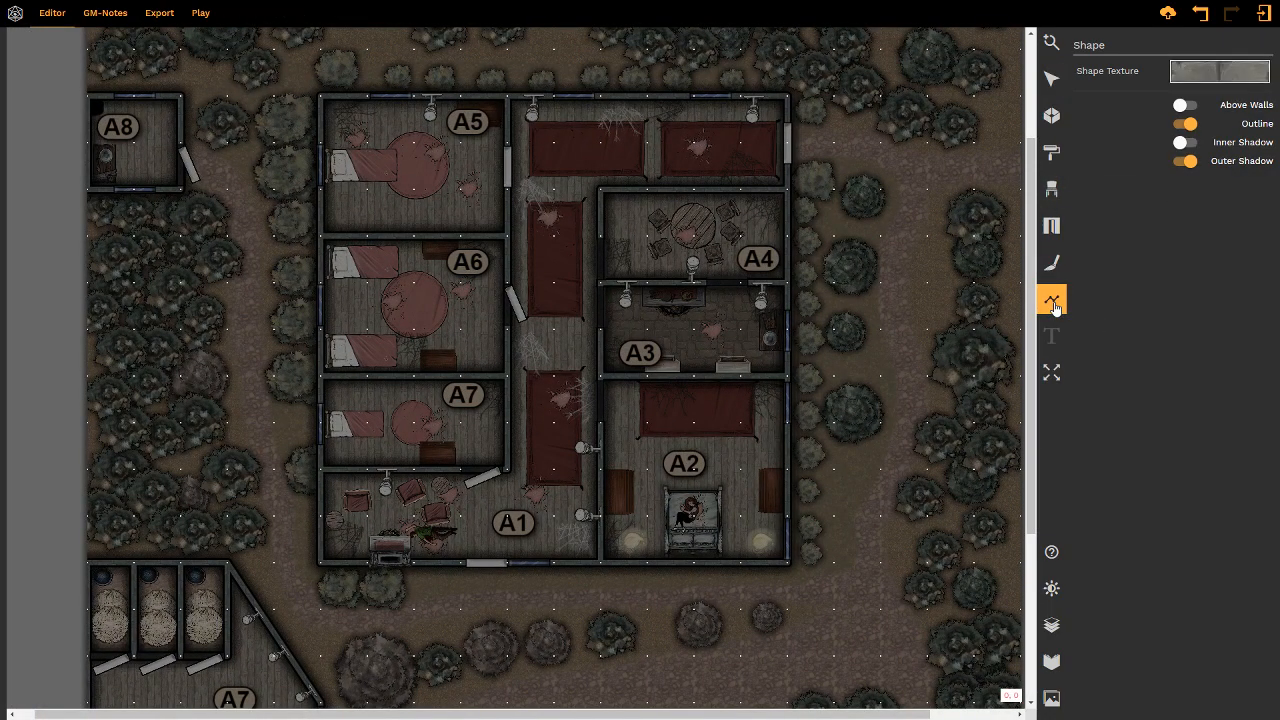
click(1222, 74)
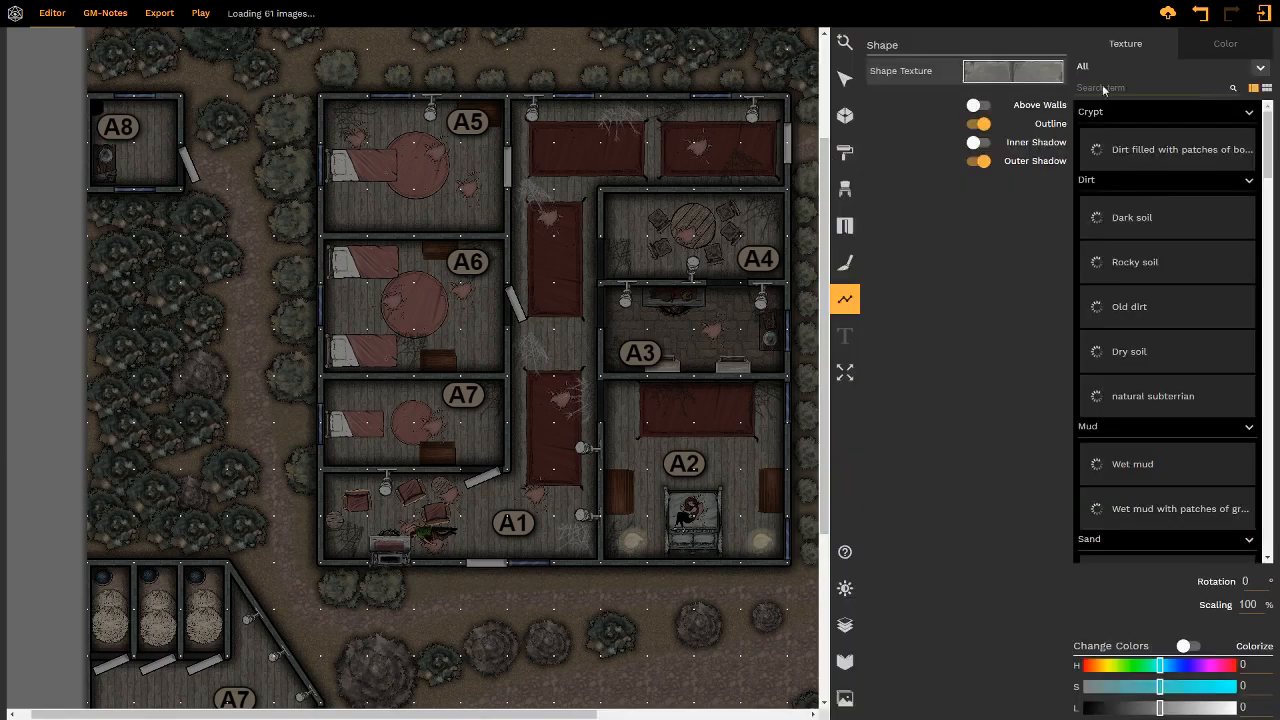
scroll(1140, 468, down, 10)
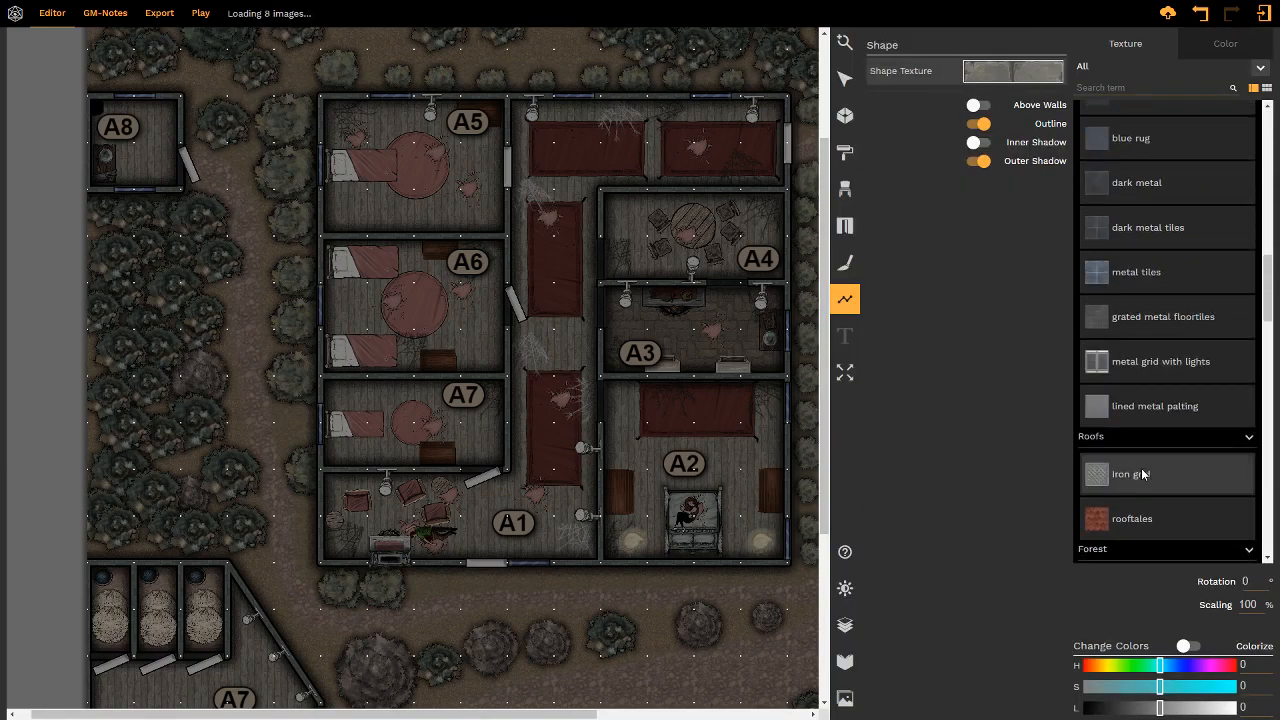
scroll(1143, 474, down, 8)
scroll(1143, 474, up, 4)
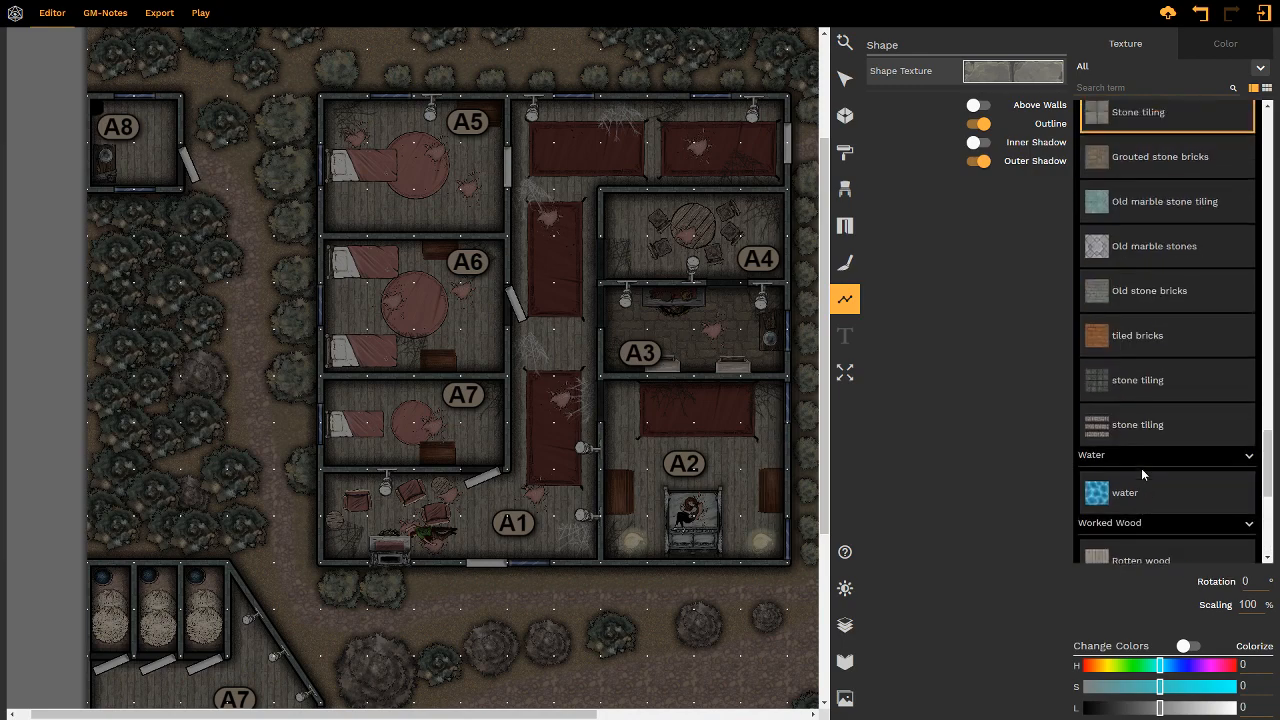
scroll(1141, 468, up, 5)
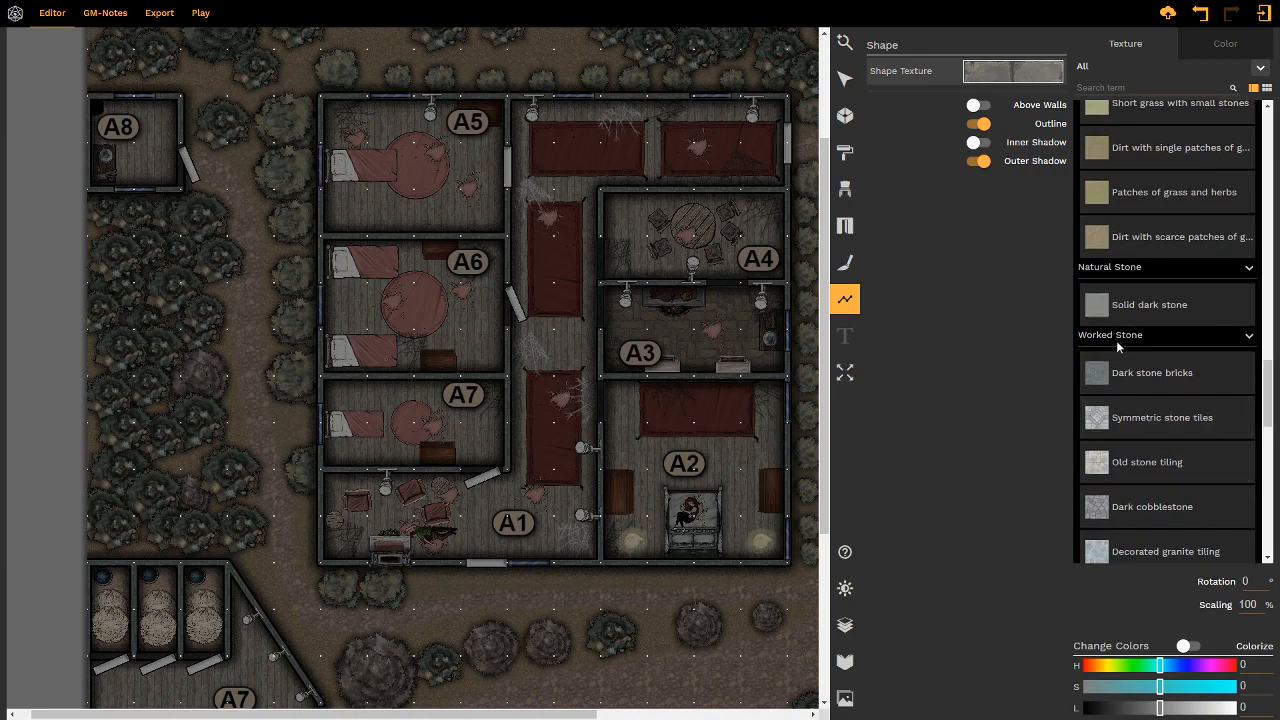
scroll(1136, 394, down, 1)
scroll(1136, 394, up, 5)
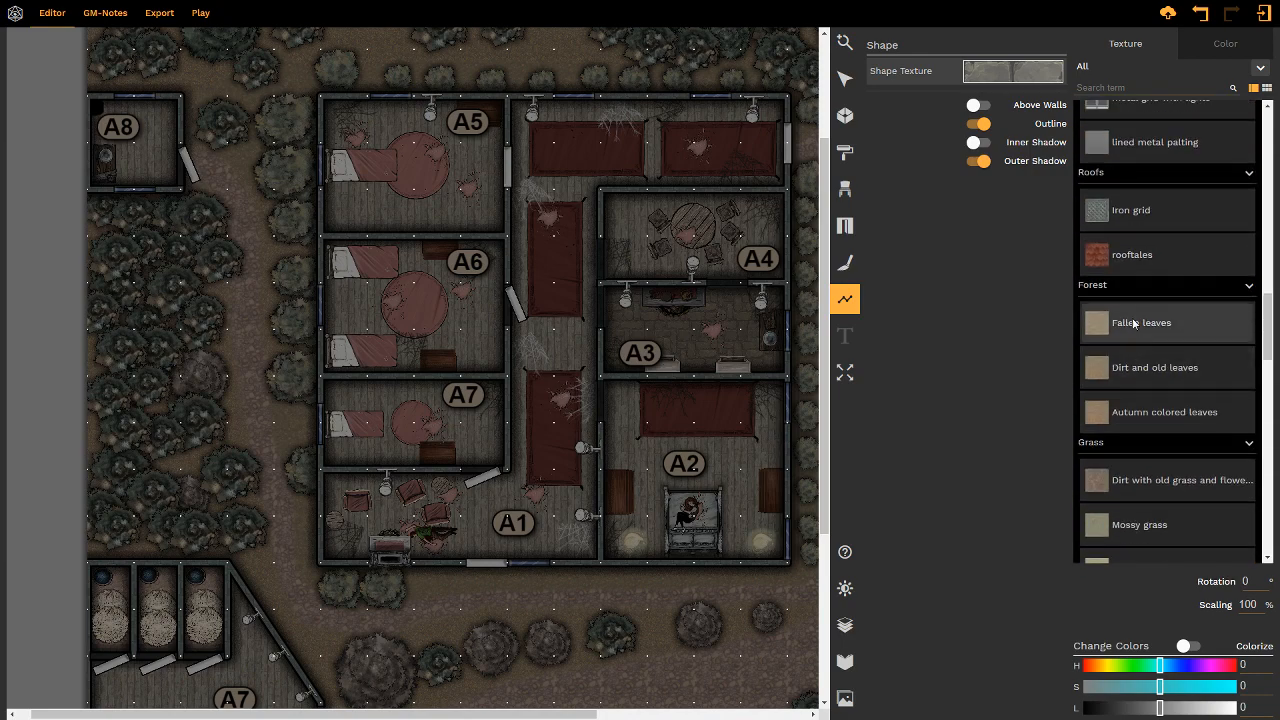
click(1117, 258)
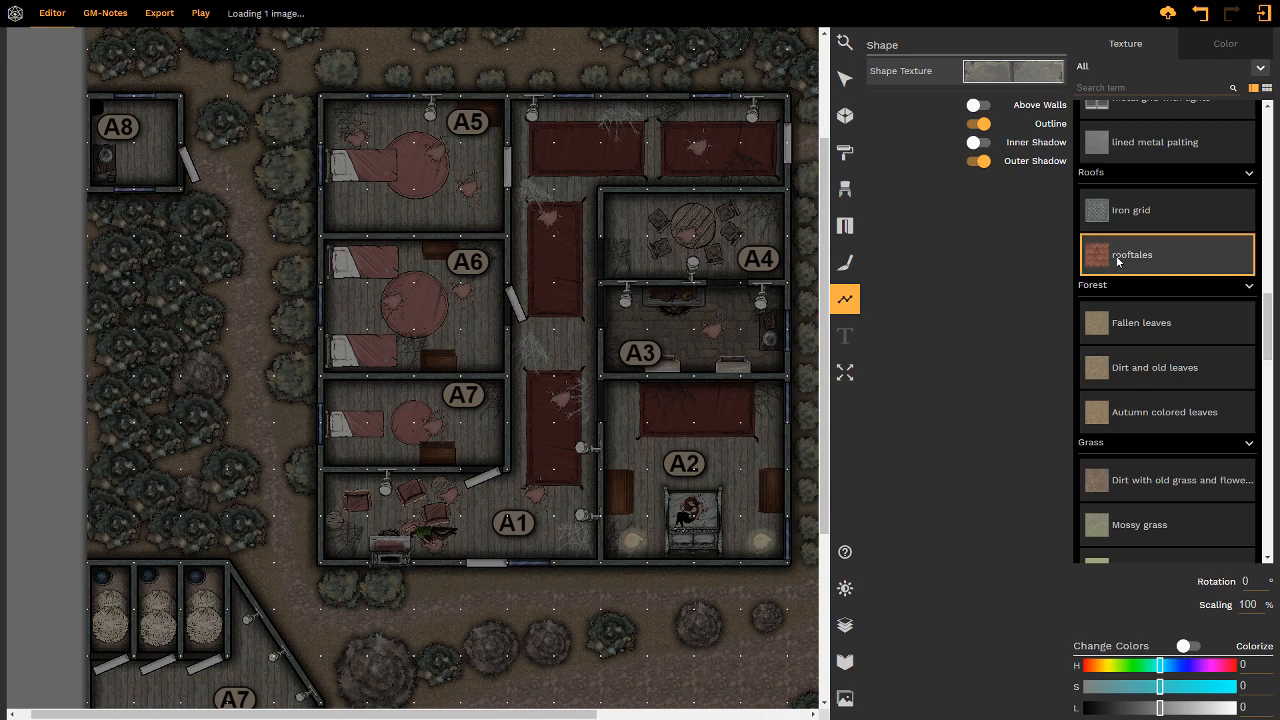
click(637, 99)
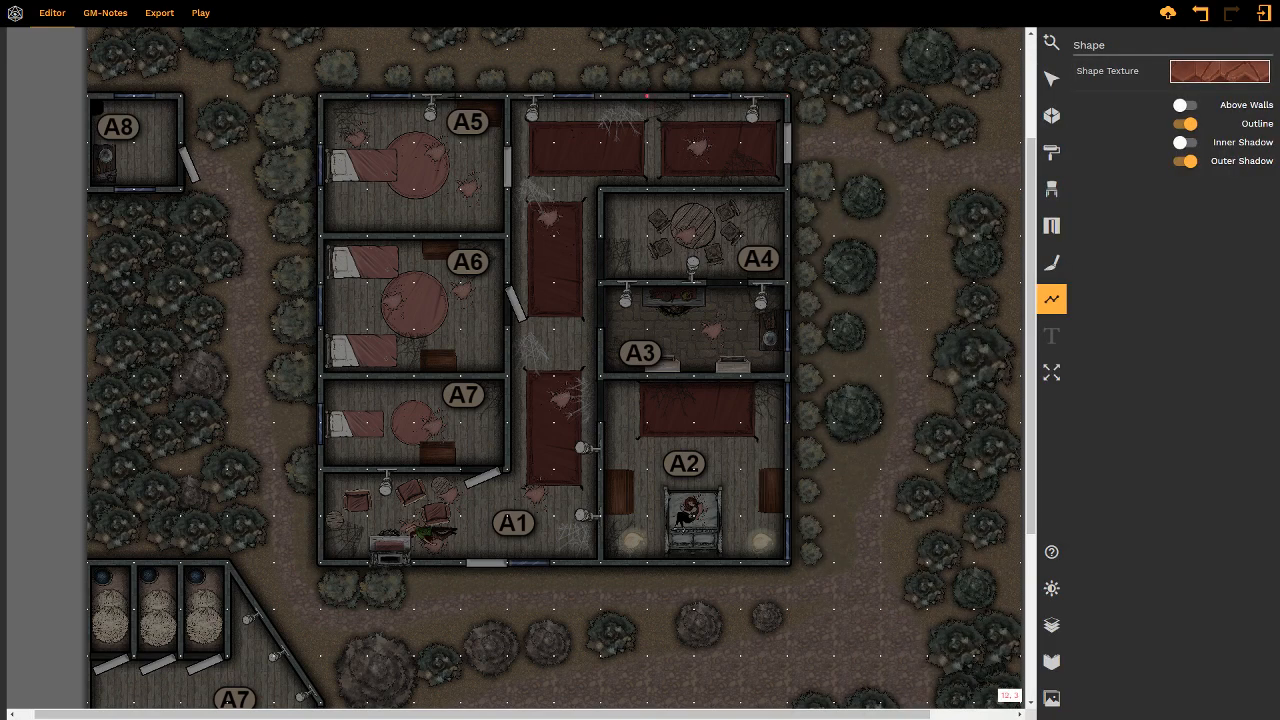
- Draw a triangular roof section from the building's two west corners to its centre, with a ridge line from the west wall's midpoint to the centre
click(320, 97)
click(553, 330)
click(320, 560)
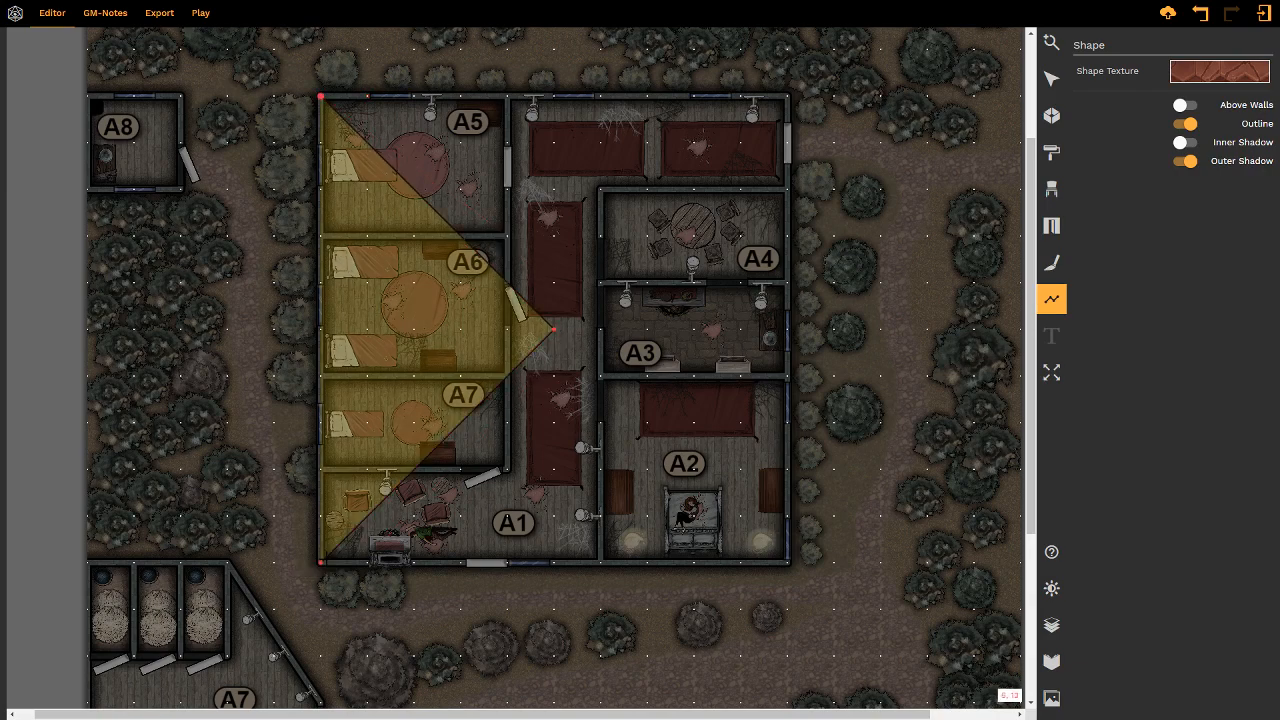
click(320, 97)
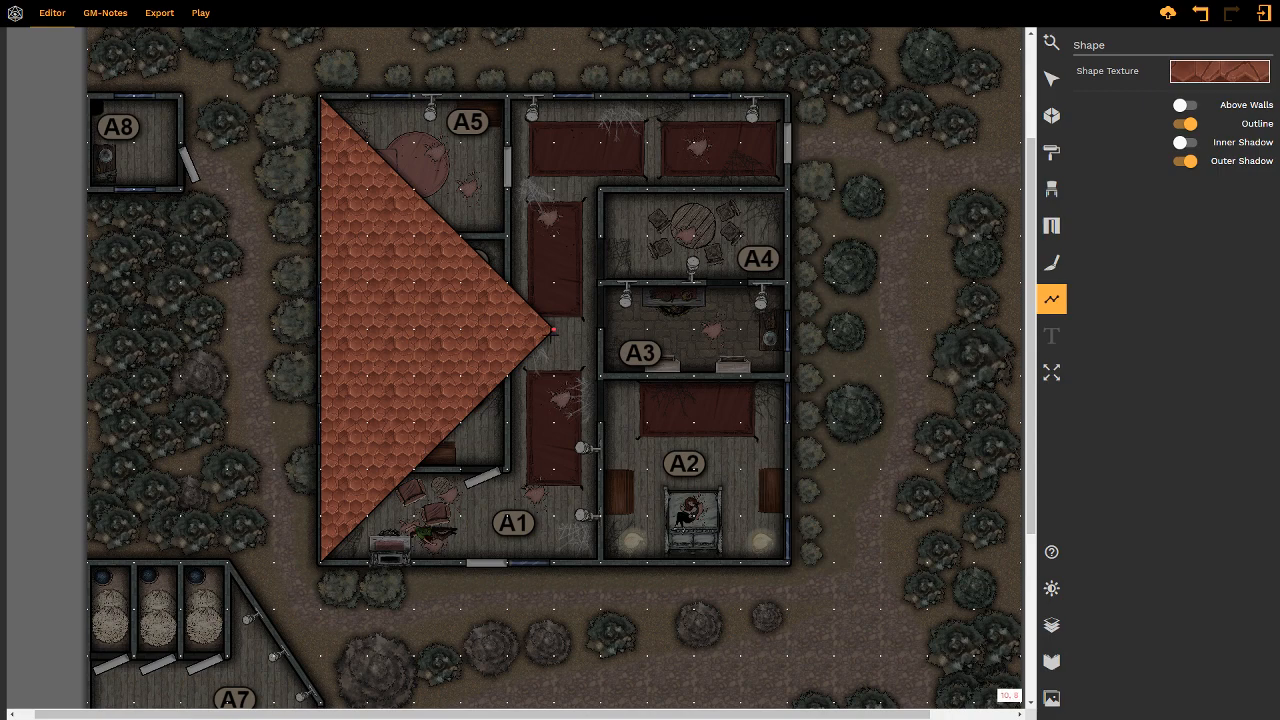
click(320, 330)
click(553, 330)
- Draw a matching triangular roof section from the two east corners to the centre, with a ridge line to the east wall's midpoint
click(787, 97)
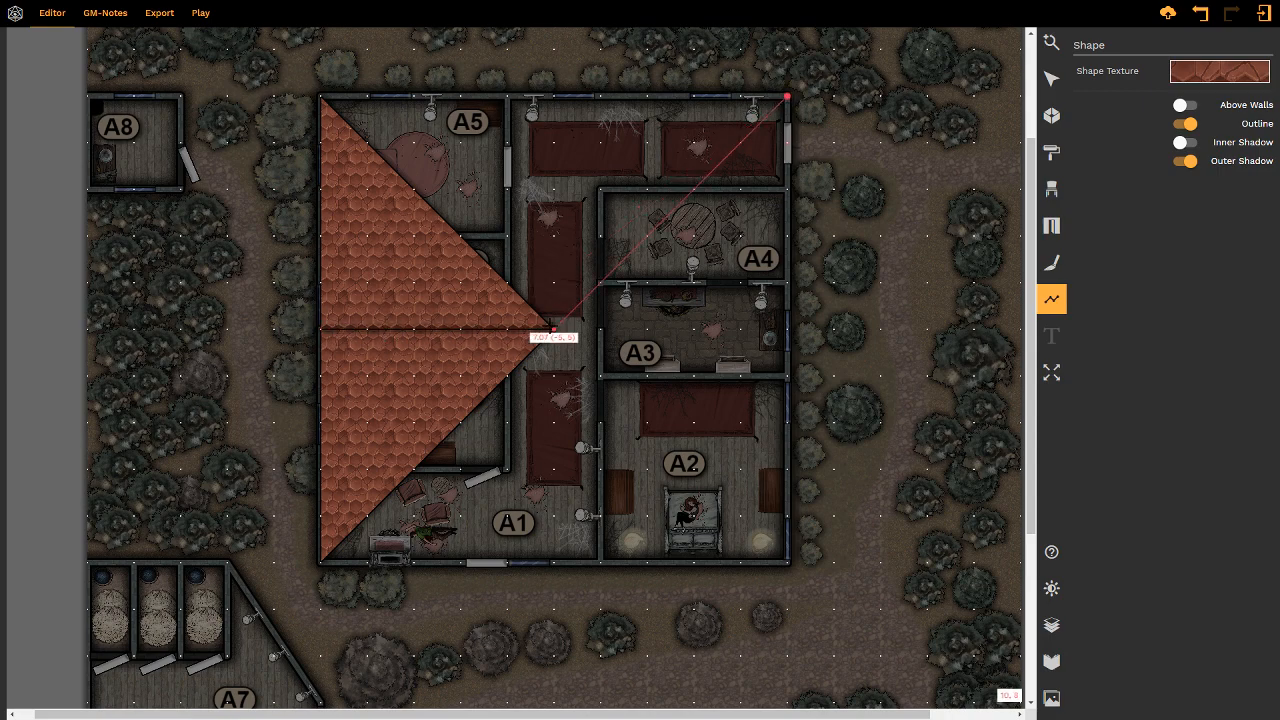
click(553, 330)
click(787, 562)
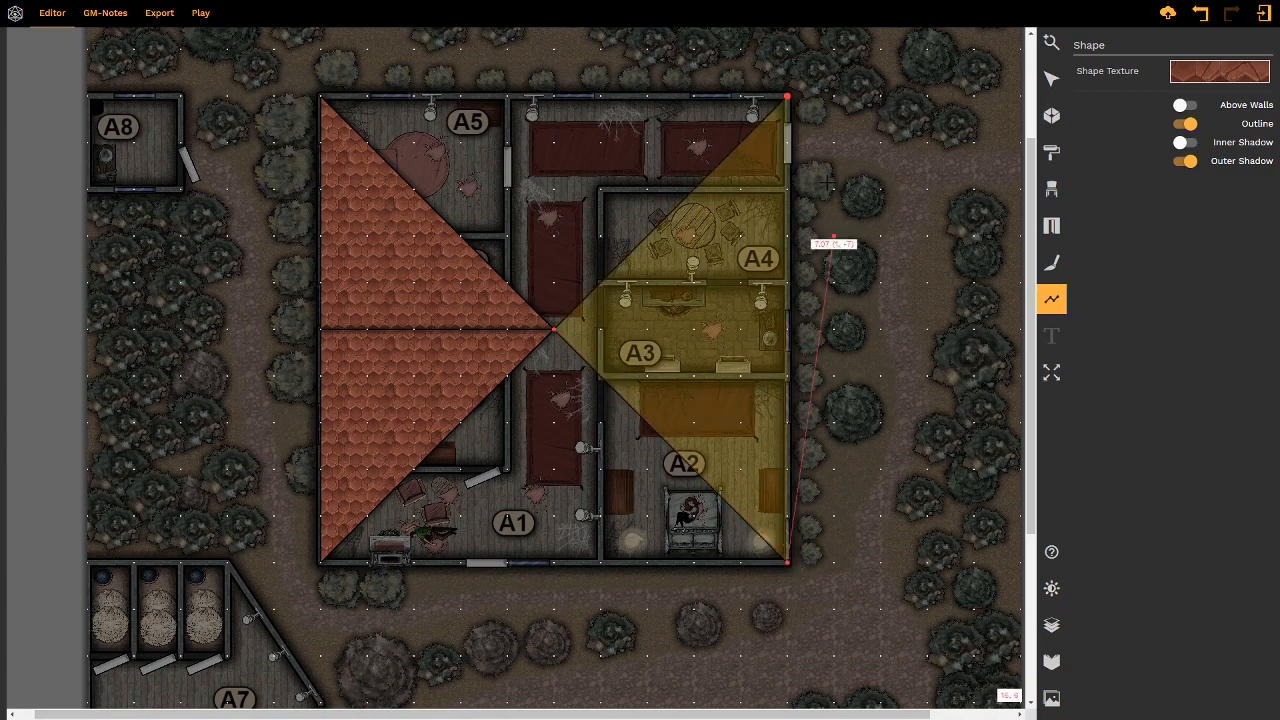
click(787, 97)
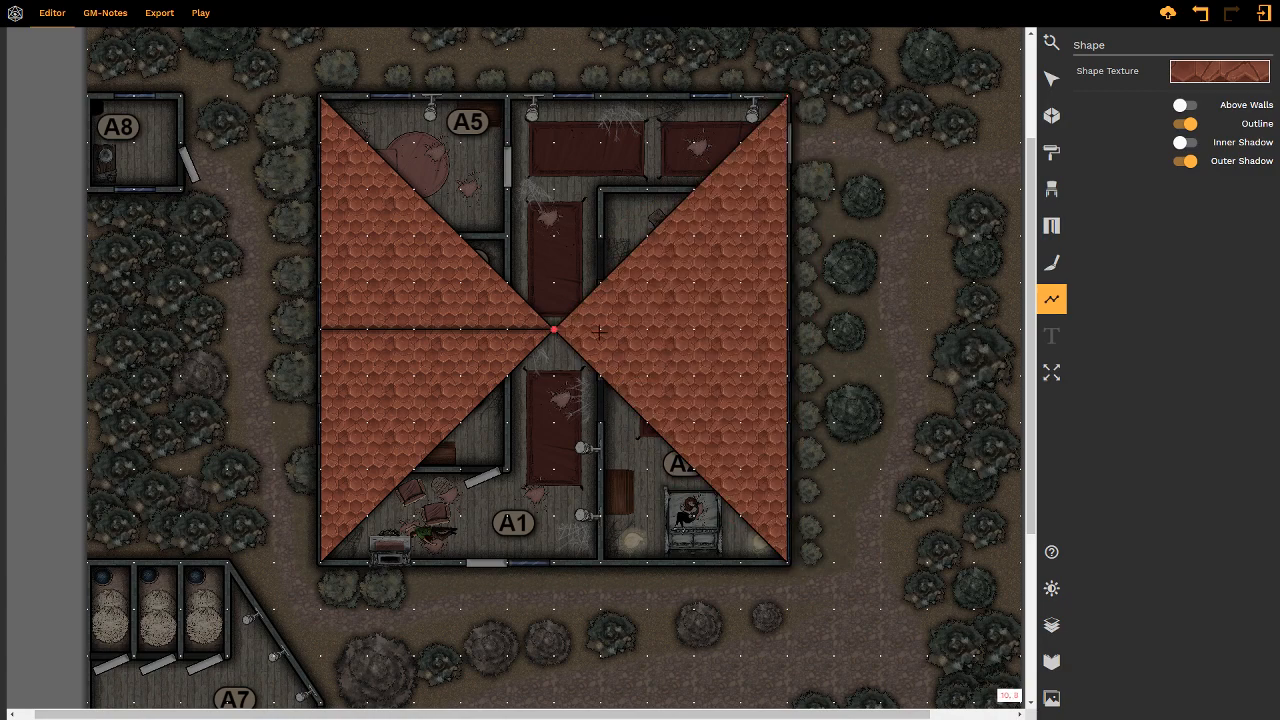
click(787, 330)
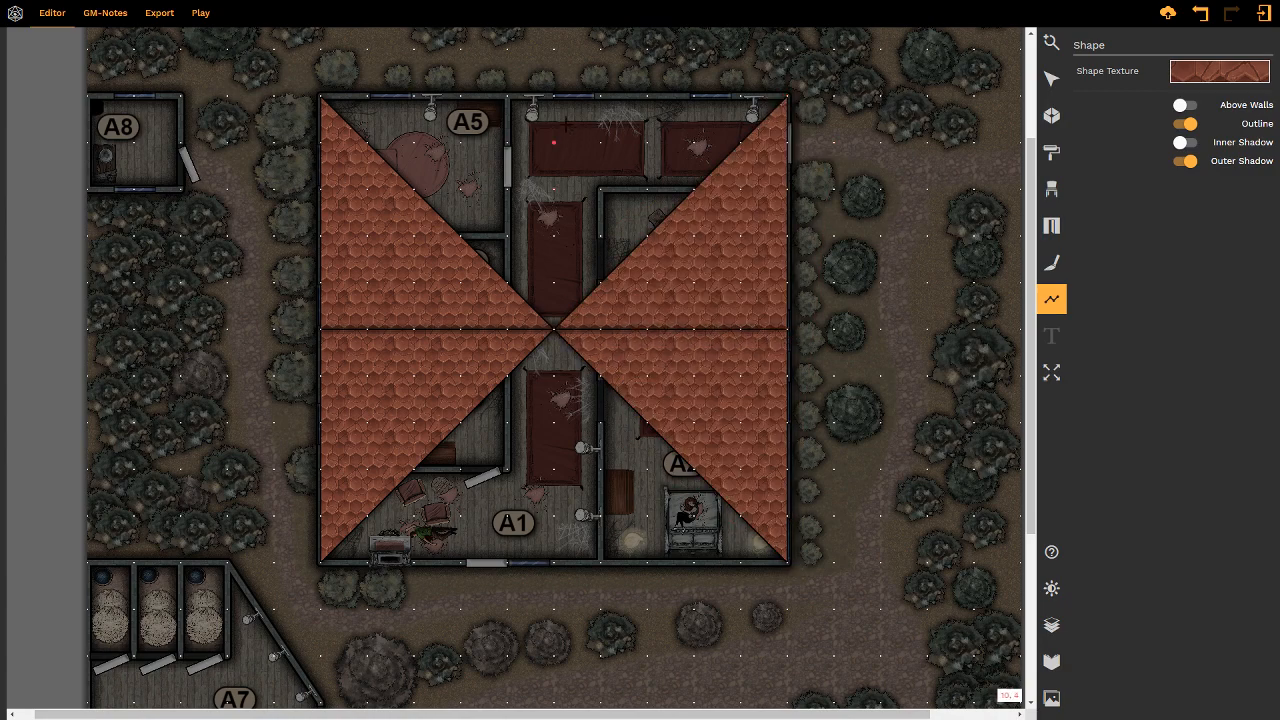
- Try to cover the north side of the roof with two triangular sections split along the vertical centre line, and undo both sections
click(553, 330)
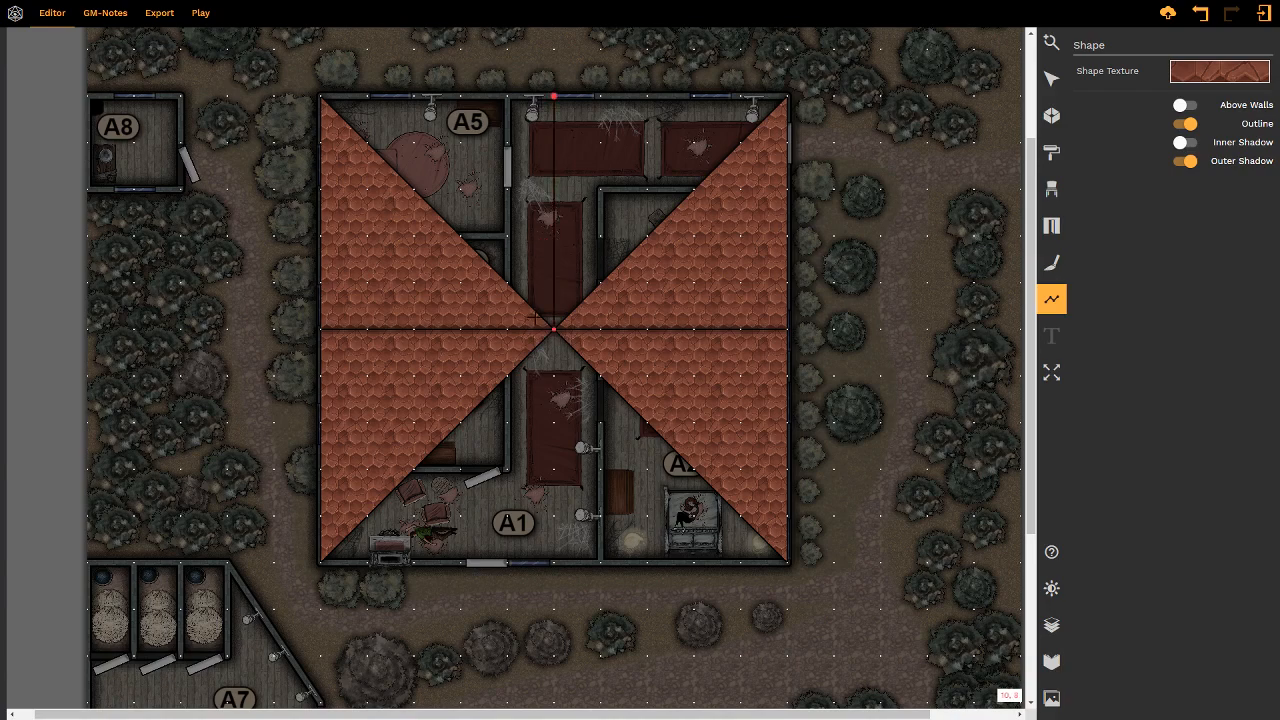
click(787, 97)
click(553, 97)
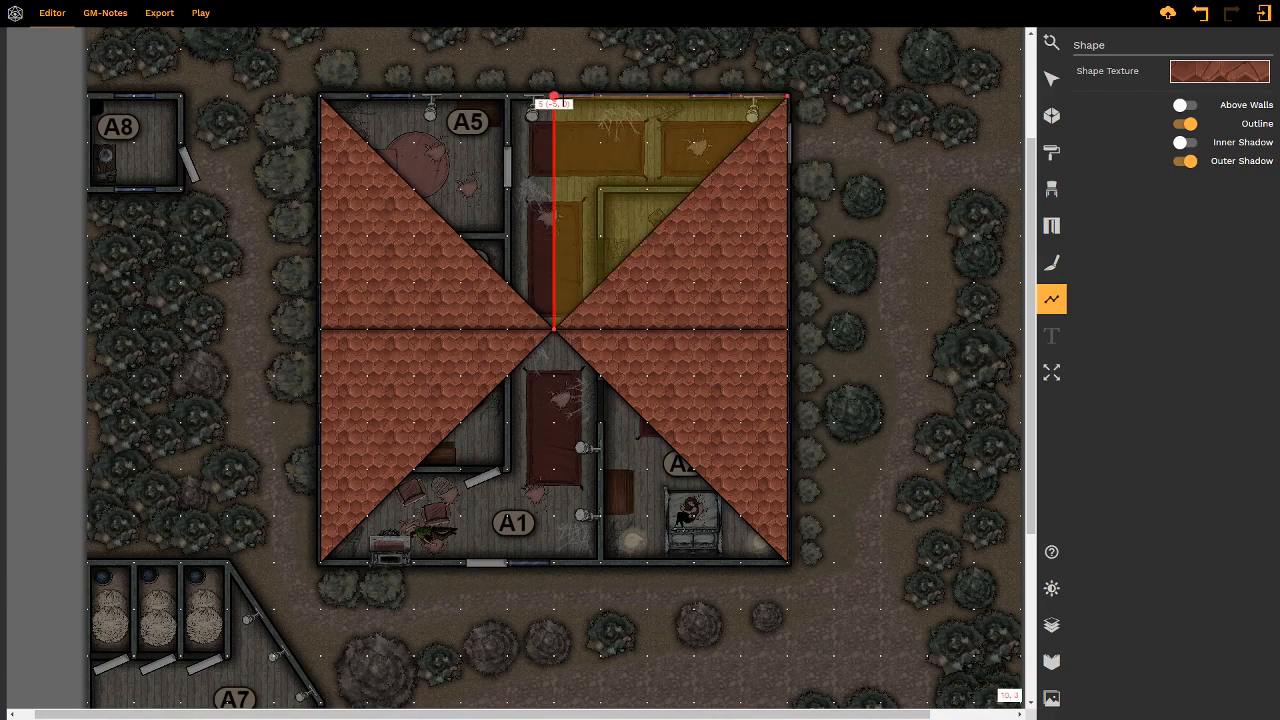
click(553, 97)
click(553, 330)
click(553, 97)
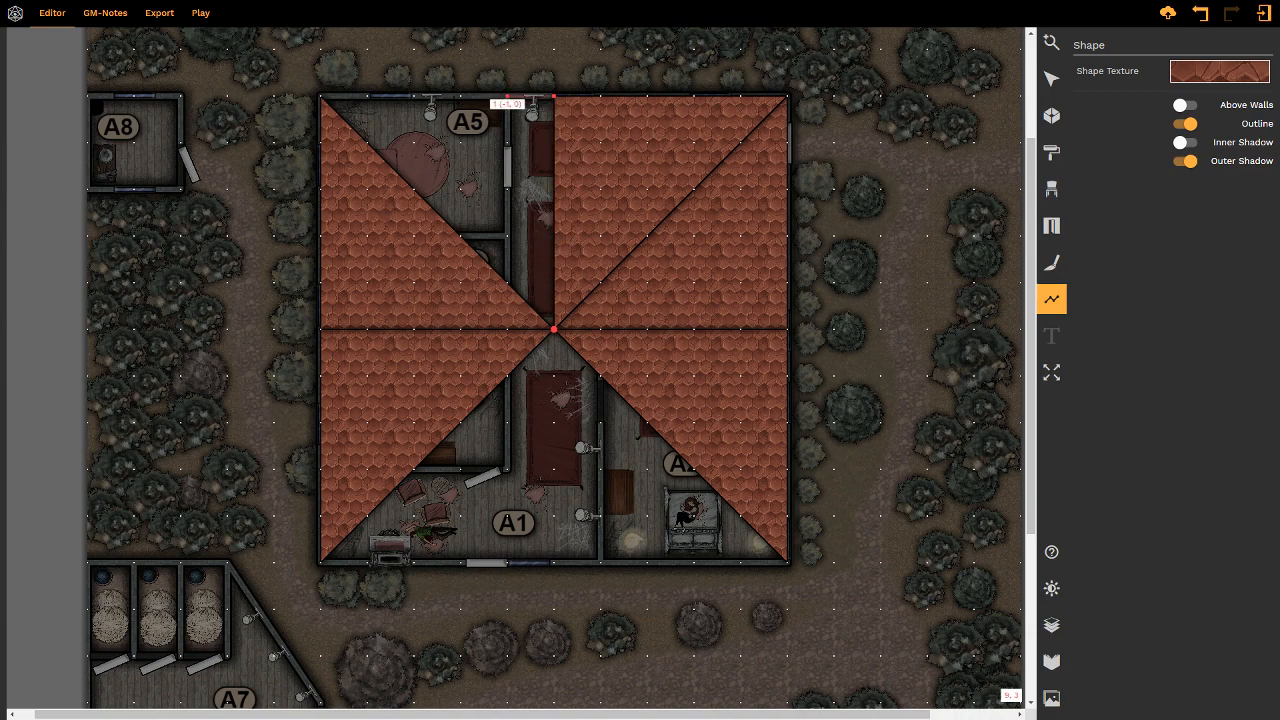
click(320, 97)
click(553, 330)
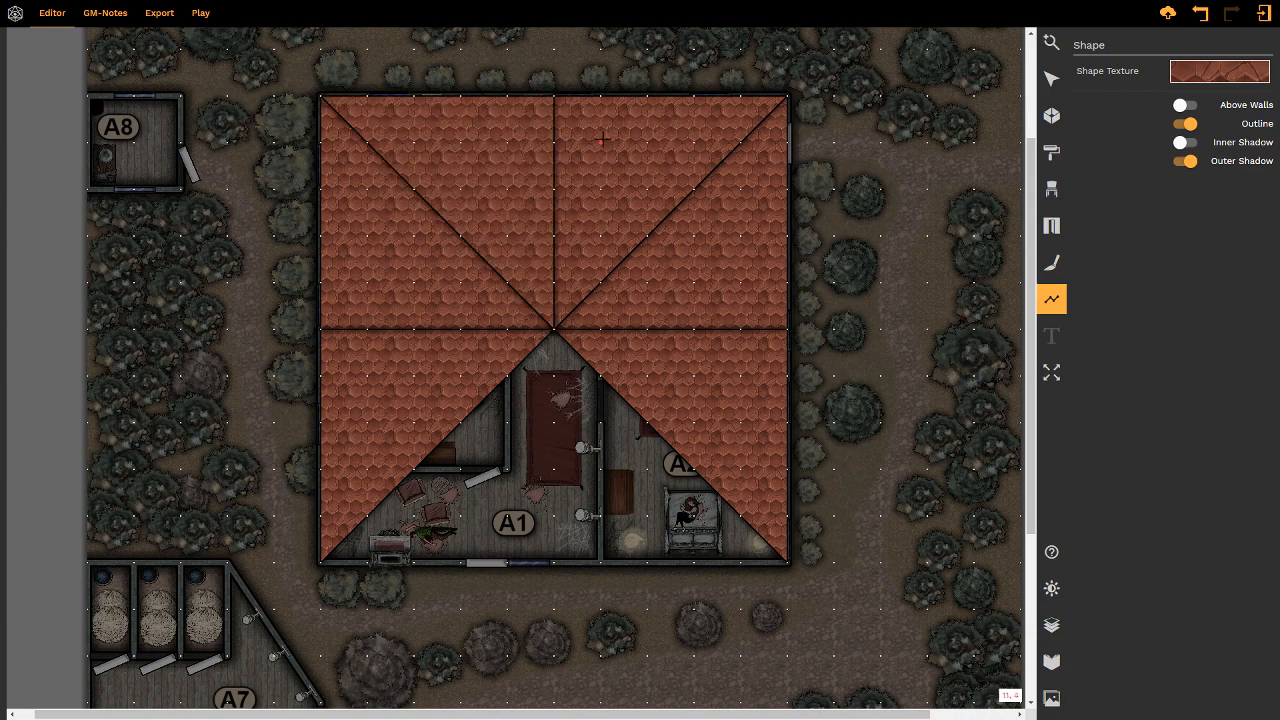
key(ctrl+z)
key(ctrl+z)
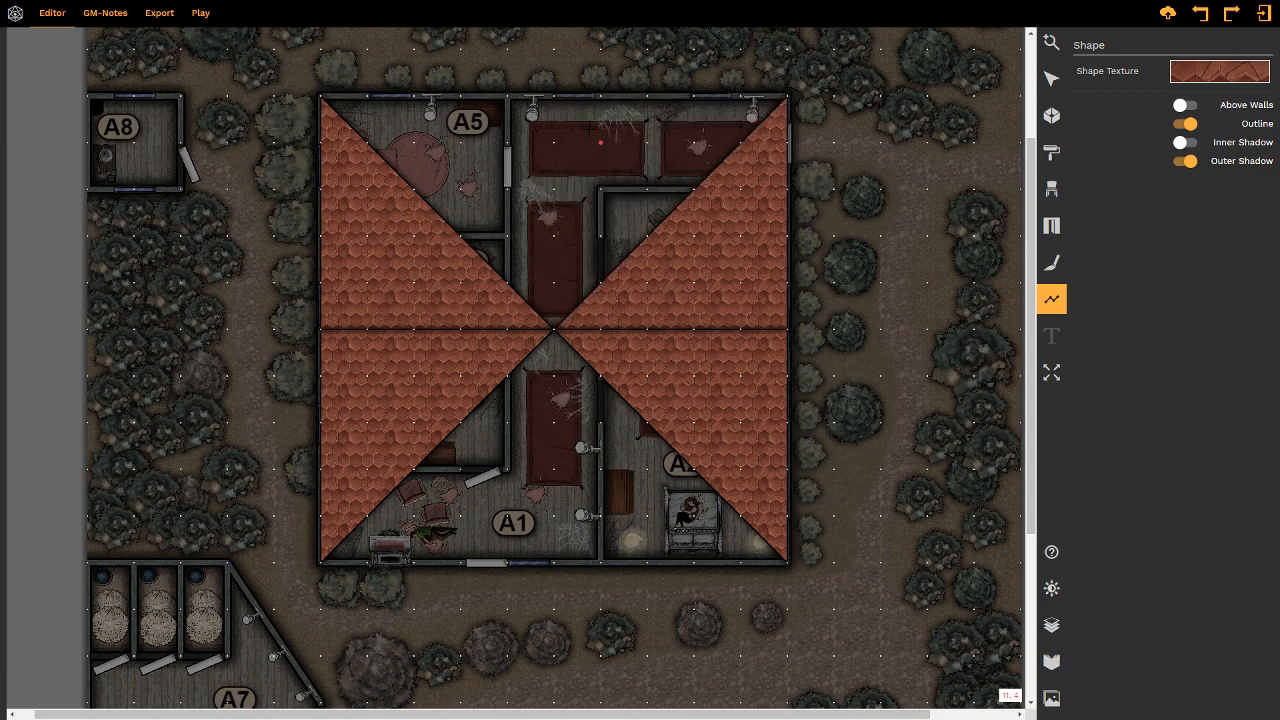
- Draw a triangular roof section from the main building's two north corners to its centre, with a ridge line to the north wall's midpoint
click(787, 97)
click(320, 103)
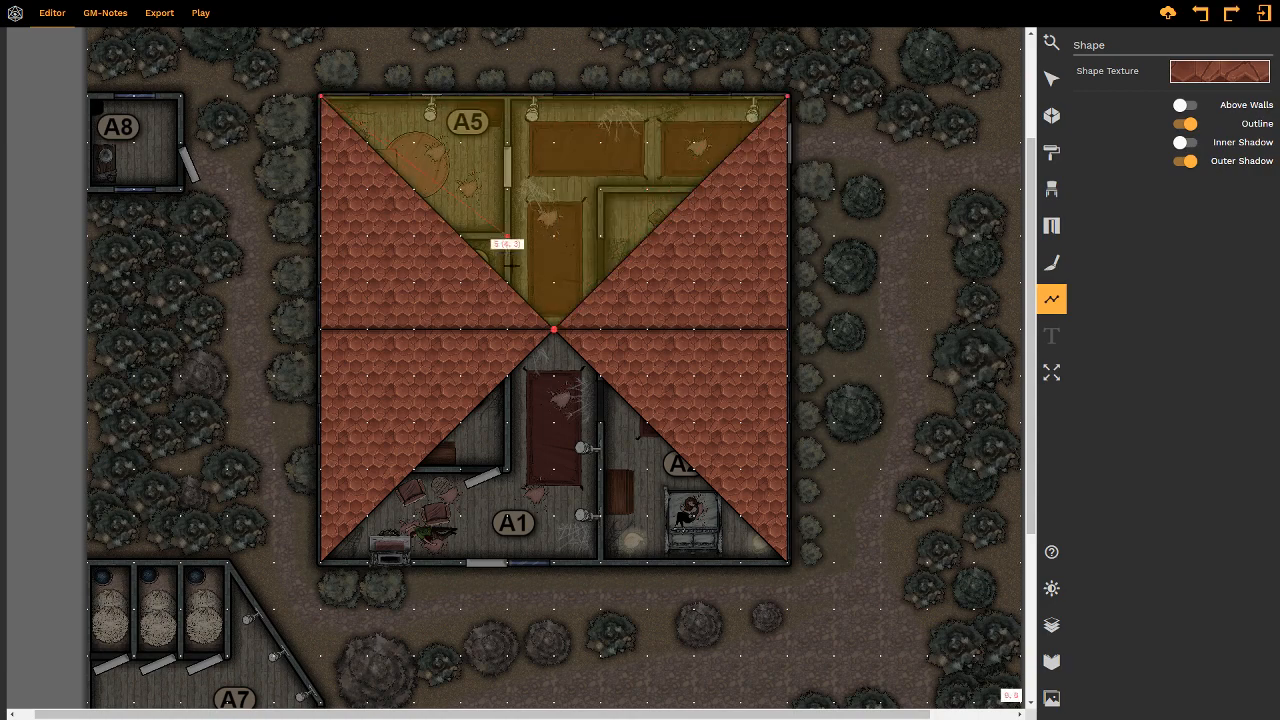
click(553, 329)
click(553, 329)
click(553, 99)
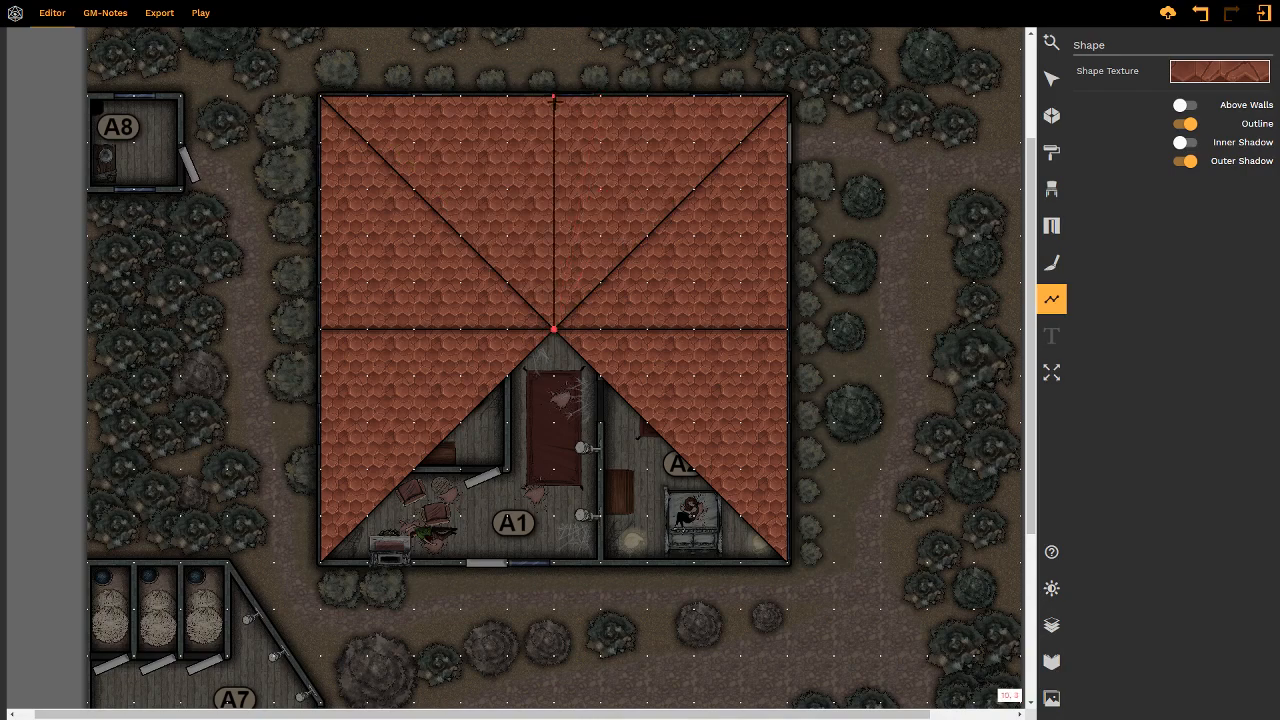
click(553, 329)
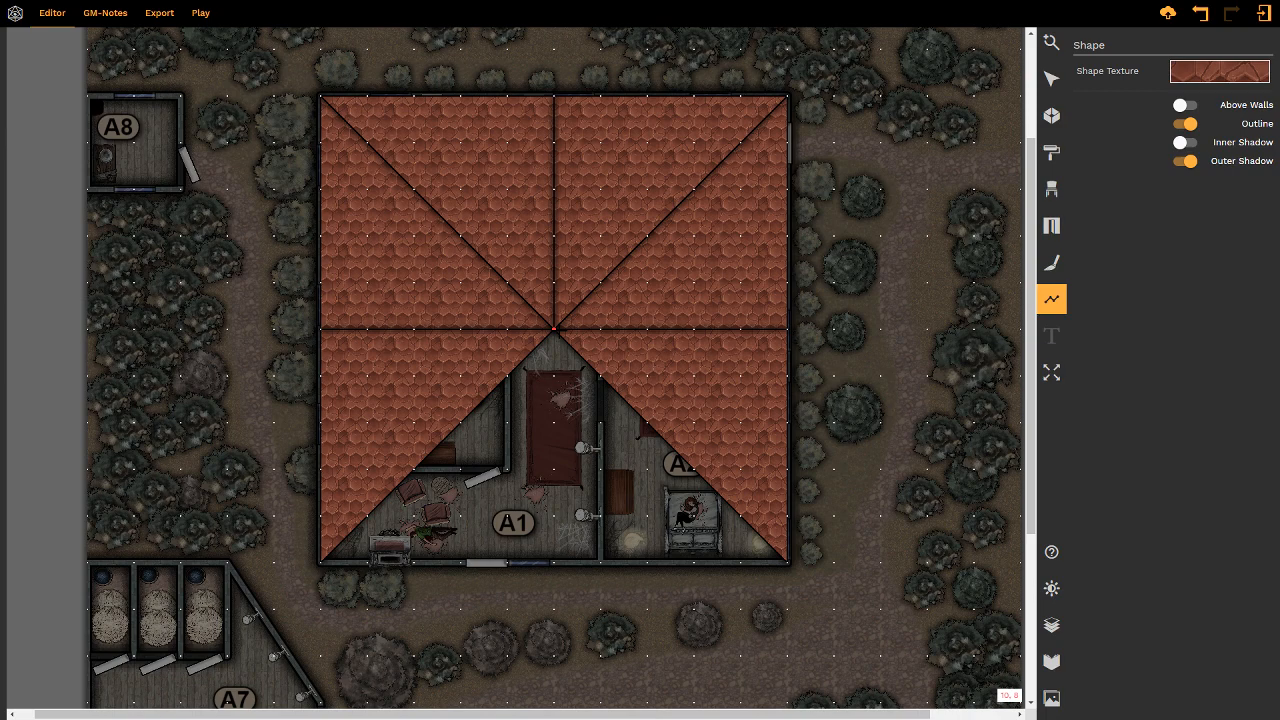
- Draw a triangular roof section from the main building's two south corners to its centre, with a ridge line to the south wall's midpoint
click(553, 329)
click(320, 562)
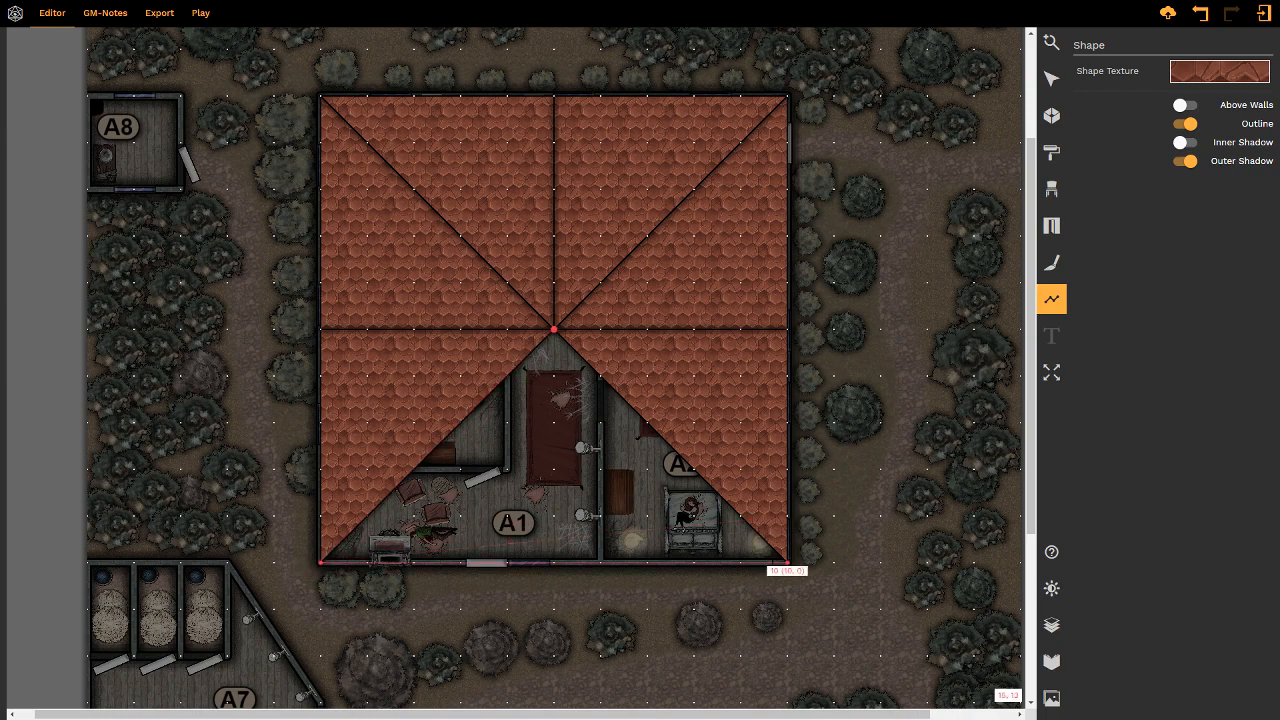
click(787, 562)
click(553, 329)
click(553, 329)
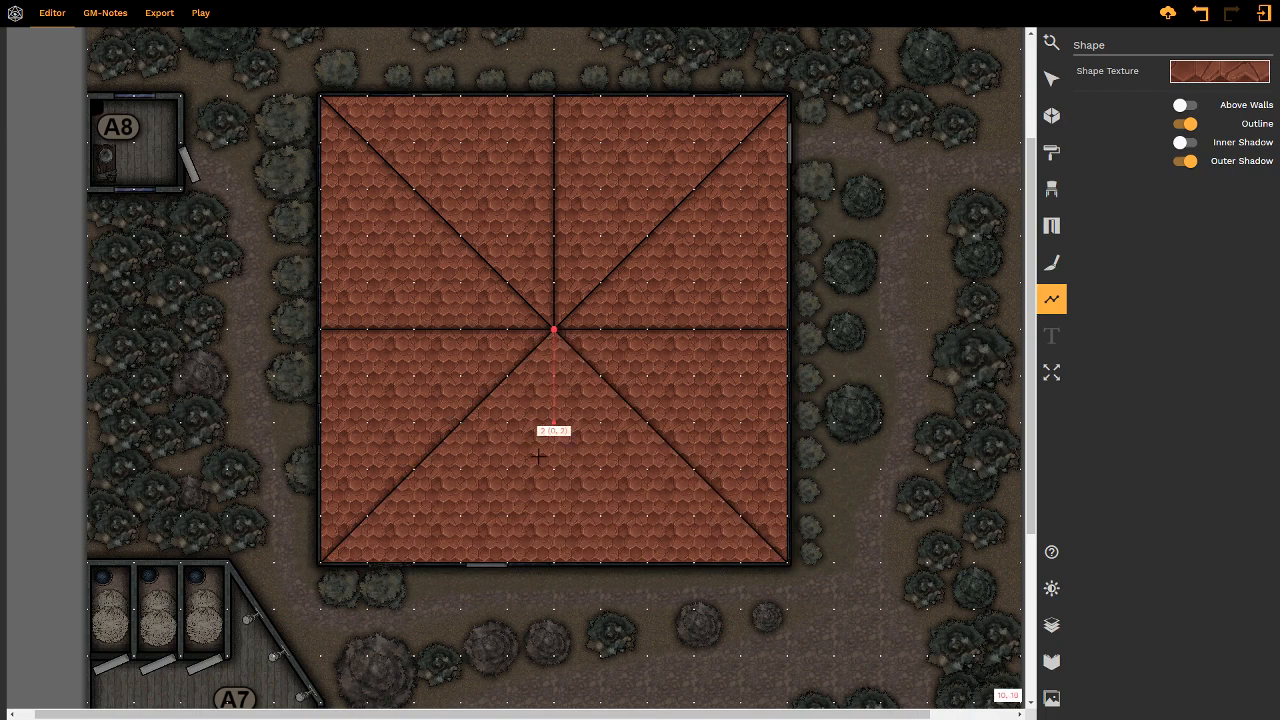
click(553, 562)
double_click(553, 329)
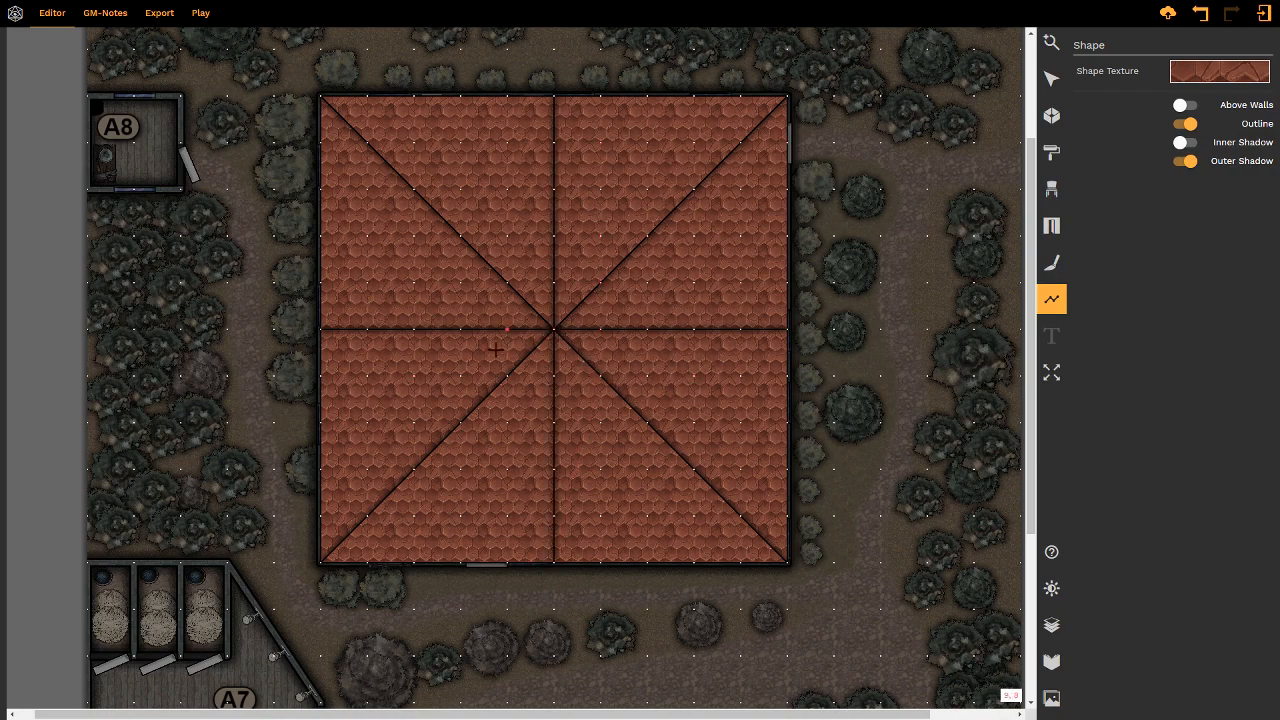
- Draw a rectangular roof shape over the small building A8, following its four corners
right_drag(530, 404, 682, 495)
click(200, 160)
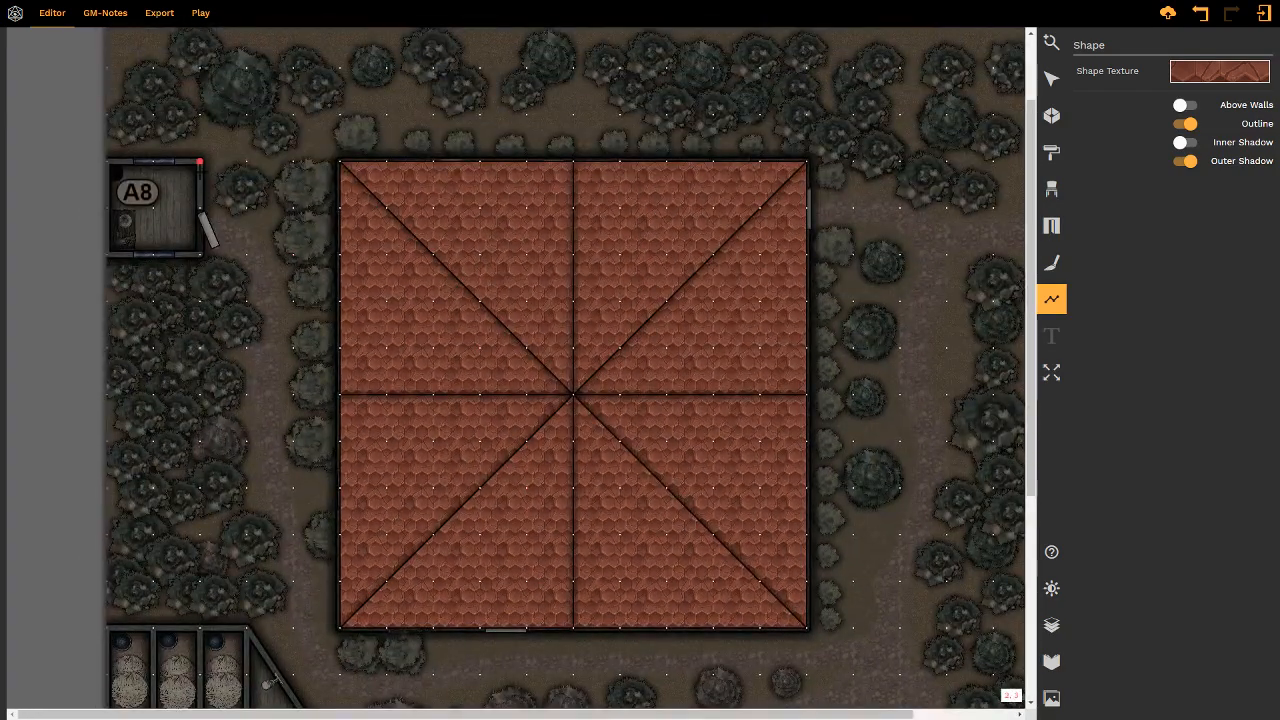
click(107, 160)
click(107, 254)
click(200, 254)
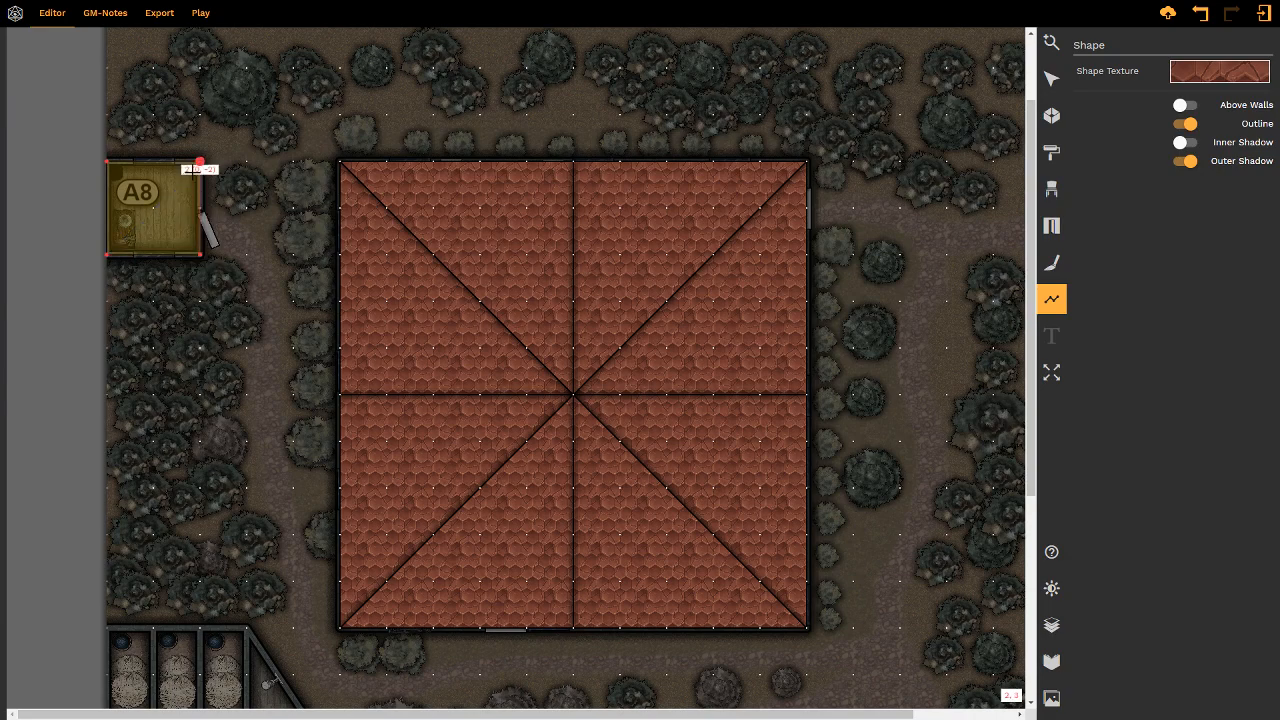
click(200, 160)
- Draw ridge lines on the A8 roof from its centre to the north midpoint, the northeast corner and the east midpoint
click(153, 163)
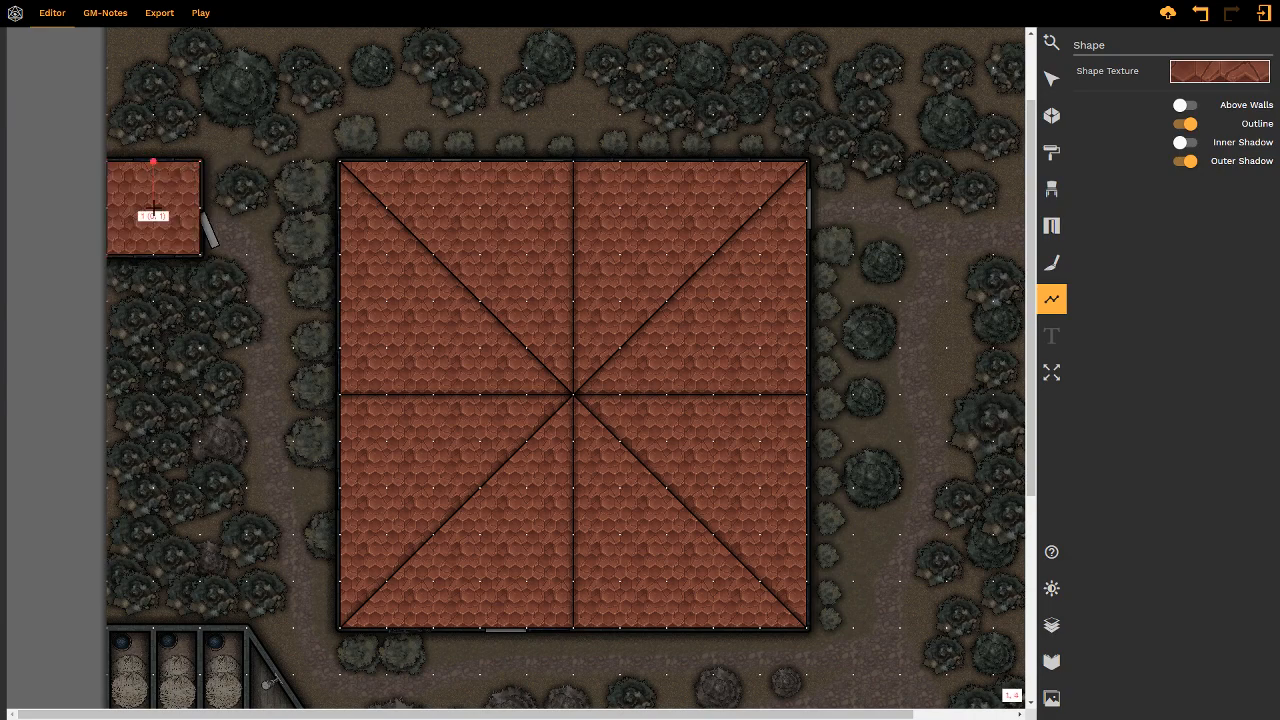
click(153, 206)
click(153, 163)
click(200, 162)
click(155, 206)
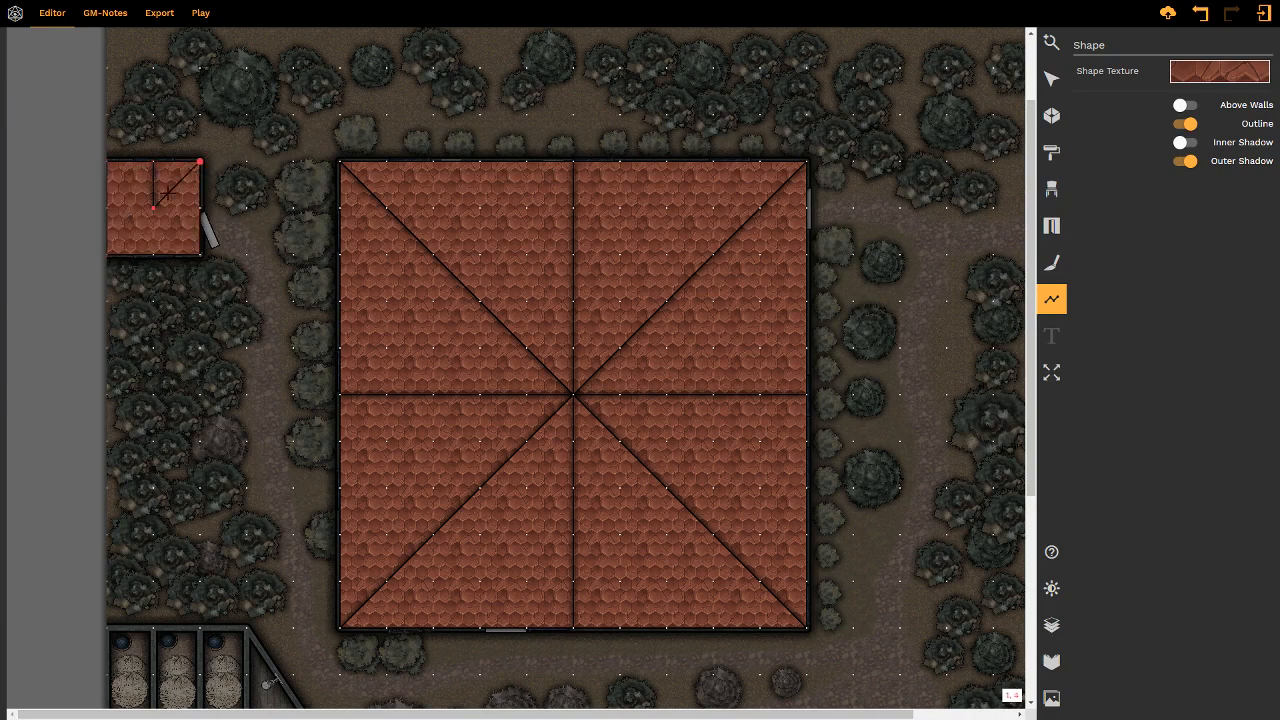
click(199, 163)
click(199, 207)
click(155, 208)
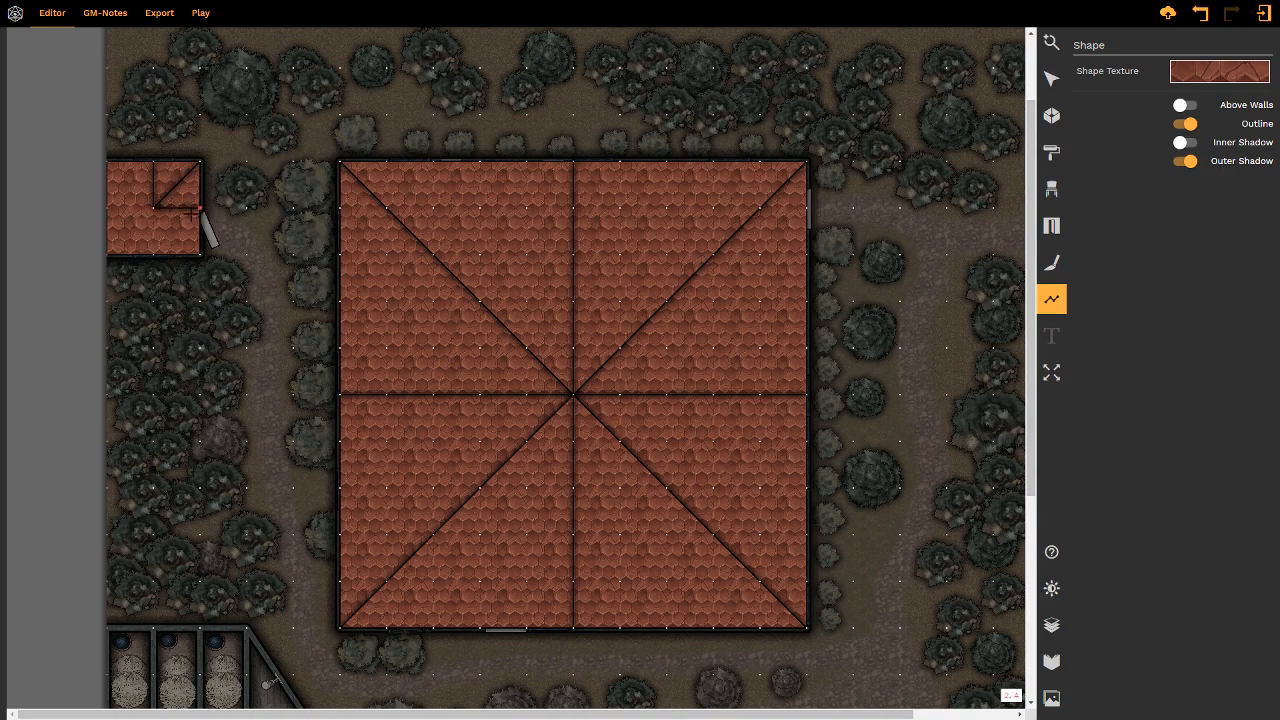
- Draw the remaining A8 ridge lines from the centre to the southeast, southwest and northwest corners and the south and west midpoints
click(153, 208)
click(200, 254)
click(153, 208)
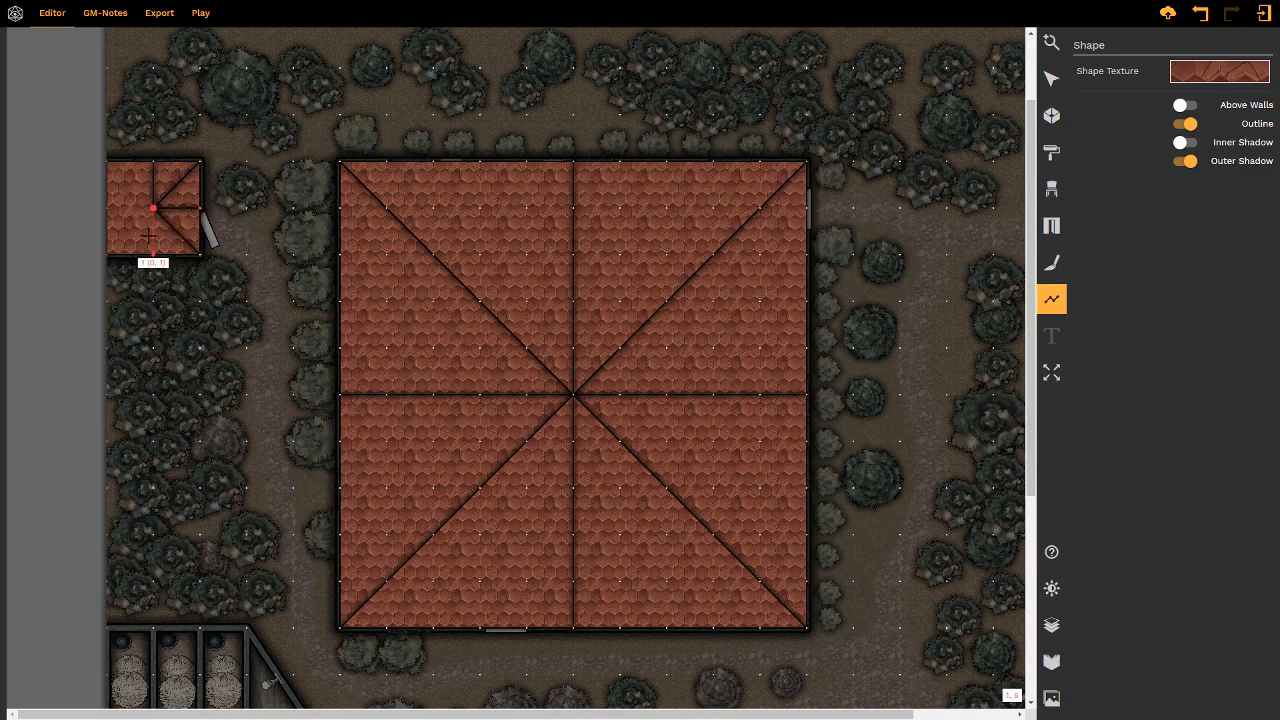
click(114, 248)
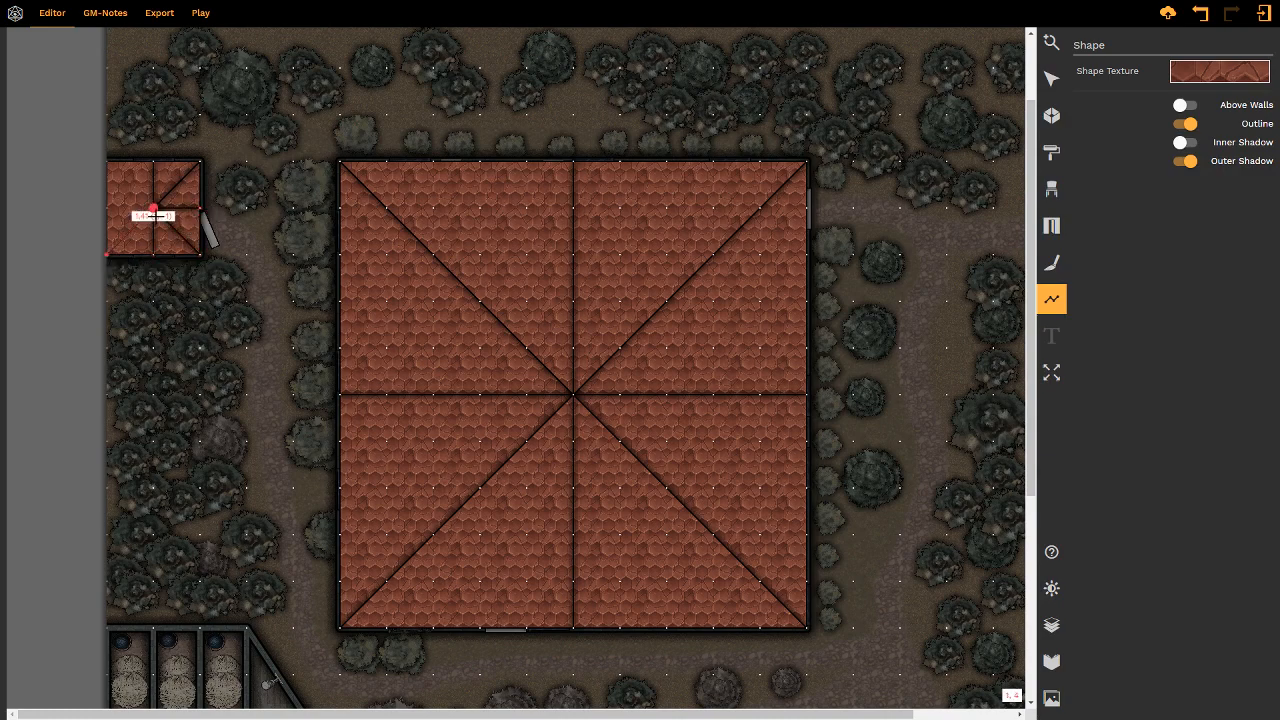
click(155, 213)
click(155, 213)
click(112, 212)
click(148, 210)
click(146, 210)
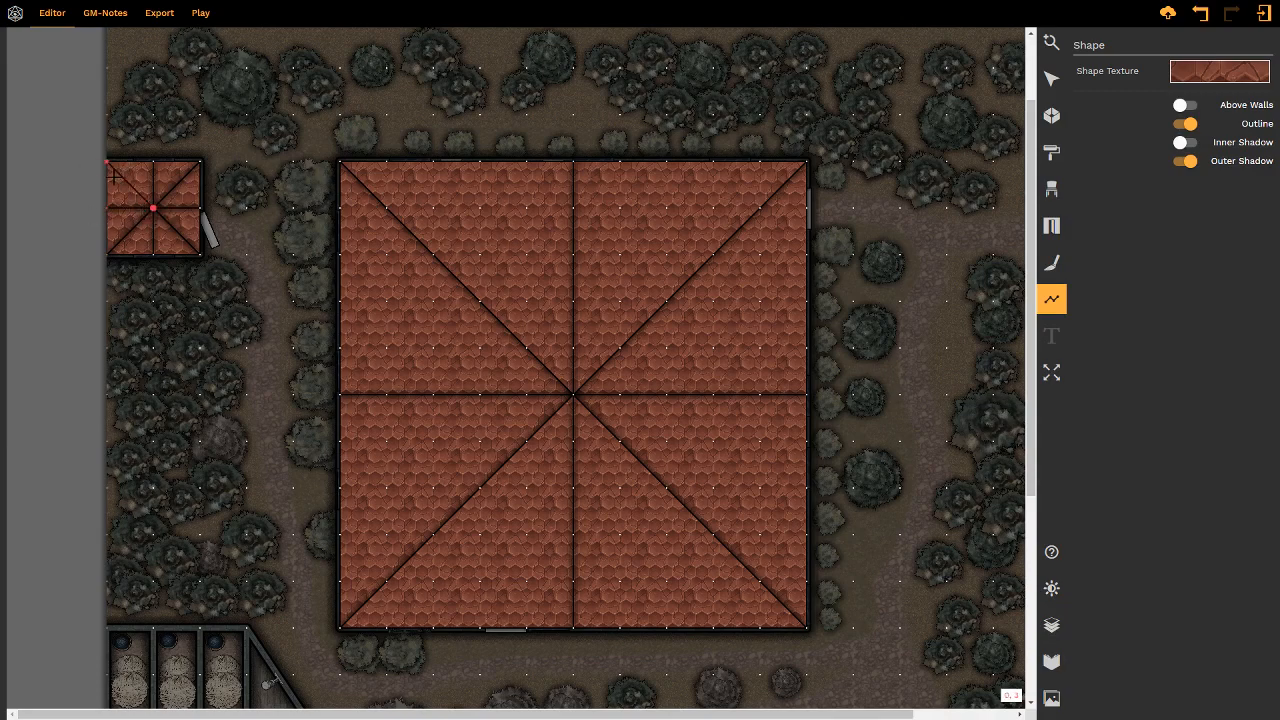
click(200, 208)
- Draw a five-cornered roof shape over building A7, following its outer walls and the slanted northeast wall
scroll(562, 347, down, 5)
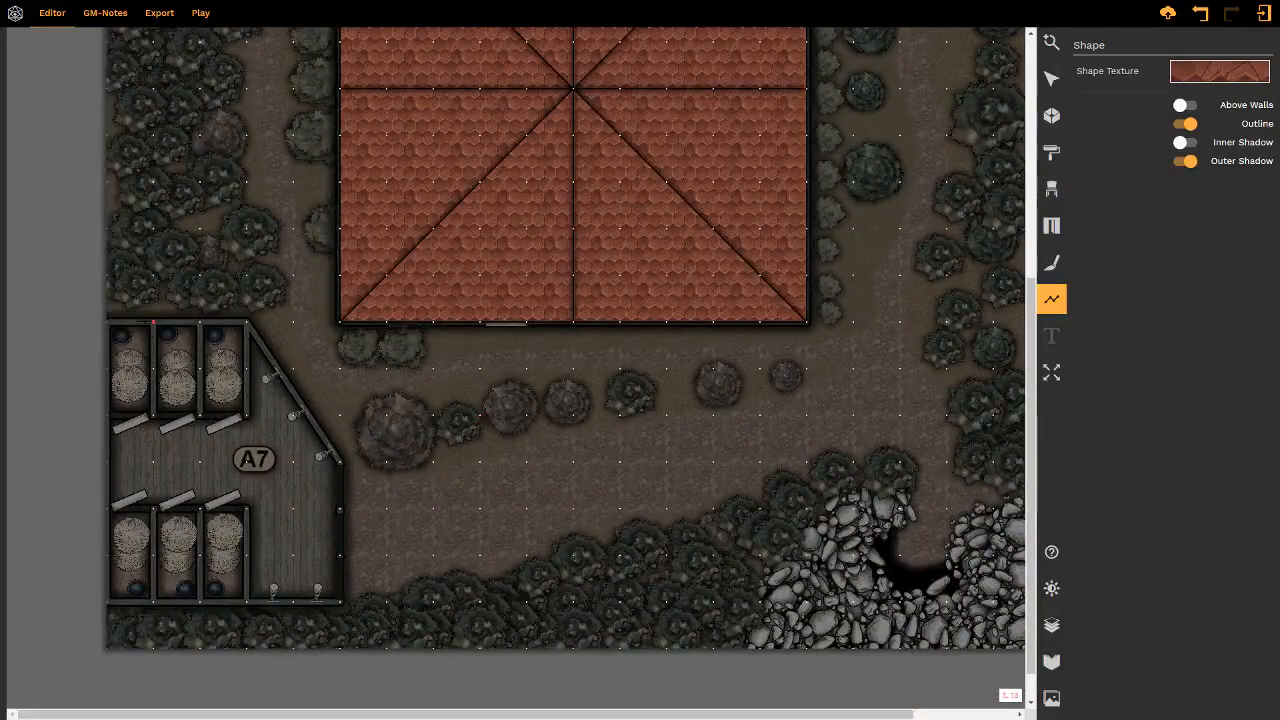
click(246, 322)
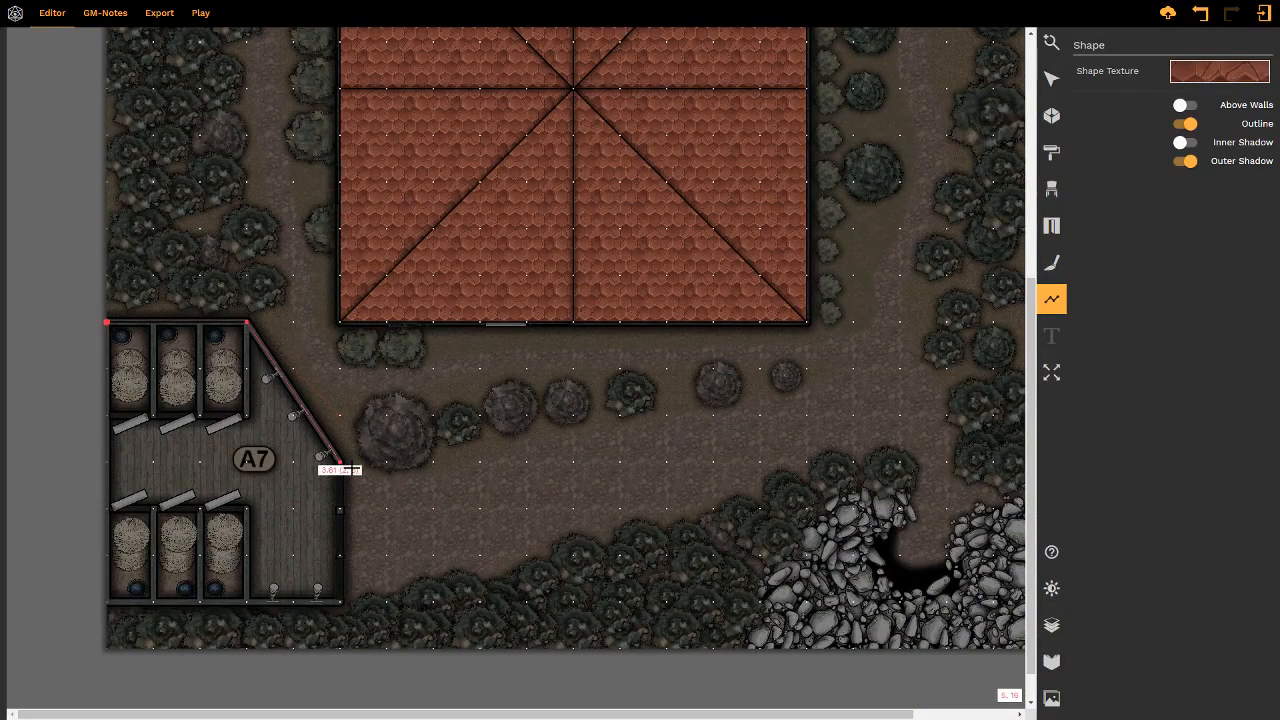
click(340, 462)
click(340, 601)
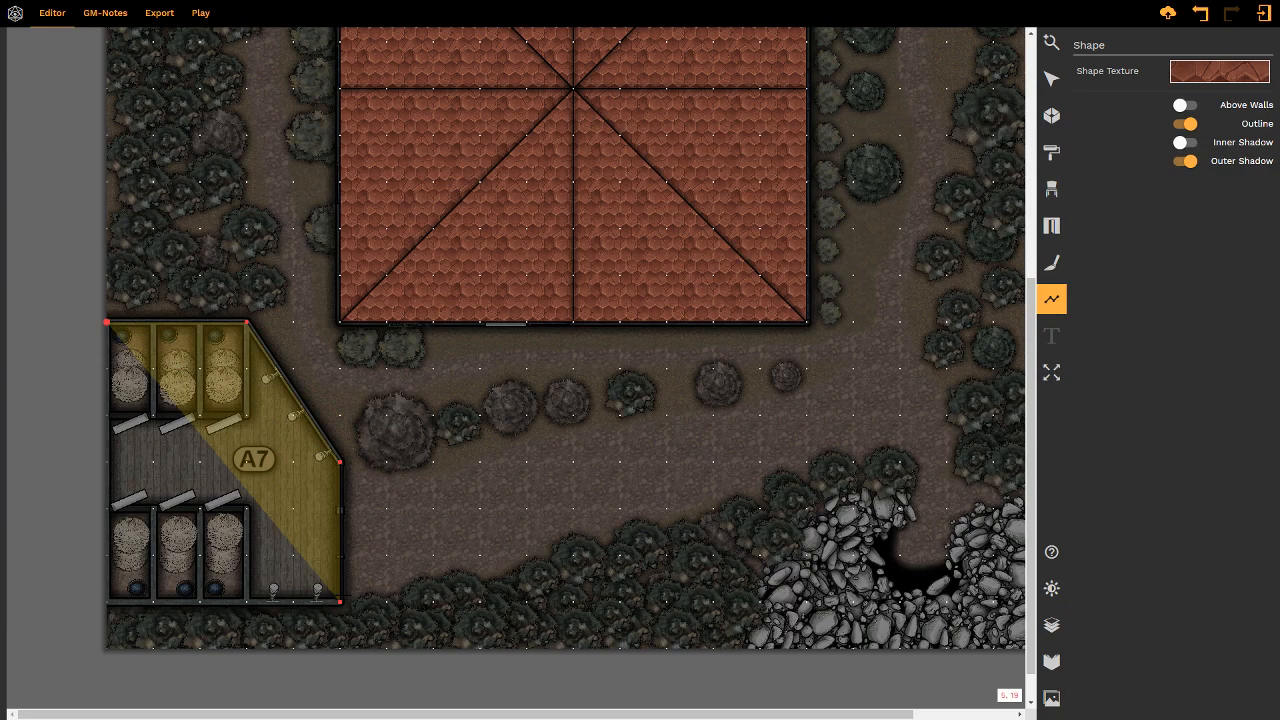
click(107, 601)
click(107, 320)
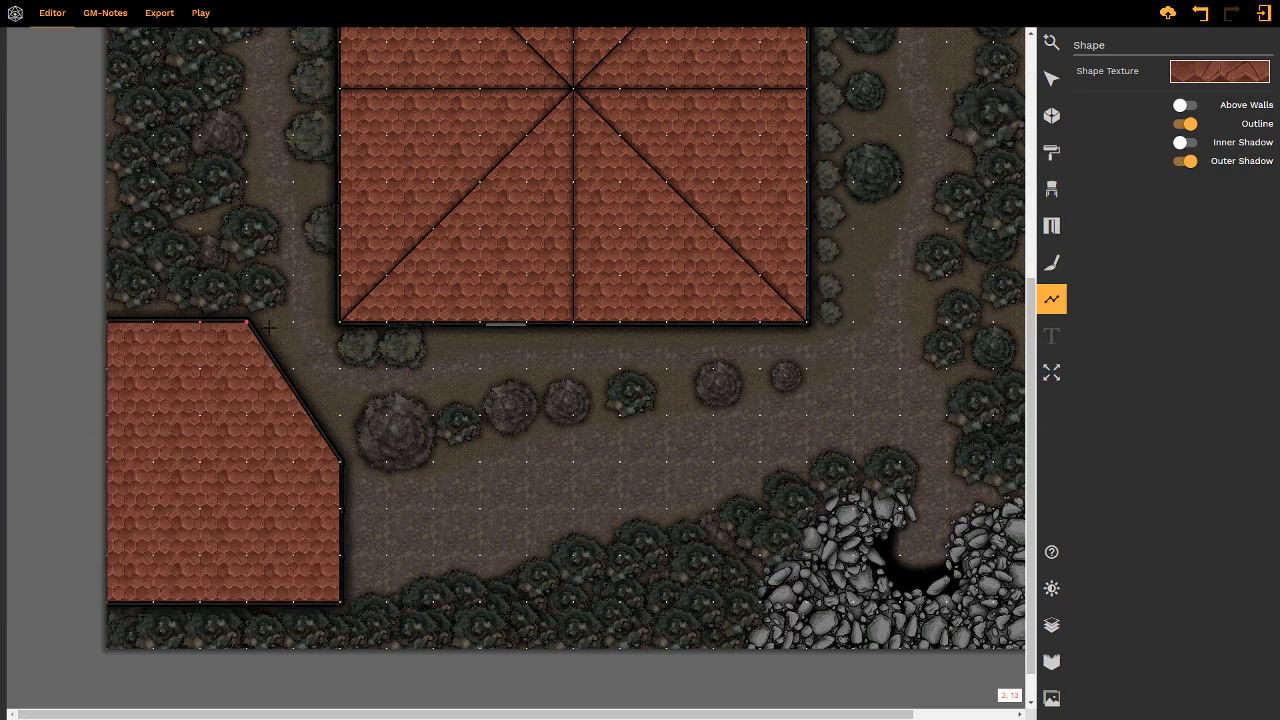
- Try two ridge lines on the A7 roof, from the top of the slanted wall and from the southeast corner to an inner point
click(246, 322)
click(201, 462)
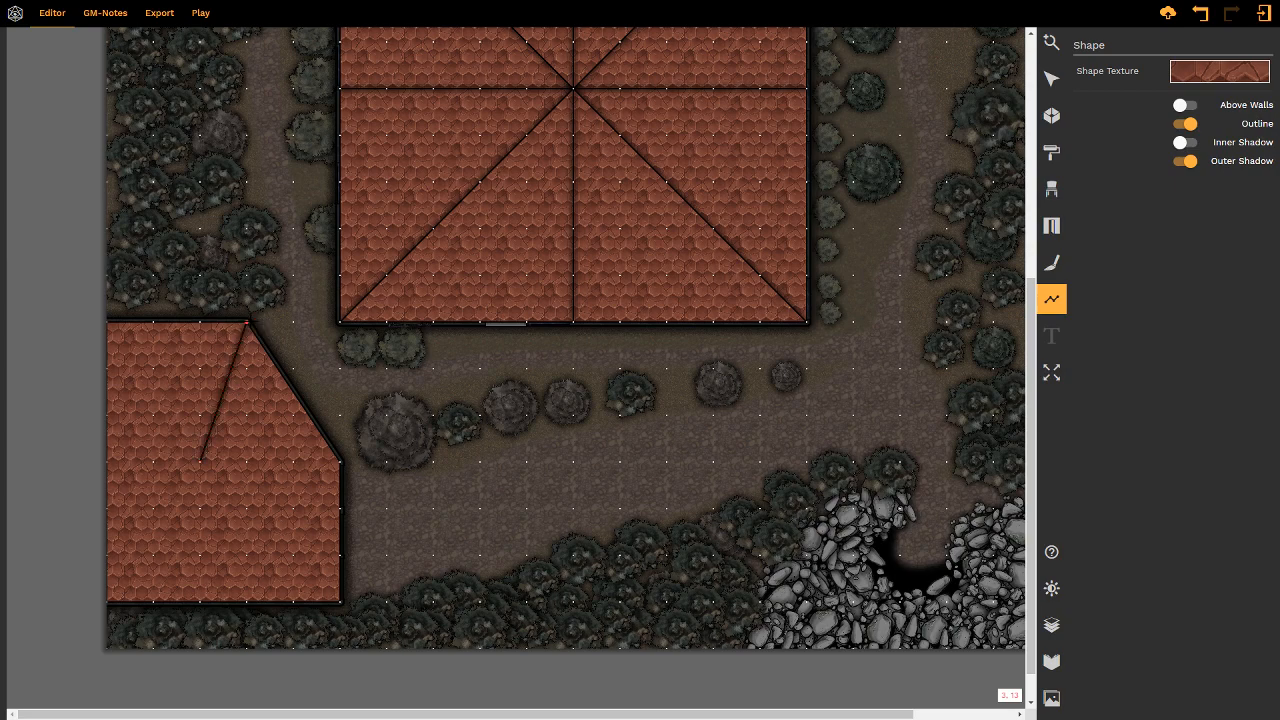
click(201, 462)
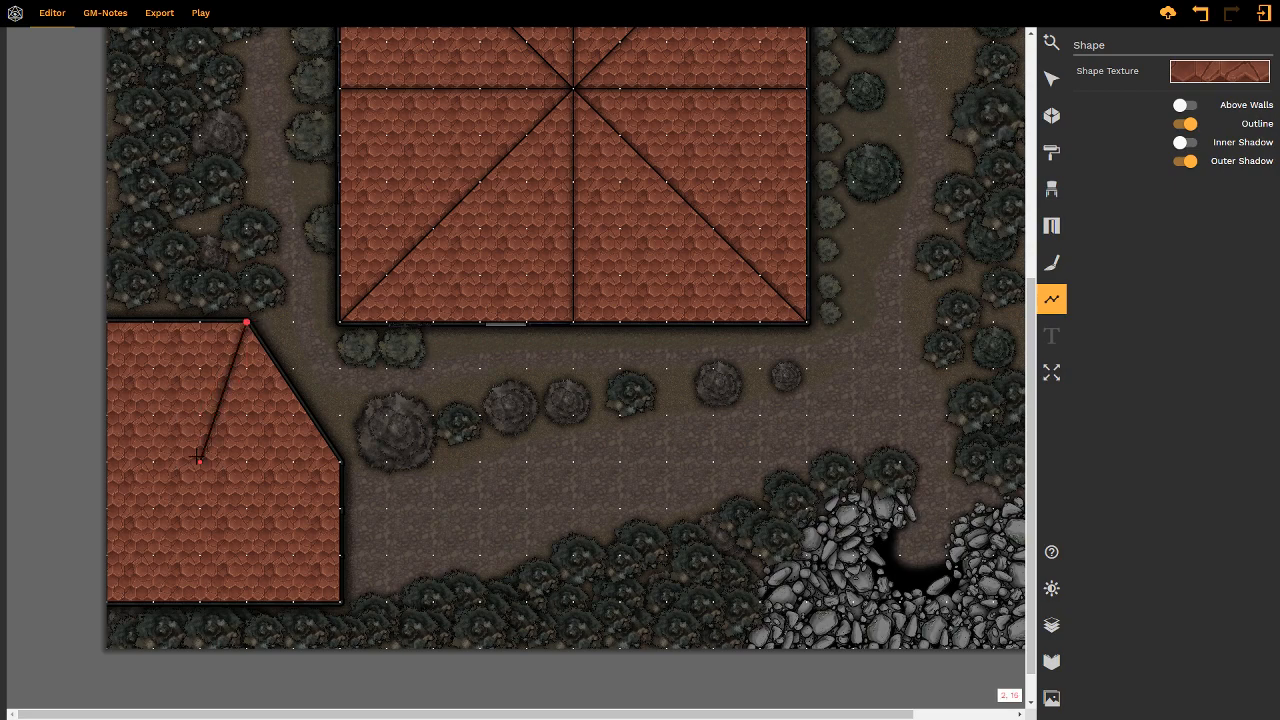
click(336, 606)
click(200, 460)
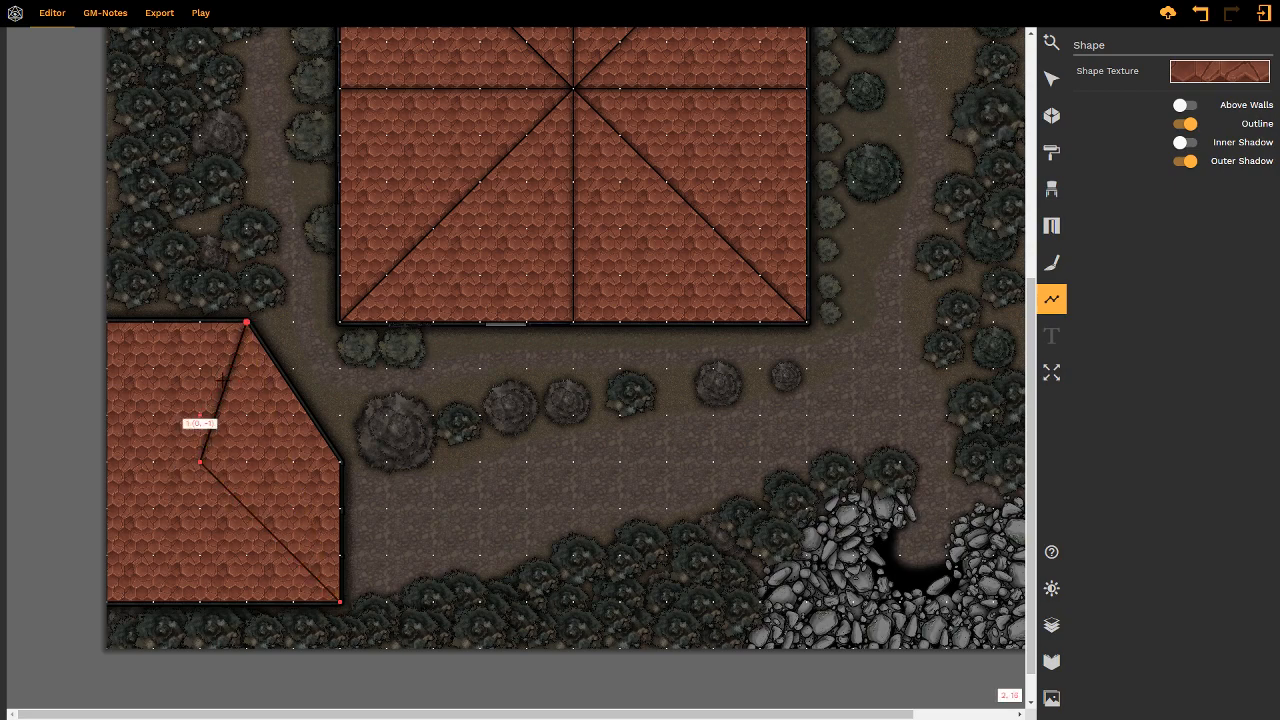
click(246, 323)
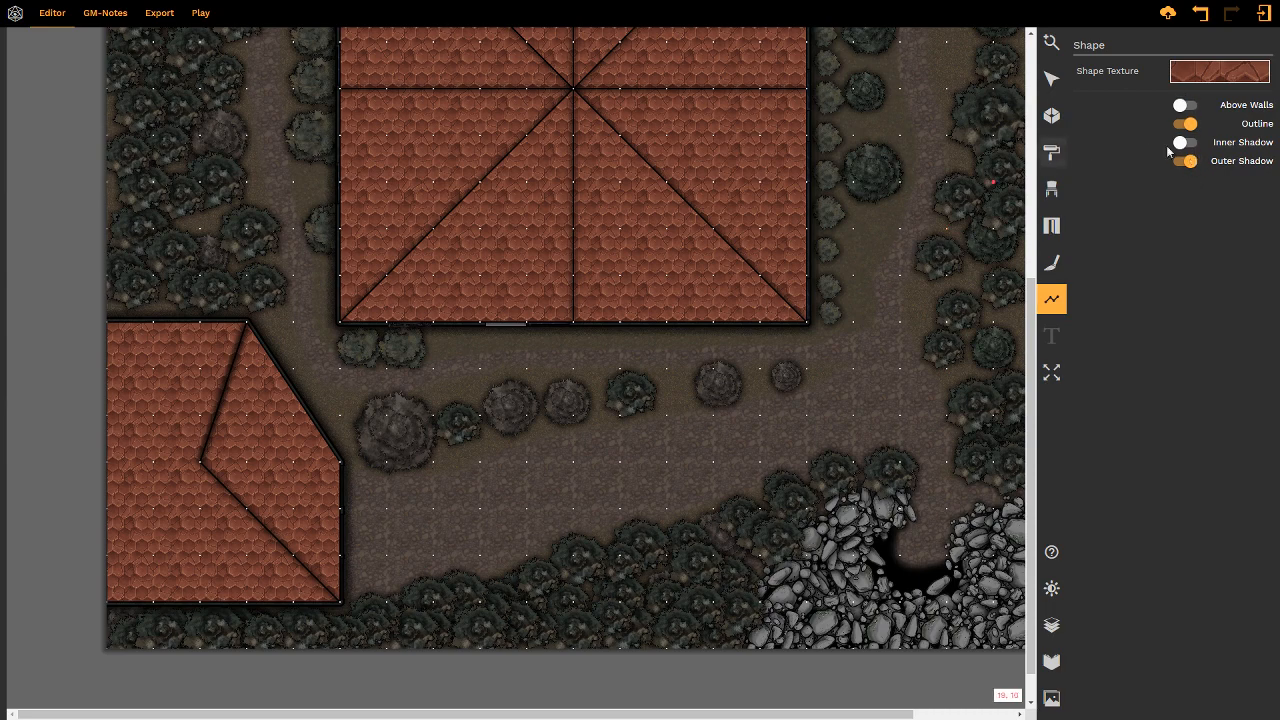
- Undo the two slanted ridge lines on the A7 roof
scroll(648, 233, up, 4)
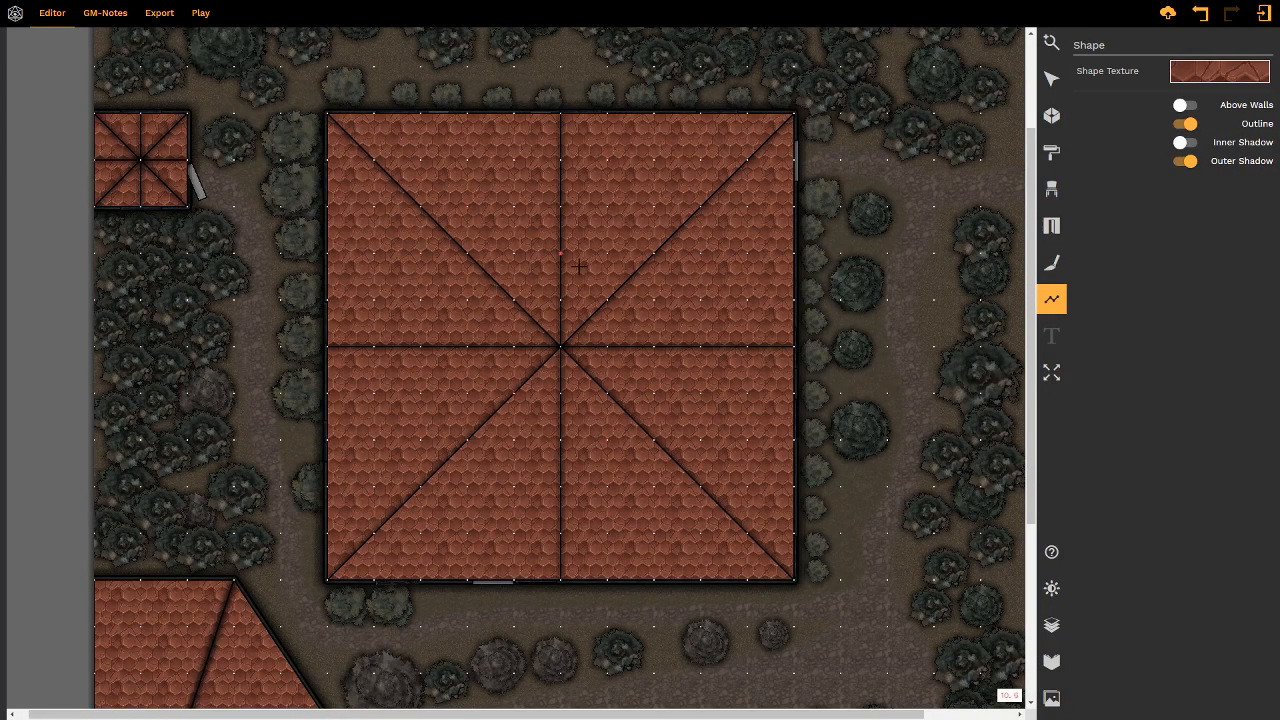
scroll(580, 265, down, 5)
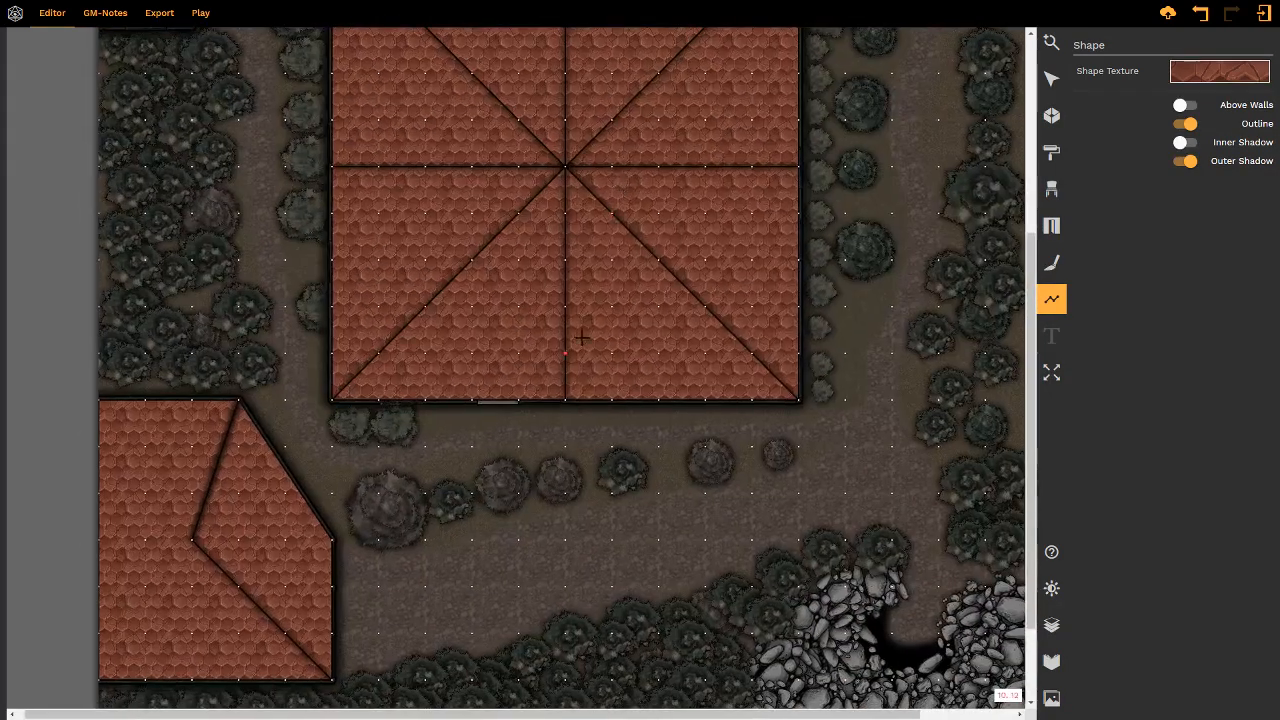
scroll(590, 380, down, 1)
scroll(600, 391, up, 3)
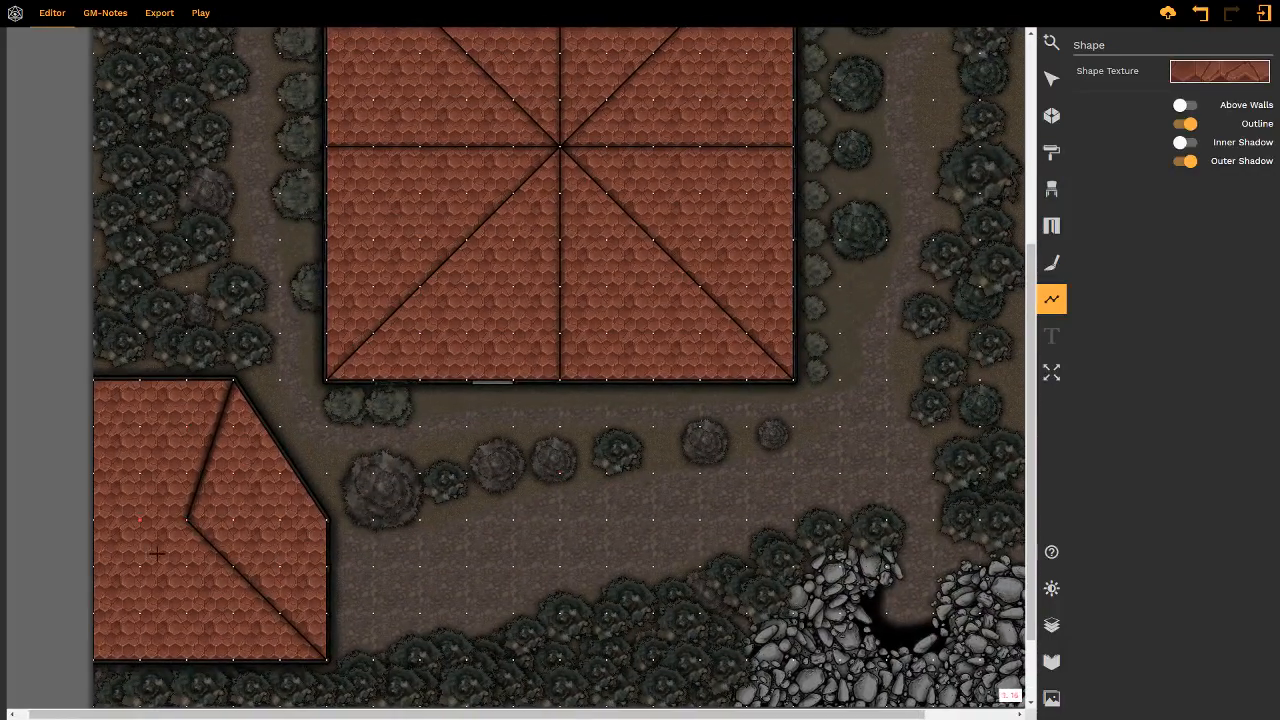
key(ctrl+z)
key(ctrl+z)
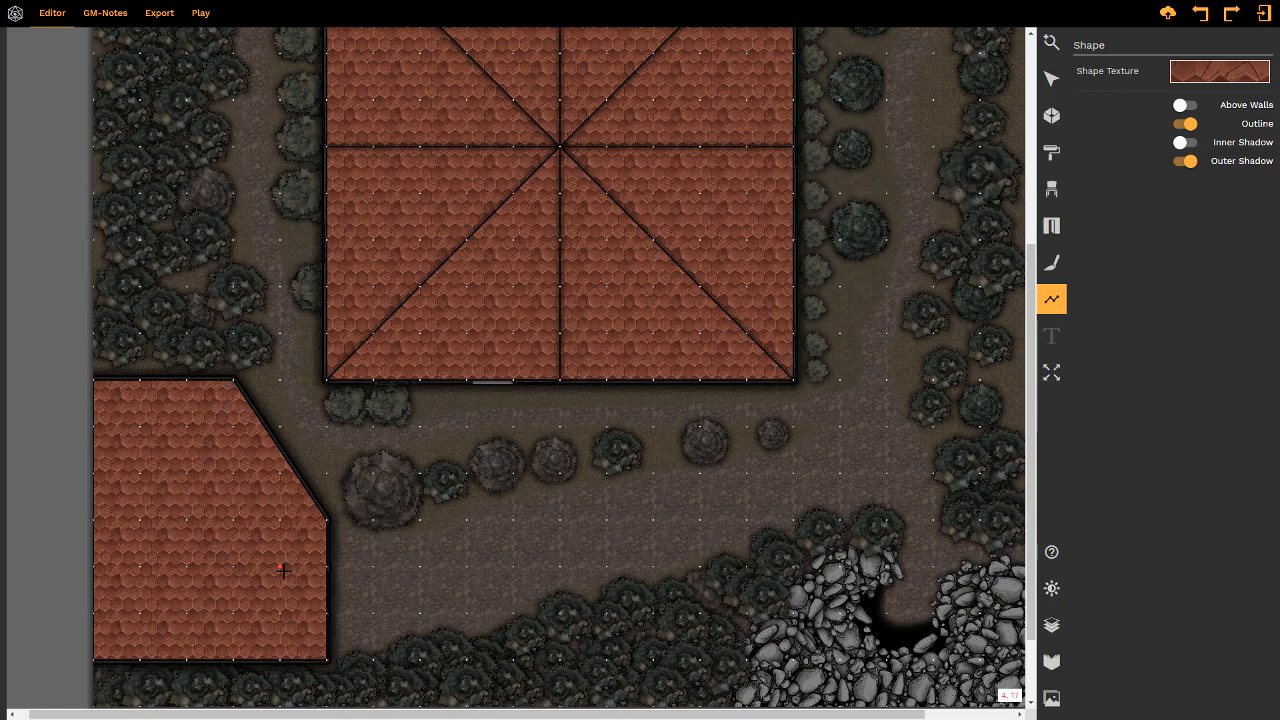
- Draw a horizontal ridge line across the A7 roof from the slanted wall's lower corner to the west edge of the map
click(326, 520)
click(94, 520)
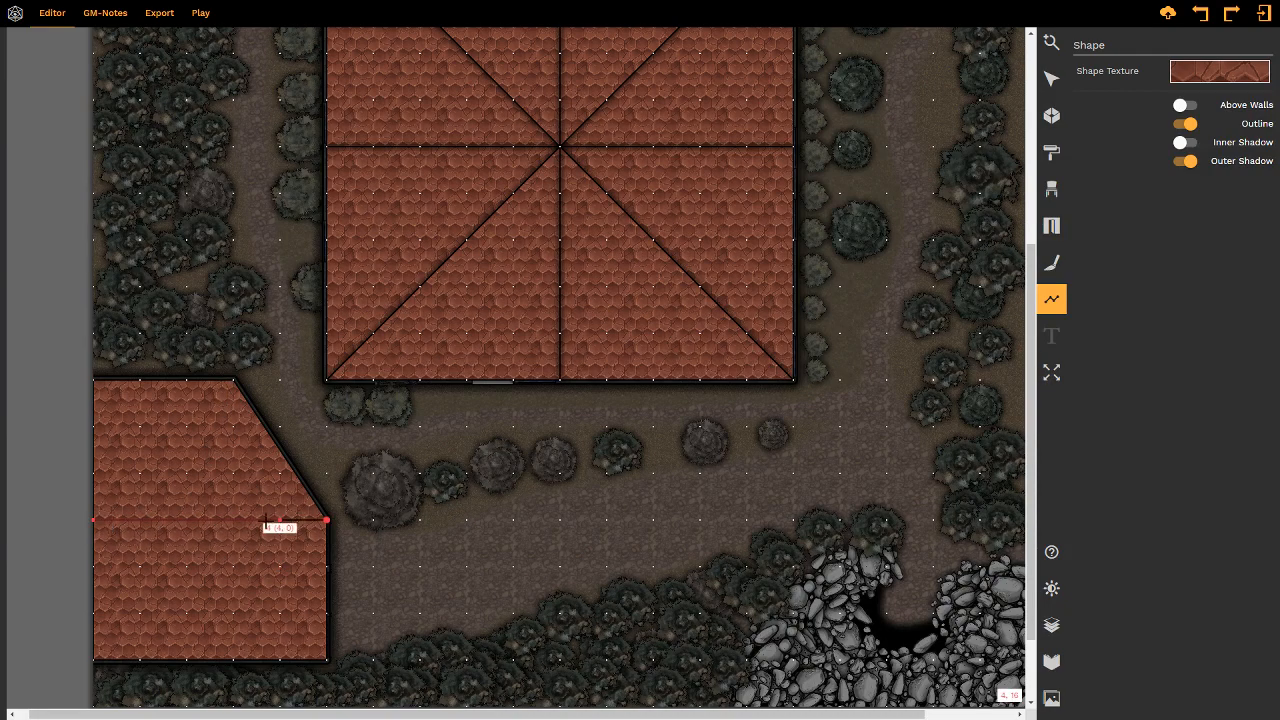
click(326, 520)
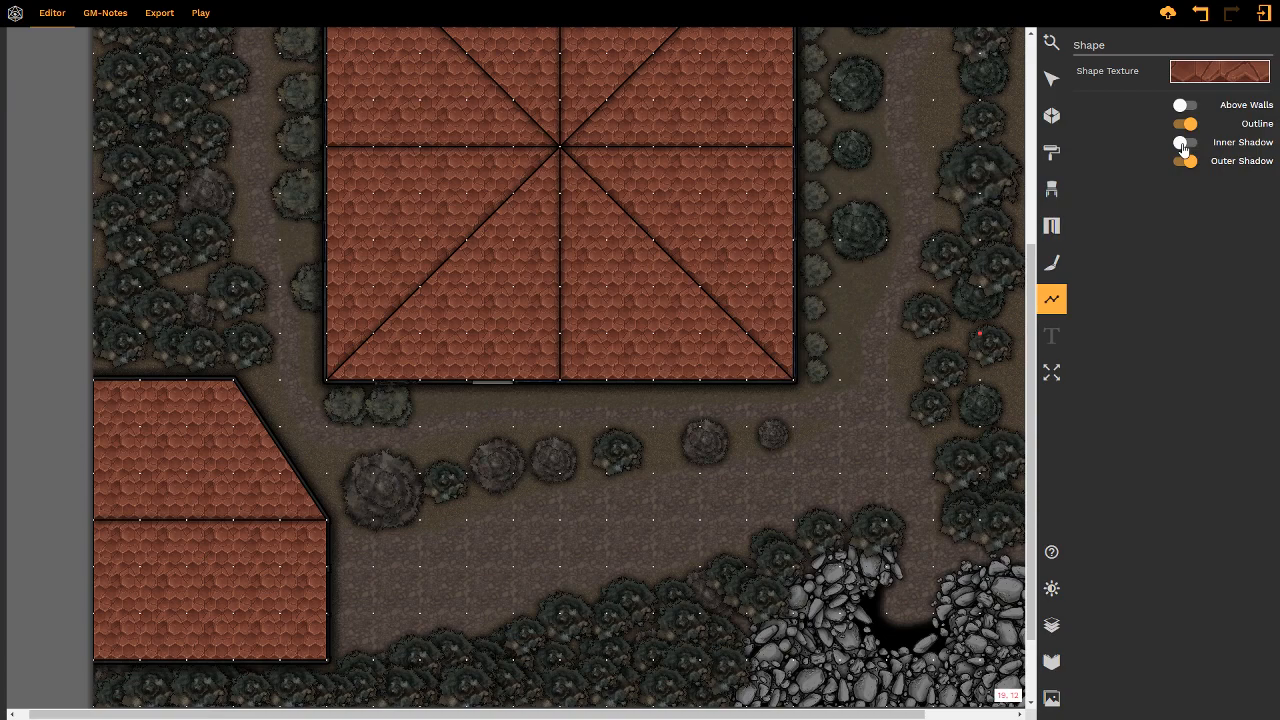
- Select the A7 roof shape, try switching its inner and outer shadow, and restore both settings before deselecting it
click(1051, 79)
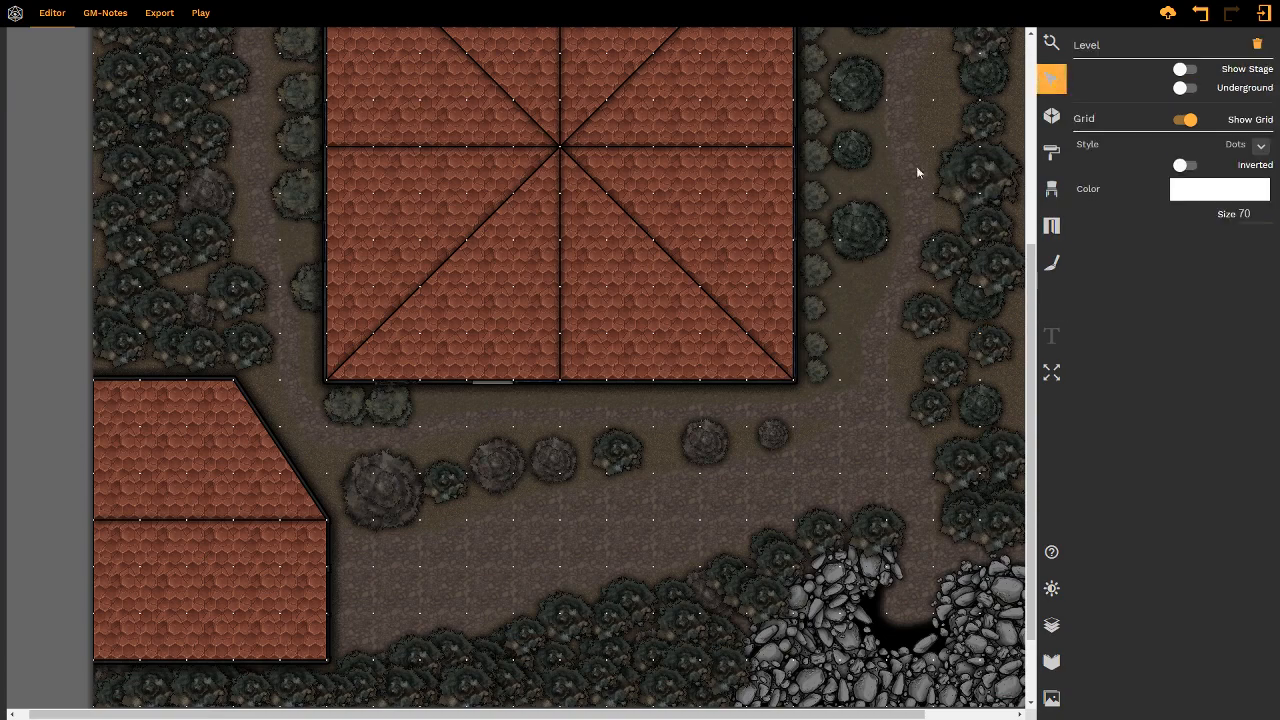
click(214, 521)
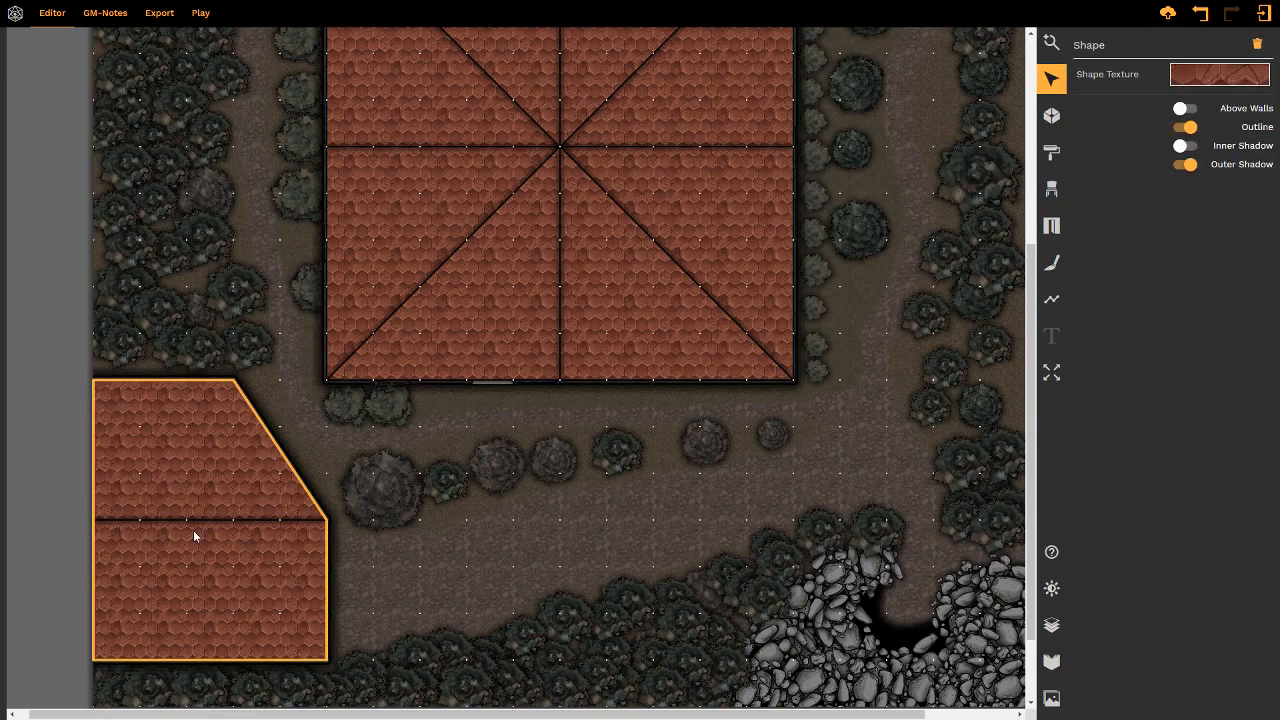
click(1183, 147)
click(1183, 147)
click(1191, 167)
click(1190, 167)
click(817, 401)
middle_drag(826, 258, 752, 380)
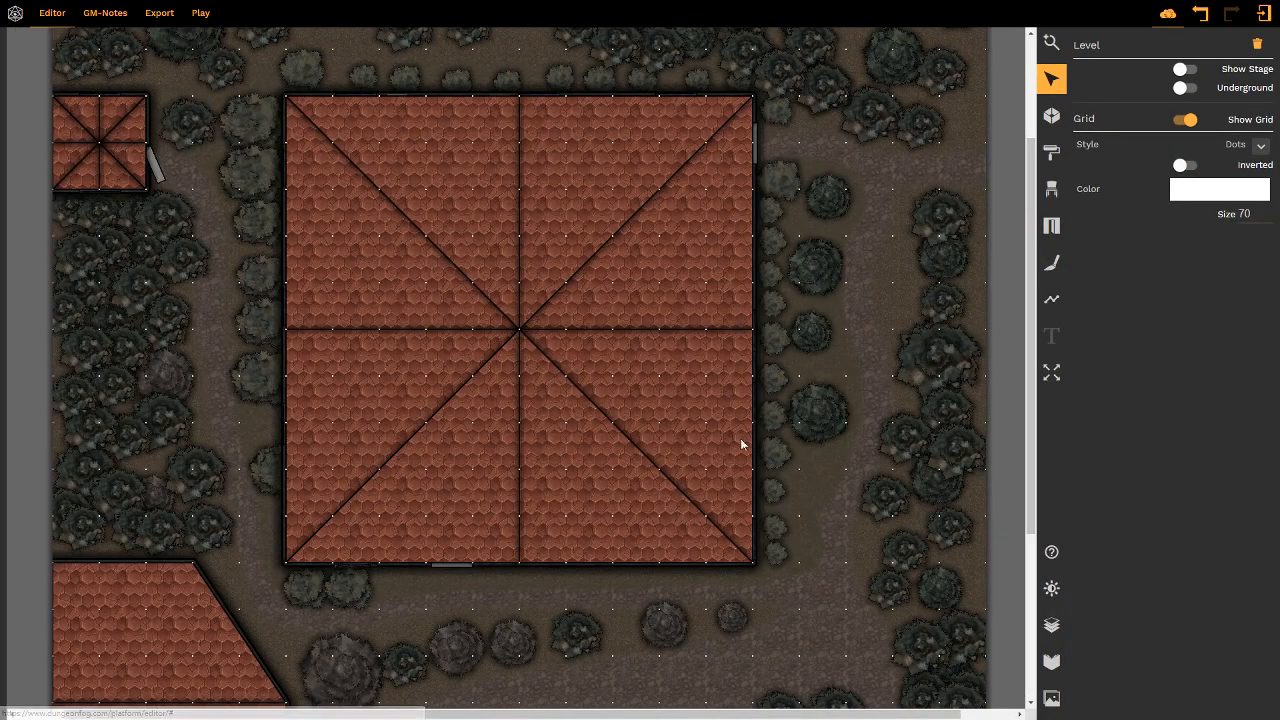
middle_drag(740, 440, 741, 383)
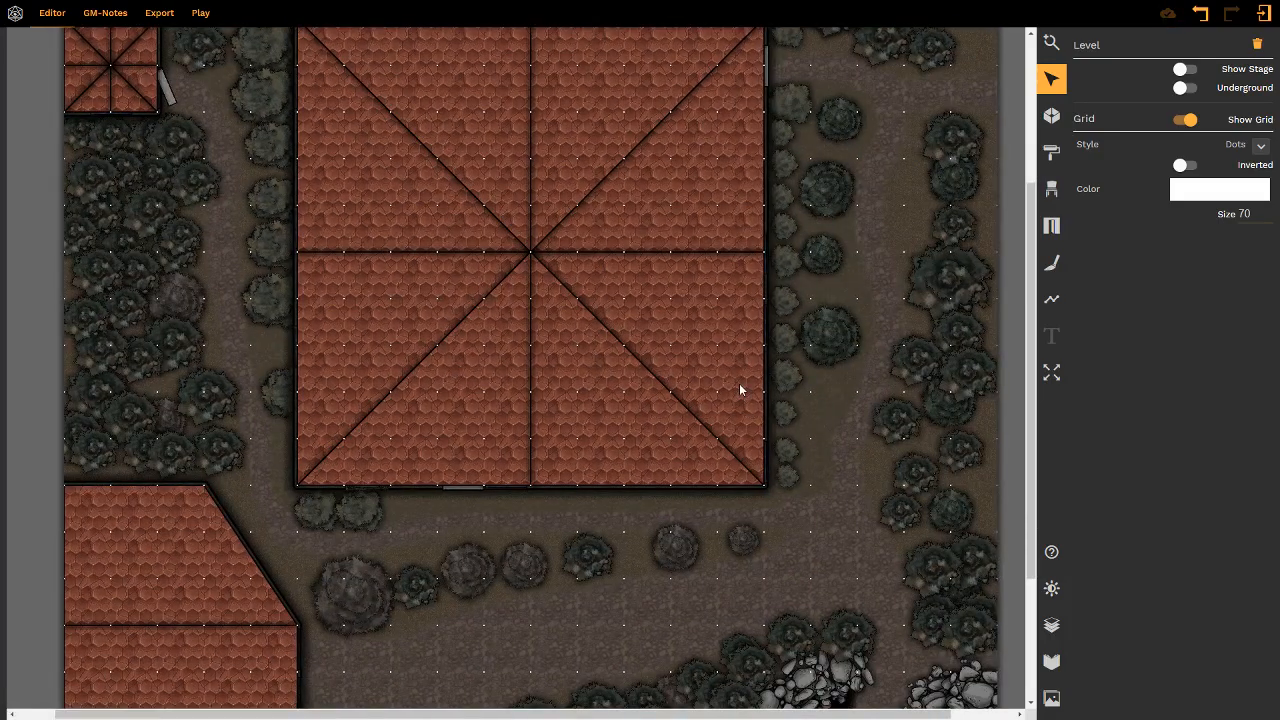
middle_drag(780, 481, 483, 246)
middle_drag(544, 451, 589, 540)
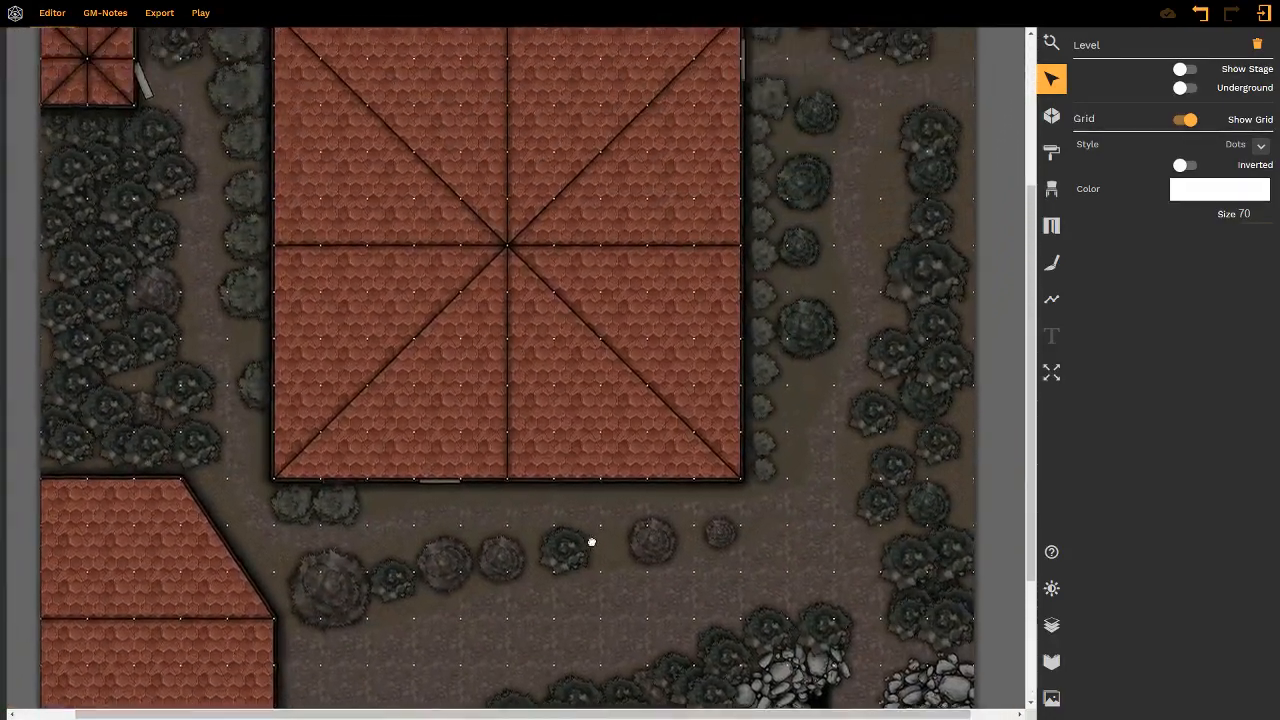
middle_drag(606, 311, 611, 346)
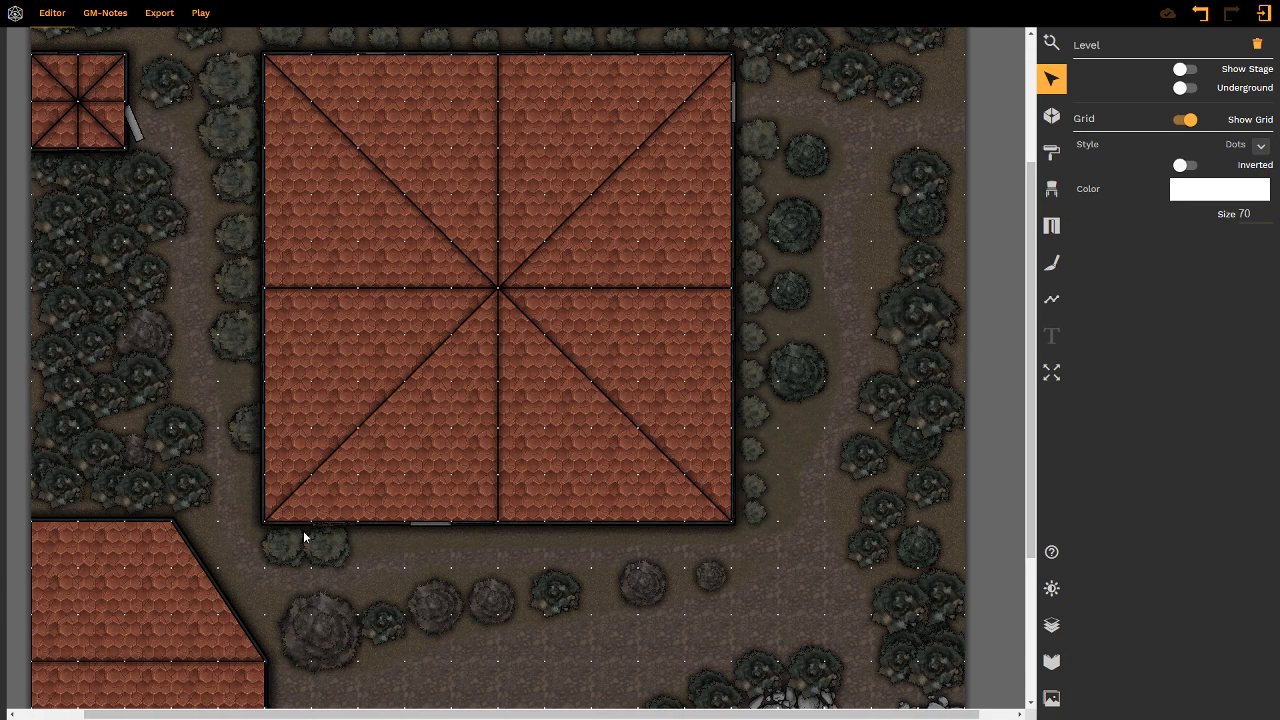
- Open the map's list of levels
click(1051, 625)
click(1215, 50)
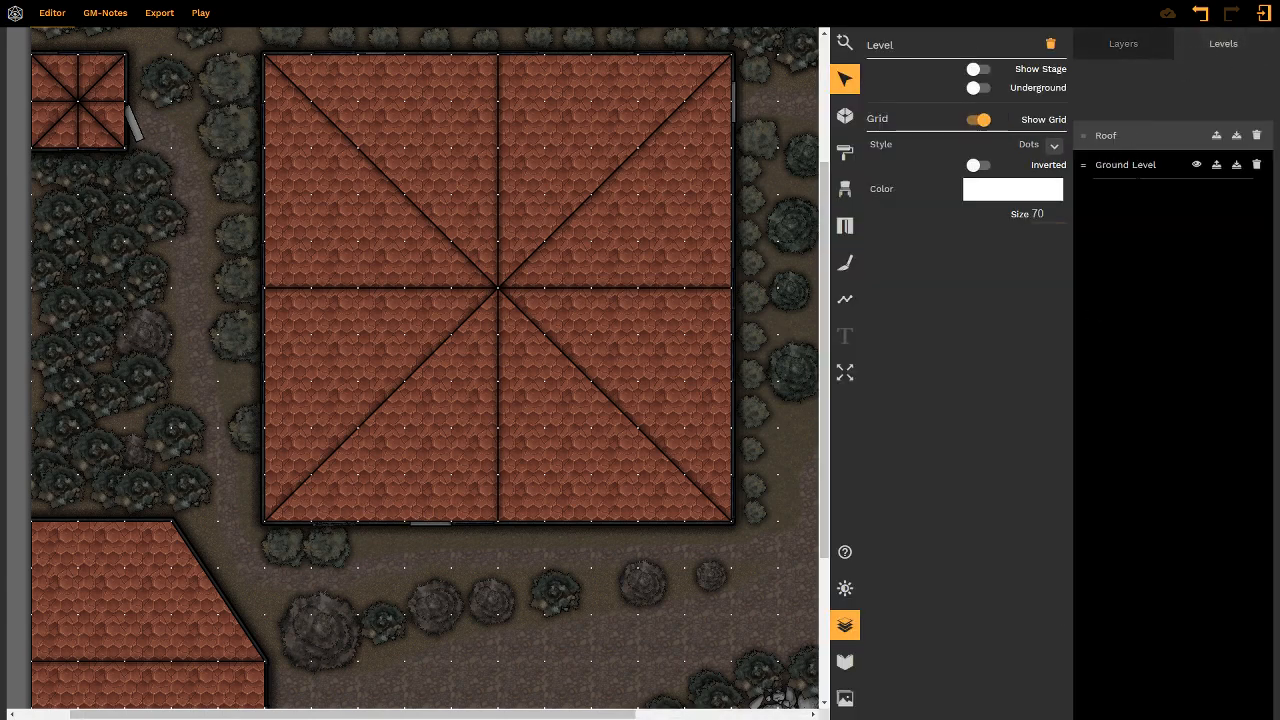
- Make Ground Level the active level and close the list of levels
click(1175, 170)
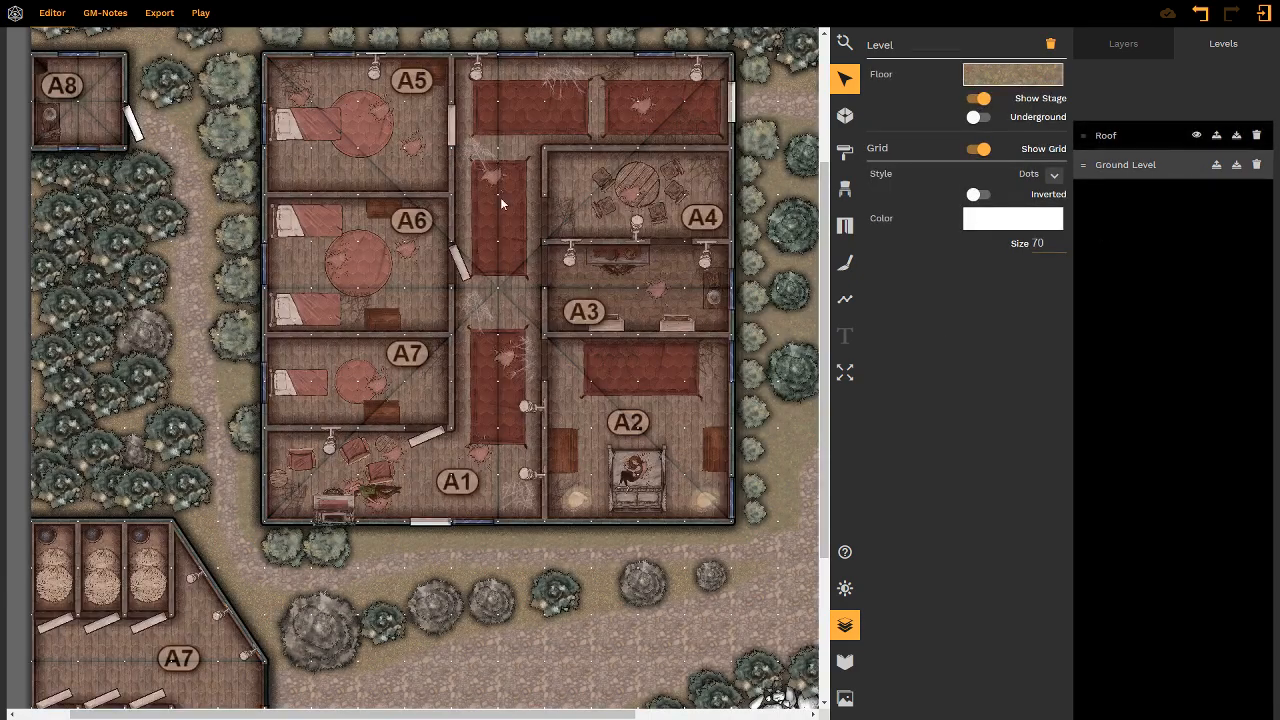
click(848, 627)
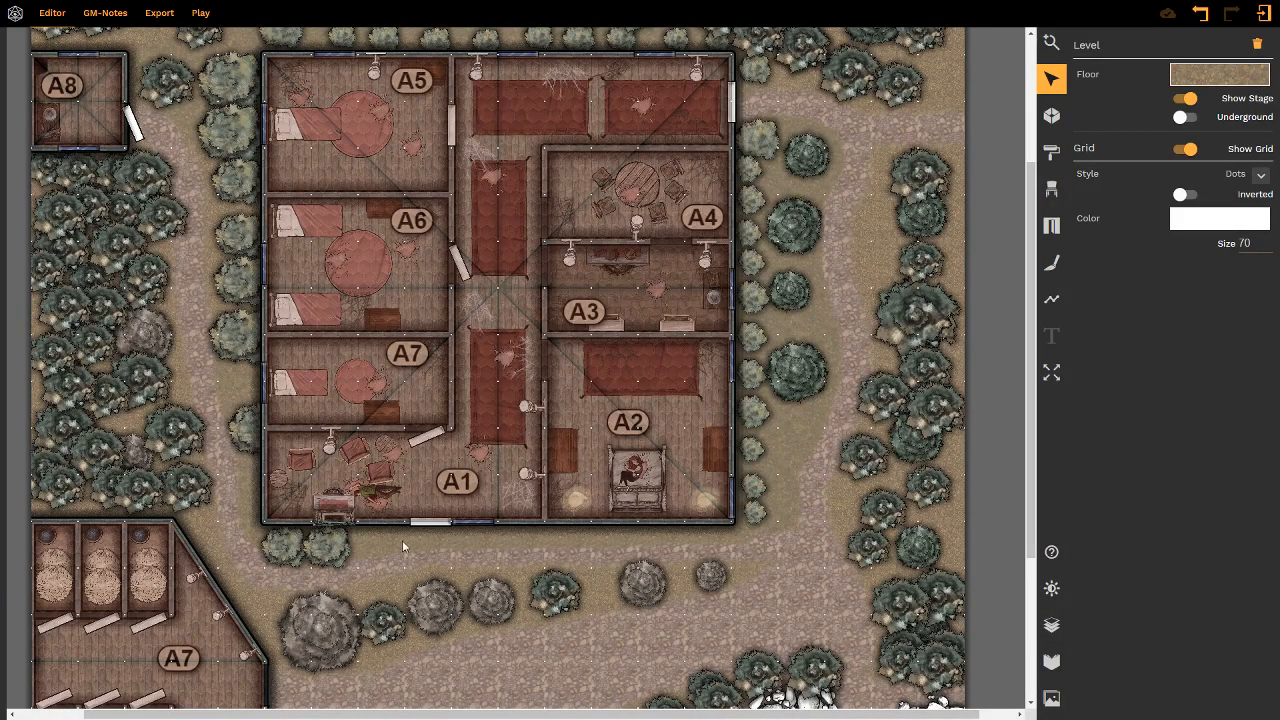
middle_drag(522, 548, 549, 446)
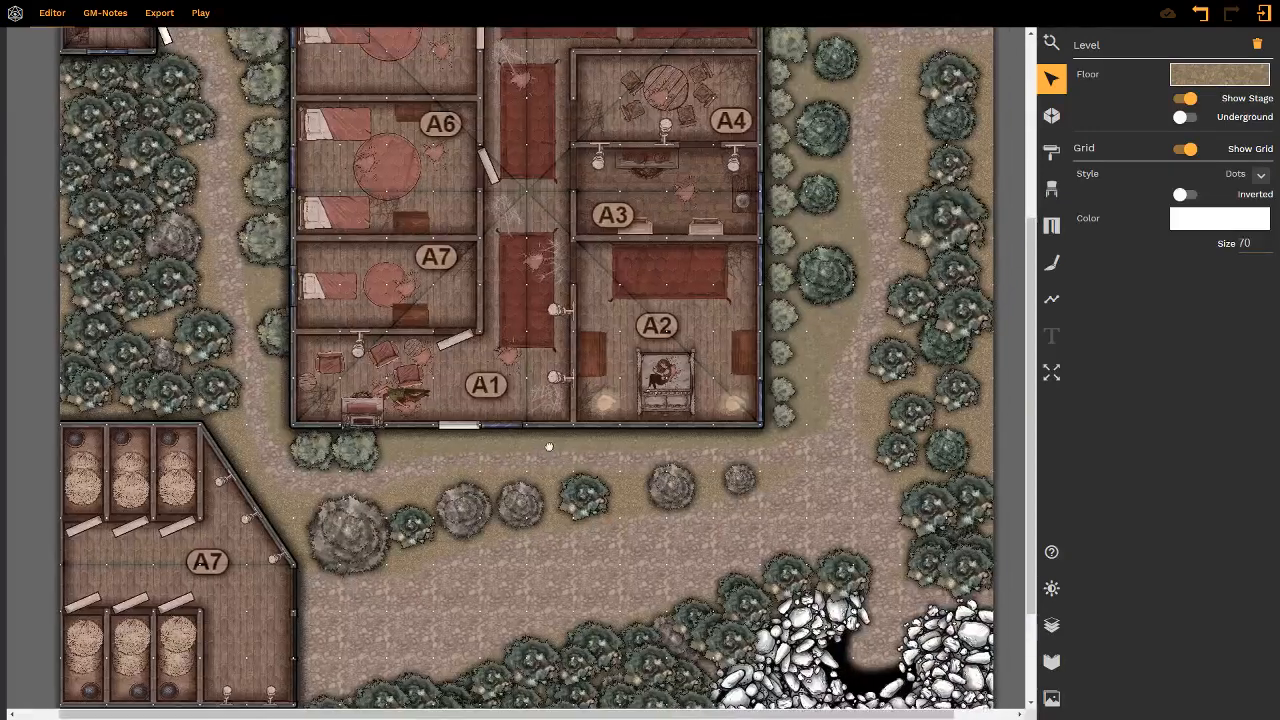
middle_drag(605, 357, 612, 433)
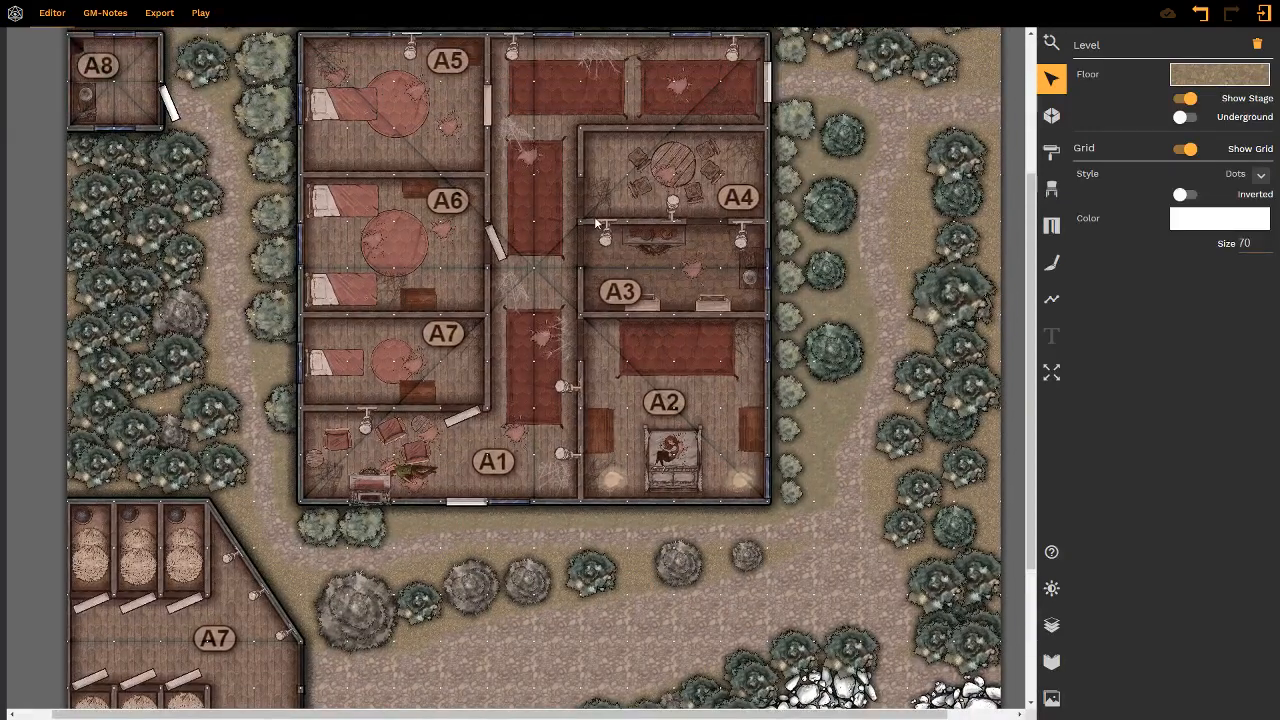
- Hide the Roof level above the ground floor and close the list of levels
click(1051, 625)
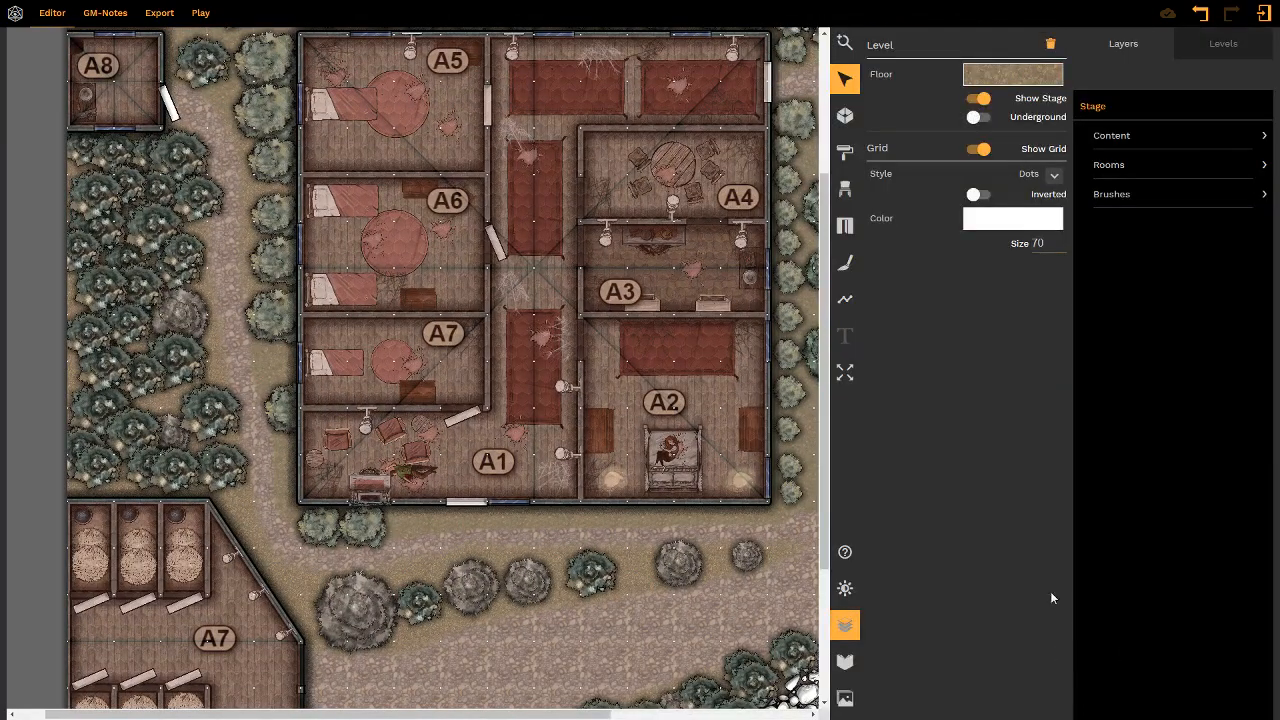
click(1193, 55)
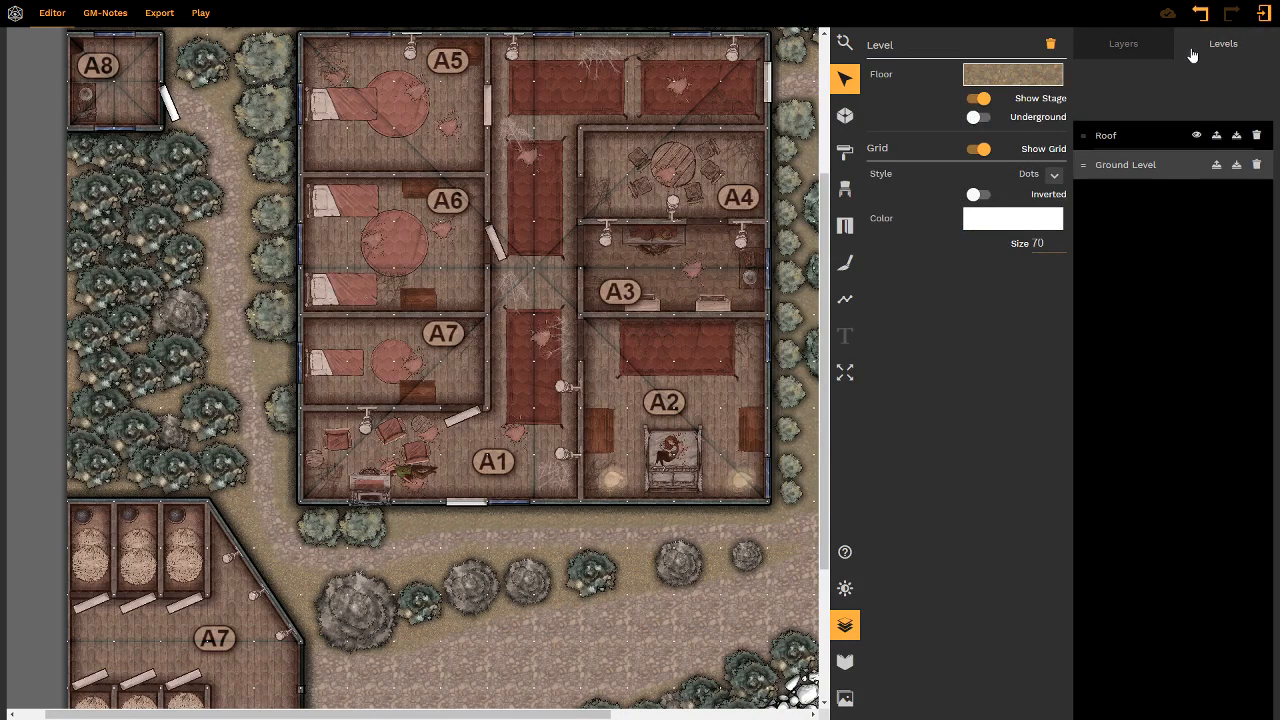
click(1196, 137)
click(700, 605)
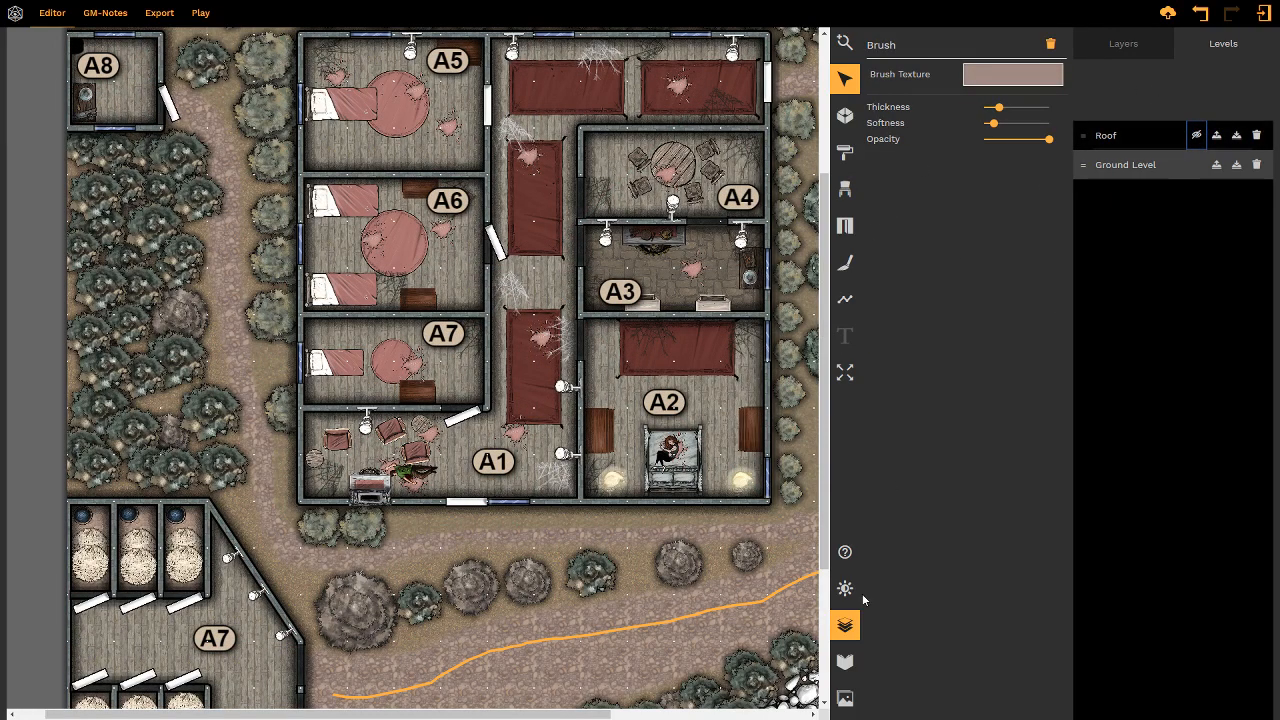
right_drag(667, 357, 600, 425)
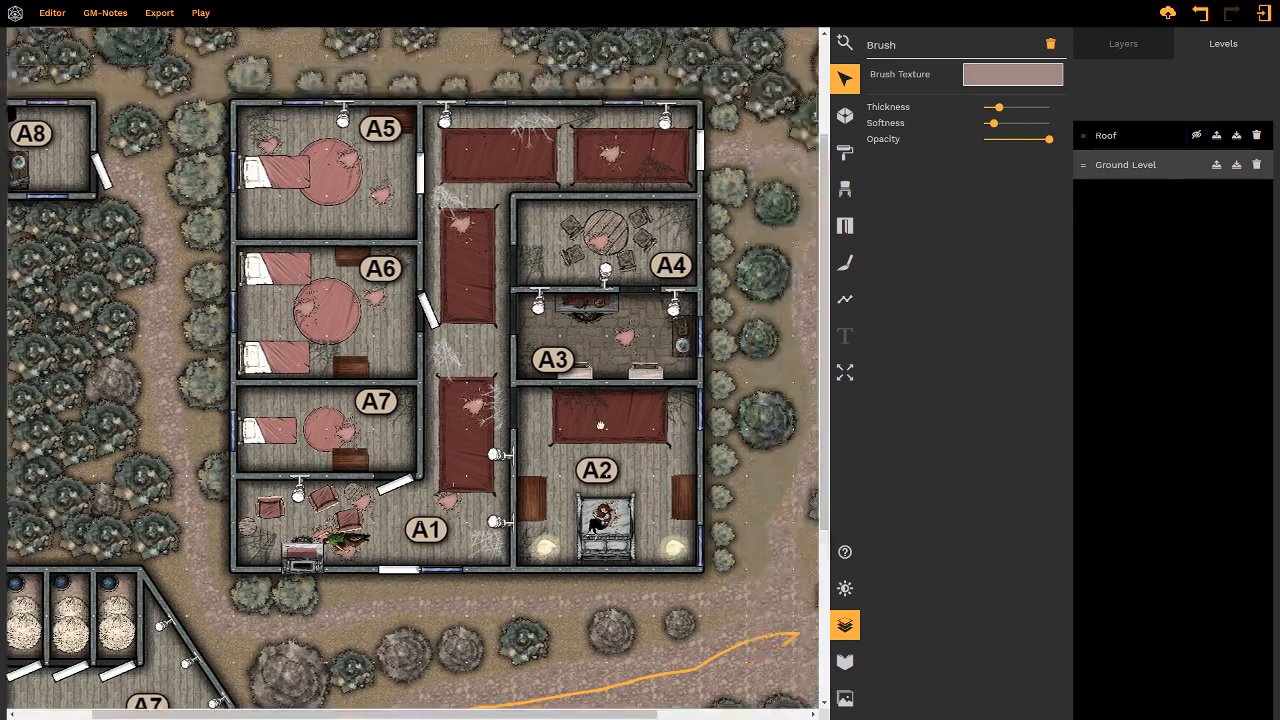
click(845, 625)
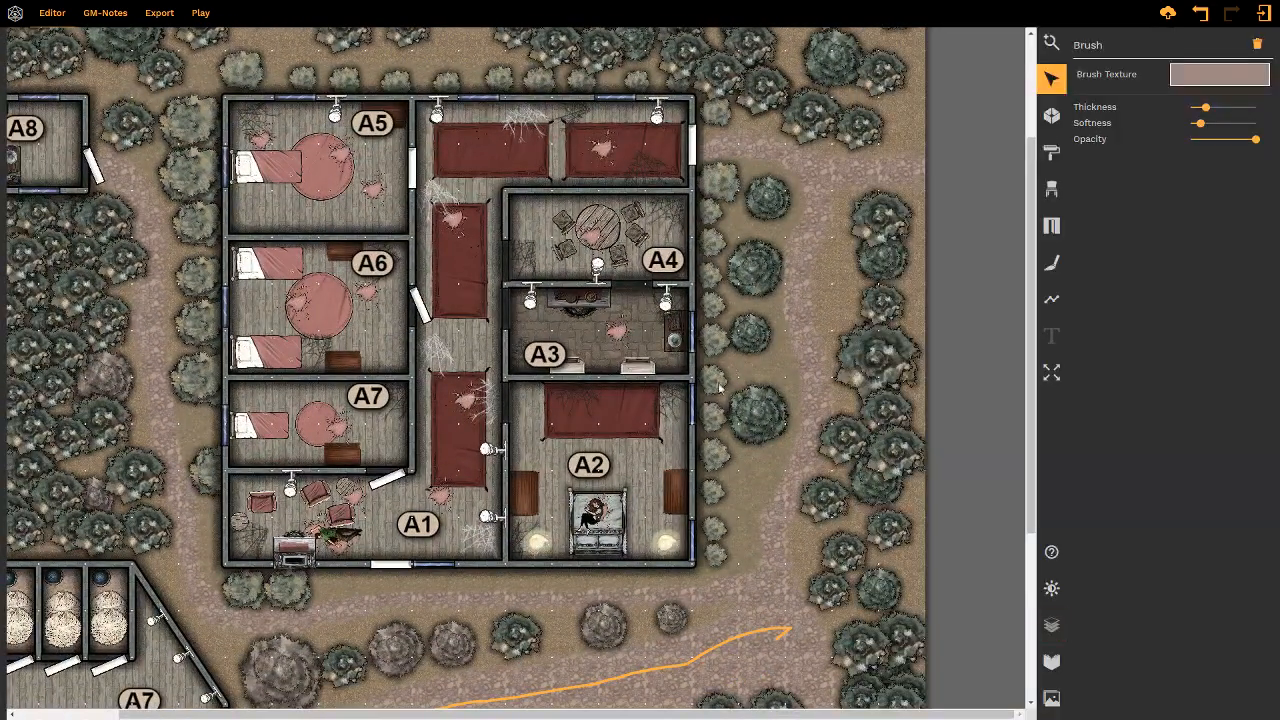
right_drag(718, 388, 826, 352)
- Add a new level below Ground Level and name it Mines Lv 1
click(1054, 46)
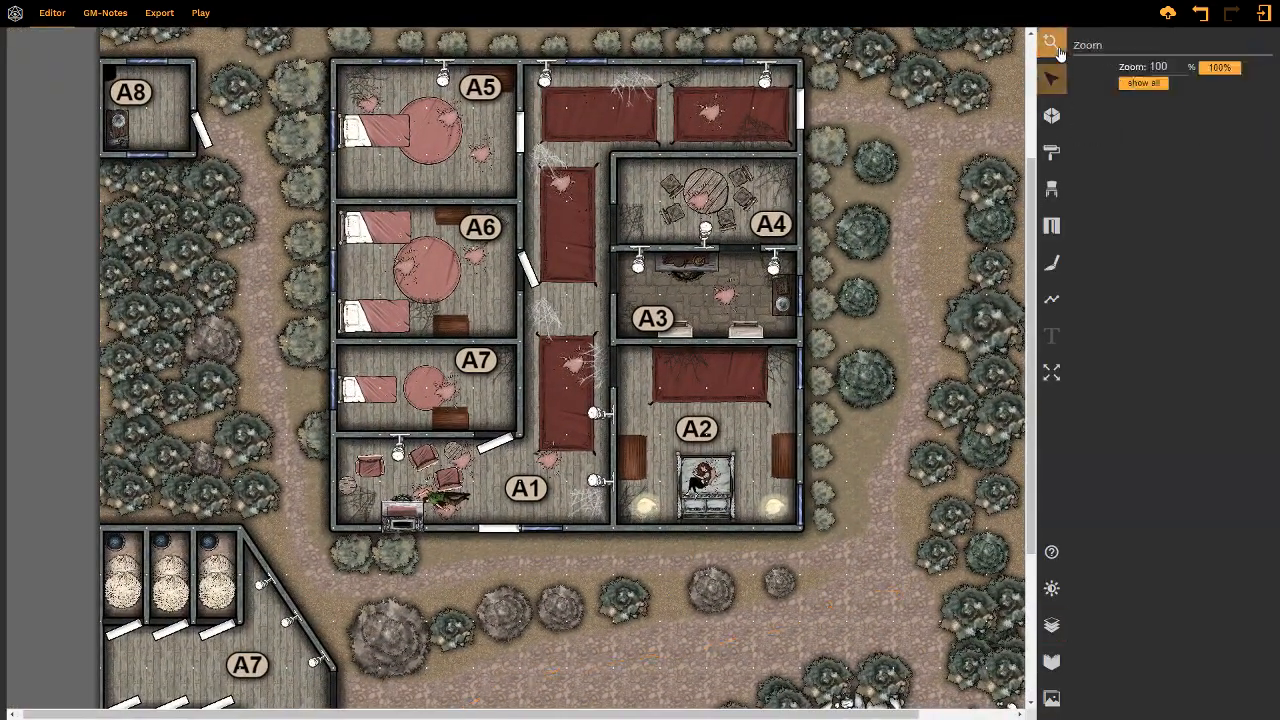
click(1141, 85)
right_drag(869, 189, 911, 296)
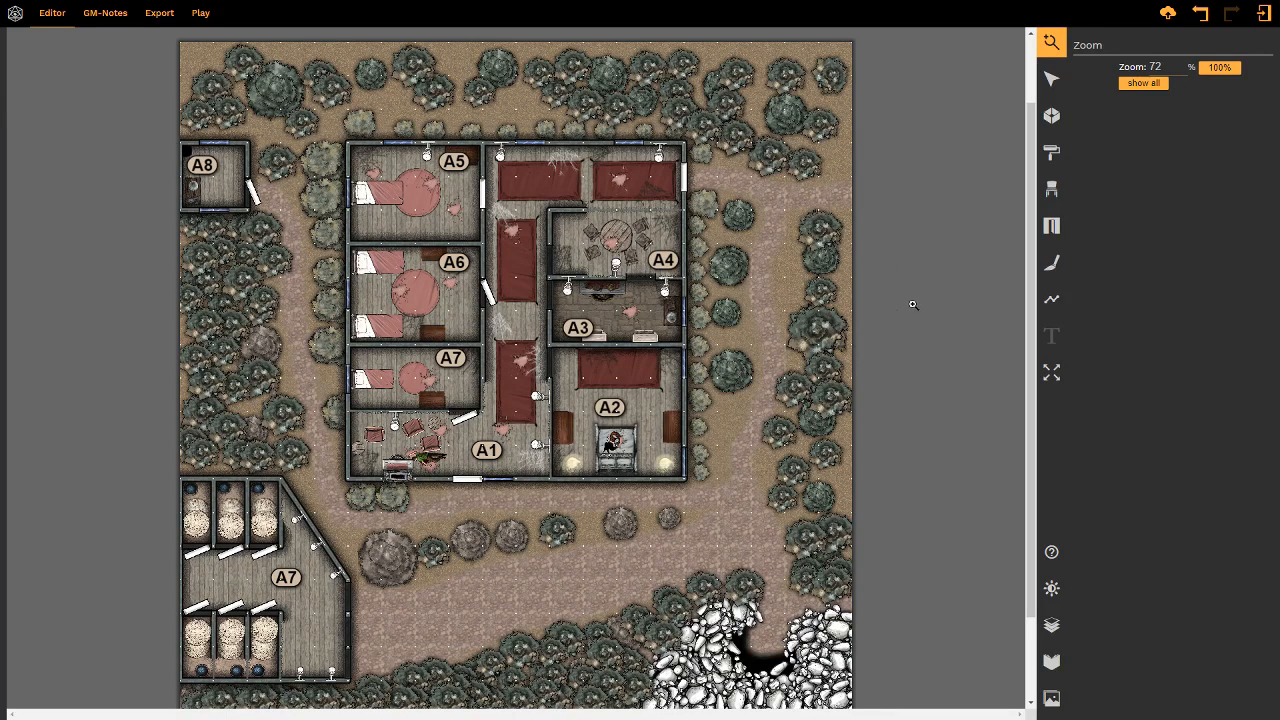
scroll(905, 305, down, 2)
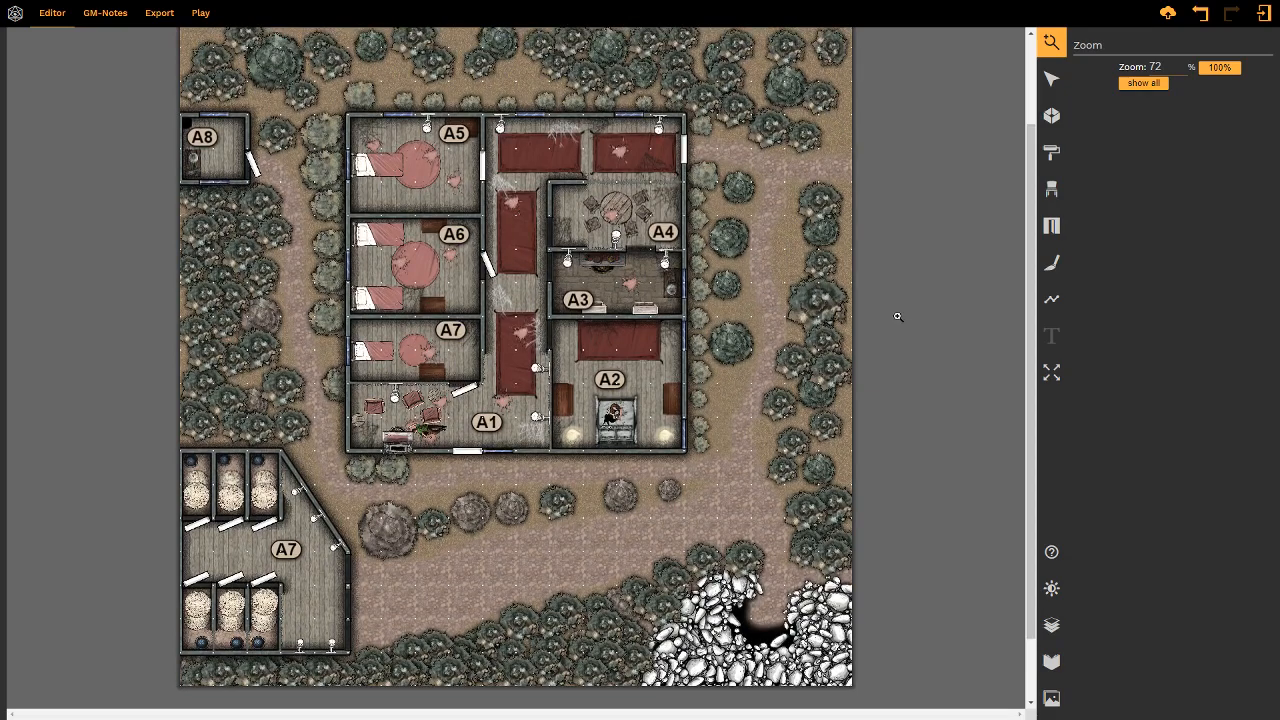
right_drag(897, 335, 897, 349)
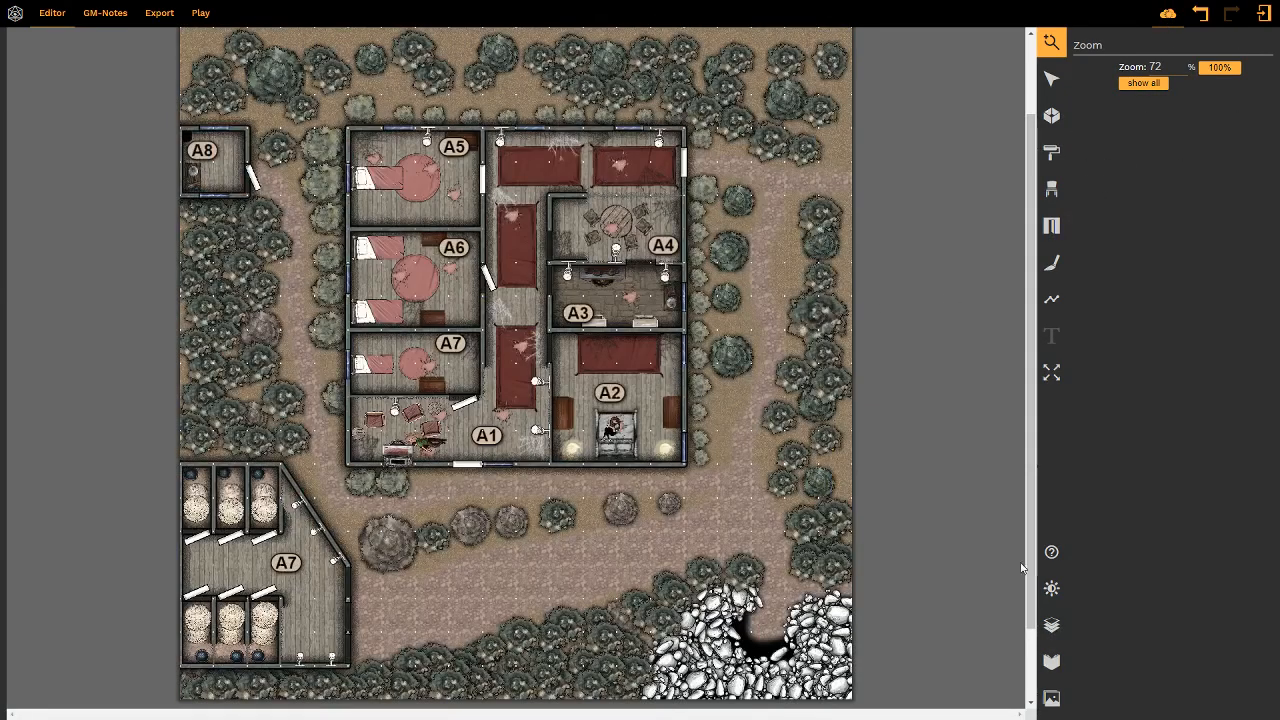
click(1051, 625)
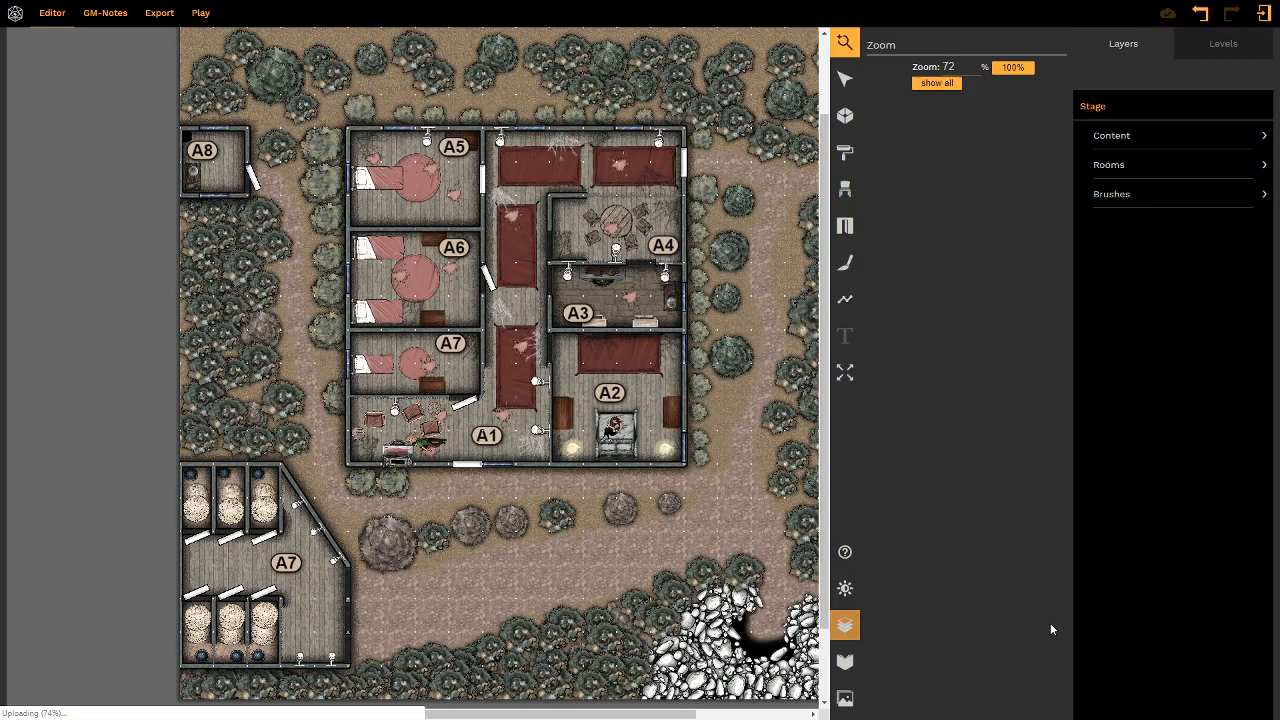
click(1214, 50)
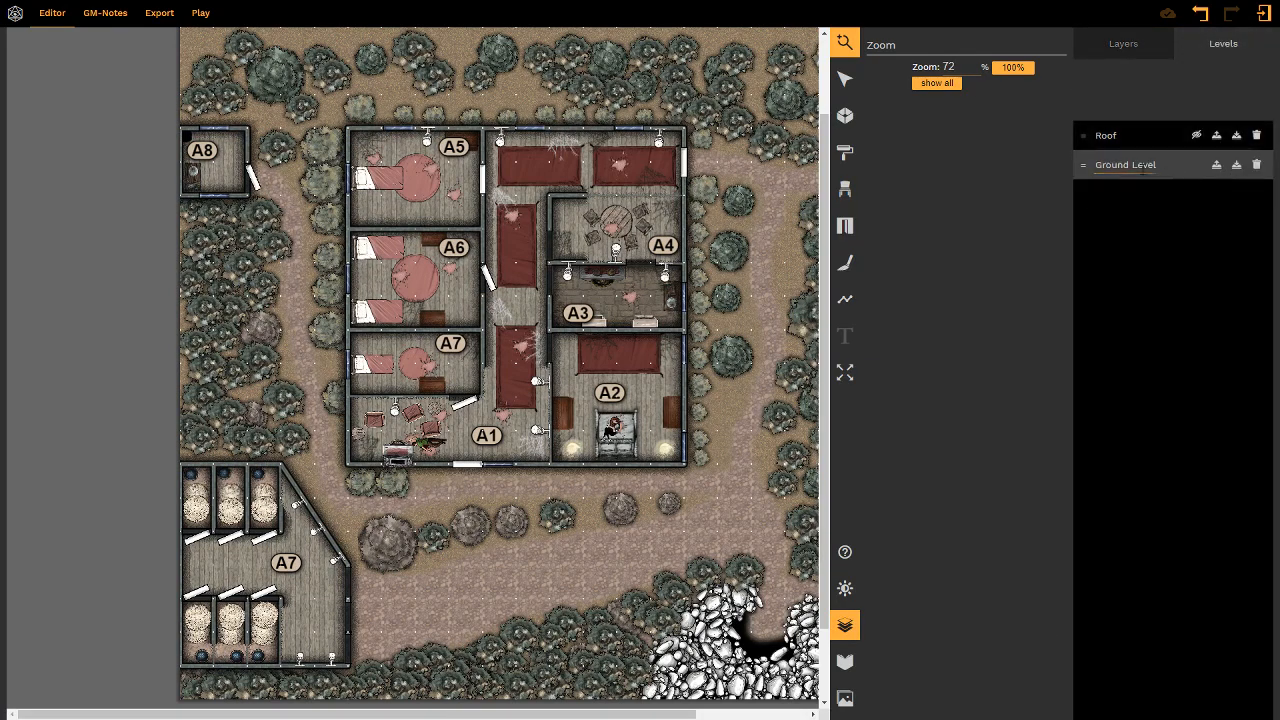
click(1236, 166)
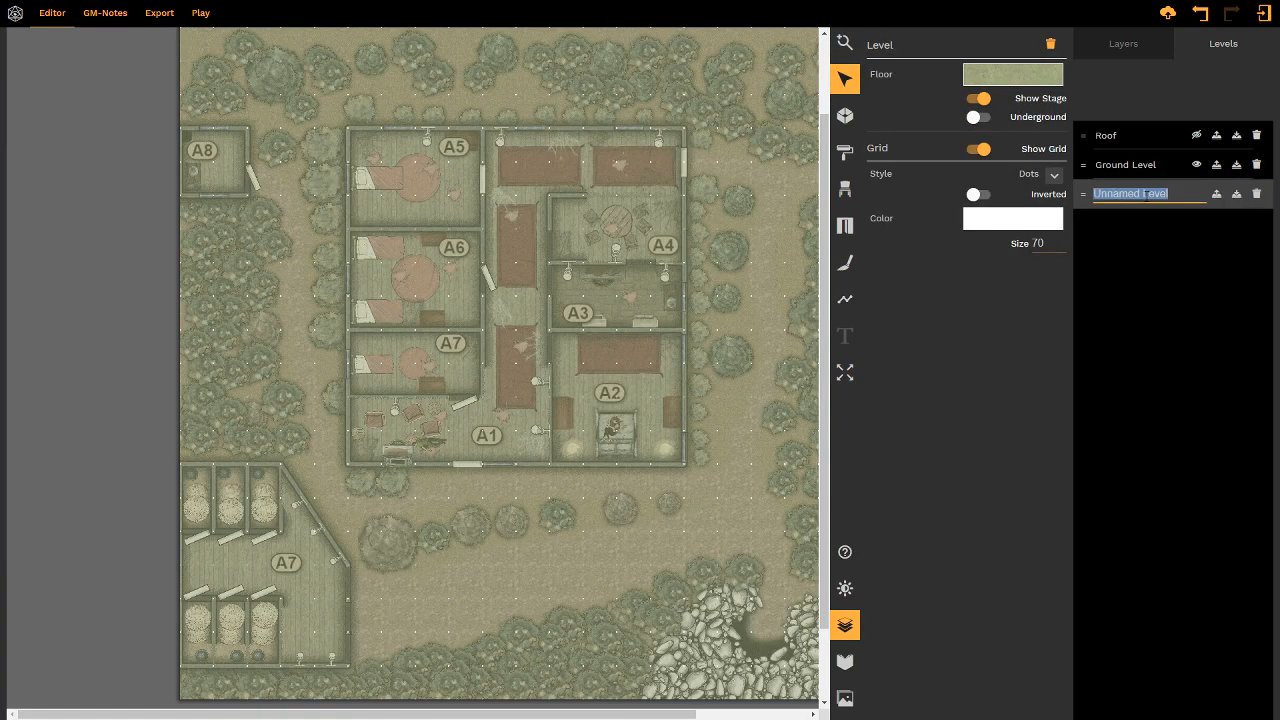
text(Min)
text(es Lv 1)
key(Return)
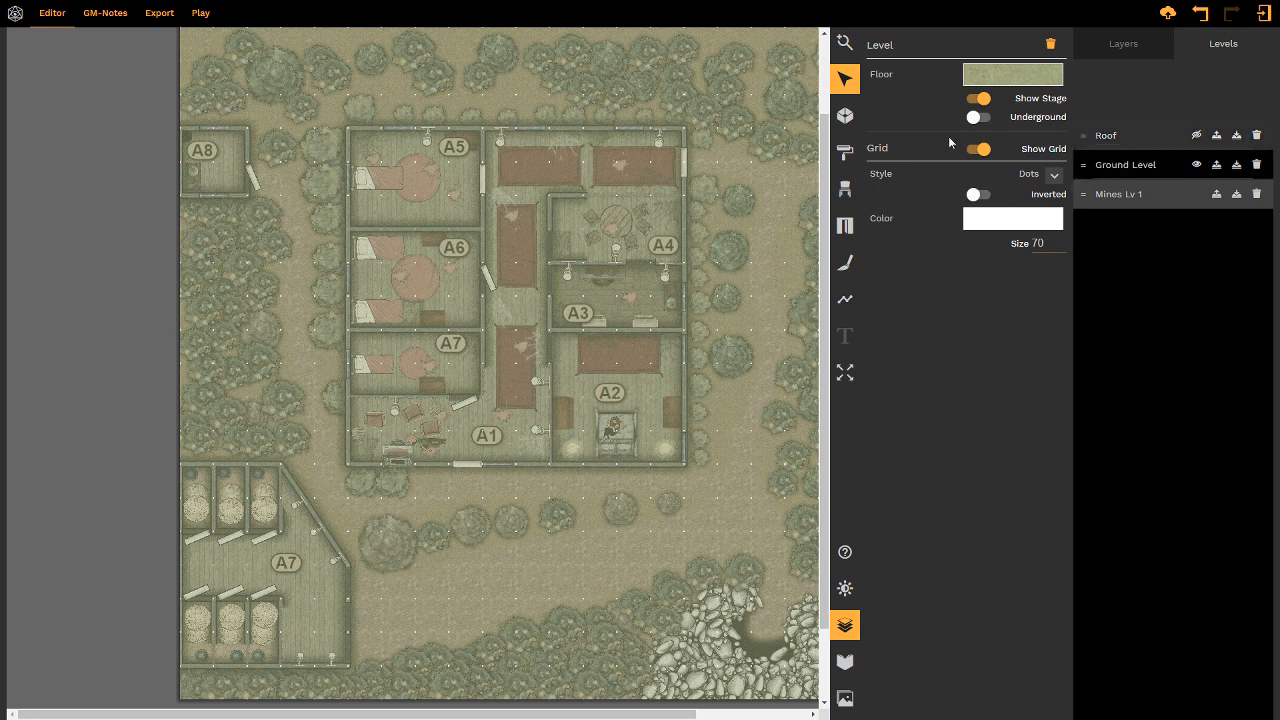
- Turn off the stage of the Mines Lv 1 level
middle_drag(790, 326, 692, 328)
middle_drag(586, 242, 606, 247)
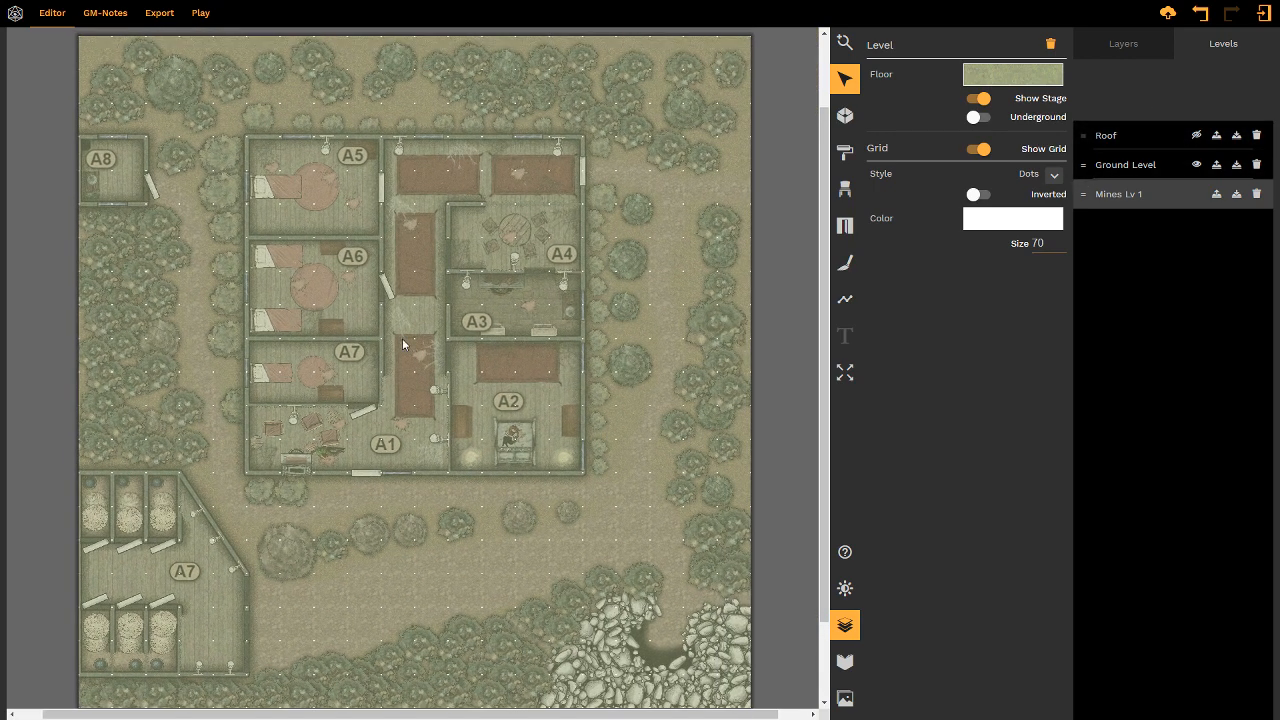
click(978, 100)
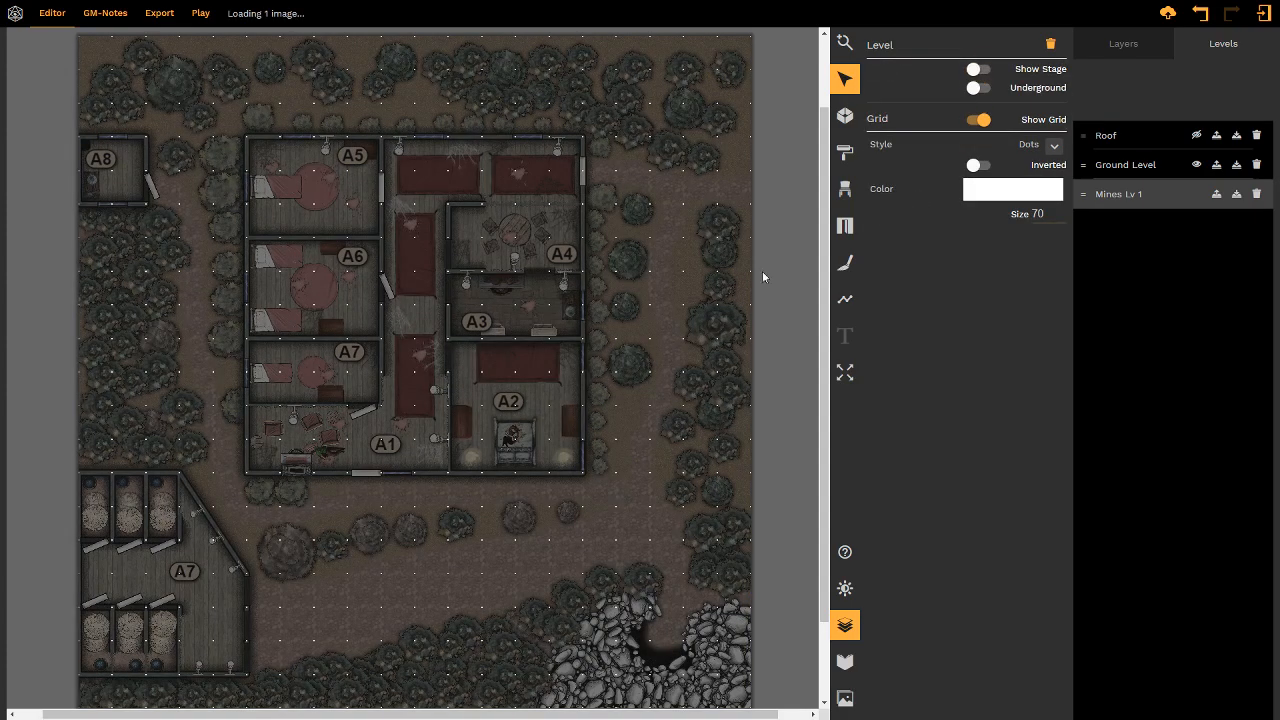
middle_drag(629, 360, 643, 320)
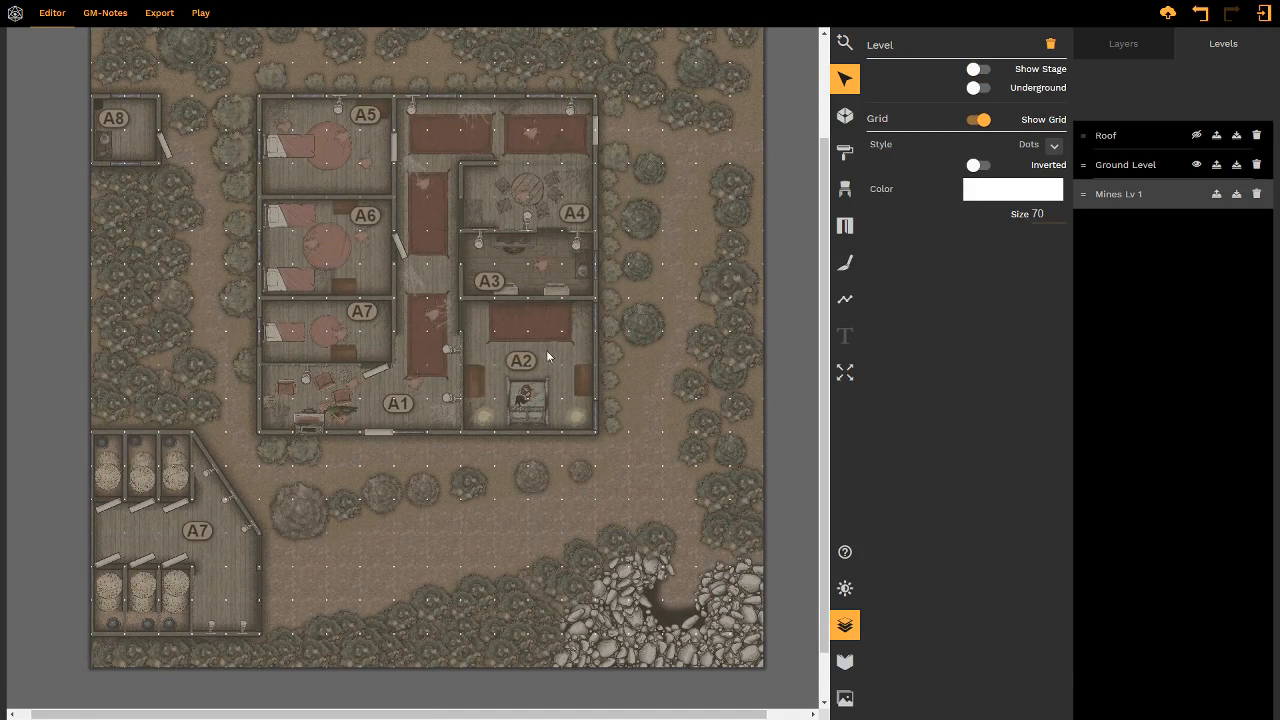
middle_drag(608, 283, 600, 230)
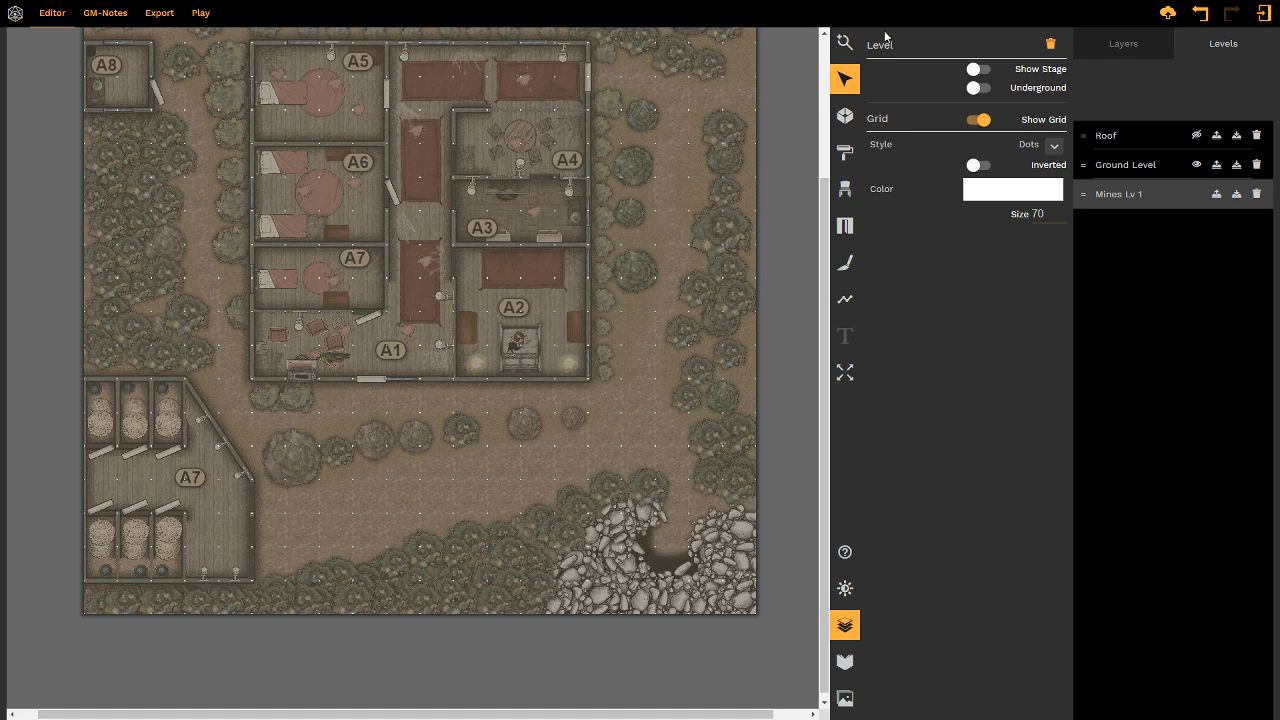
middle_drag(718, 188, 708, 229)
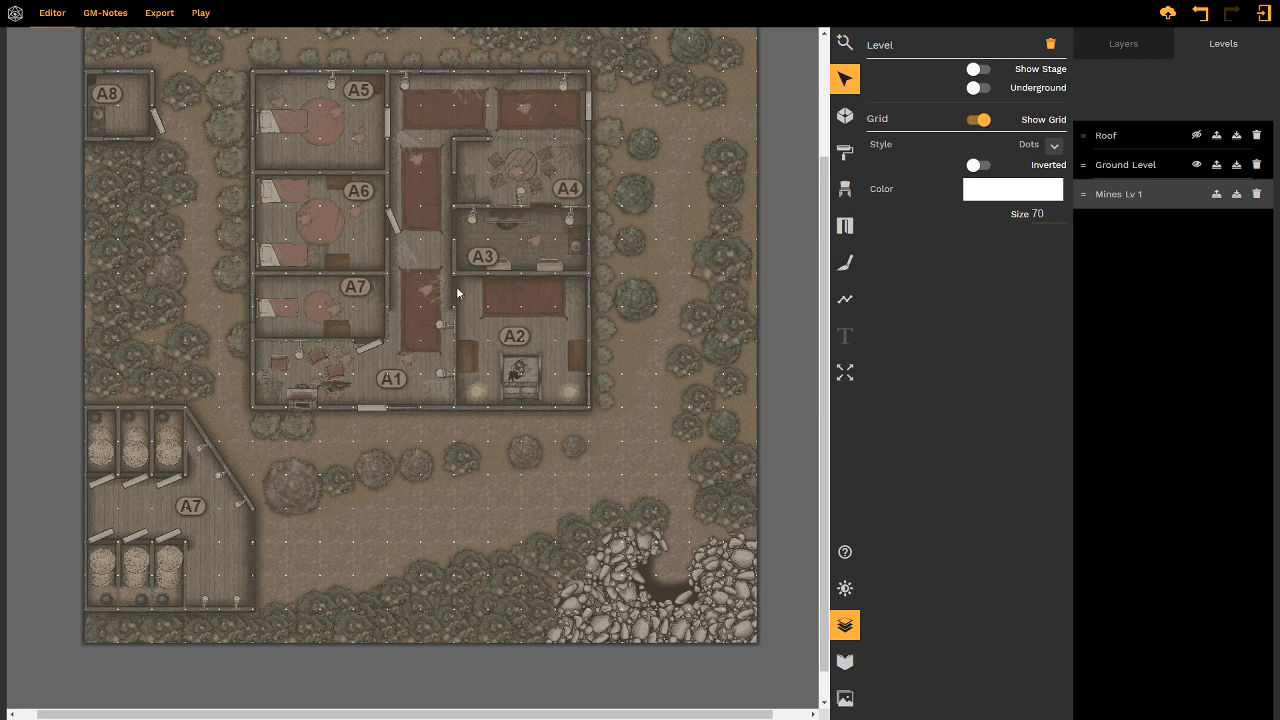
- Set the Mines Lv 1 level as underground, hide Ground Level, and close the list of levels
click(979, 88)
click(1197, 166)
scroll(580, 217, up, 1)
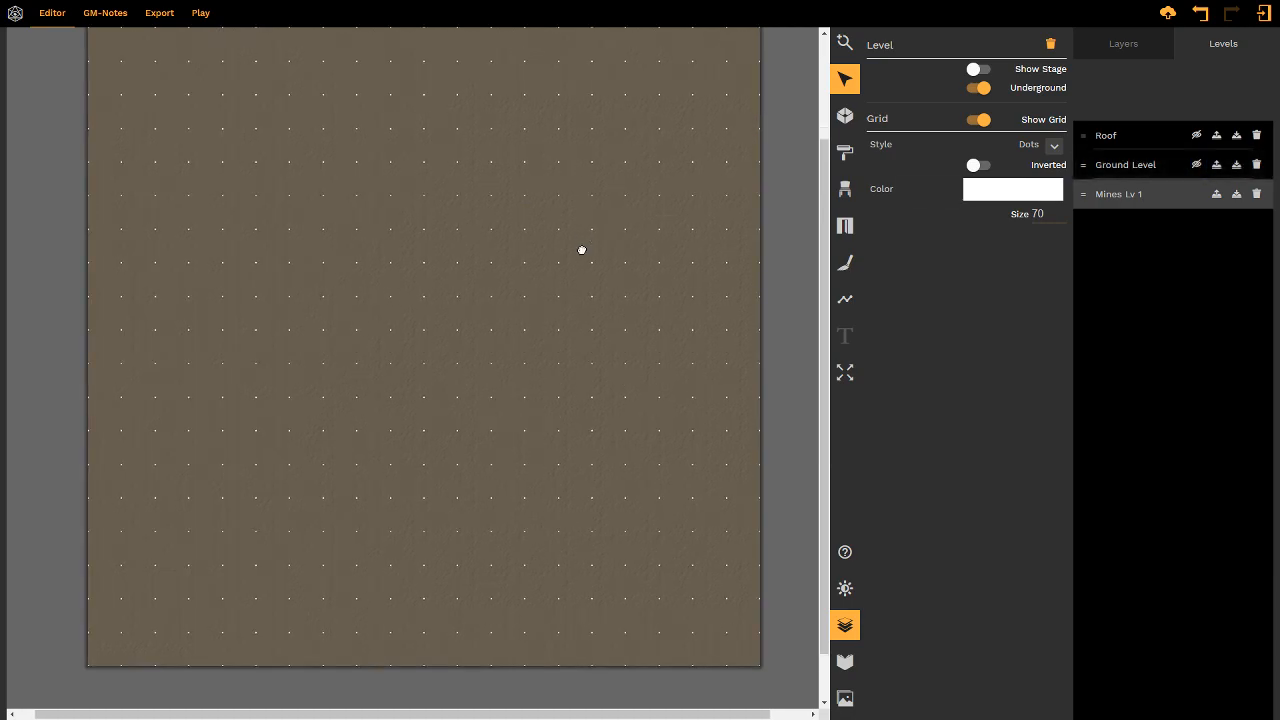
scroll(428, 215, up, 2)
scroll(425, 250, down, 1)
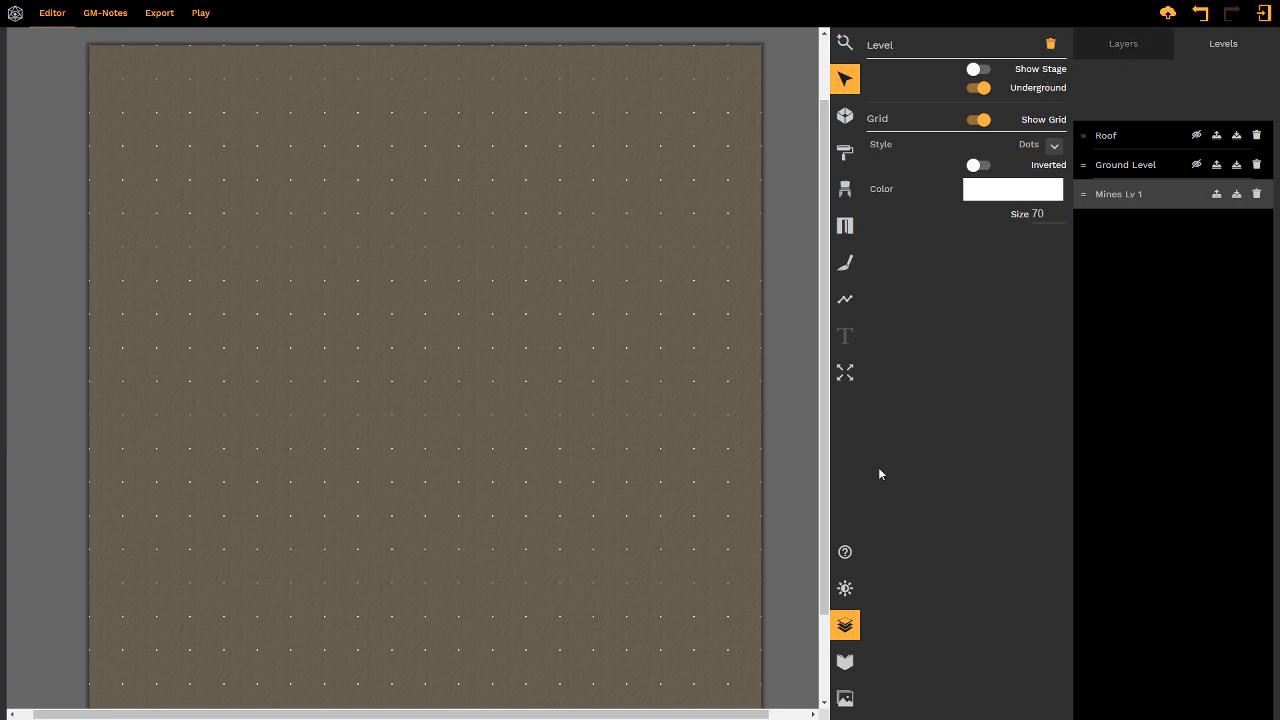
click(845, 625)
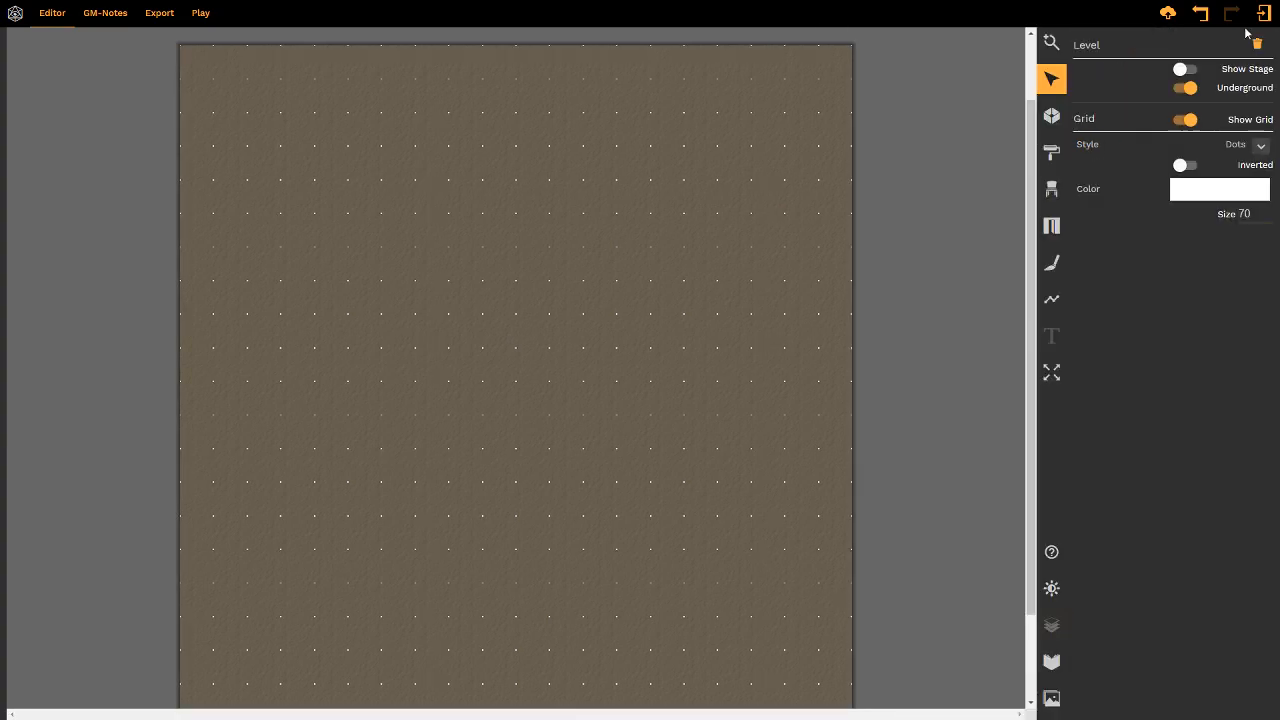
- Turn on the stage of the Mines Lv 1 level and browse the textures available for its floor
click(1182, 69)
click(1213, 77)
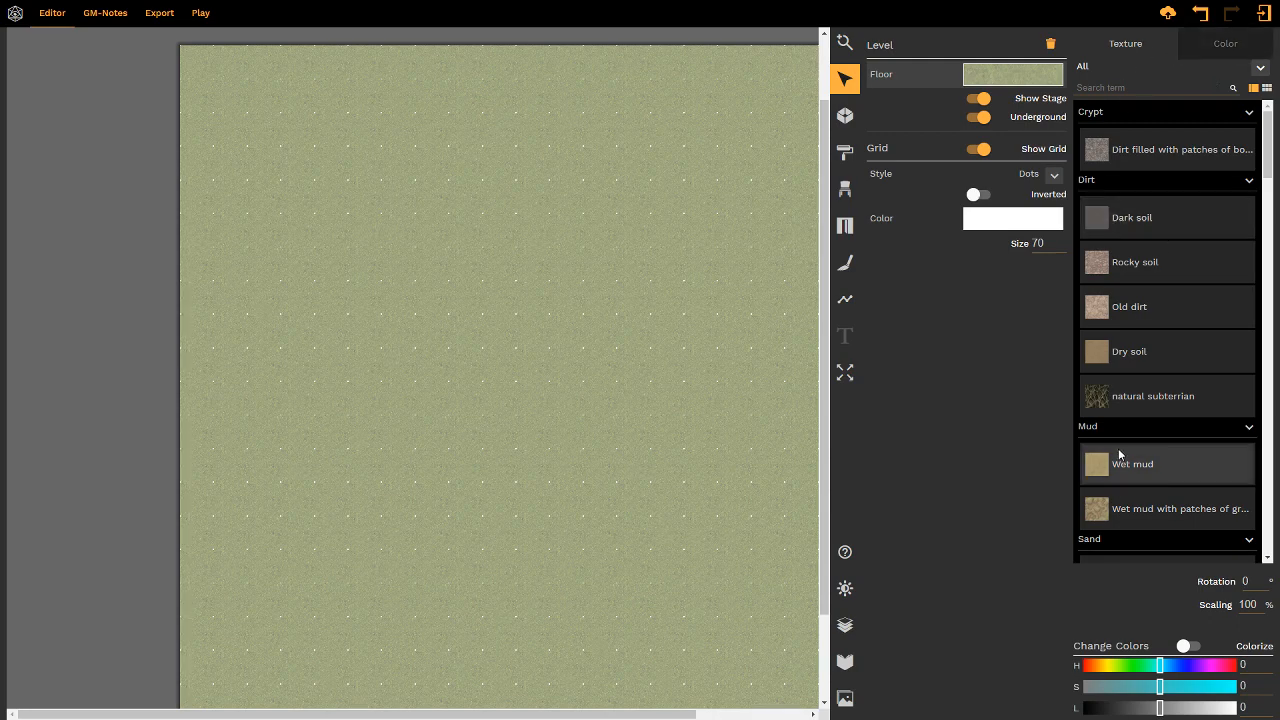
scroll(1118, 448, down, 15)
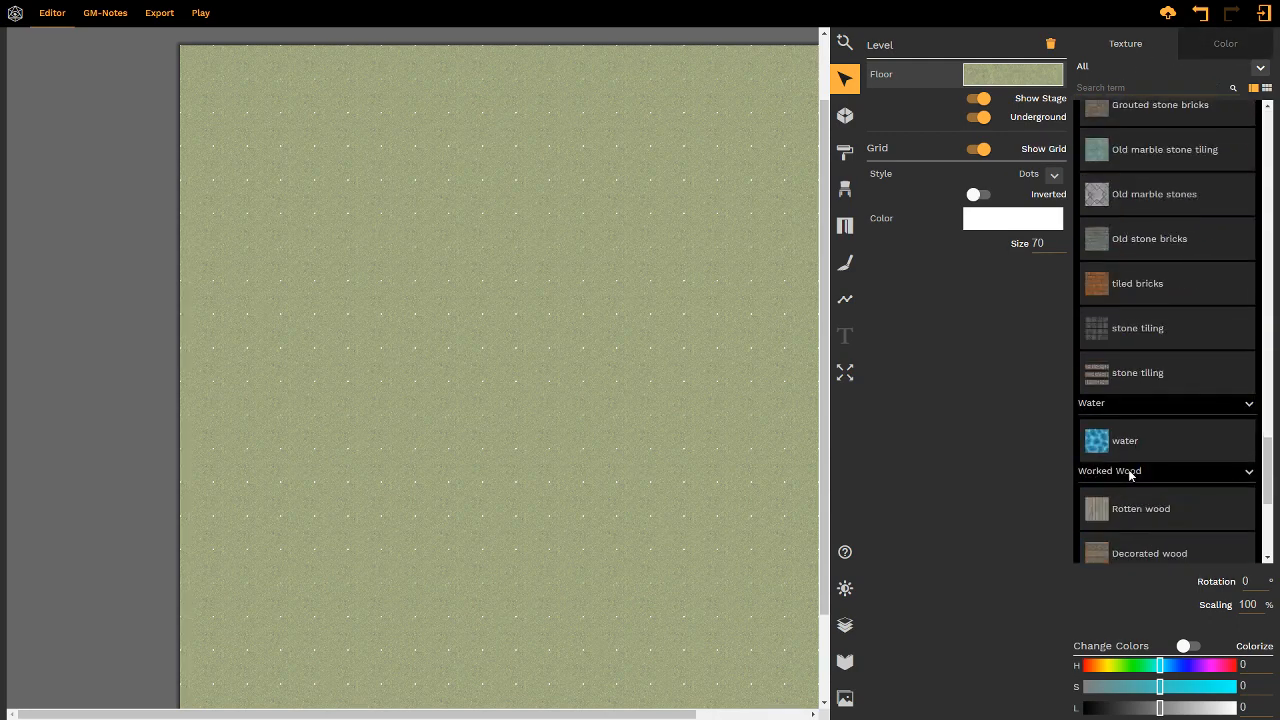
scroll(1129, 475, up, 9)
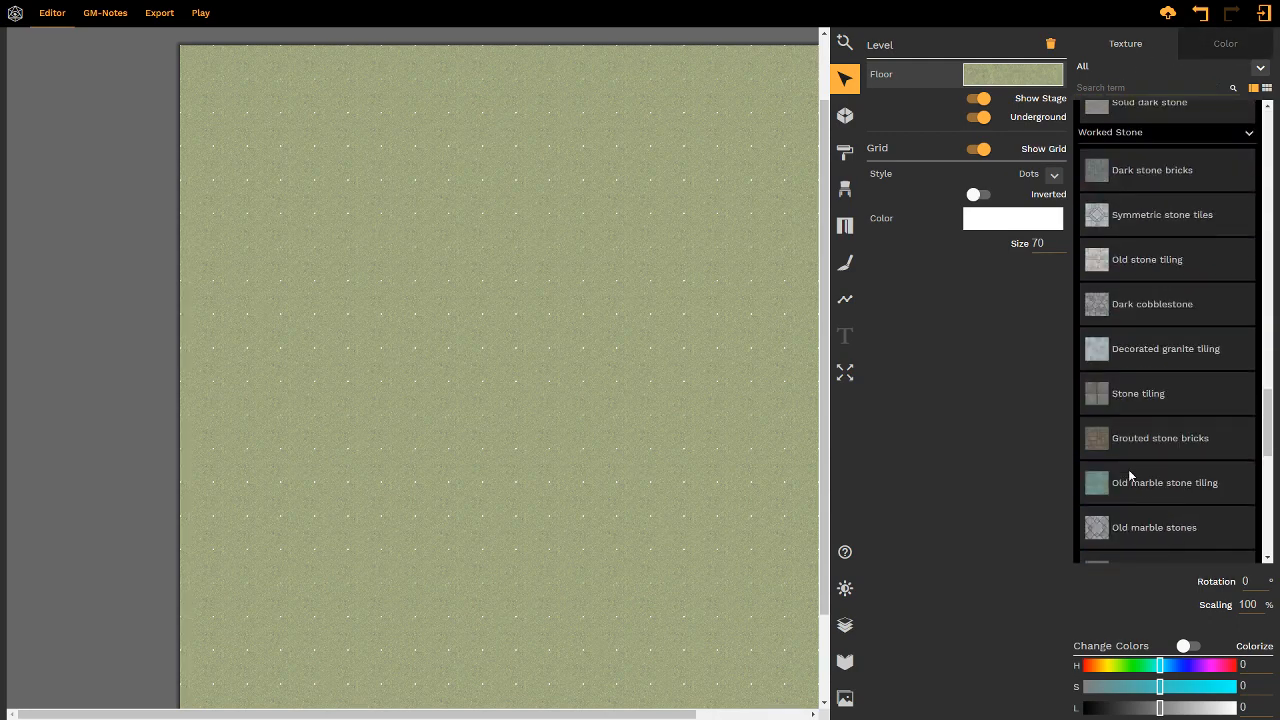
- Look up the Black background texture in the media library and close the library
click(845, 697)
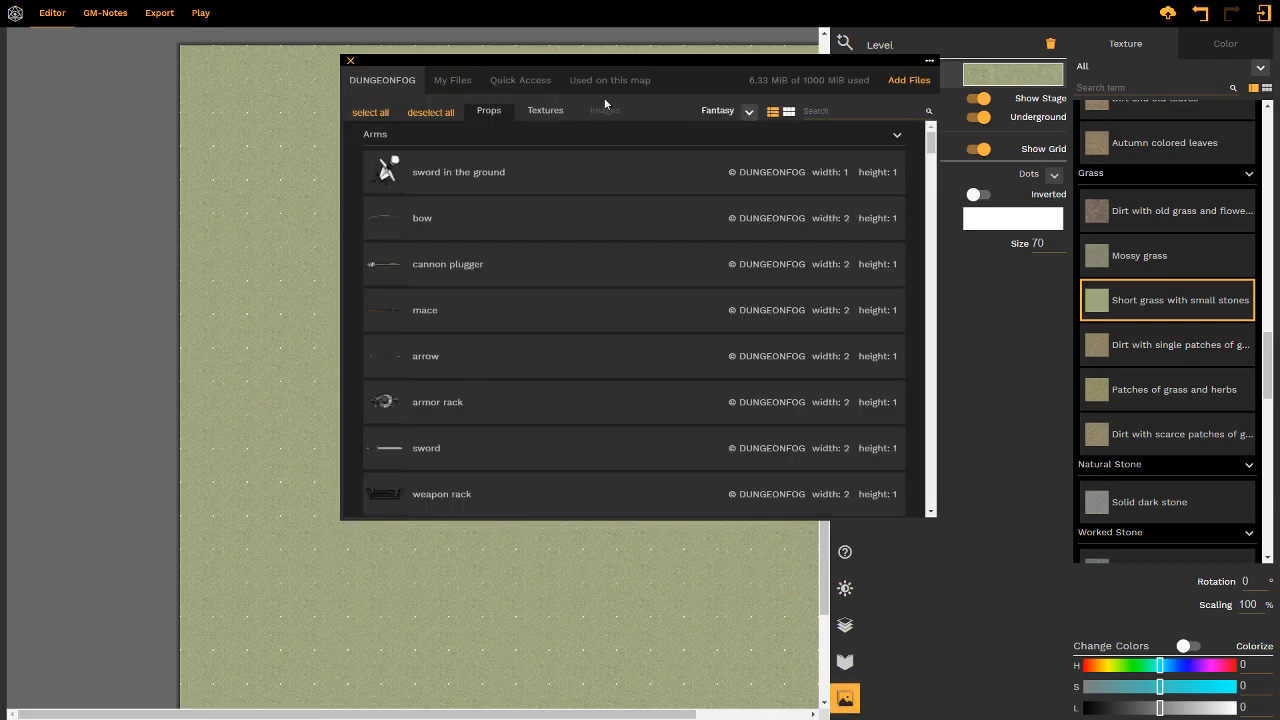
click(542, 114)
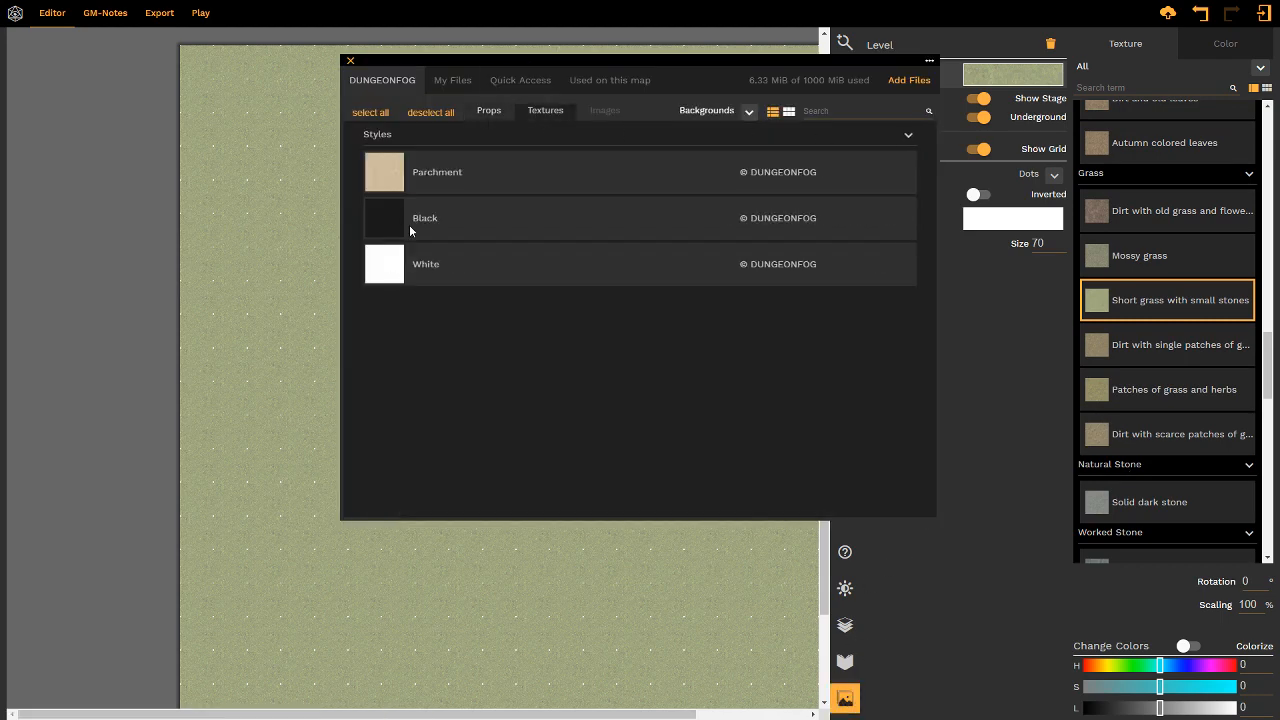
click(384, 218)
click(350, 61)
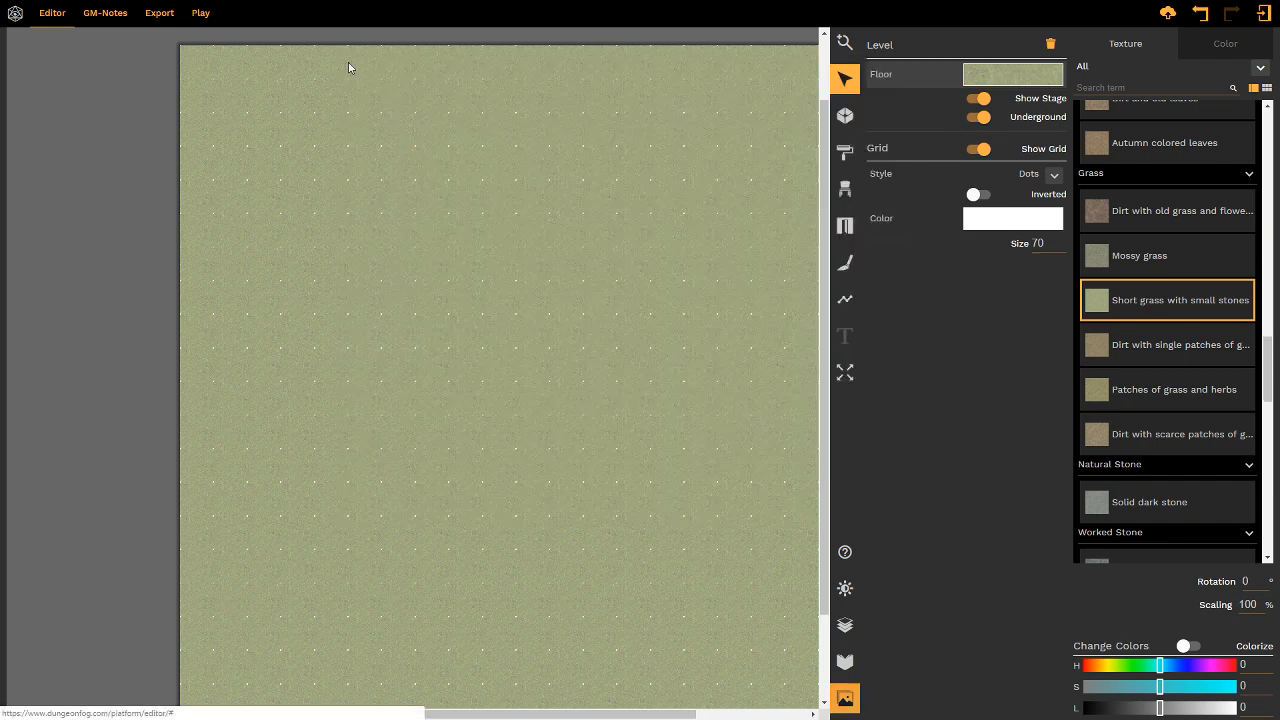
- Set the floor texture of the Mines Lv 1 level to Black and close the texture list
scroll(1123, 478, down, 3)
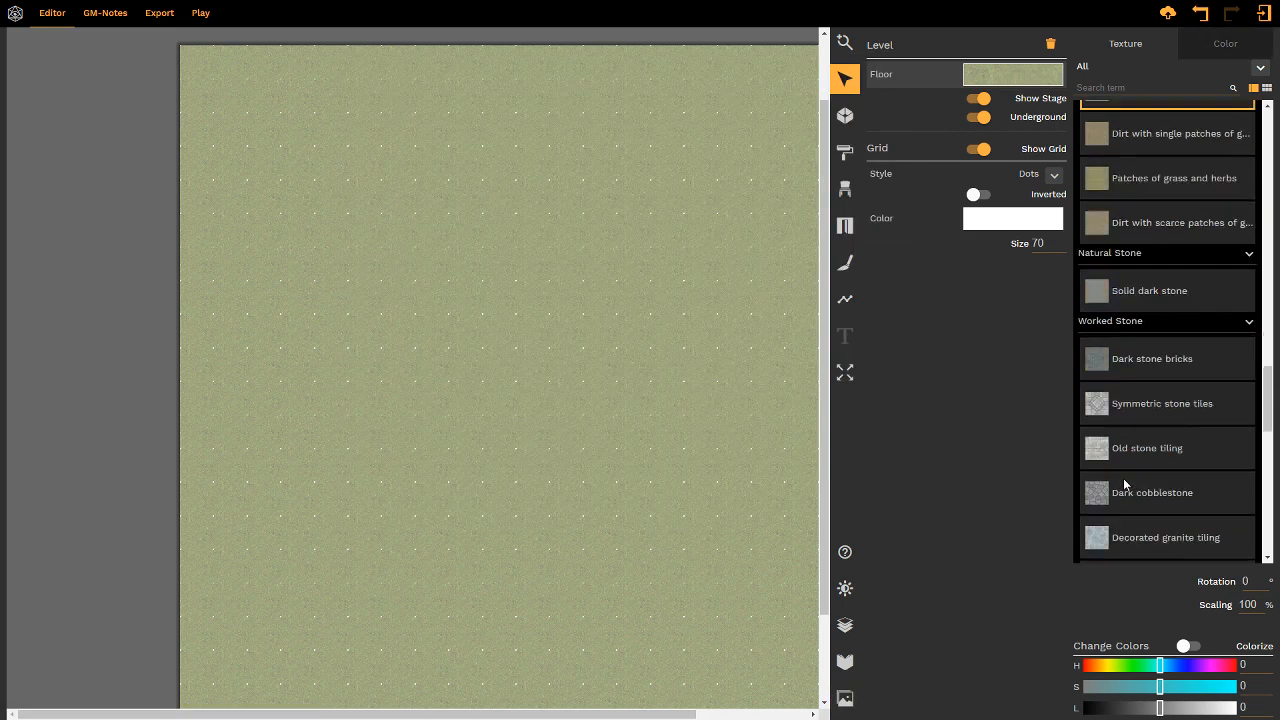
scroll(1123, 478, down, 10)
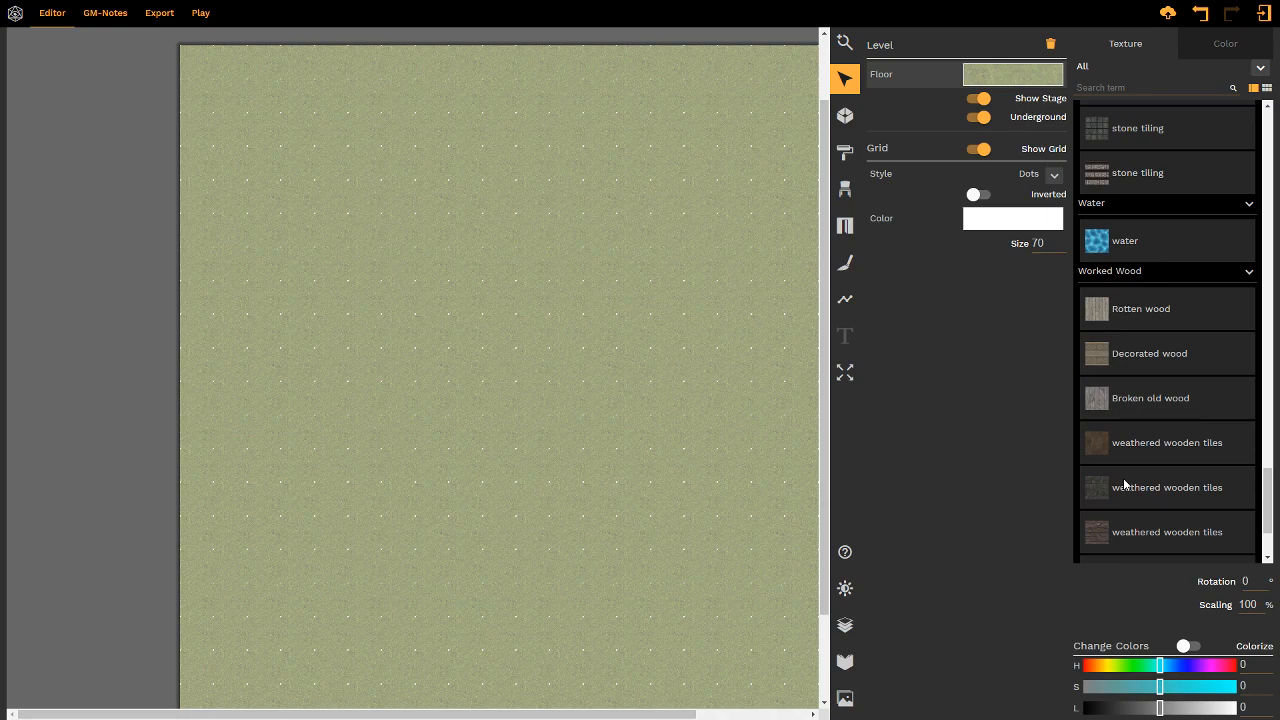
scroll(1123, 478, up, 15)
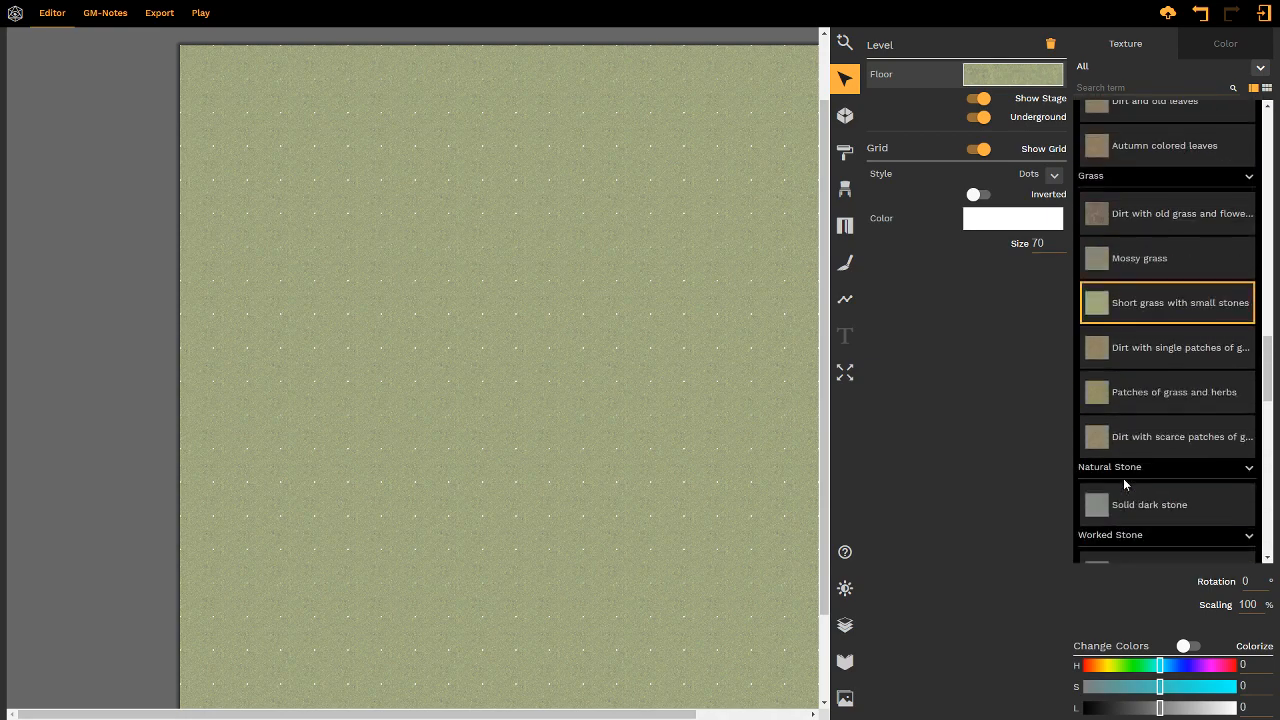
scroll(1123, 478, up, 10)
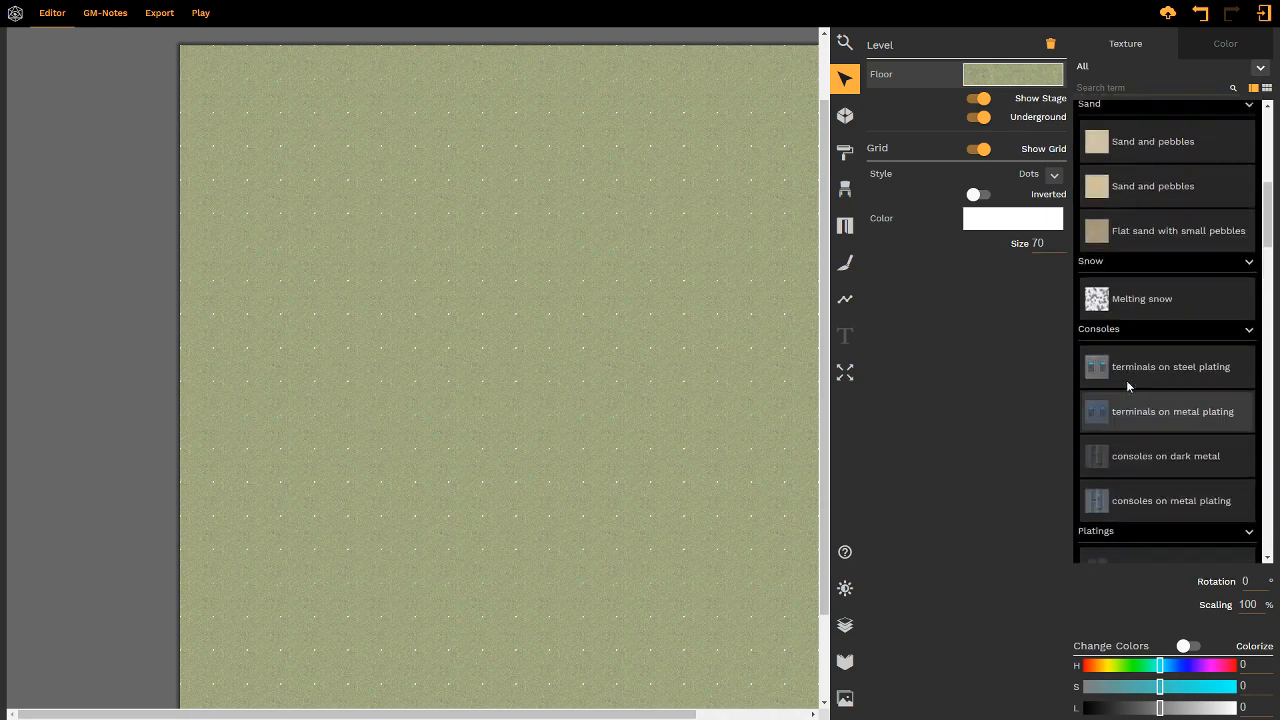
scroll(1126, 380, up, 1)
click(1153, 138)
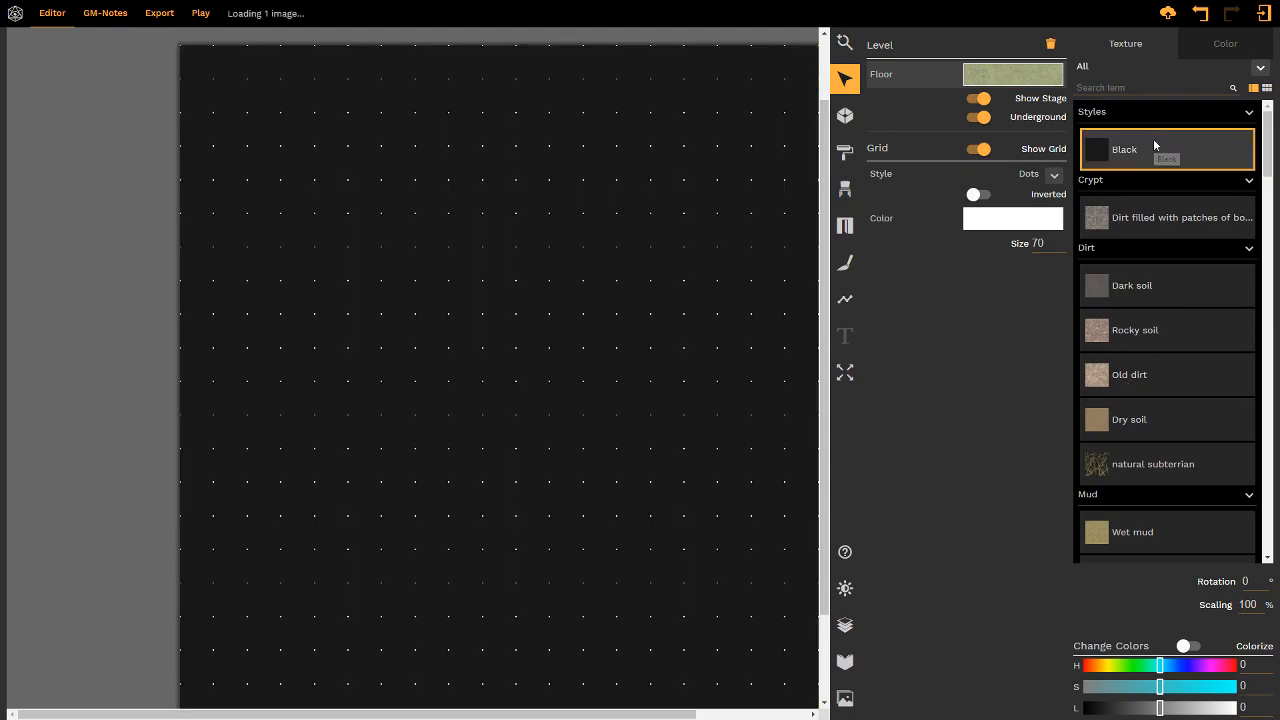
scroll(575, 424, down, 1)
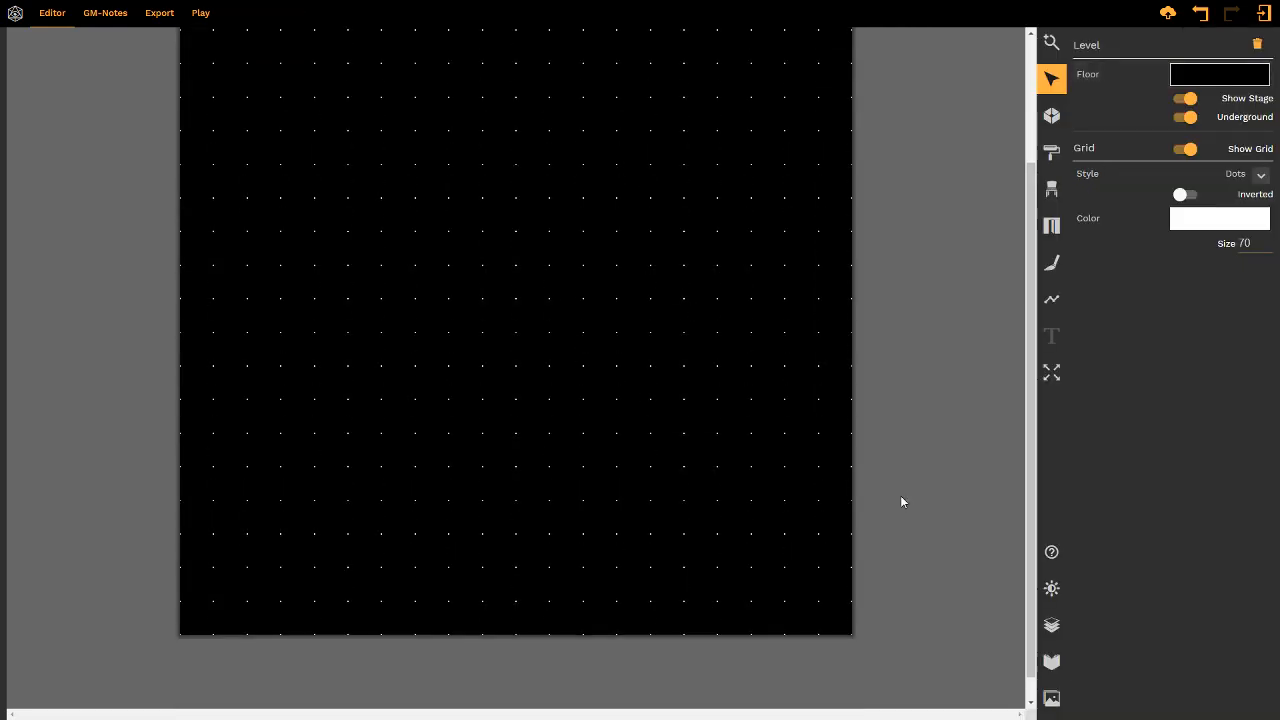
scroll(543, 218, up, 1)
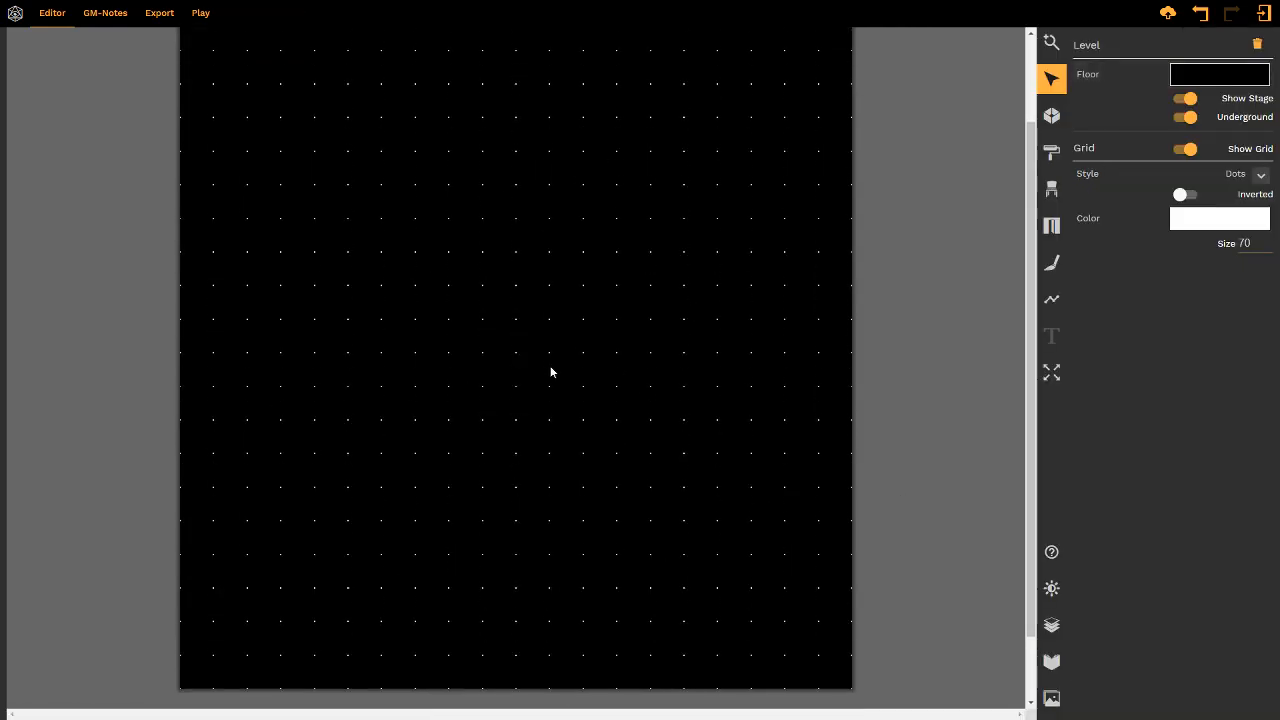
scroll(568, 264, up, 1)
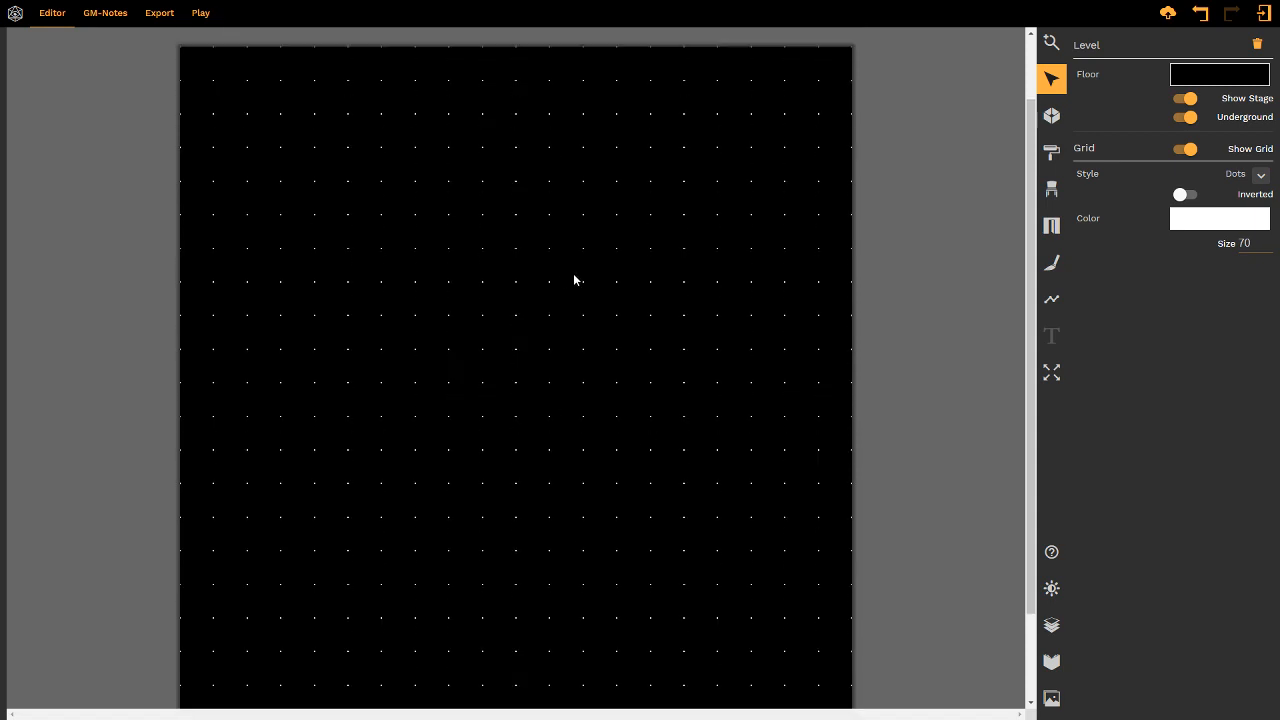
- Compare Mines Lv 1 with Ground Level by turning the stage off and showing Ground Level, and restore both settings
click(1051, 625)
click(983, 99)
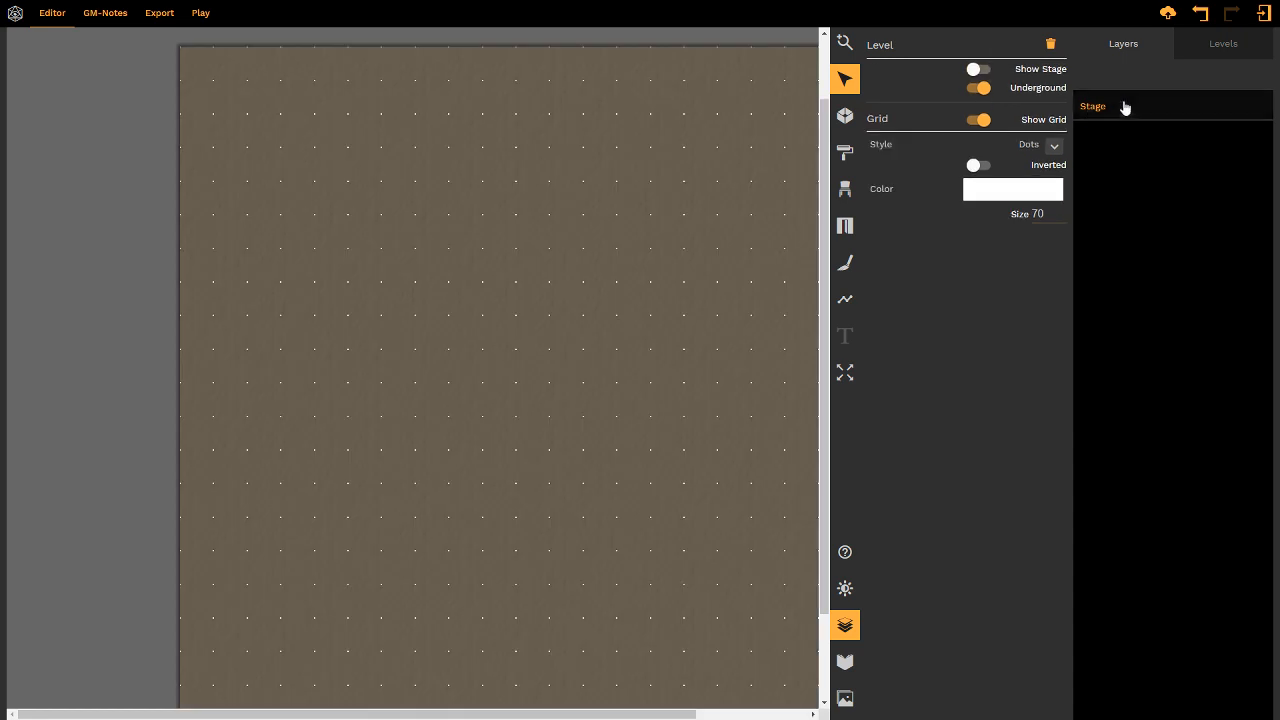
click(1199, 52)
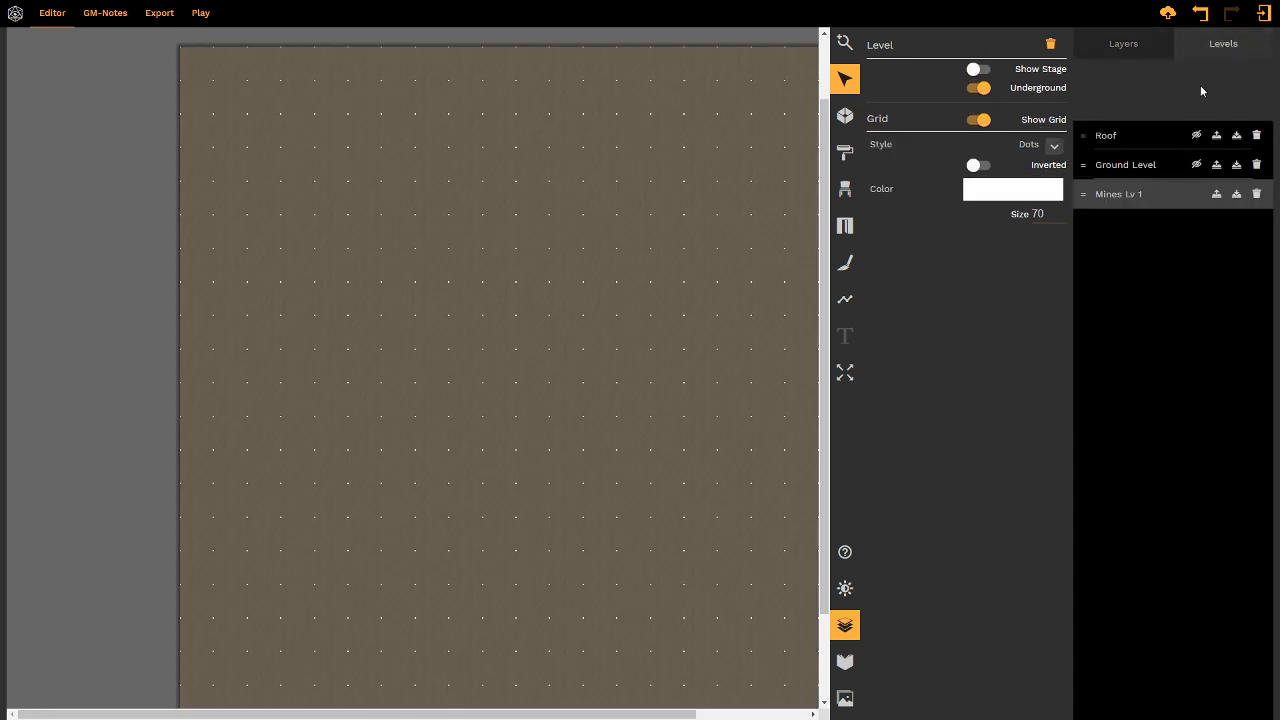
click(1197, 165)
scroll(552, 250, right, 3)
middle_drag(552, 242, 607, 274)
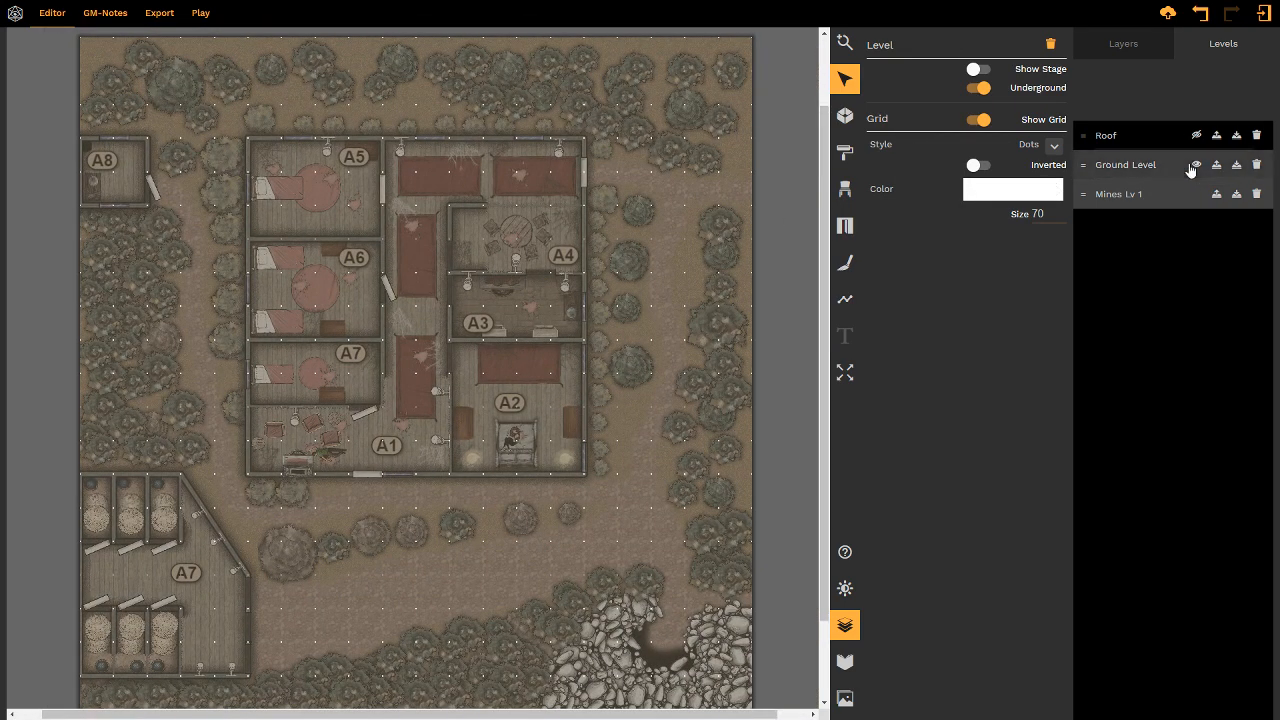
scroll(703, 414, down, 3)
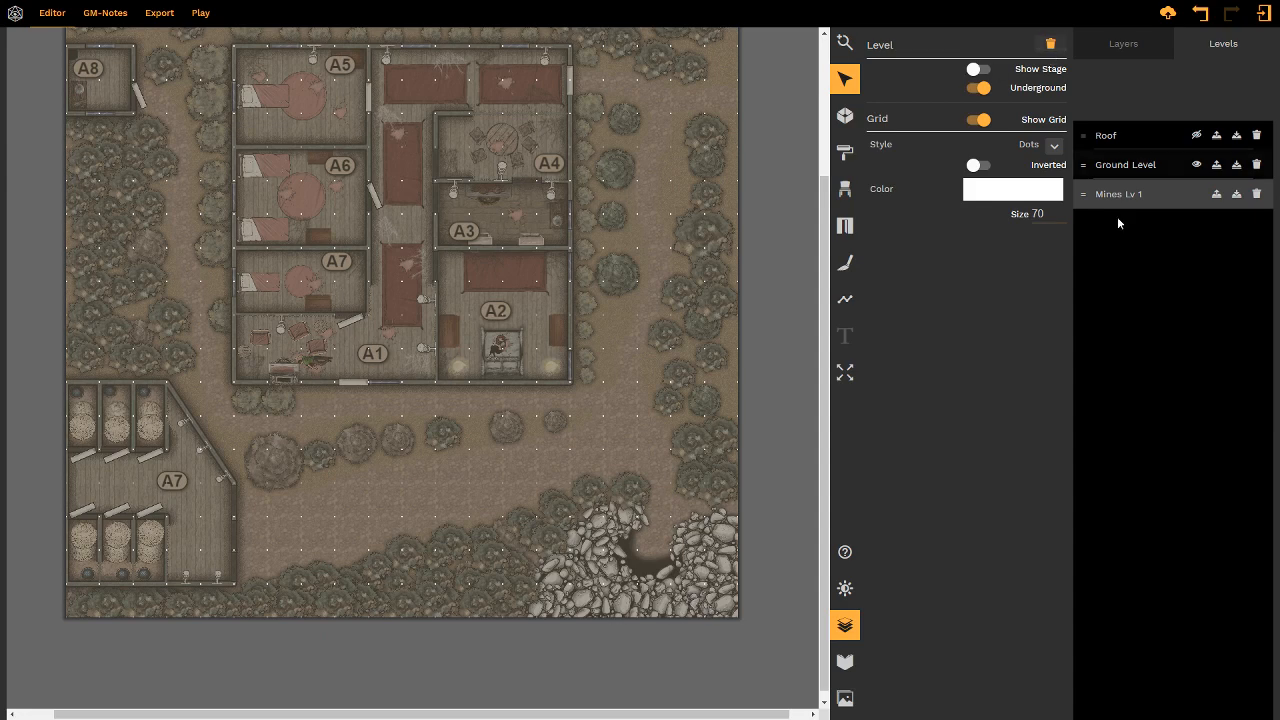
click(1197, 165)
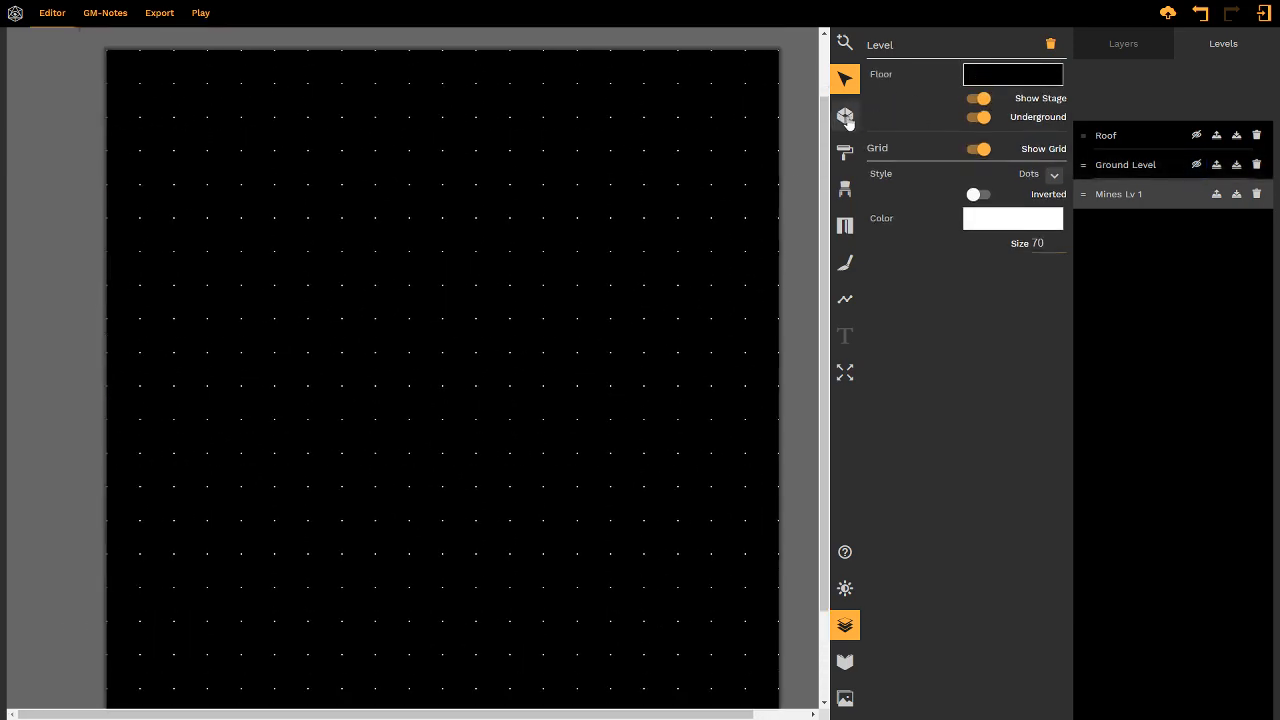
- Briefly show Ground Level over the mines and set the Room tool's wall type to Cave
click(845, 117)
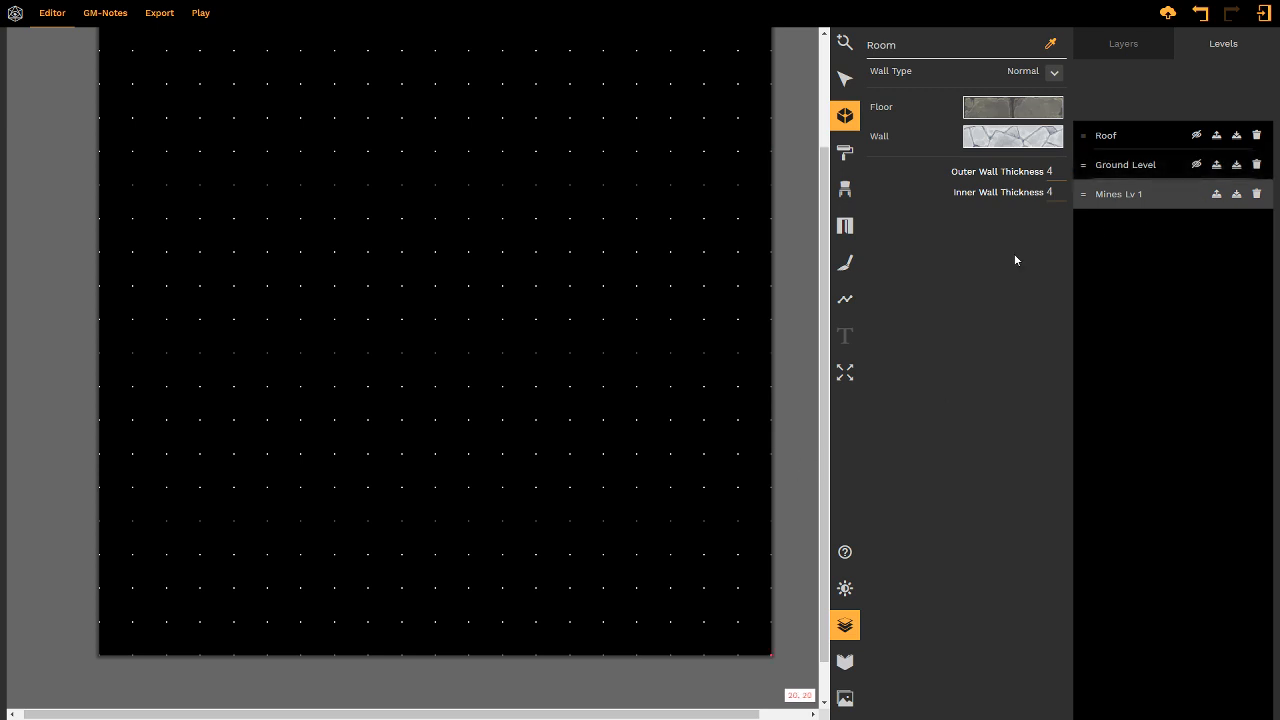
click(1197, 166)
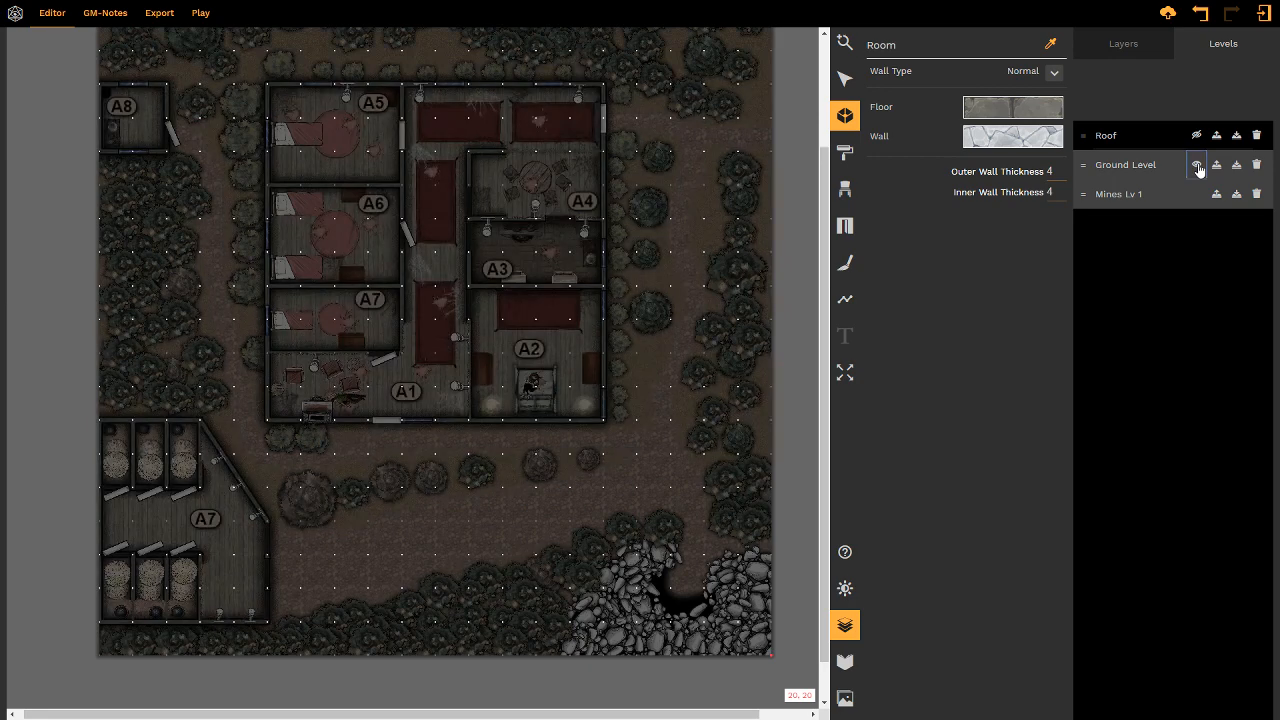
click(1197, 166)
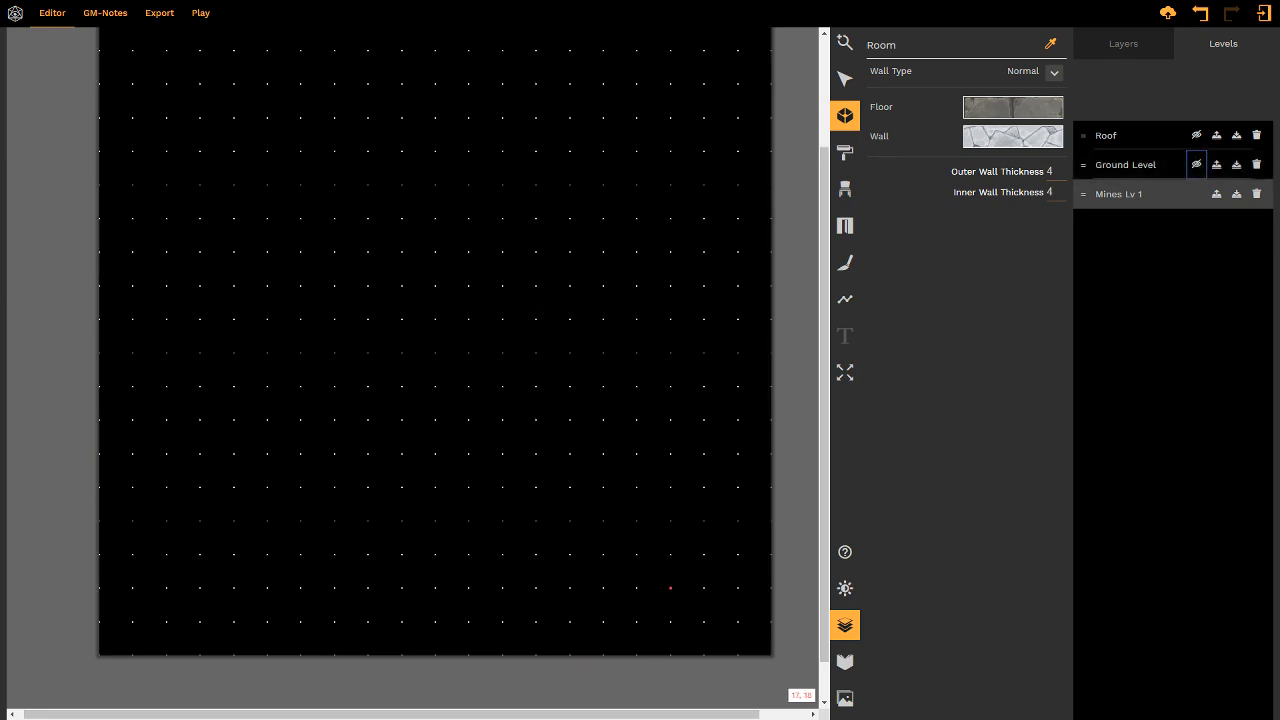
click(837, 118)
click(1055, 73)
click(1004, 167)
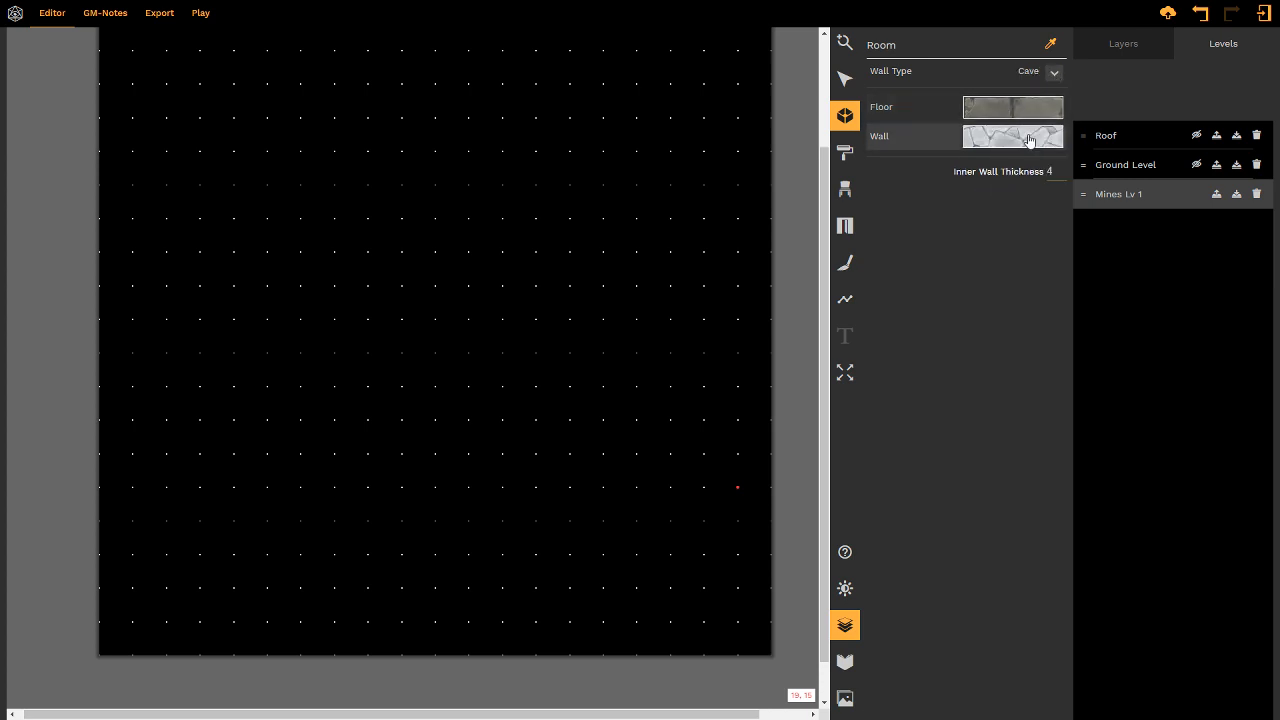
- Set the wall texture for the cave room to Solid dark stone
click(1030, 140)
scroll(960, 460, down, 5)
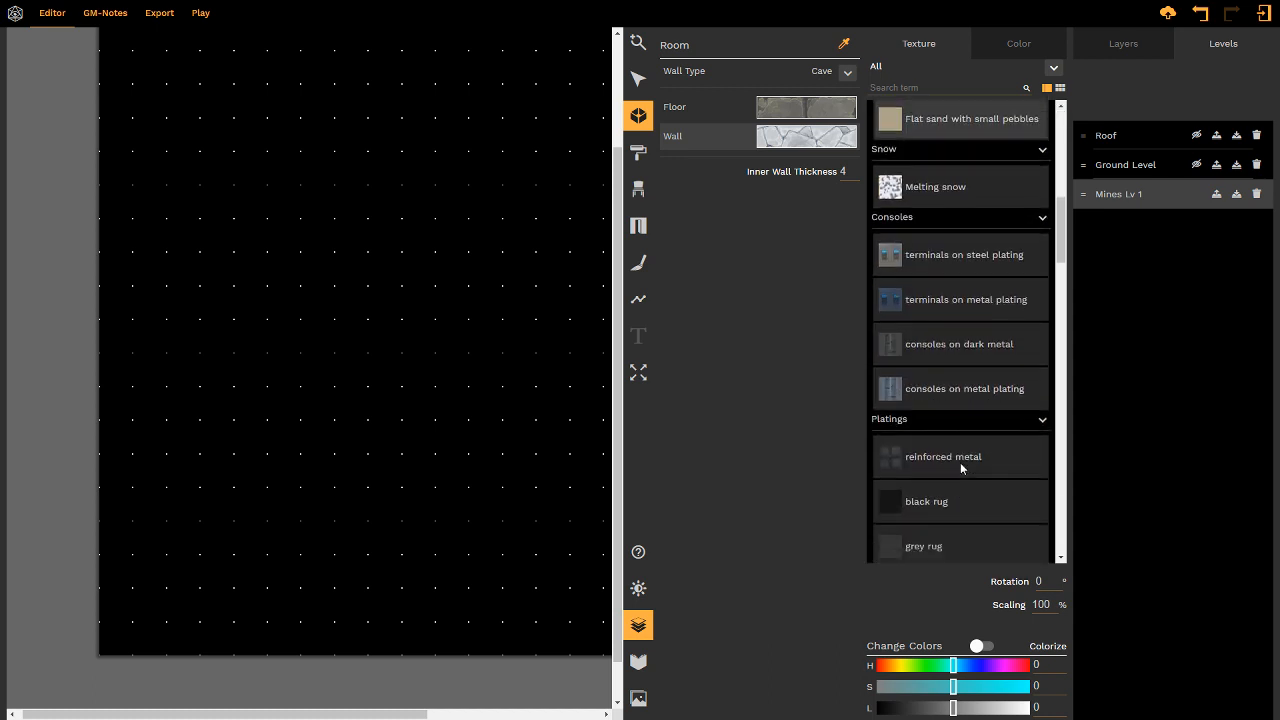
scroll(960, 462, down, 10)
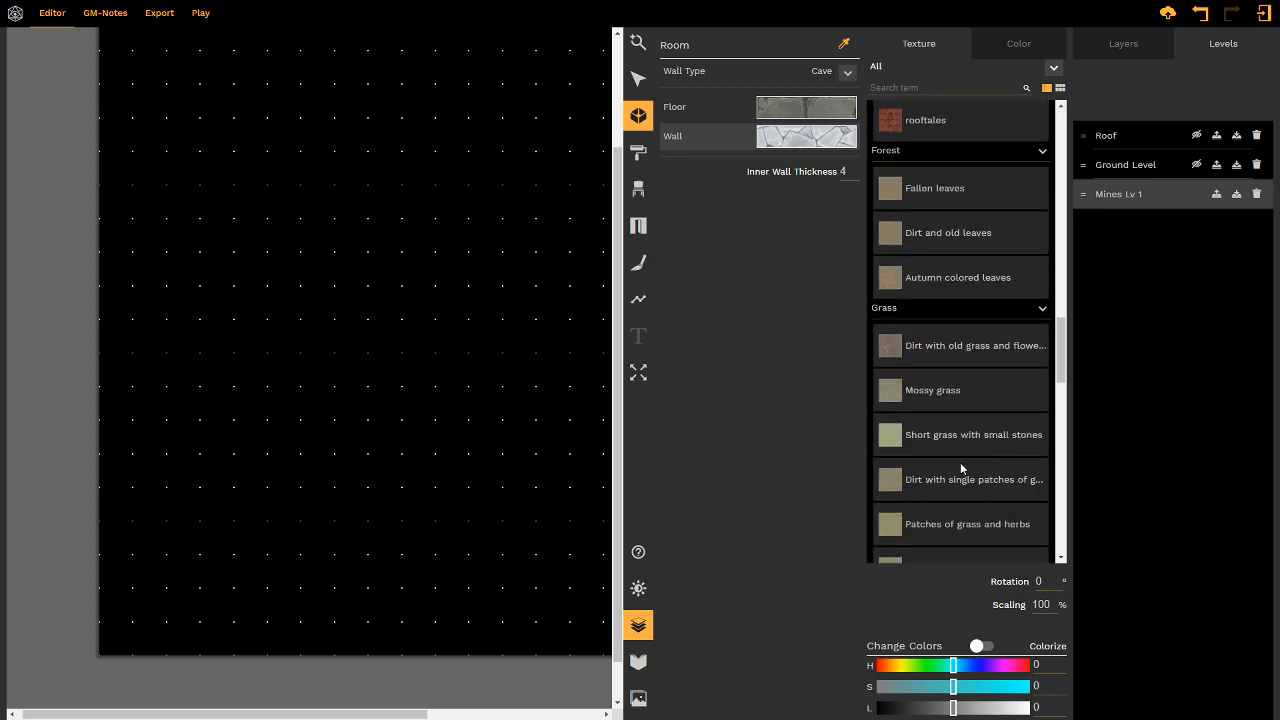
scroll(960, 462, down, 12)
scroll(960, 462, up, 5)
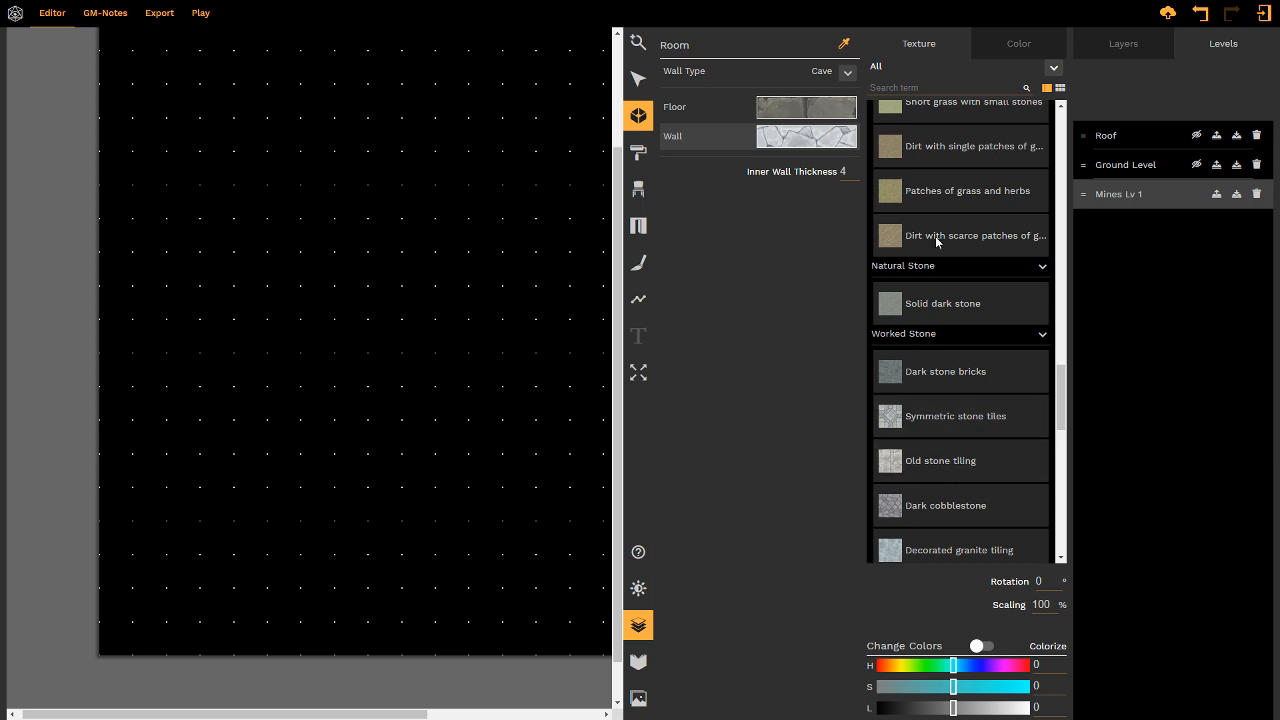
click(940, 314)
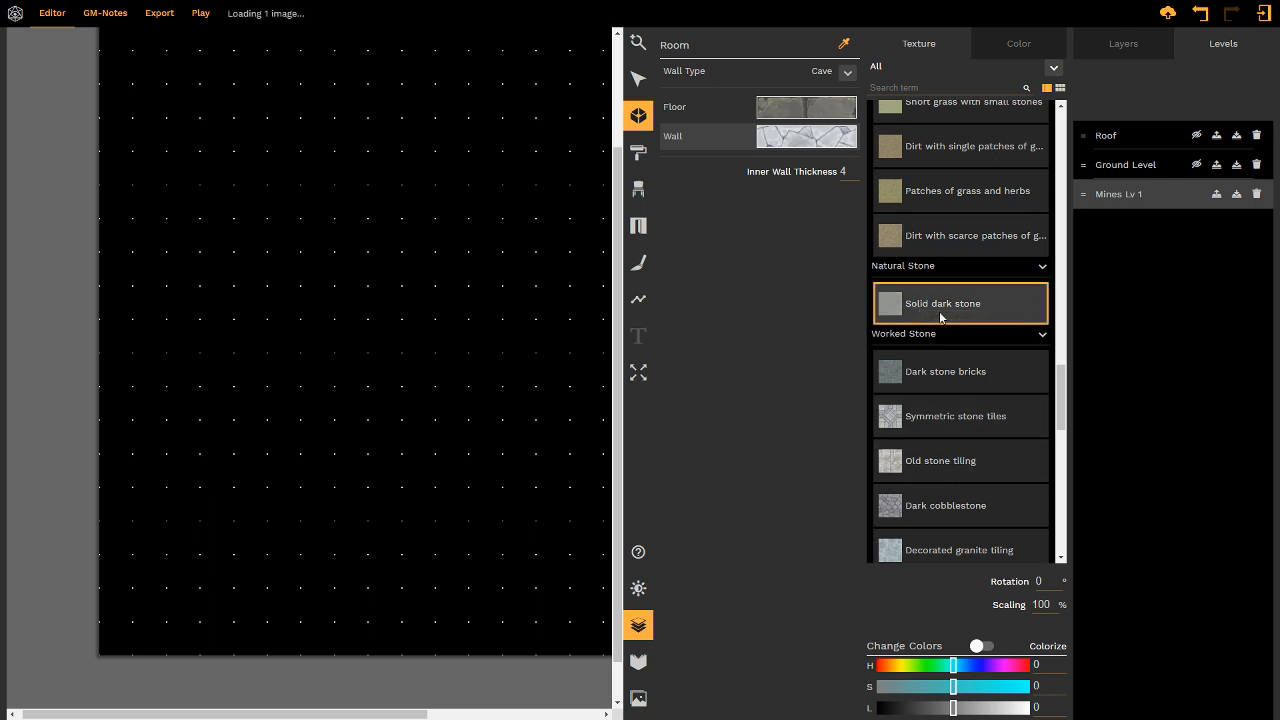
- Start choosing the cave room's floor texture and filter the media library's textures to Stone
scroll(942, 320, up, 2)
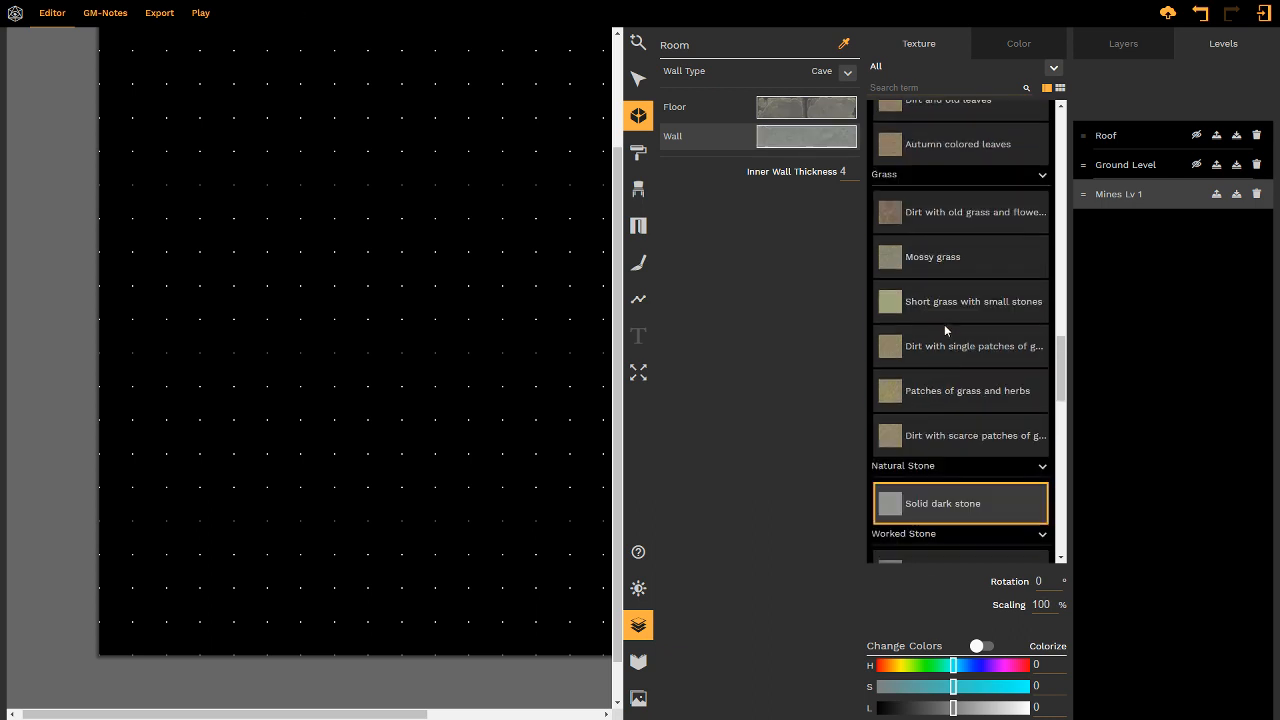
click(825, 113)
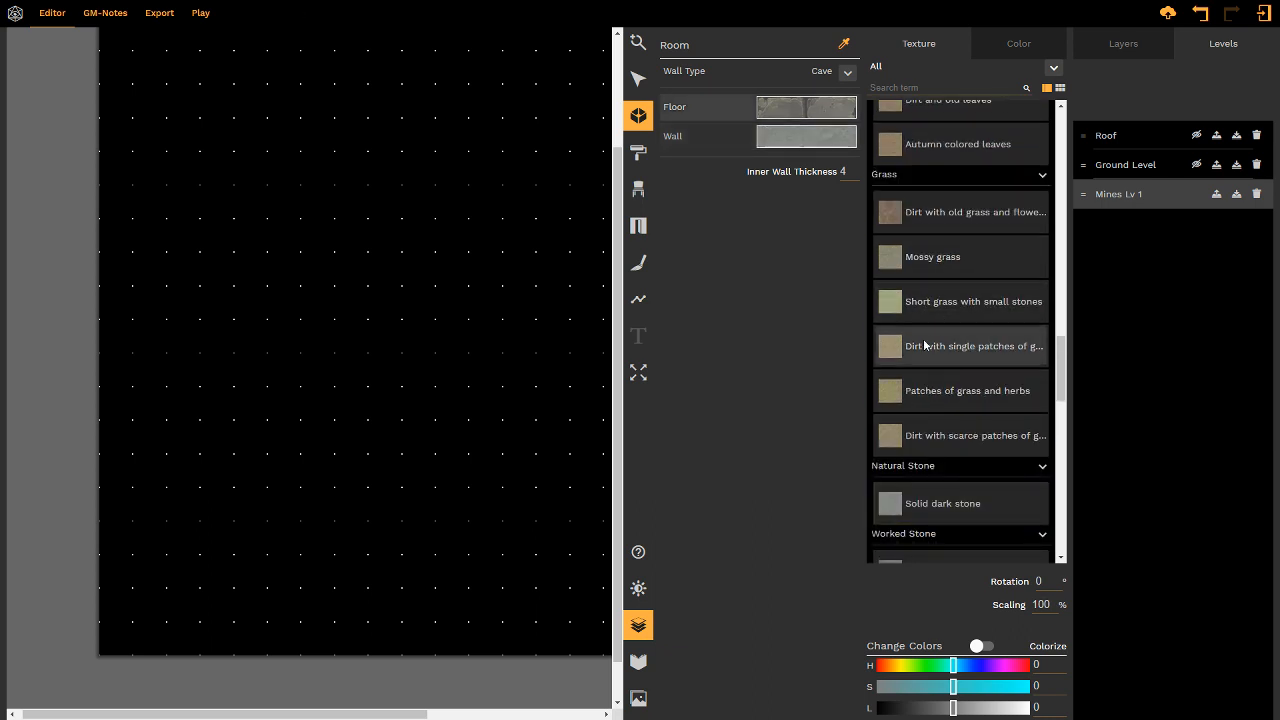
click(639, 698)
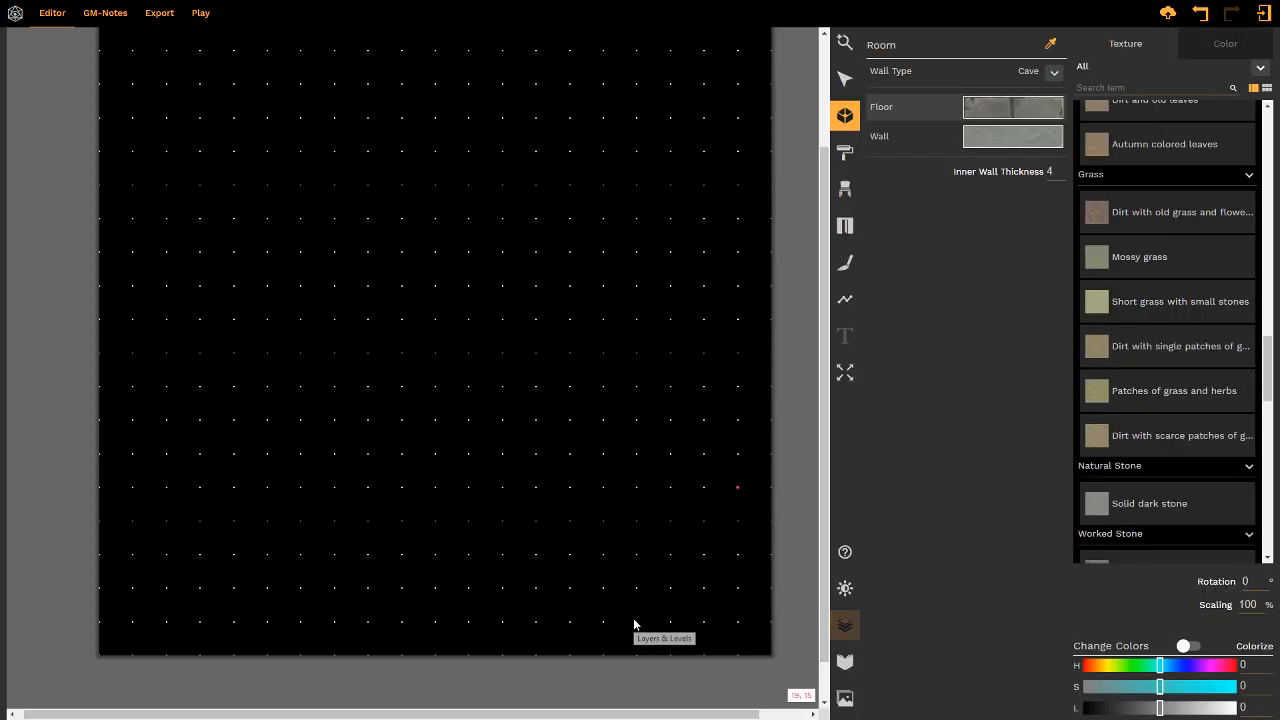
click(845, 698)
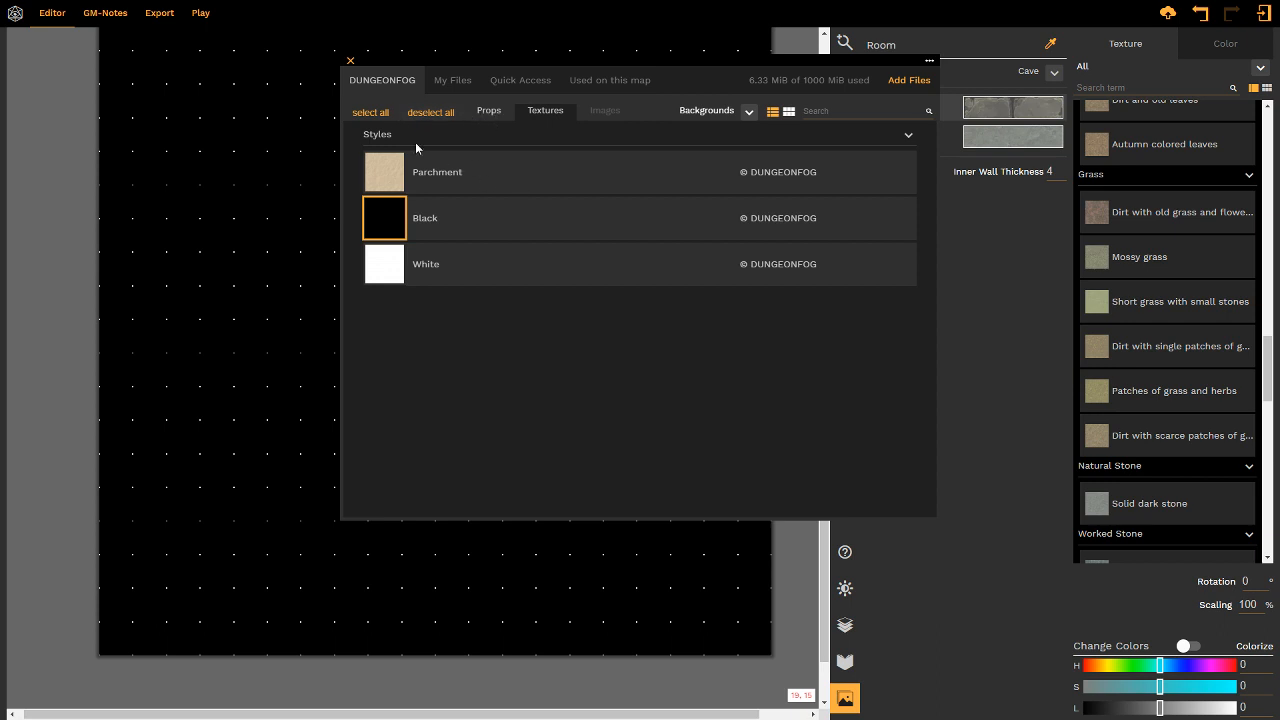
click(749, 114)
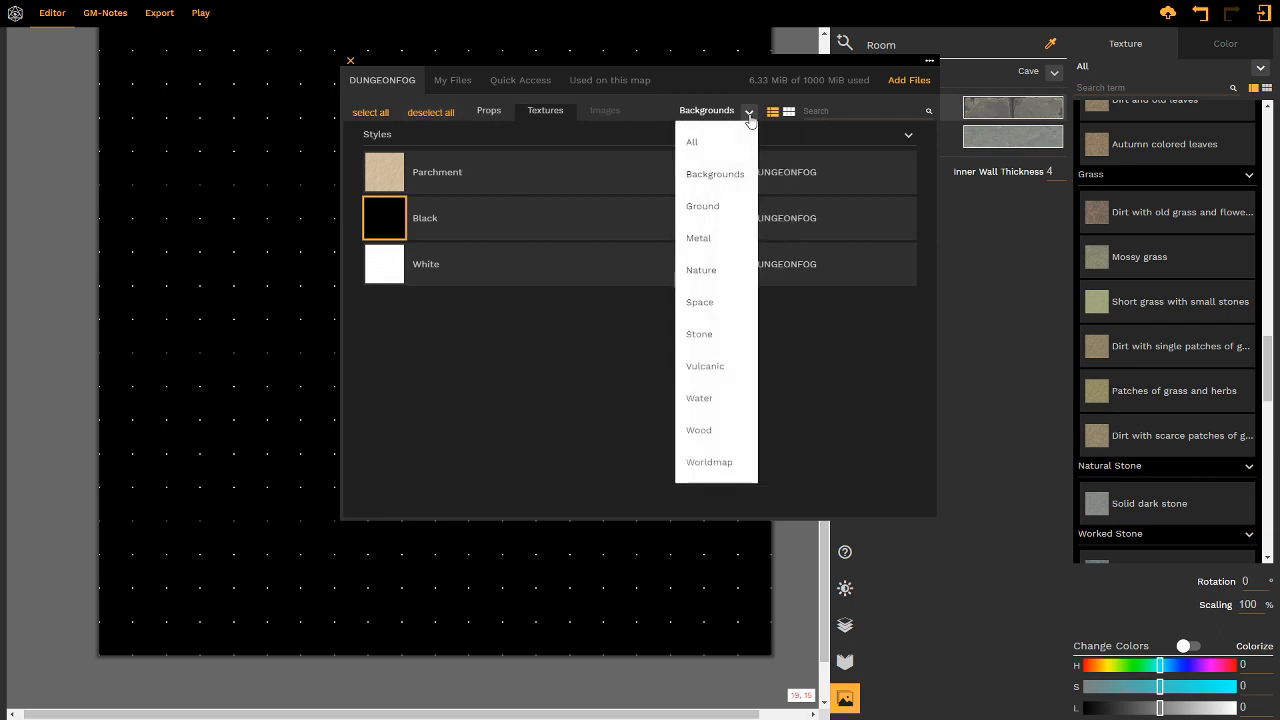
click(716, 334)
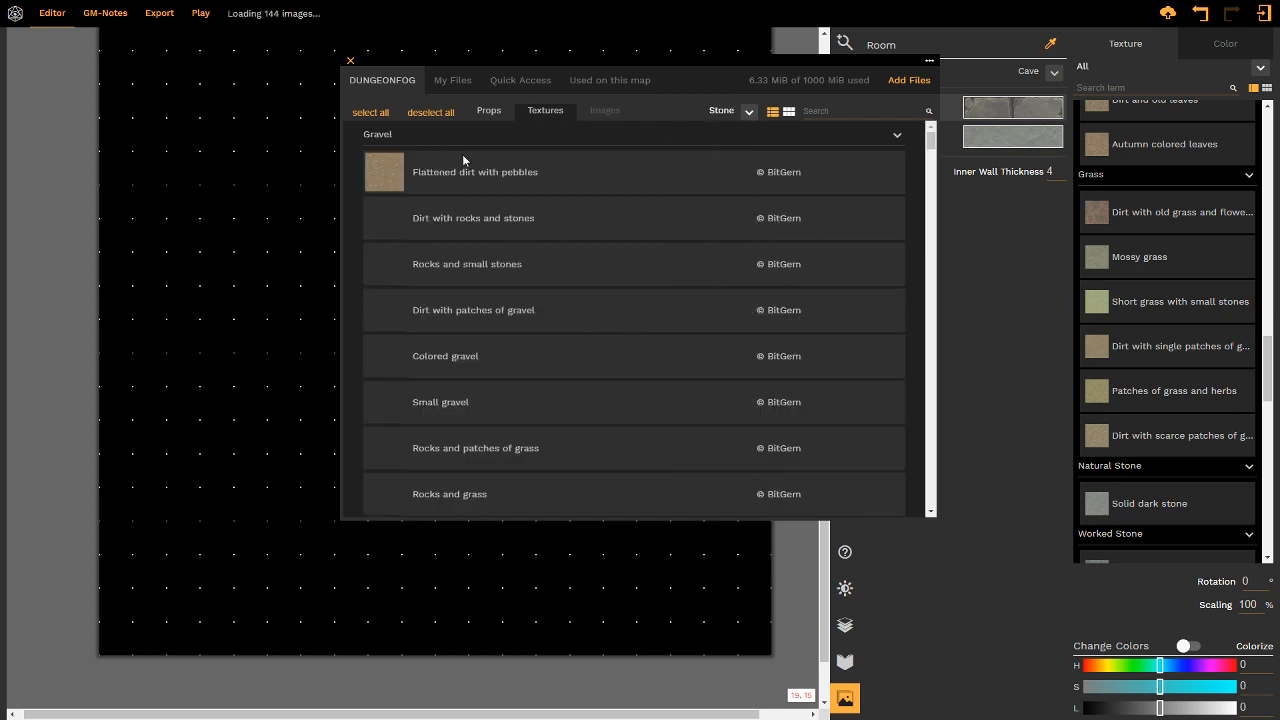
- Add the gravel texture Dirt with rocks and stones to the available textures and close the media library
scroll(528, 390, down, 3)
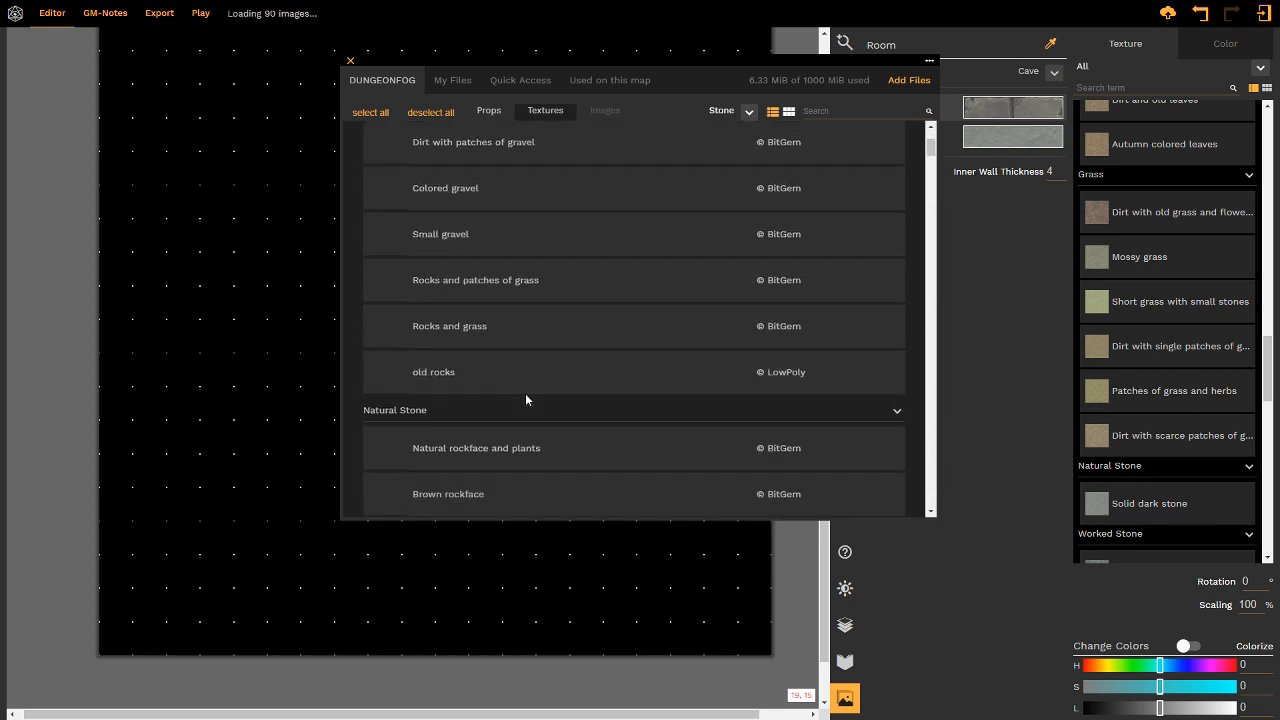
scroll(525, 397, down, 3)
scroll(525, 397, up, 6)
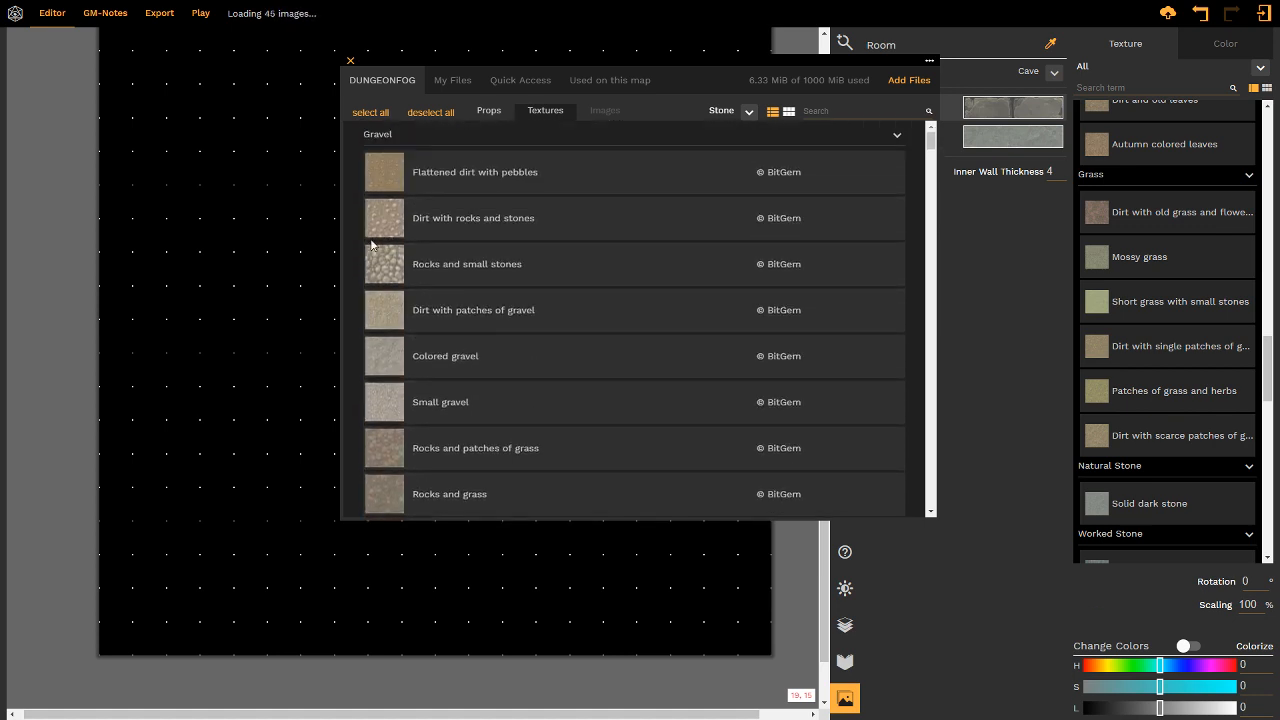
click(384, 218)
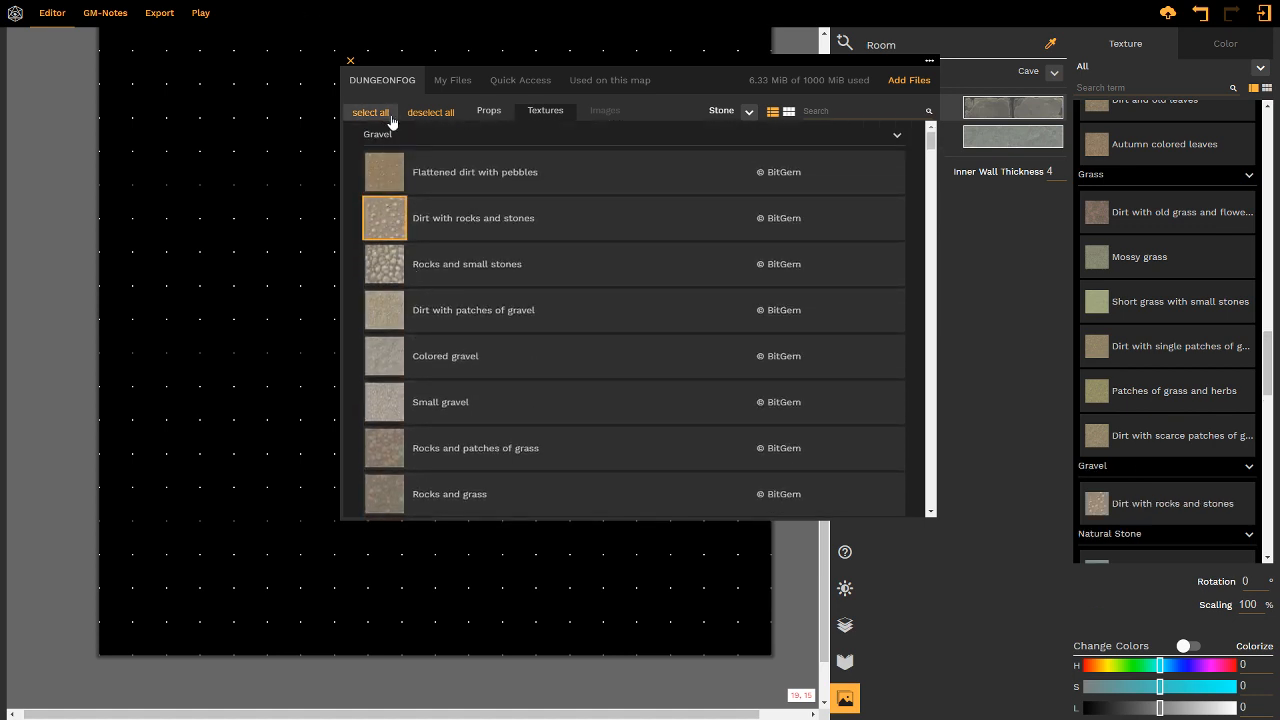
click(350, 61)
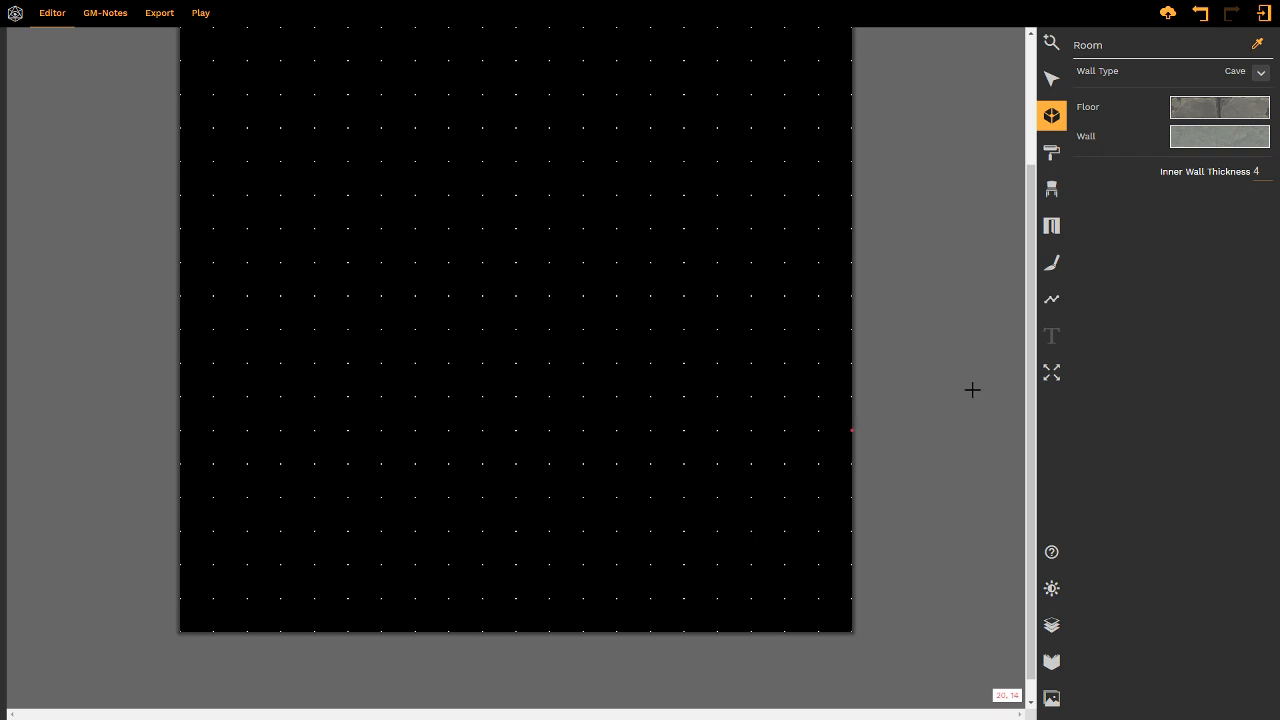
- Show Ground Level as a reference while working on Mines Lv 1, with the rocky cave entrance in view
click(1051, 625)
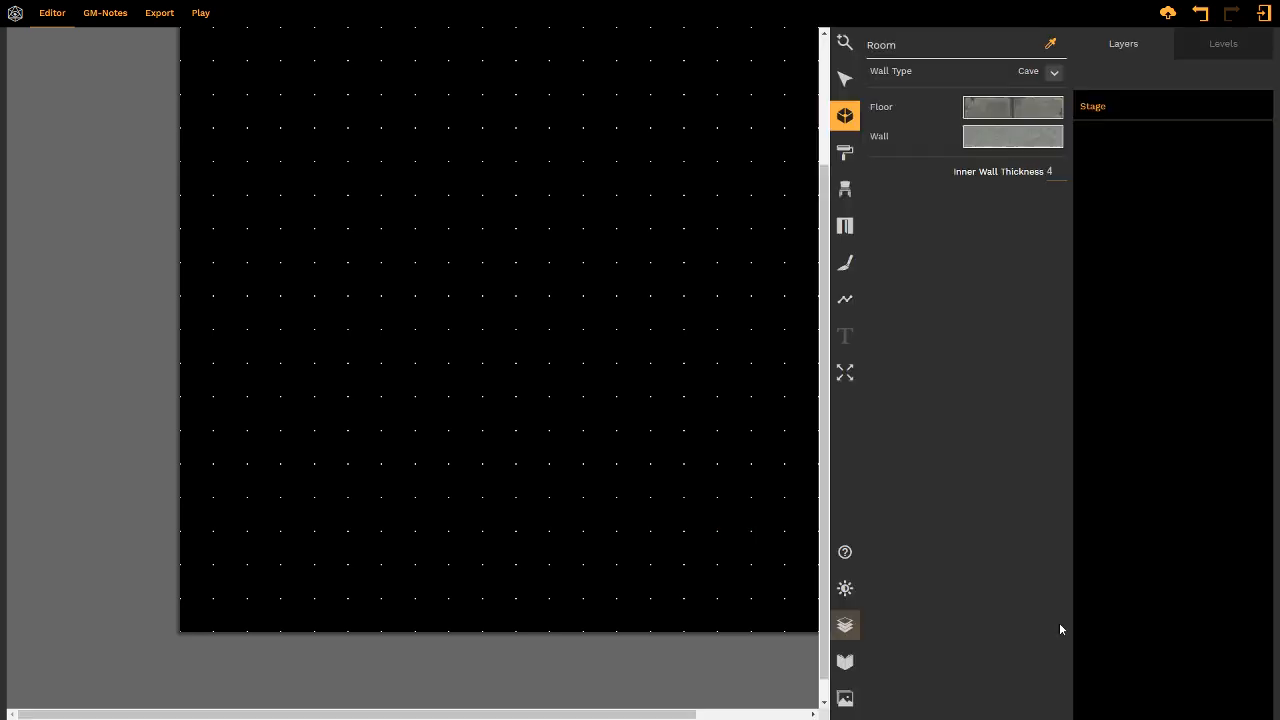
click(1192, 50)
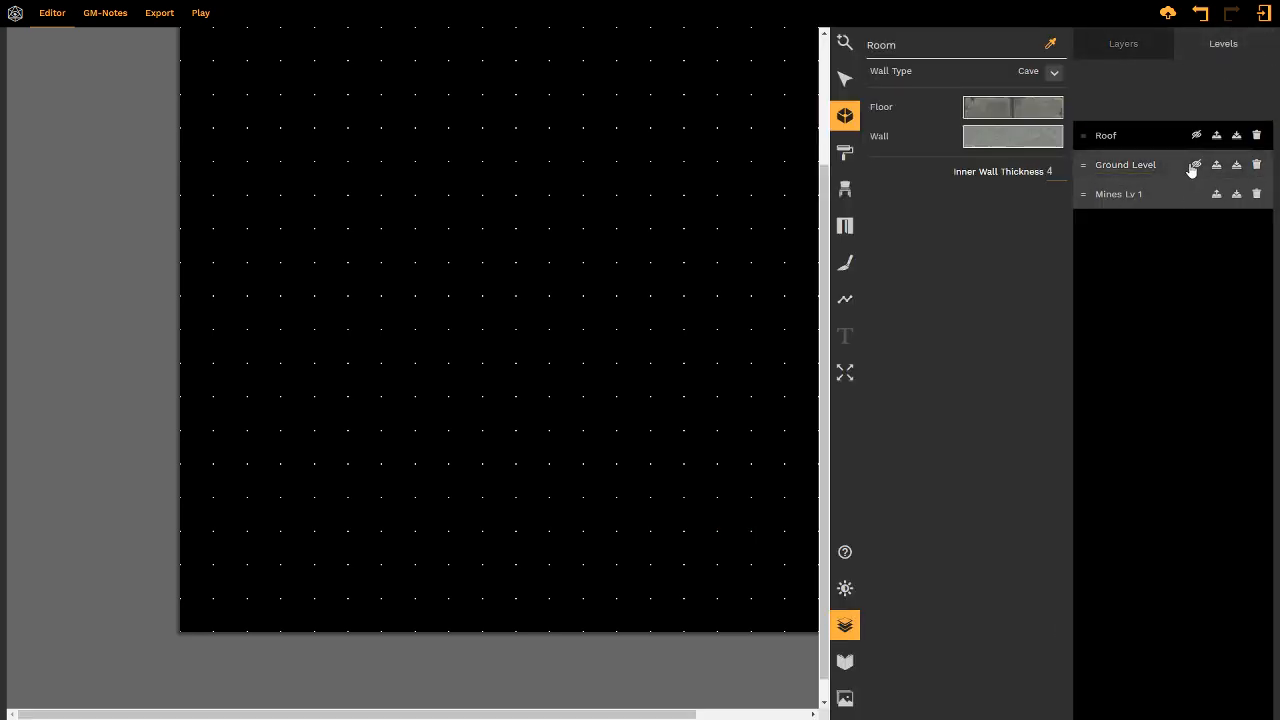
click(1197, 165)
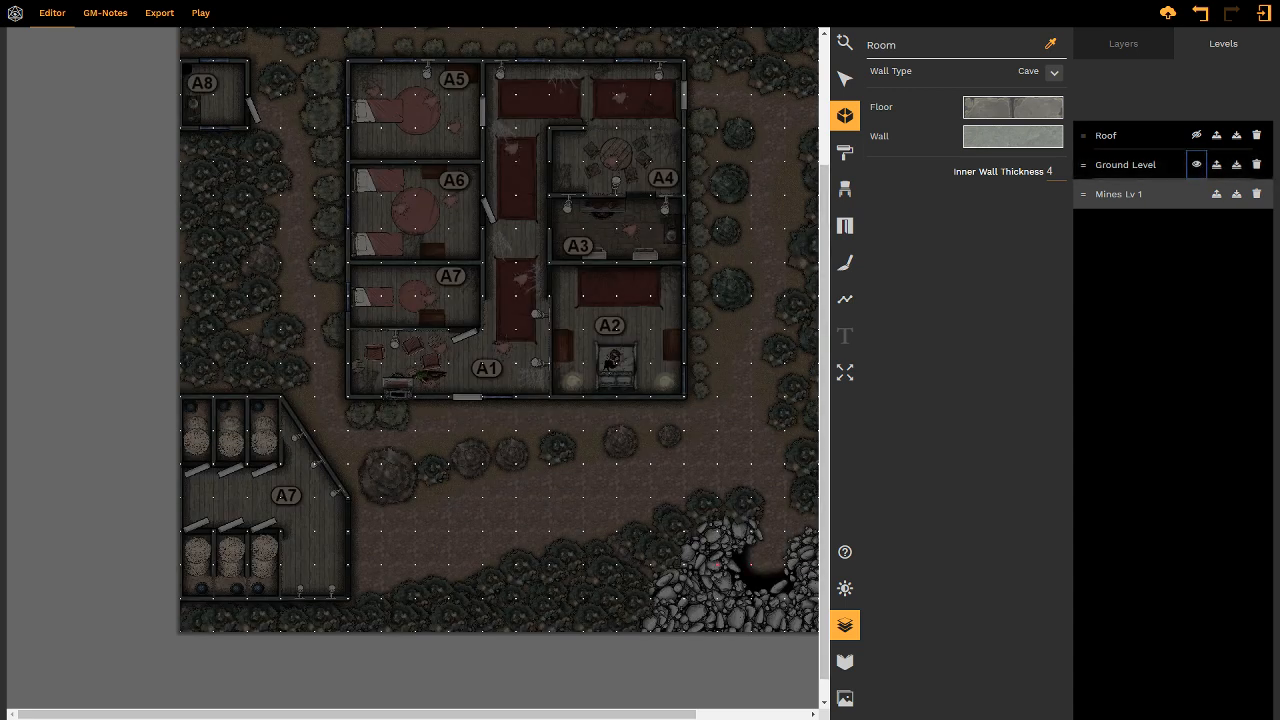
right_drag(785, 635, 651, 612)
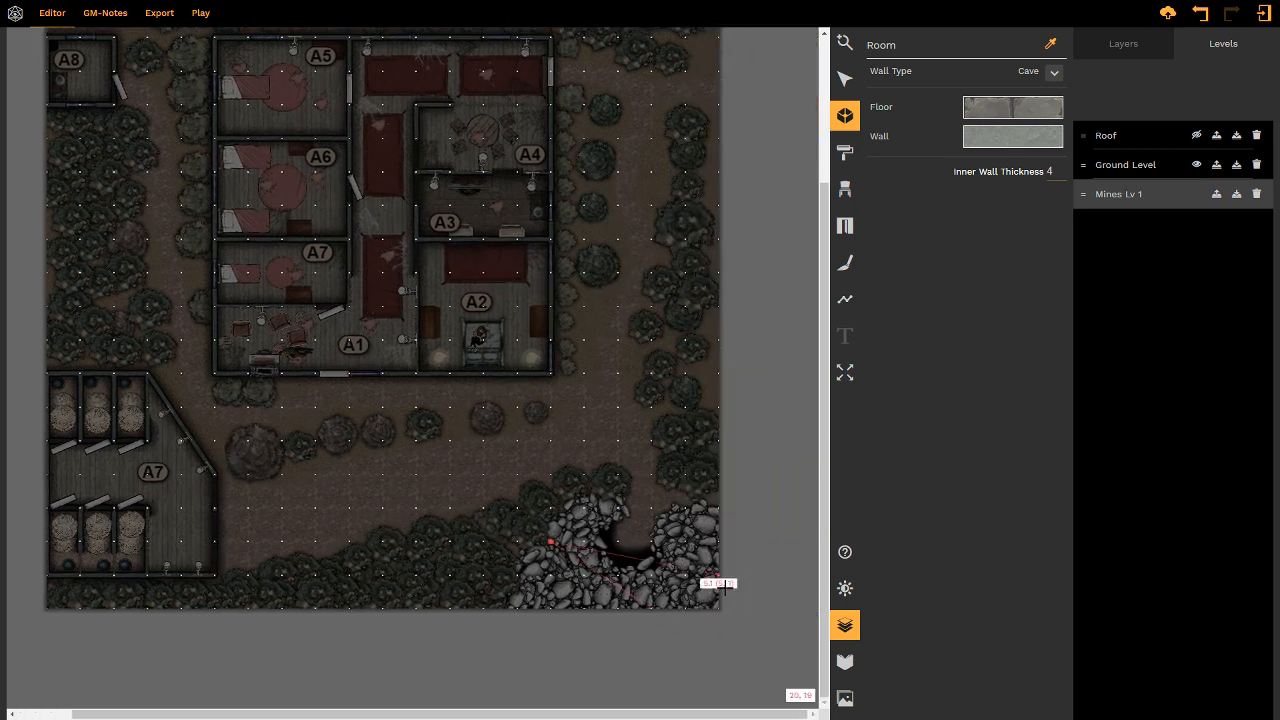
- Start the cave room's outline at the map's lower-right corner, run it past the ground-level entrance, and hide the Ground Level reference
click(719, 610)
click(550, 542)
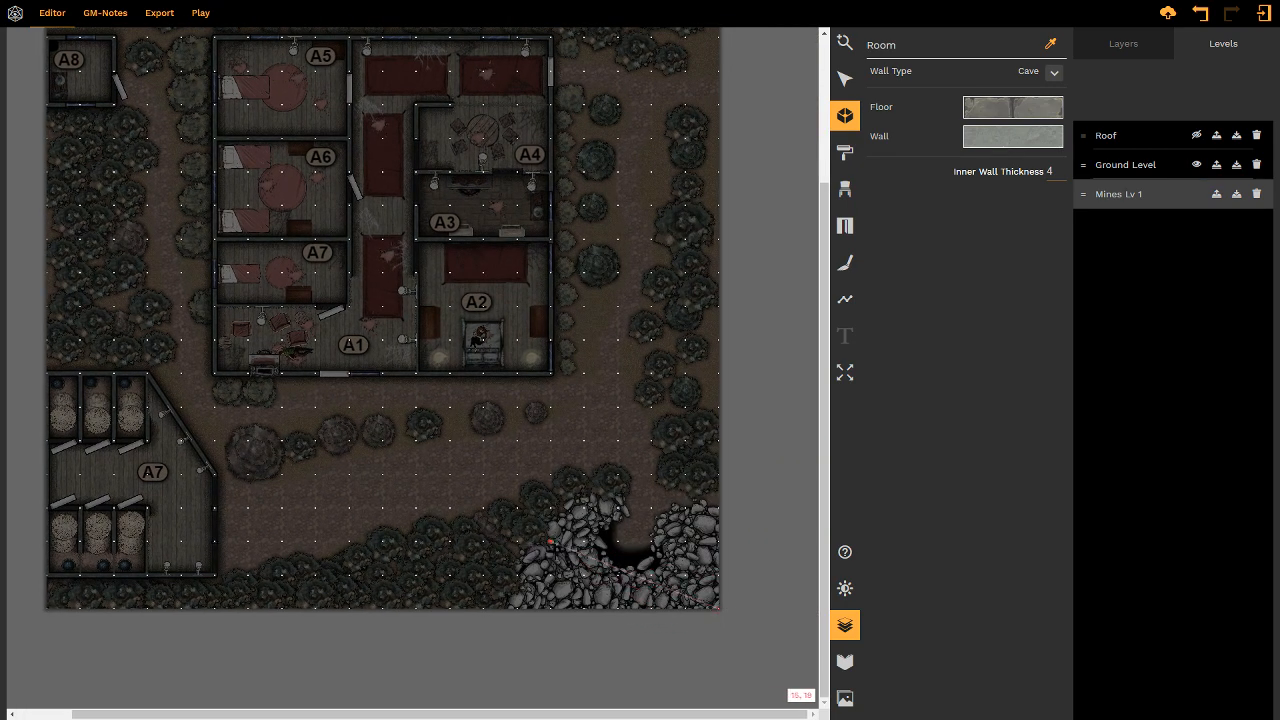
click(1198, 166)
right_drag(597, 449, 635, 474)
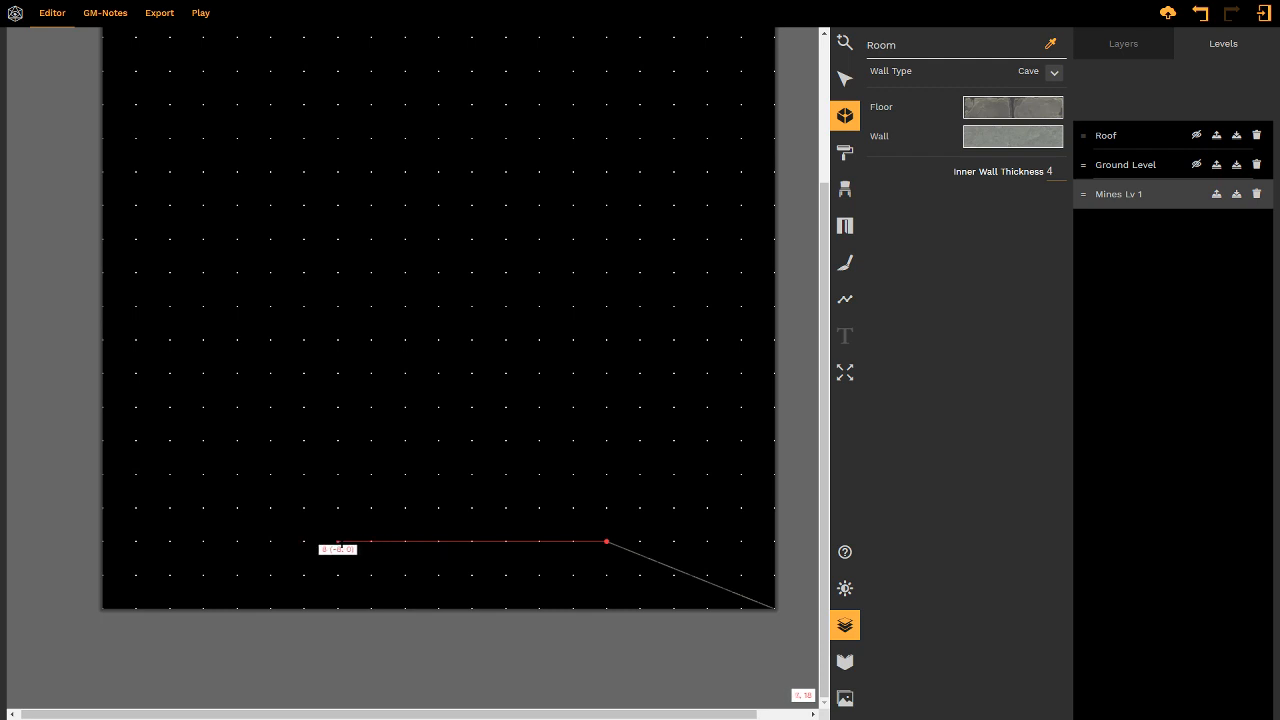
middle_drag(353, 467, 343, 603)
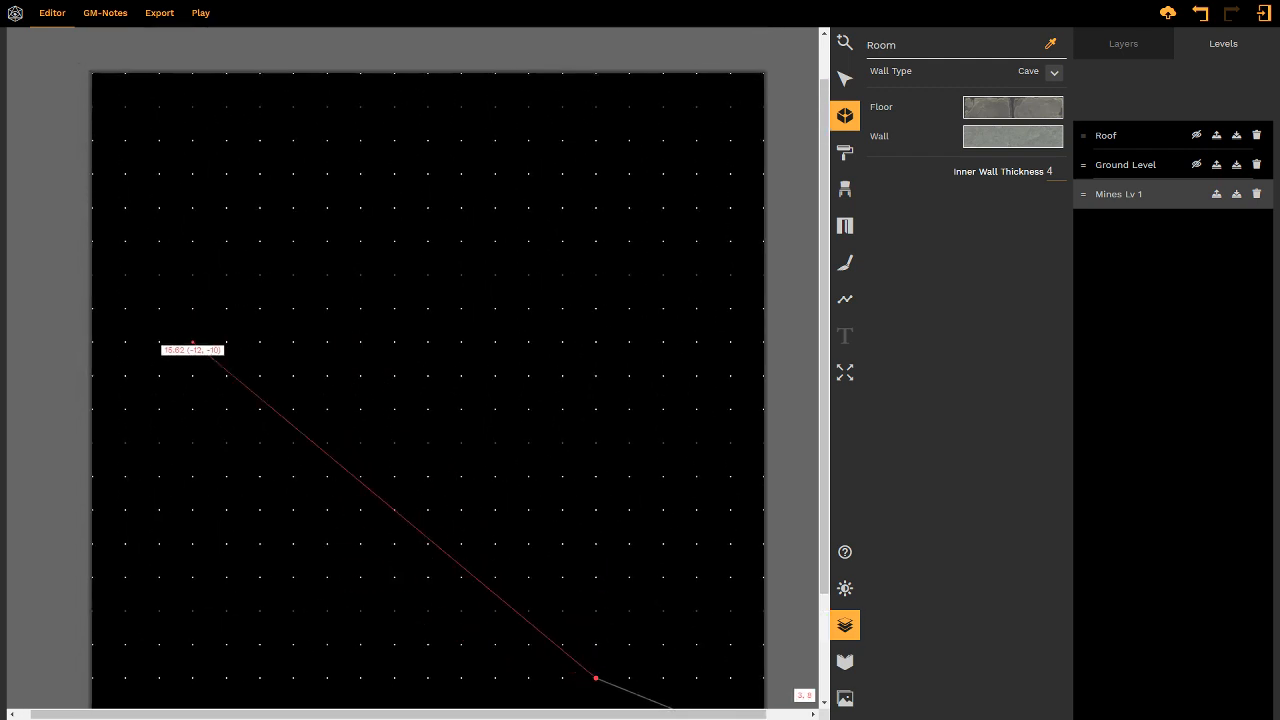
middle_drag(439, 497, 409, 360)
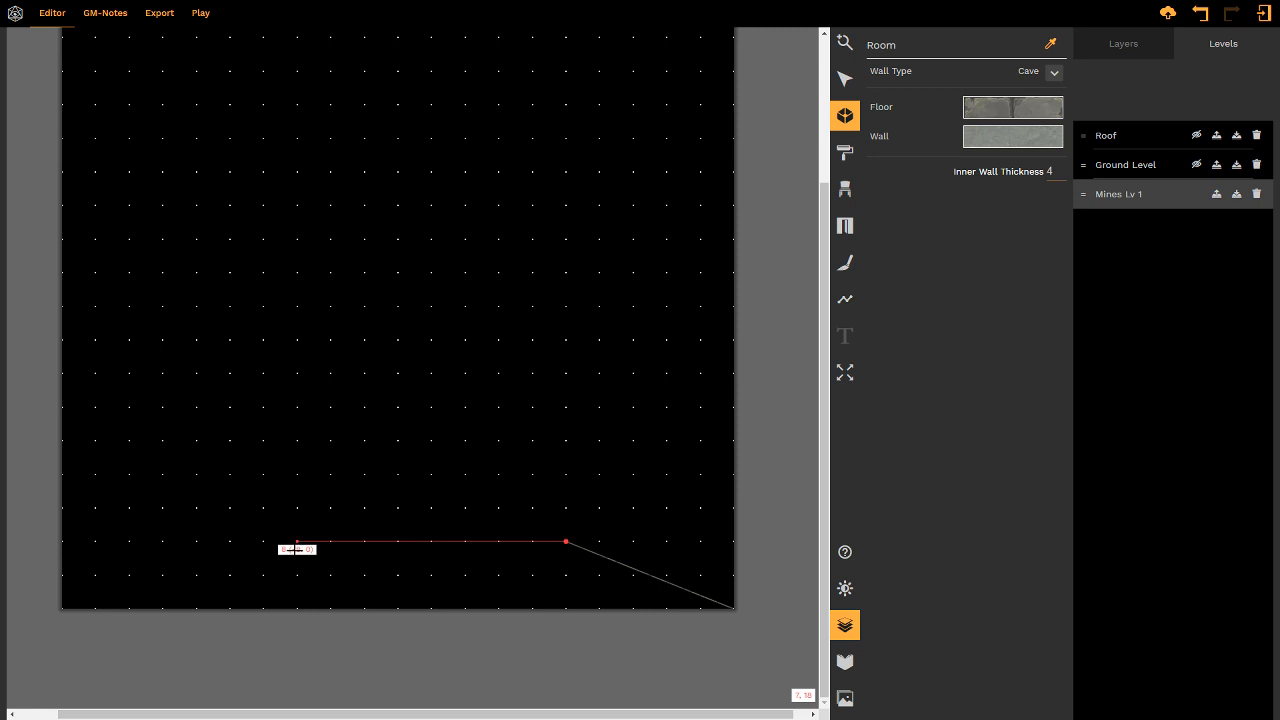
- Continue the cave outline along the map's lower edge and up its left side with two inward notches
click(236, 548)
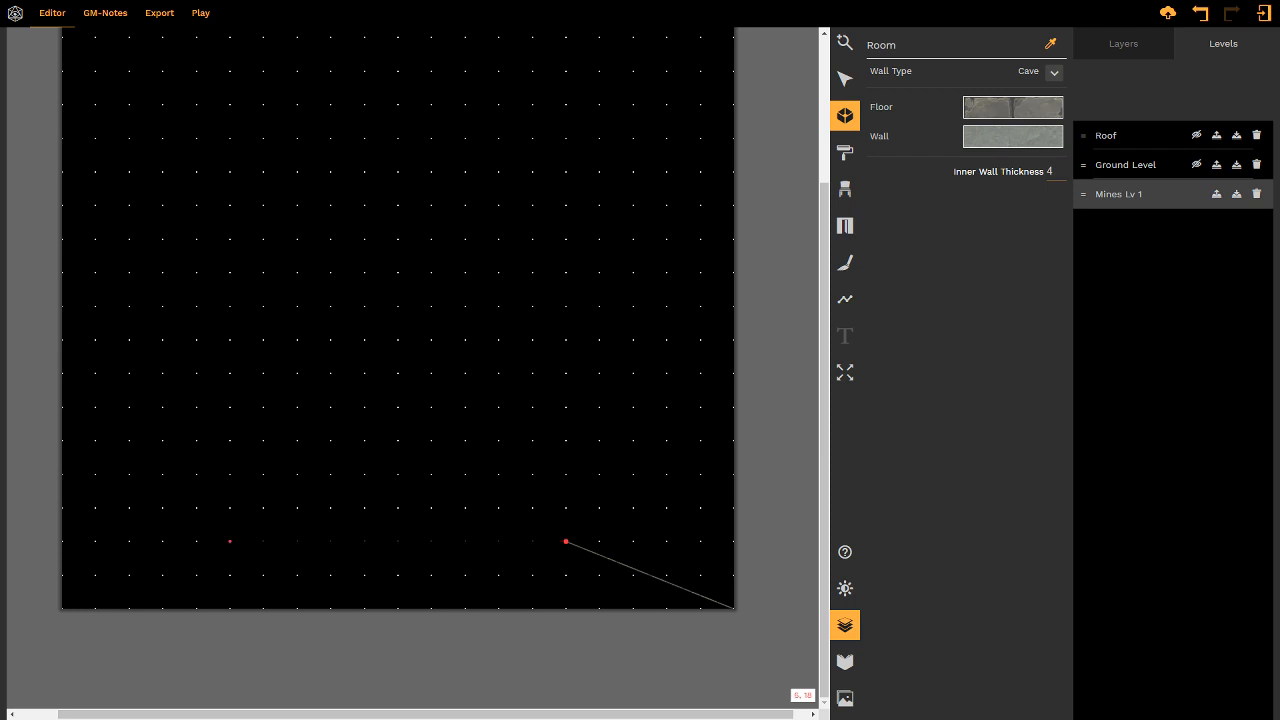
click(95, 541)
click(95, 374)
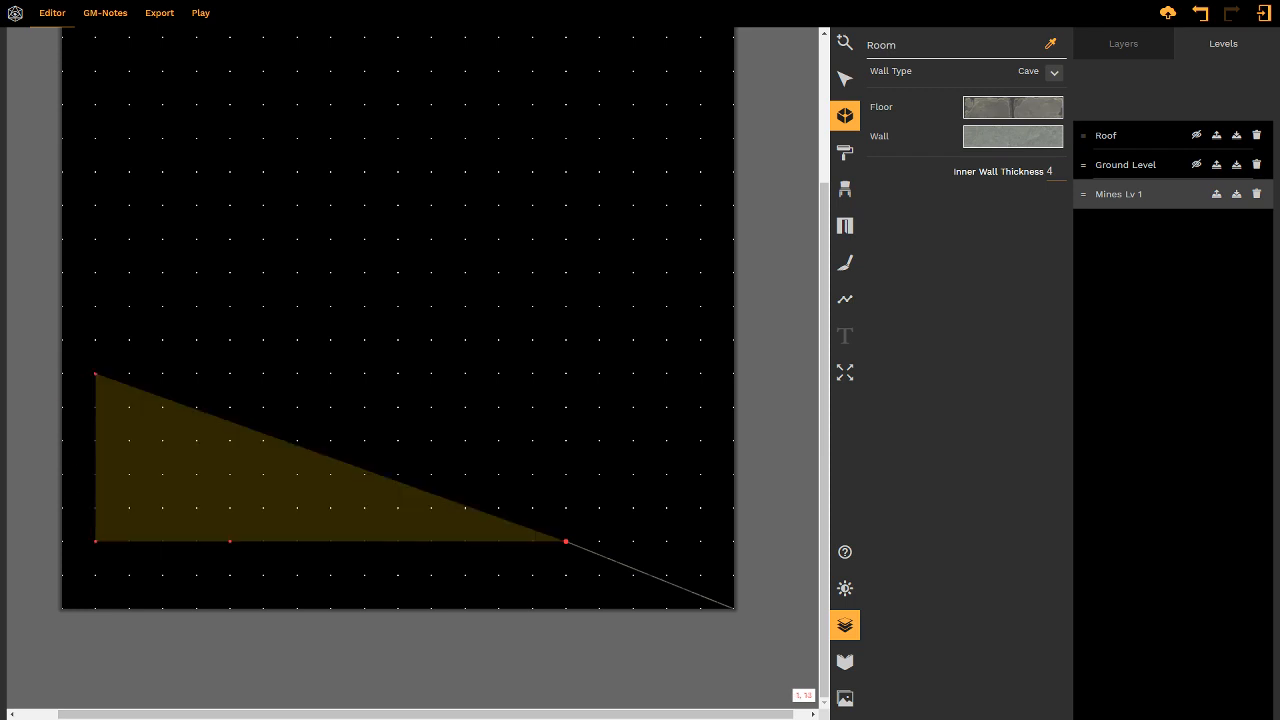
scroll(150, 300, up, 1)
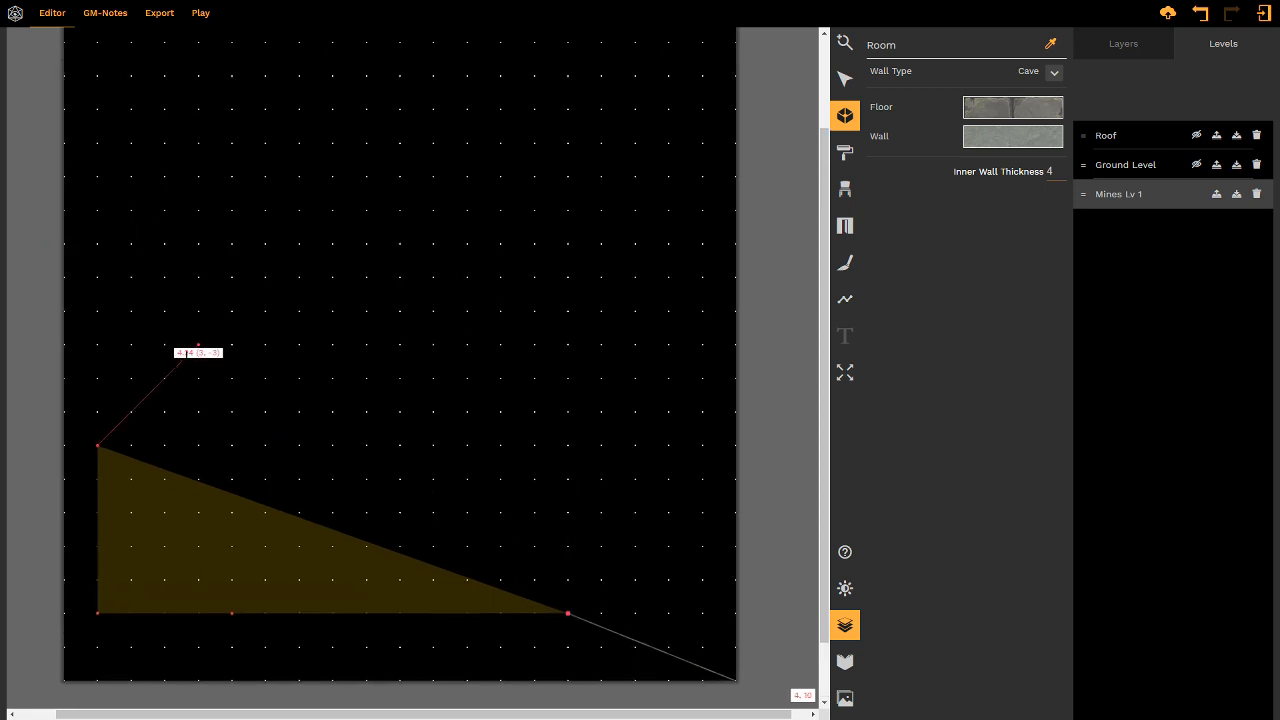
click(198, 379)
click(131, 311)
click(131, 210)
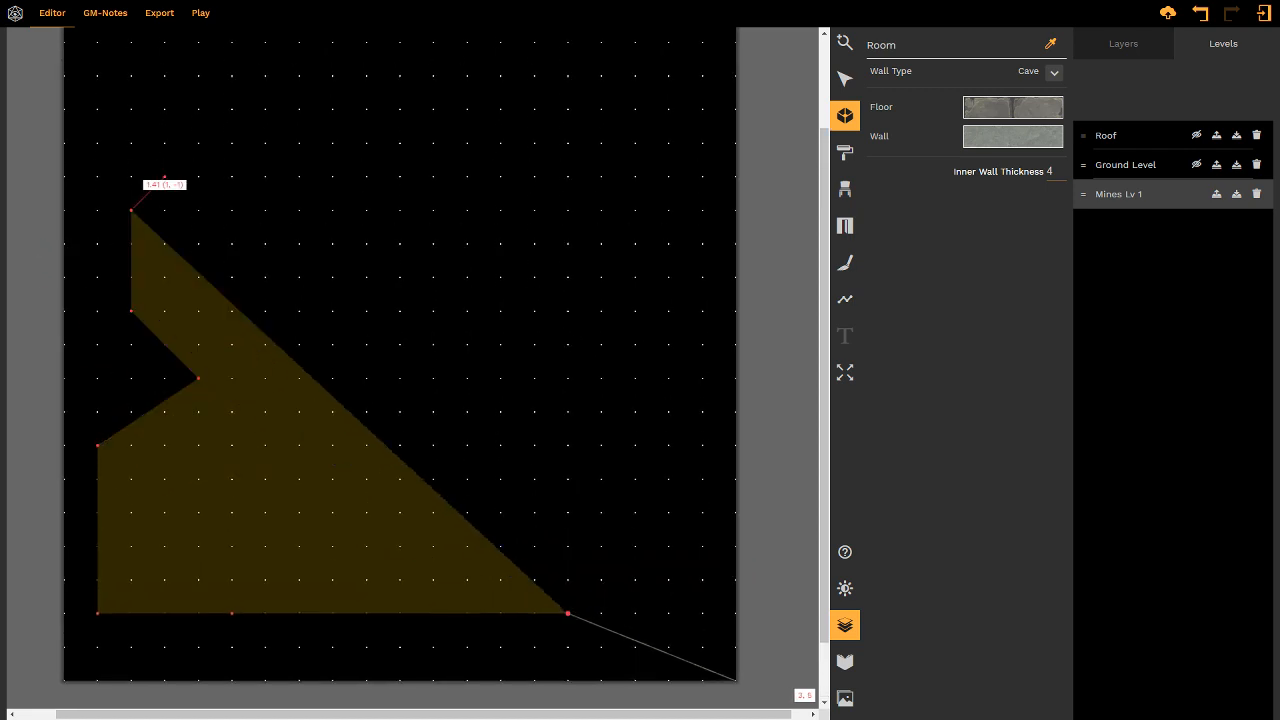
click(198, 177)
scroll(123, 123, up, 1)
click(131, 109)
click(165, 42)
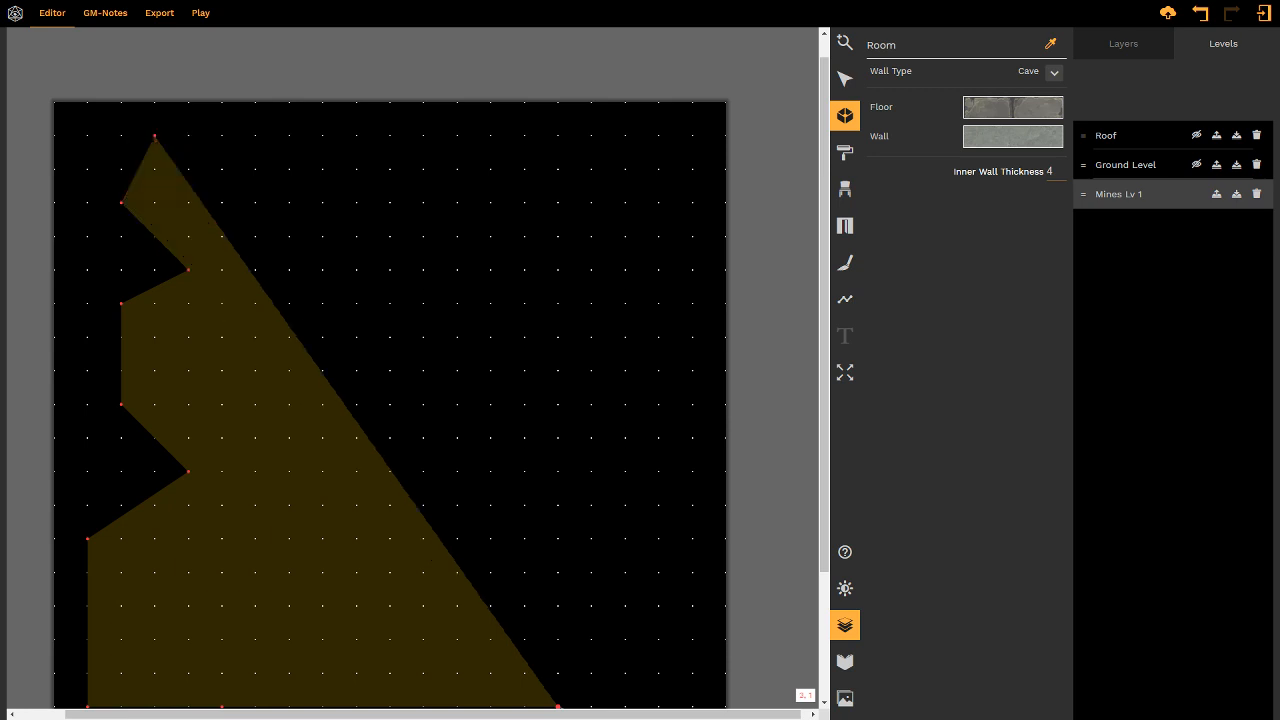
- Carry the cave outline along the map's upper edge and partway down its right side with an inward notch
click(255, 103)
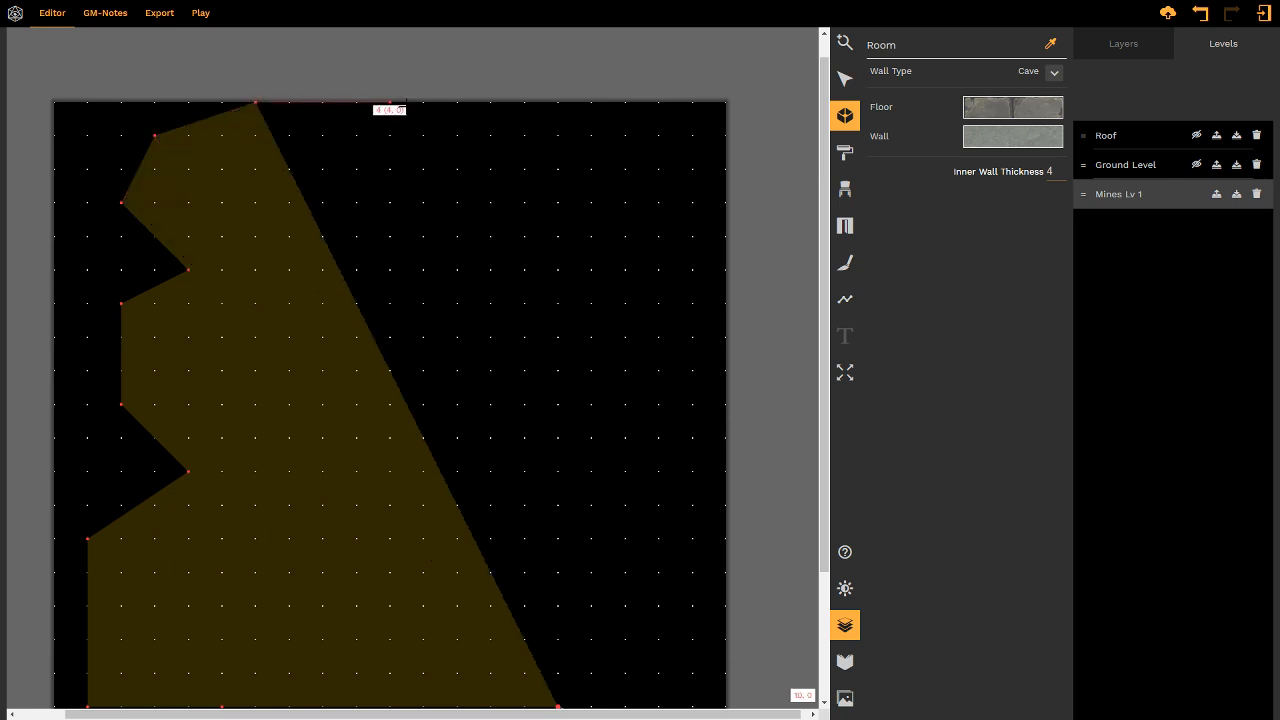
click(390, 102)
click(558, 102)
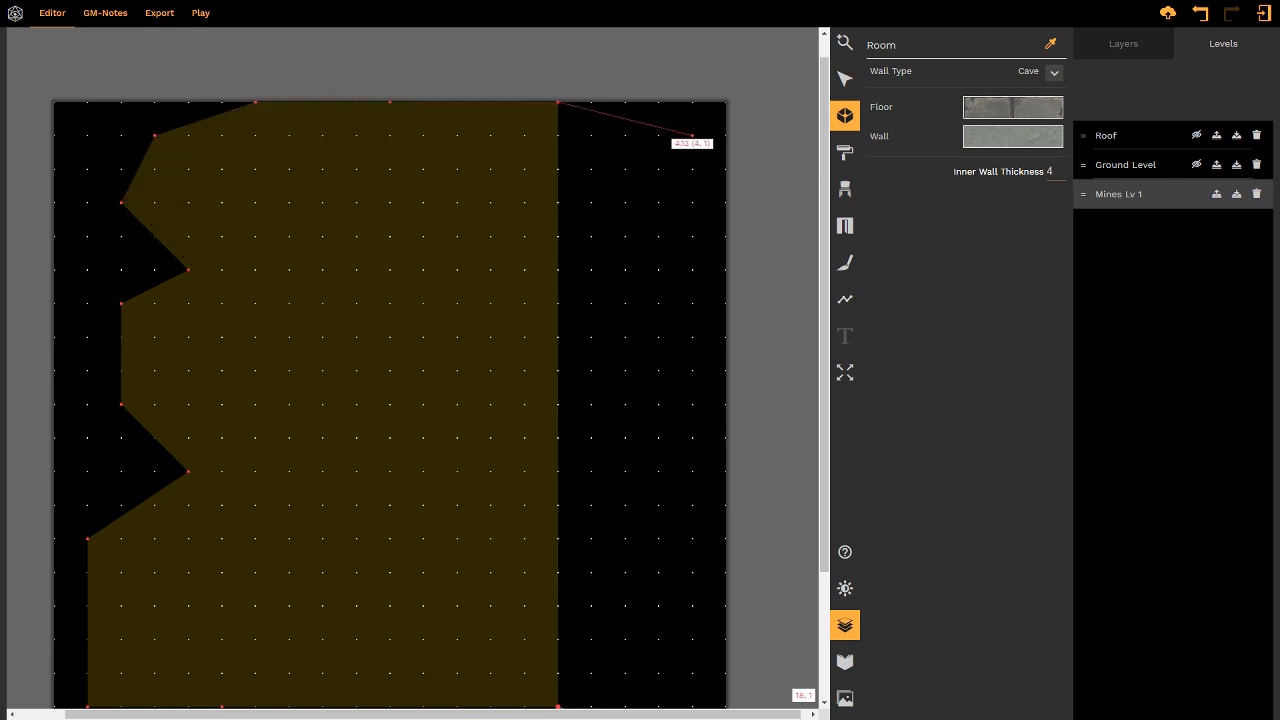
click(692, 135)
click(692, 236)
click(558, 271)
click(590, 337)
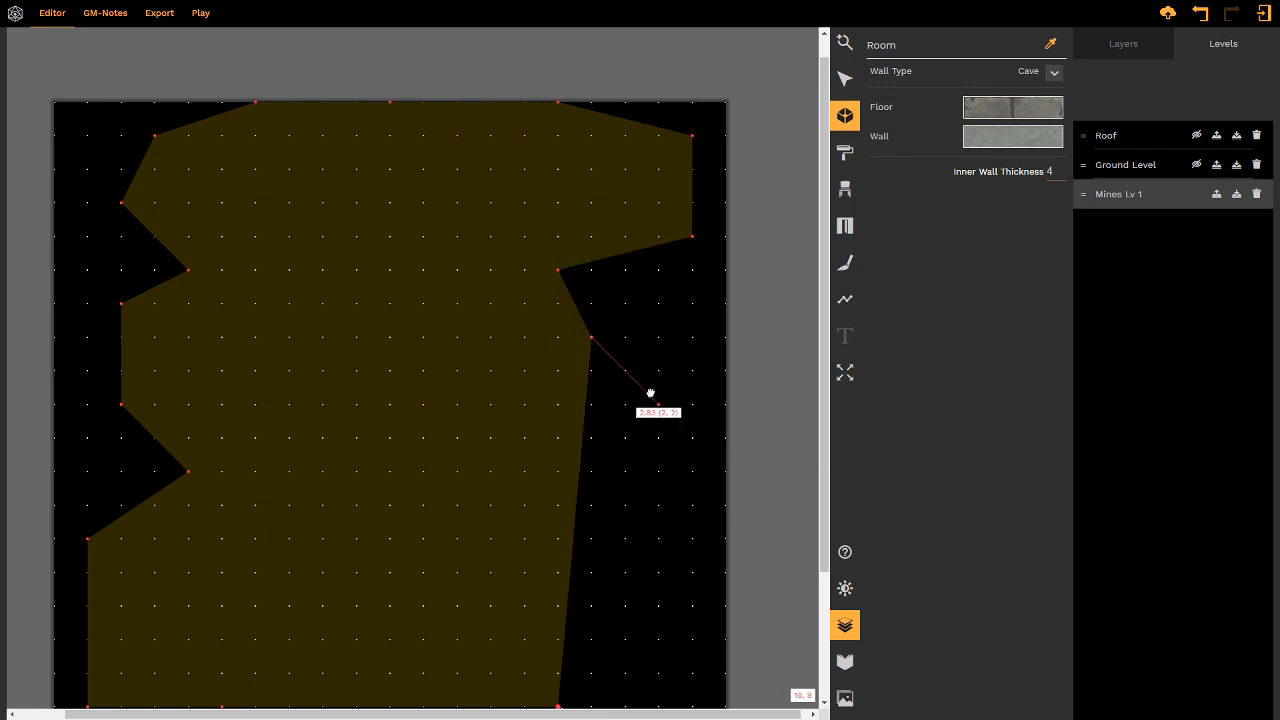
- Finish the cave outline down the map's right side with a second notch and close it at the entrance
click(658, 437)
scroll(658, 437, down, 1)
click(650, 386)
click(550, 420)
click(617, 487)
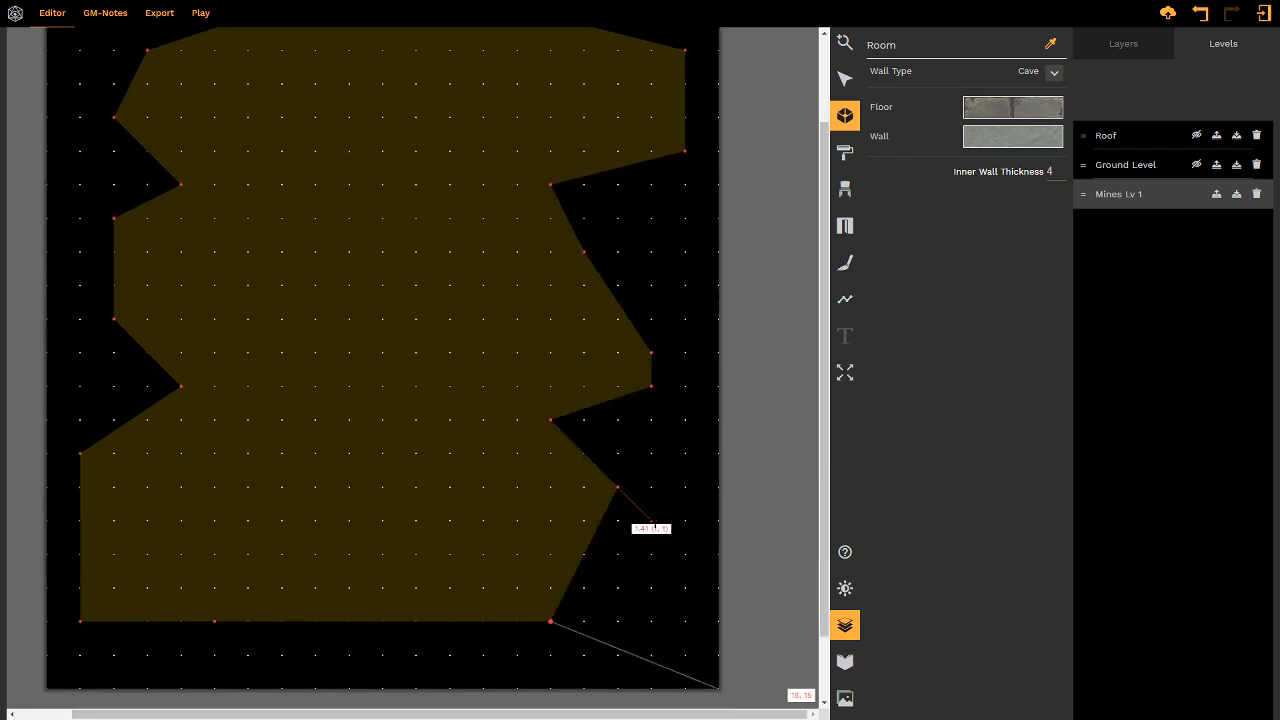
click(684, 520)
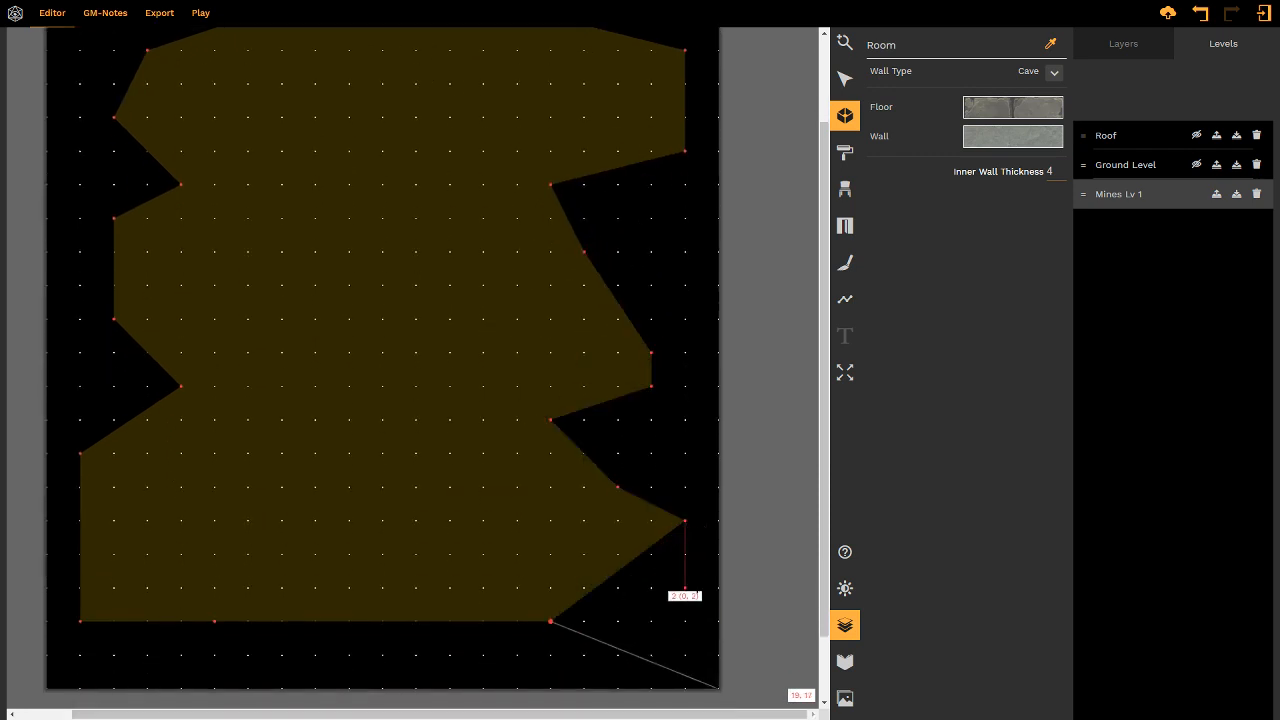
click(684, 587)
click(712, 686)
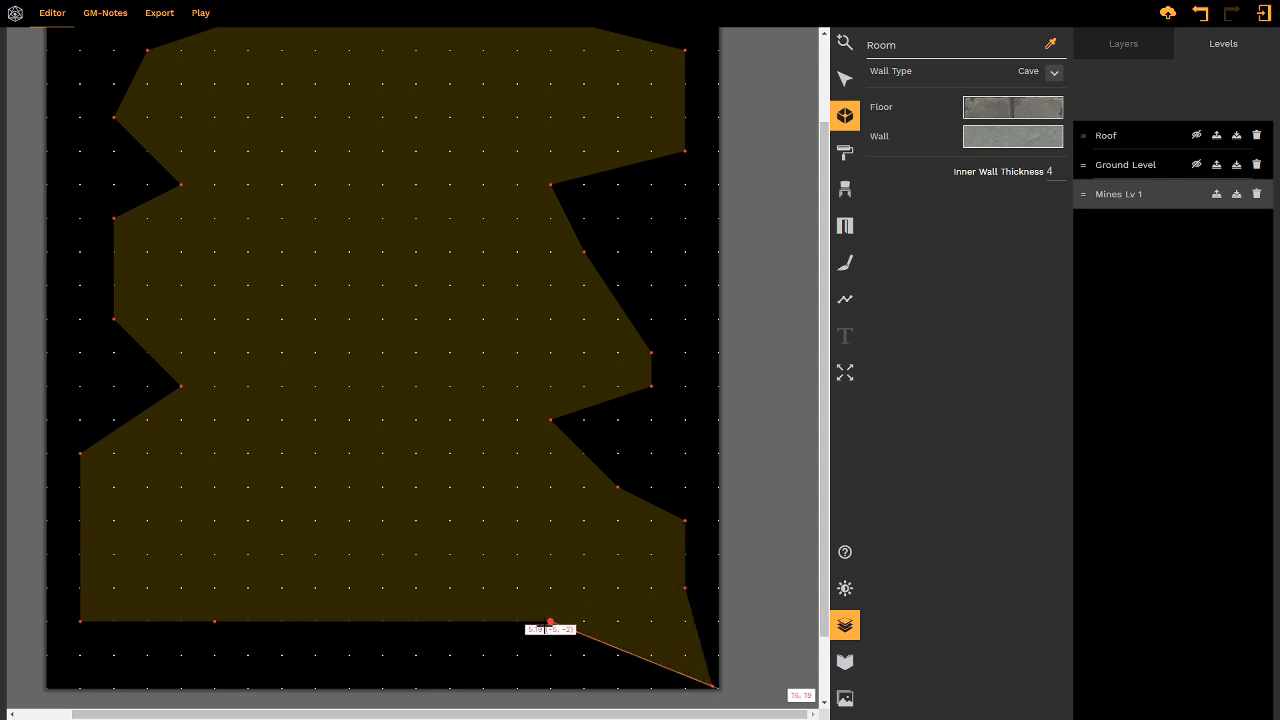
click(550, 622)
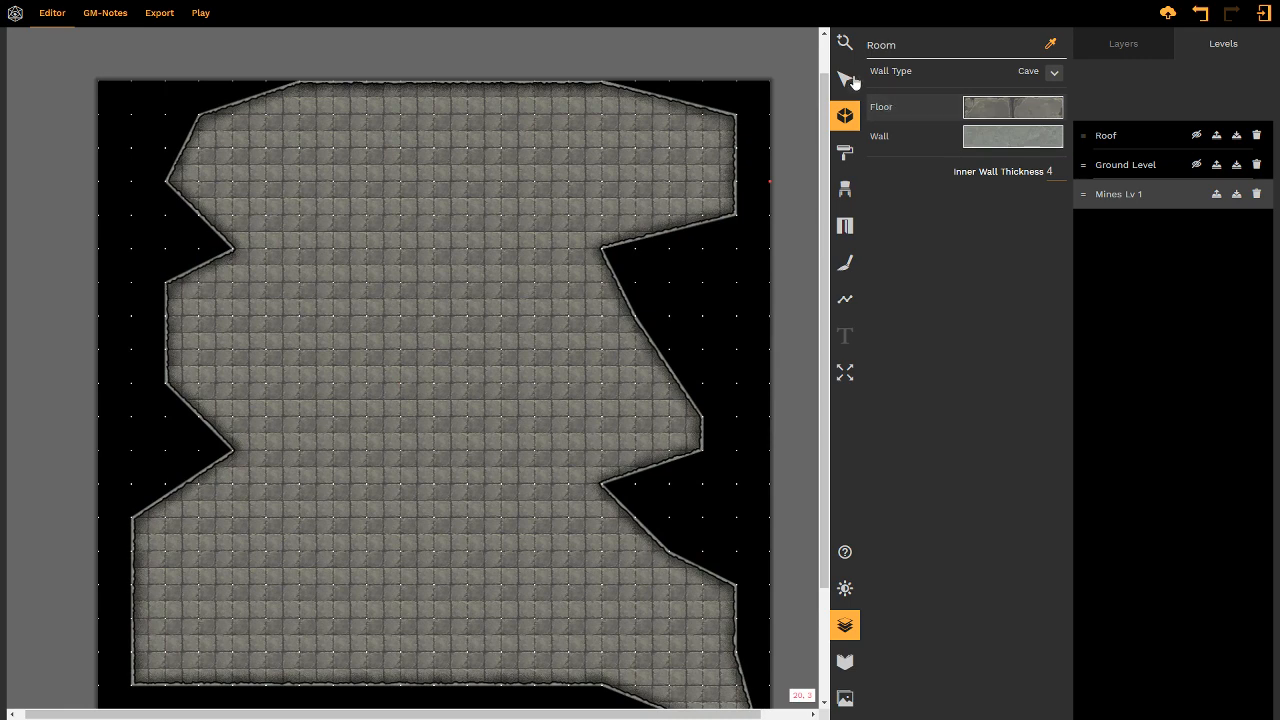
- Set the cave room's floor texture to the gravel Dirt with rocks and stones
click(851, 81)
click(511, 236)
click(1030, 112)
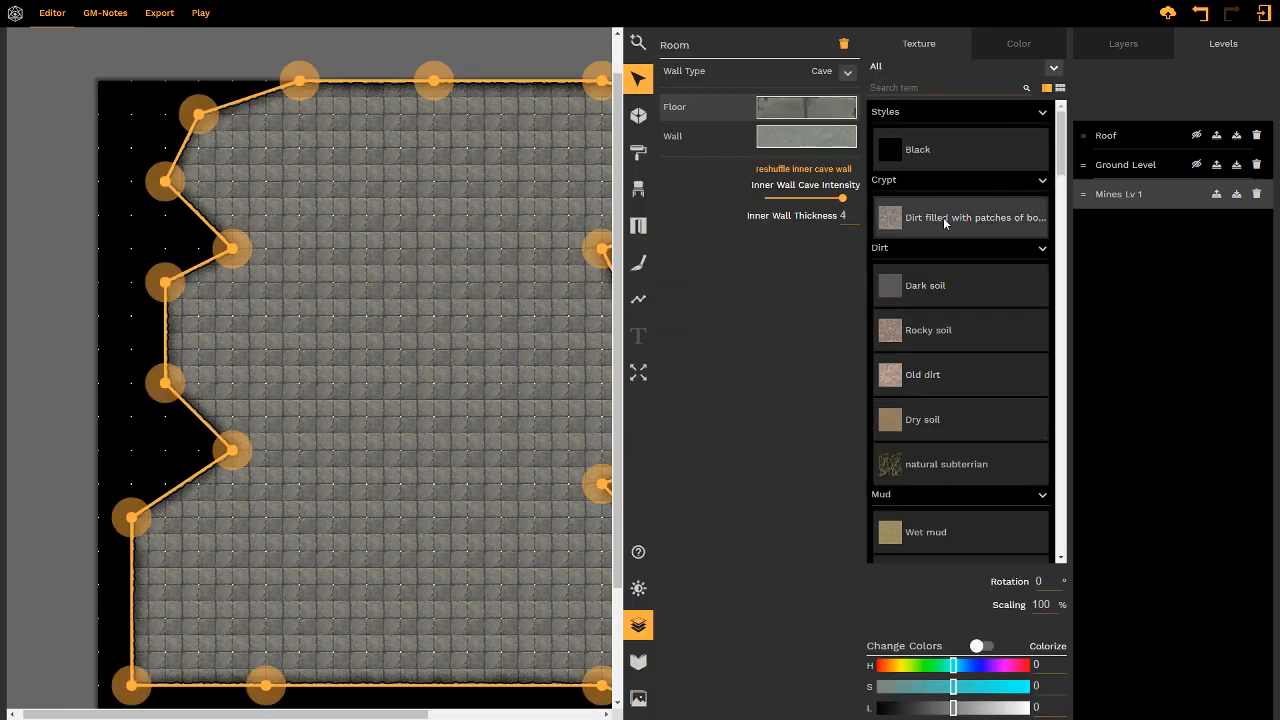
click(1042, 112)
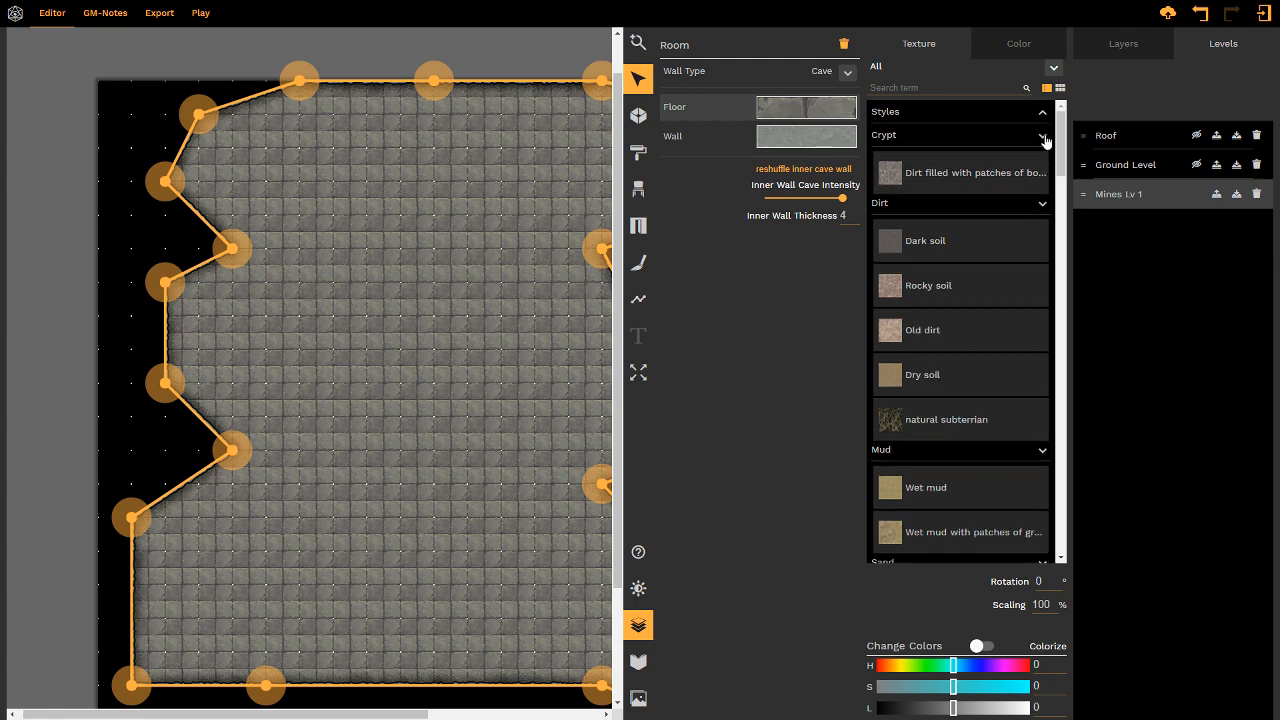
click(1042, 136)
click(1042, 158)
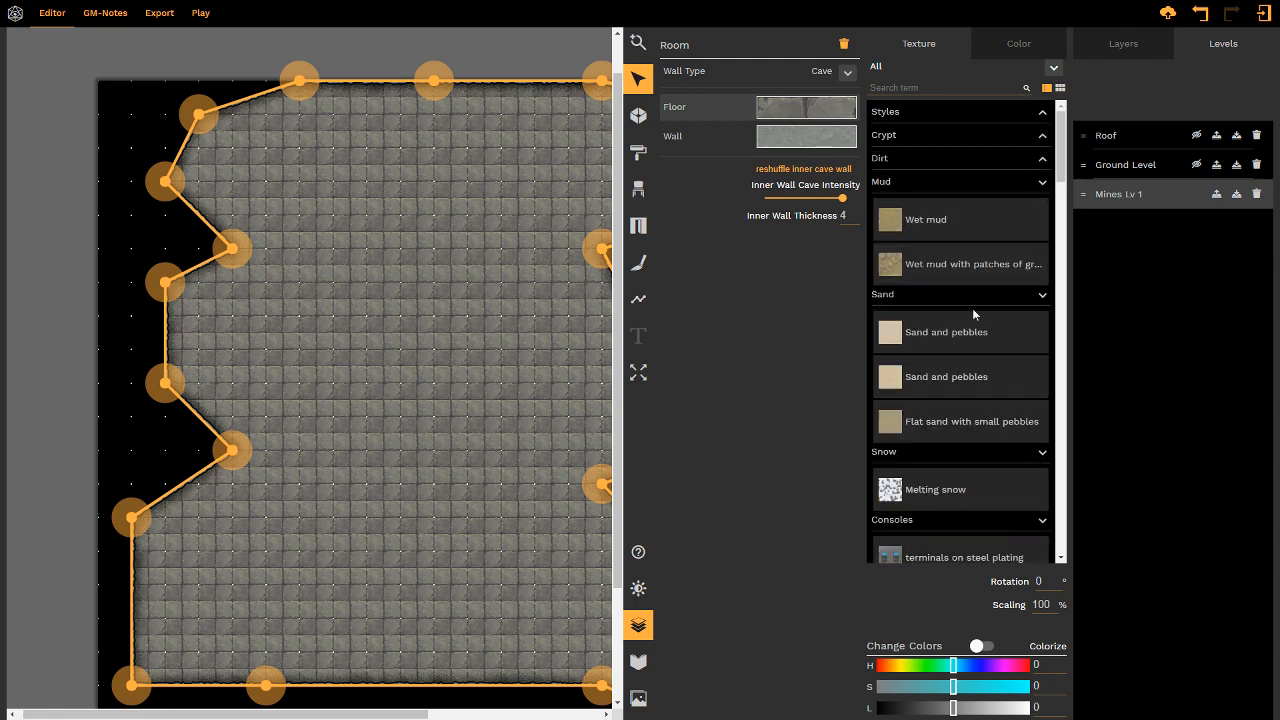
scroll(958, 415, down, 10)
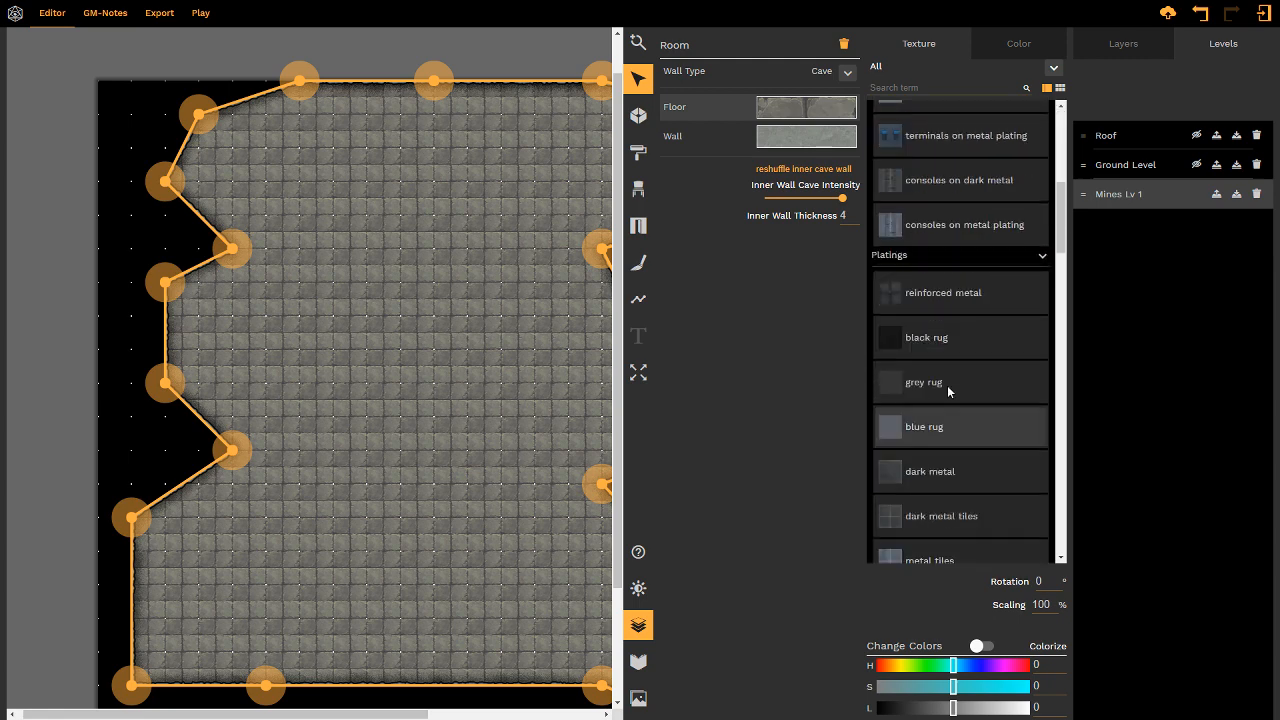
click(1042, 257)
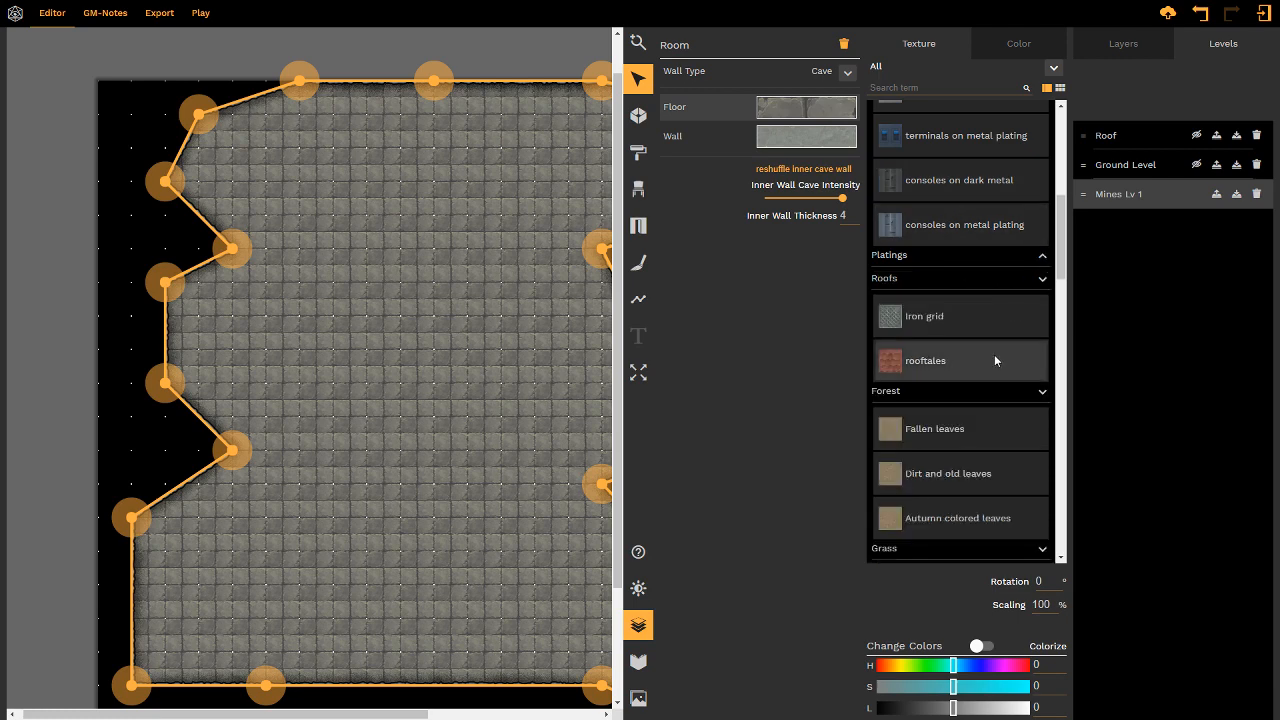
click(1042, 283)
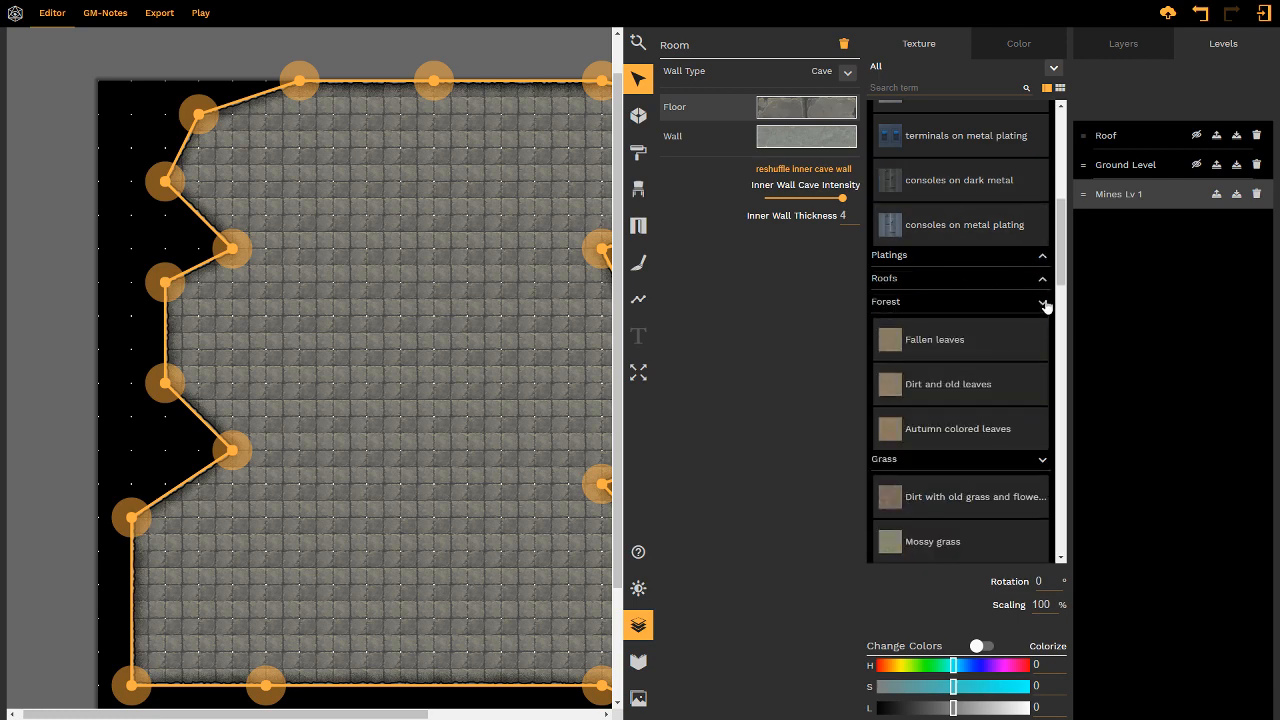
click(1042, 301)
click(1042, 325)
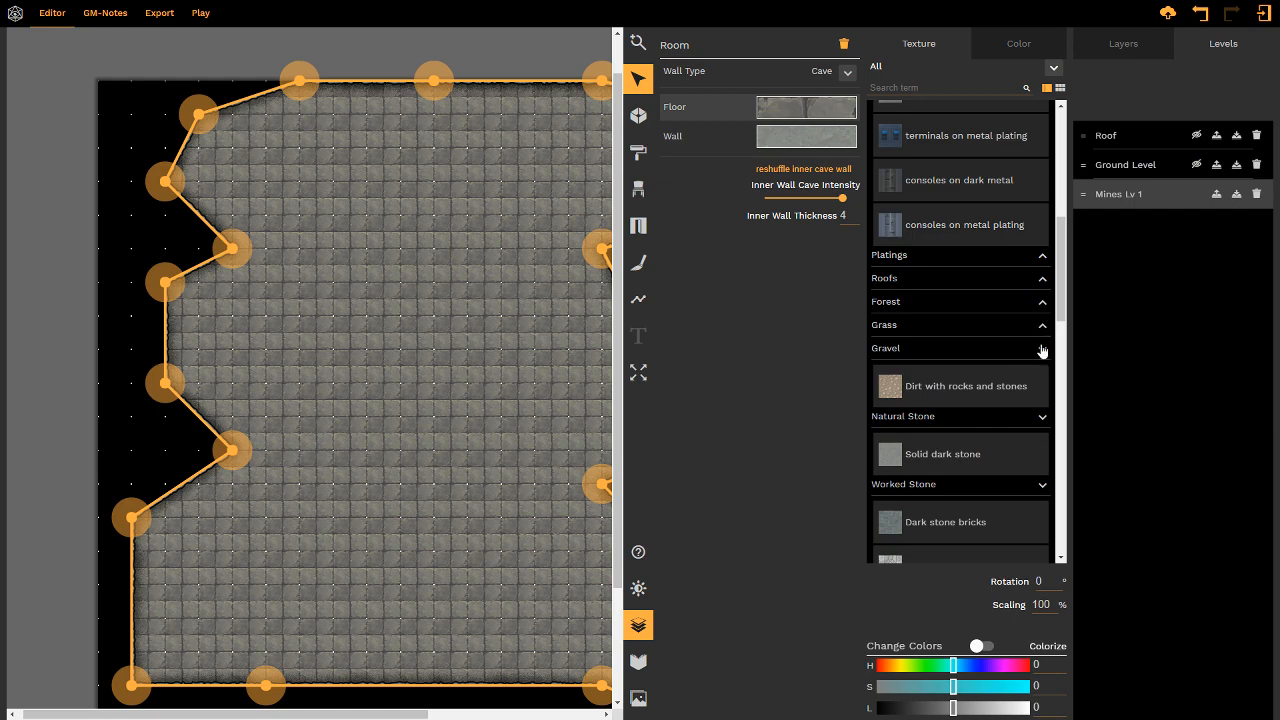
click(995, 391)
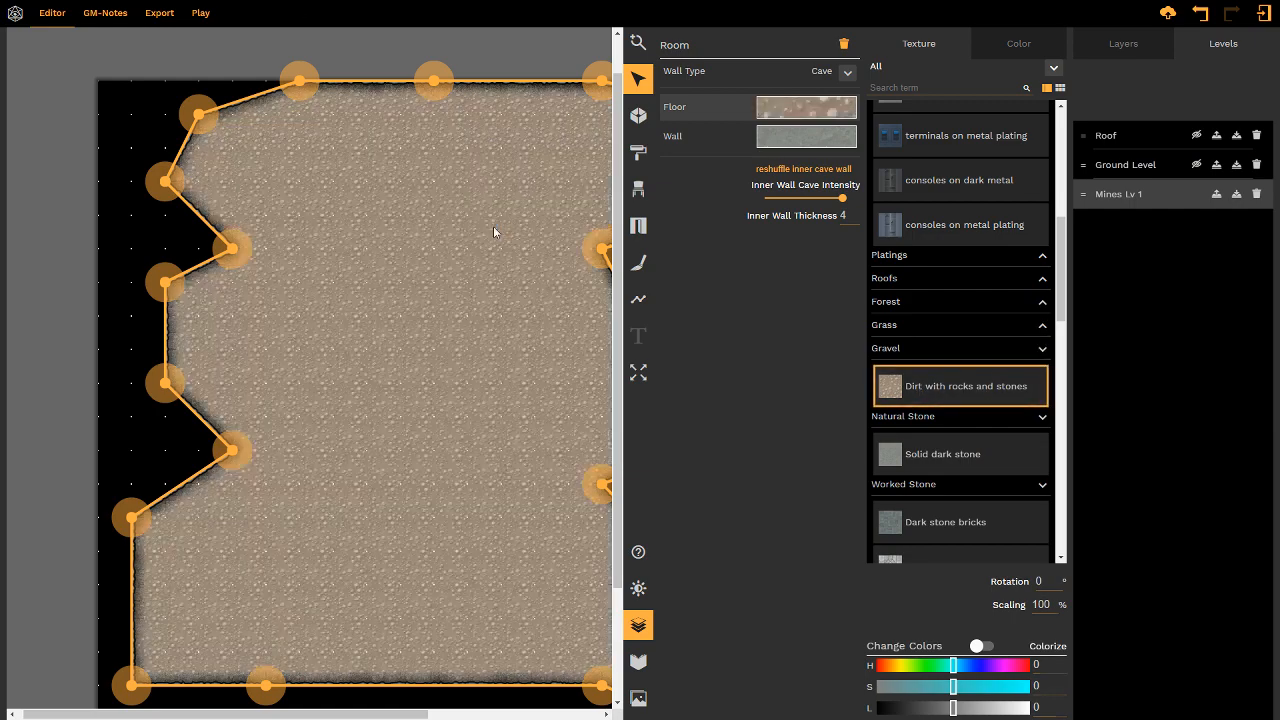
click(493, 228)
right_drag(665, 324, 668, 280)
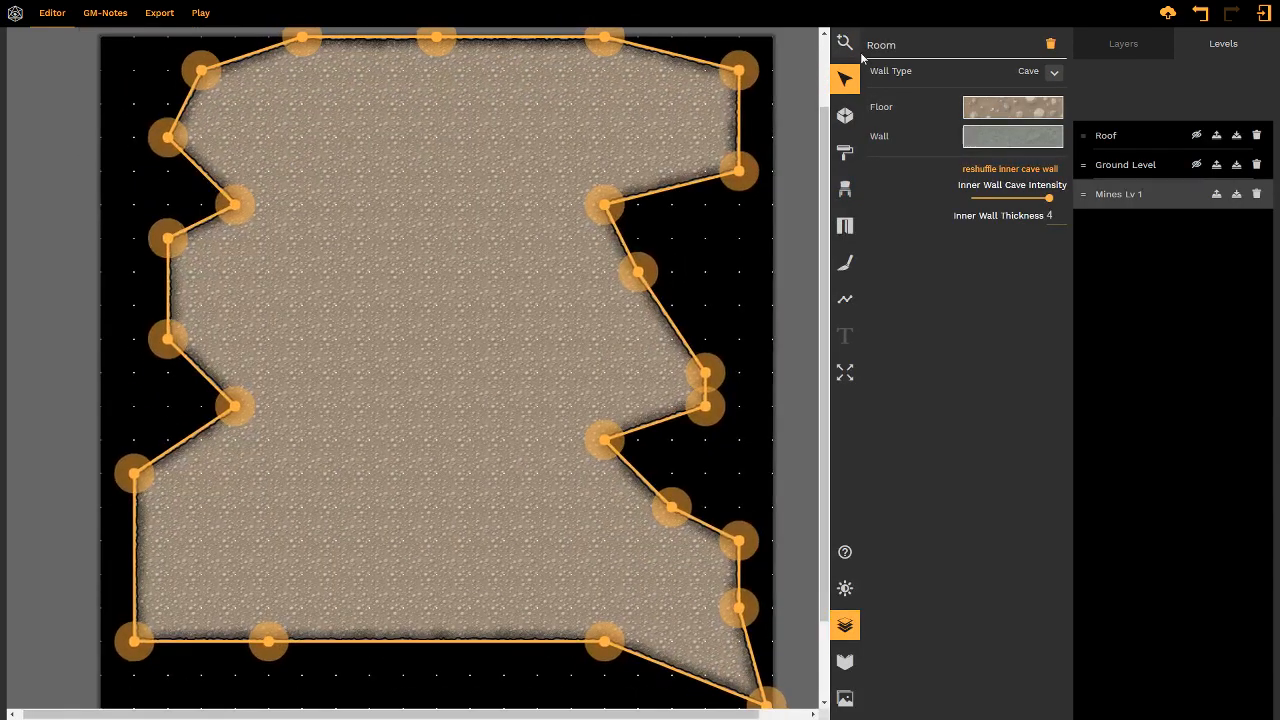
- Move the two inner wall points of the cave's lower wall down onto the map's bottom edge
click(848, 122)
right_drag(428, 296, 510, 304)
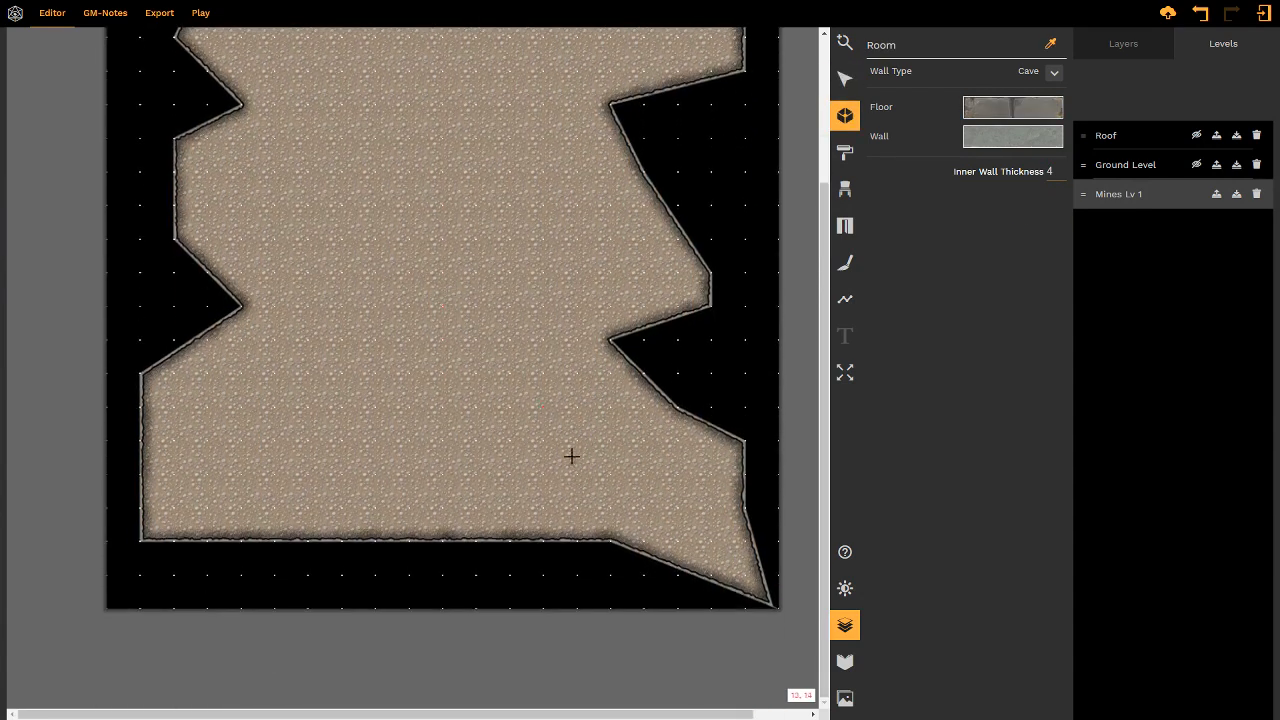
click(845, 82)
drag(608, 540, 576, 608)
click(351, 414)
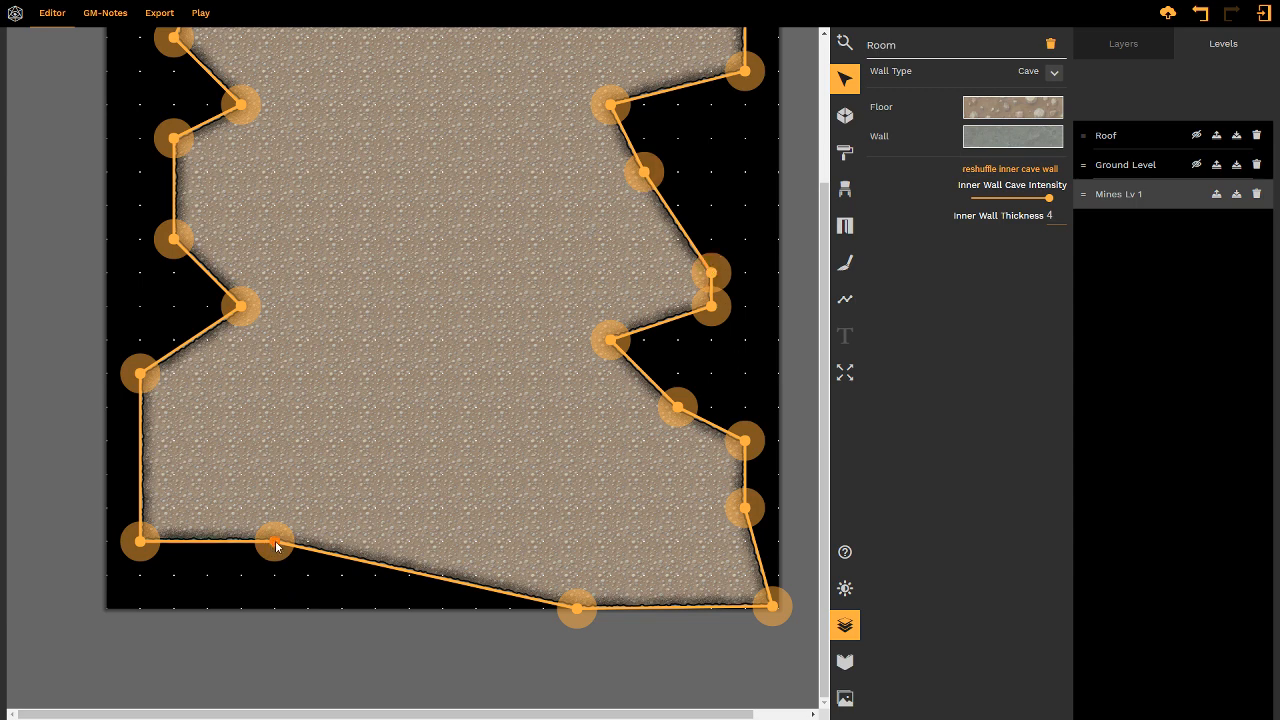
drag(276, 545, 221, 615)
scroll(396, 487, up, 1)
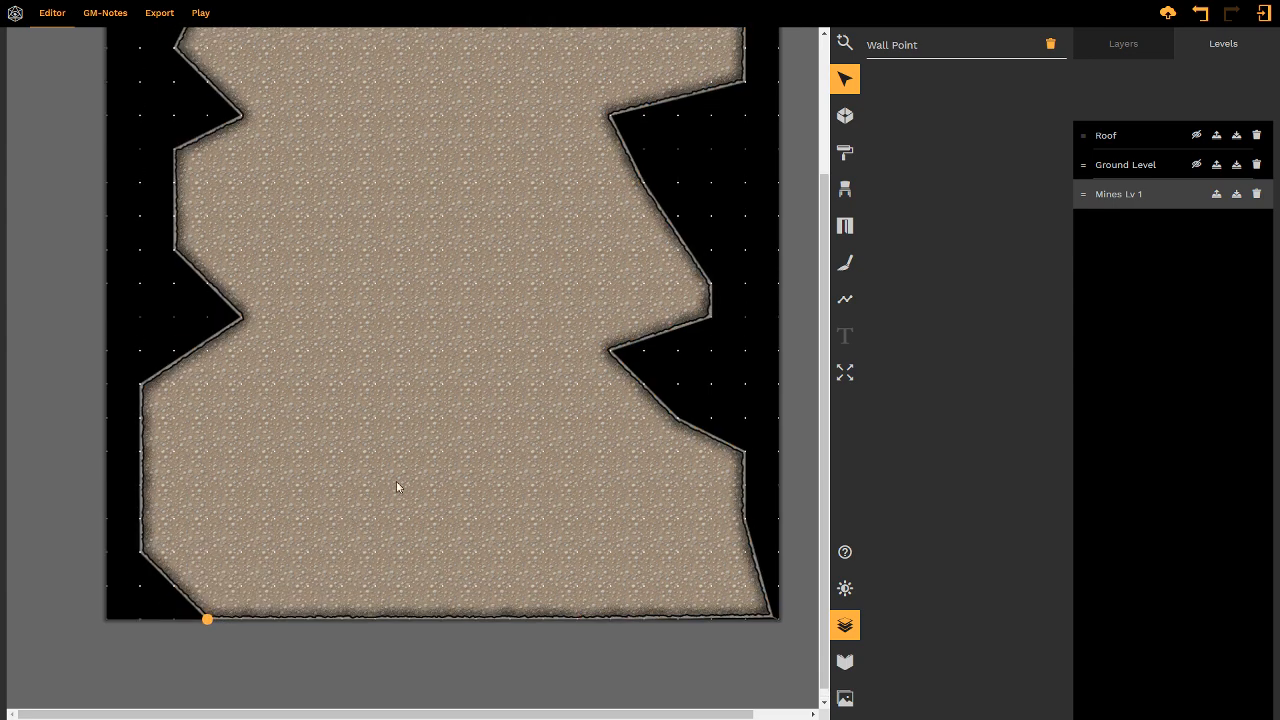
- Set the zoom to 100% and examine the walls along the cave's left side
click(847, 40)
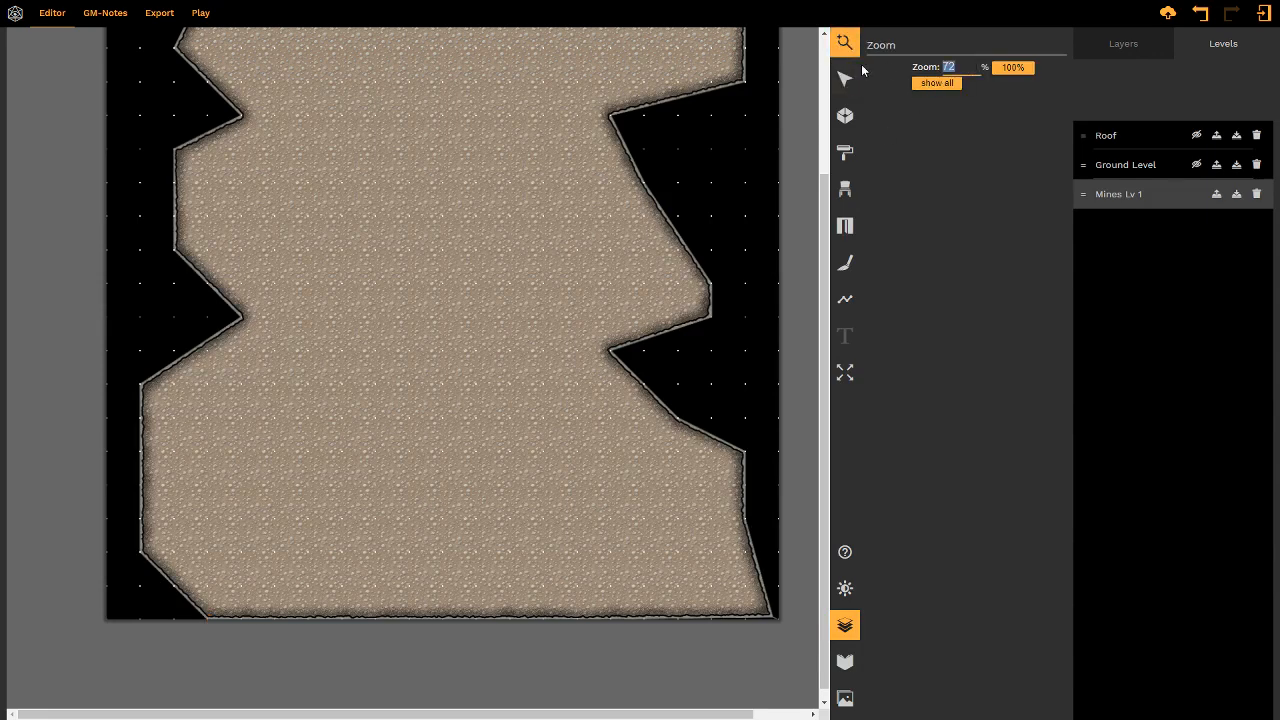
text(100)
key(Return)
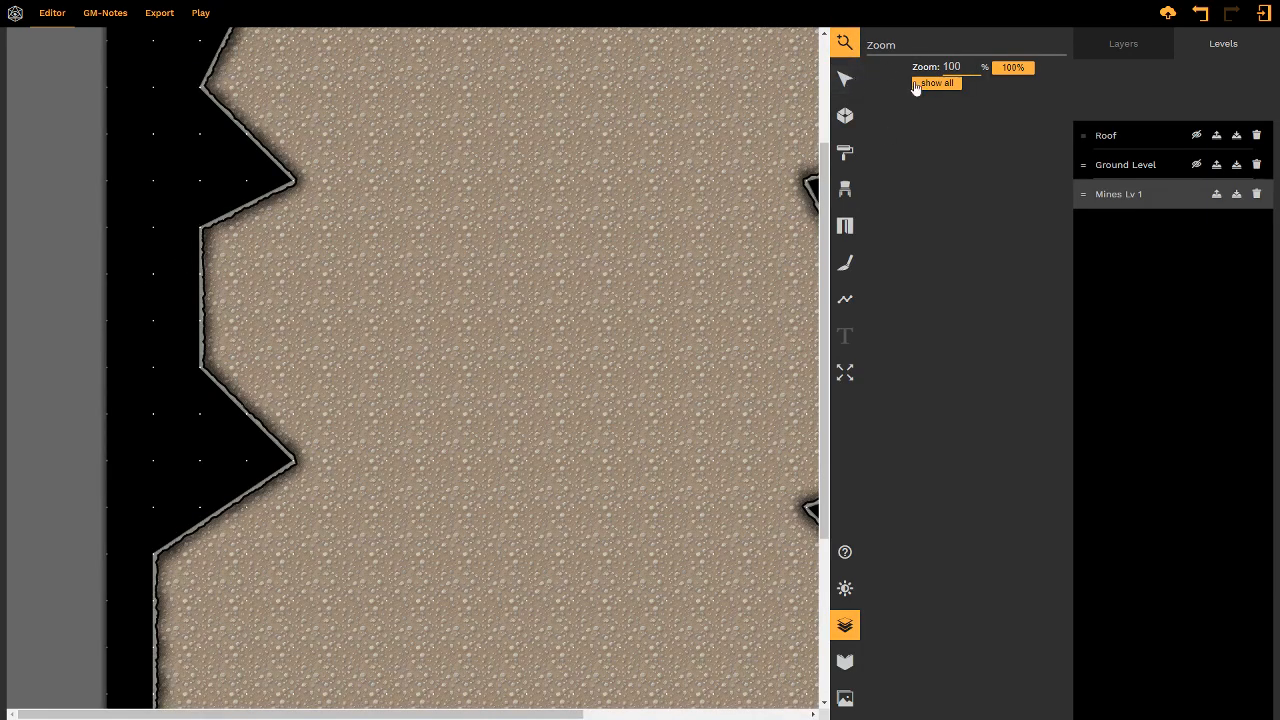
scroll(446, 306, down, 4)
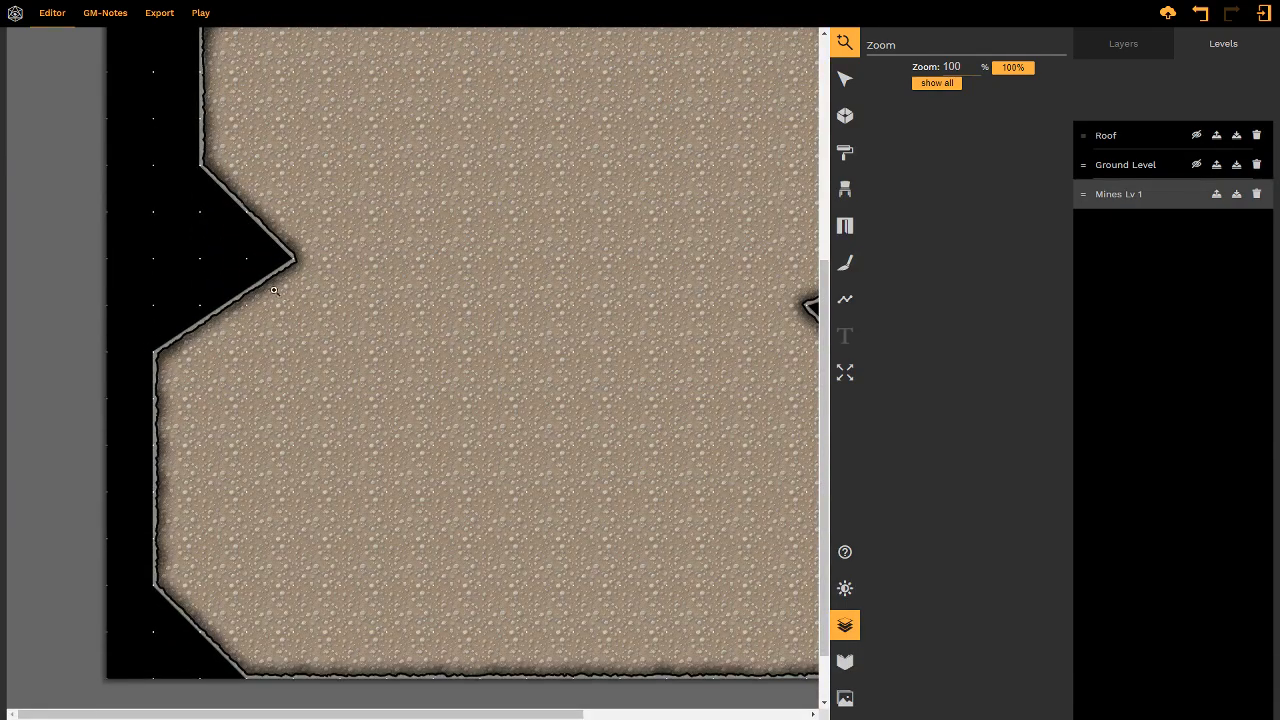
scroll(233, 170, up, 6)
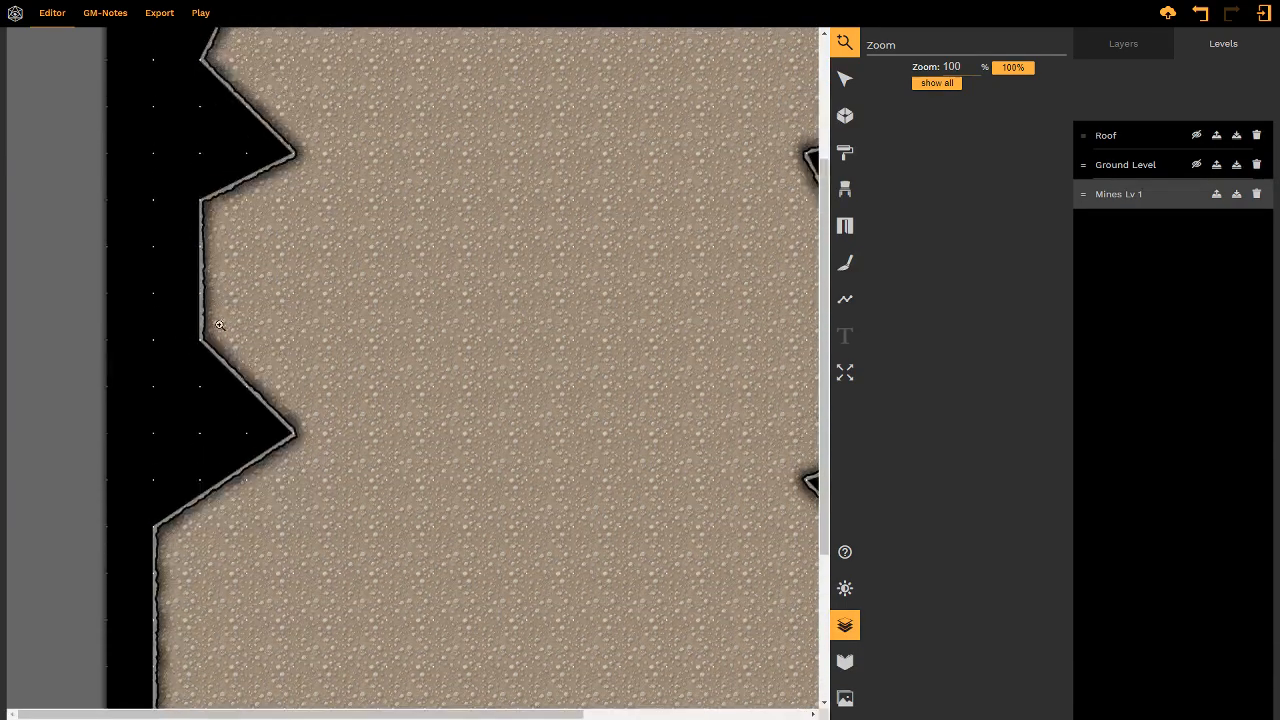
scroll(509, 180, down, 6)
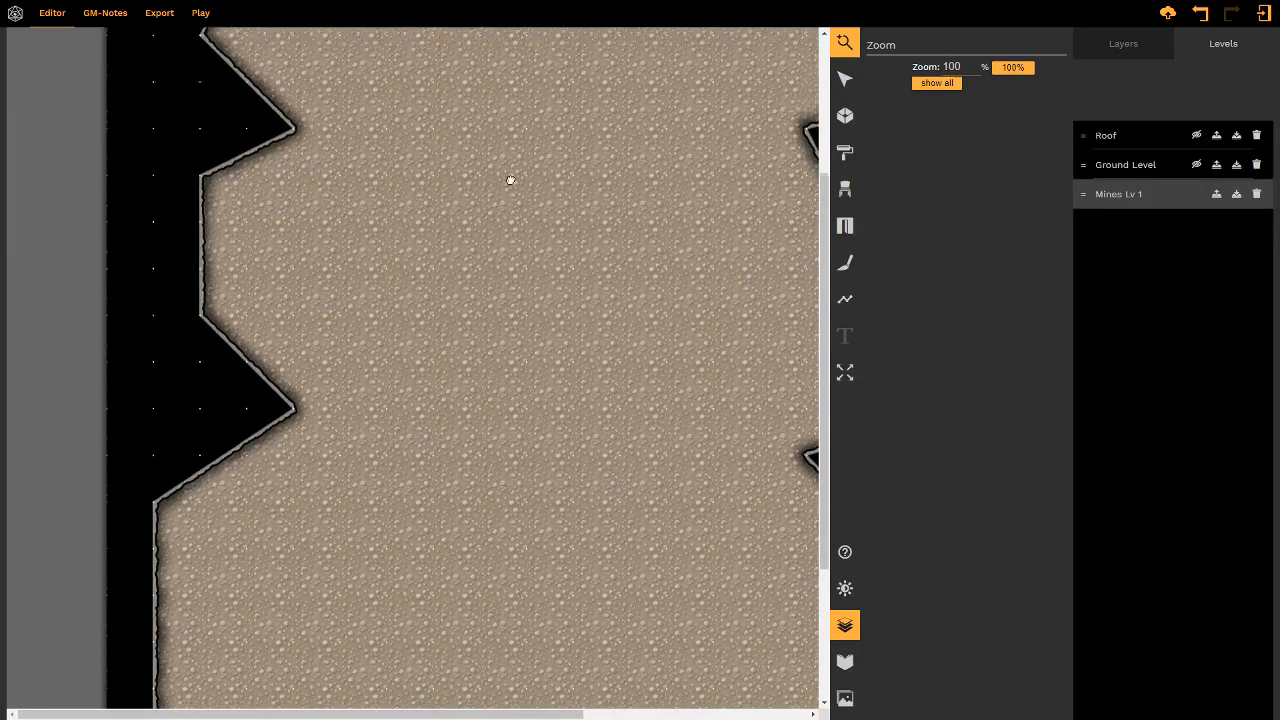
scroll(217, 348, down, 2)
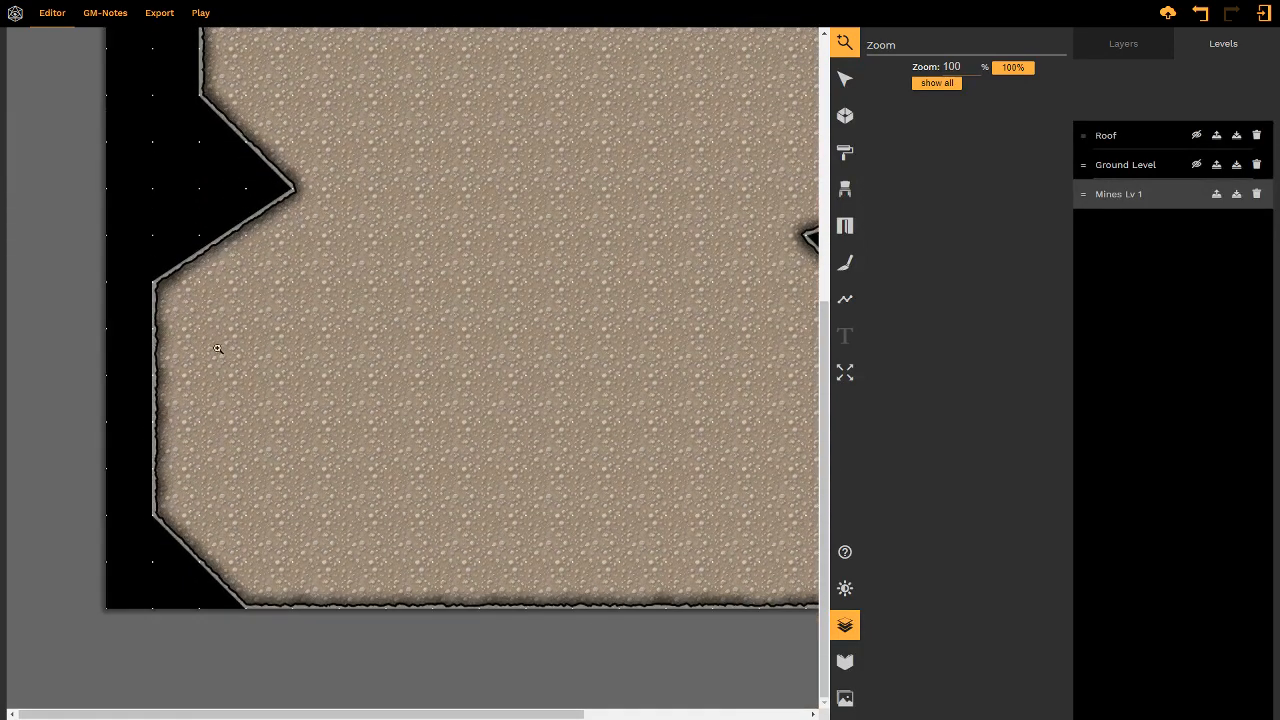
- Examine the cave's interior and its right-hand walls with the Room tool ready for placing an inner wall
click(845, 115)
scroll(540, 231, right, 4)
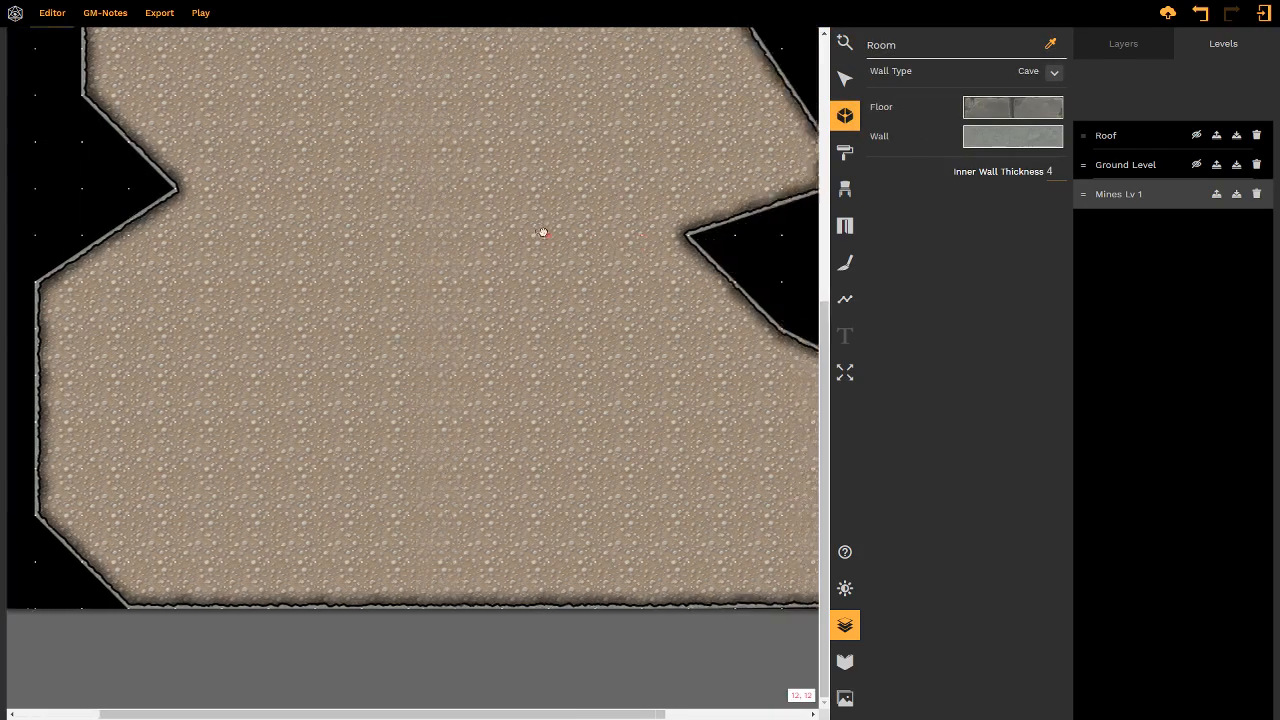
ctrl+scroll(505, 422, up, 3)
scroll(505, 422, down, 3)
scroll(505, 422, left, 1)
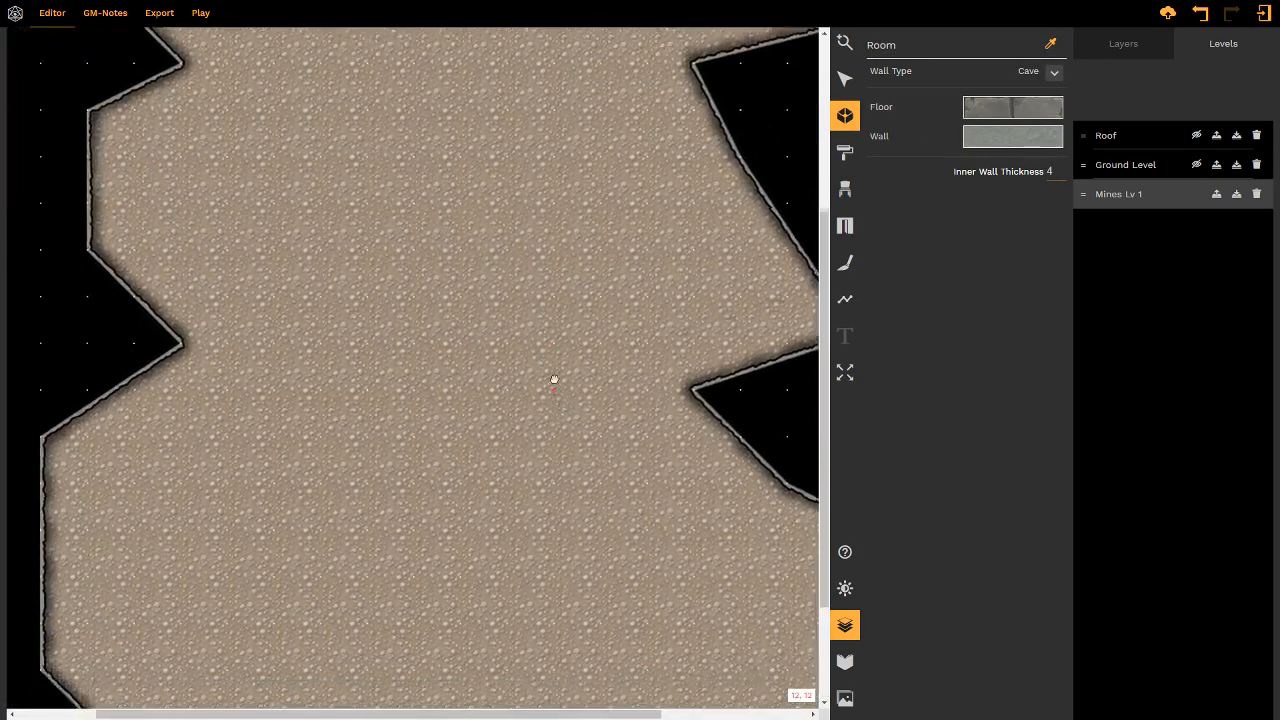
scroll(594, 392, right, 1)
scroll(594, 392, up, 1)
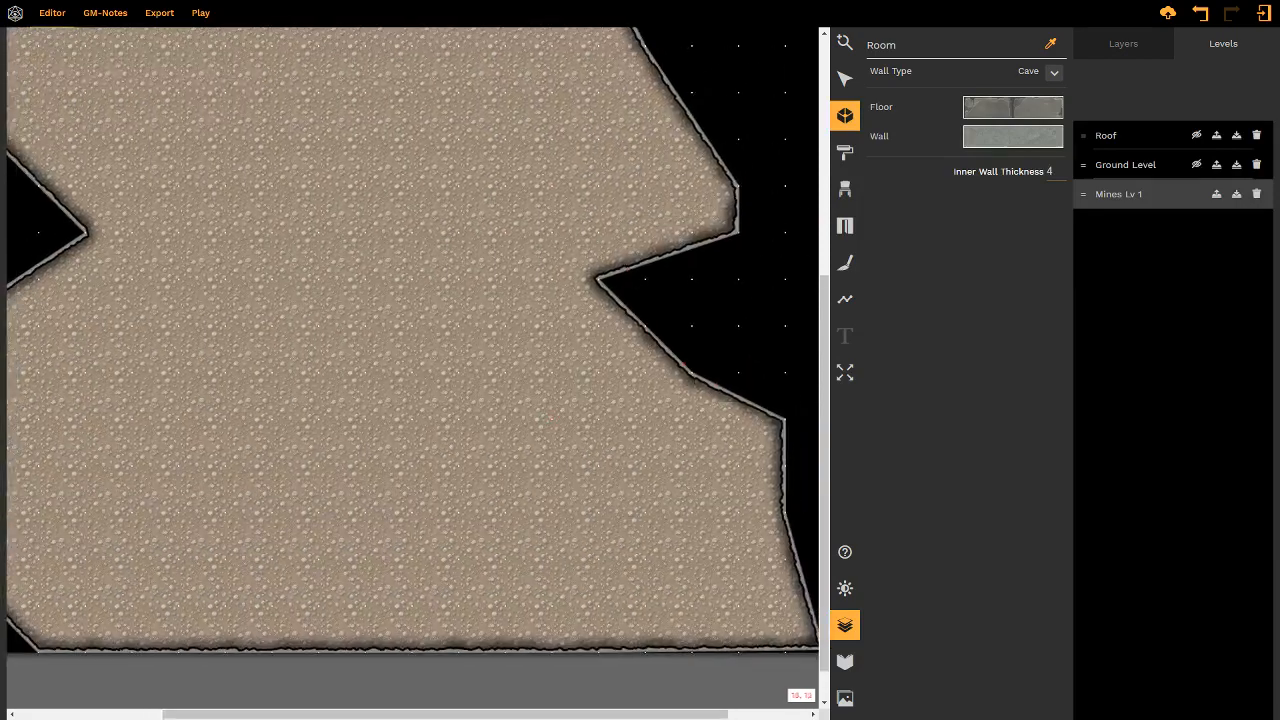
scroll(591, 243, up, 5)
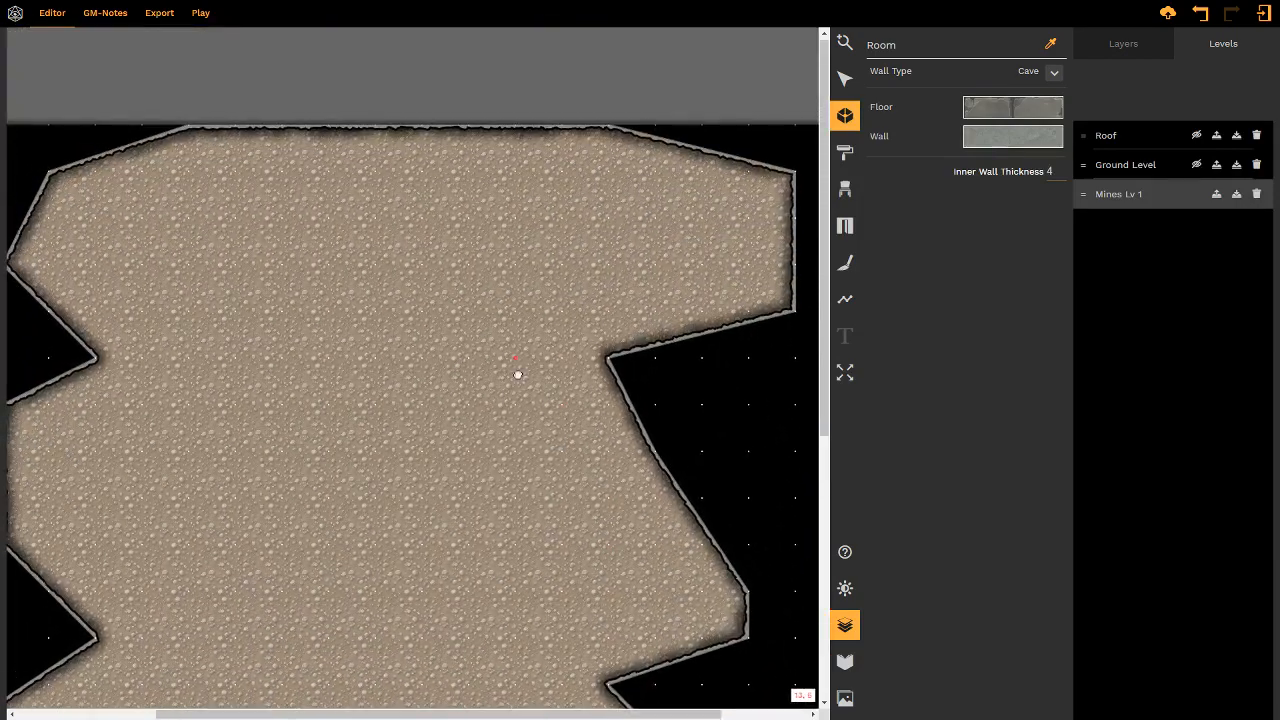
scroll(424, 327, down, 10)
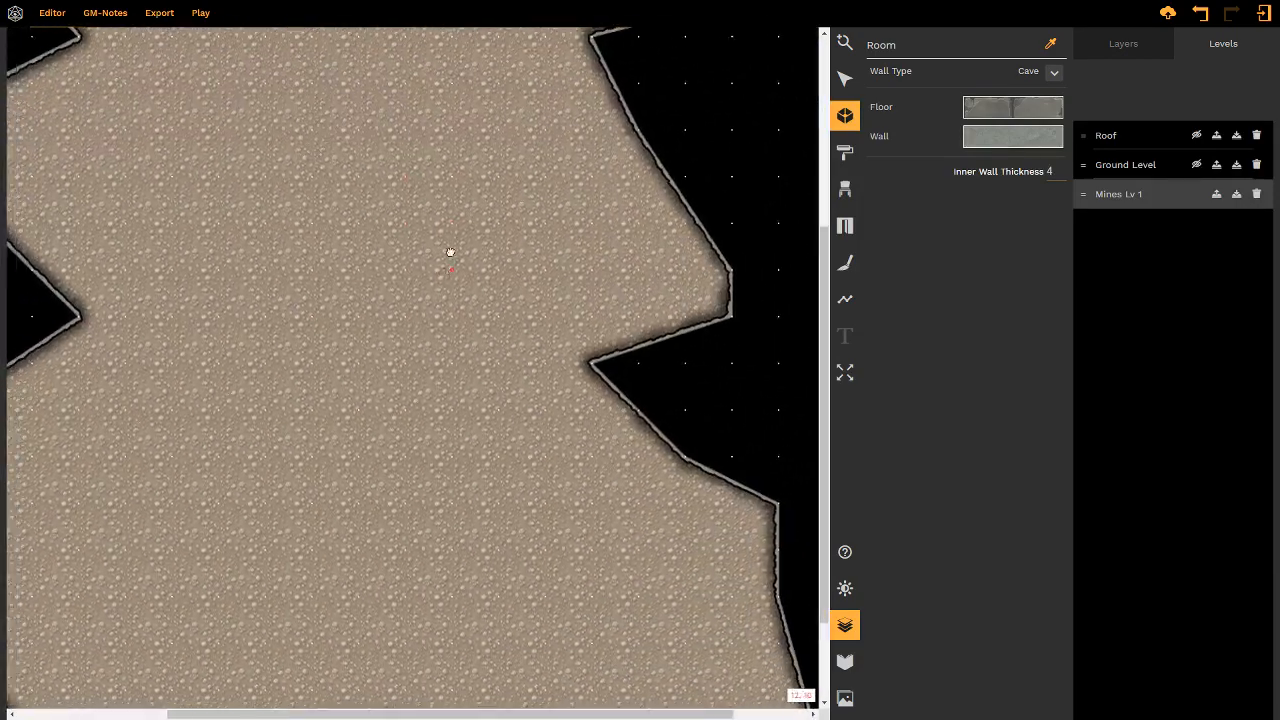
scroll(451, 251, left, 1)
scroll(424, 224, right, 1)
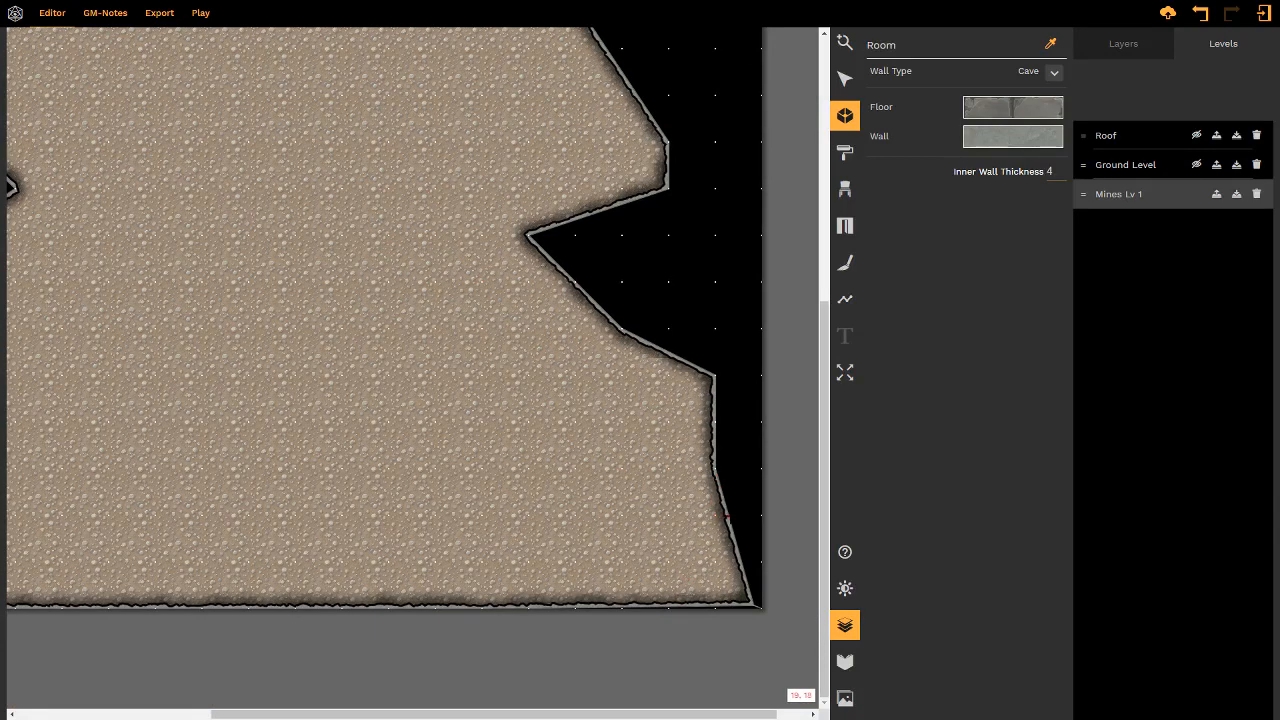
- Draw a straight inner wall about 8 squares long leftward from the cave's lower right wall, tracing it out and back twice
click(728, 516)
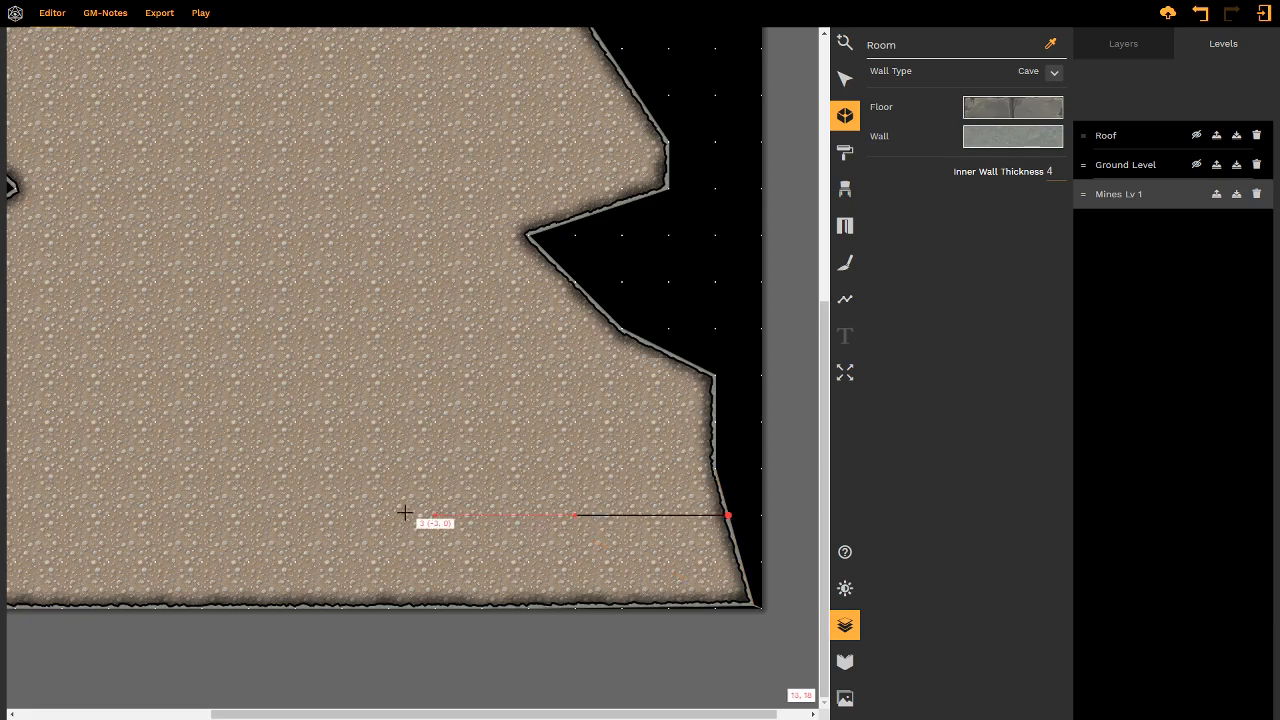
middle_drag(354, 517, 626, 520)
click(557, 515)
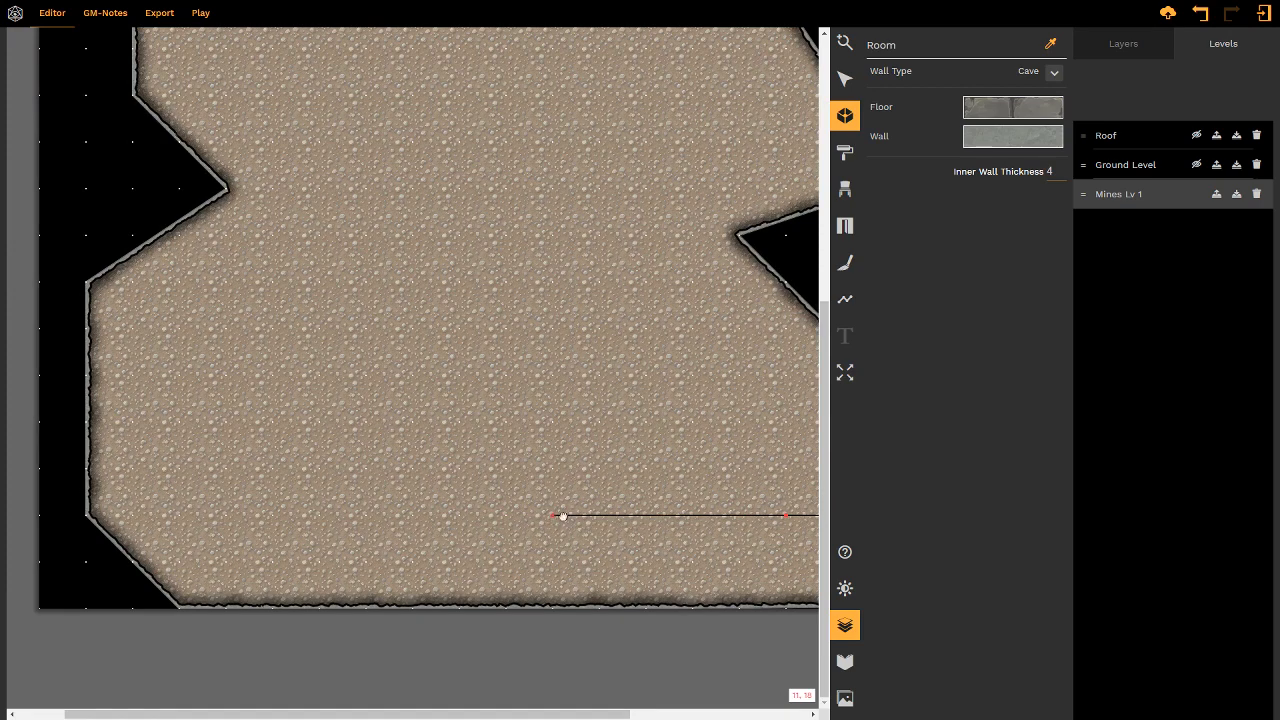
middle_drag(562, 516, 362, 516)
click(735, 516)
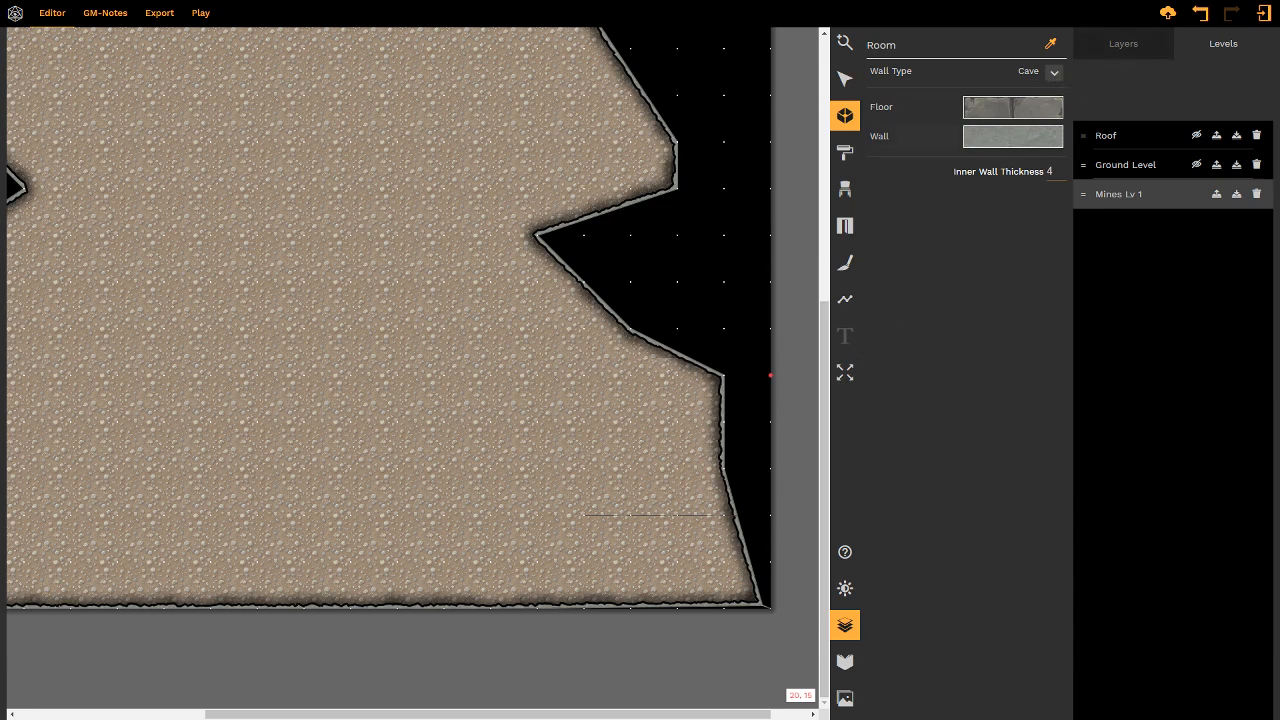
middle_drag(649, 483, 699, 483)
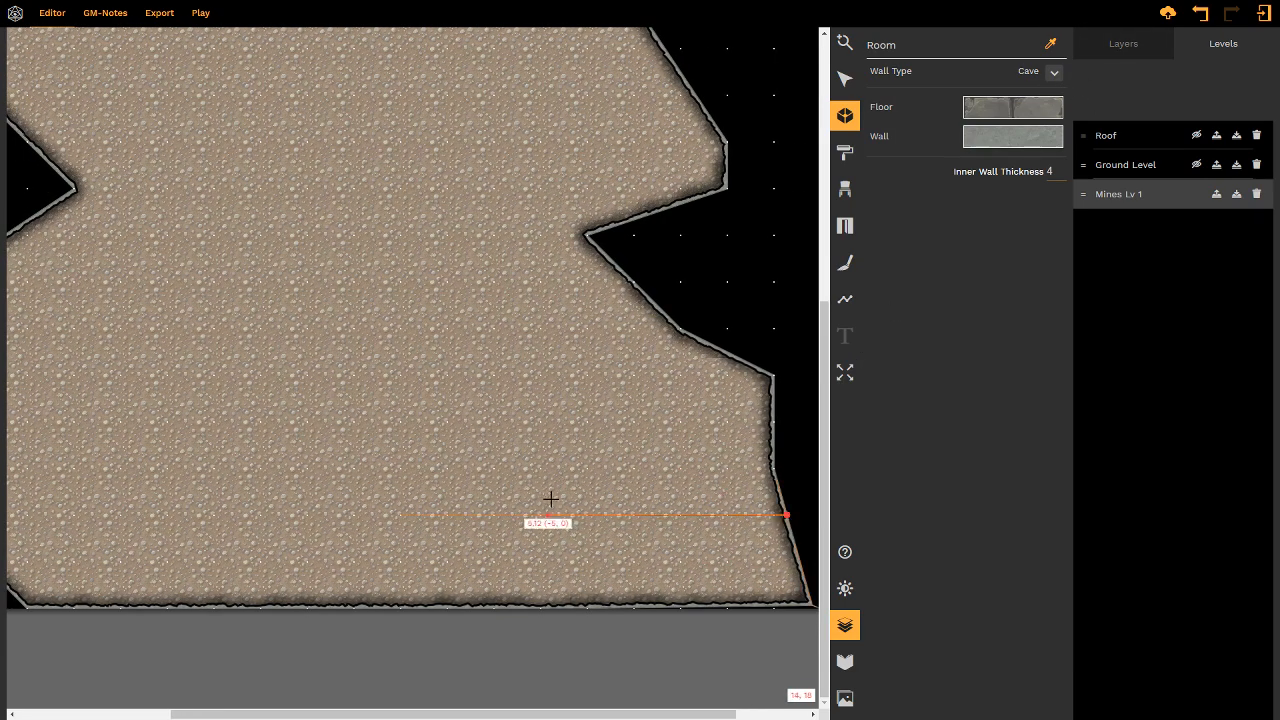
click(396, 511)
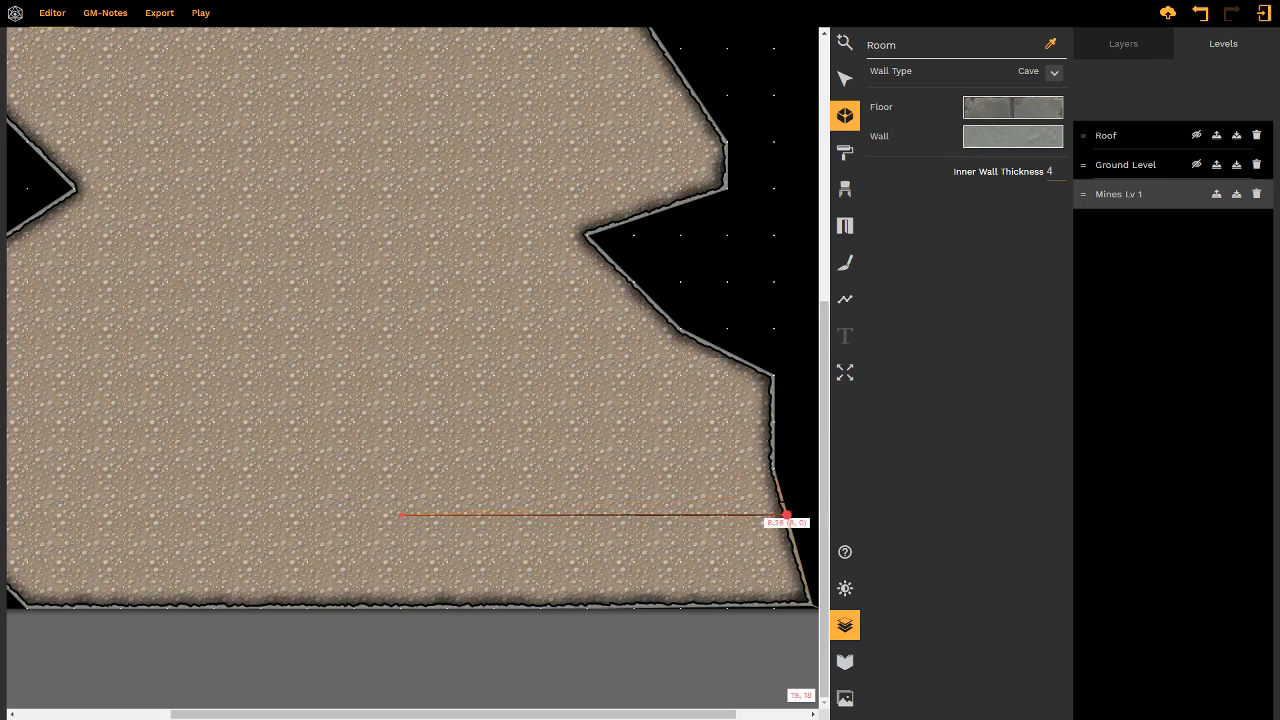
middle_drag(575, 490, 647, 438)
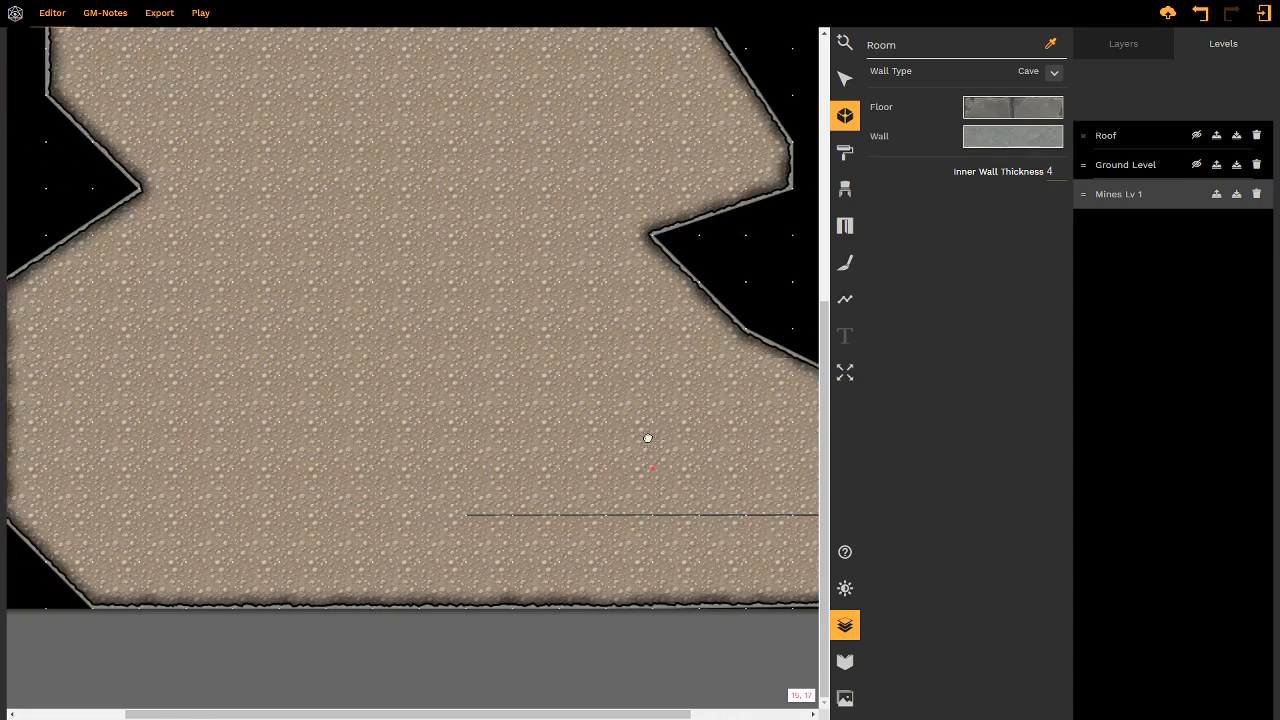
- From the straight wall's left end, draw an inner wall leftward to point 3, 17, up three squares, and diagonally to about 6, 12
scroll(517, 414, left, 2)
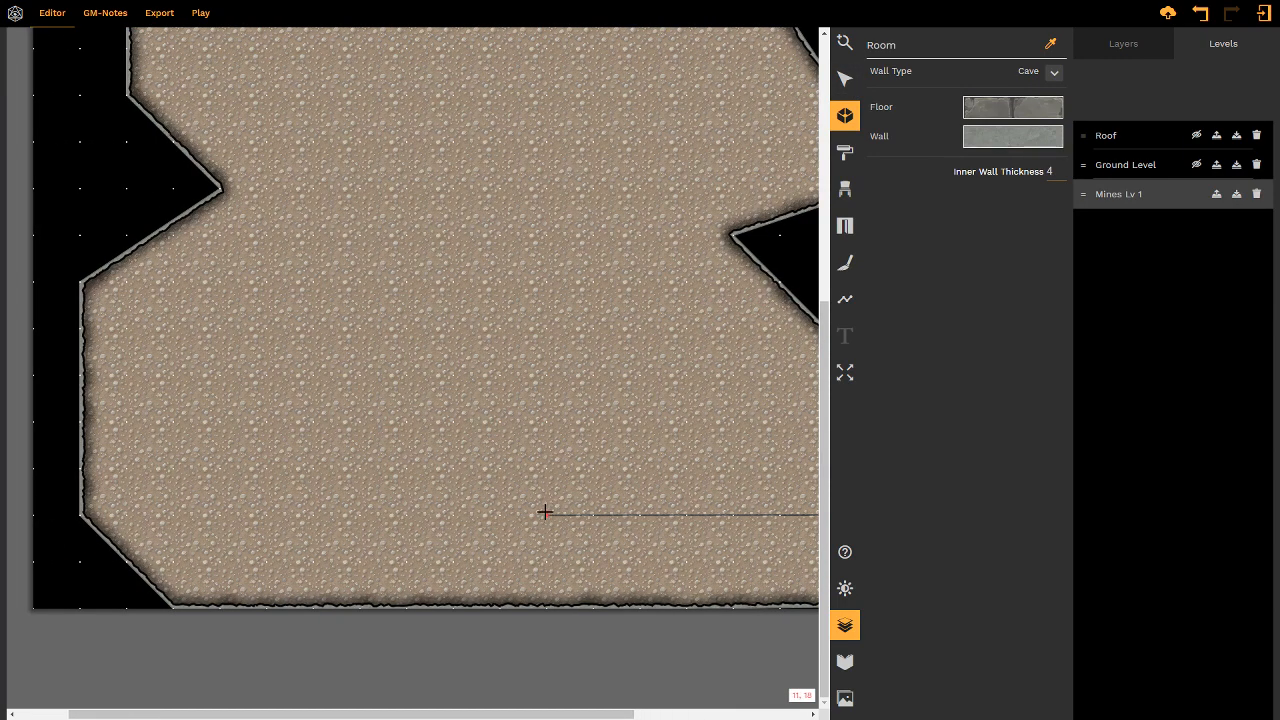
scroll(534, 460, right, 1)
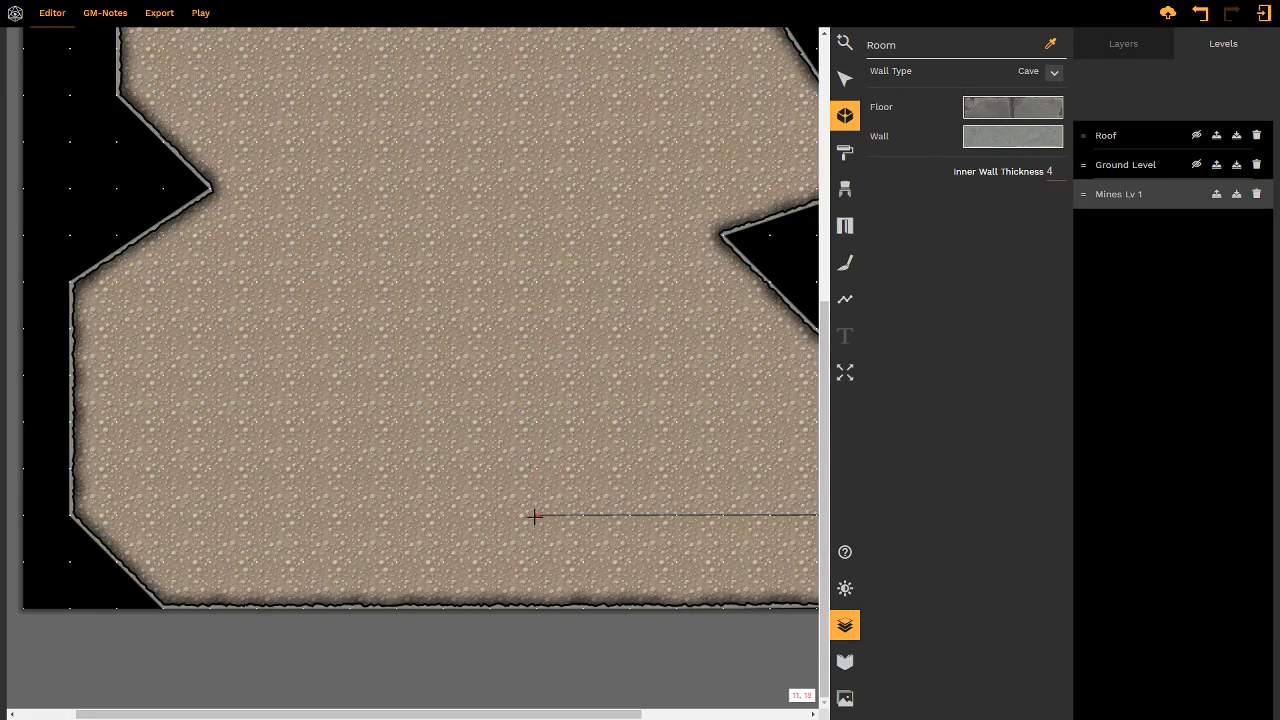
click(534, 513)
click(397, 468)
click(256, 468)
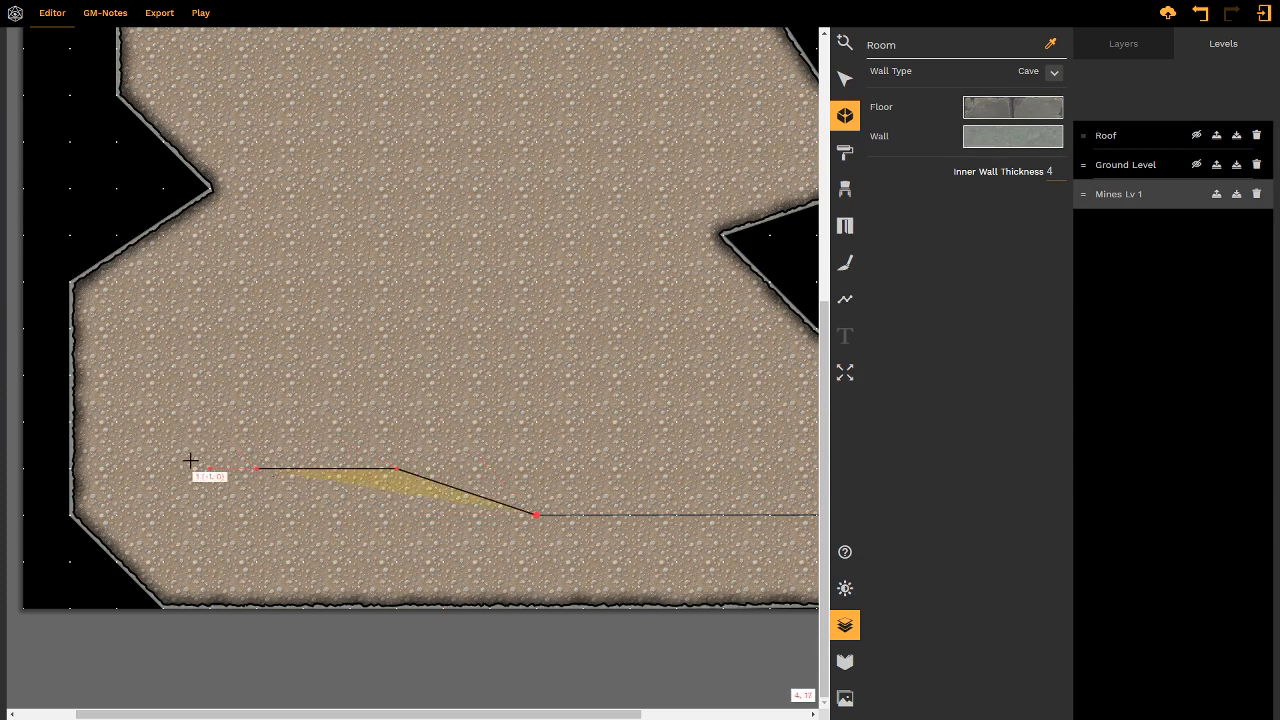
click(160, 468)
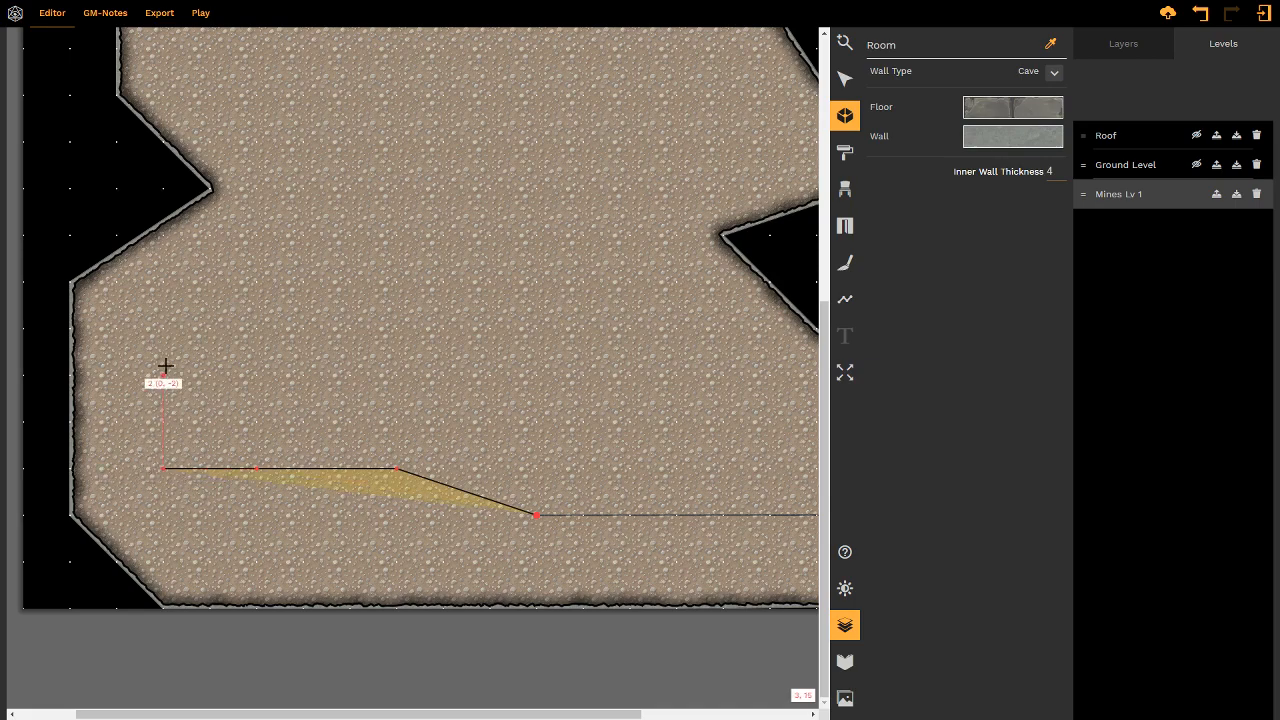
click(160, 320)
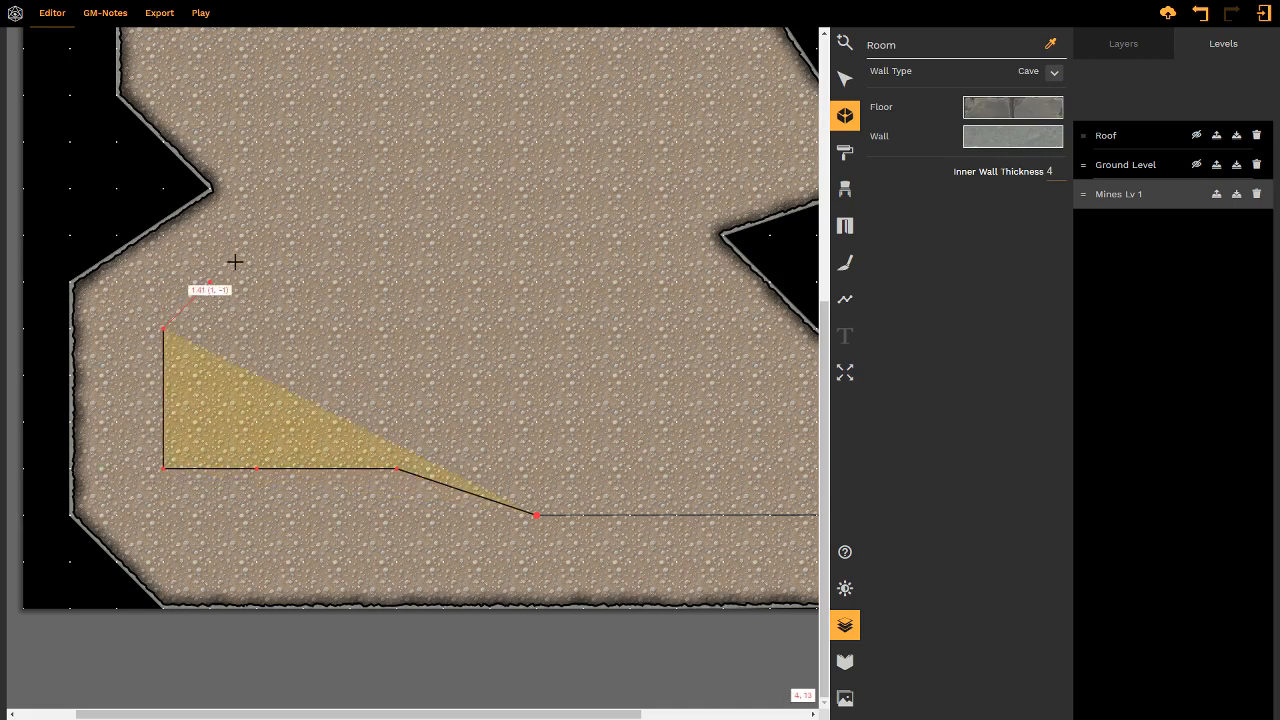
click(286, 247)
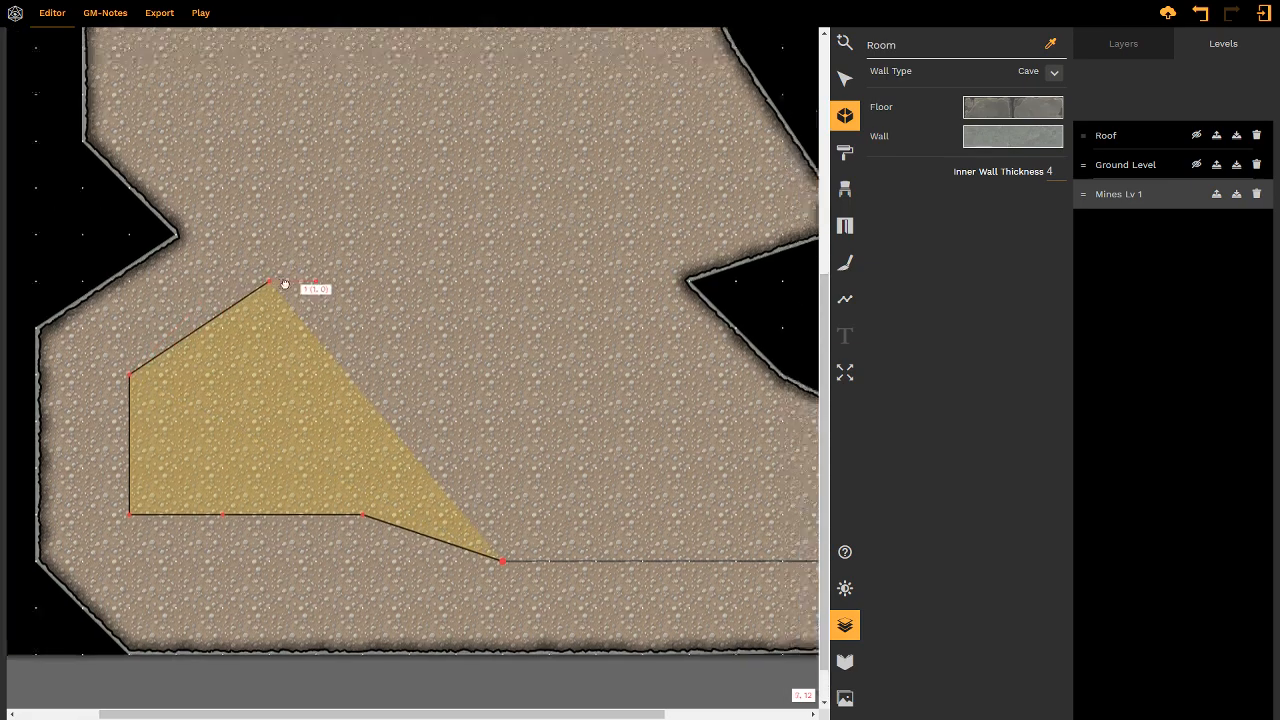
- Continue the inner wall over a peak at about 8, 11, along a flat stretch to 13, 13, and diagonally down to 16, 16
click(343, 288)
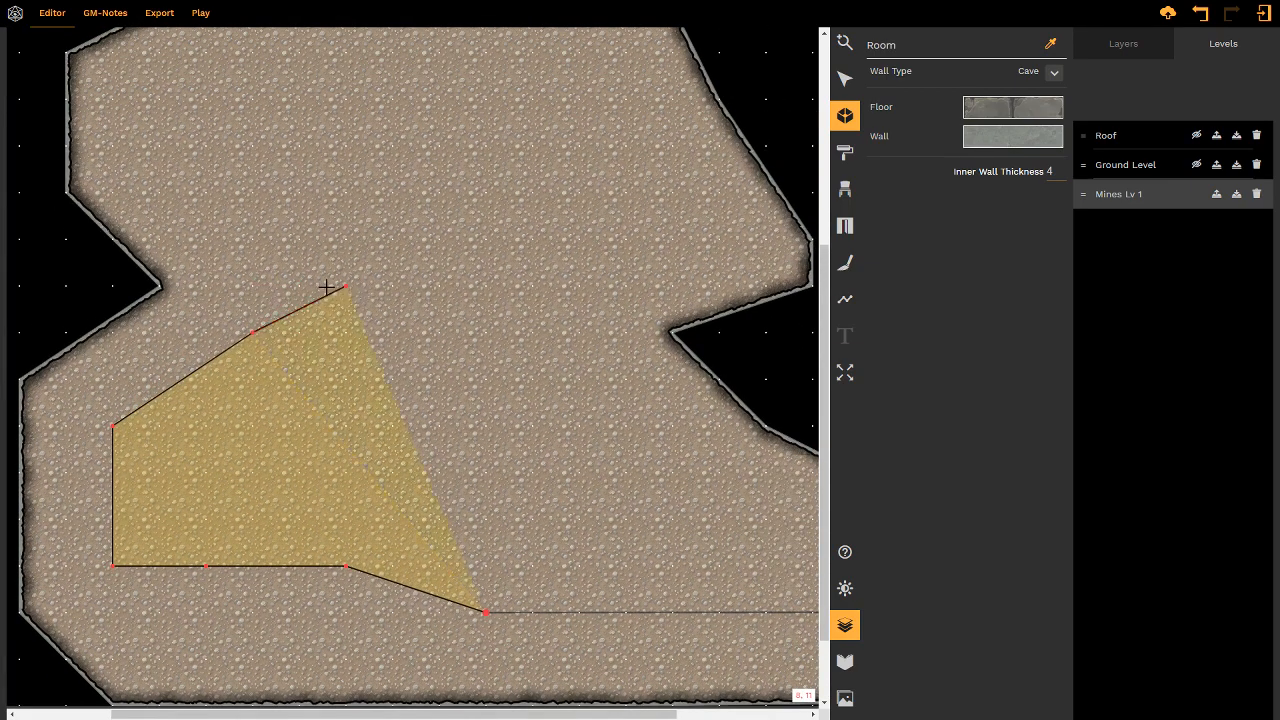
click(382, 328)
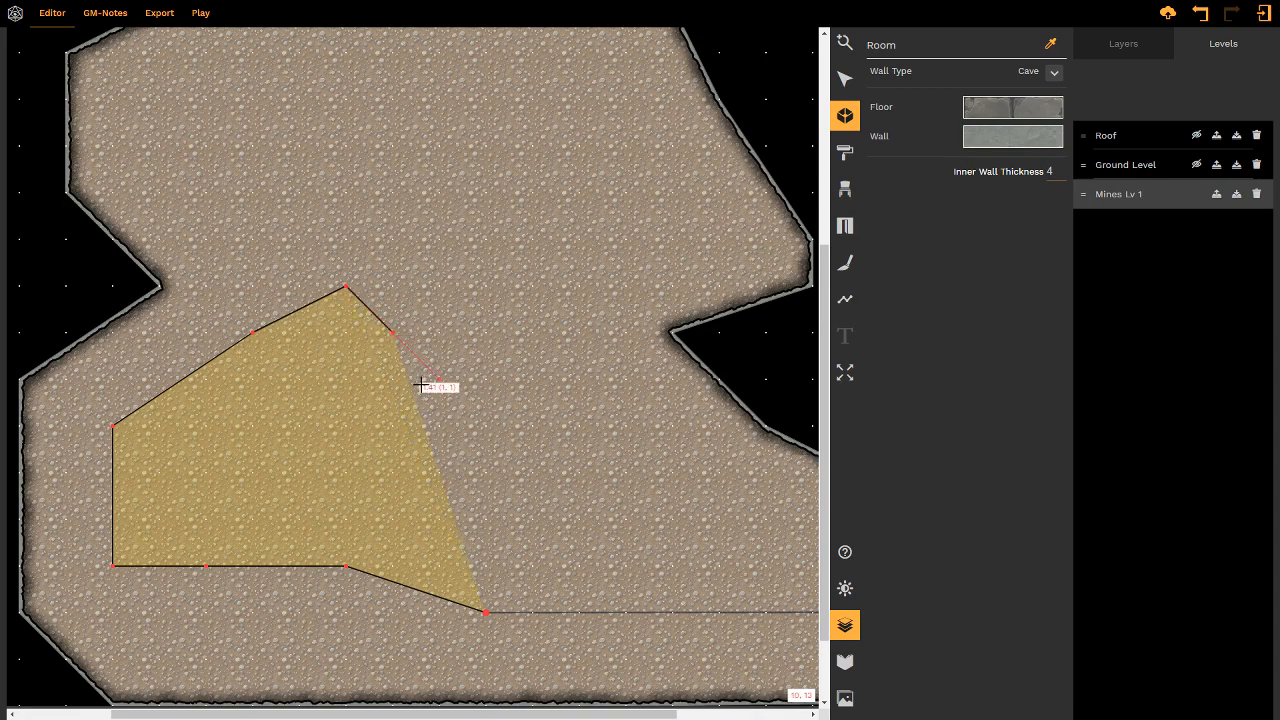
click(424, 392)
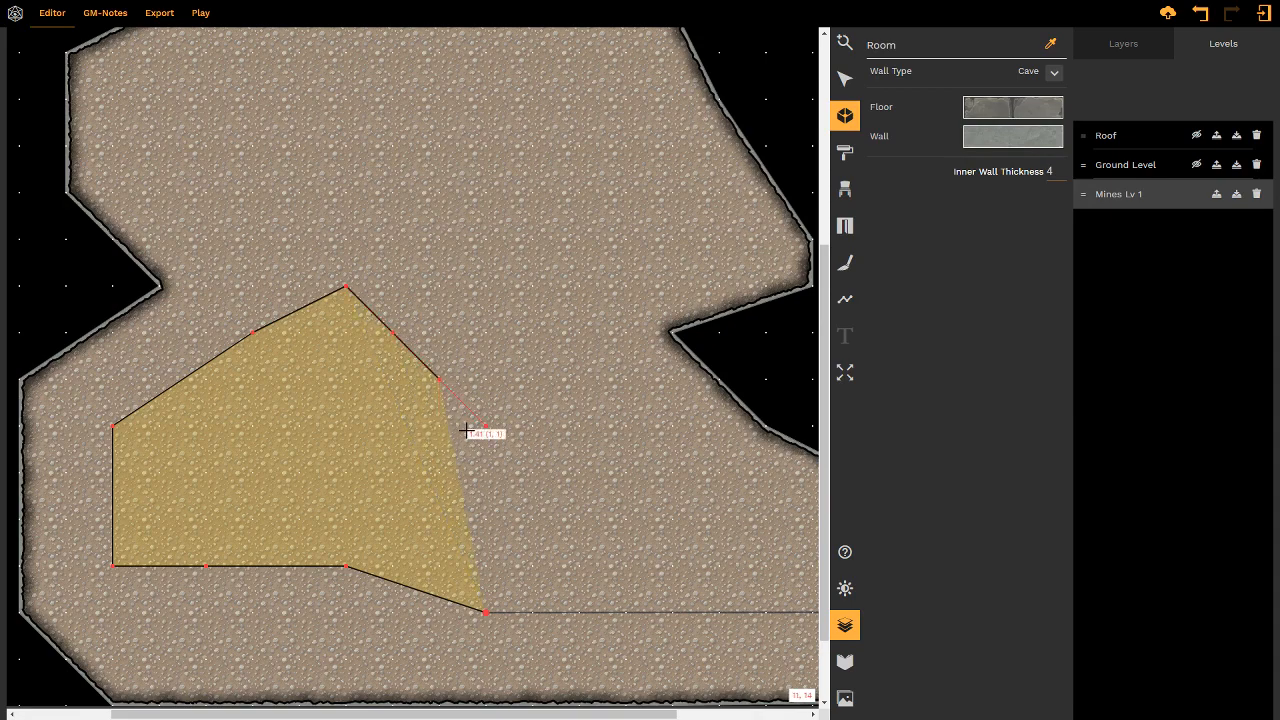
click(486, 384)
click(566, 385)
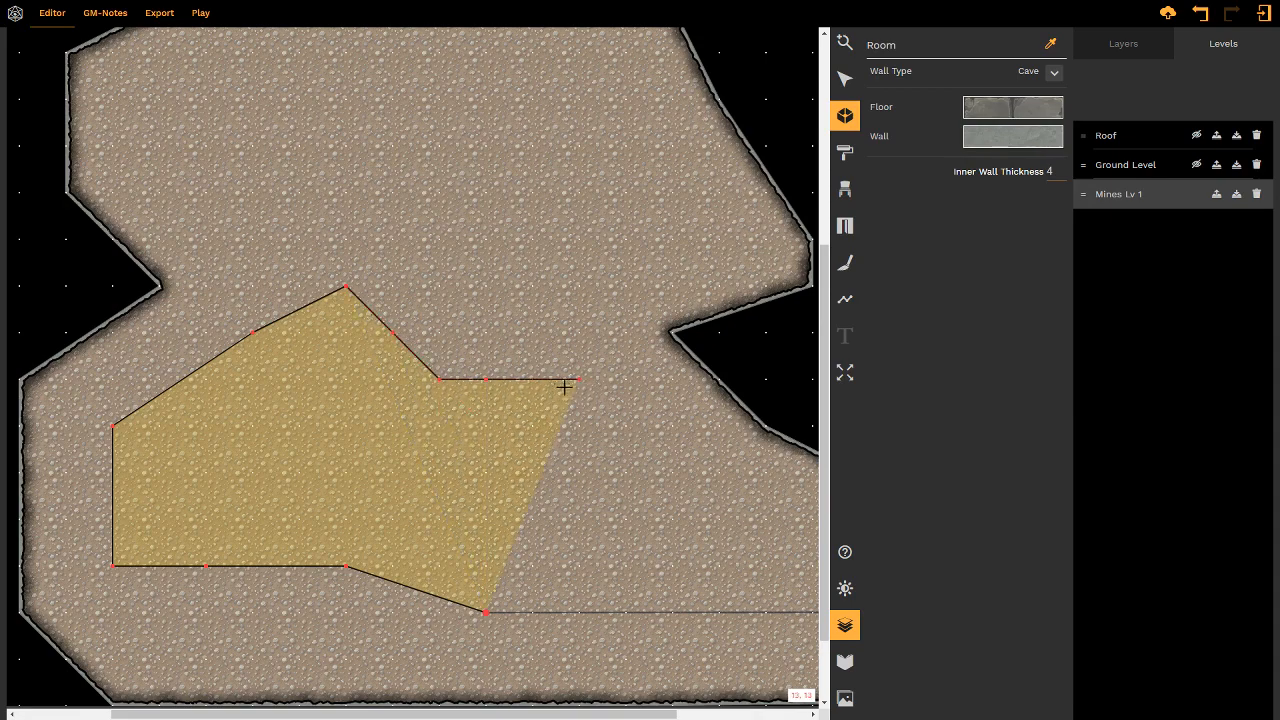
click(606, 410)
middle_drag(655, 455, 515, 405)
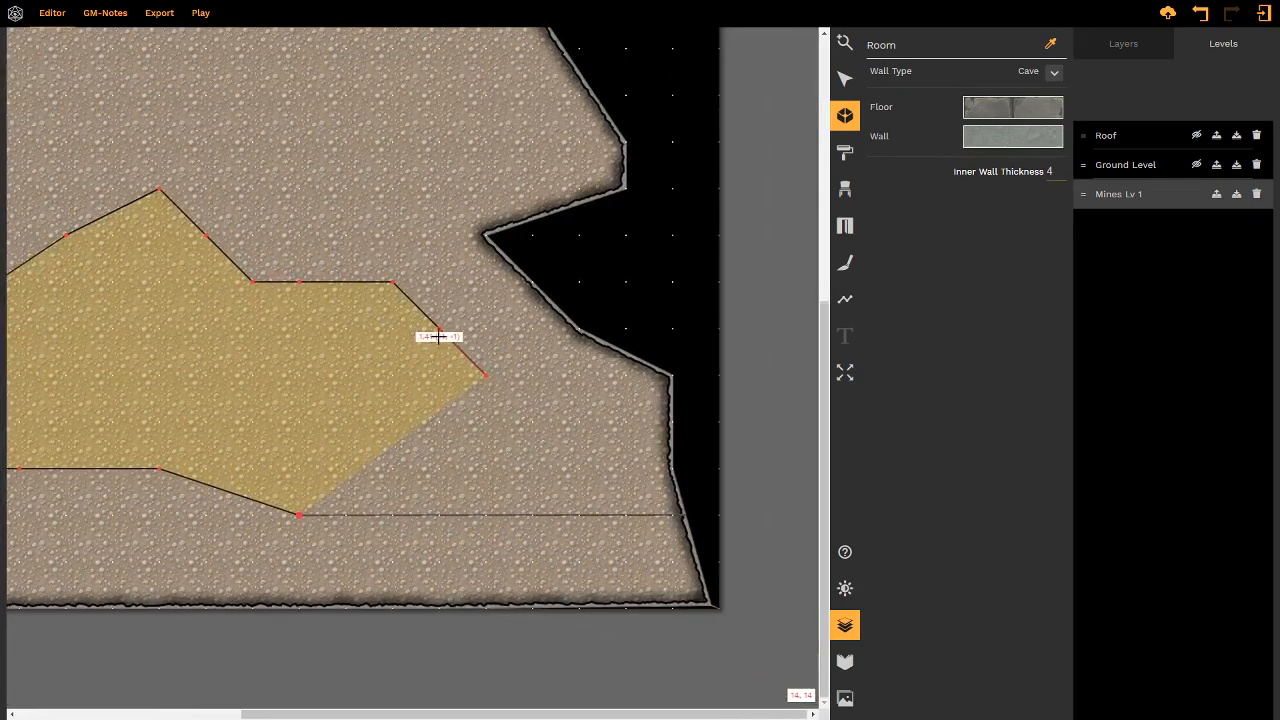
click(535, 406)
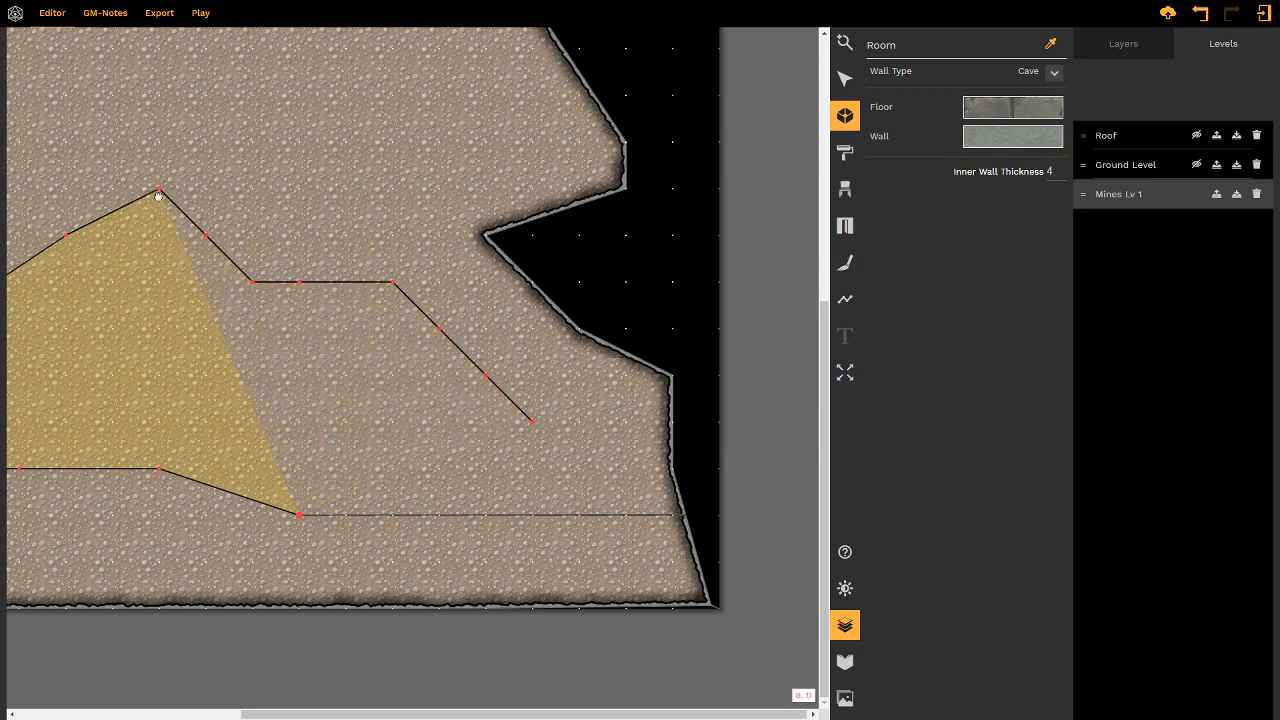
- Trace the inner wall back to its starting point, then along the straight wall to the cave's right wall and back to finish it
middle_drag(160, 195, 389, 200)
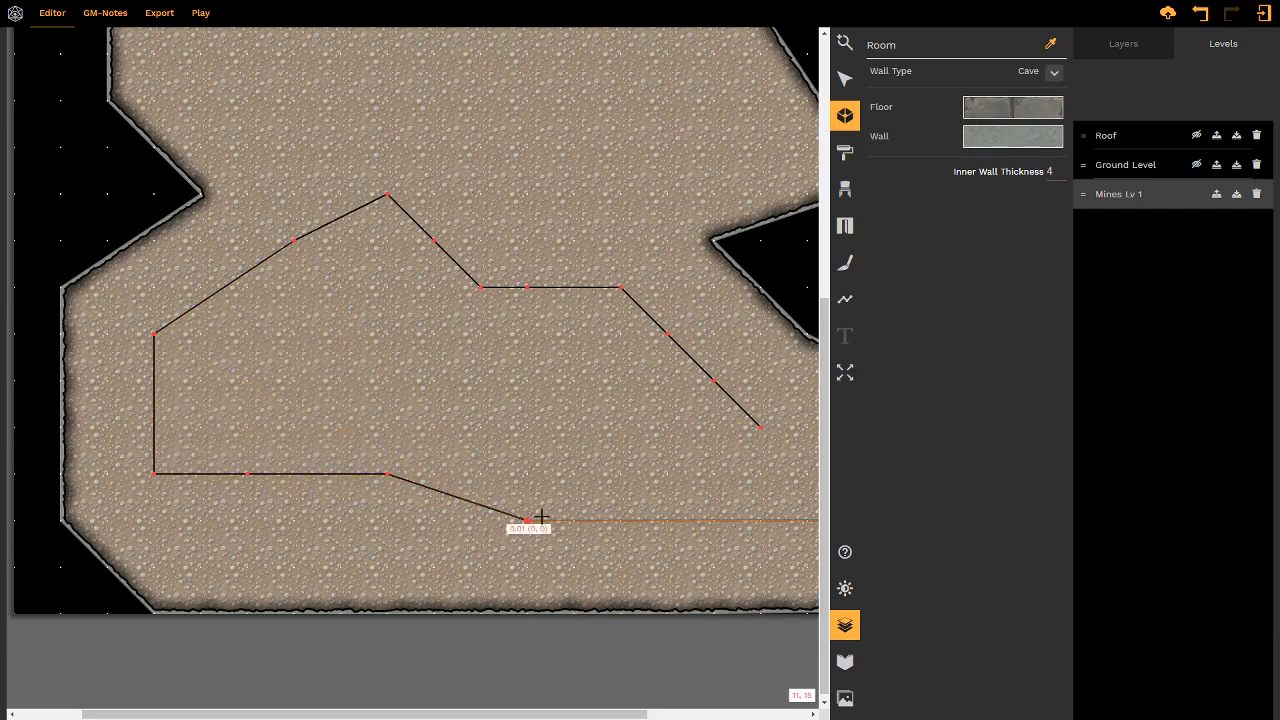
middle_drag(543, 520, 319, 512)
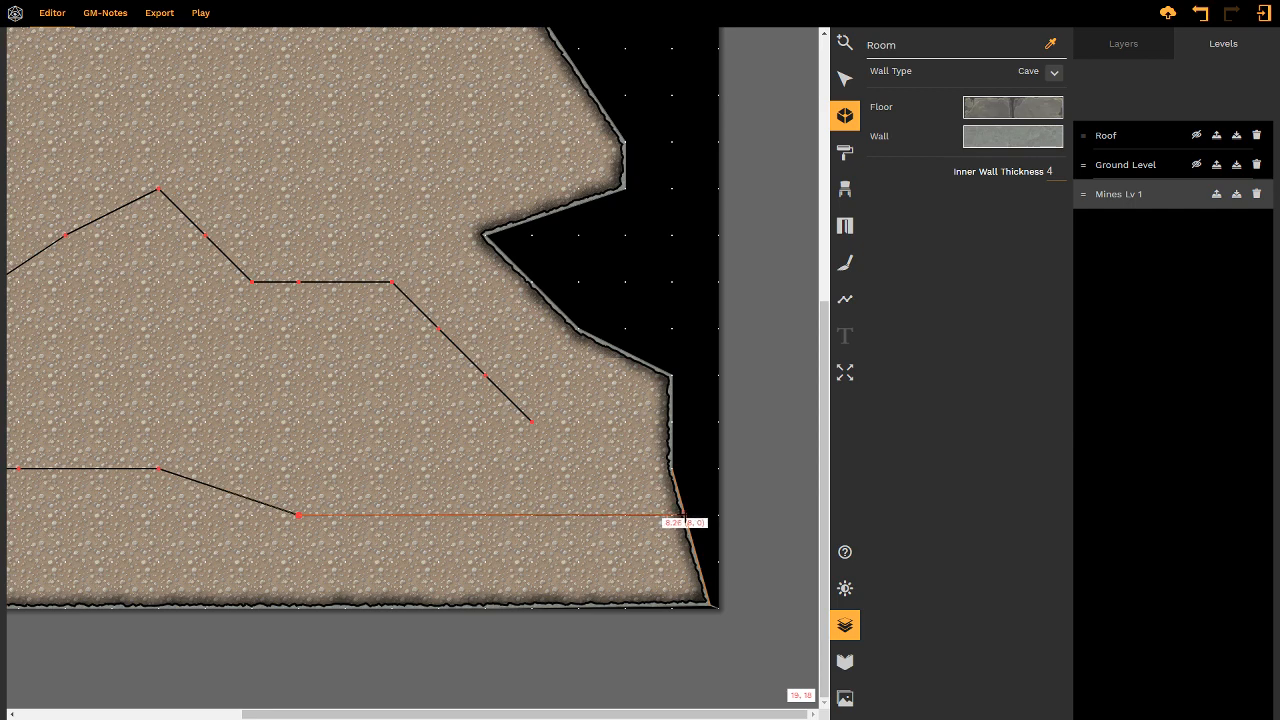
click(684, 515)
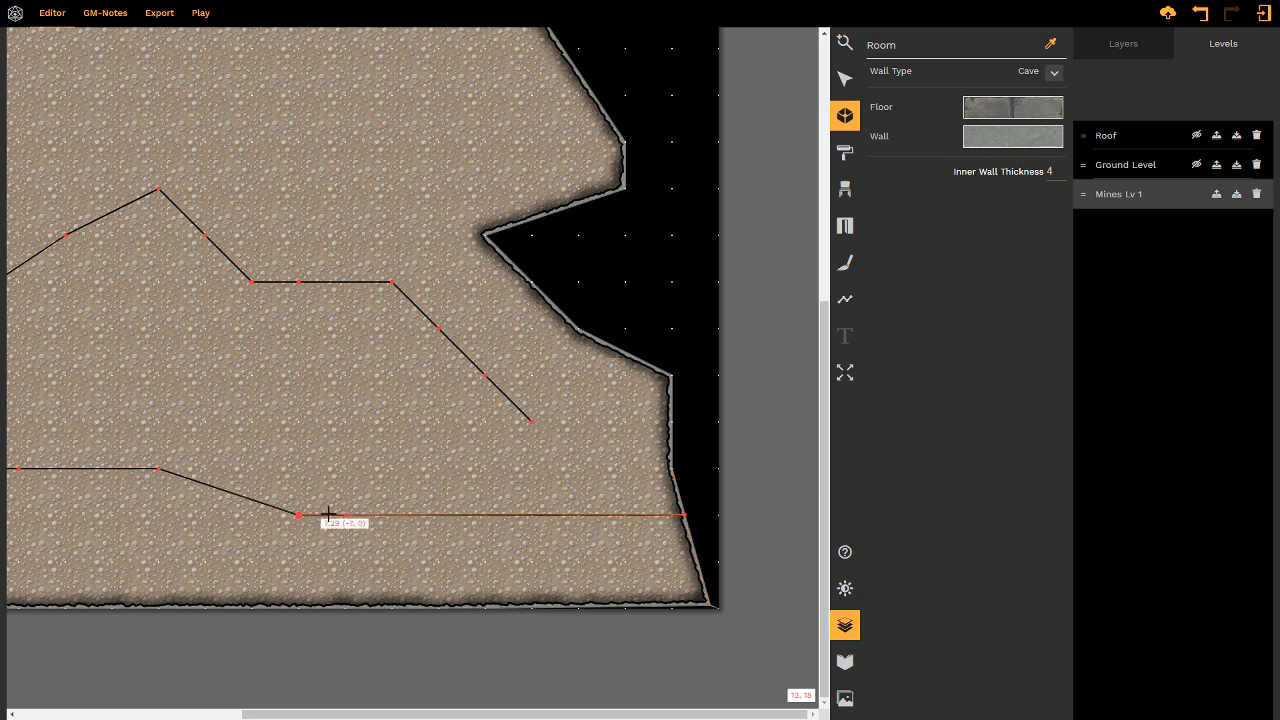
click(298, 516)
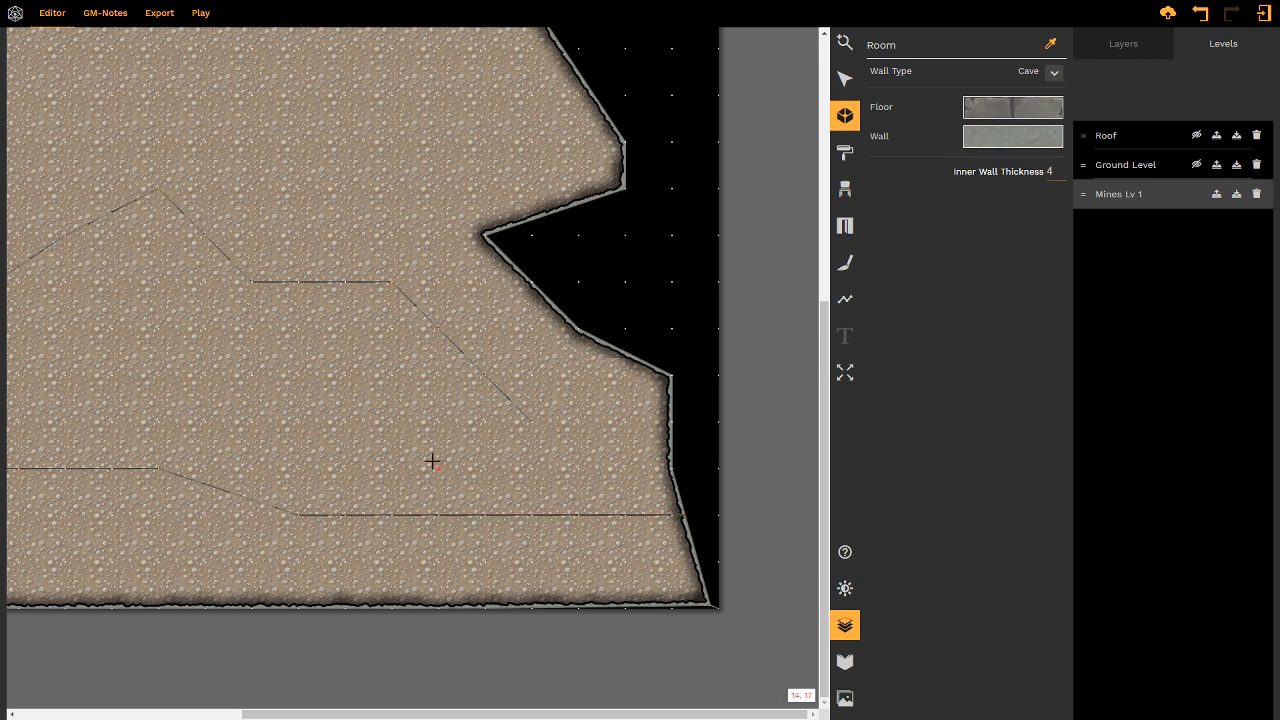
right_drag(427, 453, 529, 452)
right_drag(372, 407, 531, 415)
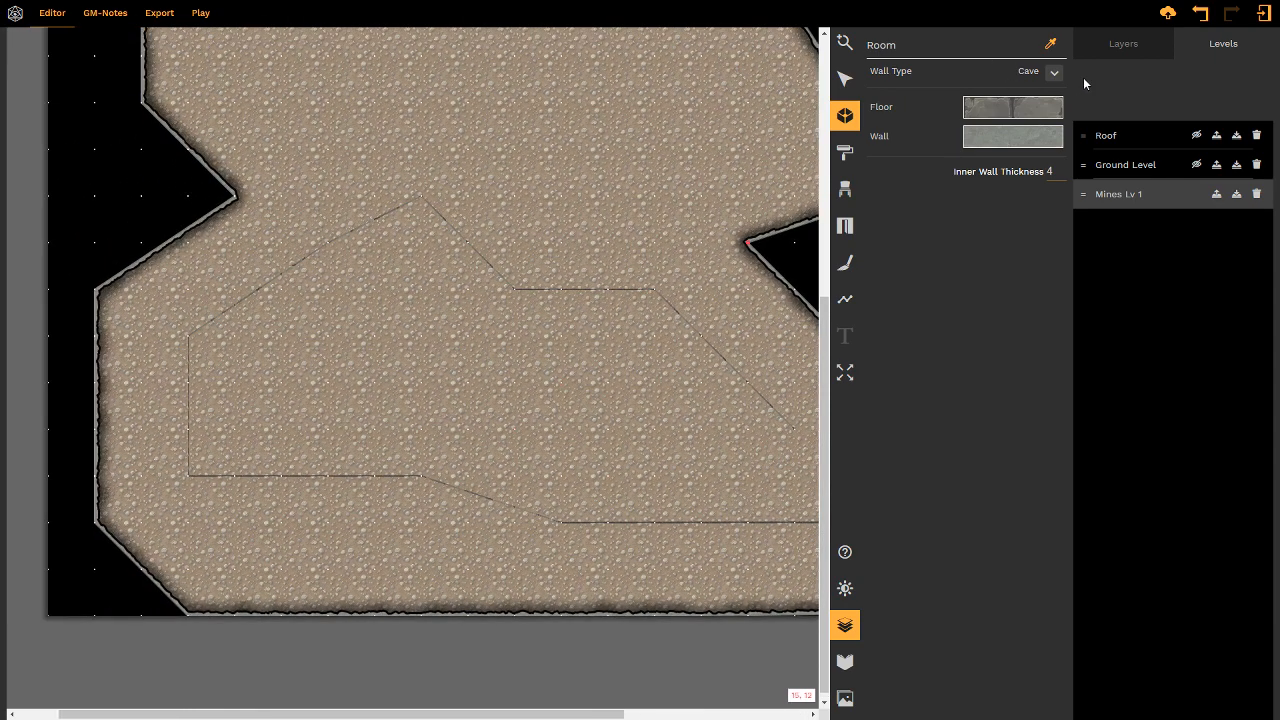
click(845, 43)
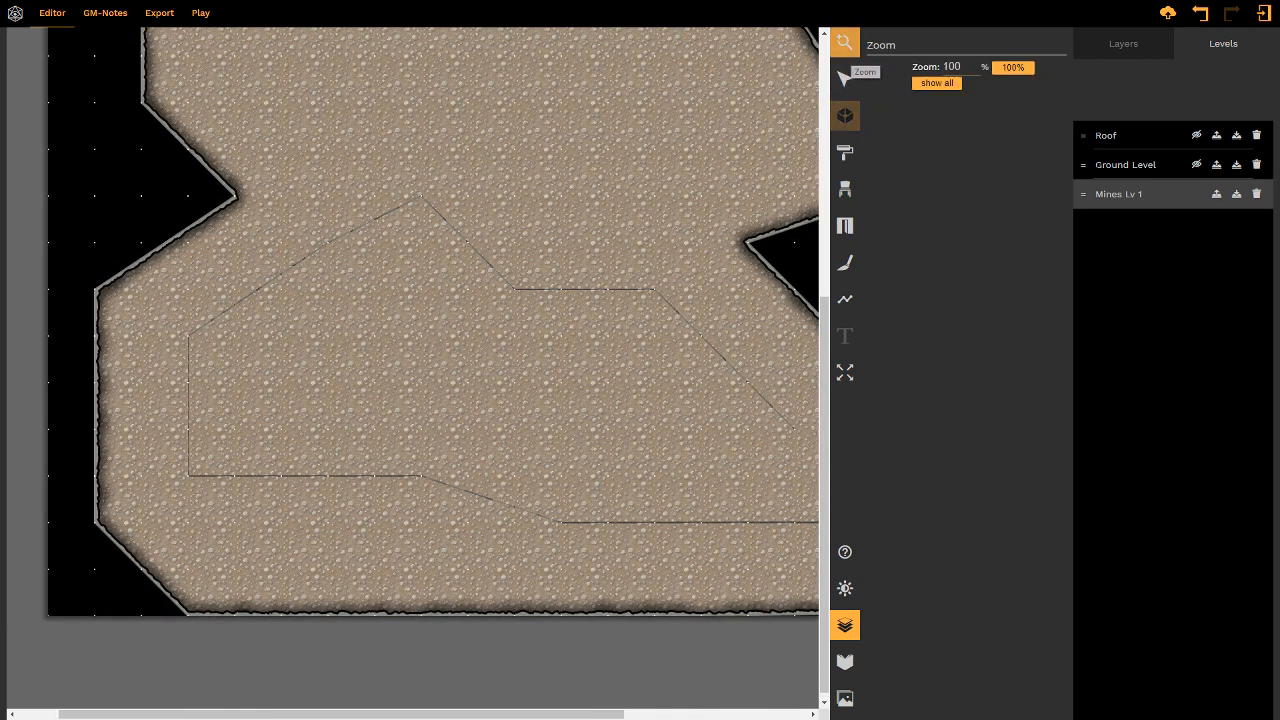
click(845, 115)
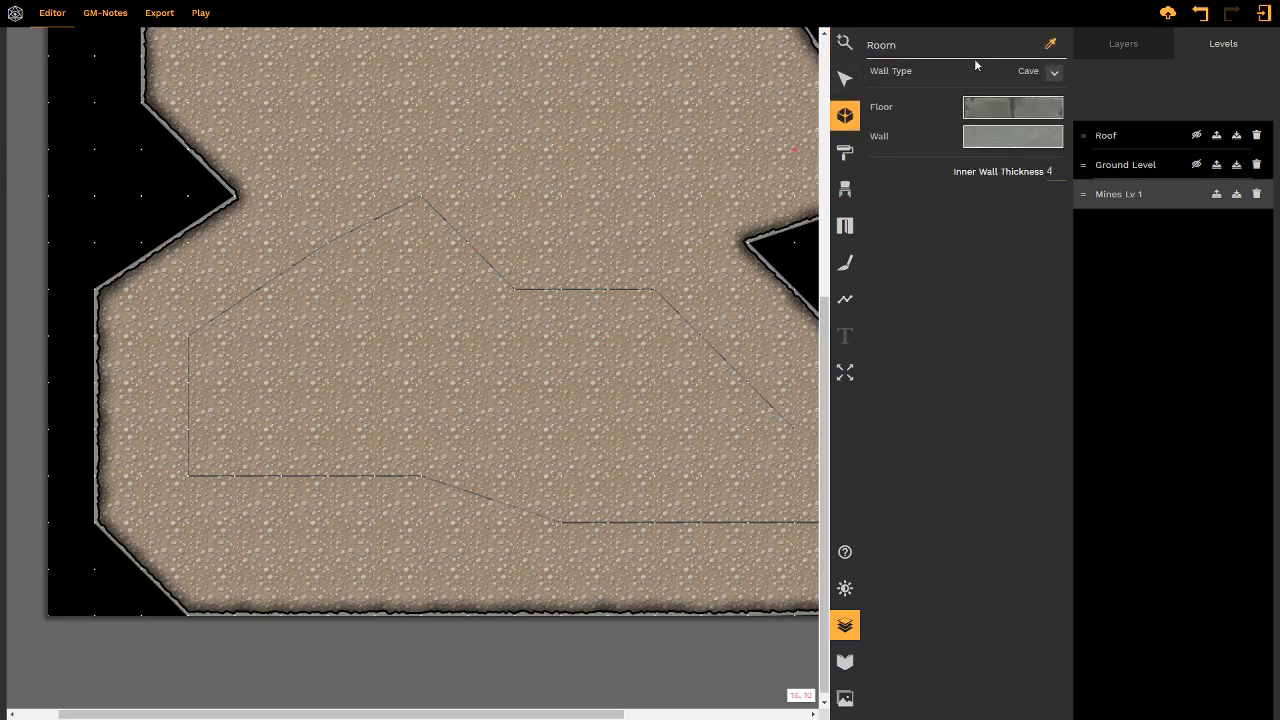
click(1053, 73)
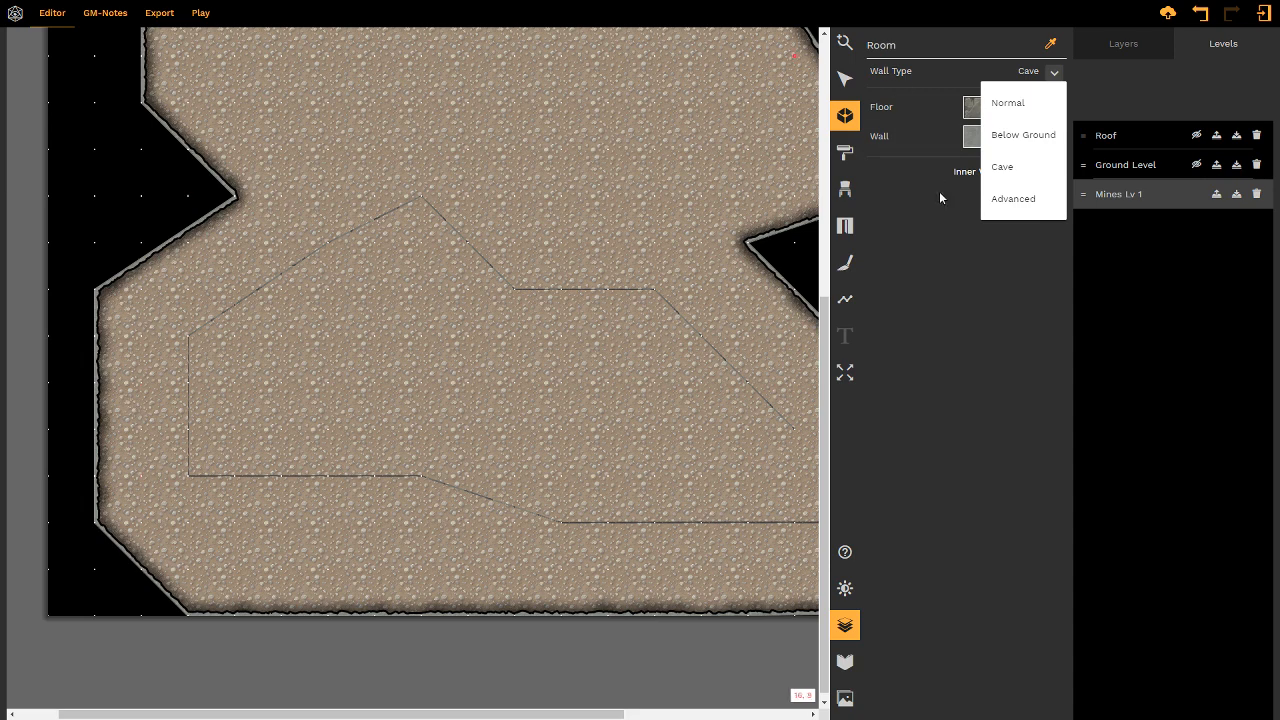
click(948, 326)
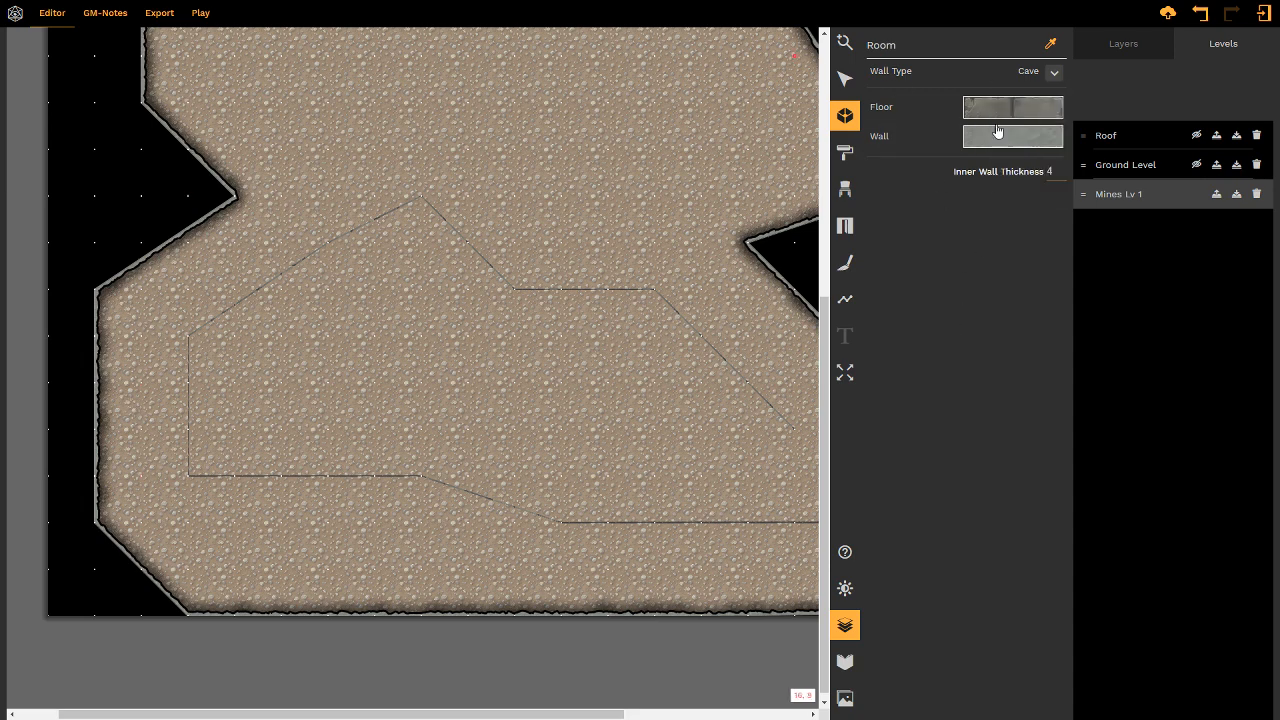
- Select the whole cave room to show its wall and floor properties
click(845, 79)
click(845, 43)
click(845, 79)
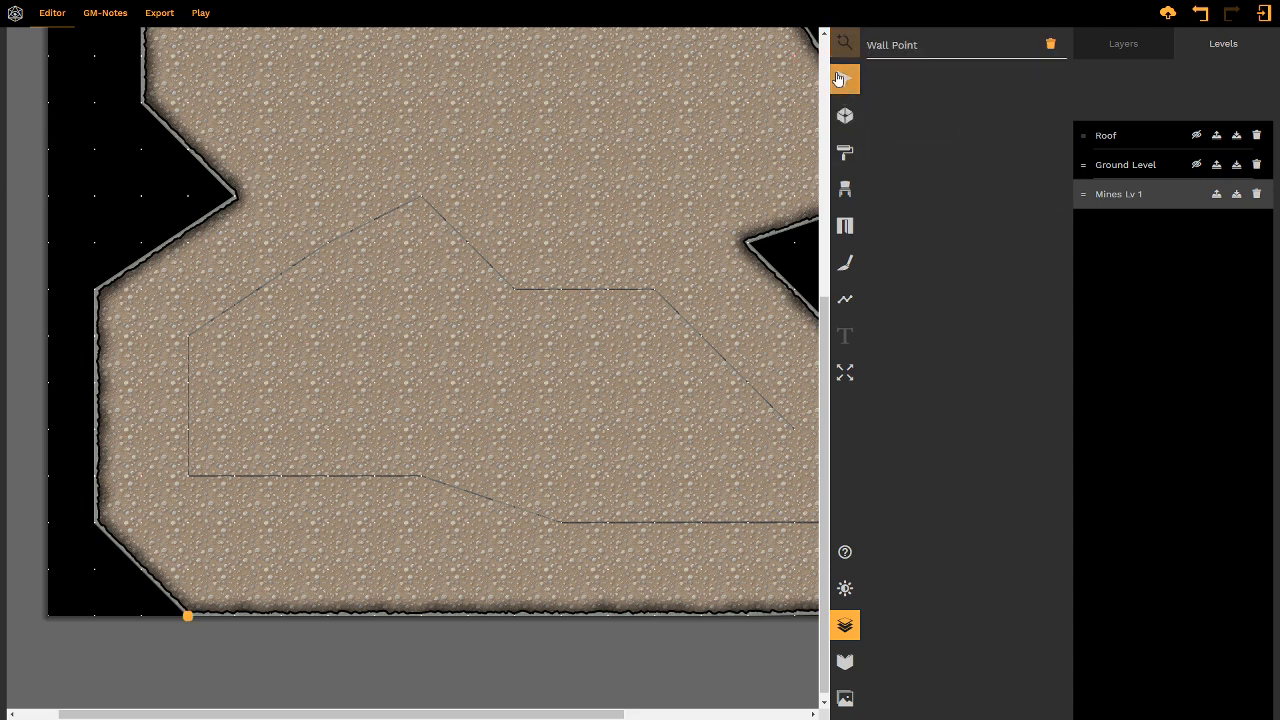
click(696, 286)
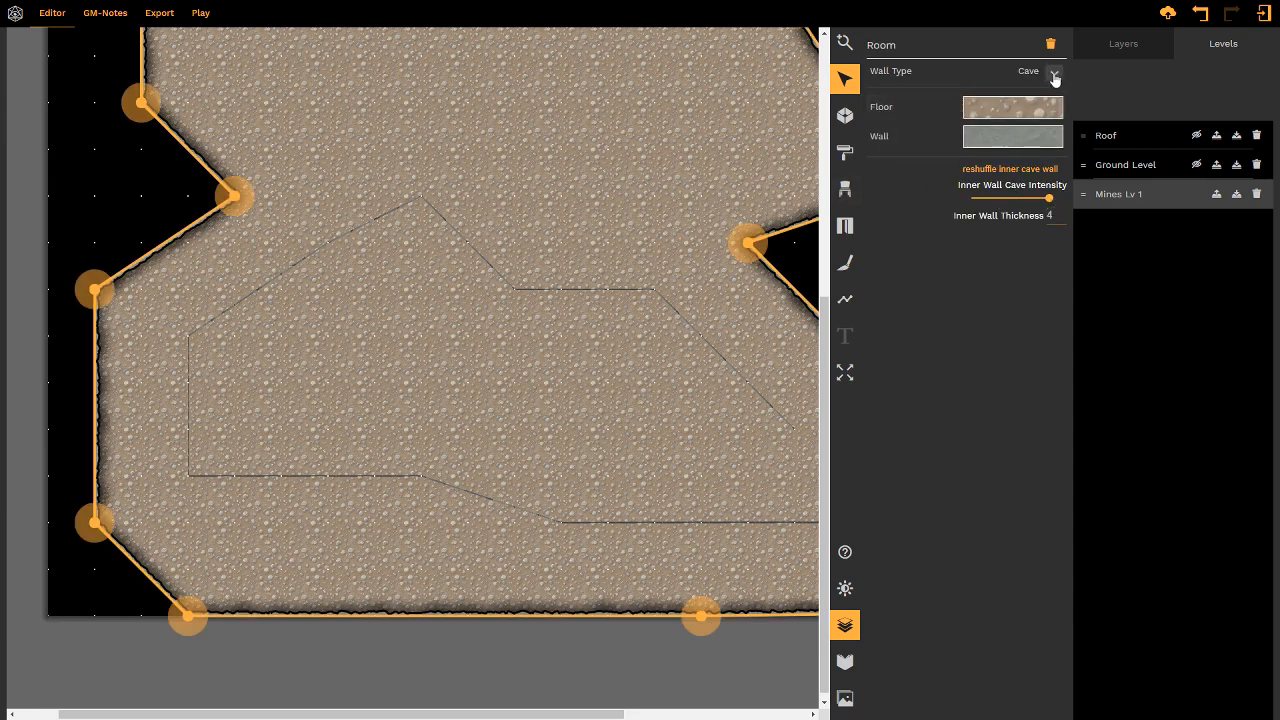
- Select the Mines Lv 1 level itself to show its floor, underground and grid properties, and look over the cave
click(846, 628)
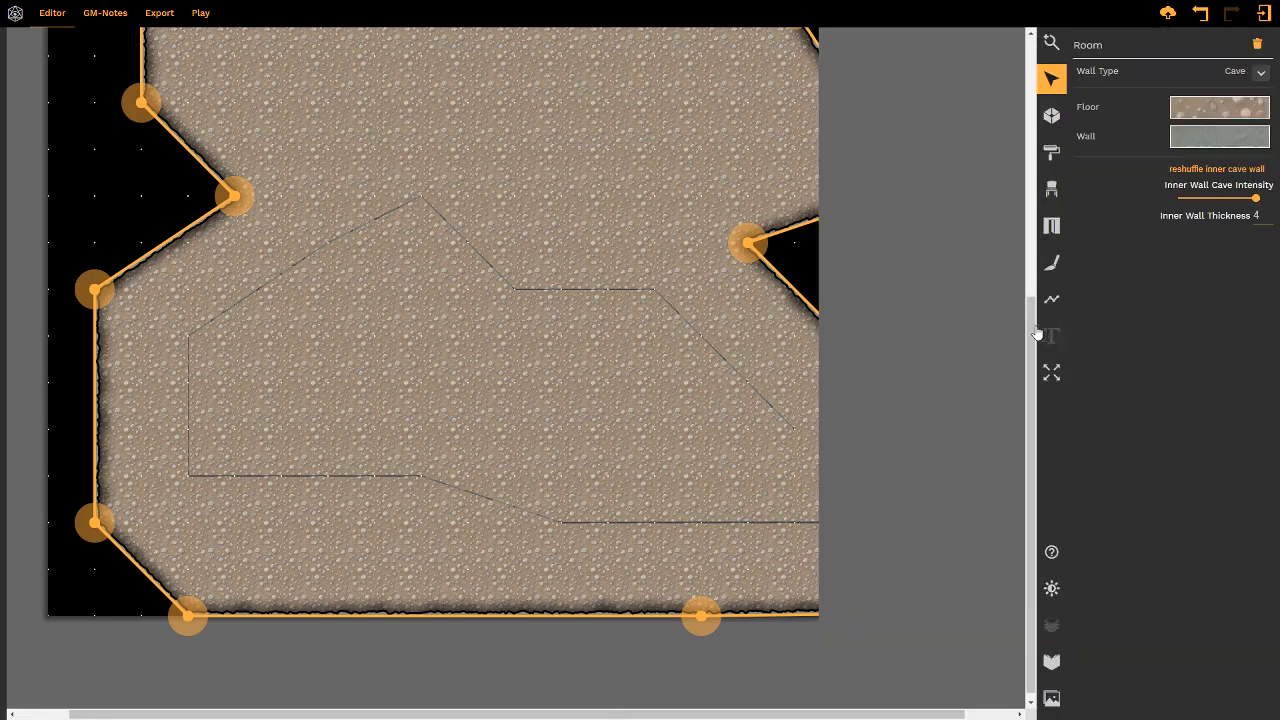
scroll(856, 150, up, 5)
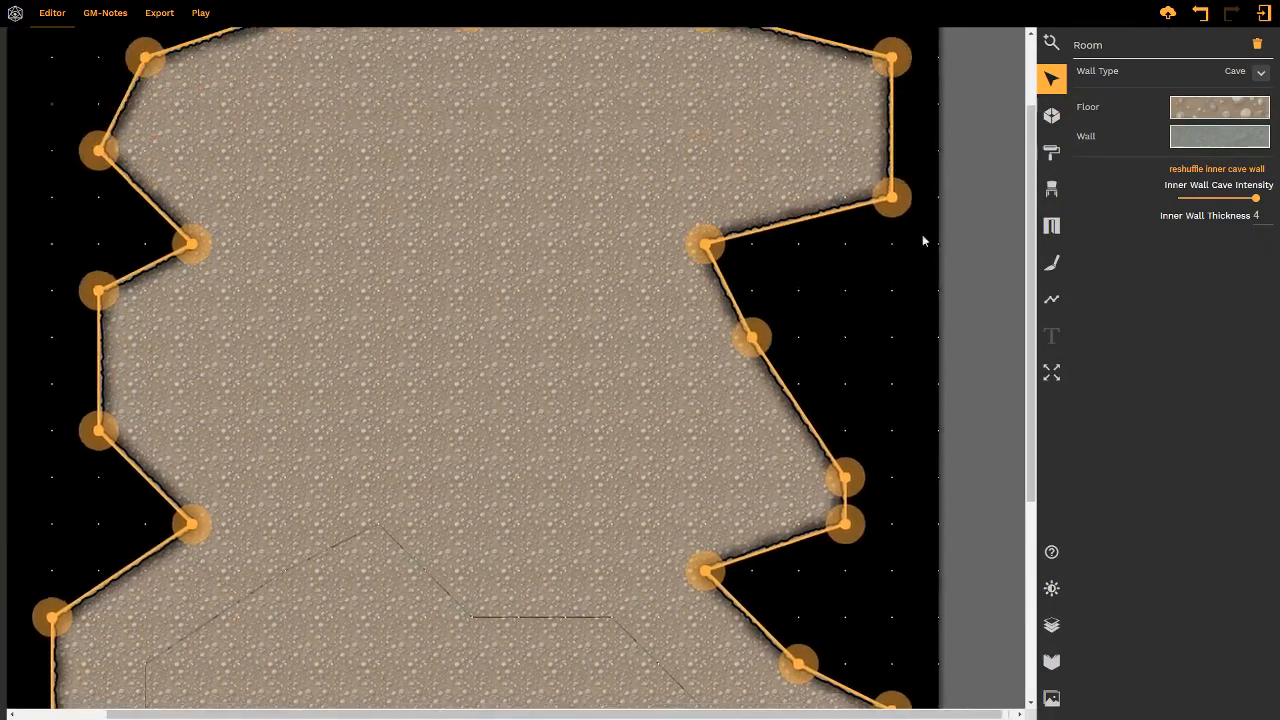
click(848, 246)
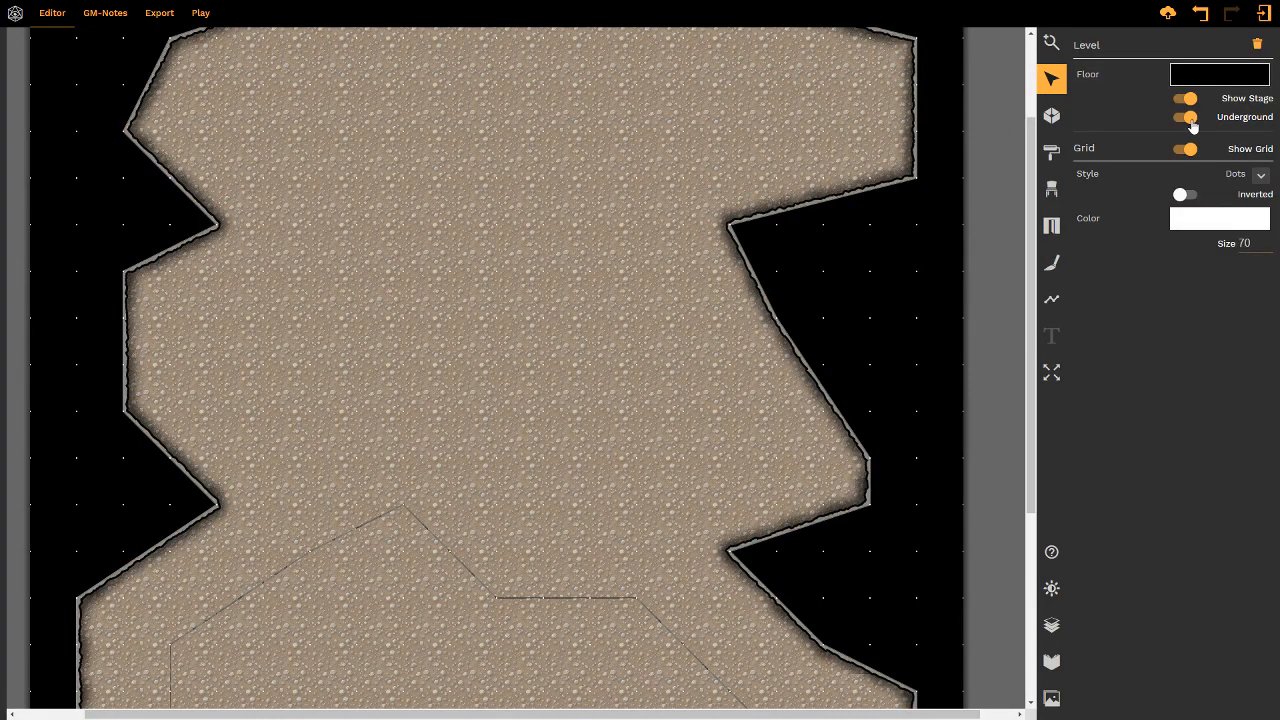
middle_drag(748, 328, 781, 140)
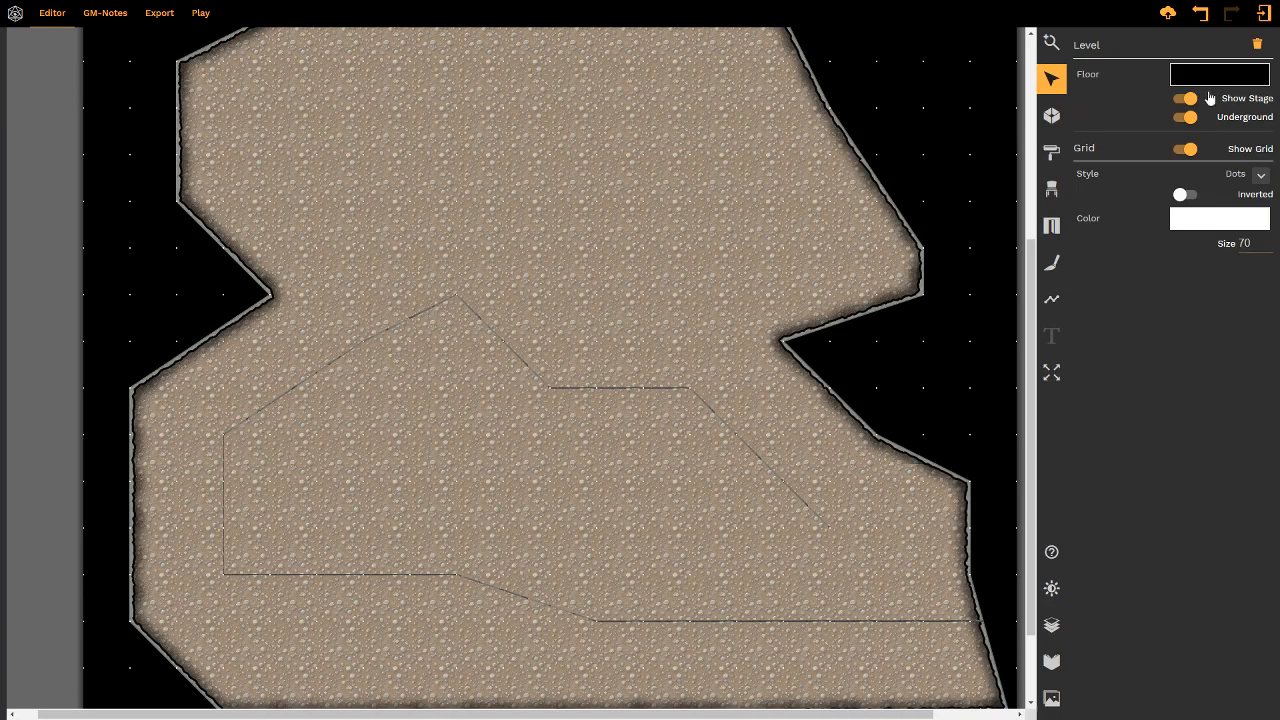
middle_drag(700, 400, 654, 280)
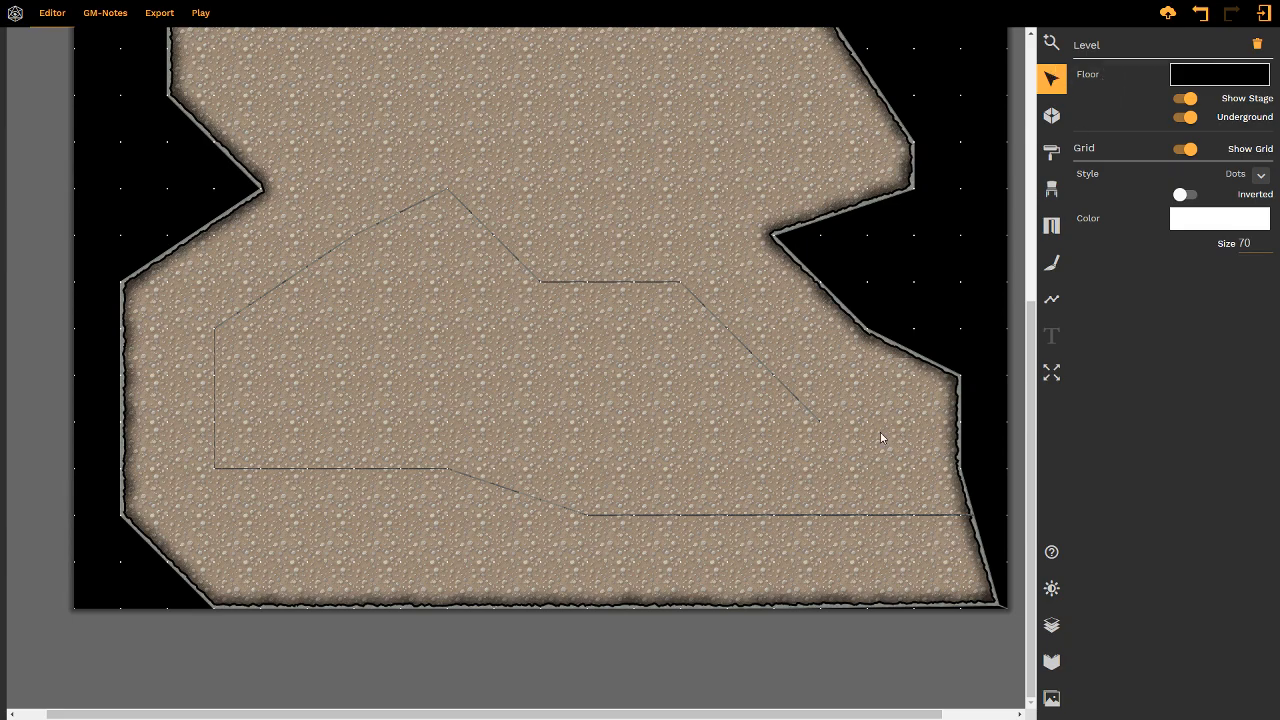
middle_drag(836, 365, 754, 365)
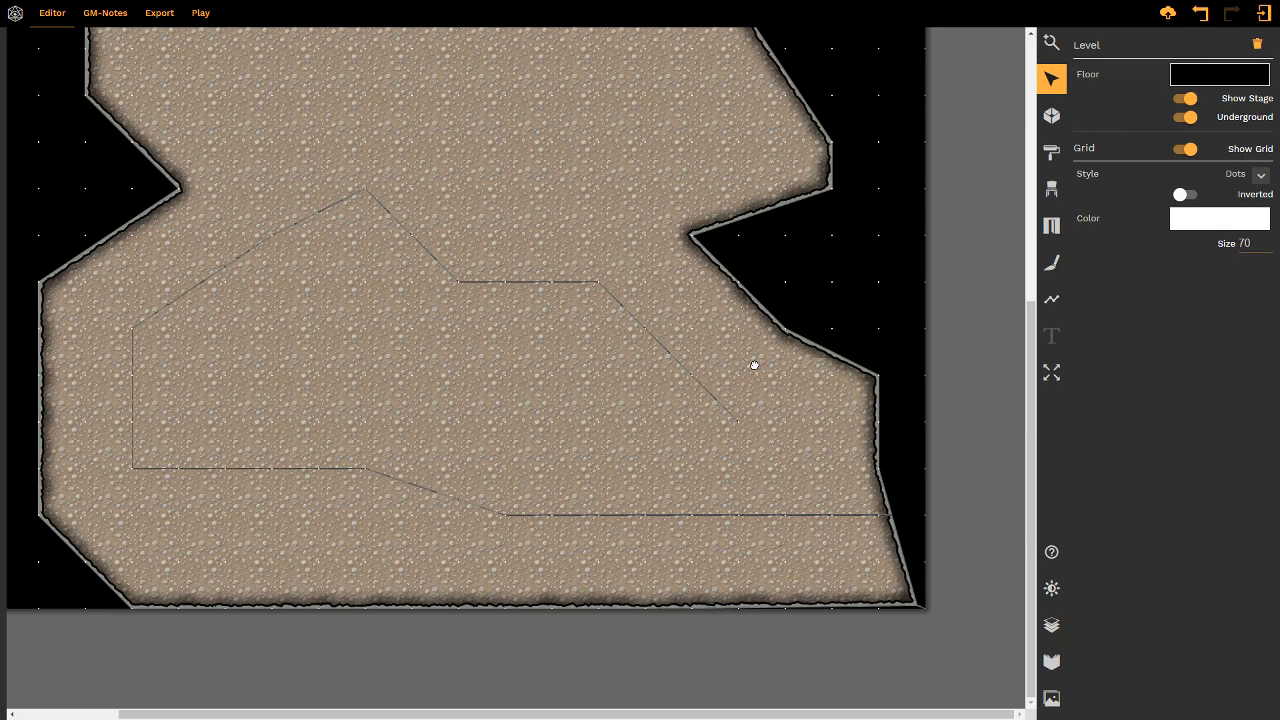
- Overlay the Ground Level on the mine to compare their layouts, and hide it again
click(1050, 620)
click(1223, 44)
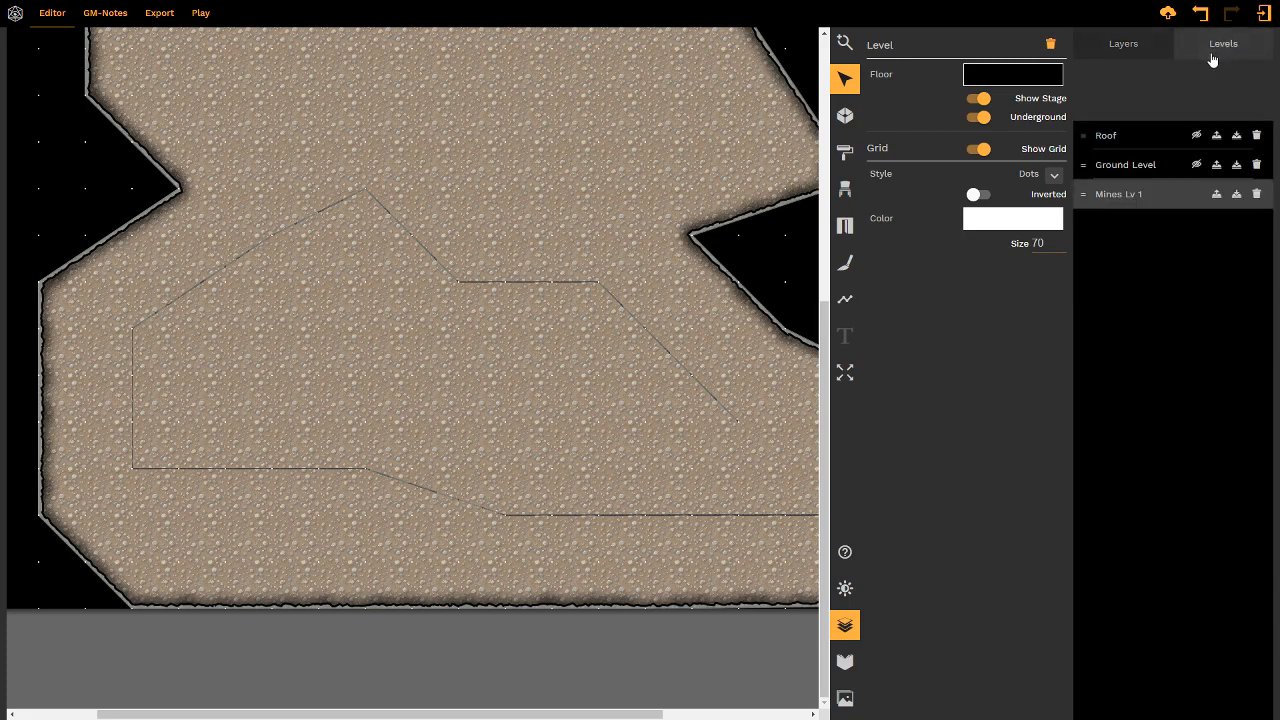
click(1197, 166)
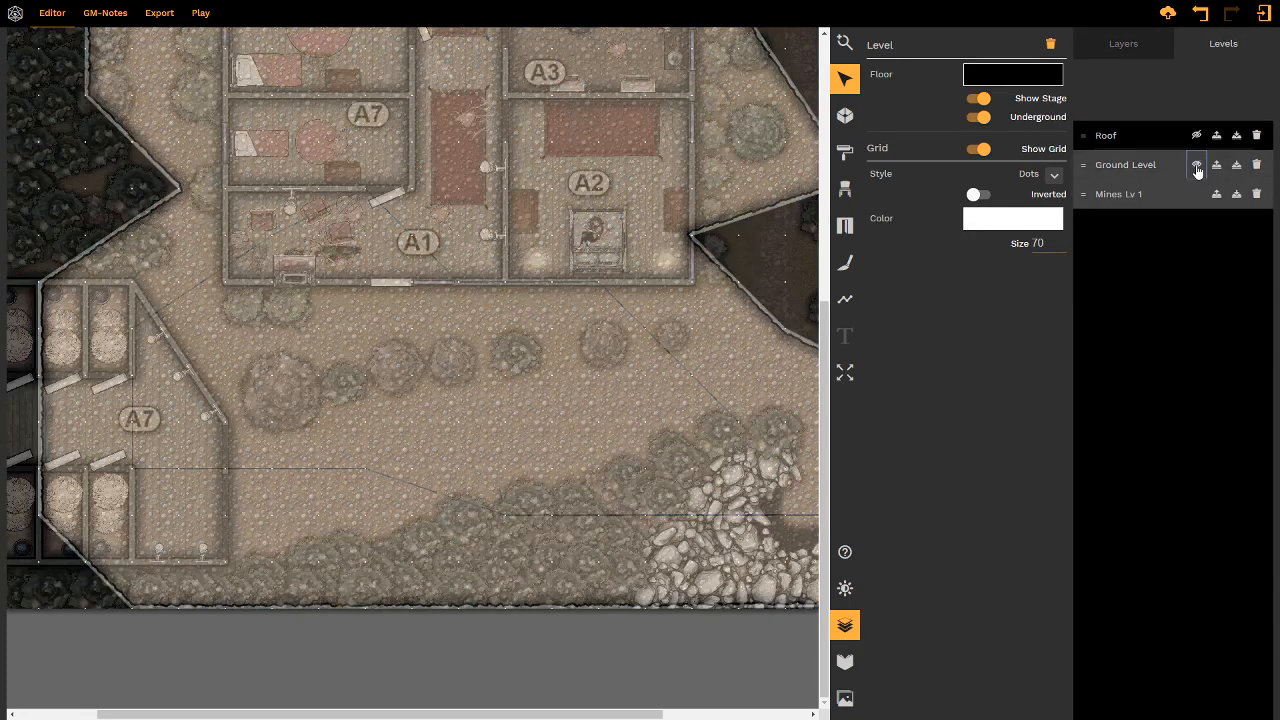
click(1197, 166)
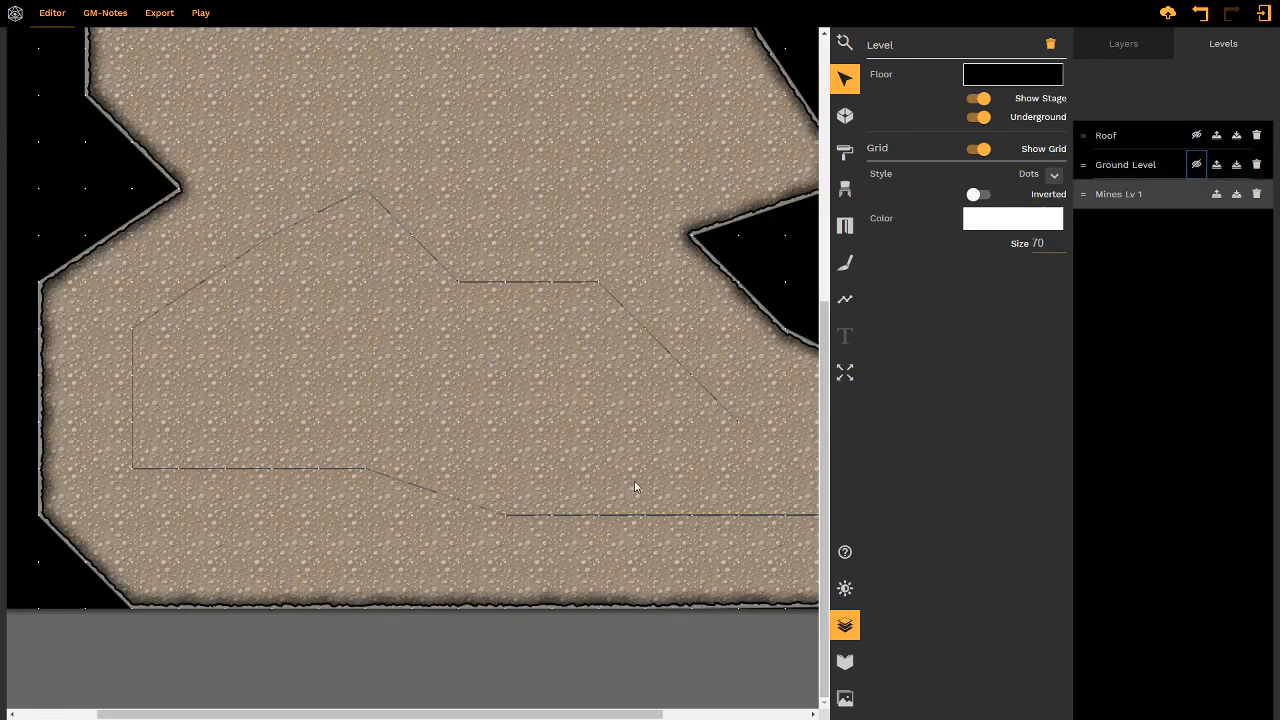
- Search the readily available props for stairs
shift+scroll(621, 522, right, 3)
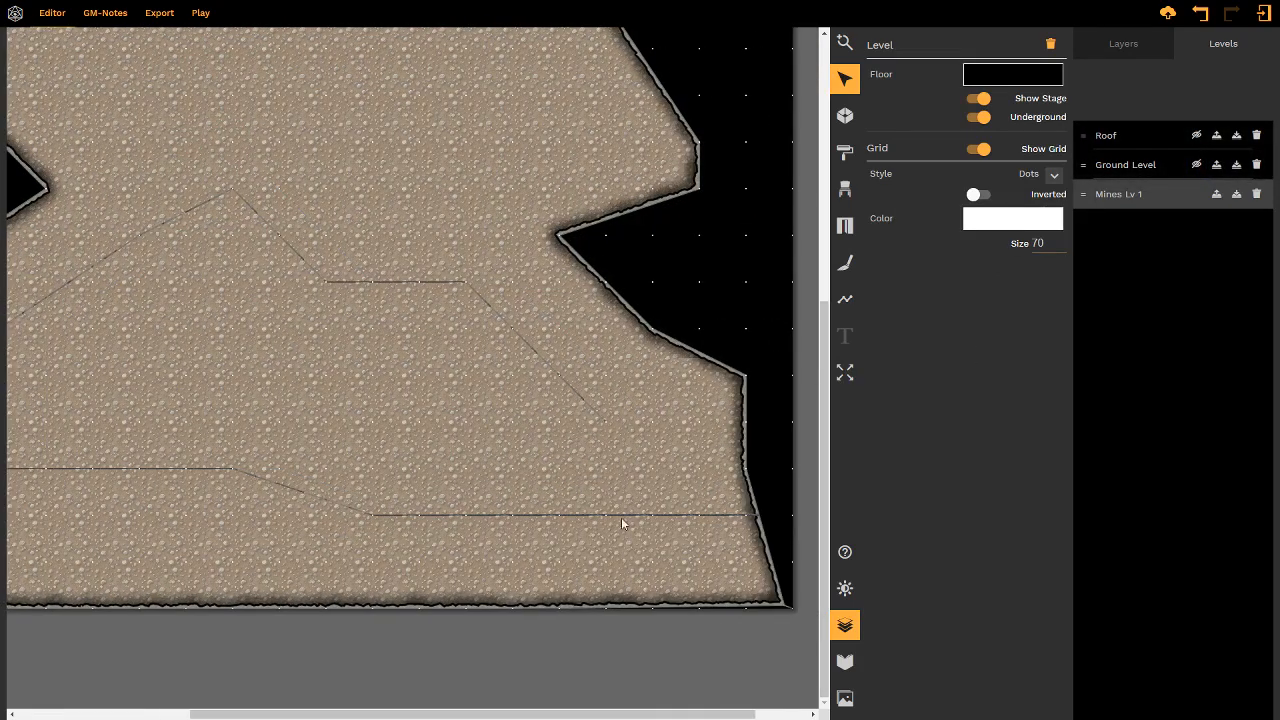
click(845, 188)
click(749, 84)
text(sta)
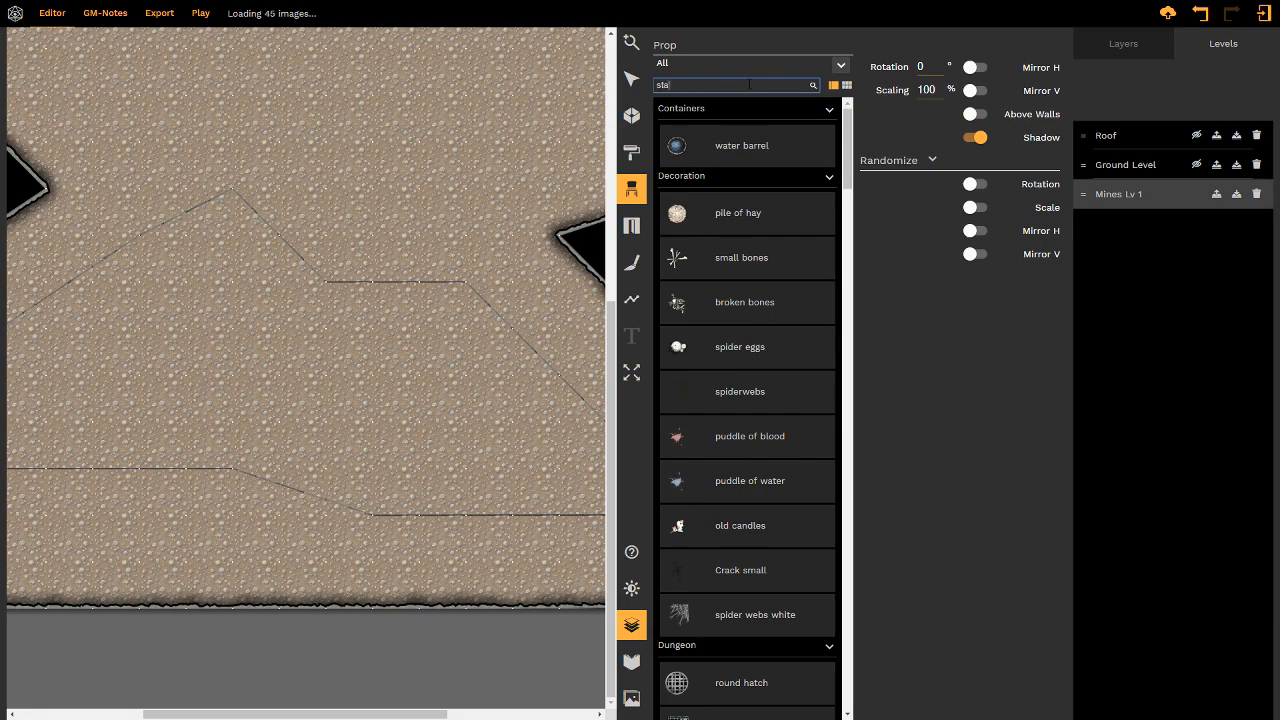
text(ir)
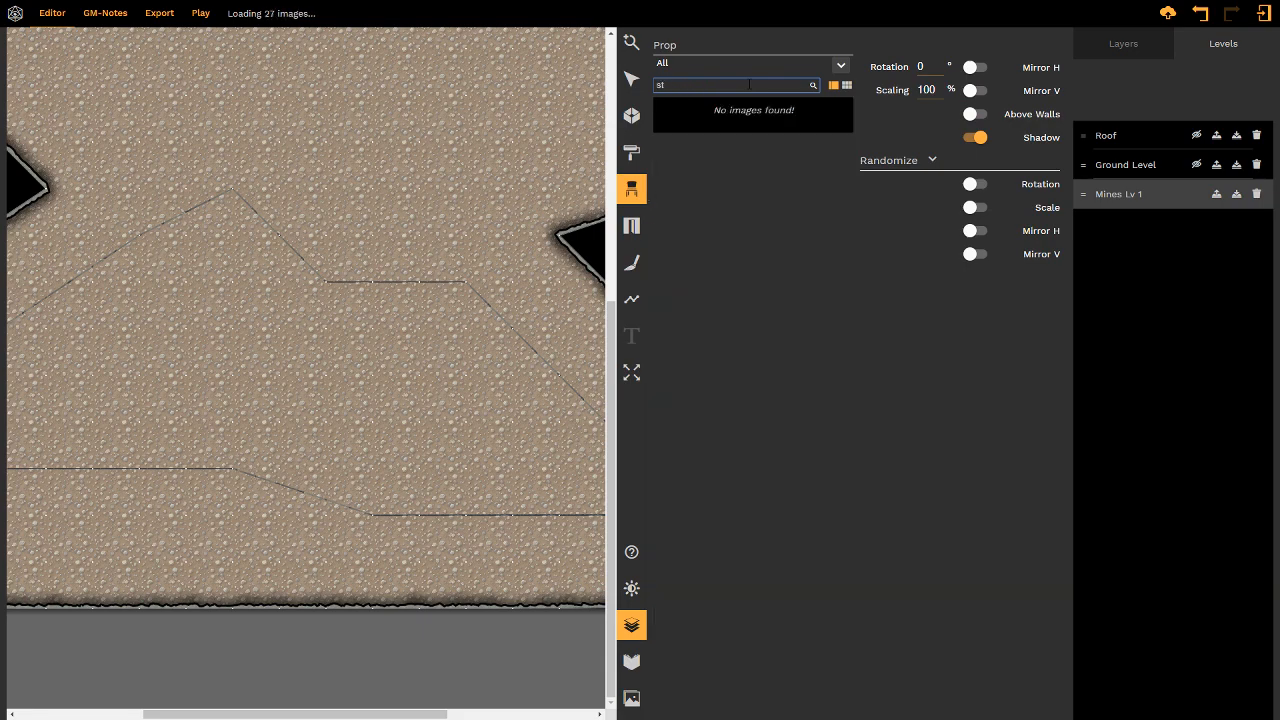
key(BackSpace)
- Find stairs in the DUNGEONFOG prop library and add Stairs down and Stairs up to the available props
click(632, 698)
click(489, 112)
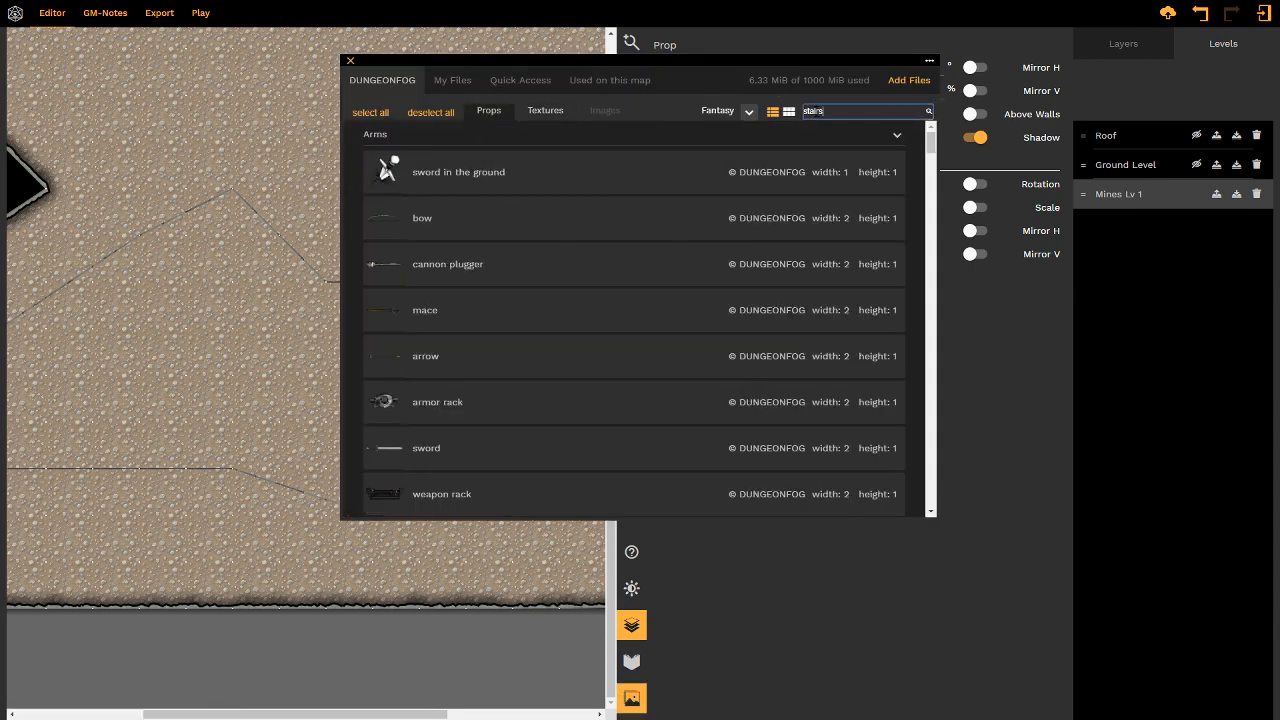
key(Return)
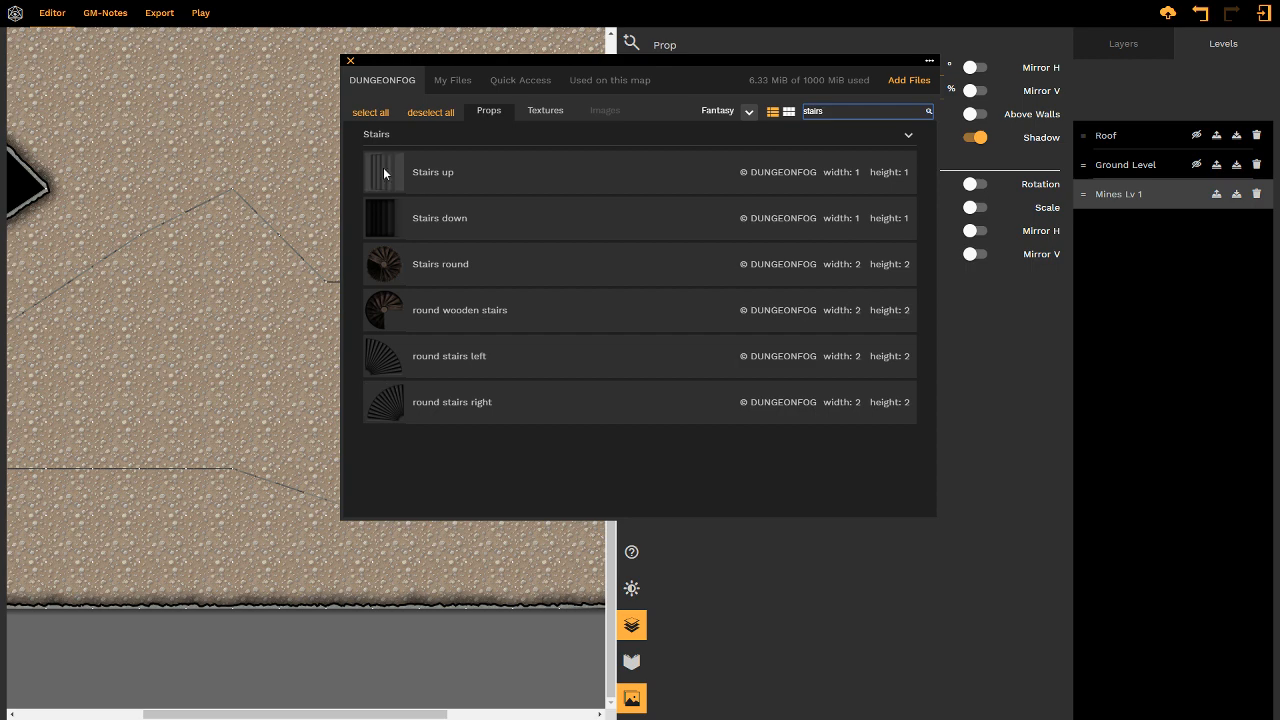
click(377, 223)
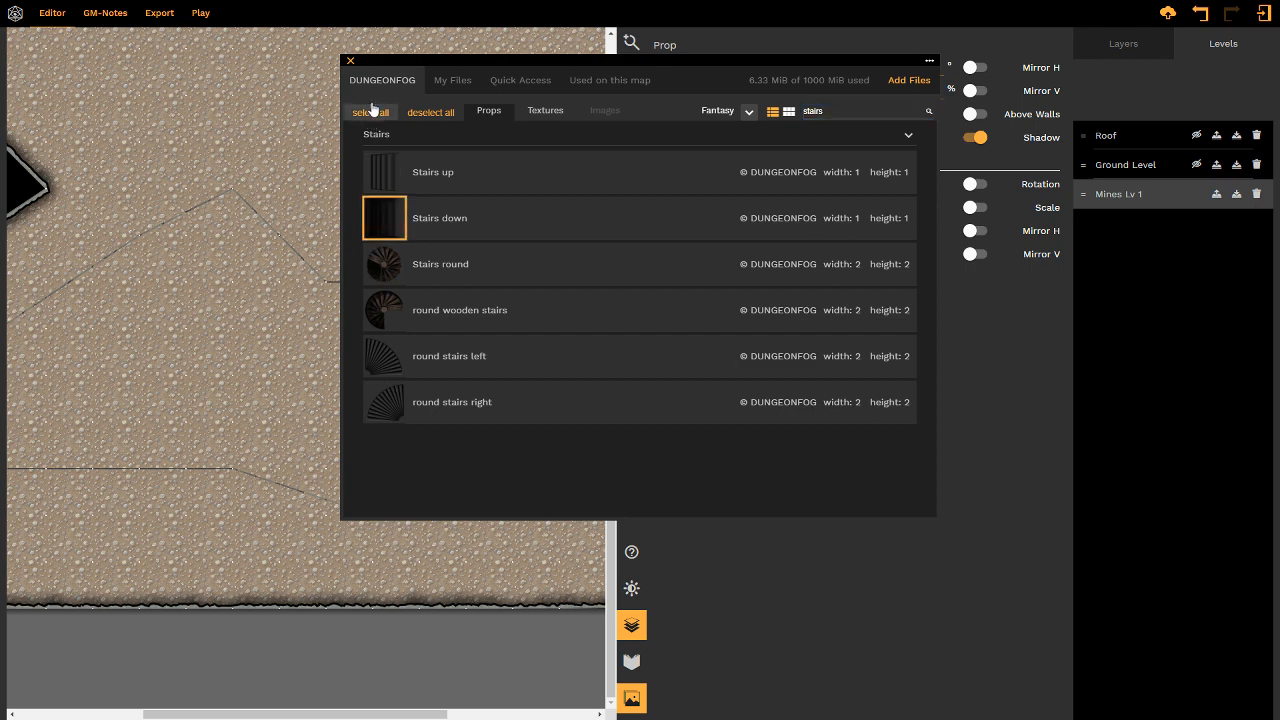
click(383, 172)
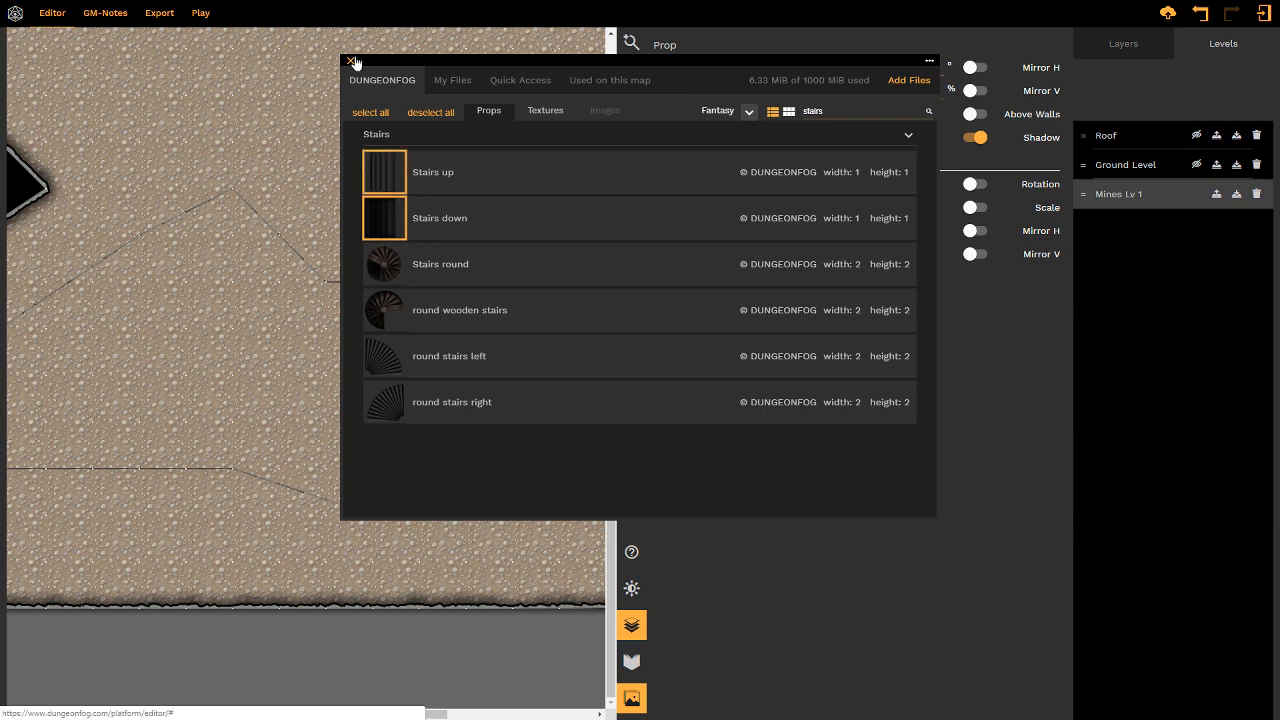
click(350, 60)
- Choose the Stairs down prop for placement in the cave and rotate it to 270°
scroll(463, 424, right, 3)
scroll(463, 424, right, 3)
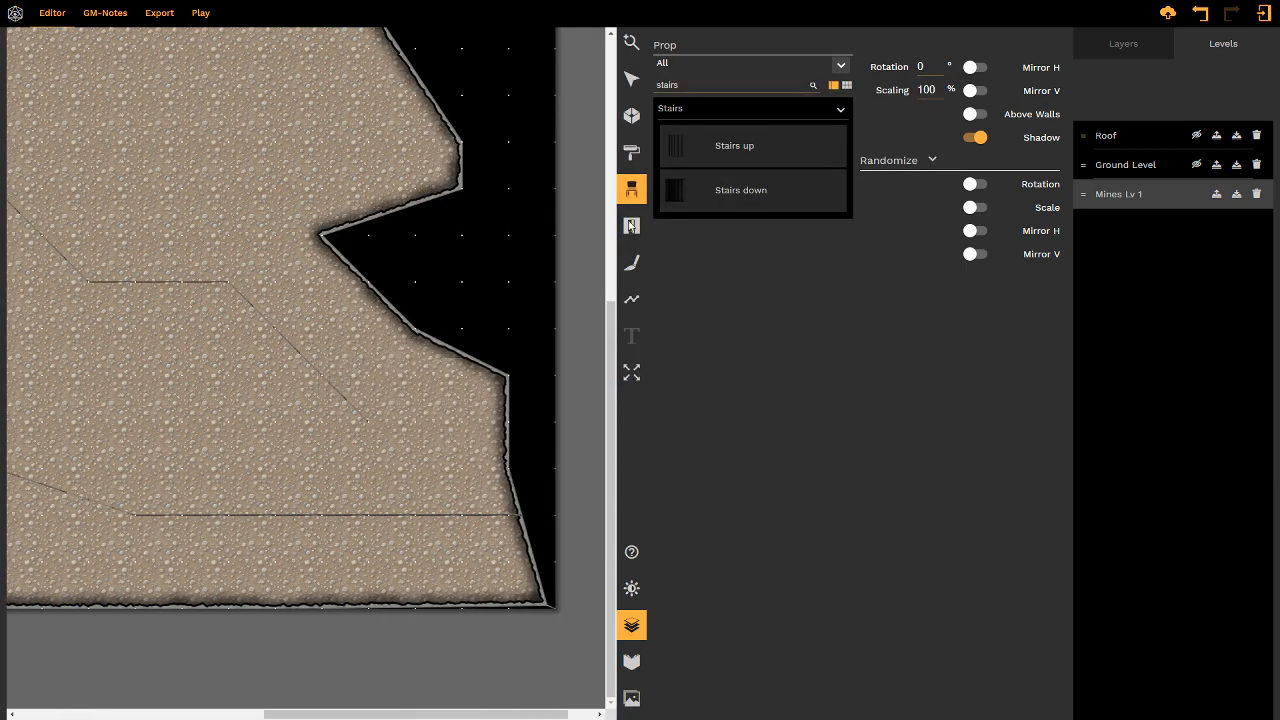
click(677, 188)
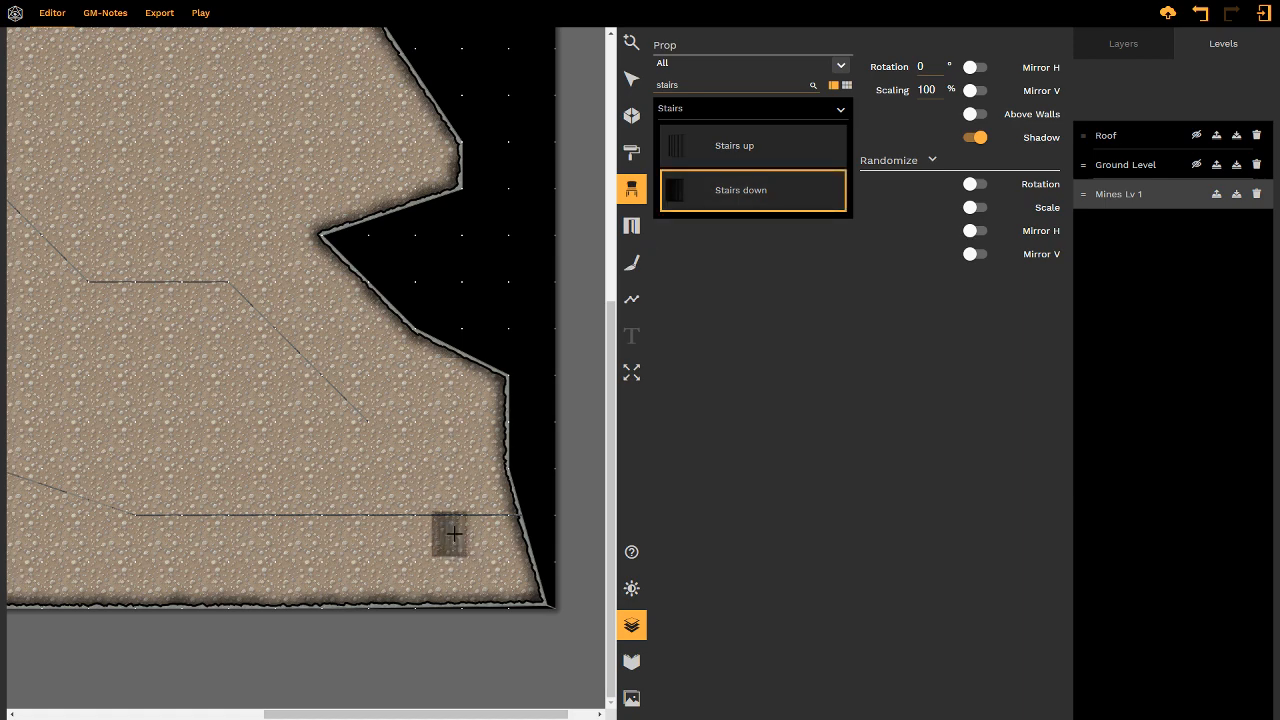
click(639, 628)
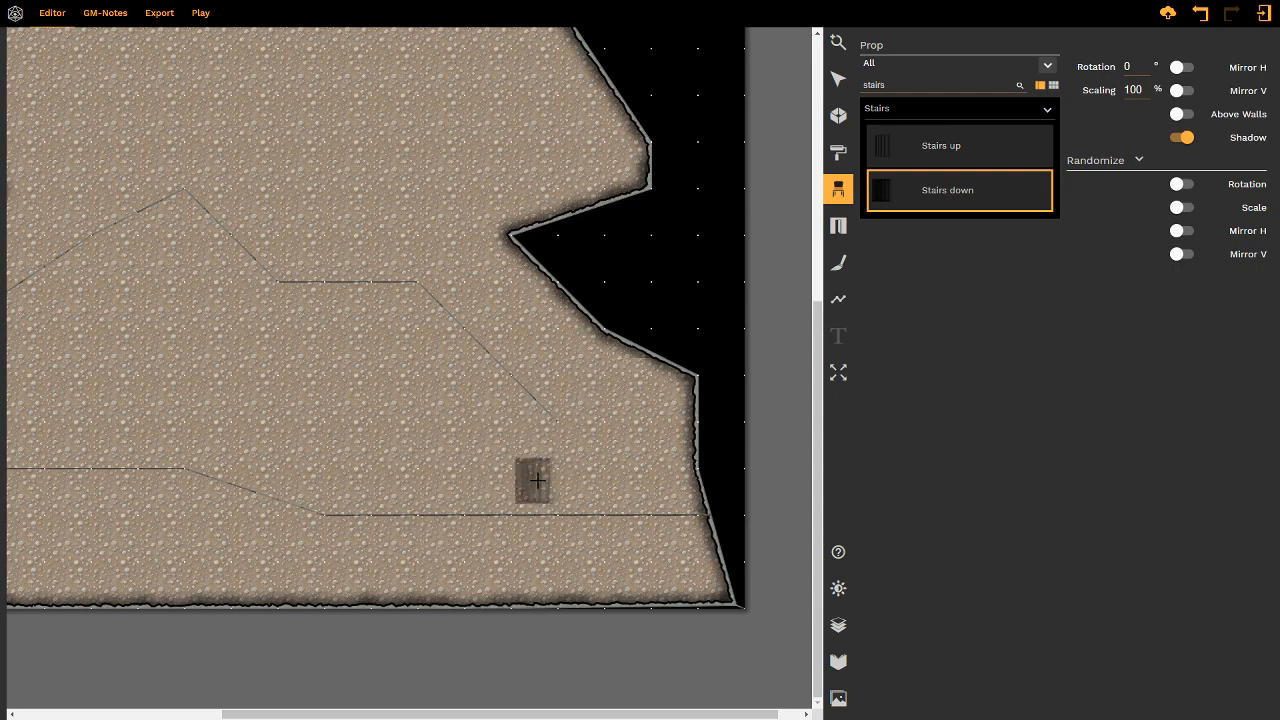
scroll(537, 481, down, 6)
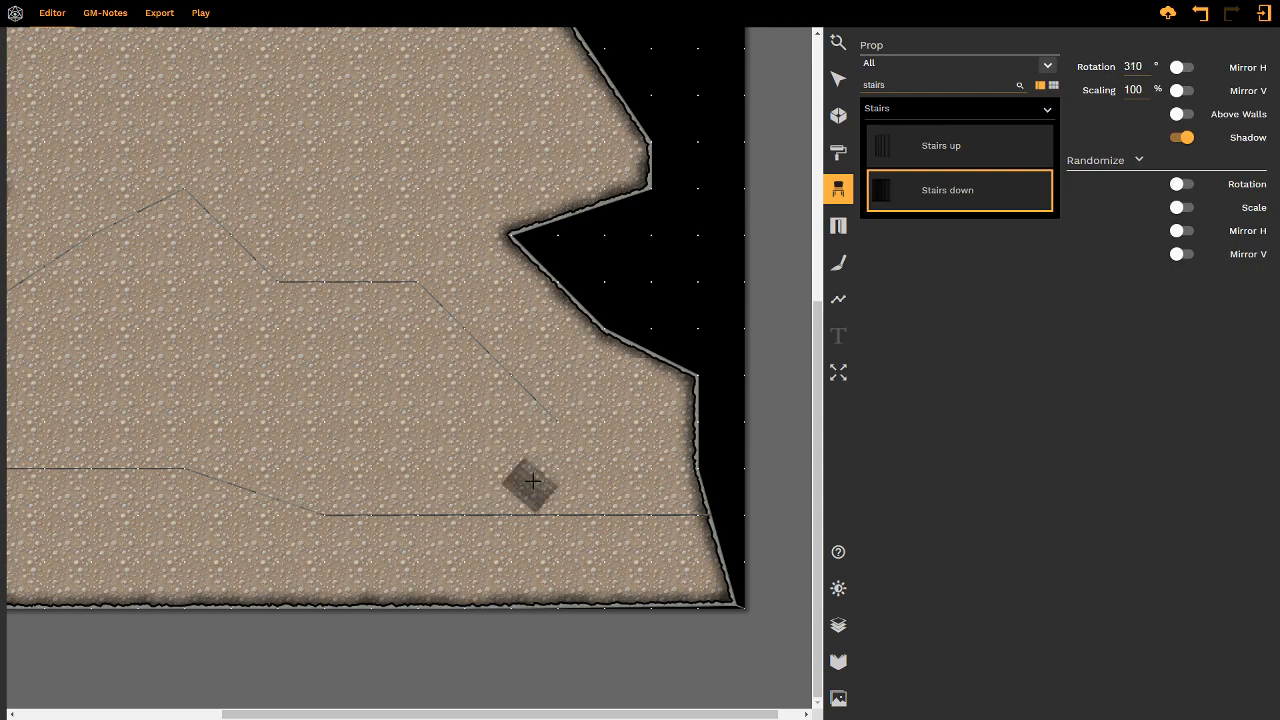
scroll(533, 481, down, 9)
scroll(533, 481, up, 20)
scroll(533, 481, down, 18)
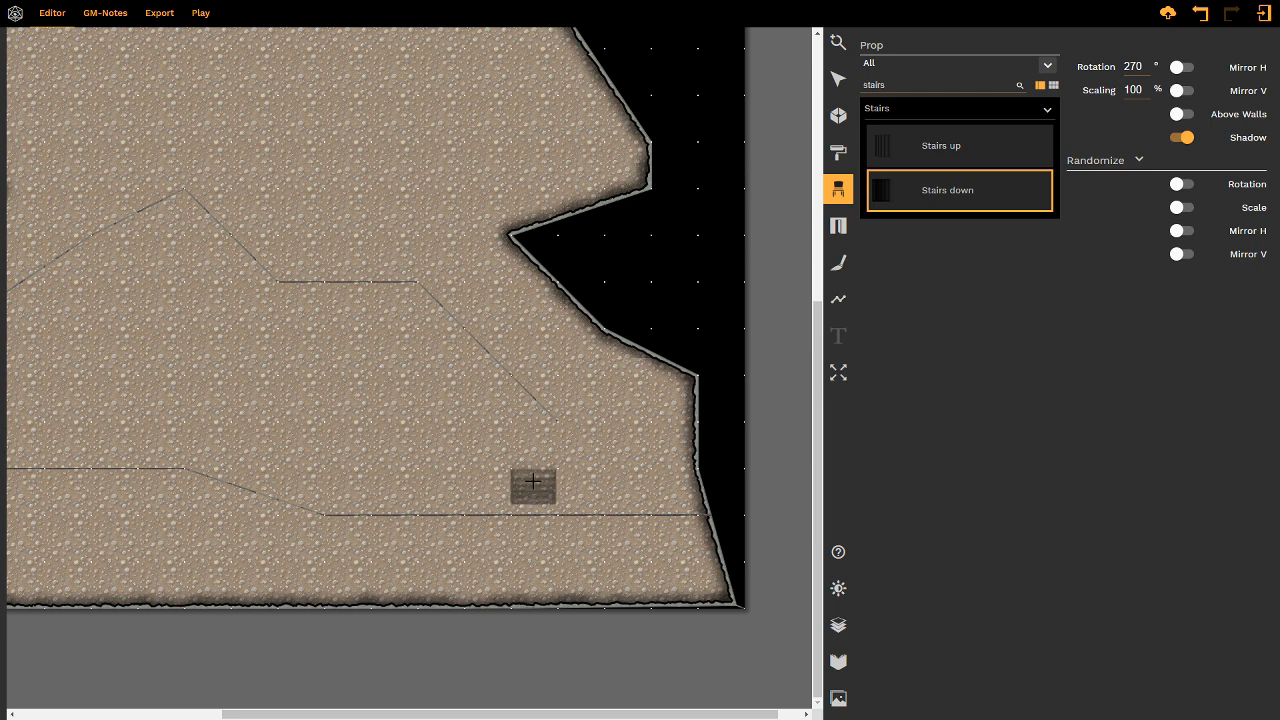
- Try the Stairs down prop at scales between 80% and 140% and at a rotation of 290°
shift+scroll(533, 481, up, 8)
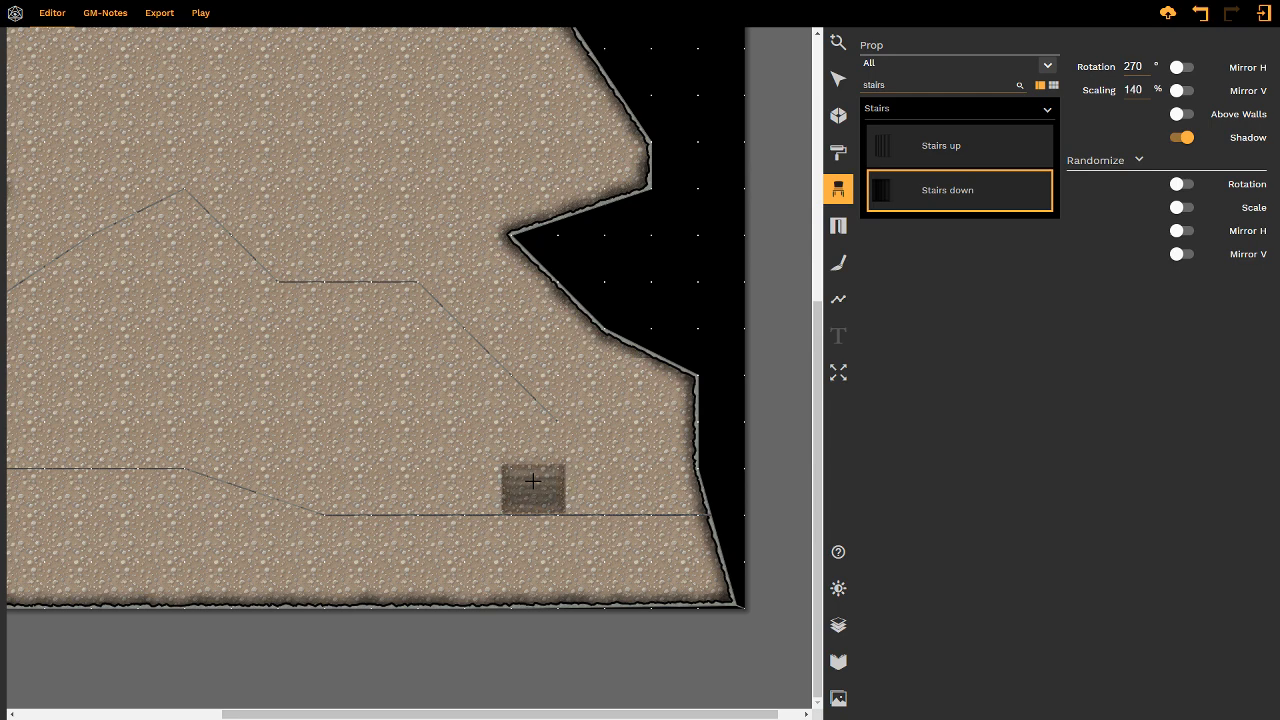
shift+scroll(533, 481, down, 8)
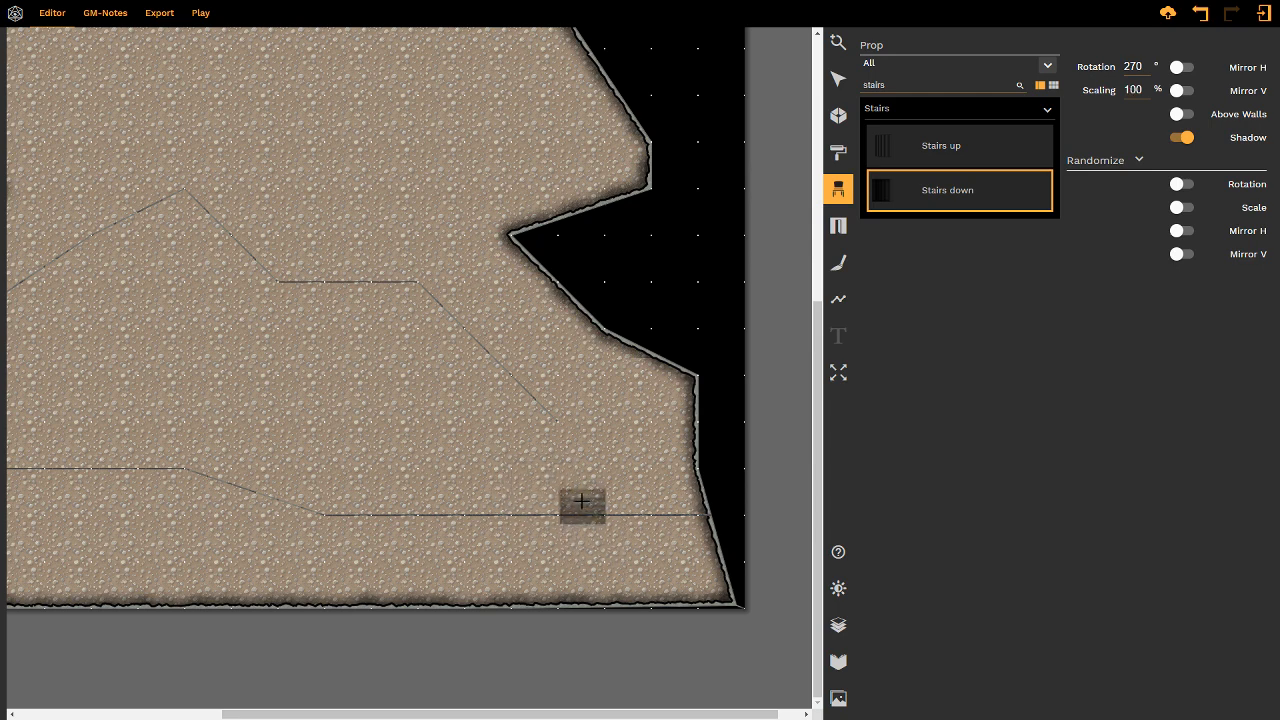
shift+scroll(581, 501, down, 1)
shift+scroll(581, 501, up, 2)
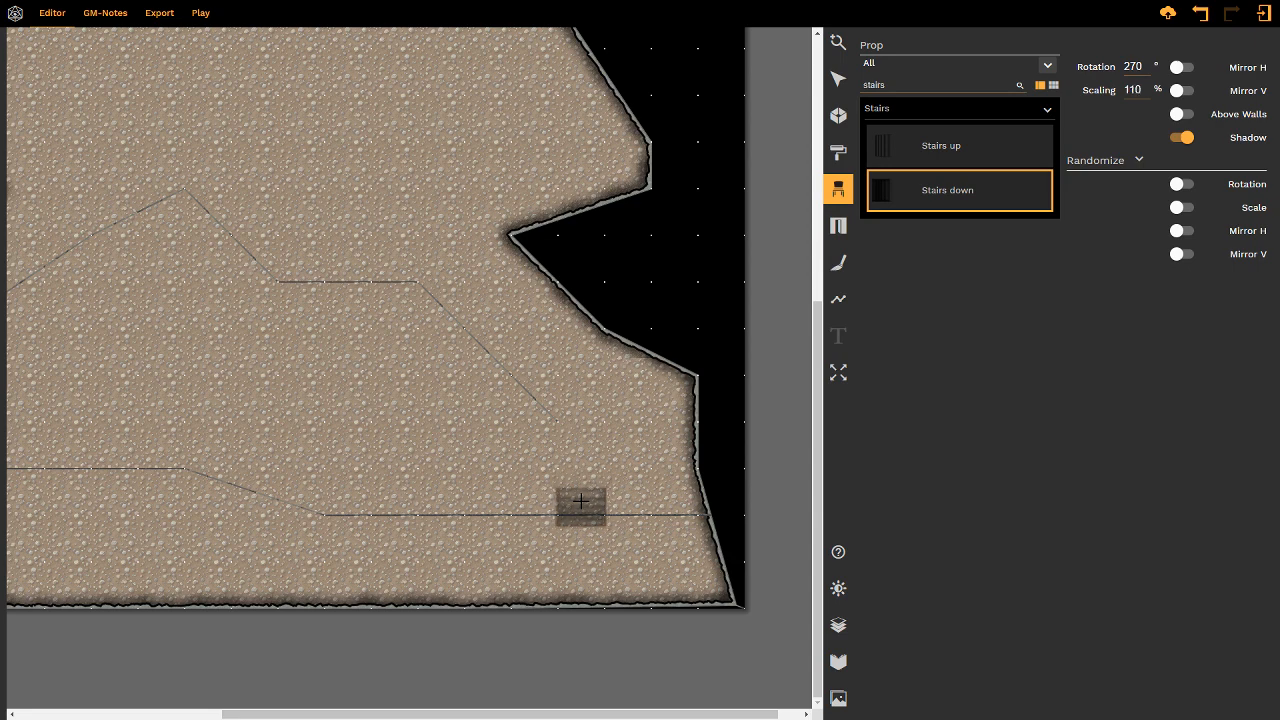
shift+scroll(581, 501, down, 3)
shift+scroll(581, 501, up, 2)
shift+scroll(581, 501, down, 2)
ctrl+scroll(581, 501, up, 4)
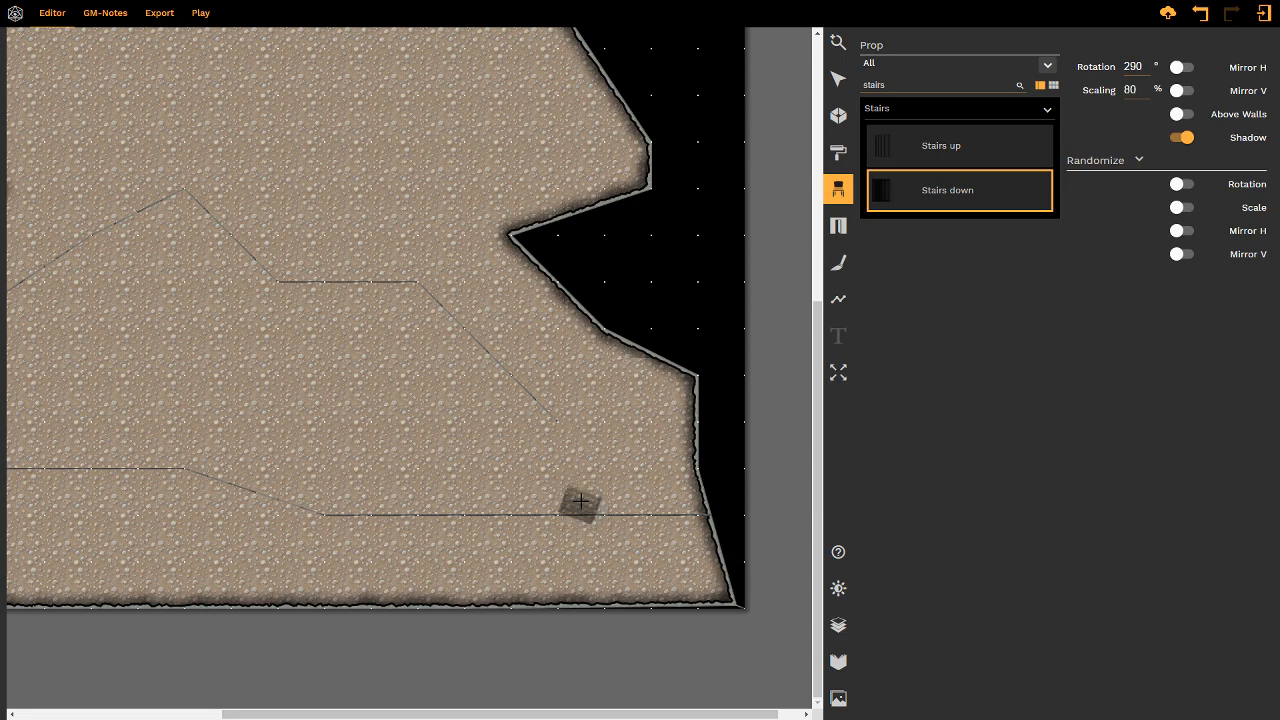
ctrl+scroll(581, 501, down, 3)
ctrl+scroll(581, 501, up, 3)
- Place two Stairs down props at 120% scale and 270° rotation side by side below the straight inner wall's right end
shift+scroll(581, 501, up, 4)
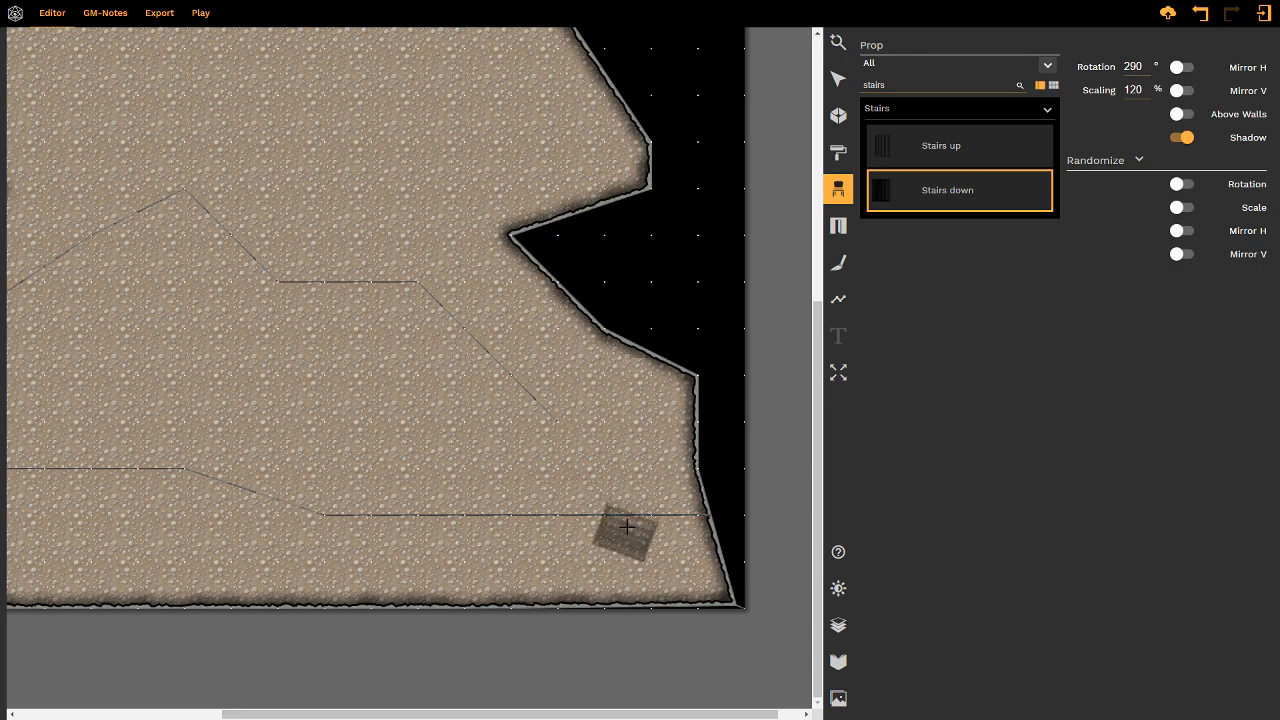
ctrl+scroll(614, 532, down, 1)
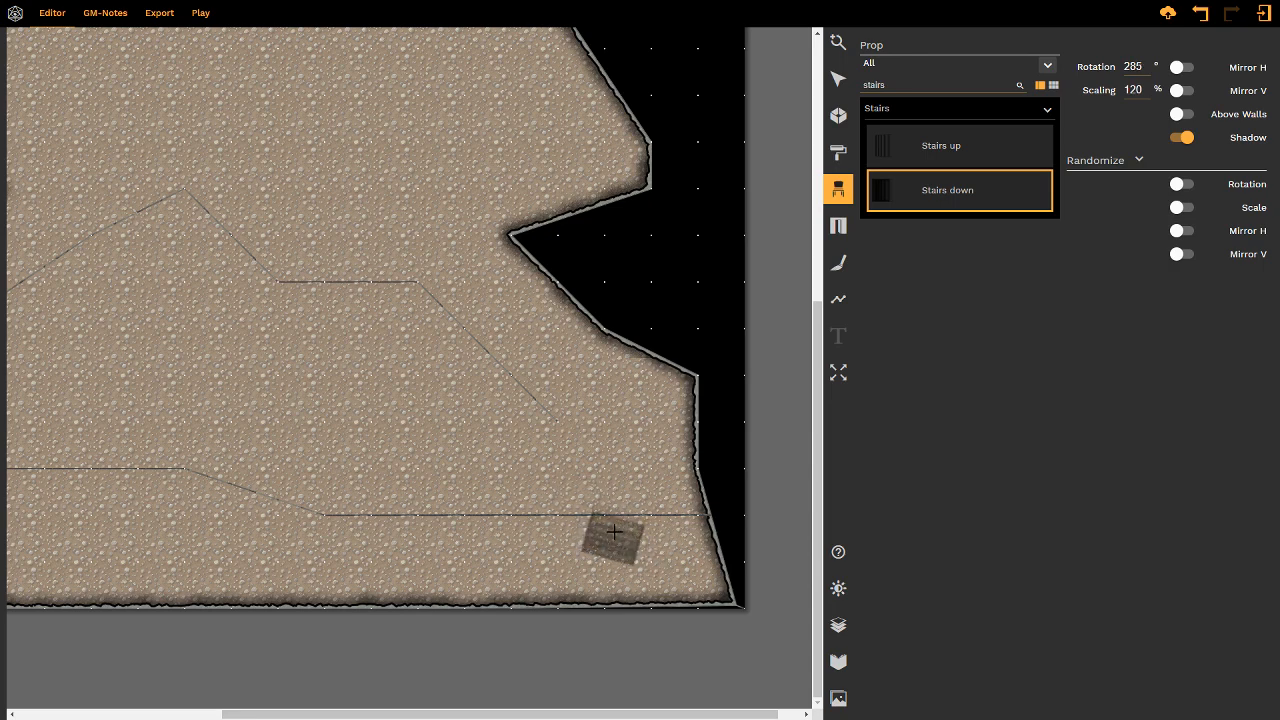
ctrl+scroll(614, 532, down, 3)
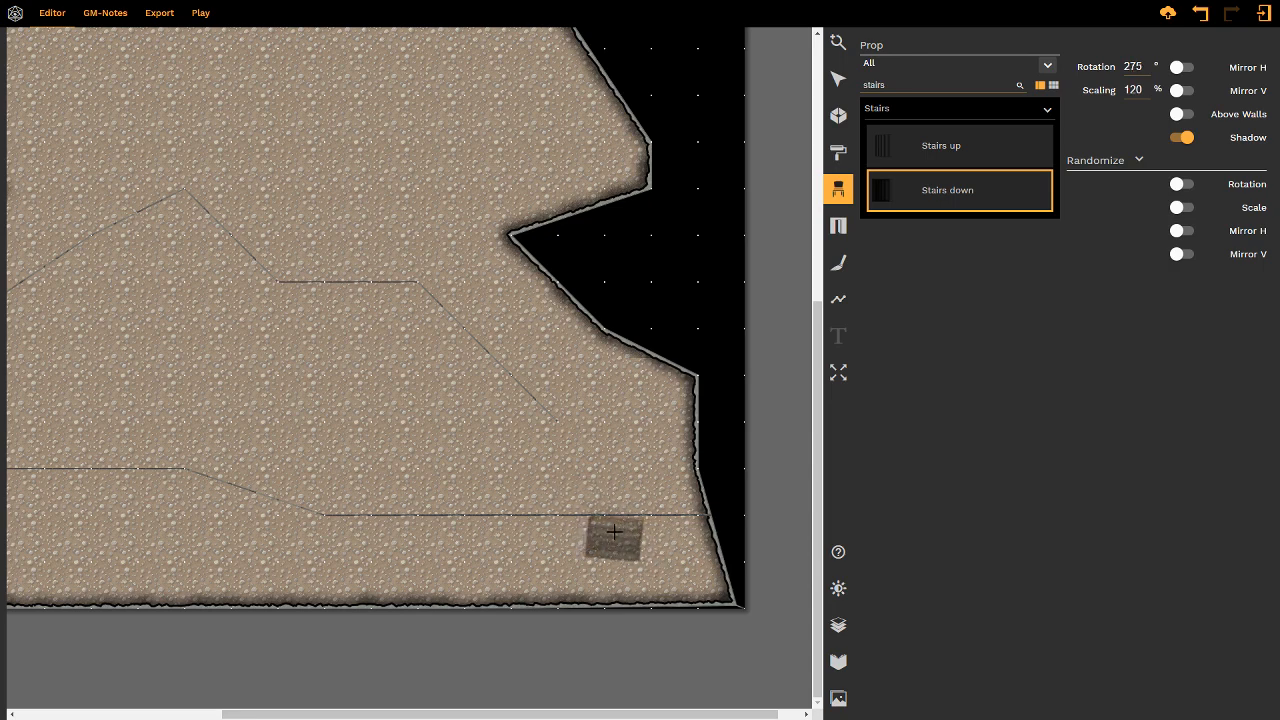
click(680, 531)
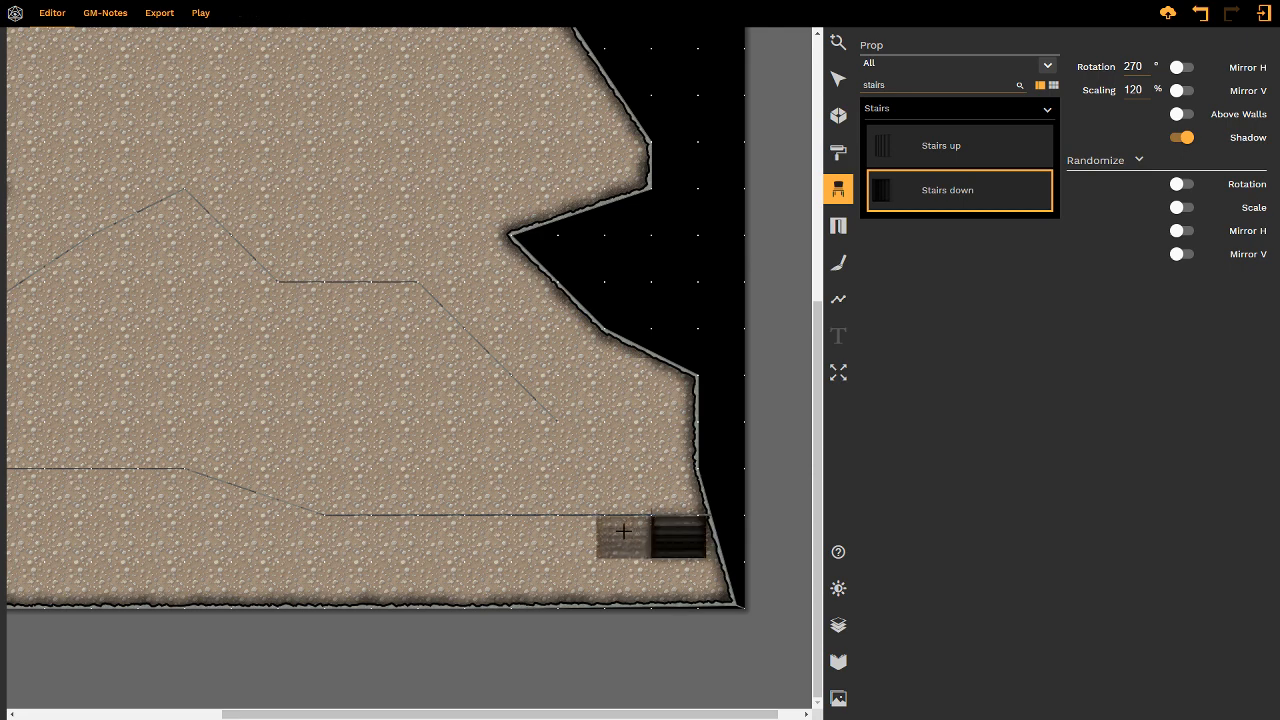
click(623, 531)
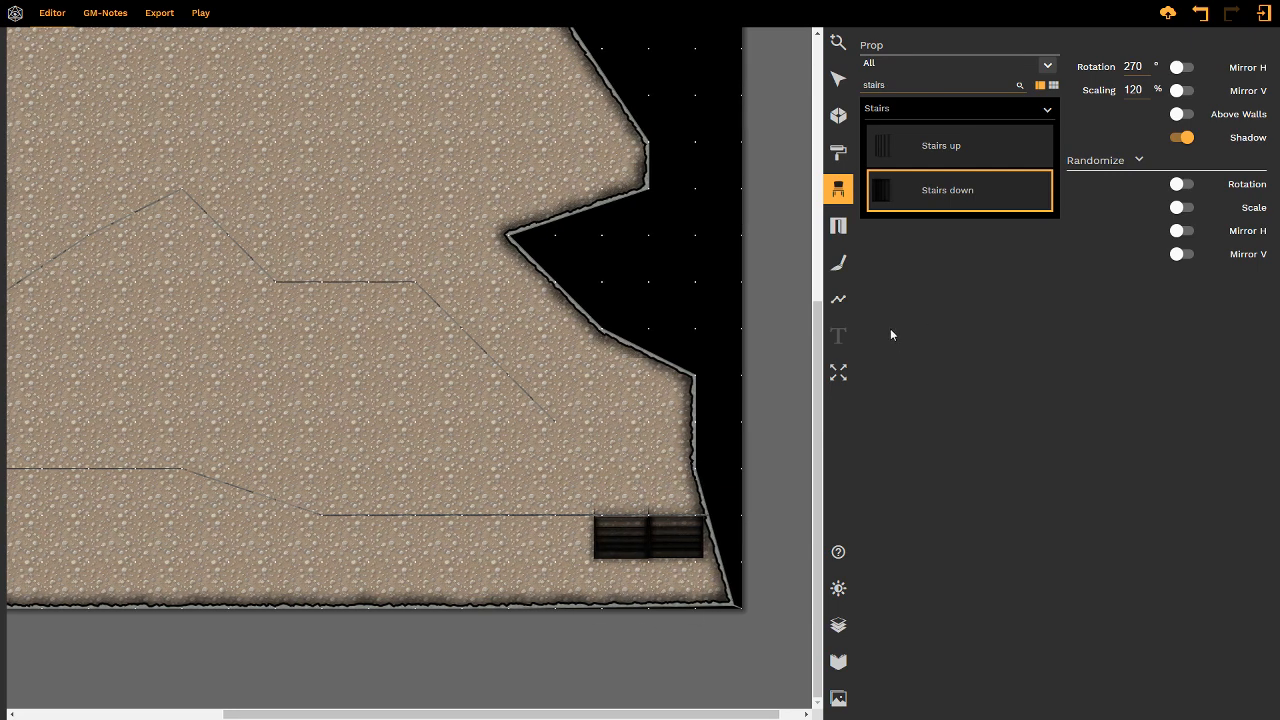
- Check the stairs' position against the mine entrance by briefly showing the Ground Level over Mines Lv 1
click(838, 628)
click(1212, 48)
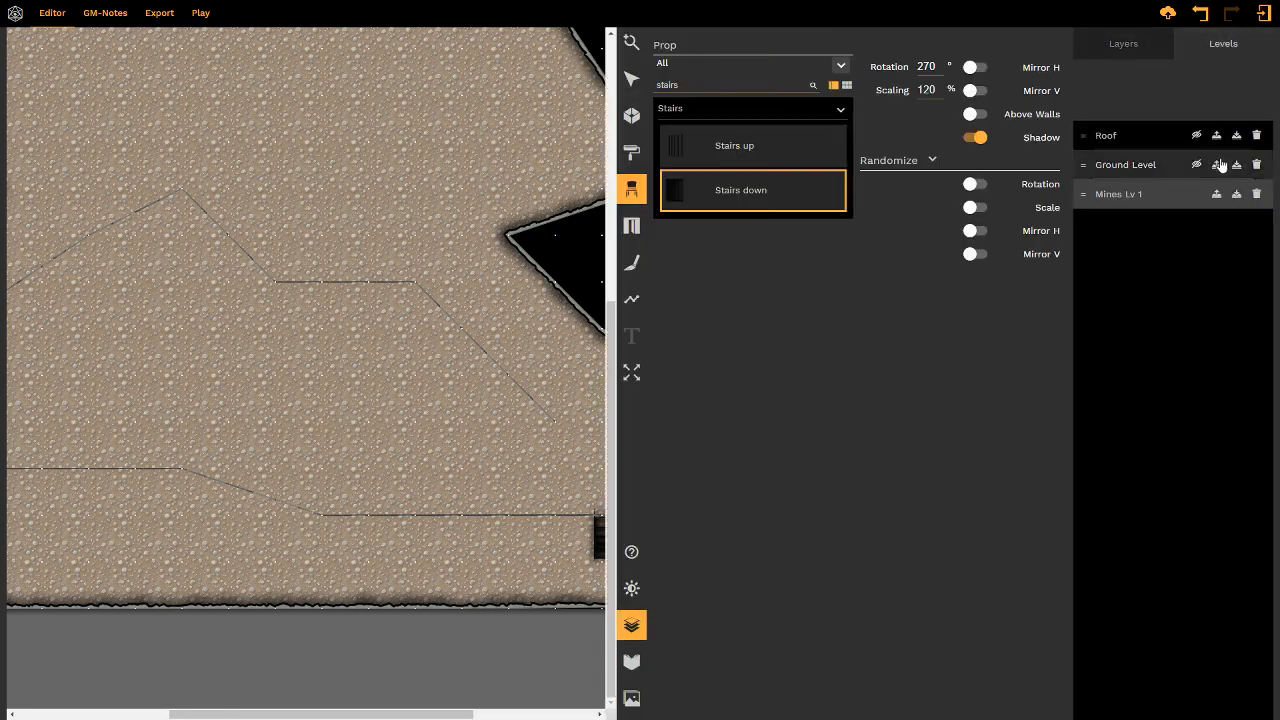
click(1196, 167)
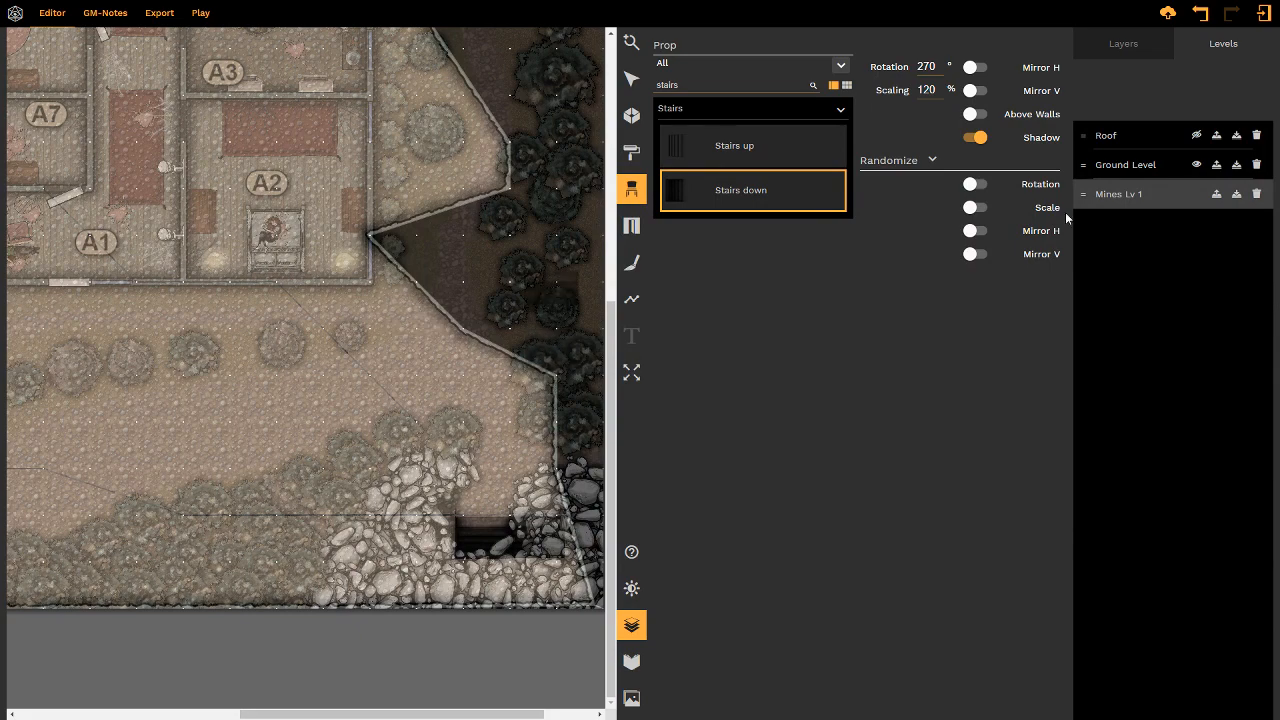
click(1196, 164)
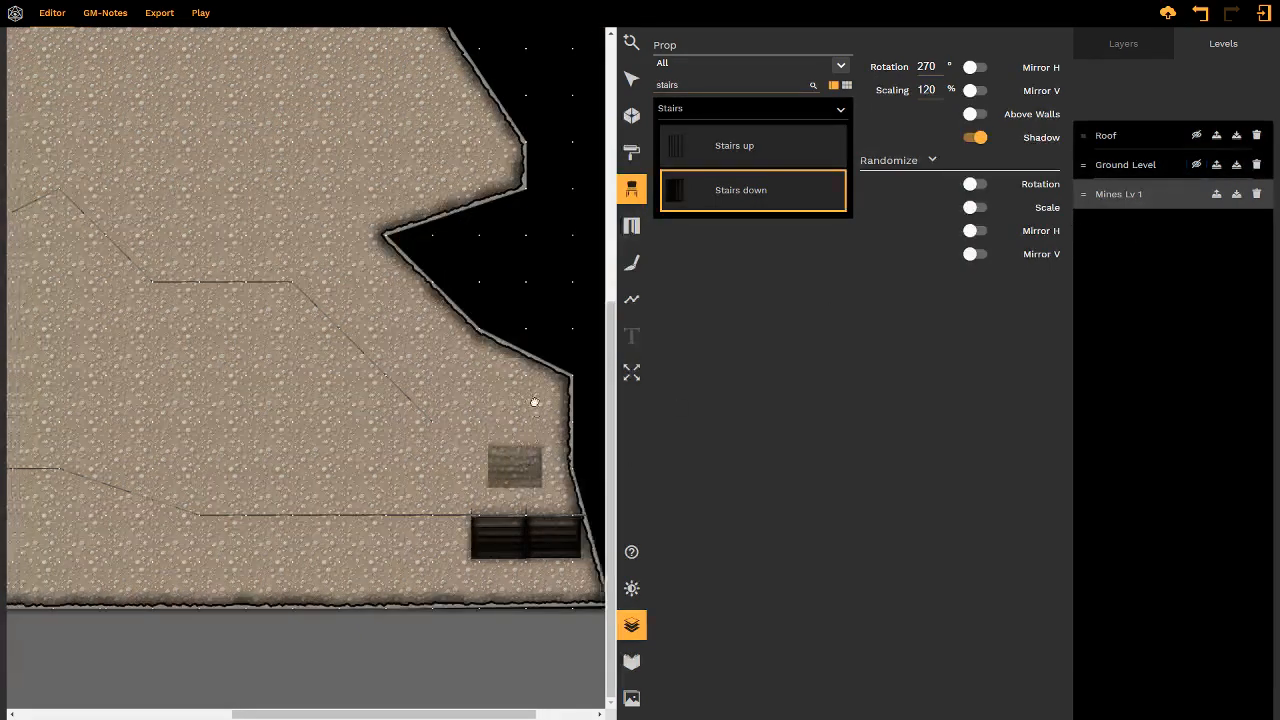
- Move the right-hand Stairs down prop to the left side of the other one, below the straight inner wall
click(624, 84)
click(662, 543)
click(658, 535)
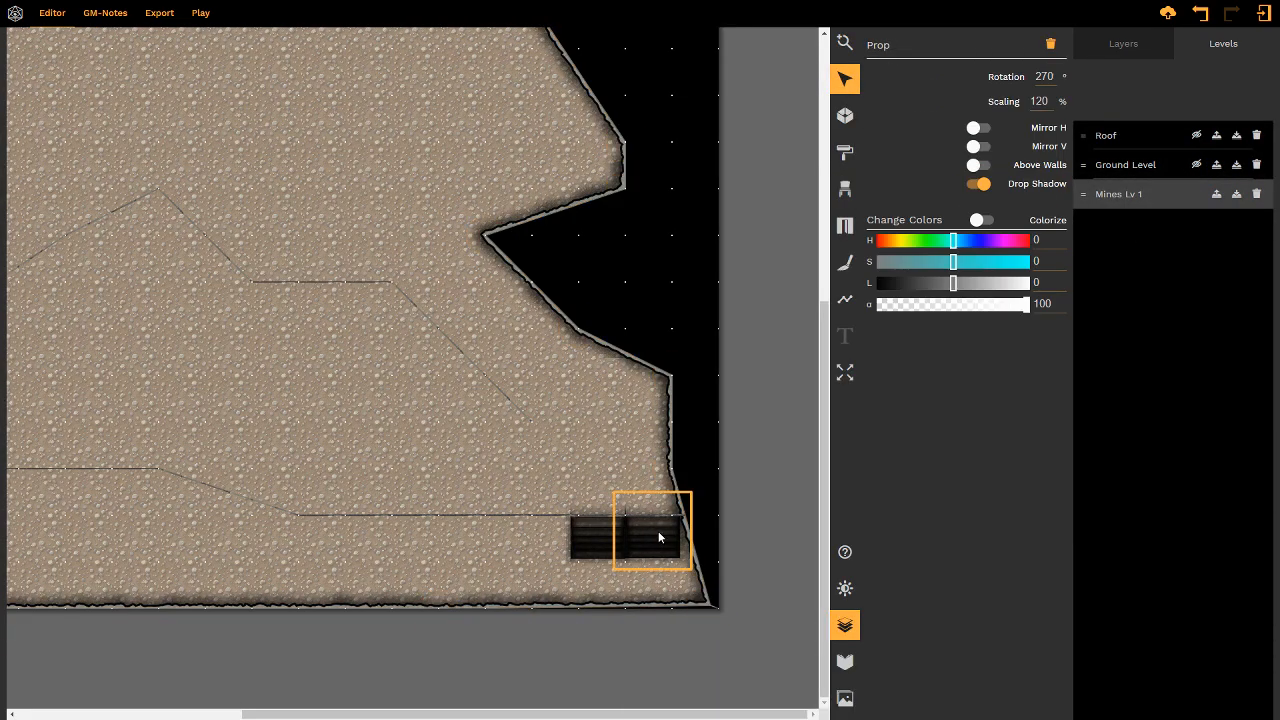
drag(656, 531, 548, 539)
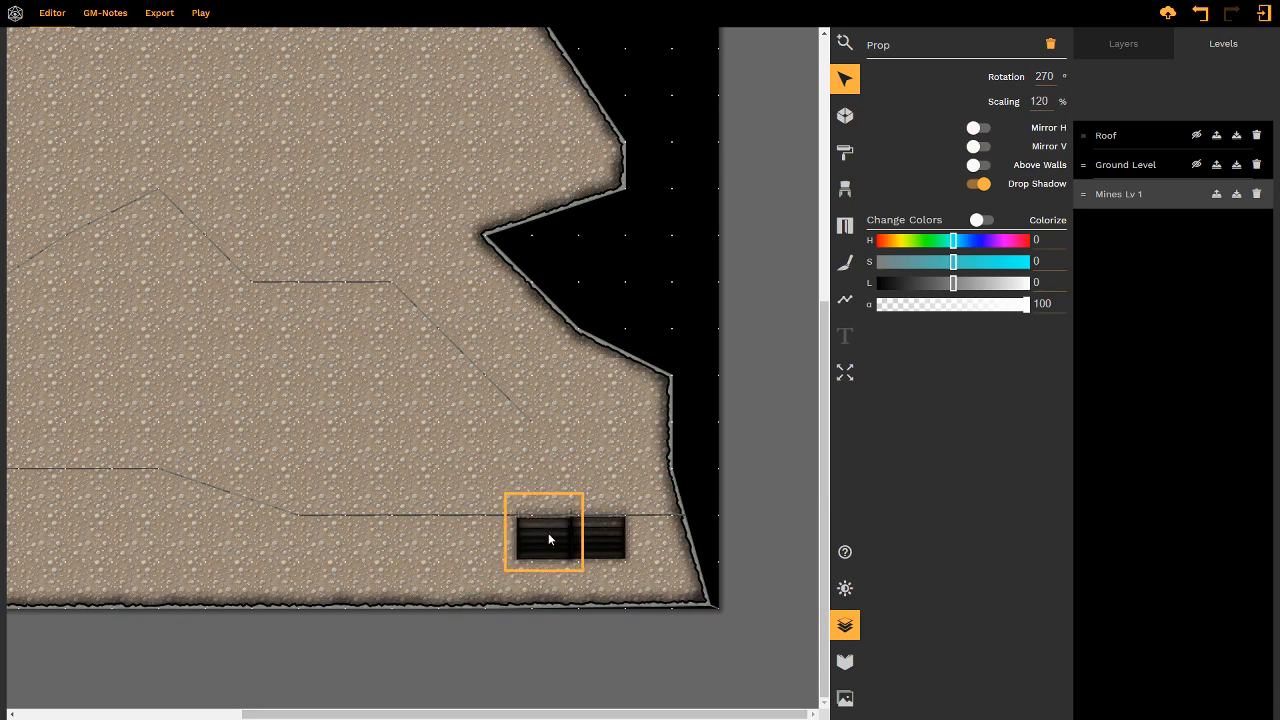
- Save the map and deselect the Stairs down prop
middle_drag(588, 374, 616, 374)
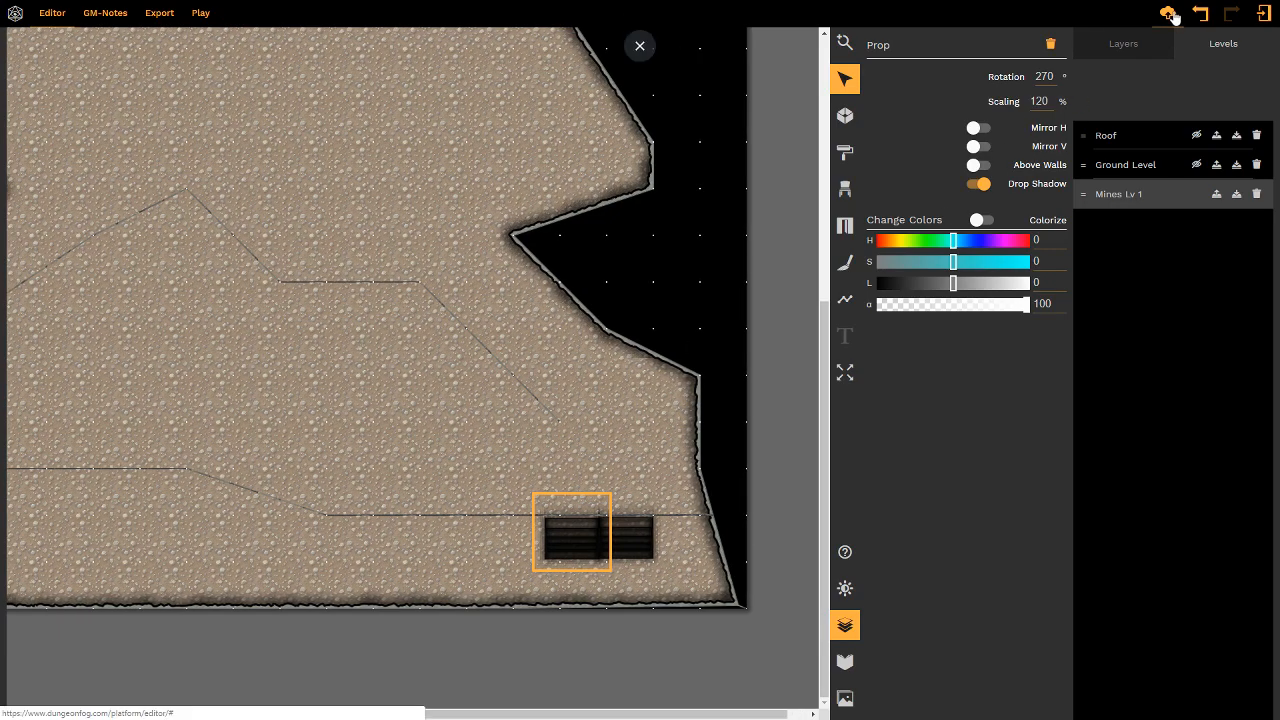
click(471, 423)
middle_drag(433, 446, 437, 394)
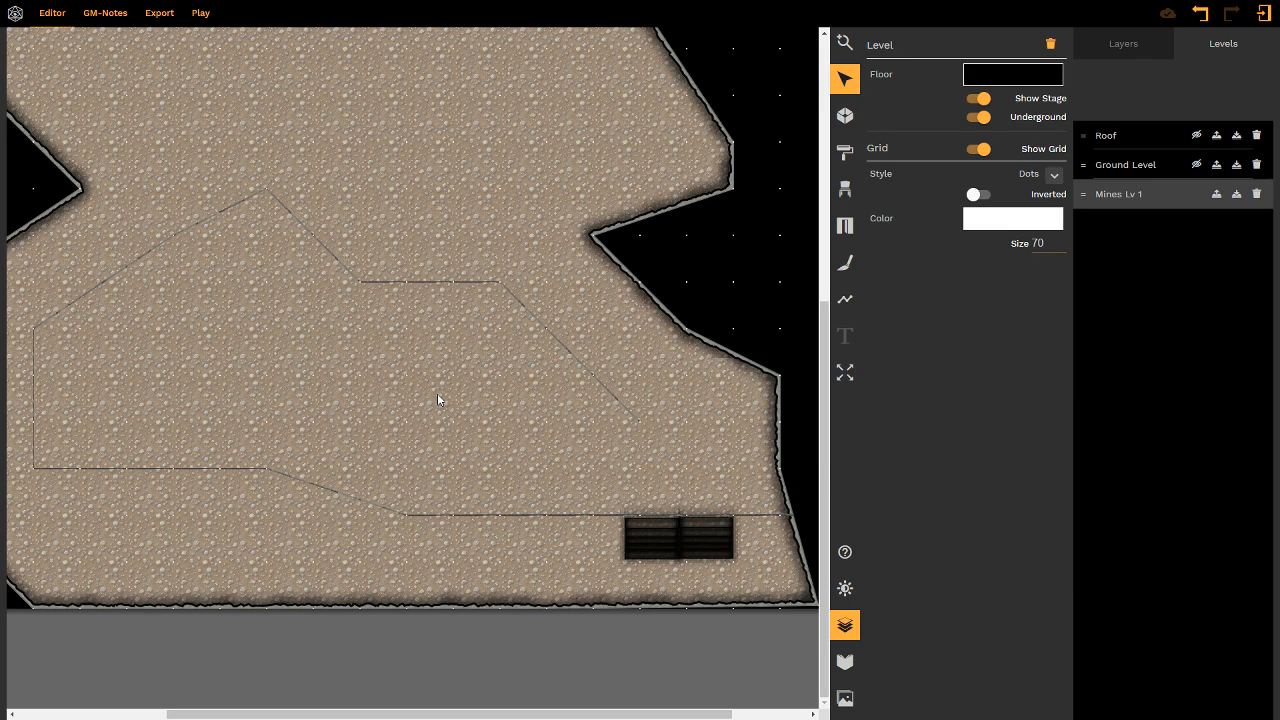
scroll(437, 408, left, 1)
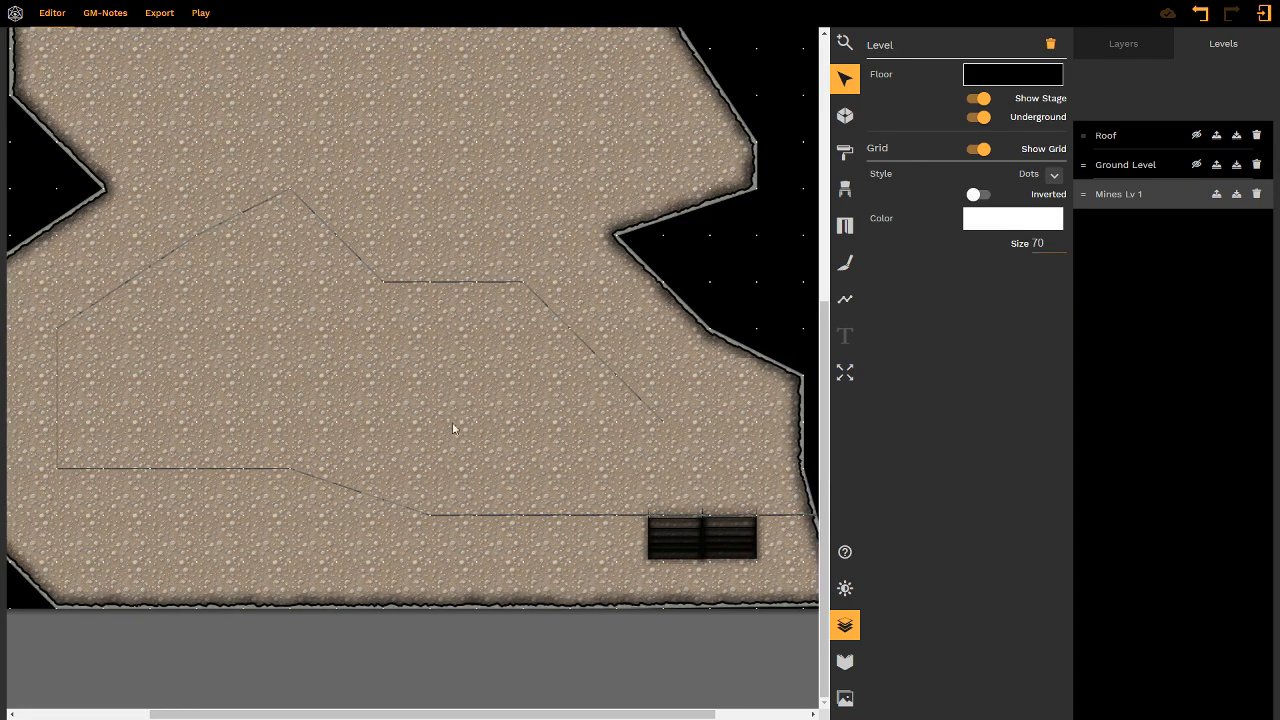
- Place a mine stop prop at 90° rotation between the cave's bottom wall and the straight inner wall, just left of the stairs
click(845, 628)
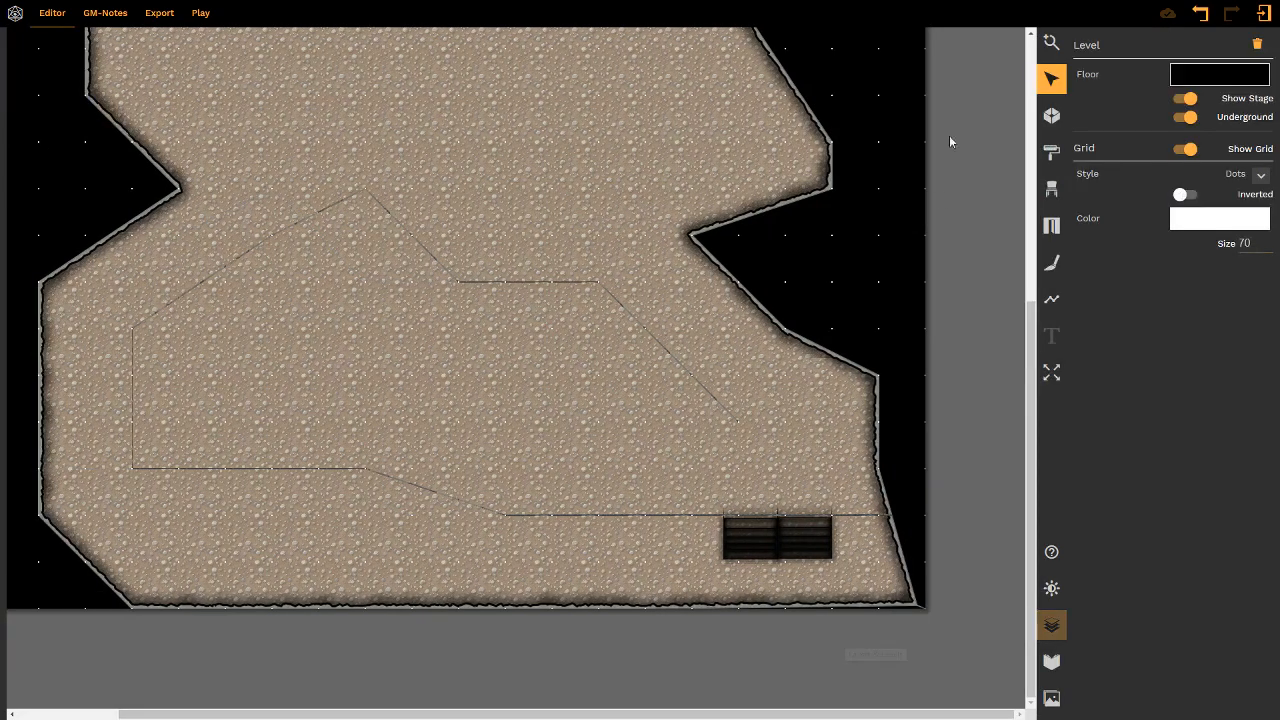
click(1050, 190)
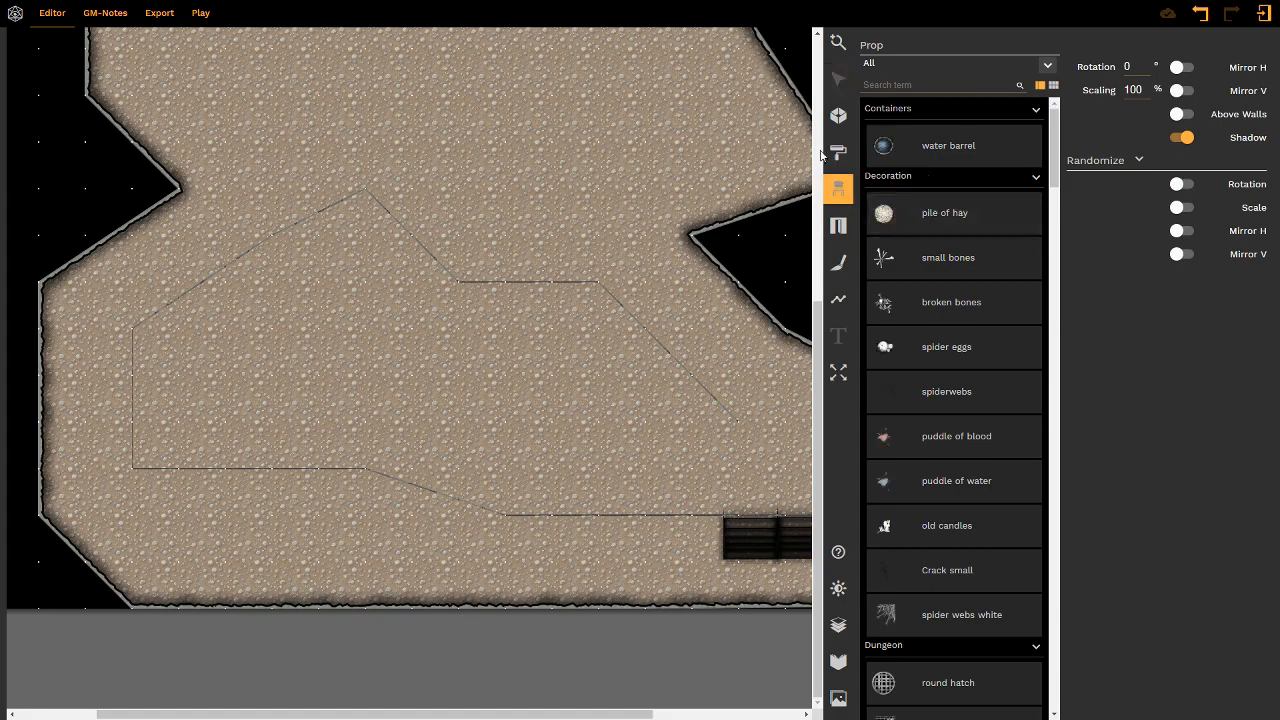
click(917, 85)
text(mine)
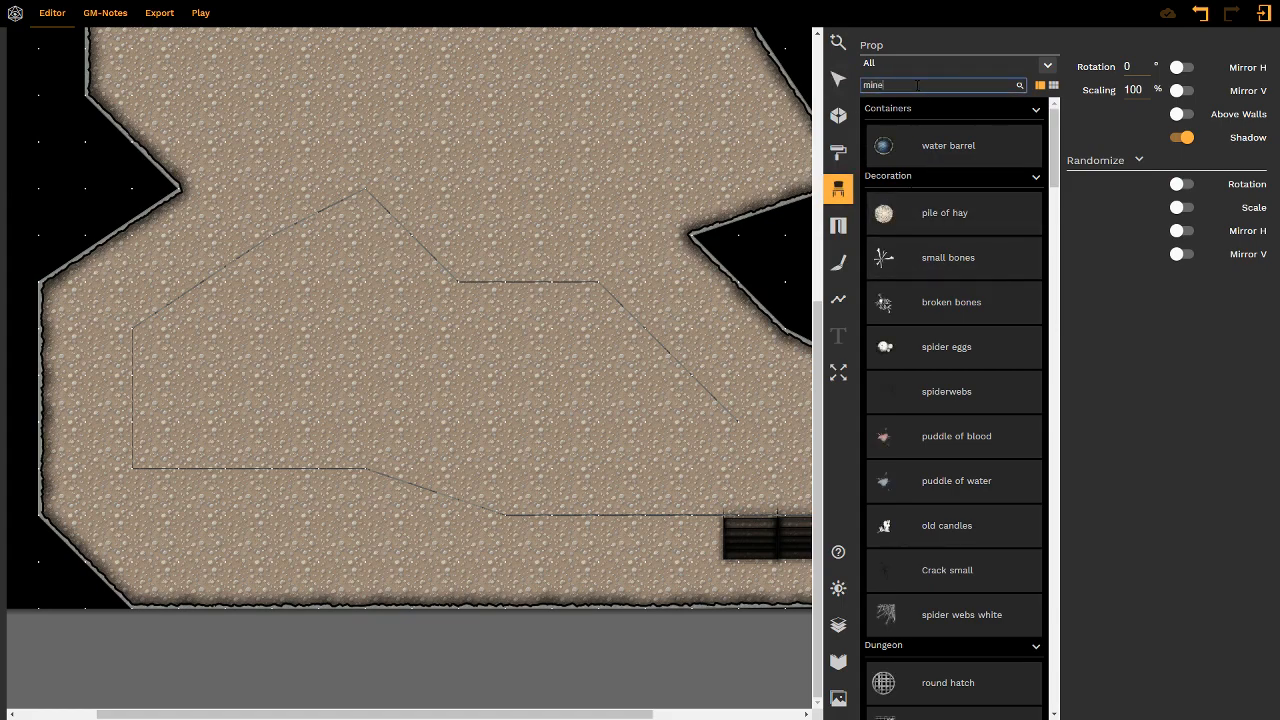
click(908, 278)
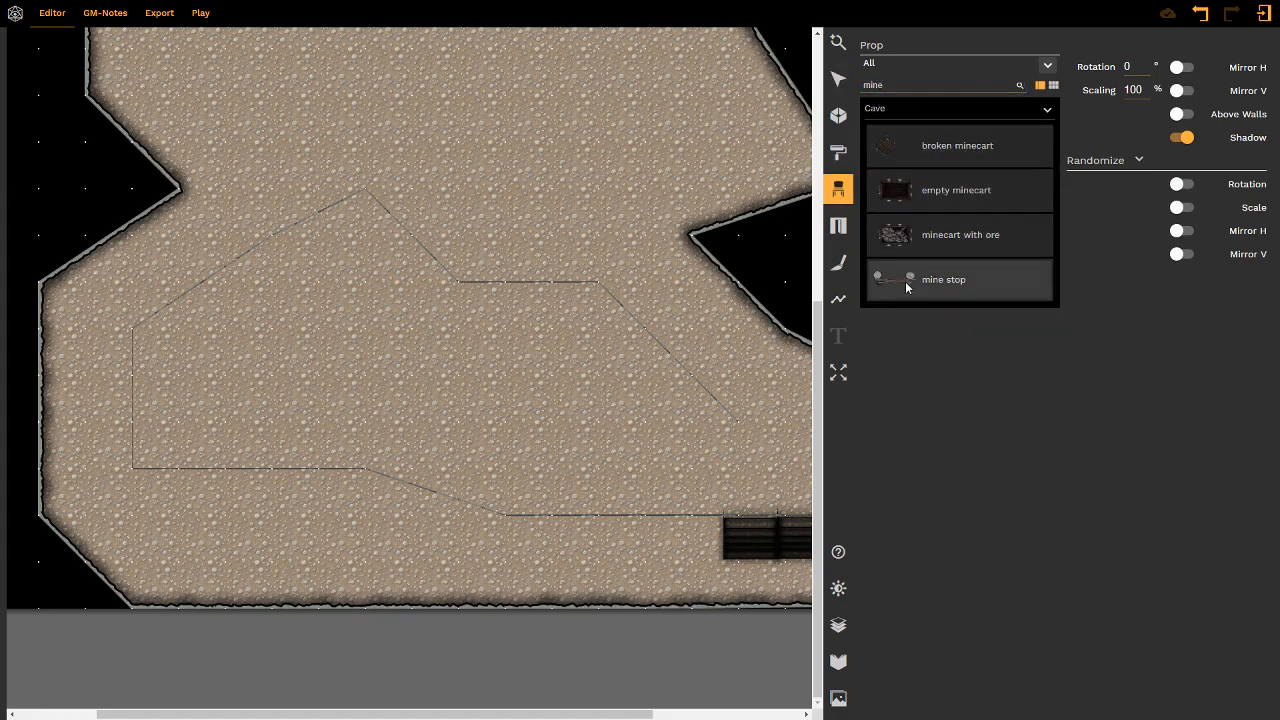
shift+scroll(679, 569, down, 18)
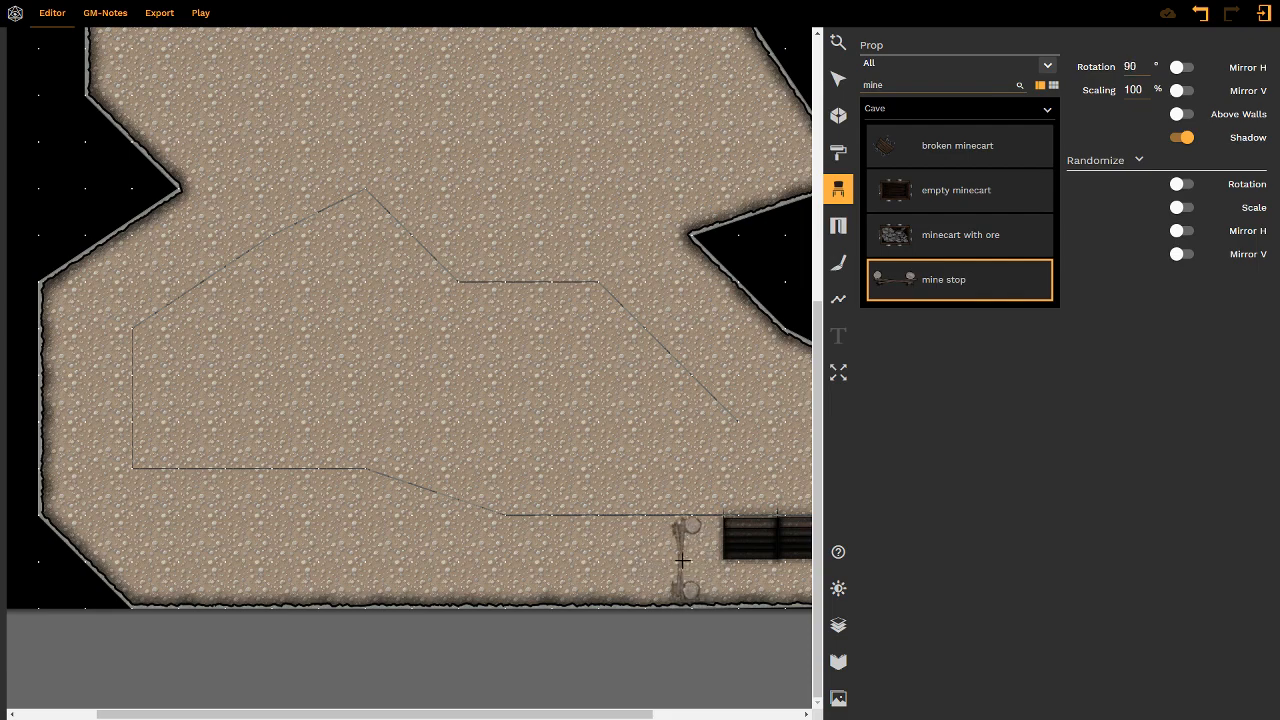
click(682, 561)
right_drag(650, 451, 572, 407)
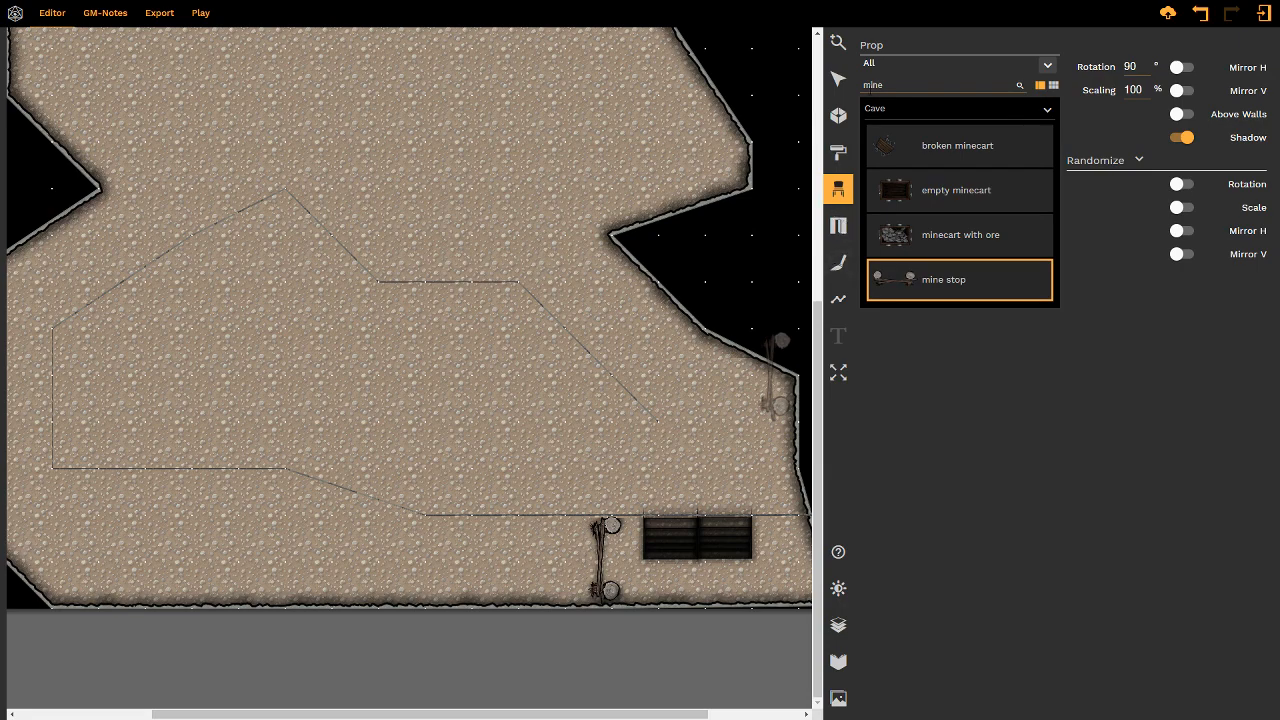
- Draw a short vertical inner wall between the mine stop and the stairs, and place a Passage in it
click(838, 115)
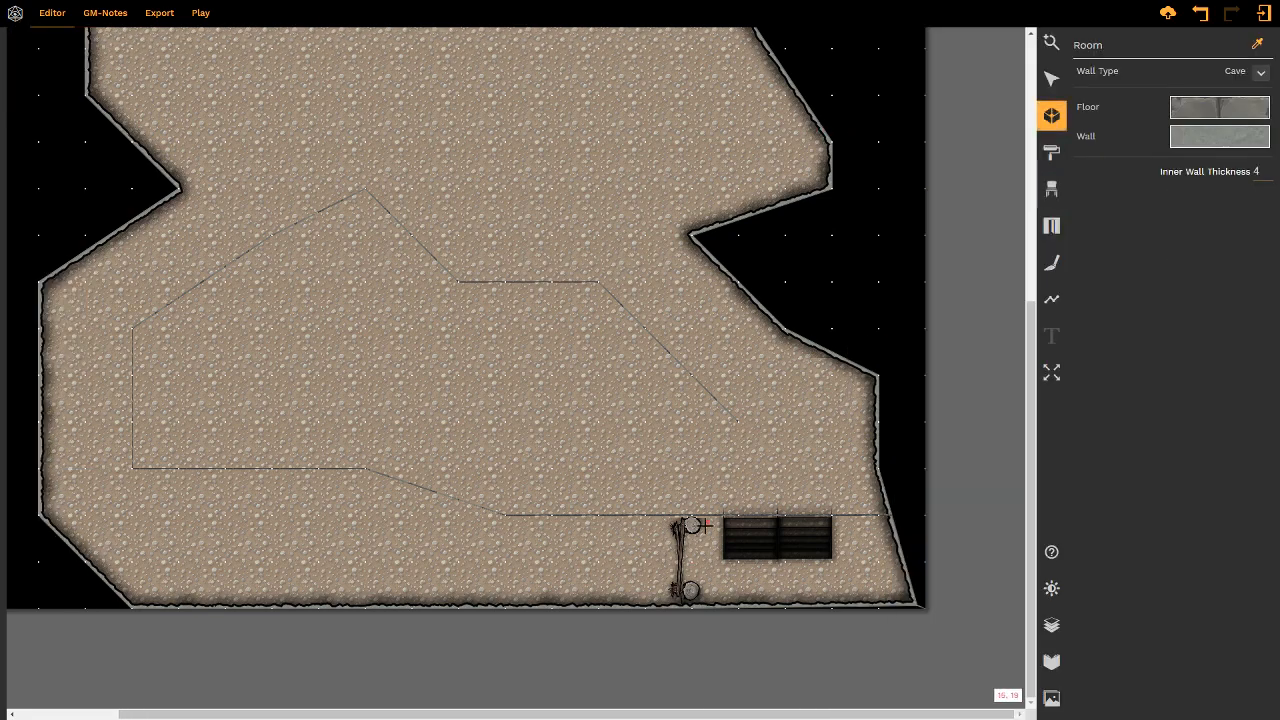
mouse_move(708, 516)
mouse_down()
mouse_move(709, 623)
mouse_move(708, 512)
mouse_up()
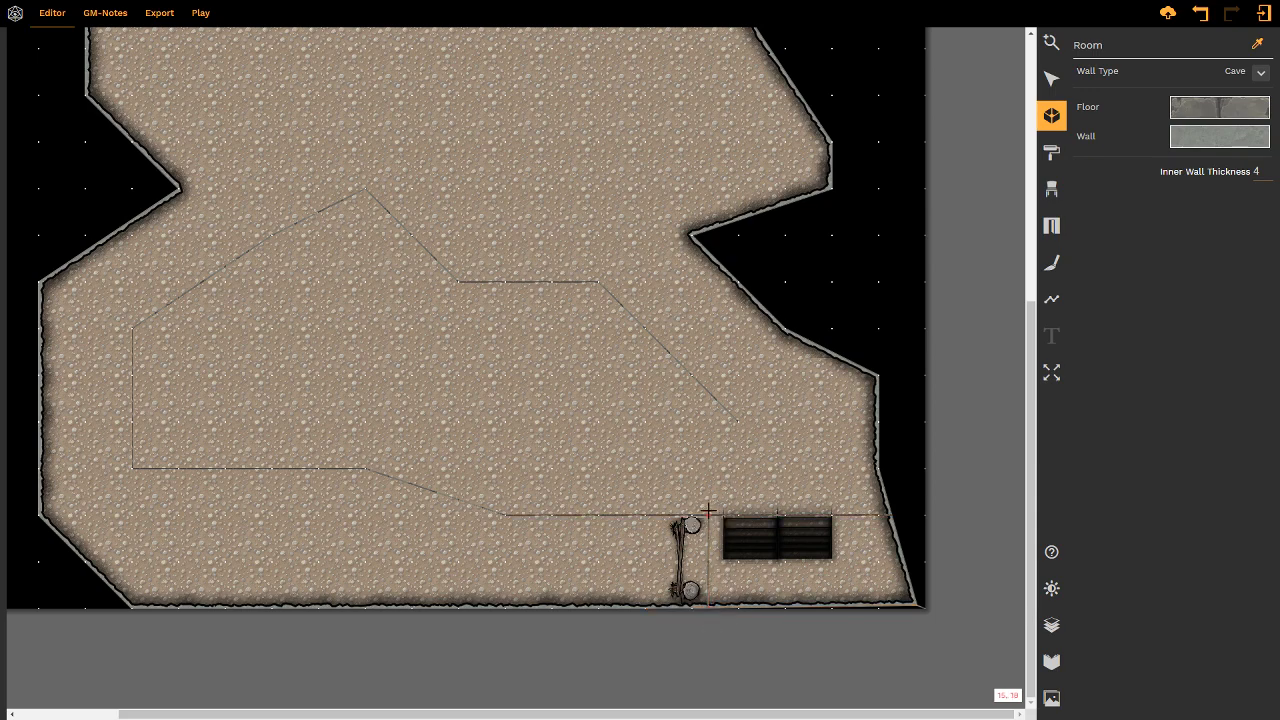
click(1051, 225)
click(1137, 190)
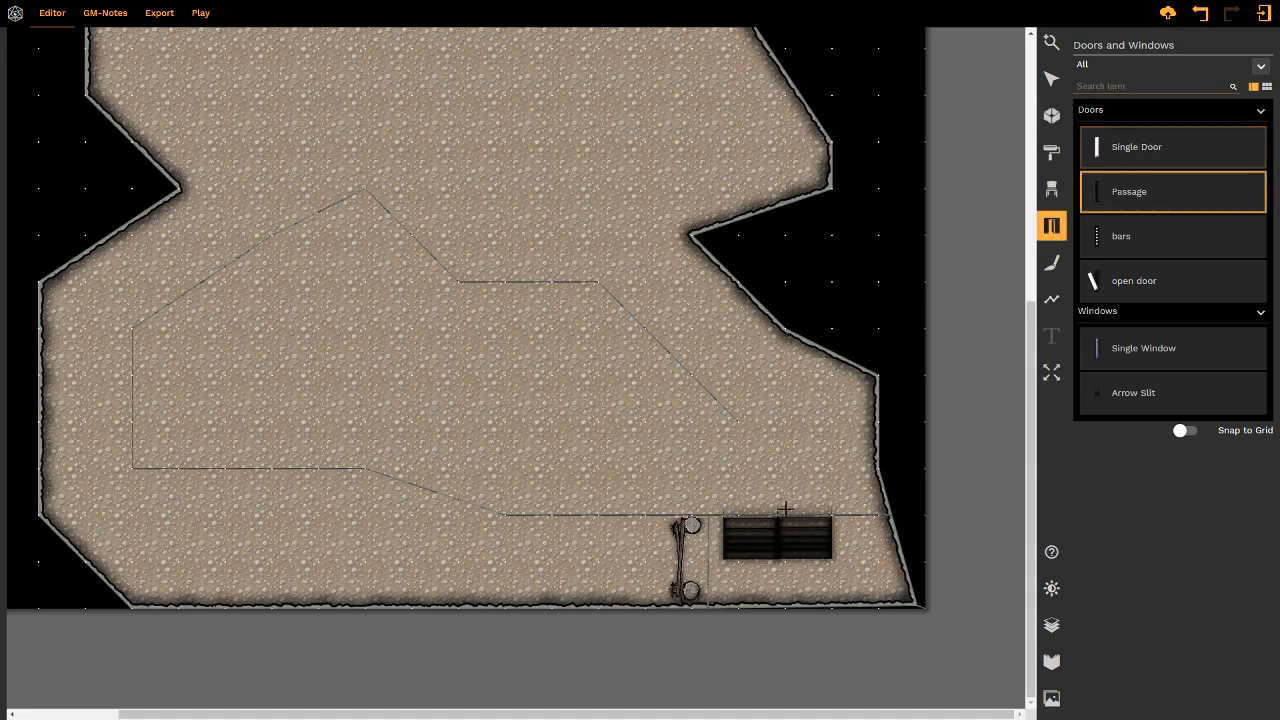
click(709, 554)
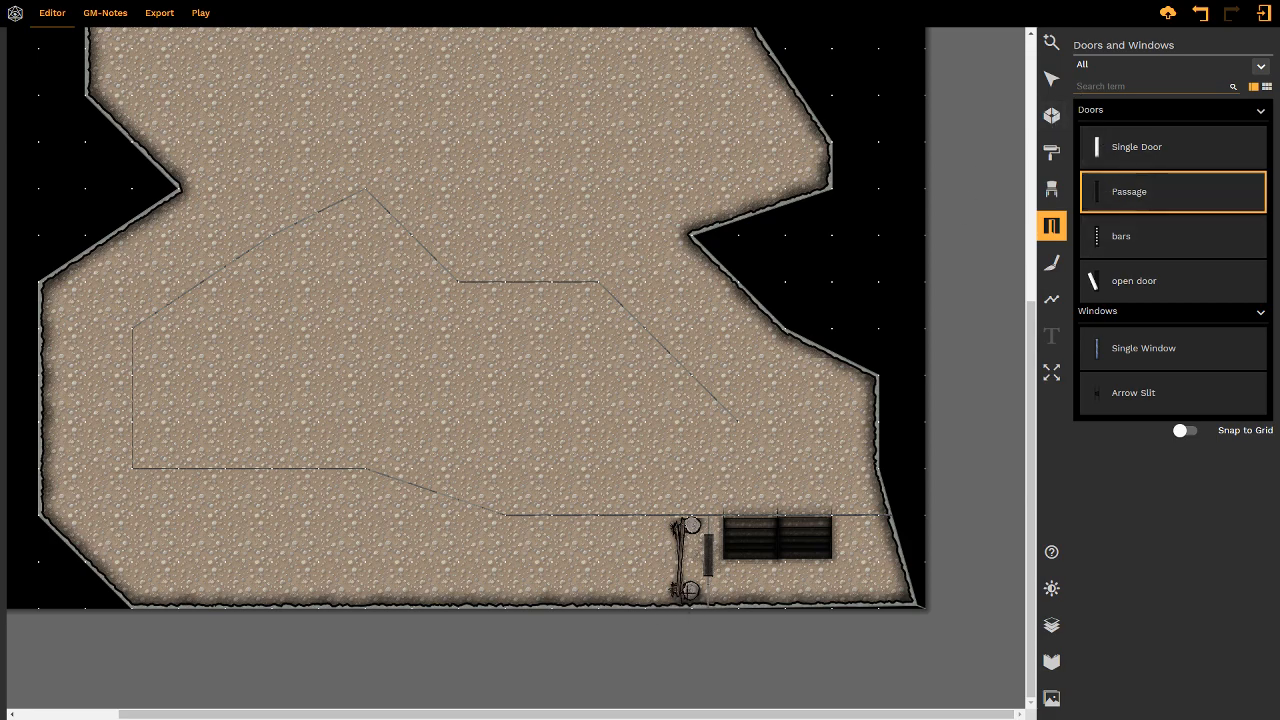
right_drag(498, 311, 529, 338)
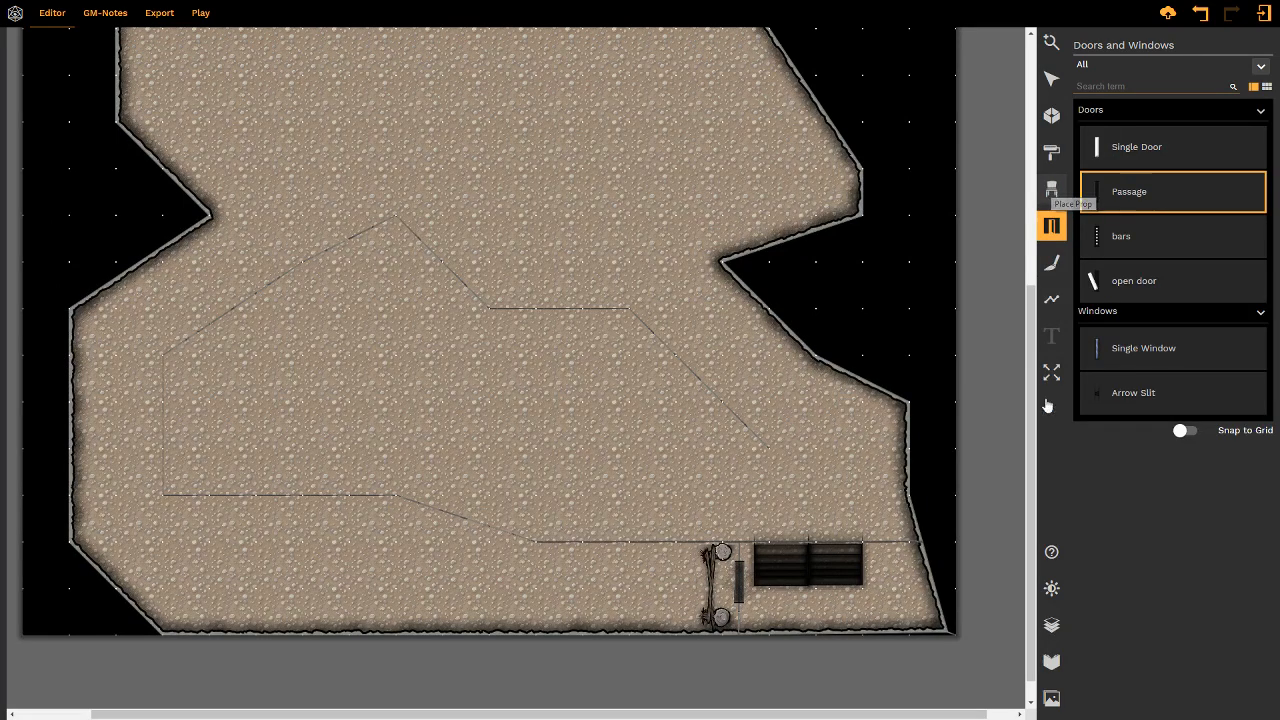
- Place a rails straight prop at 160% scale and 0° rotation directly left of the mine stop
click(1050, 190)
click(940, 85)
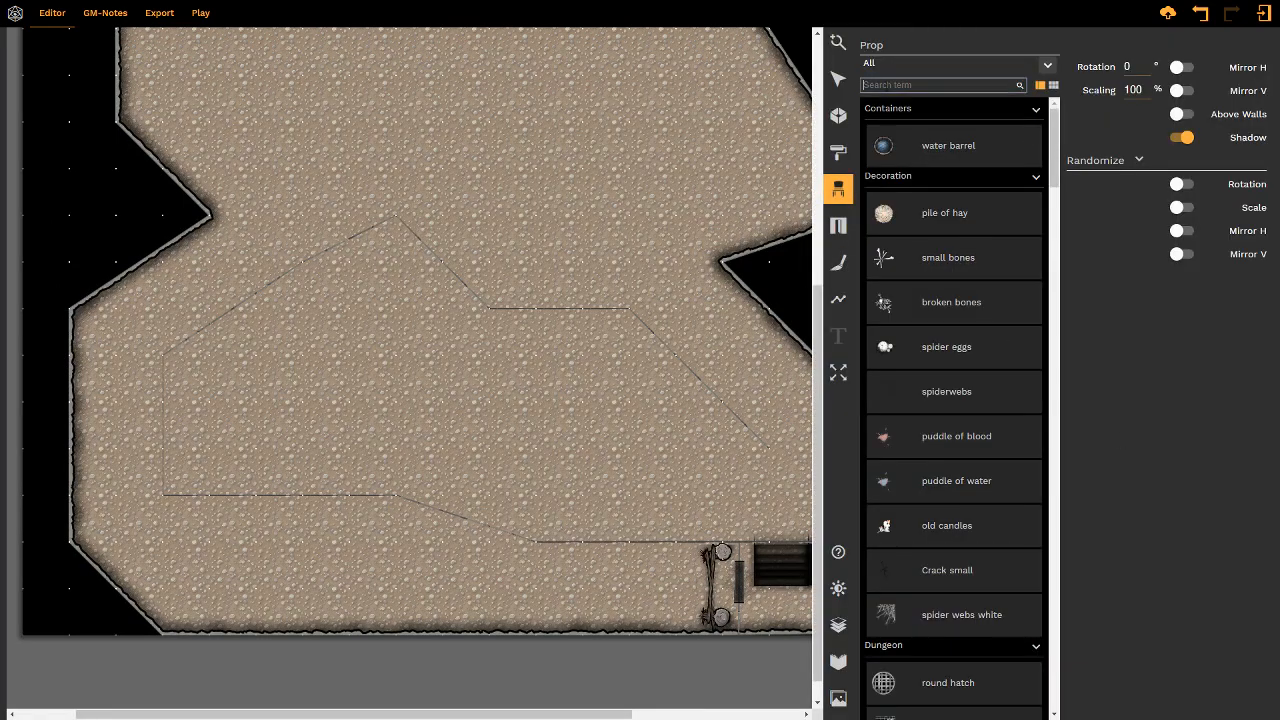
text(rails)
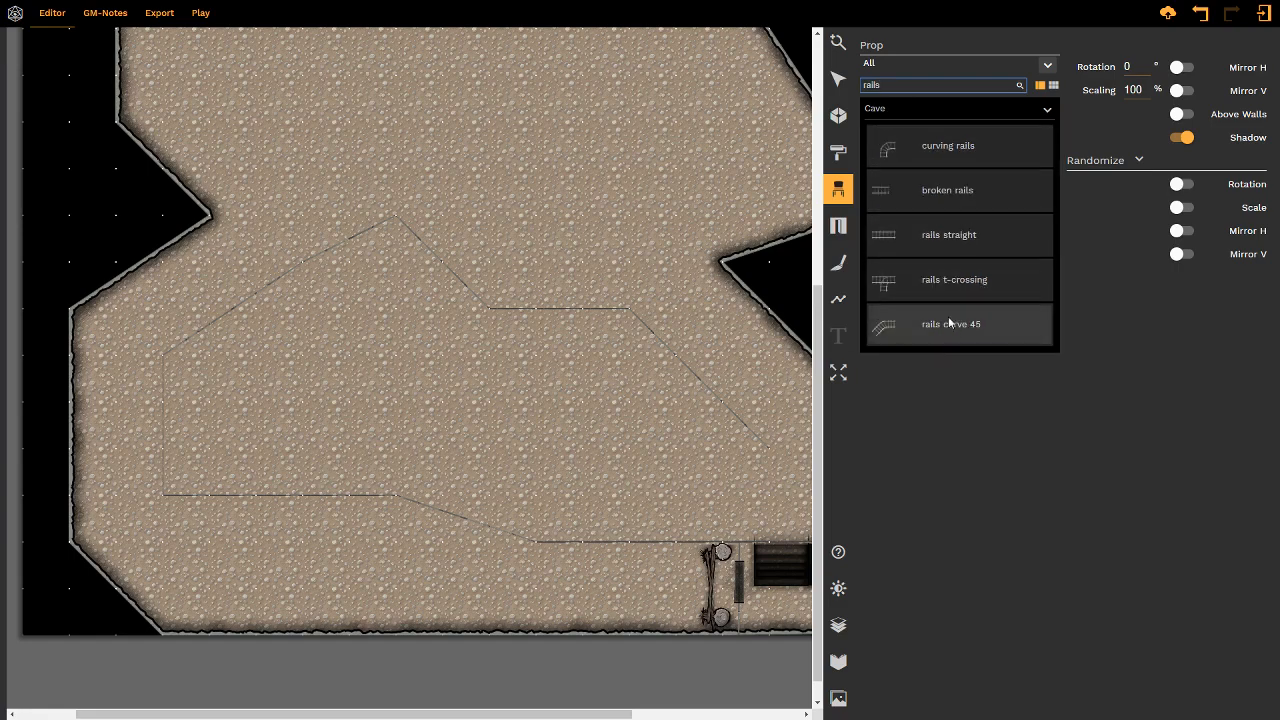
click(920, 188)
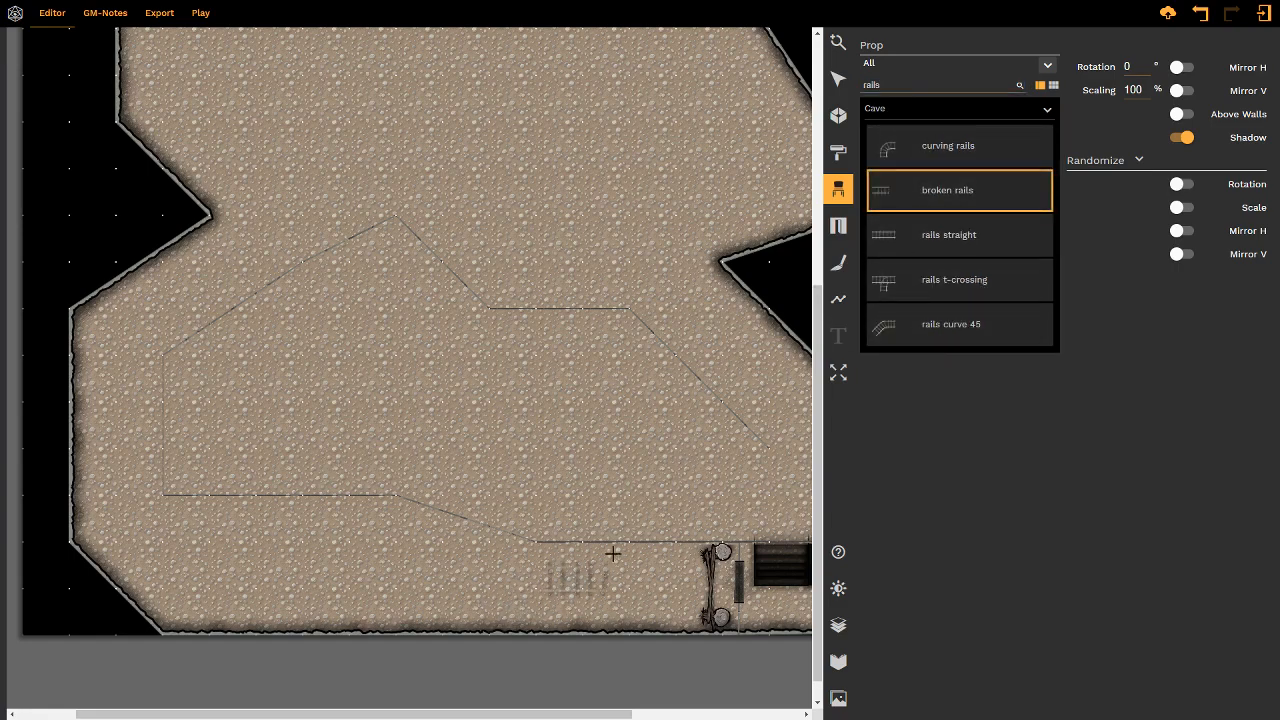
click(913, 244)
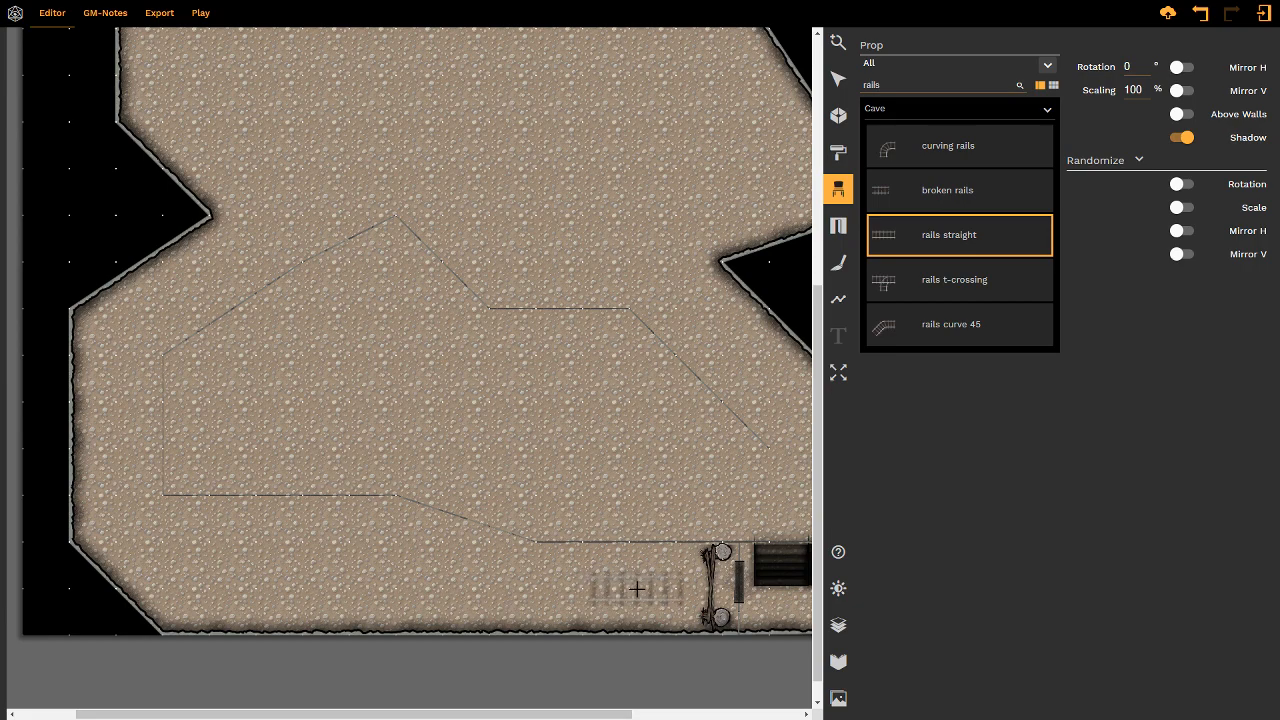
shift+scroll(637, 589, up, 1)
ctrl+scroll(637, 589, up, 4)
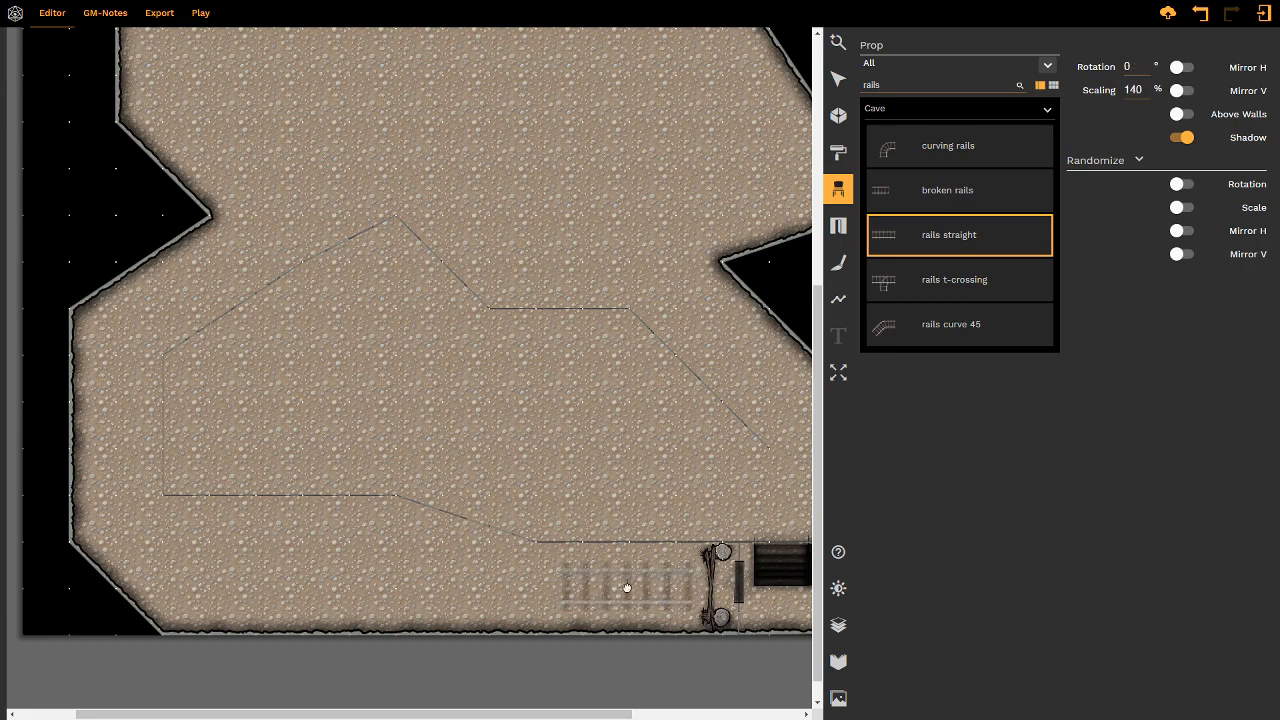
right_drag(627, 588, 513, 581)
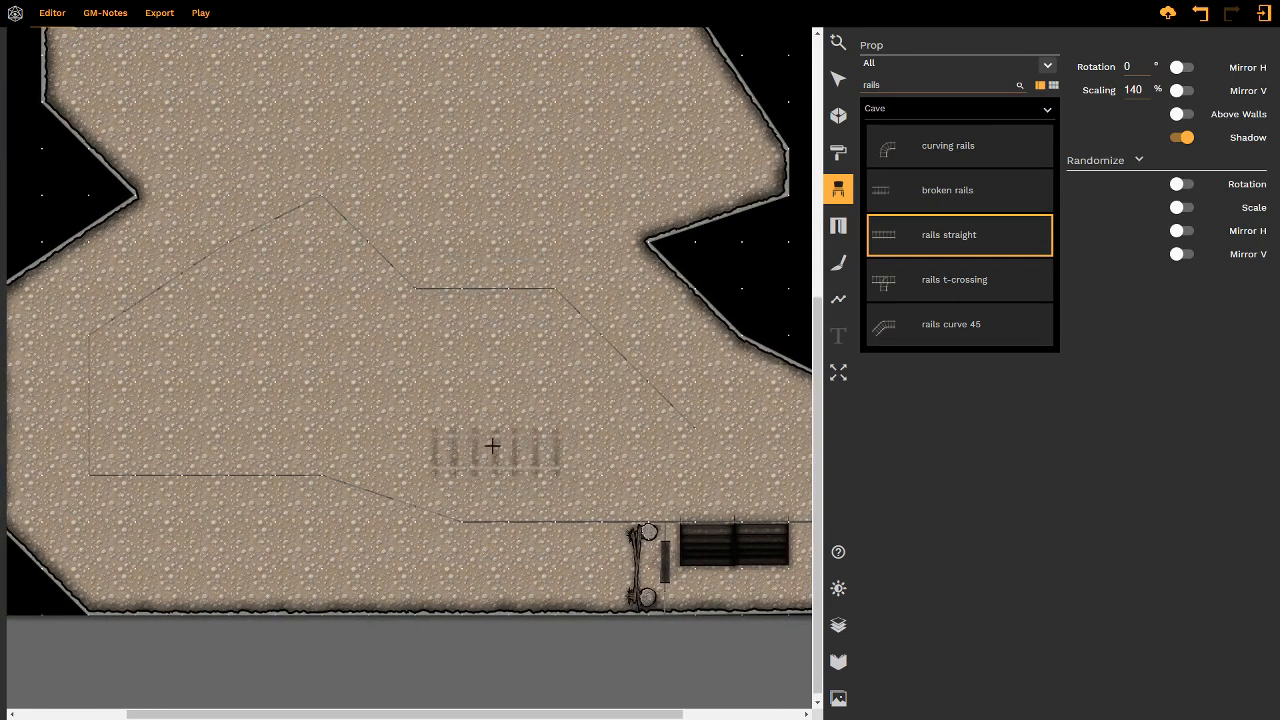
click(486, 429)
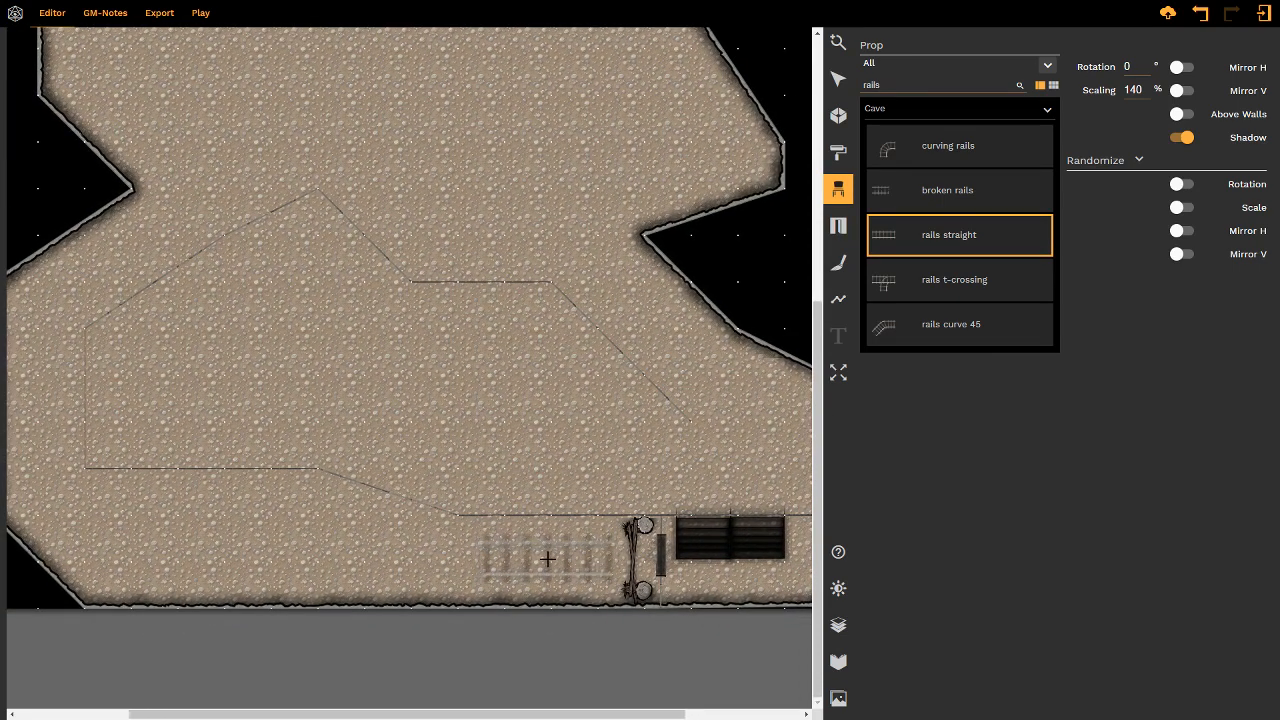
right_drag(472, 200, 549, 273)
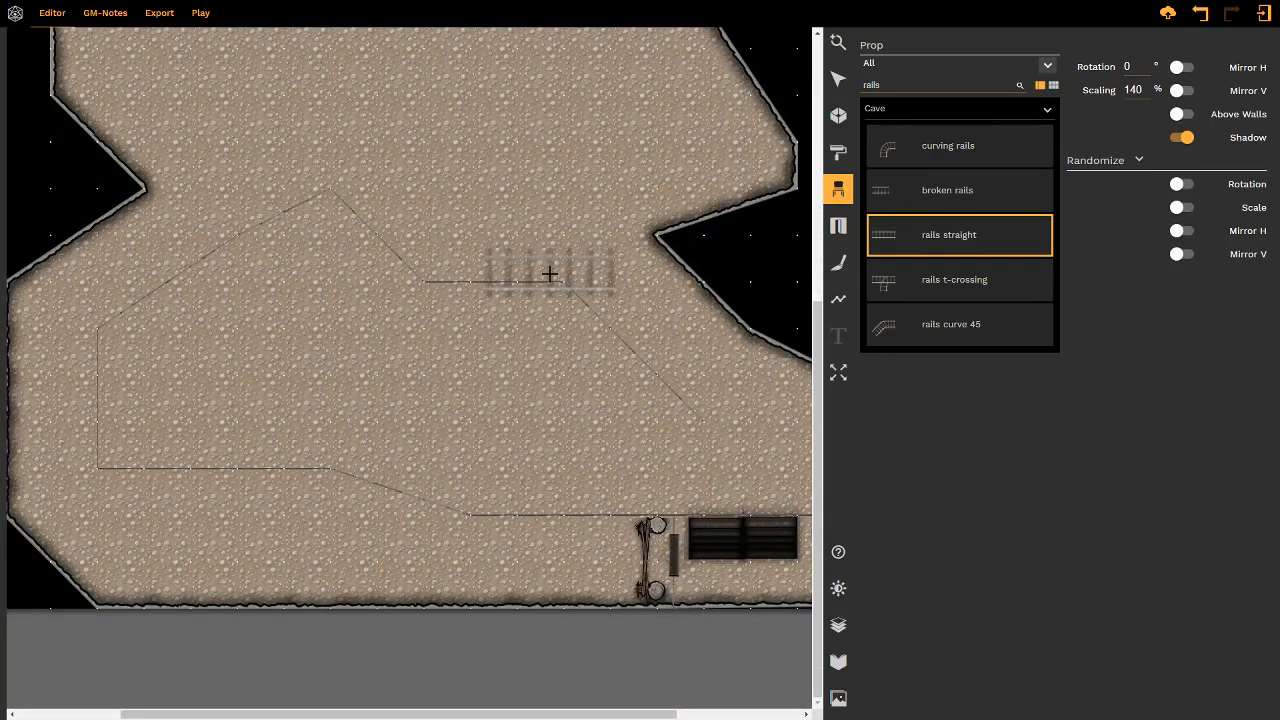
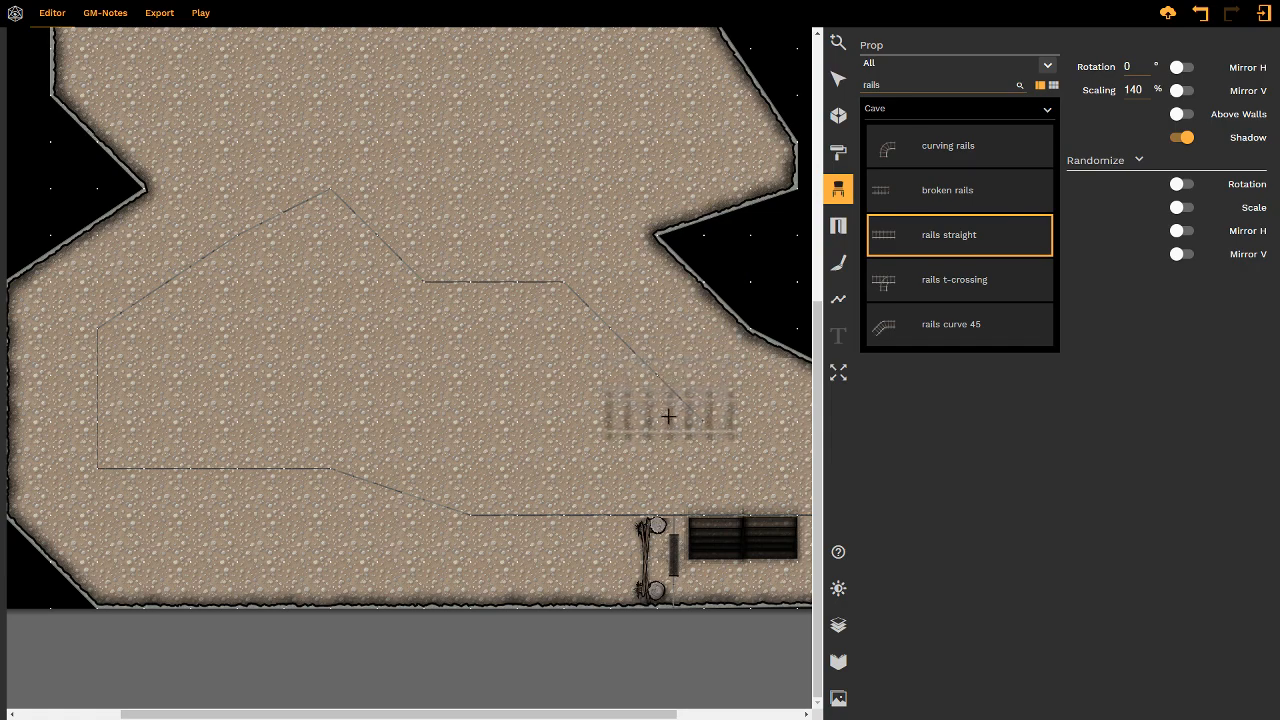
middle_drag(666, 425, 630, 457)
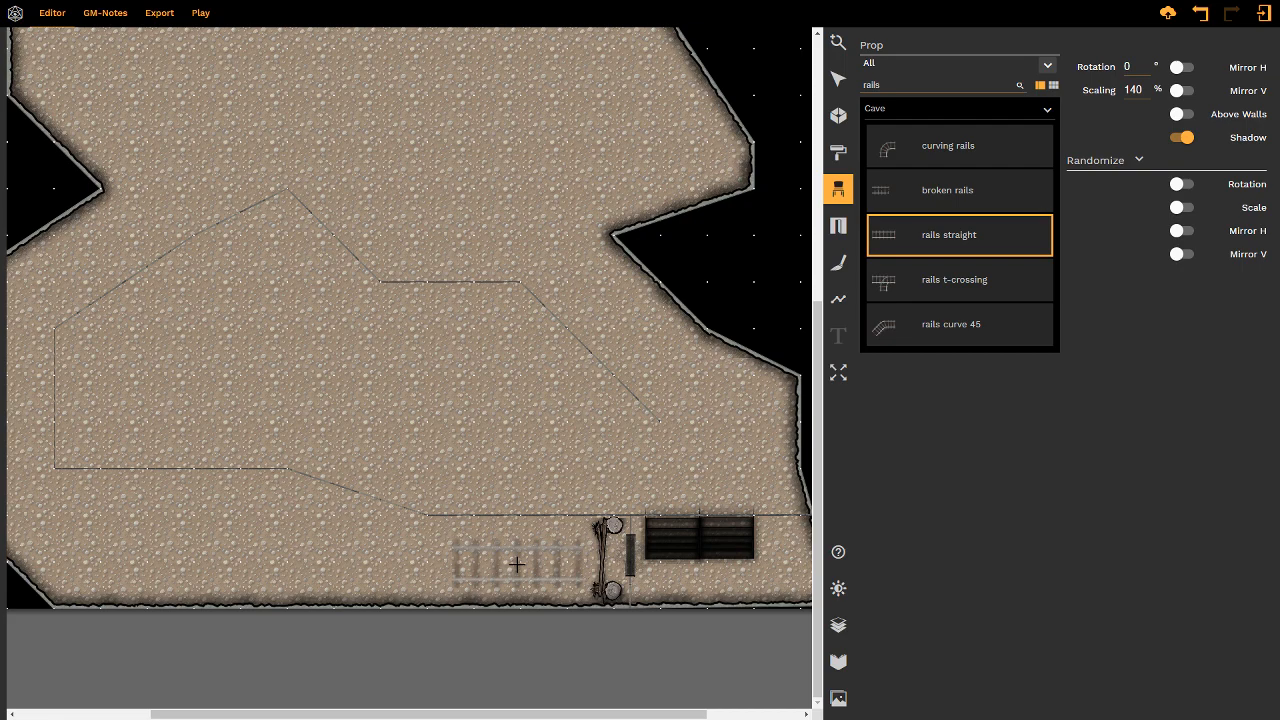
ctrl+scroll(516, 565, up, 2)
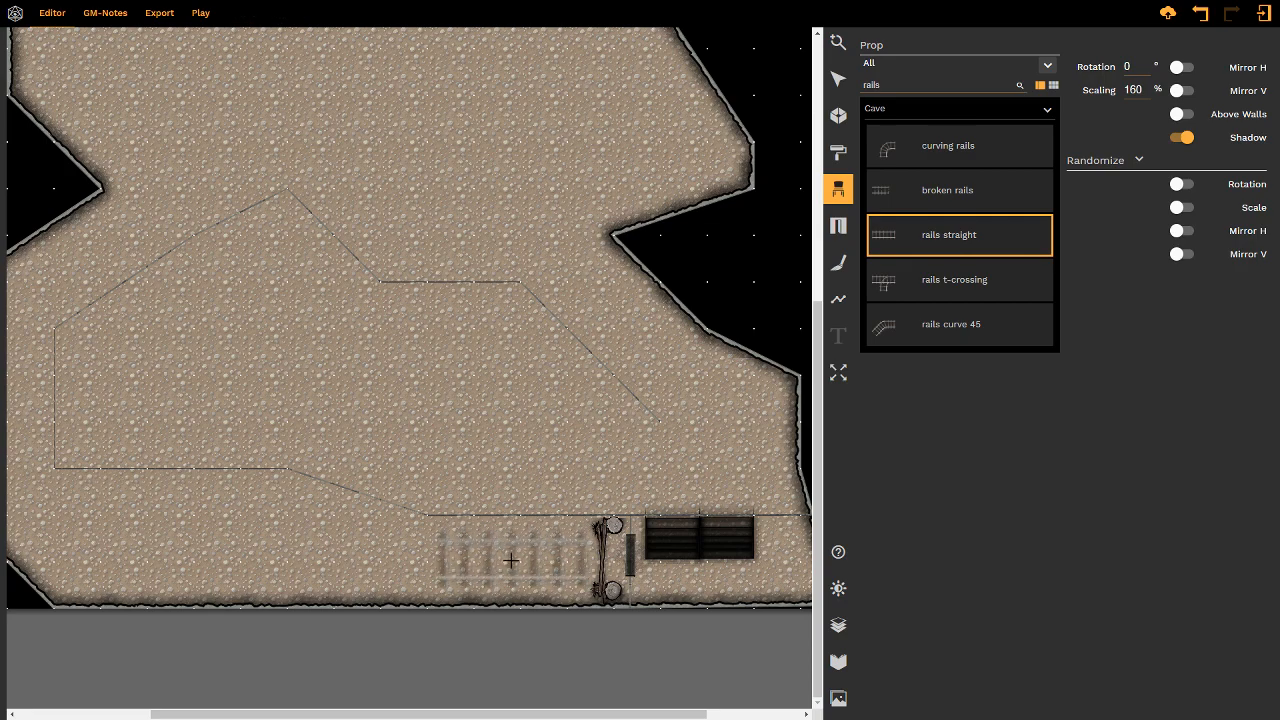
click(511, 561)
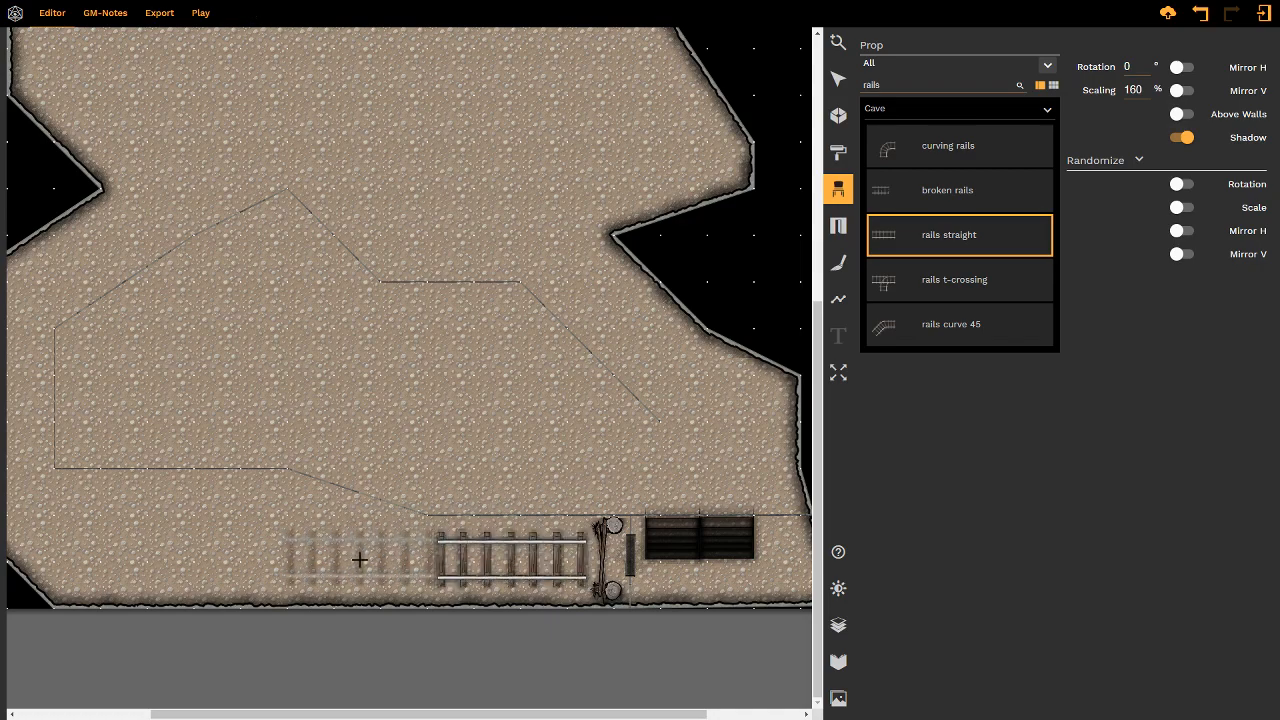
- Extend the track to the left with two more rails straight props at 160% scale, joined end to end
click(838, 43)
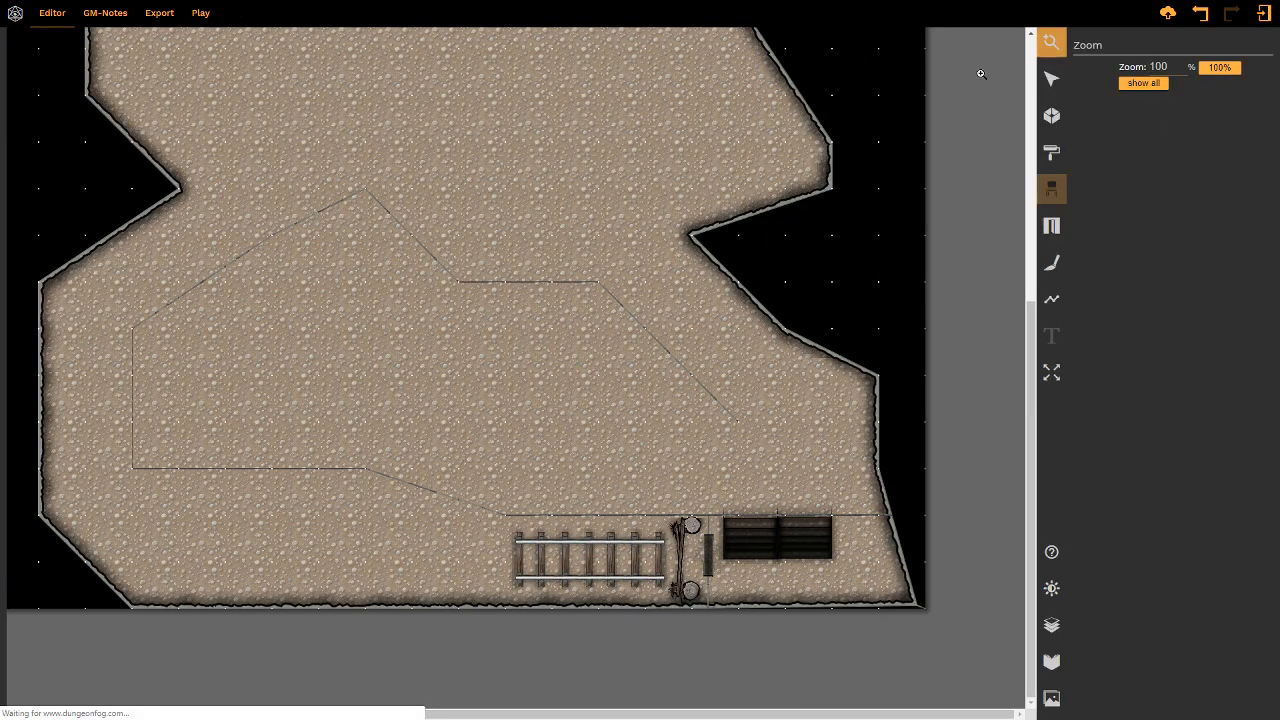
drag(1170, 66, 1149, 66)
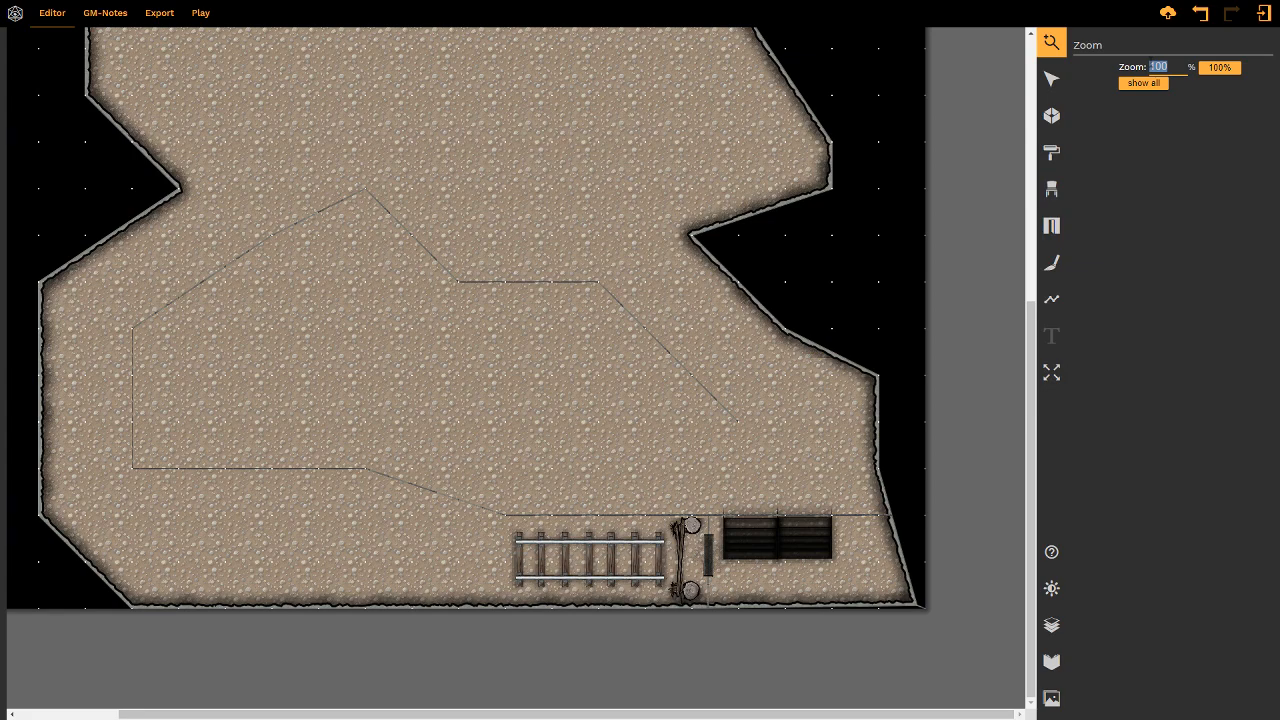
text(120)
key(Return)
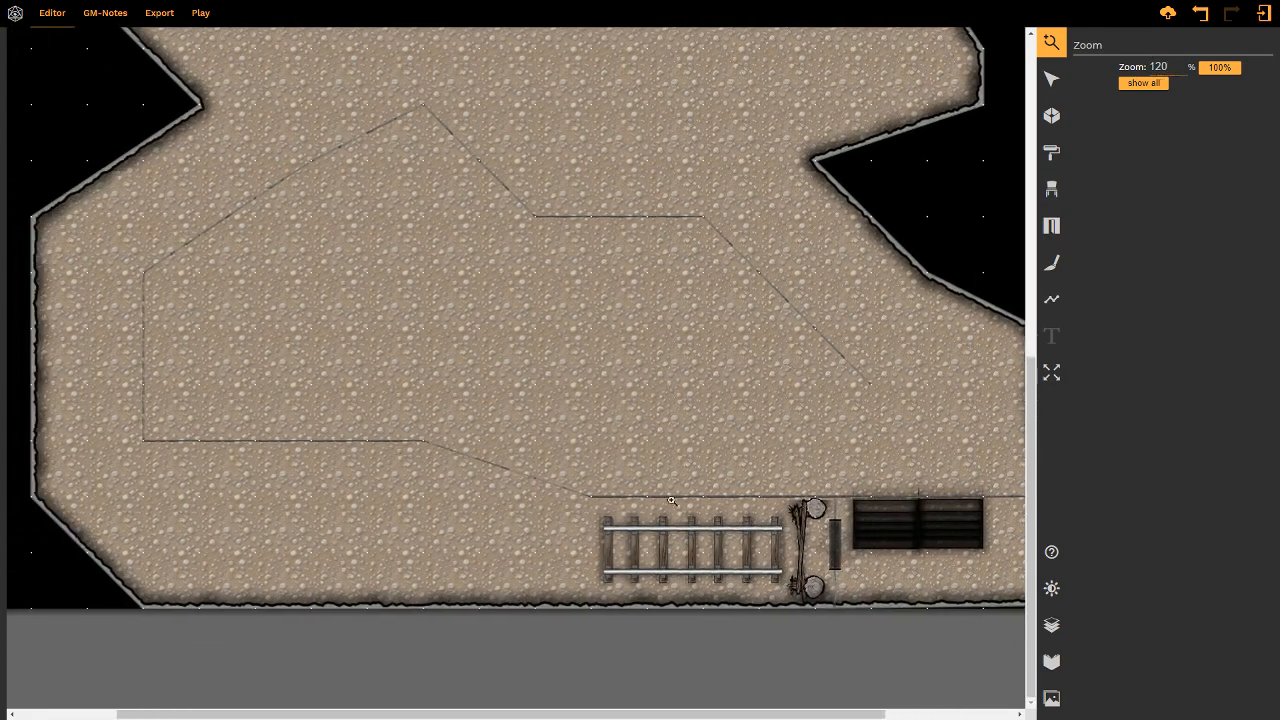
click(1051, 188)
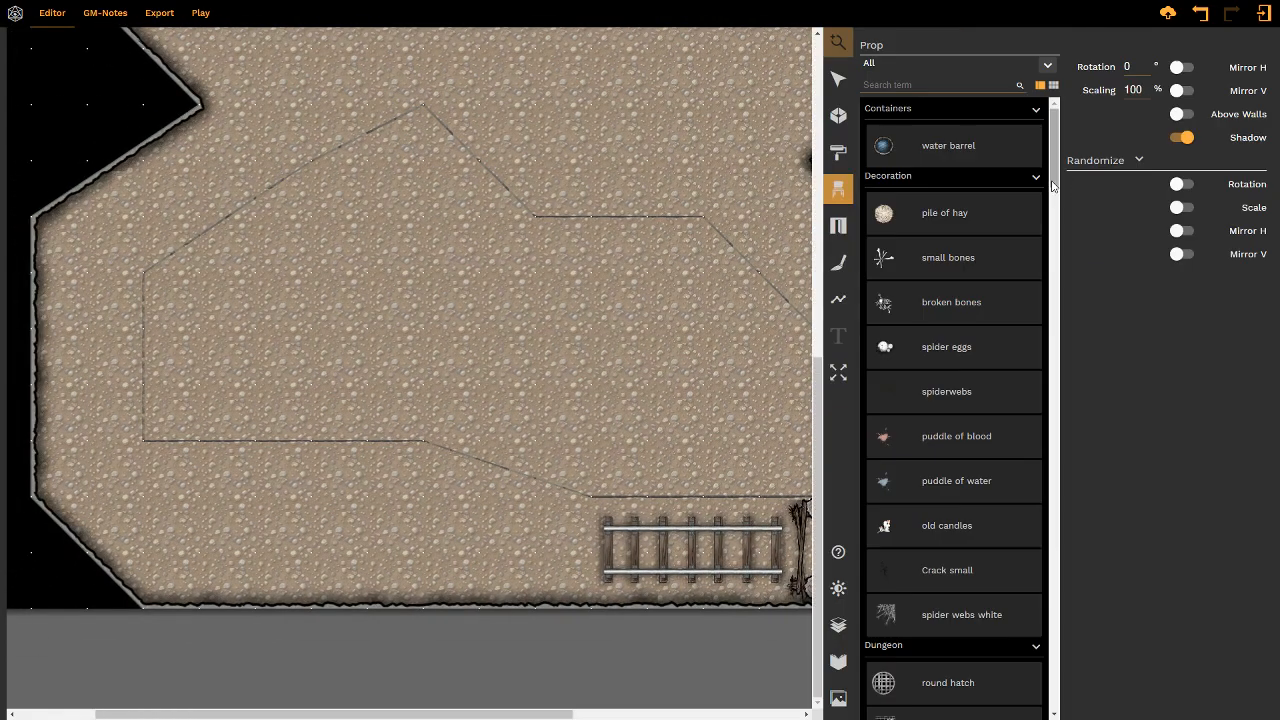
click(913, 85)
text(rails)
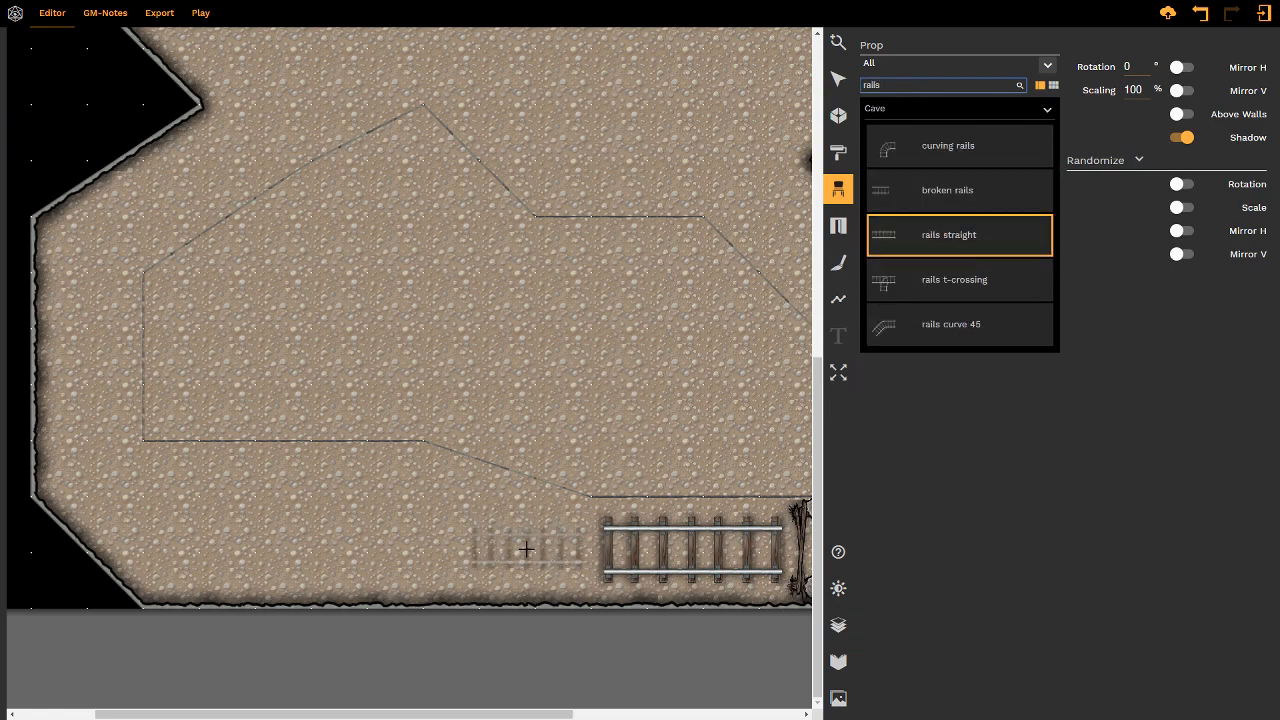
scroll(526, 548, up, 6)
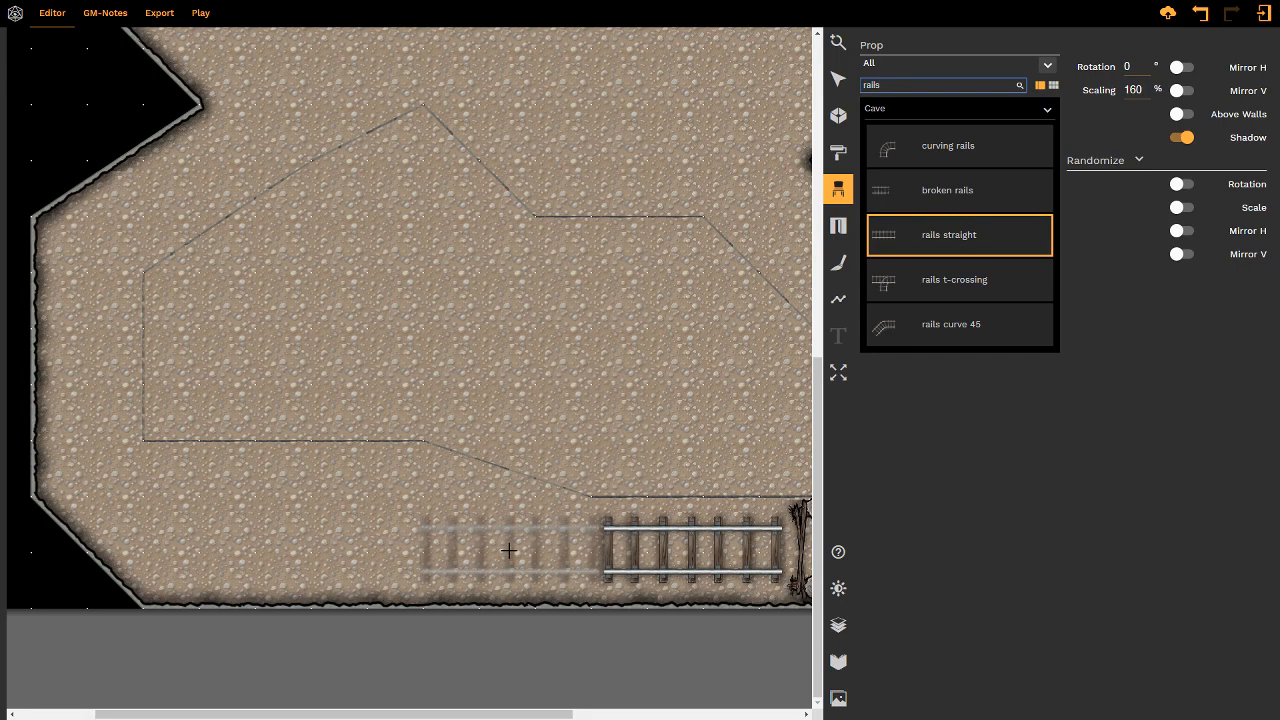
click(508, 550)
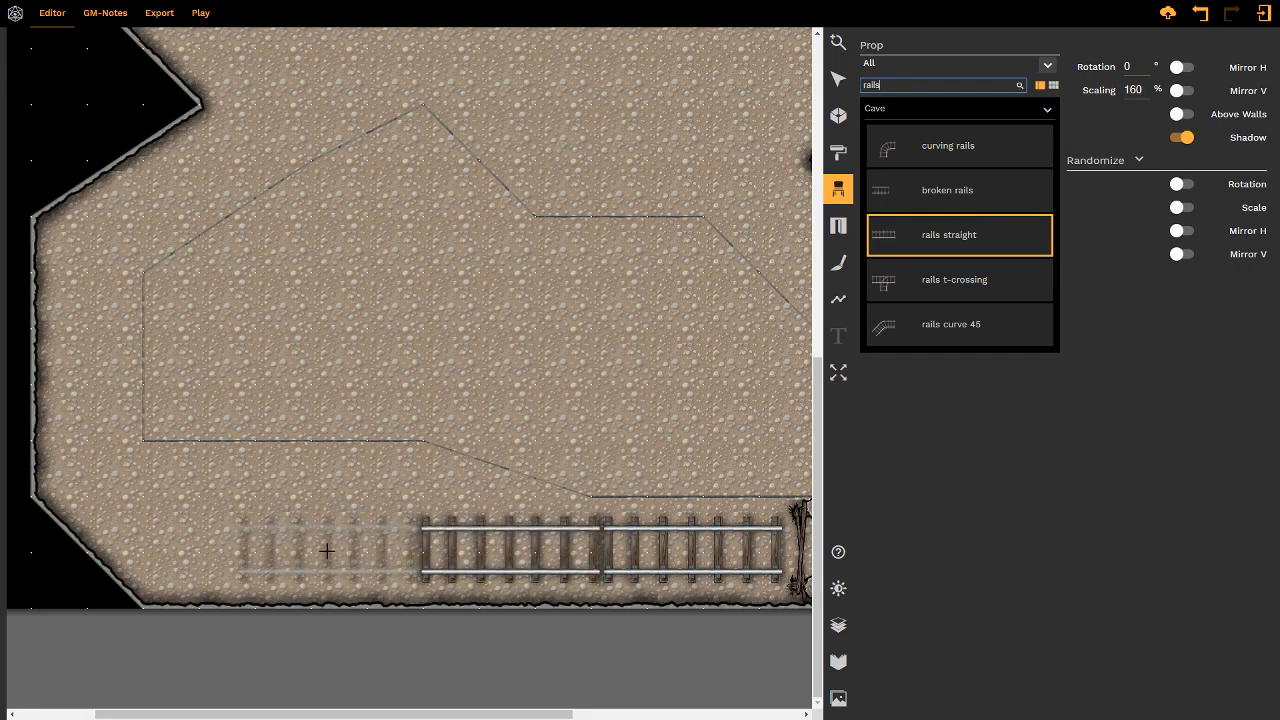
click(328, 550)
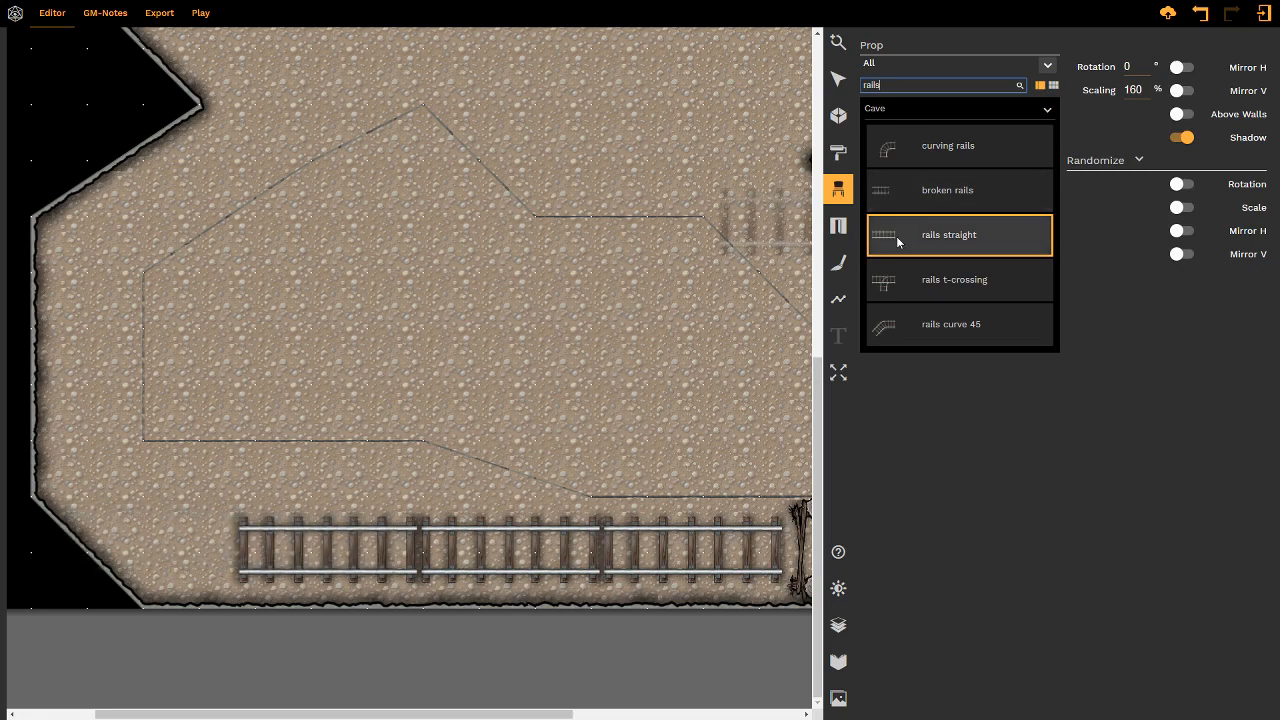
click(940, 150)
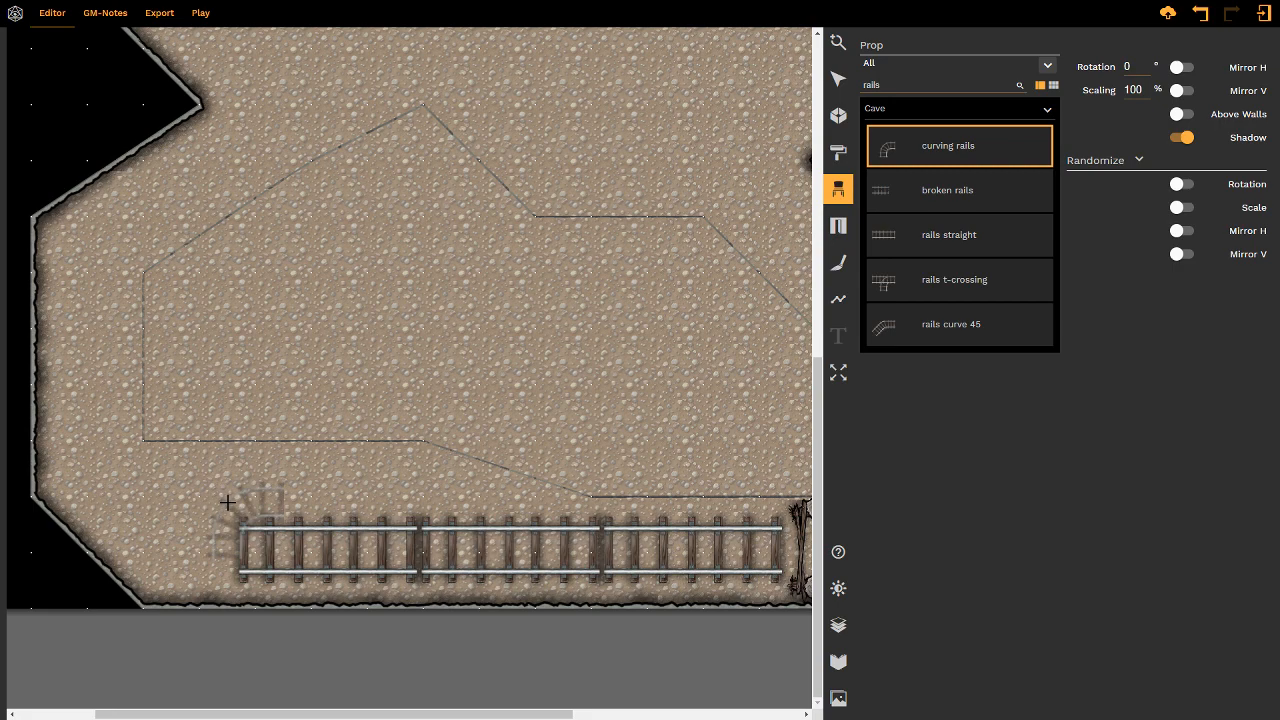
scroll(228, 503, up, 2)
shift+scroll(215, 540, down, 5)
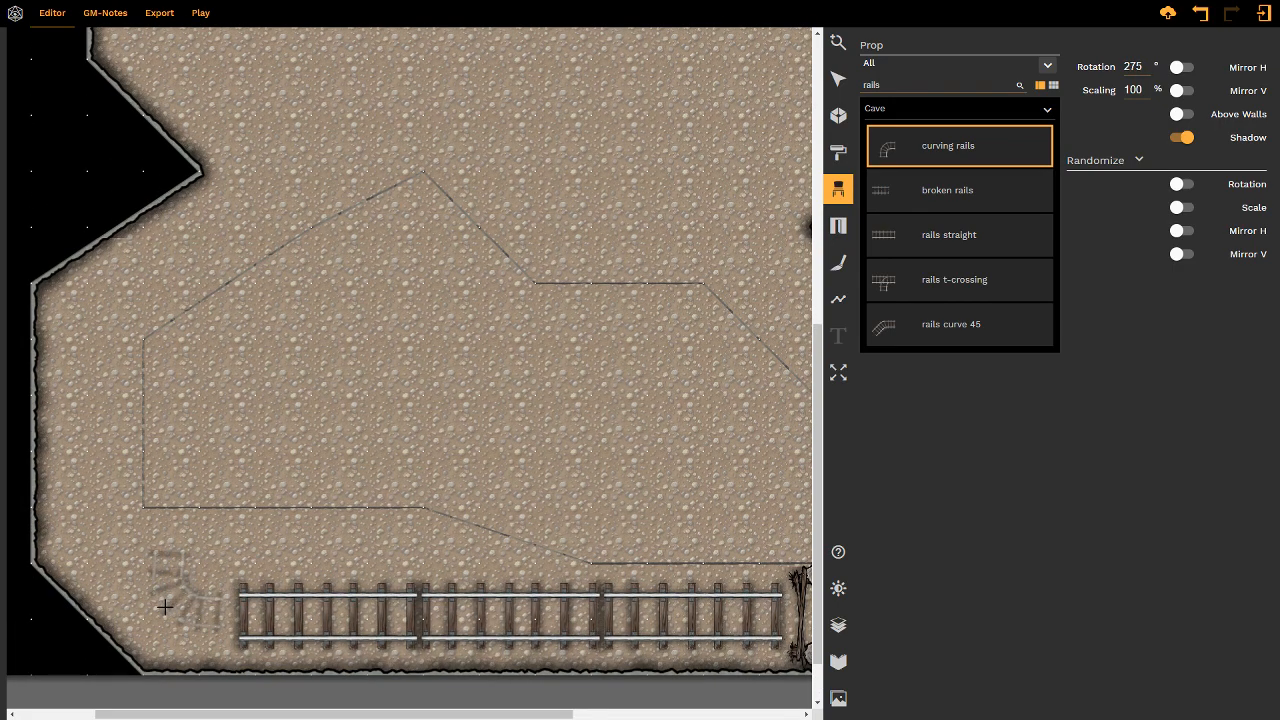
shift+scroll(165, 606, down, 1)
ctrl+scroll(165, 608, up, 4)
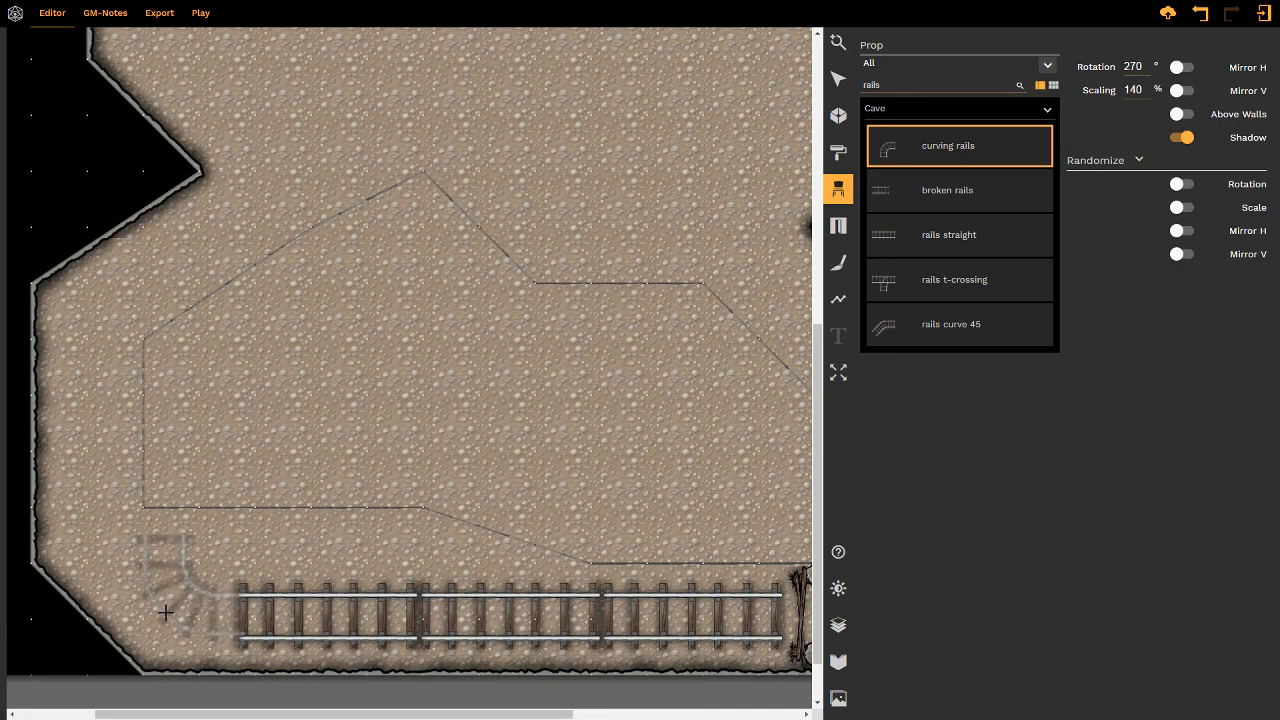
ctrl+scroll(164, 612, down, 1)
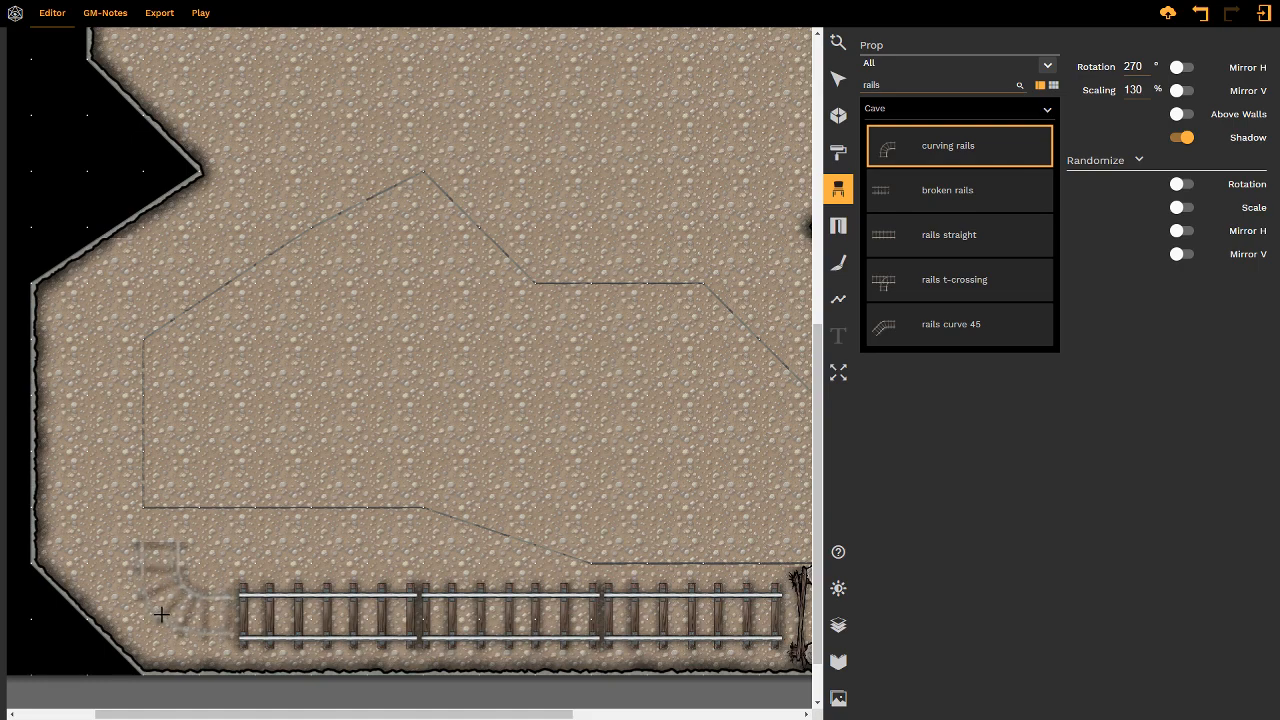
- Place a rails straight prop at 150% scale and 0° rotation overlapping the track's left end to extend it further left
click(948, 234)
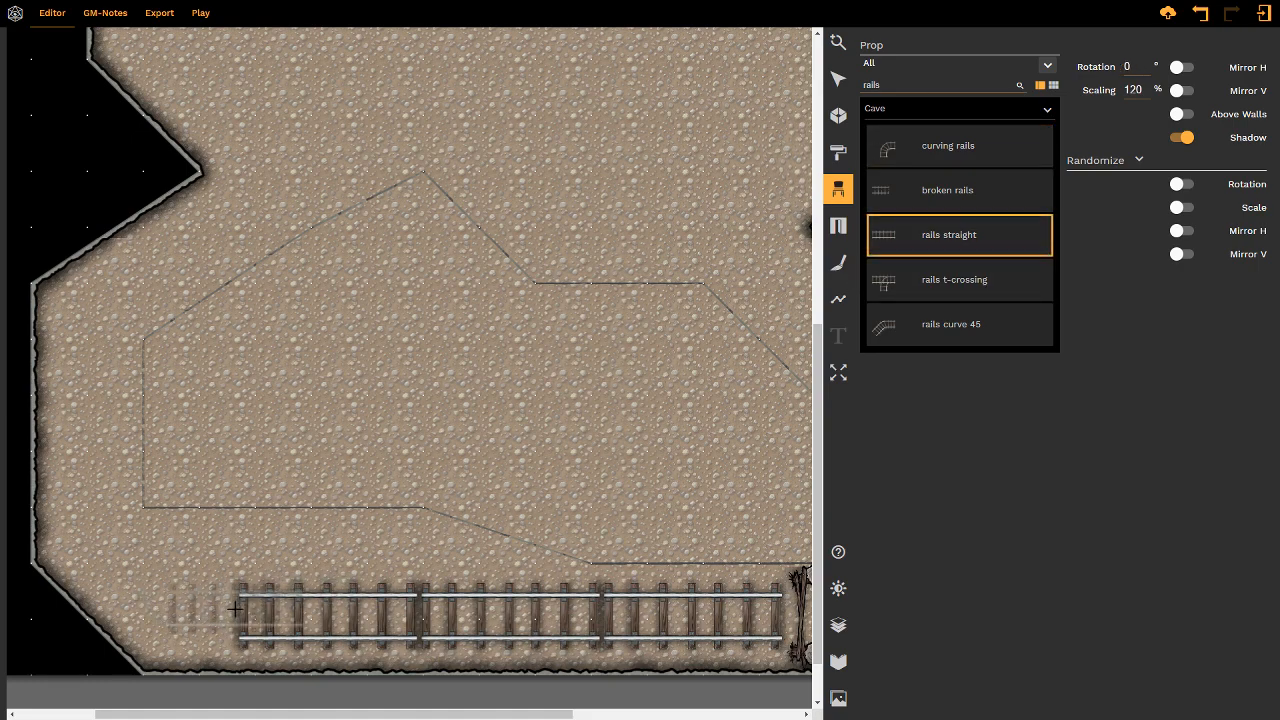
ctrl+scroll(235, 610, up, 4)
ctrl+scroll(245, 614, down, 1)
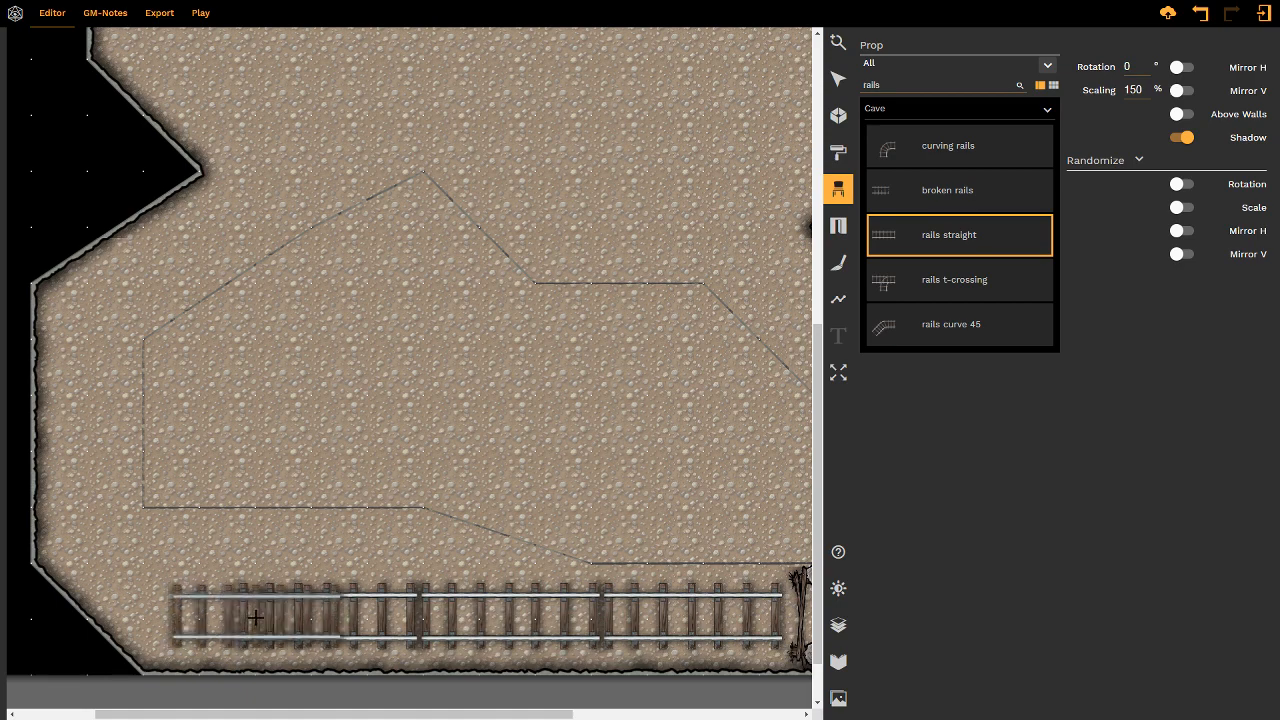
click(255, 618)
key(ctrl+z)
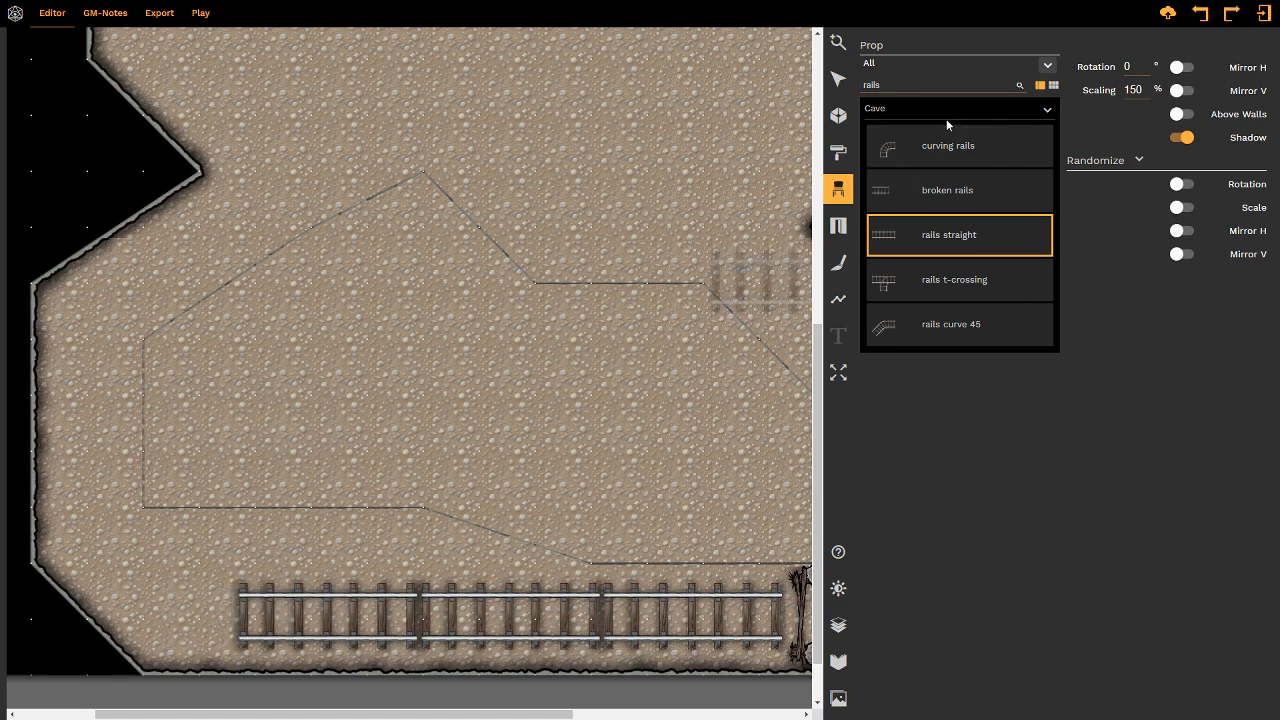
click(245, 618)
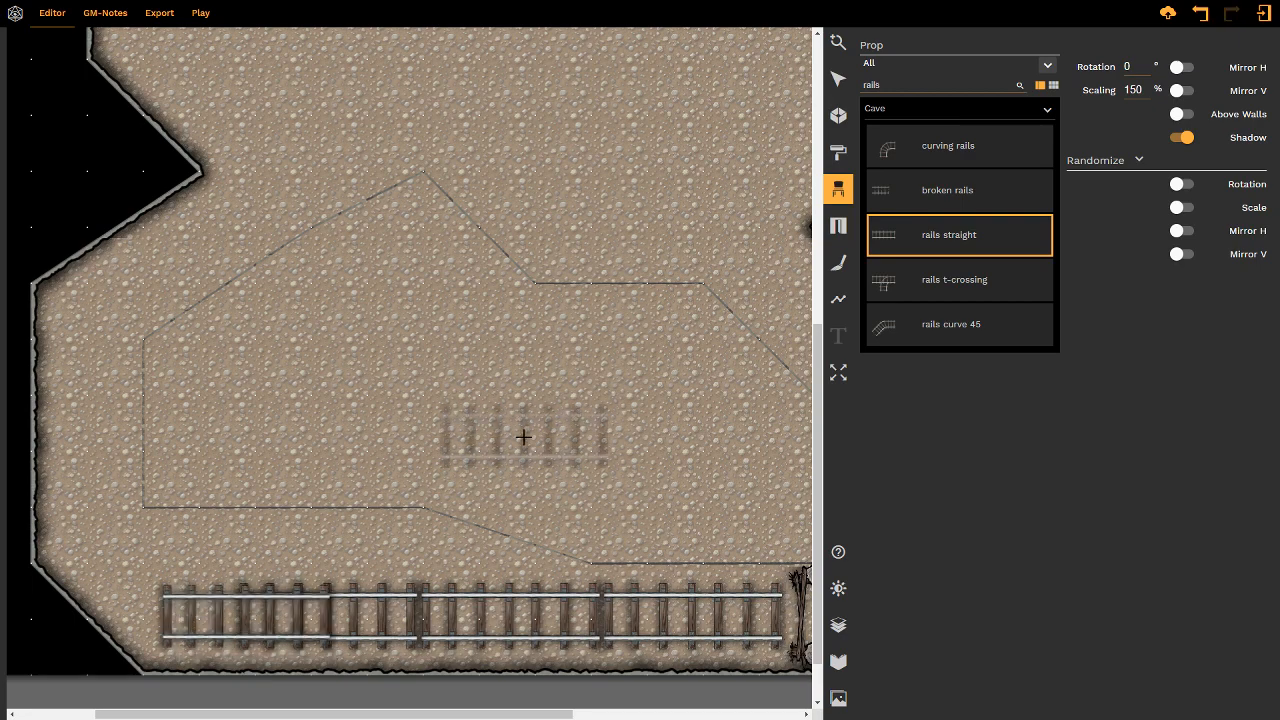
- Scale the leftmost rails straight prop to 149% and nudge it into line with the rest of the track
click(838, 79)
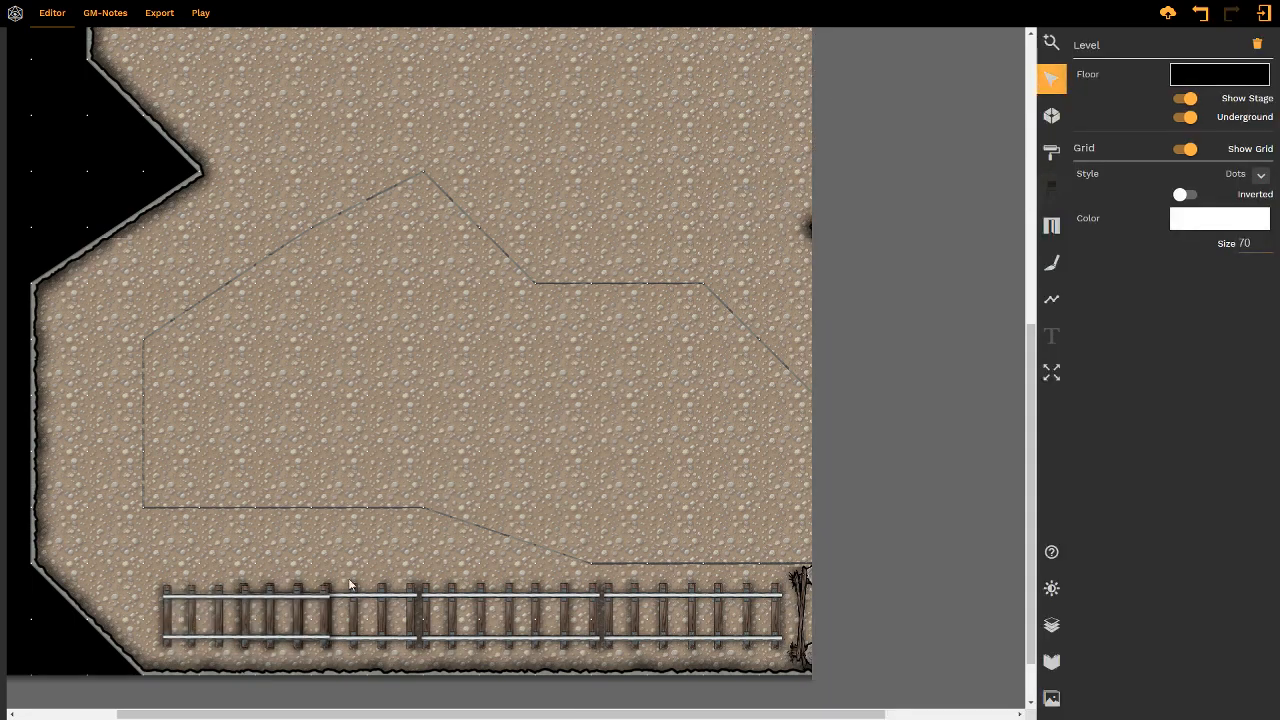
click(265, 608)
click(265, 608)
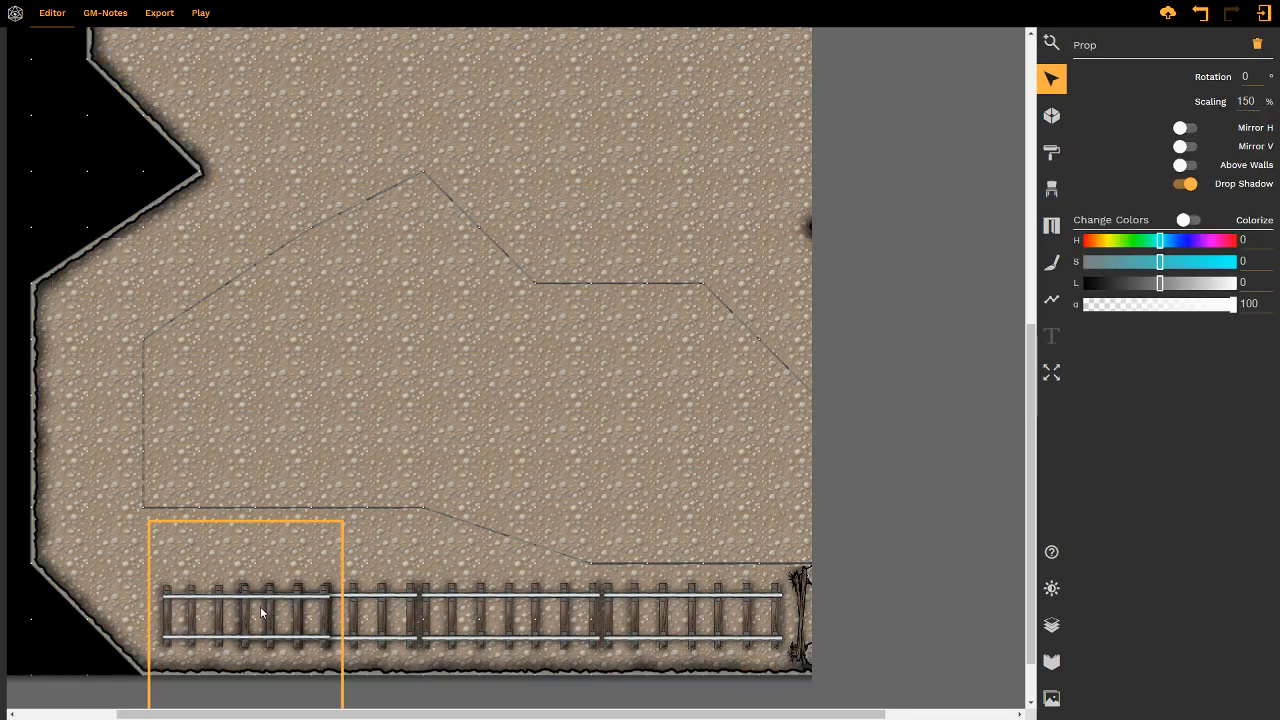
drag(260, 616, 265, 617)
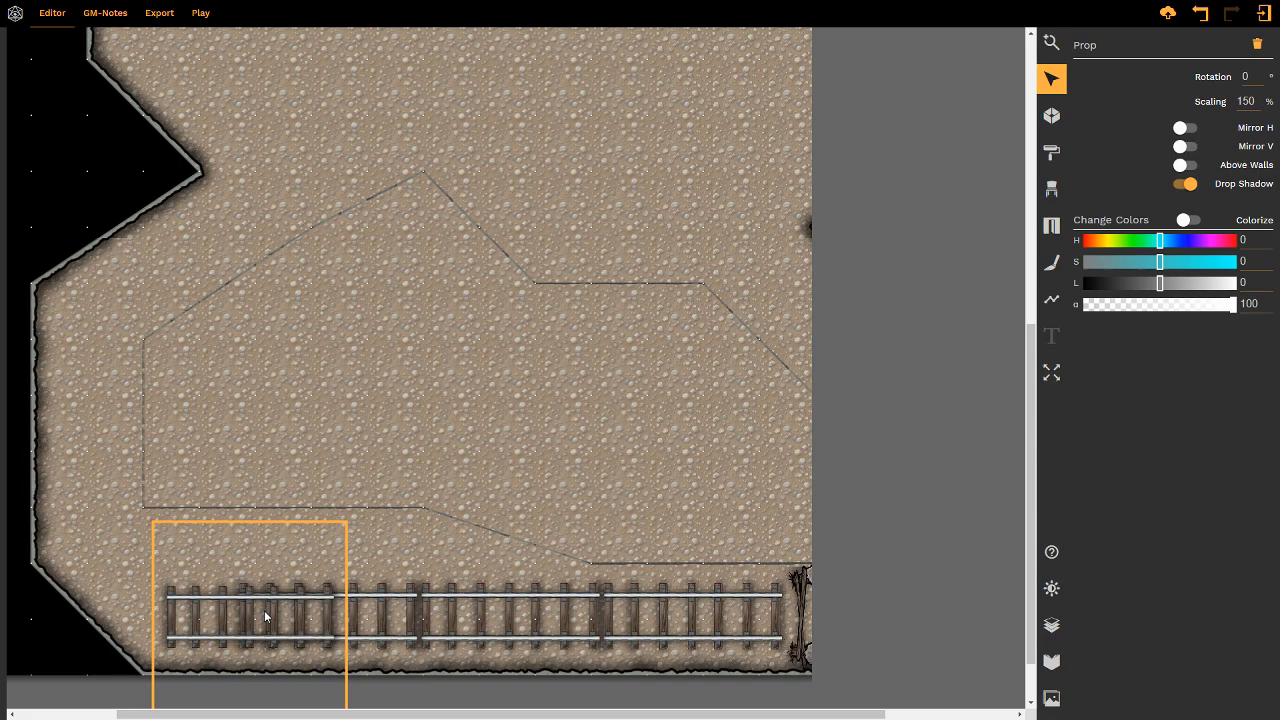
scroll(265, 617, up, 3)
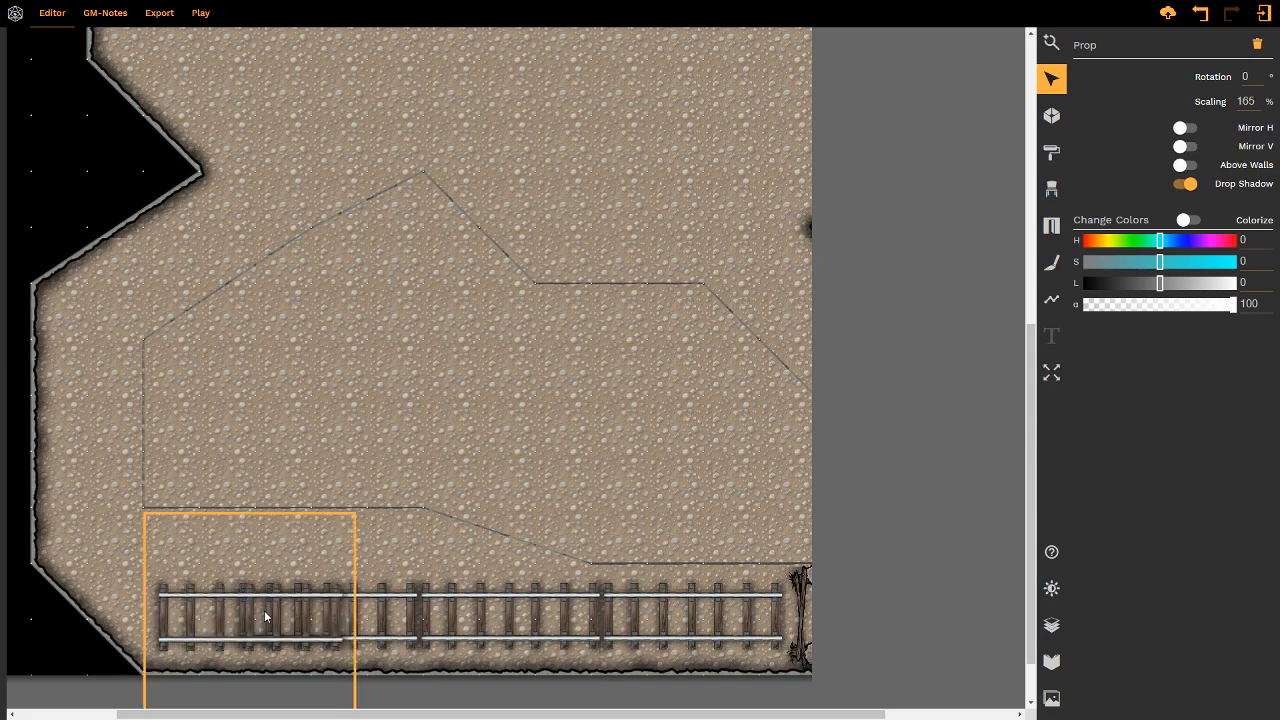
scroll(265, 617, down, 3)
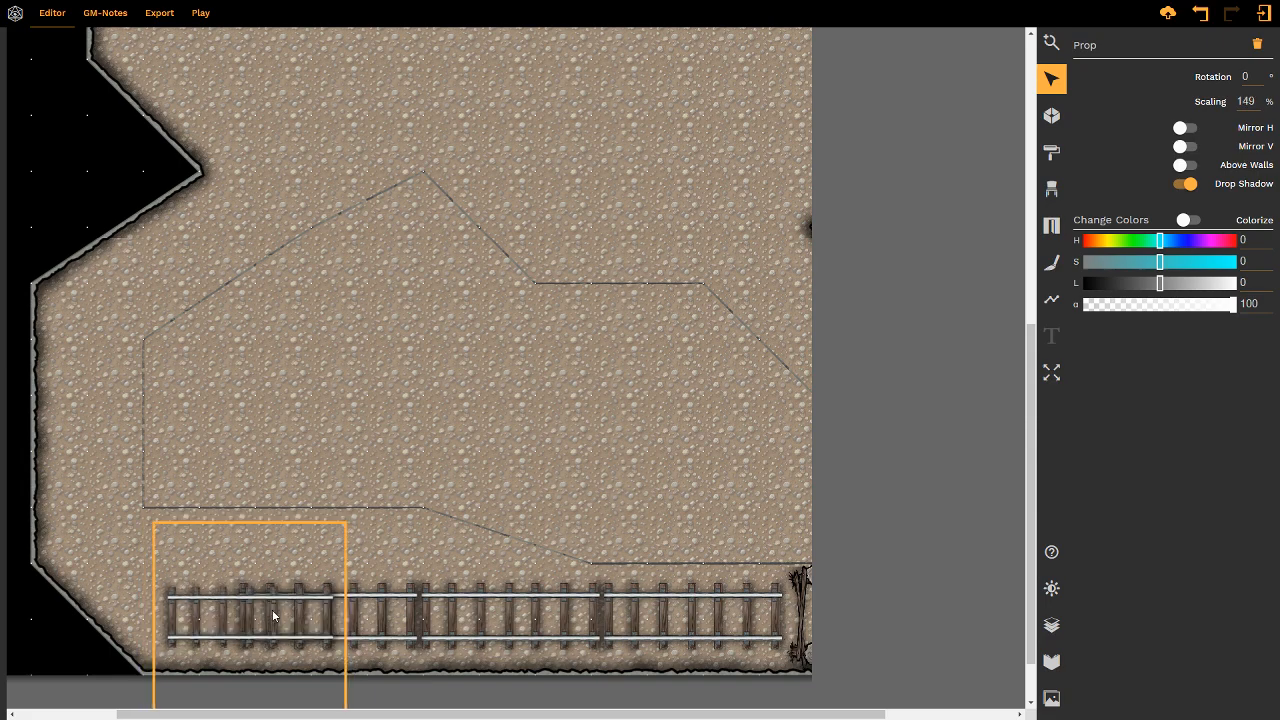
drag(268, 619, 269, 616)
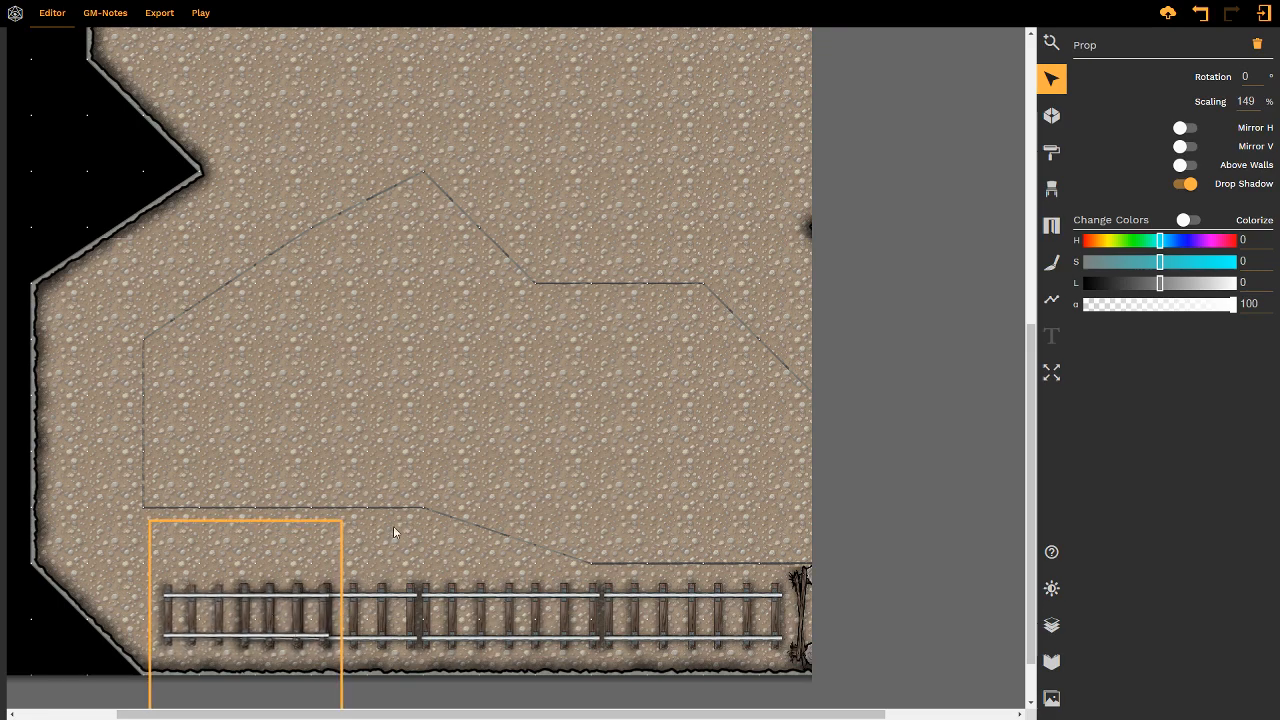
middle_drag(403, 541, 509, 528)
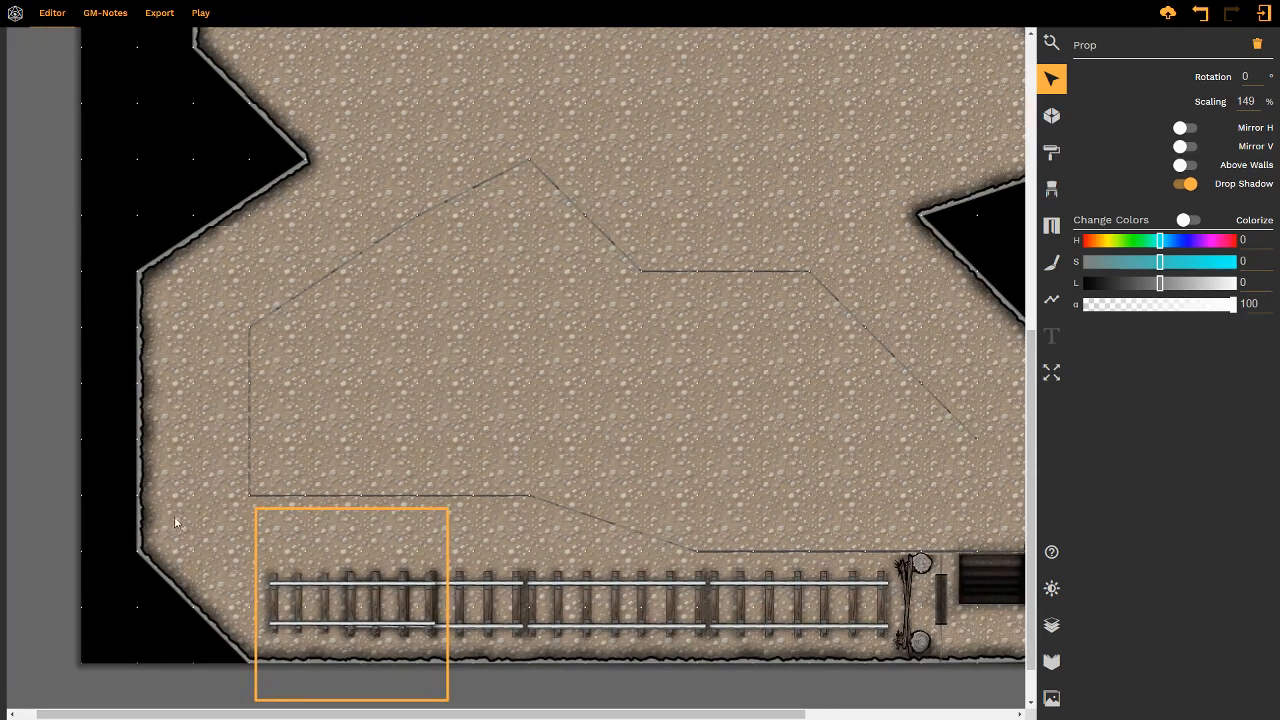
click(126, 591)
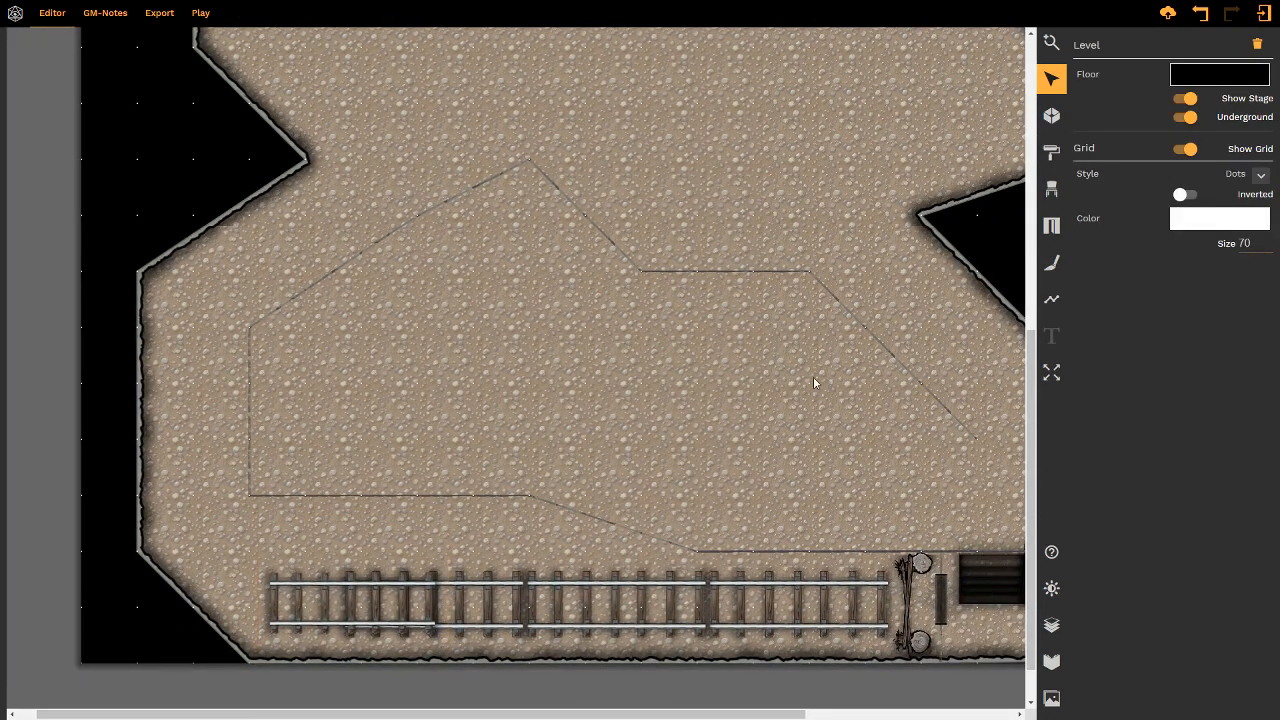
- Find the curving rails prop and place it at 270° rotation and 140% scale on the track's left end, curving upward
click(1051, 192)
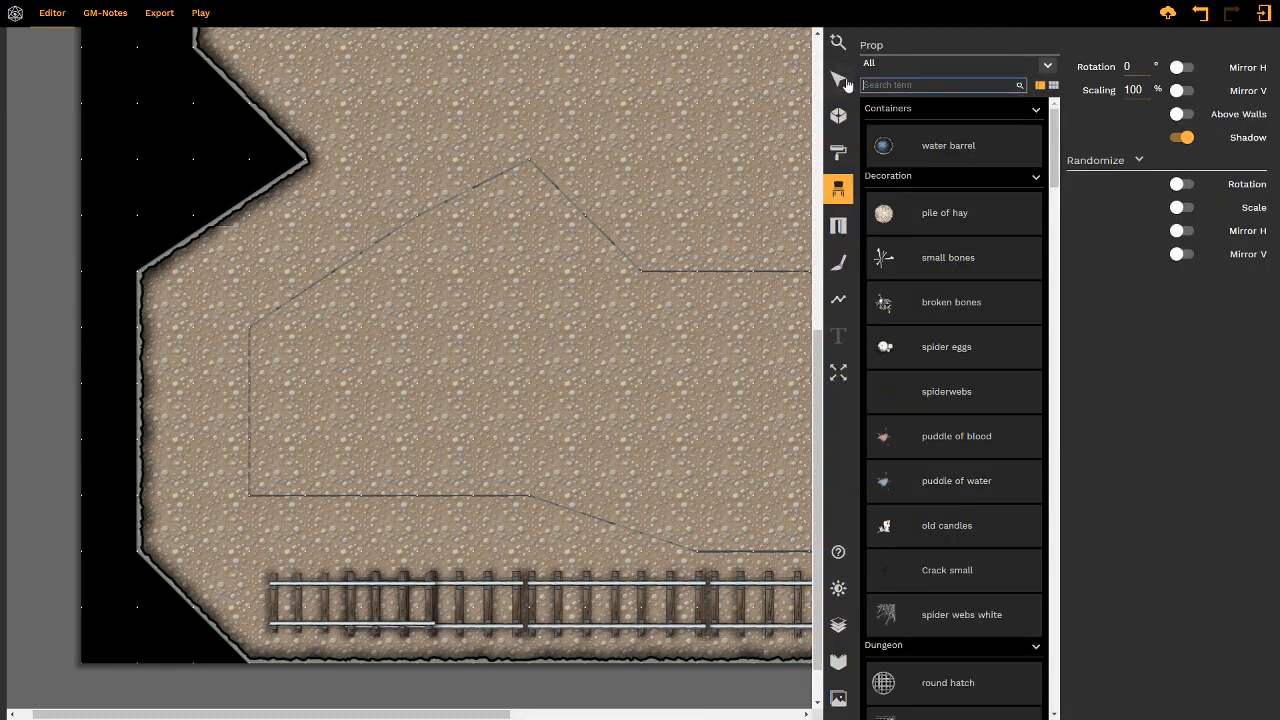
click(880, 85)
text(curve)
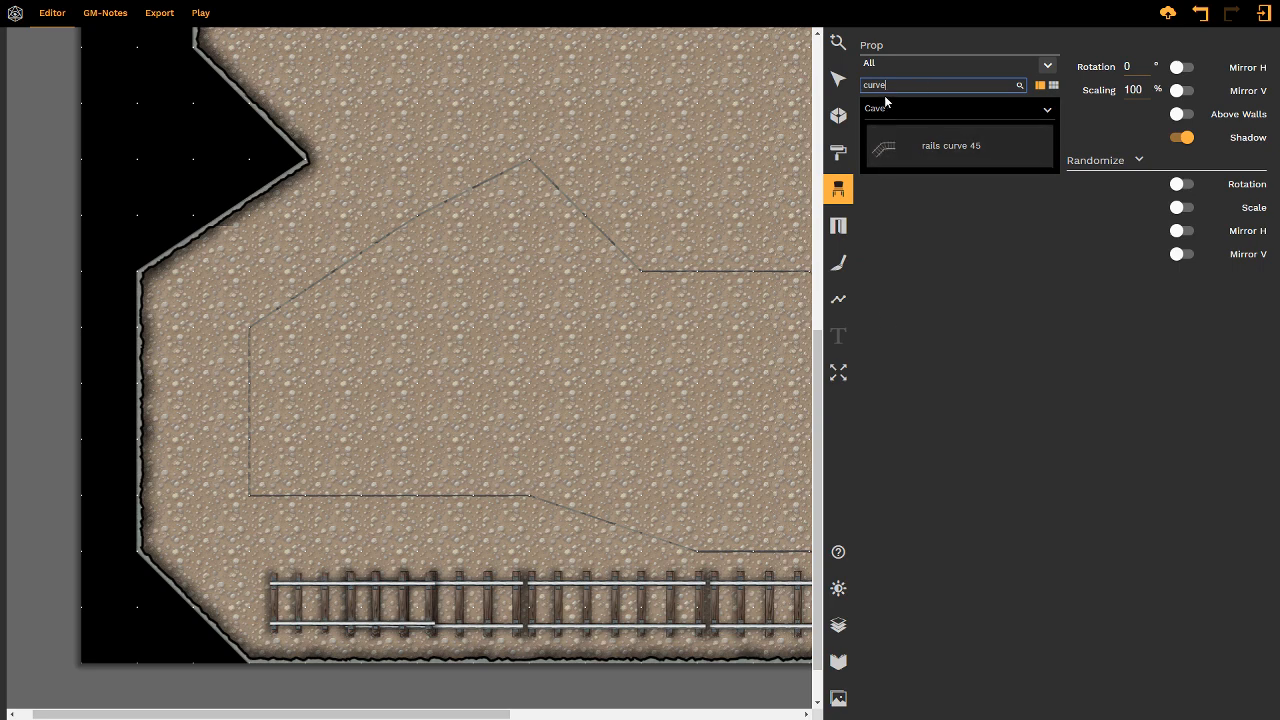
key(BackSpace)
key(BackSpace)
key(BackSpace)
key(BackSpace)
key(BackSpace)
text(rail)
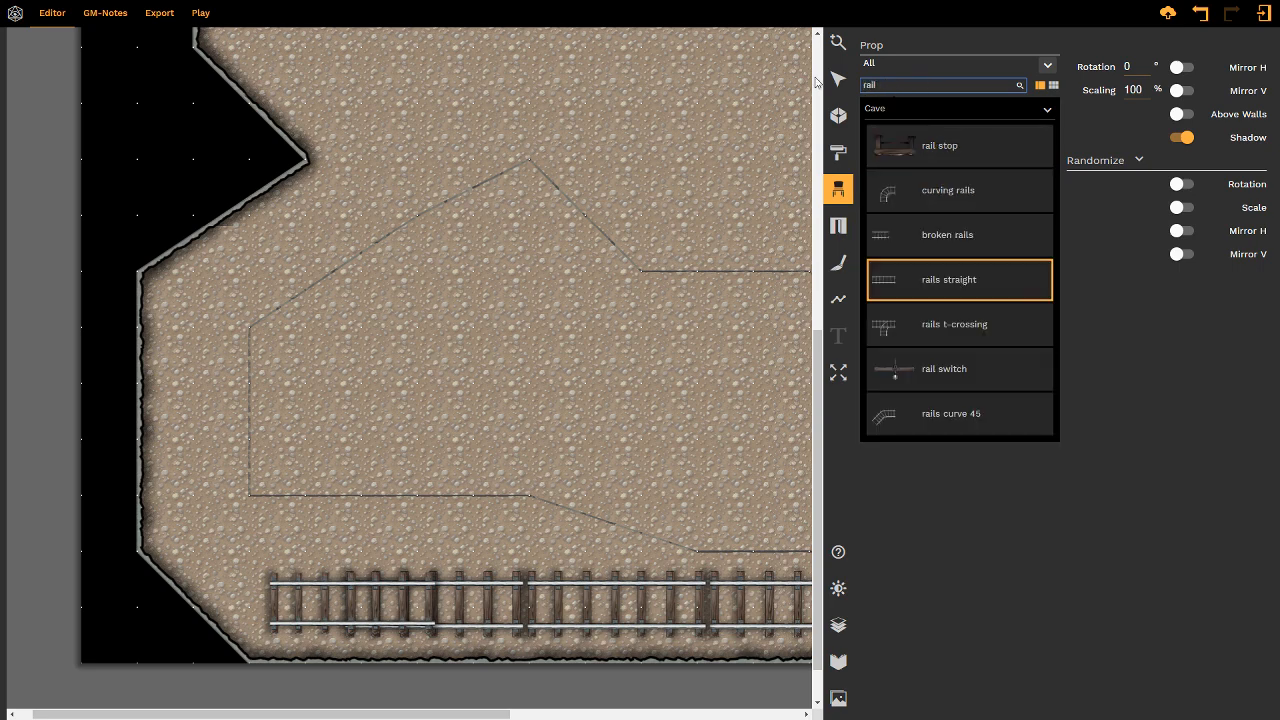
click(914, 193)
alt+scroll(230, 536, up, 4)
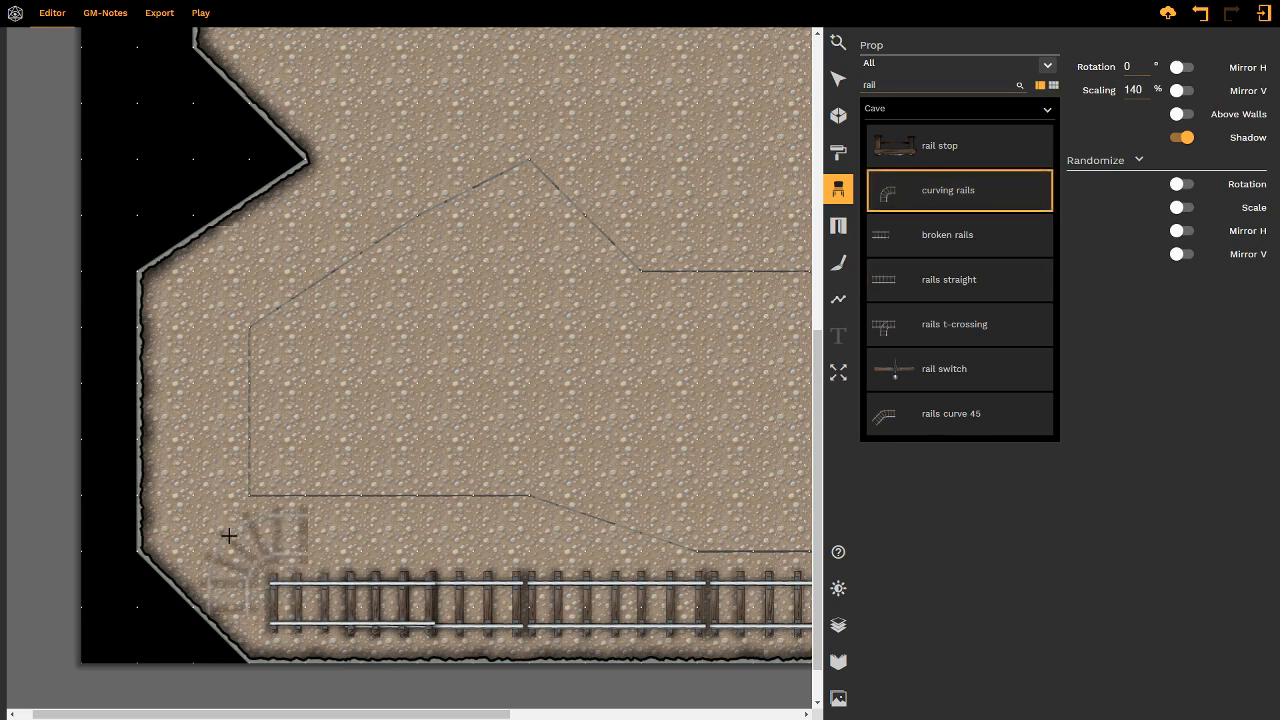
shift+scroll(229, 537, down, 3)
shift+scroll(223, 540, down, 3)
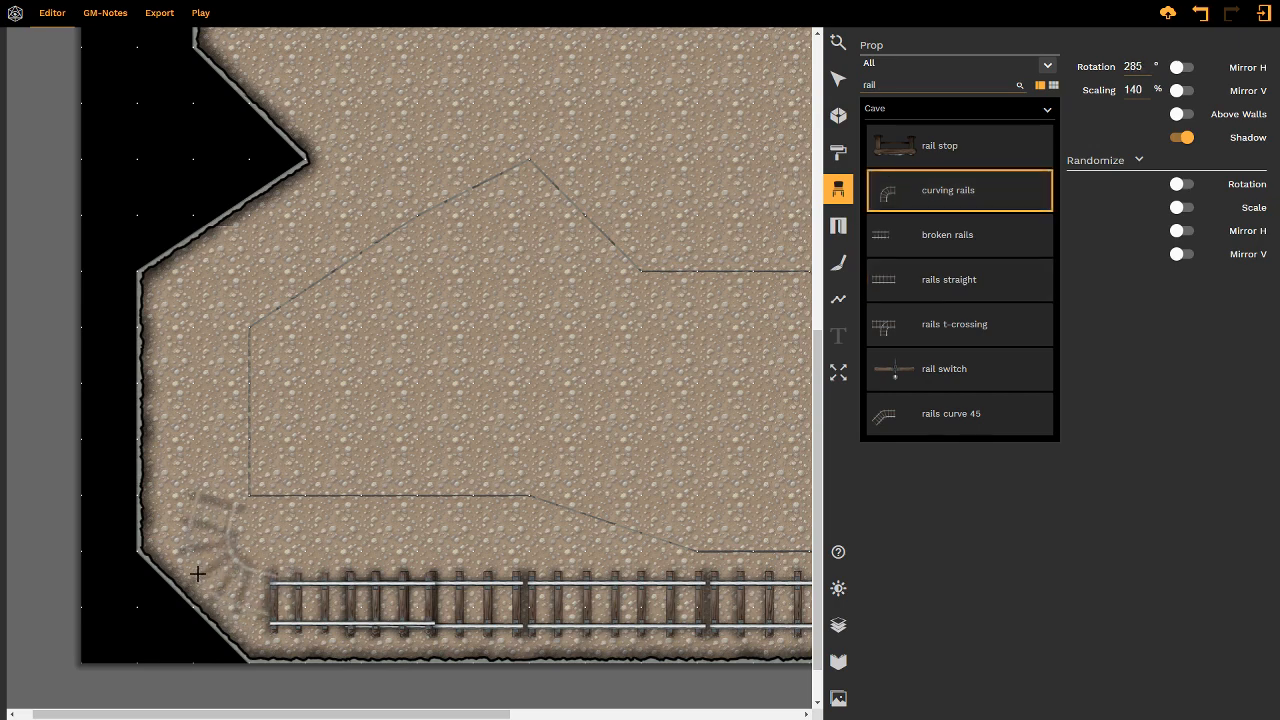
click(190, 592)
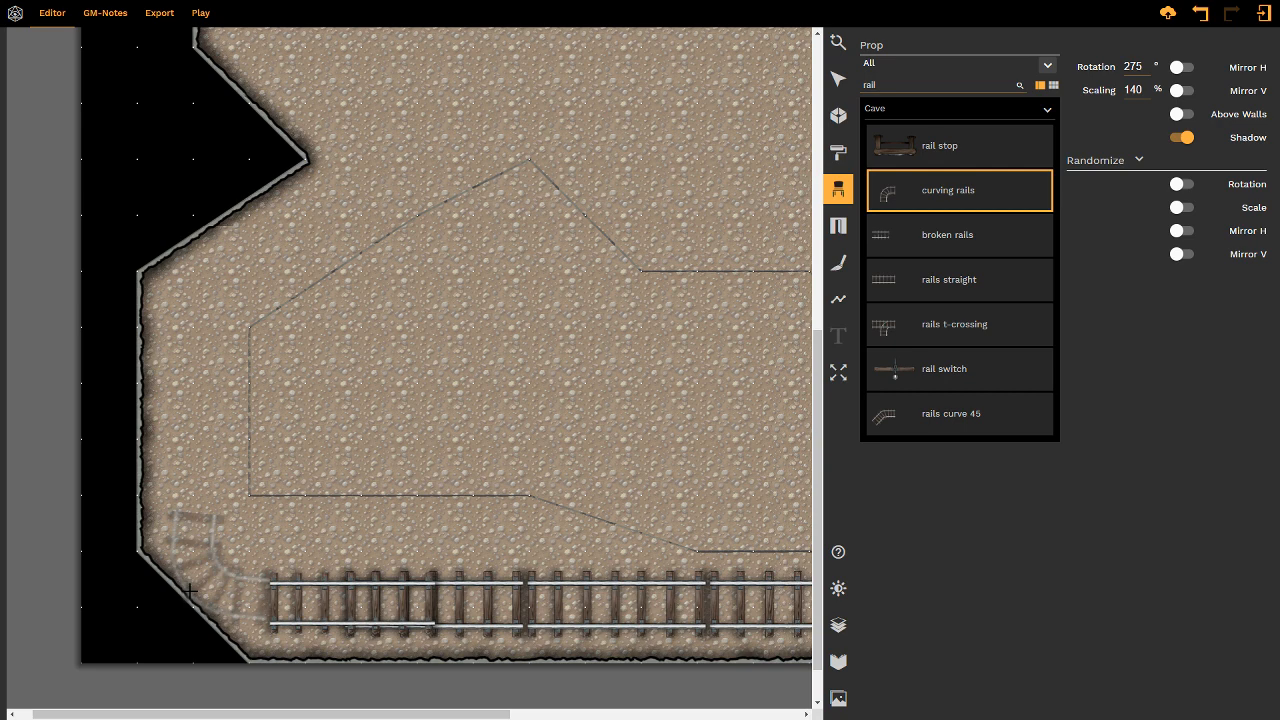
shift+scroll(190, 592, down, 1)
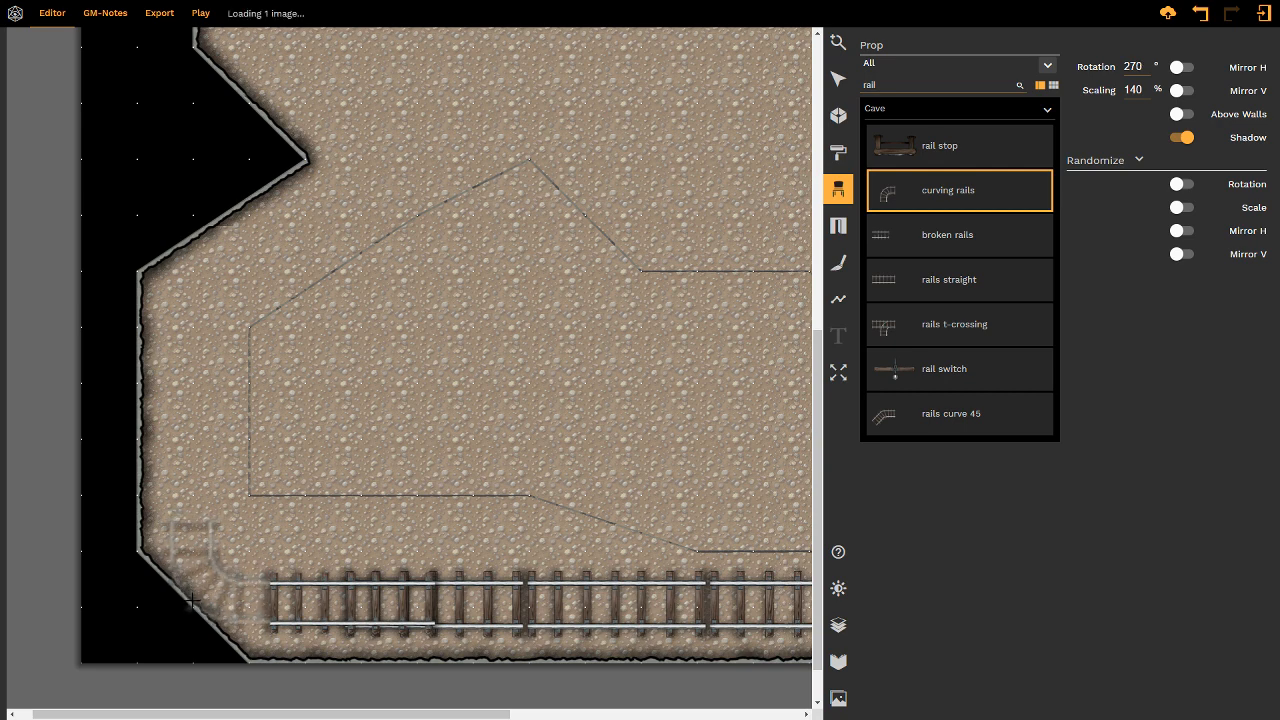
click(190, 598)
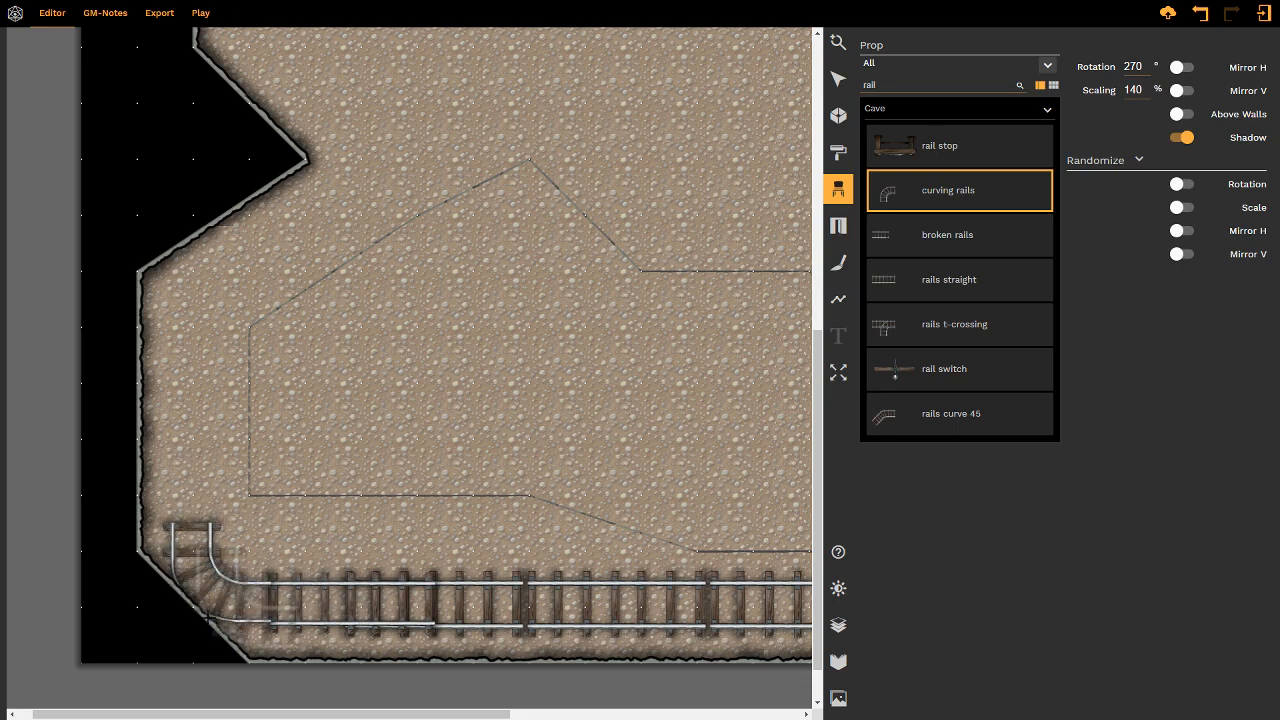
- Move the cave room's left wall corner beside the curved rails down one grid point to clear them, and save the map
click(838, 80)
click(174, 601)
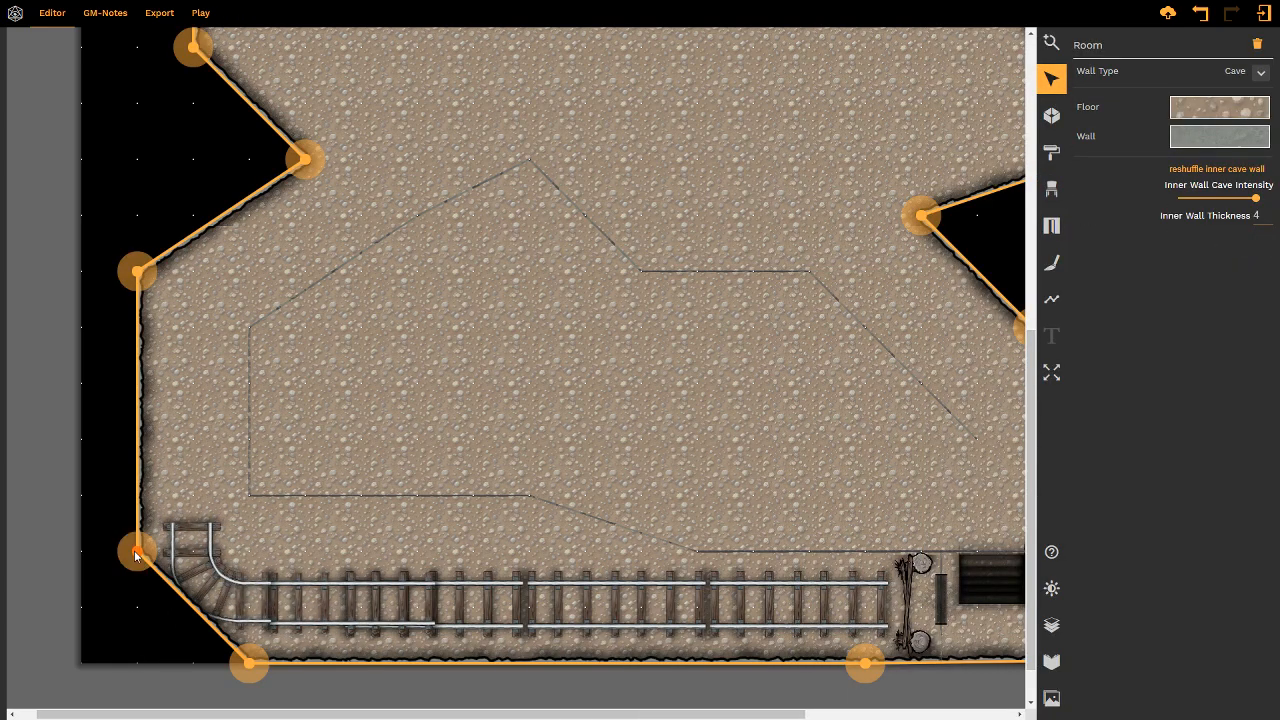
drag(137, 551, 128, 601)
click(127, 598)
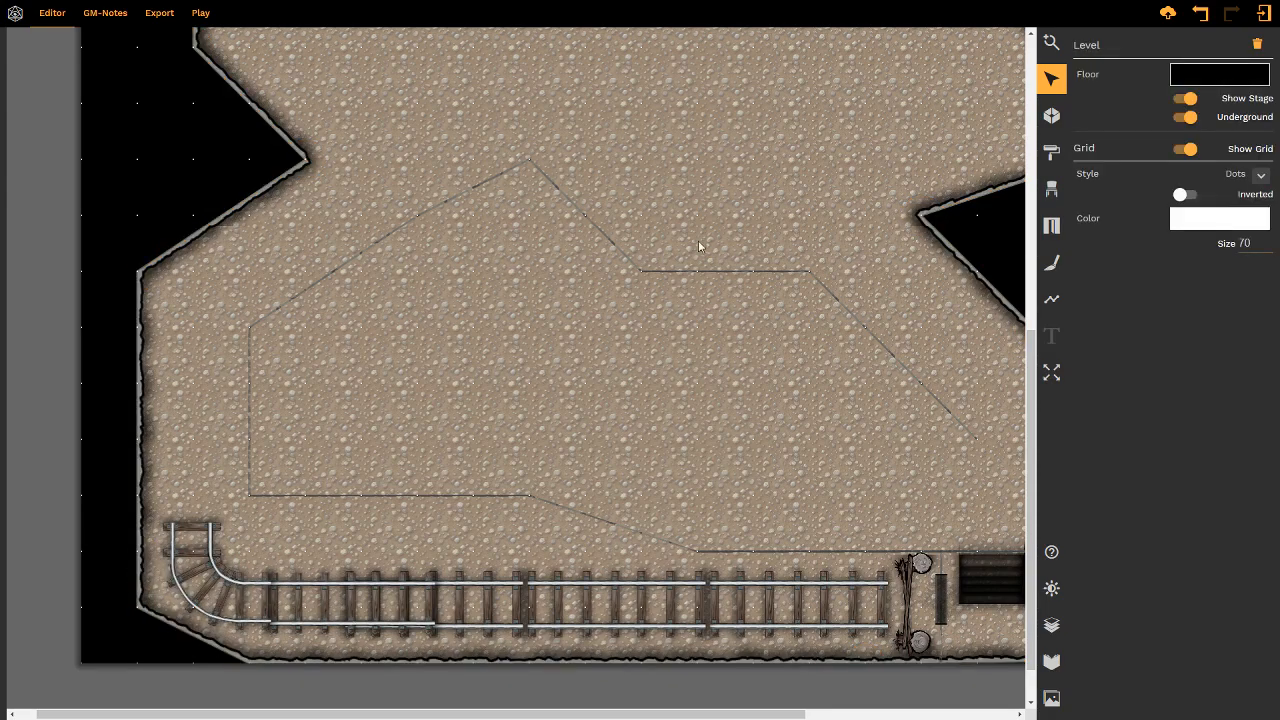
click(1168, 15)
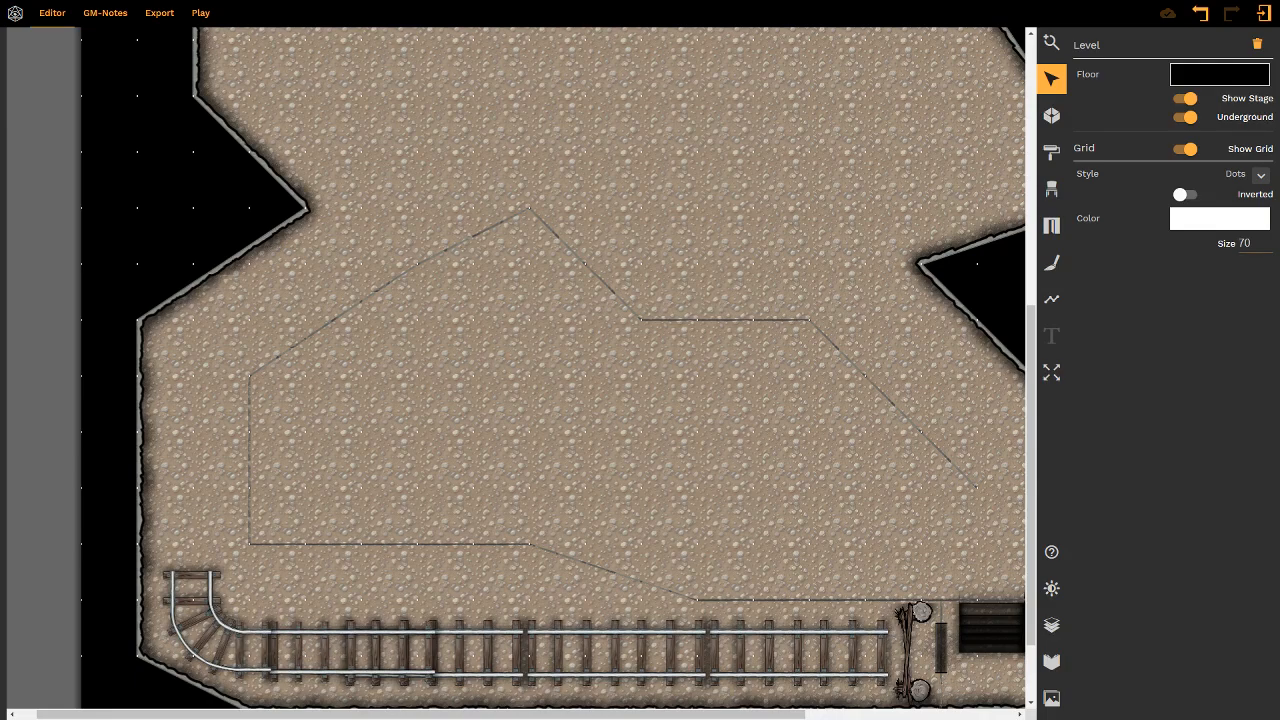
- Place a rails straight prop at 90° rotation and 130% scale directly above the curved rails, along the cave's left wall
click(631, 341)
scroll(425, 396, down, 1)
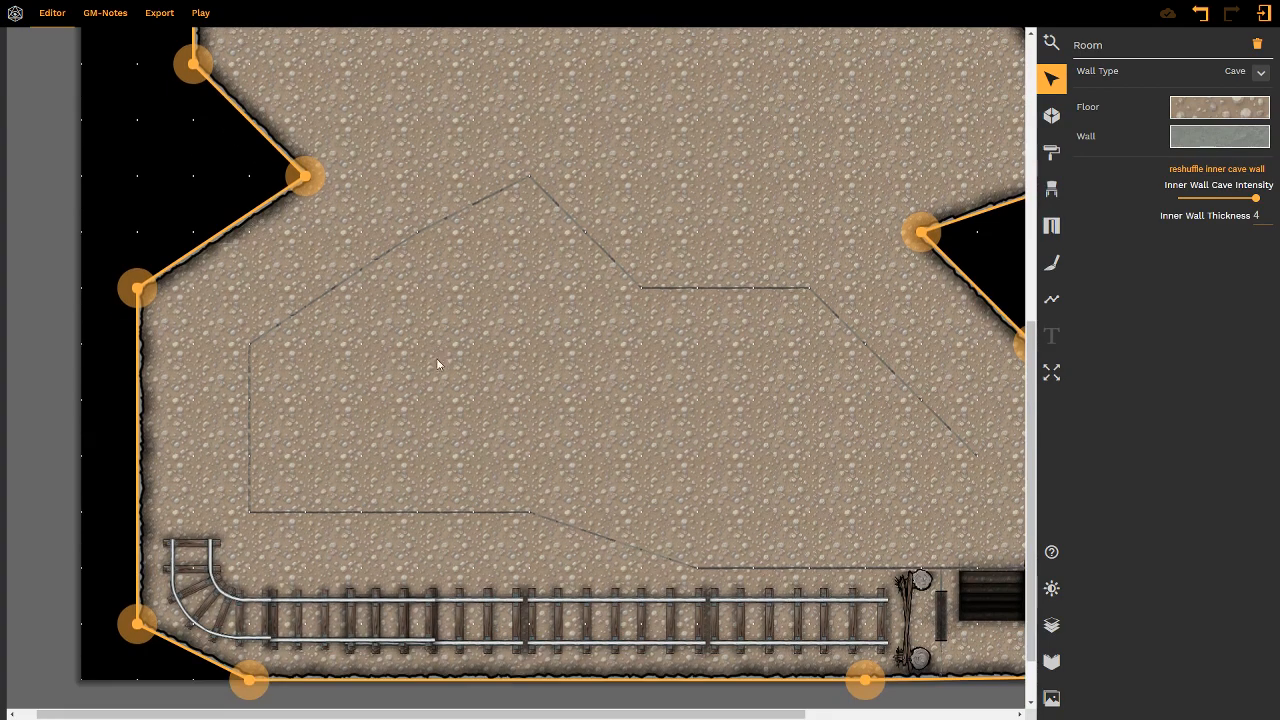
click(1055, 191)
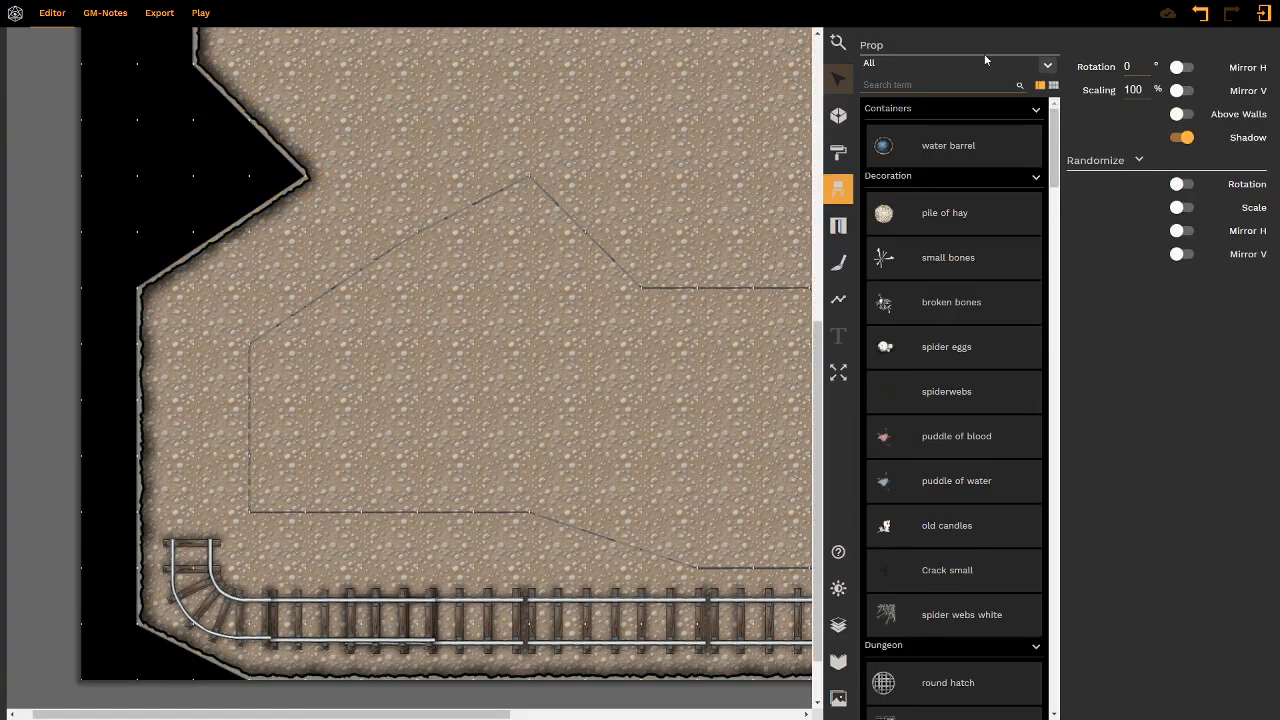
click(932, 84)
text(rails)
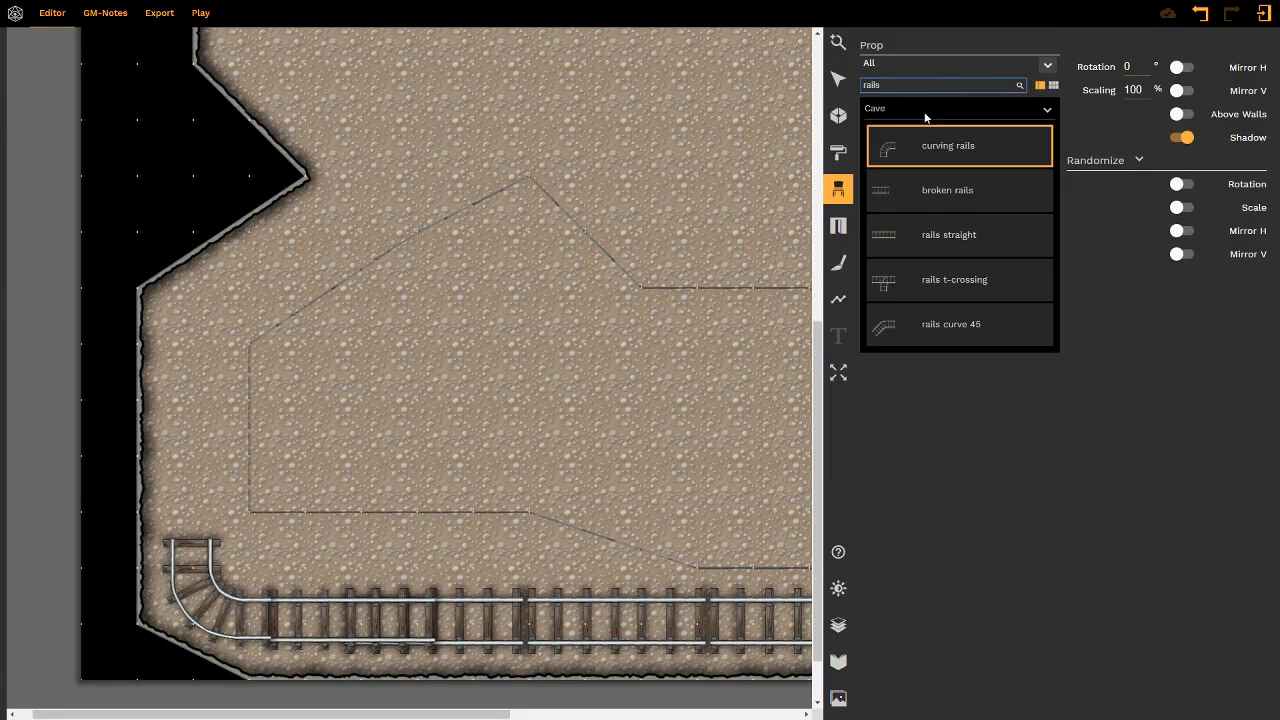
click(925, 245)
click(930, 190)
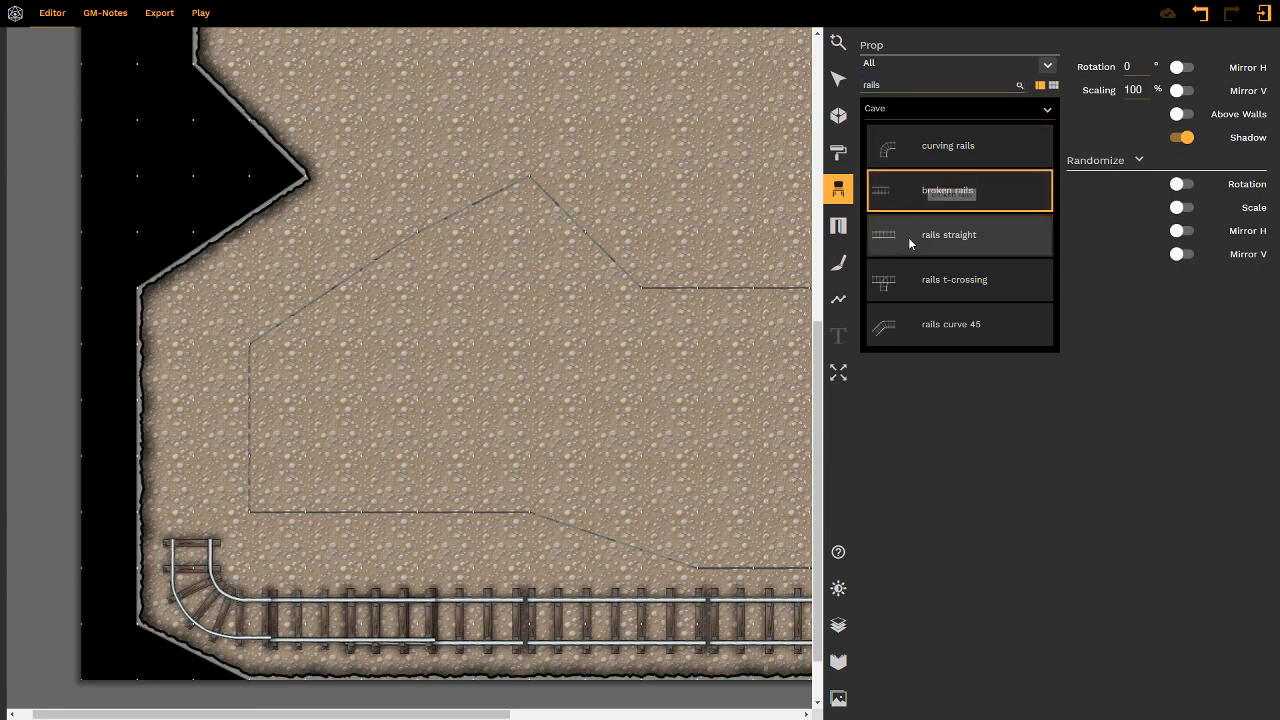
click(930, 235)
scroll(201, 477, down, 19)
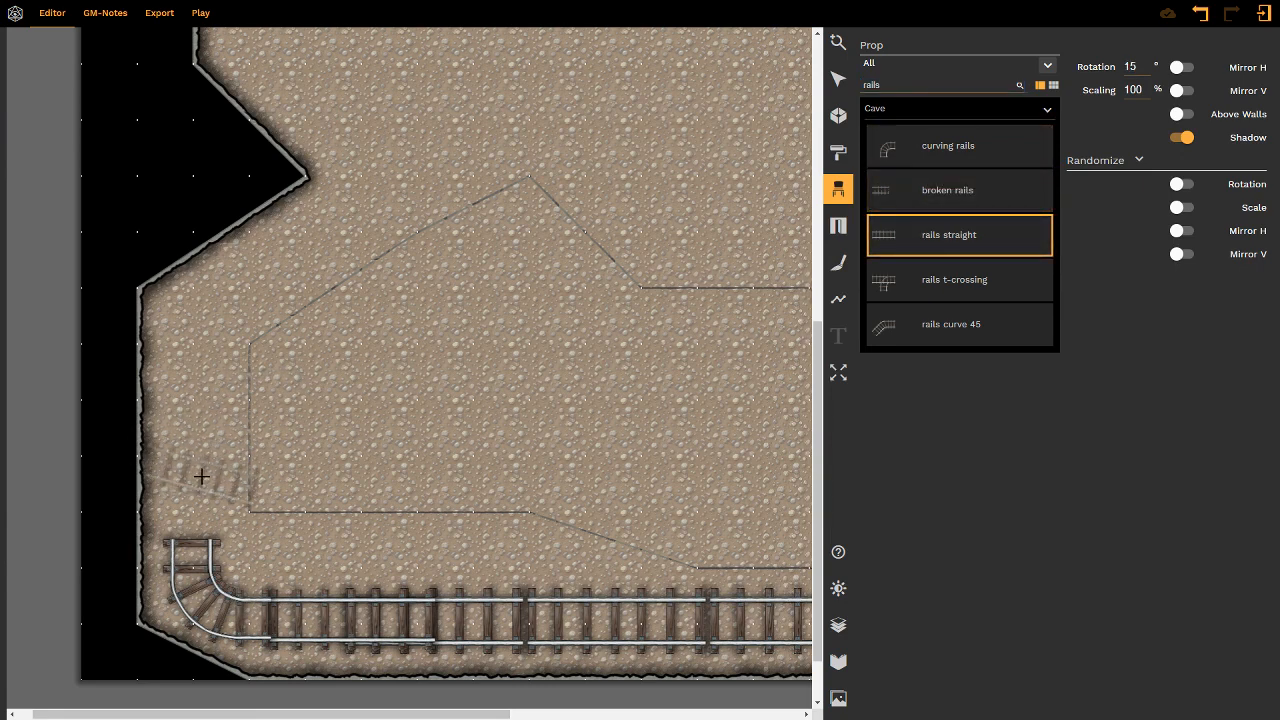
scroll(195, 470, up, 1)
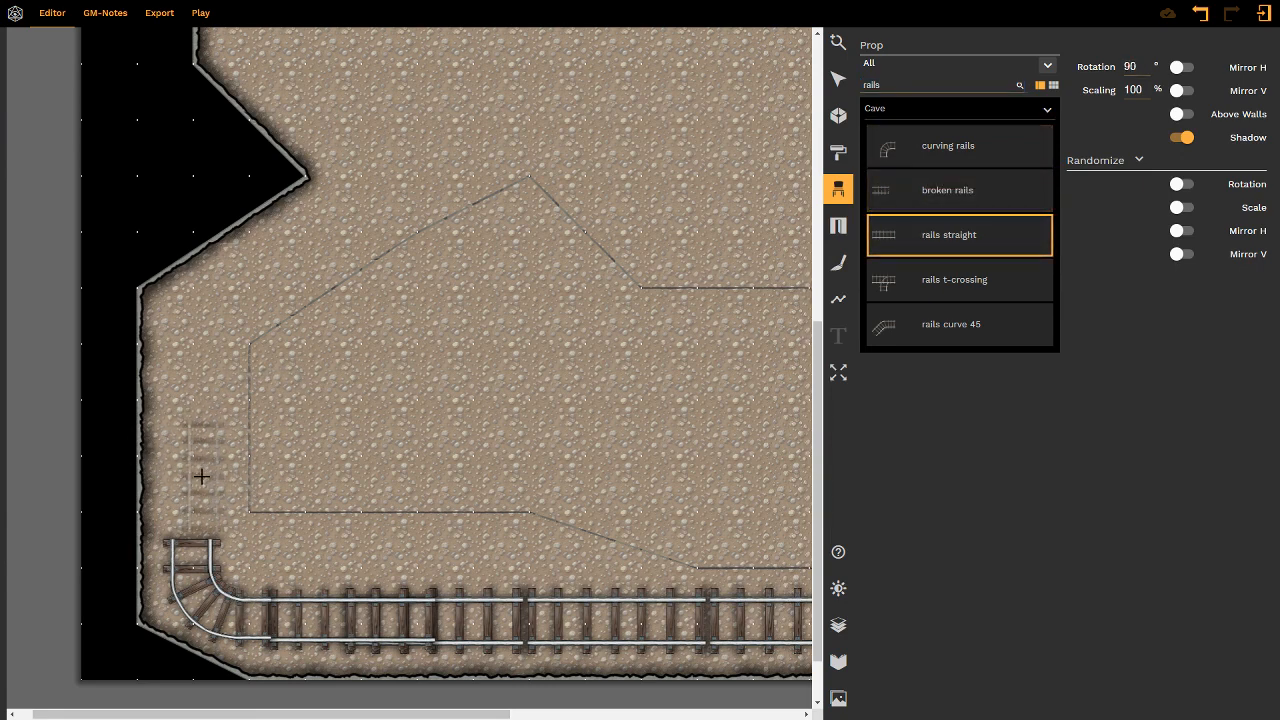
shift+scroll(186, 472, down, 2)
shift+scroll(187, 470, up, 8)
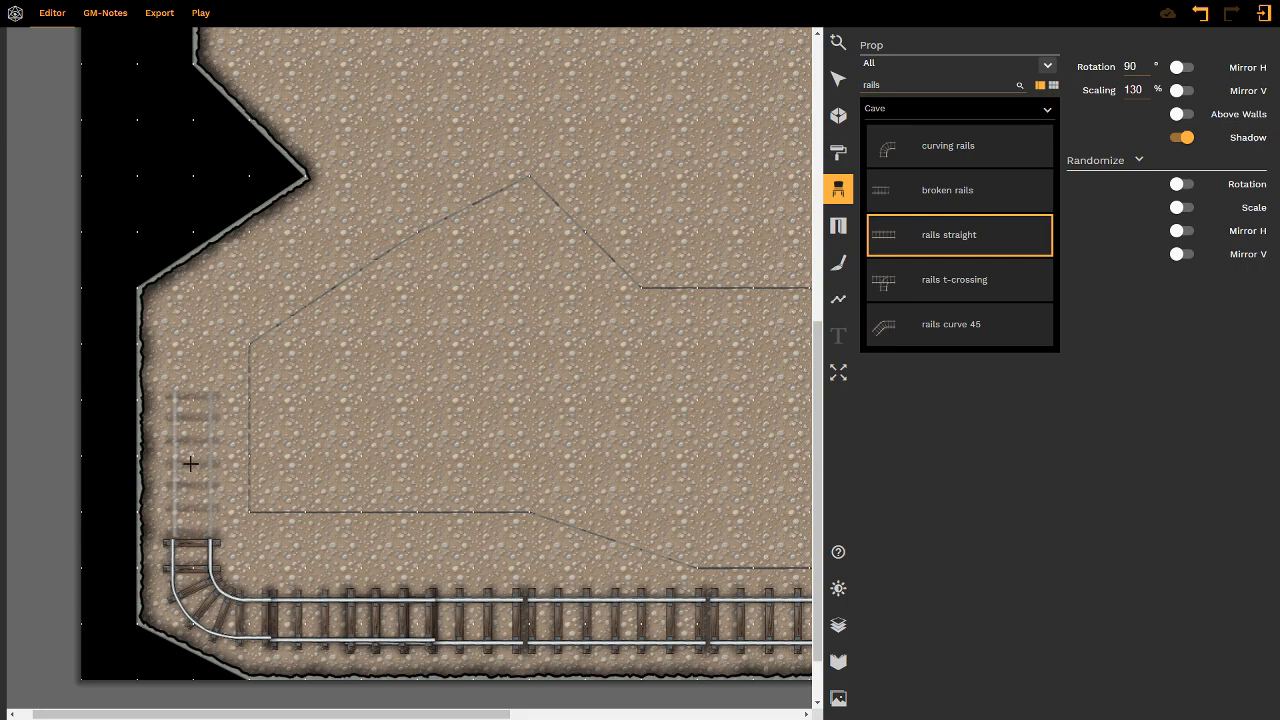
click(190, 463)
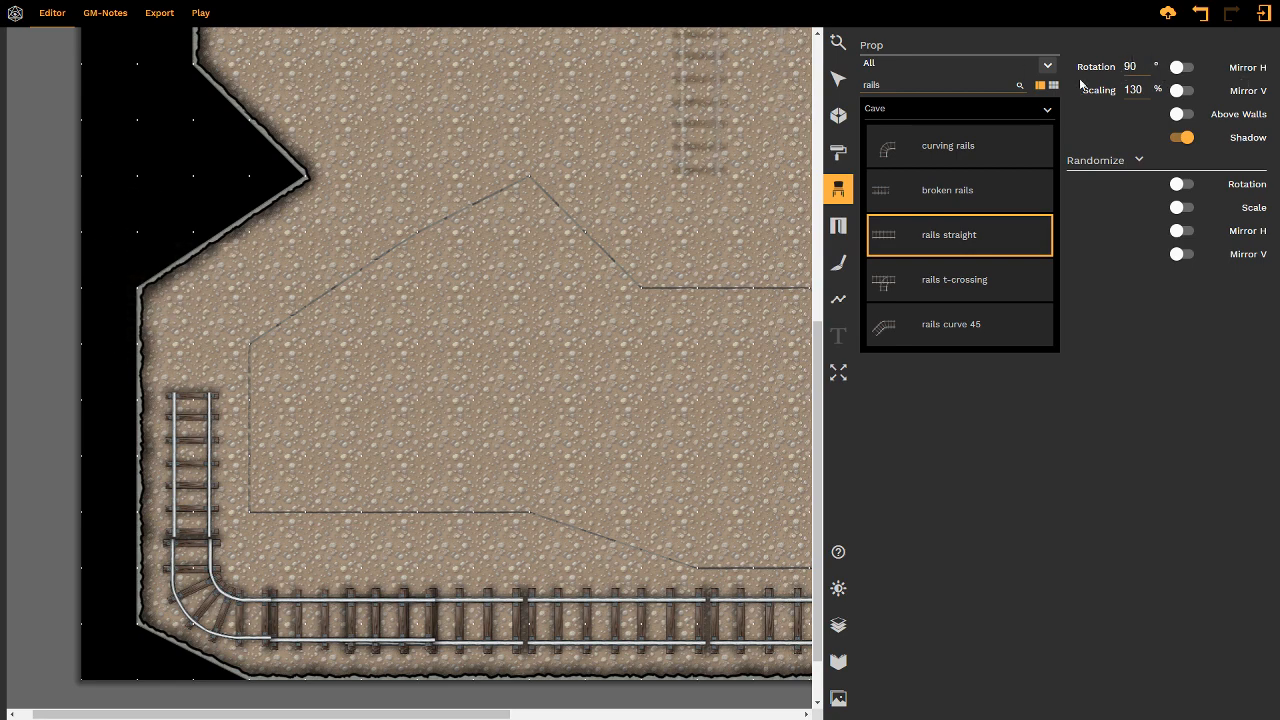
- Place a rails curve 45 prop at 315° rotation and 130% scale on the upper end of the vertical track, bending toward the cave's interior
click(893, 328)
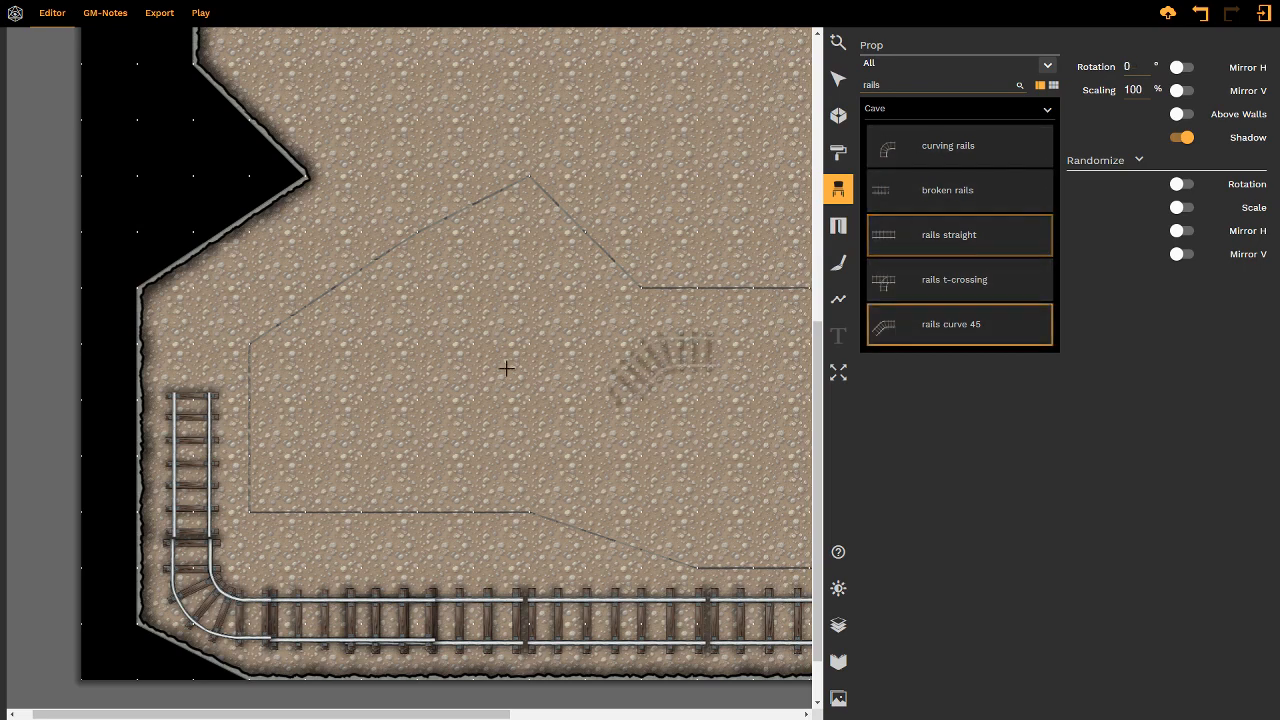
scroll(237, 316, down, 8)
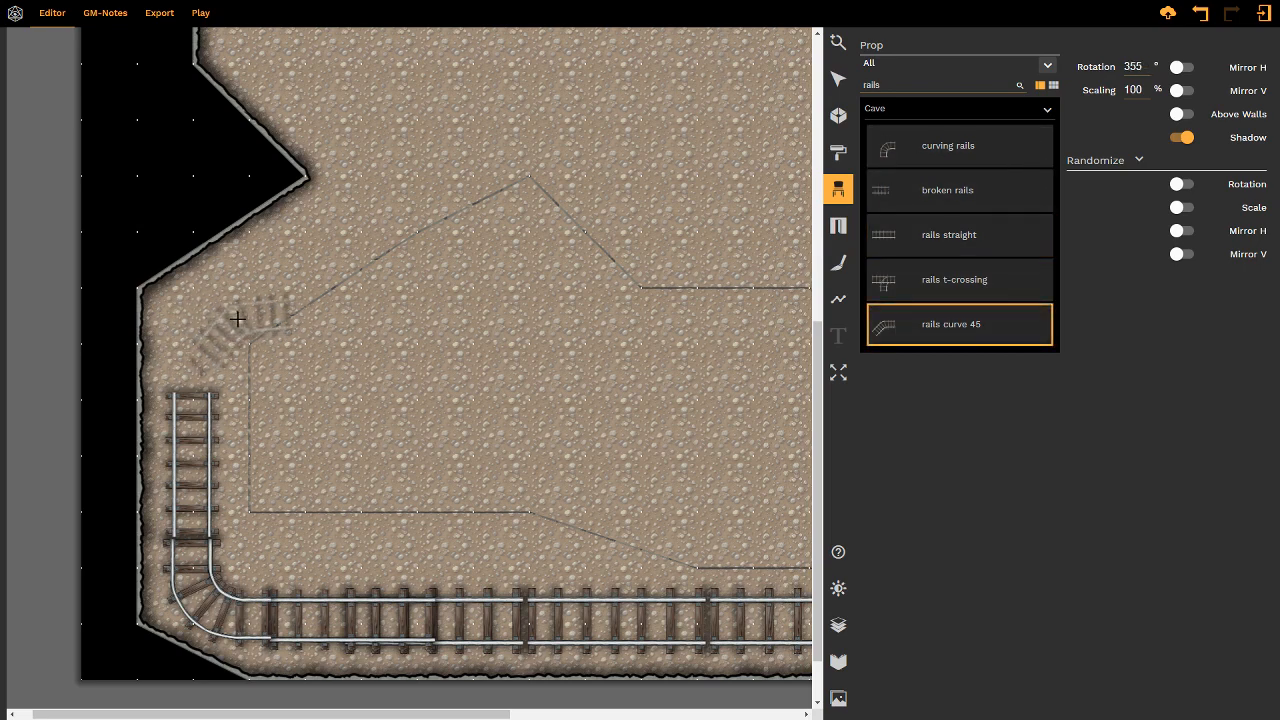
scroll(190, 324, down, 2)
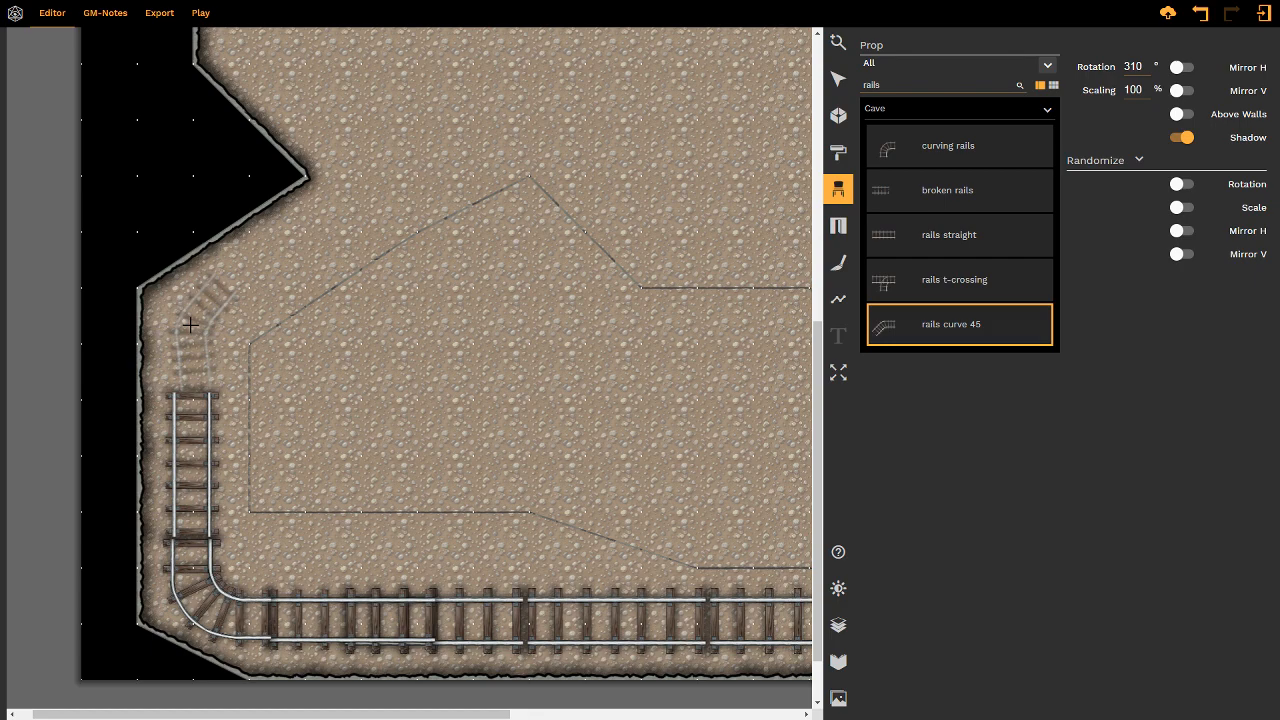
scroll(190, 324, up, 1)
shift+scroll(191, 322, up, 2)
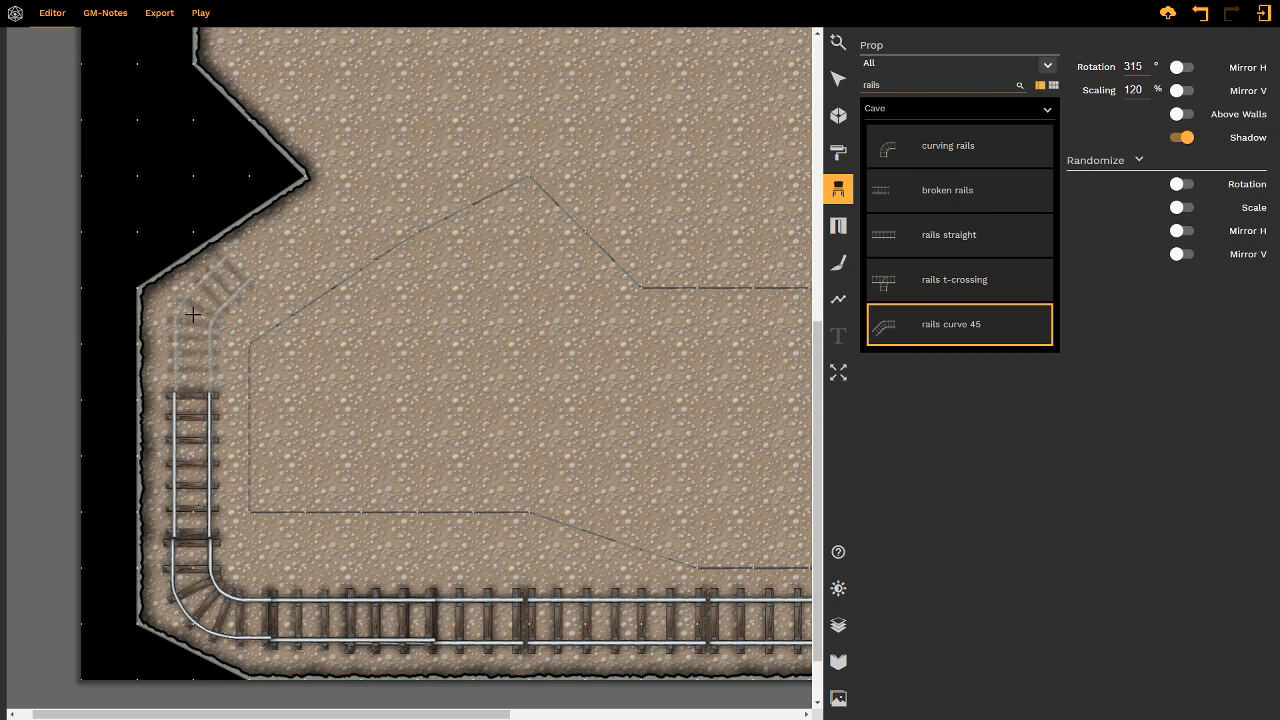
shift+scroll(193, 314, up, 1)
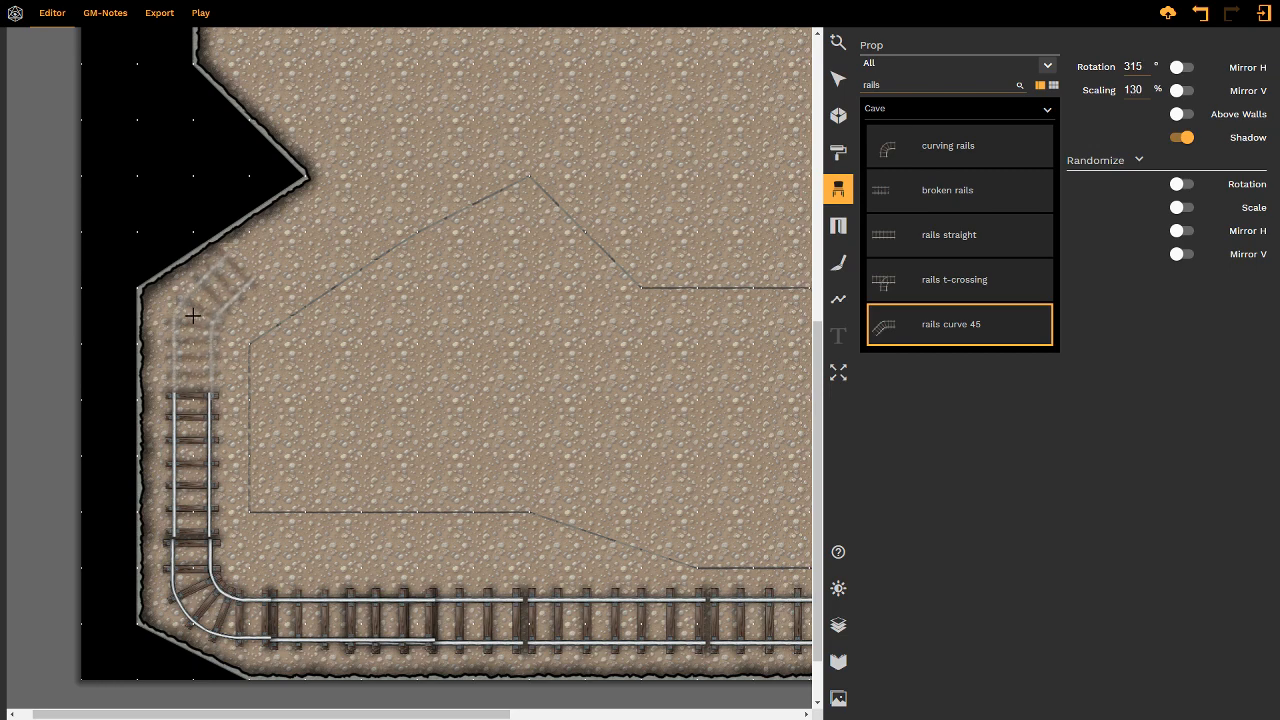
click(193, 316)
- Move the cave room's protruding wall corner above the new curve two grid points outward, straight below the next wall corner
click(845, 80)
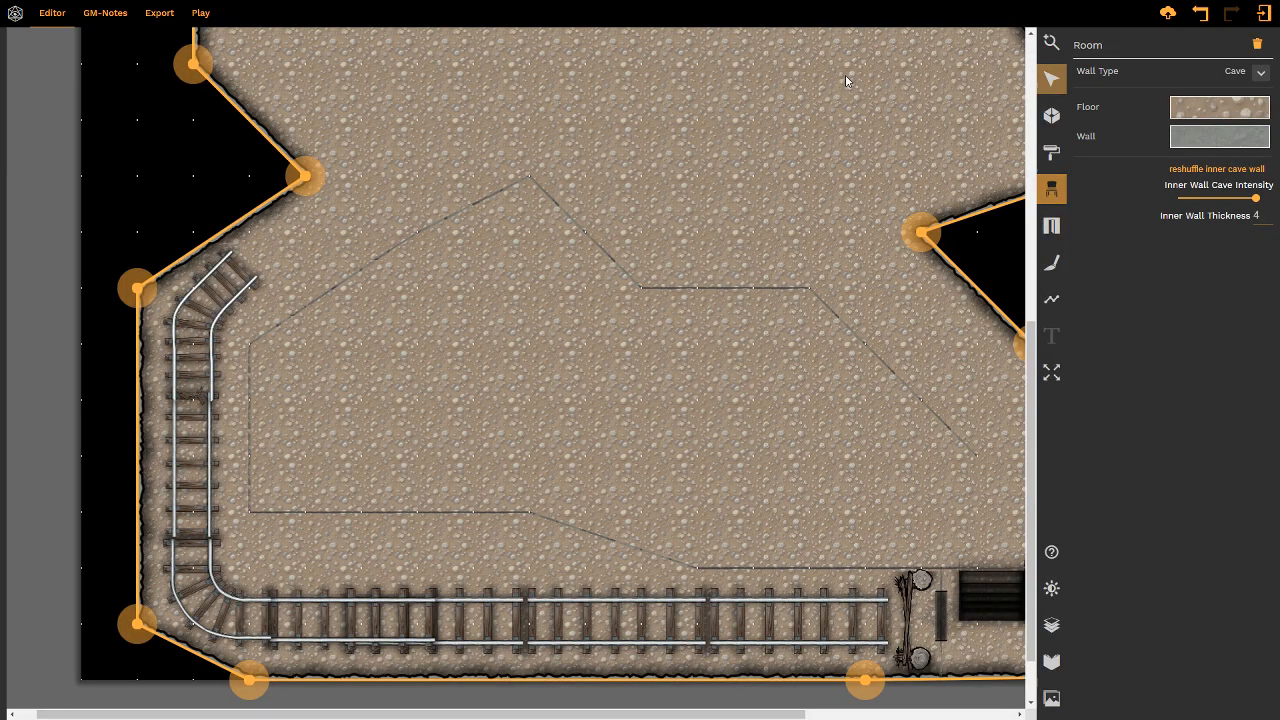
click(305, 177)
drag(305, 177, 212, 169)
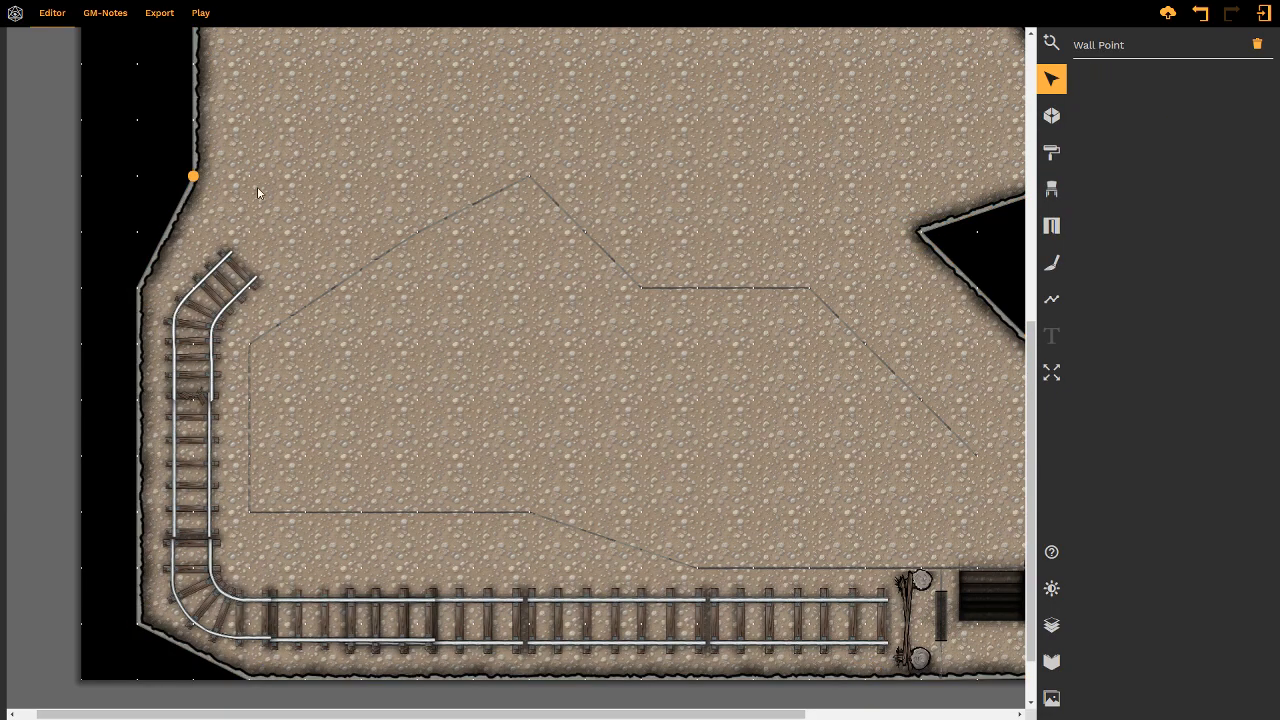
- Examine the open cave floor around the track's end and the inner walls to plan where the rails continue
scroll(300, 246, up, 2)
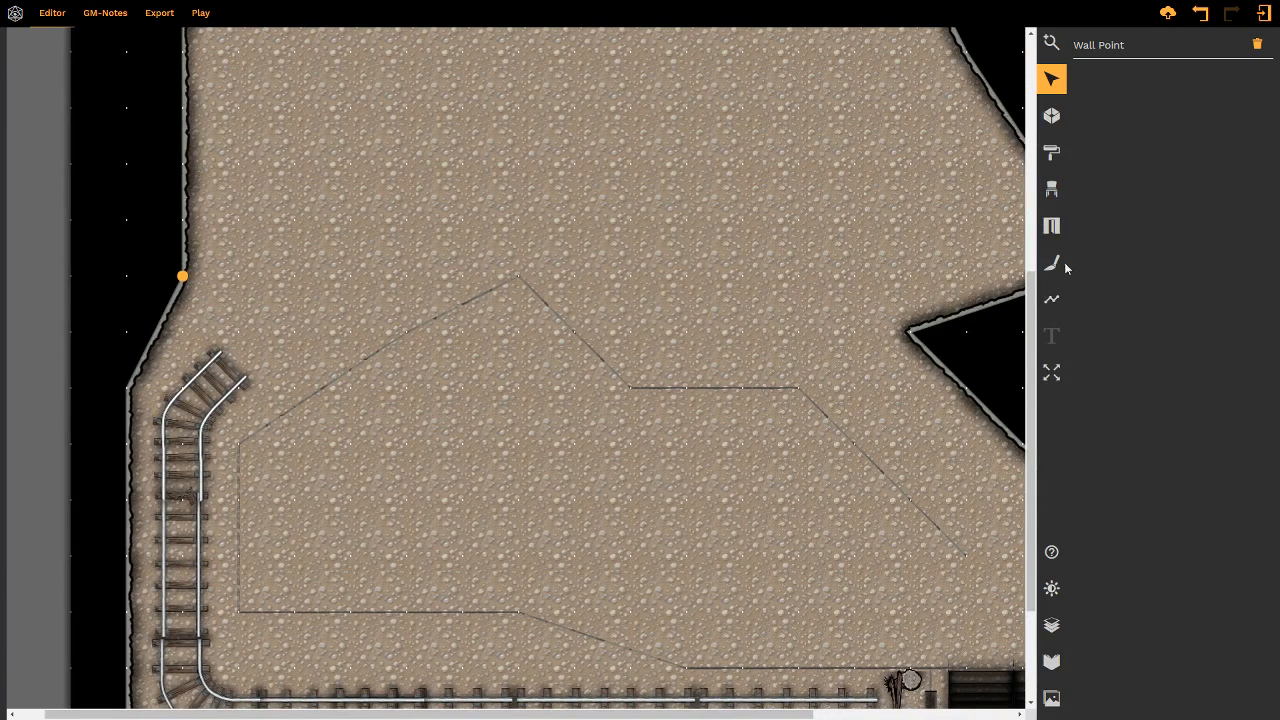
middle_drag(500, 190, 482, 325)
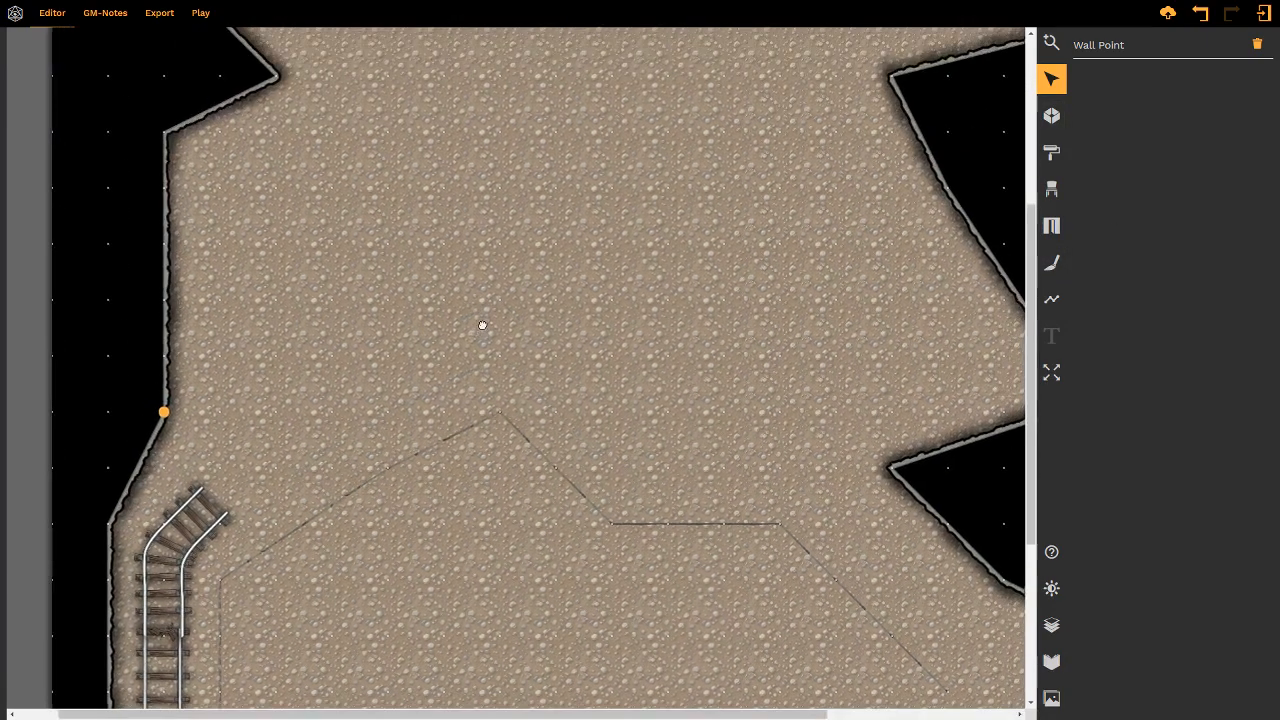
scroll(482, 325, down, 3)
scroll(486, 354, up, 3)
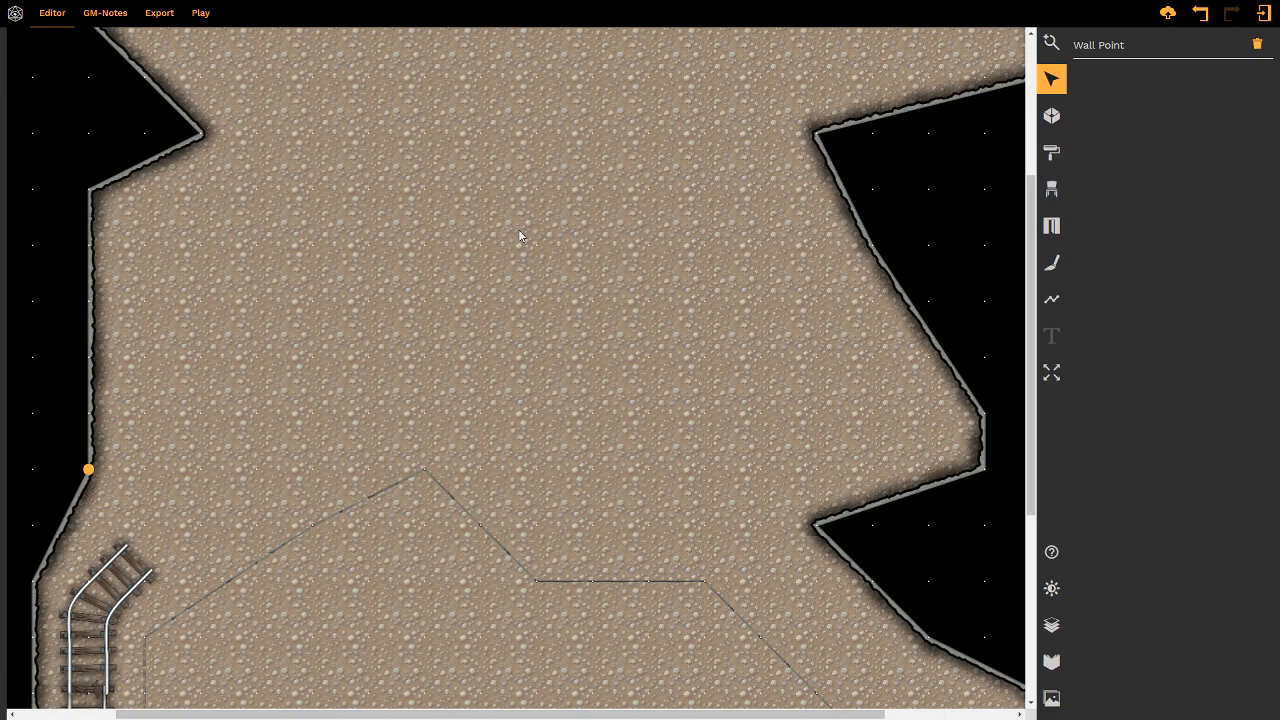
right_drag(366, 438, 473, 292)
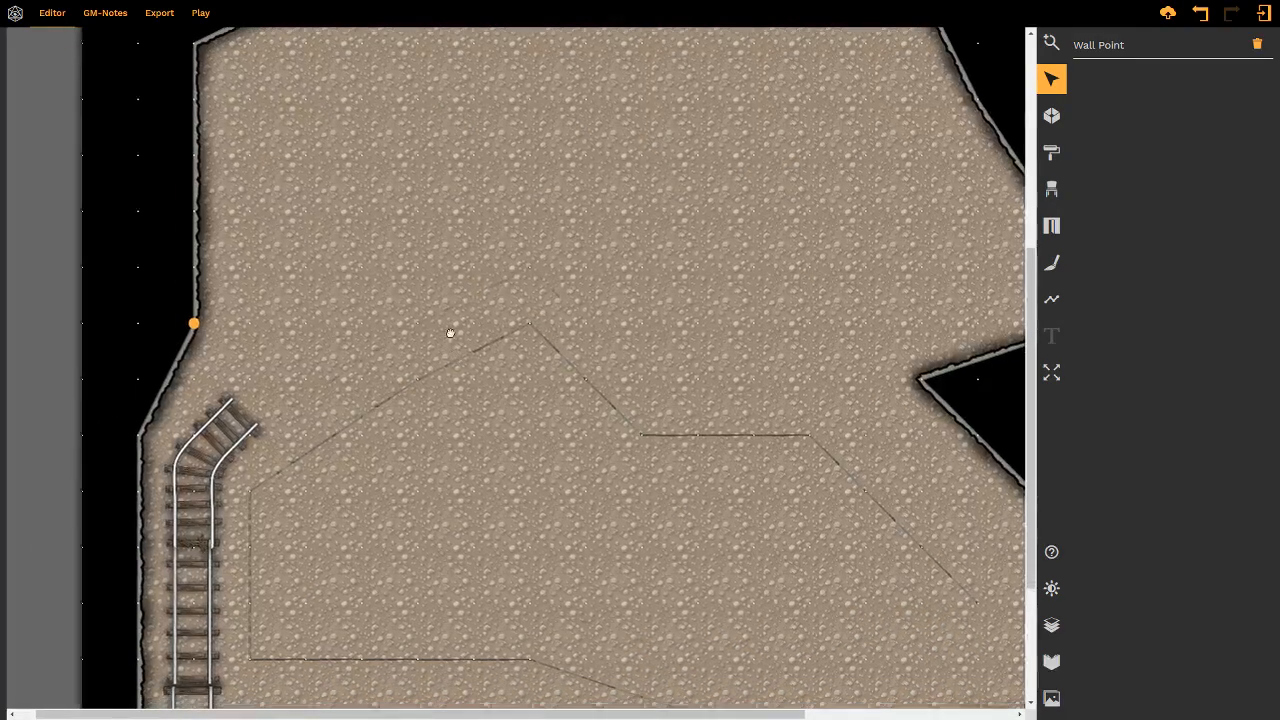
right_drag(450, 335, 476, 254)
right_drag(686, 498, 662, 463)
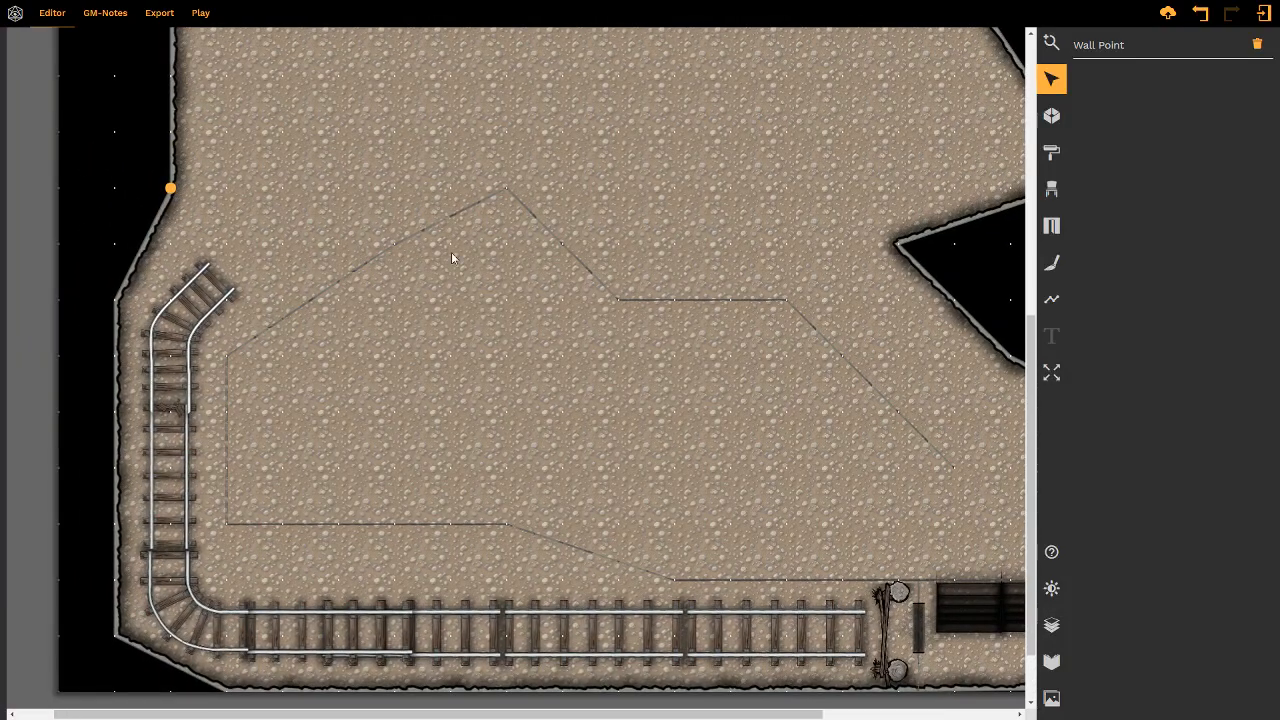
right_drag(514, 451, 515, 513)
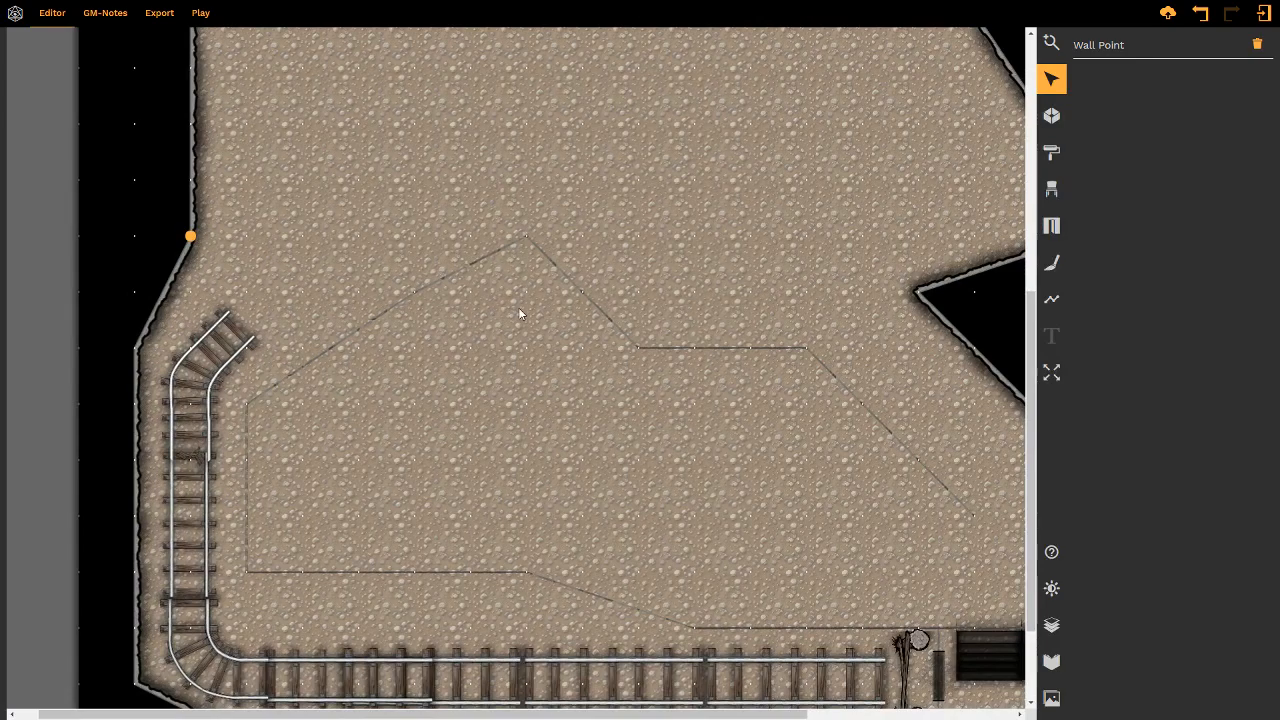
right_drag(368, 230, 374, 274)
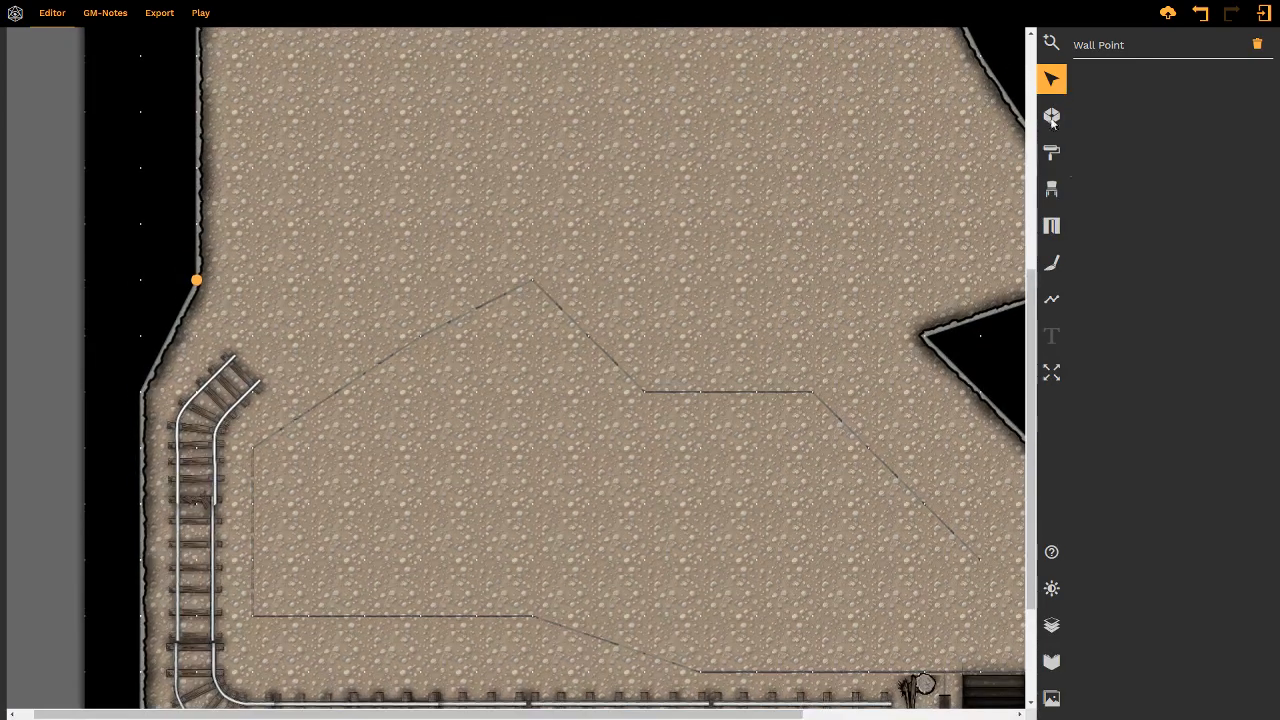
- Find the rails straight prop with the search "rails" and place it at 320° rotation and 120% scale on the curve's open diagonal end
click(1051, 188)
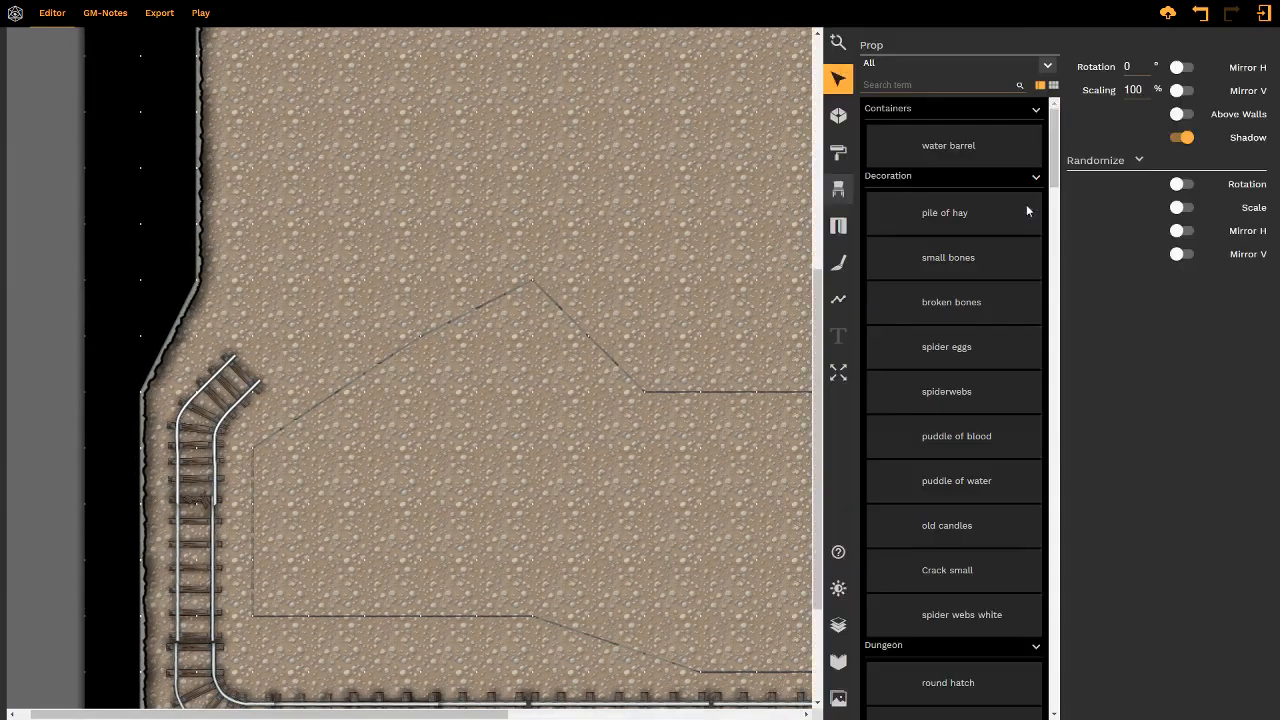
click(945, 86)
text(rails)
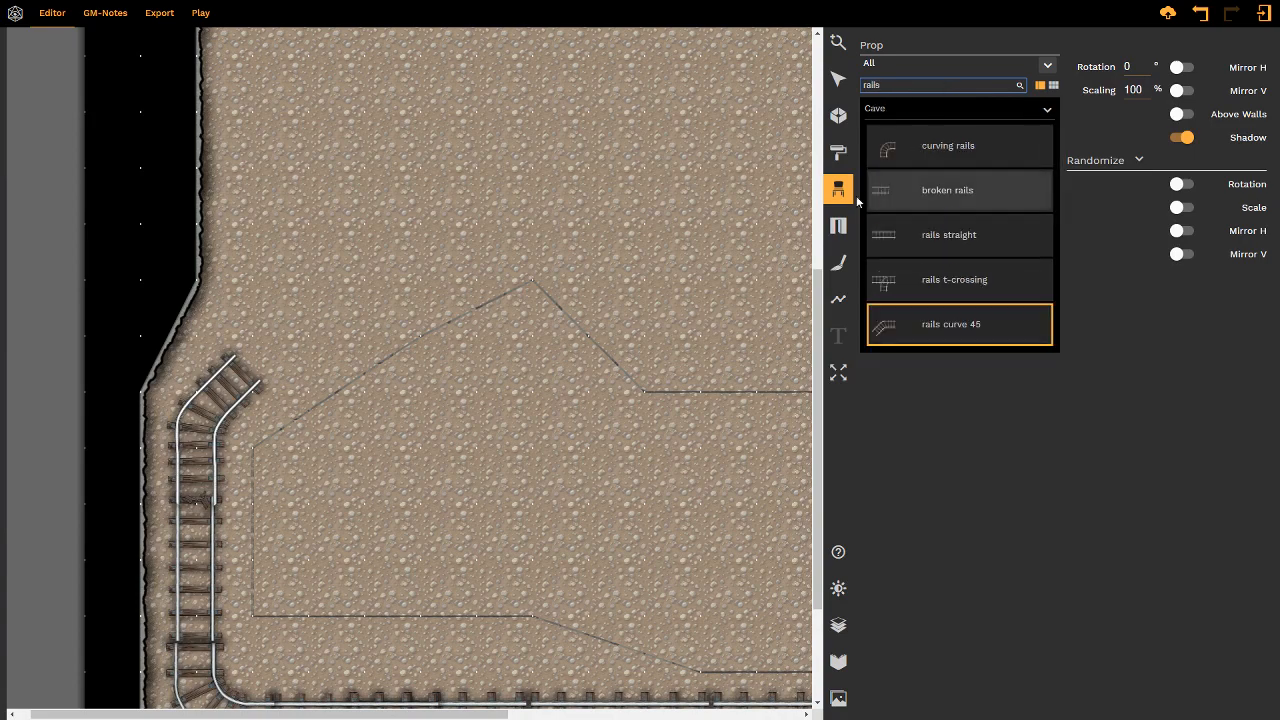
click(905, 234)
scroll(309, 348, down, 5)
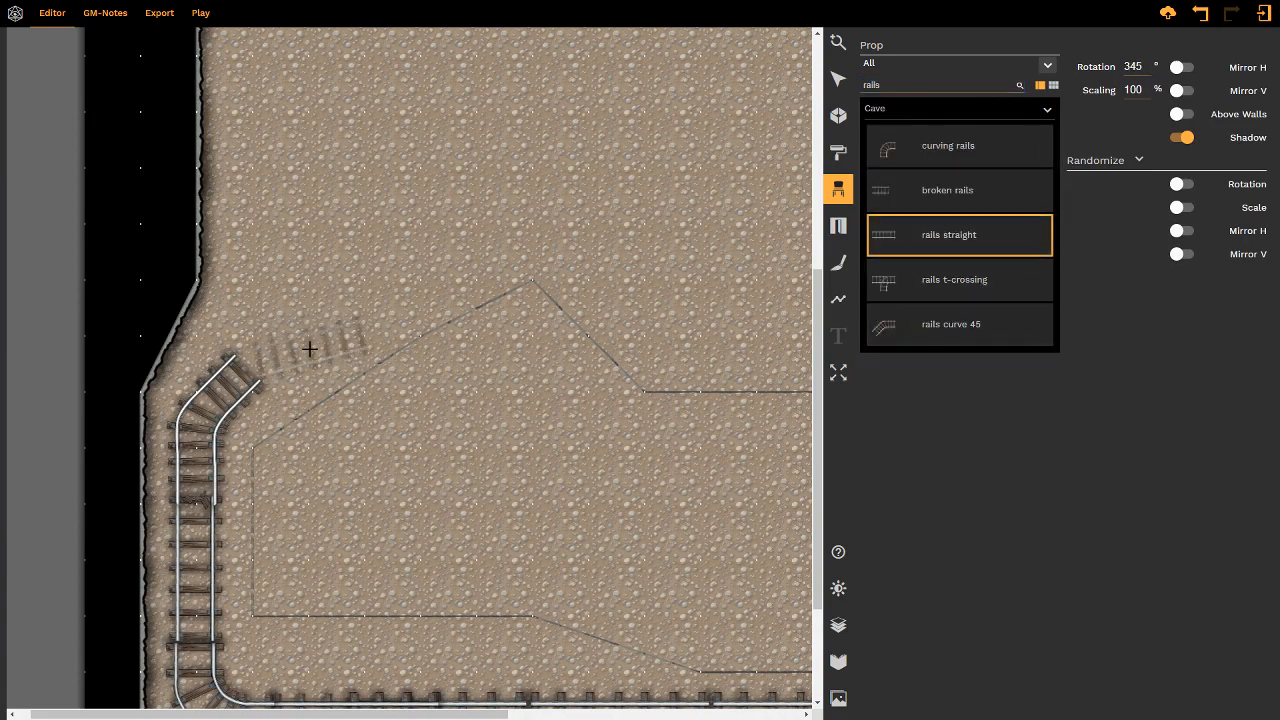
scroll(290, 331, up, 1)
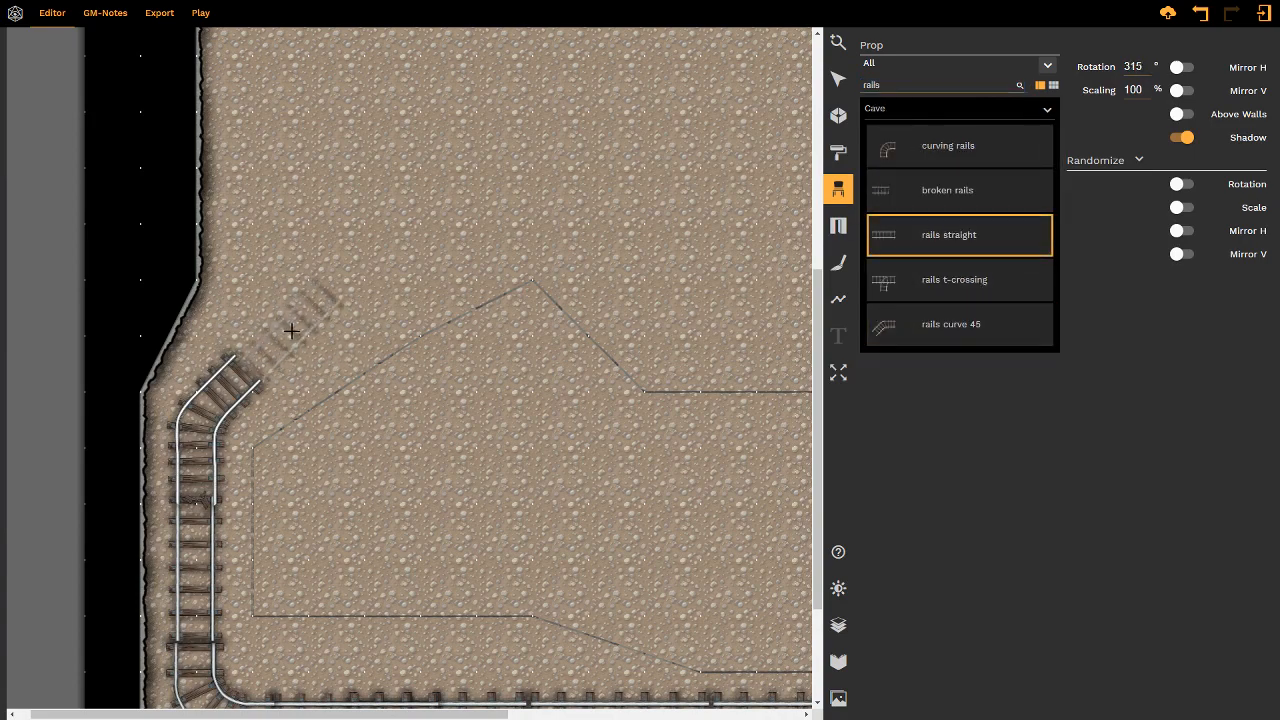
shift+scroll(291, 331, down, 1)
shift+scroll(291, 328, up, 3)
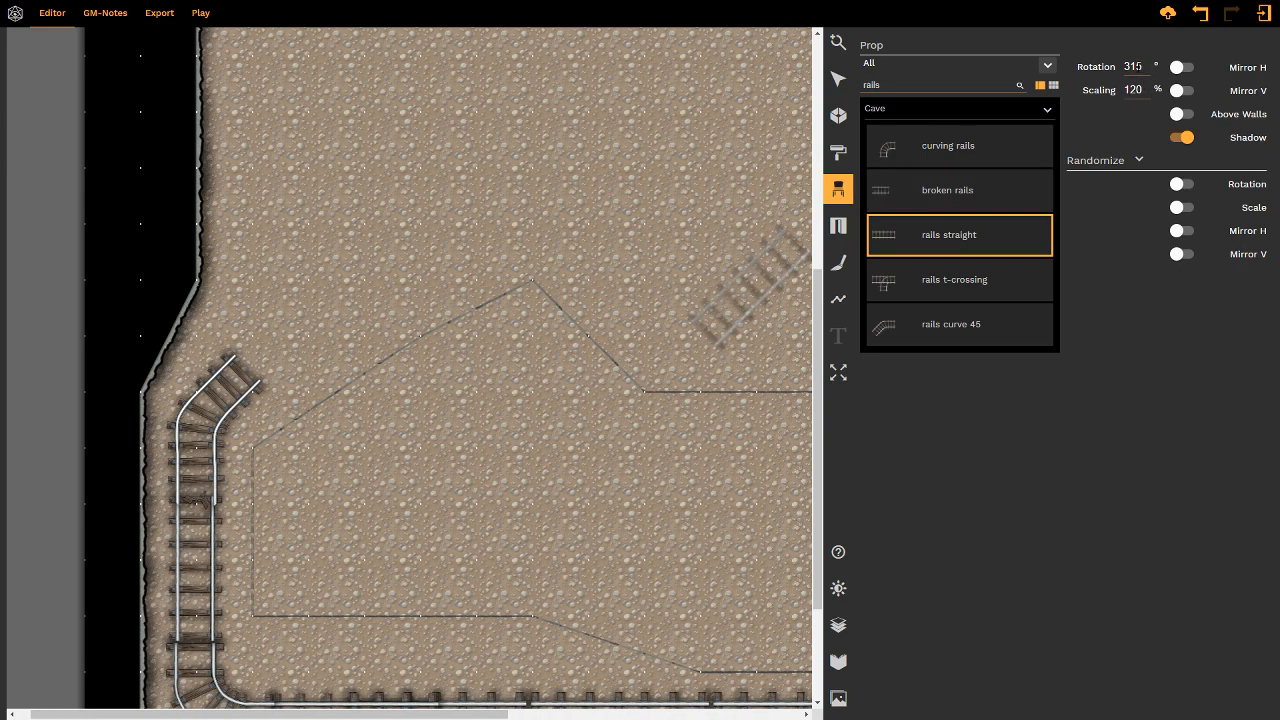
key(BackSpace)
text(0)
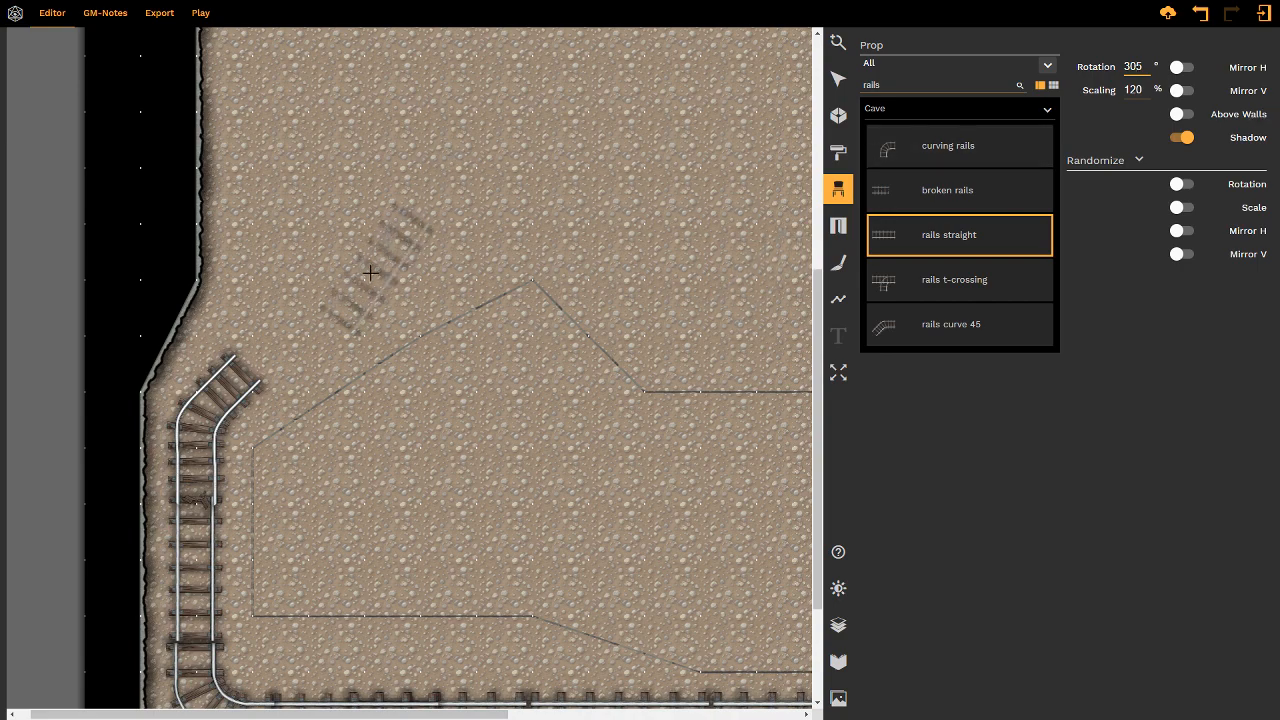
key(BackSpace)
key(BackSpace)
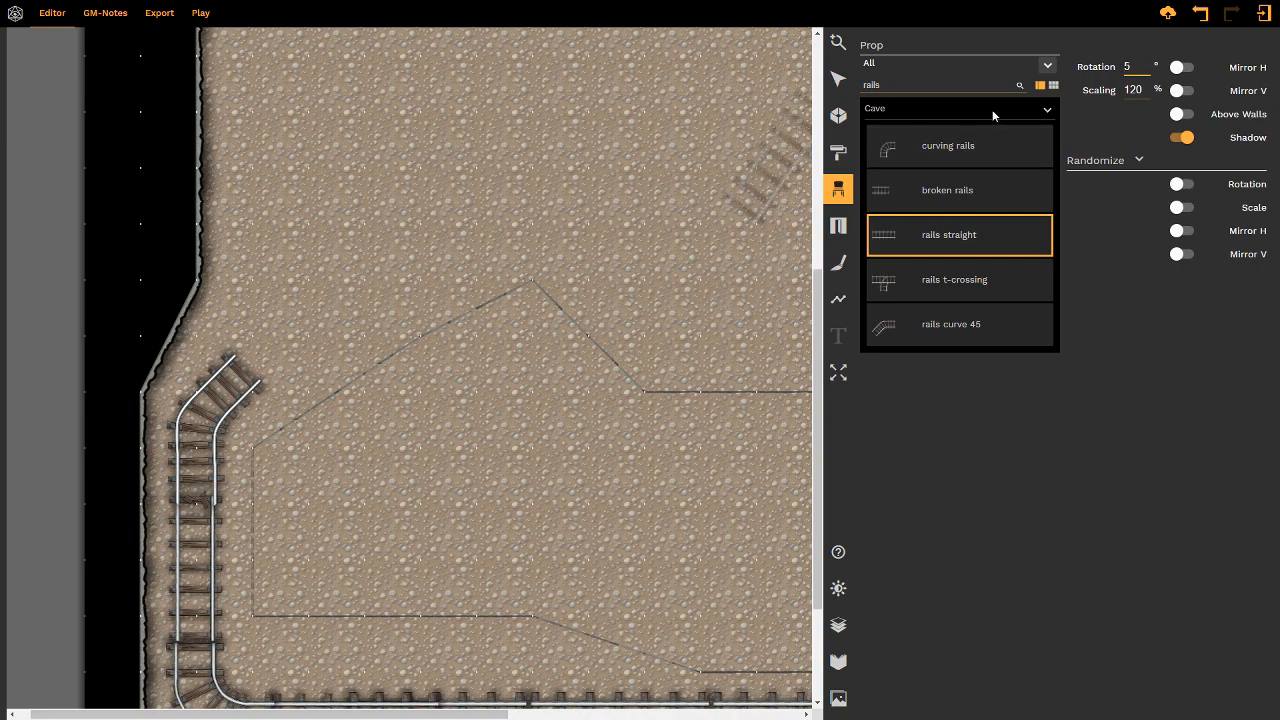
text(32)
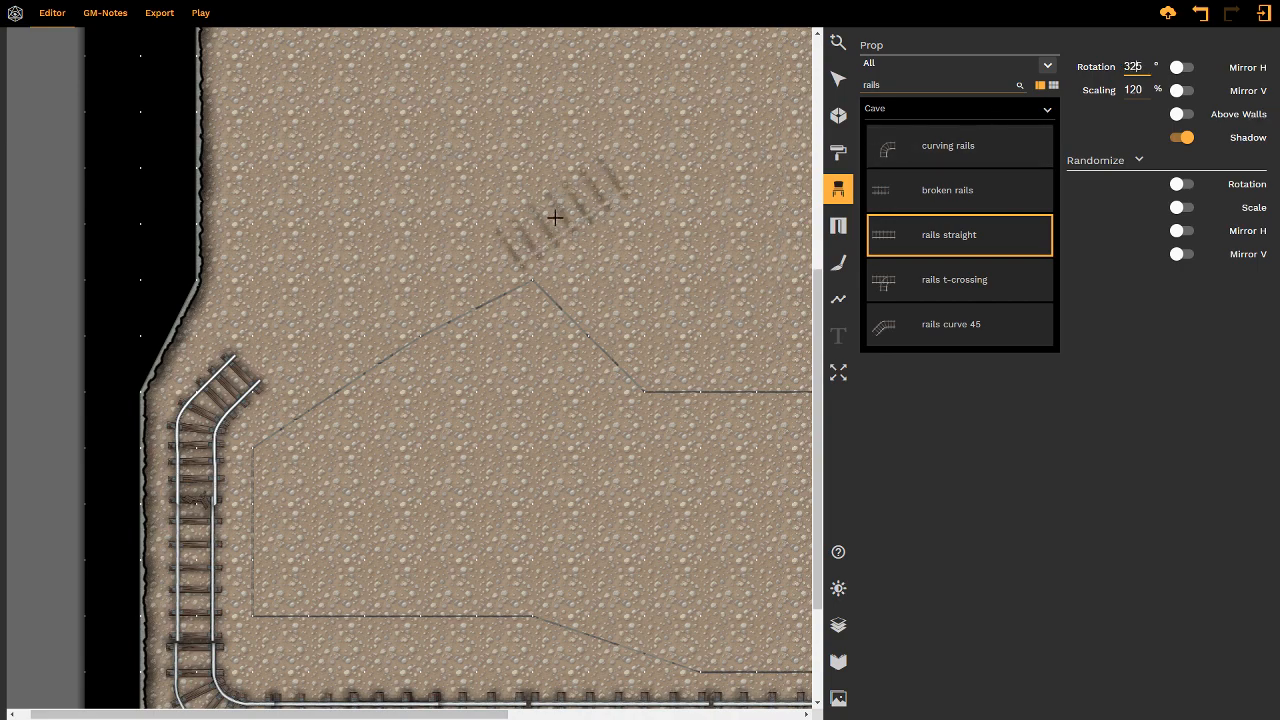
scroll(306, 325, down, 1)
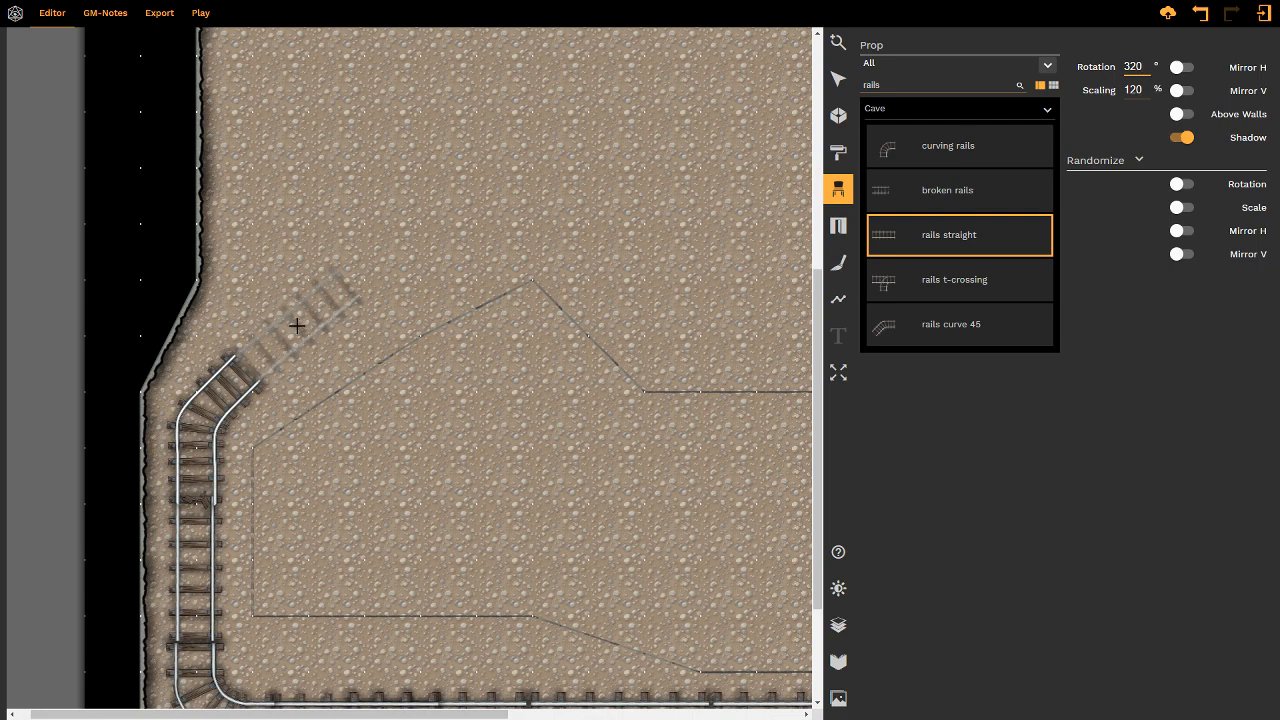
click(295, 325)
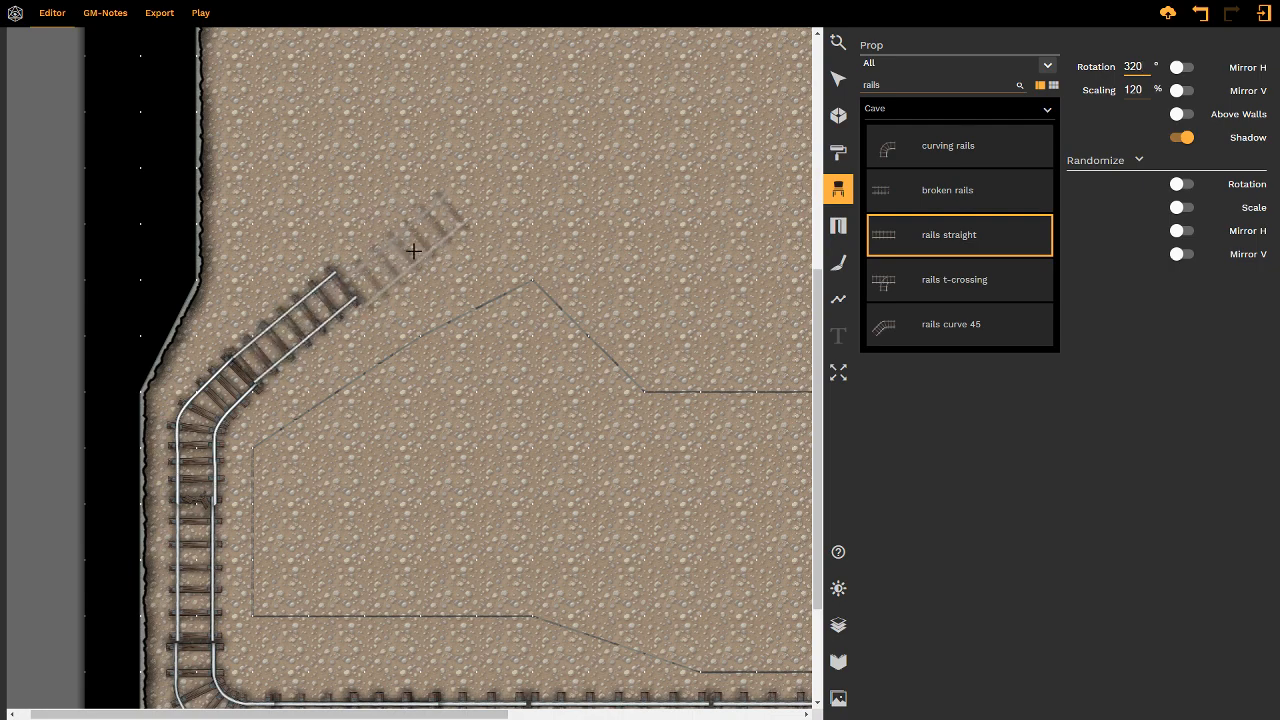
- Place a rails curve 45 prop at 10° rotation and 130% scale on the upper end of the diagonal straight rails
click(912, 330)
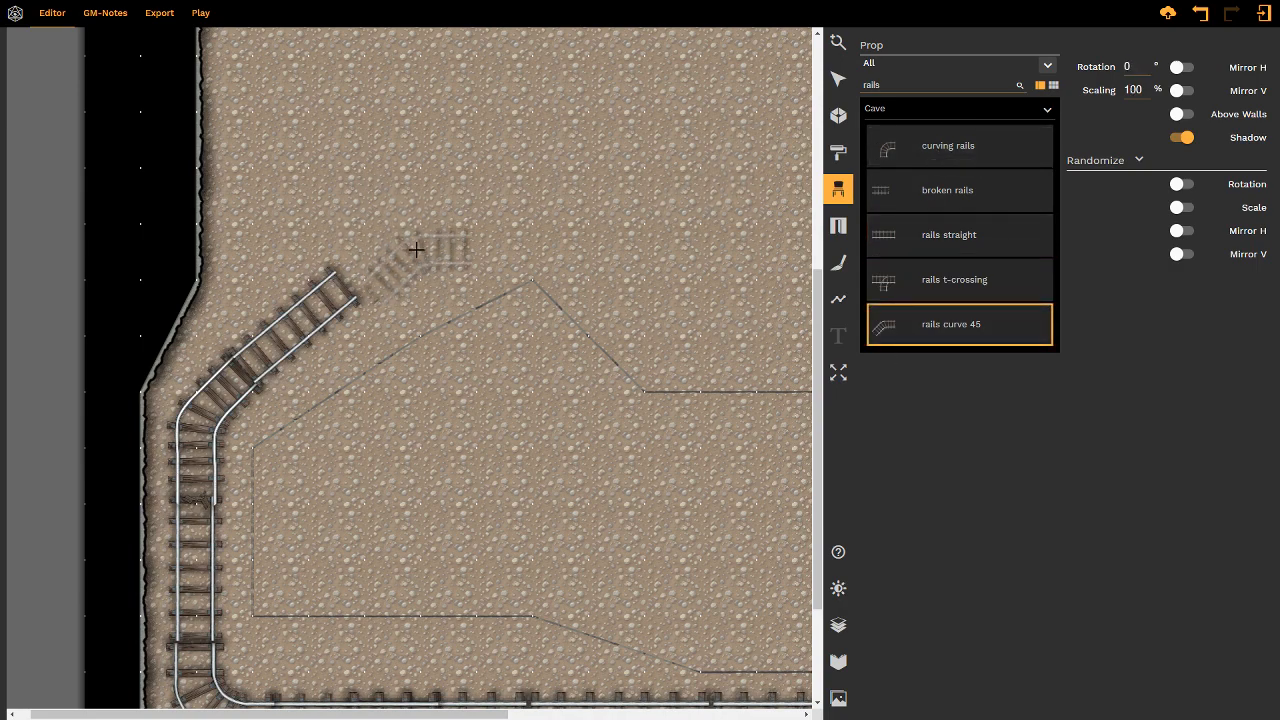
scroll(416, 249, down, 1)
shift+scroll(416, 249, up, 3)
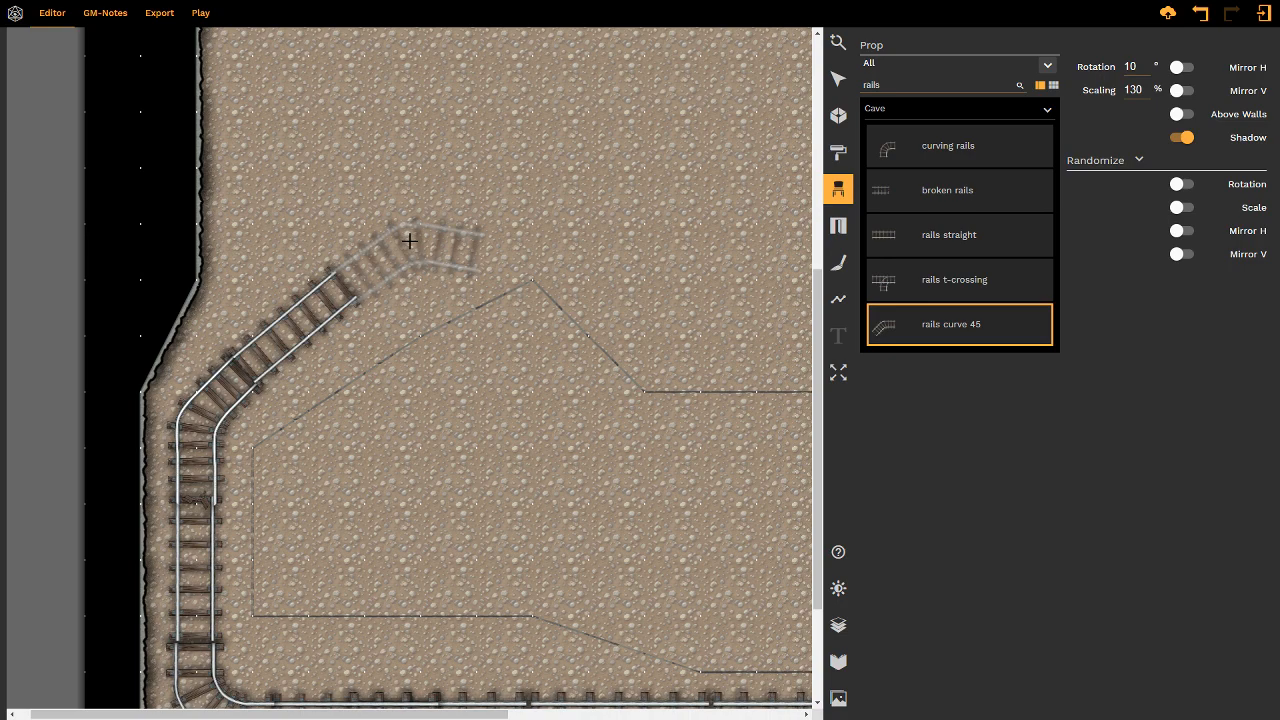
click(409, 241)
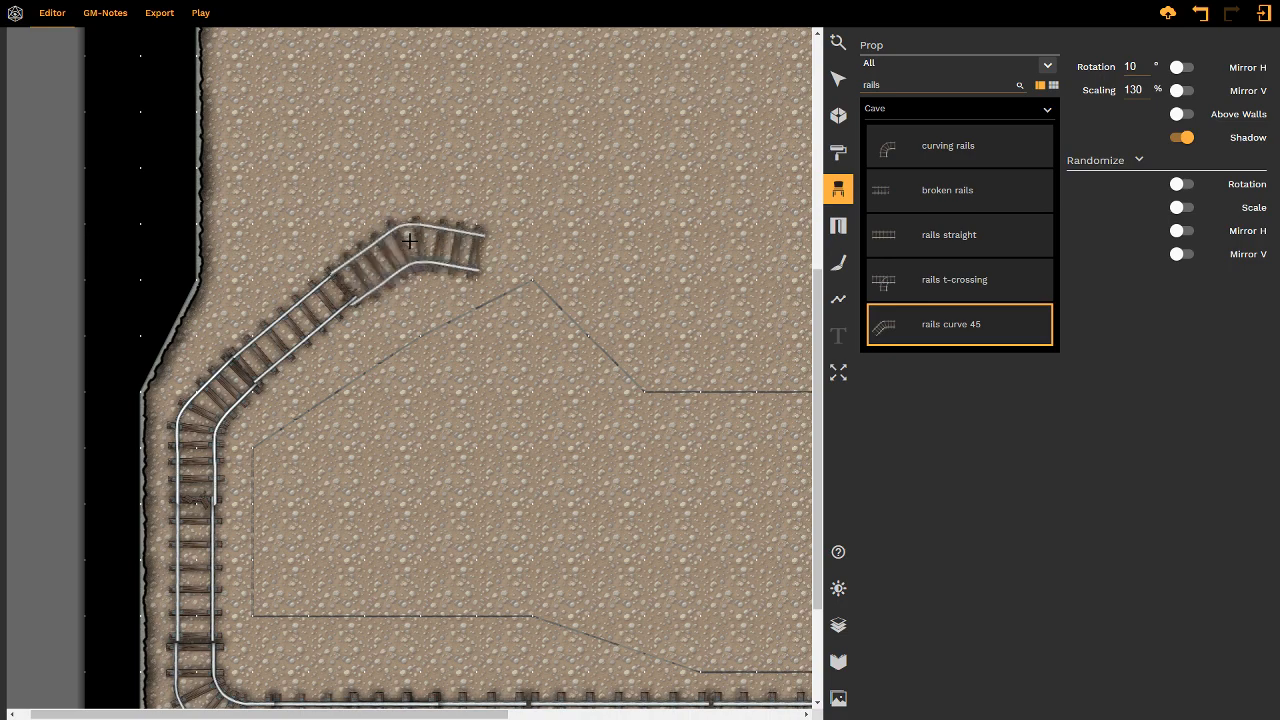
- Extend the track horizontally from the upper 45-degree curve with three broken rails pieces at 0° rotation and 130% scaling
click(881, 205)
shift+scroll(555, 253, up, 1)
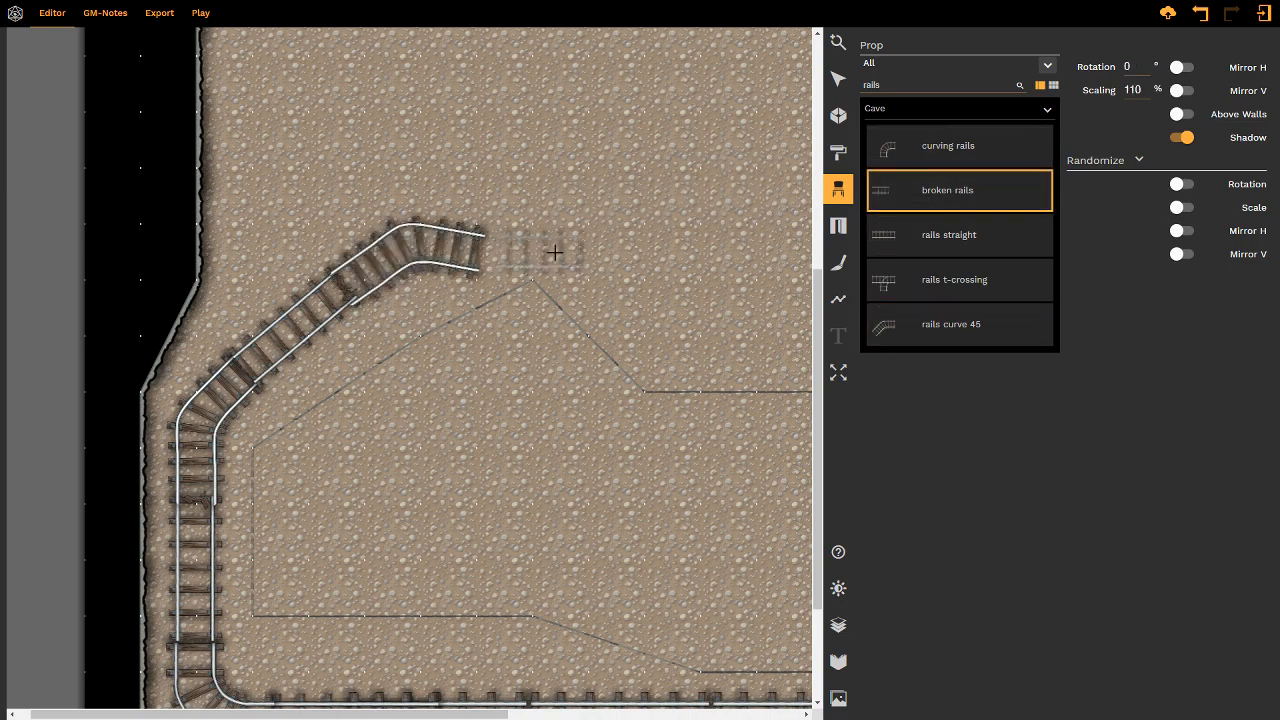
shift+scroll(555, 253, up, 2)
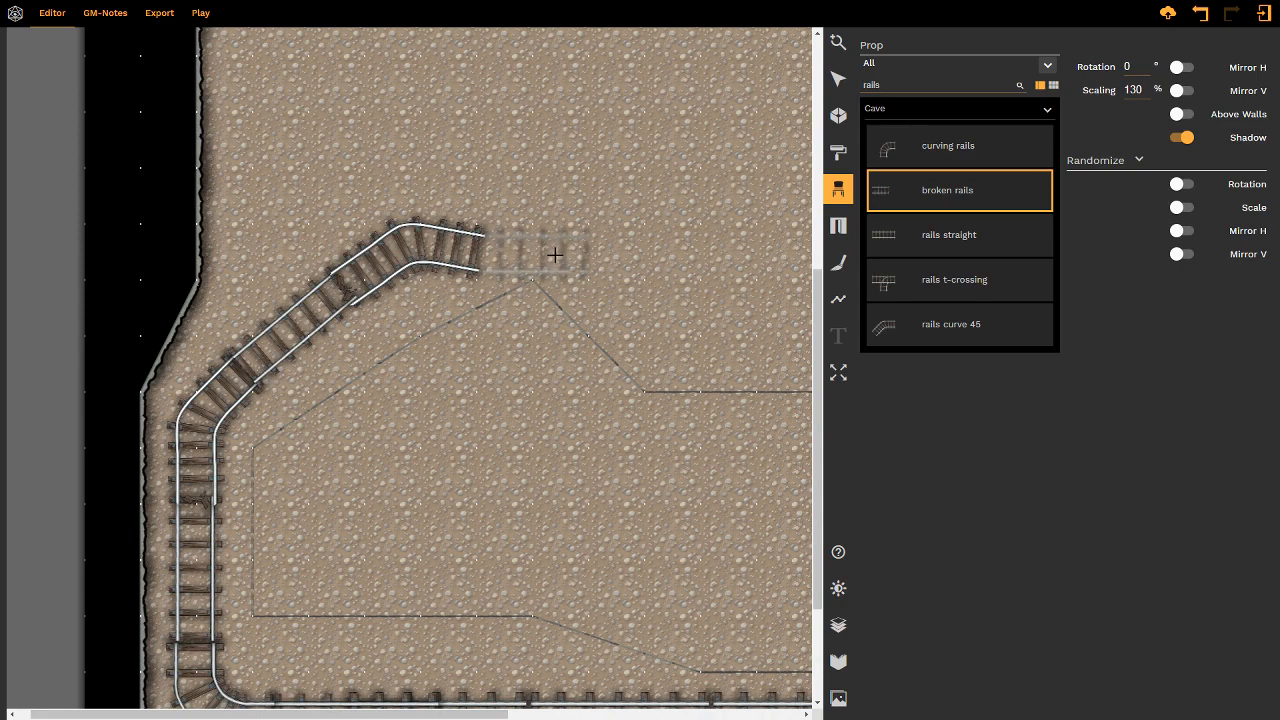
click(555, 255)
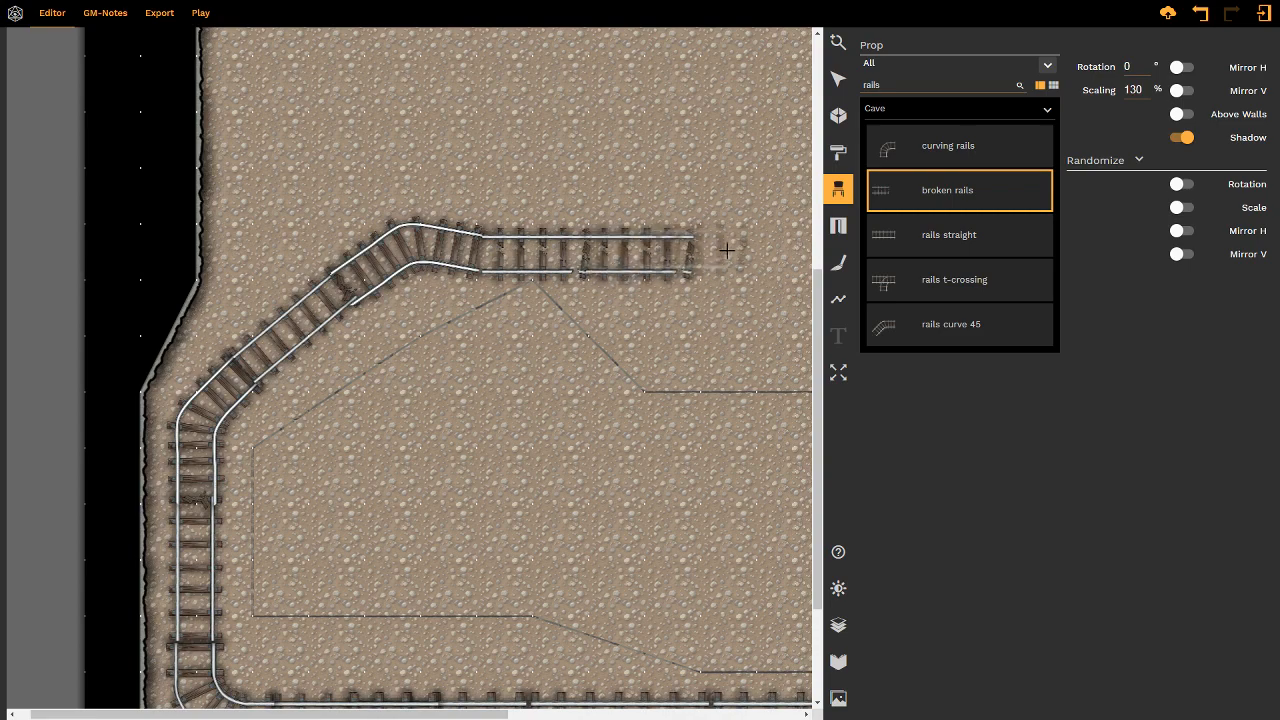
middle_drag(731, 251, 469, 252)
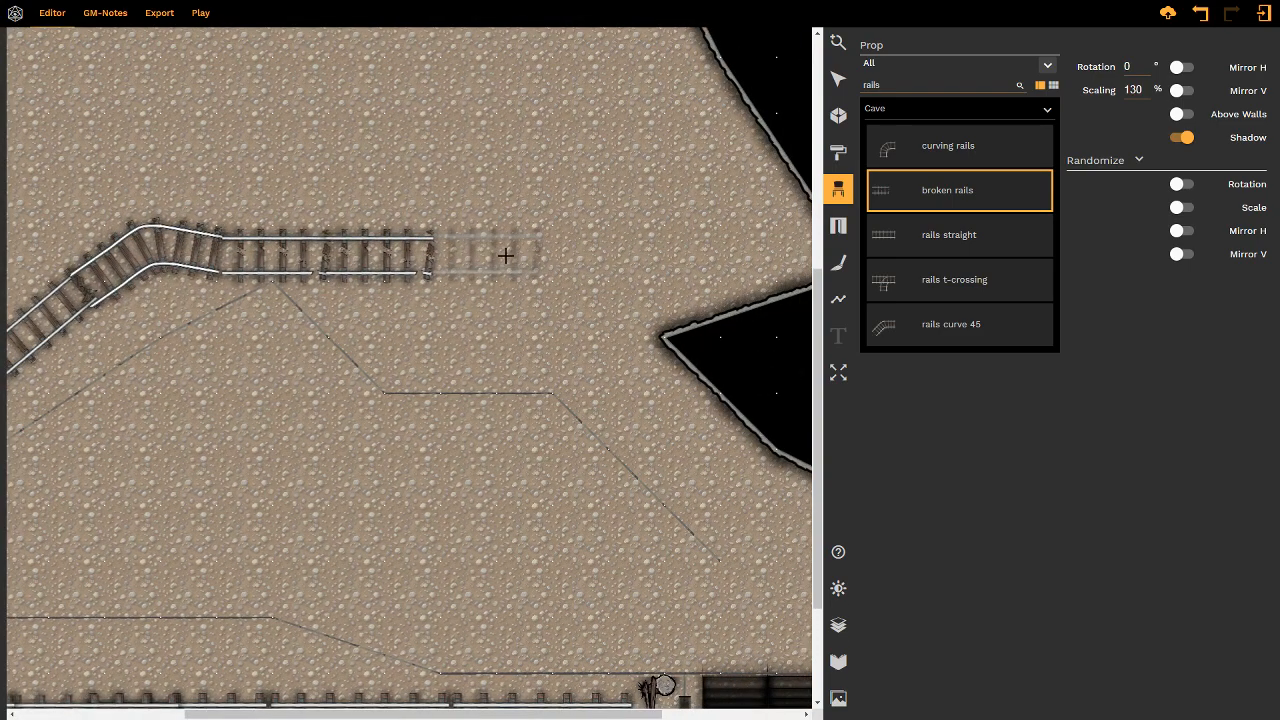
click(505, 256)
- Add a curving rails piece at 90° rotation and 120% scaling to turn the track downward after the broken rails
click(959, 157)
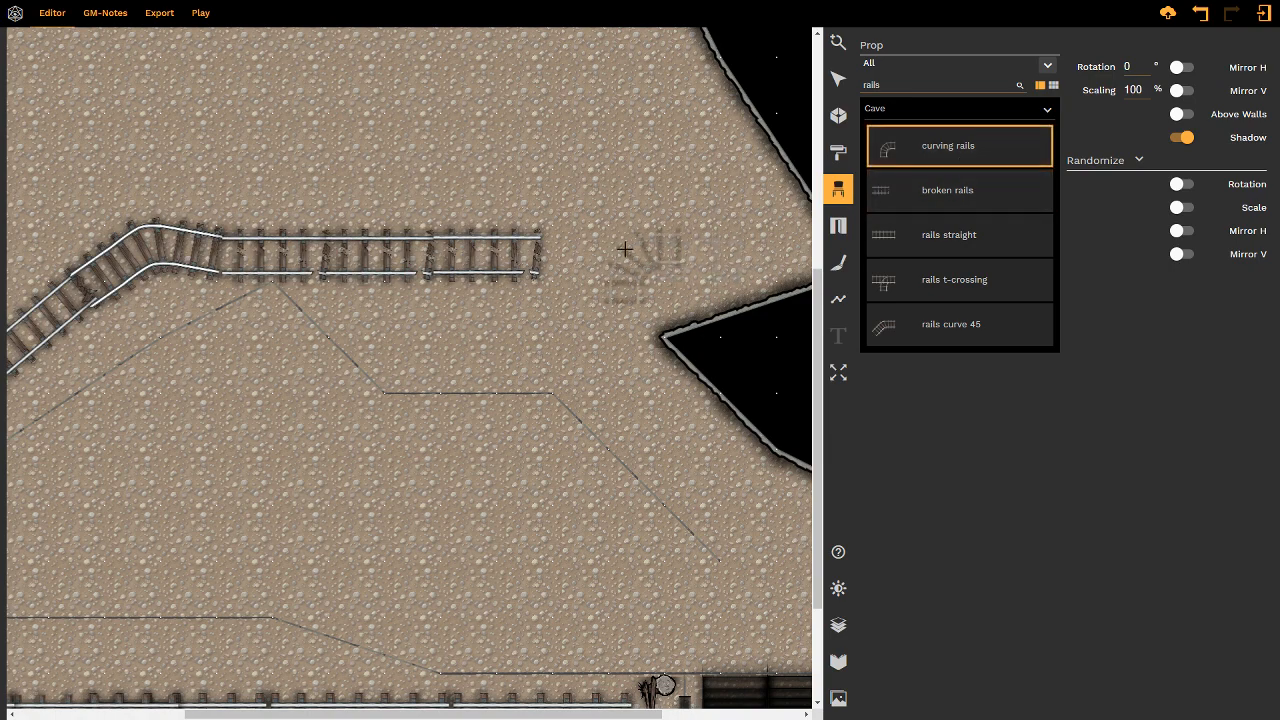
scroll(592, 246, down, 6)
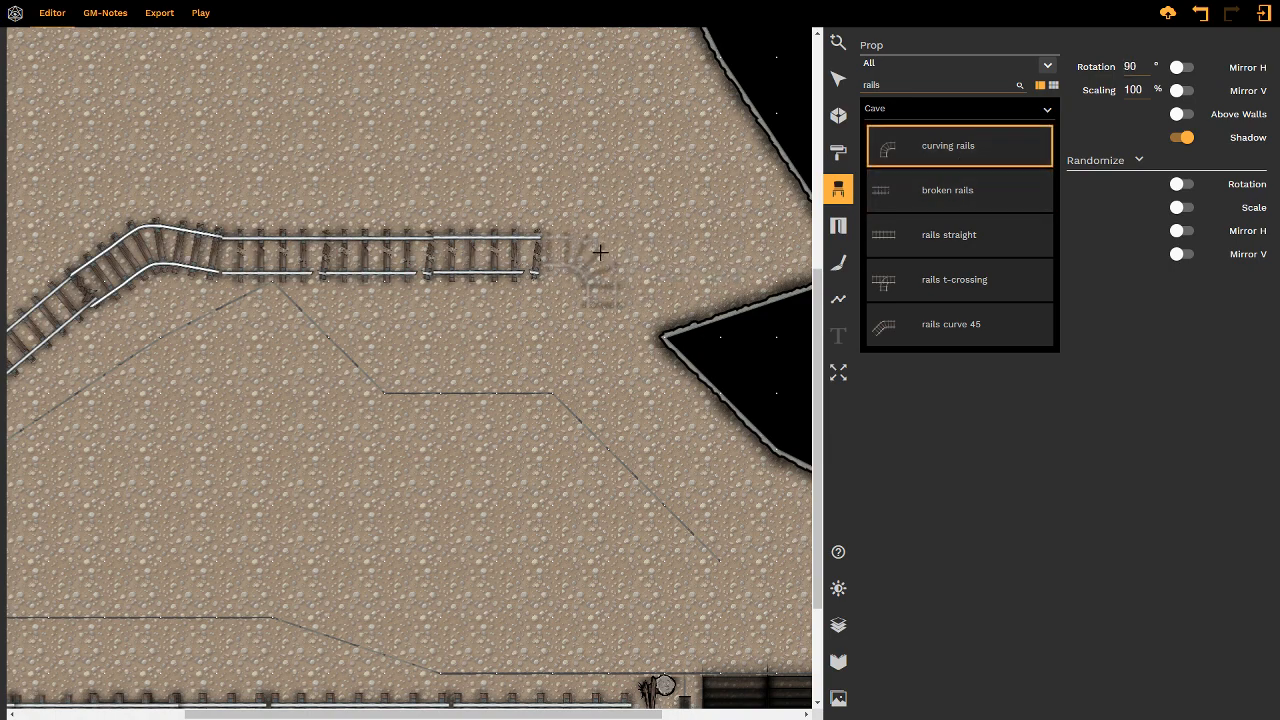
shift+scroll(600, 253, up, 4)
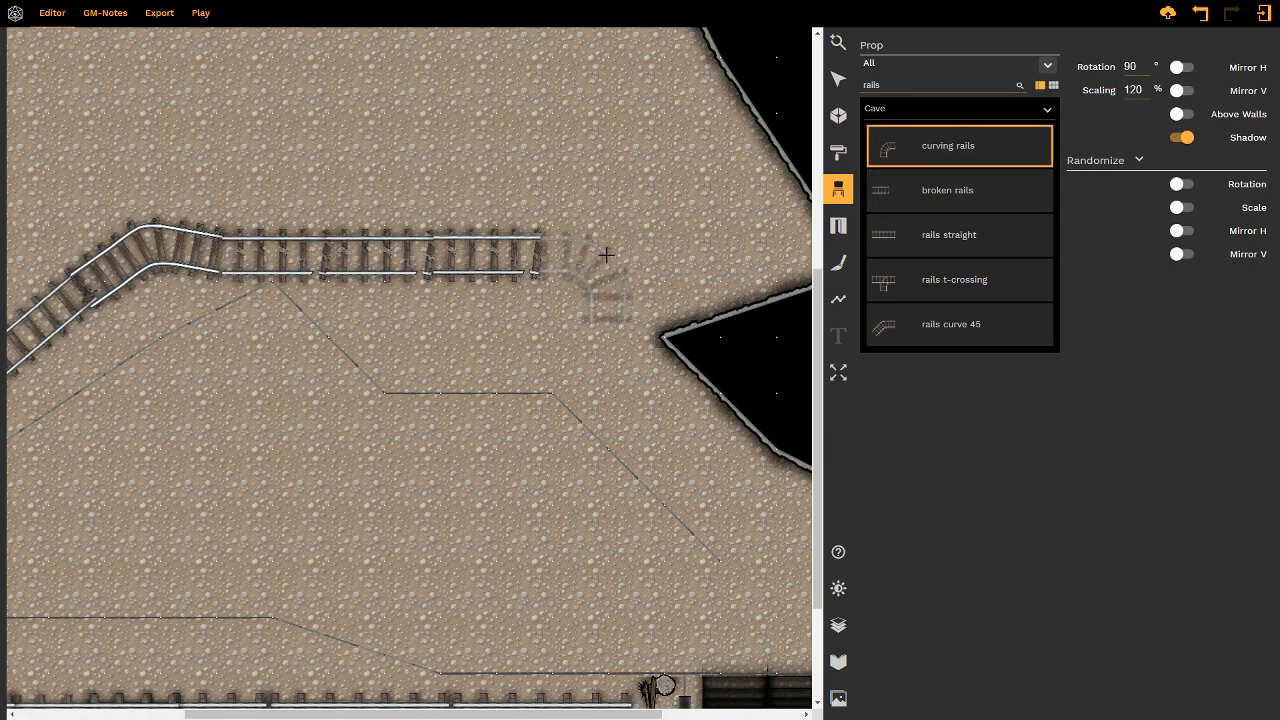
click(606, 255)
- Attach a rails curve 45 piece below the curving rails, rotated to 270° and scaled to 130%
click(900, 330)
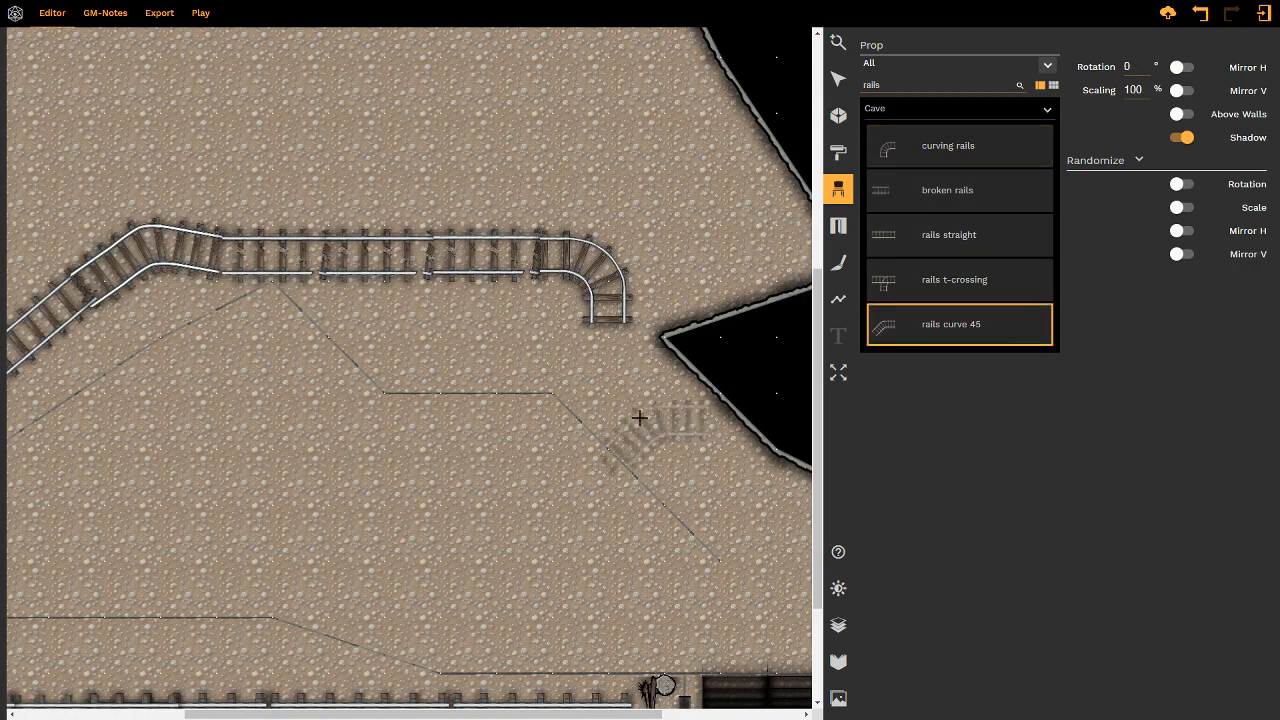
scroll(639, 418, up, 6)
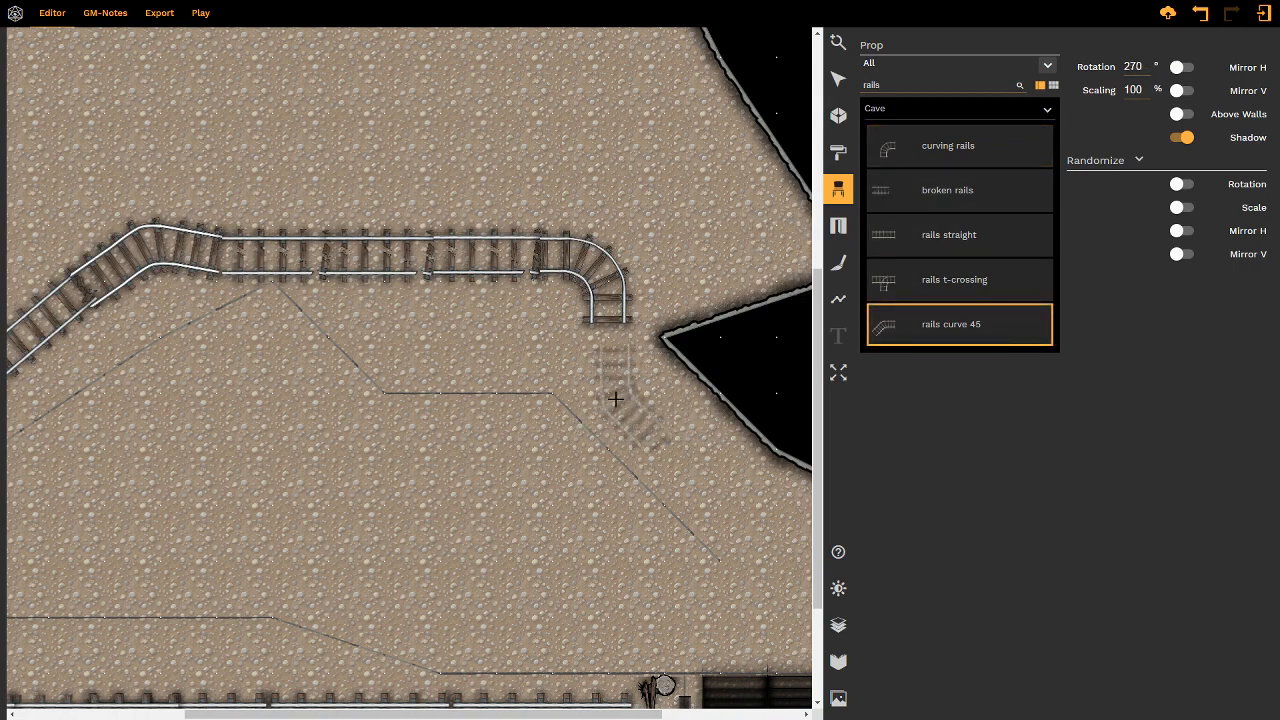
shift+scroll(614, 398, up, 4)
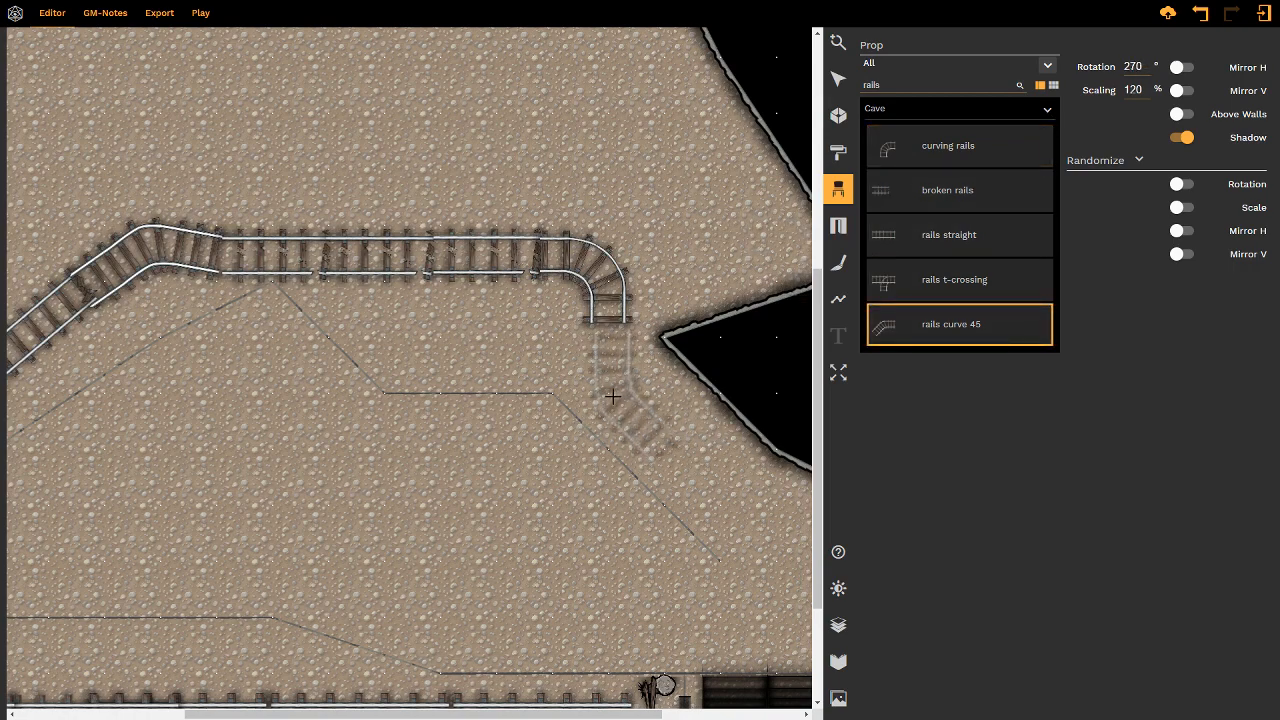
shift+scroll(612, 397, up, 2)
click(609, 395)
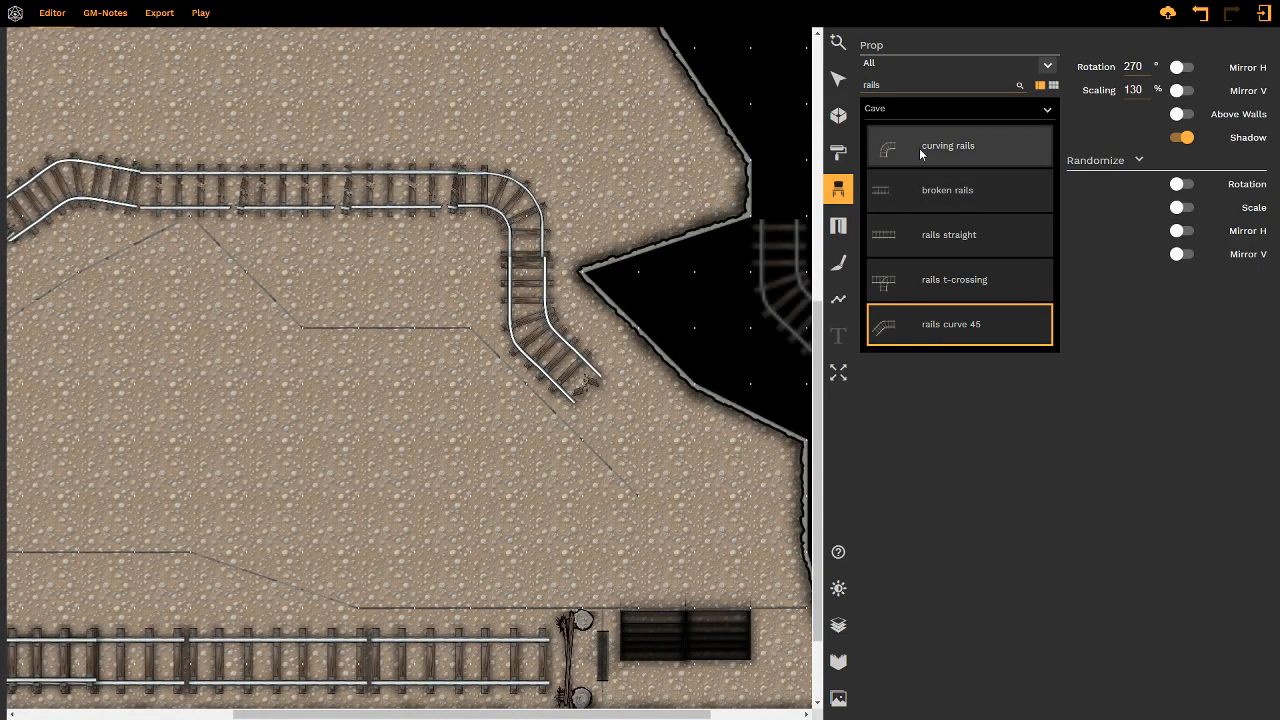
- Continue the track diagonally with a rails straight piece at 45° rotation and 120% scaling
click(916, 236)
ctrl+scroll(651, 428, up, 9)
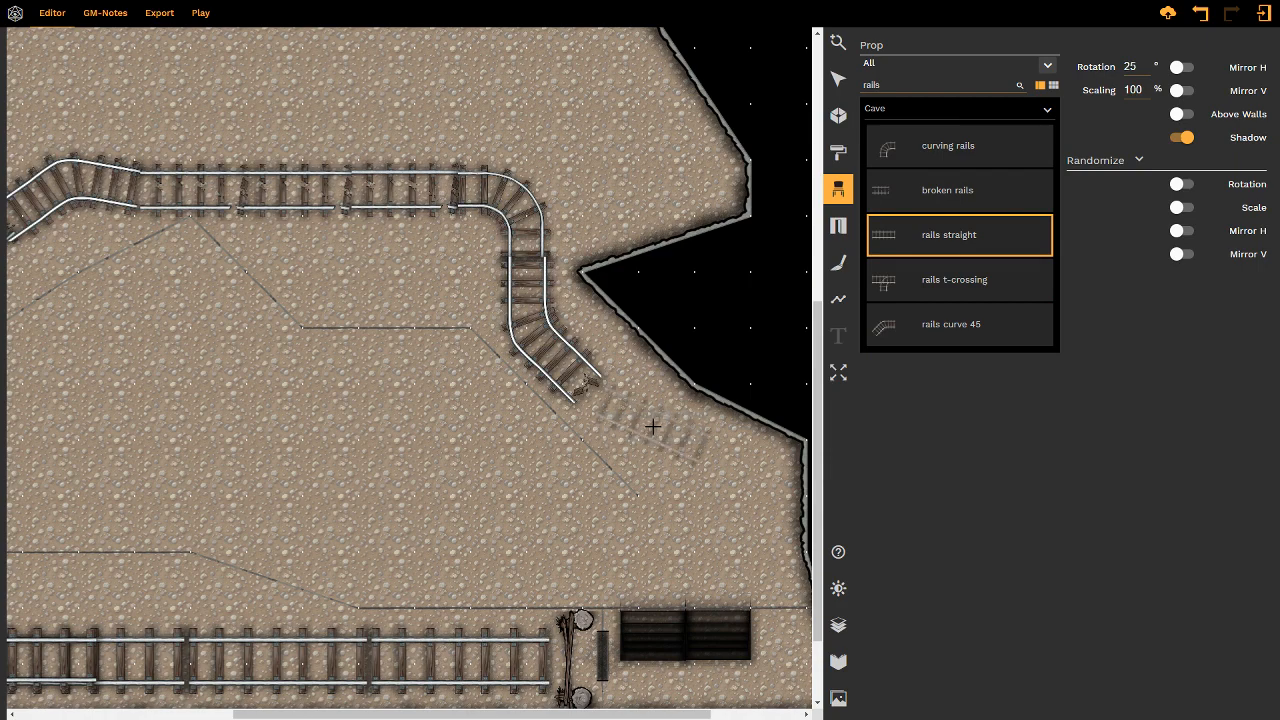
shift+scroll(635, 438, up, 2)
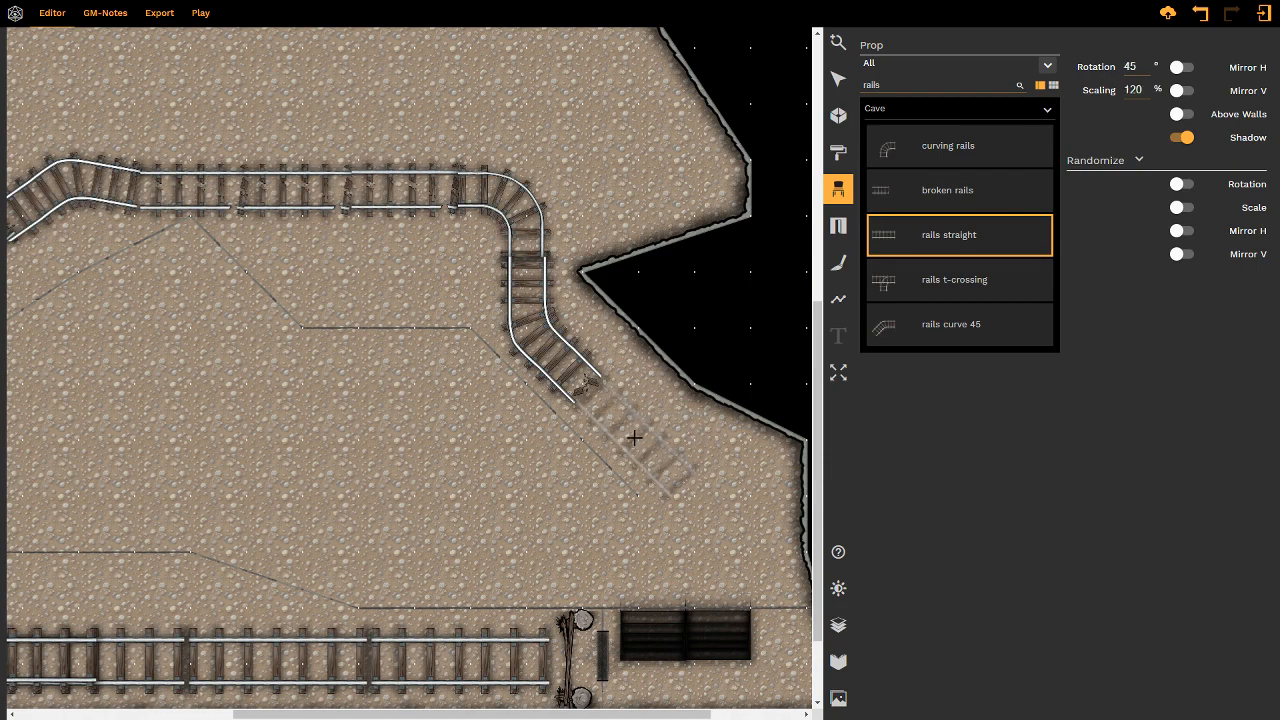
click(634, 437)
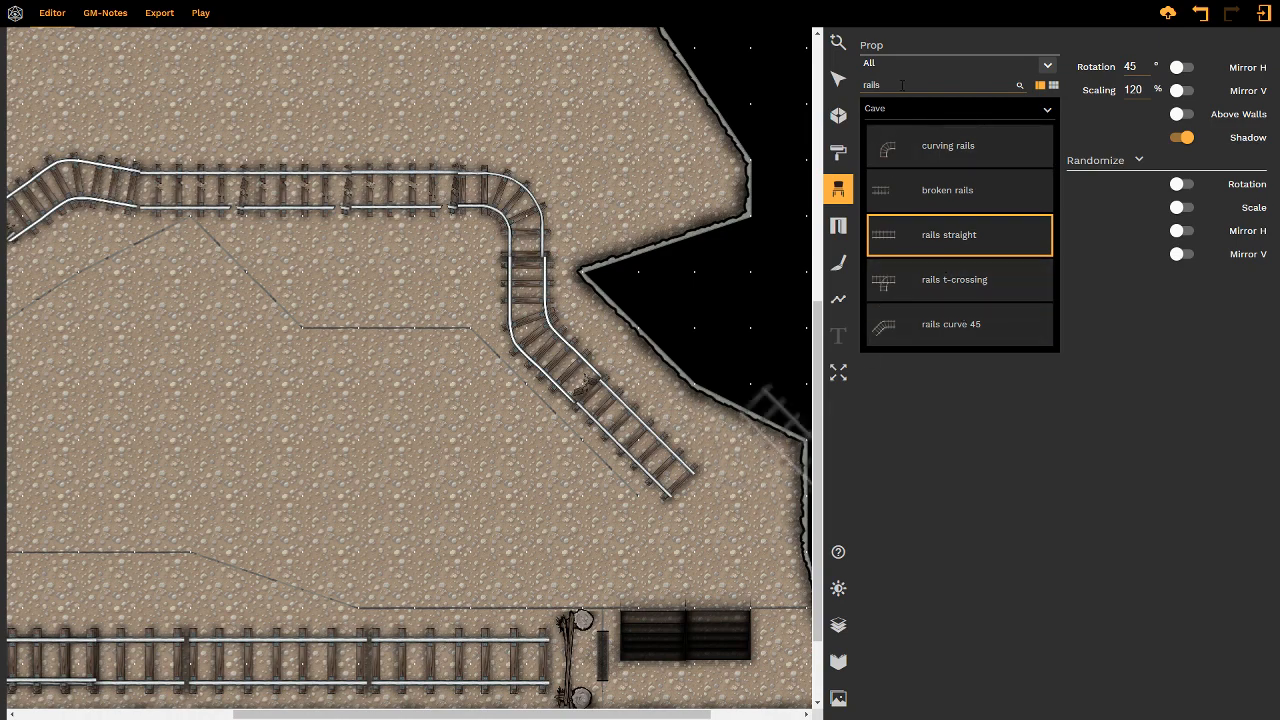
- Find props matching "mine" and place an empty minecart at 45° rotation and 100% scaling on the diagonal track's end
drag(901, 87, 780, 91)
text(mine)
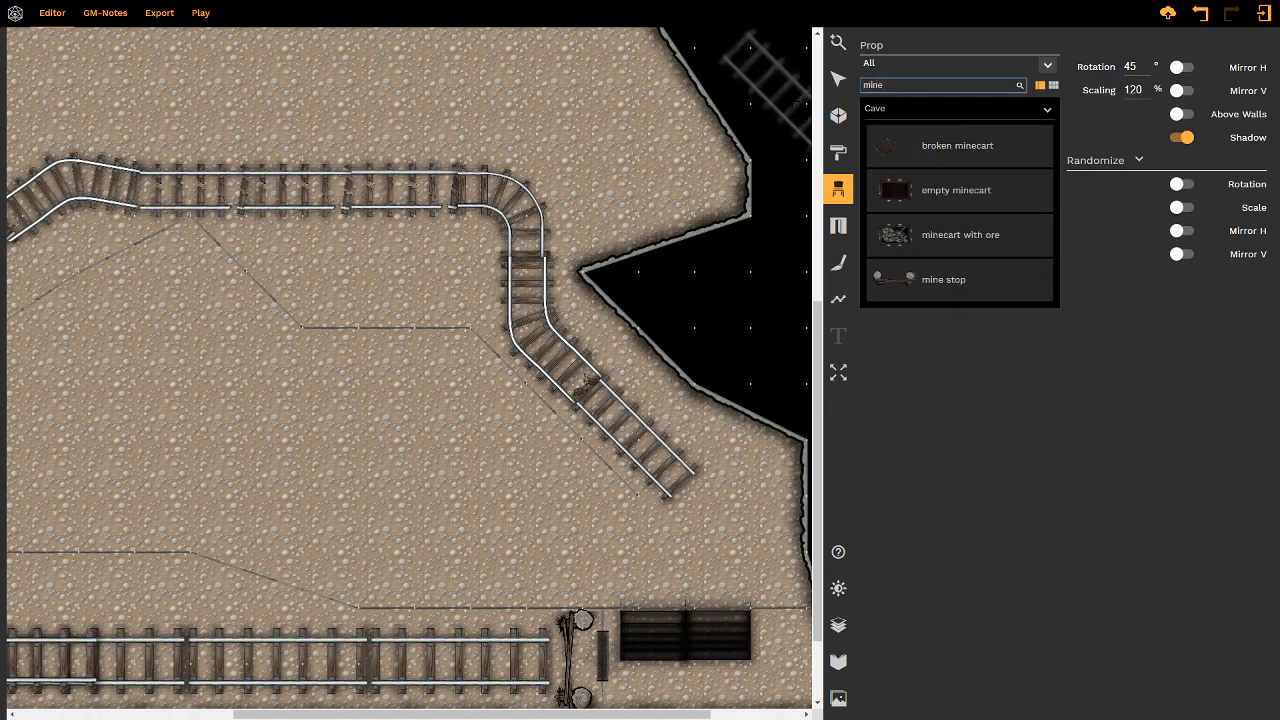
click(908, 190)
shift+scroll(661, 444, up, 9)
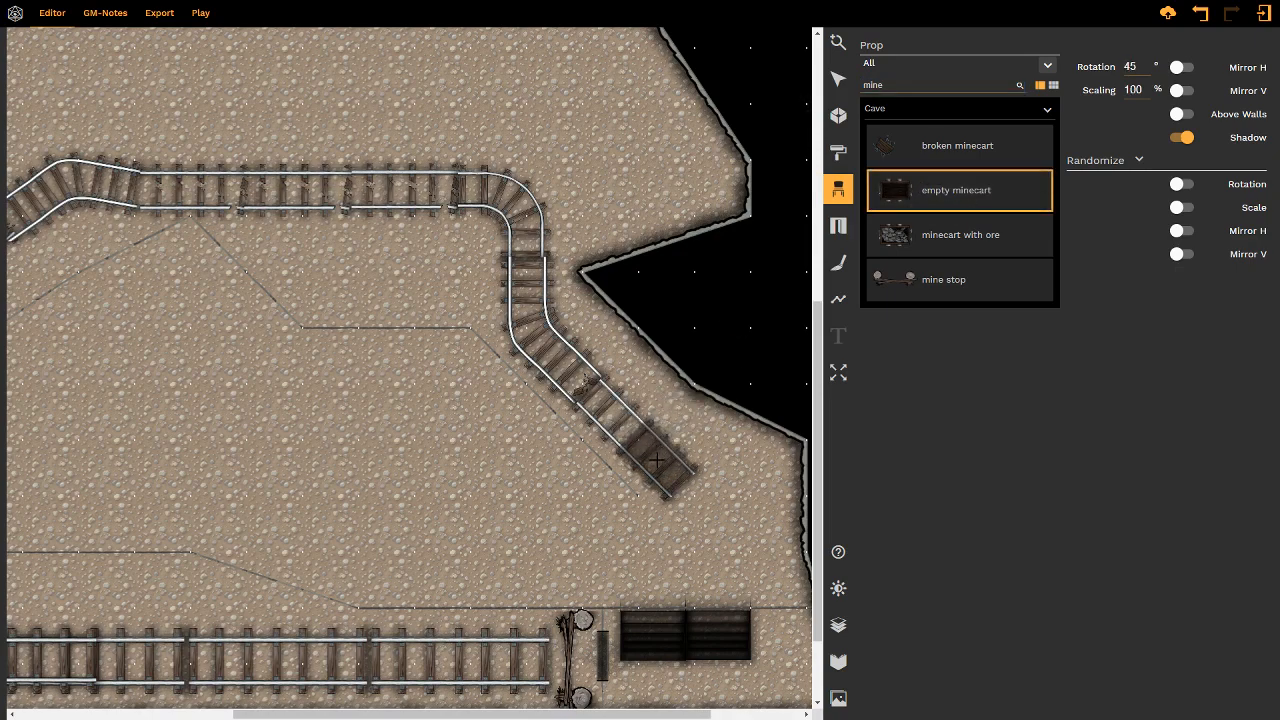
click(656, 460)
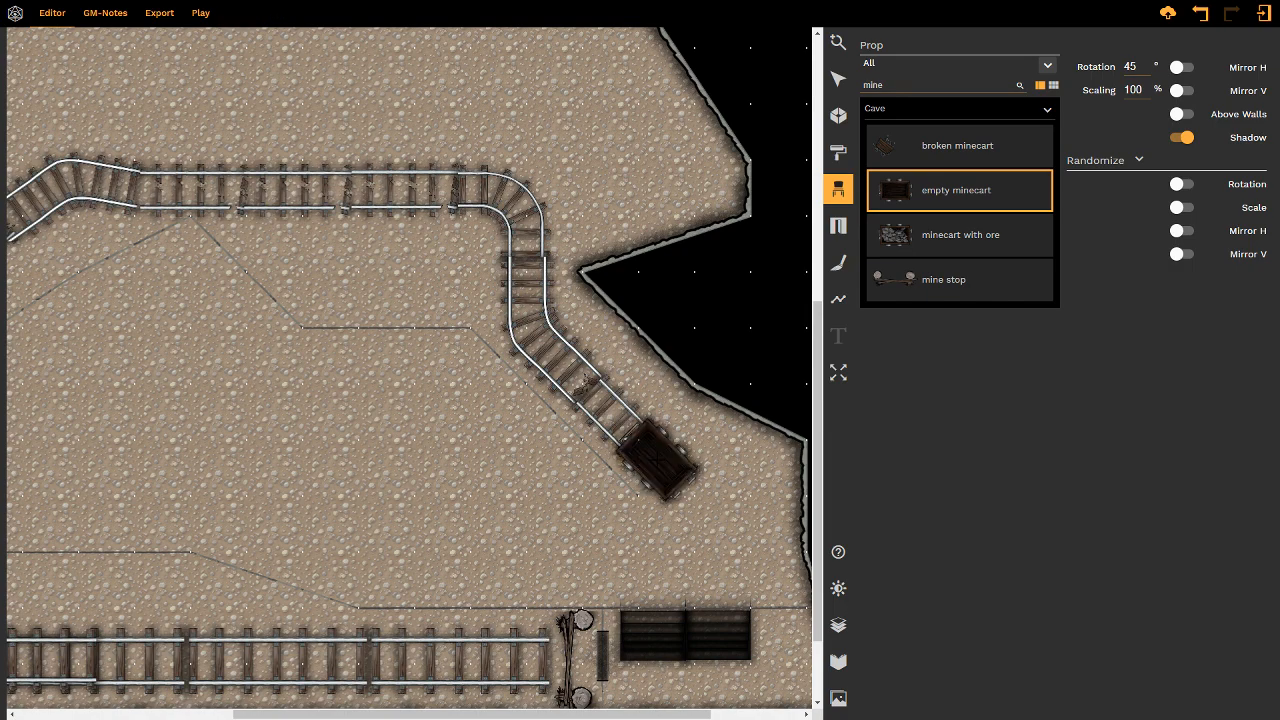
click(930, 280)
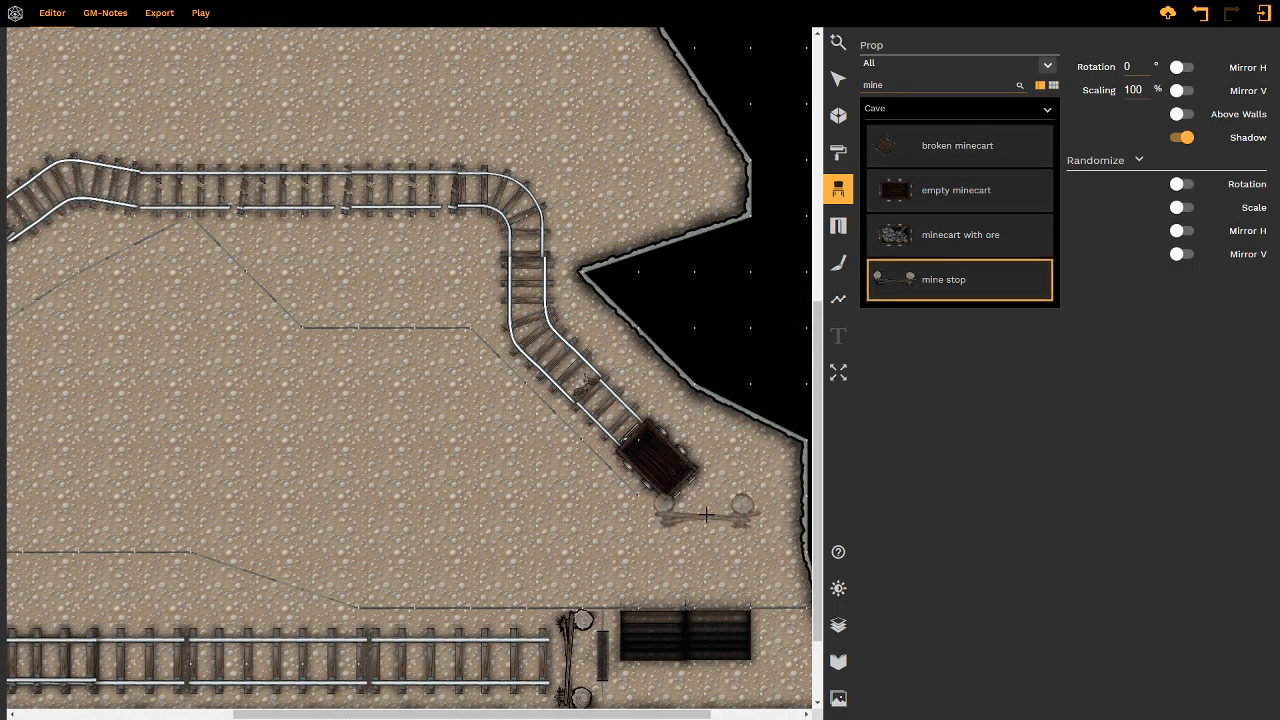
shift+scroll(705, 503, down, 6)
shift+scroll(705, 503, down, 1)
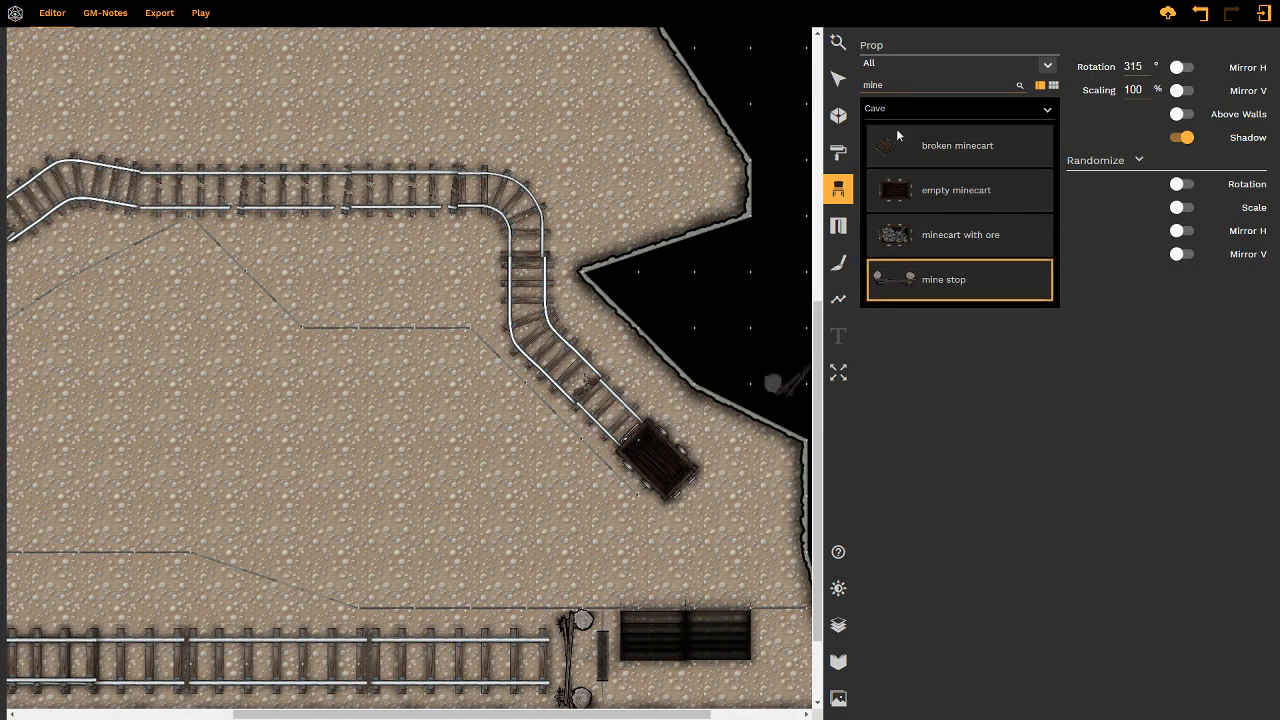
- Search the asset library's props for "rail" and close the library
click(838, 698)
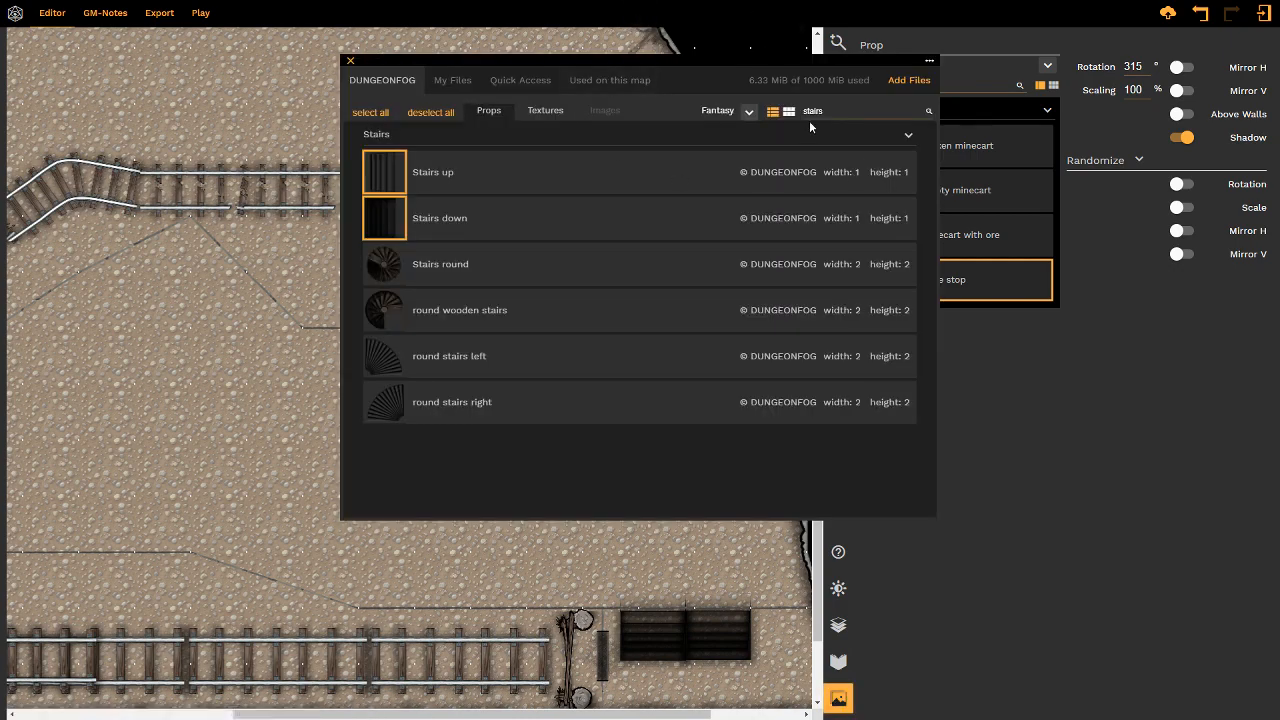
double_click(812, 111)
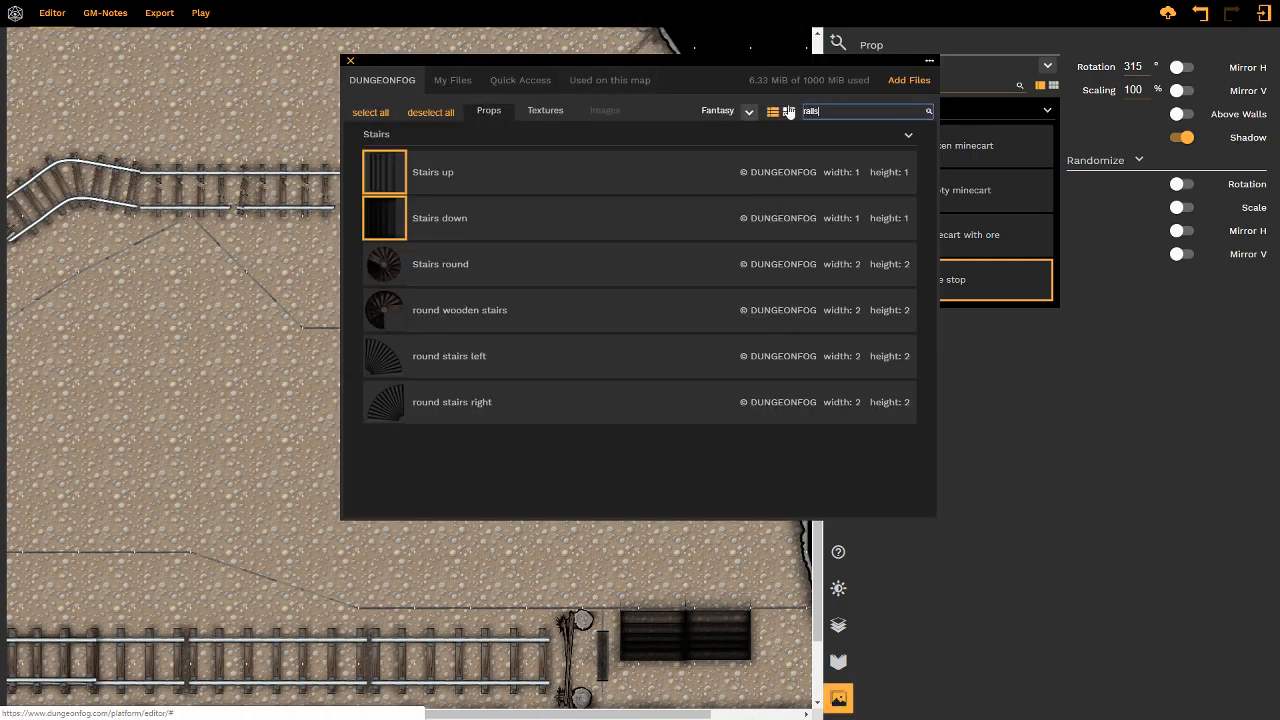
key(BackSpace)
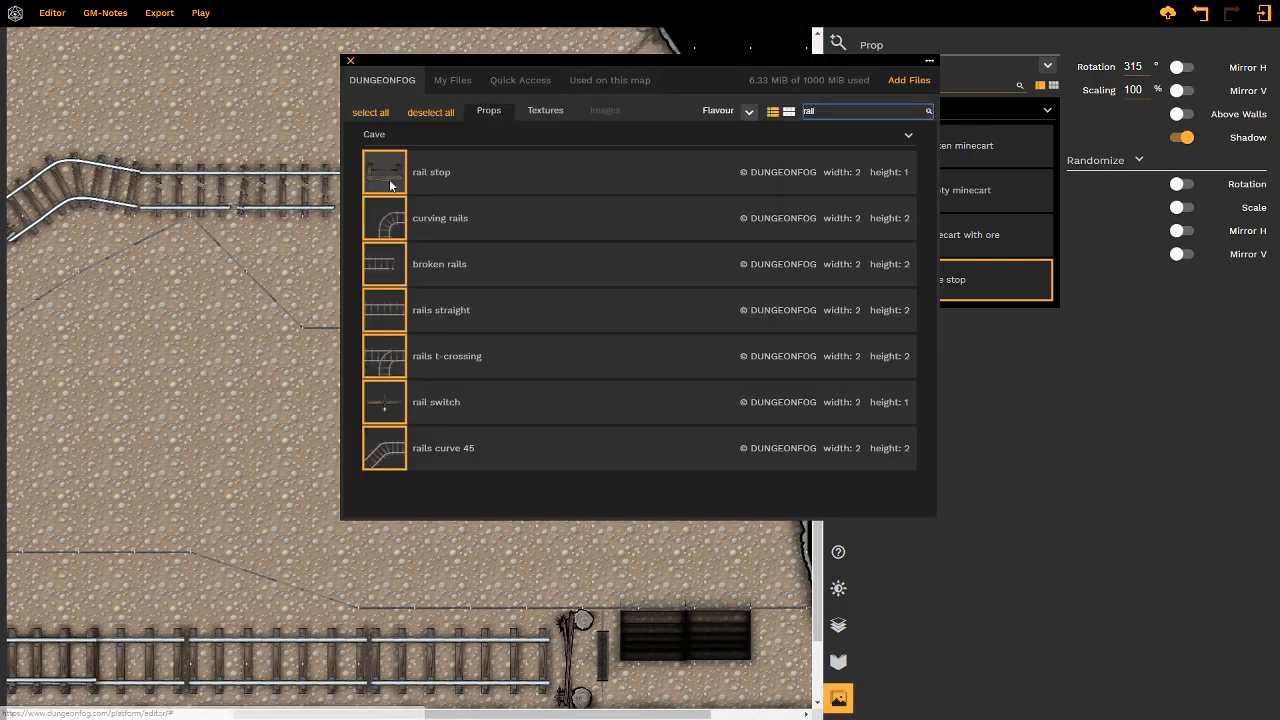
click(351, 63)
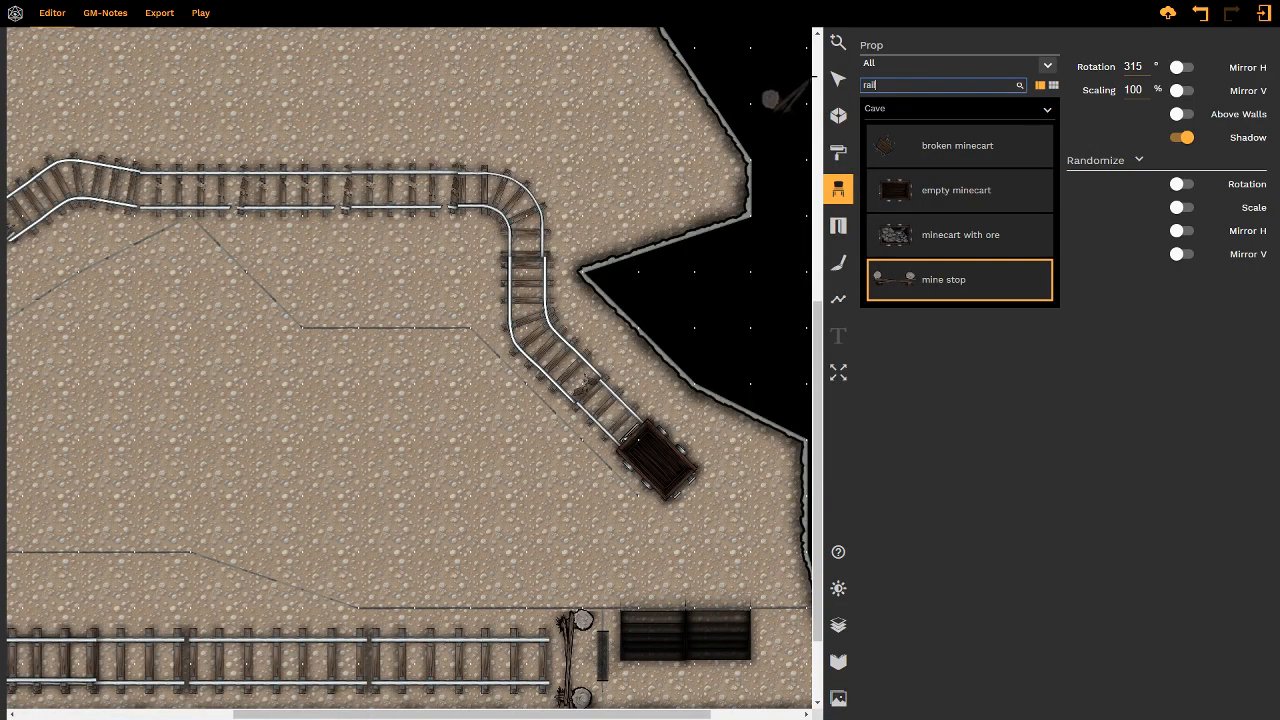
- Place a rail stop prop just beyond the empty minecart, rotated to 135° and scaled to 50%
click(927, 148)
scroll(700, 490, up, 5)
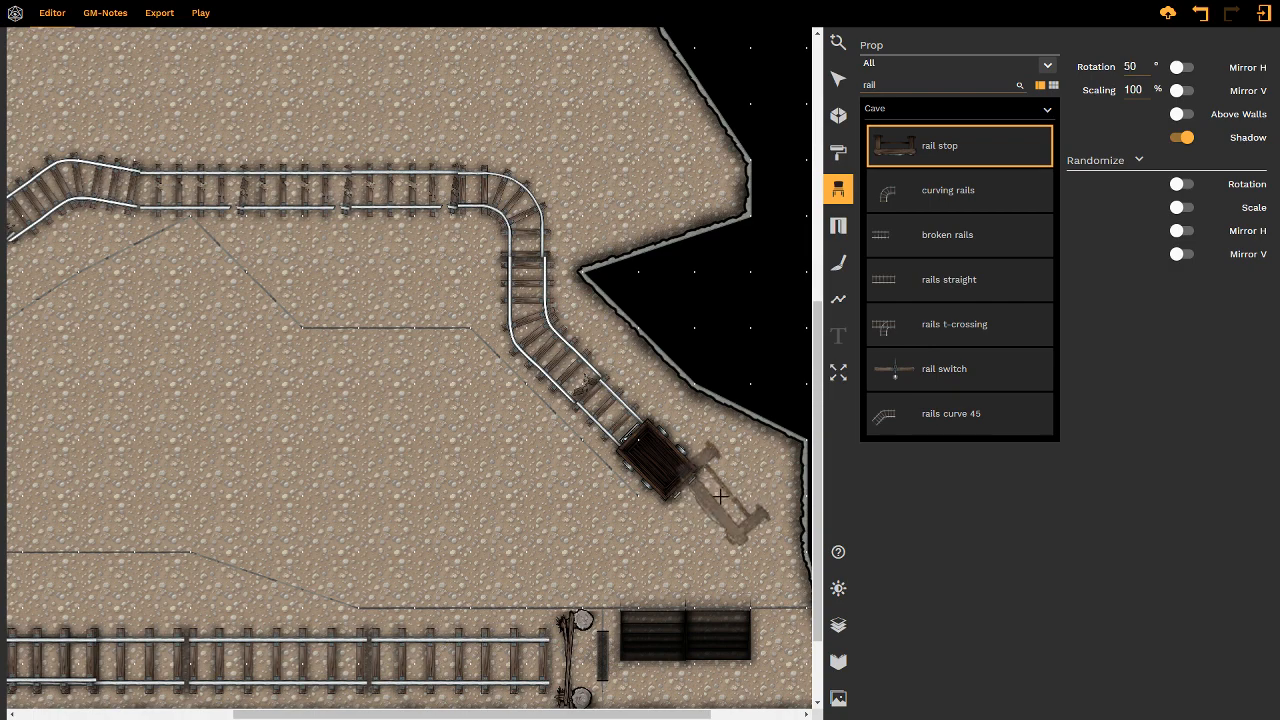
scroll(718, 496, up, 8)
shift+scroll(698, 502, up, 2)
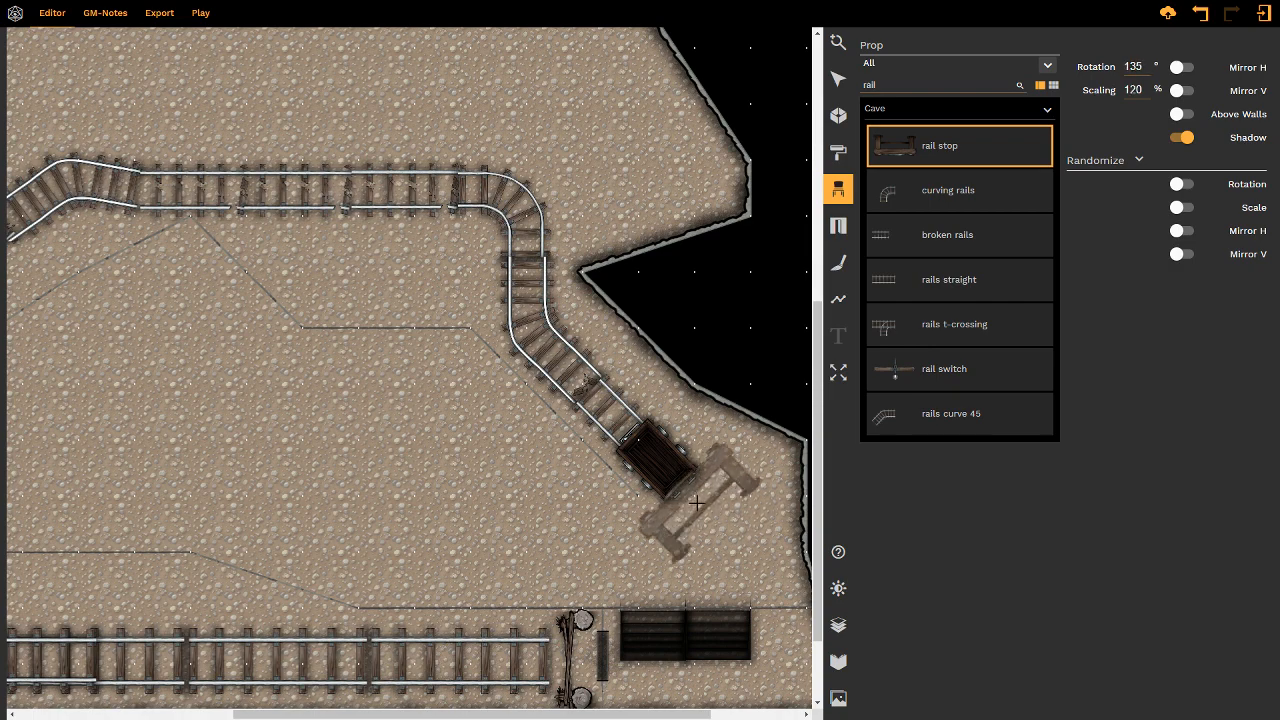
shift+scroll(697, 503, down, 6)
shift+scroll(697, 503, up, 1)
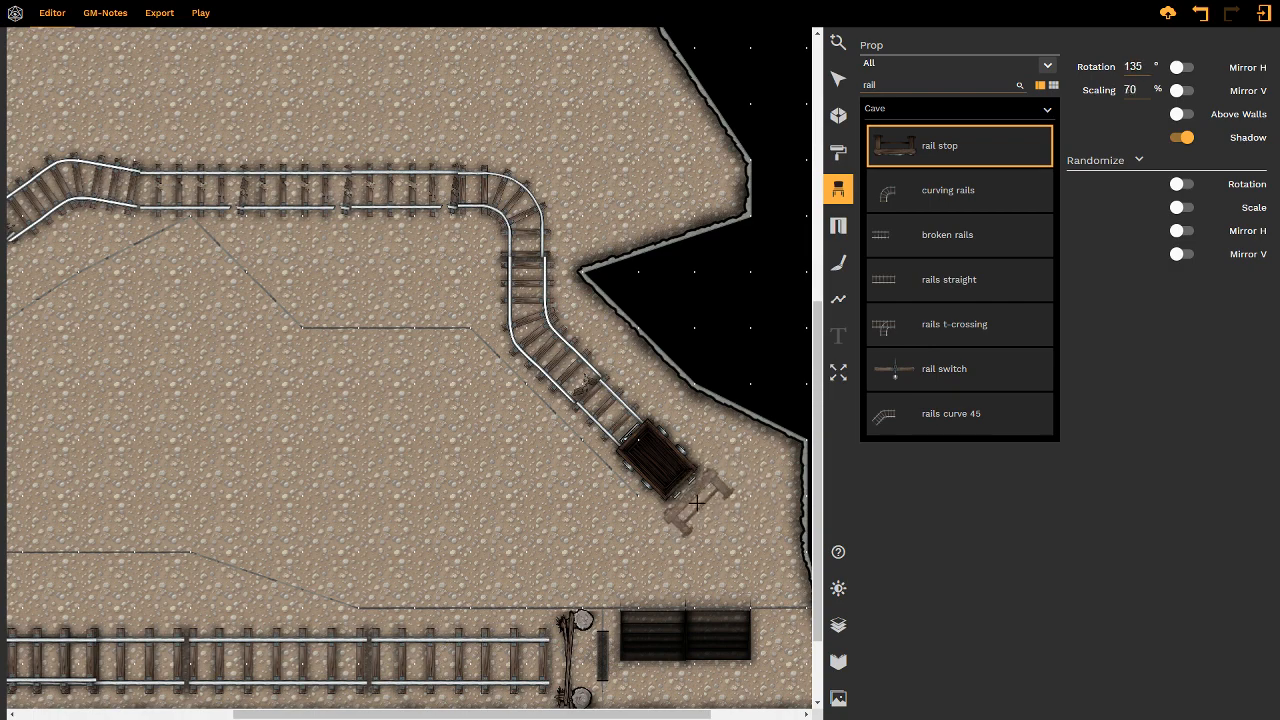
shift+scroll(695, 500, down, 1)
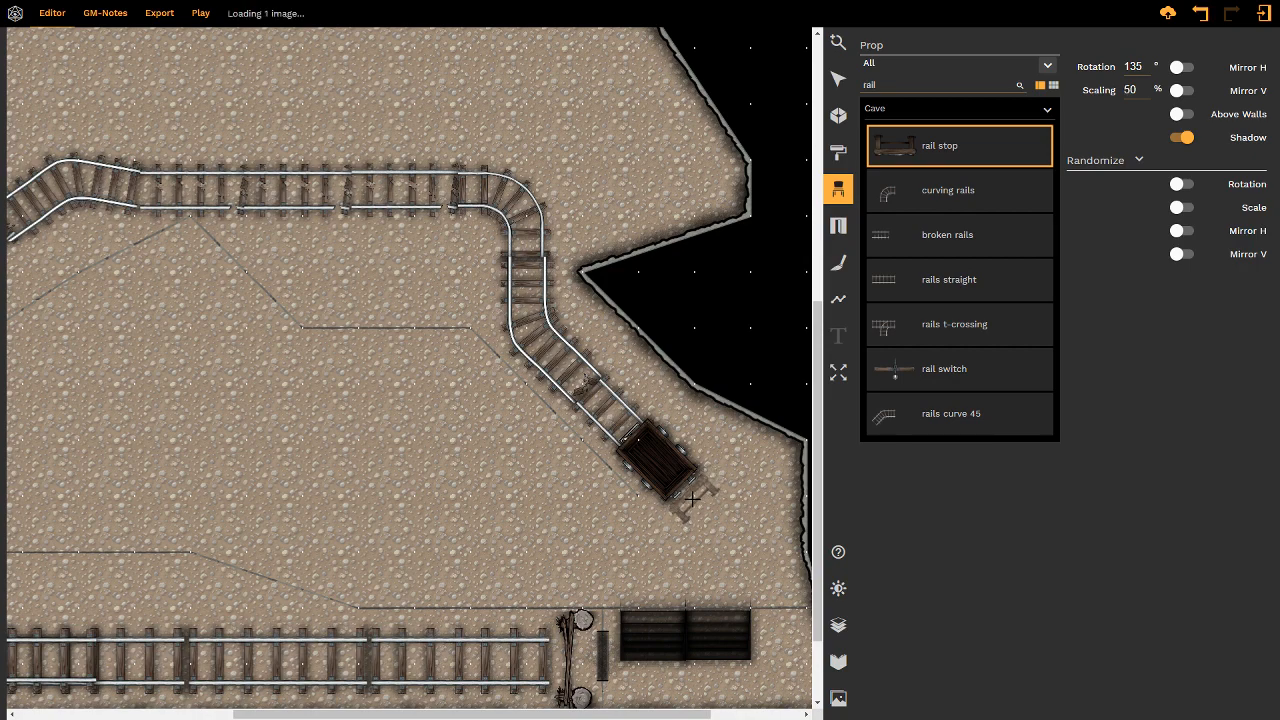
click(692, 498)
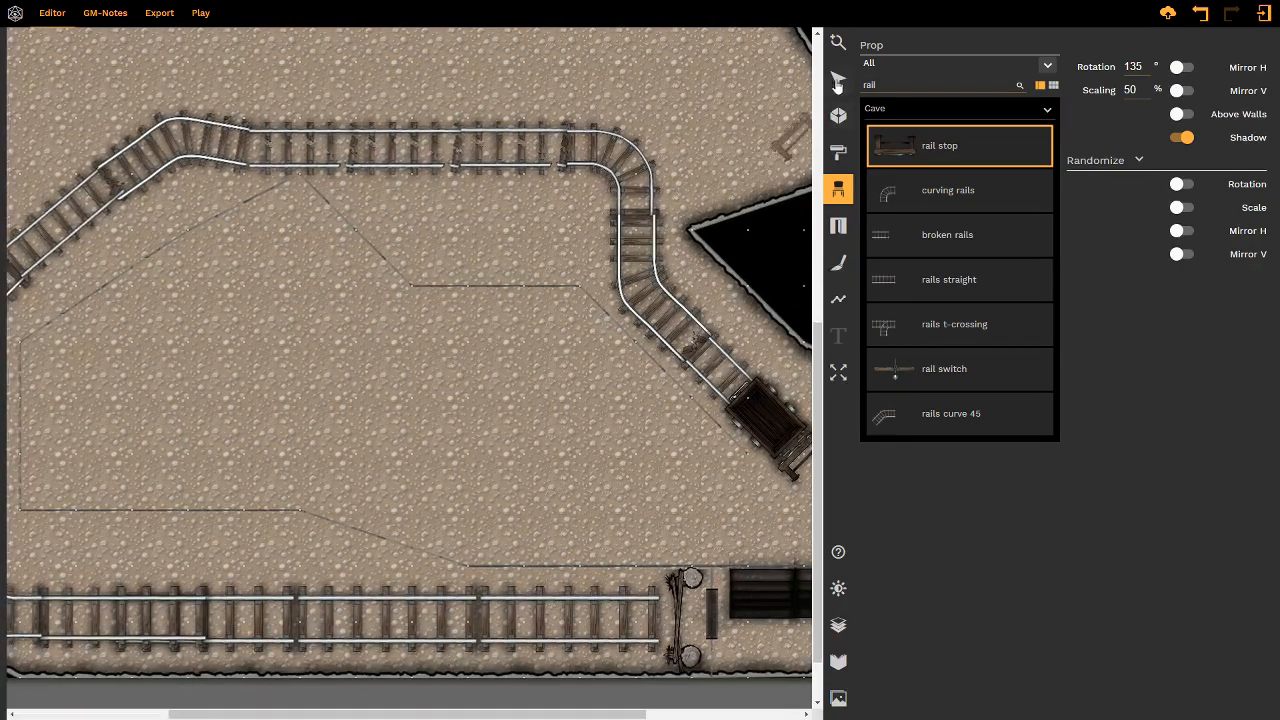
- Select the cave room containing the rail track
click(838, 79)
click(538, 284)
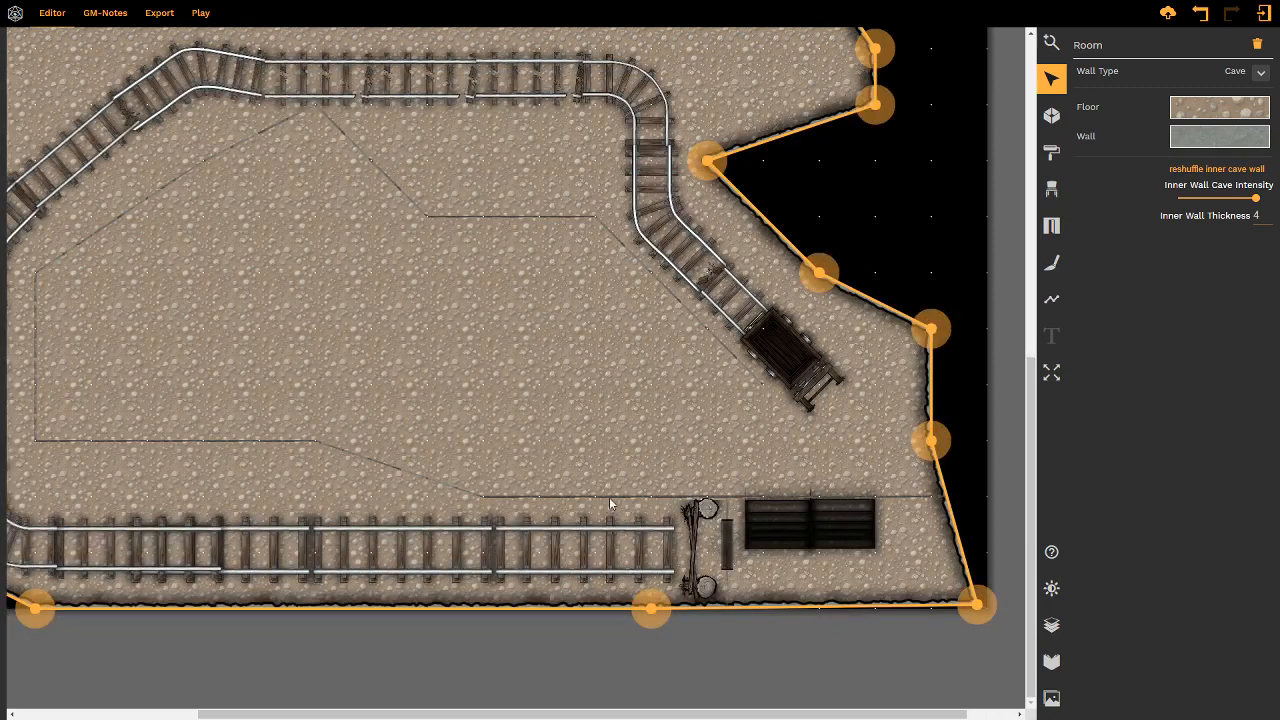
click(610, 500)
click(910, 500)
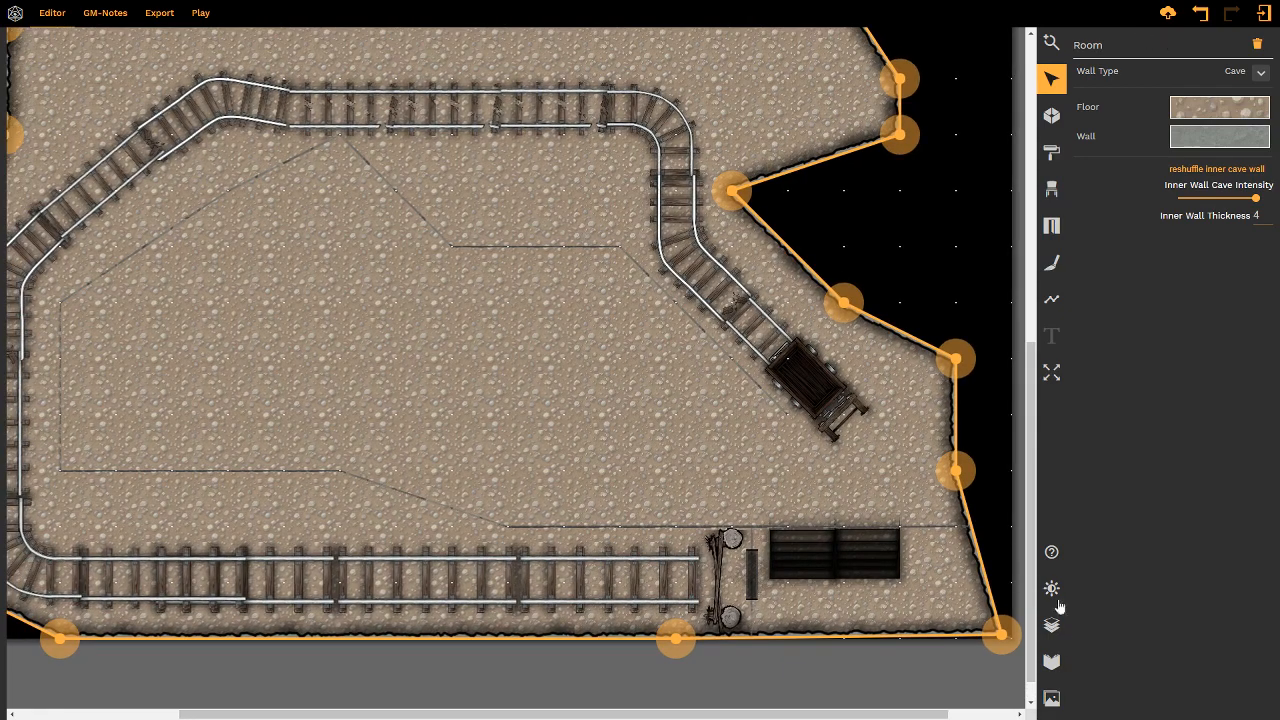
right_drag(506, 258, 575, 286)
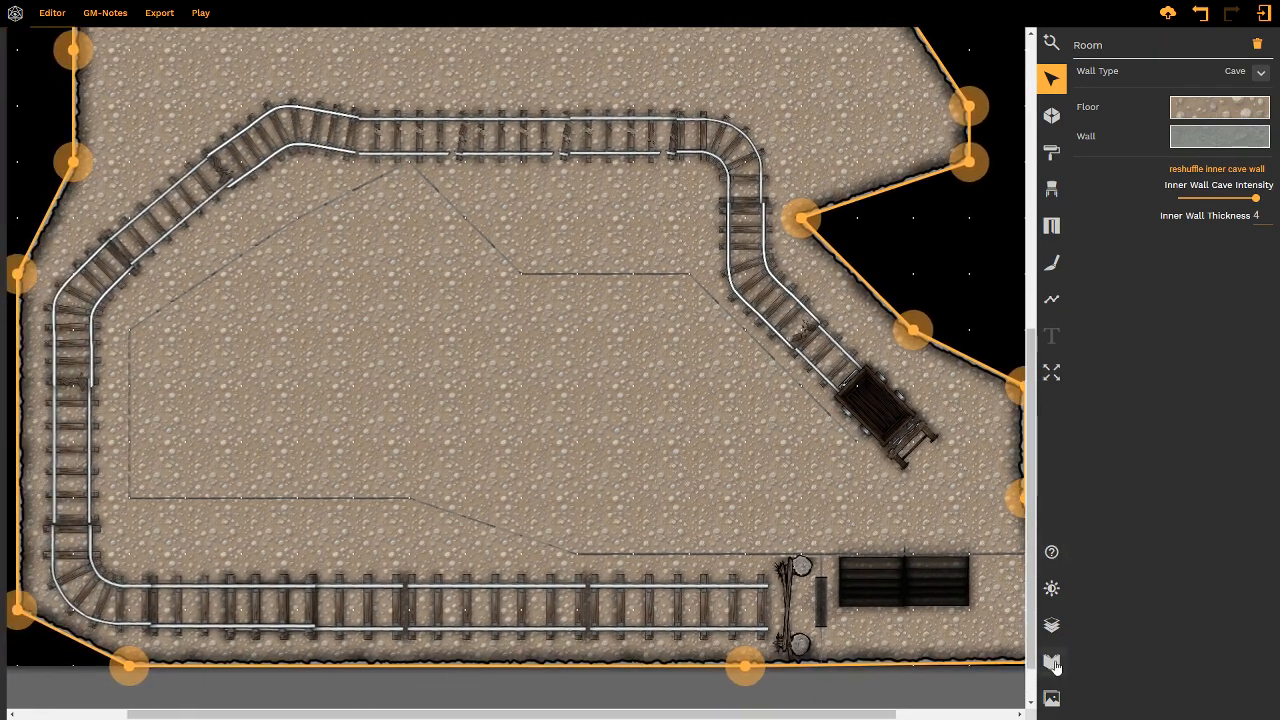
- Show the cave room's content layers and select the first broken rails piece after the upper 45-degree curve
click(1054, 625)
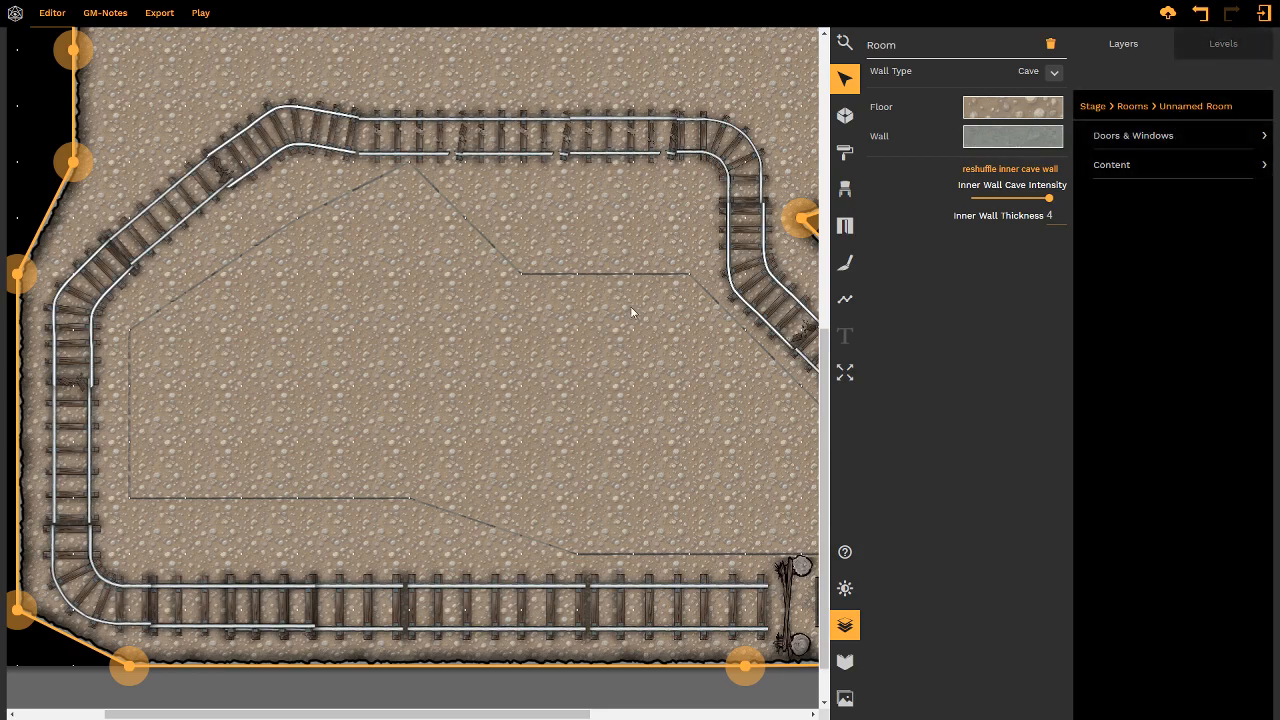
click(1118, 164)
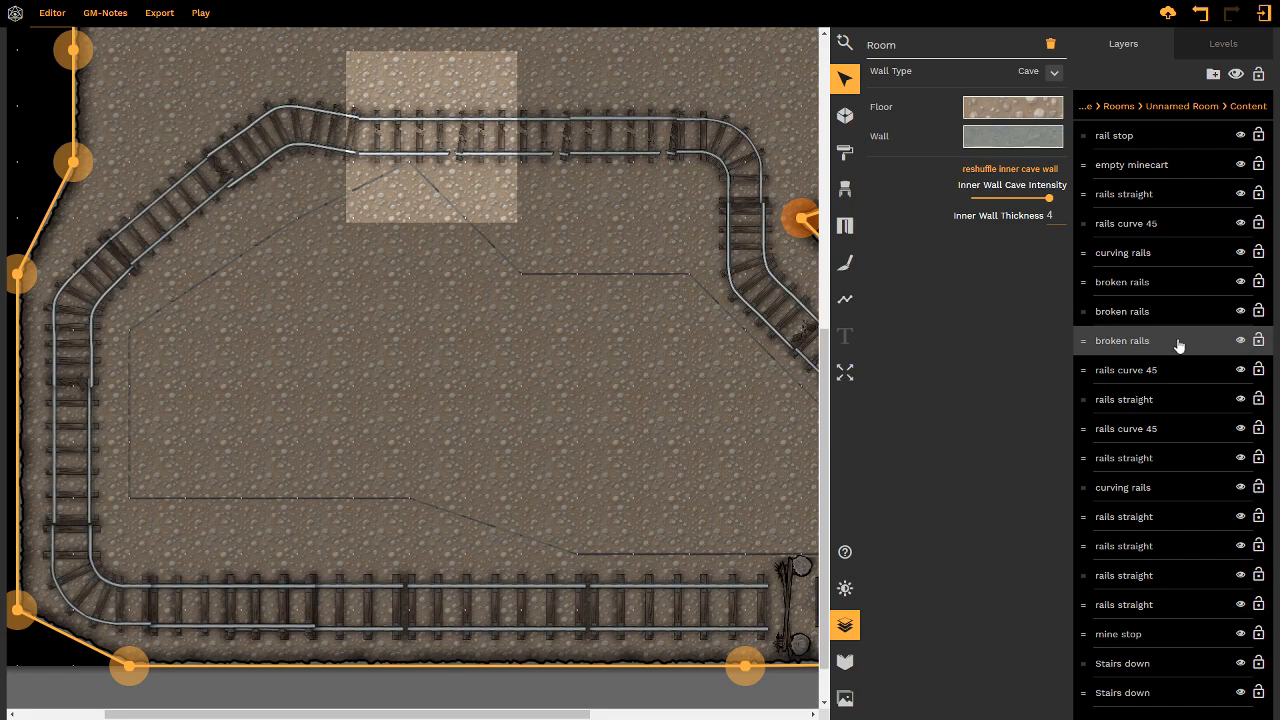
click(1178, 345)
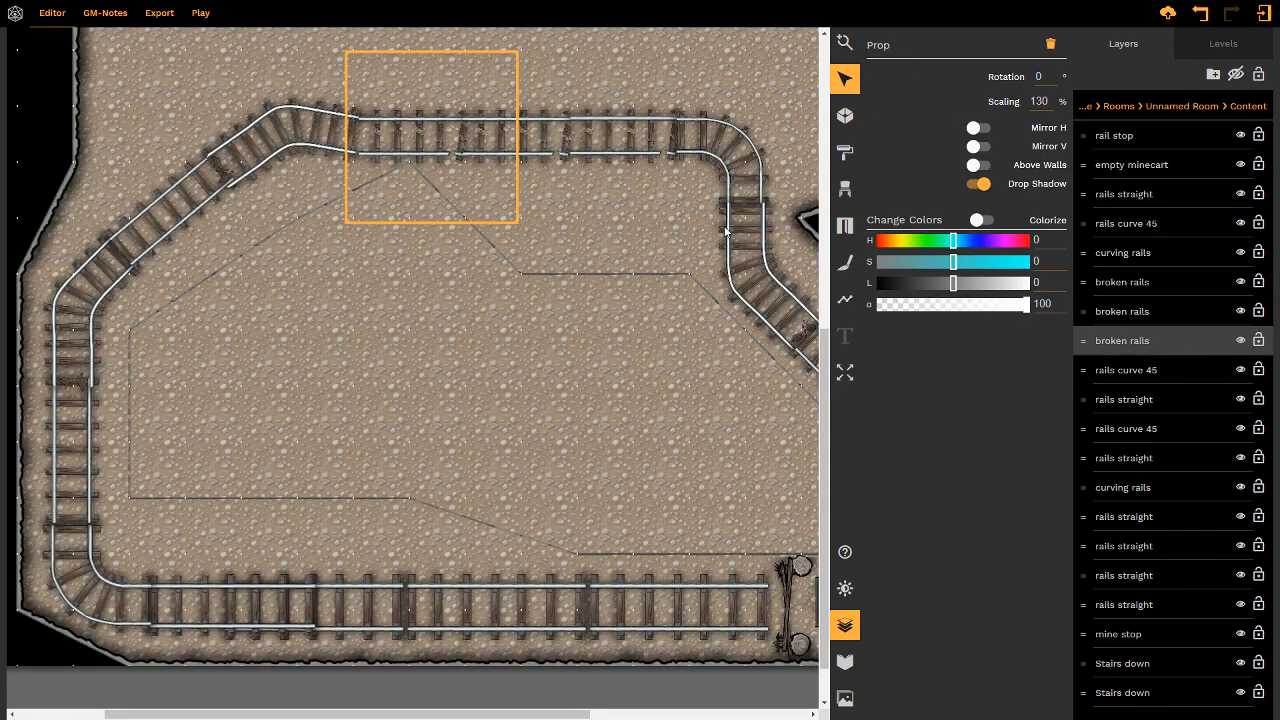
middle_drag(544, 308, 337, 240)
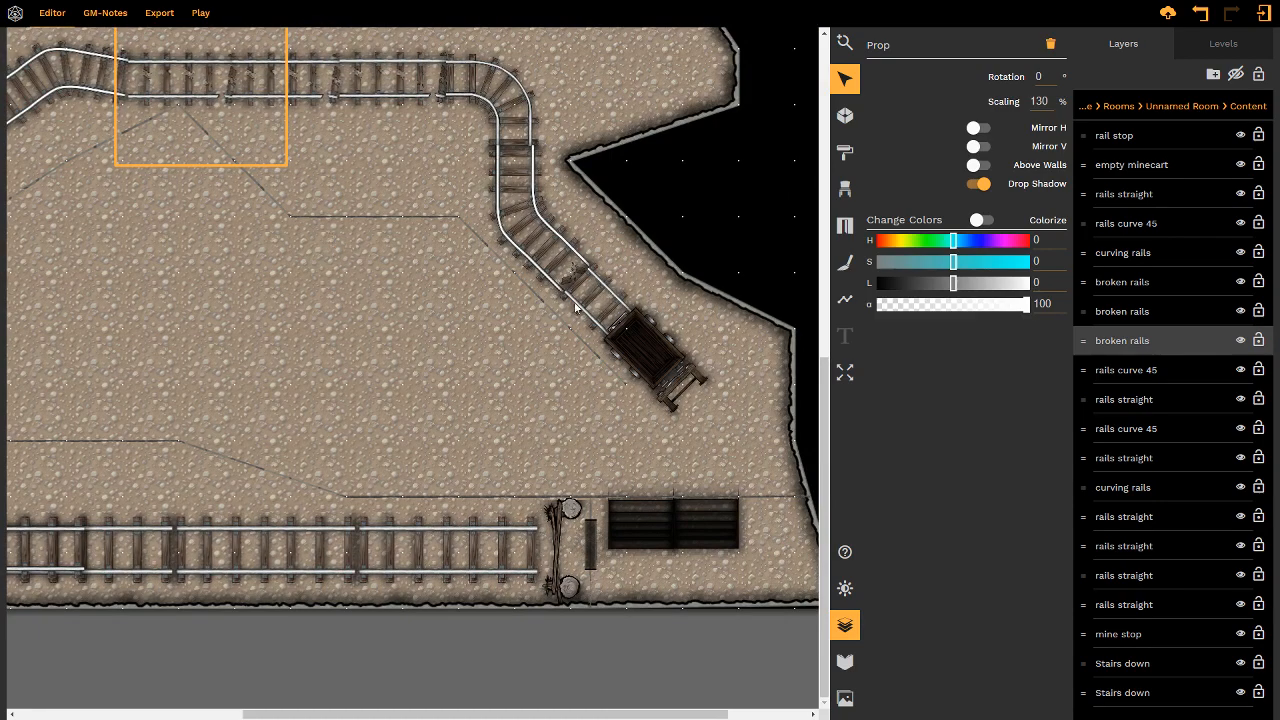
- Switch to the Brush tool and hide the layer list
middle_drag(575, 308, 565, 251)
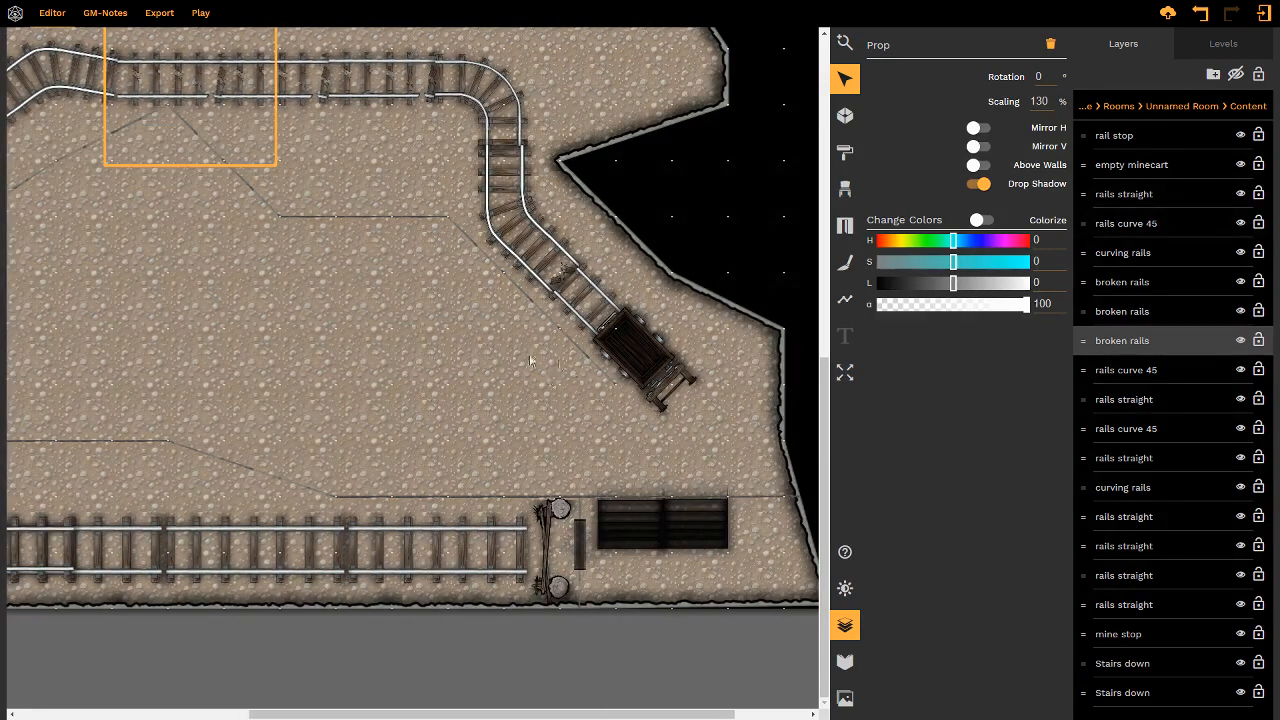
middle_drag(531, 358, 600, 349)
click(845, 263)
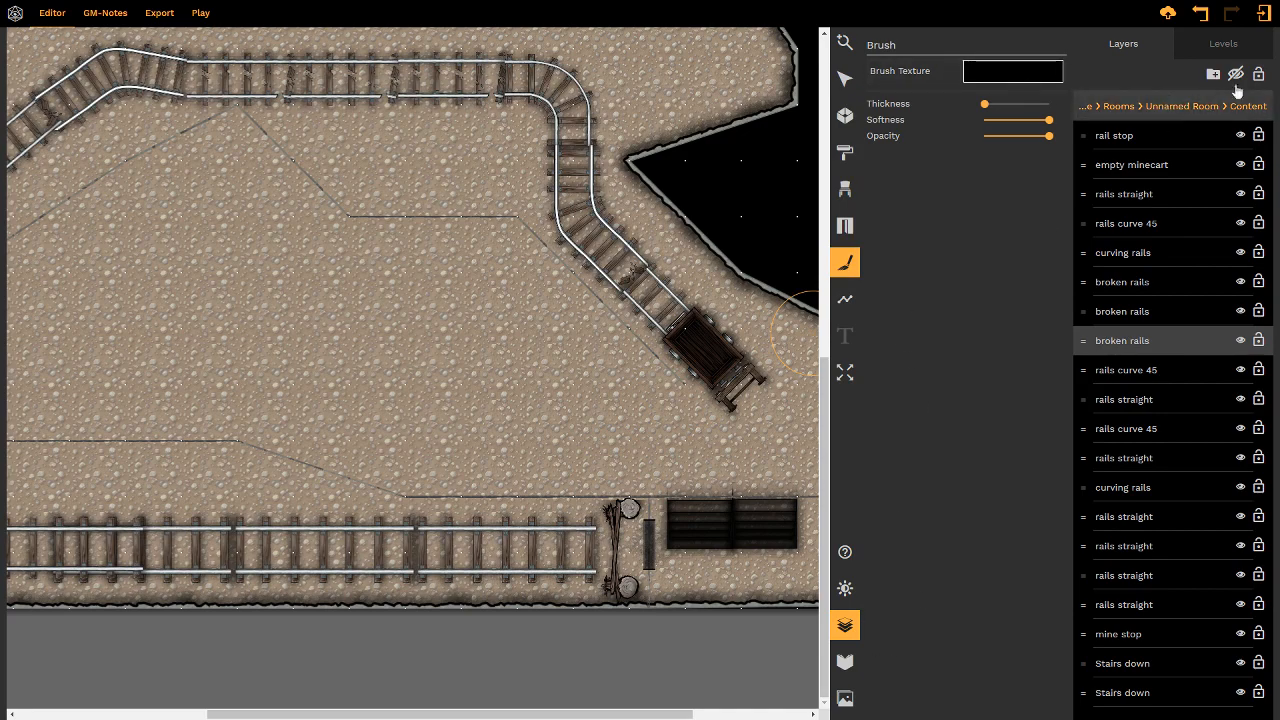
click(845, 625)
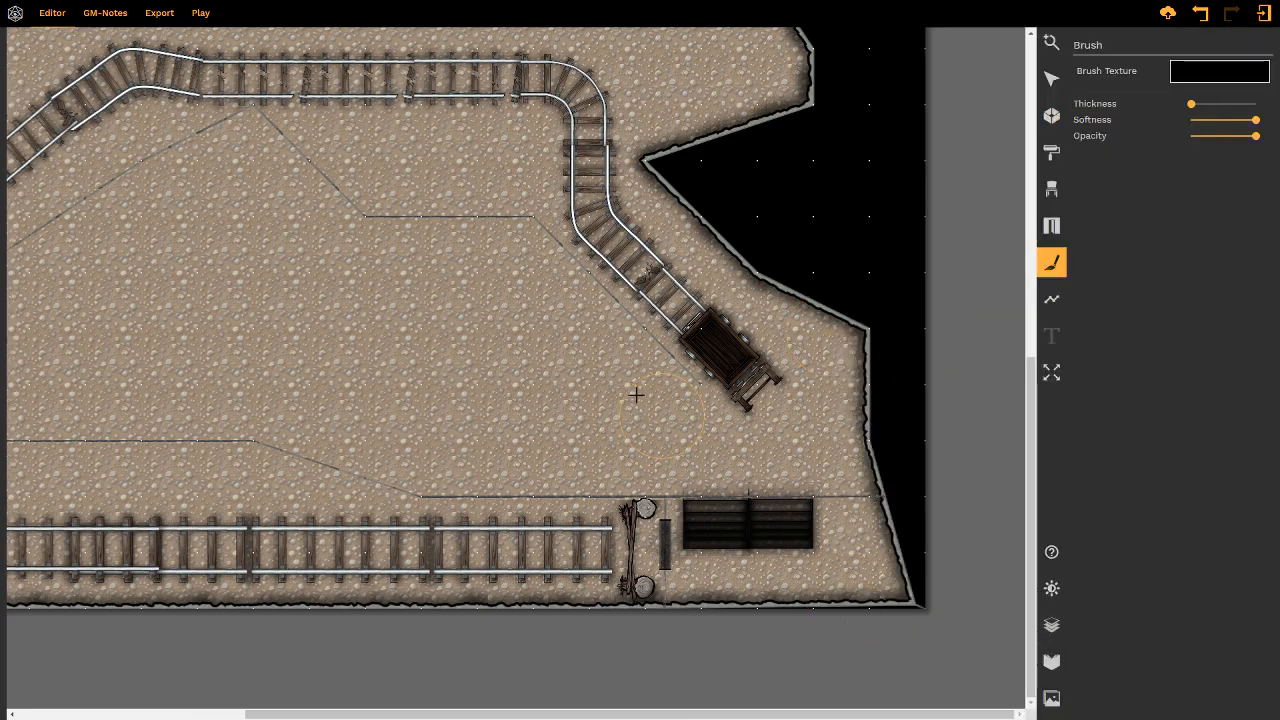
middle_drag(634, 394, 686, 420)
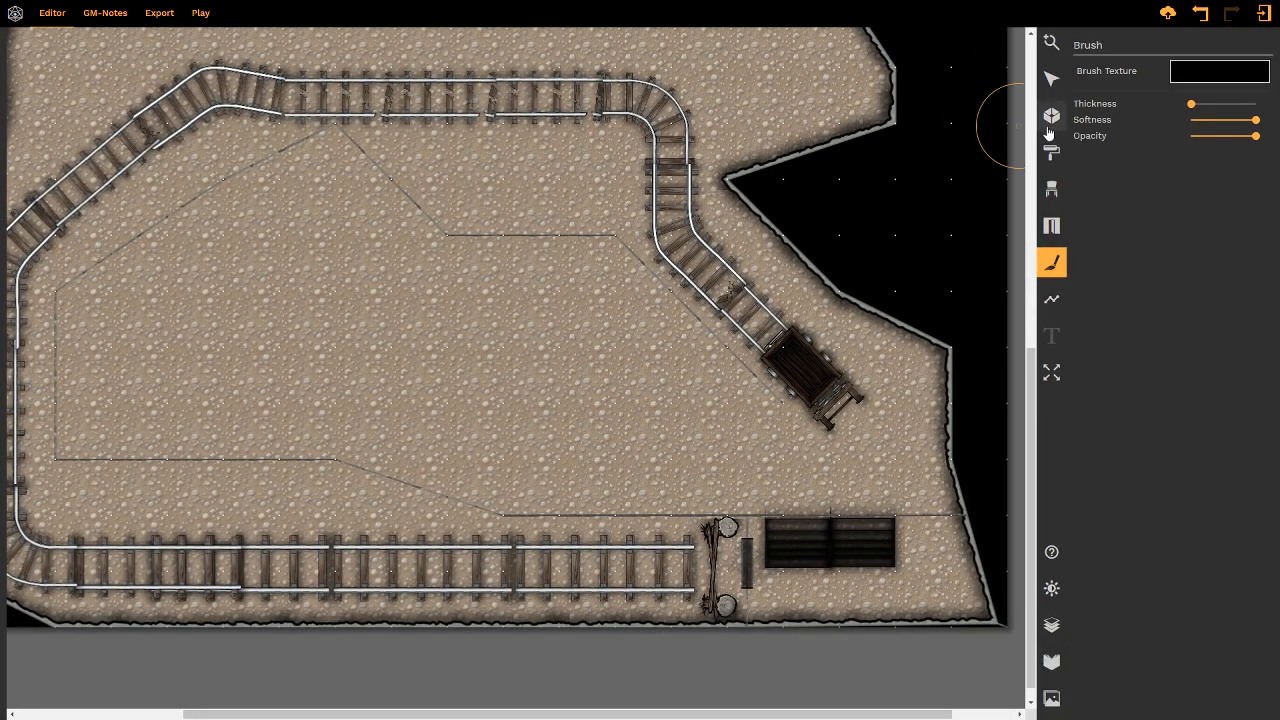
- Filter the asset library's textures to the Stone category with the search term cleared
click(1050, 702)
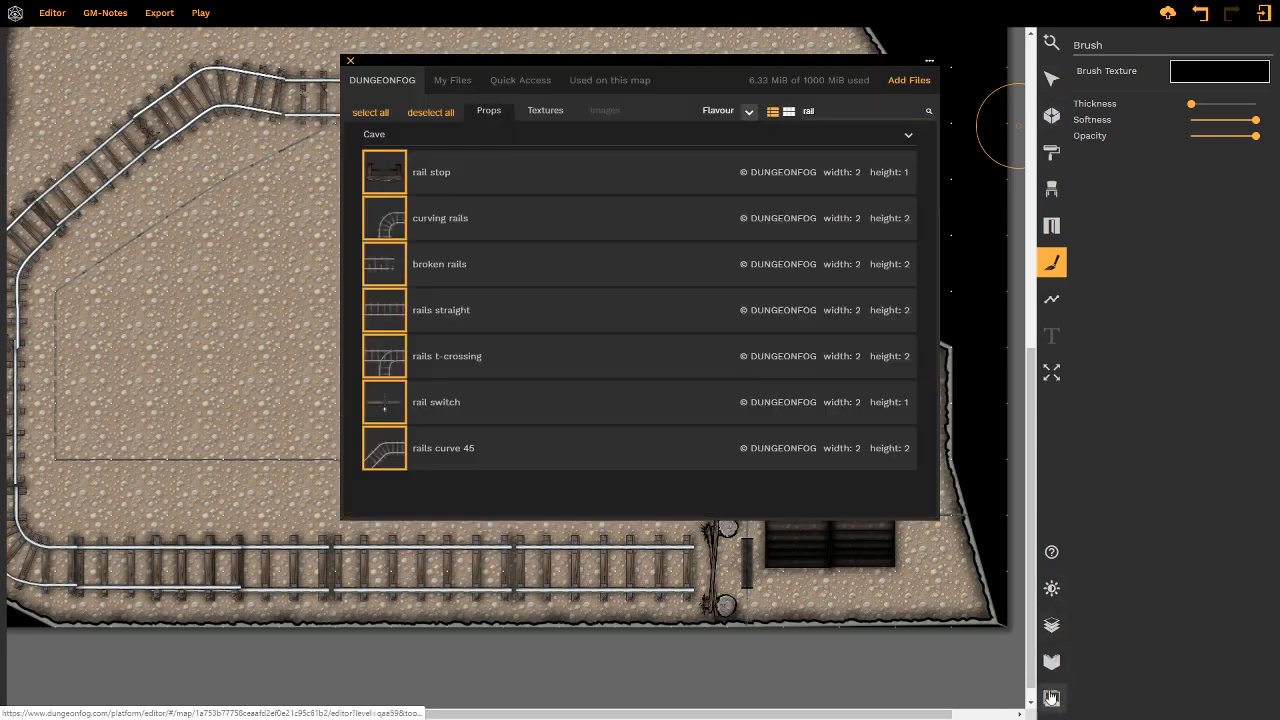
click(536, 118)
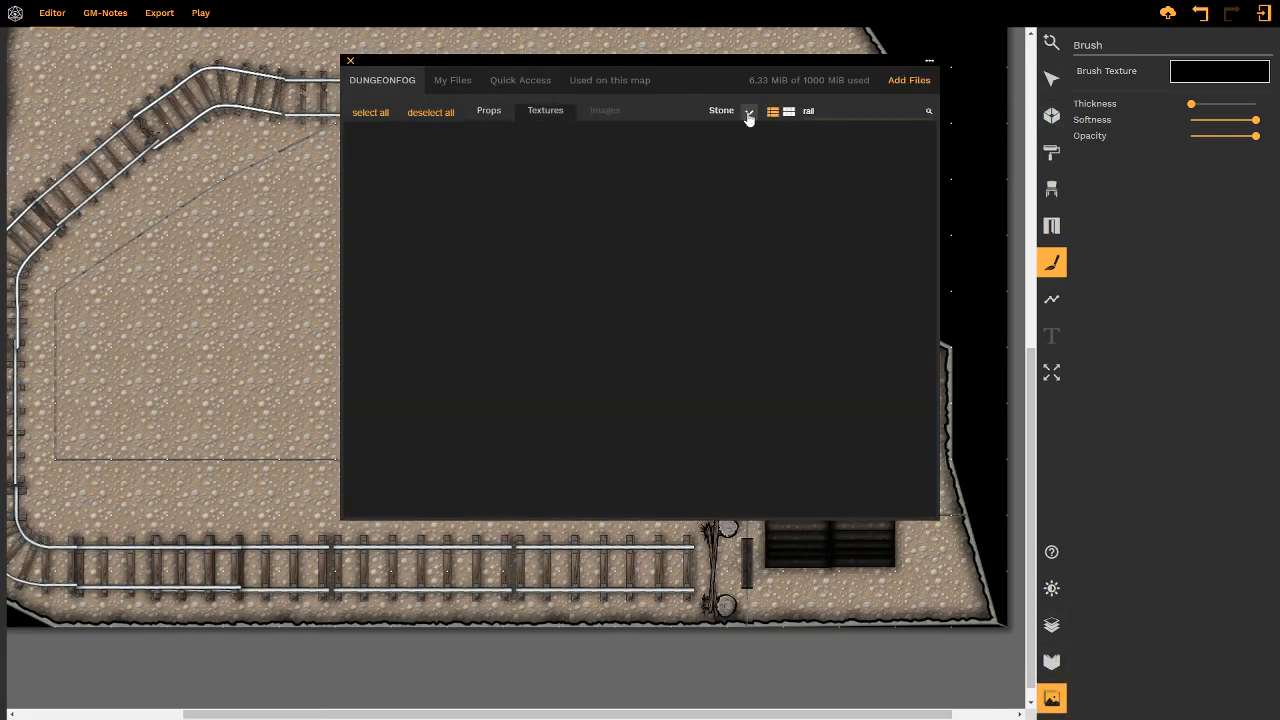
click(748, 113)
click(692, 142)
double_click(808, 111)
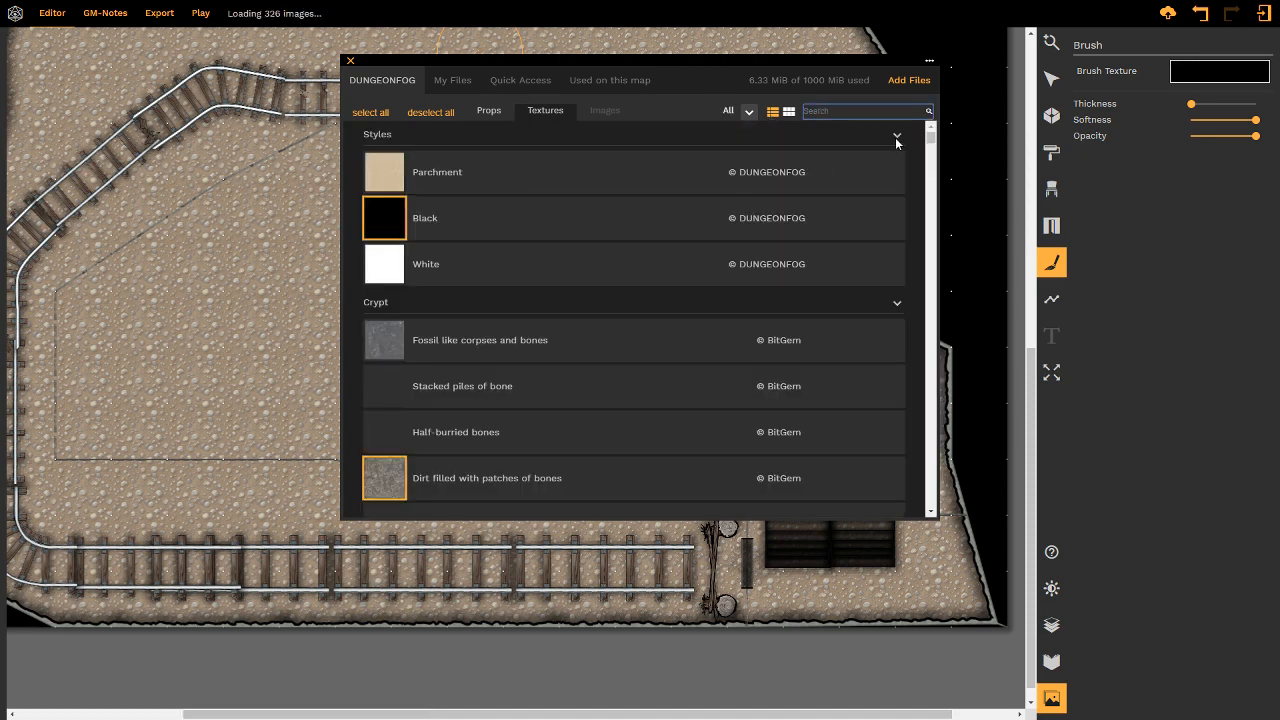
click(896, 139)
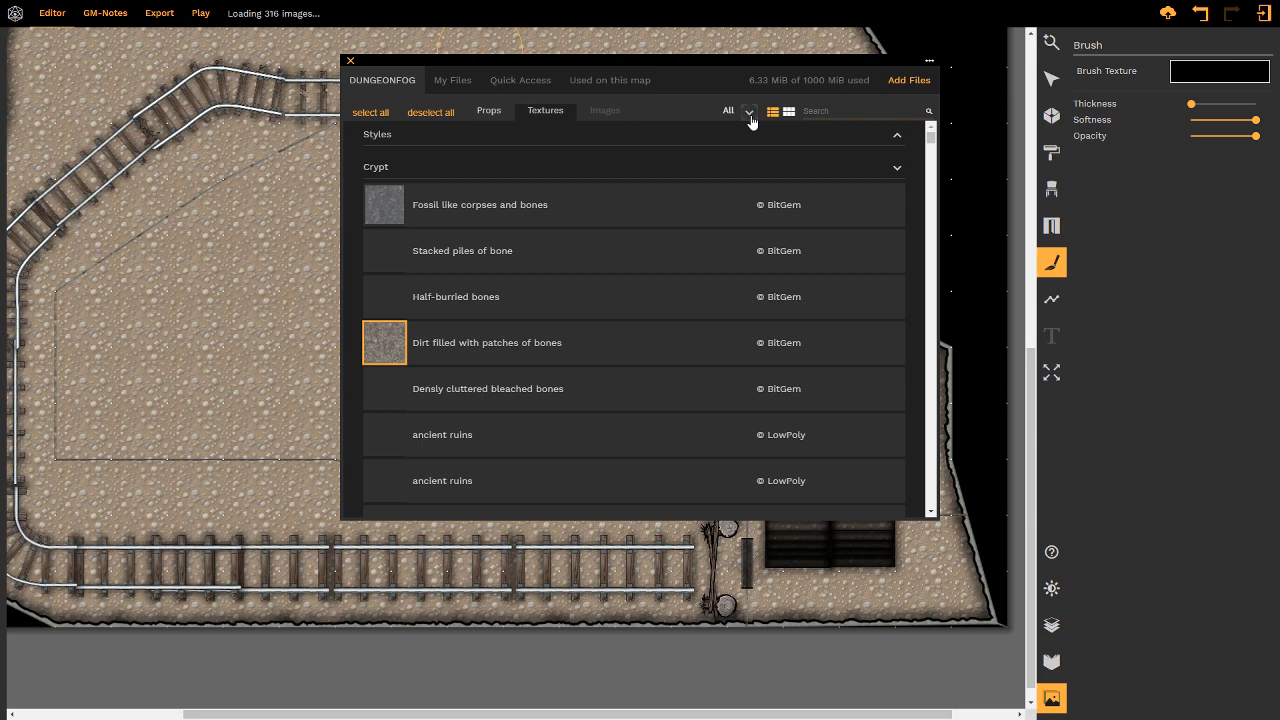
click(749, 114)
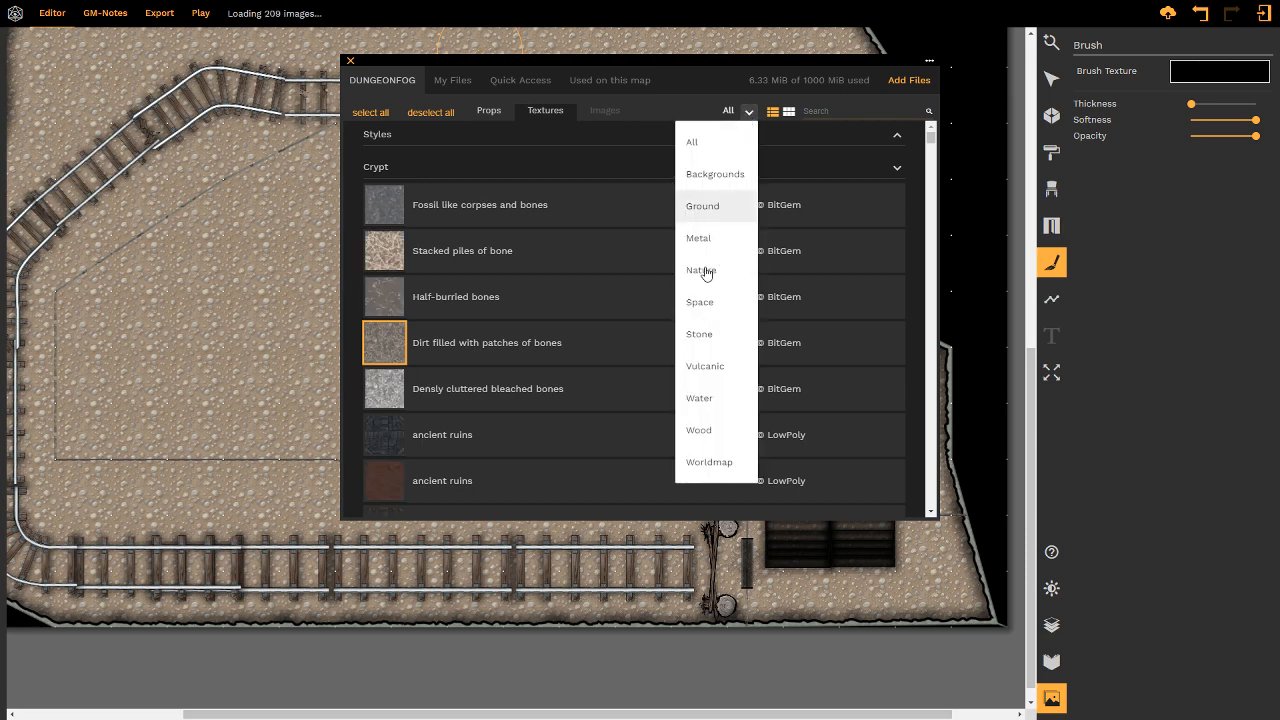
click(700, 334)
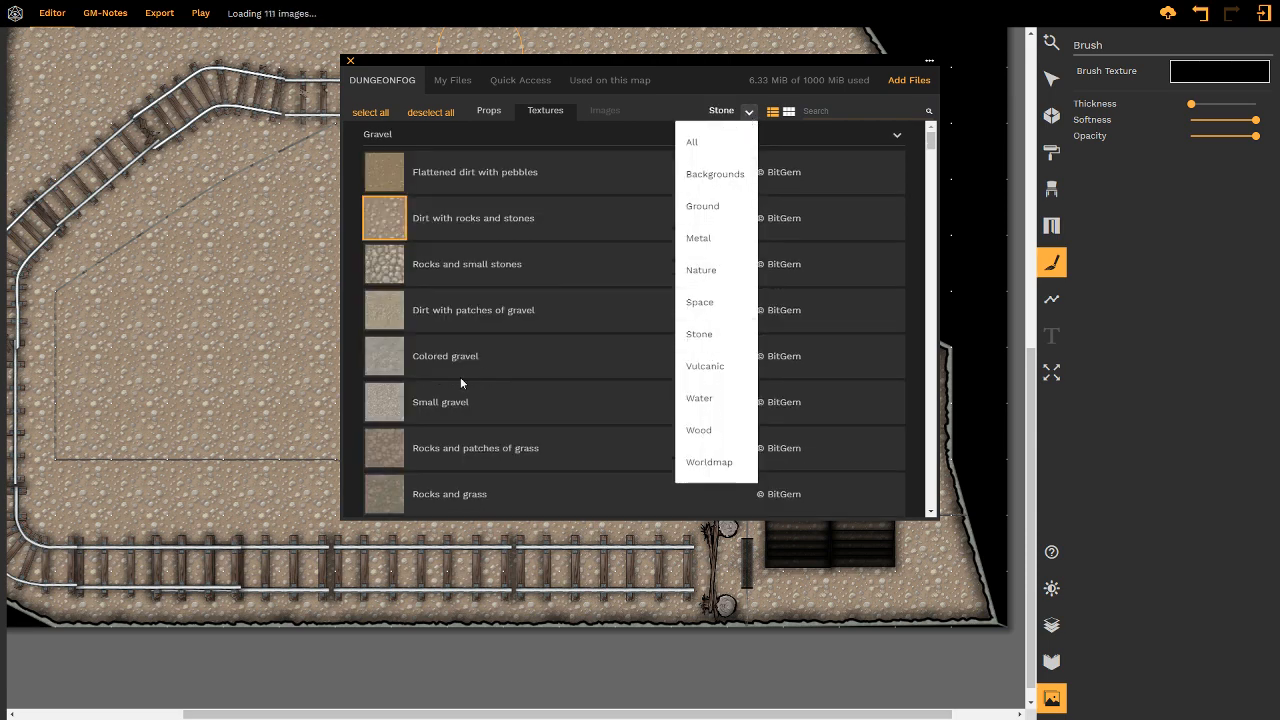
- Examine the library's gravel and natural stone textures for a rocky ground texture and close the library
scroll(466, 355, down, 5)
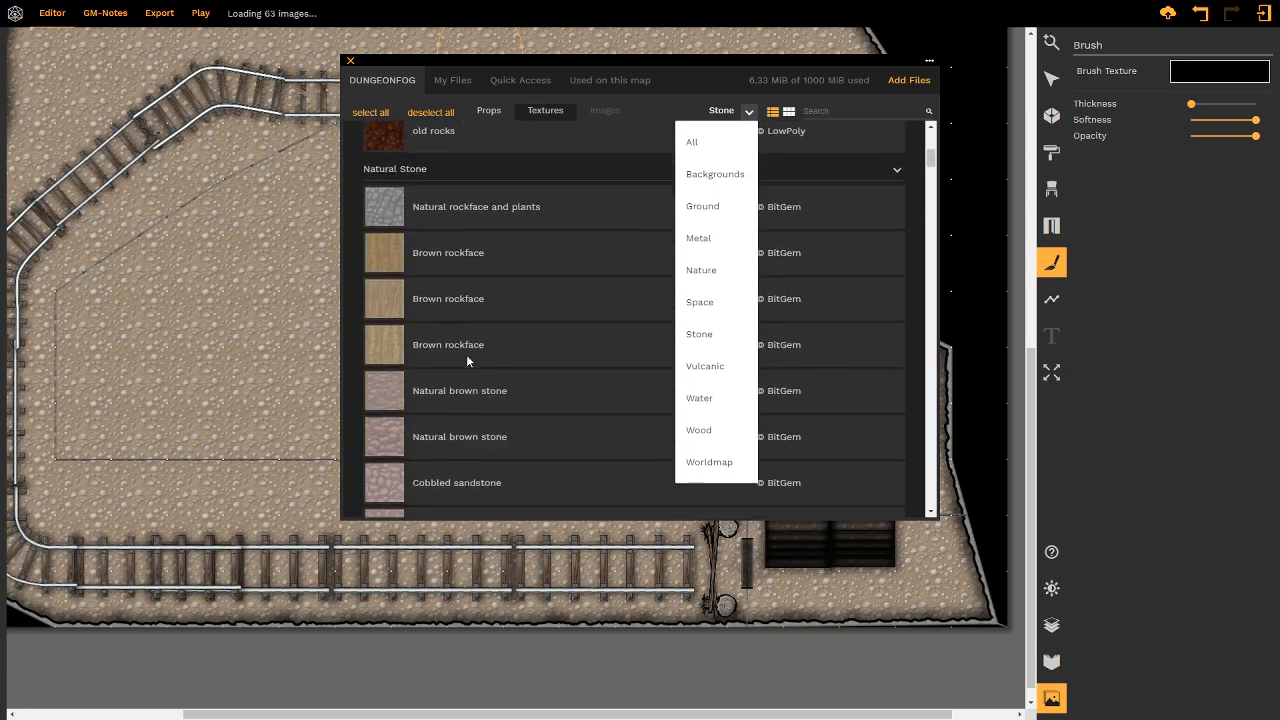
scroll(466, 354, down, 5)
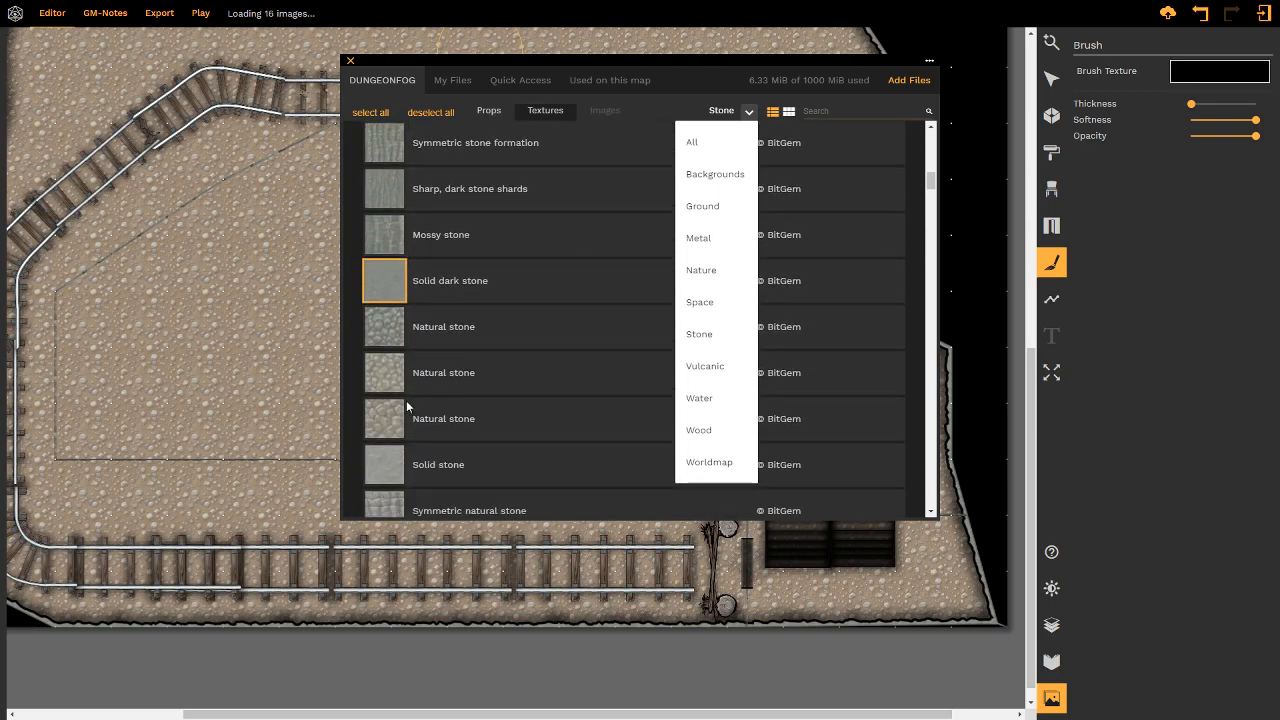
scroll(398, 396, down, 6)
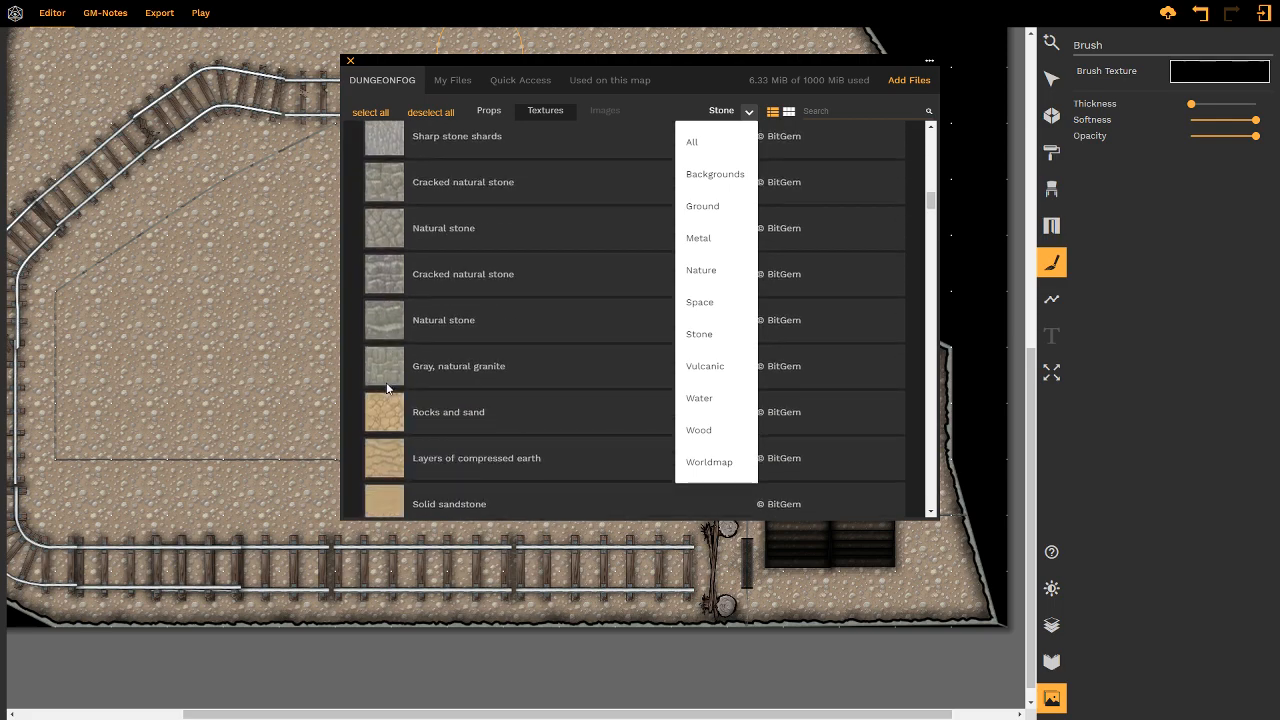
scroll(387, 388, down, 6)
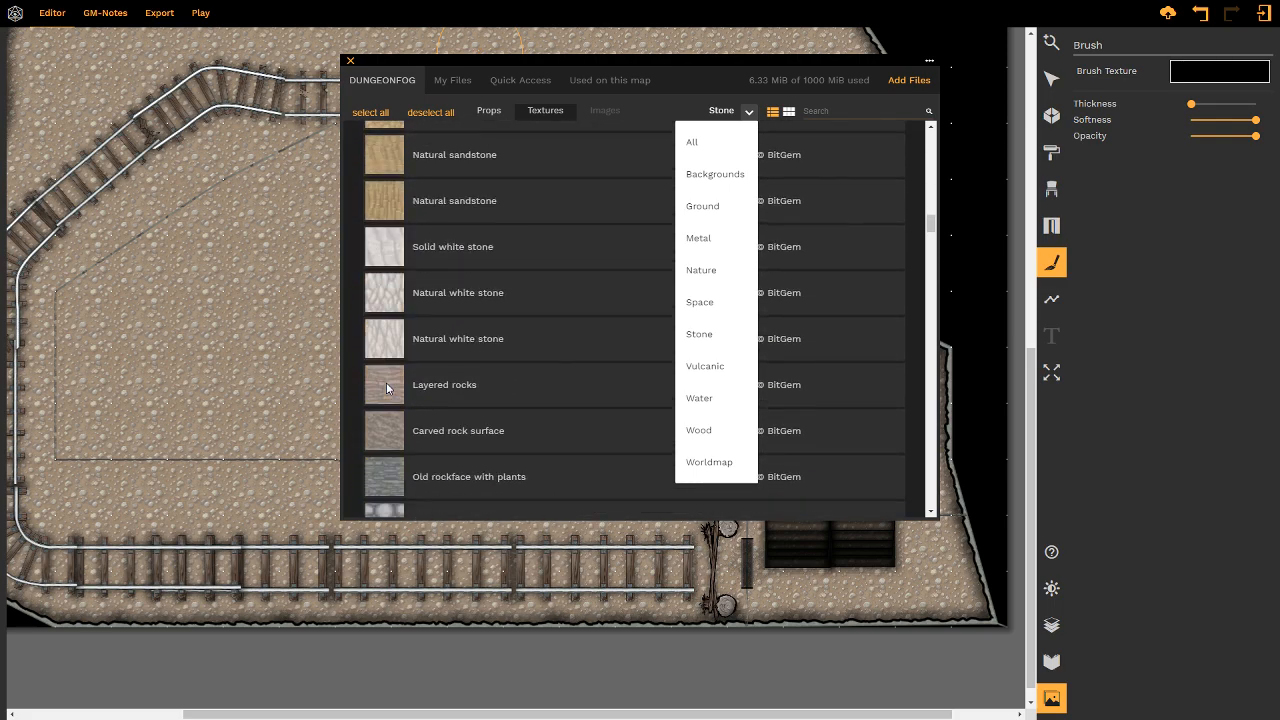
scroll(387, 388, down, 4)
scroll(387, 388, up, 10)
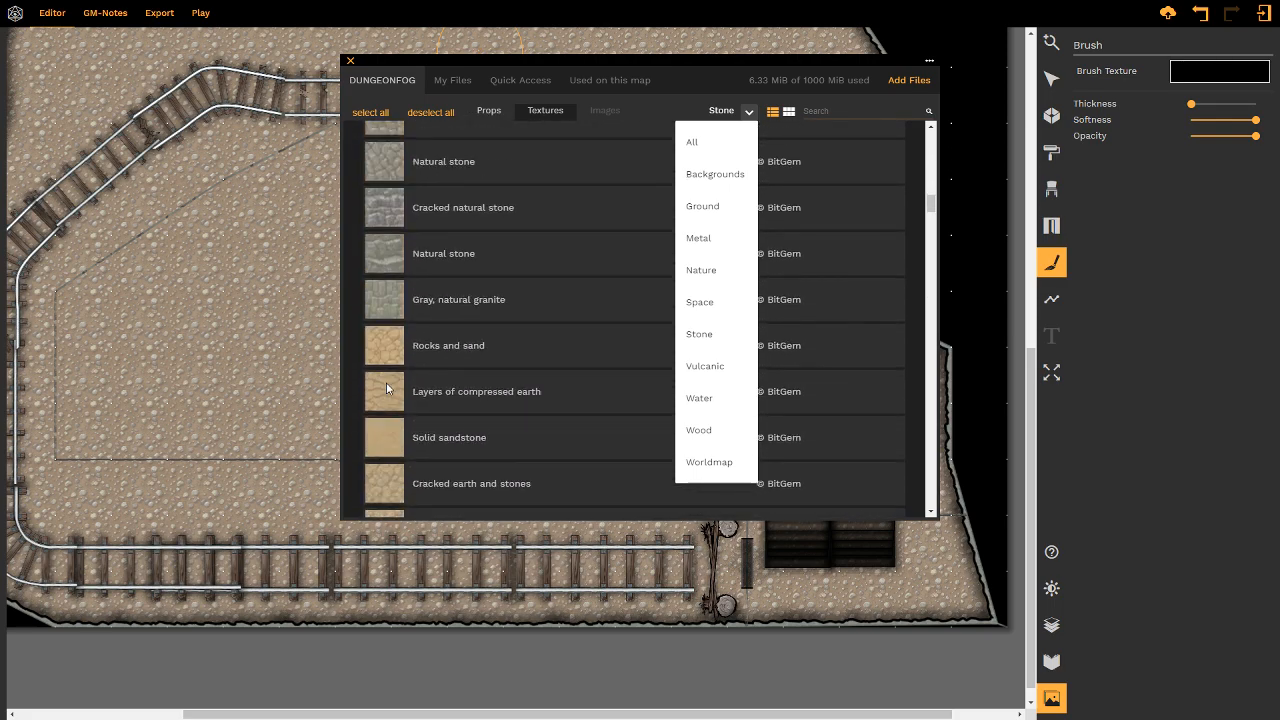
scroll(387, 388, up, 10)
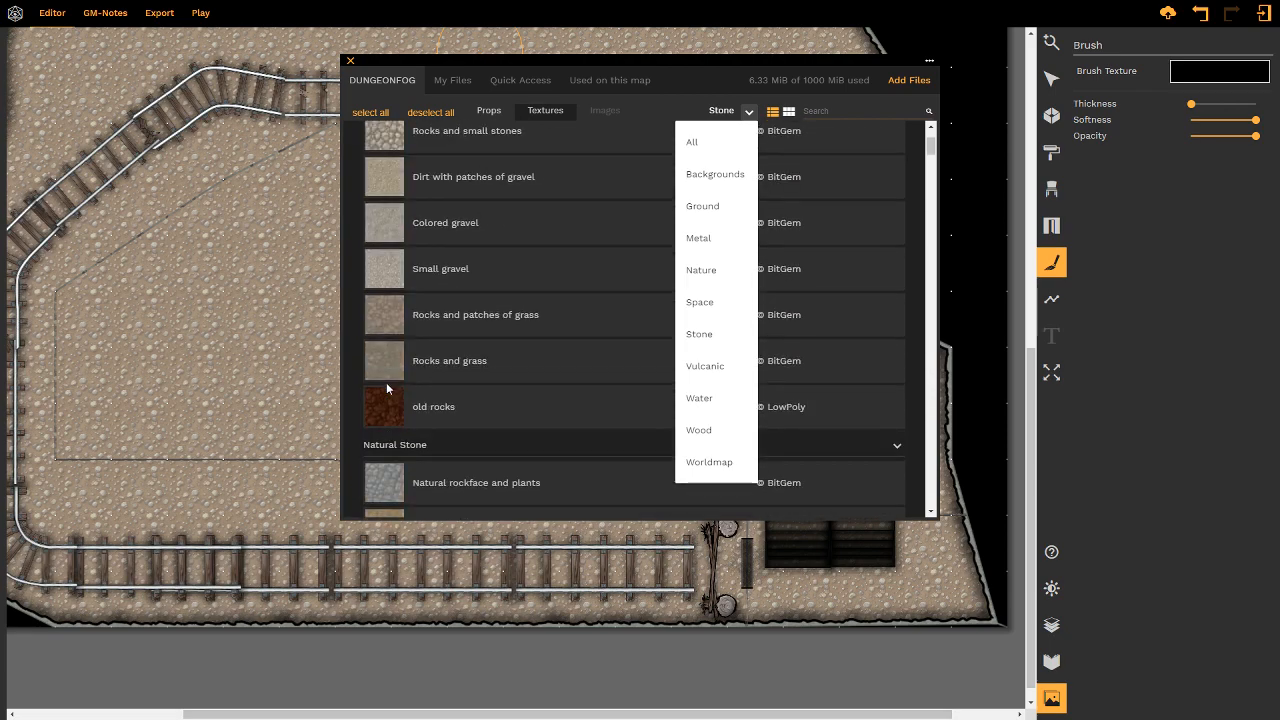
click(386, 384)
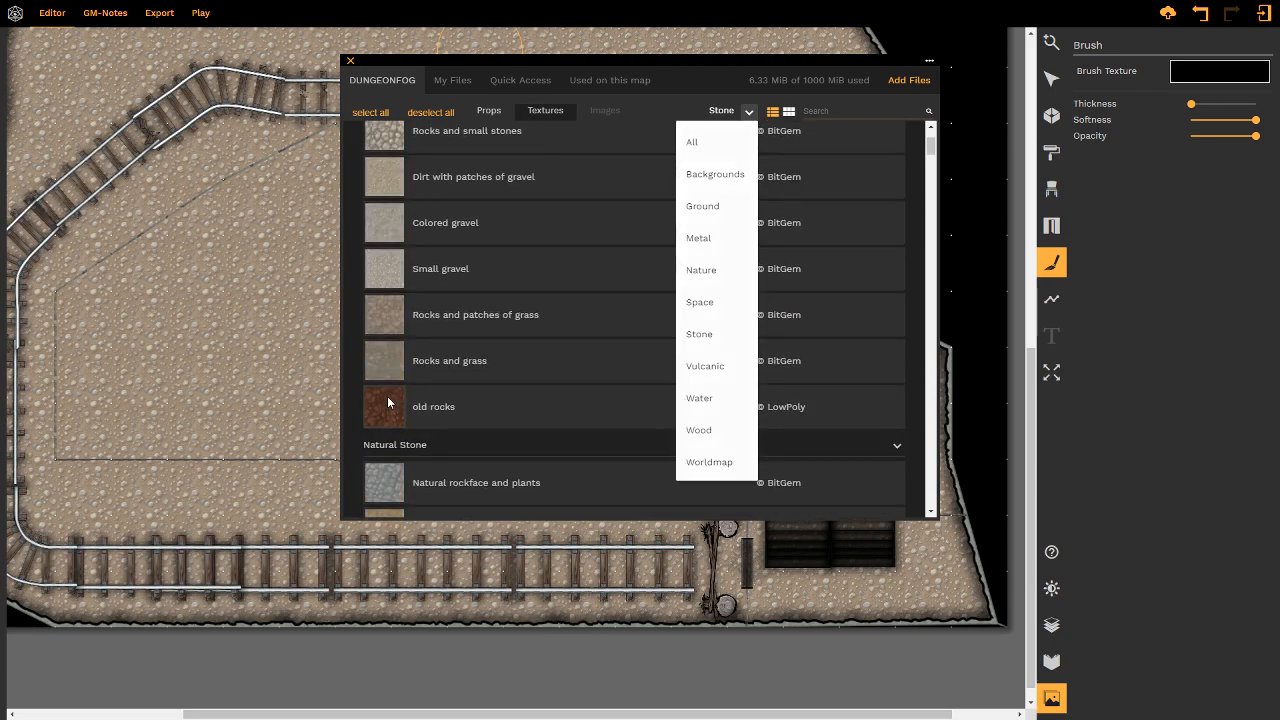
click(349, 61)
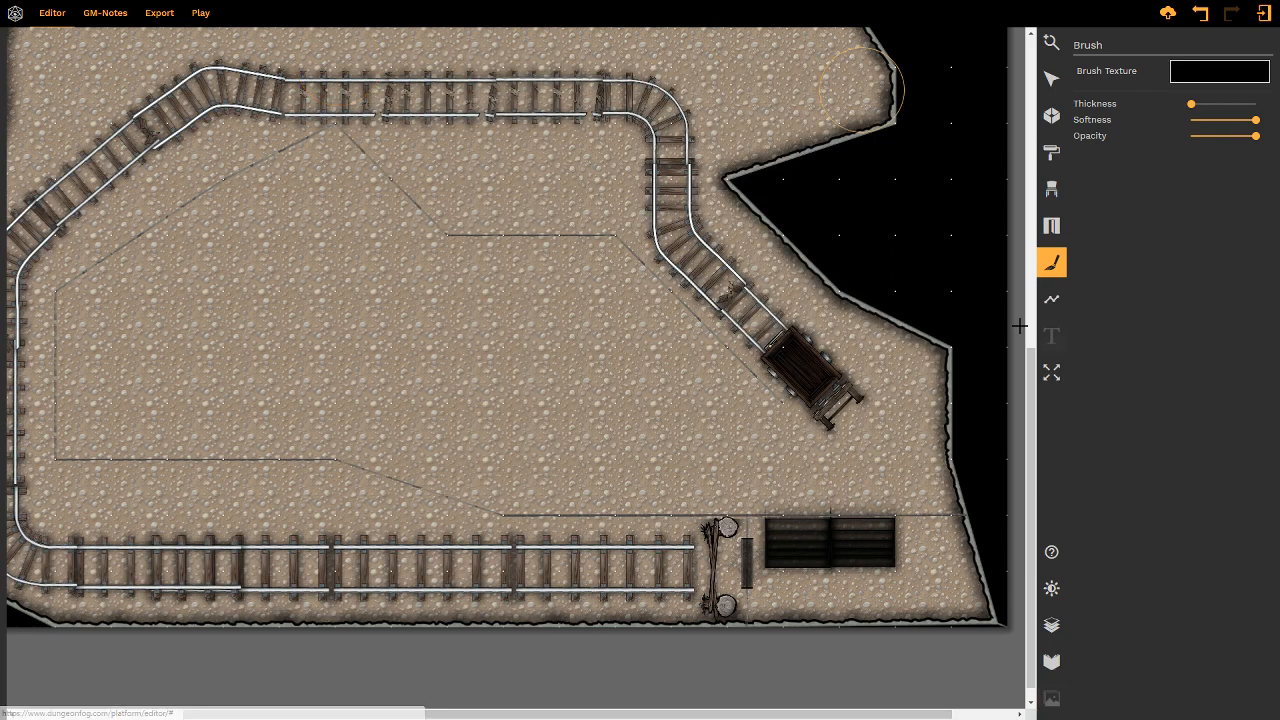
- Set the brush texture to "old rocks", with the thickness just above minimum and a low softness
click(1204, 74)
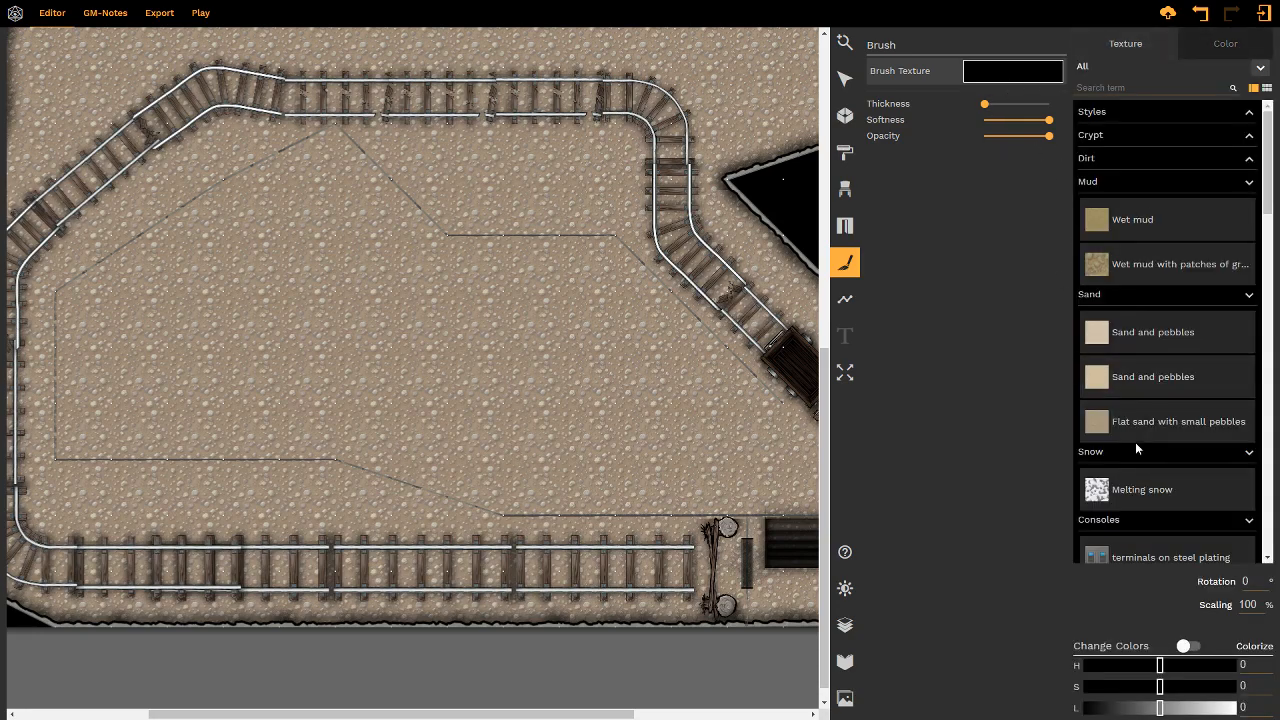
click(1131, 87)
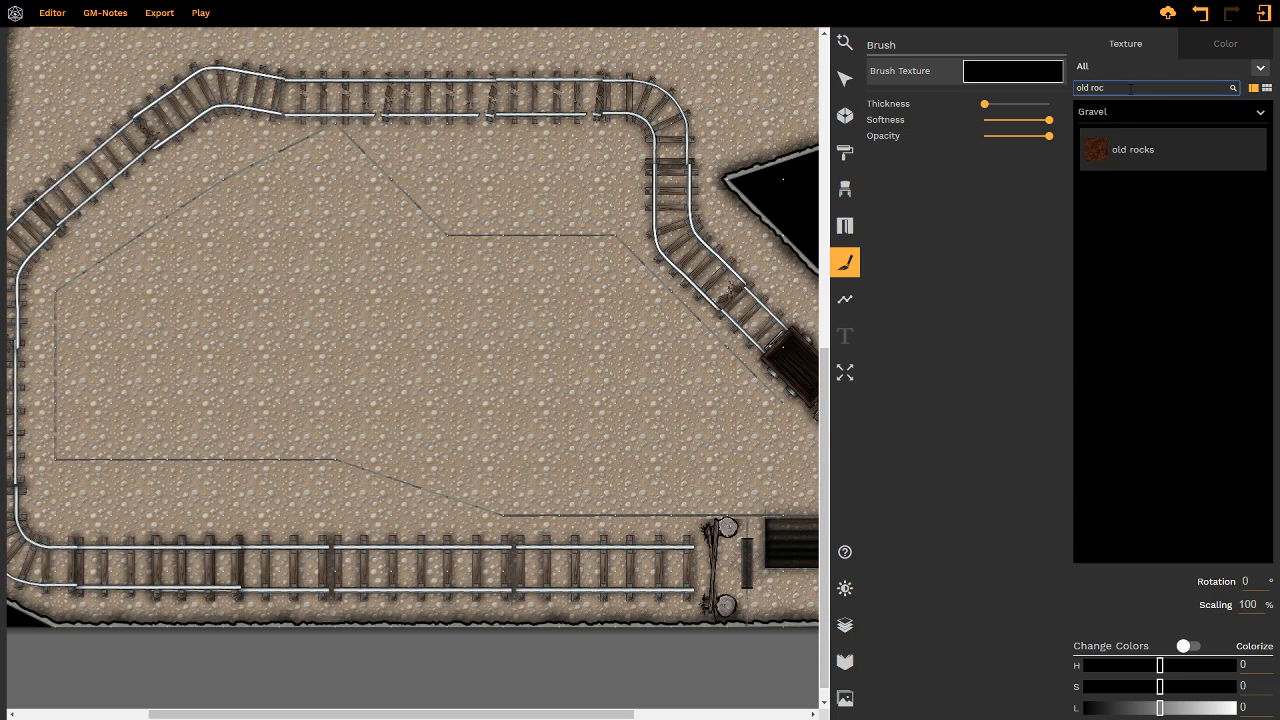
click(1144, 160)
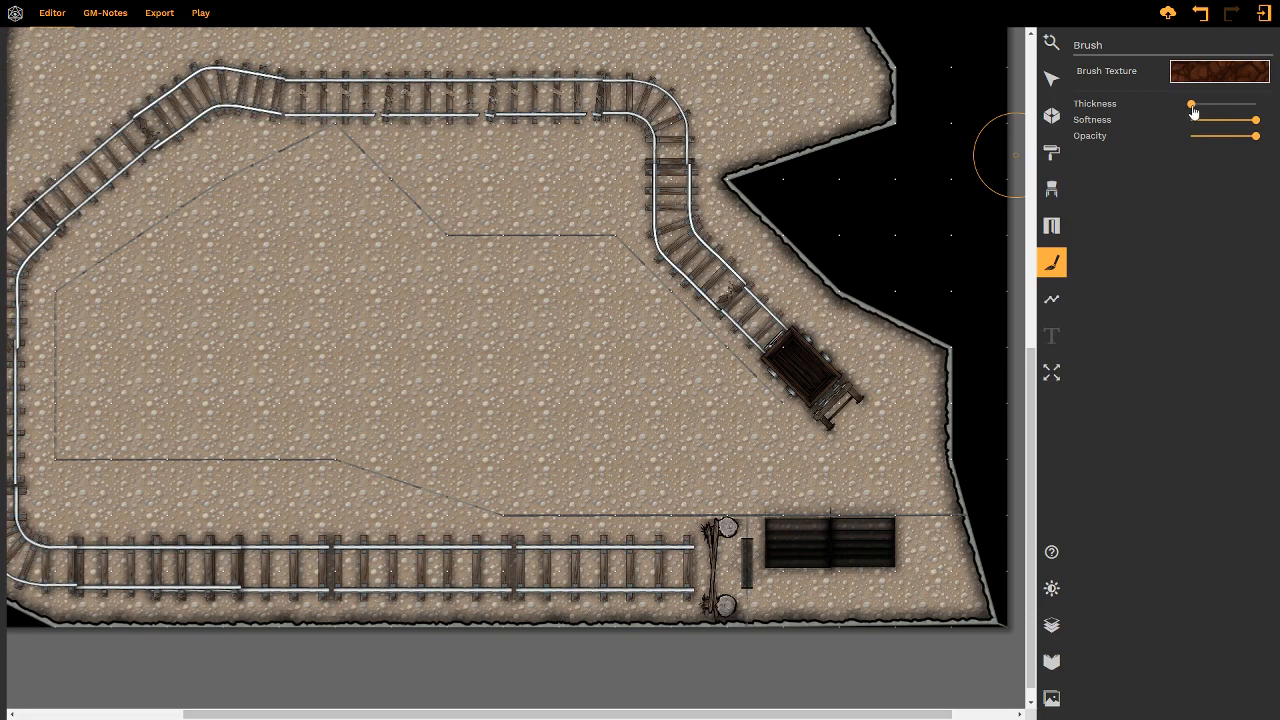
drag(1255, 121, 1207, 126)
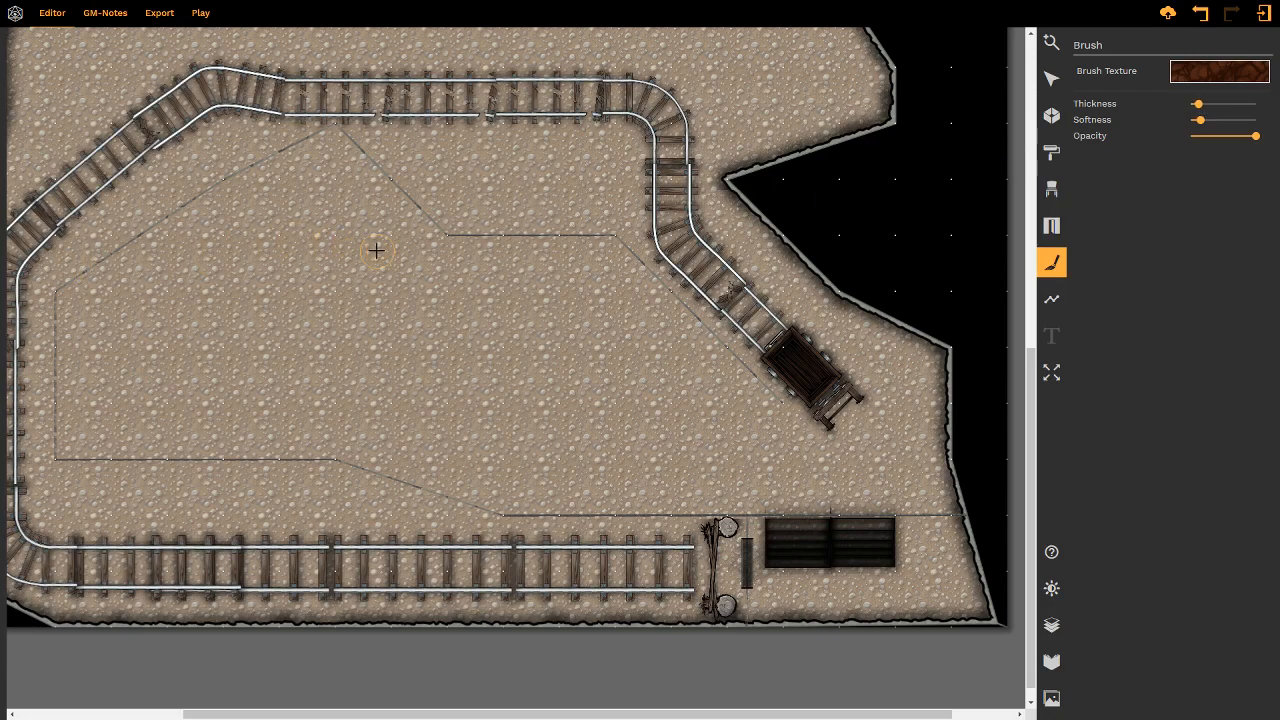
- Paint the old rocks texture over the wide western part of the outlined area inside the track and along its upper edge eastward
mouse_move(376, 250)
mouse_down()
mouse_move(370, 215)
mouse_move(252, 195)
mouse_move(305, 155)
mouse_move(265, 160)
mouse_move(175, 235)
mouse_move(188, 228)
mouse_move(57, 296)
mouse_move(73, 347)
mouse_move(68, 448)
mouse_move(70, 350)
mouse_move(215, 226)
mouse_move(321, 177)
mouse_move(324, 141)
mouse_move(428, 232)
mouse_move(346, 174)
mouse_move(415, 255)
mouse_move(300, 248)
mouse_move(326, 242)
mouse_move(160, 262)
mouse_move(383, 254)
mouse_move(286, 277)
mouse_move(292, 302)
mouse_move(120, 325)
mouse_move(263, 289)
mouse_move(228, 278)
mouse_up()
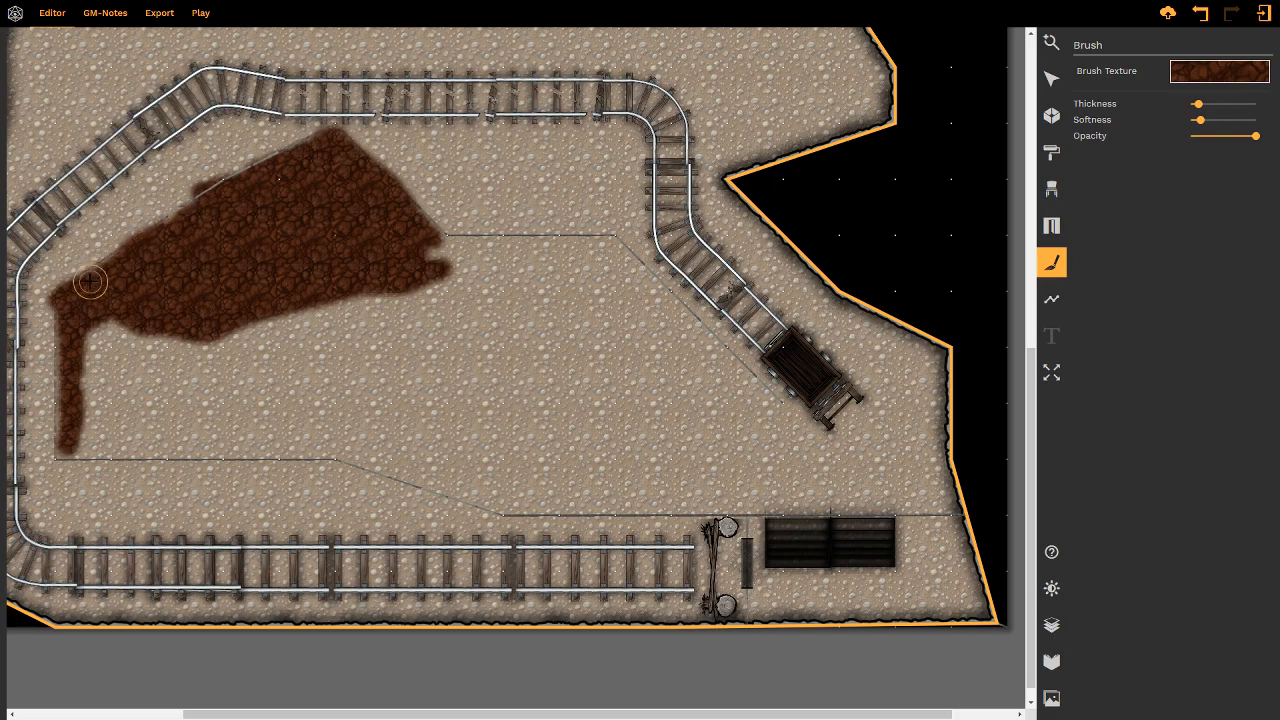
mouse_move(128, 291)
mouse_down()
mouse_move(100, 330)
mouse_move(217, 328)
mouse_move(95, 350)
mouse_move(150, 355)
mouse_move(123, 360)
mouse_move(147, 371)
mouse_move(100, 385)
mouse_move(441, 271)
mouse_move(450, 255)
mouse_move(417, 223)
mouse_move(458, 256)
mouse_move(608, 250)
mouse_move(461, 246)
mouse_up()
mouse_move(188, 320)
mouse_down()
mouse_move(80, 390)
mouse_move(145, 395)
mouse_move(456, 275)
mouse_move(570, 258)
mouse_move(485, 262)
mouse_up()
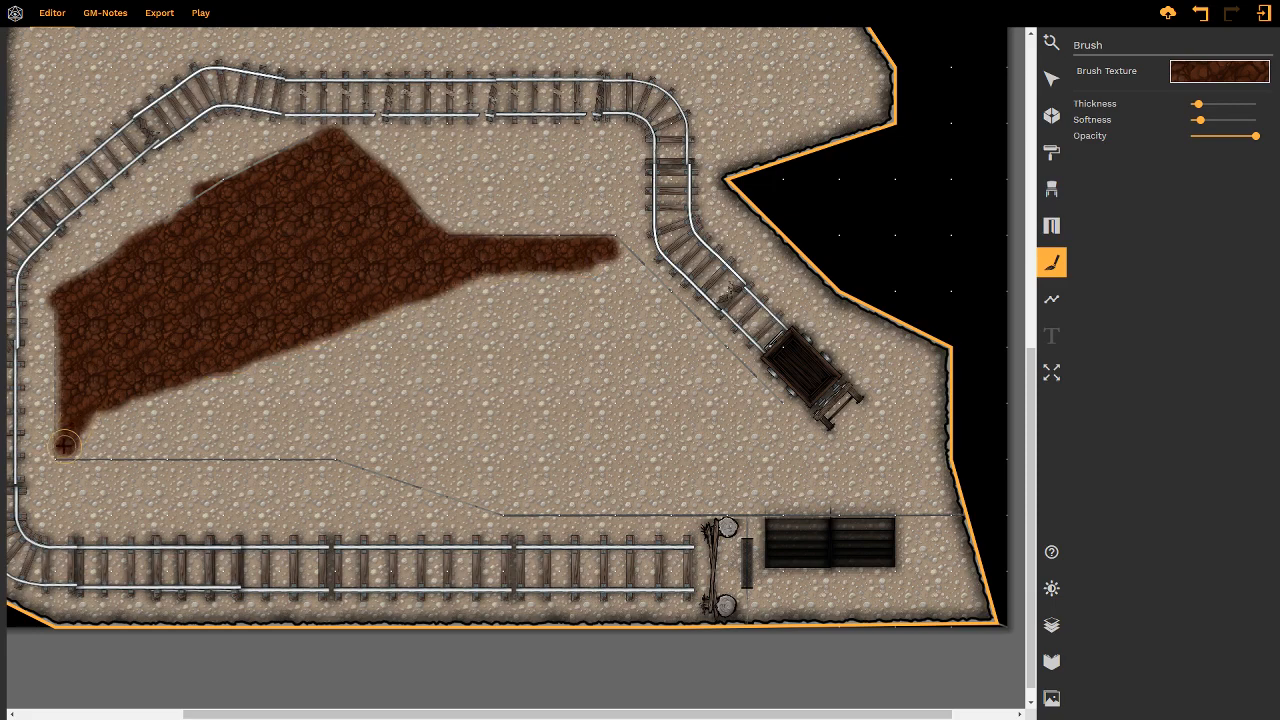
mouse_move(76, 451)
mouse_down()
mouse_move(165, 447)
mouse_move(95, 440)
mouse_move(105, 416)
mouse_move(222, 372)
mouse_move(235, 382)
mouse_move(205, 428)
mouse_move(163, 448)
mouse_move(255, 452)
mouse_move(306, 349)
mouse_move(280, 352)
mouse_move(272, 396)
mouse_move(318, 380)
mouse_move(312, 355)
mouse_move(274, 443)
mouse_move(321, 444)
mouse_move(350, 370)
mouse_move(315, 415)
mouse_move(314, 374)
mouse_move(320, 422)
mouse_up()
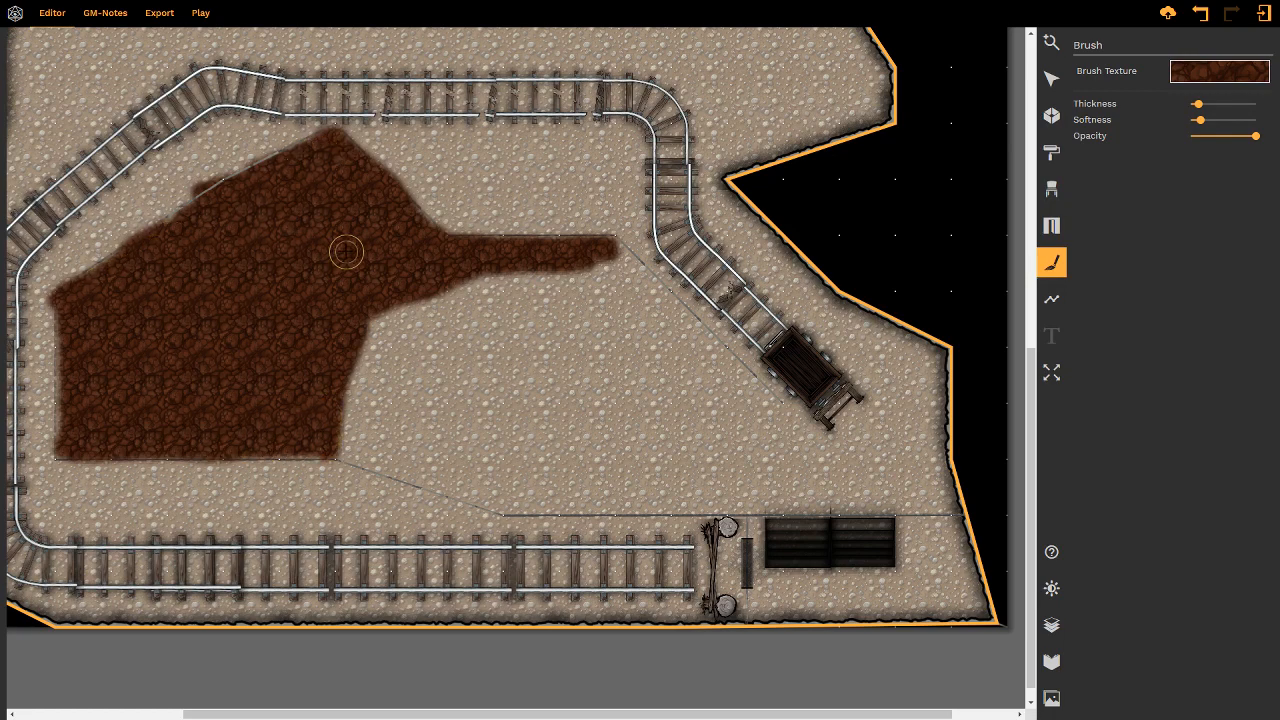
drag(450, 280, 621, 270)
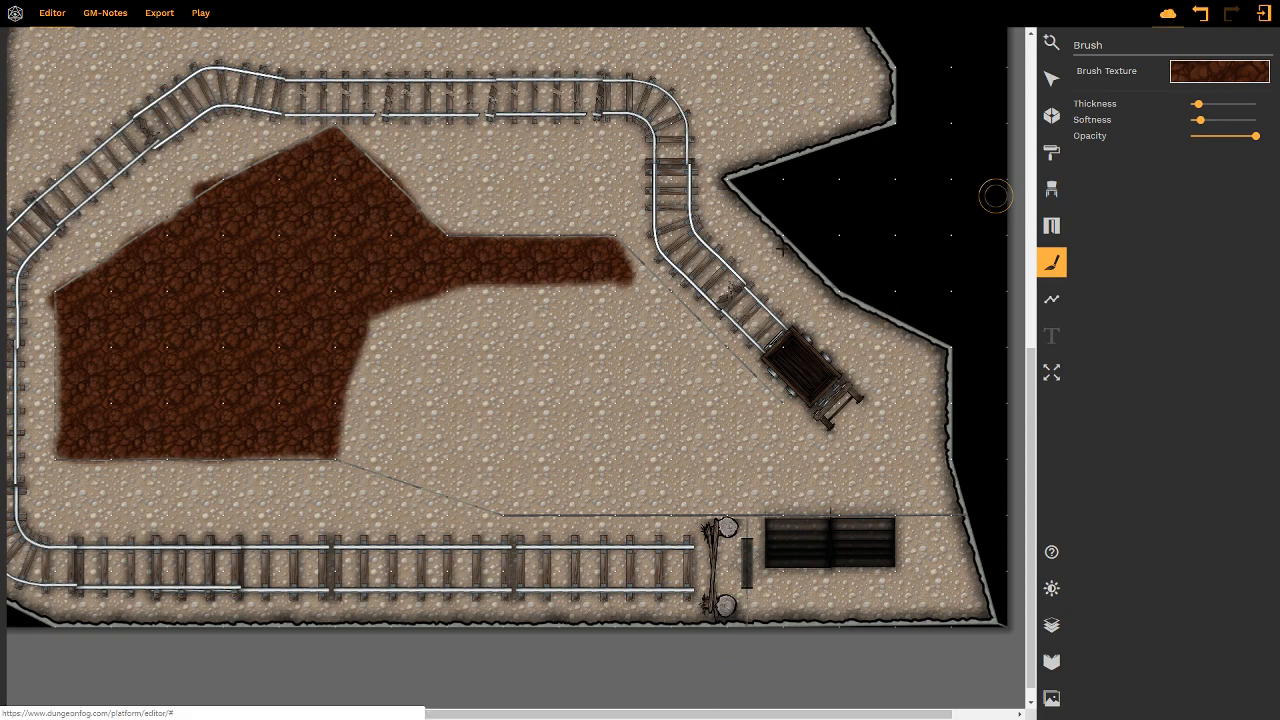
- Search the props for "stala" and prepare big stalagmites for placement at 70% scaling with randomized rotation
middle_drag(510, 324, 569, 317)
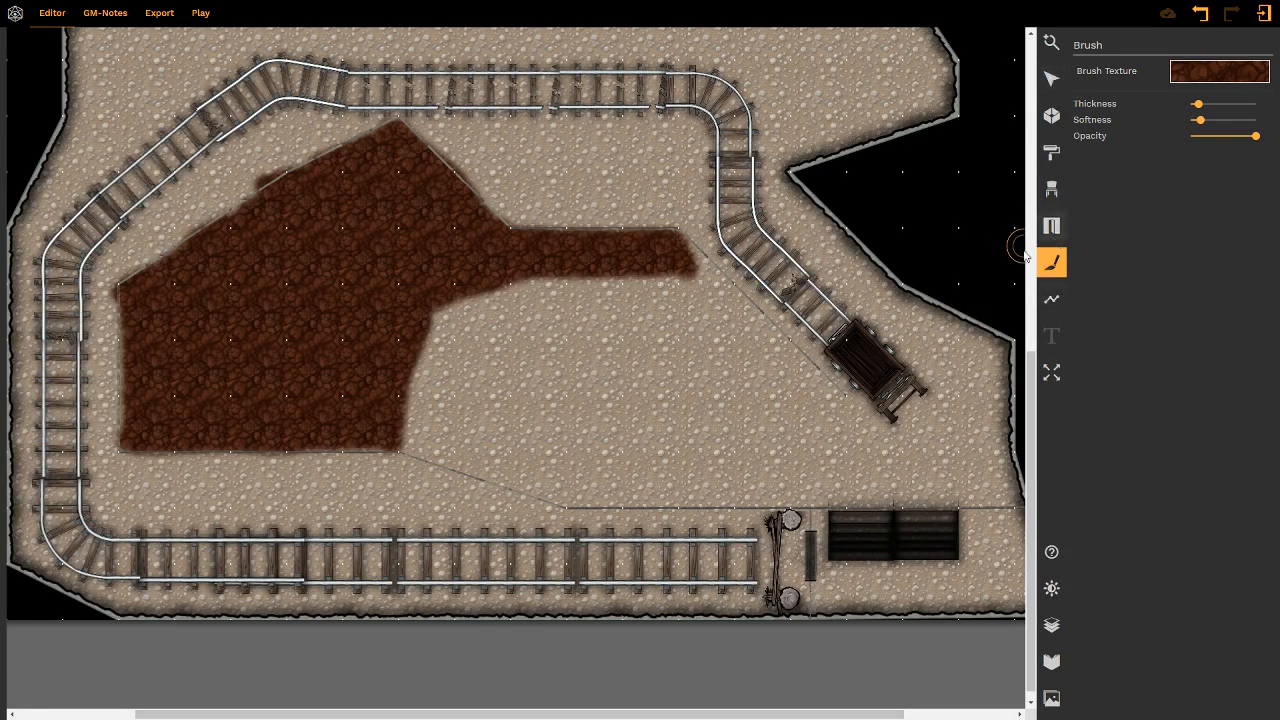
middle_drag(641, 392, 666, 379)
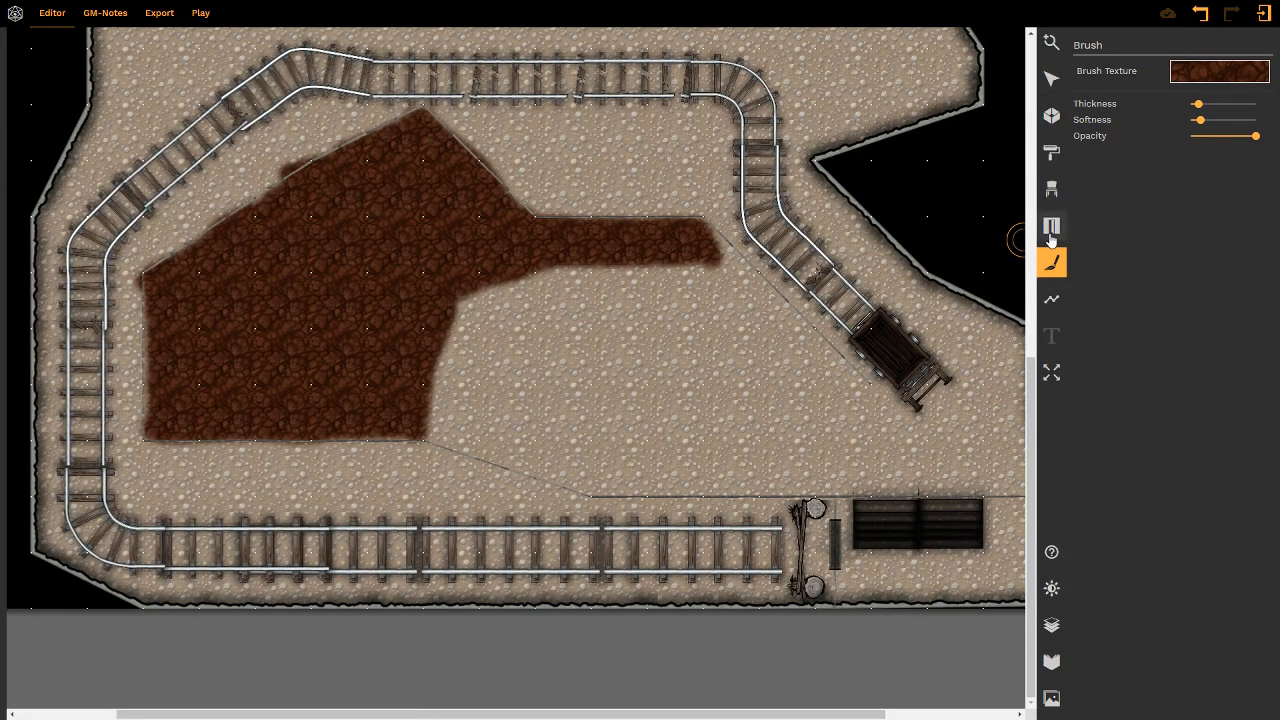
click(1052, 190)
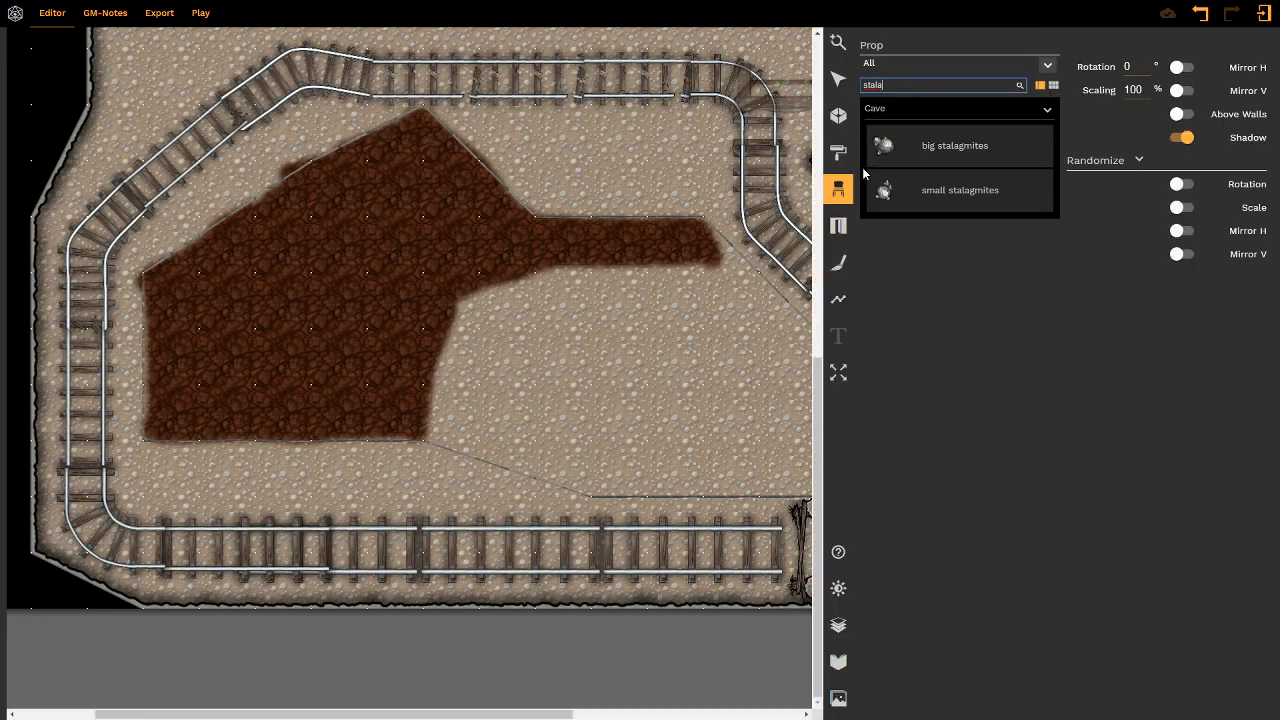
click(884, 147)
ctrl+scroll(372, 462, down, 7)
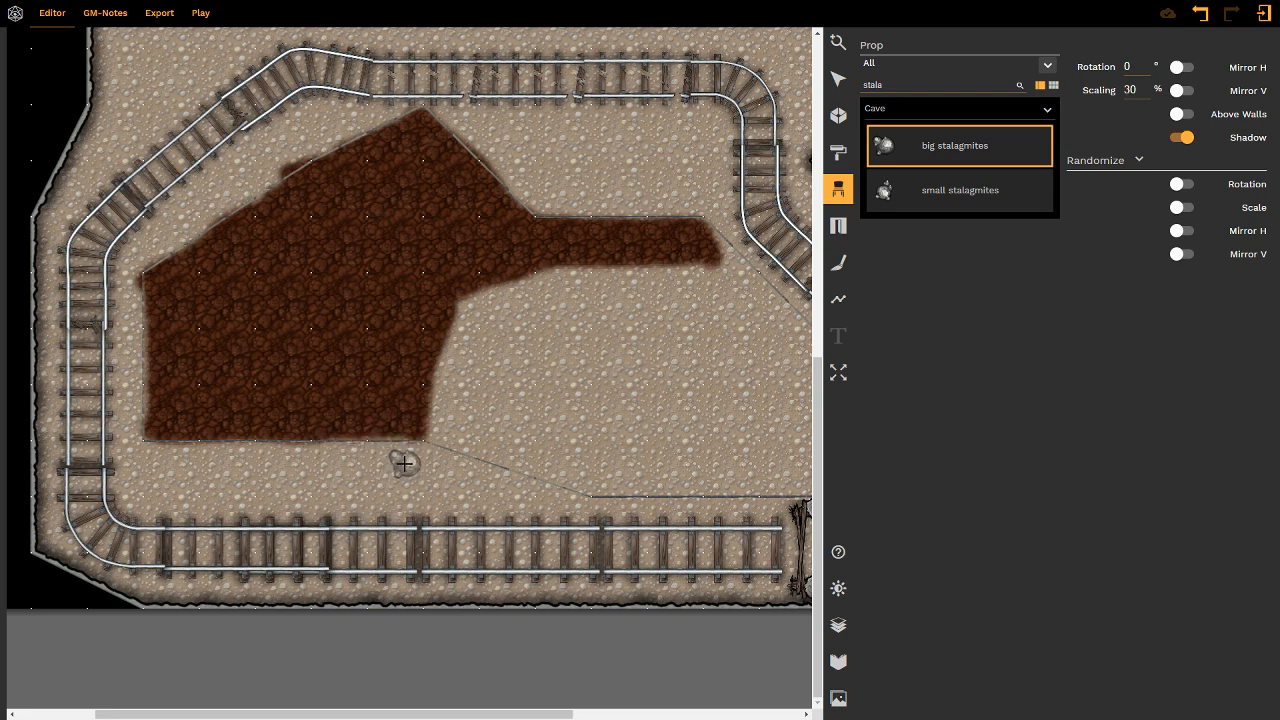
ctrl+scroll(406, 470, up, 3)
ctrl+scroll(408, 479, up, 1)
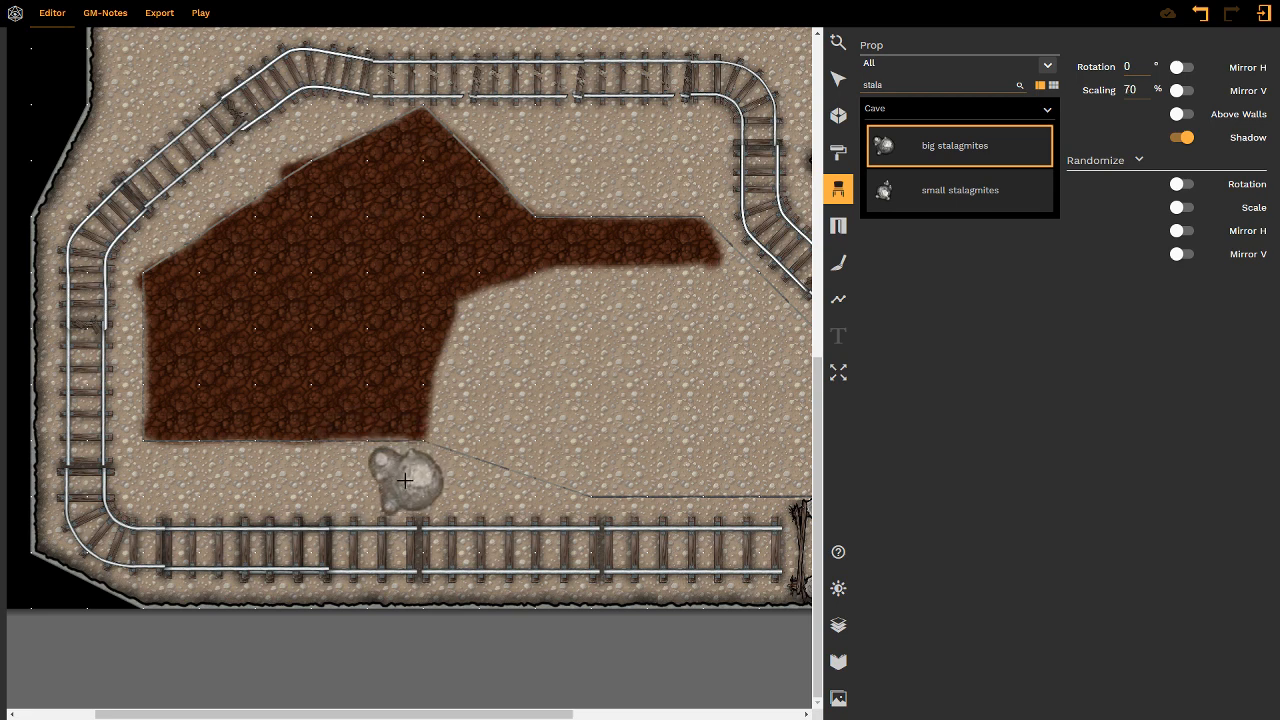
click(1181, 184)
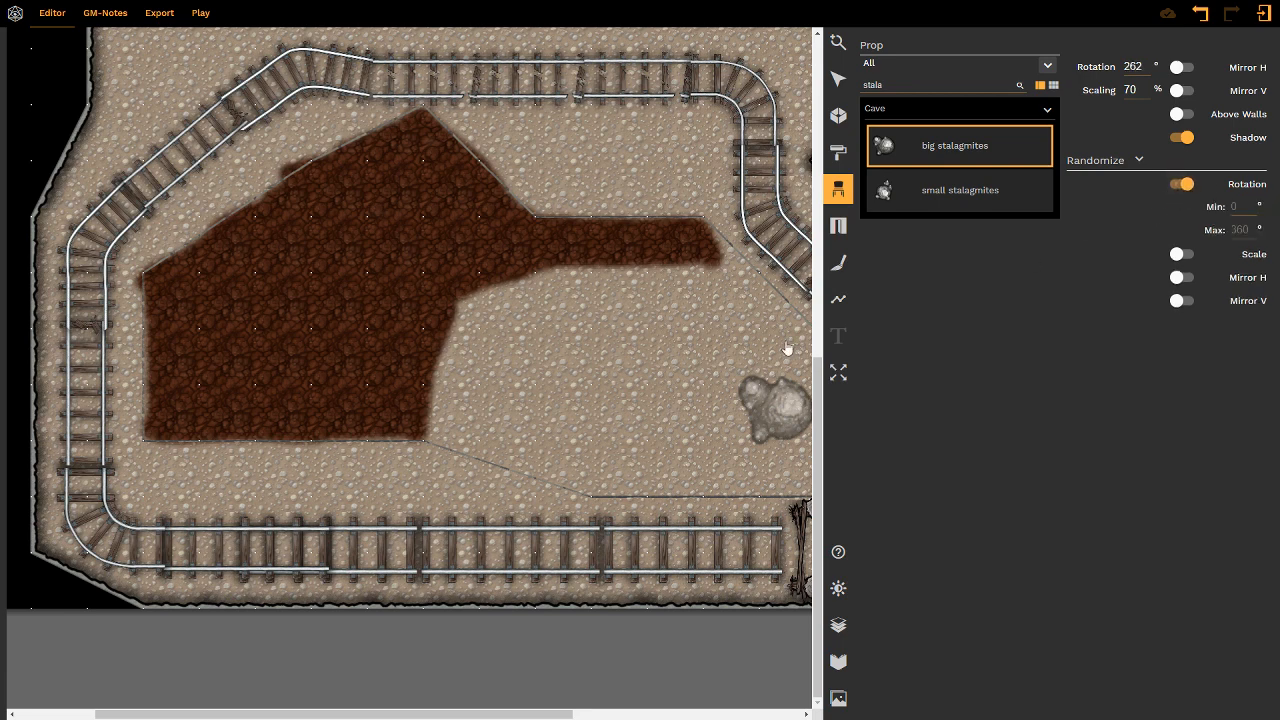
- Place four big stalagmites in a row between the painted rock area's lower edge and the straight rails
click(403, 478)
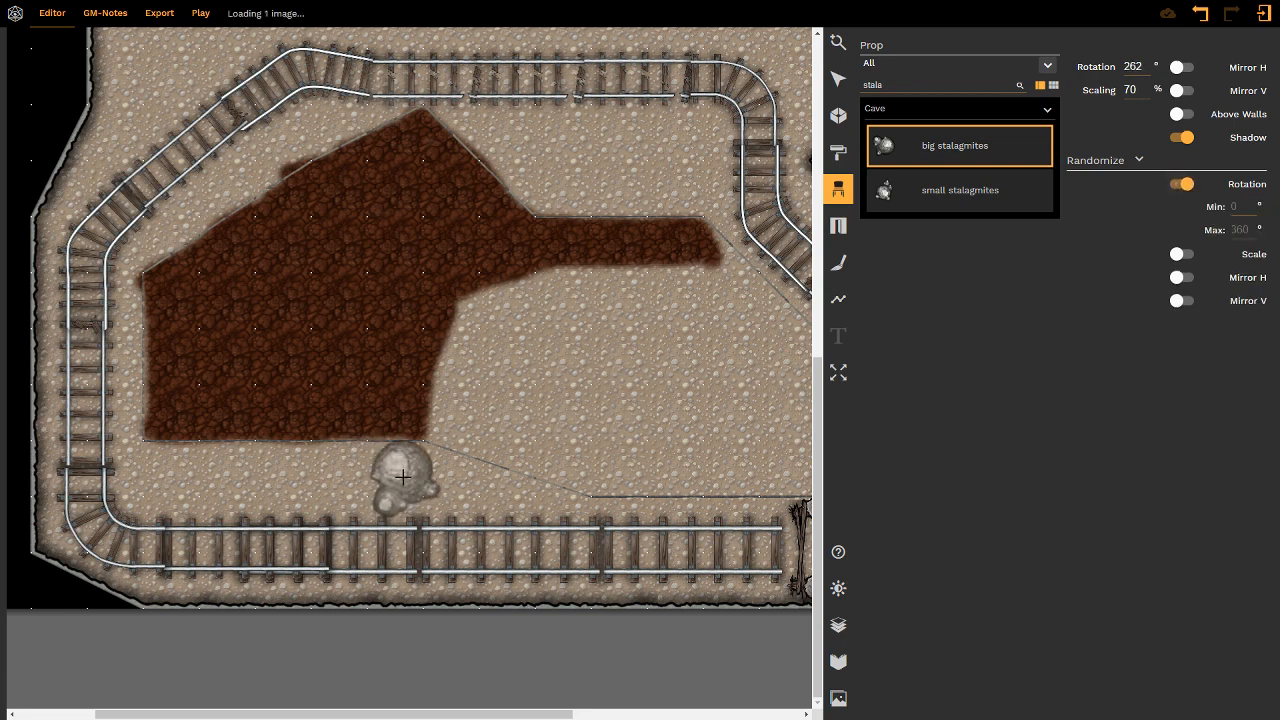
click(330, 484)
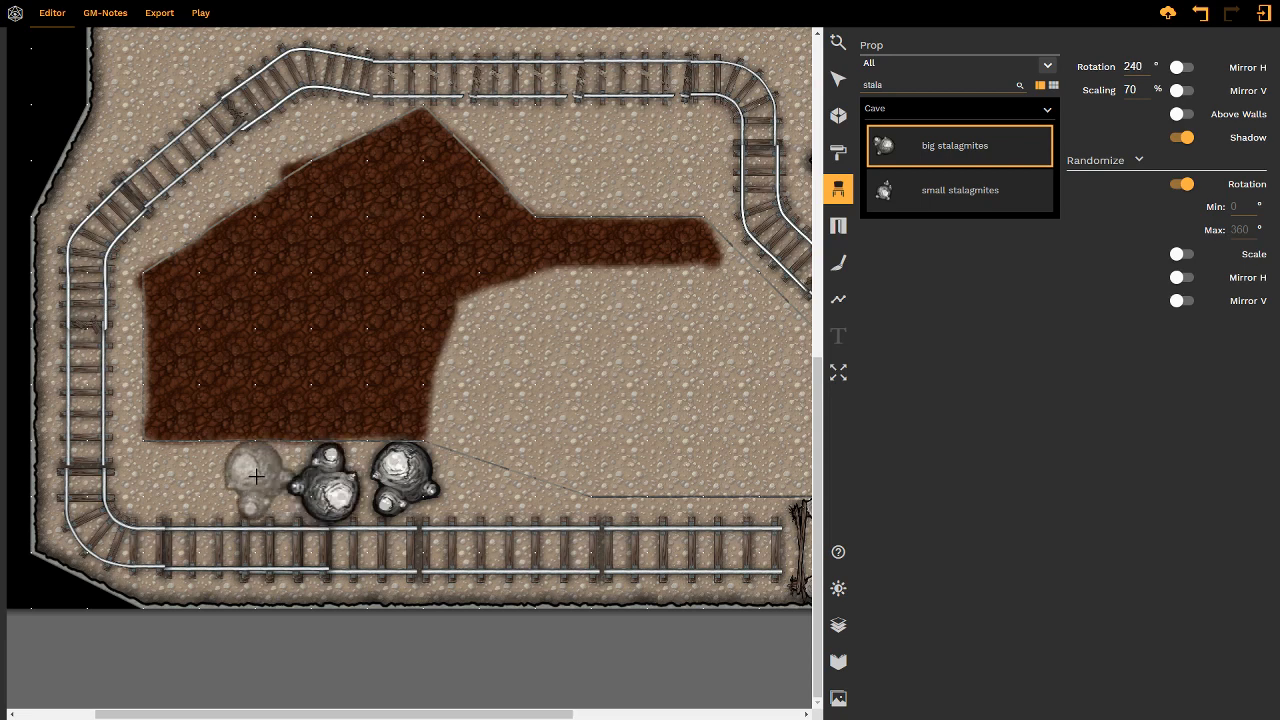
click(257, 477)
click(175, 477)
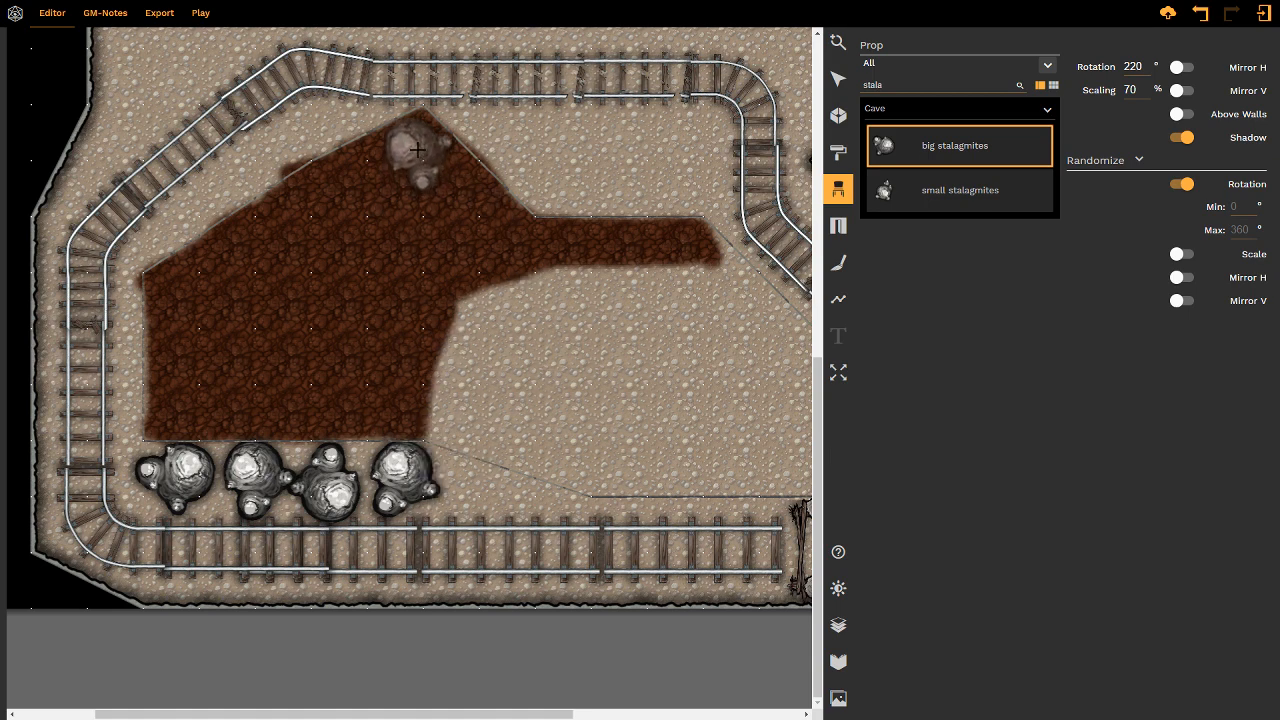
- Place two big stalagmites side by side at the northern tip of the painted rock area
click(417, 149)
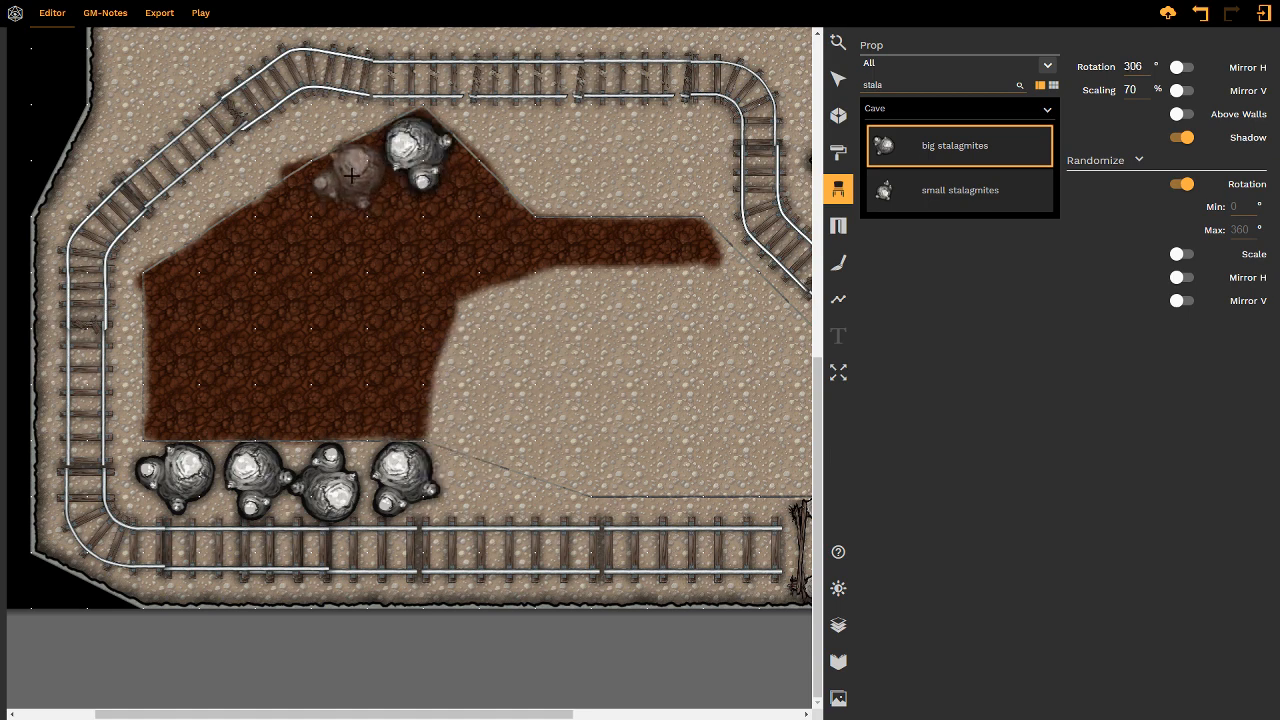
click(352, 177)
- Try to line the painted area's north-western and western edge with three copies of the second stalagmite at the northern tip
click(846, 84)
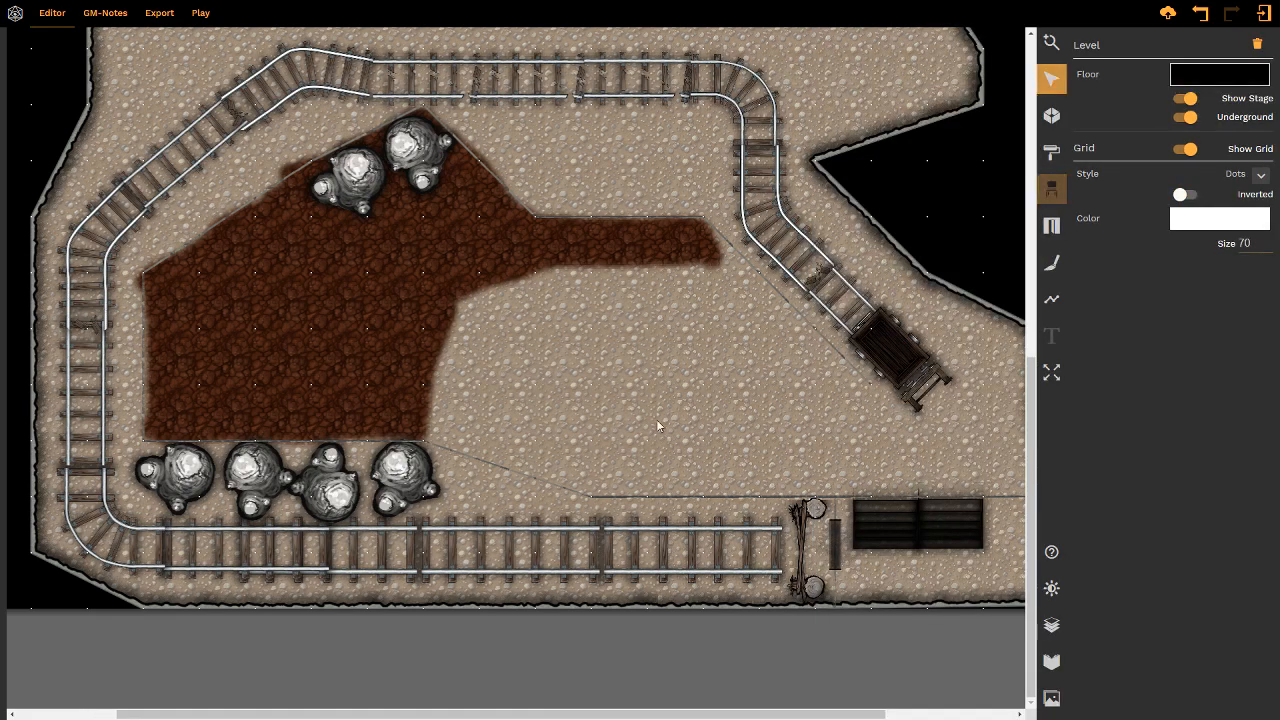
click(748, 355)
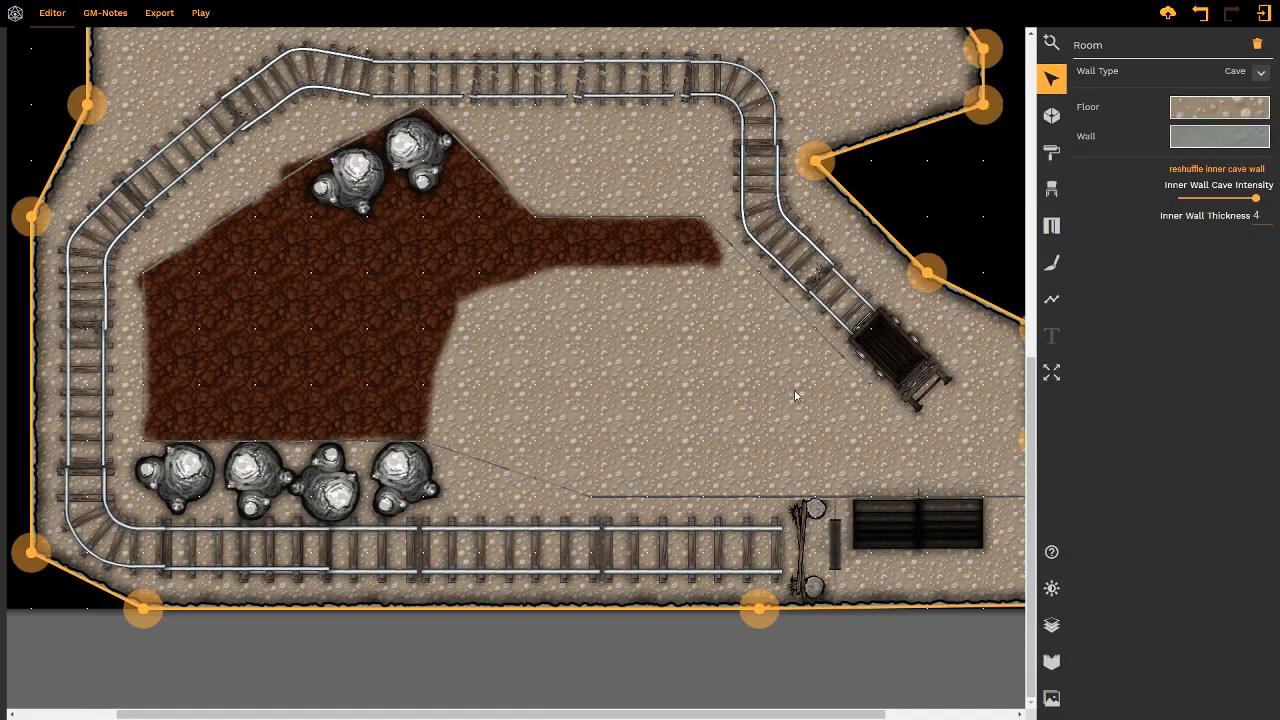
click(357, 180)
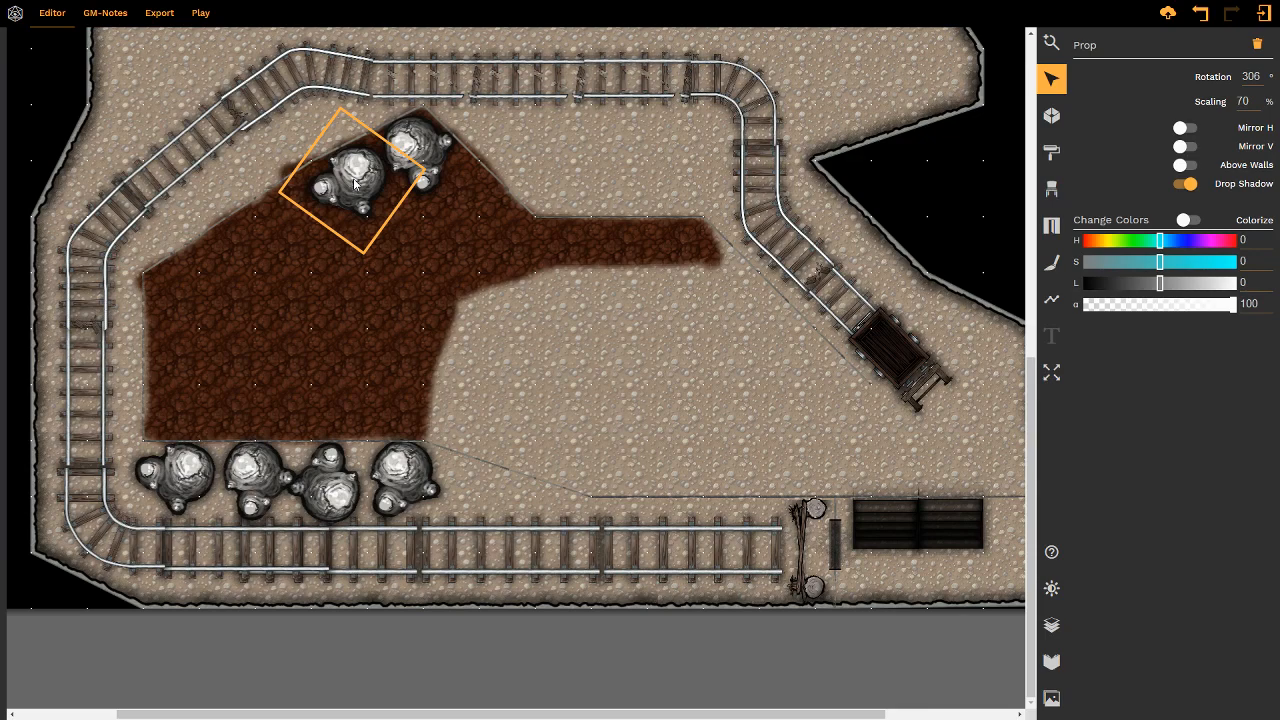
alt+drag(353, 184, 283, 244)
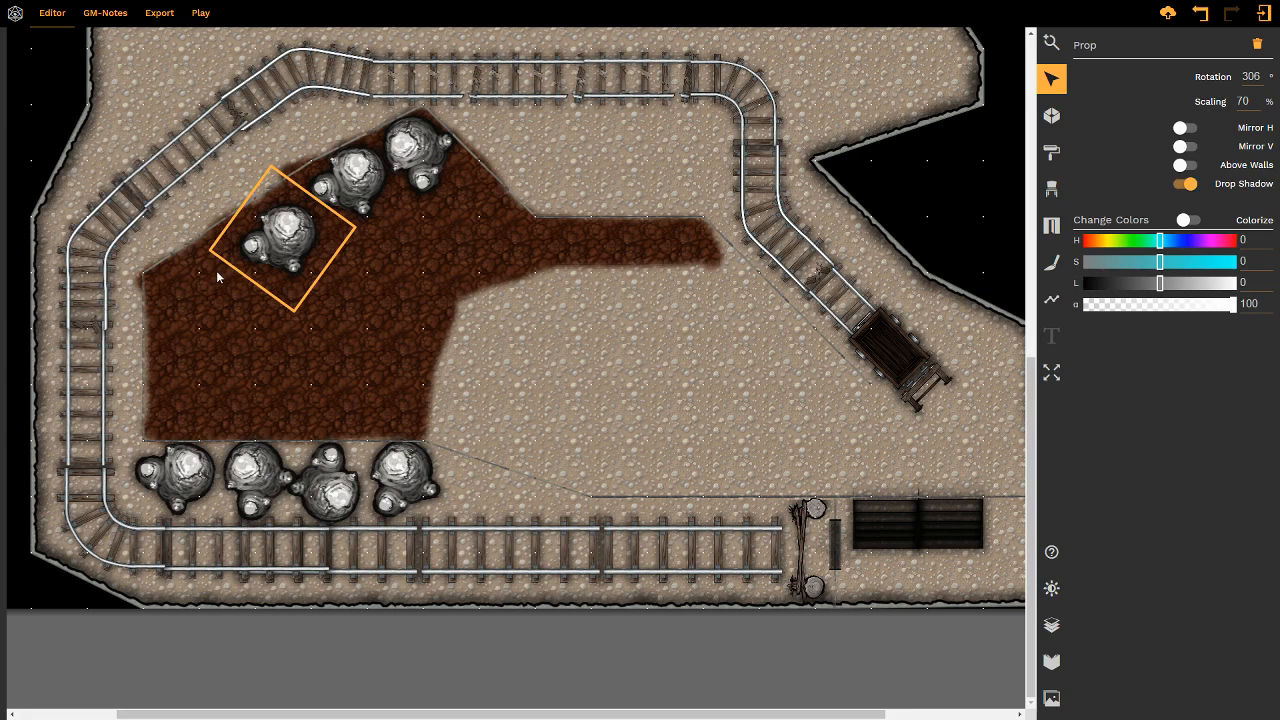
key(ctrl+v)
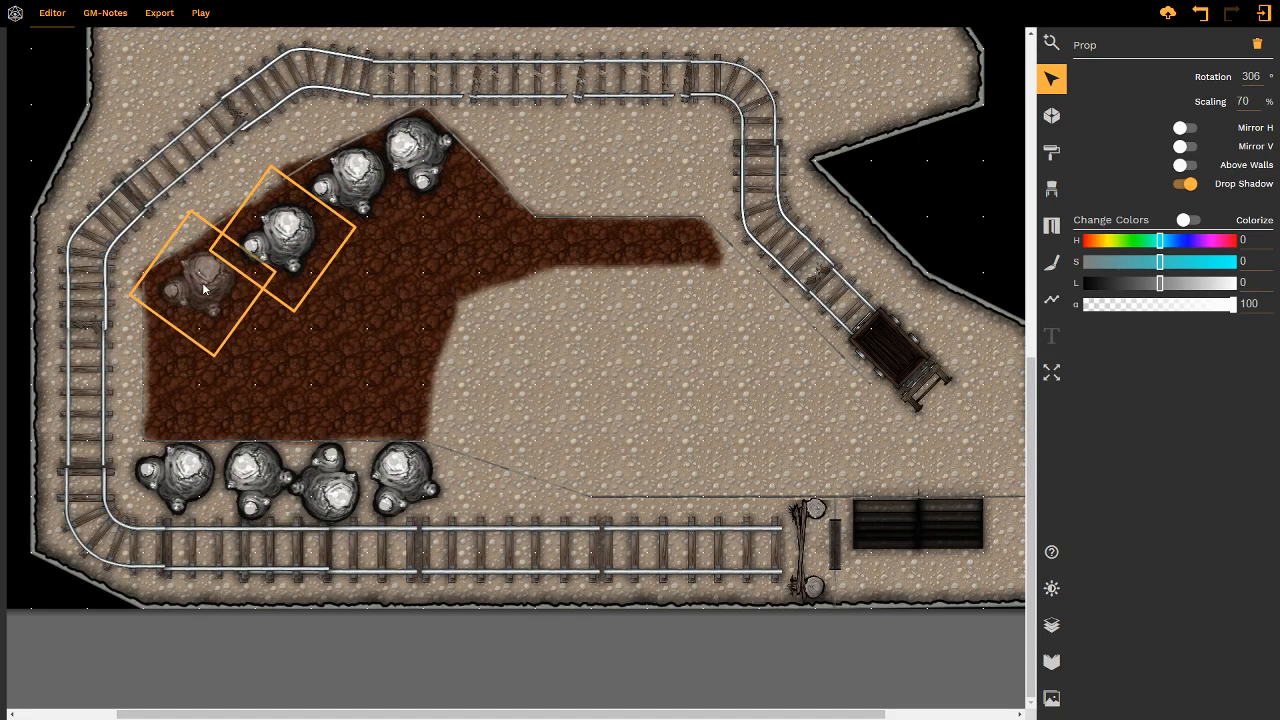
click(205, 290)
key(ctrl+v)
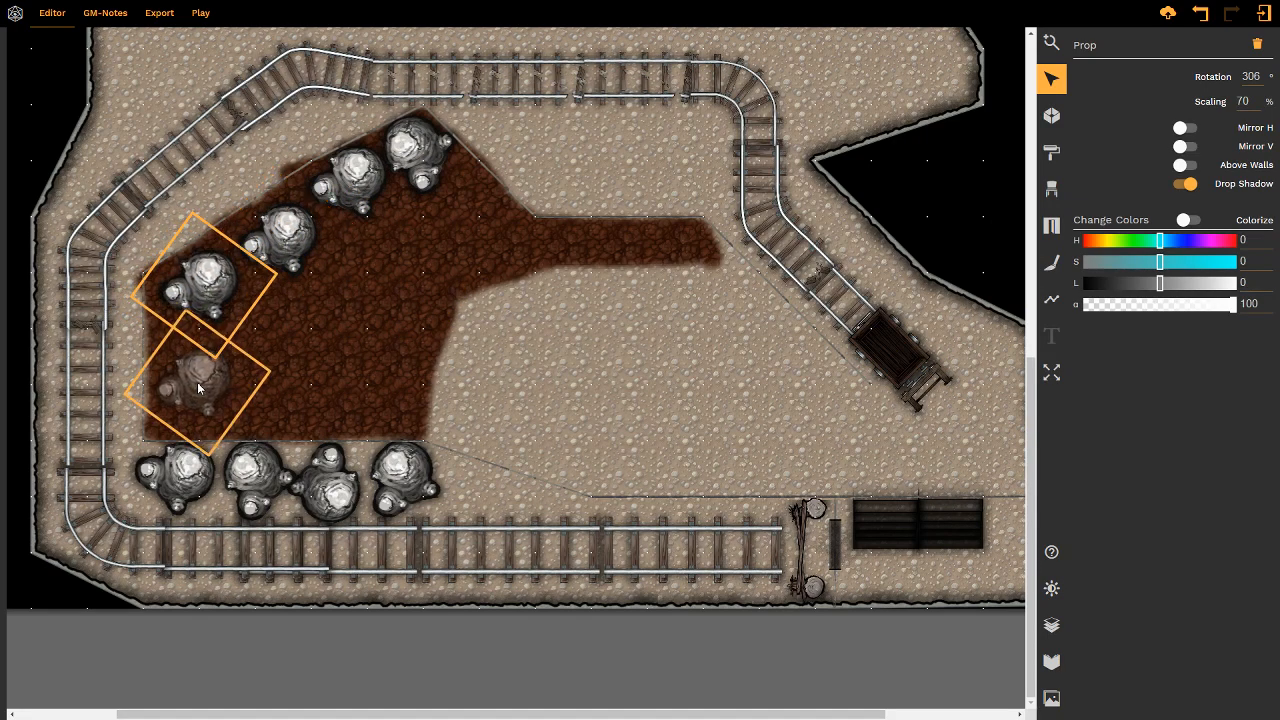
click(185, 357)
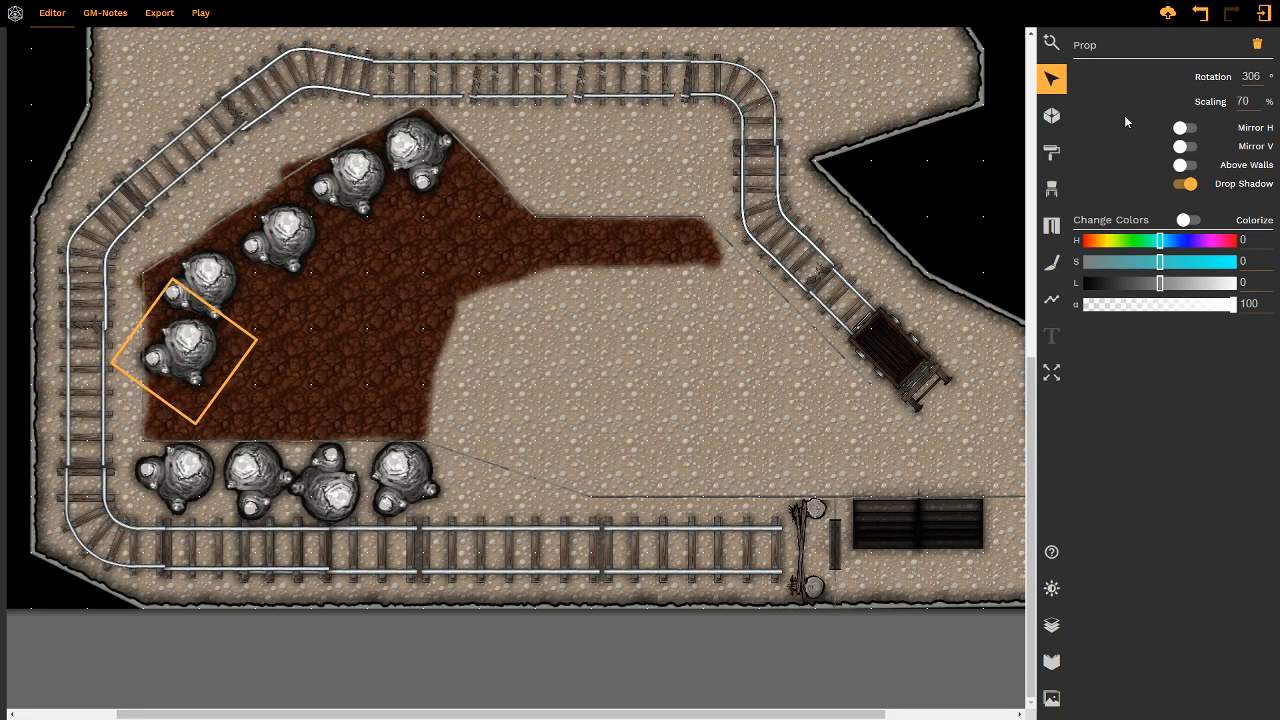
- Undo the stalagmite copies and the second stalagmite placed near the northern tip
key(ctrl+z)
key(ctrl+z)
key(ctrl+z)
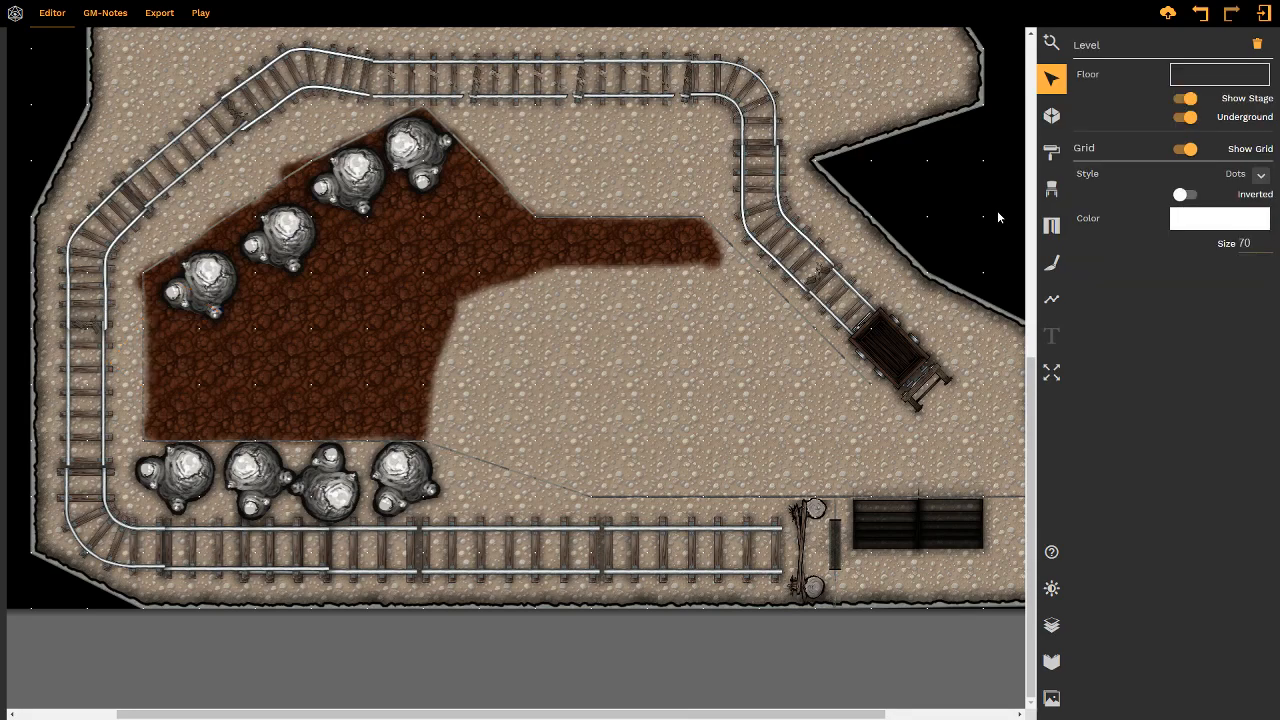
key(ctrl+z)
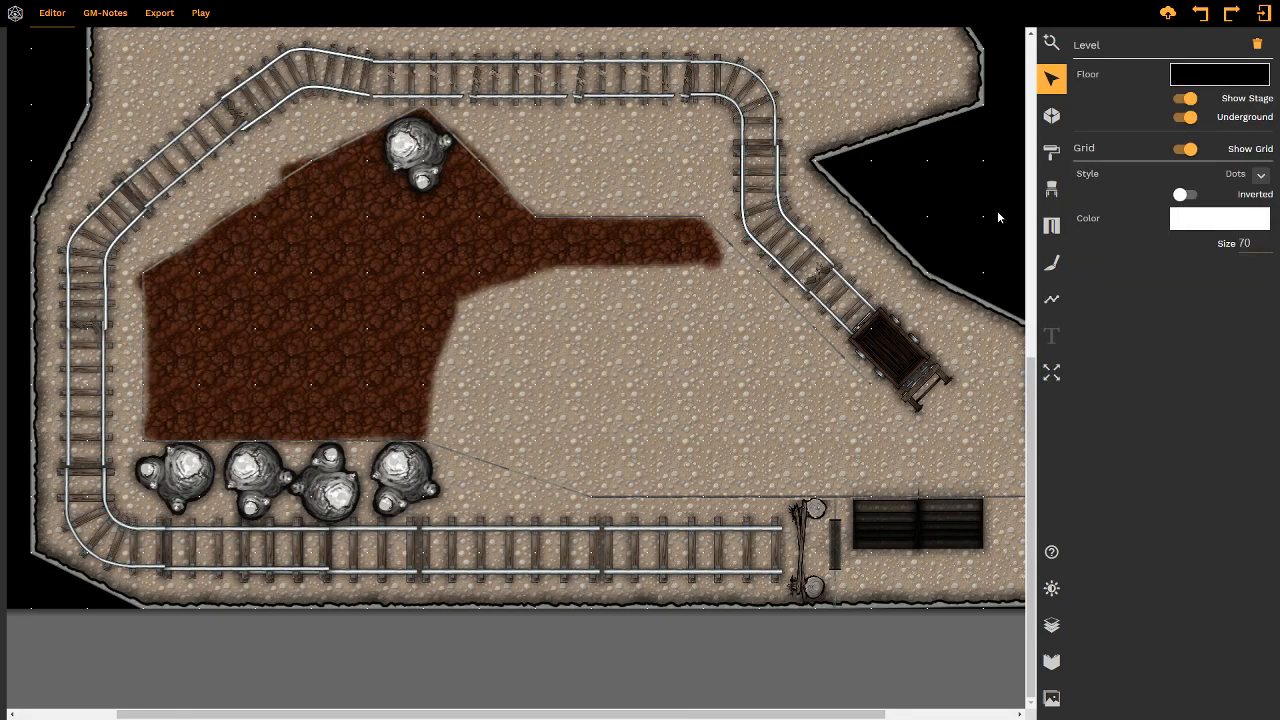
- Search the props for "stala" and place five big stalagmites at 70% scaling along the painted area's north-western and western edge
click(1051, 189)
text(stala)
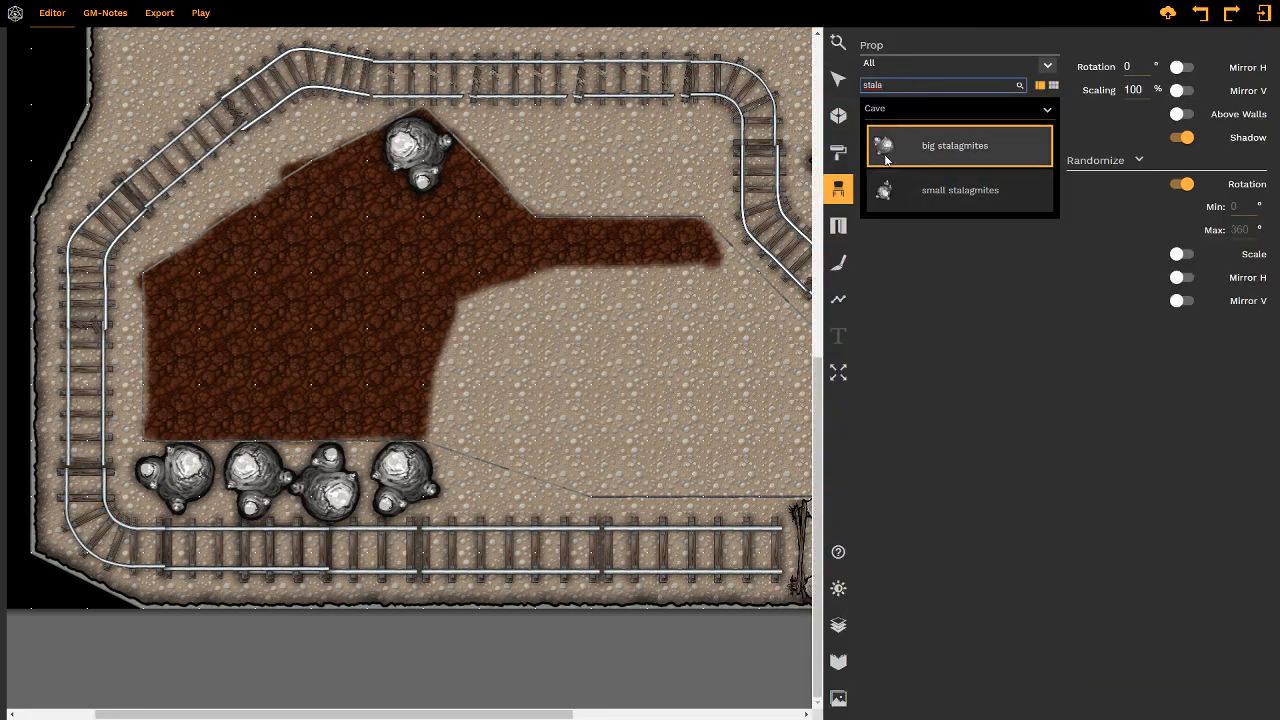
click(903, 147)
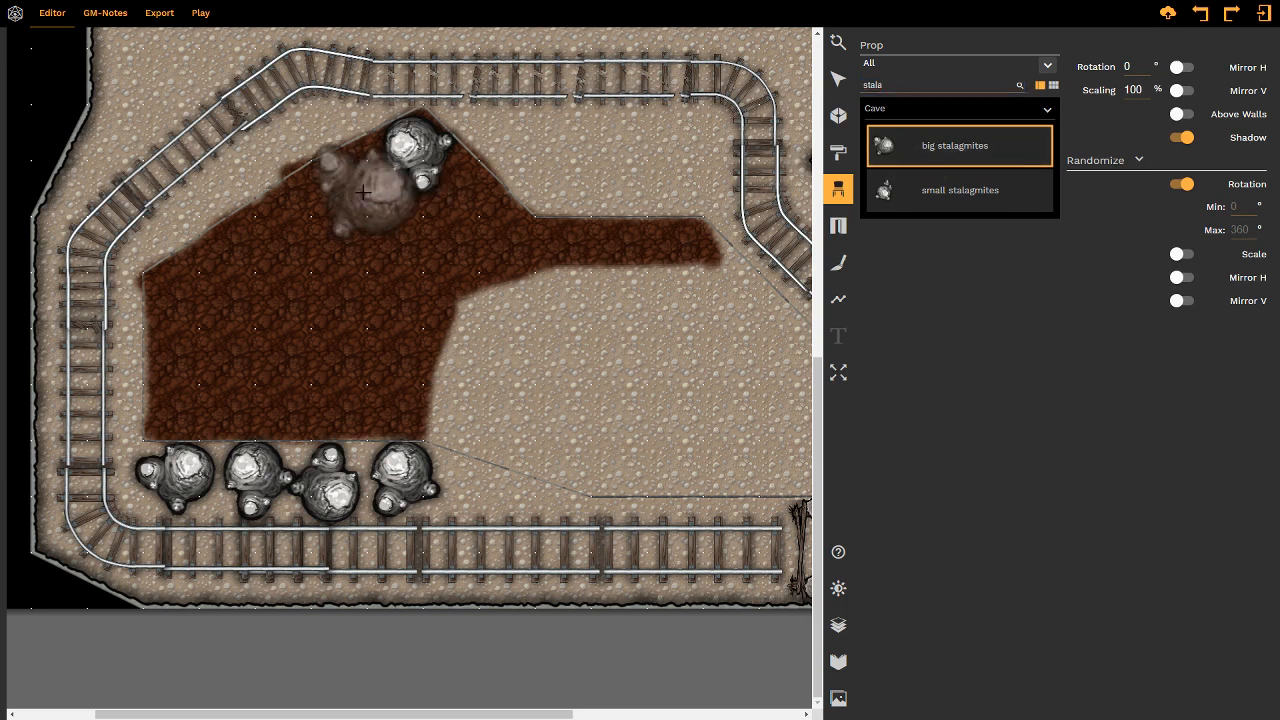
ctrl+scroll(362, 193, down, 3)
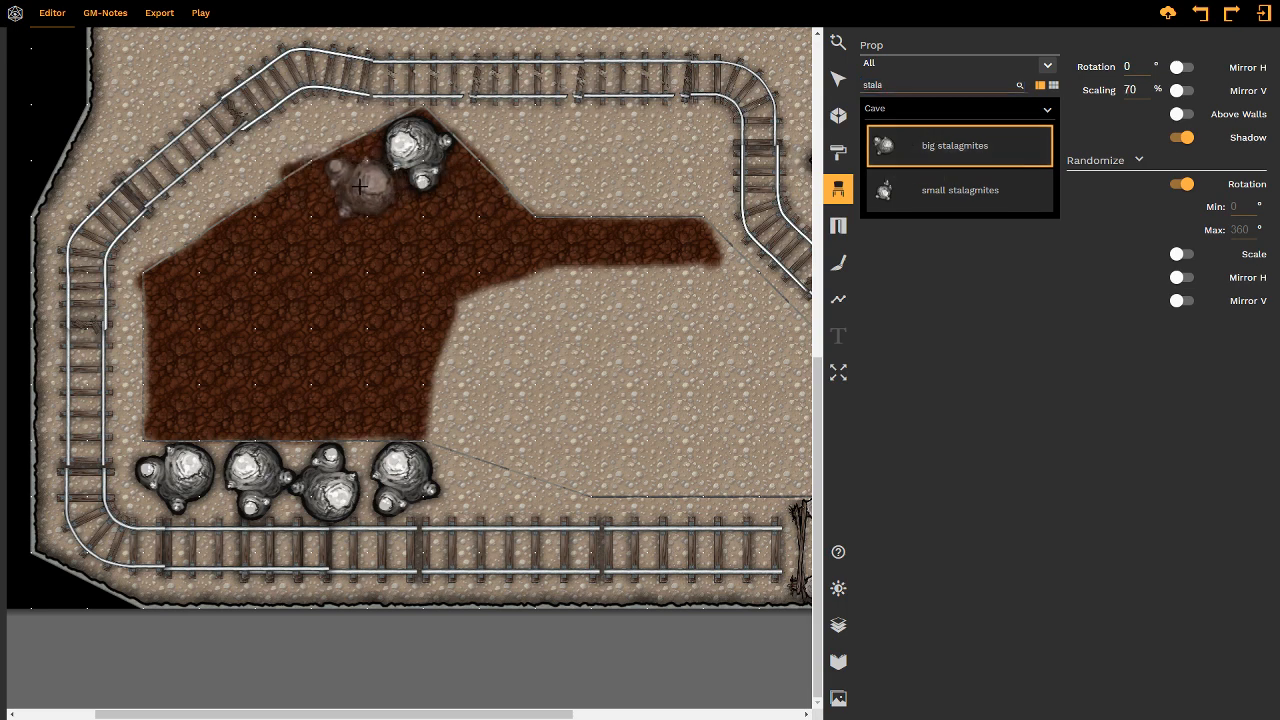
click(360, 186)
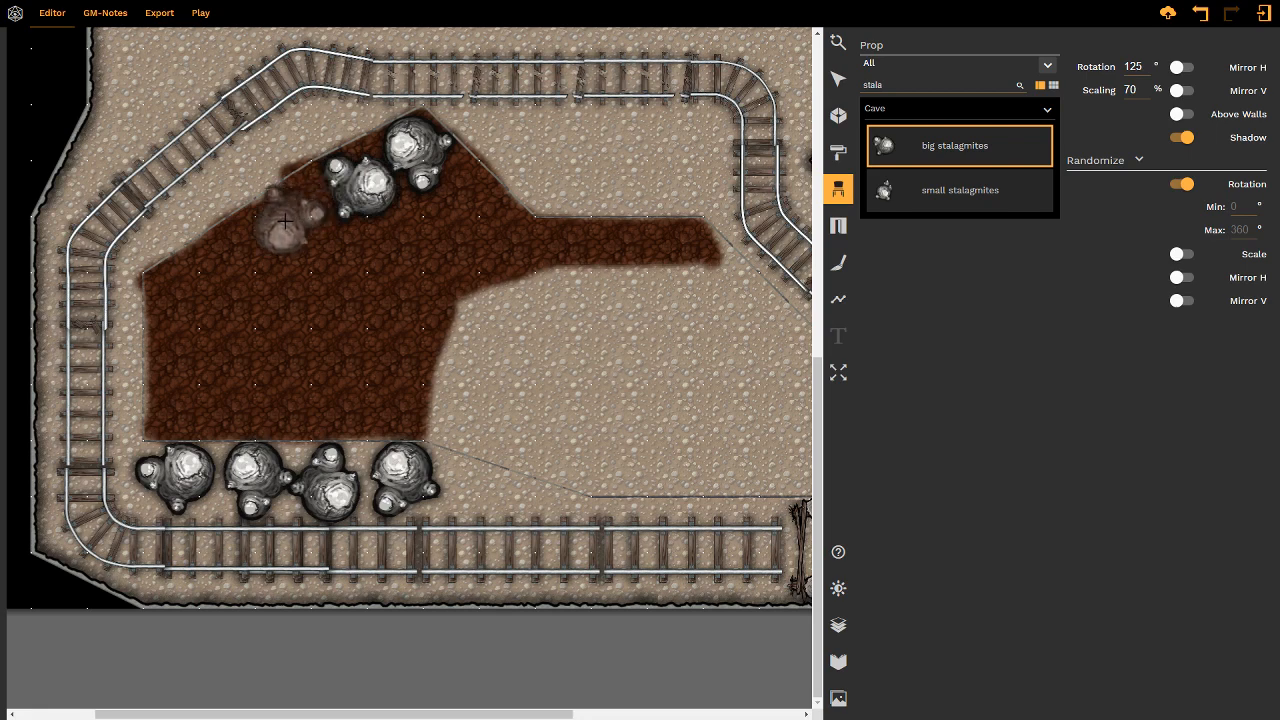
click(285, 221)
click(230, 265)
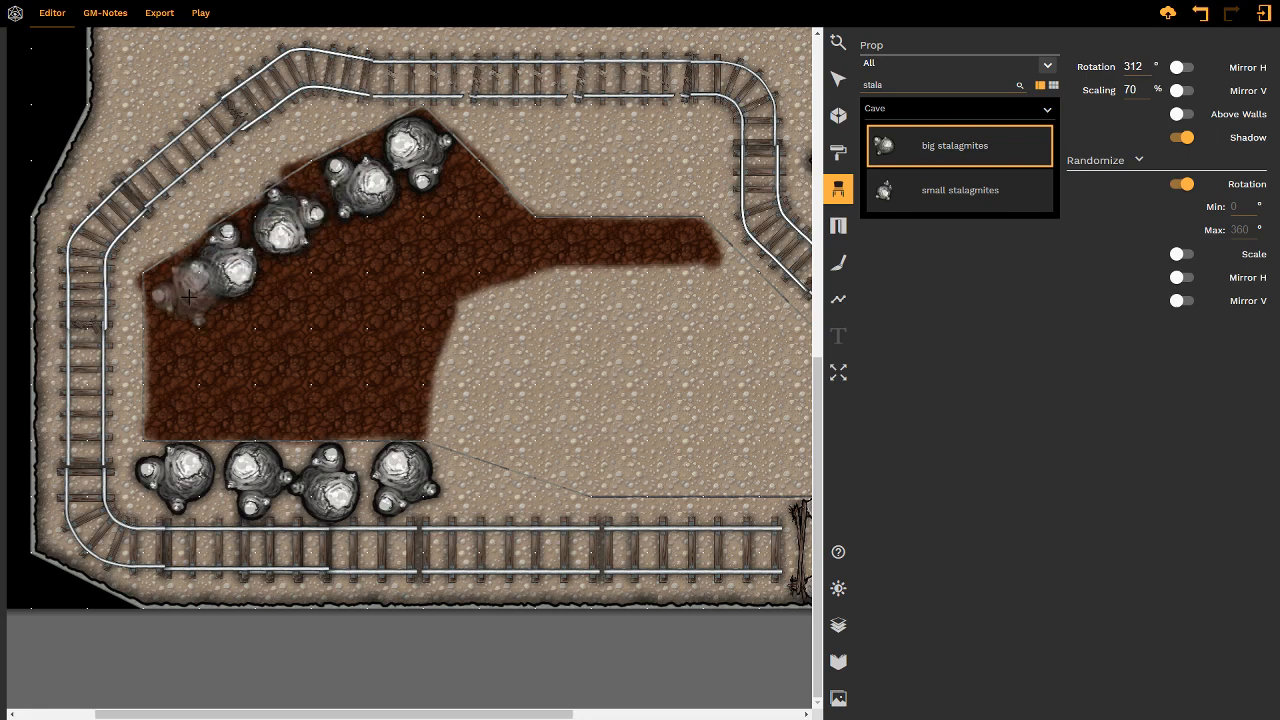
click(190, 312)
click(180, 372)
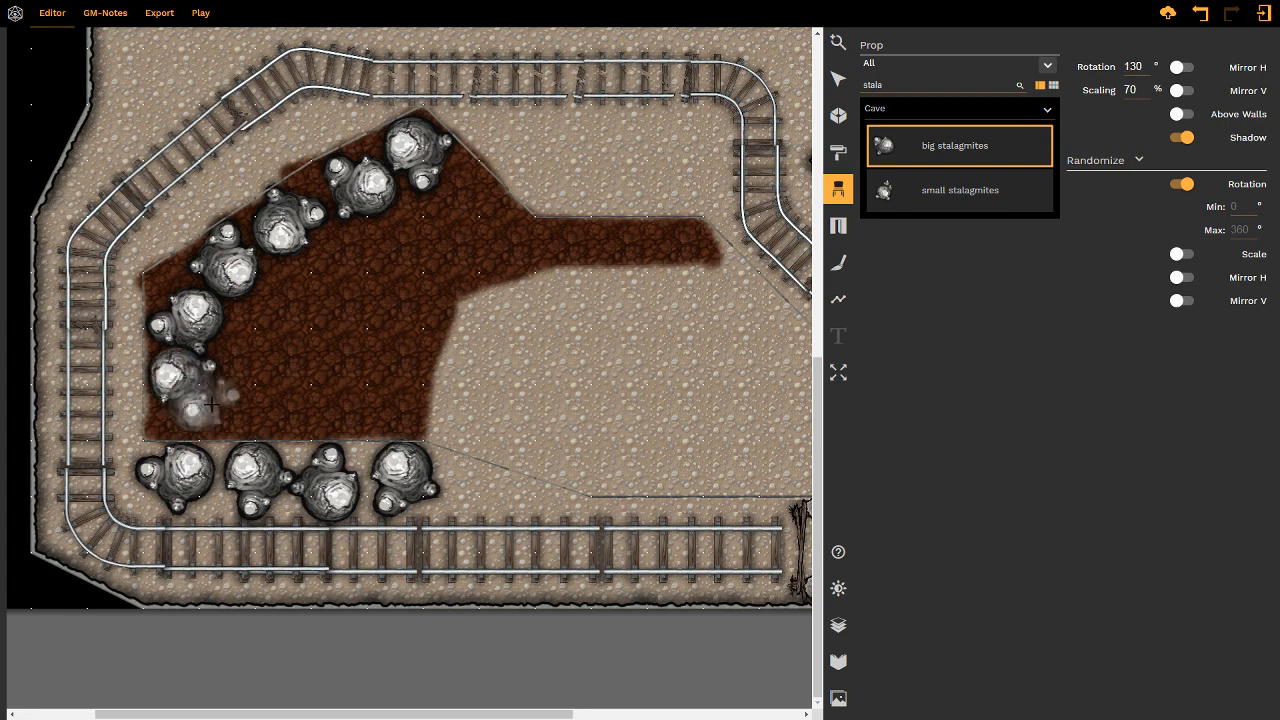
- Place four big stalagmites in a row inside the painted rock area along its southern edge
click(238, 404)
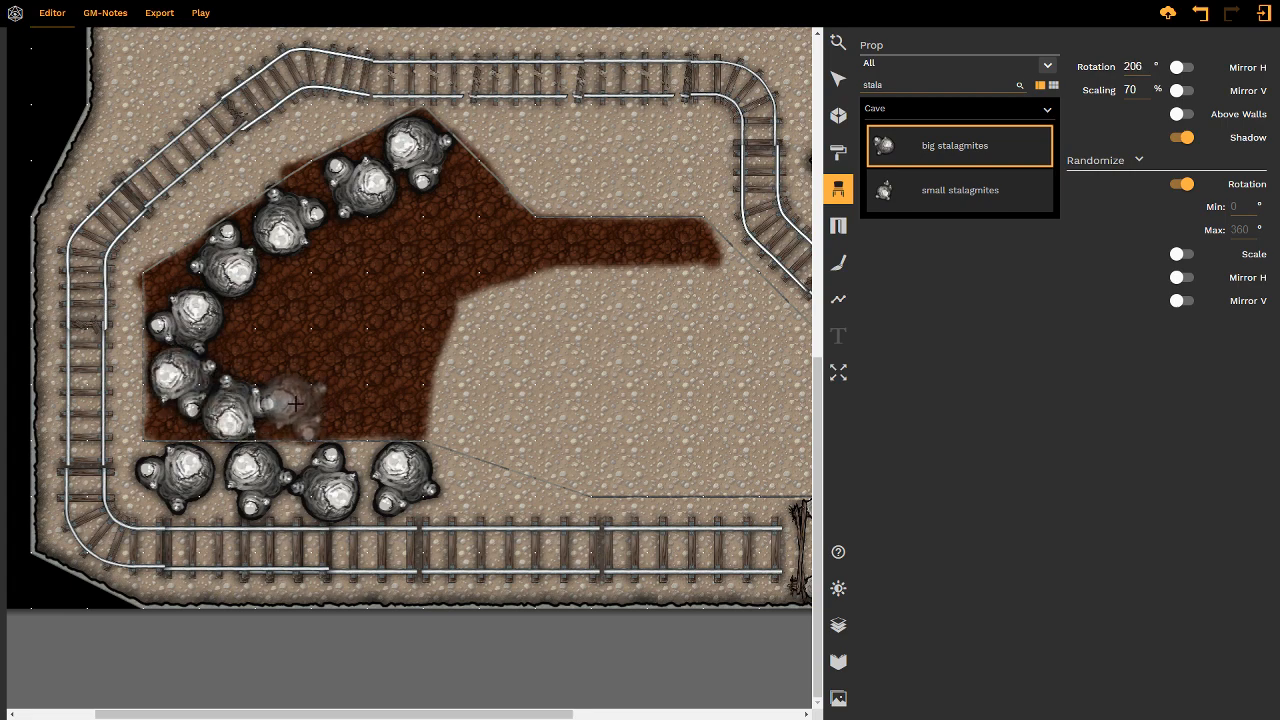
click(288, 403)
click(342, 406)
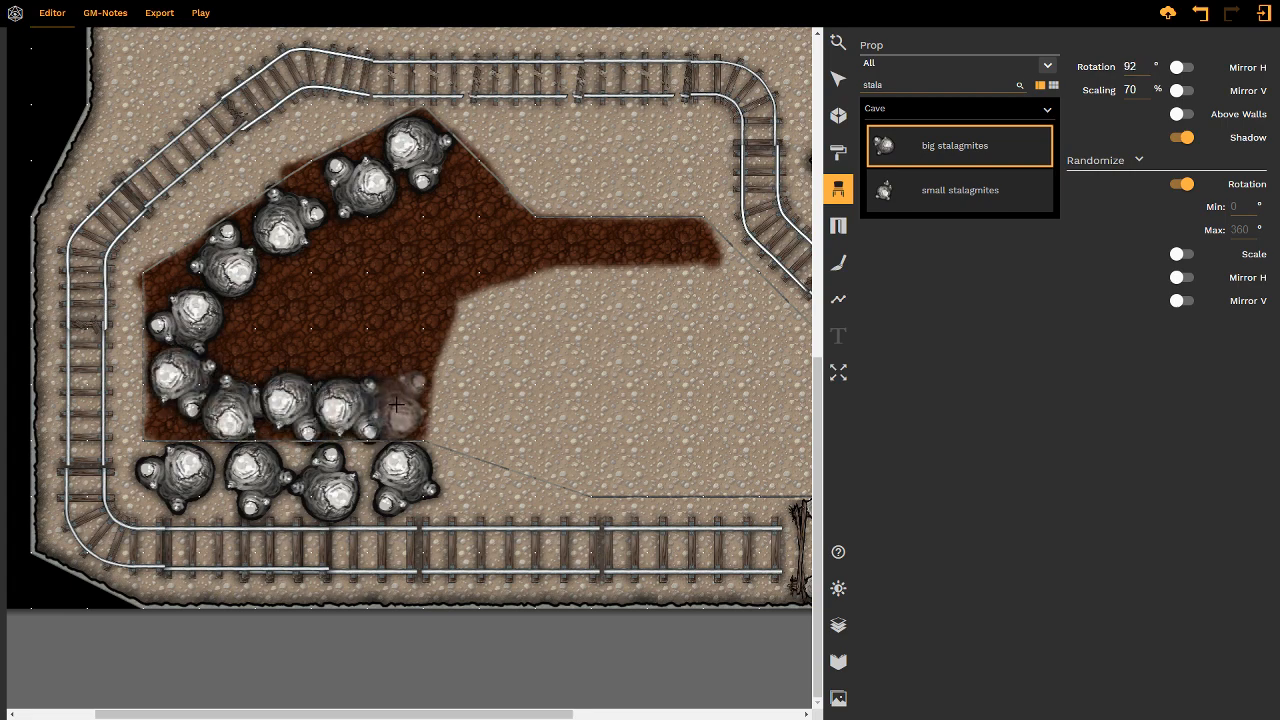
click(401, 409)
- Extend the stalagmite row above the straight rails eastward with two big stalagmites at 50% scaling
ctrl+scroll(465, 485, down, 2)
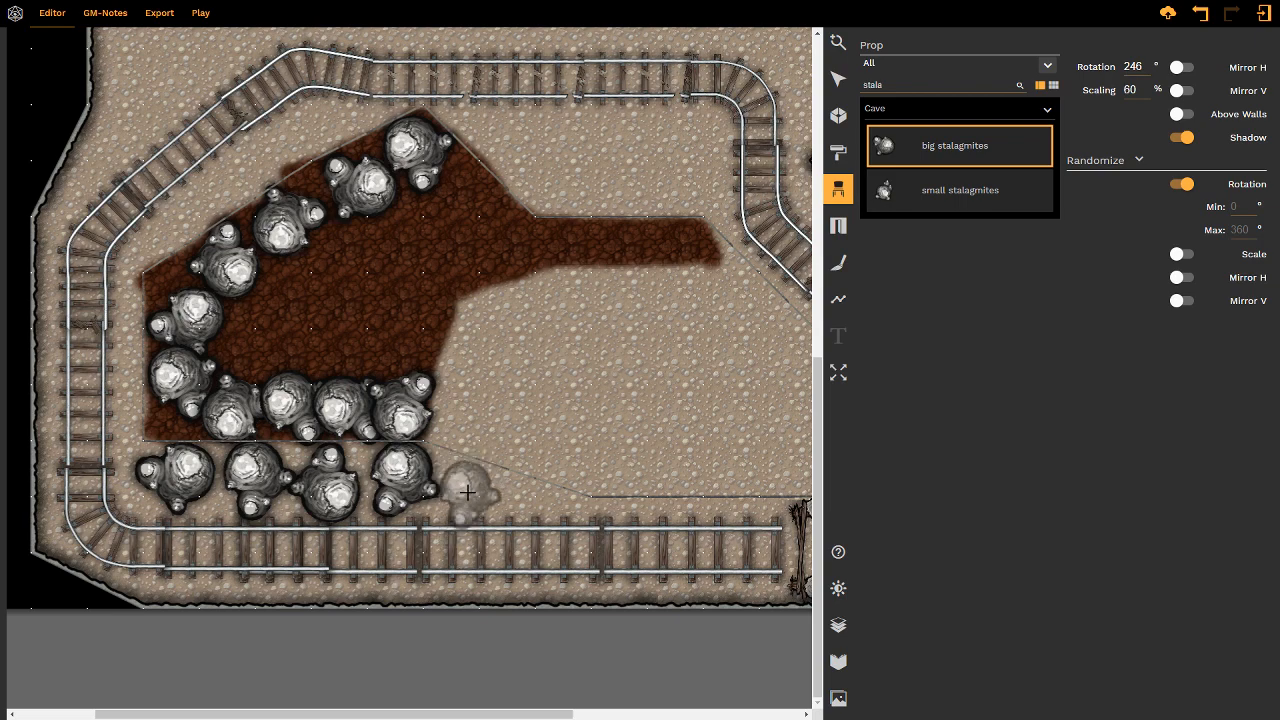
click(465, 485)
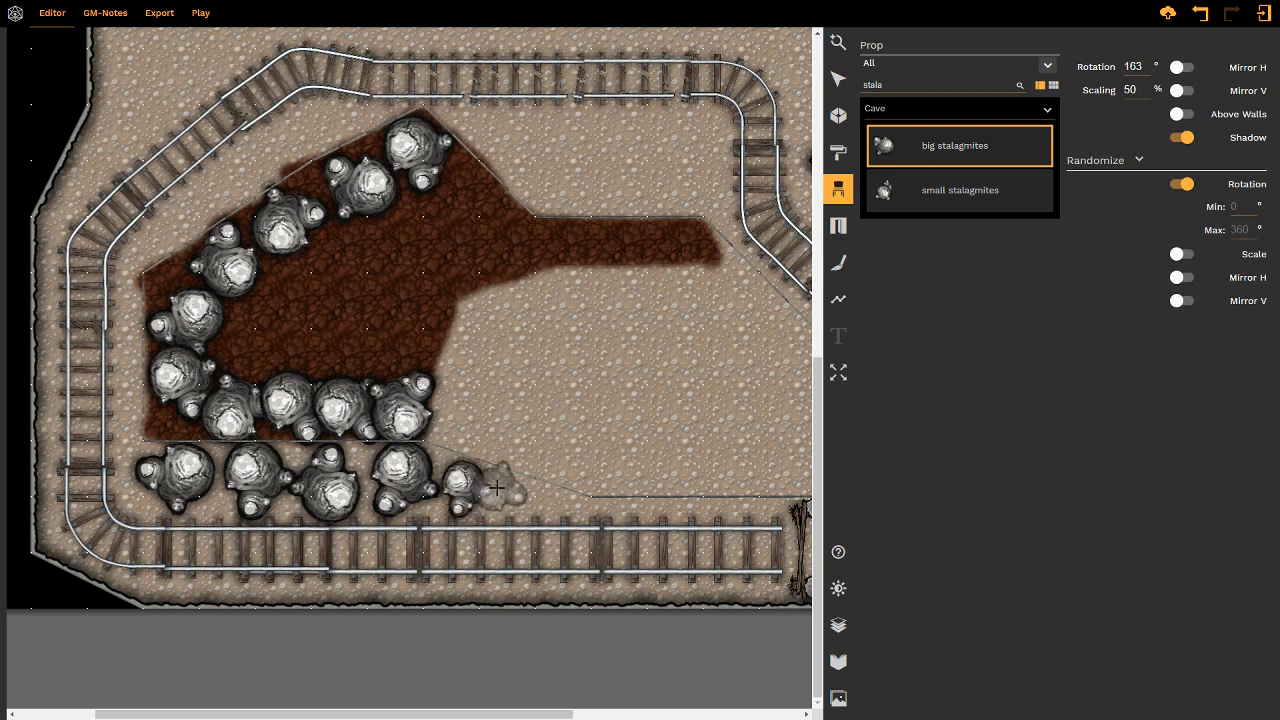
click(508, 497)
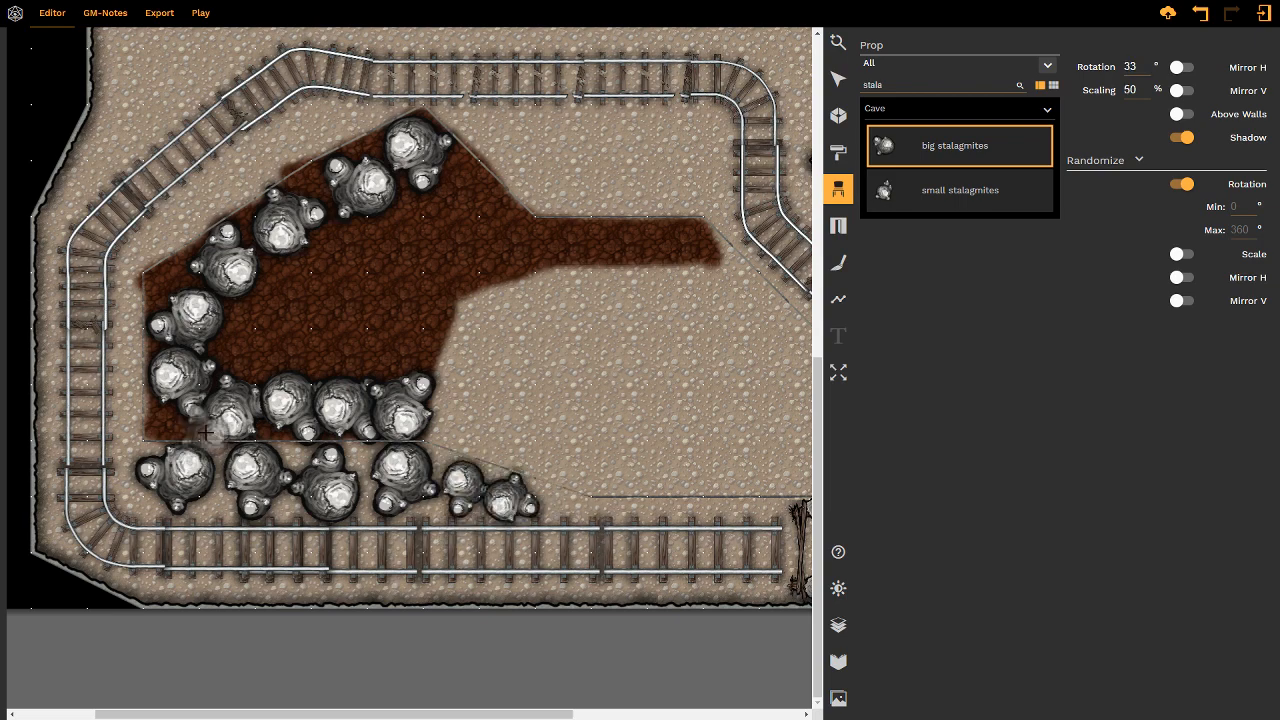
- Place three big stalagmites at 50% scaling between the diagonal track and the painted area's north-western edge, and save the map
click(313, 130)
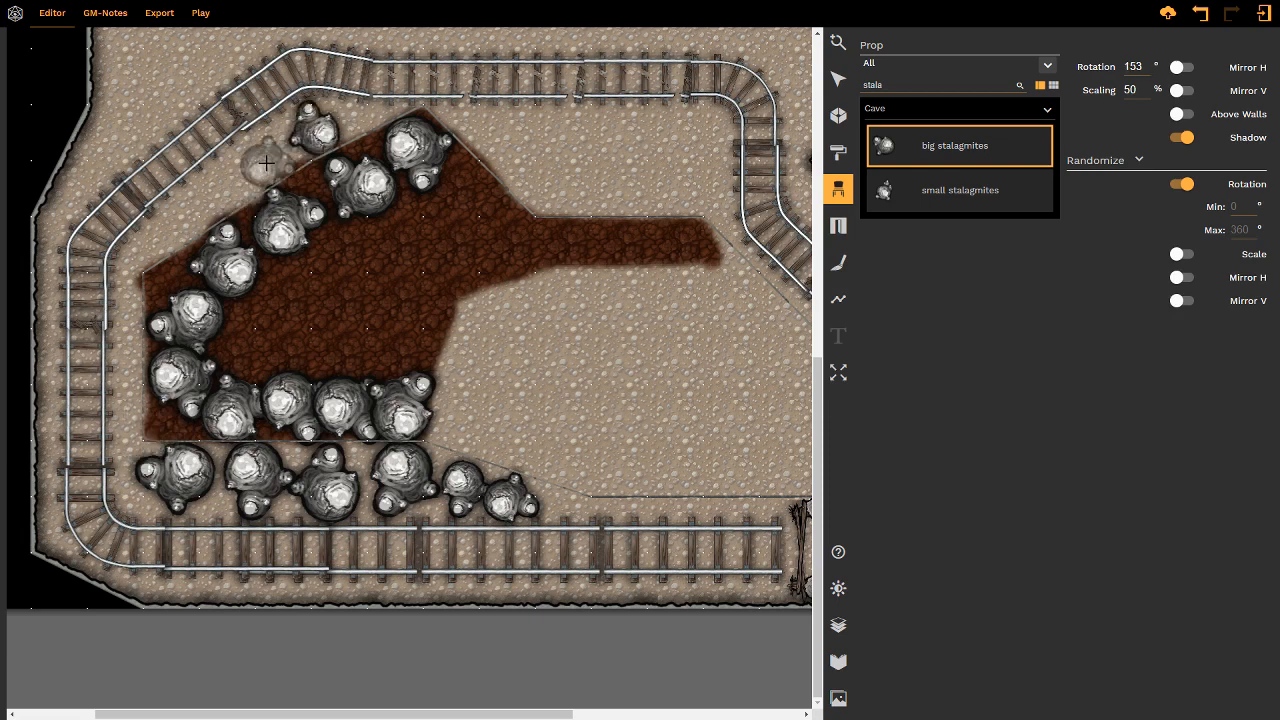
click(251, 161)
click(199, 204)
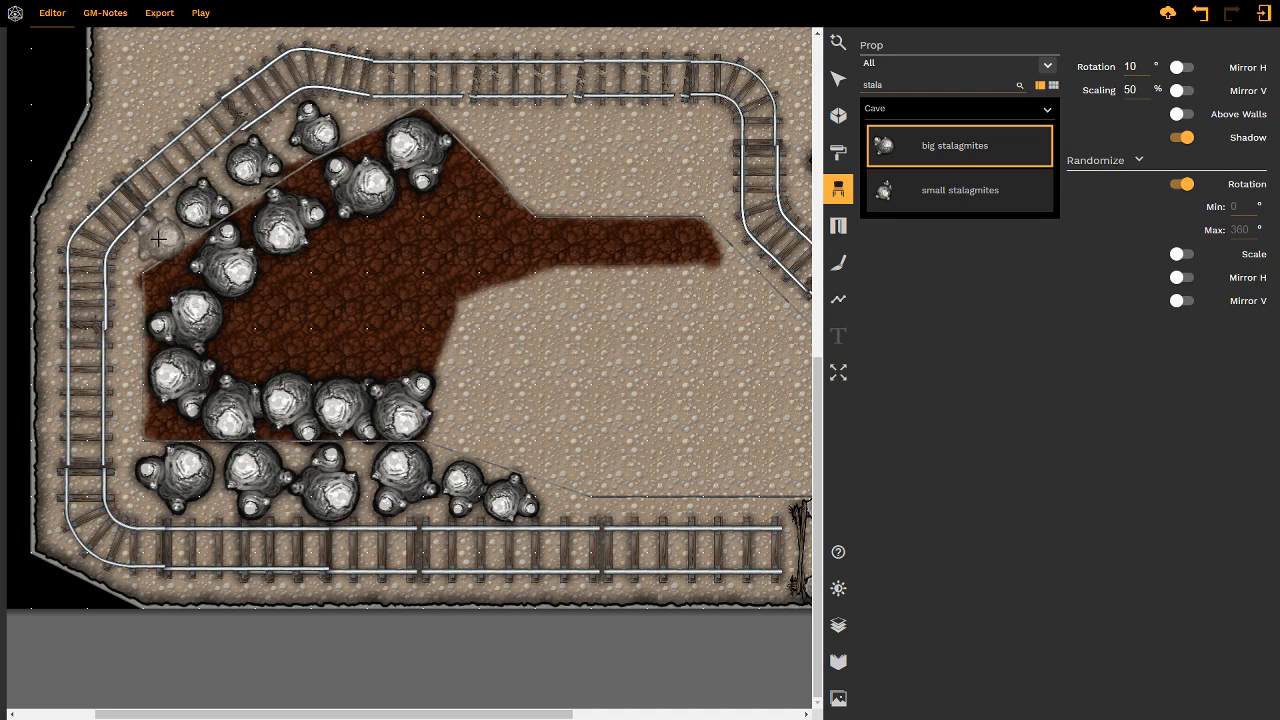
click(1168, 15)
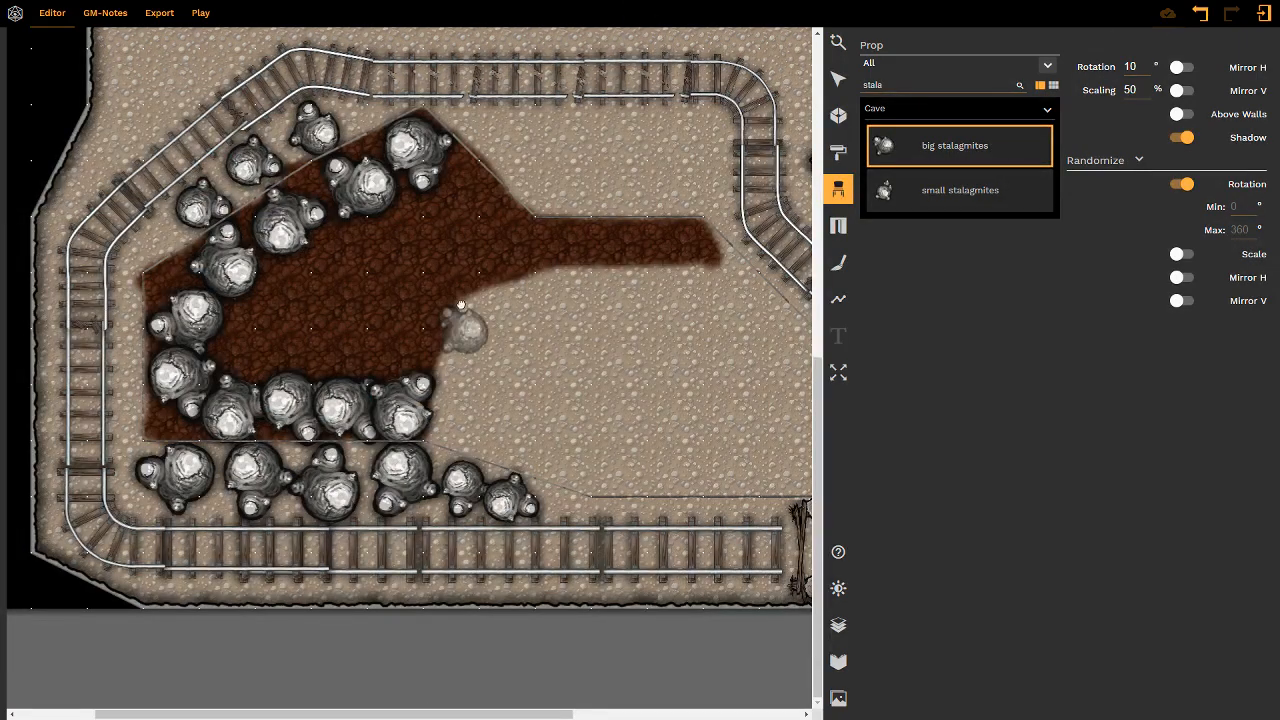
- Search the props for "ores"
scroll(455, 300, down, 3)
scroll(440, 340, up, 3)
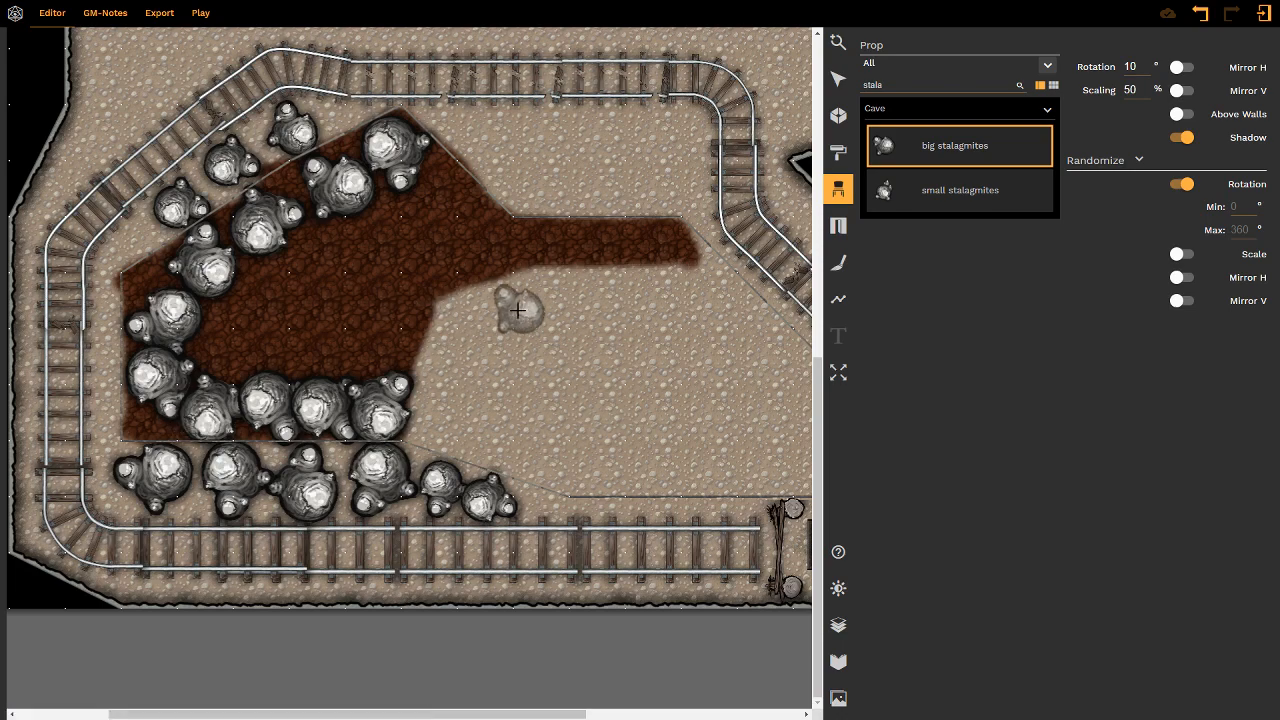
click(897, 85)
key(ctrl+a)
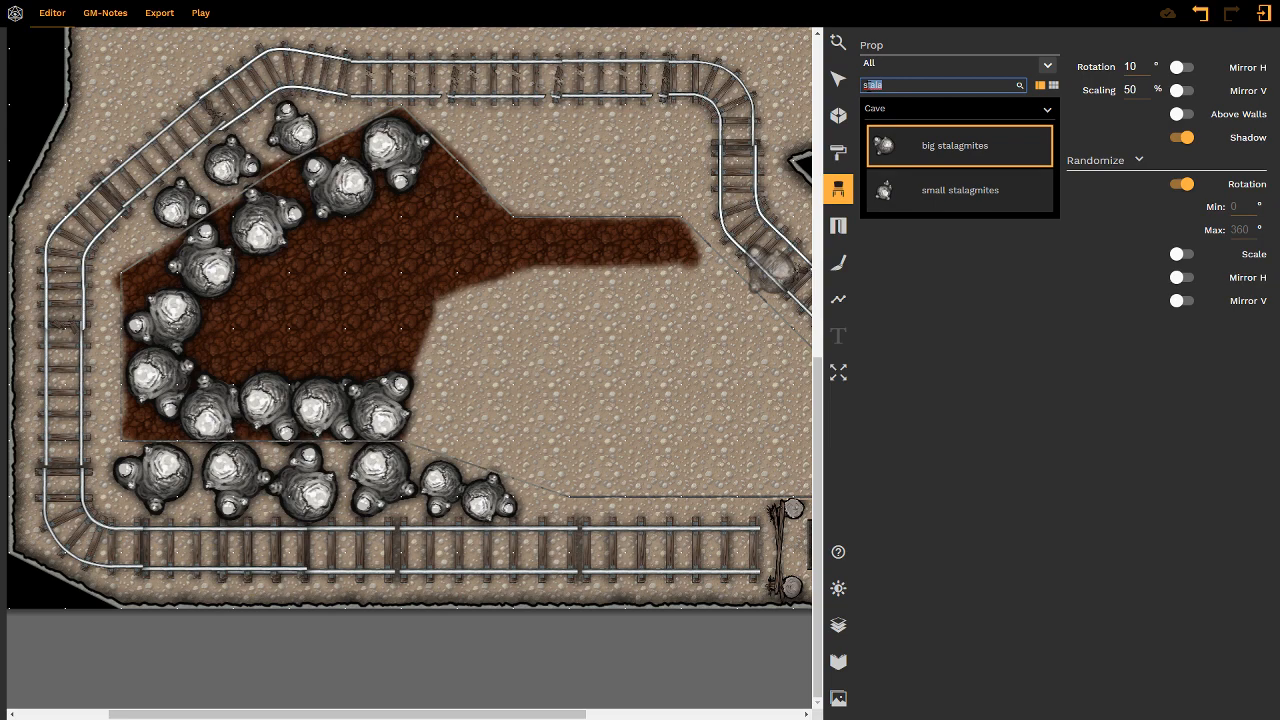
text(ores)
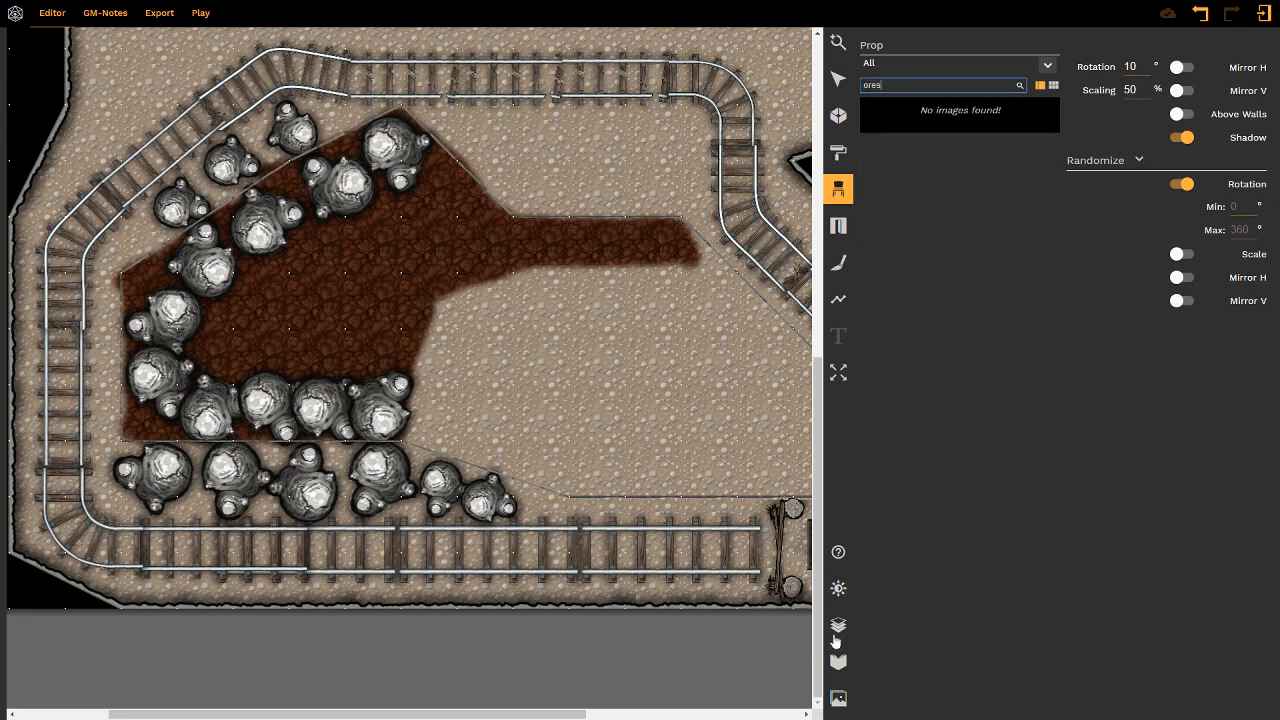
- Look through the image library's DUNGEONFOG props matching "ore" and close the library
click(838, 698)
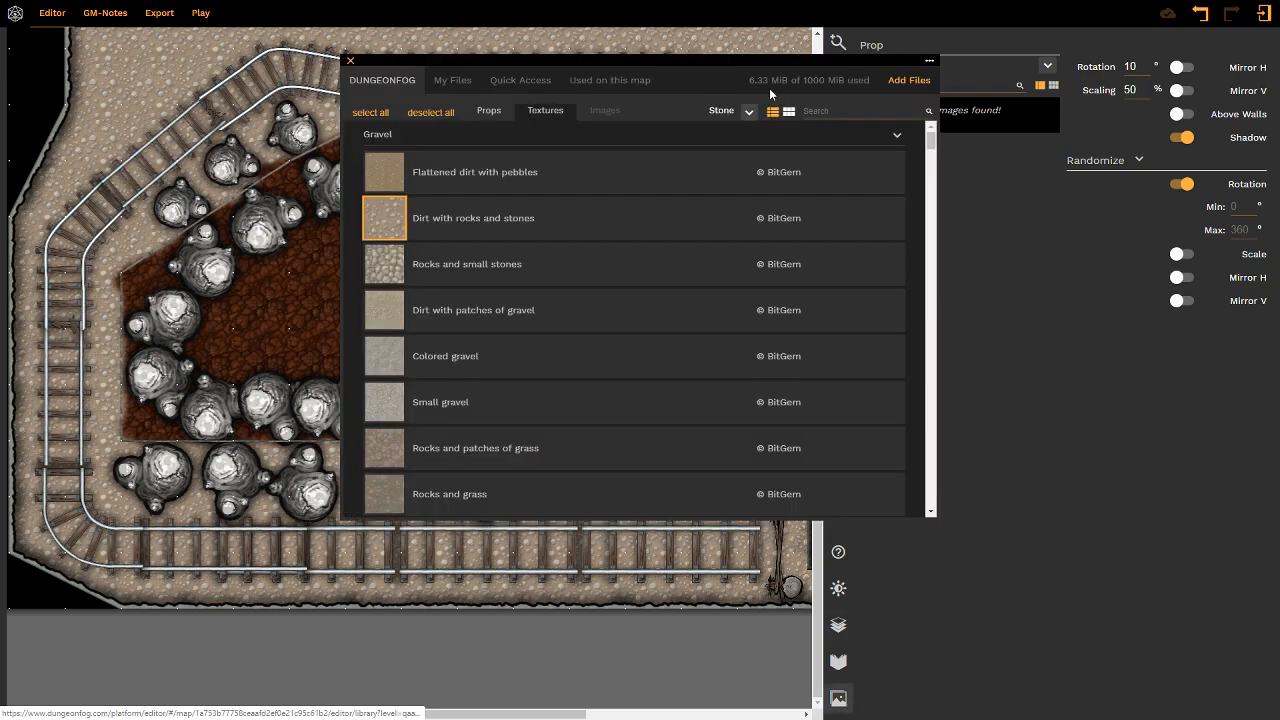
click(845, 111)
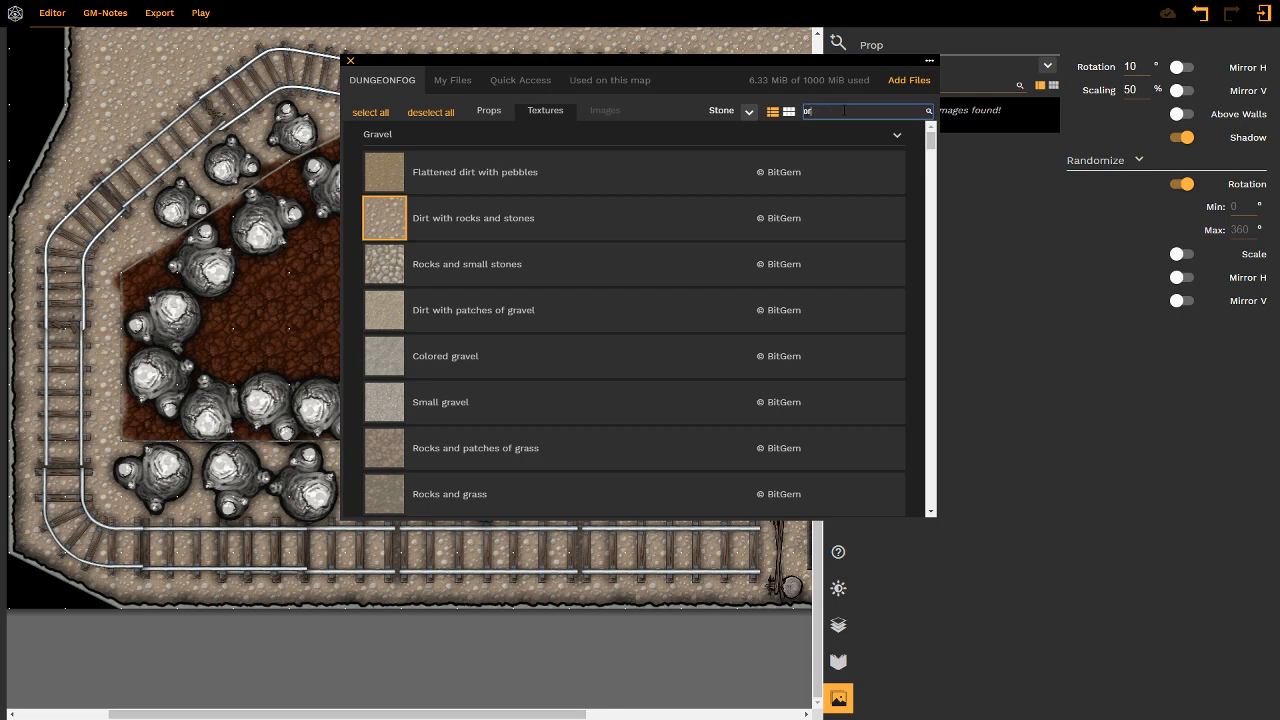
click(490, 112)
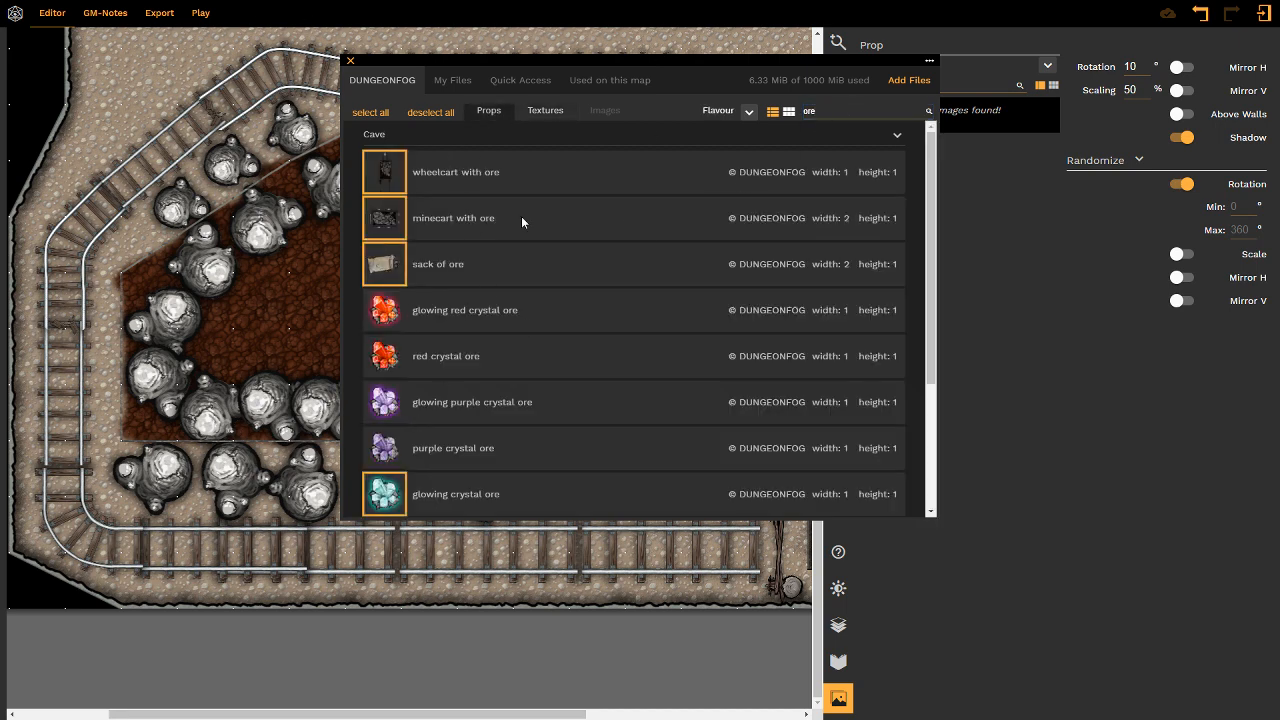
scroll(580, 402, down, 3)
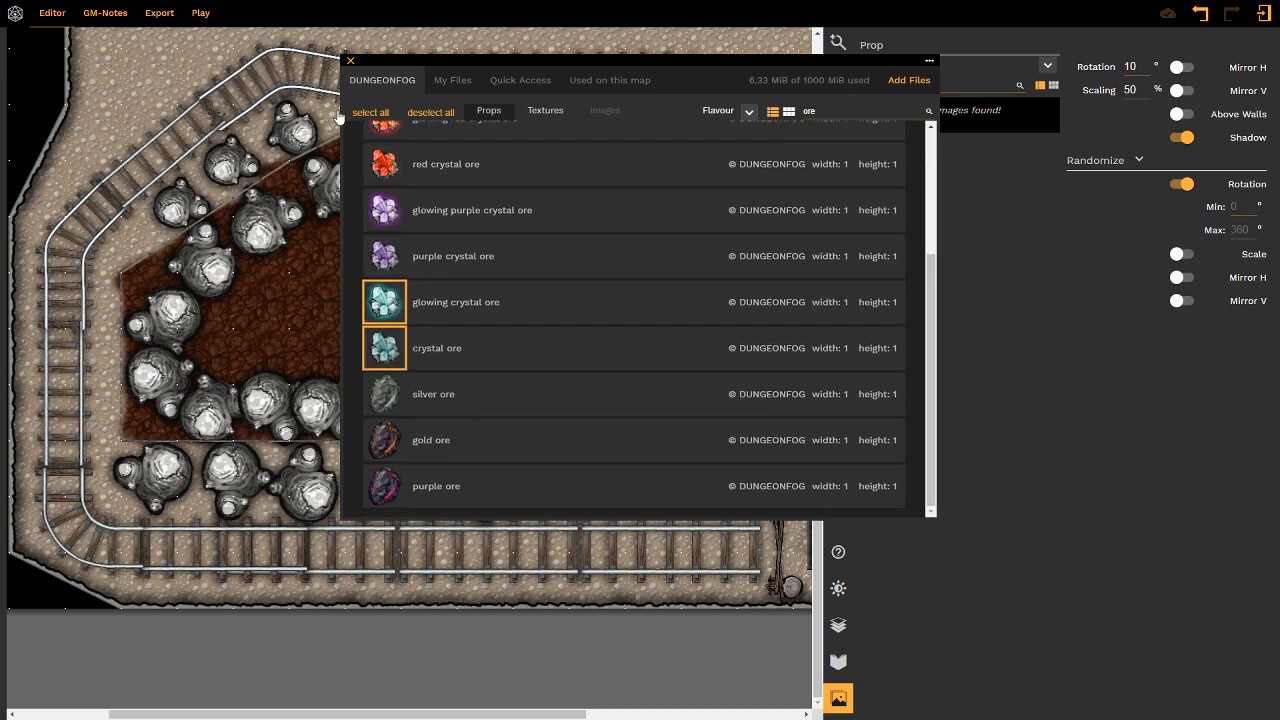
click(351, 61)
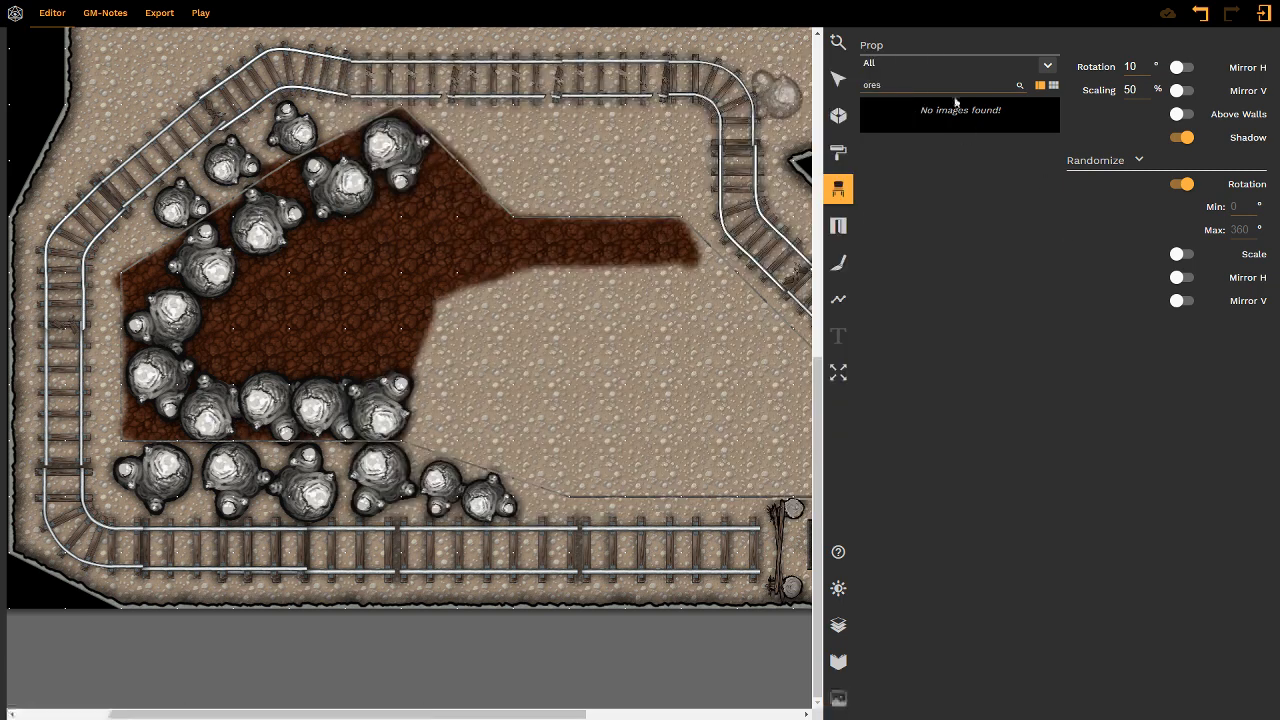
- Search the props for "ore" and prepare glowing crystal ore for placement without a shadow at 120% scaling
click(905, 84)
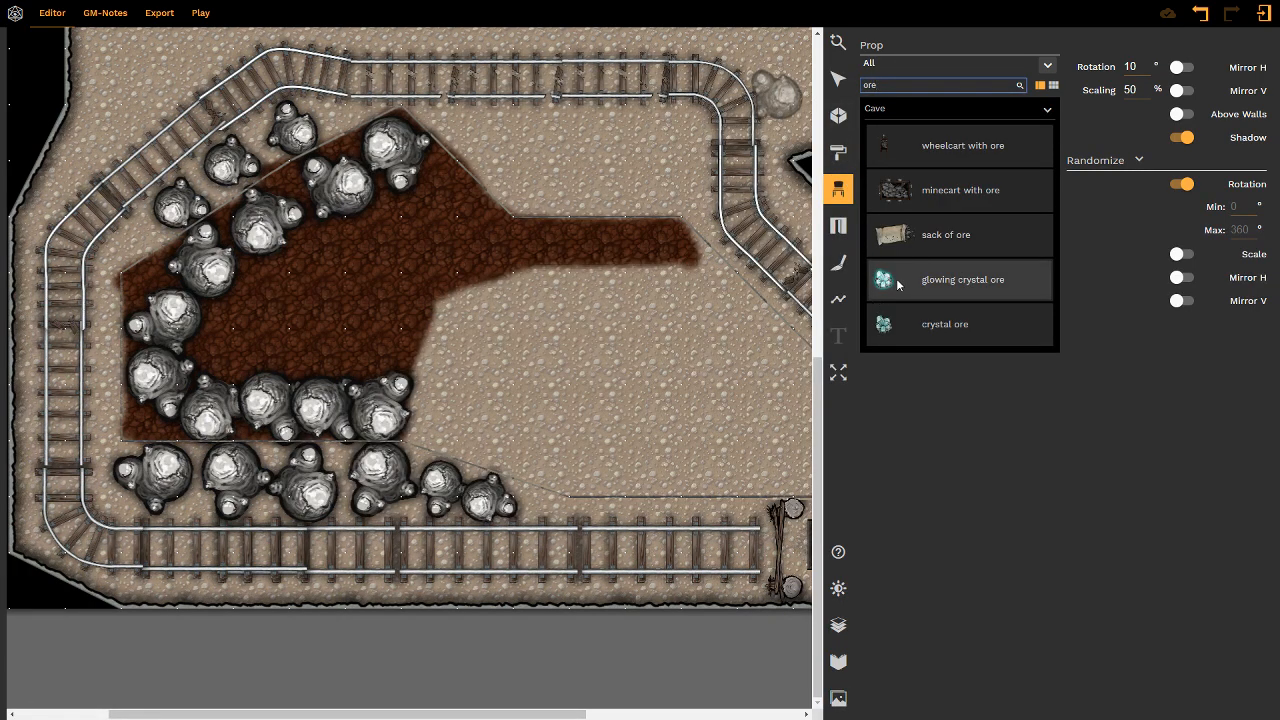
click(890, 282)
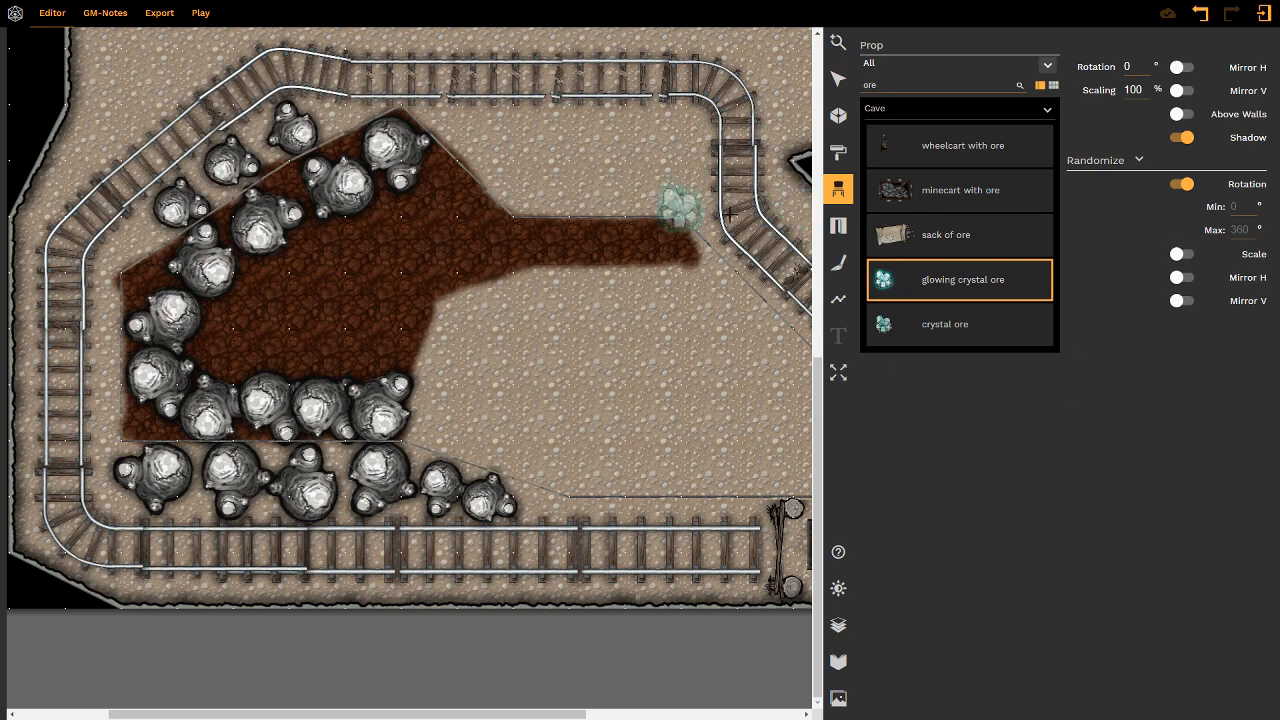
click(1183, 138)
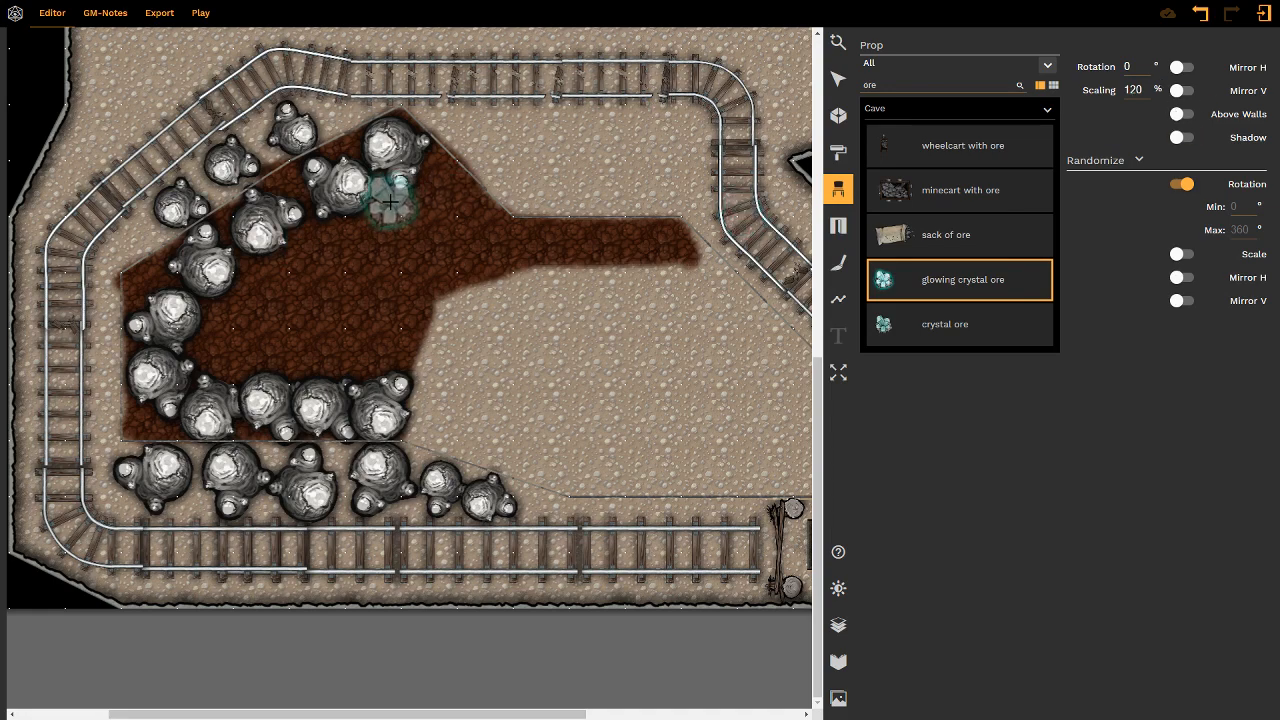
- Place ten glowing crystal ores at 60% scaling in a chain along the inner side of the painted area's north-western stalagmites
alt+scroll(390, 200, down, 3)
alt+scroll(390, 200, down, 1)
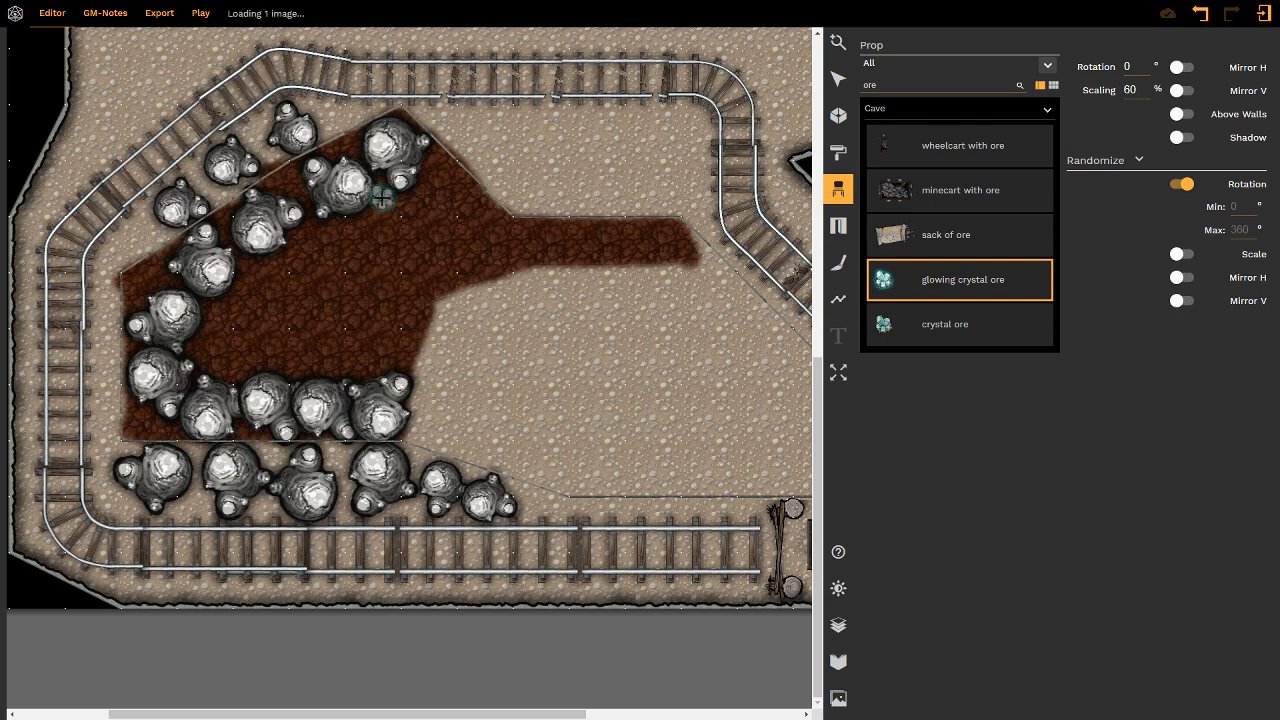
click(370, 213)
click(387, 198)
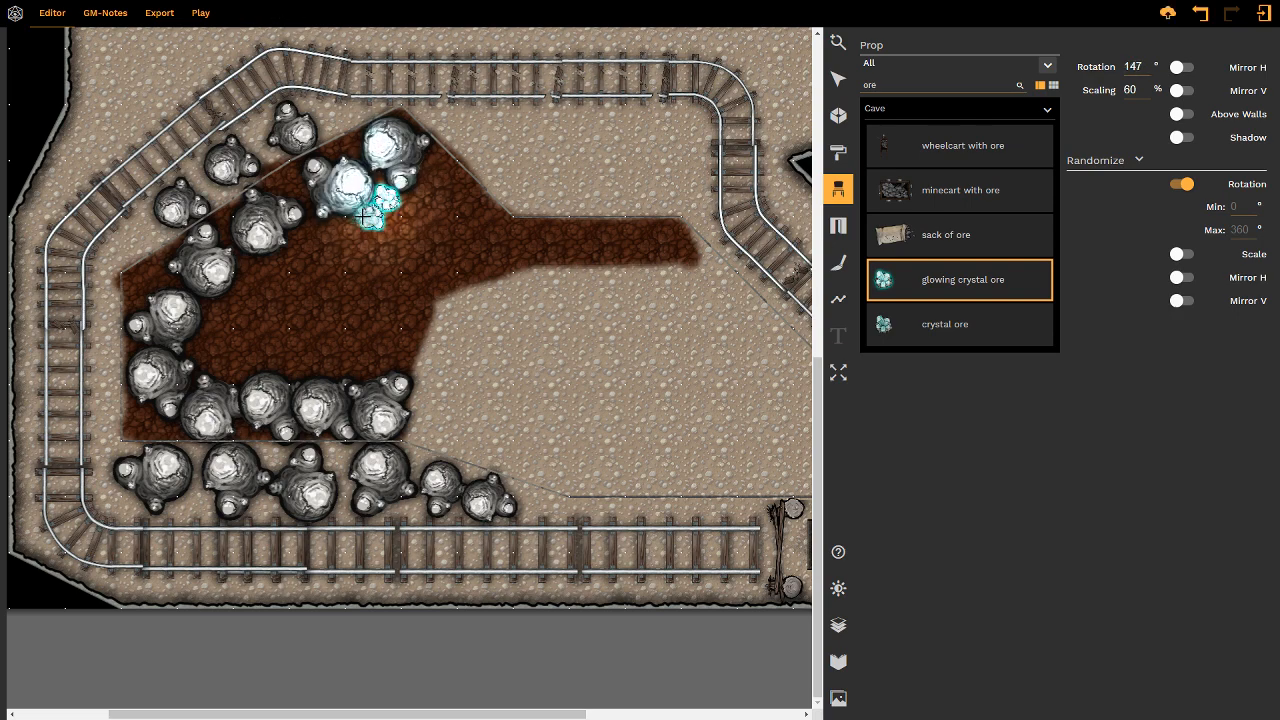
click(343, 228)
click(319, 232)
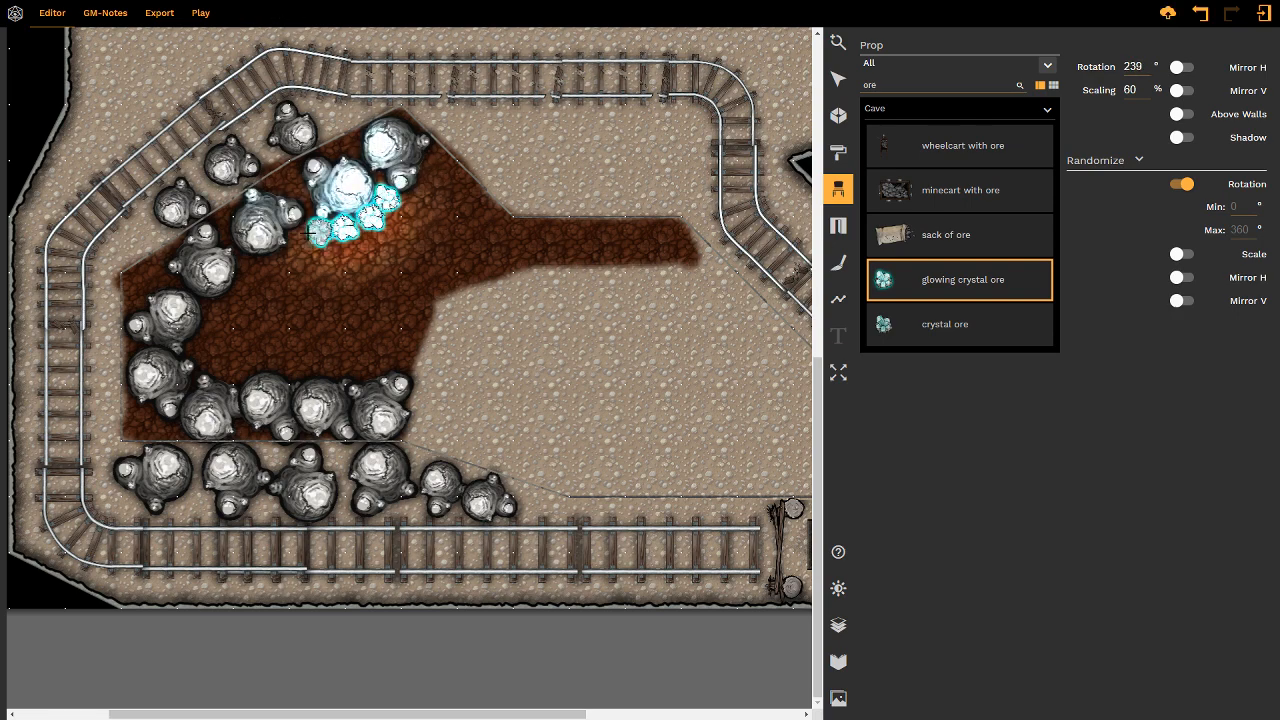
click(297, 237)
click(278, 260)
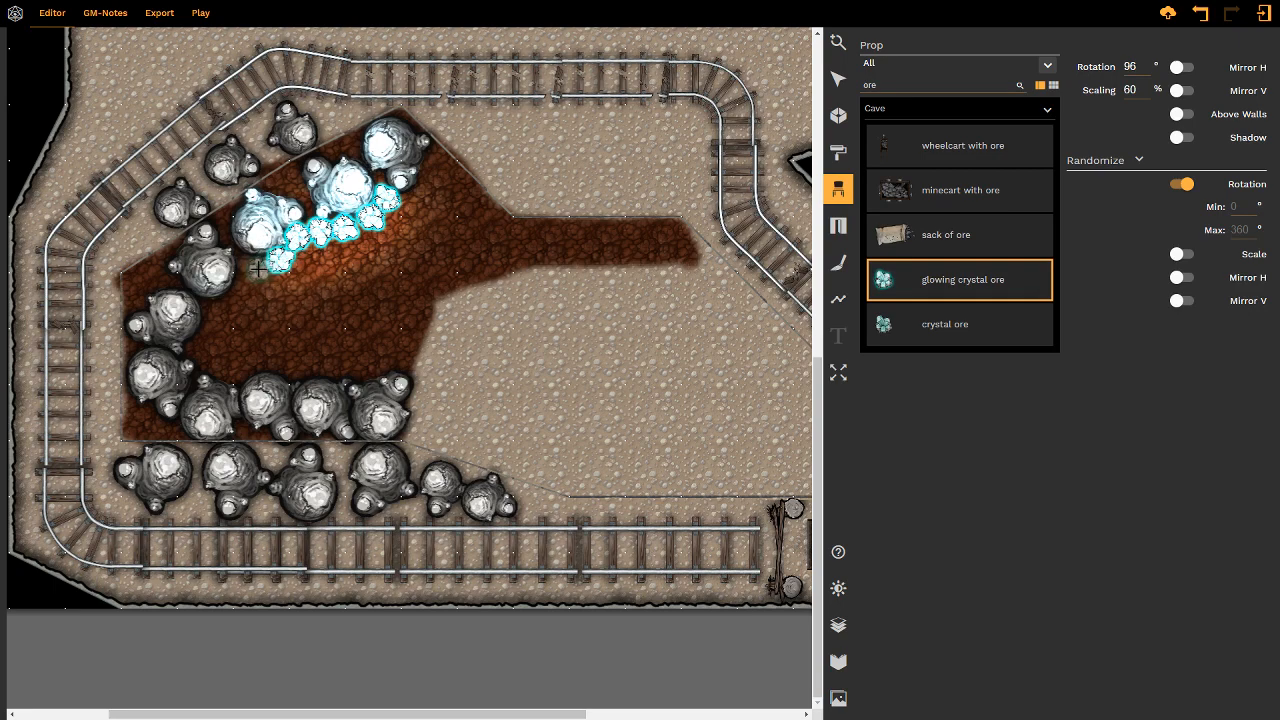
click(256, 265)
click(241, 288)
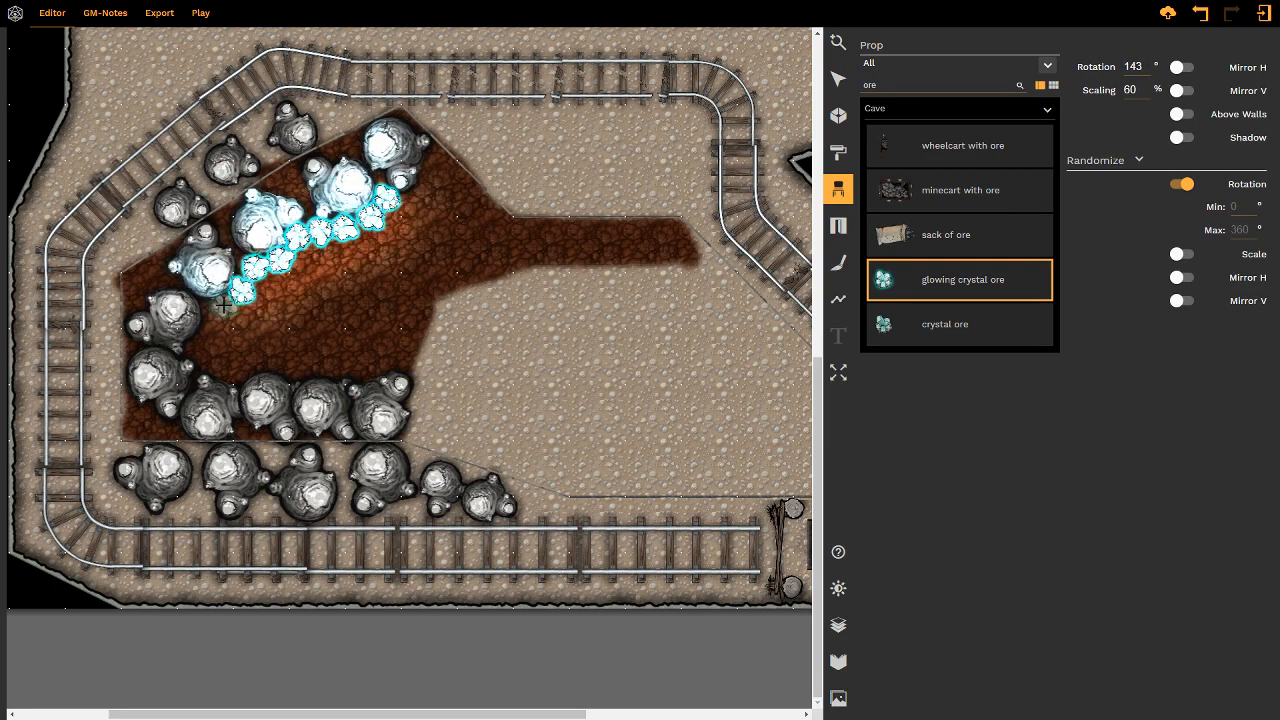
click(221, 306)
click(211, 328)
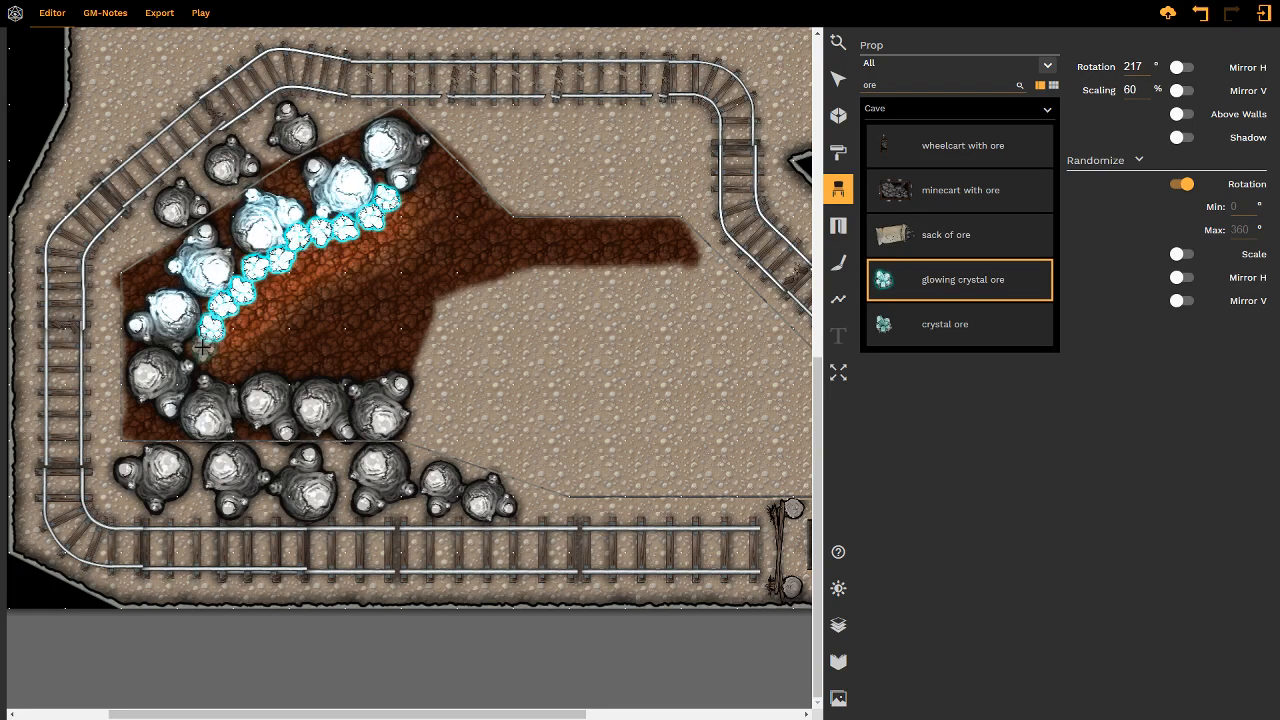
- Continue the chain with eight glowing crystal ores around the western corner and along the inner side of the southern stalagmites
click(199, 349)
click(214, 362)
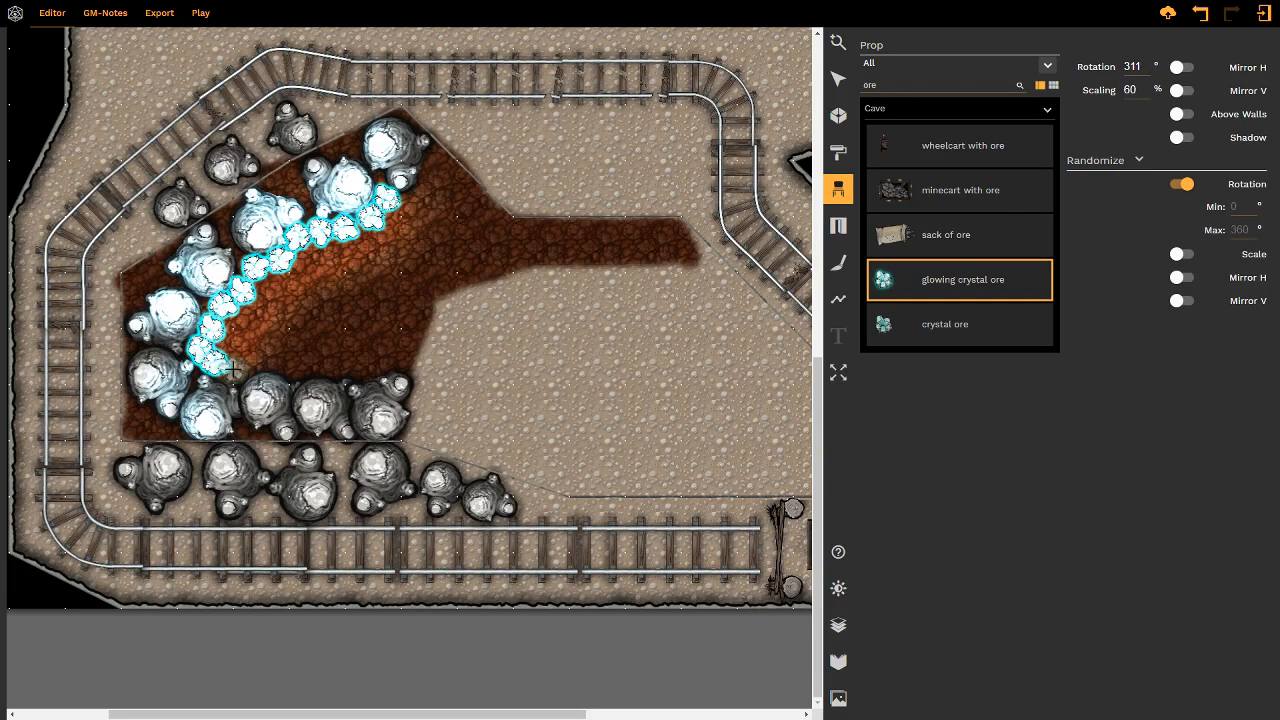
click(232, 370)
click(258, 362)
click(287, 366)
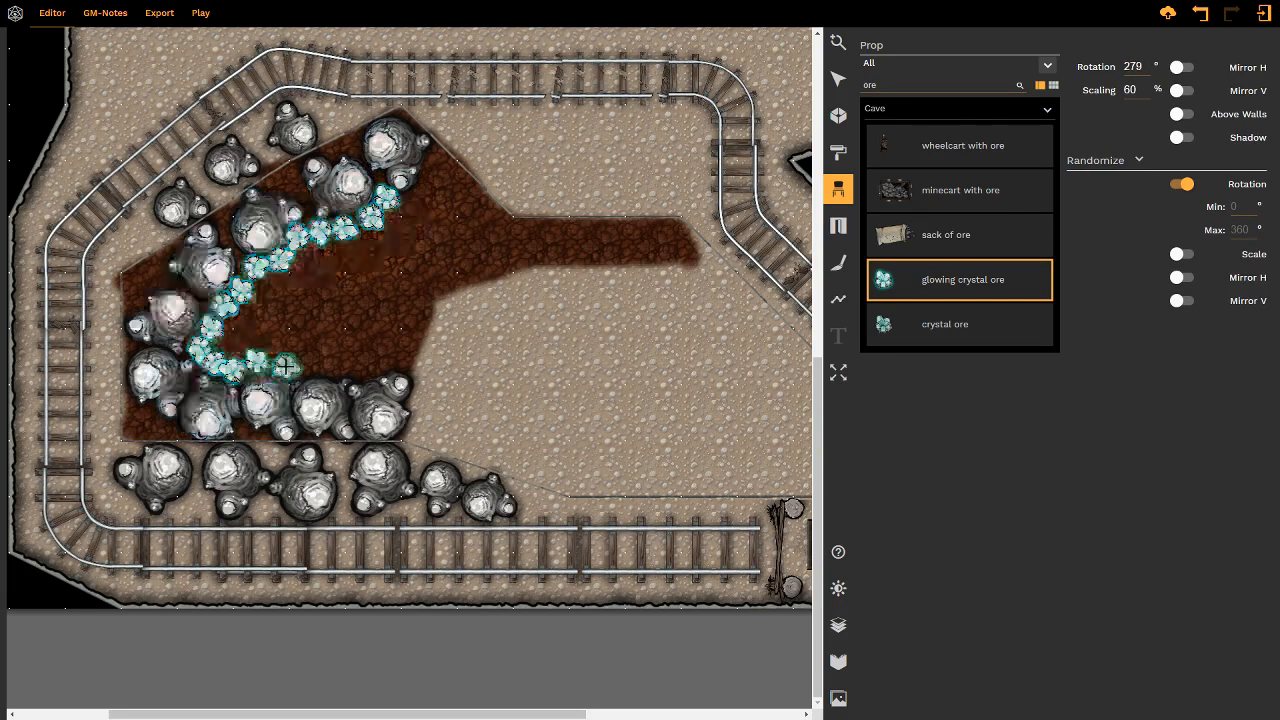
click(314, 368)
click(333, 368)
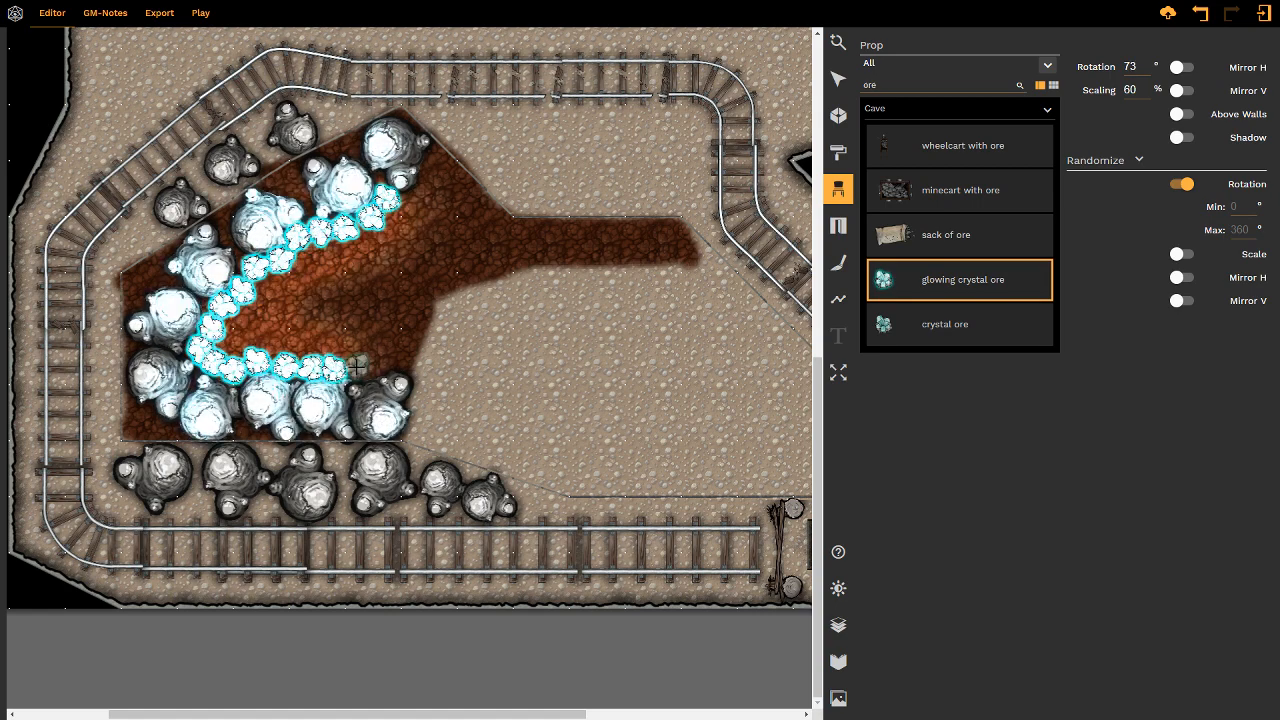
click(357, 366)
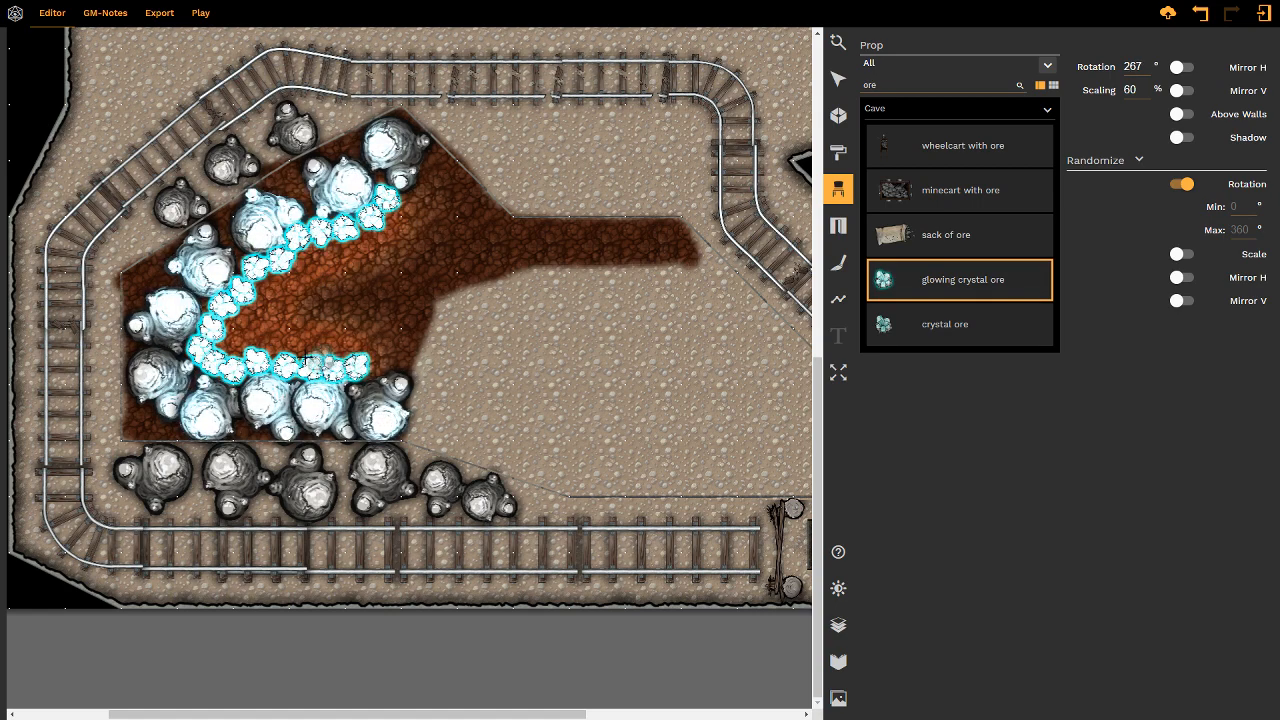
- Place five more glowing crystal ores as a second row inside the western and north-western part of the chain
click(239, 346)
click(232, 326)
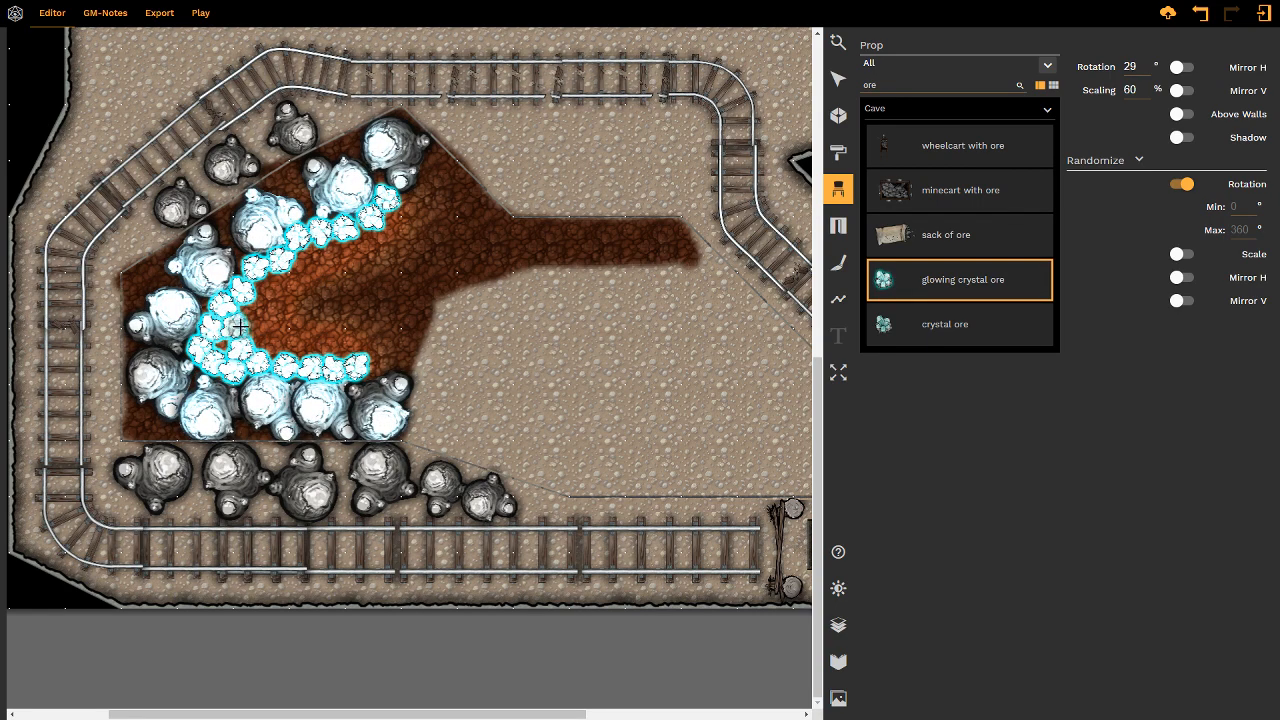
click(251, 308)
click(268, 291)
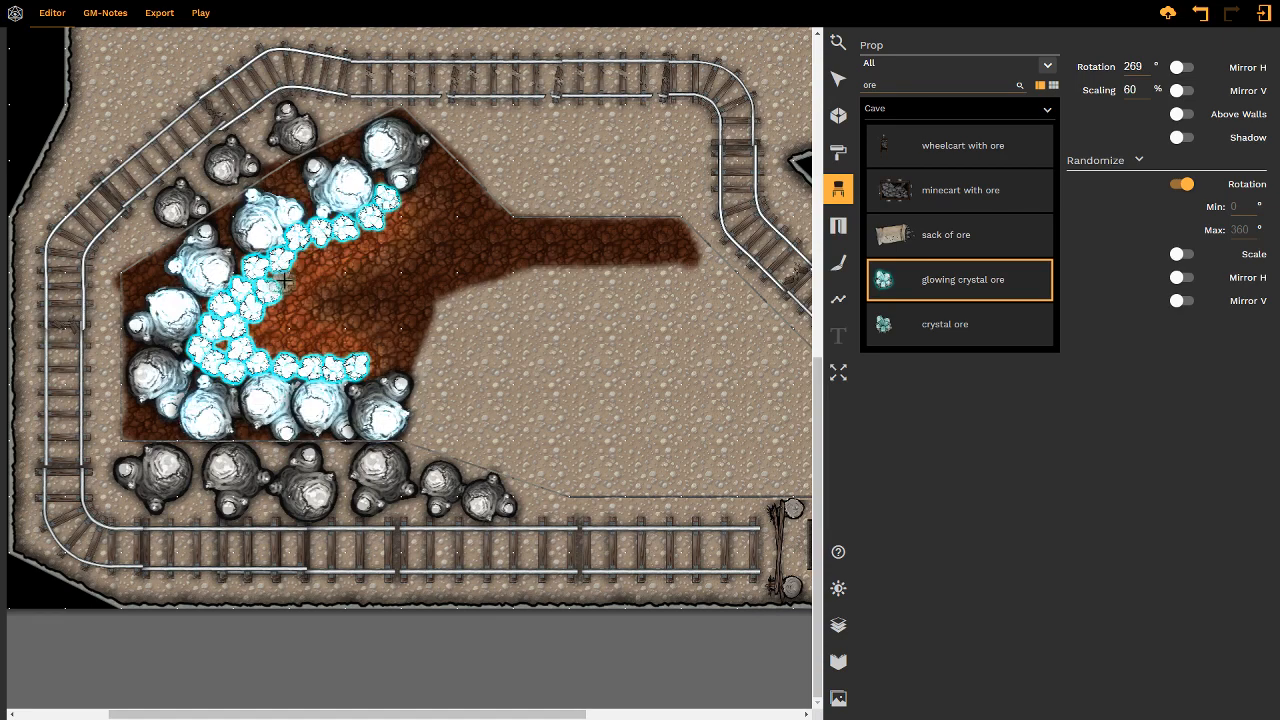
click(305, 264)
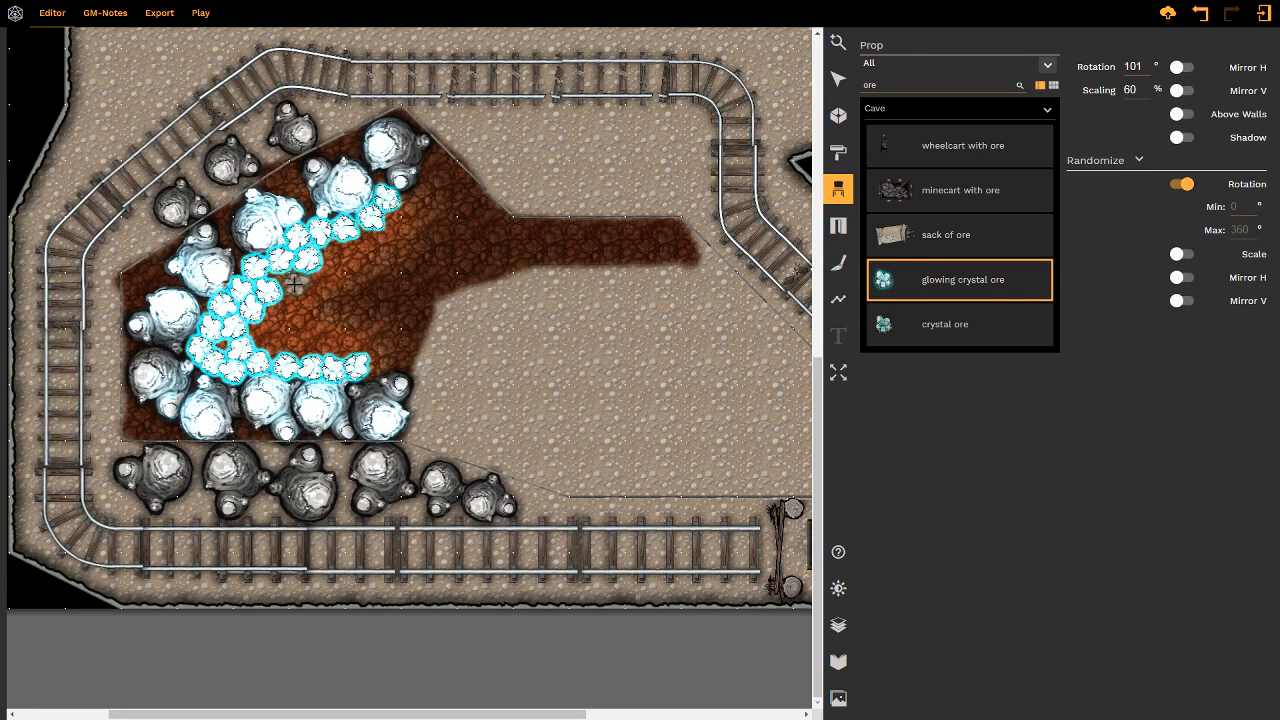
- Delete the three second-row crystal ores nearest the chain's western corner
click(838, 79)
click(230, 344)
click(240, 352)
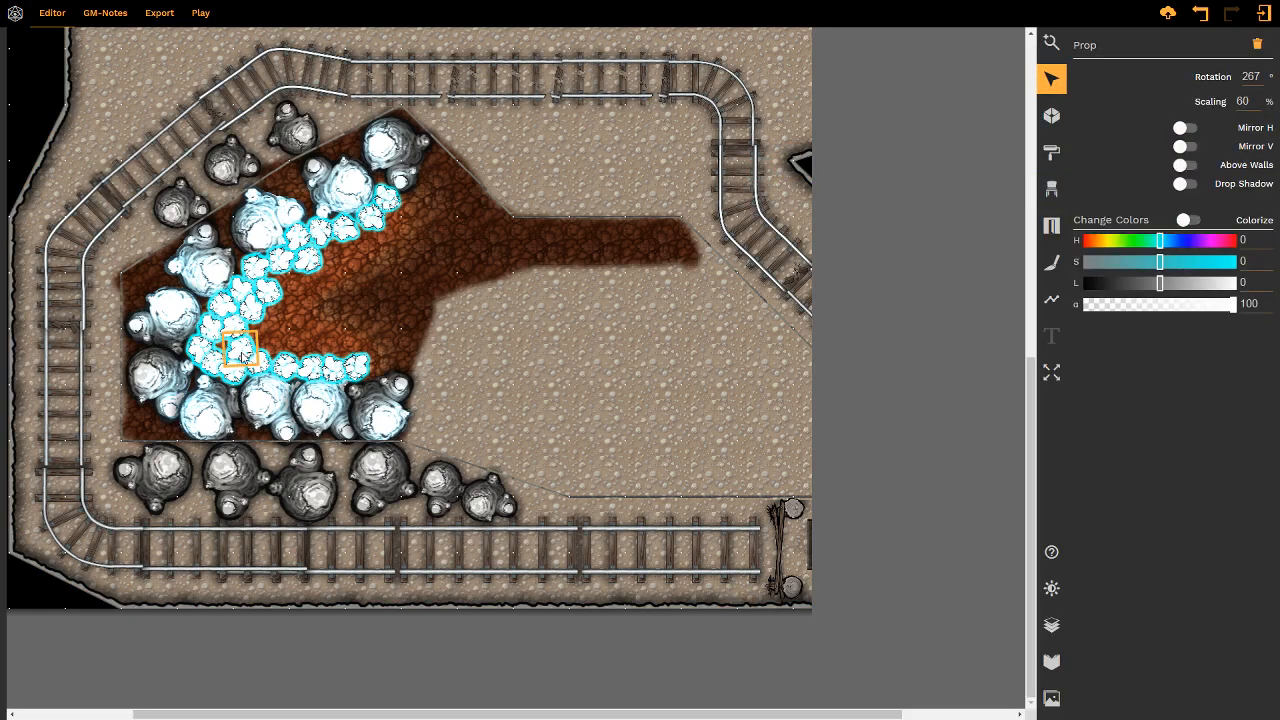
key(Escape)
click(243, 332)
click(239, 330)
key(Delete)
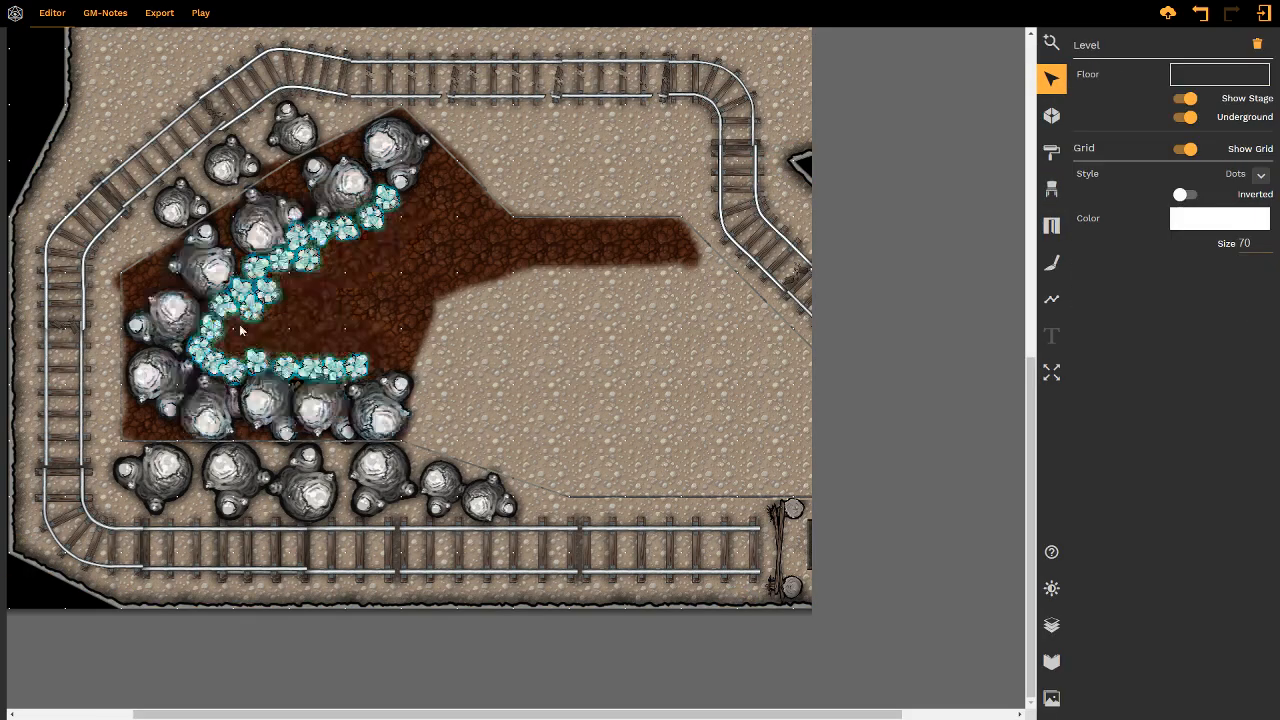
click(253, 314)
click(254, 314)
key(Delete)
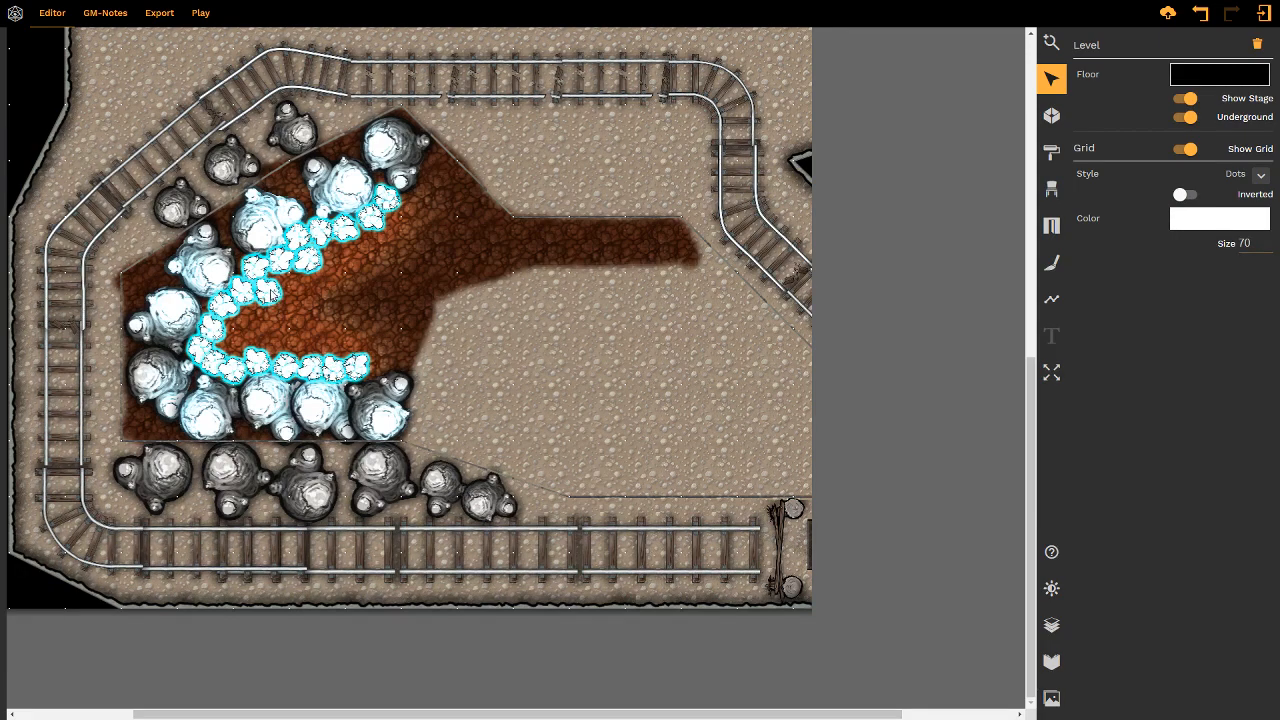
- Open the lighting settings of the chain's northernmost crystal ore and switch its light source off and on again
click(270, 290)
click(270, 291)
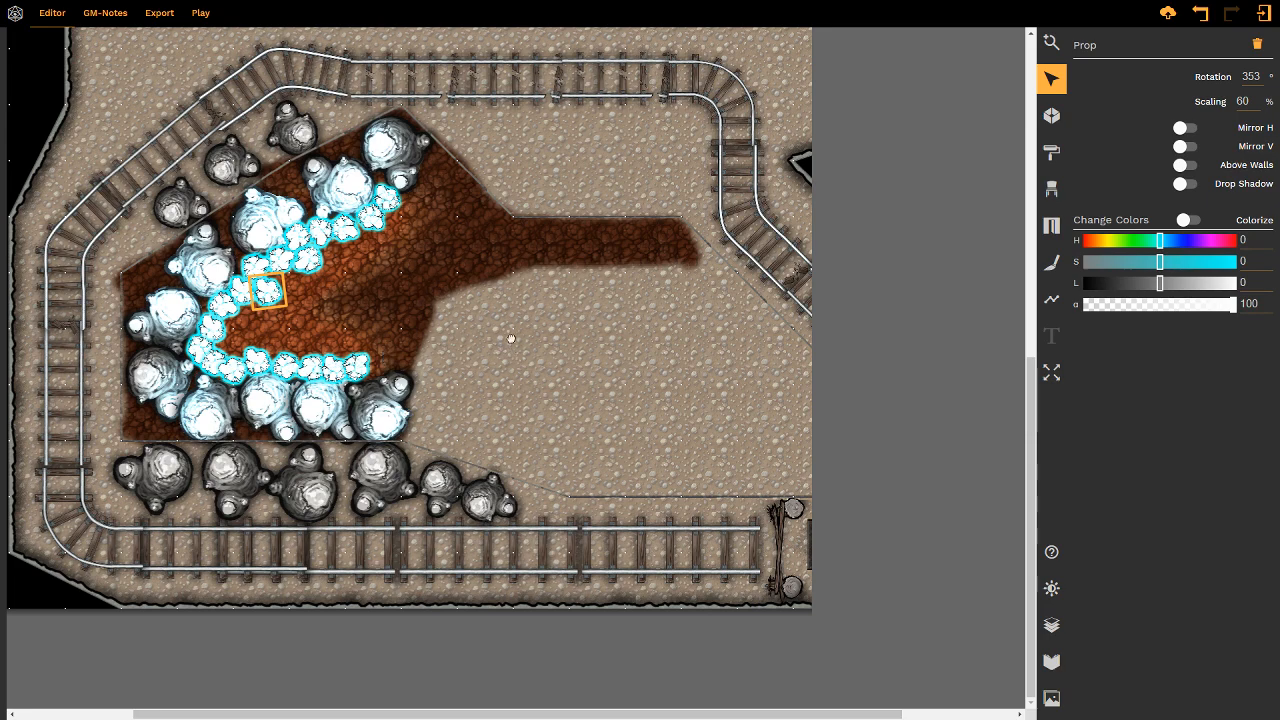
scroll(510, 338, up, 3)
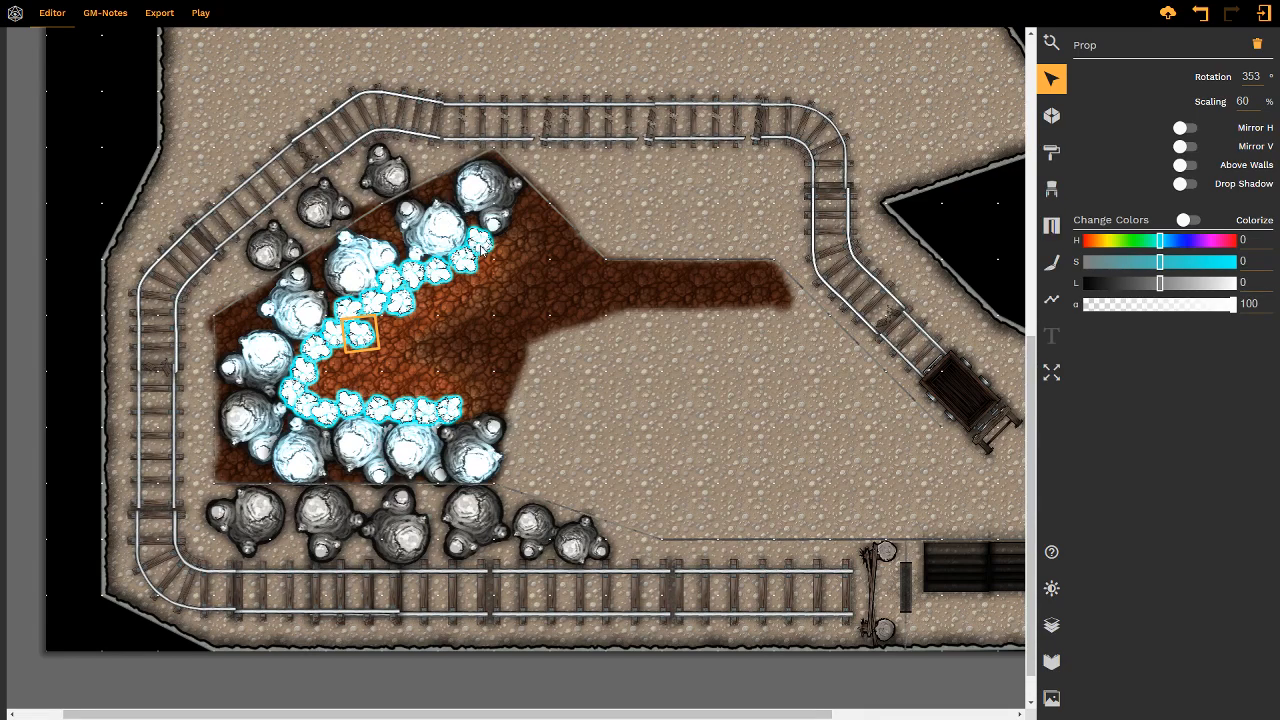
click(481, 248)
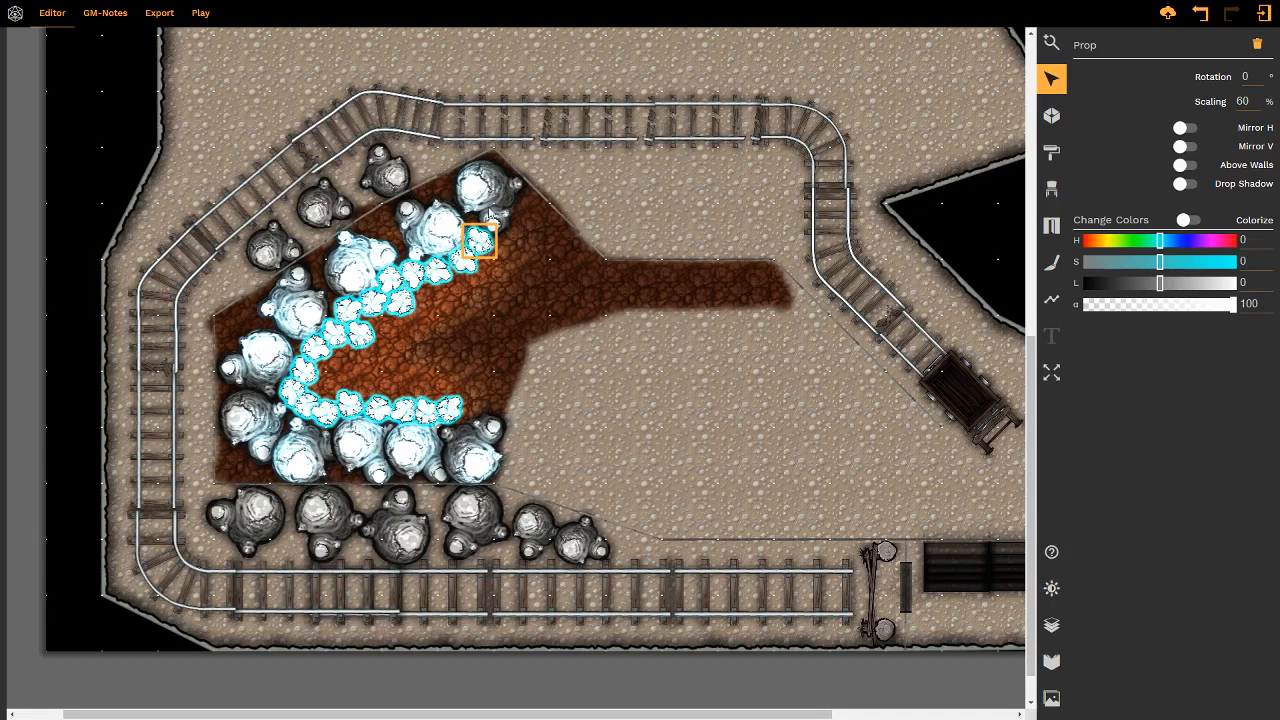
click(1051, 589)
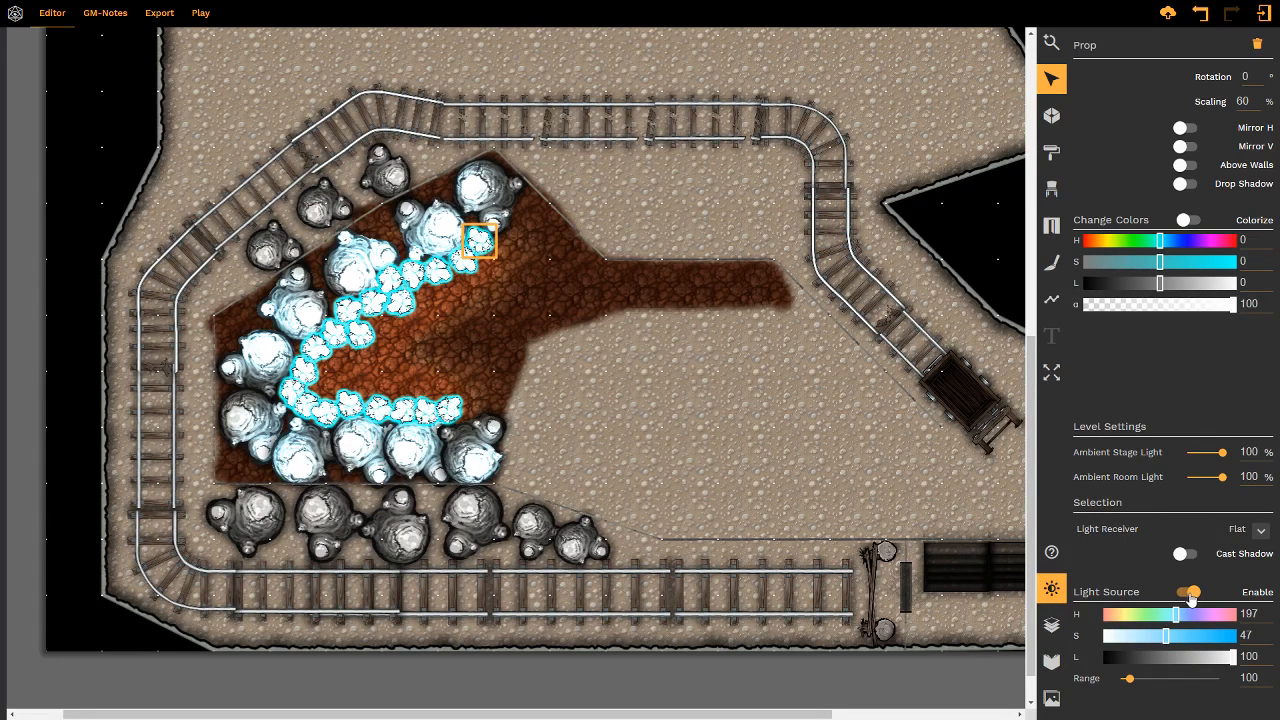
click(1189, 592)
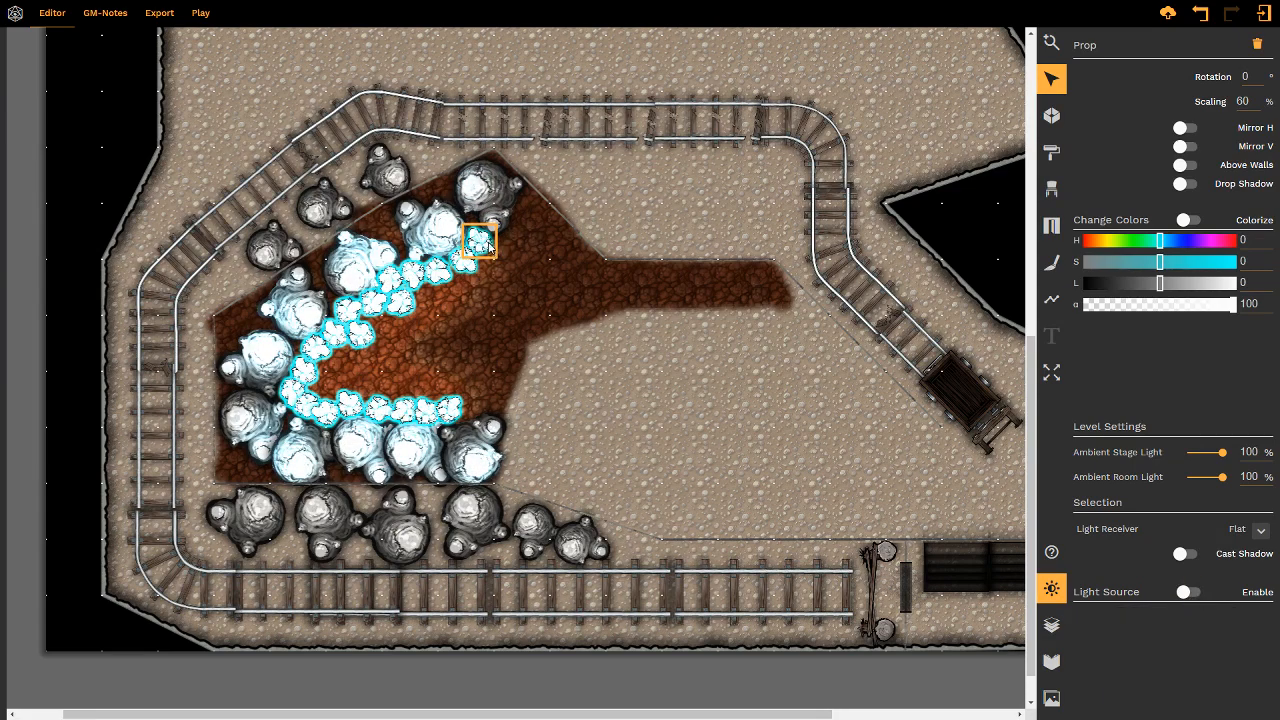
click(1190, 593)
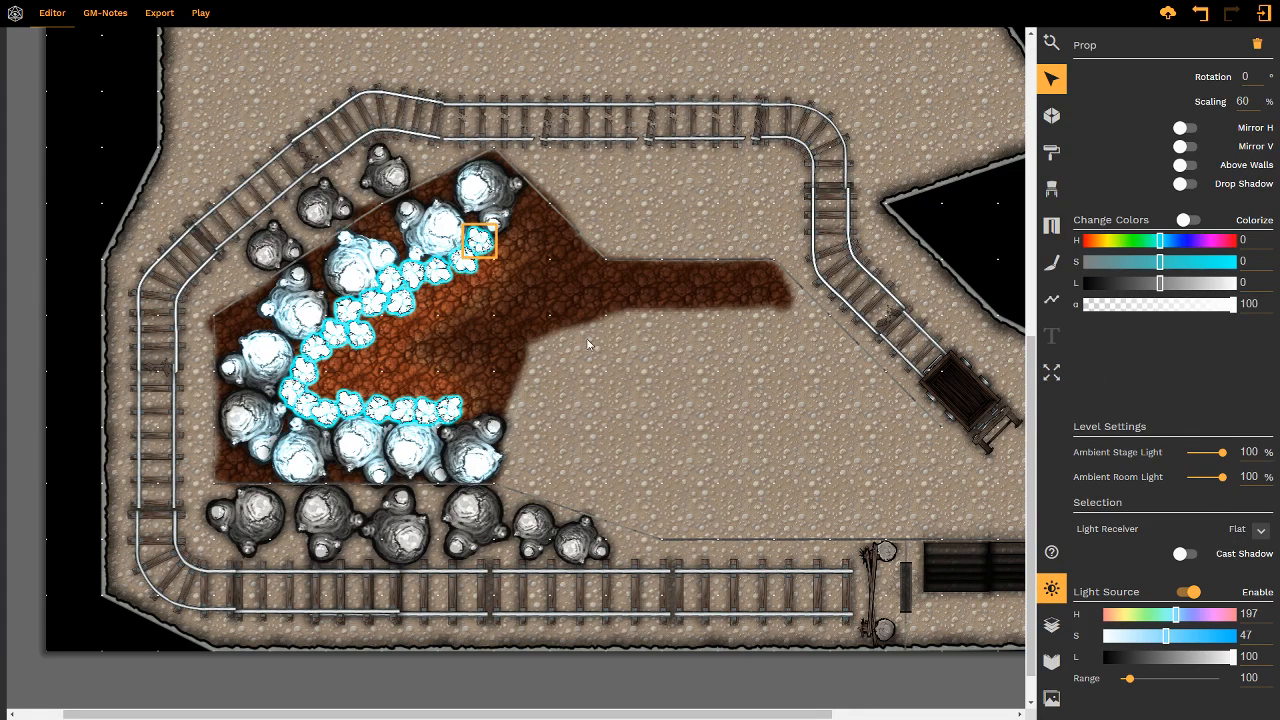
- Enable Cast Shadow on the northernmost crystal ore, try the light receiver "Flat, no prop shadows" and set it to None
middle_drag(771, 455, 744, 434)
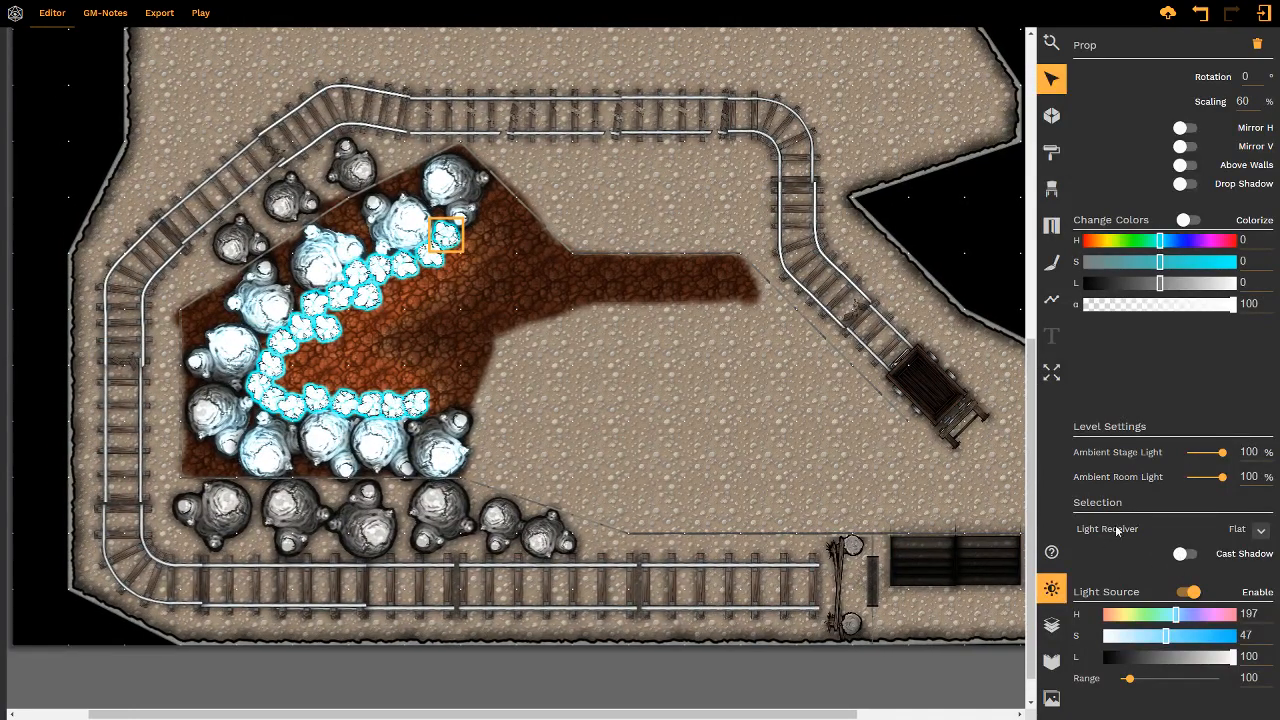
click(1183, 555)
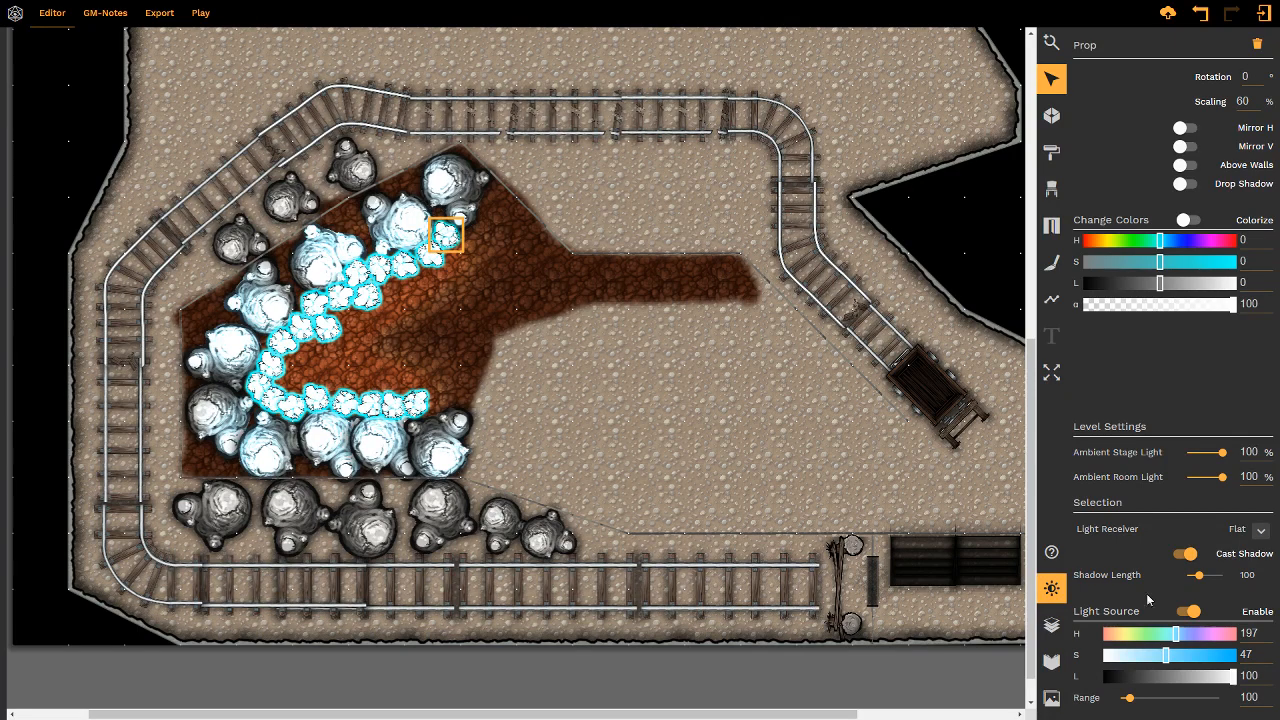
click(1261, 530)
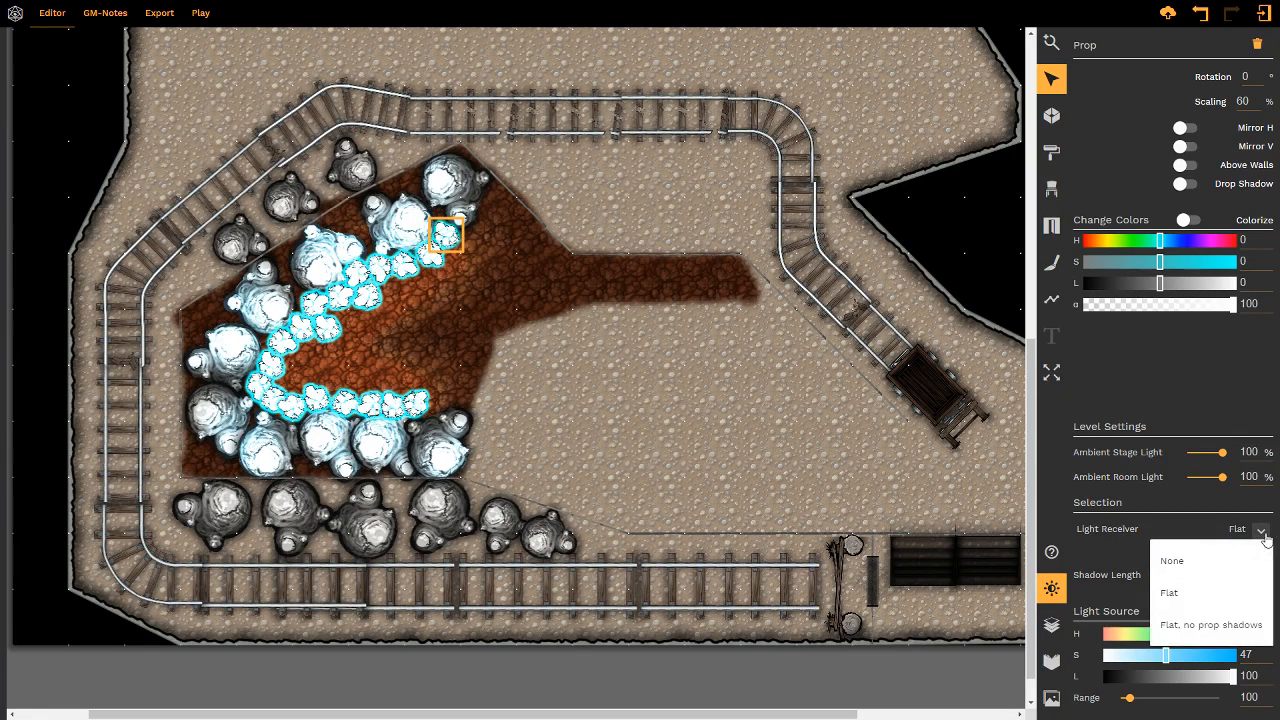
click(1215, 626)
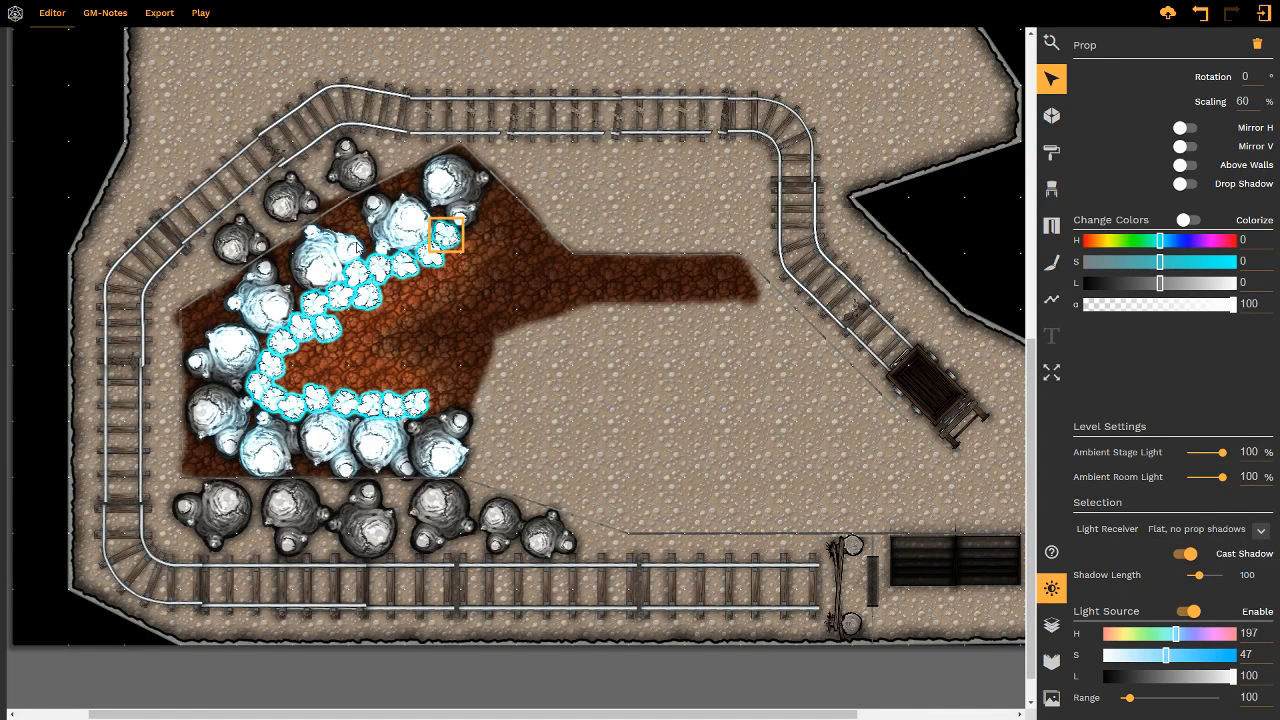
click(1261, 530)
click(1191, 563)
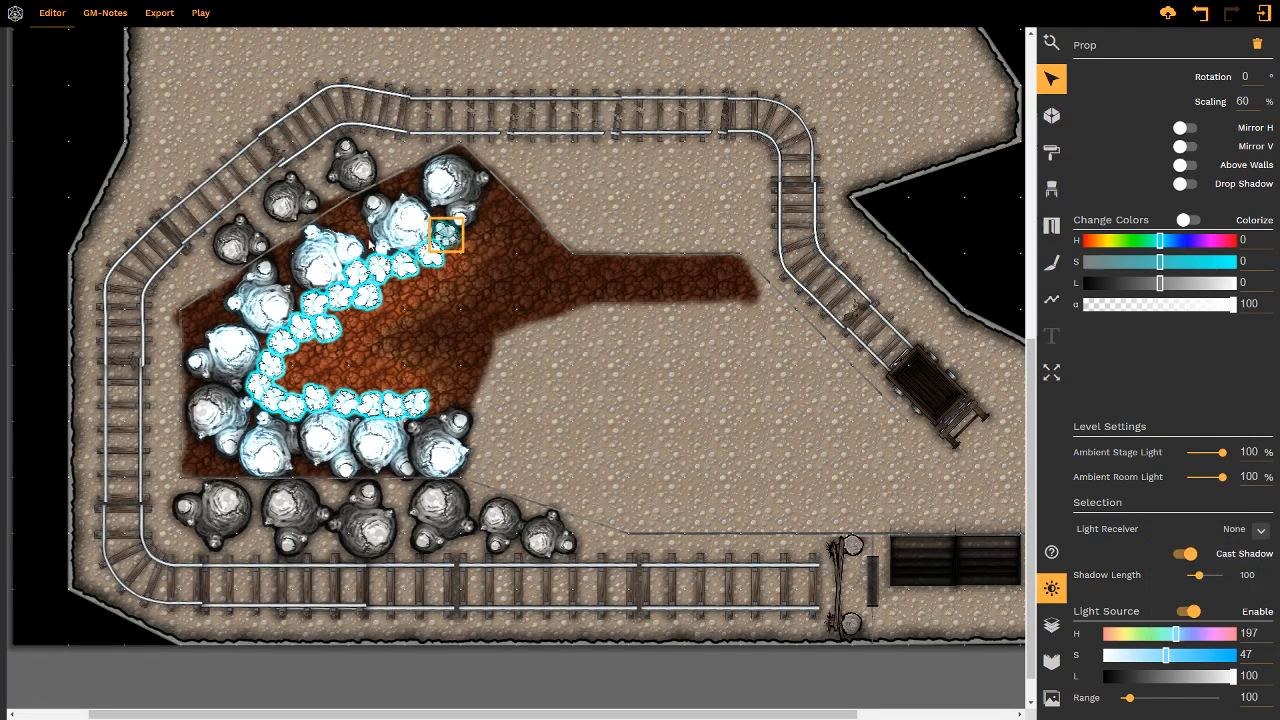
- Compare the northernmost crystal ore with Cast Shadow on and off, and leave its shadow casting disabled
click(465, 192)
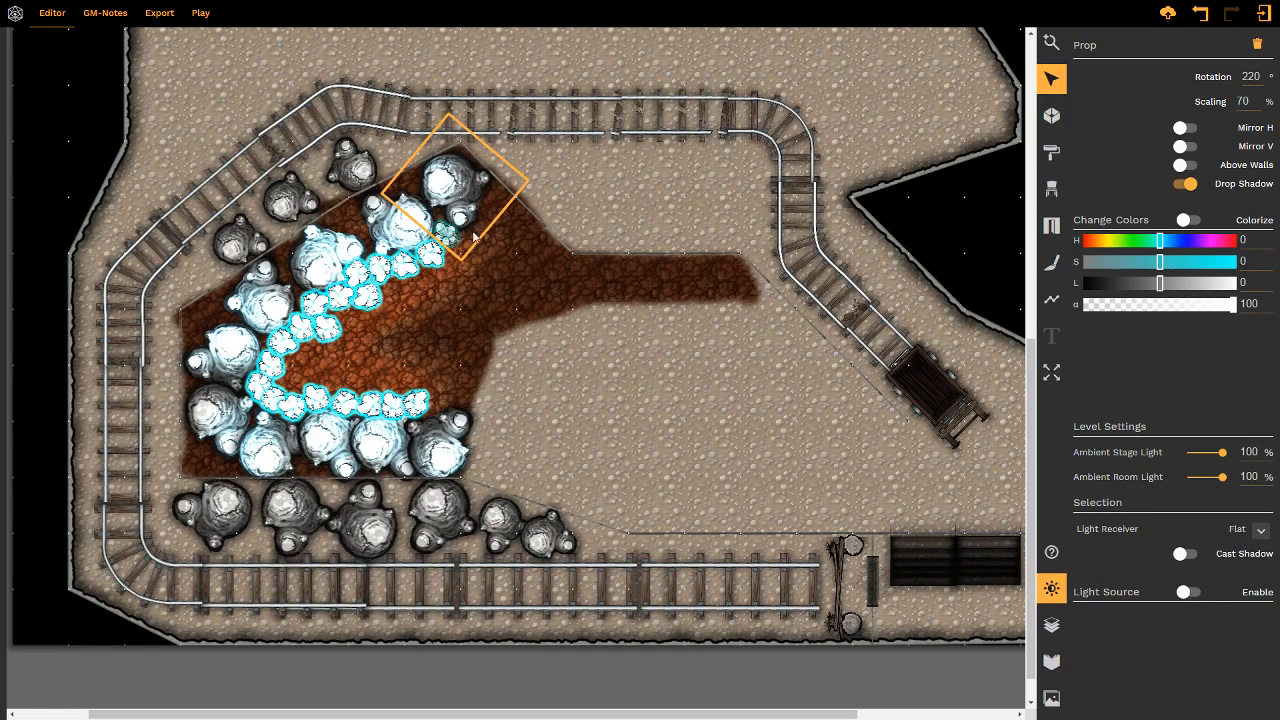
click(447, 234)
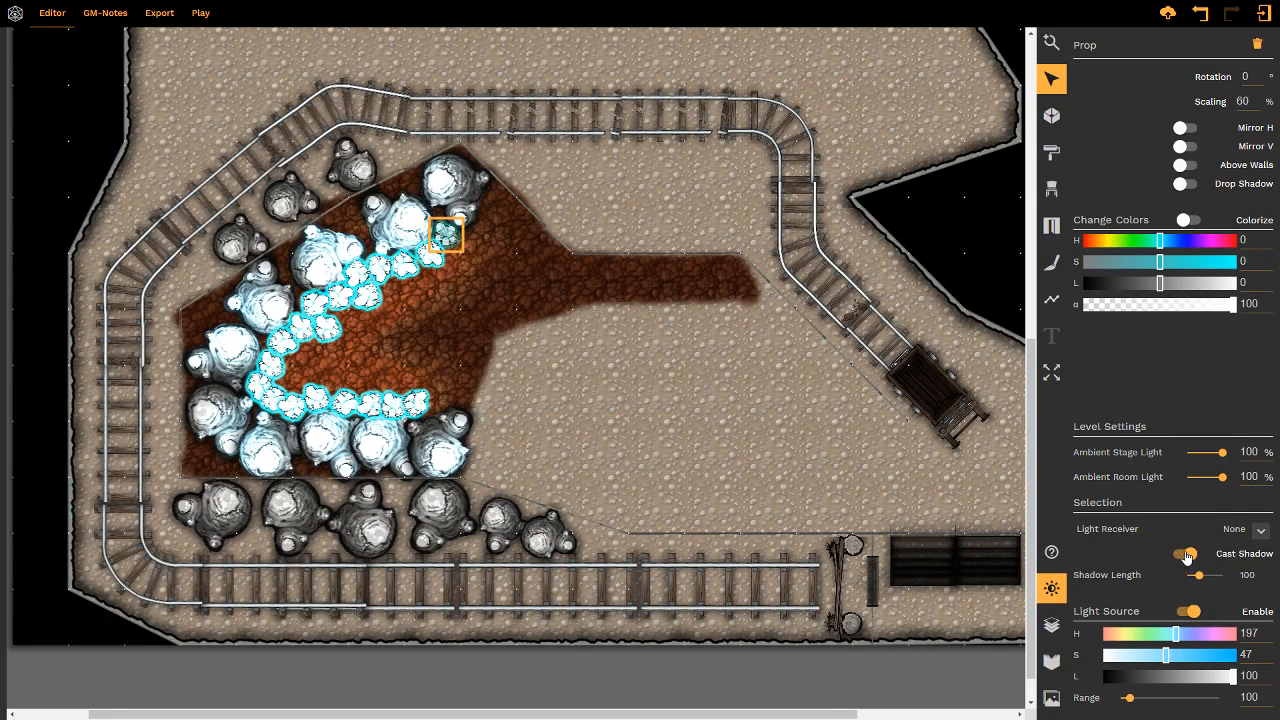
click(1187, 557)
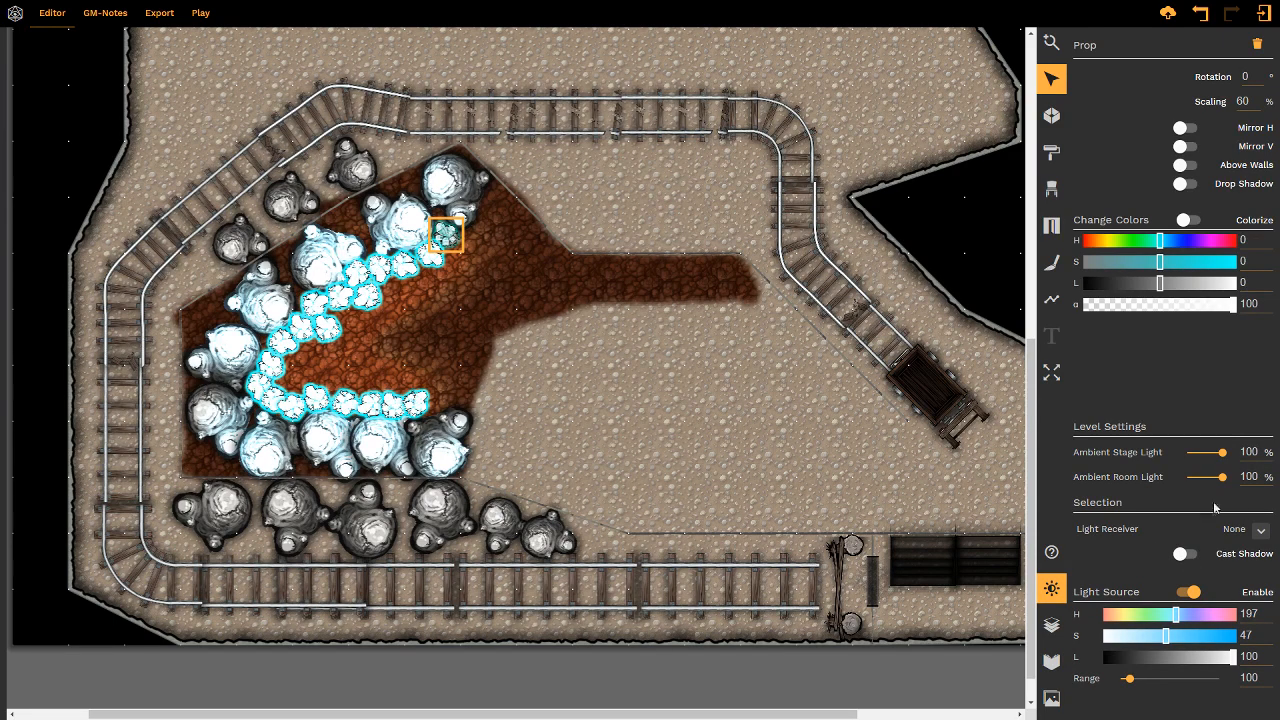
click(1180, 555)
click(1179, 556)
click(1180, 556)
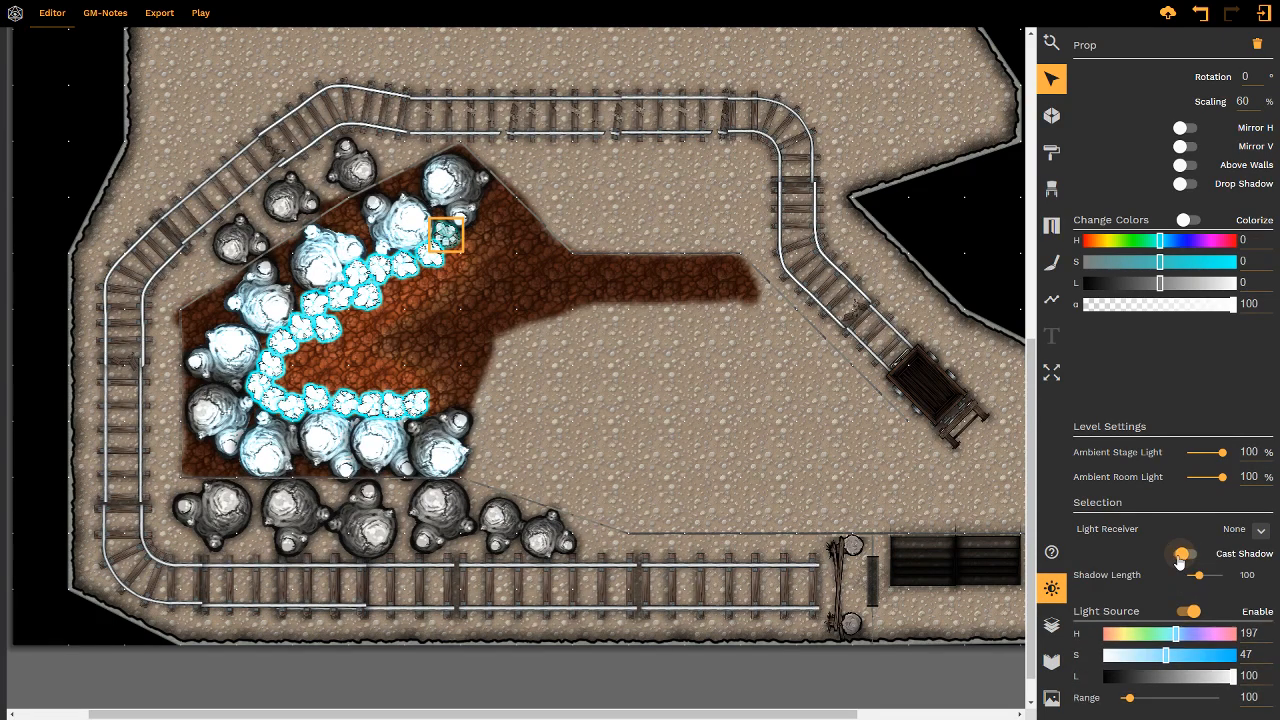
click(1180, 556)
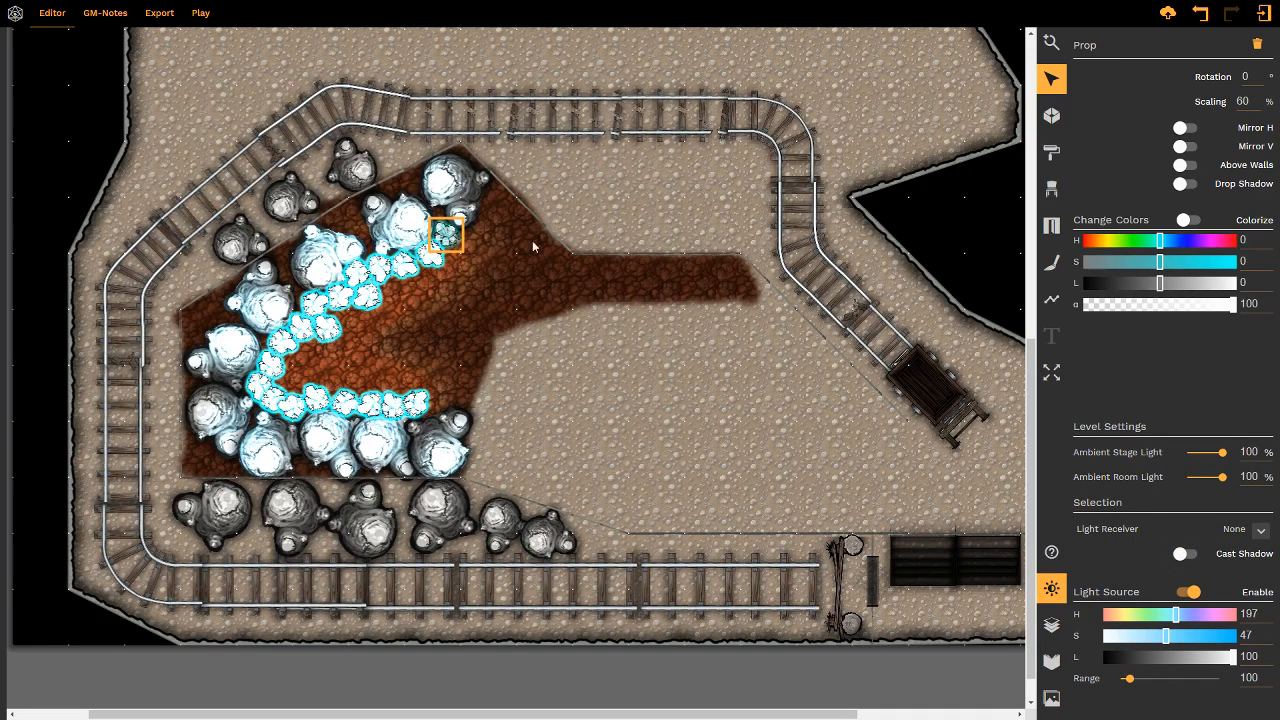
click(1180, 556)
click(1180, 556)
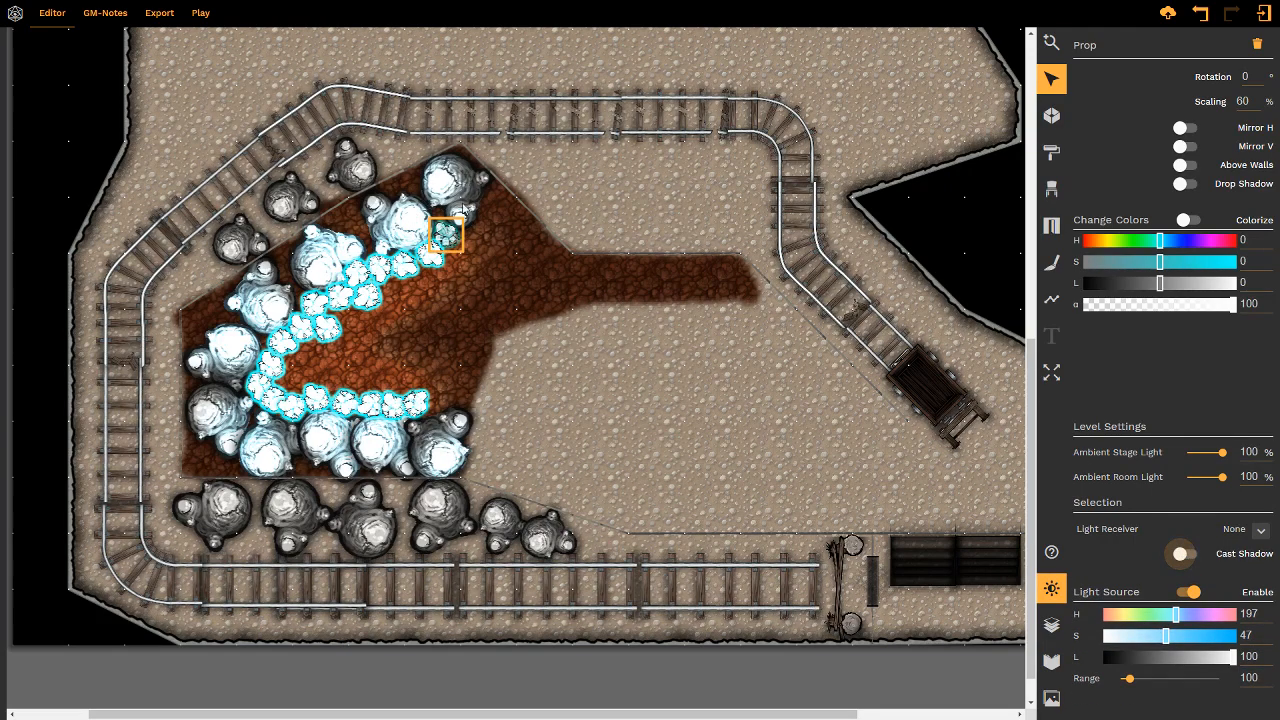
- Enable Cast Shadow for the big stalagmite at the painted area's northern tip
click(463, 206)
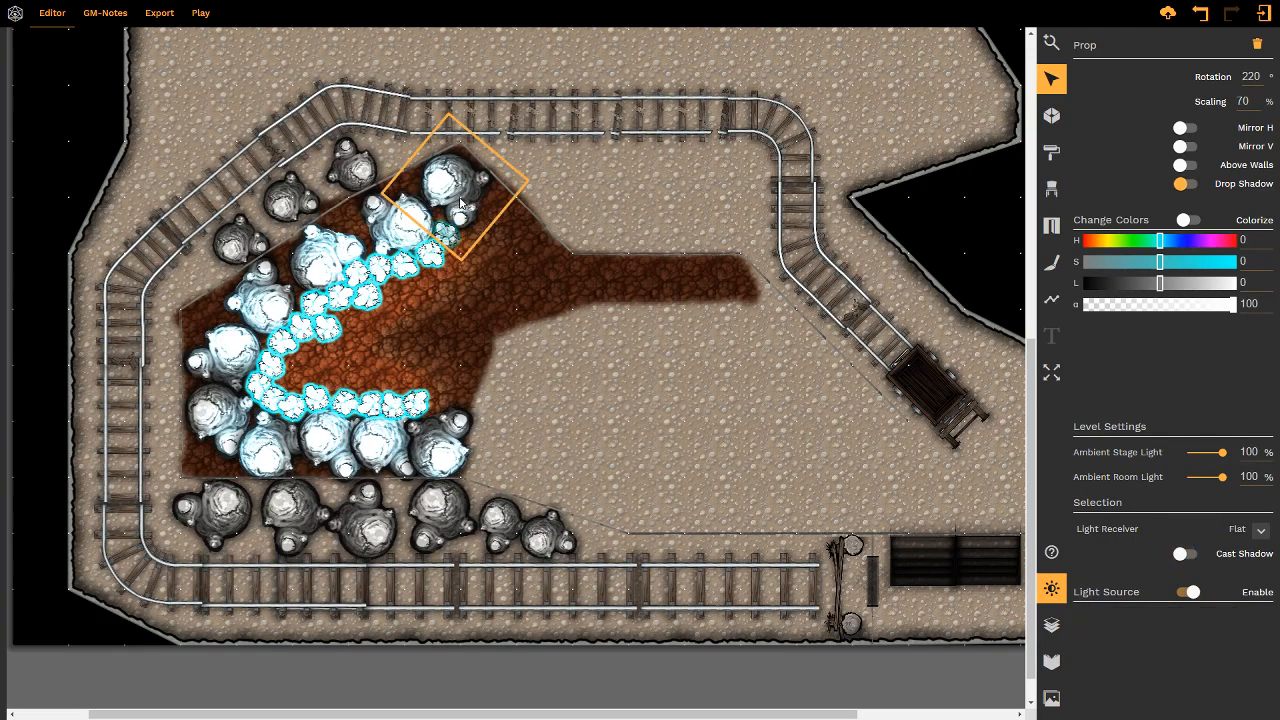
click(1182, 554)
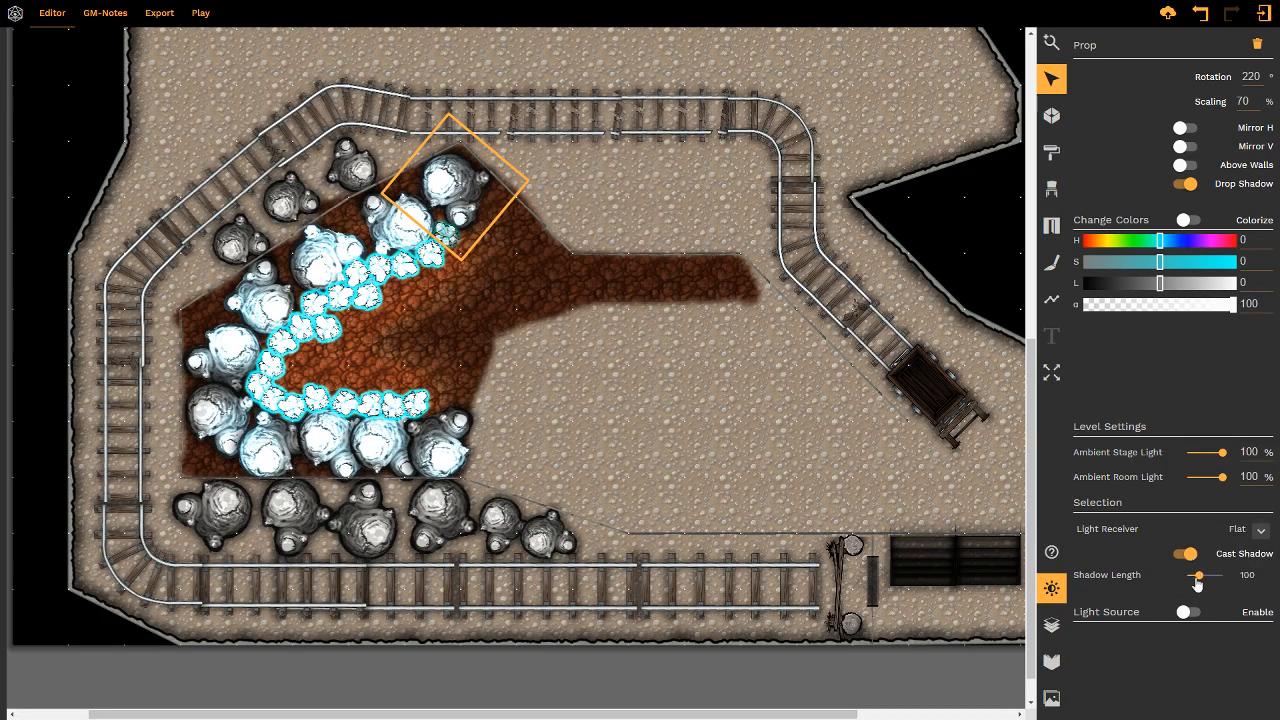
- Try a shadow length of 400 on the big northern stalagmite, return it to 100, and set the light receiver to "Flat, no prop shadows"
drag(1199, 575, 1222, 575)
scroll(1257, 577, down, 3)
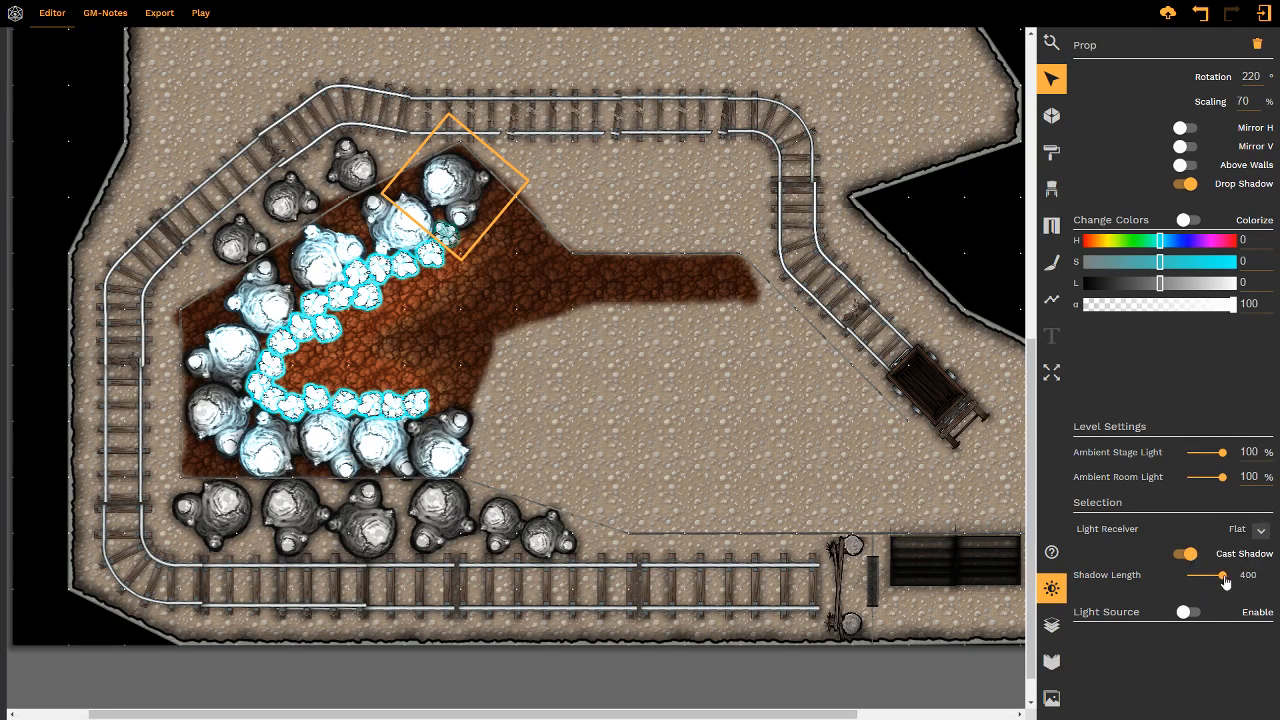
click(1260, 531)
click(1197, 627)
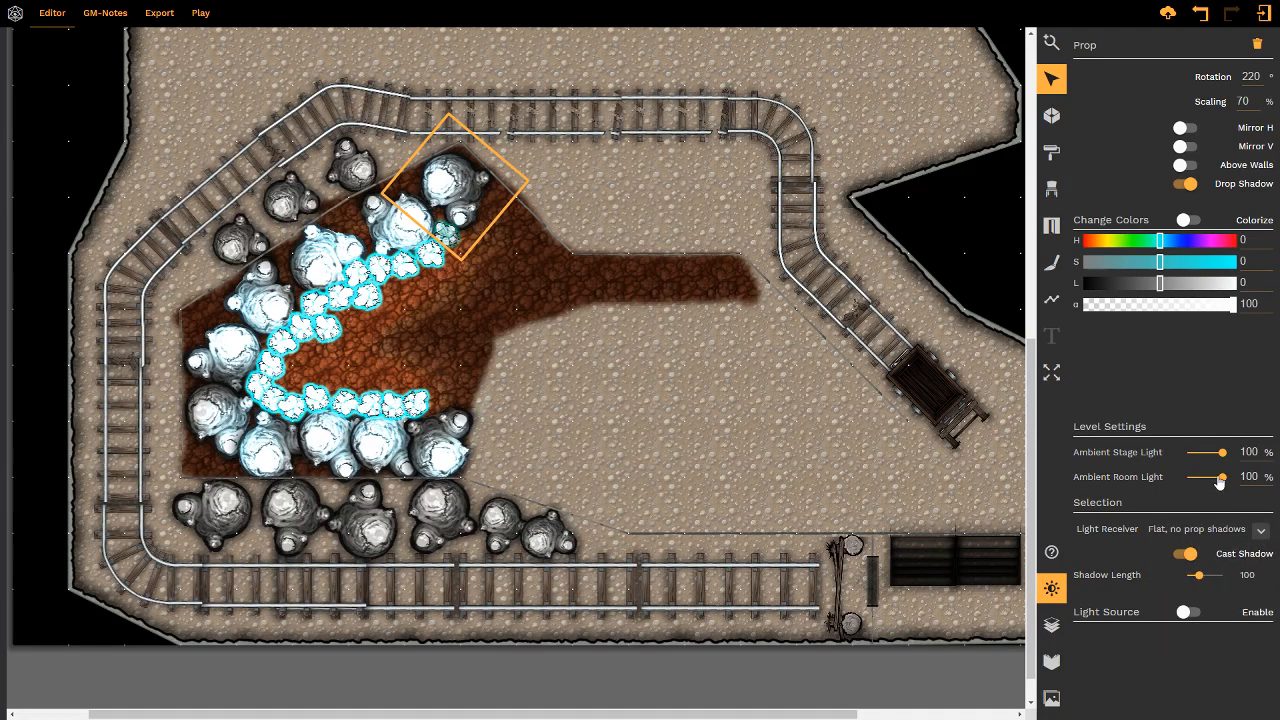
drag(1221, 481, 1236, 456)
- Disable Cast Shadow for the big stalagmite at the painted area's northern tip
key(w)
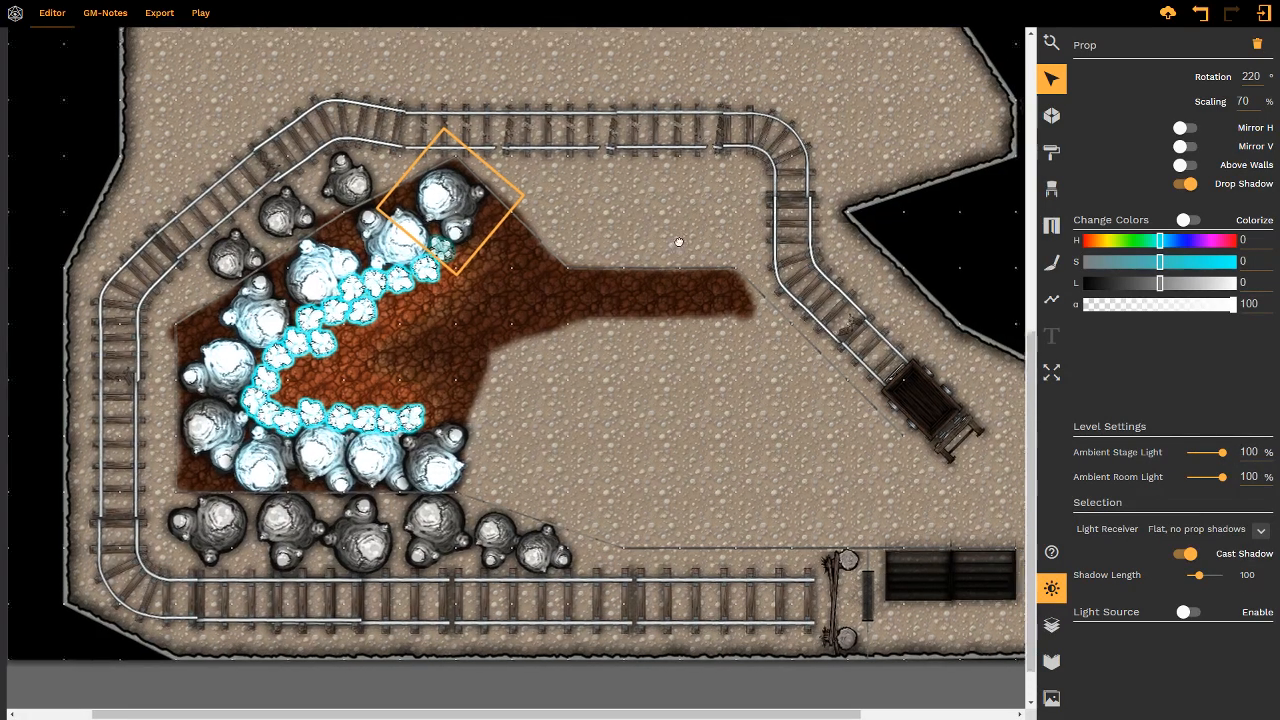
key(w)
key(d)
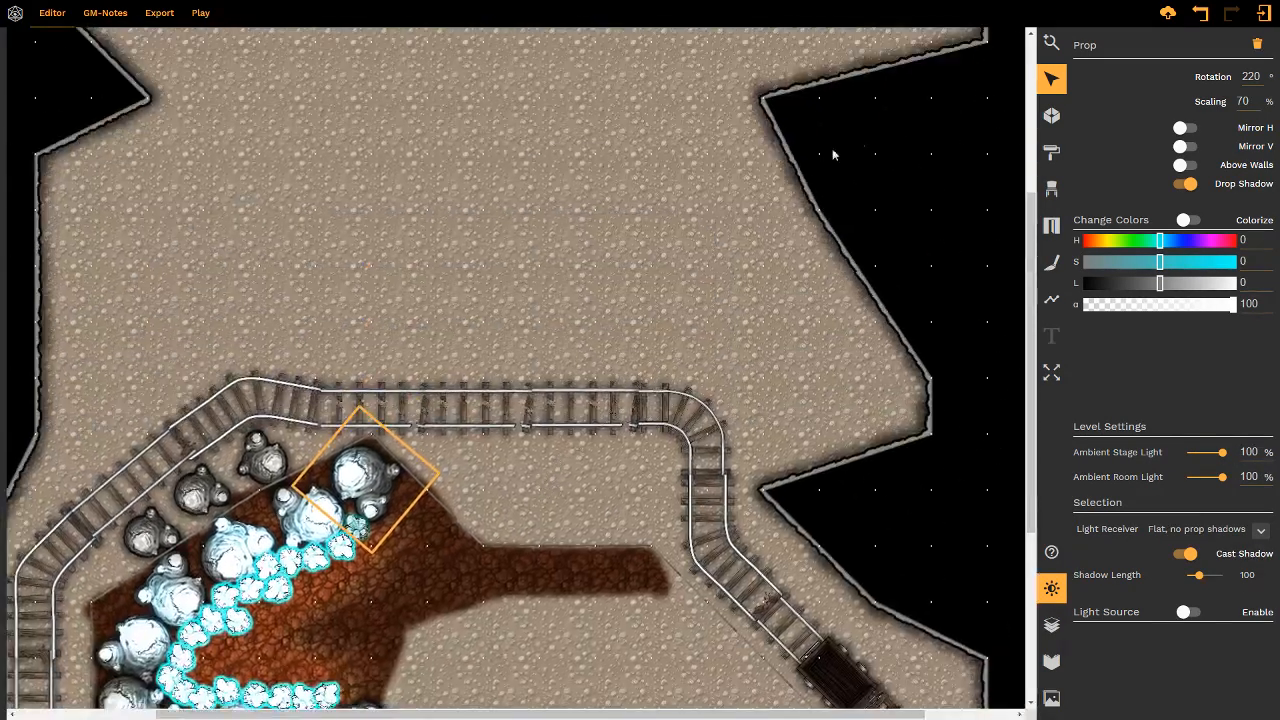
key(s)
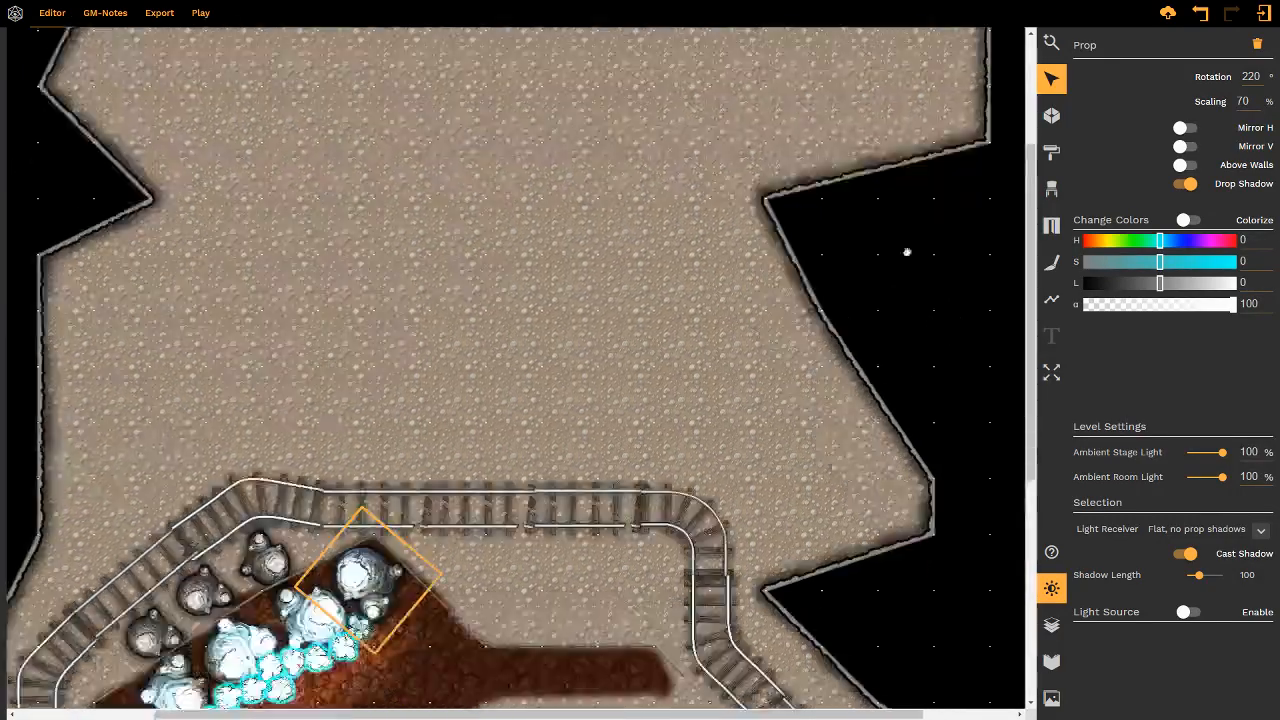
key(a)
key(s)
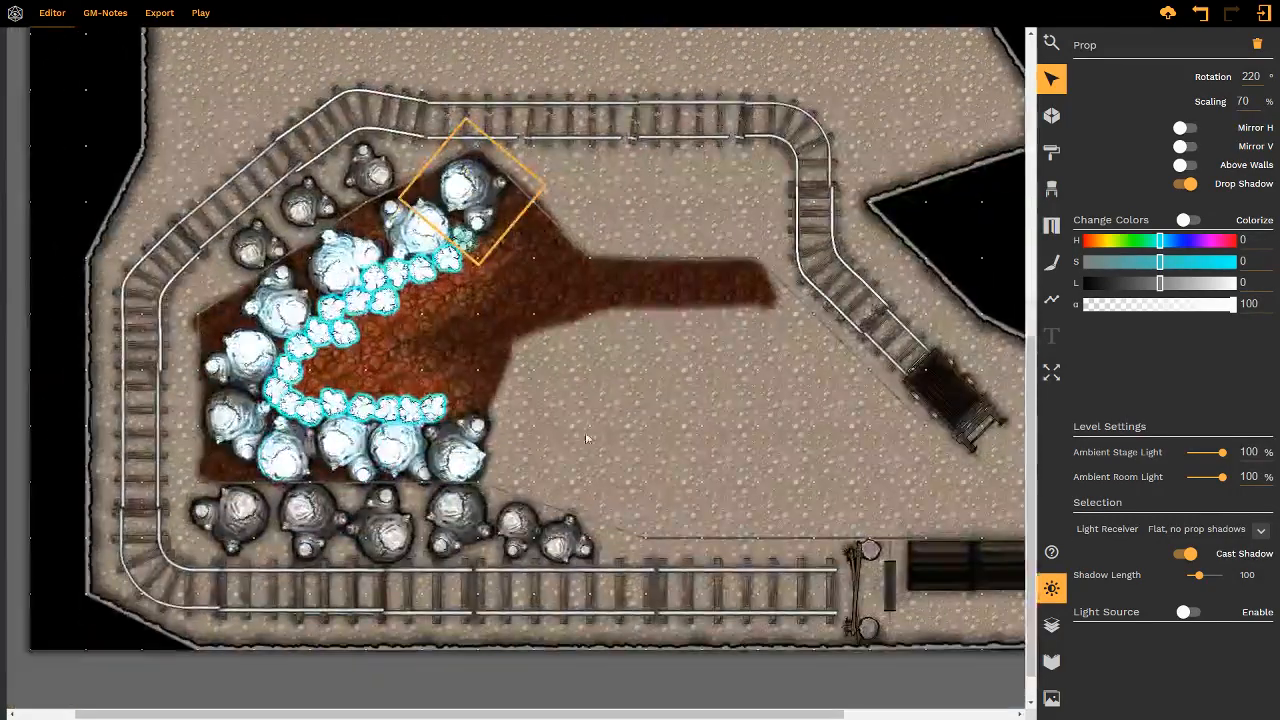
key(d)
key(w)
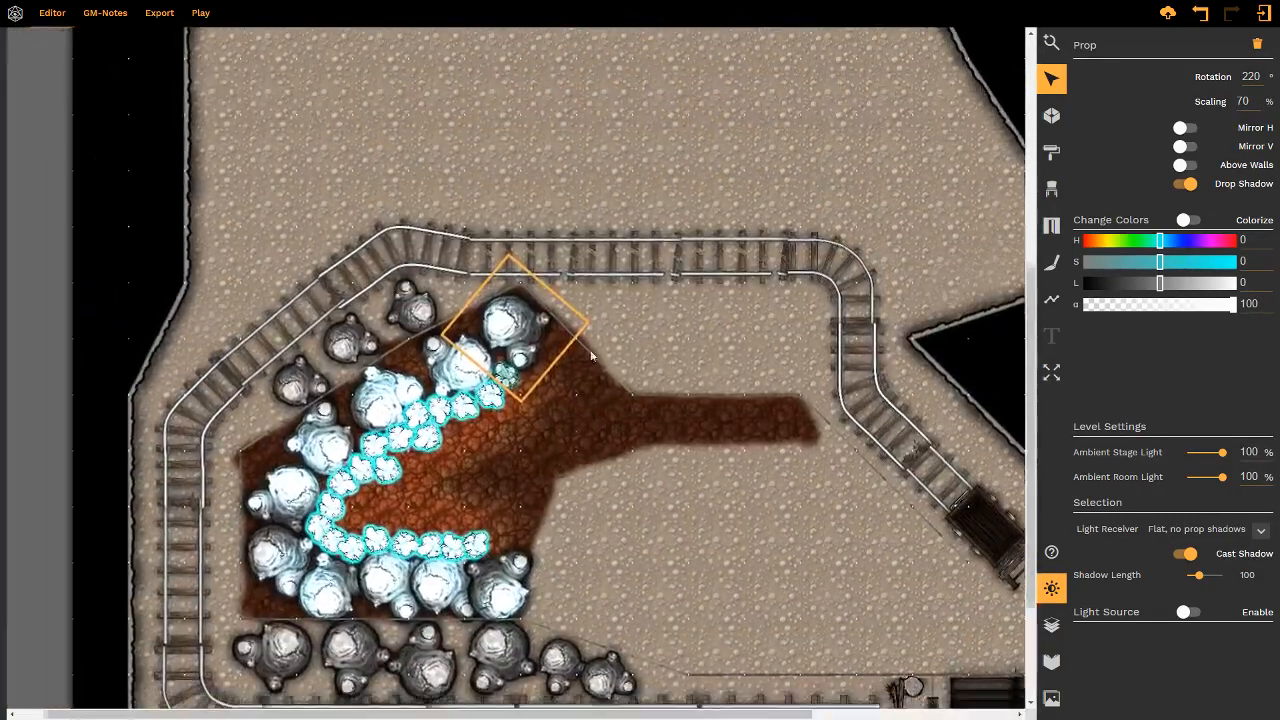
key(s)
key(s)
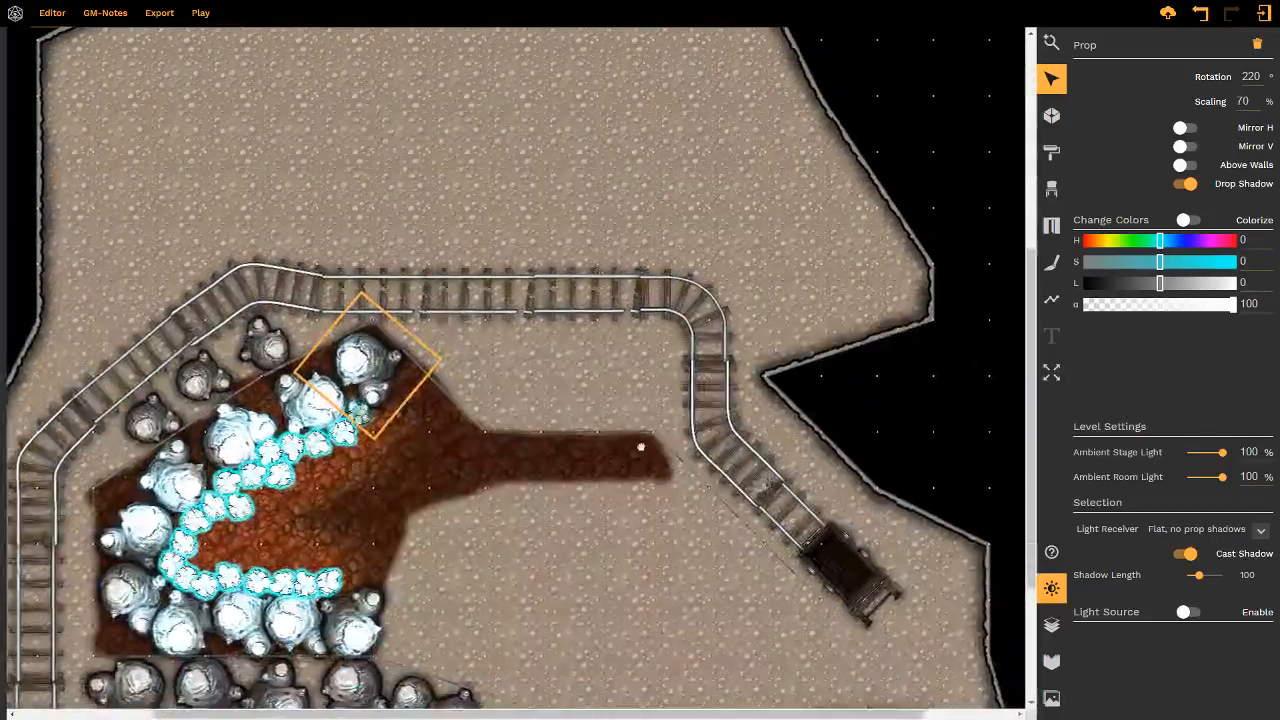
key(a)
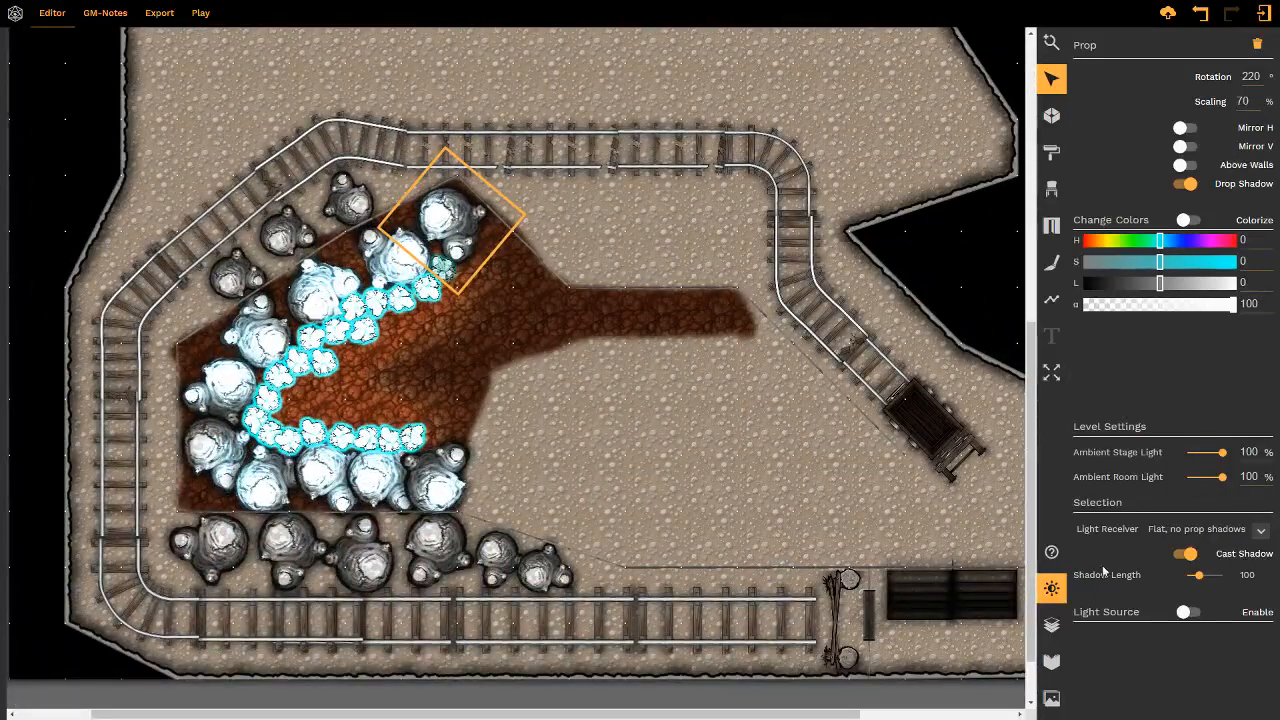
click(1185, 553)
- Switch off the light sources of the crystal ores directly following the northernmost one in the chain
click(442, 268)
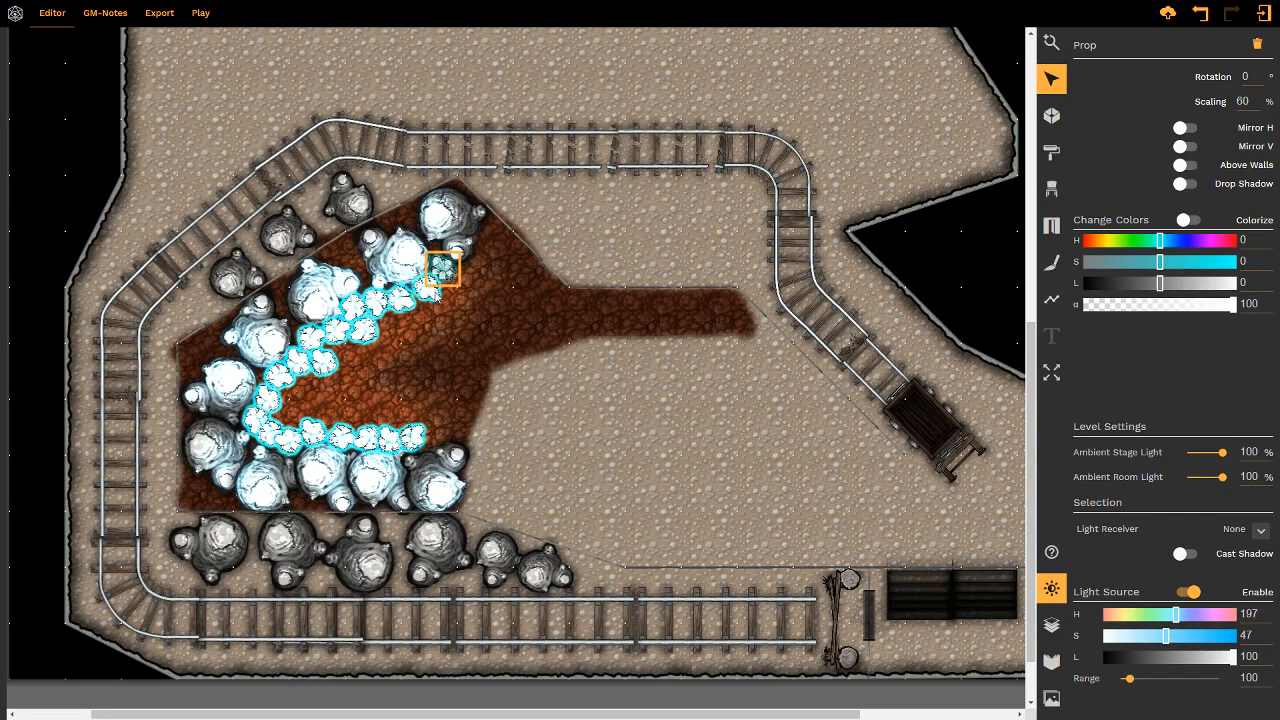
click(436, 295)
click(1187, 592)
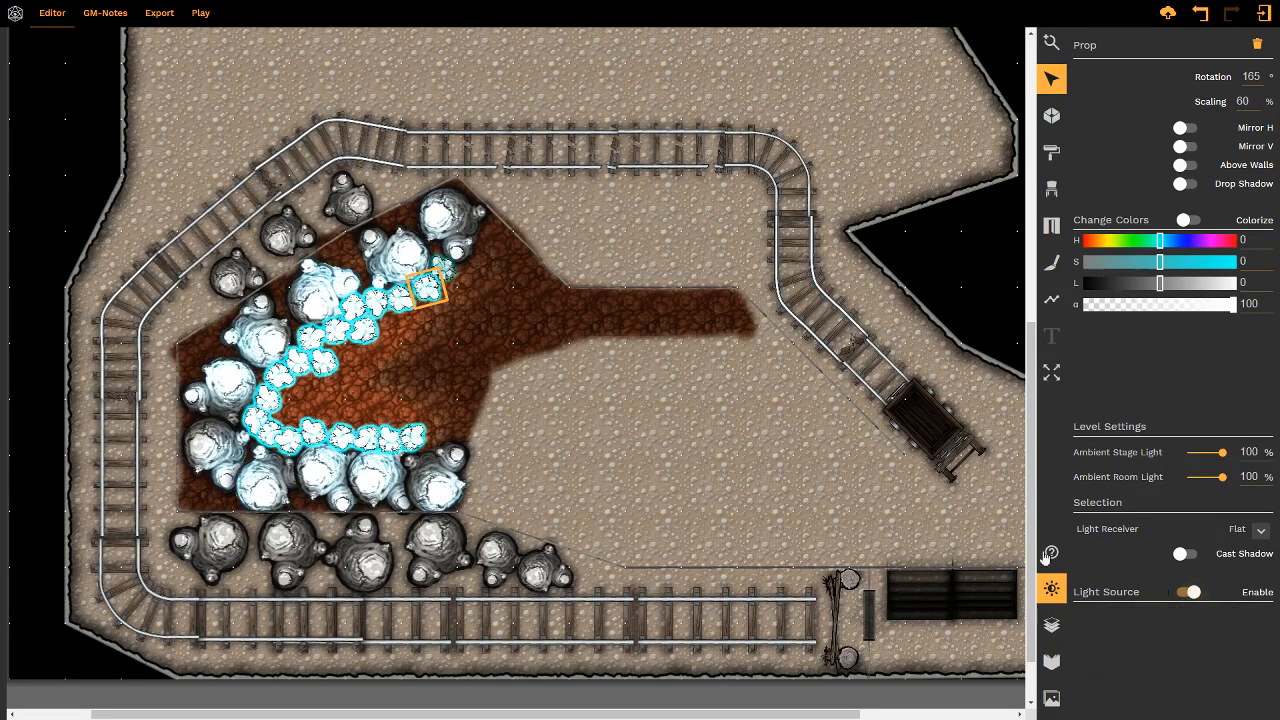
click(1185, 592)
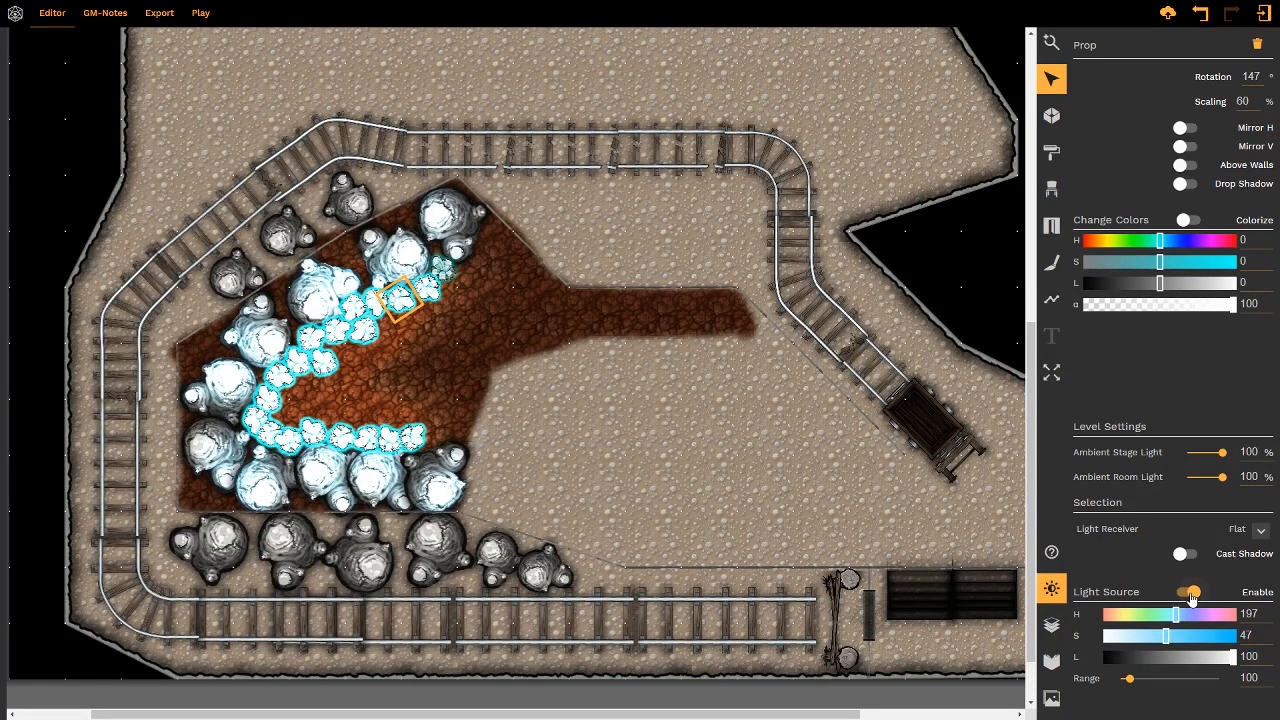
click(397, 298)
click(1185, 592)
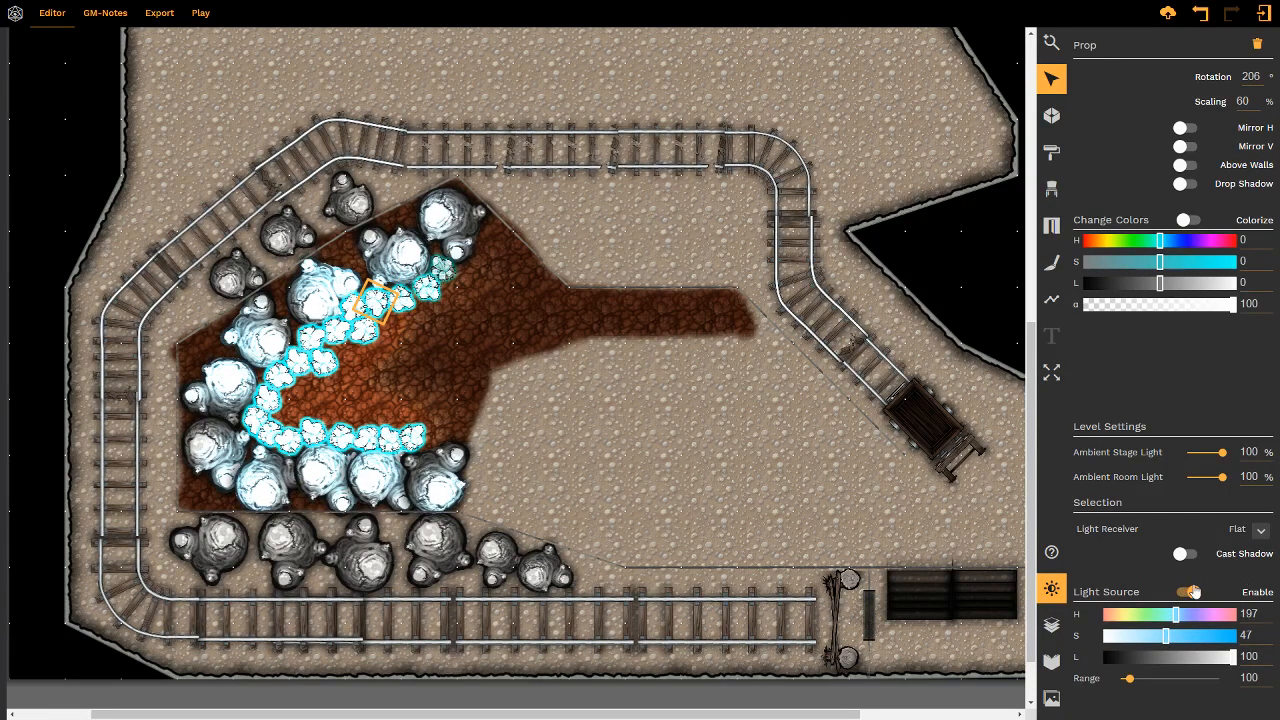
- Switch off the light sources of the crystal ores clustered along the middle of the chain's northern arm
click(374, 300)
click(1185, 592)
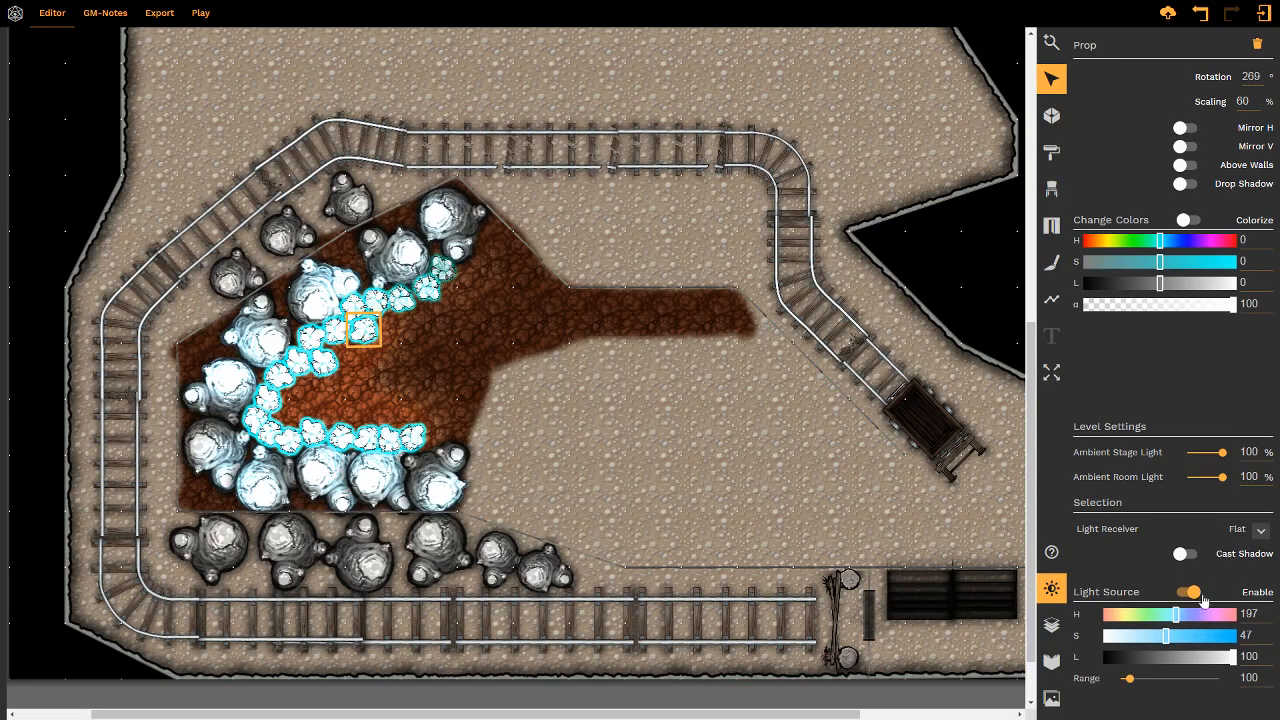
click(362, 331)
click(353, 308)
click(1186, 592)
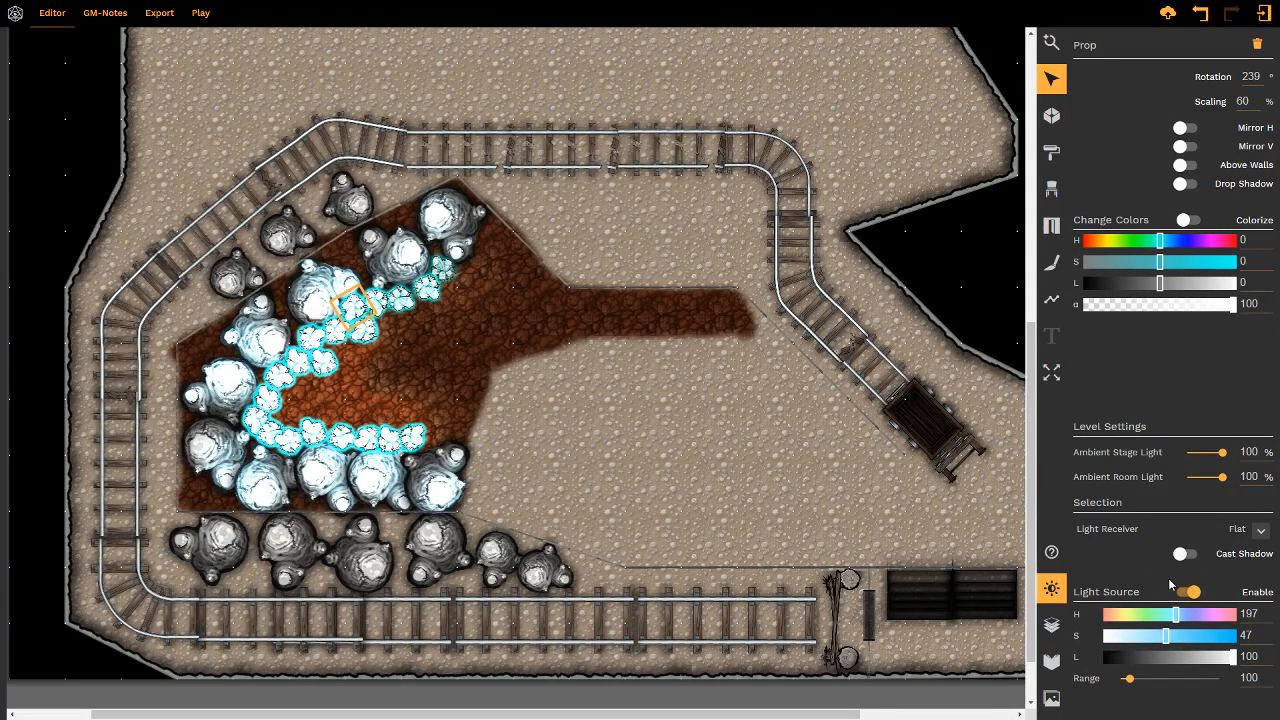
click(1199, 594)
click(336, 328)
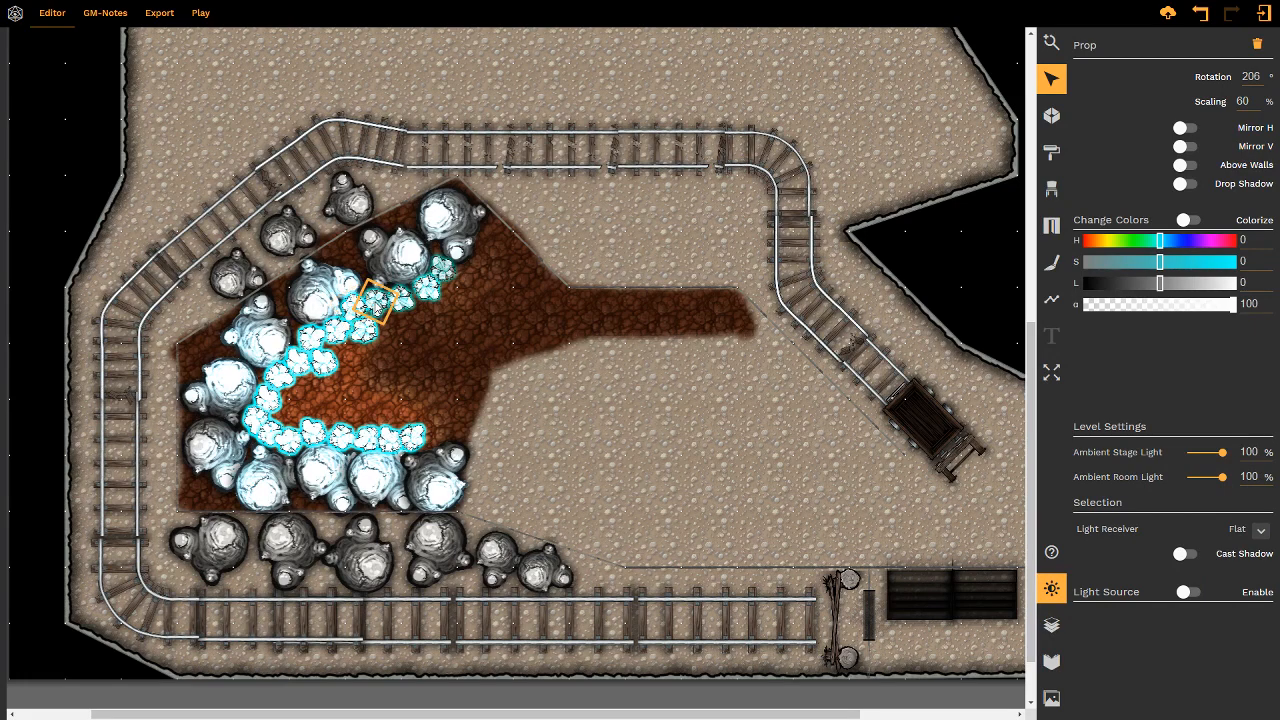
click(1186, 592)
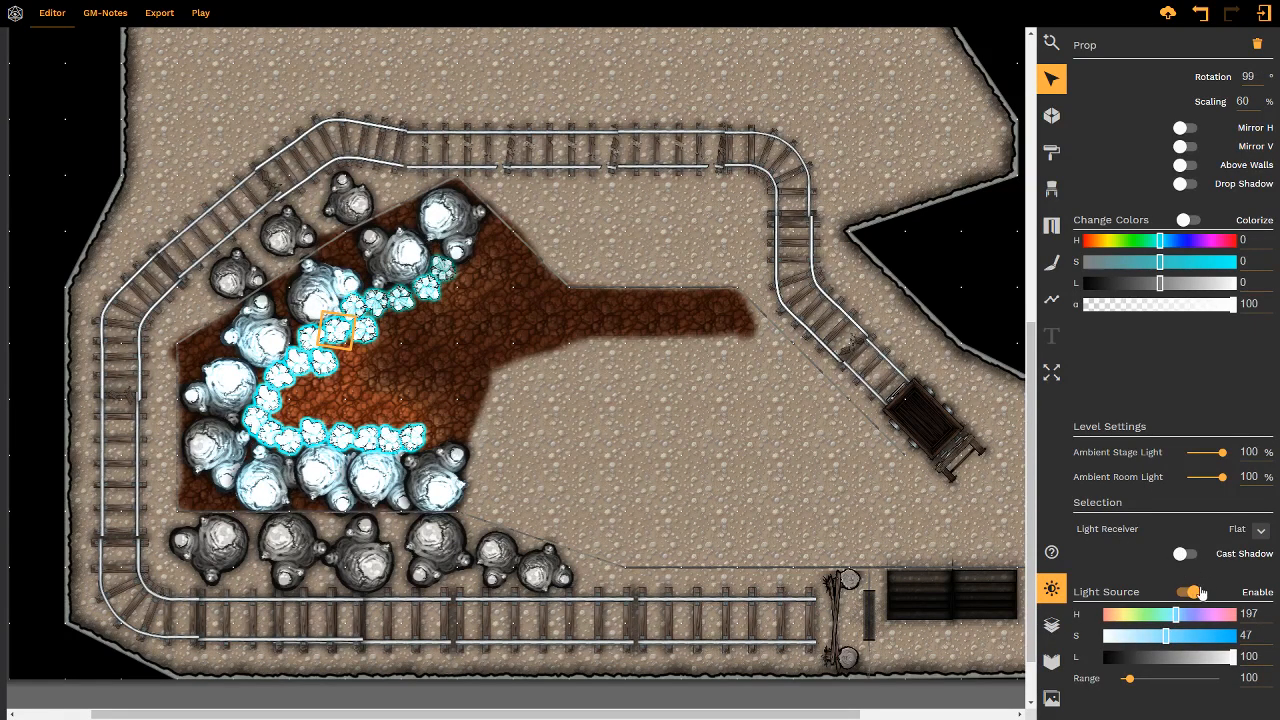
click(311, 341)
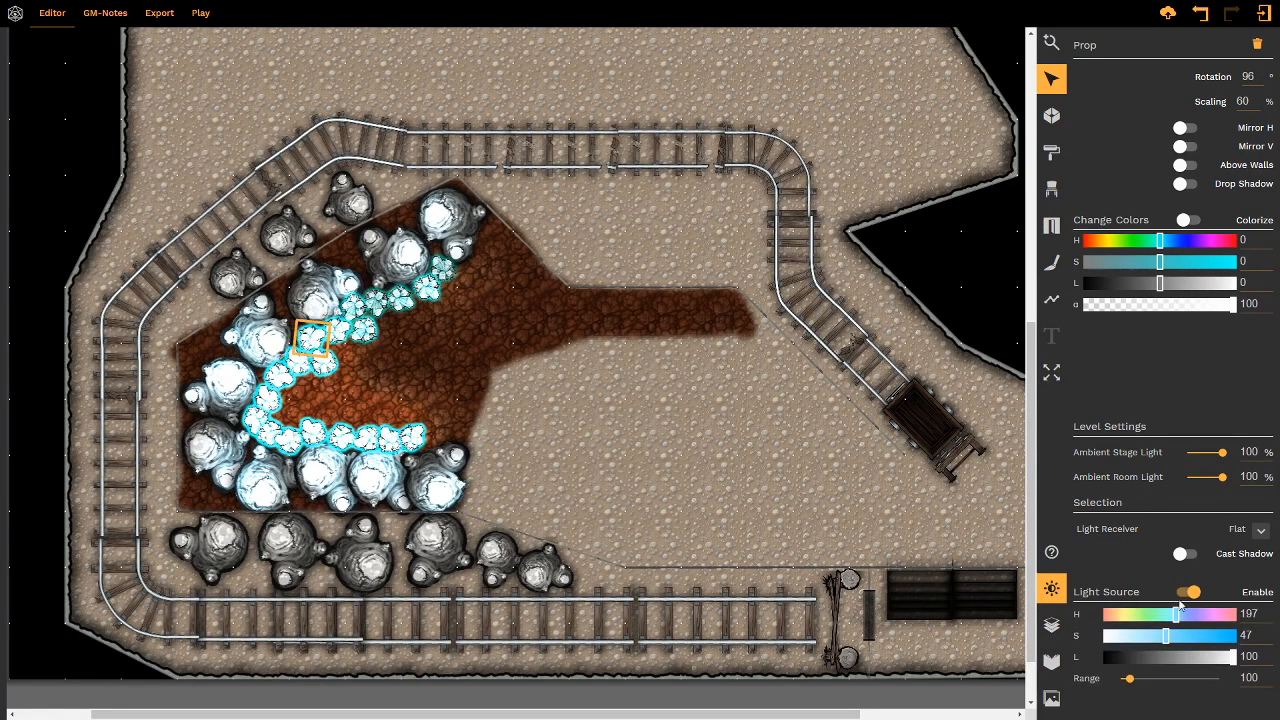
click(1186, 592)
- Switch off the light sources of the four crystal ores leading down toward the chain's western bend
click(317, 362)
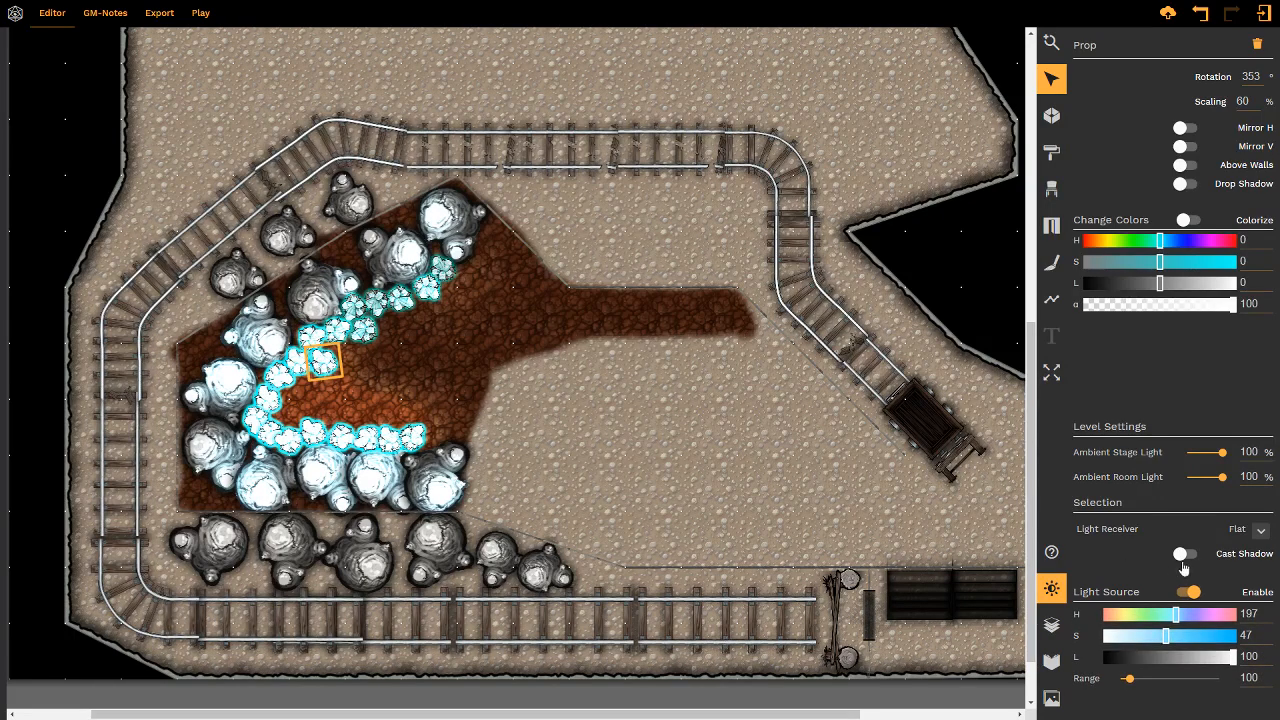
click(1187, 592)
click(294, 363)
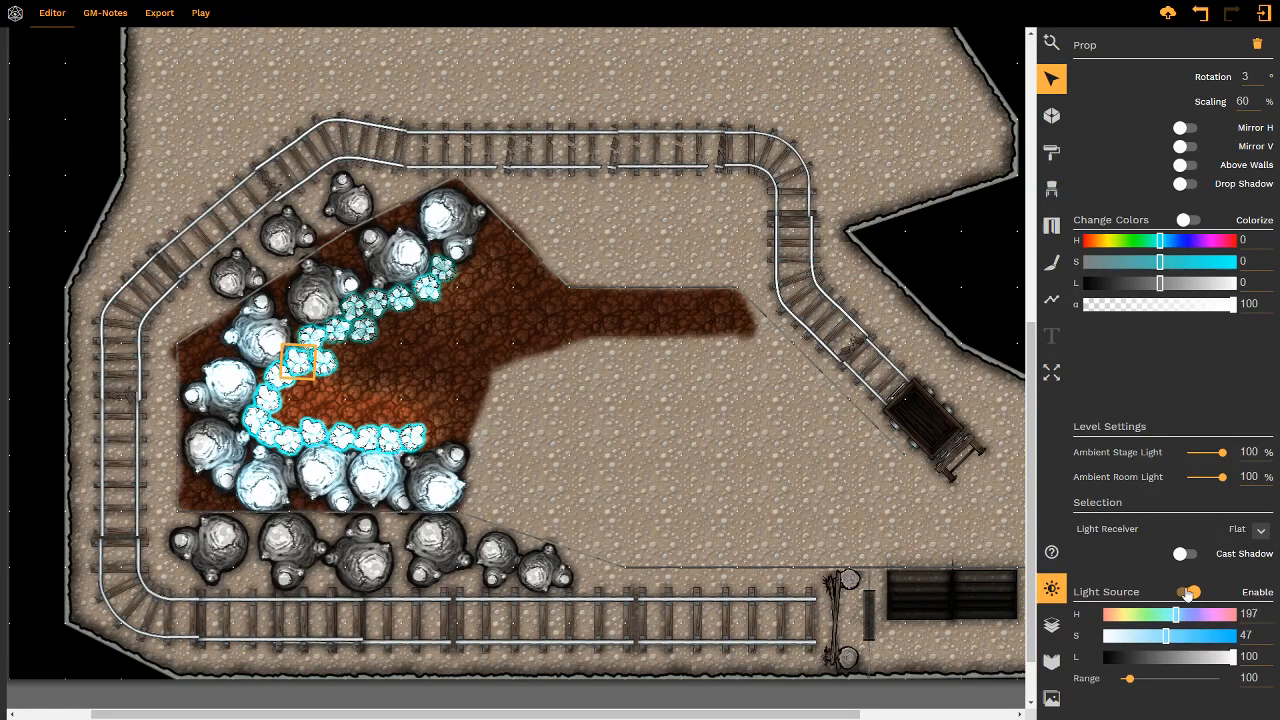
click(1187, 592)
click(283, 377)
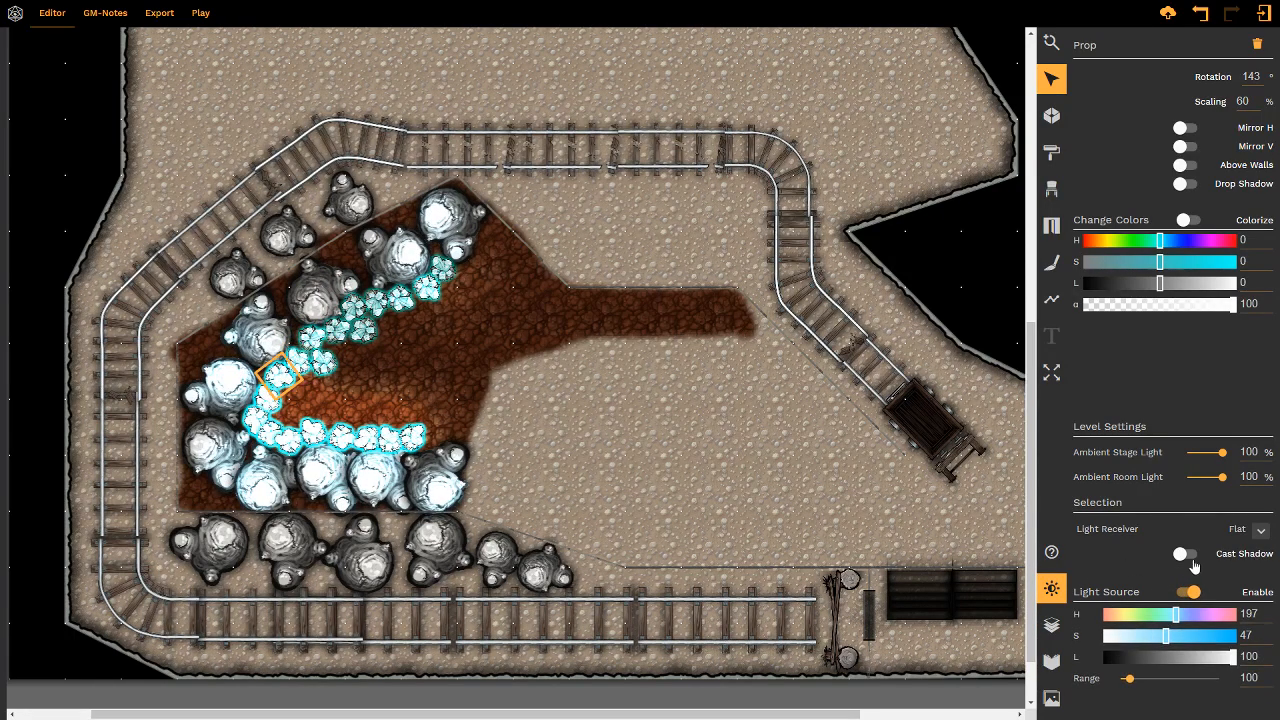
click(1187, 592)
click(268, 399)
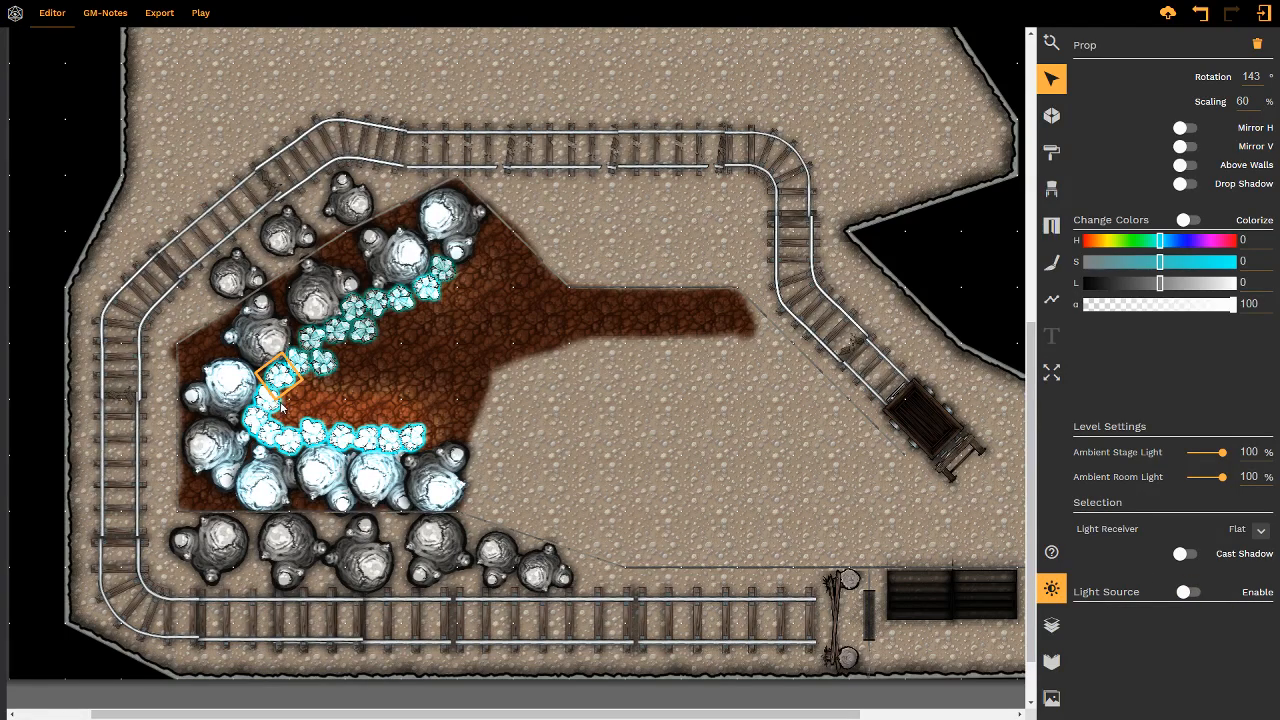
click(1187, 592)
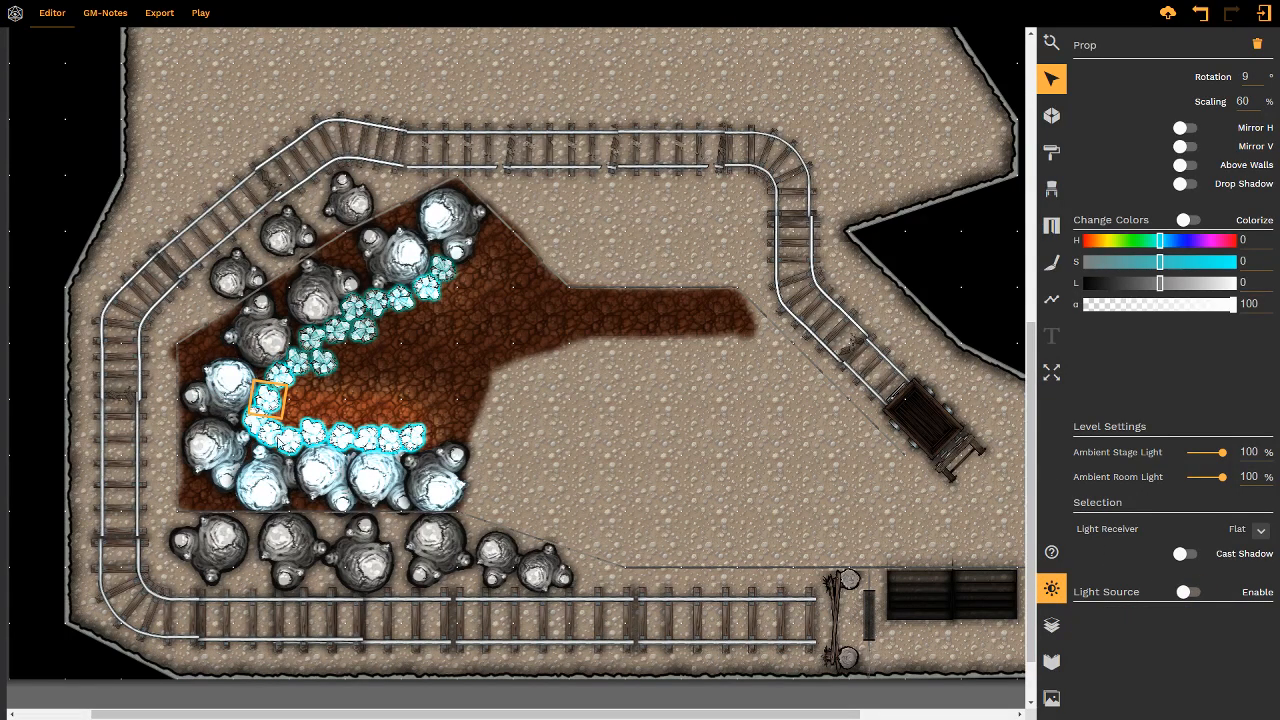
- Switch off the light sources of the three crystal ores around the chain's southwestern bend
click(256, 420)
click(1187, 592)
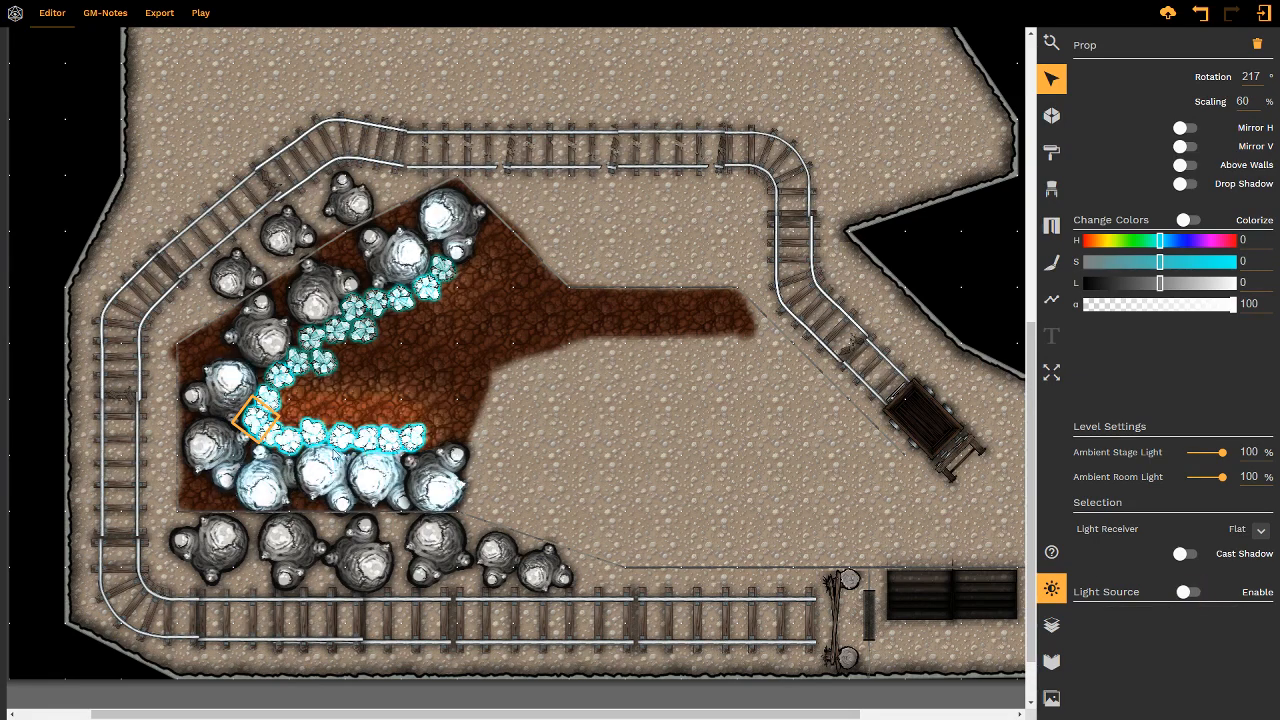
click(268, 433)
click(1187, 592)
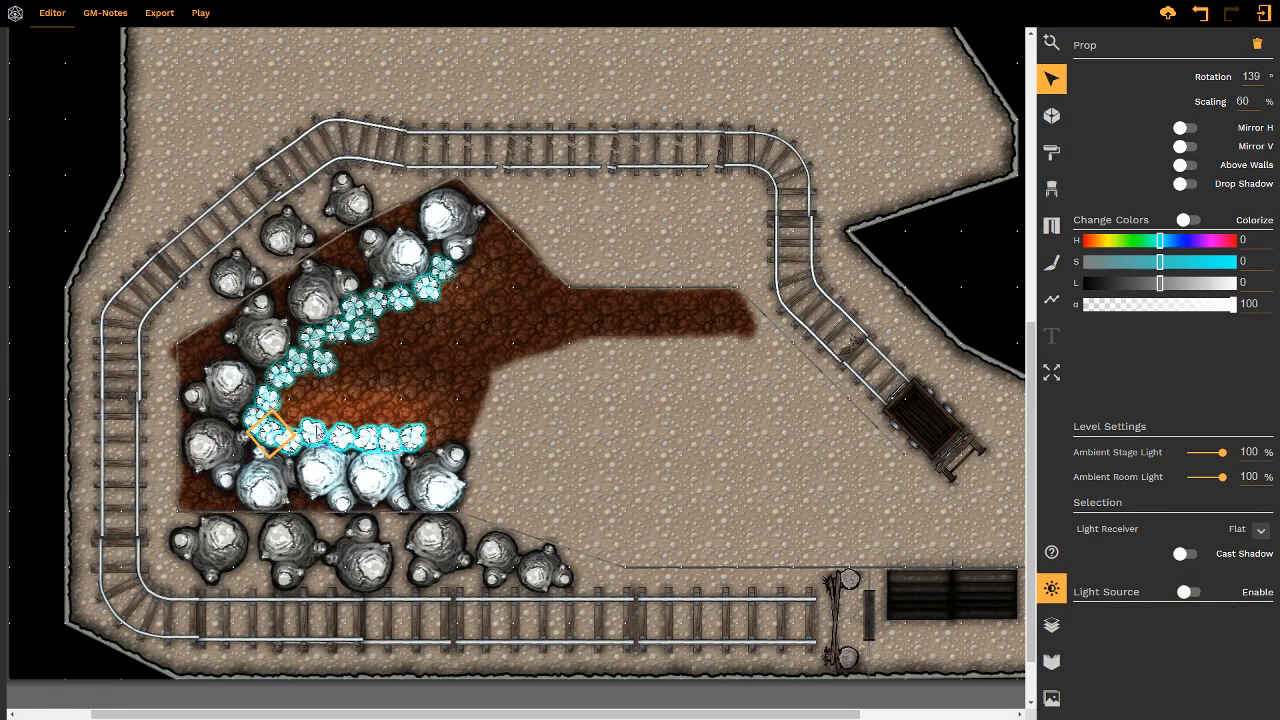
click(289, 441)
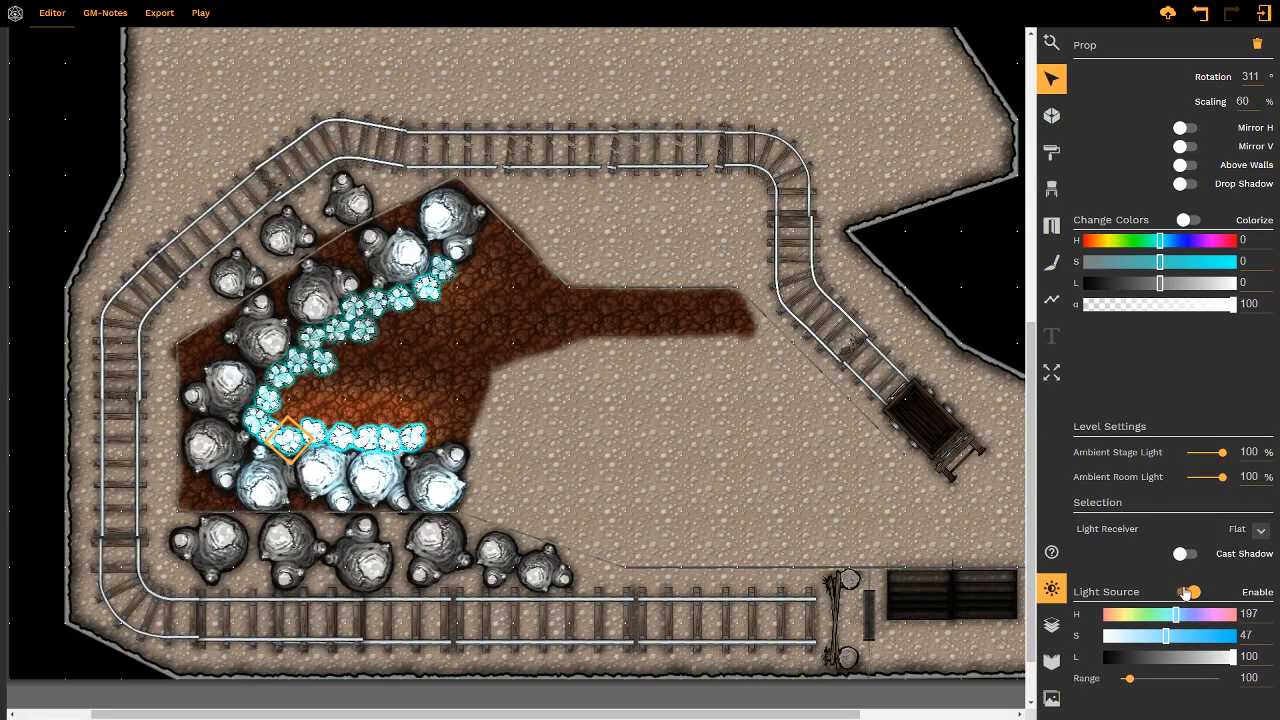
click(1187, 592)
- Switch off the light sources of the remaining crystal ores along the chain's southern row, through to its eastern end
click(313, 435)
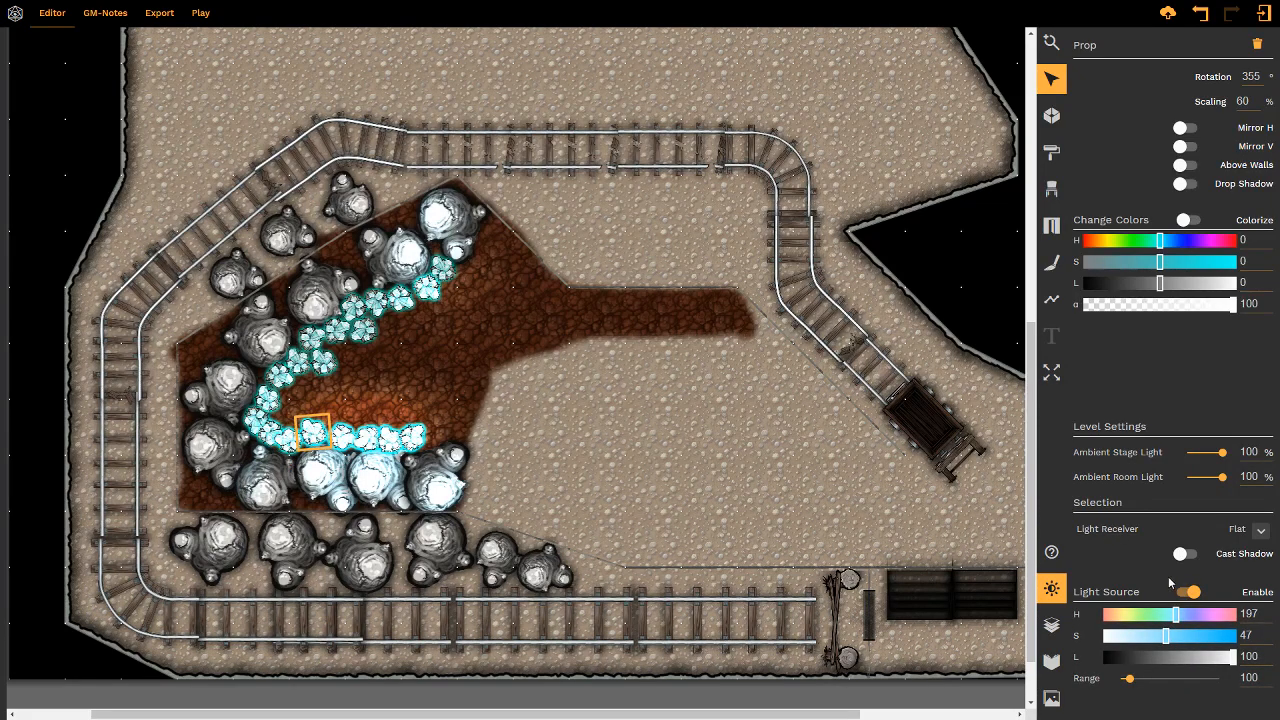
click(1187, 592)
click(1187, 592)
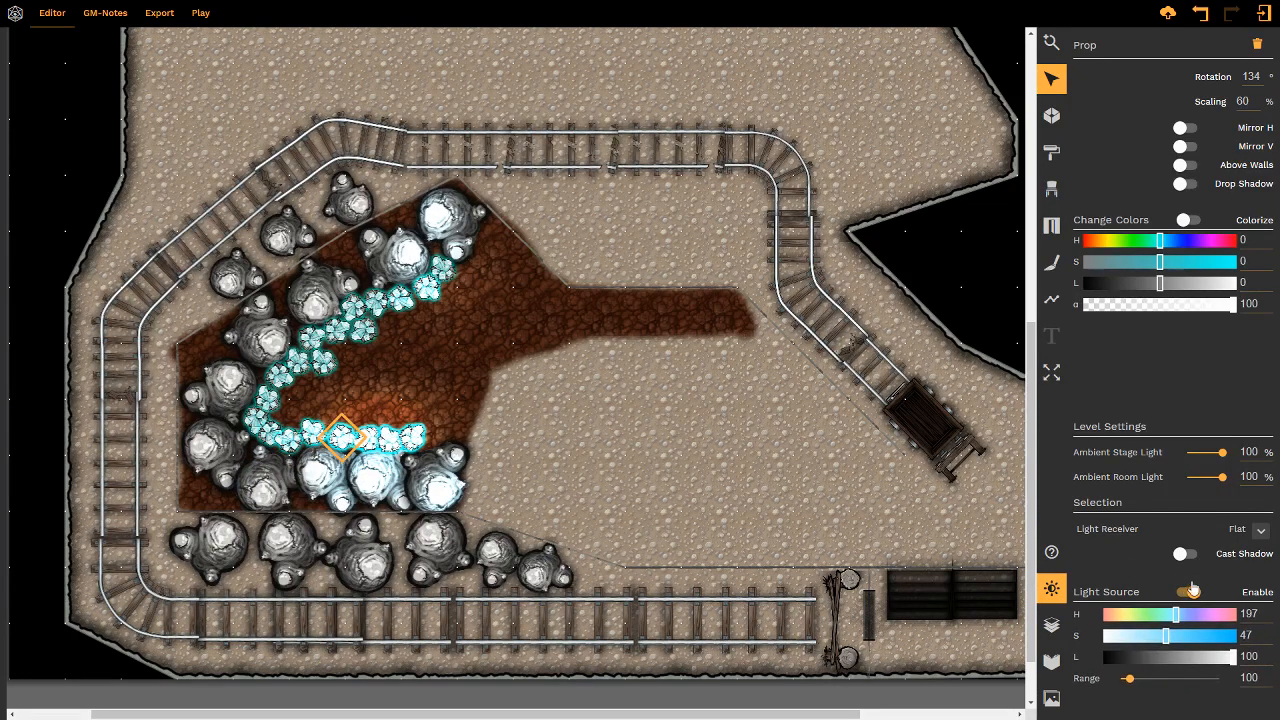
click(1187, 592)
click(365, 440)
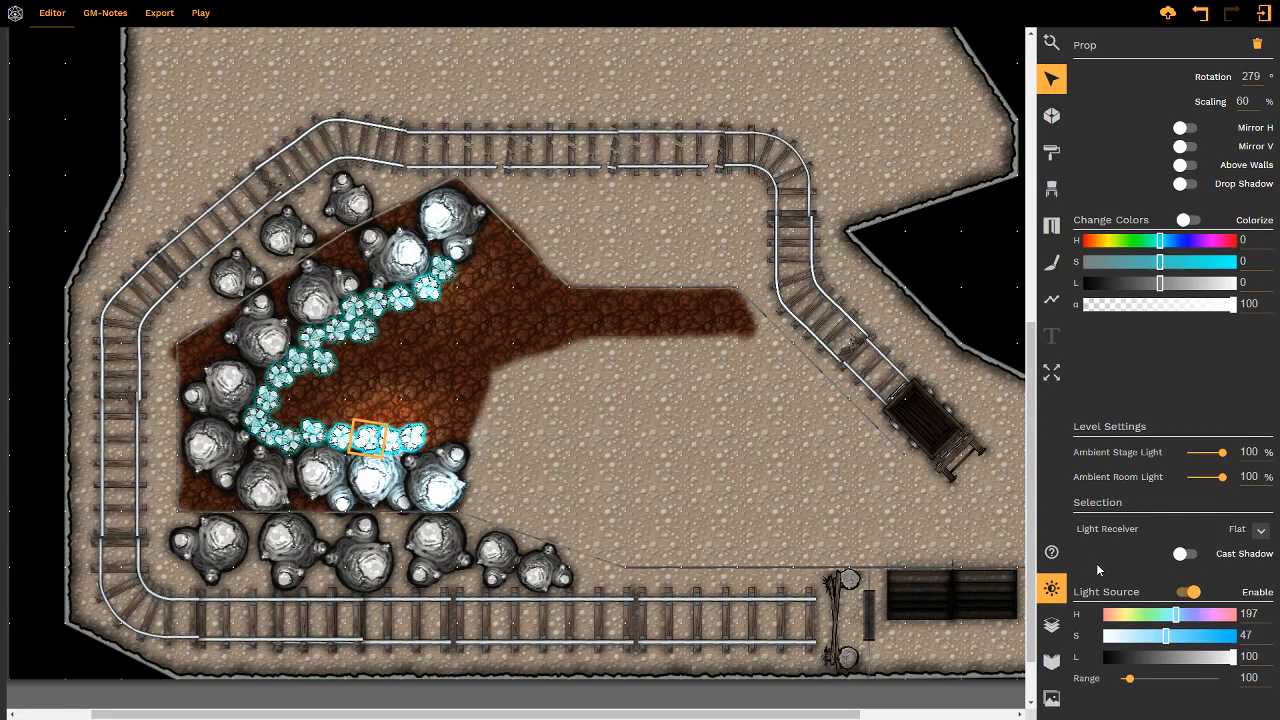
click(1187, 592)
click(1187, 592)
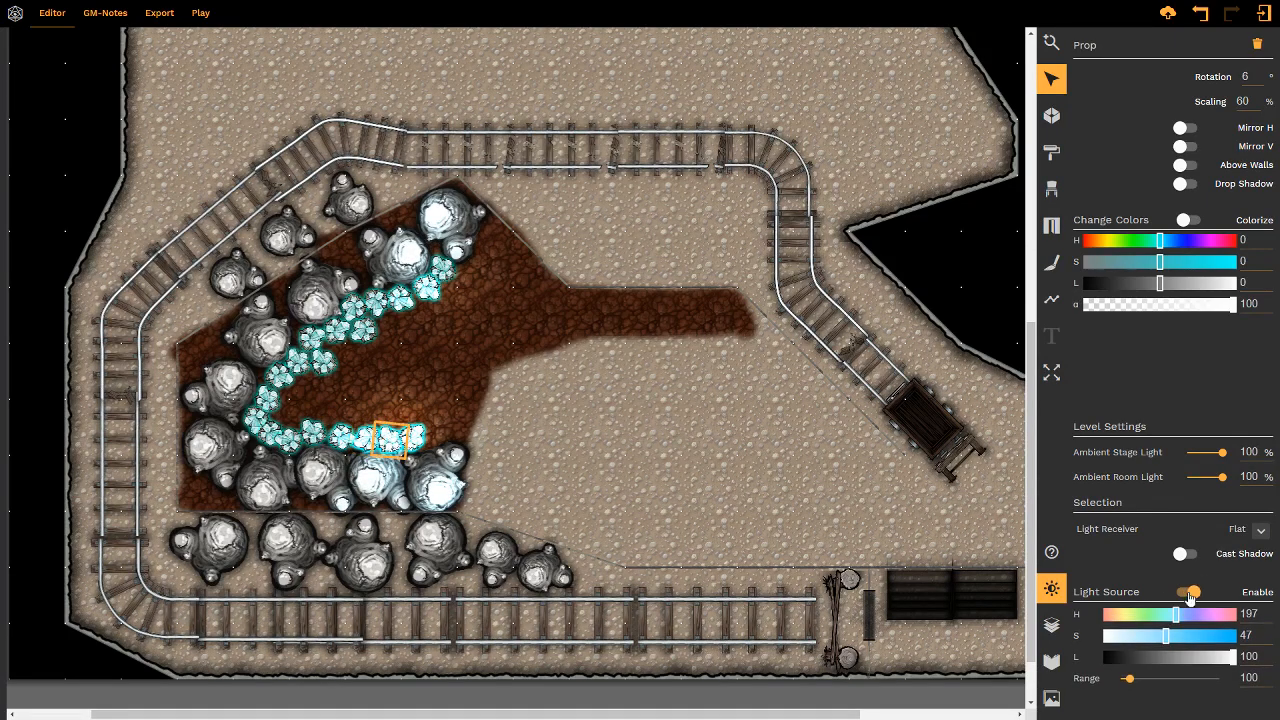
click(1187, 592)
click(392, 438)
click(412, 437)
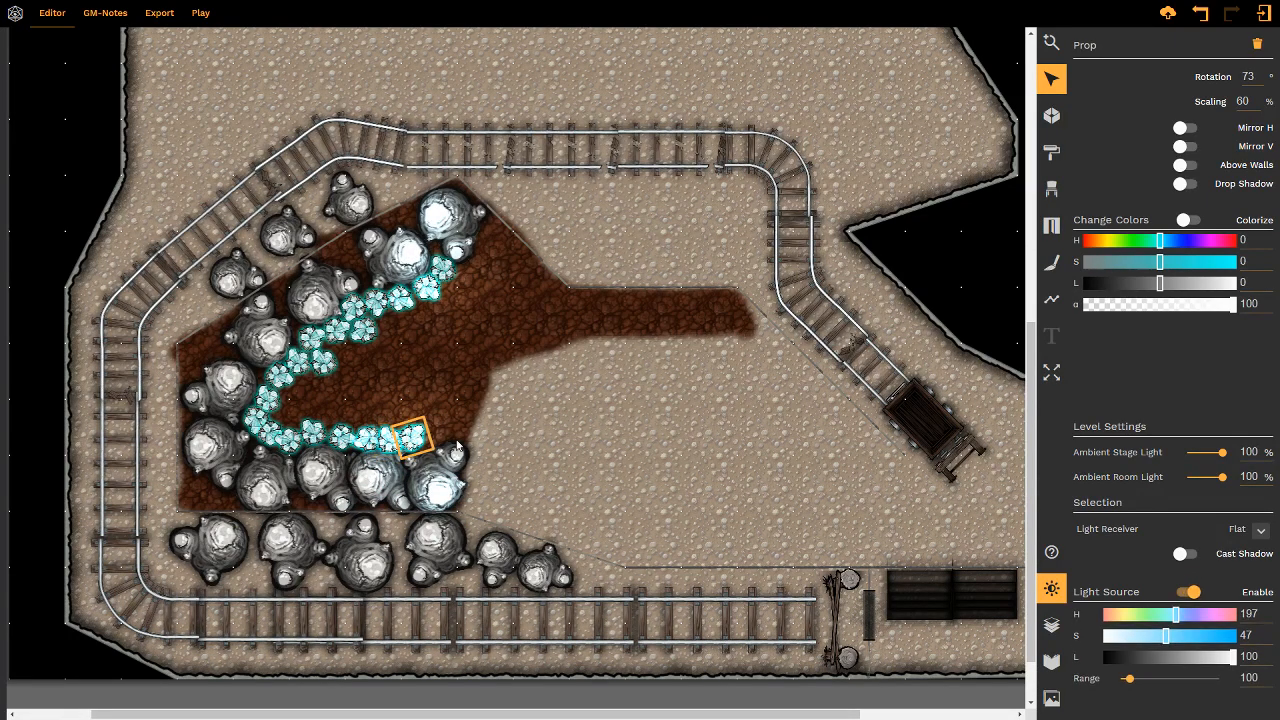
click(1188, 592)
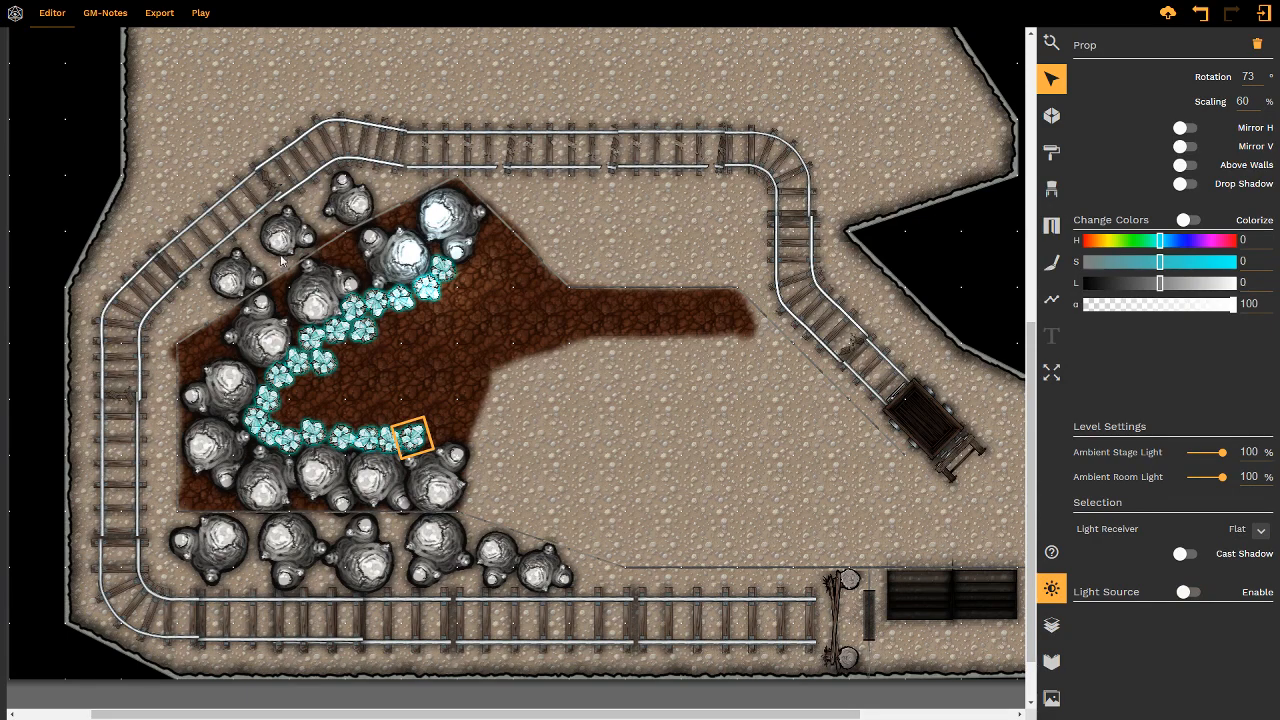
- Select the big stalagmite at the northern tip again and close the lighting settings
click(438, 232)
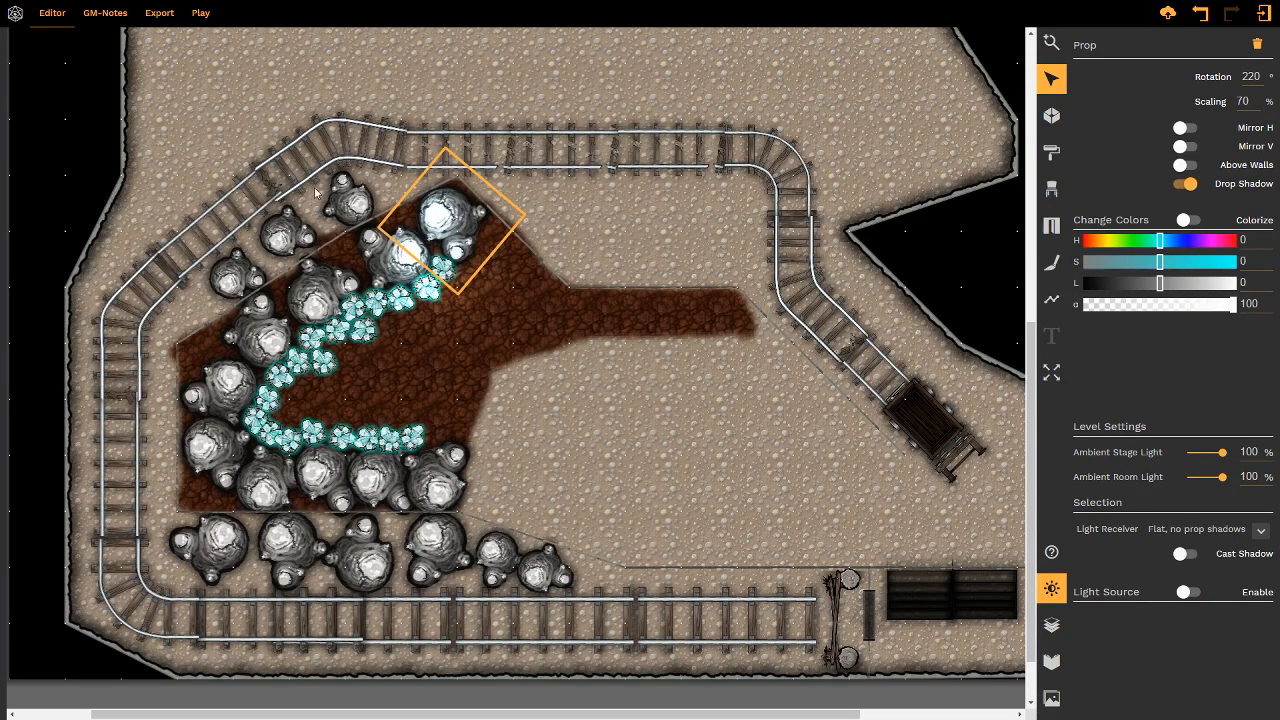
click(1051, 592)
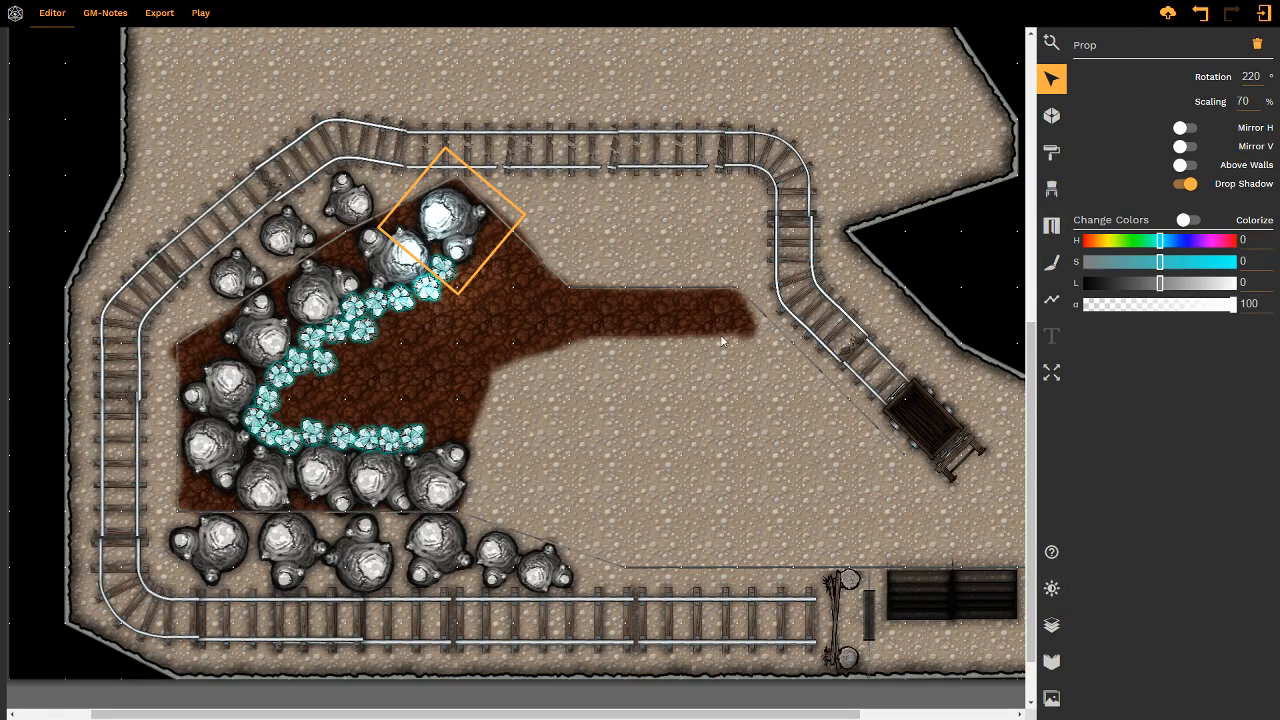
right_drag(673, 372, 701, 340)
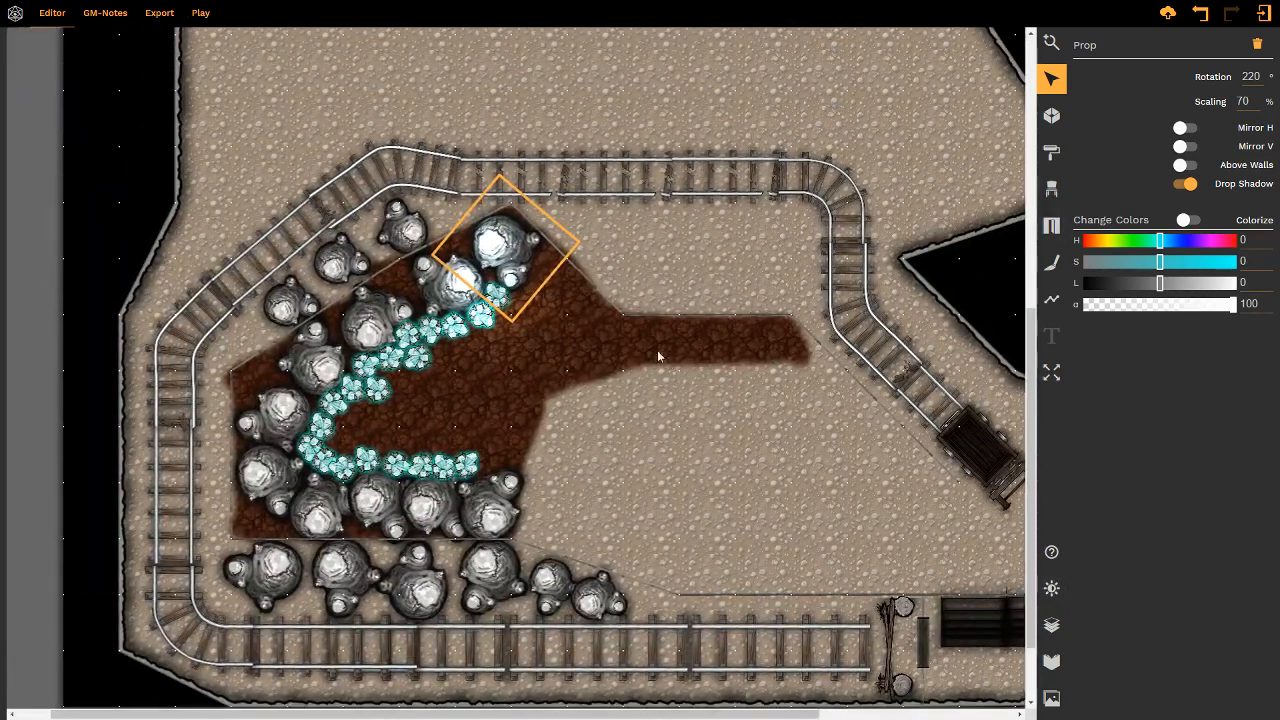
- Thicken the brush and fill the floor south of the narrow dark strip with the dark rocky ground texture, back toward the stalagmites
right_drag(683, 425, 651, 367)
click(1051, 262)
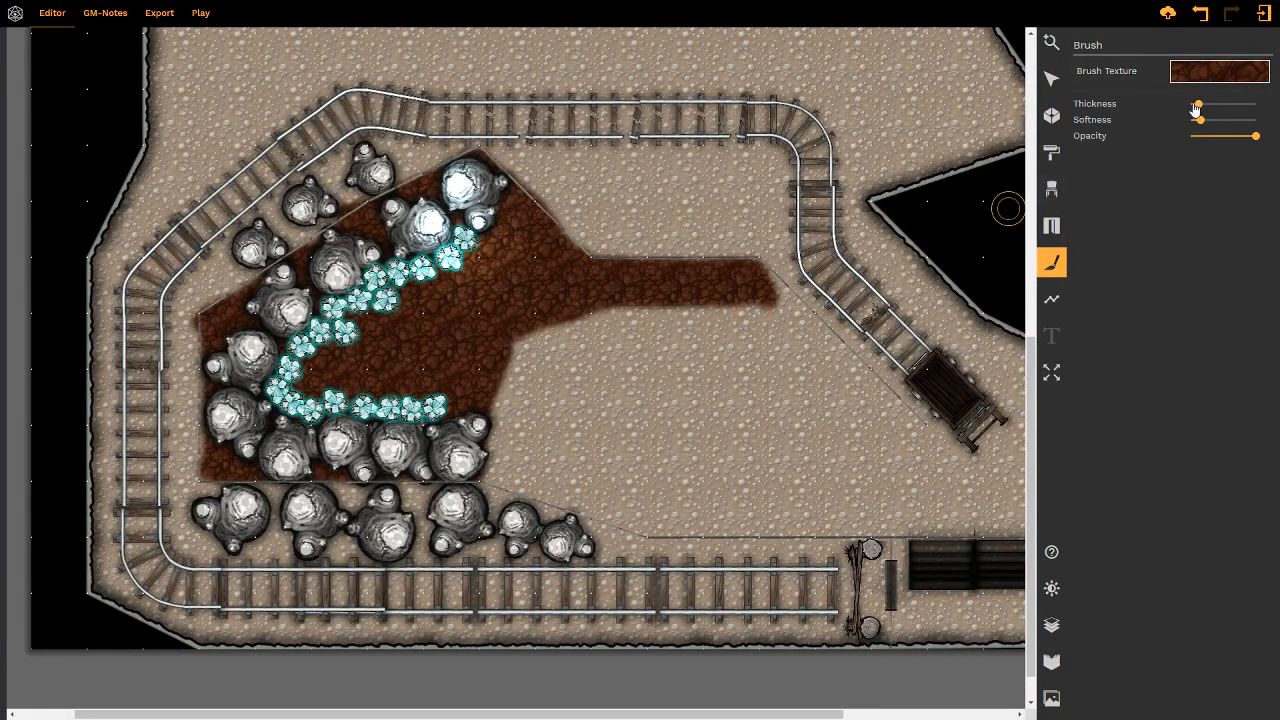
drag(1197, 105, 1206, 105)
mouse_move(732, 307)
mouse_down()
mouse_move(775, 325)
mouse_move(745, 338)
mouse_move(655, 322)
mouse_move(570, 335)
mouse_move(707, 360)
mouse_move(591, 363)
mouse_move(517, 391)
mouse_move(495, 475)
mouse_up()
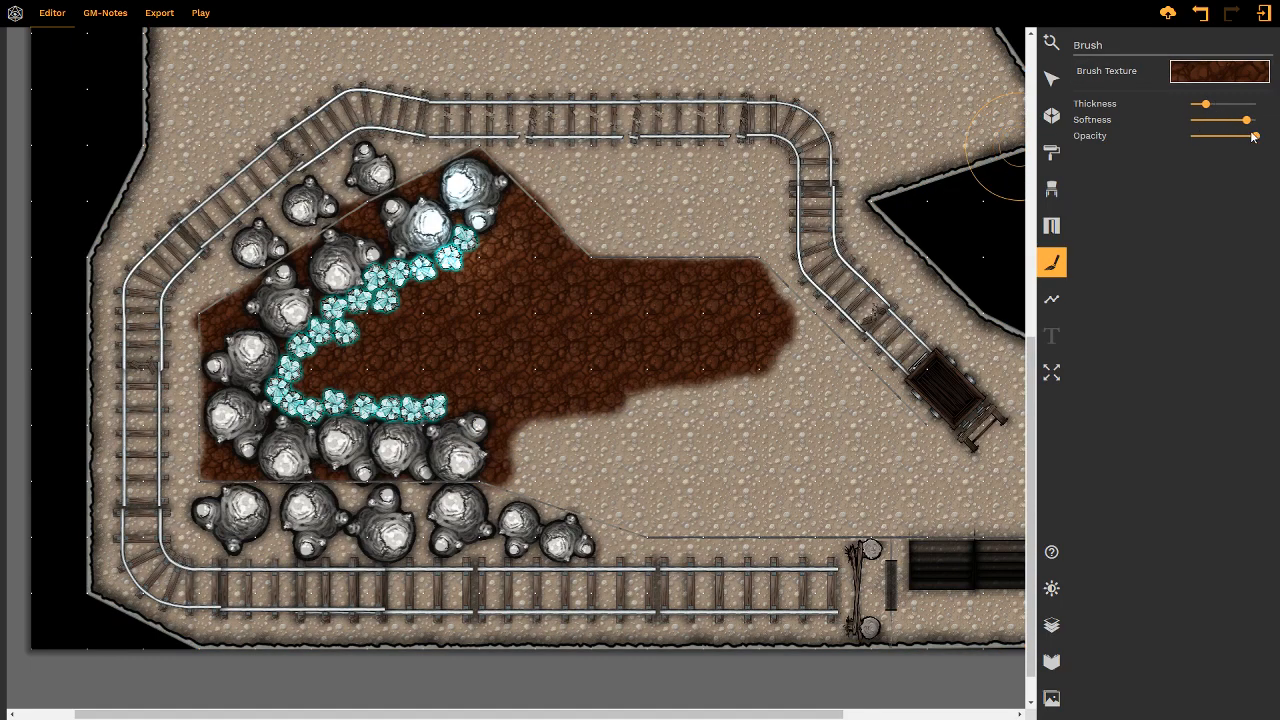
- Raise the brush softness, lower its opacity to about half, and paint a faded rocky fringe southeast toward the mine cart and southern track
drag(1232, 147, 1227, 145)
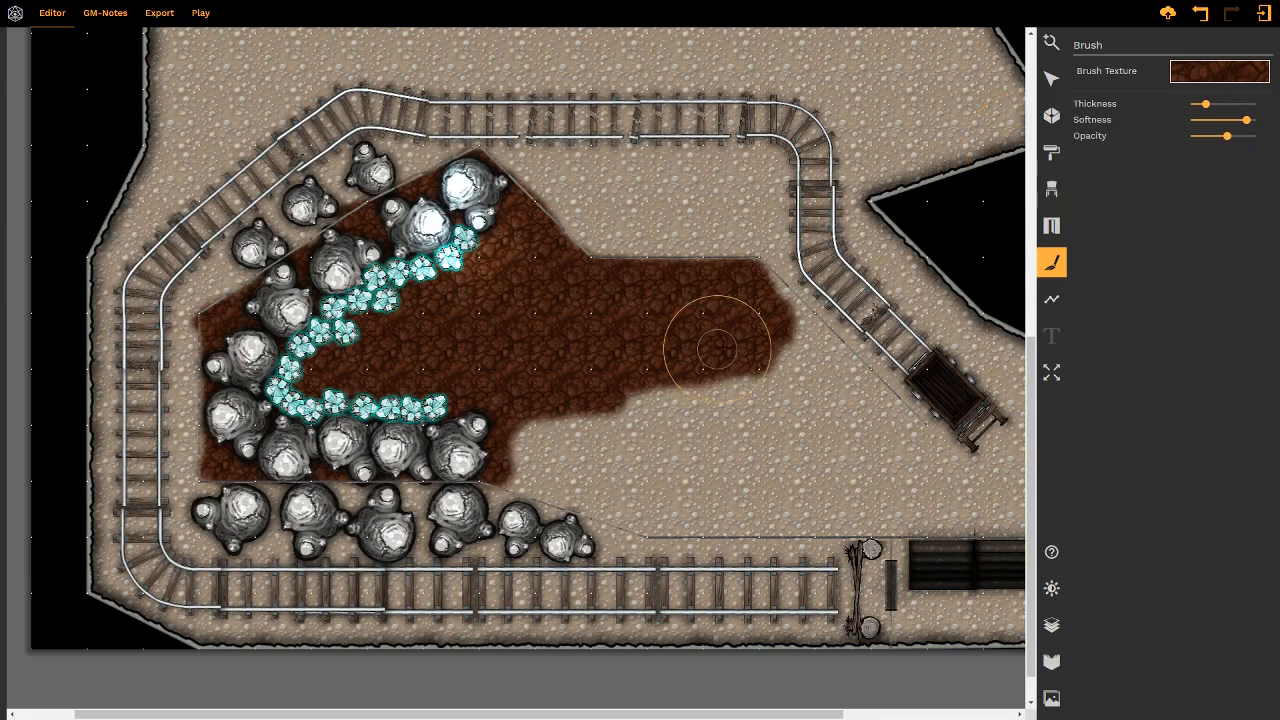
mouse_move(757, 319)
mouse_down()
mouse_move(788, 345)
mouse_move(762, 390)
mouse_move(749, 356)
mouse_move(586, 409)
mouse_move(528, 437)
mouse_move(545, 440)
mouse_move(528, 440)
mouse_move(534, 470)
mouse_move(630, 440)
mouse_move(729, 366)
mouse_move(749, 300)
mouse_move(812, 348)
mouse_move(631, 430)
mouse_move(520, 457)
mouse_move(565, 489)
mouse_move(565, 475)
mouse_move(608, 460)
mouse_move(586, 490)
mouse_move(485, 498)
mouse_up()
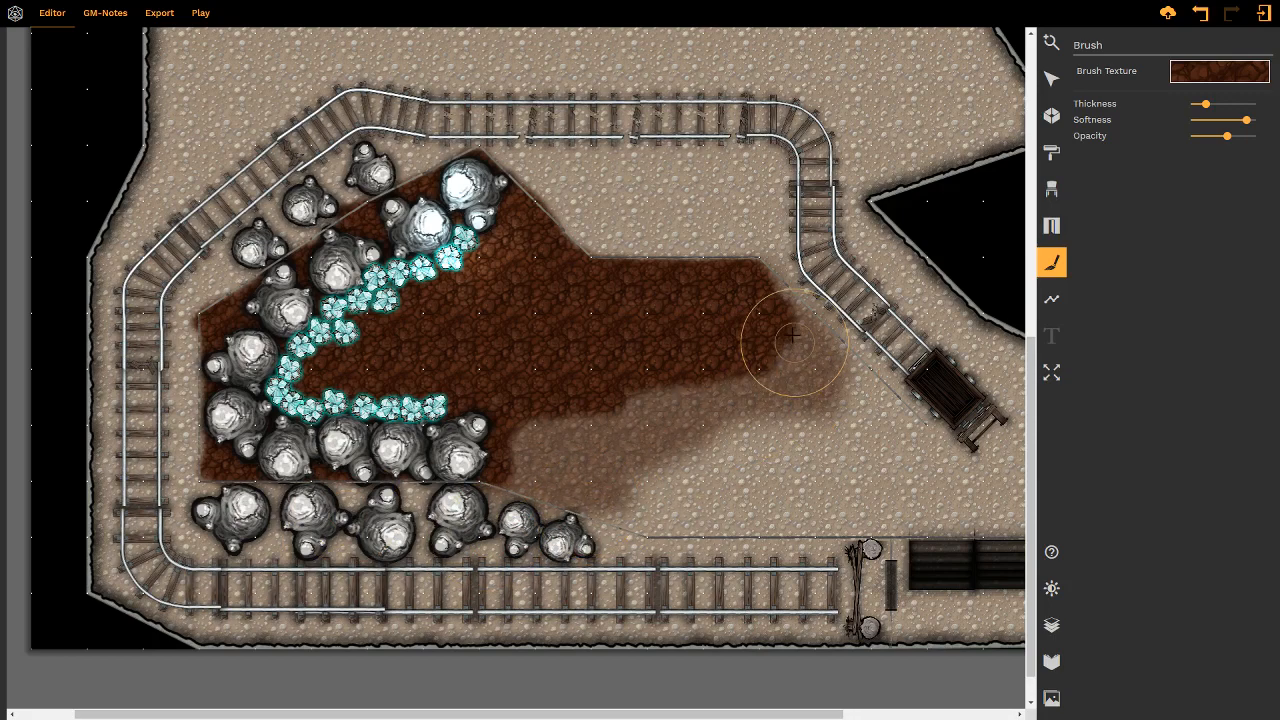
mouse_move(855, 376)
mouse_down()
mouse_move(905, 405)
mouse_move(740, 420)
mouse_move(695, 470)
mouse_move(694, 457)
mouse_move(777, 457)
mouse_move(697, 466)
mouse_move(713, 513)
mouse_move(634, 500)
mouse_move(826, 487)
mouse_move(855, 440)
mouse_move(910, 482)
mouse_move(740, 523)
mouse_move(581, 432)
mouse_move(600, 414)
mouse_move(809, 394)
mouse_move(789, 354)
mouse_move(866, 463)
mouse_move(711, 480)
mouse_move(654, 510)
mouse_move(808, 520)
mouse_move(851, 429)
mouse_move(777, 451)
mouse_move(837, 466)
mouse_move(795, 388)
mouse_move(624, 492)
mouse_up()
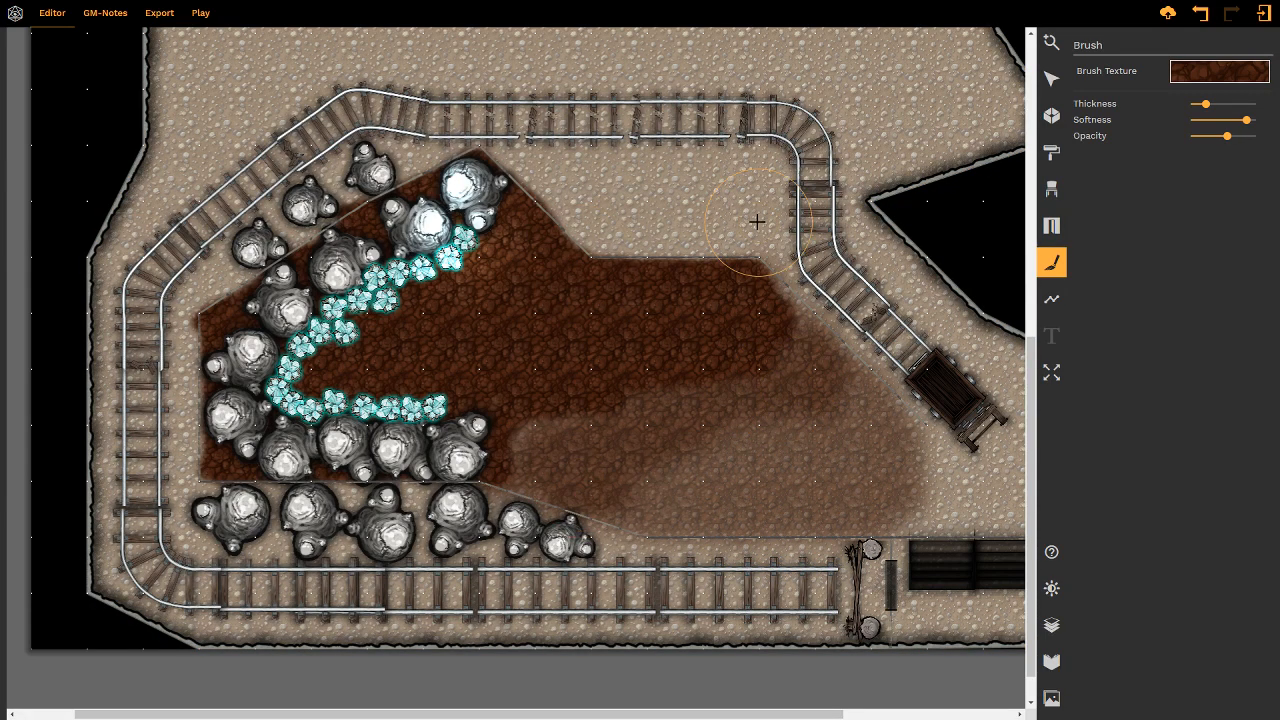
- Place a pile of randomly rotated sacks of ore at 50% scaling on the faded ground just west of the mine cart
mouse_move(673, 385)
middle_down()
mouse_move(706, 354)
mouse_move(606, 429)
mouse_move(608, 362)
mouse_move(491, 466)
mouse_move(466, 380)
middle_up()
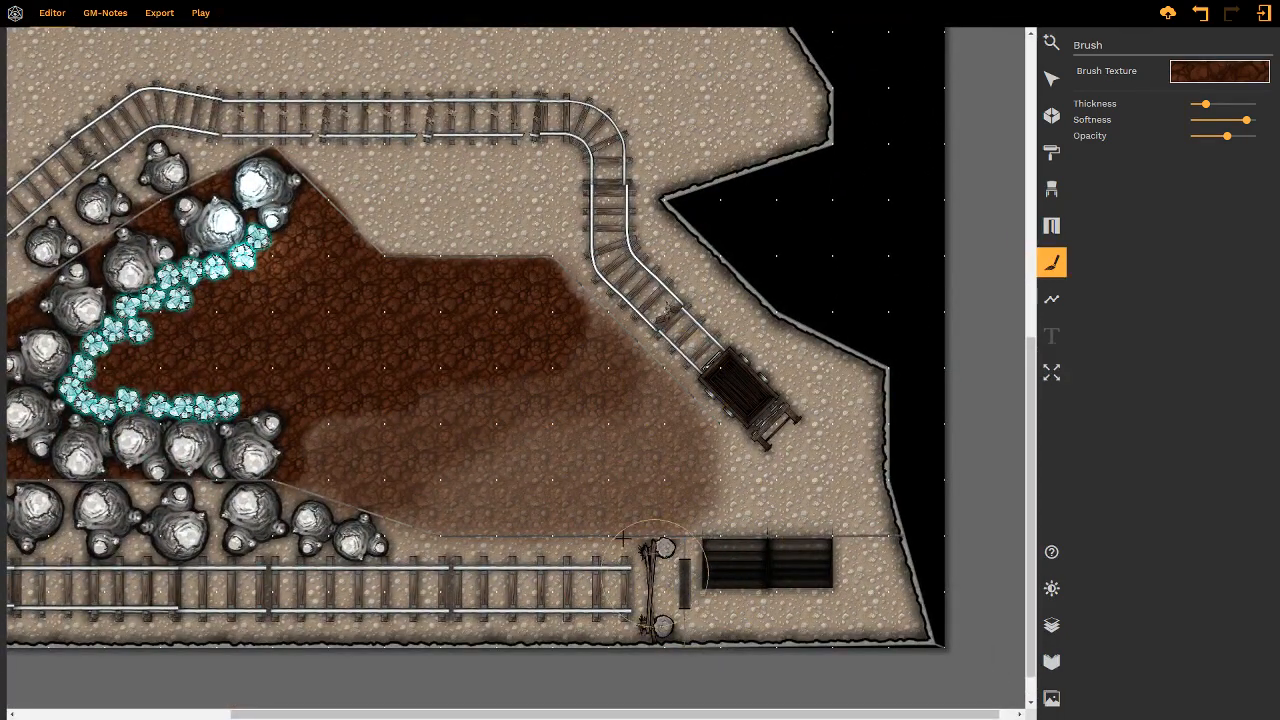
middle_drag(447, 306, 600, 380)
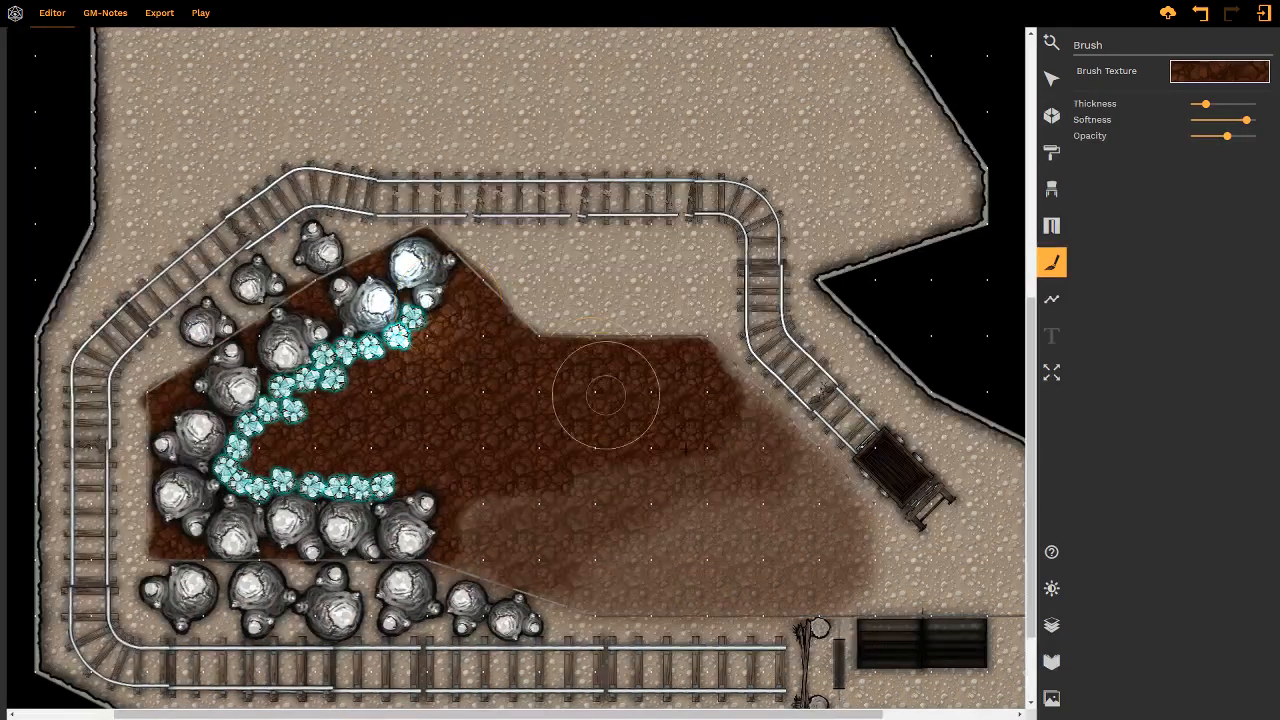
middle_drag(729, 427, 708, 346)
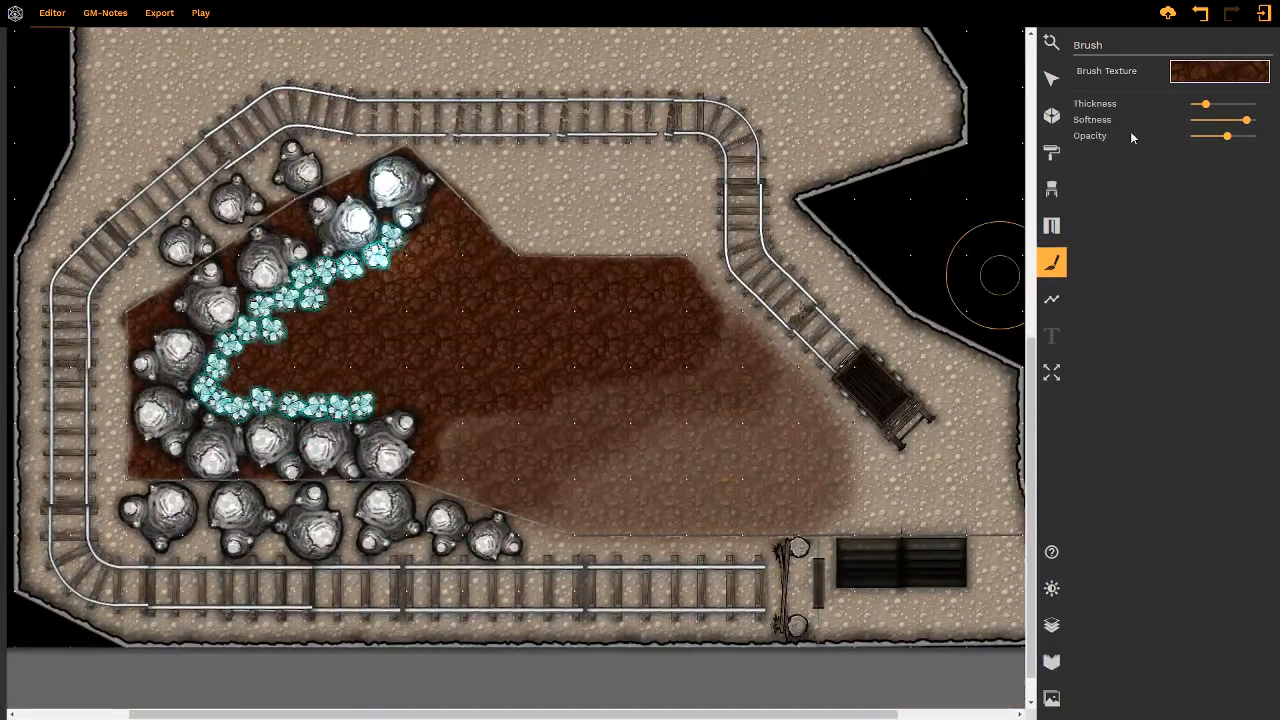
click(1052, 195)
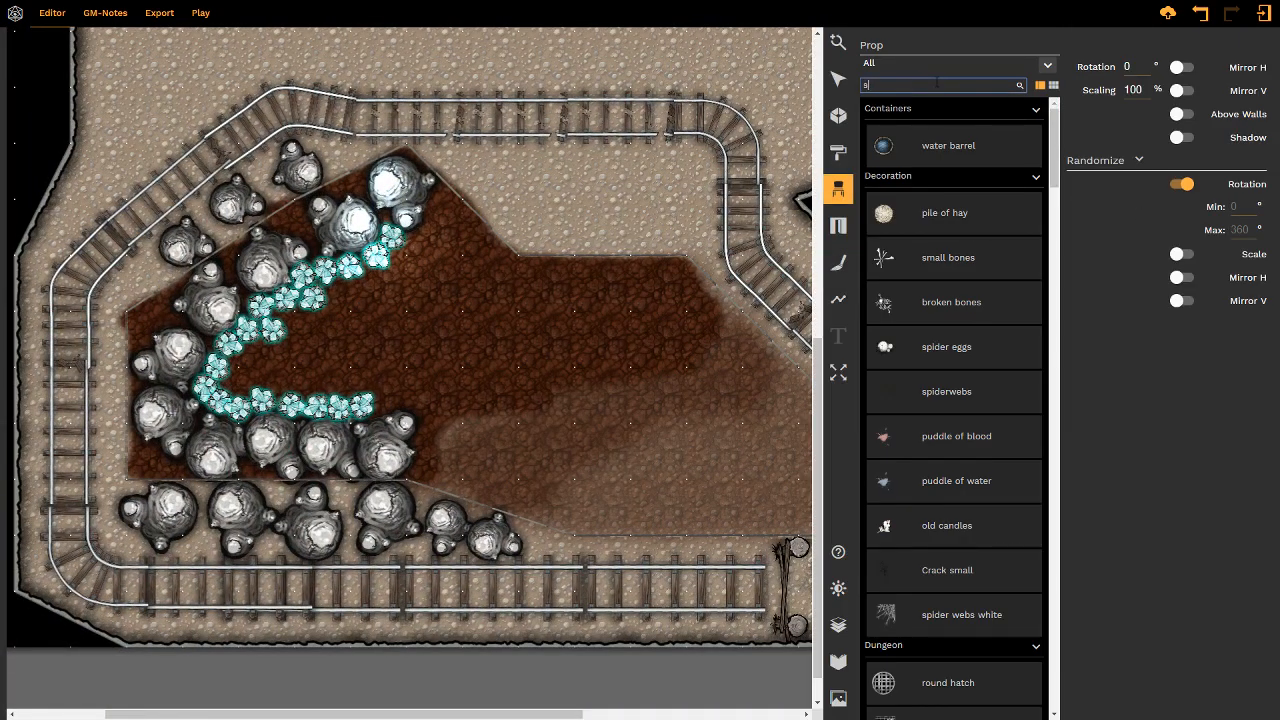
click(940, 146)
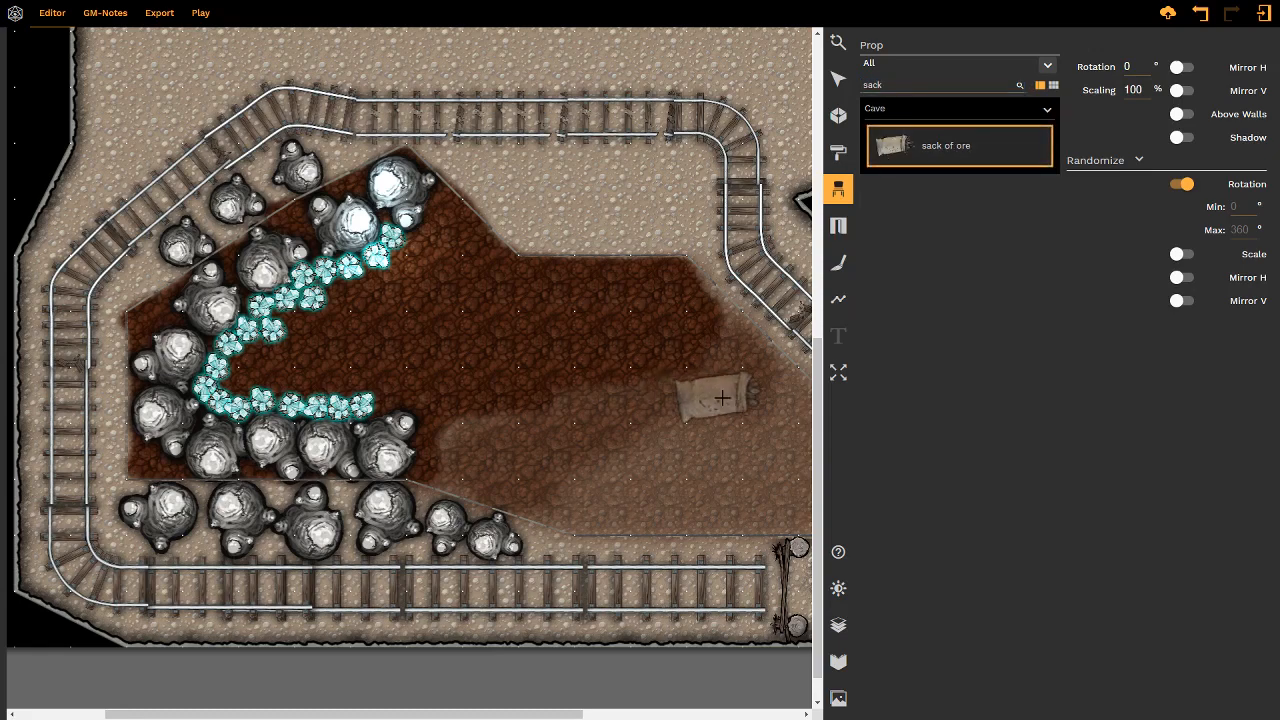
middle_drag(700, 397, 606, 357)
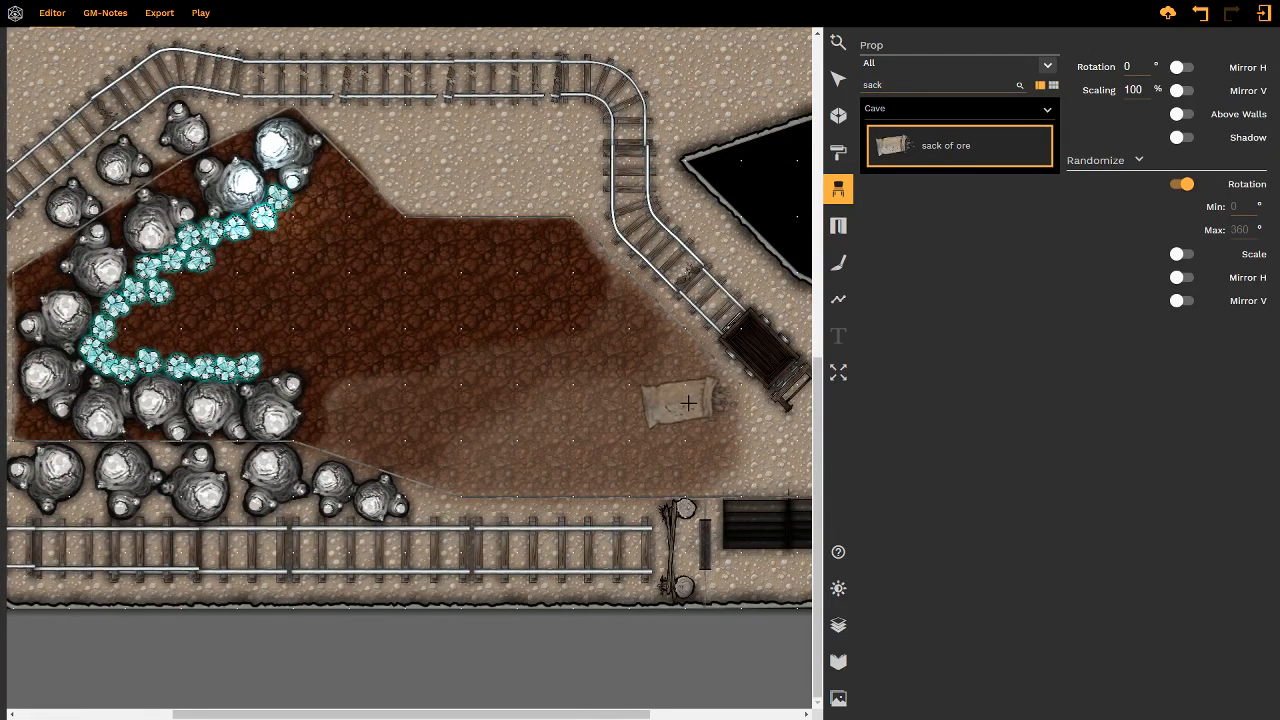
ctrl+scroll(688, 403, up, 3)
ctrl+scroll(688, 403, down, 8)
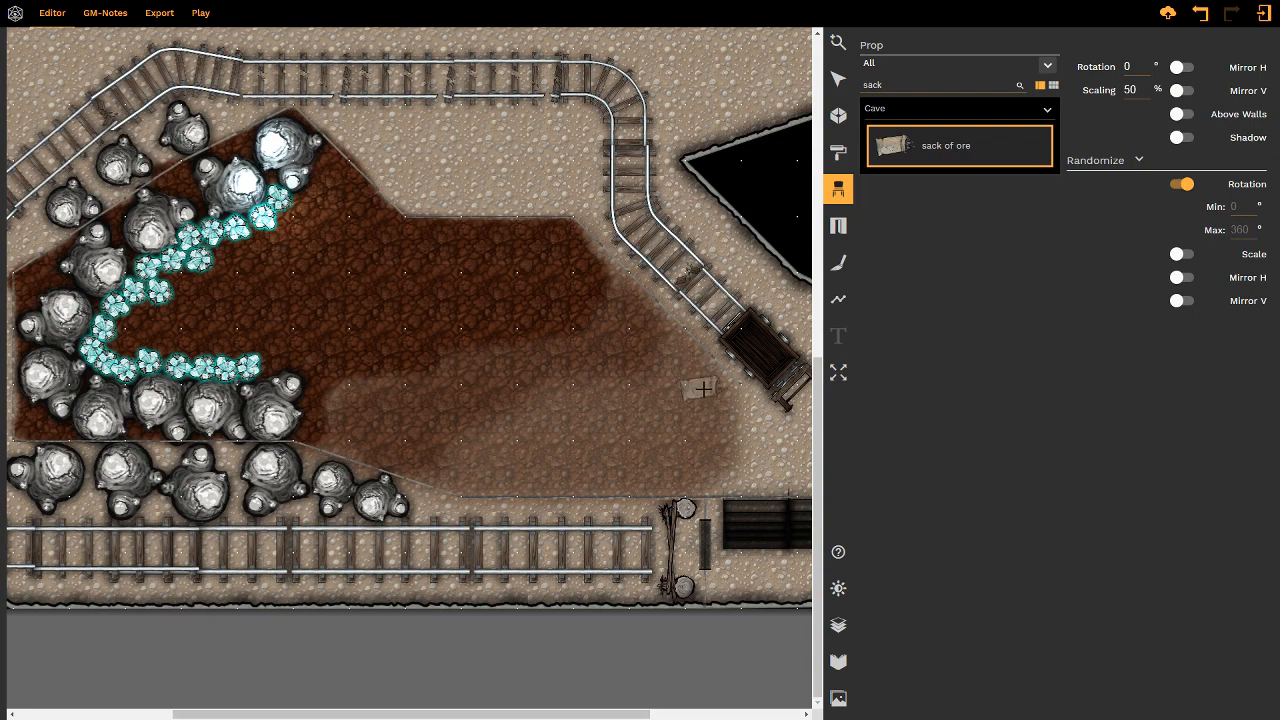
click(708, 393)
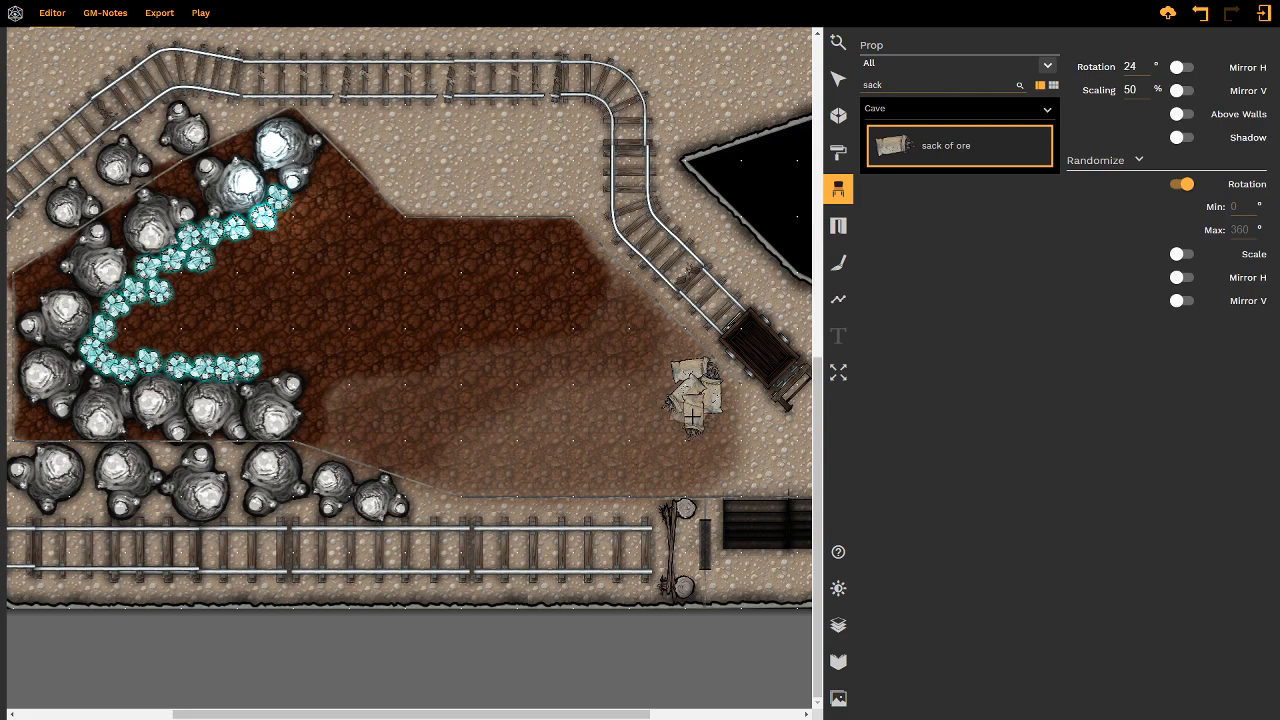
click(678, 382)
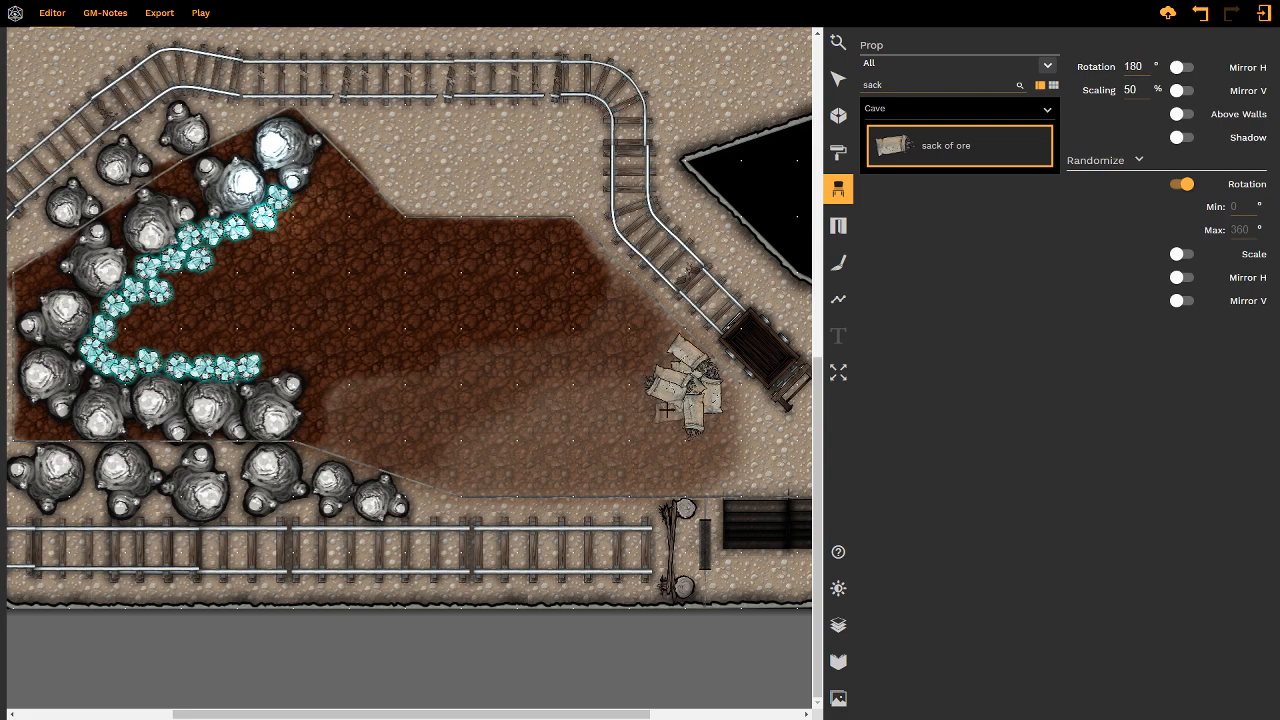
scroll(625, 323, left, 3)
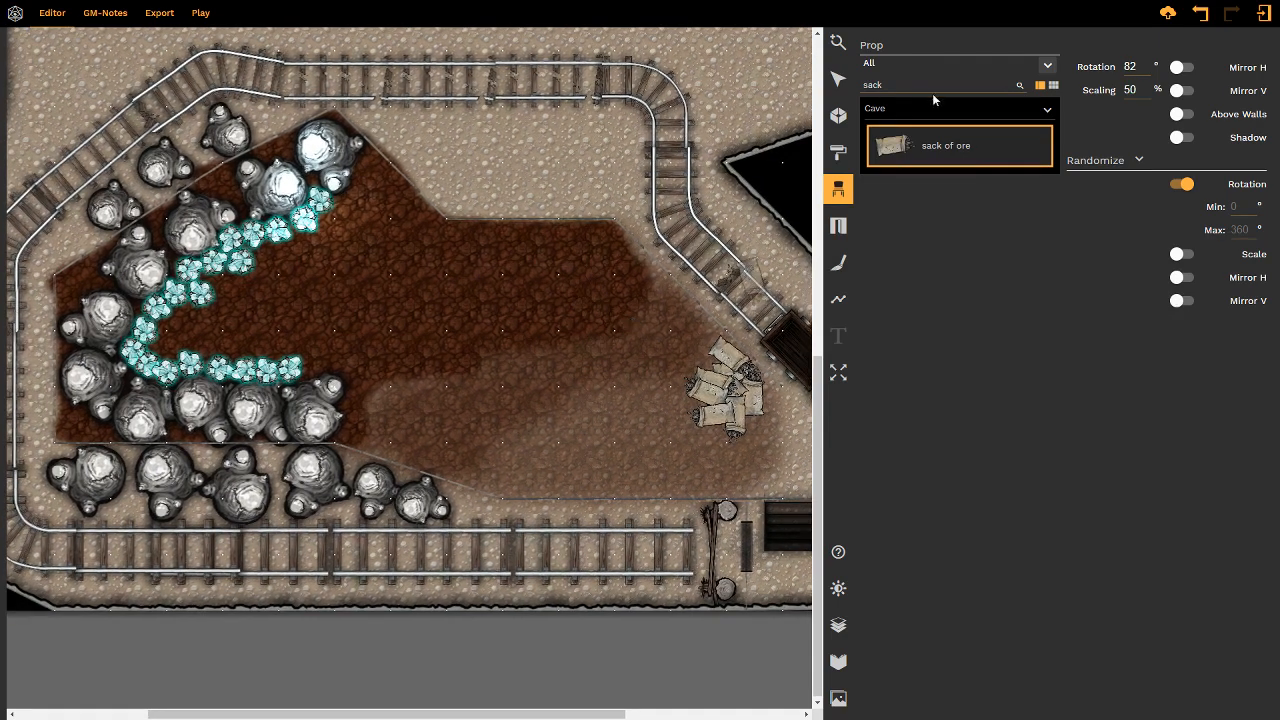
click(838, 82)
- Place a rails t-crossing at 180° rotation and 110% scaling on the northern straight track, with its branch facing north
middle_drag(479, 271, 578, 375)
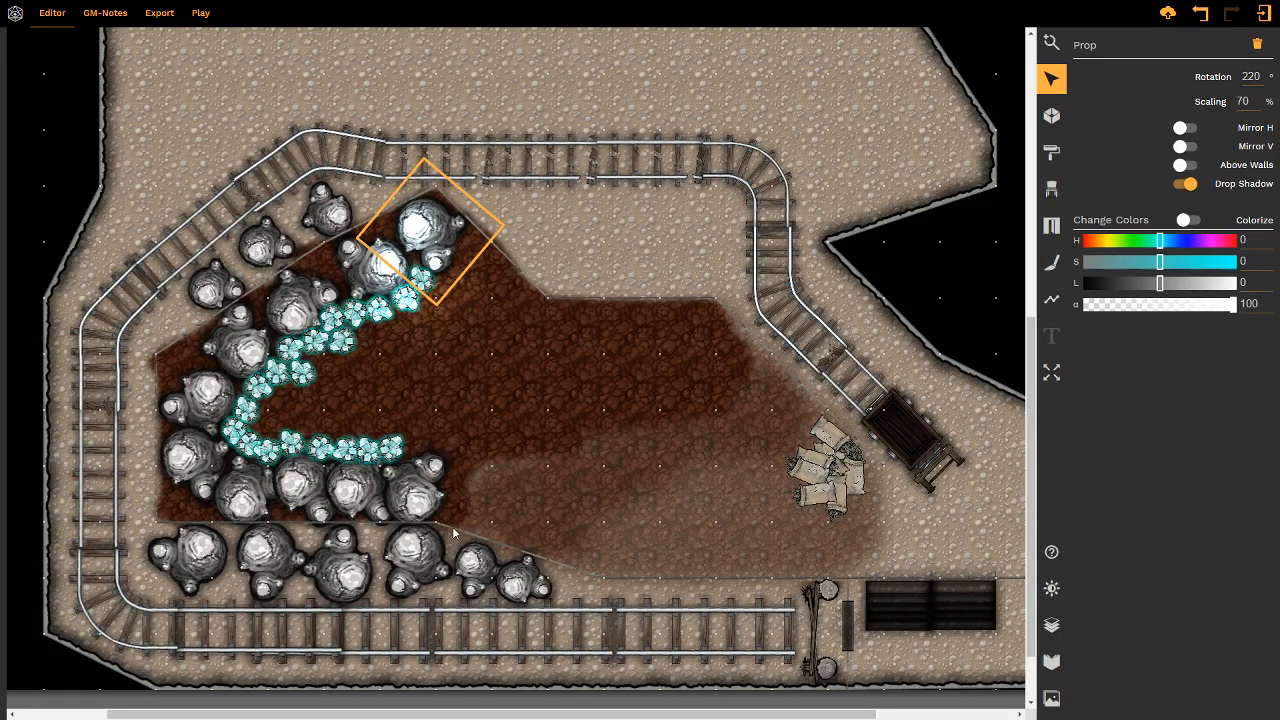
middle_drag(455, 533, 665, 375)
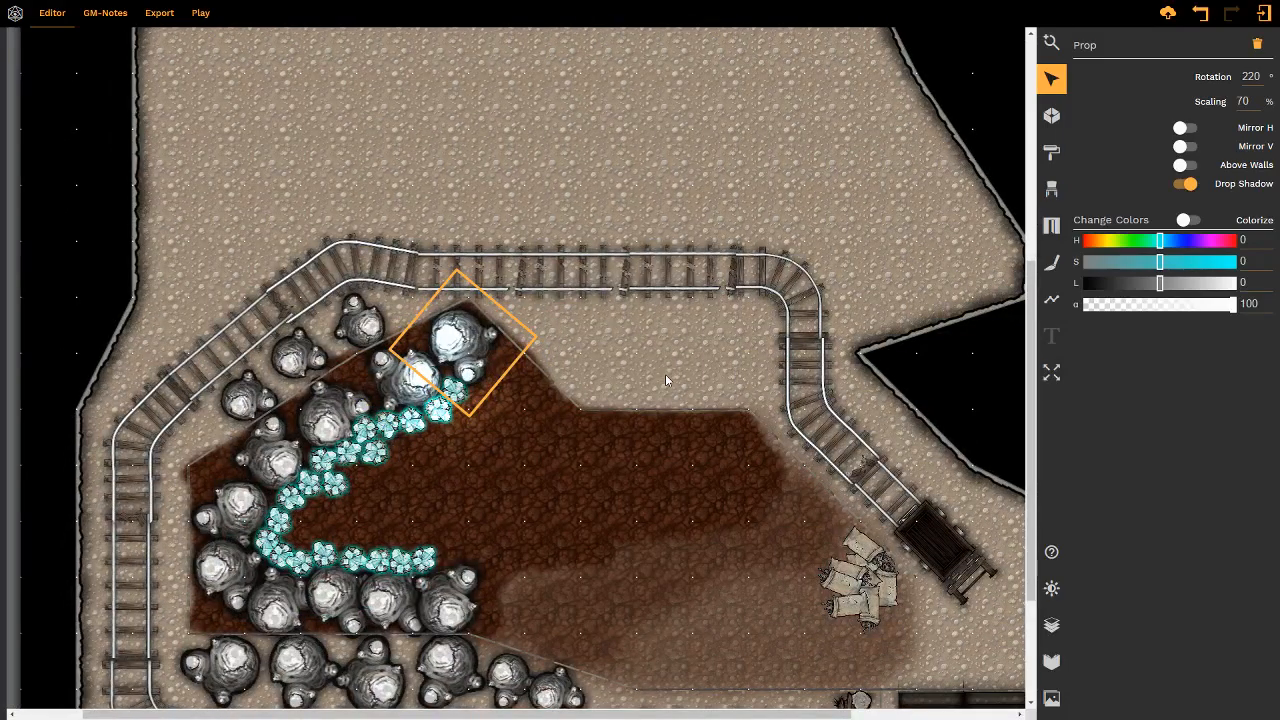
middle_drag(577, 358, 698, 495)
click(1051, 198)
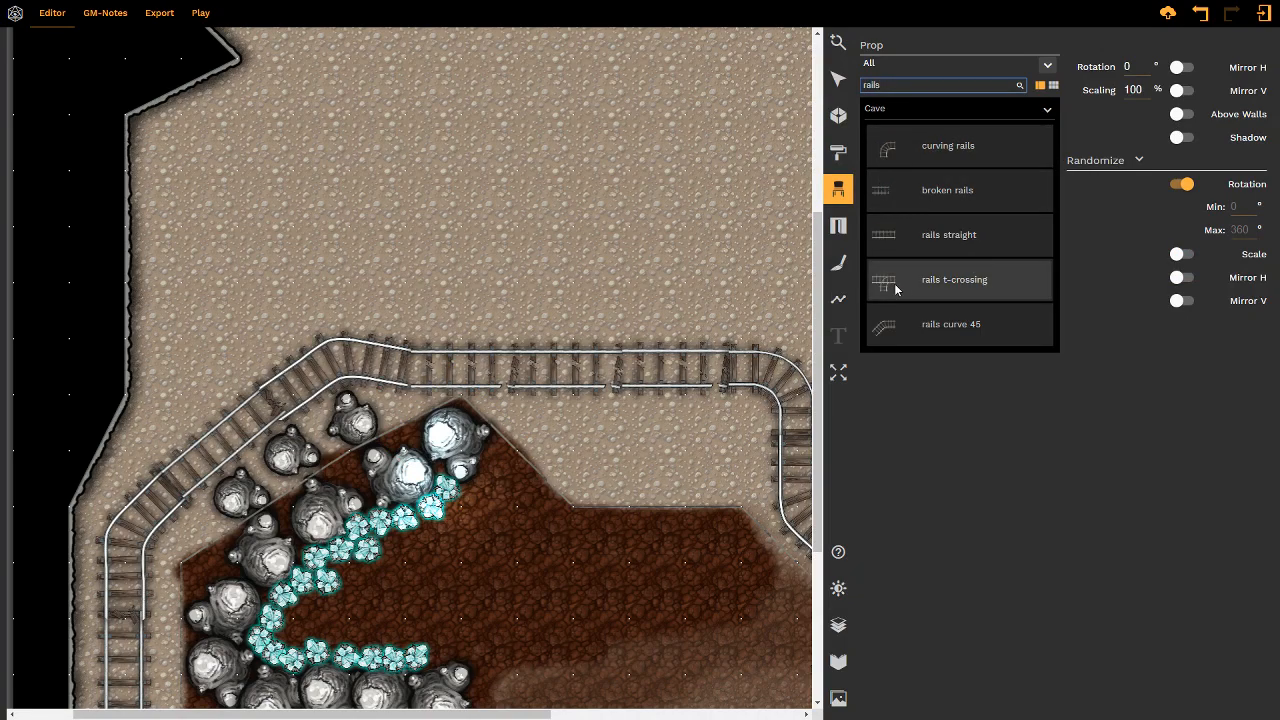
click(890, 289)
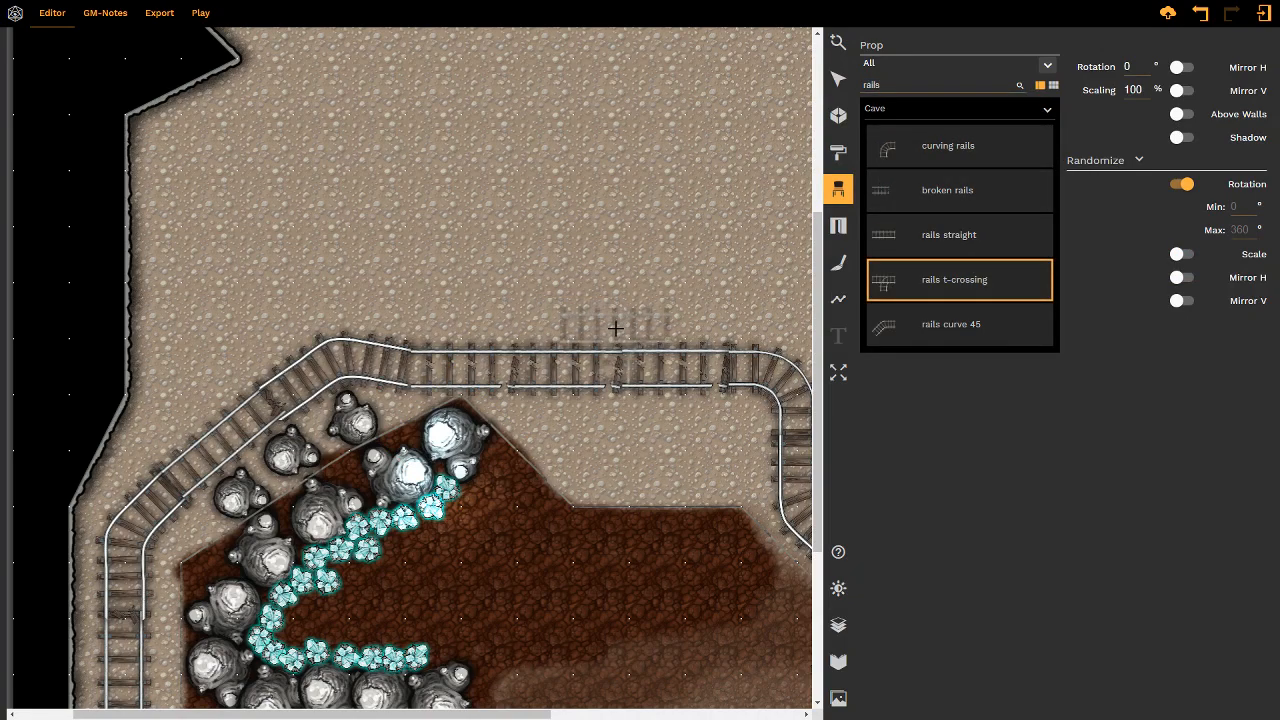
scroll(615, 328, down, 19)
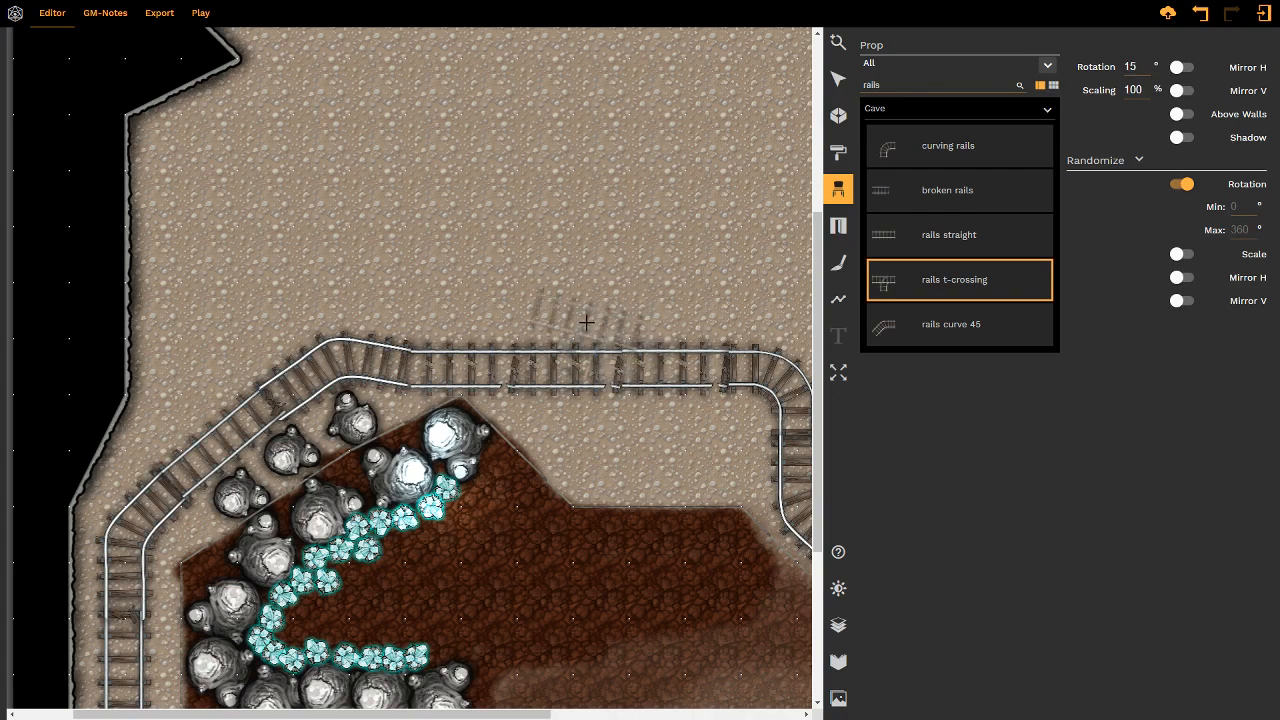
scroll(594, 329, down, 17)
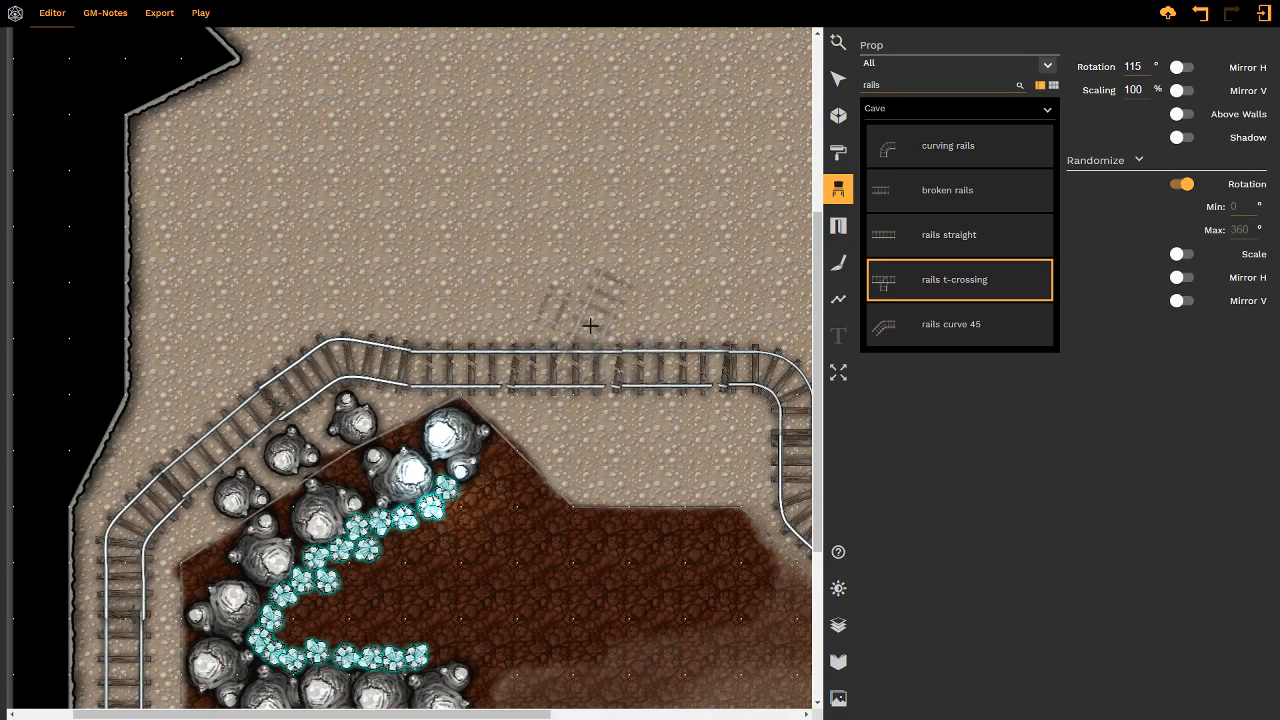
scroll(606, 356, up, 1)
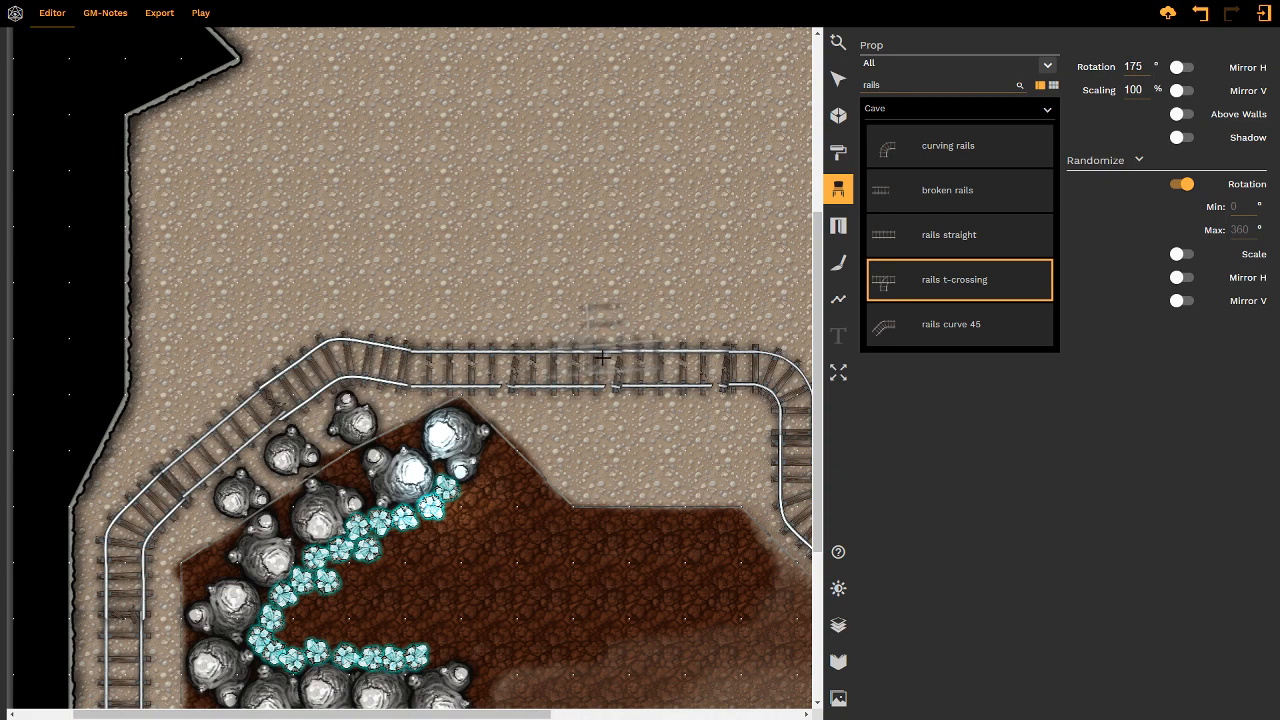
scroll(600, 359, down, 1)
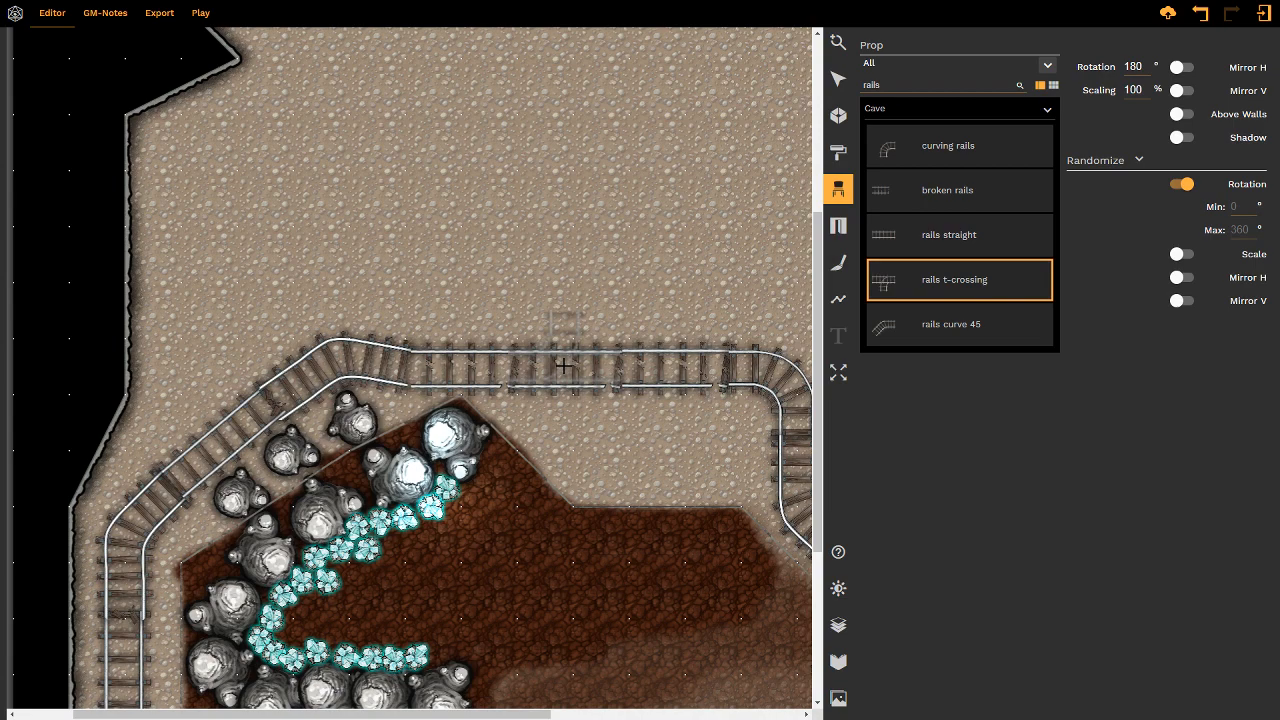
shift+scroll(563, 367, up, 1)
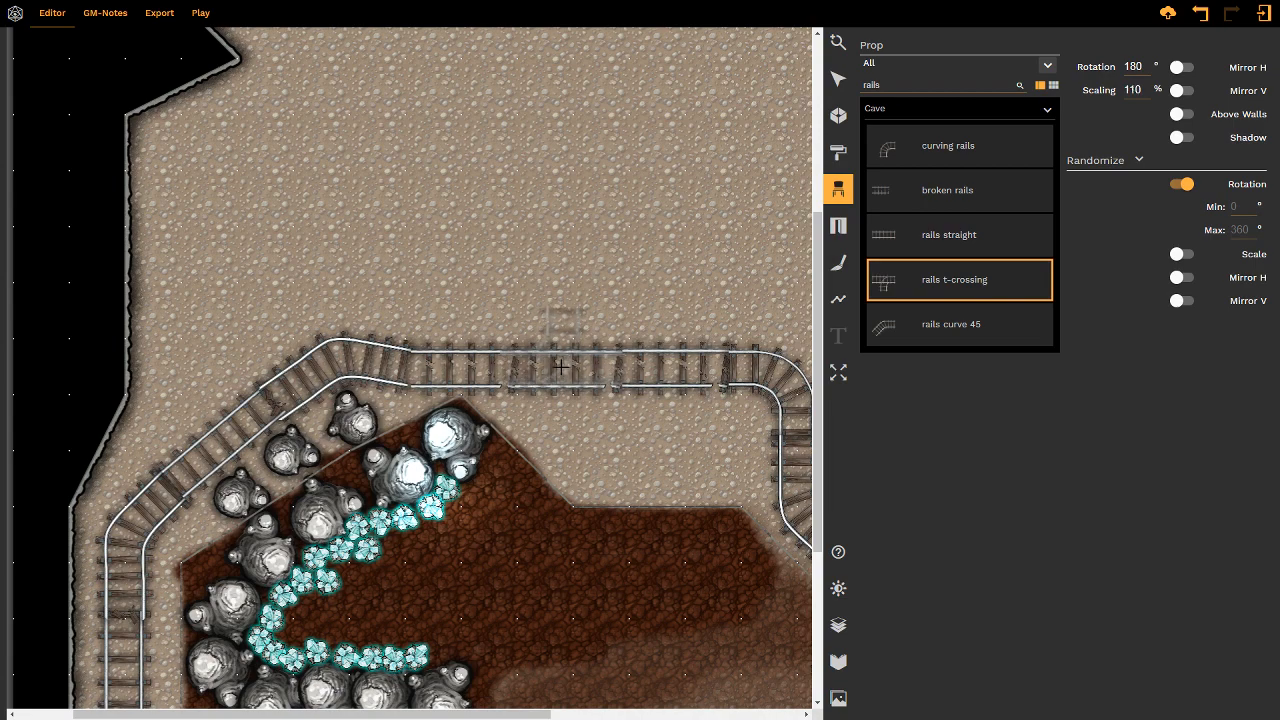
click(563, 367)
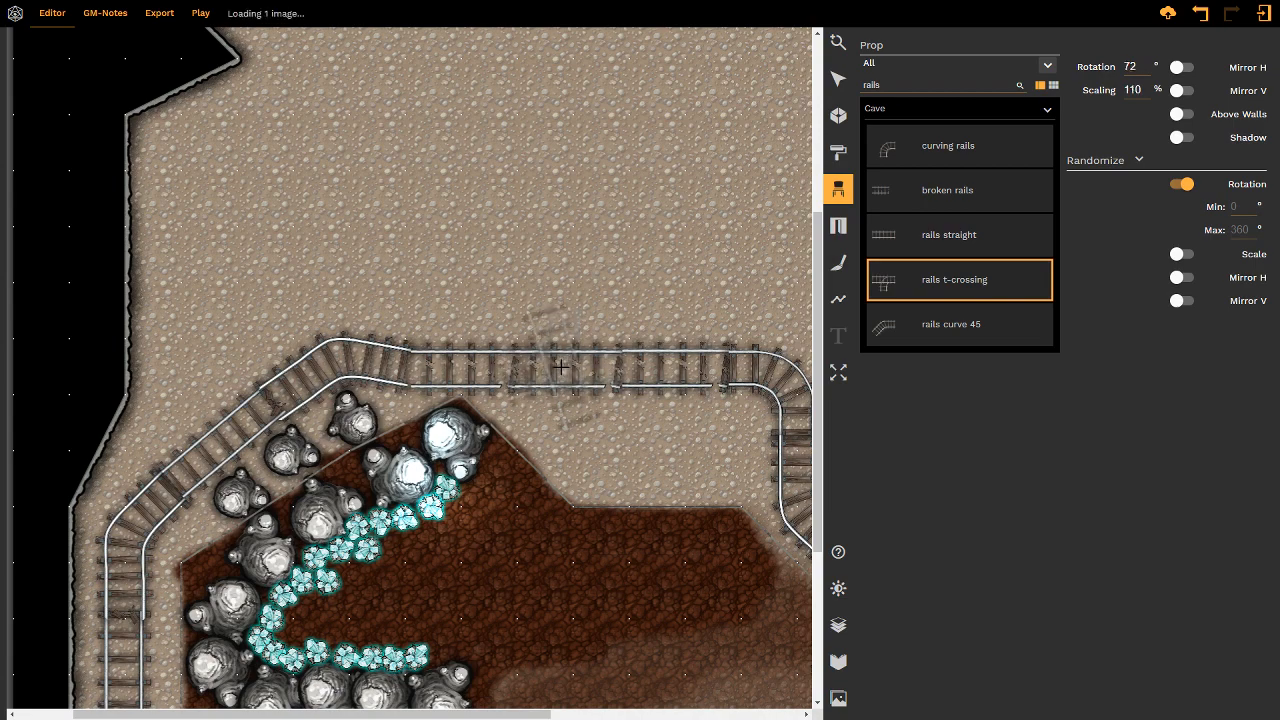
- Turn off random rotation and extend the branch to the cave's northern wall with five straight rail pieces rotated 90°
click(1180, 184)
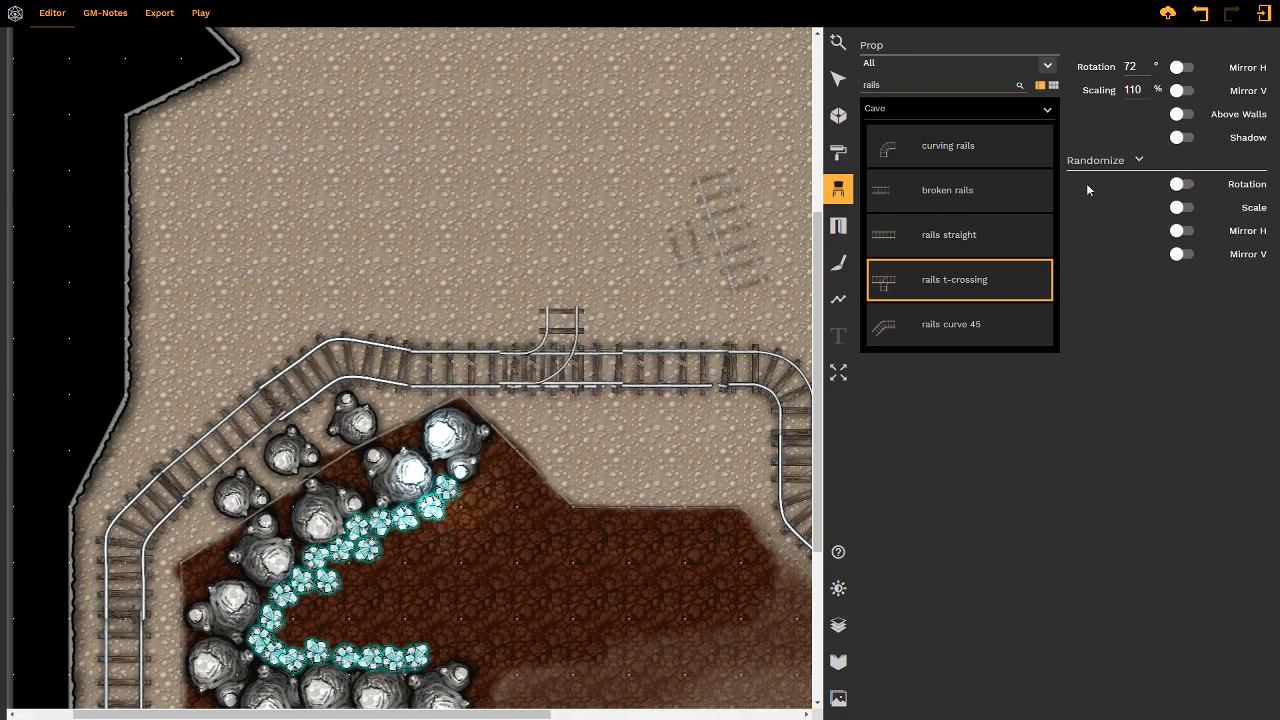
click(900, 229)
scroll(540, 250, up, 6)
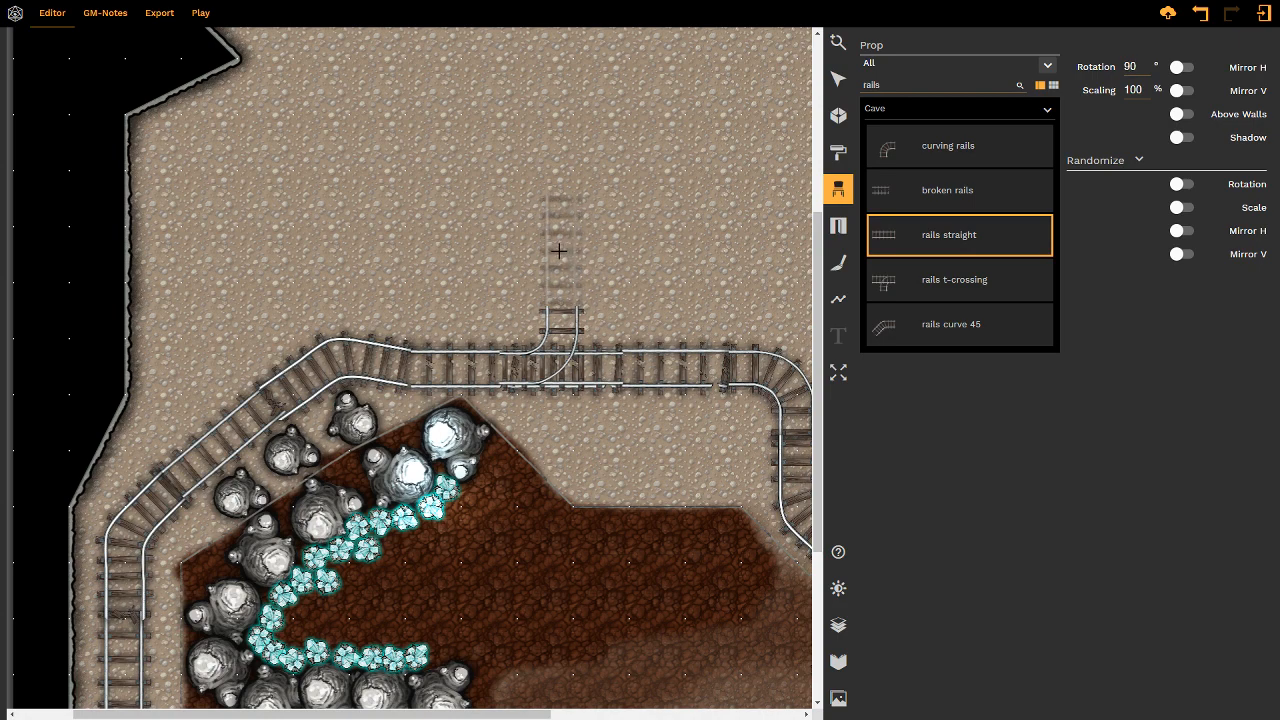
click(561, 250)
middle_drag(600, 147, 537, 200)
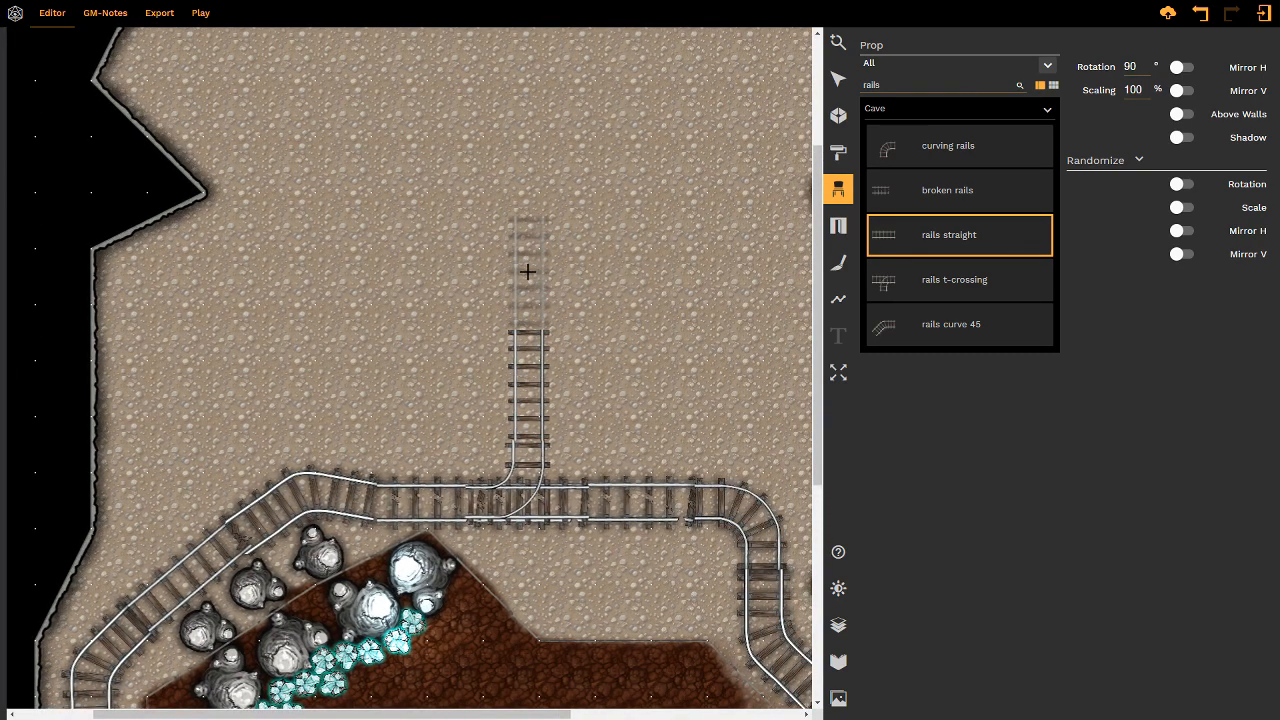
click(528, 271)
middle_drag(608, 210, 494, 423)
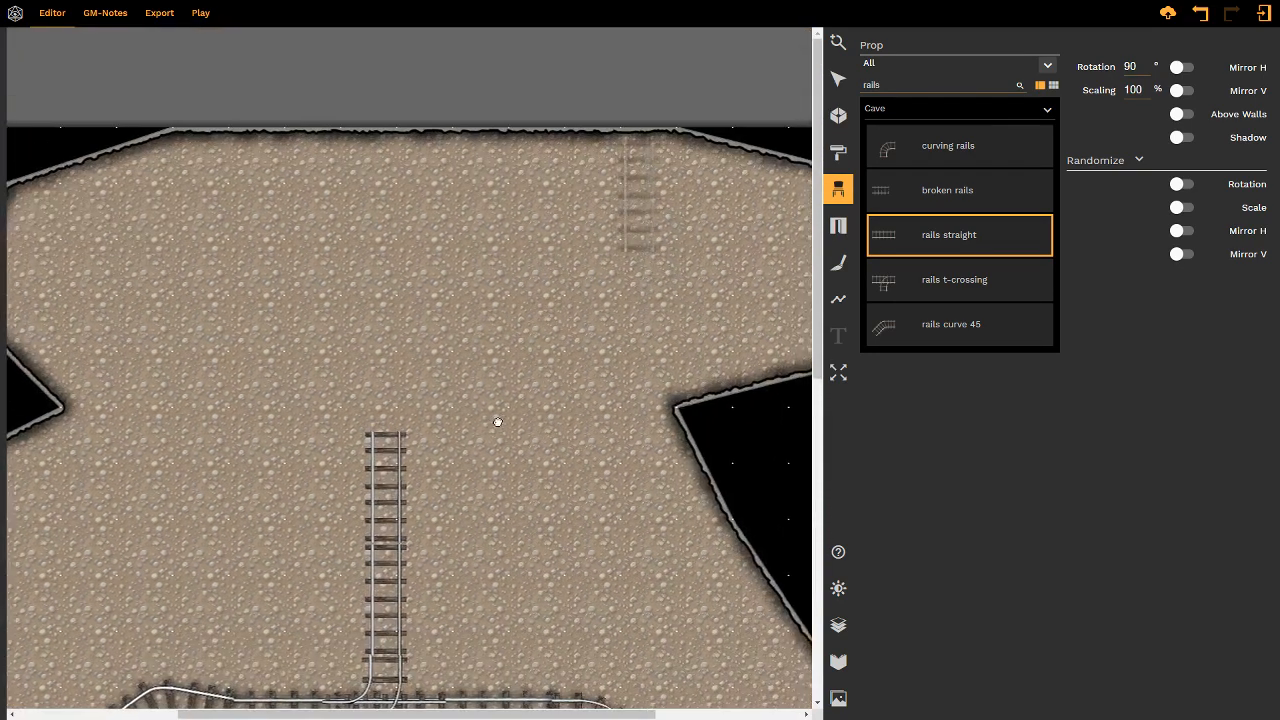
click(390, 373)
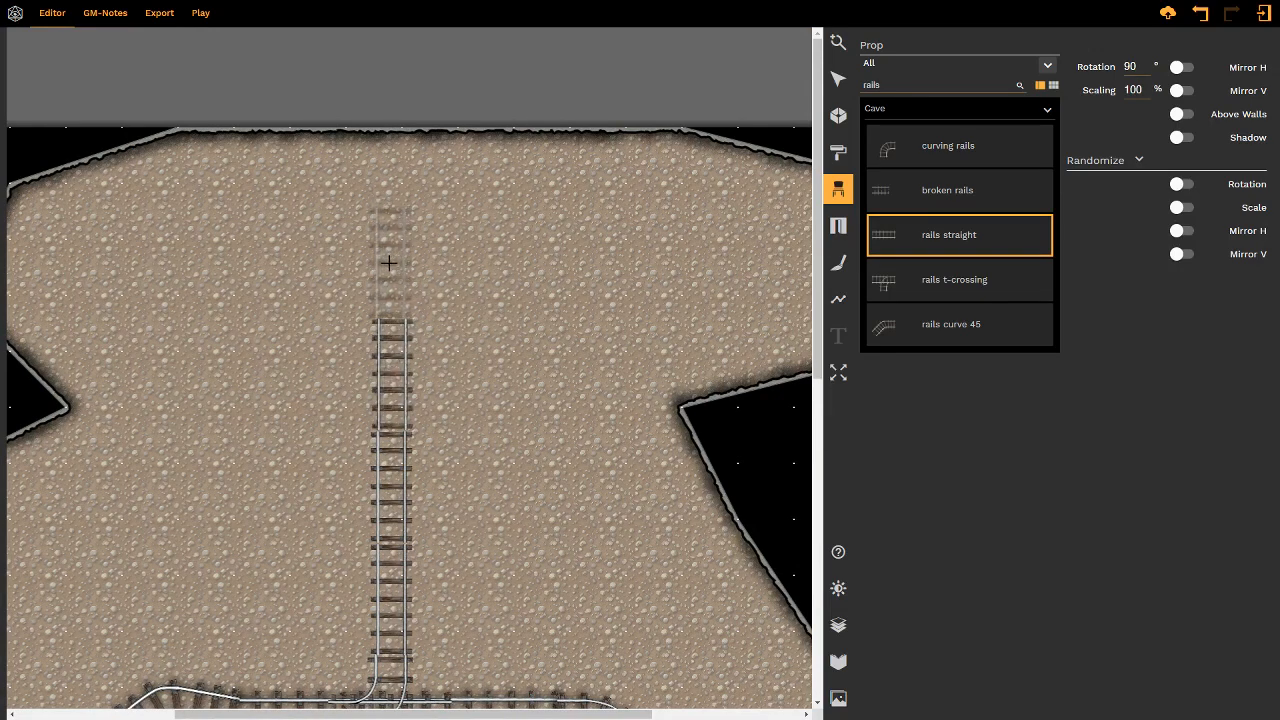
click(390, 263)
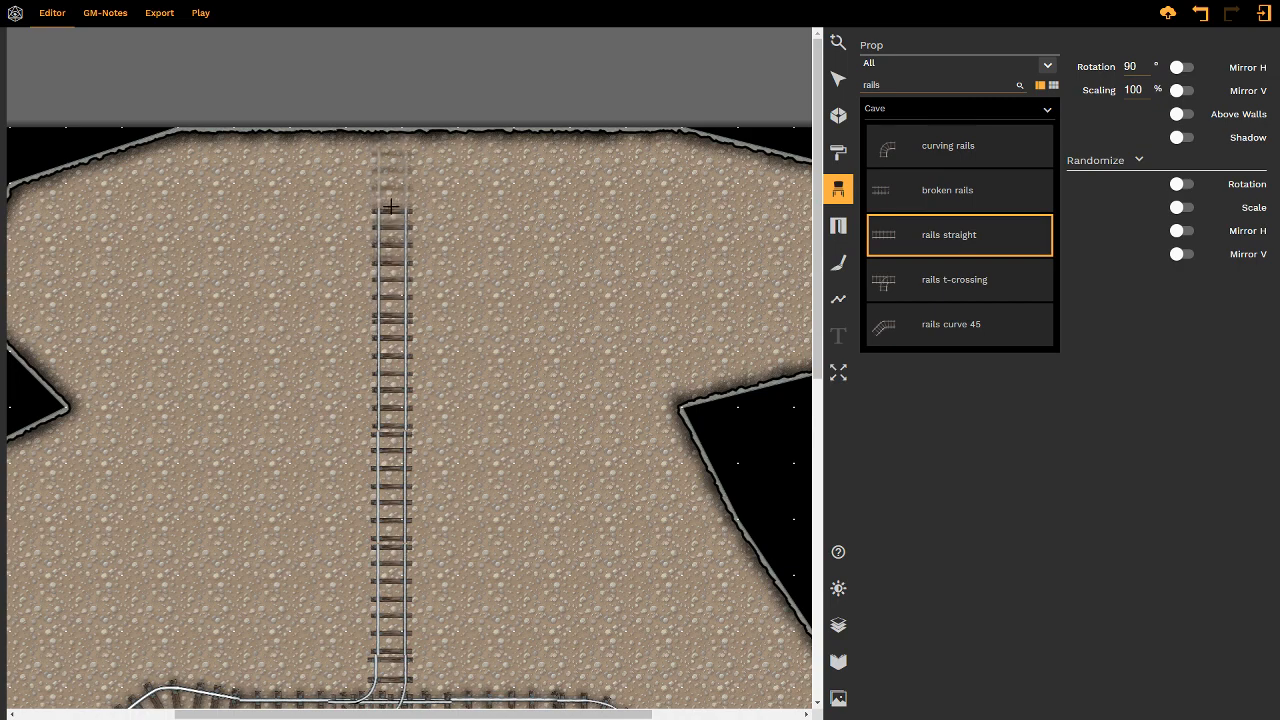
click(390, 207)
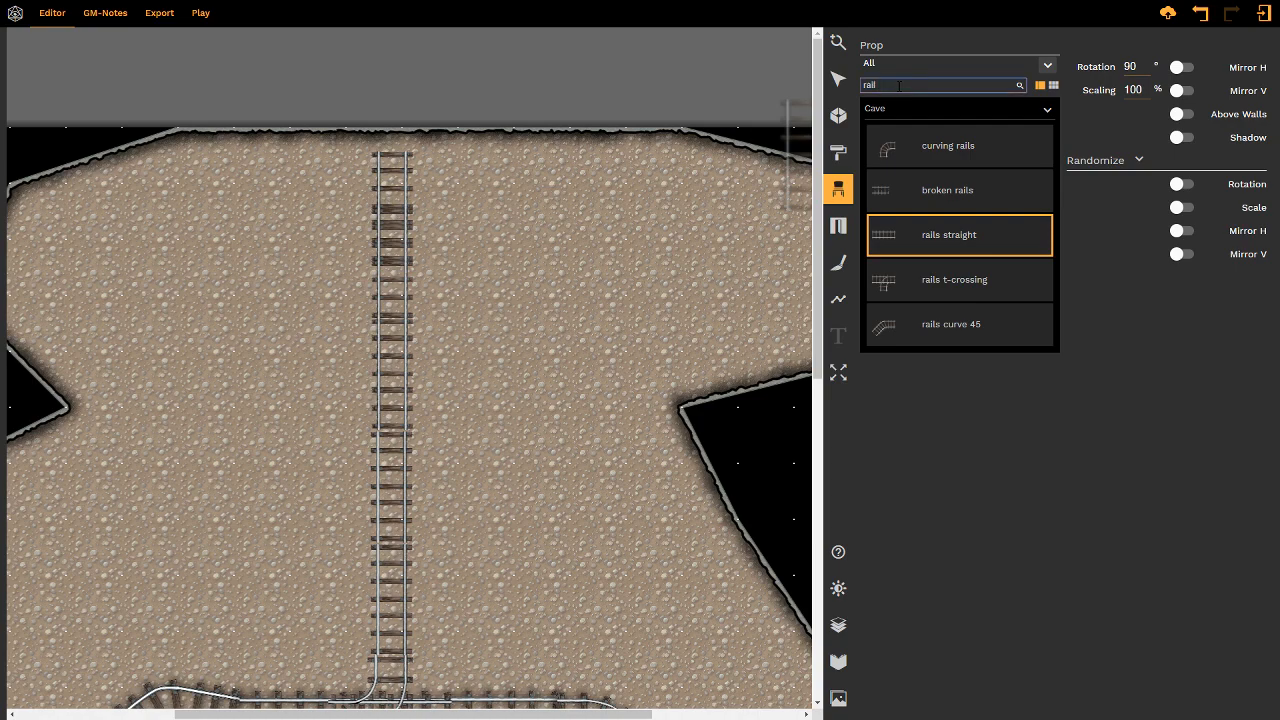
- Place a rail stop at 40% scaling on the northern end of the new branch track
click(918, 148)
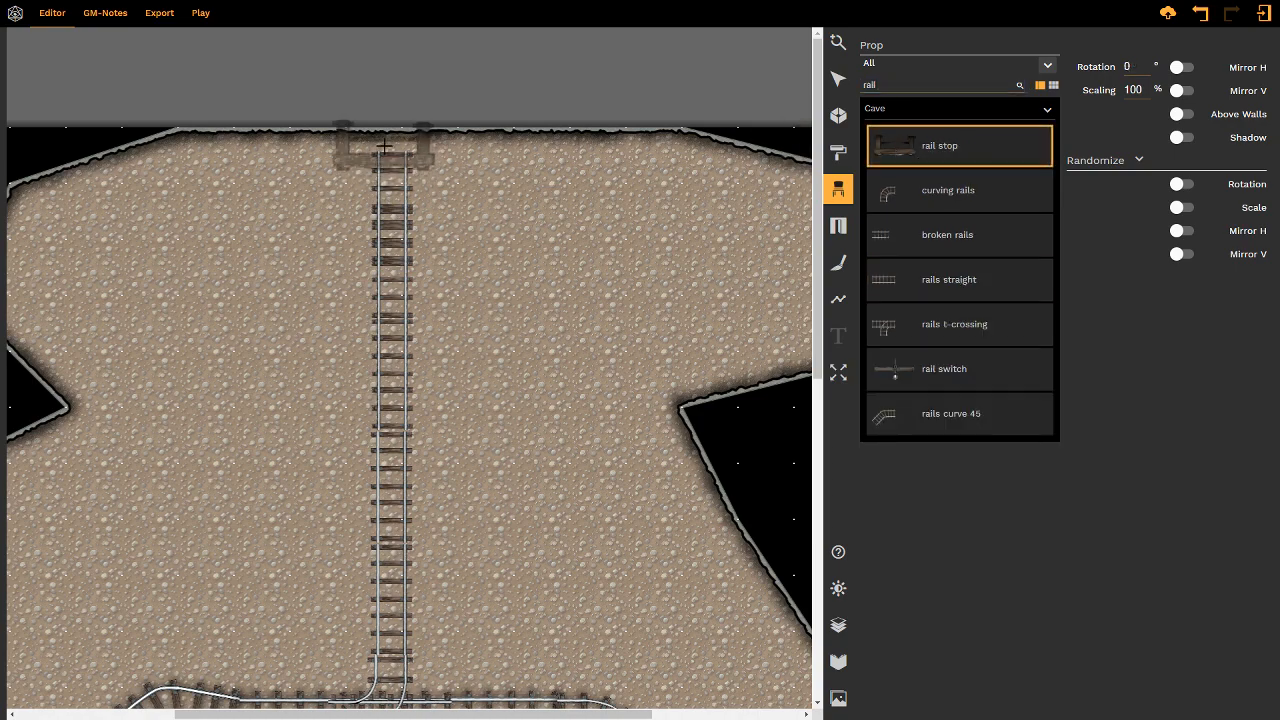
shift+scroll(387, 143, down, 3)
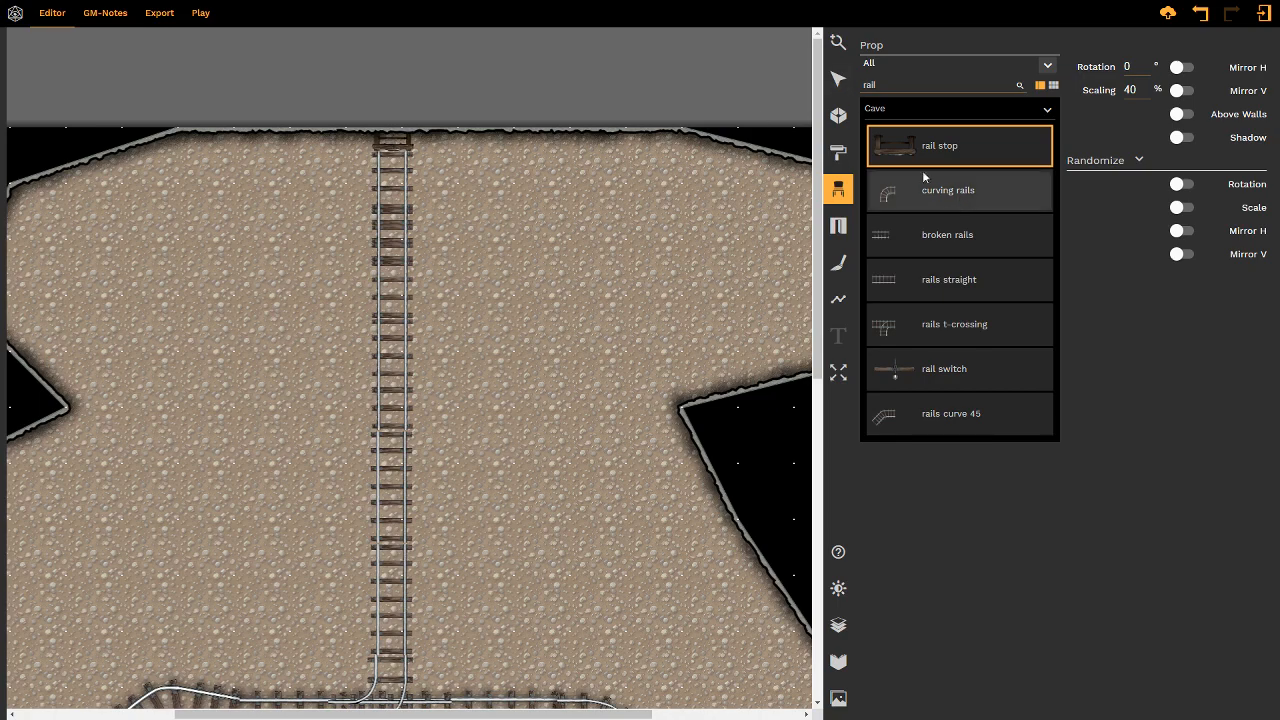
- Place a minecart with ore at 90° rotation and 70% scaling on the branch track just south of its northern rail stop
drag(902, 86, 821, 86)
text(ma)
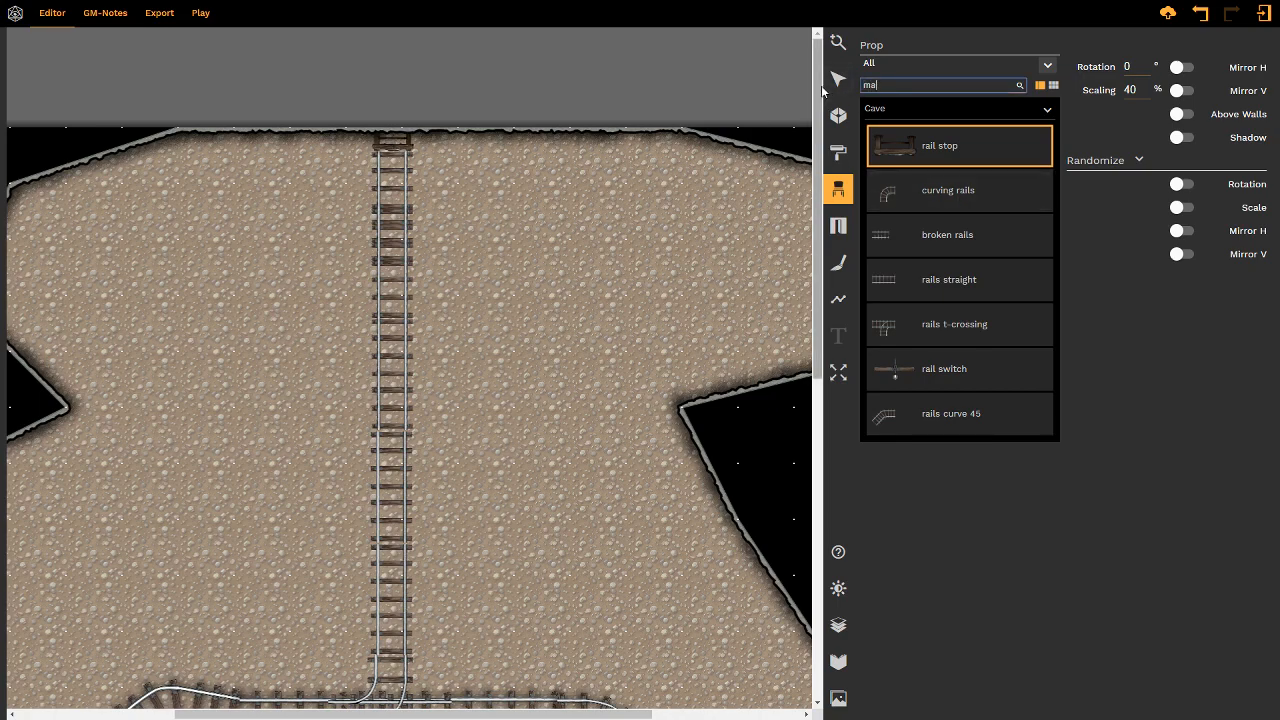
key(BackSpace)
text(ine)
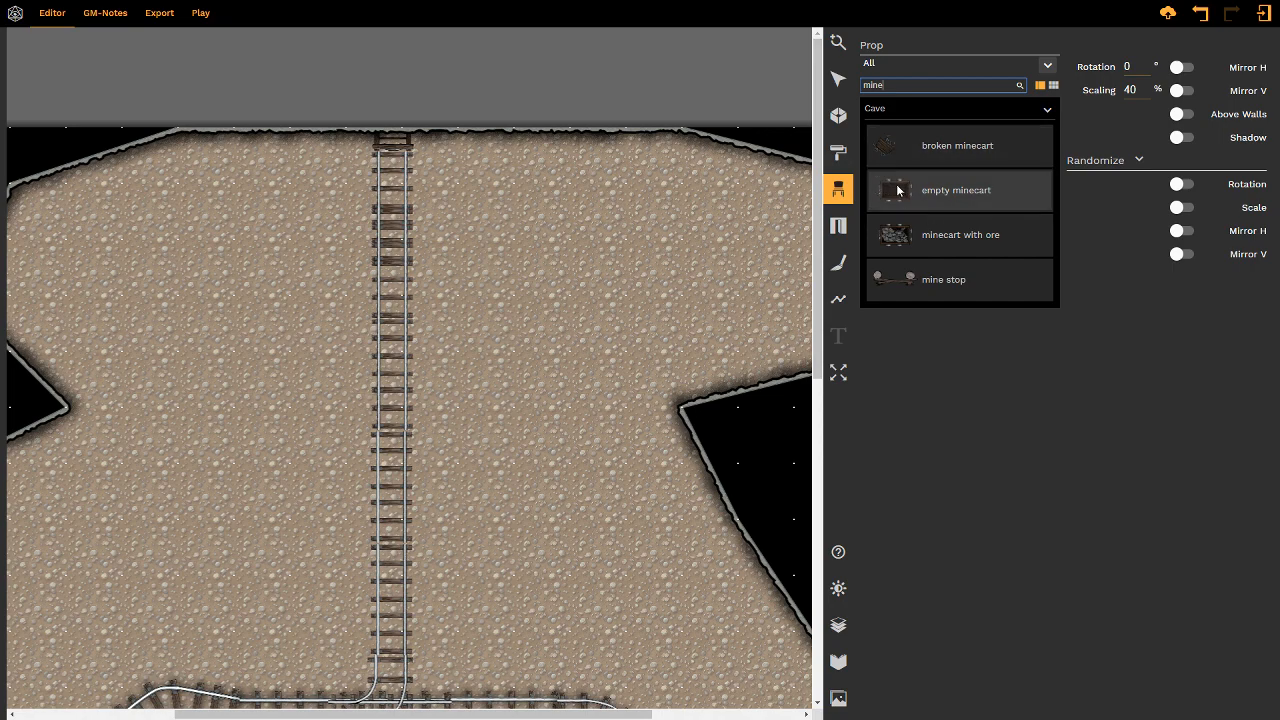
click(900, 234)
scroll(390, 203, up, 7)
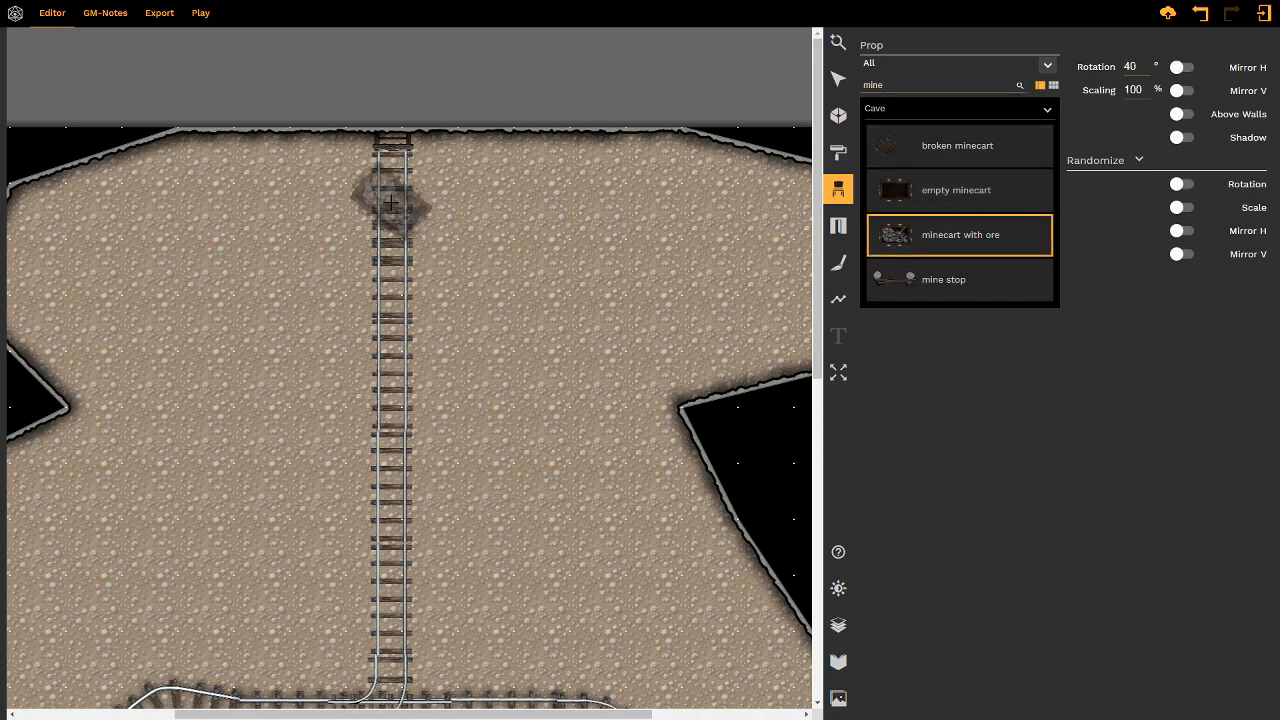
scroll(390, 203, up, 2)
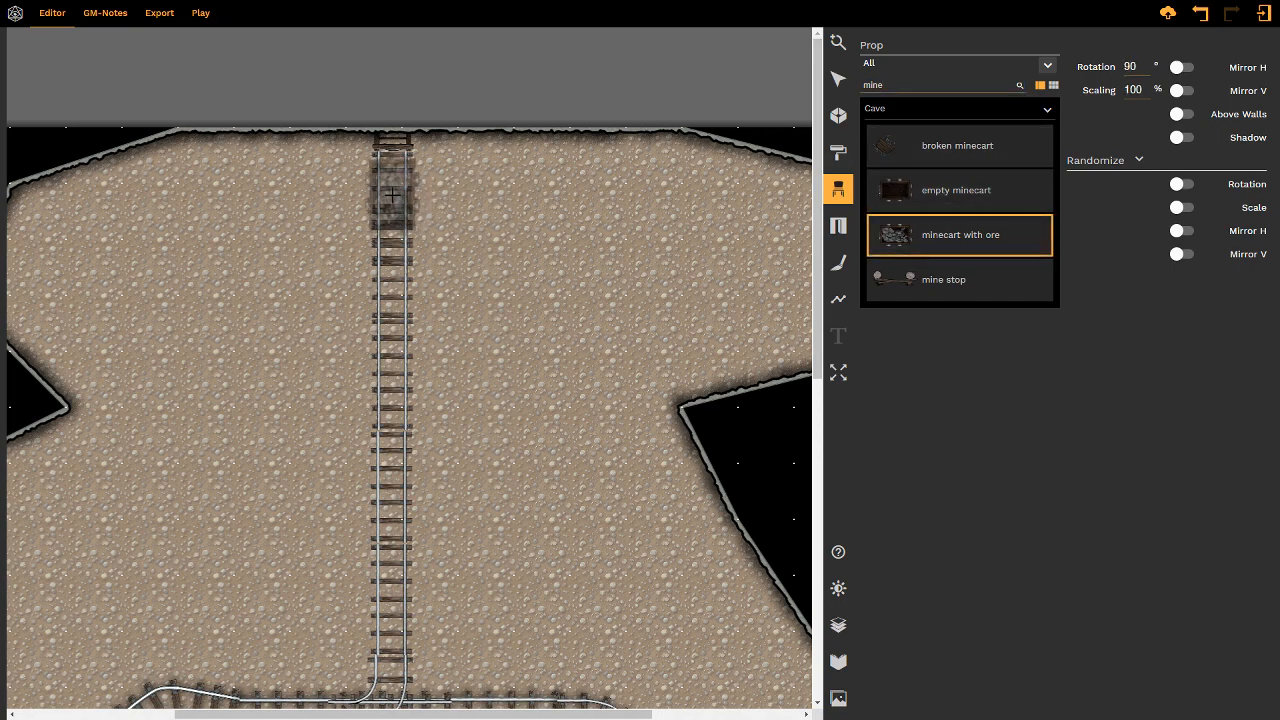
shift+scroll(392, 195, up, 1)
shift+scroll(392, 195, down, 4)
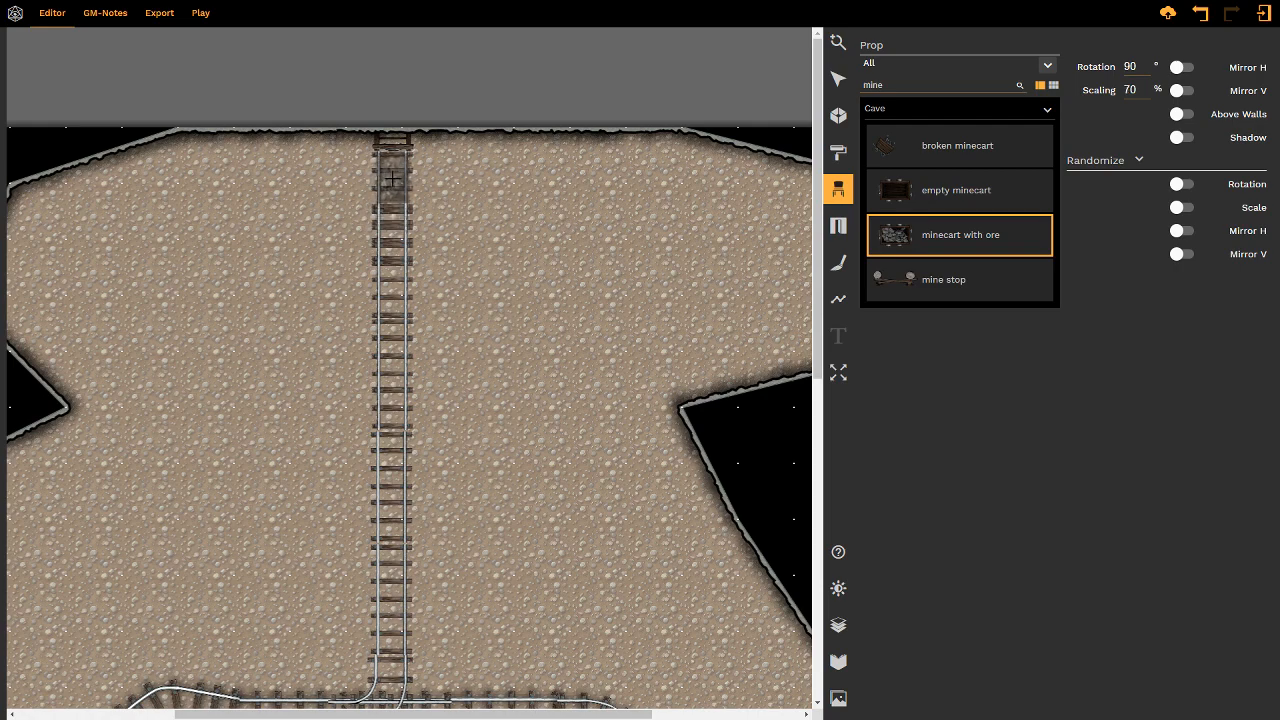
click(392, 178)
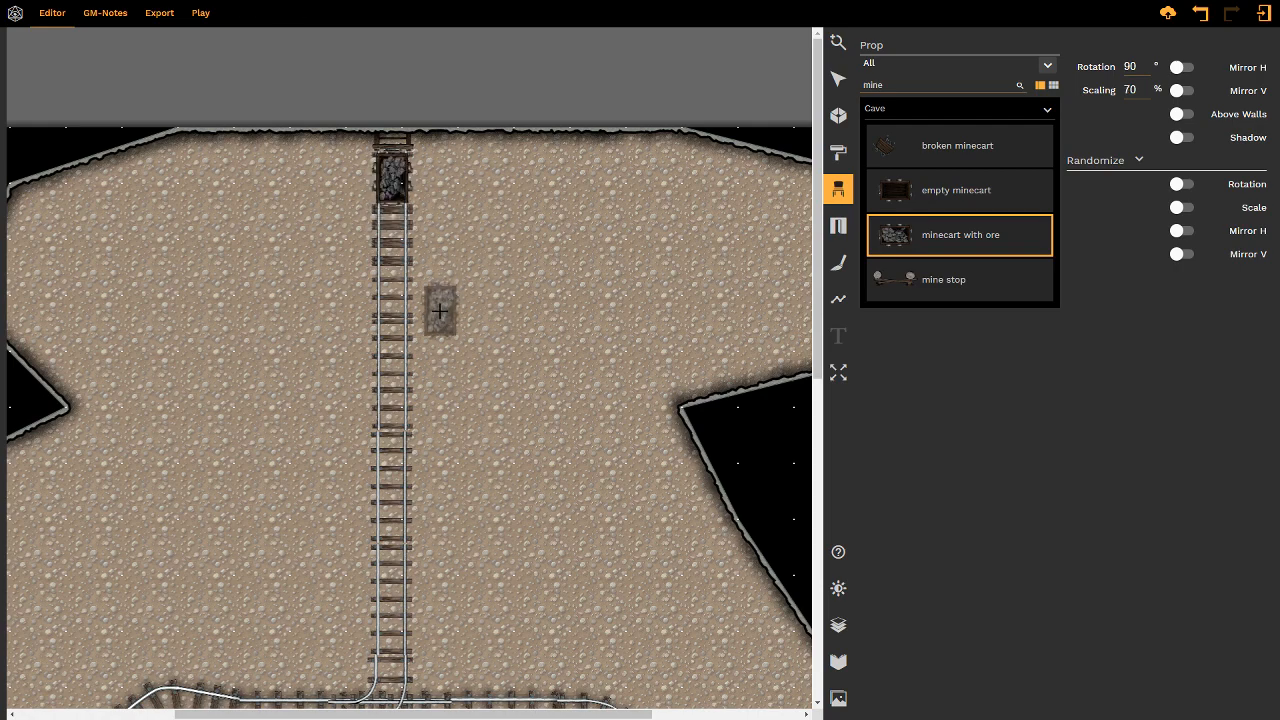
- Save the map with the loaded minecart in place
middle_drag(467, 318, 530, 238)
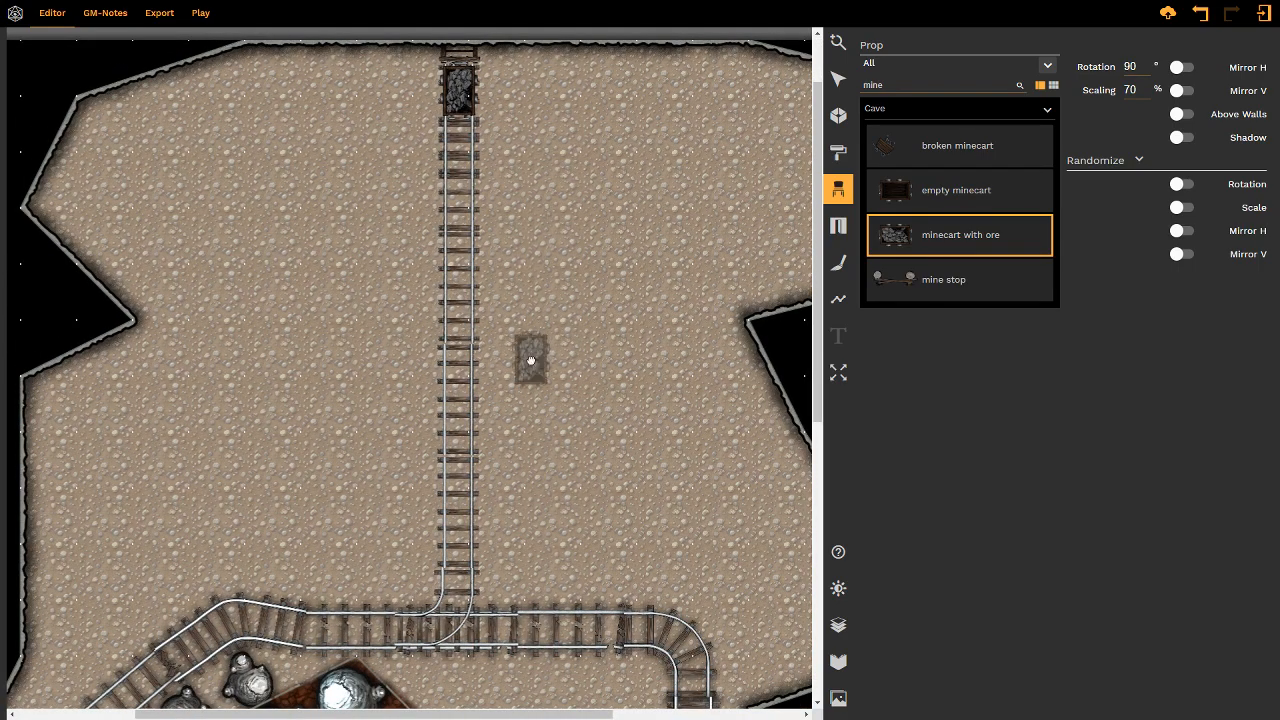
middle_drag(531, 360, 568, 315)
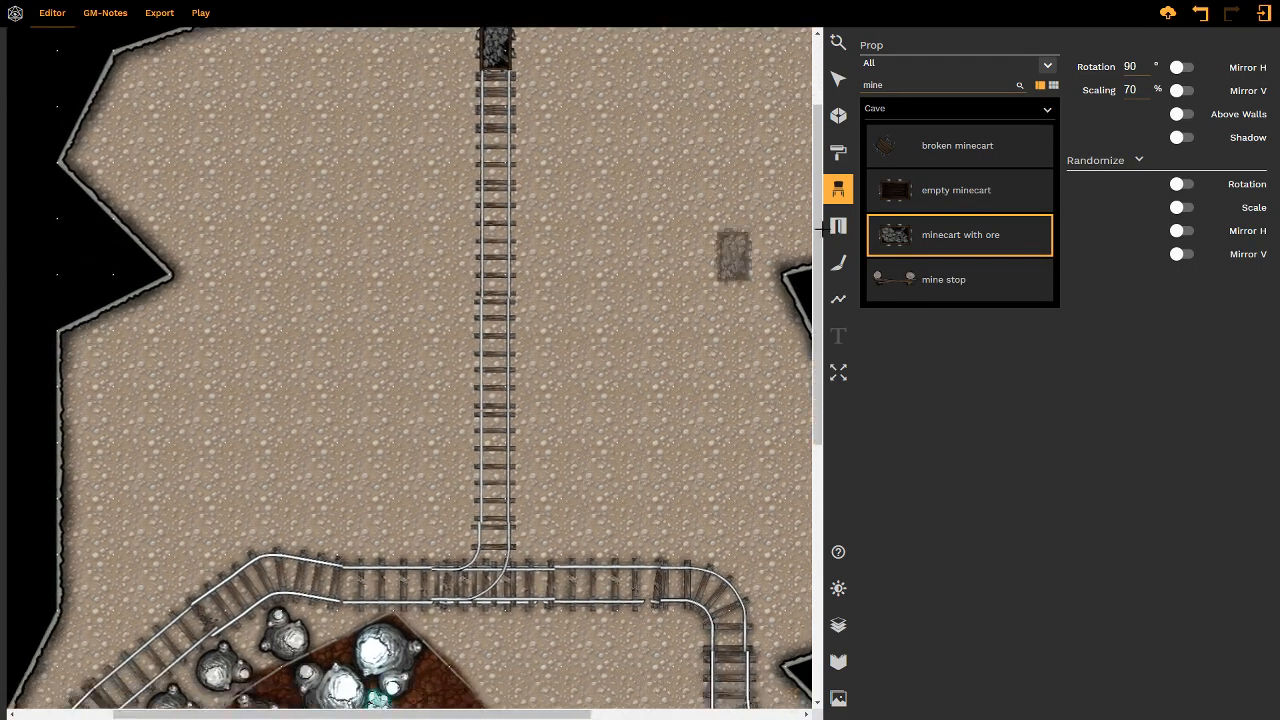
click(1168, 12)
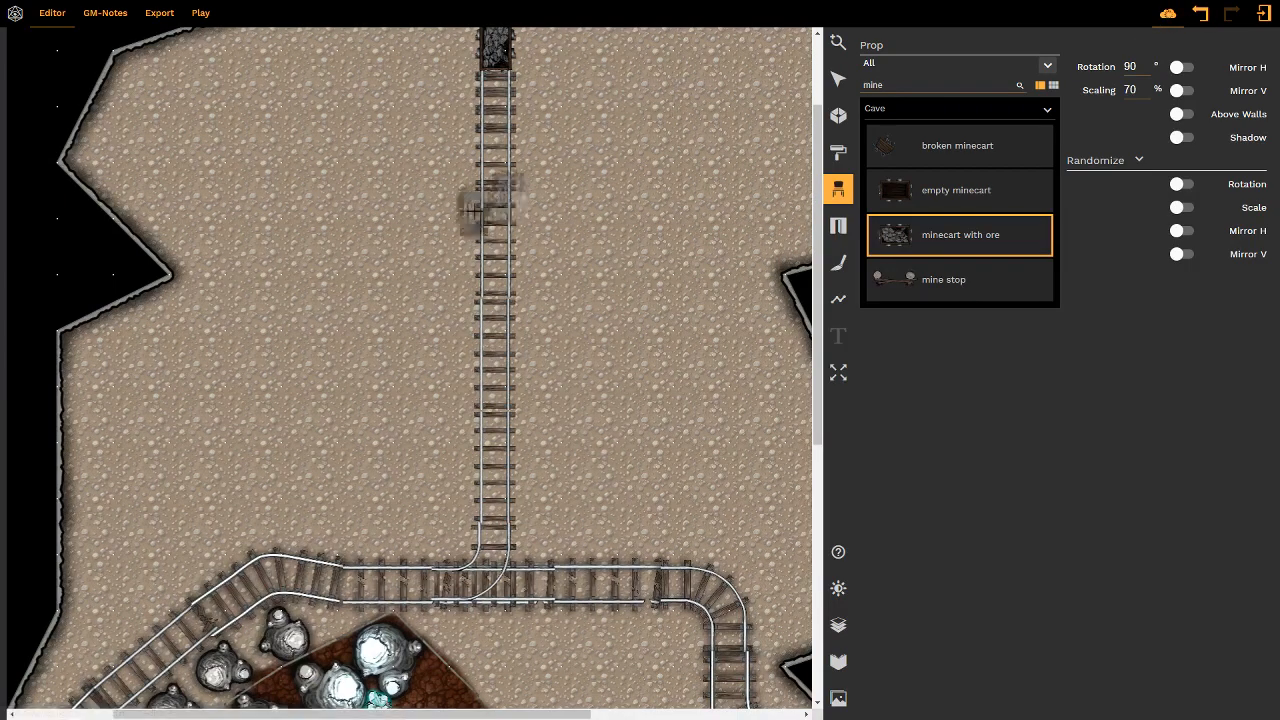
- Place a rails t-crossing at 270° rotation and 100% scaling midway along the northern branch track, with its branch facing east
middle_drag(458, 300, 296, 132)
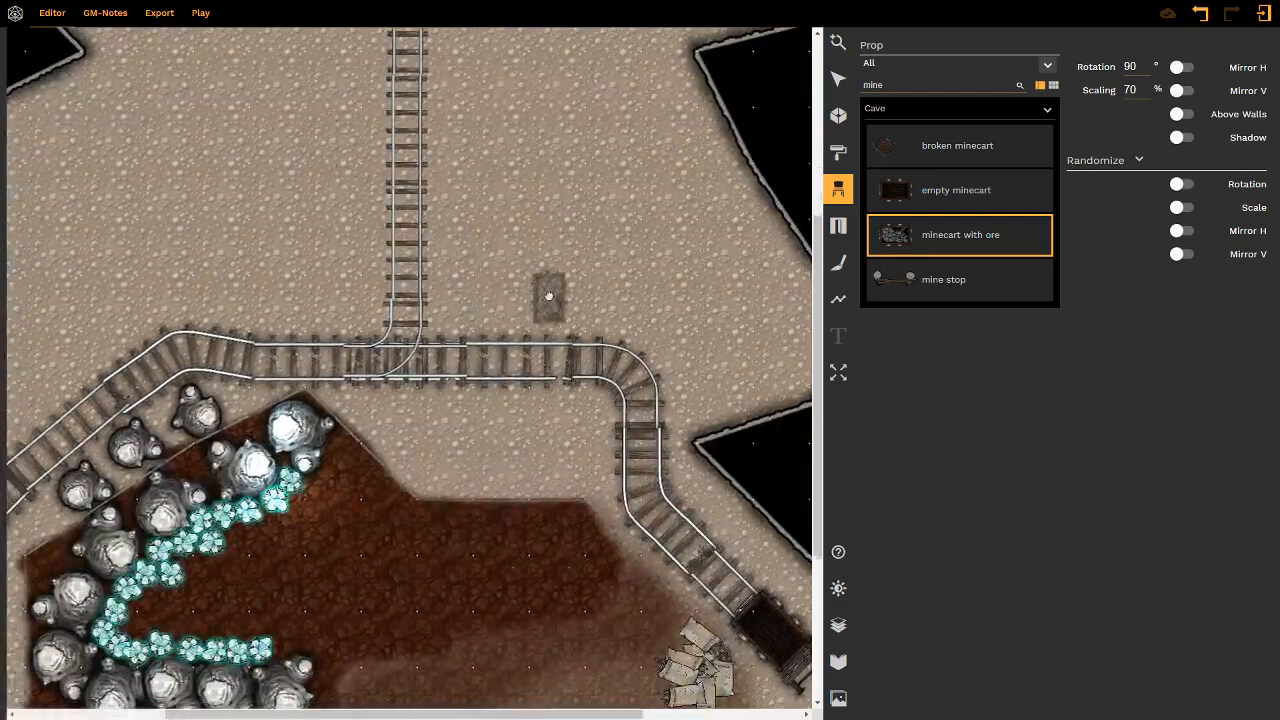
middle_drag(548, 297, 474, 191)
middle_drag(552, 350, 485, 310)
middle_drag(494, 259, 537, 375)
middle_drag(440, 232, 534, 406)
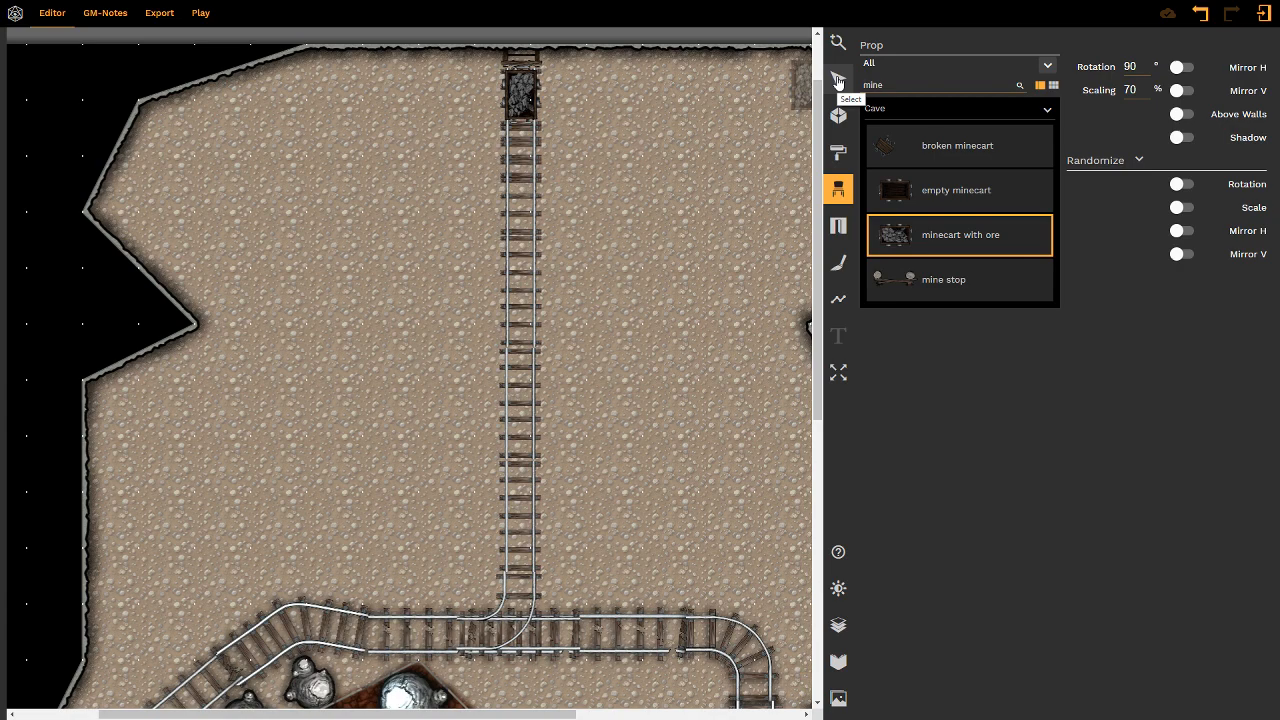
middle_drag(626, 250, 542, 265)
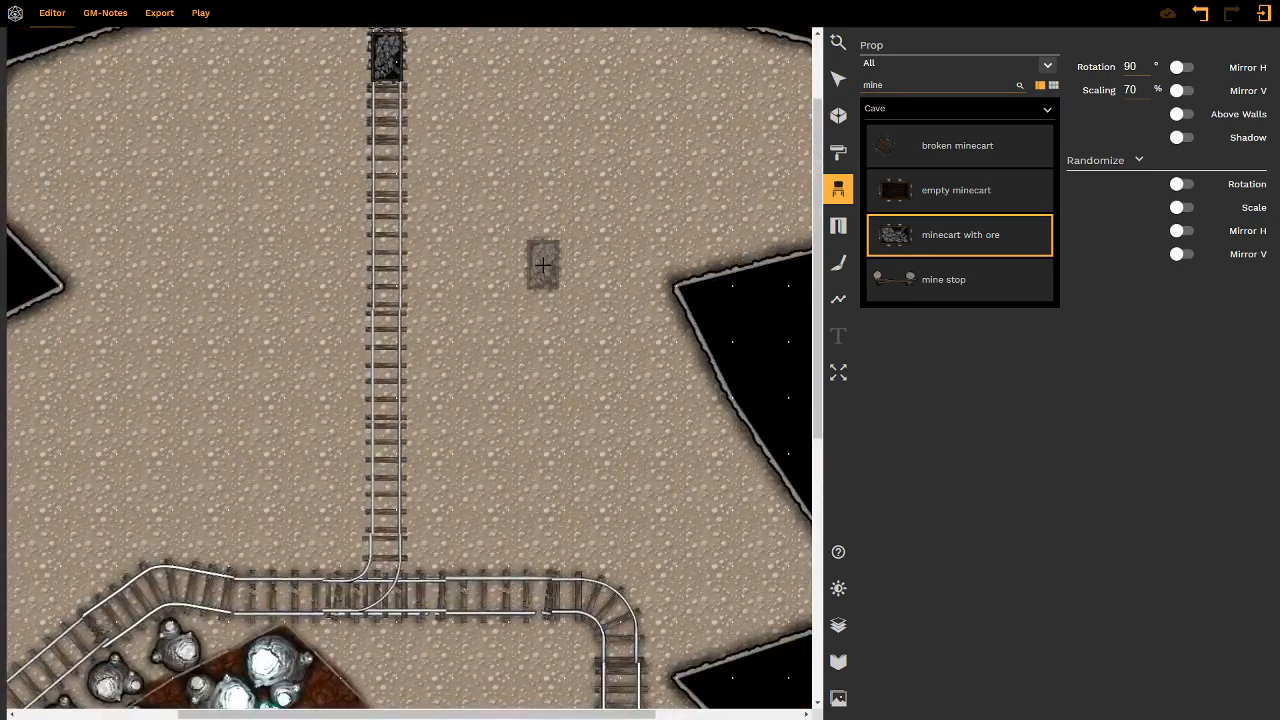
middle_drag(497, 201, 507, 257)
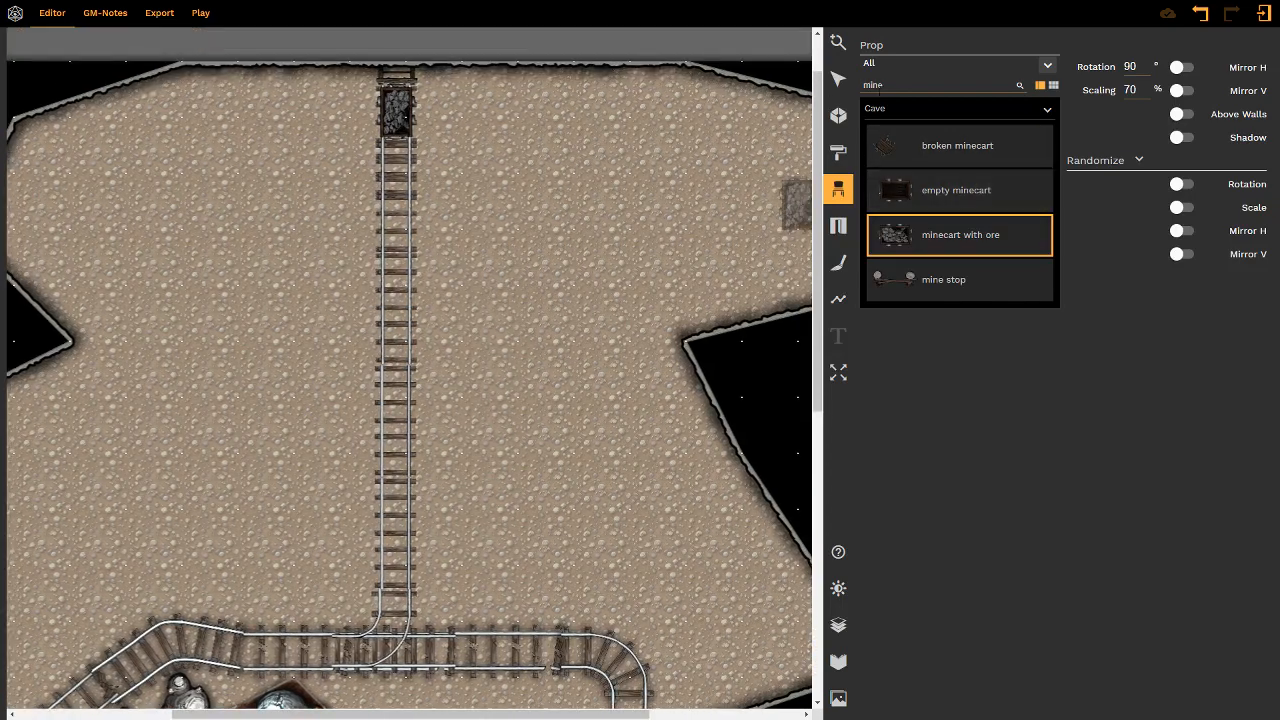
double_click(866, 85)
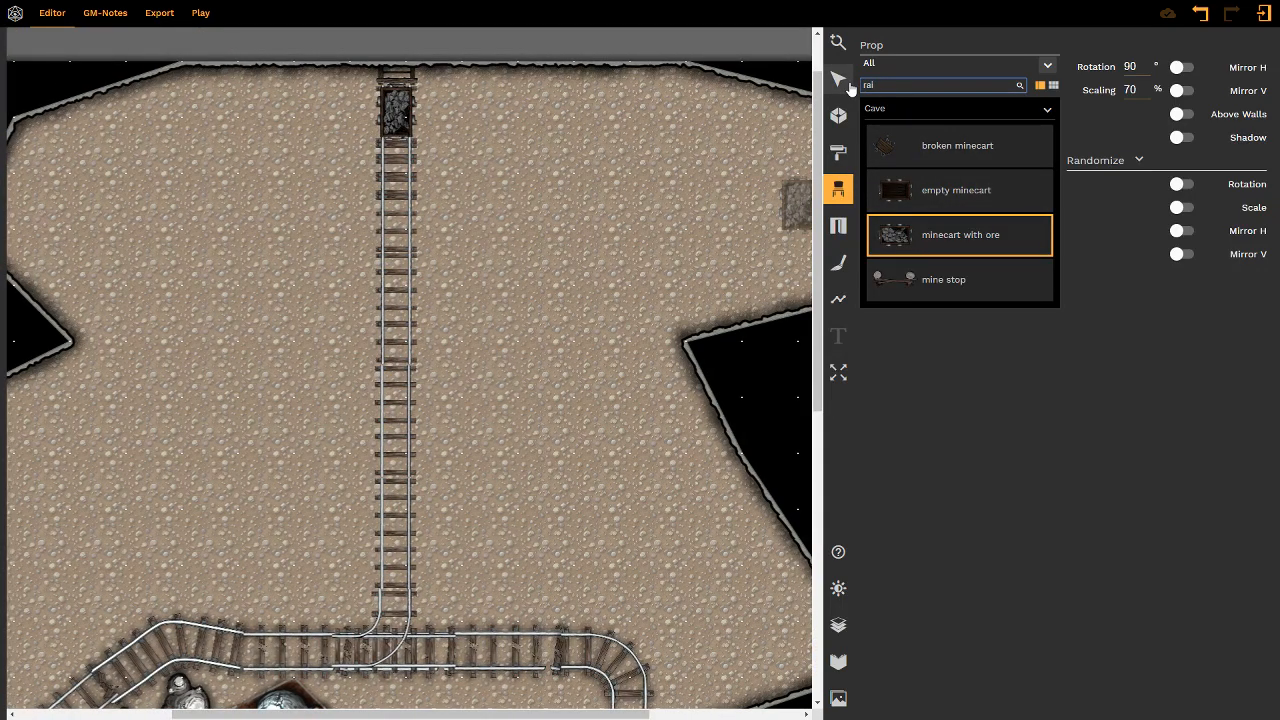
text(ils)
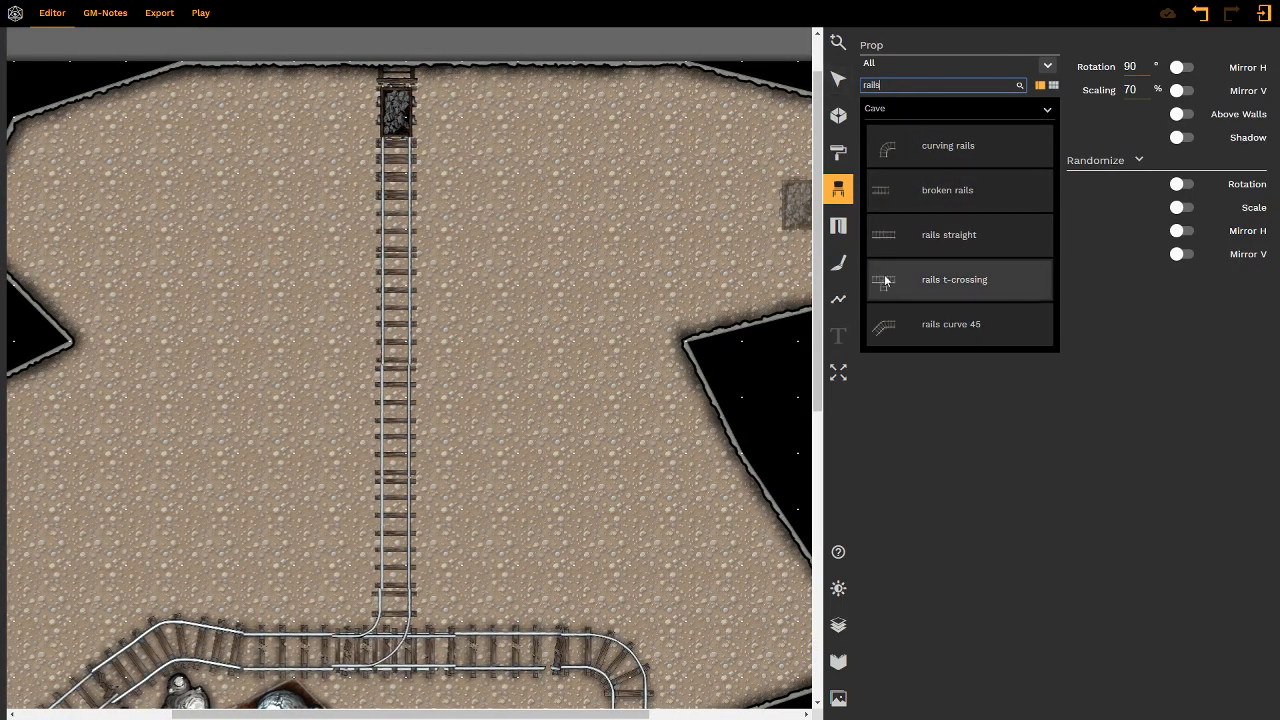
click(902, 279)
scroll(402, 297, down, 10)
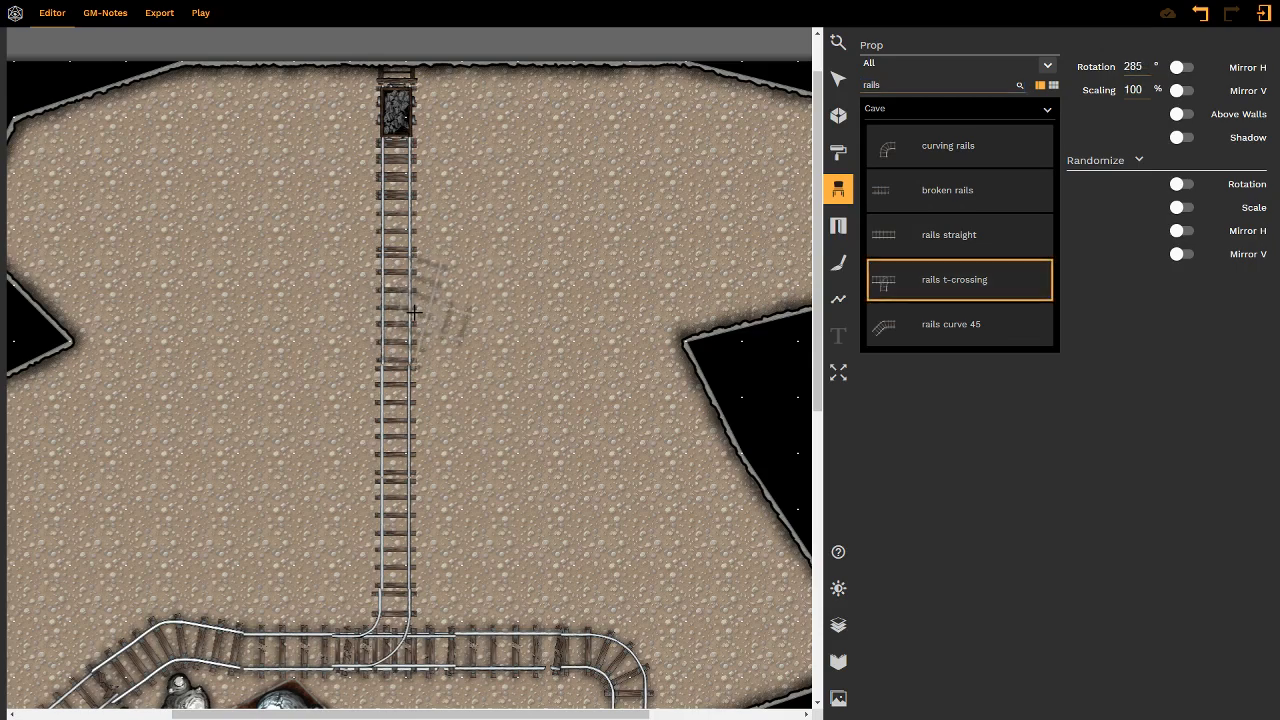
scroll(400, 311, up, 1)
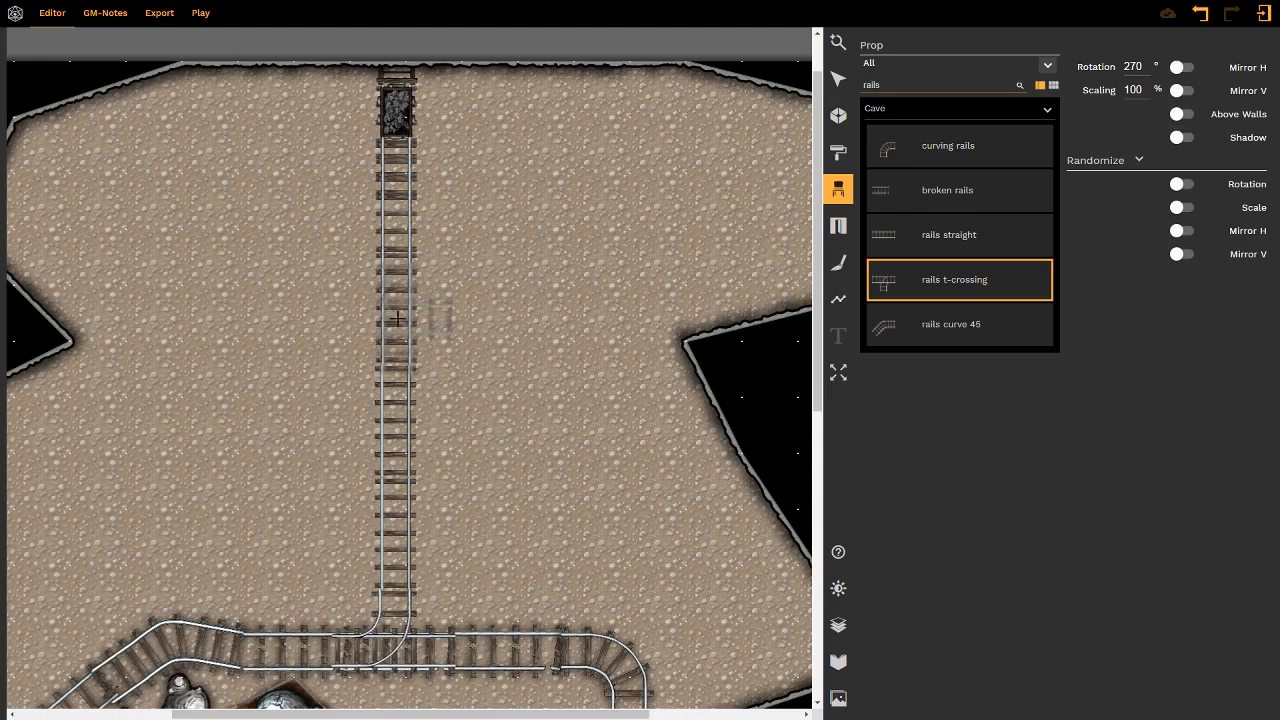
click(397, 317)
- Place another rails t-crossing rotated 90° farther south on the northern branch, facing west, and save the map
scroll(397, 317, up, 20)
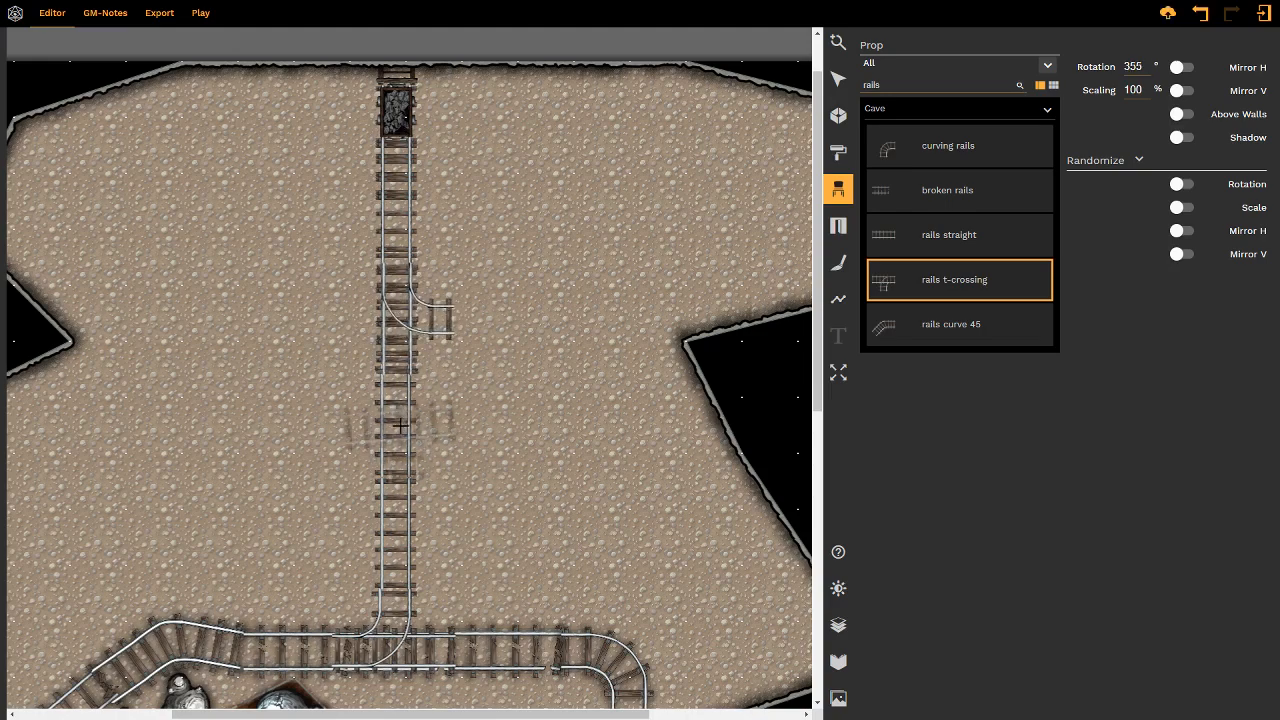
scroll(399, 431, up, 1)
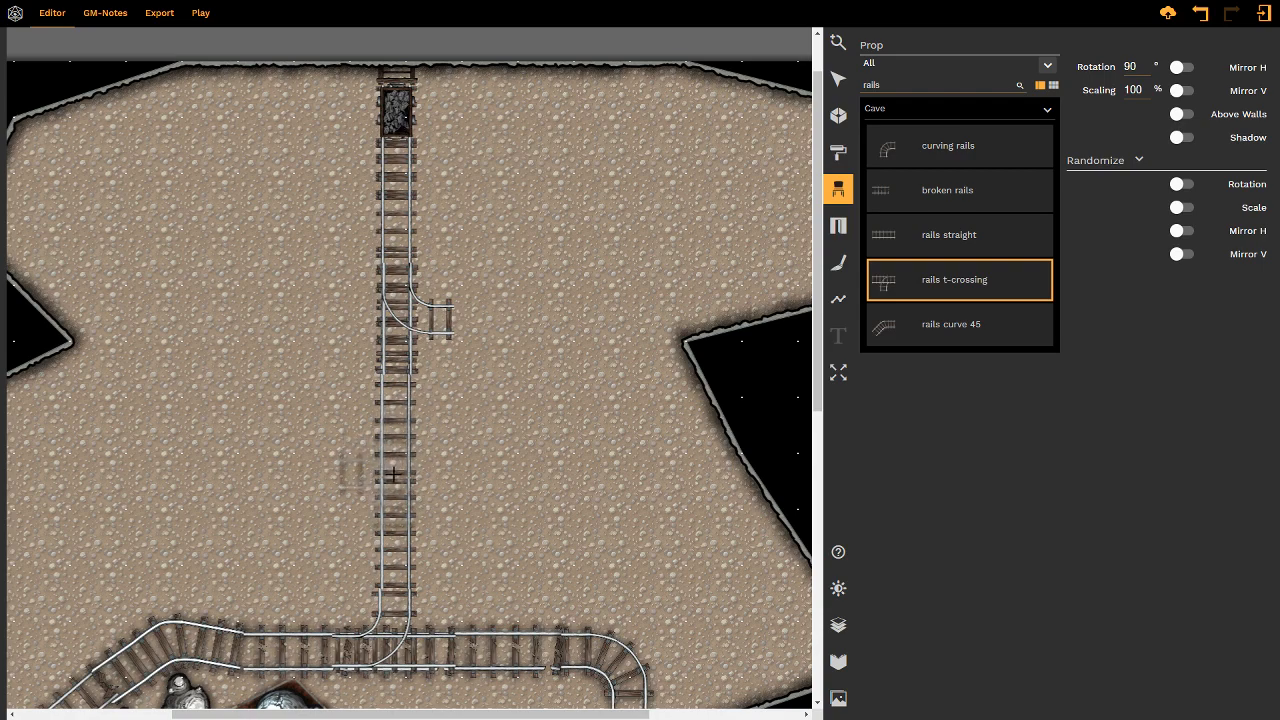
click(393, 474)
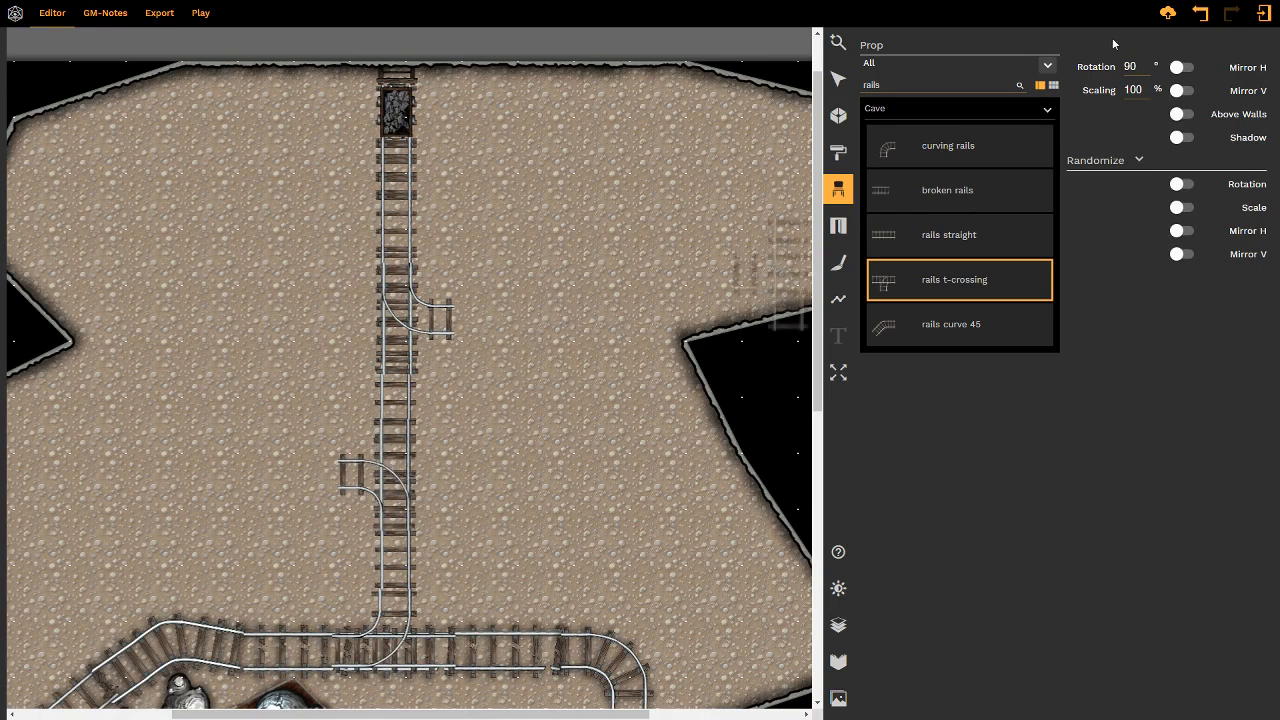
click(1163, 24)
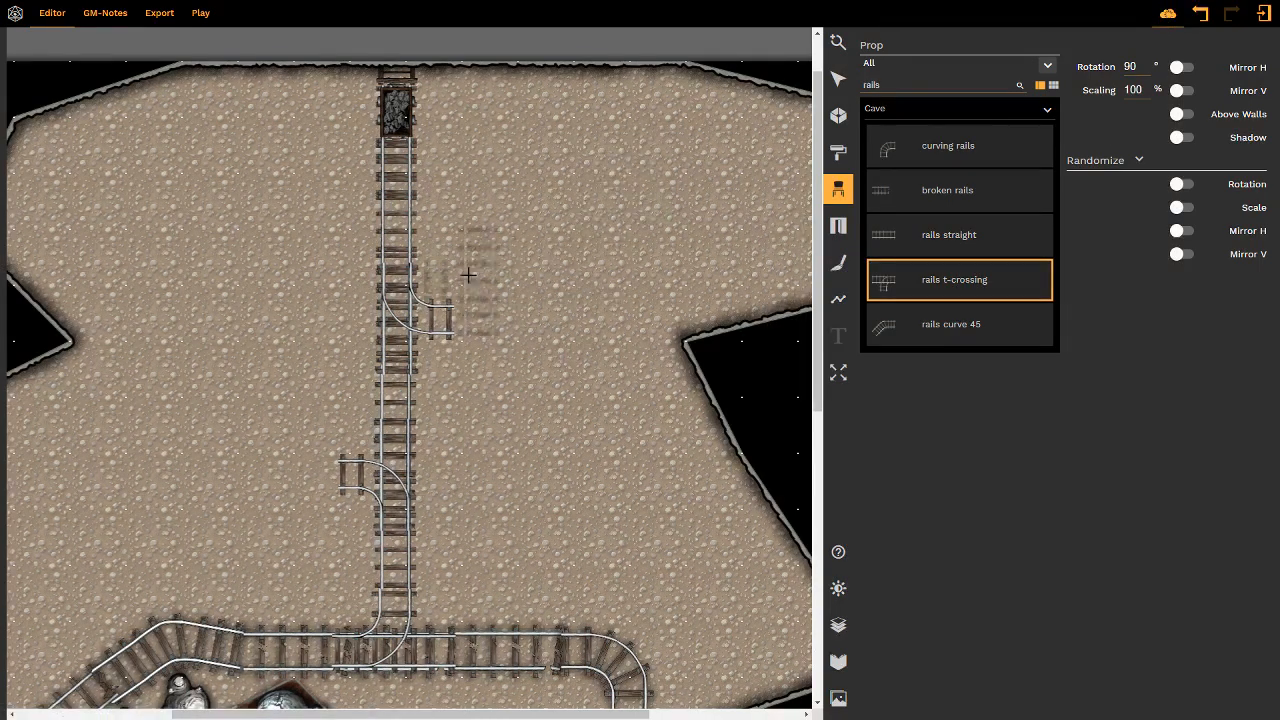
- Extend the east-facing crossing eastward with two broken rails pieces at 0° rotation and 100% scaling
right_drag(535, 237, 515, 303)
click(893, 182)
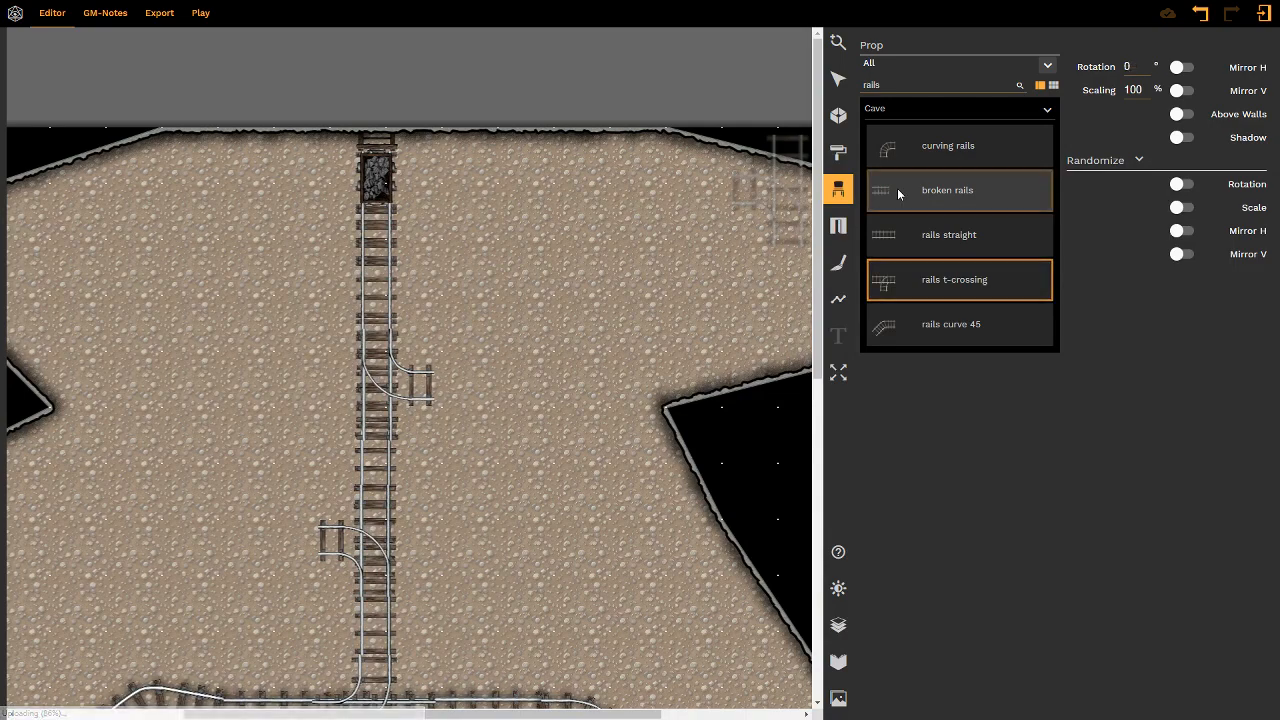
click(486, 387)
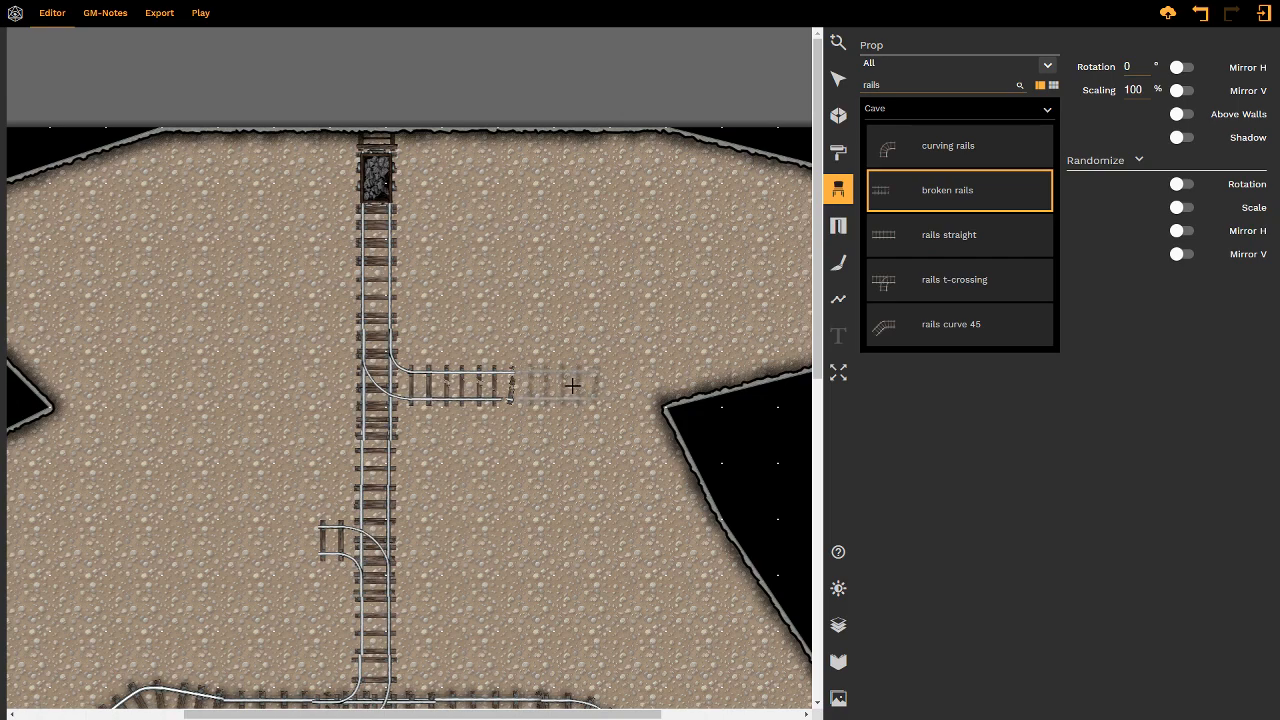
click(572, 385)
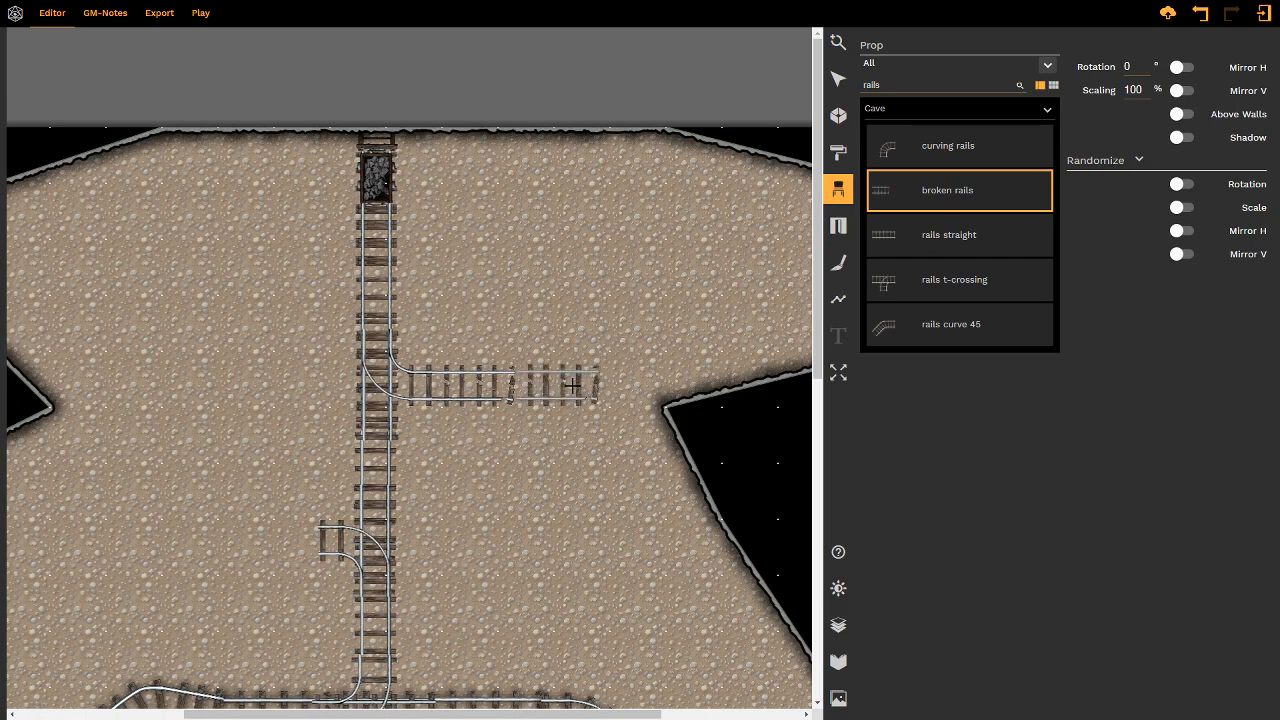
- Place a curving rails piece at 180° rotation and 80% scaling on the eastern end of the broken rails, turning the track north
click(922, 150)
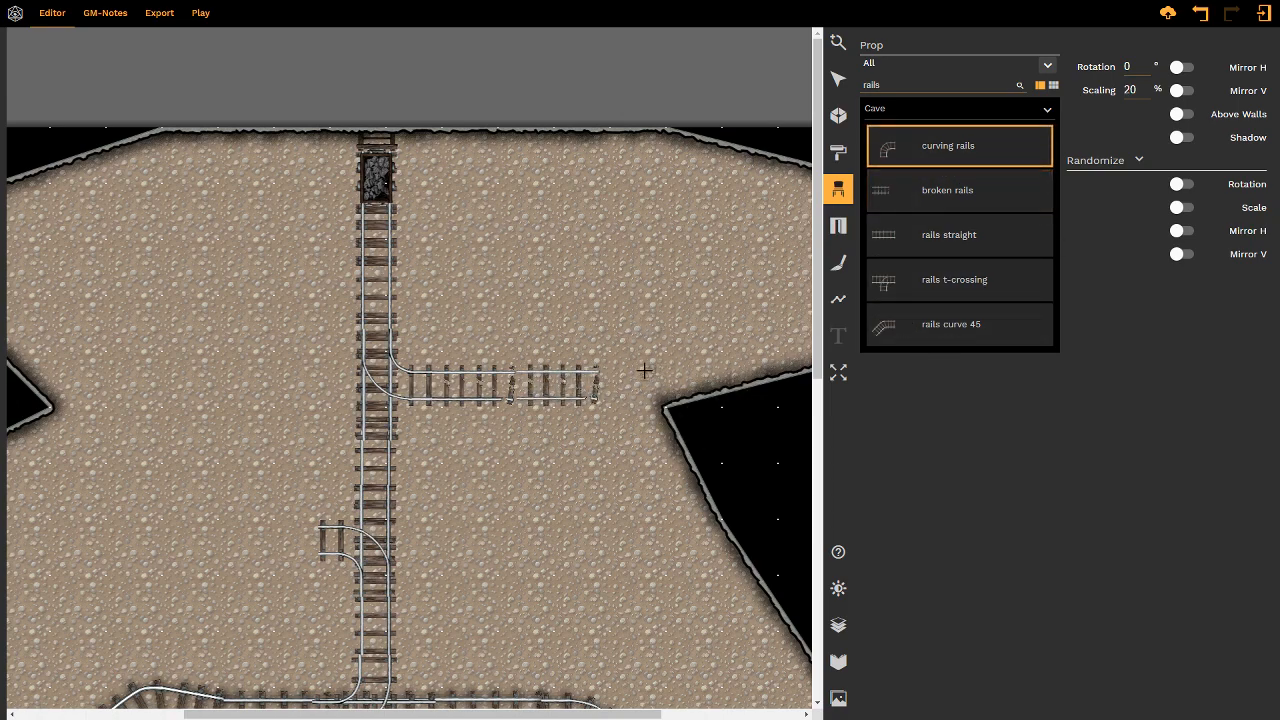
alt+scroll(645, 371, up, 5)
shift+scroll(645, 371, down, 11)
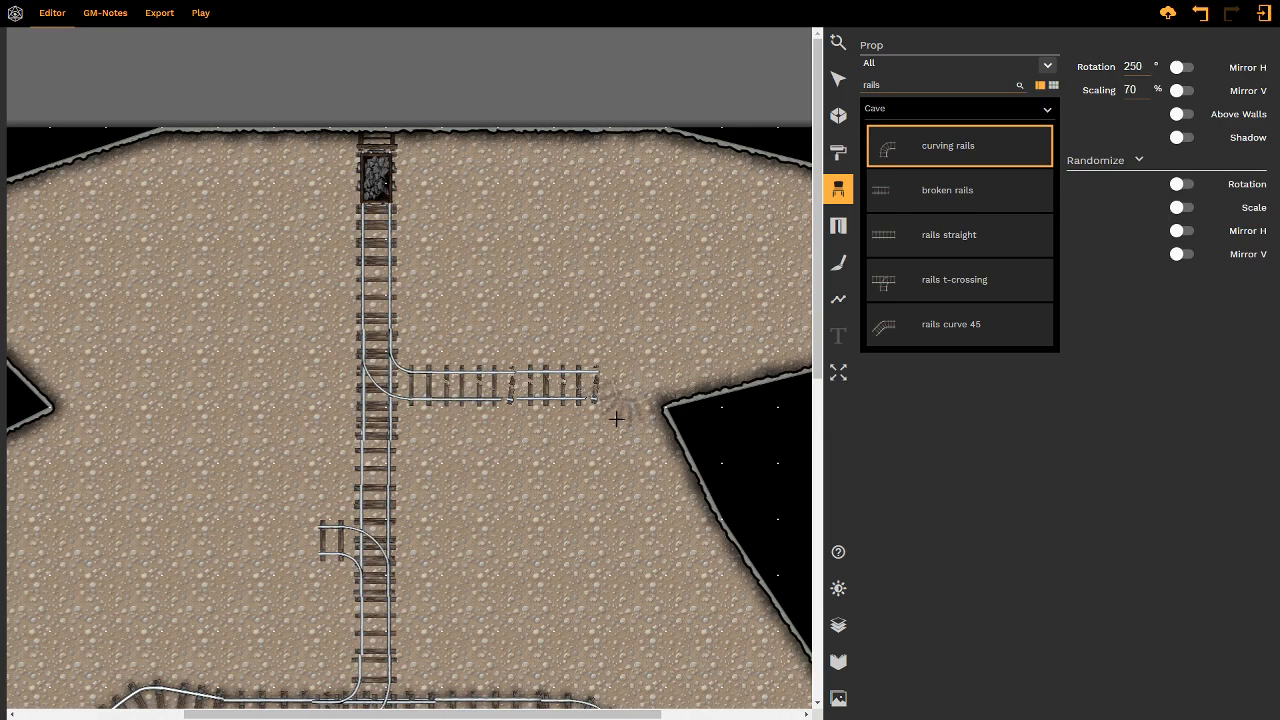
shift+scroll(628, 400, down, 5)
alt+scroll(641, 383, down, 1)
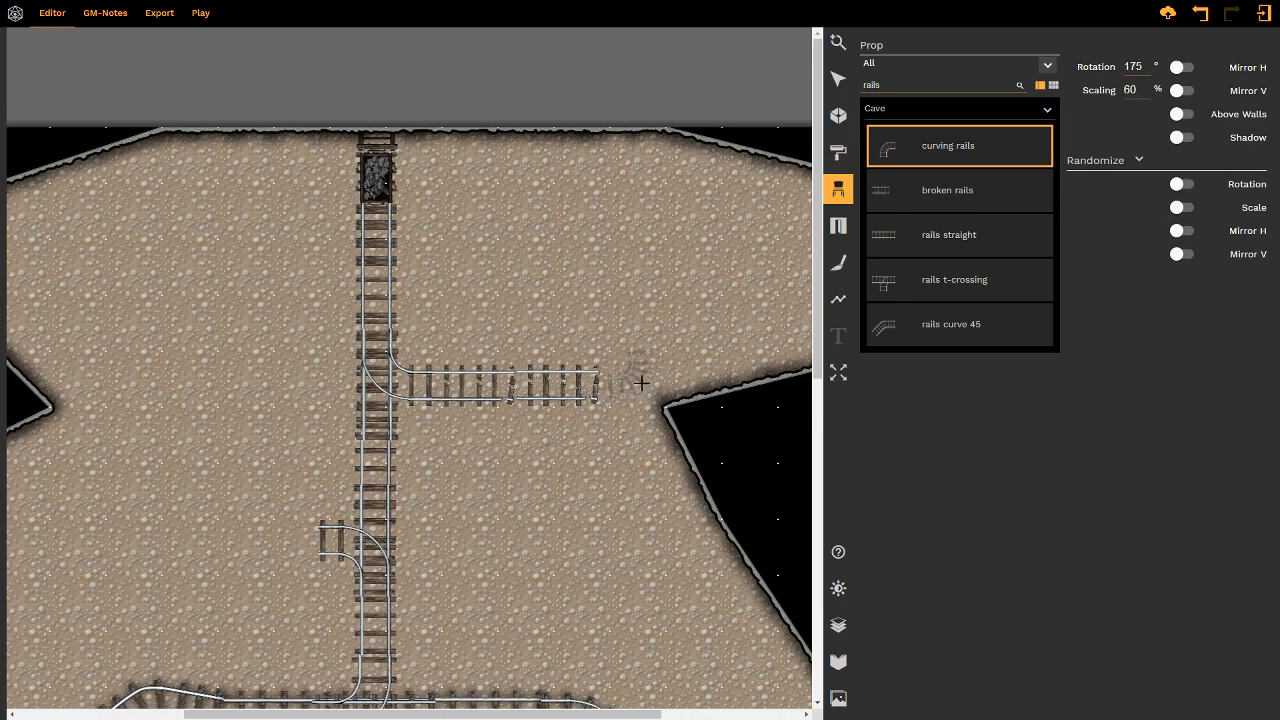
shift+scroll(641, 383, up, 1)
alt+scroll(641, 383, up, 1)
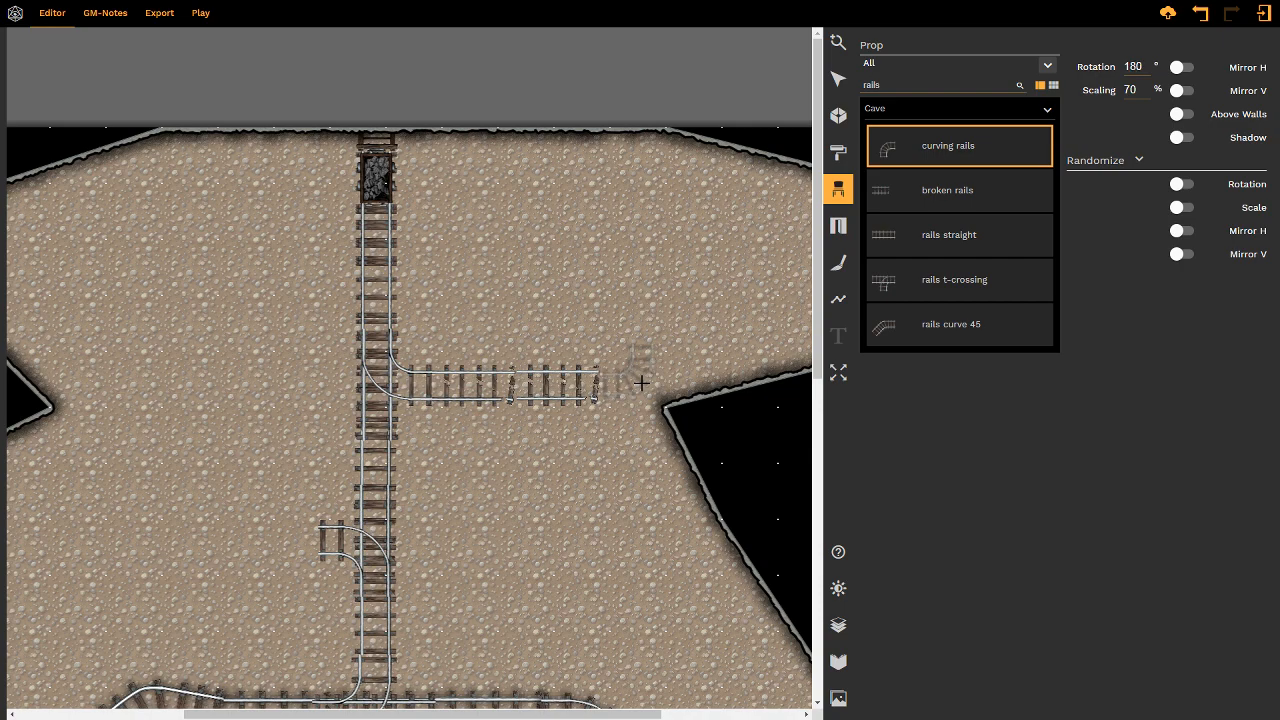
alt+scroll(641, 383, up, 1)
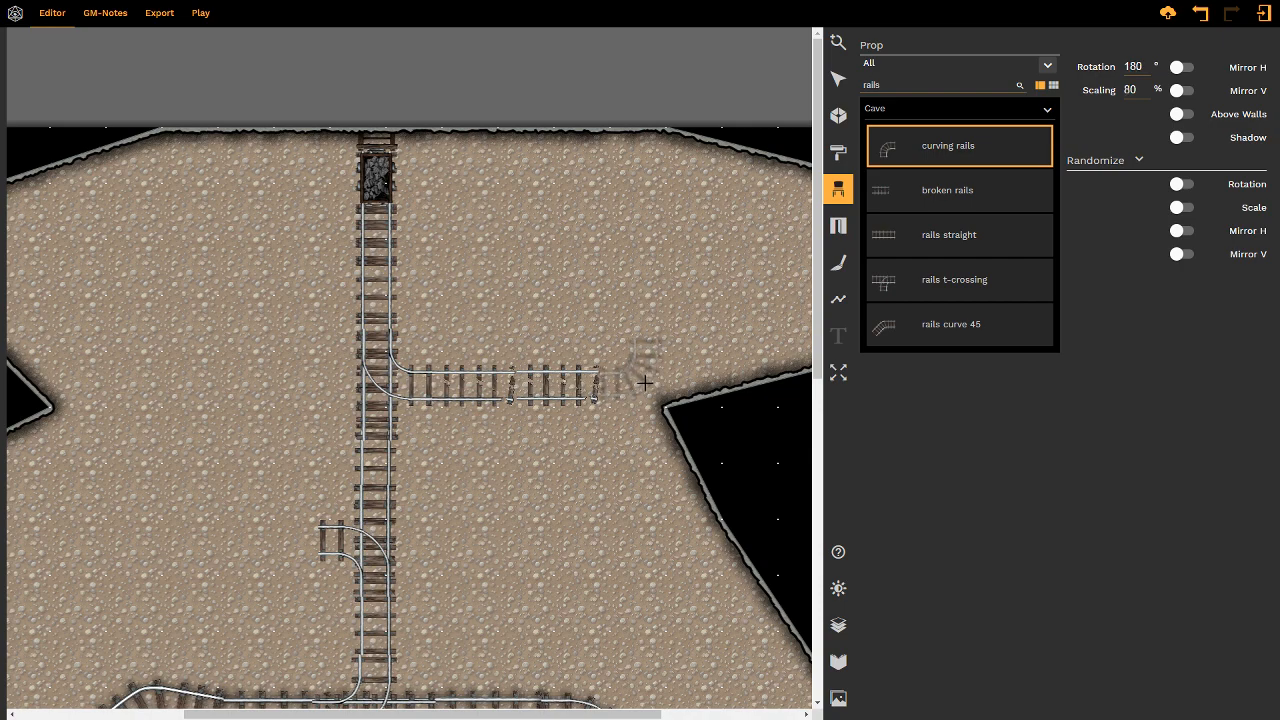
click(644, 381)
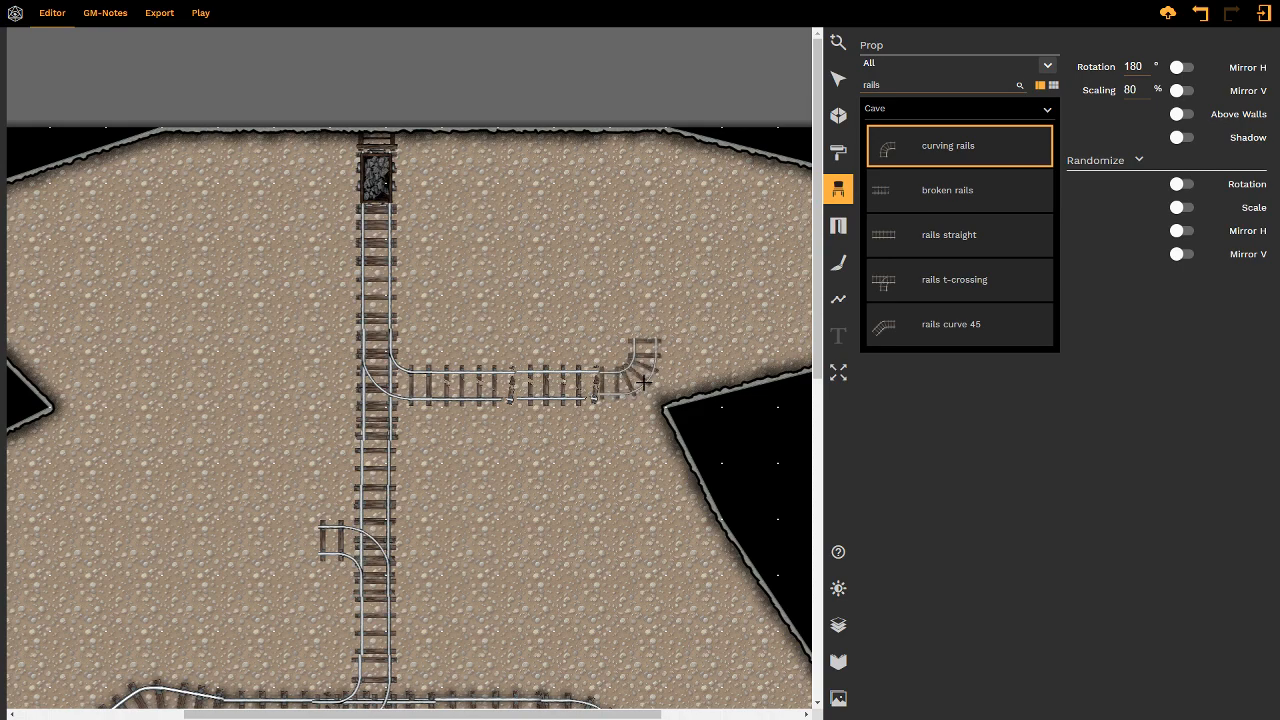
- Extend the curve northward with one straight rail piece at 90° rotation and 90% scaling
click(917, 236)
scroll(638, 286, up, 2)
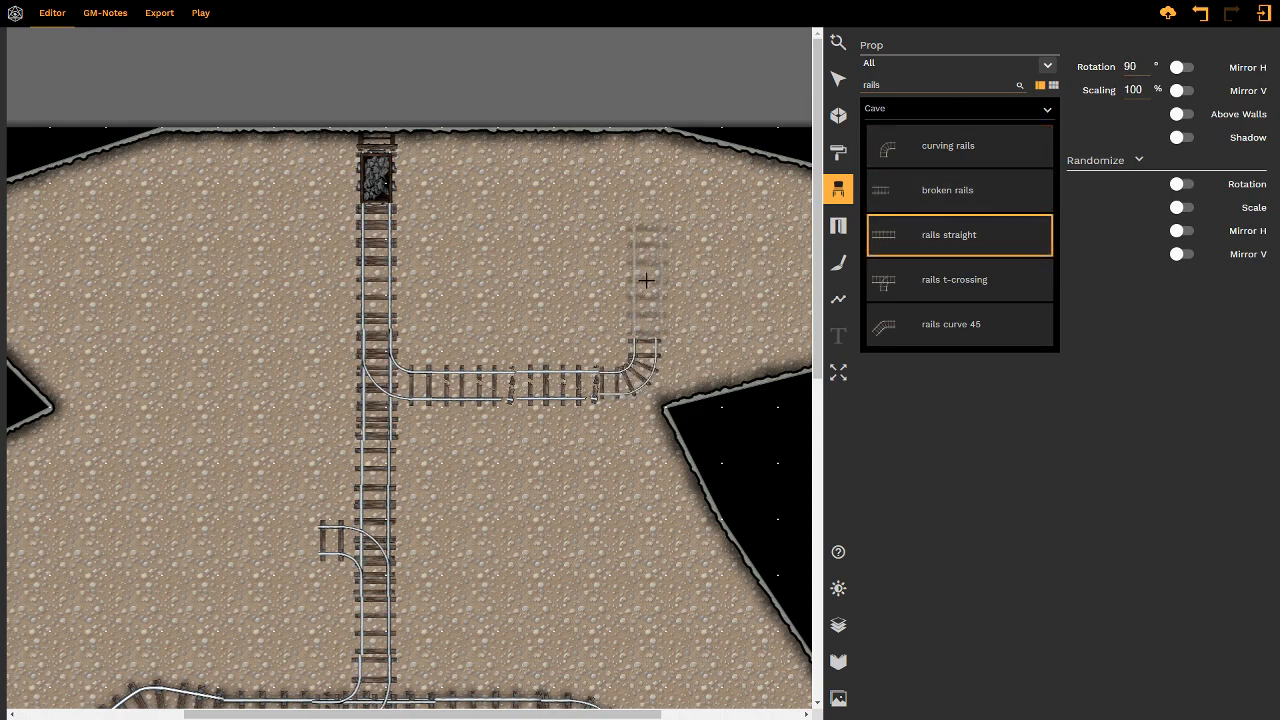
ctrl+scroll(646, 281, down, 1)
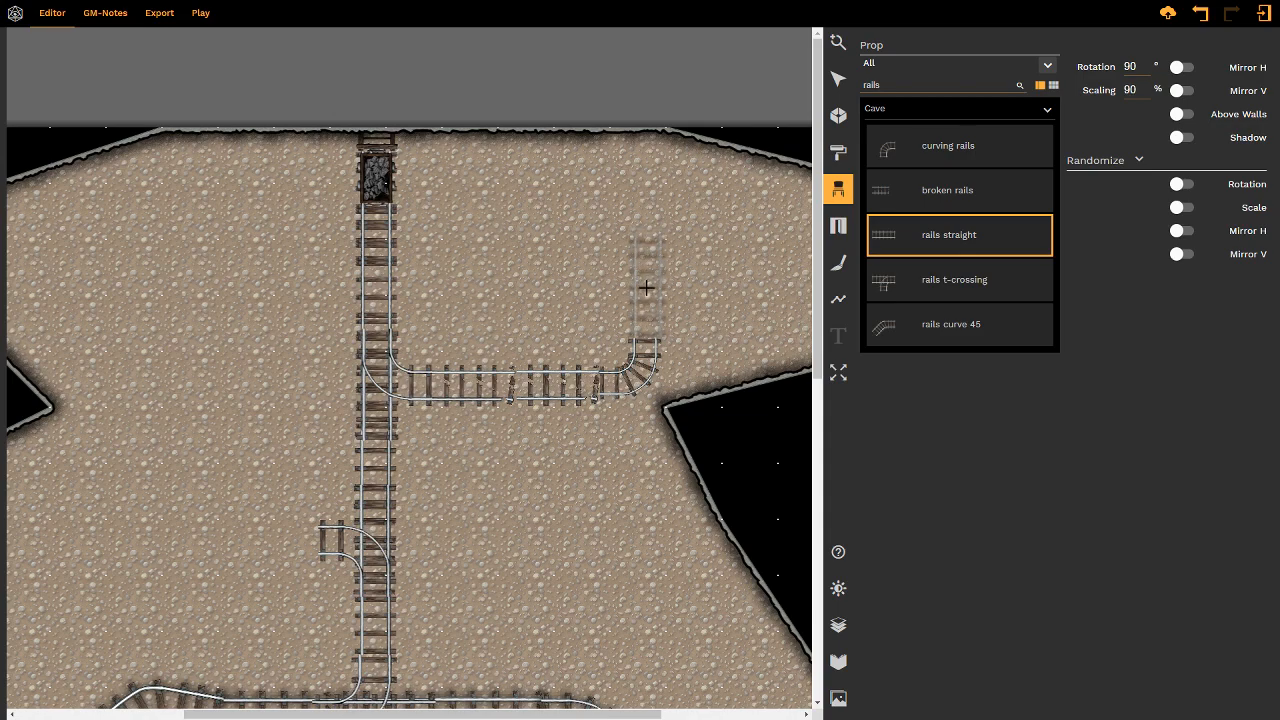
click(645, 287)
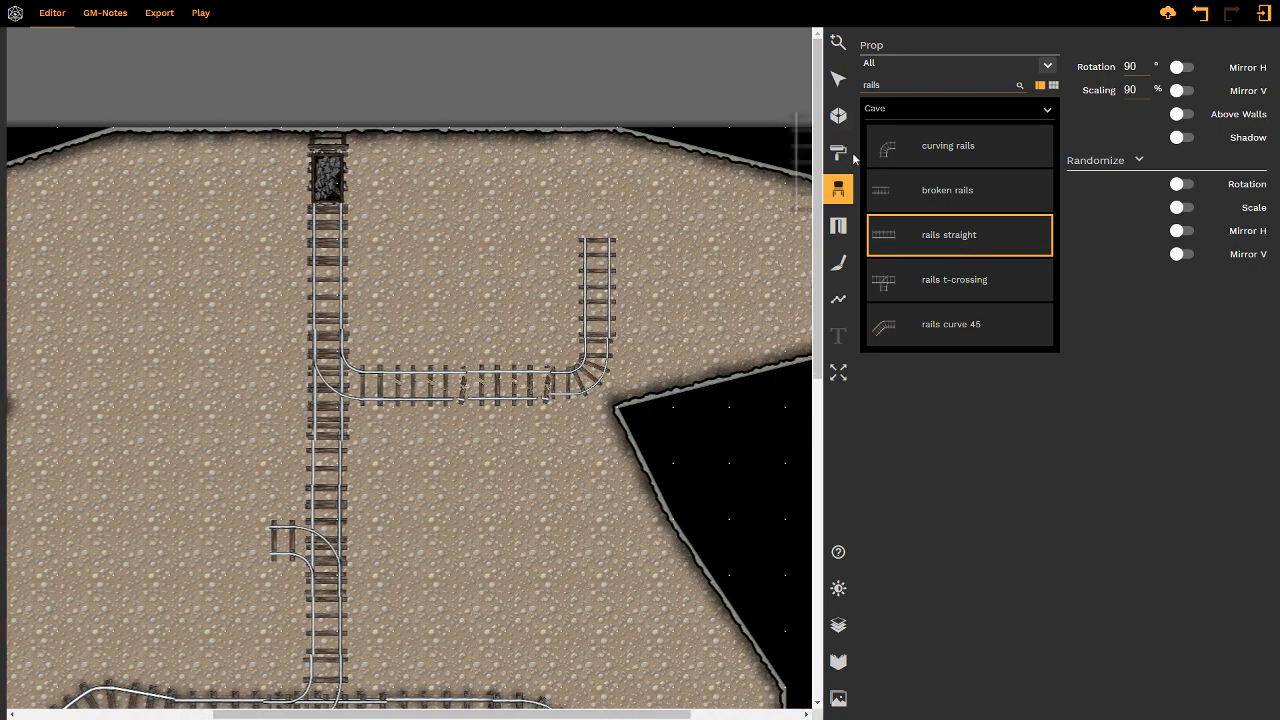
- Place a rail stop at 0° rotation and 40% scaling on the northern end of the eastern side track
drag(910, 84, 857, 85)
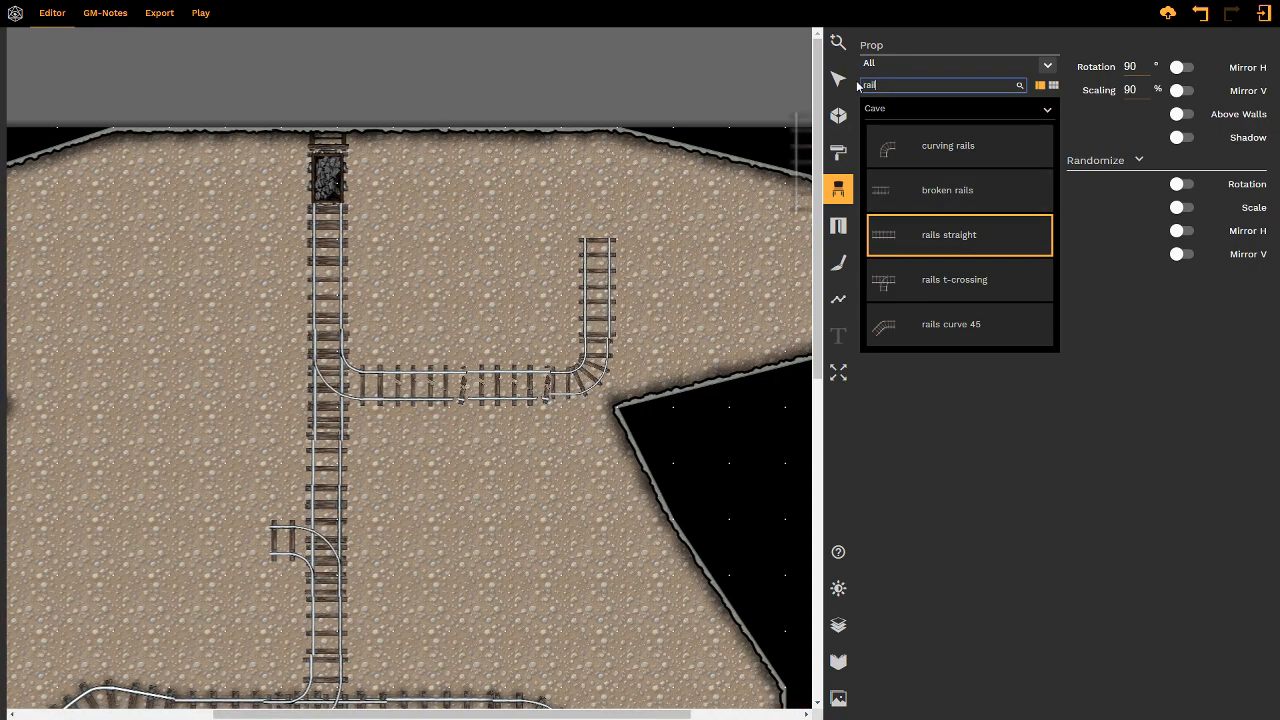
click(910, 146)
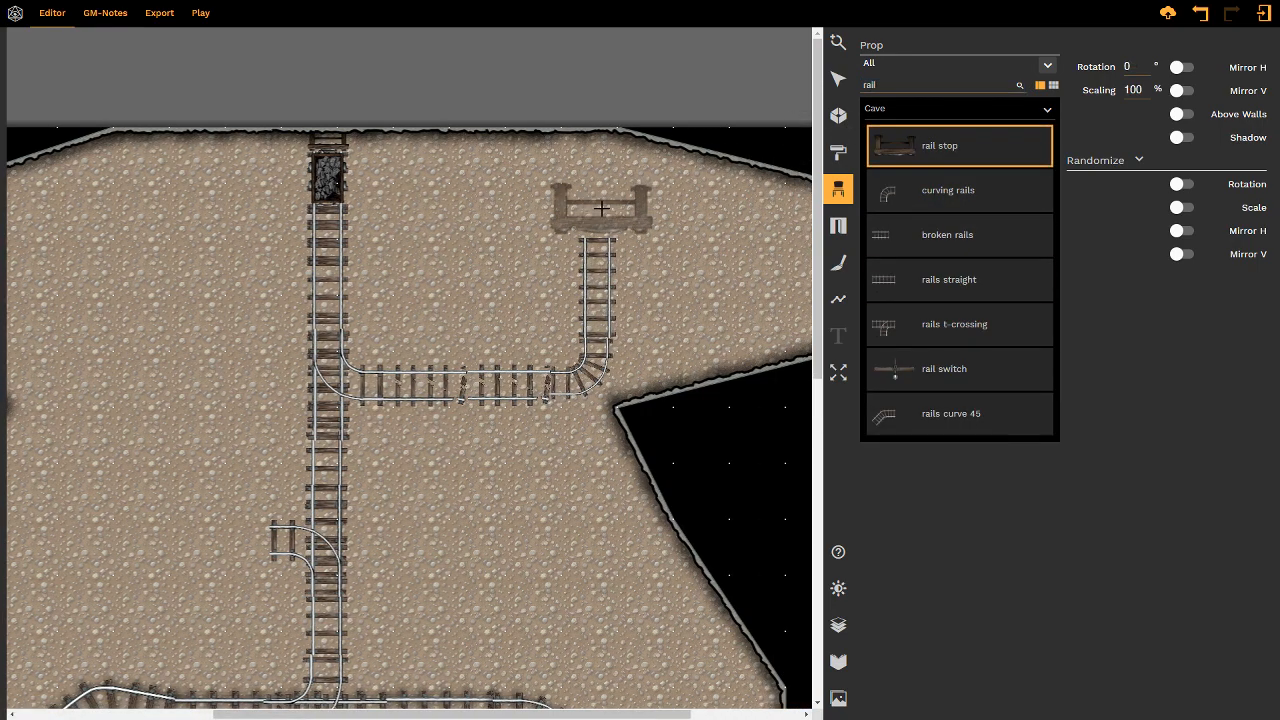
ctrl+scroll(601, 208, down, 6)
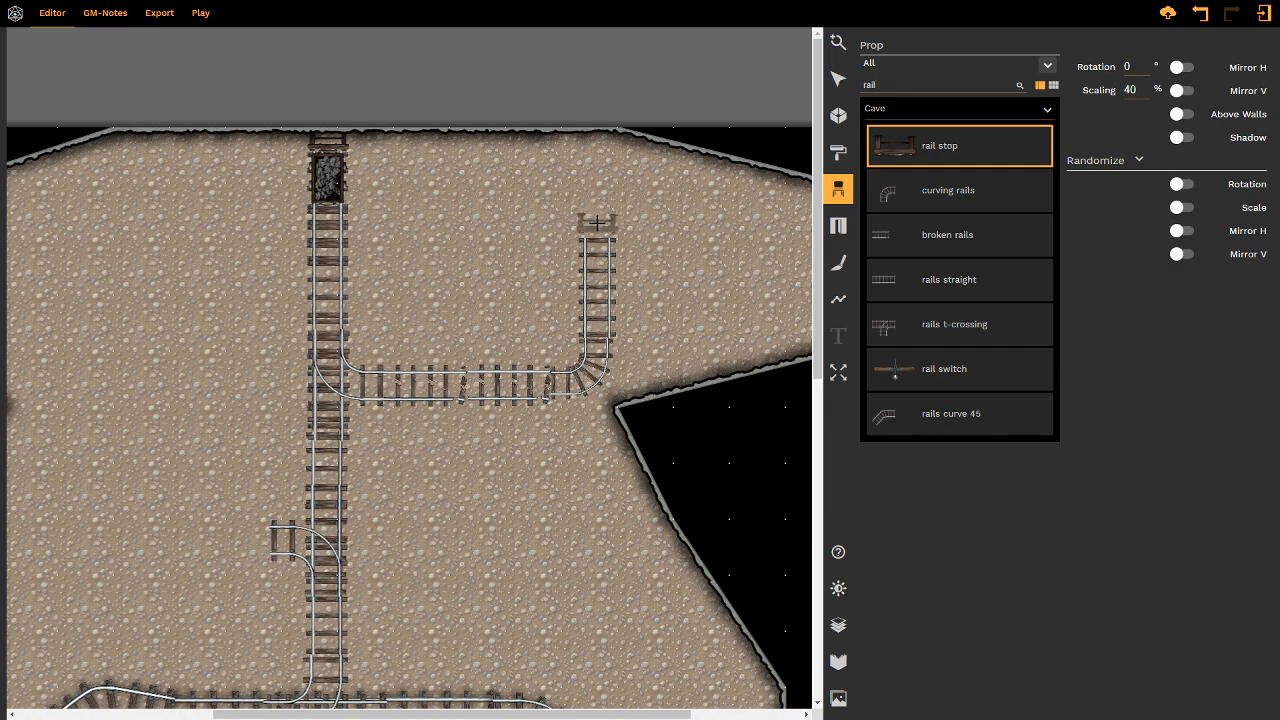
click(597, 222)
middle_drag(652, 278, 510, 280)
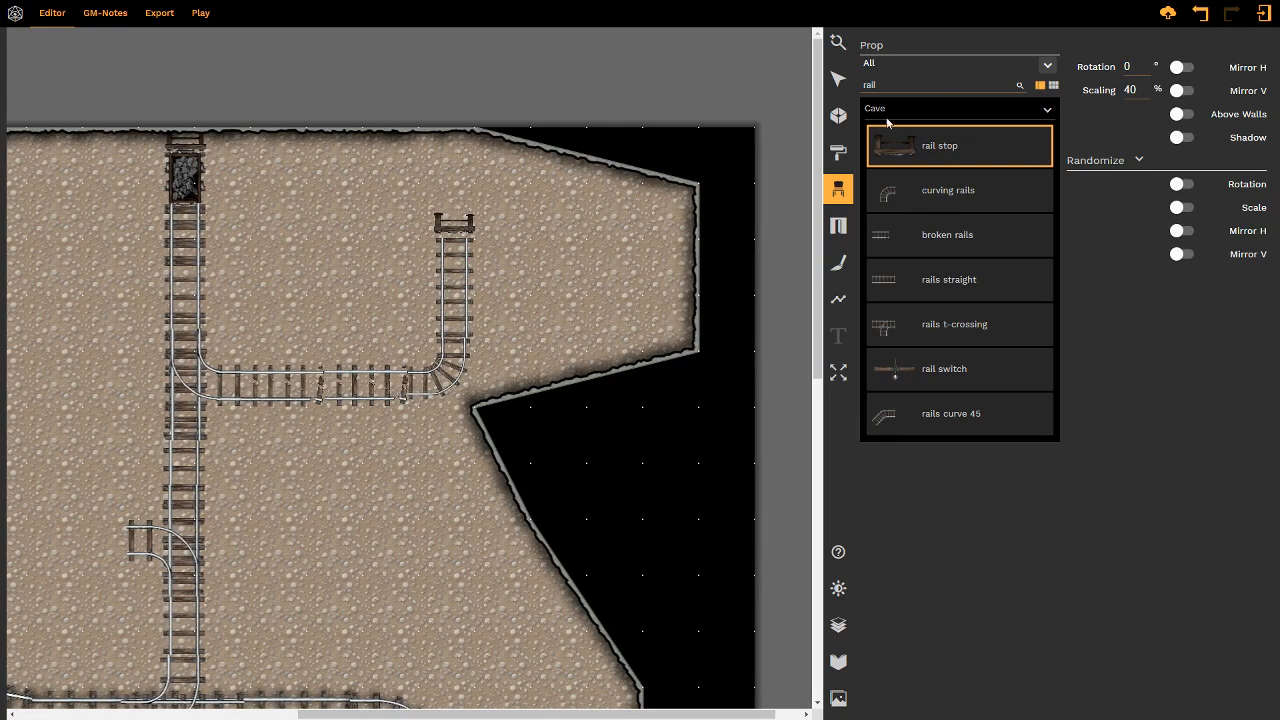
- Draw a four-cornered room with Normal wall type and grey stone tile floor in the cave's northeastern alcove
click(838, 115)
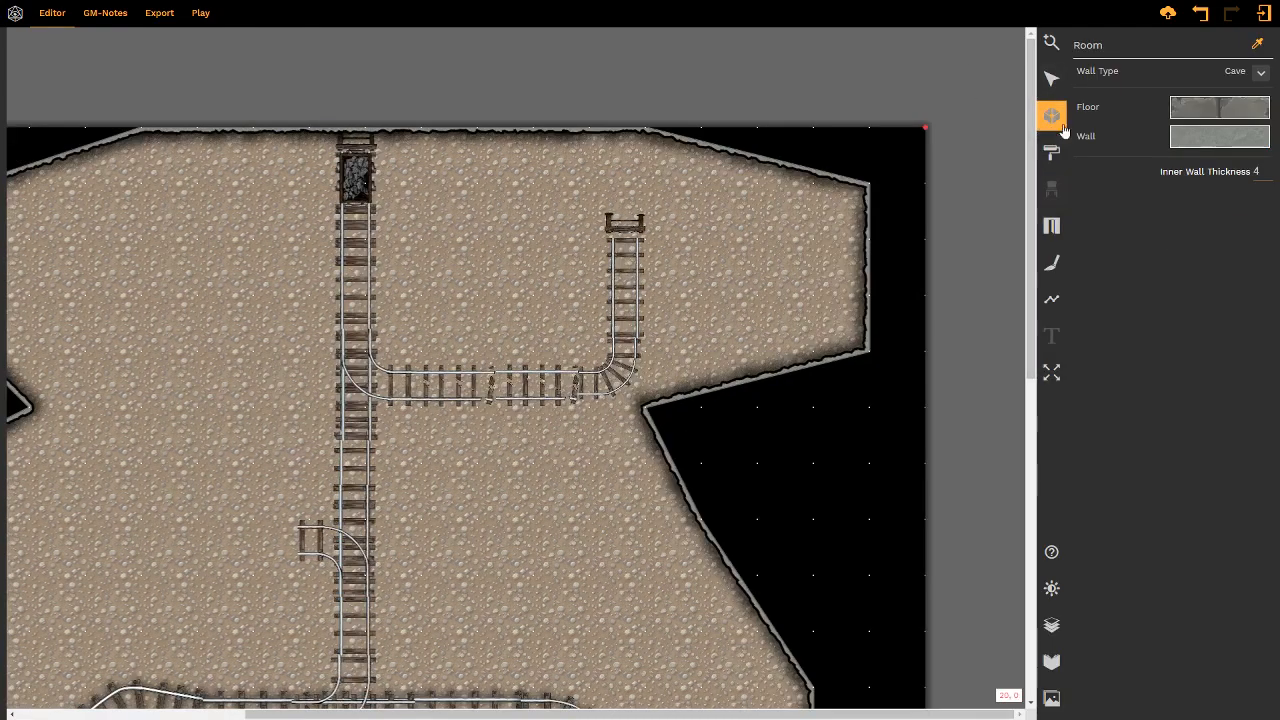
click(1260, 72)
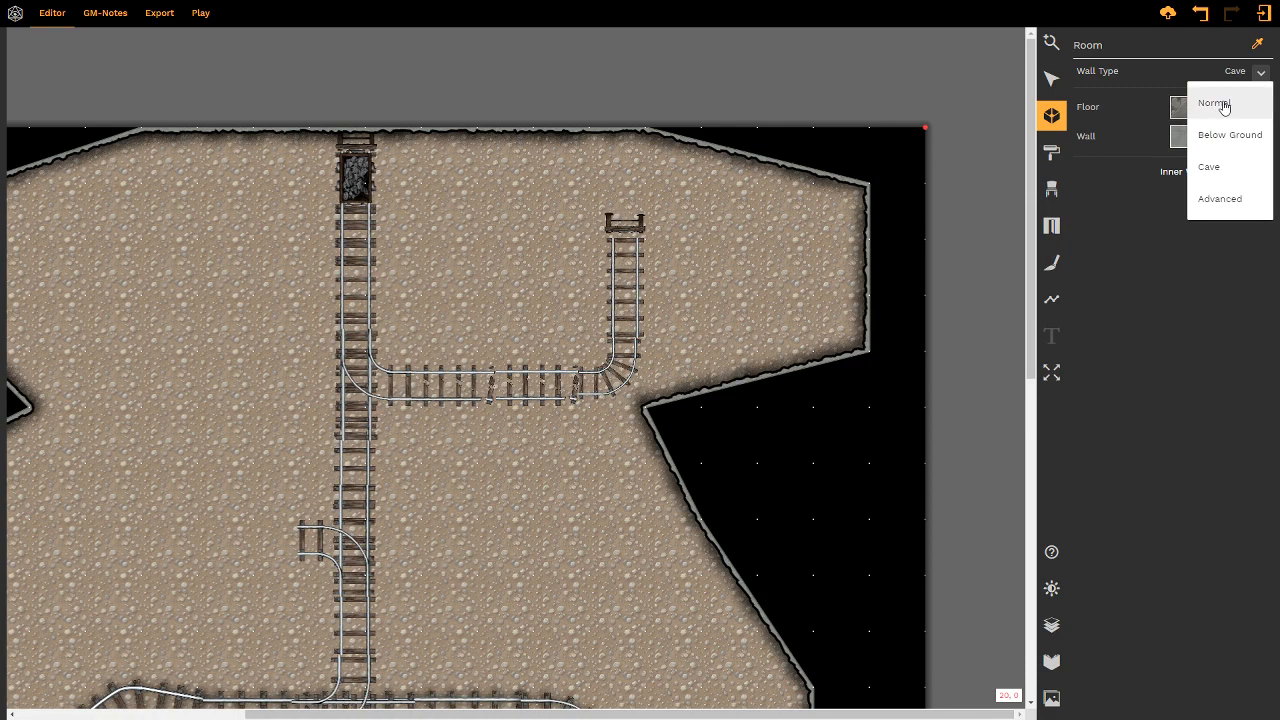
click(1214, 103)
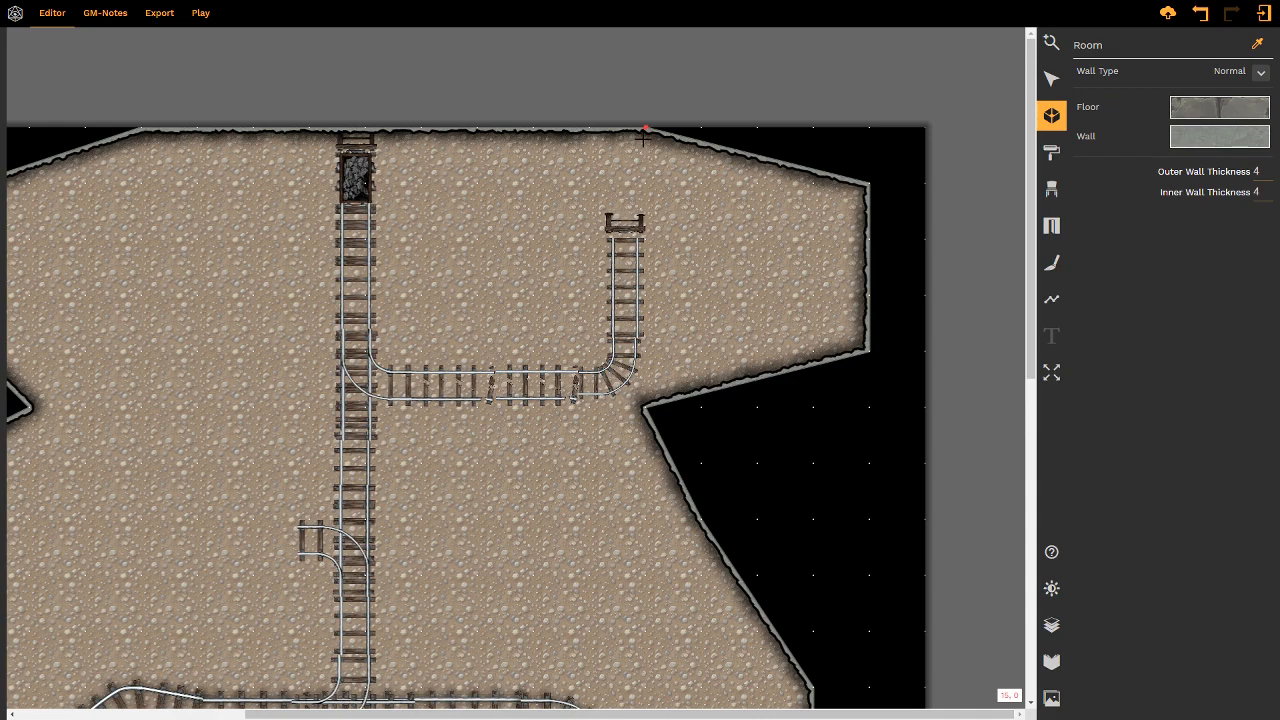
click(645, 130)
click(690, 389)
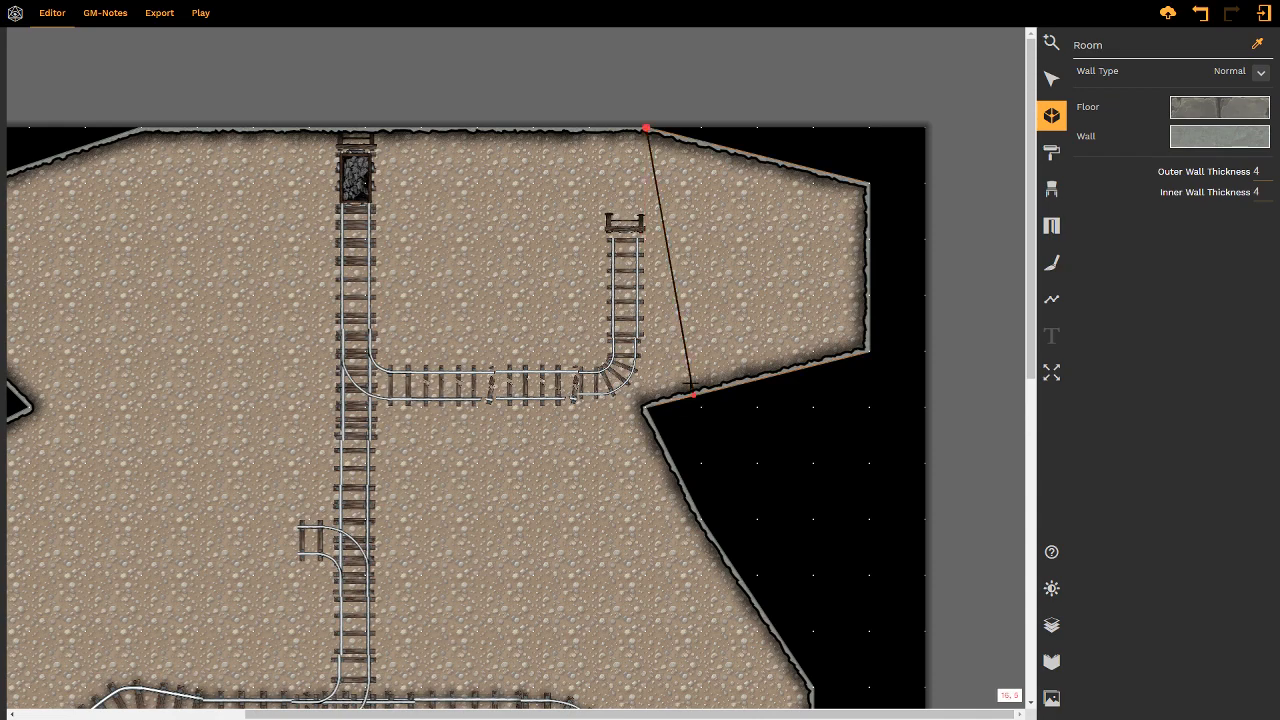
click(868, 350)
click(868, 187)
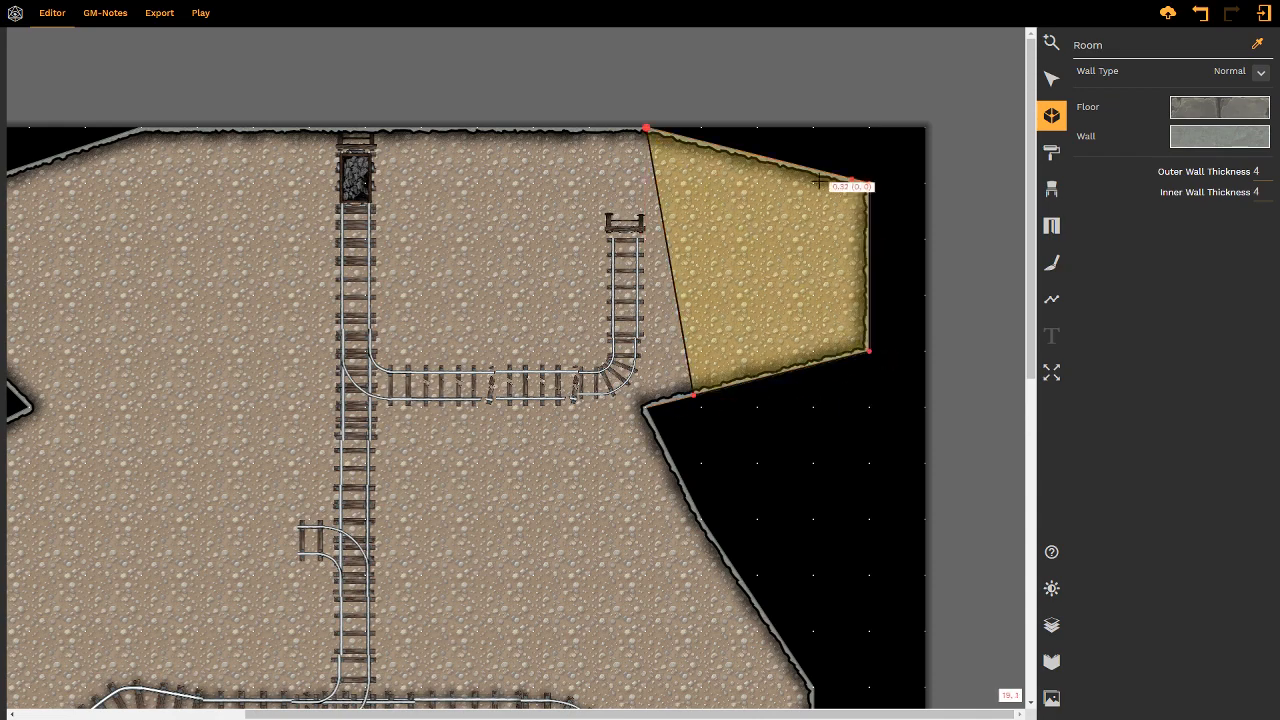
click(646, 133)
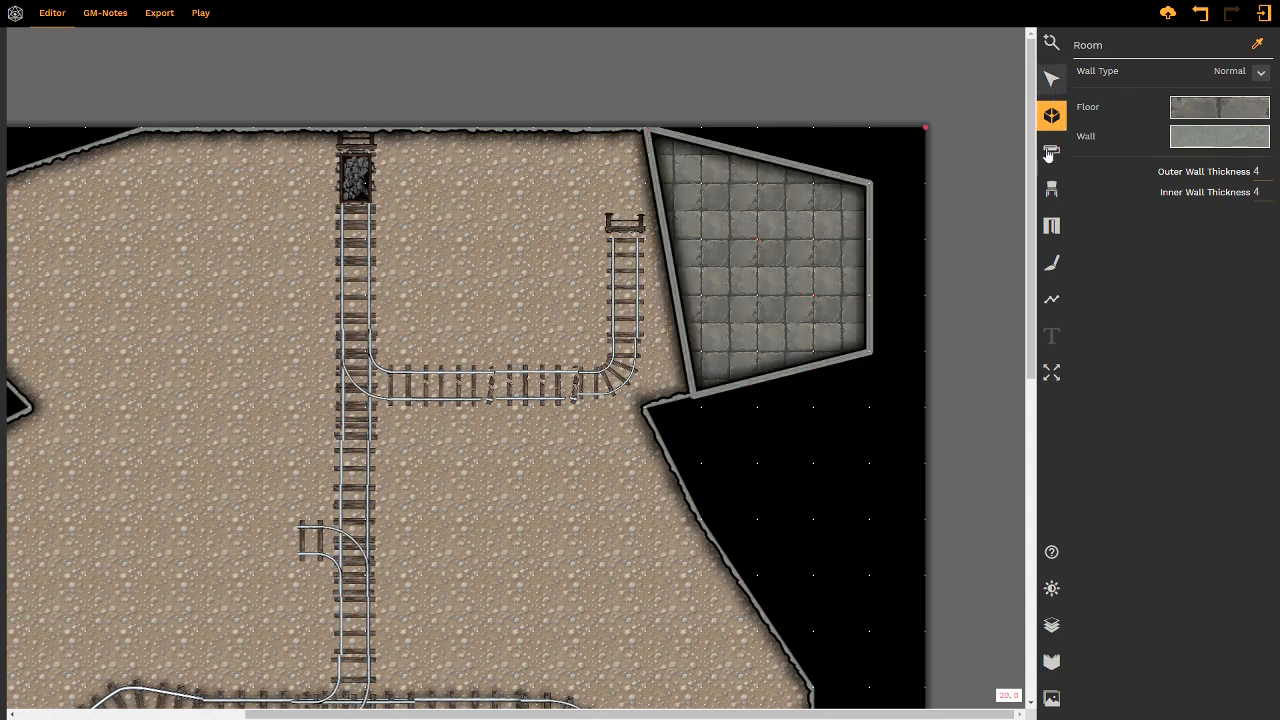
- Place a Single Door in the lower part of the stone room's west wall and select the room
click(1051, 226)
click(1121, 150)
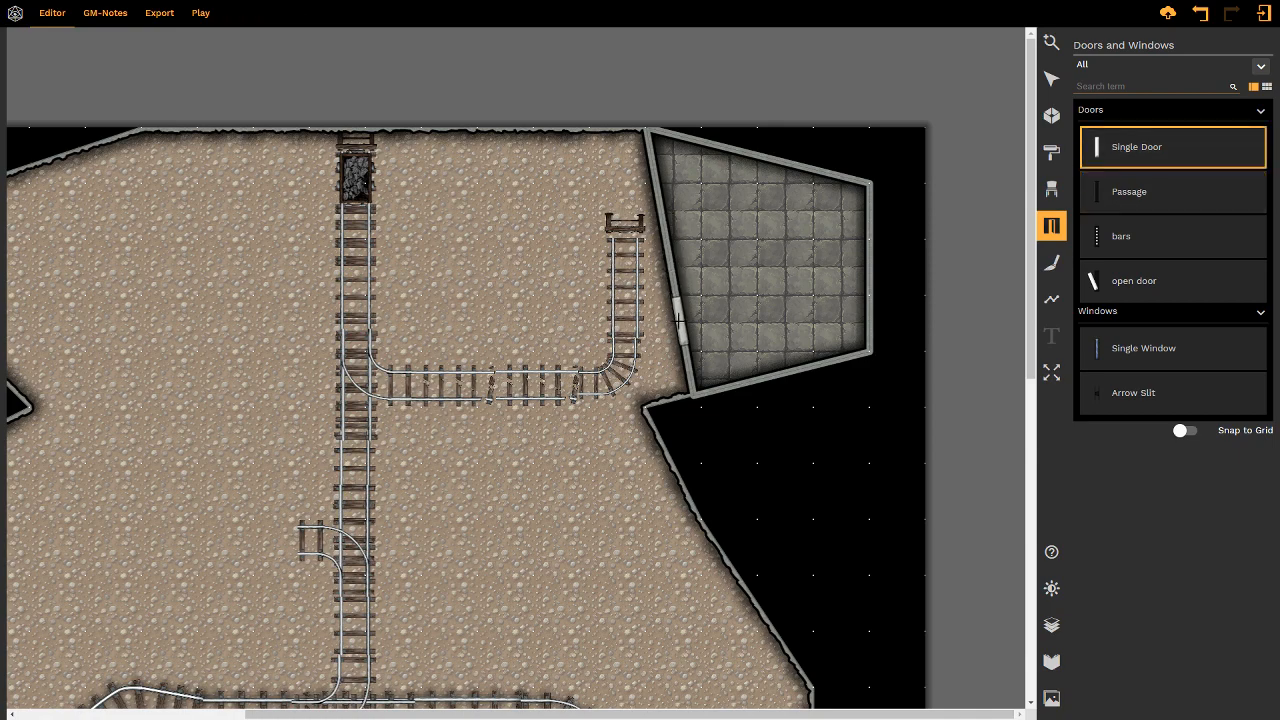
click(680, 331)
click(1063, 82)
click(767, 223)
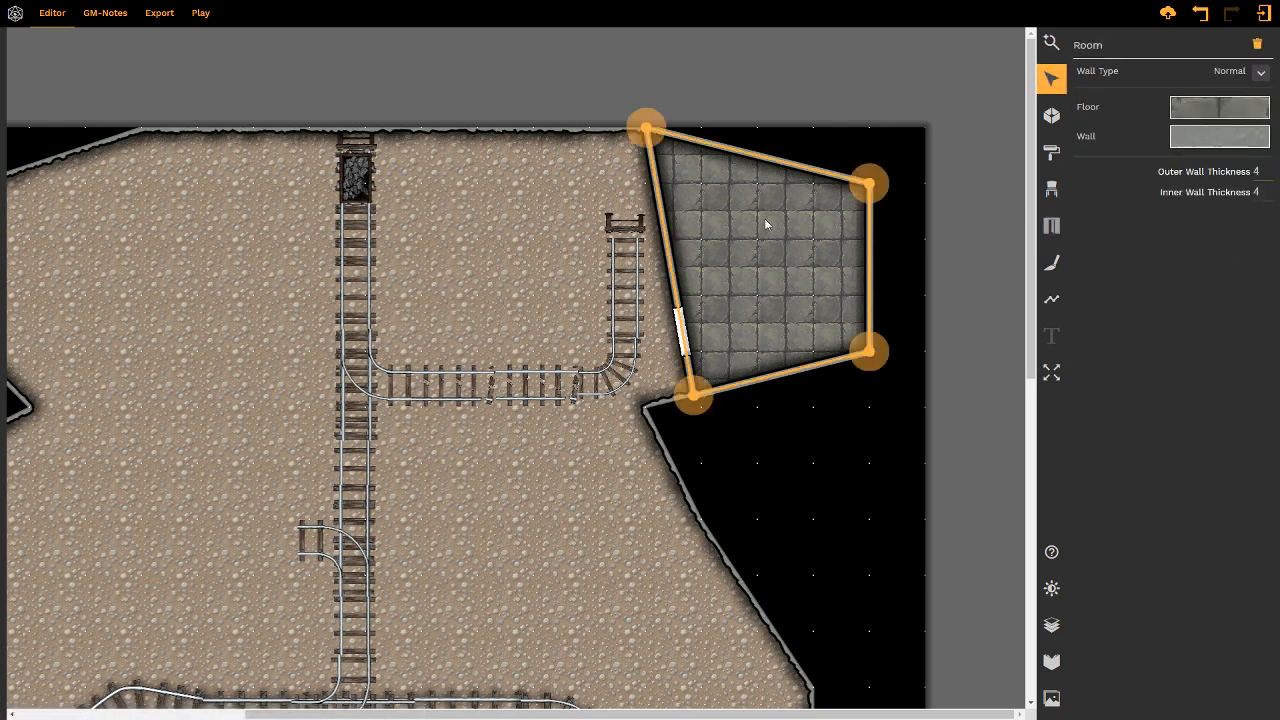
- Place a broken minecart at 0° rotation and 100% scaling just west of the rail stop
click(1051, 188)
text(cart)
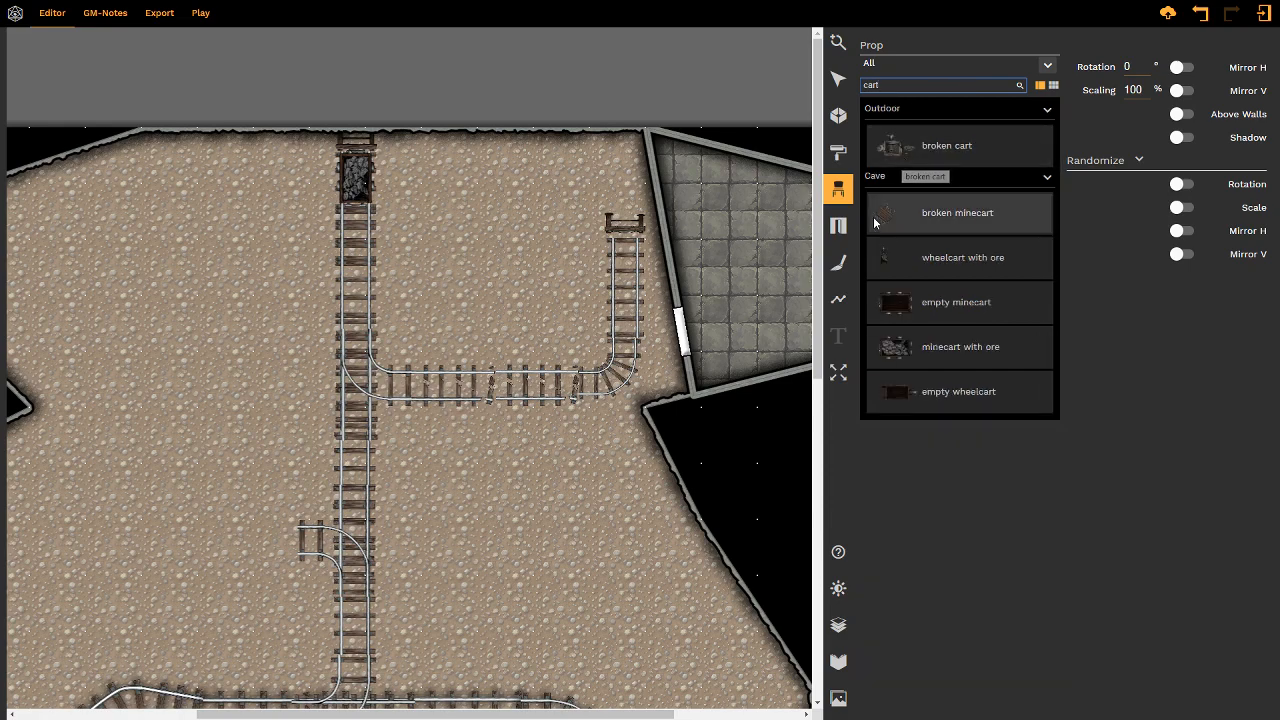
click(907, 155)
click(886, 210)
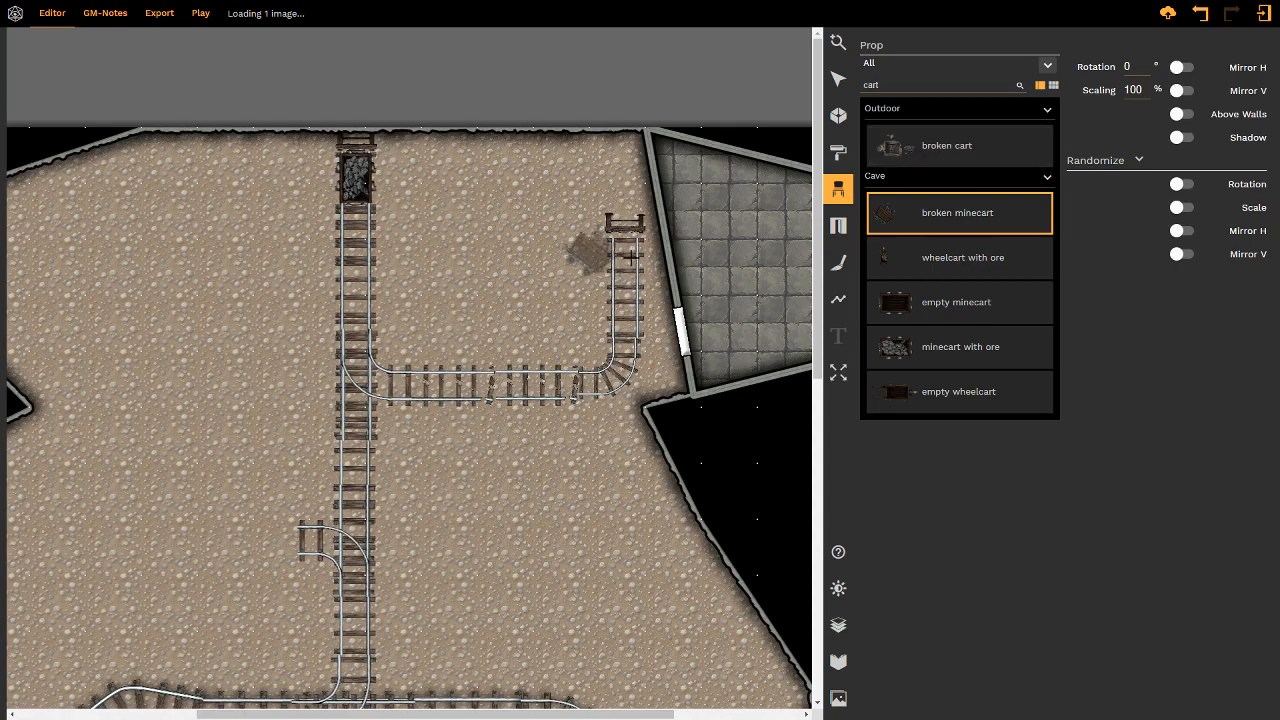
click(586, 250)
click(840, 83)
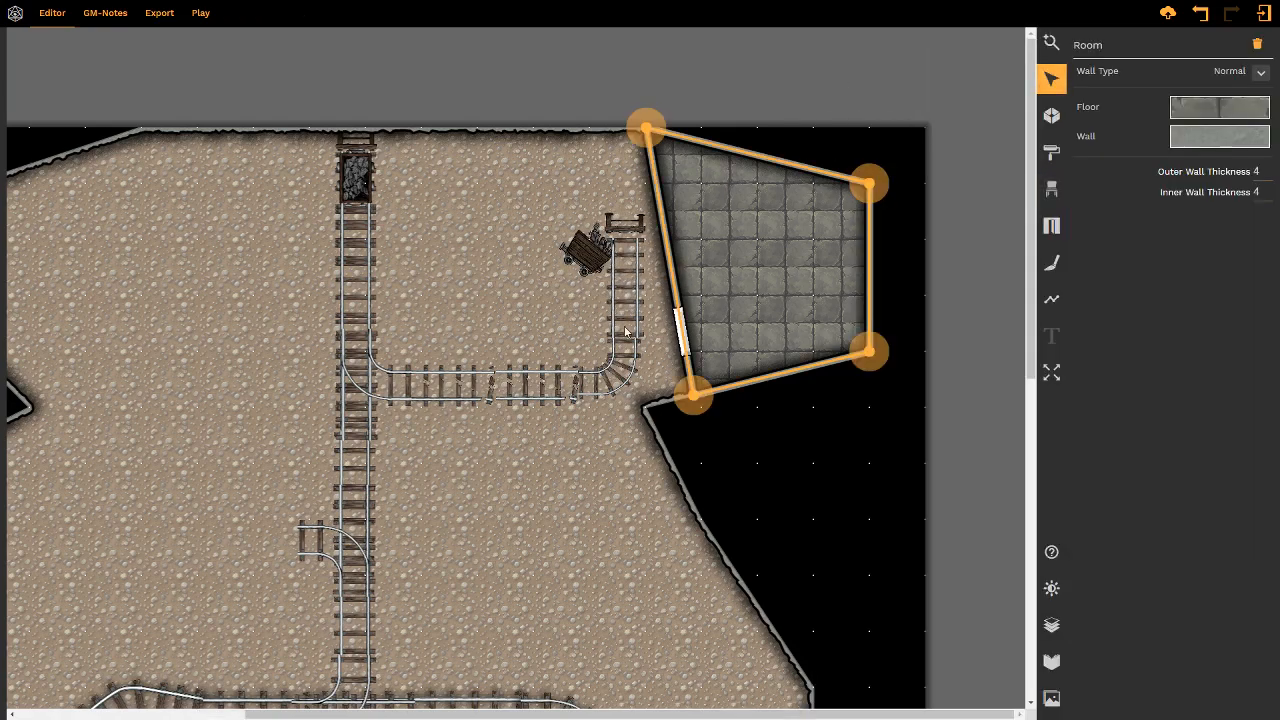
- Look up the forge in the asset library and enable the anvil and pickaxe props for use
click(1051, 697)
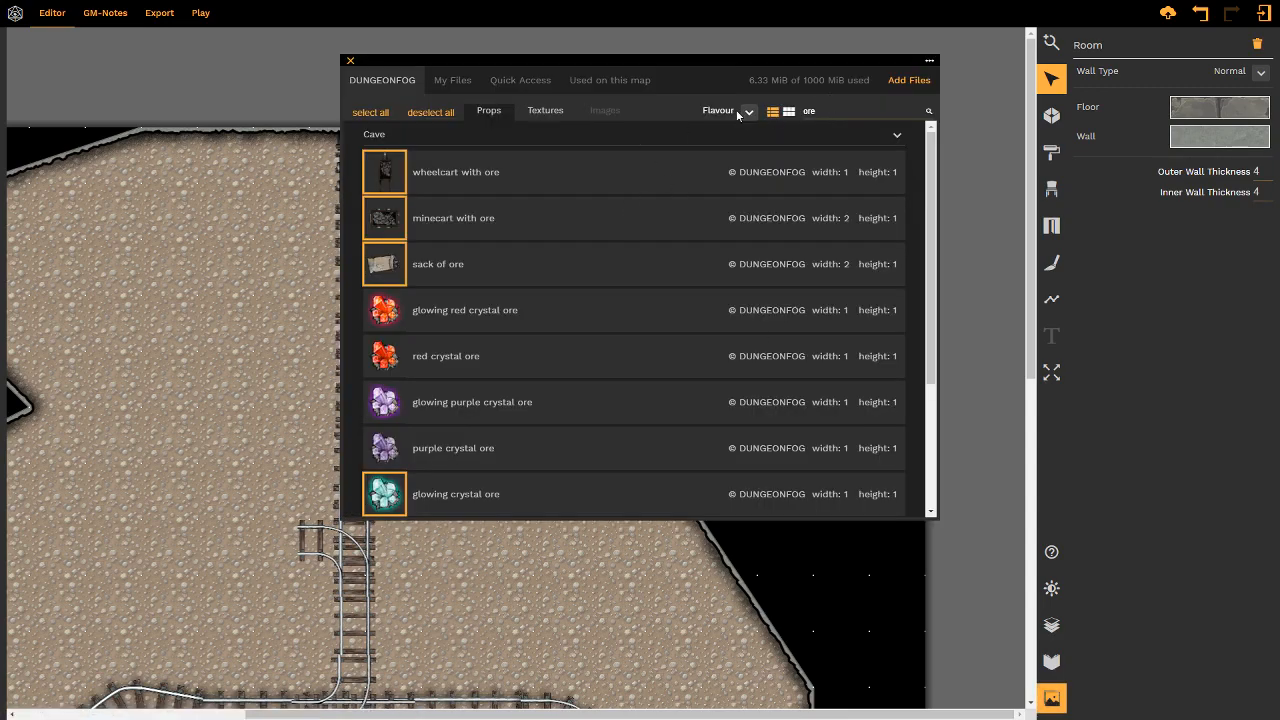
click(803, 112)
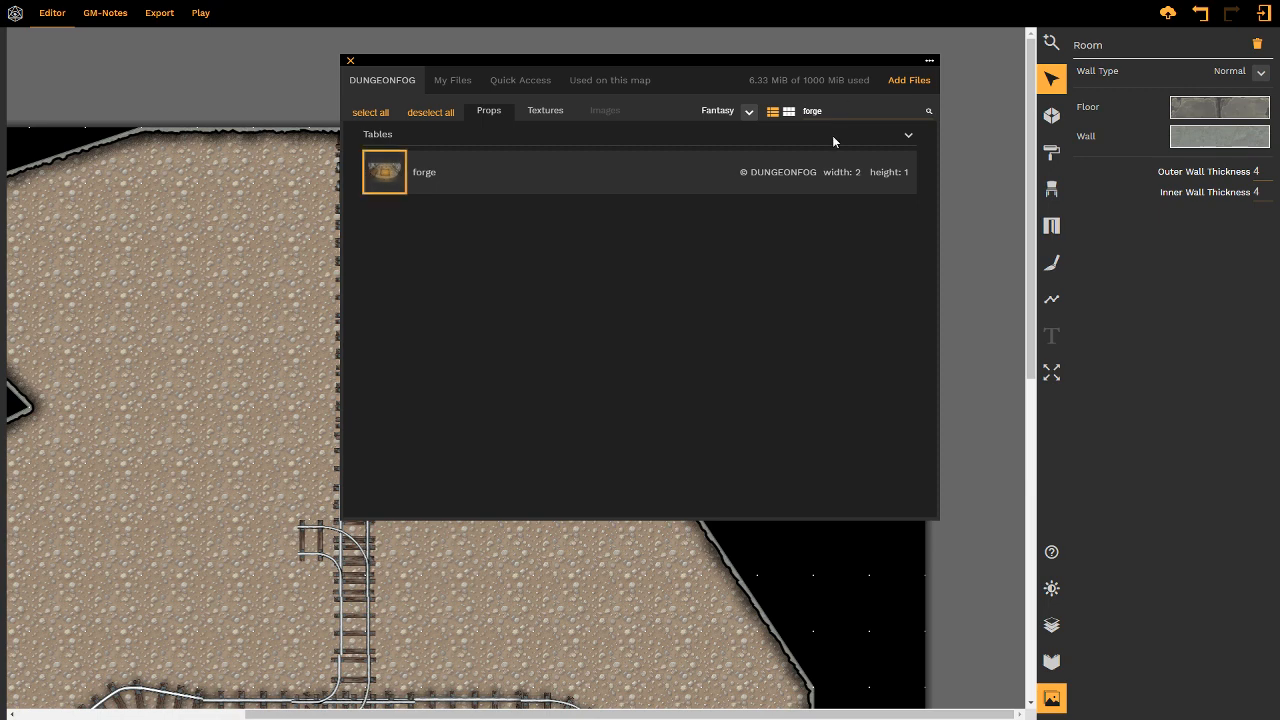
click(812, 111)
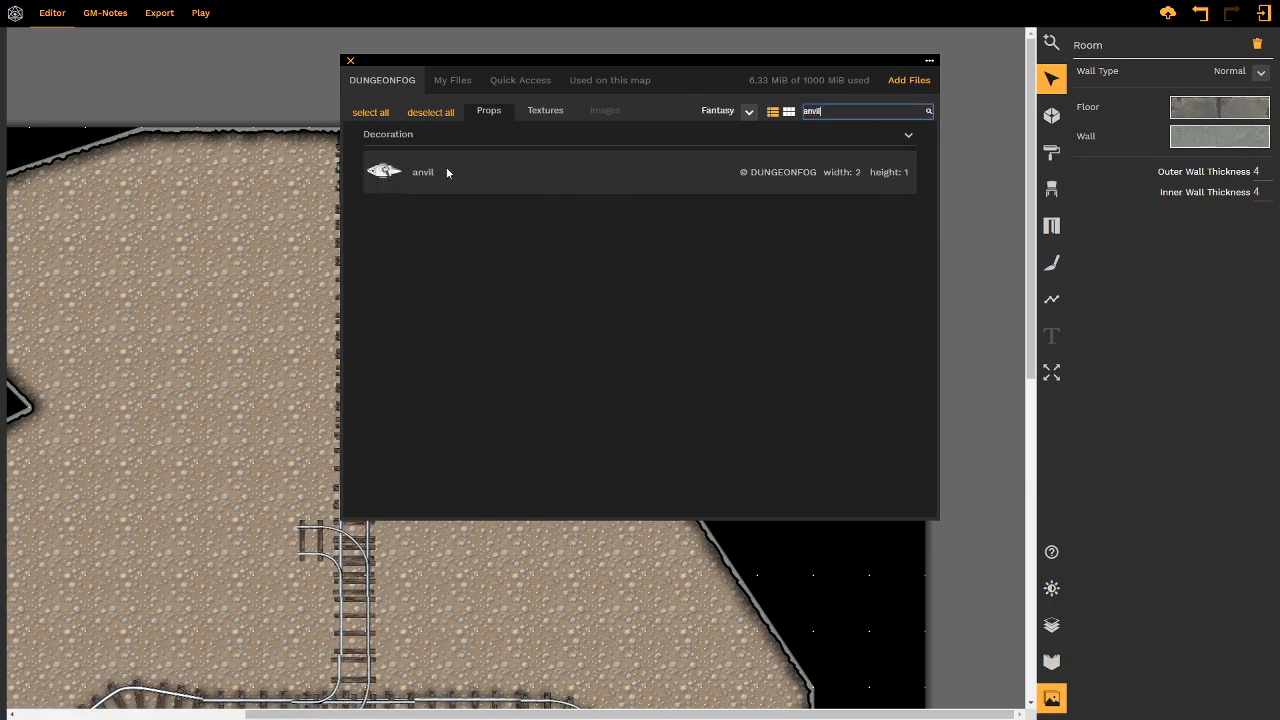
click(392, 172)
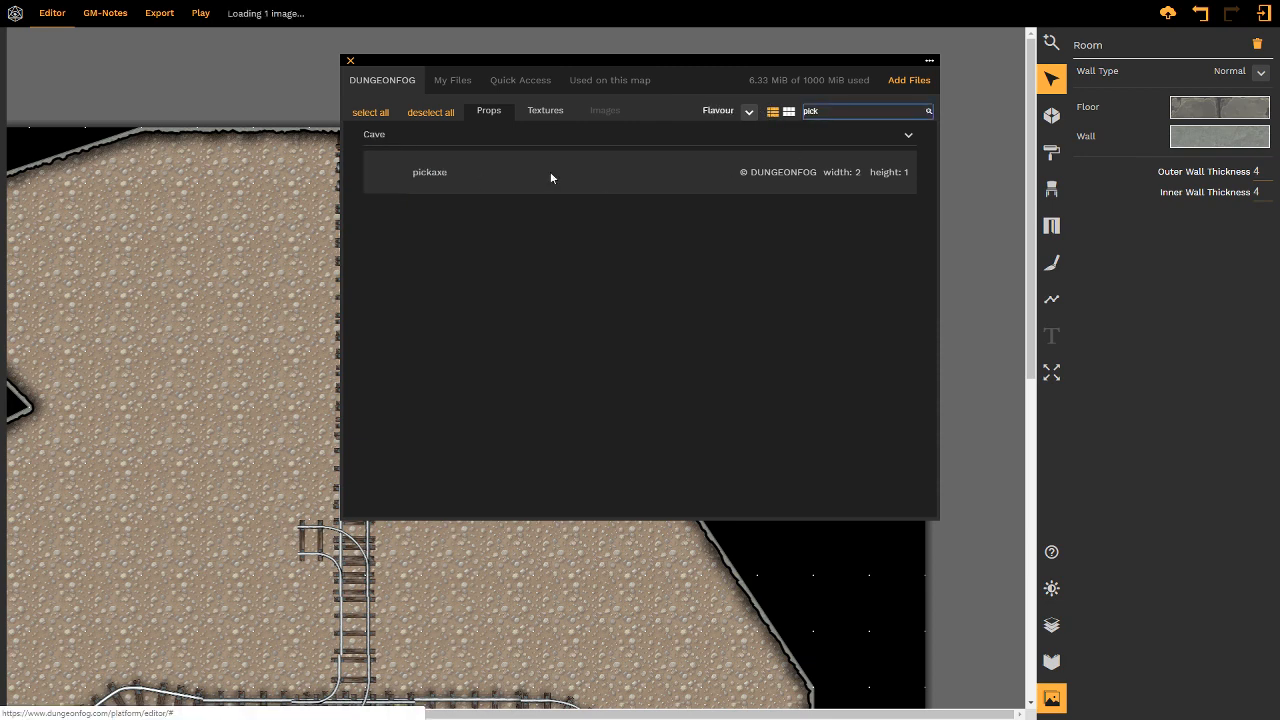
click(392, 171)
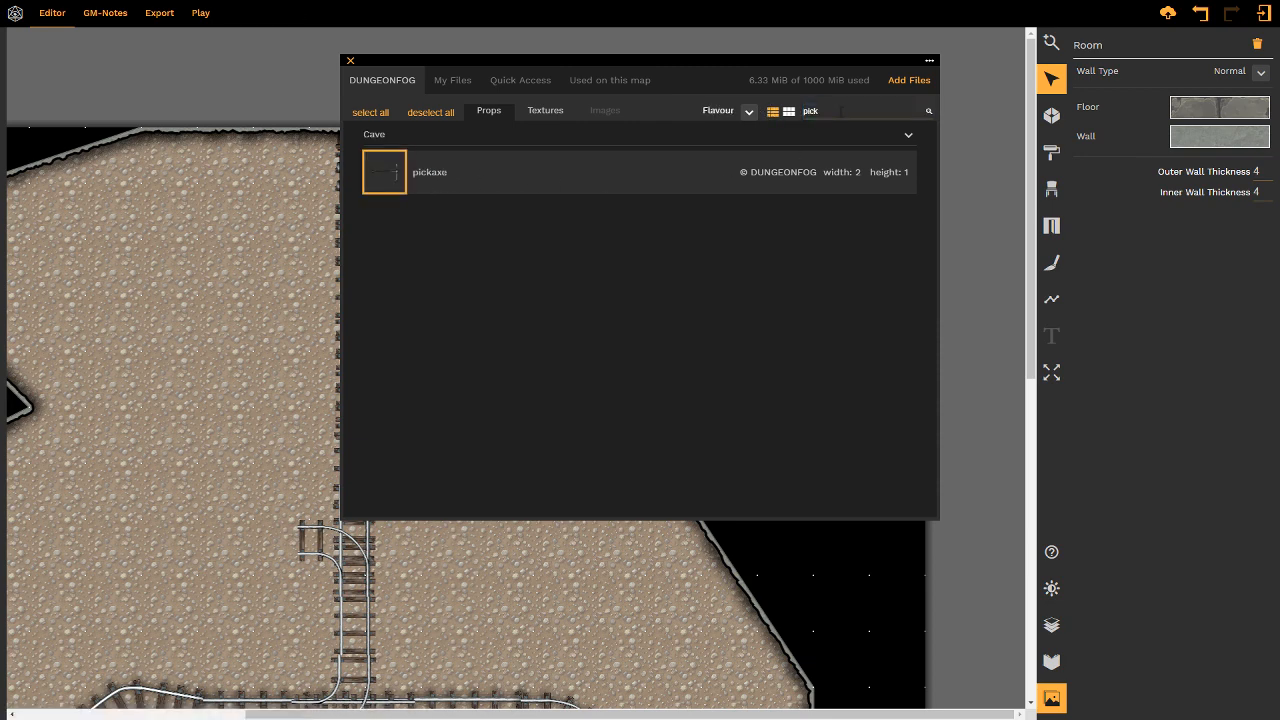
double_click(841, 111)
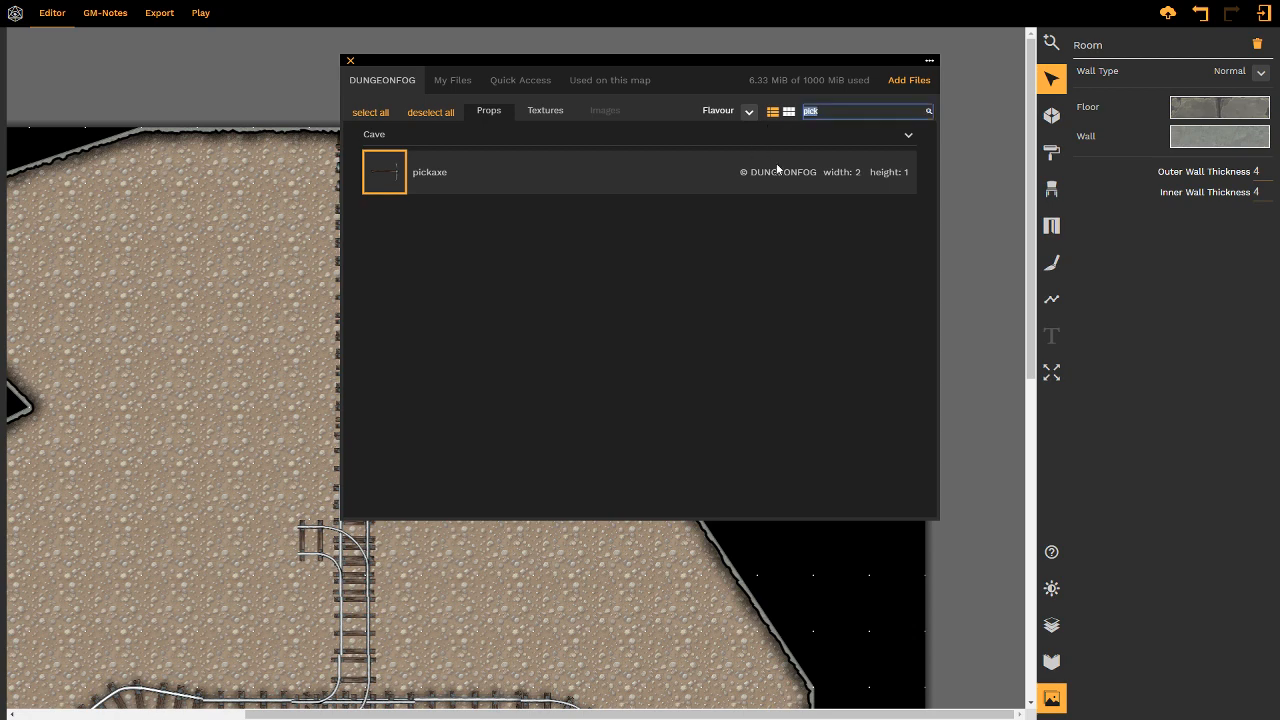
click(350, 62)
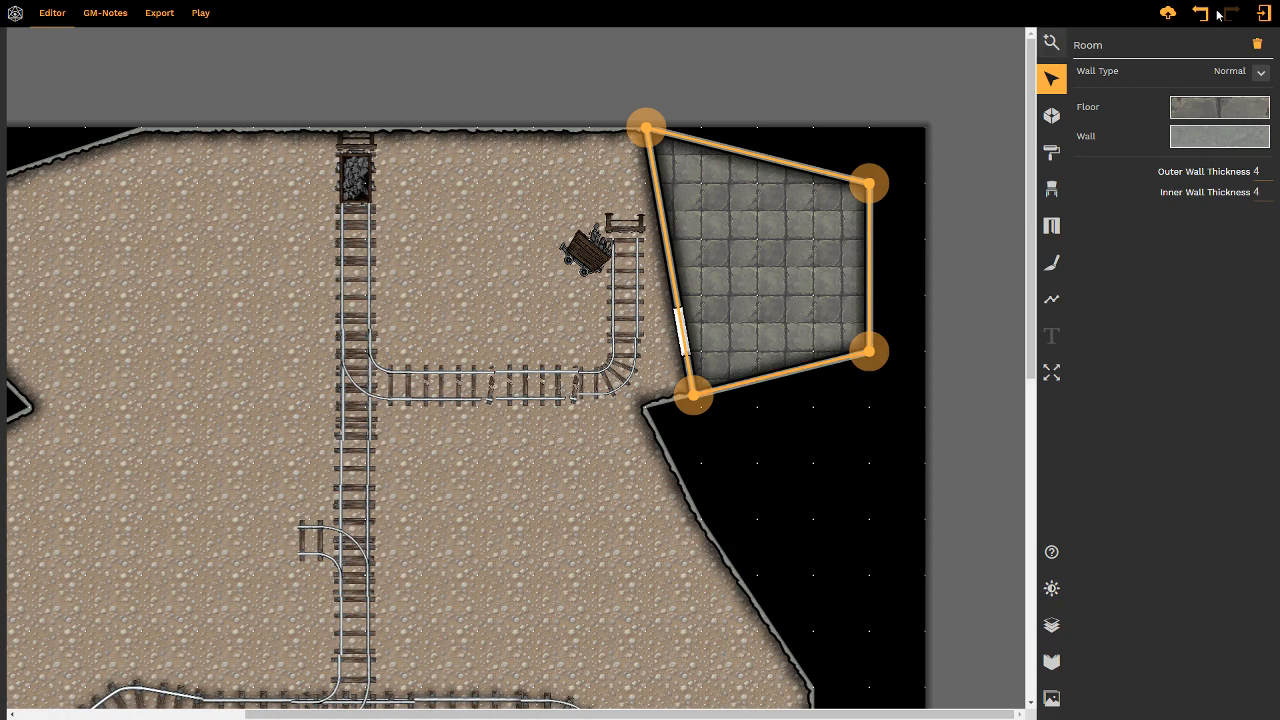
- Place a forge at 90° rotation and 70% scaling against the east wall of the stone room
click(708, 258)
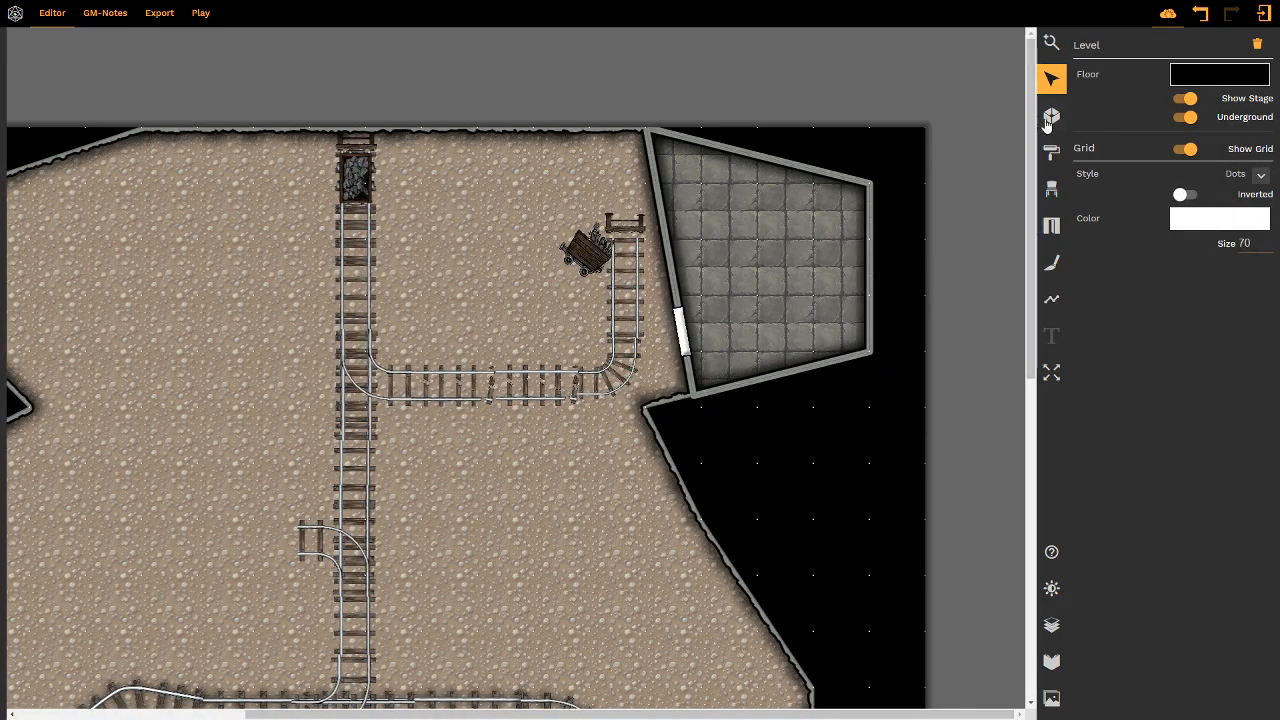
click(1051, 188)
click(914, 86)
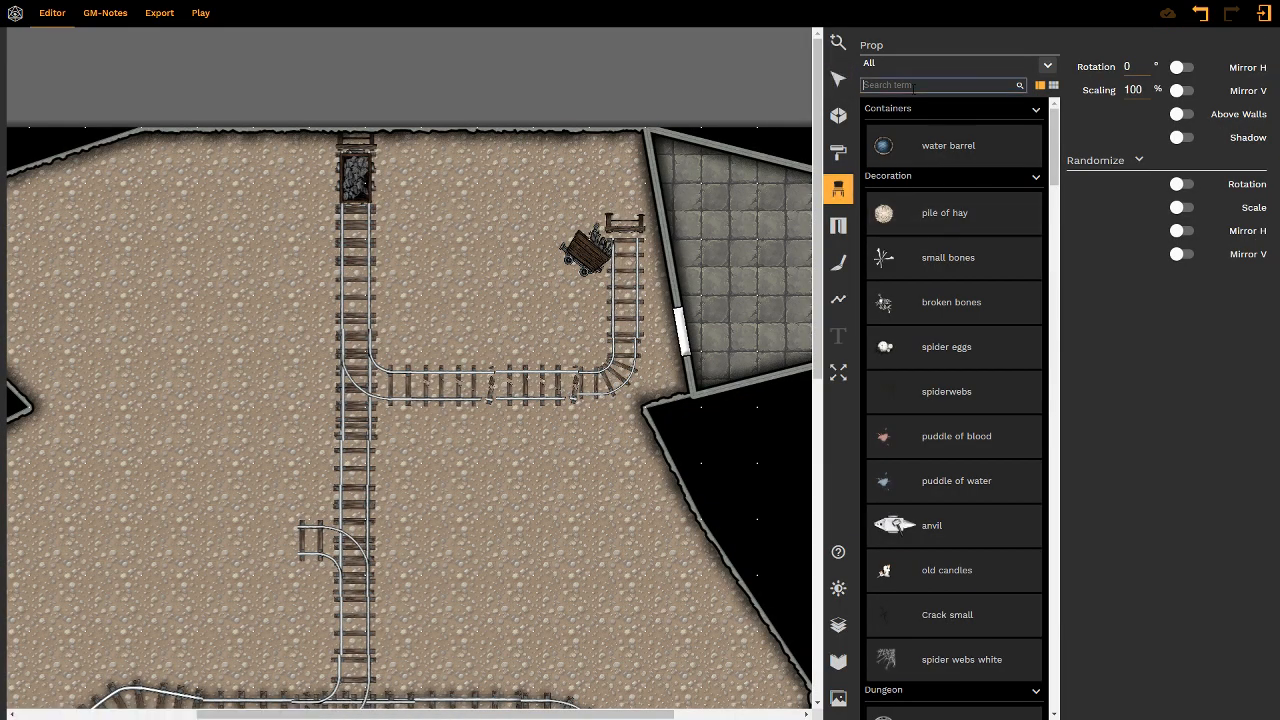
text(forge)
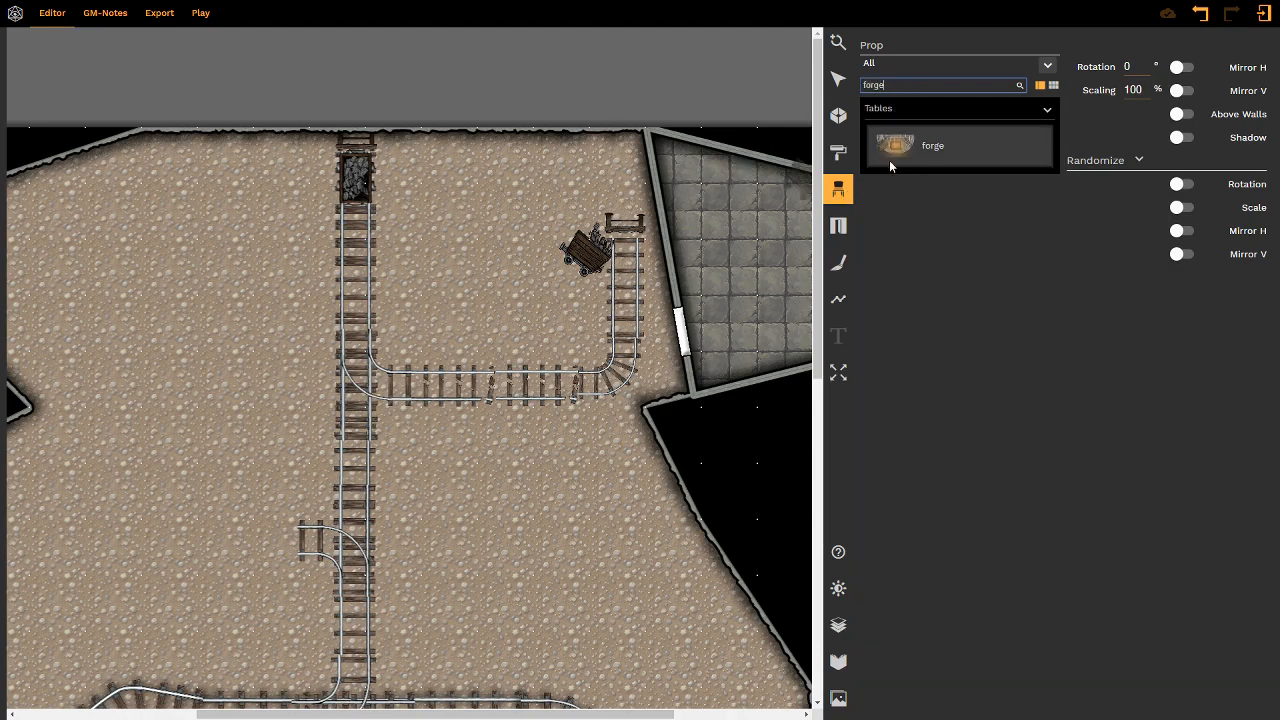
click(900, 150)
scroll(714, 251, right, 2)
scroll(676, 240, down, 6)
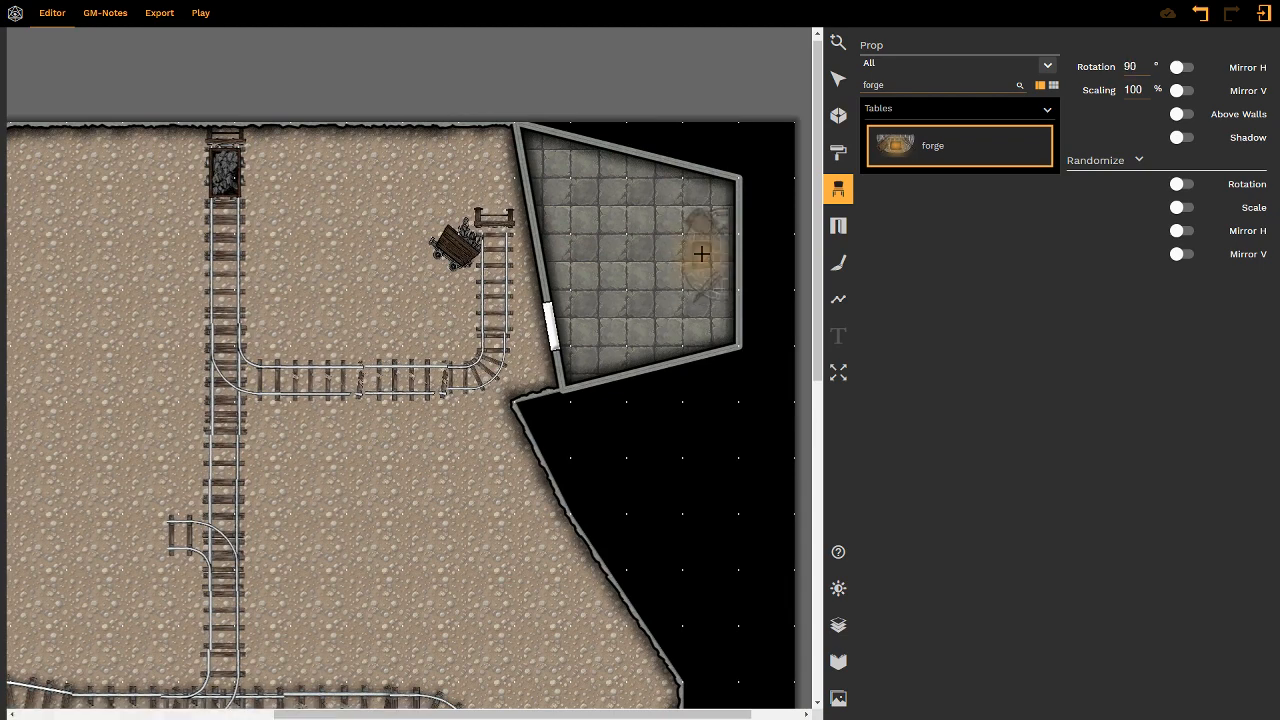
shift+scroll(708, 258, down, 3)
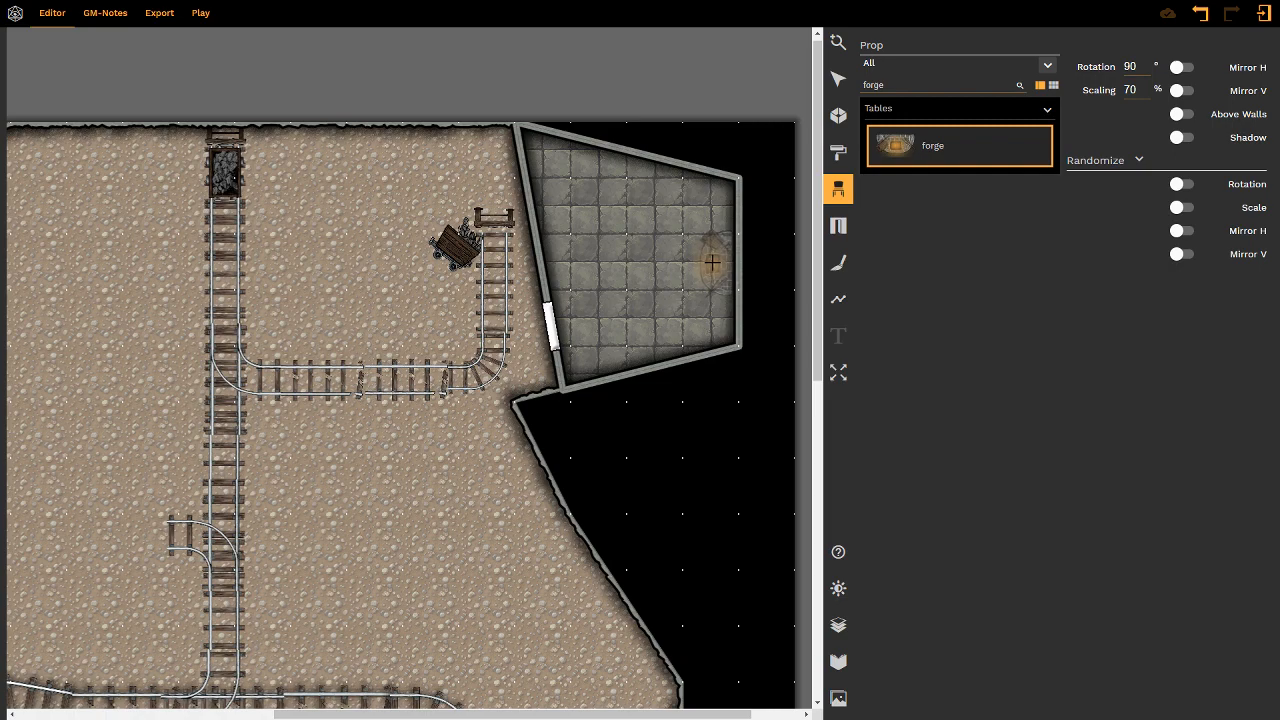
click(712, 262)
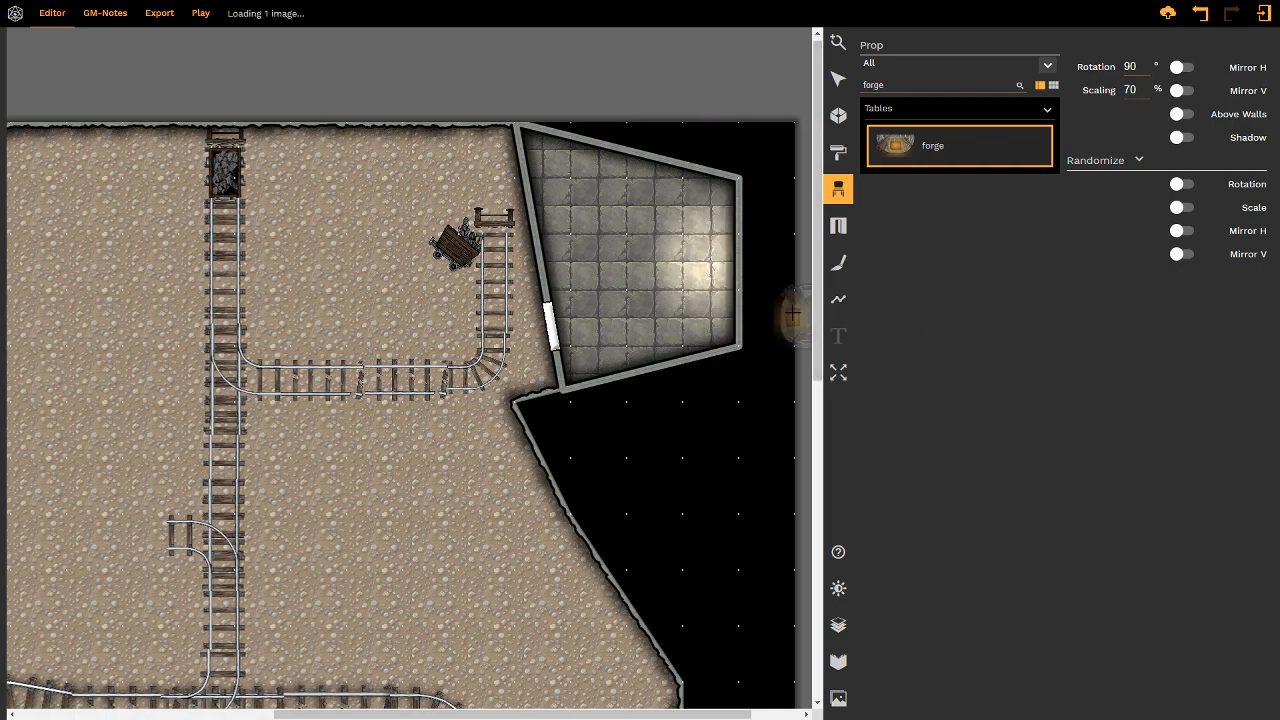
click(839, 79)
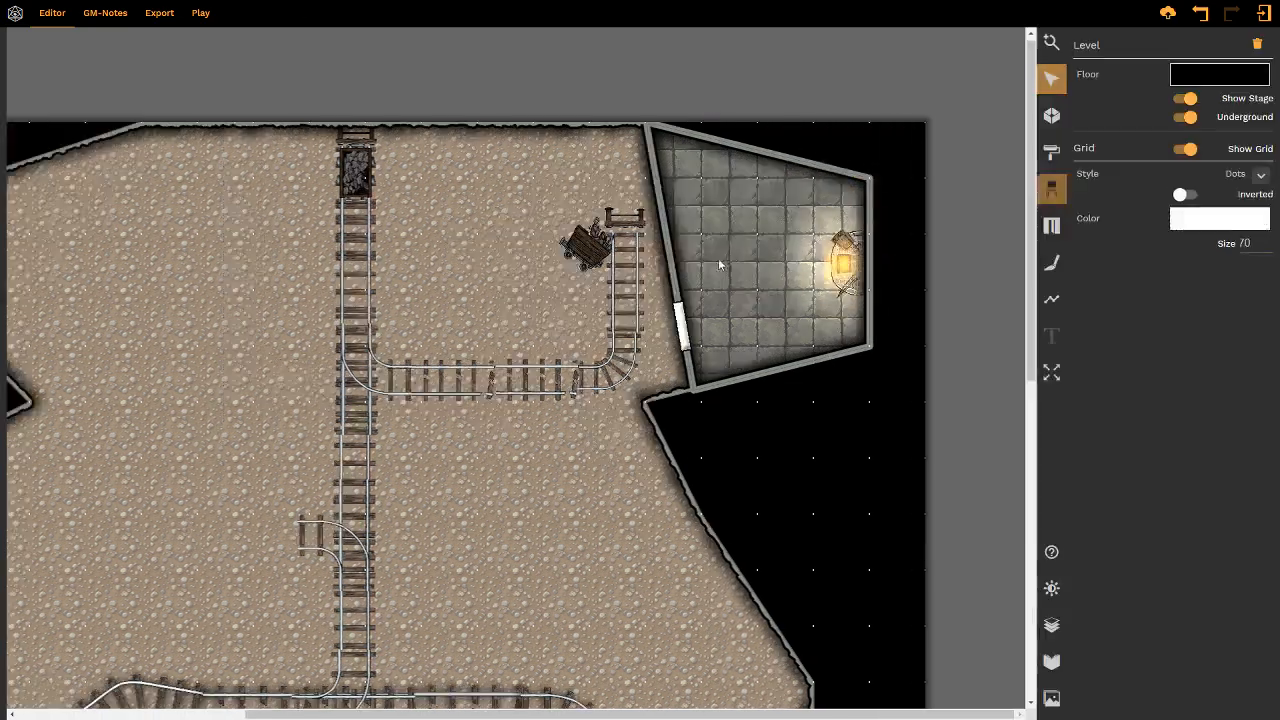
- Lower the level's ambient room light to 81% and check the lighting in the stone room and cave
click(845, 263)
click(845, 263)
click(778, 242)
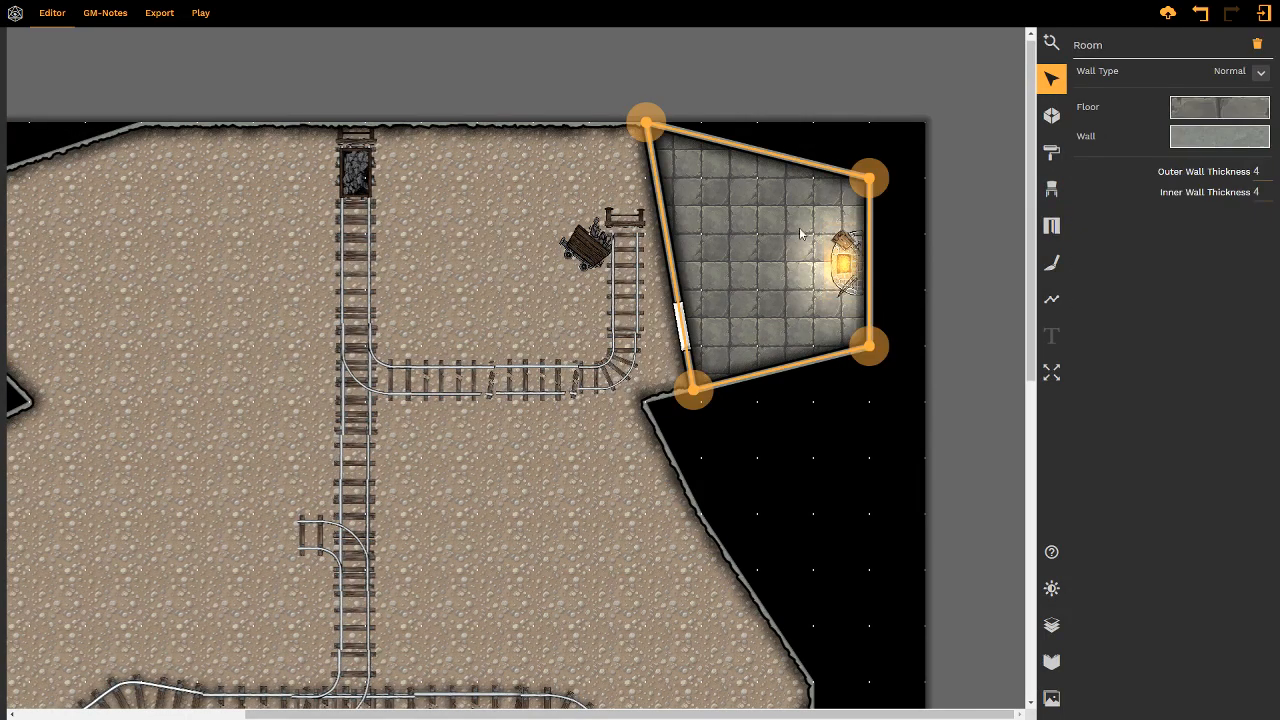
click(1064, 588)
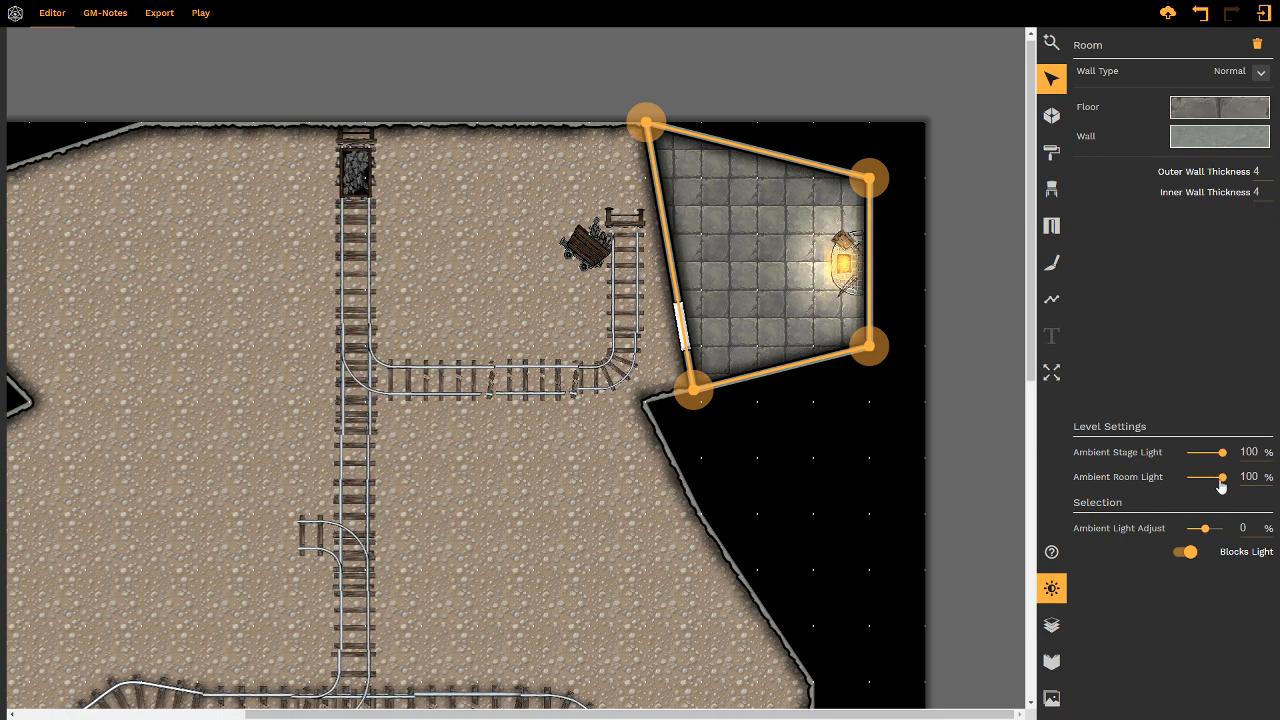
drag(1221, 482, 1228, 456)
click(766, 218)
click(727, 244)
drag(1222, 480, 1217, 481)
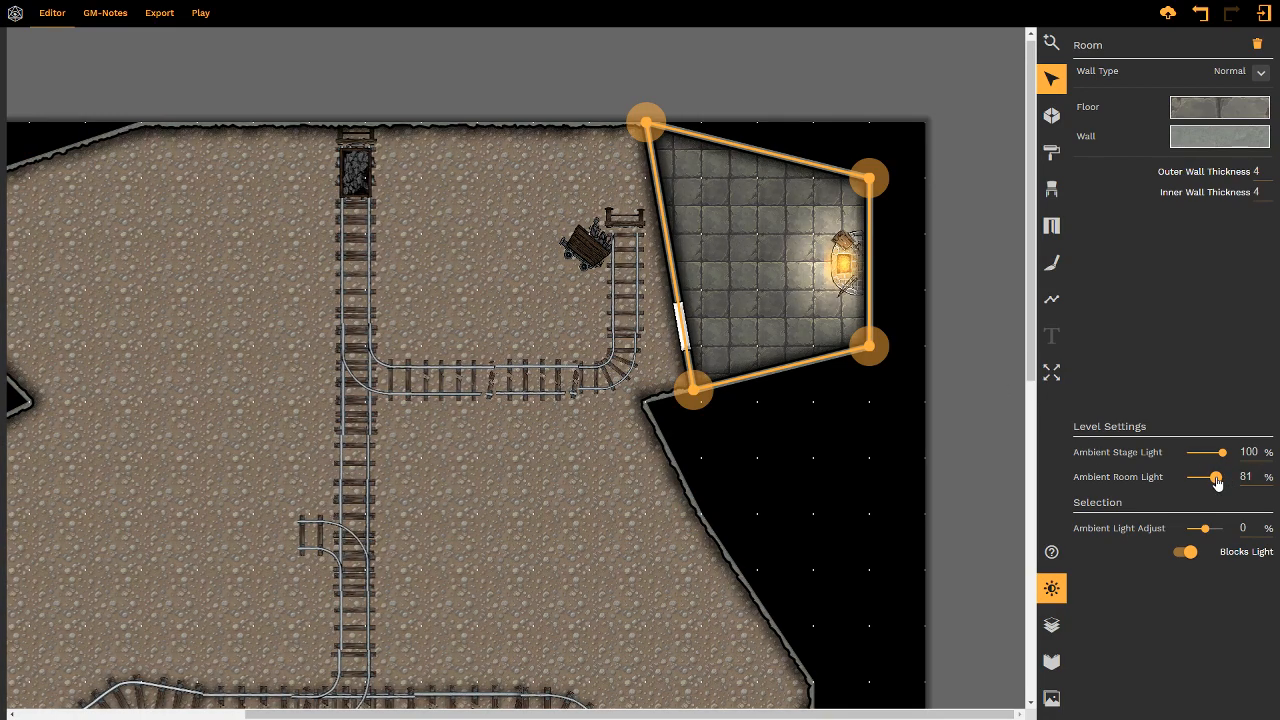
click(768, 235)
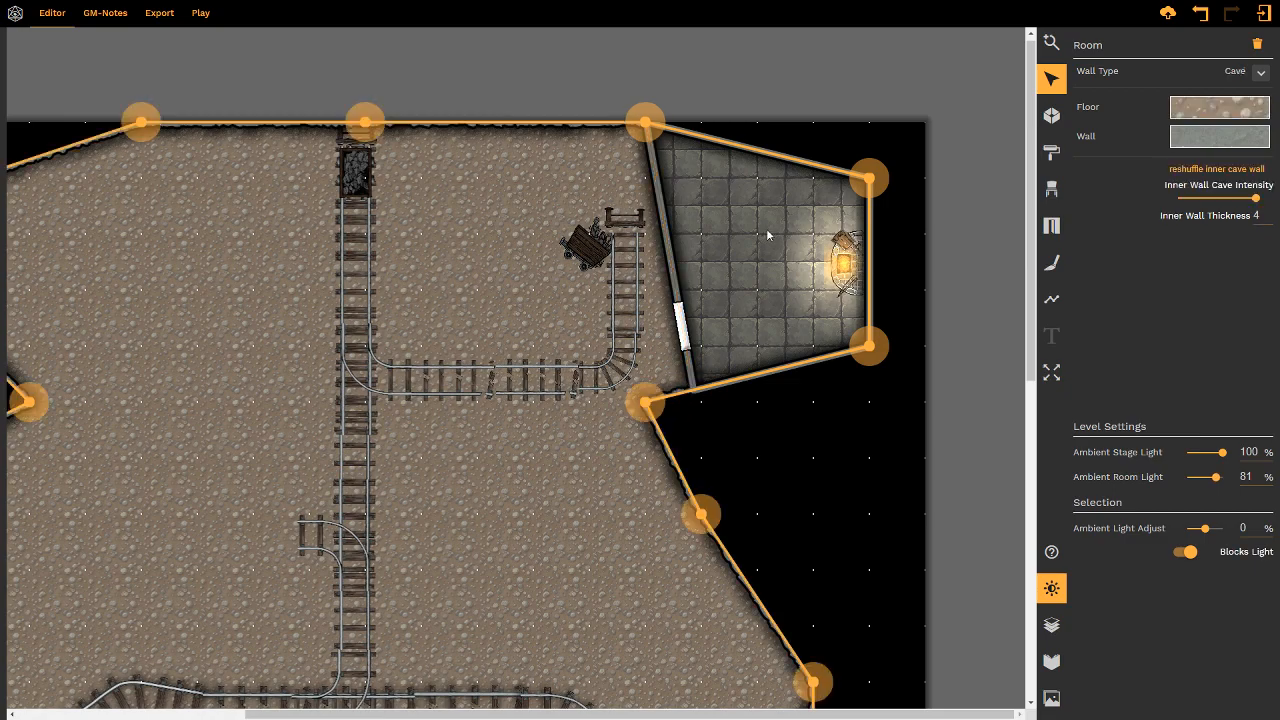
click(772, 212)
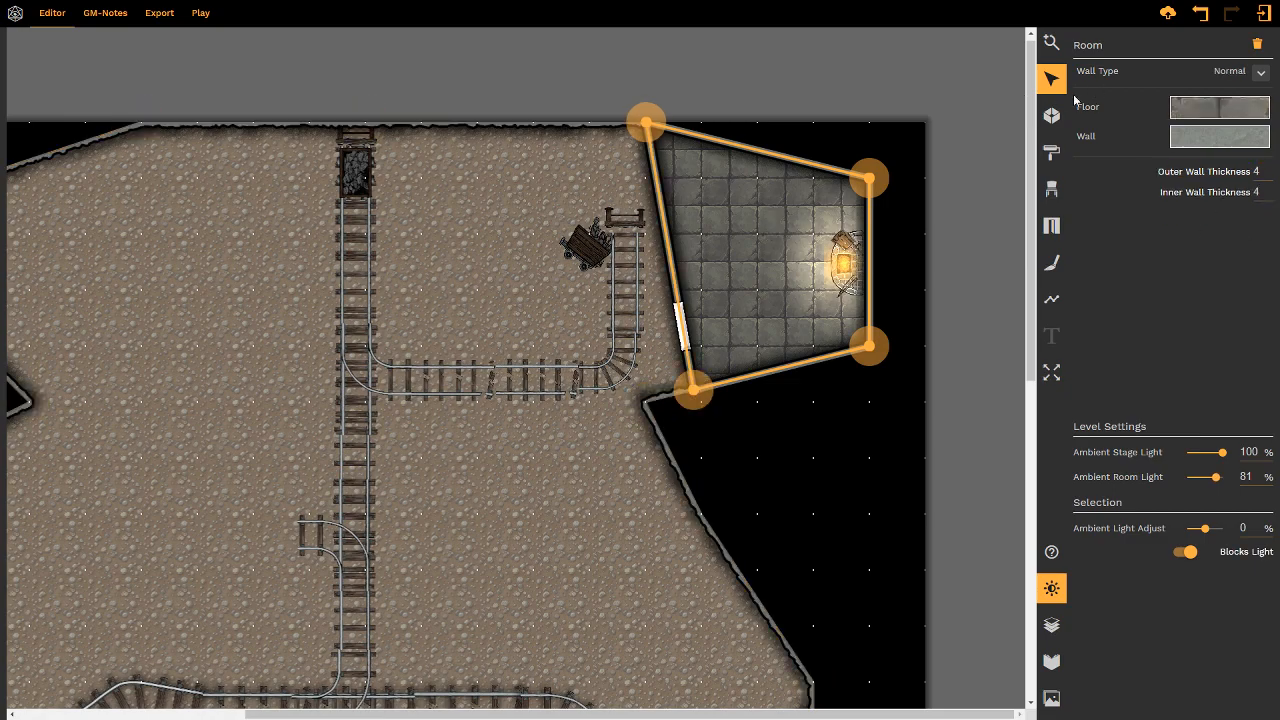
scroll(664, 416, down, 5)
scroll(654, 343, up, 3)
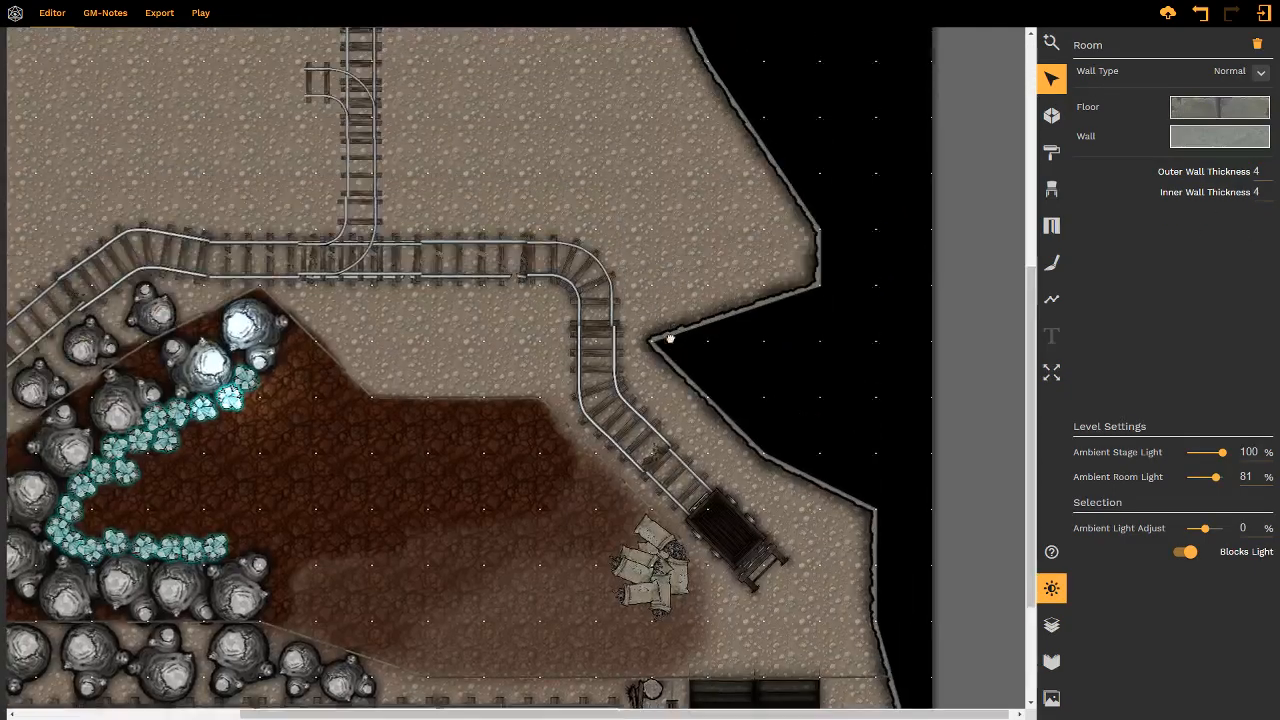
- Place four water barrels at 60% scaling in the forge room, two along the north wall and two flanking the forge
scroll(639, 285, up, 3)
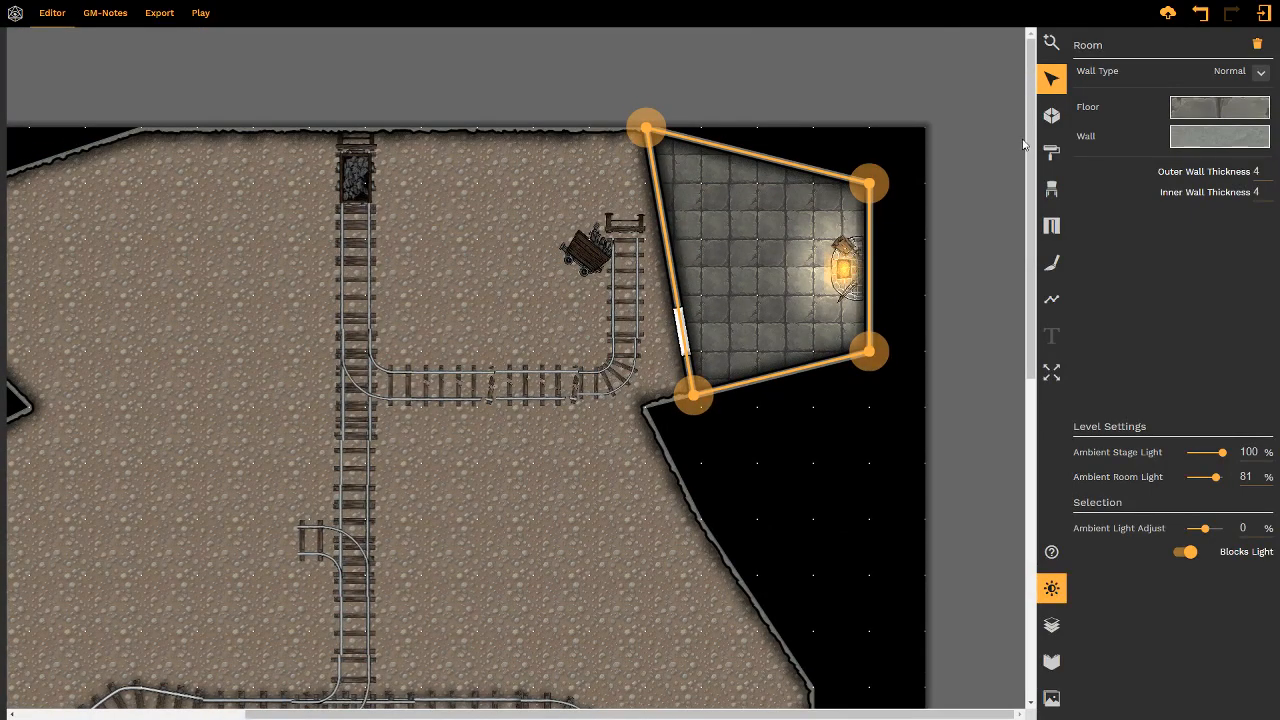
click(1051, 188)
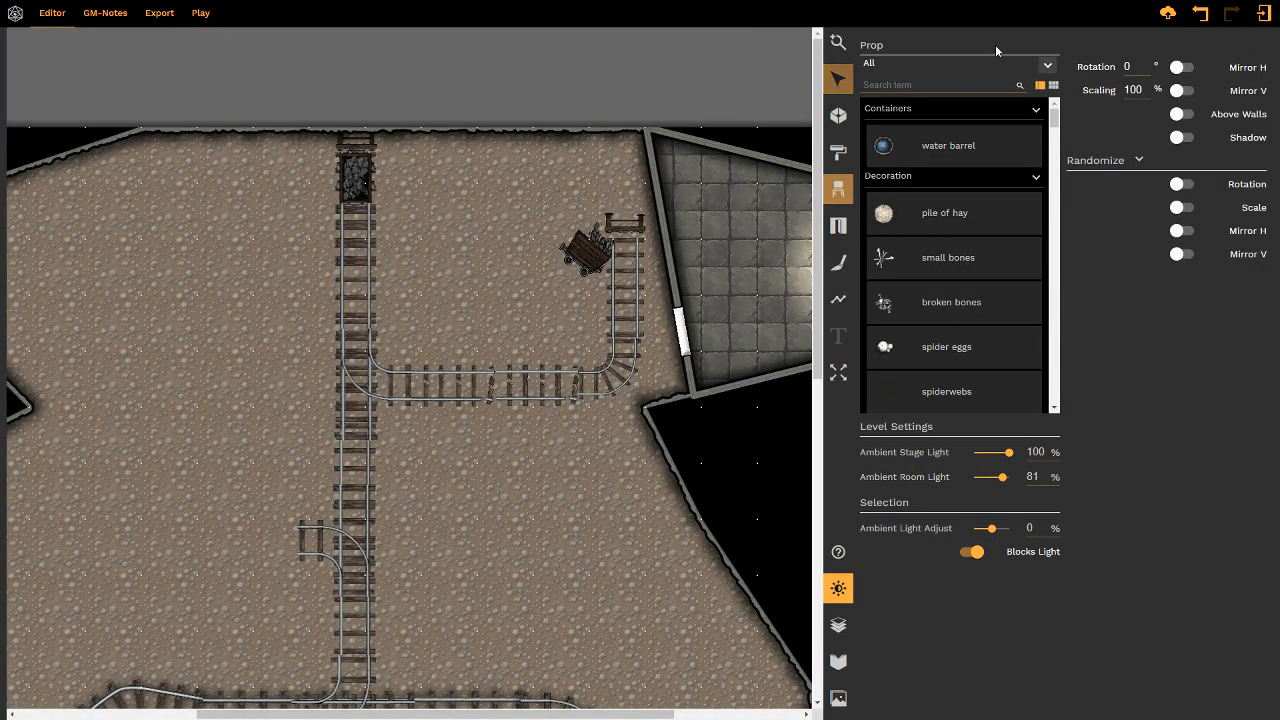
click(882, 149)
middle_drag(729, 255, 641, 240)
scroll(703, 237, down, 4)
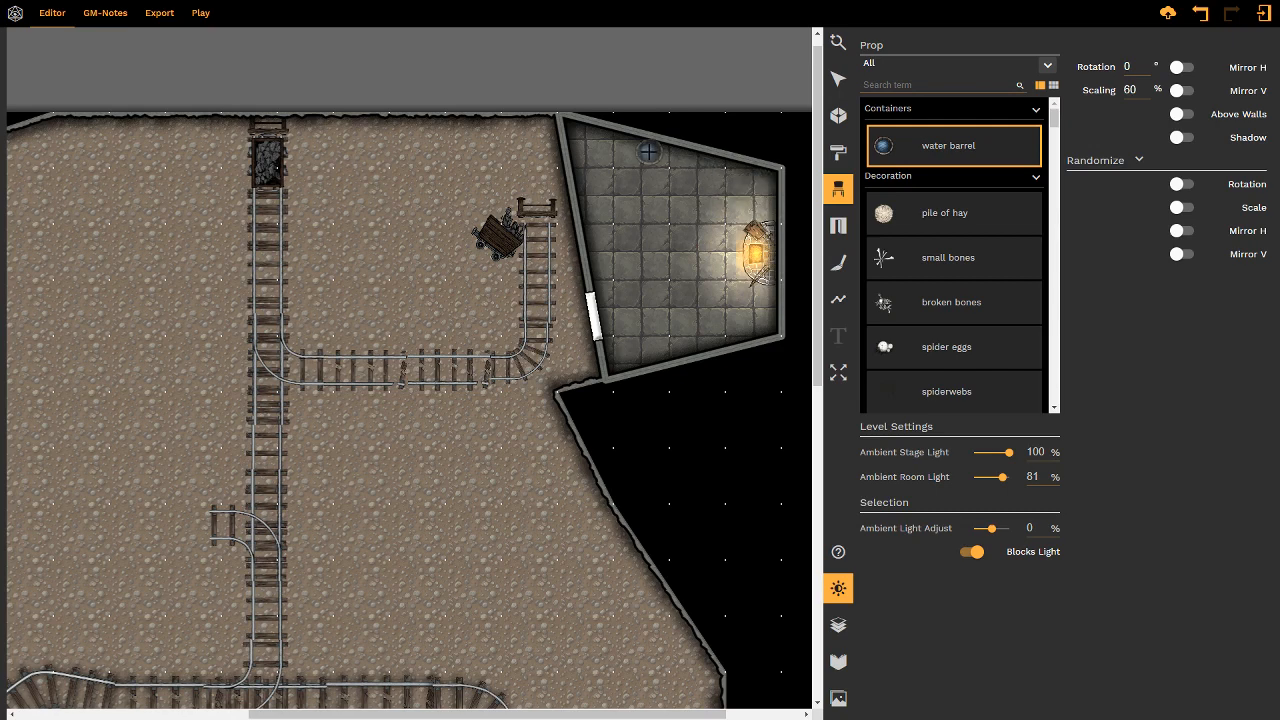
click(648, 152)
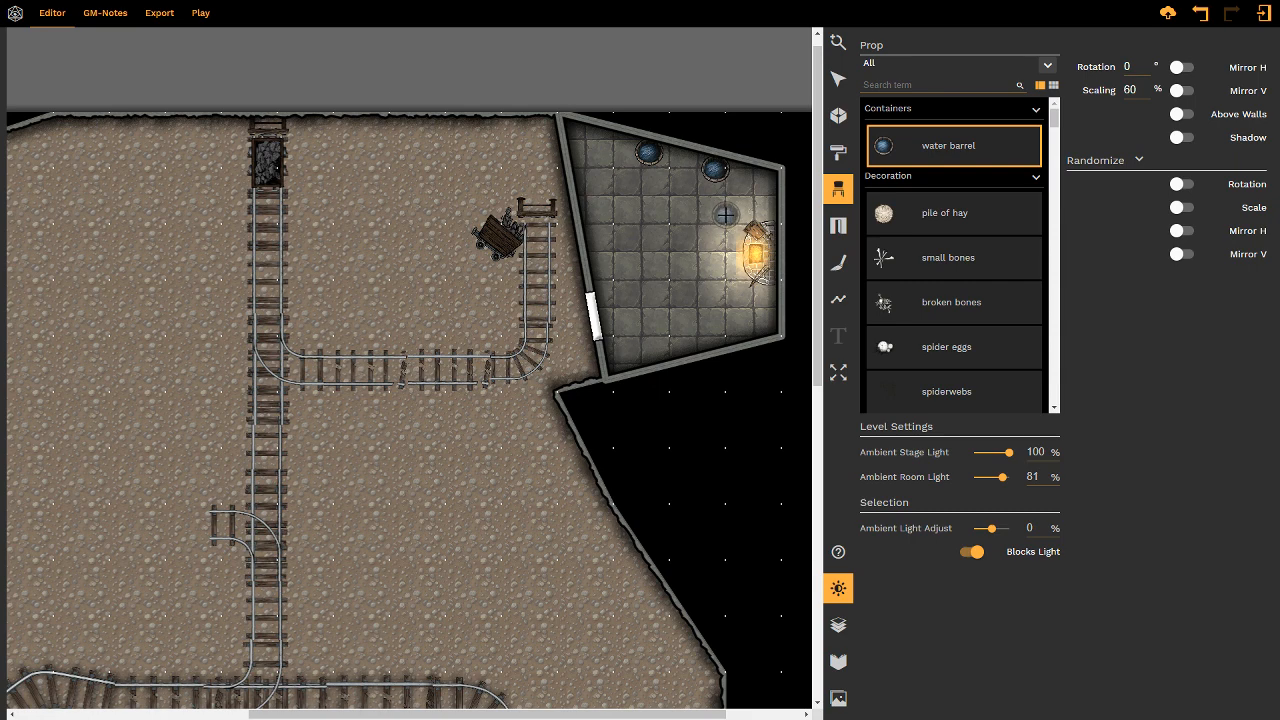
click(724, 218)
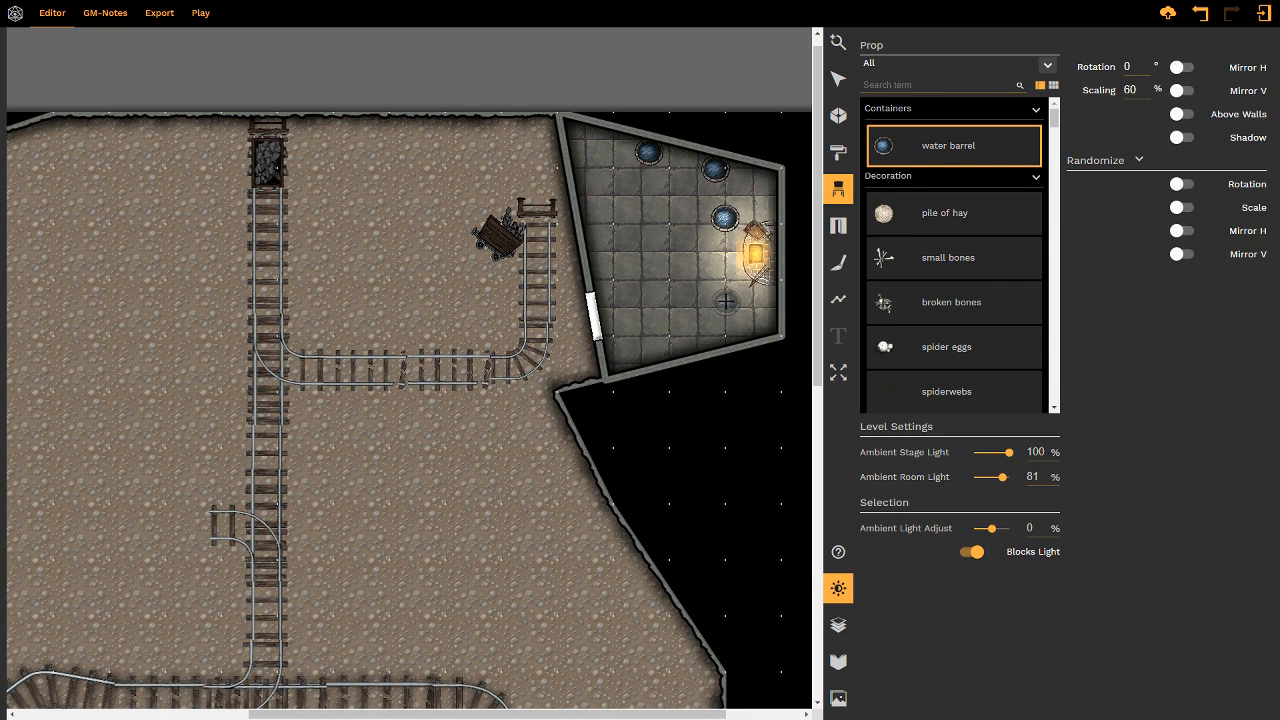
click(723, 295)
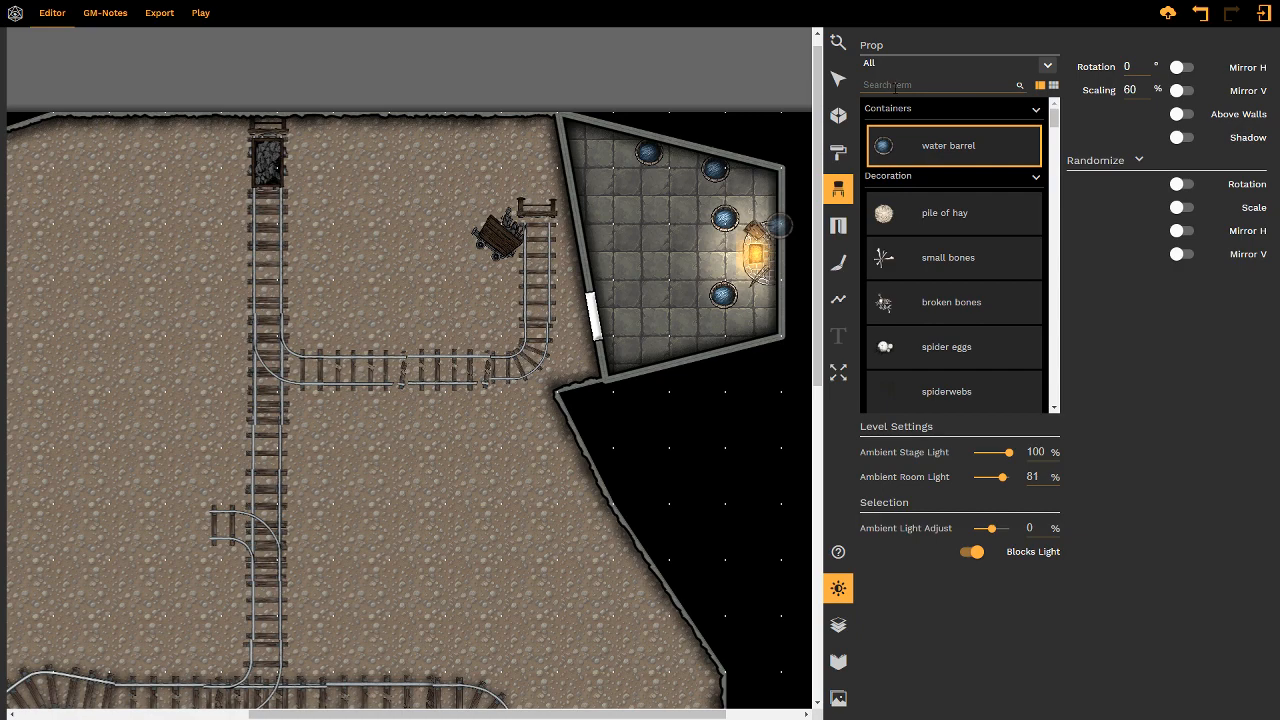
- Place two angled anvils at 40% scaling just west of the forge, rotating the southern one to 325°
click(884, 84)
text(anvil)
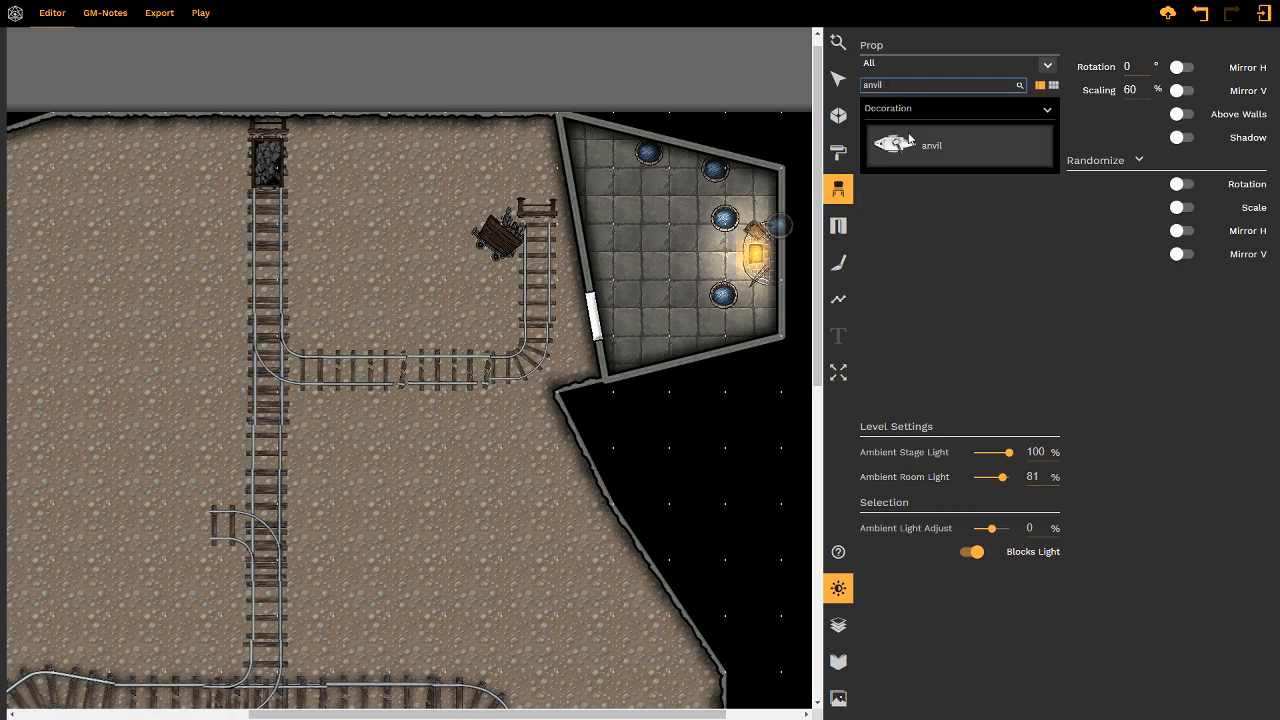
click(900, 145)
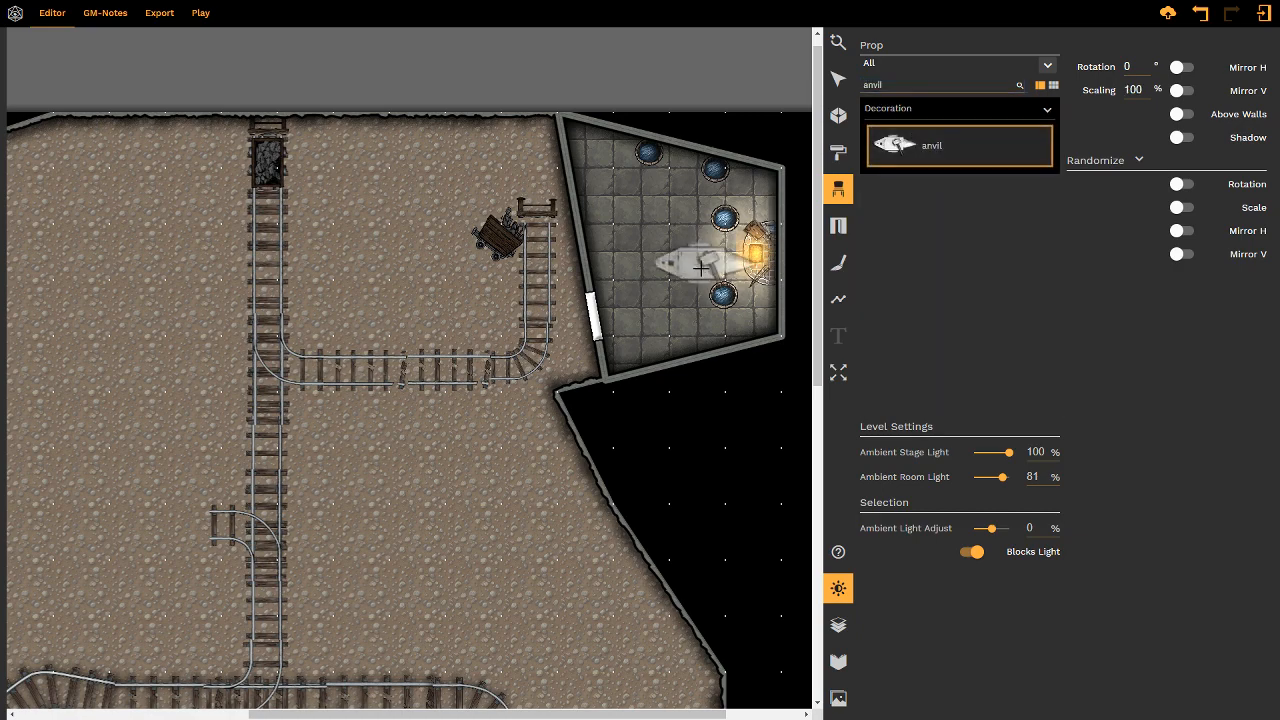
scroll(685, 236, up, 4)
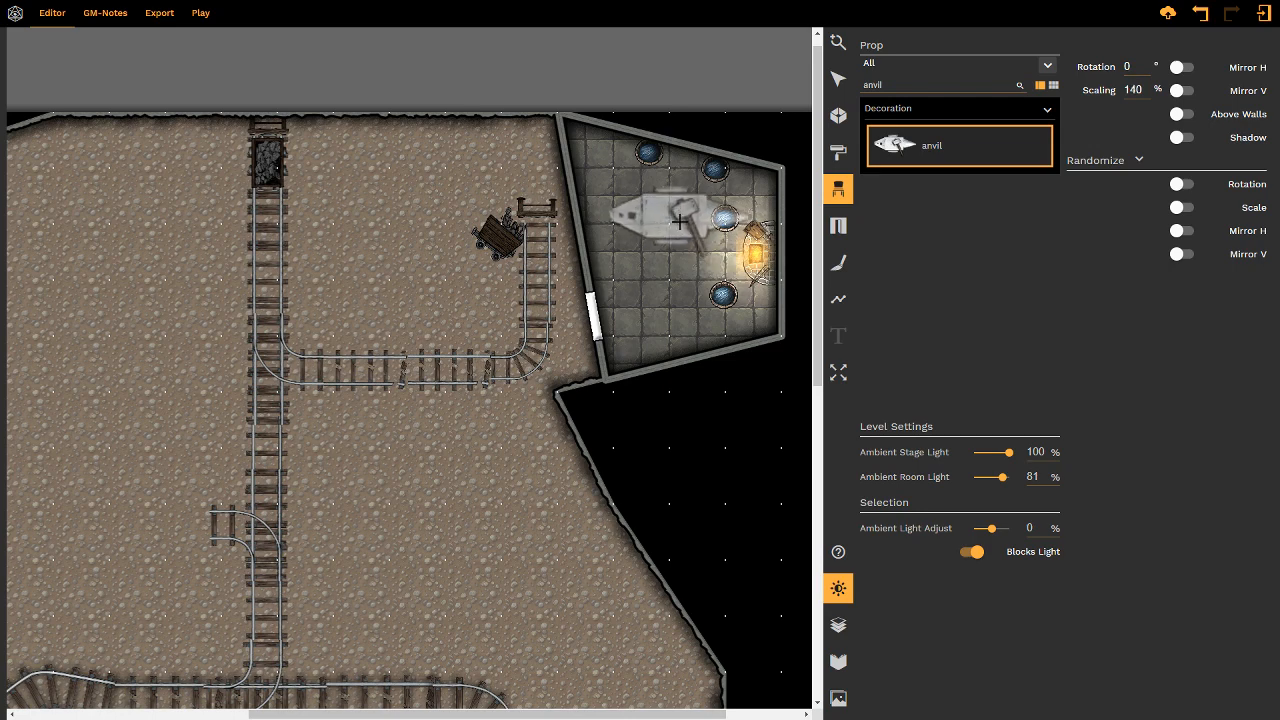
scroll(682, 228, down, 9)
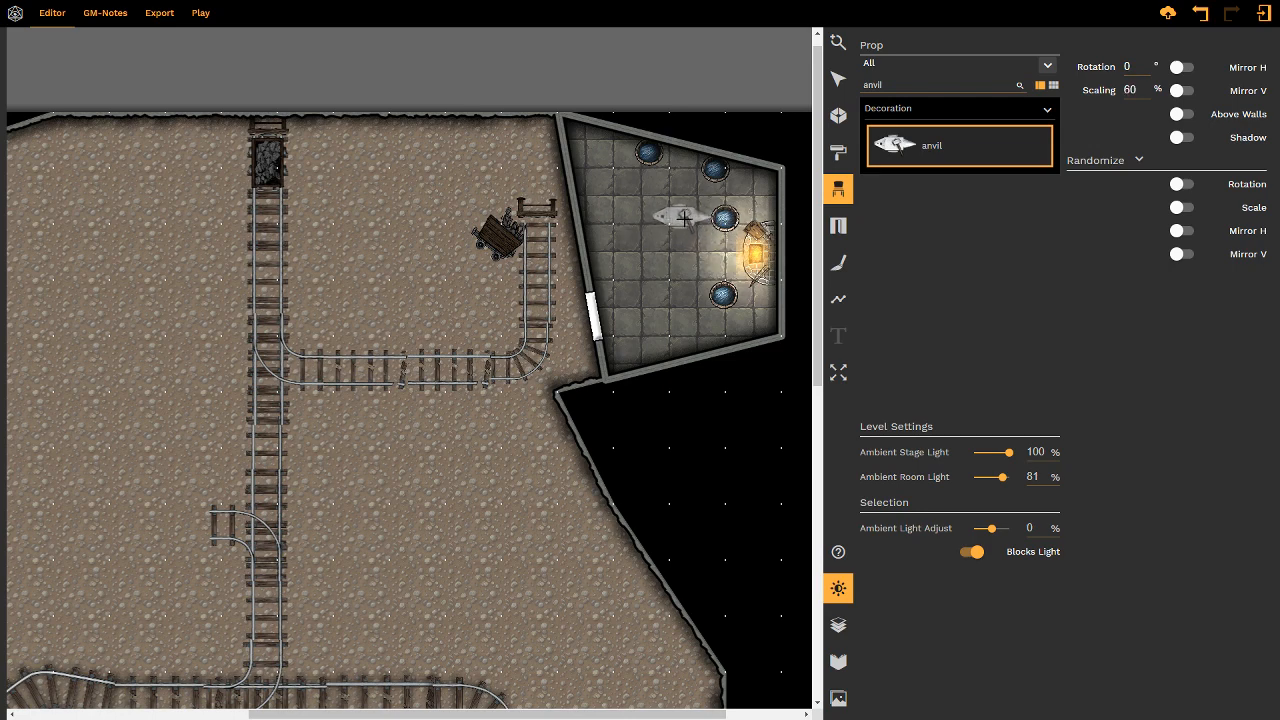
scroll(690, 215, down, 1)
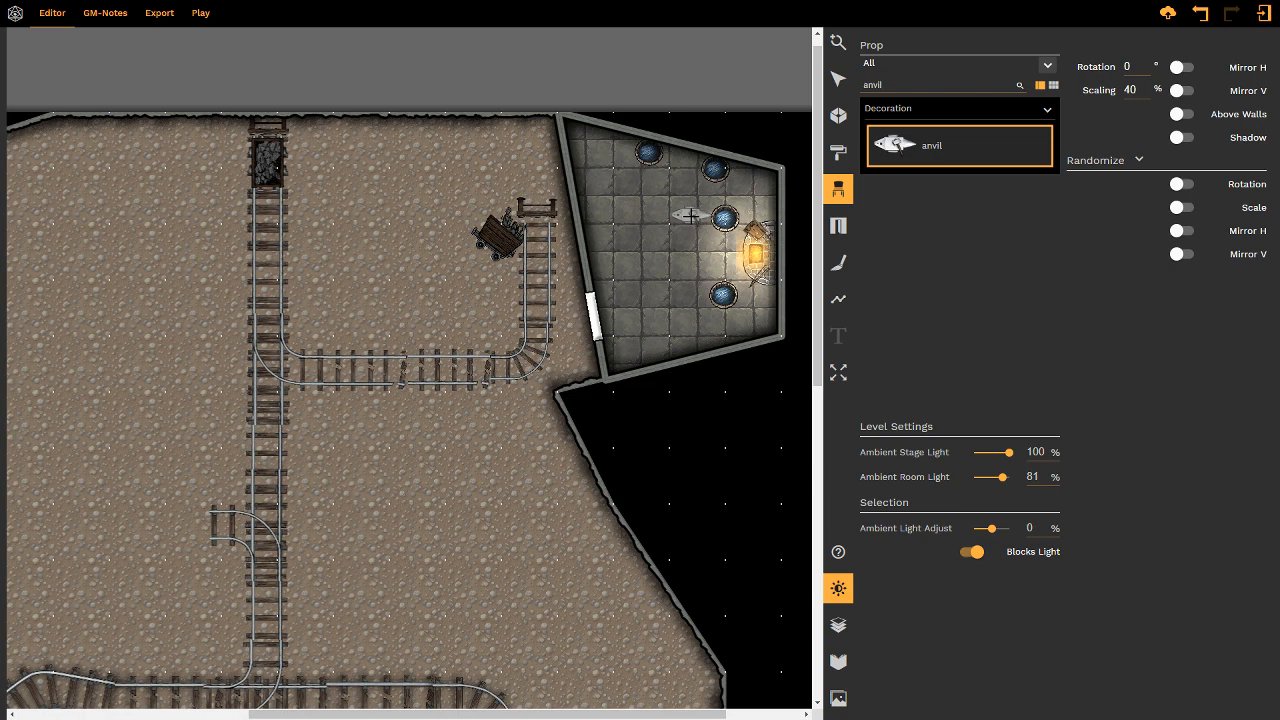
shift+scroll(692, 215, down, 4)
shift+scroll(694, 216, up, 9)
click(696, 228)
shift+scroll(697, 262, down, 7)
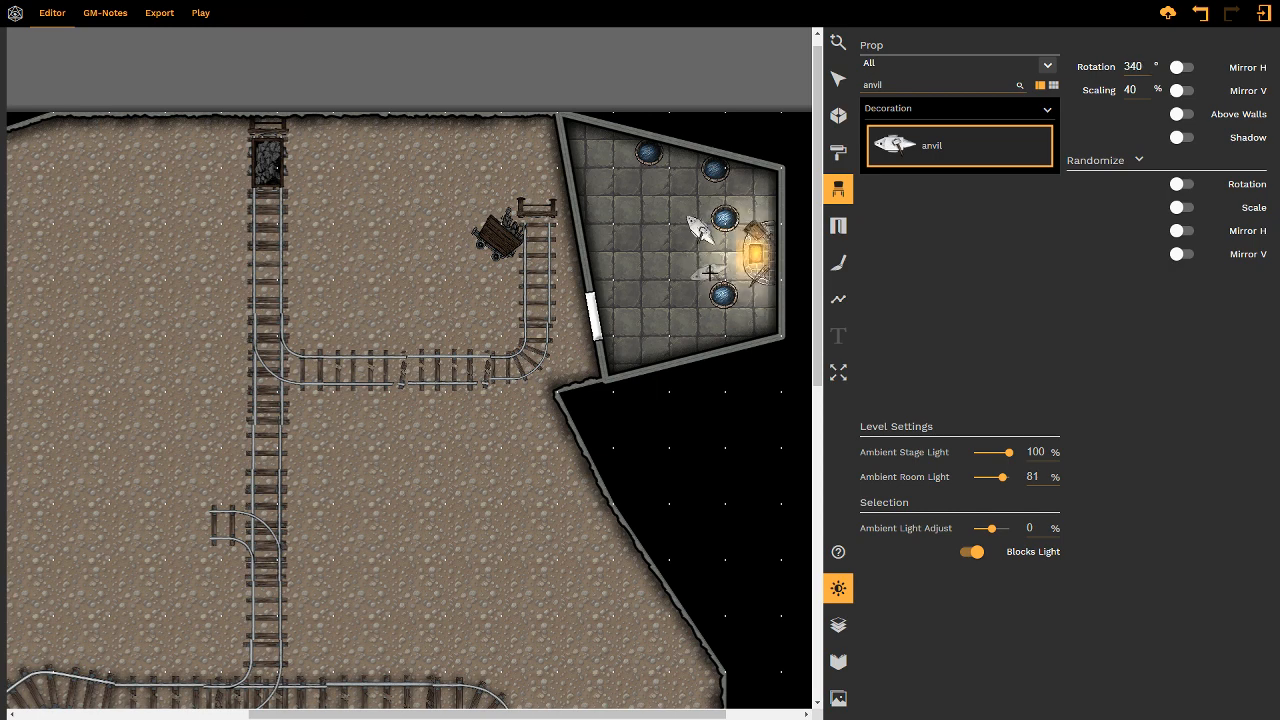
shift+scroll(709, 272, down, 2)
click(707, 273)
- Look up tables and enable the square wooden table from the Fantasy asset library for use
click(895, 85)
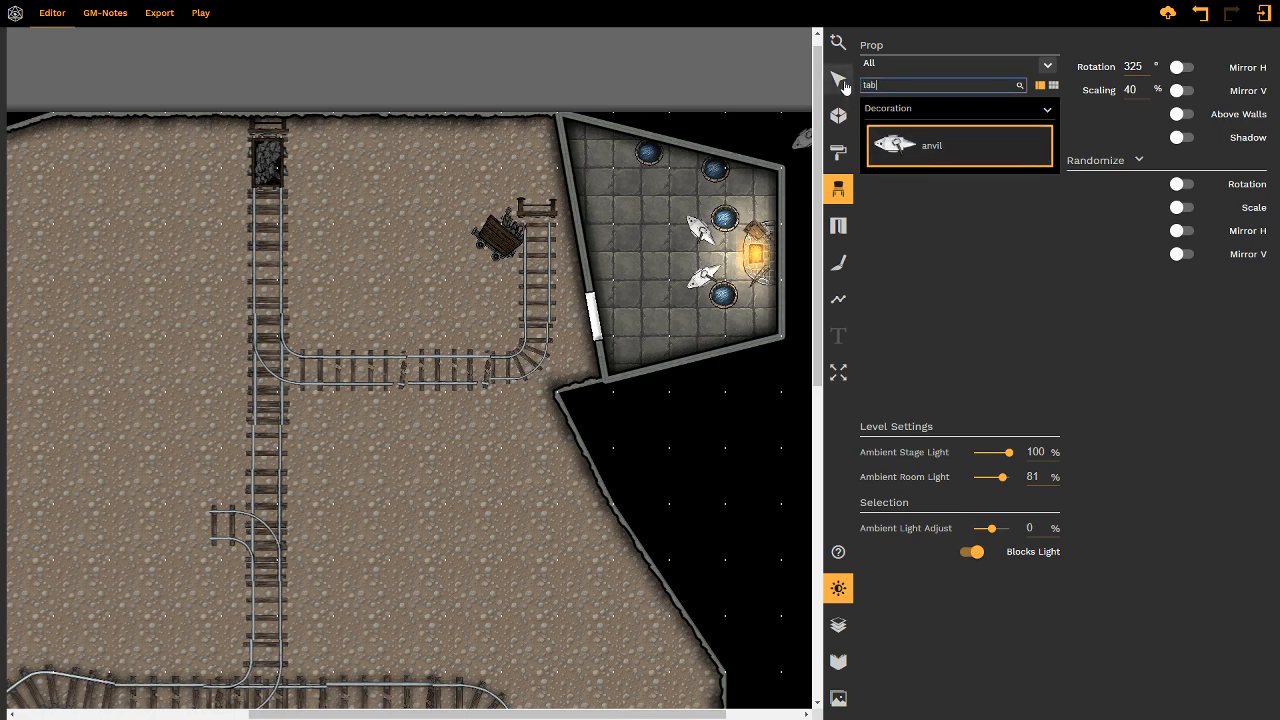
text(table)
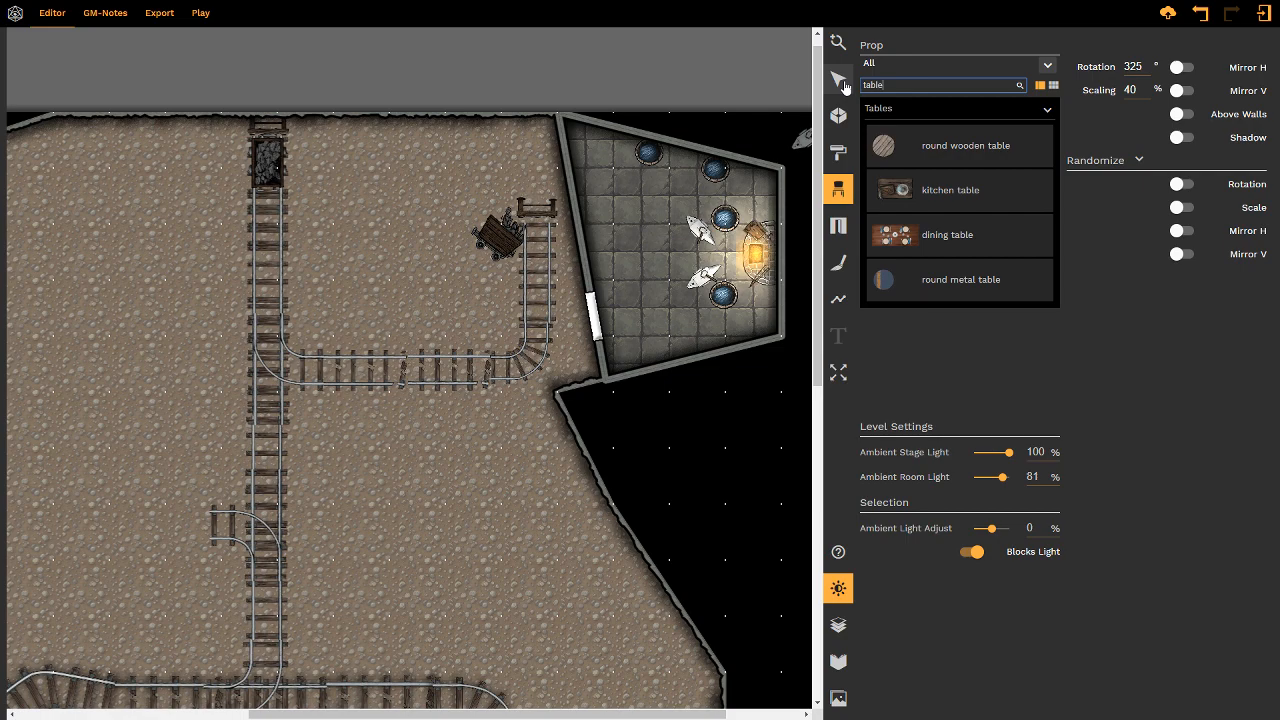
click(838, 697)
double_click(838, 111)
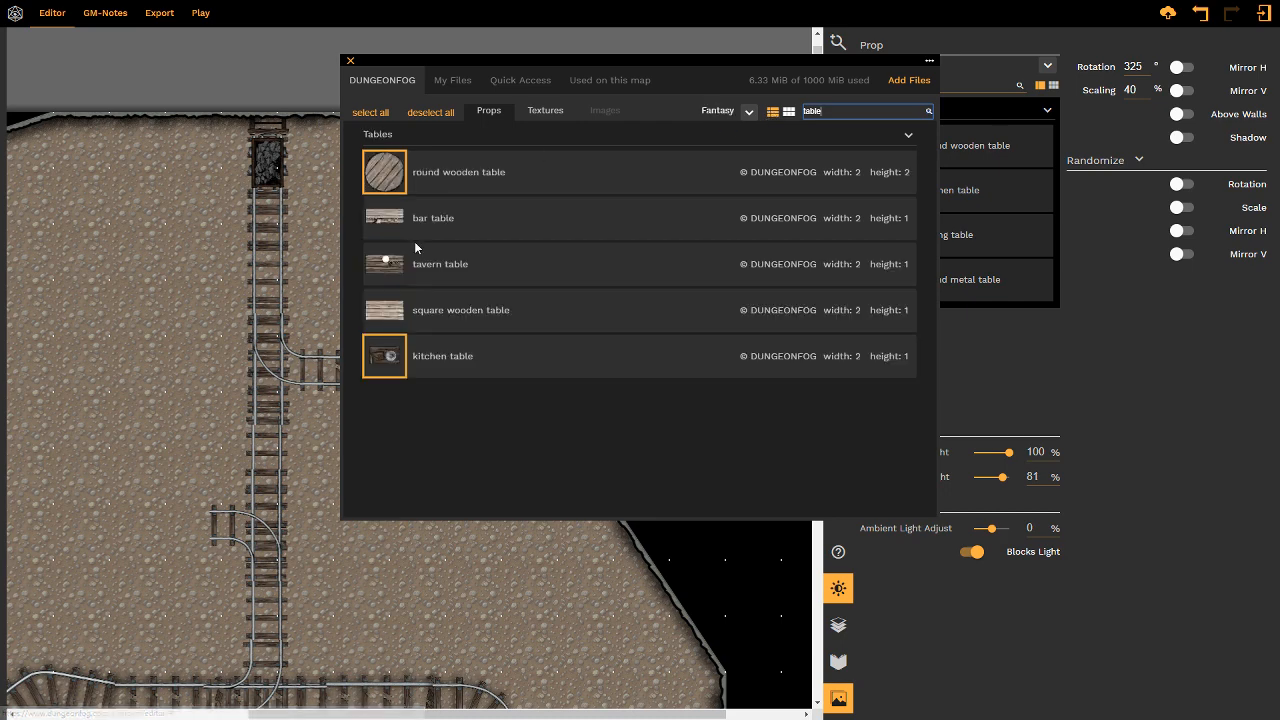
click(350, 60)
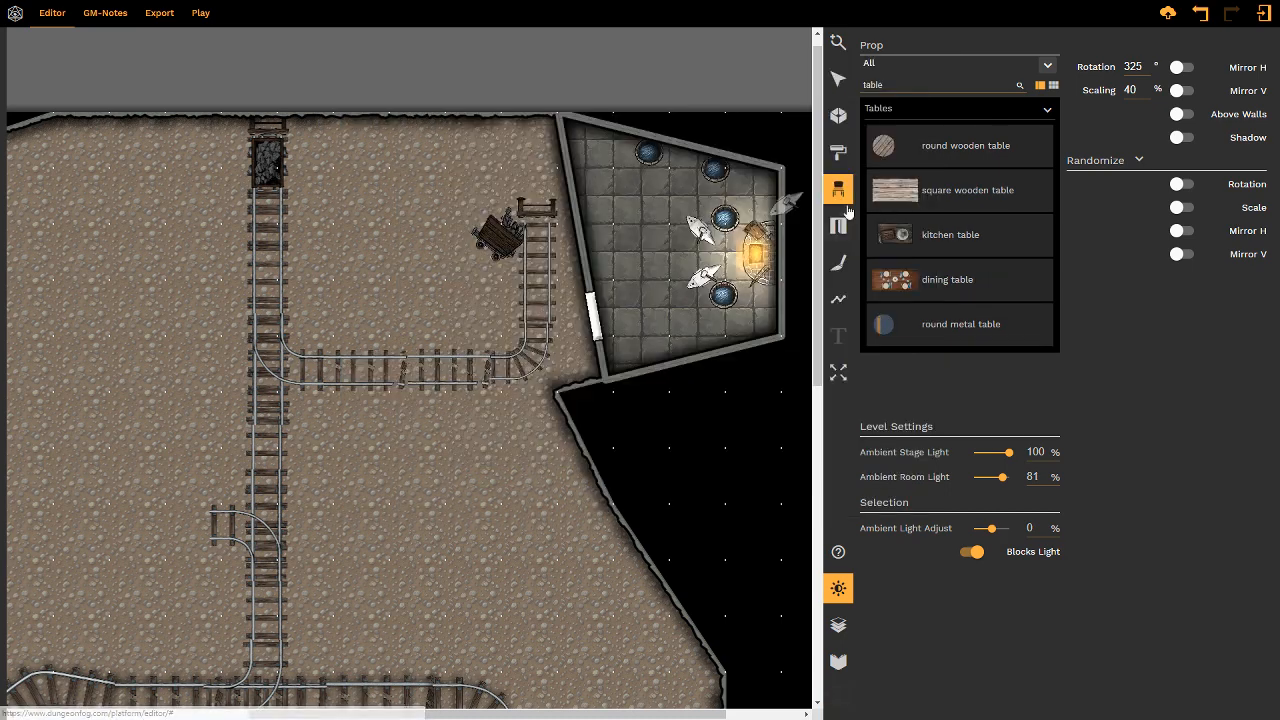
- Place square wooden tables at 50% scaling in the forge room: two at 80° along the west wall and one at 165° along the south wall
click(966, 190)
scroll(656, 188, up, 1)
scroll(656, 188, up, 1)
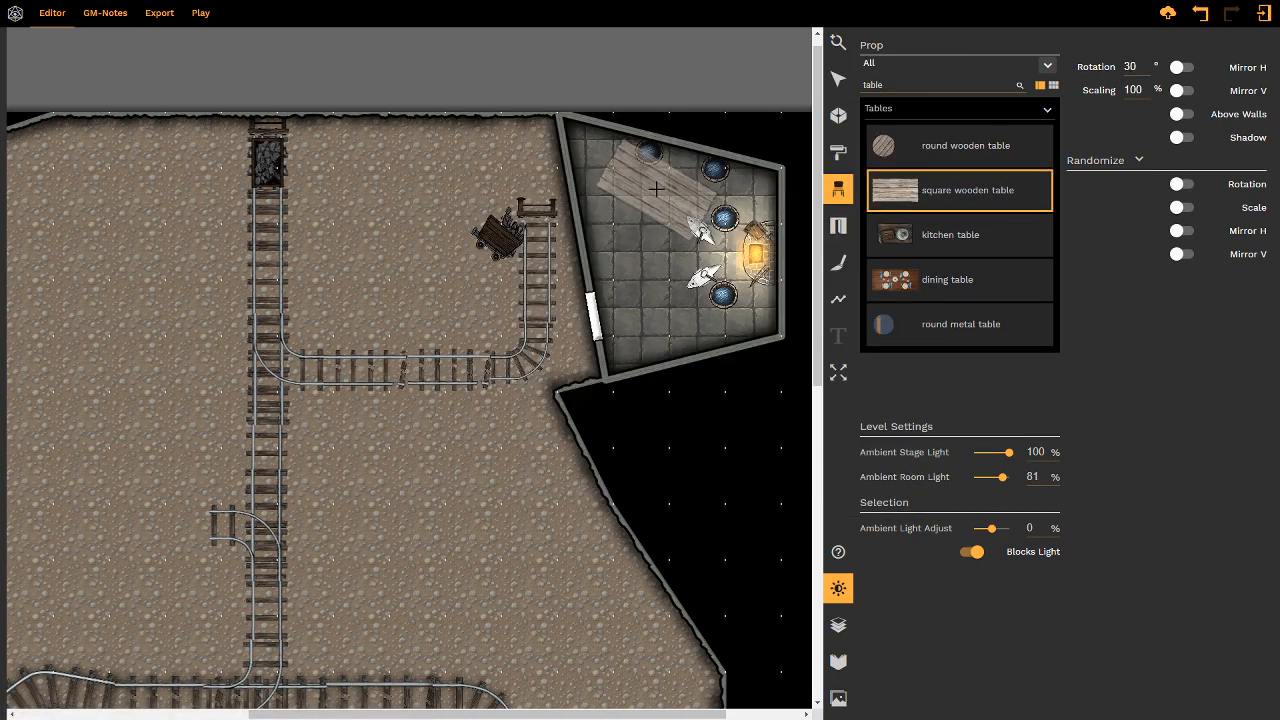
scroll(617, 203, up, 2)
scroll(617, 203, up, 1)
shift+scroll(605, 215, down, 5)
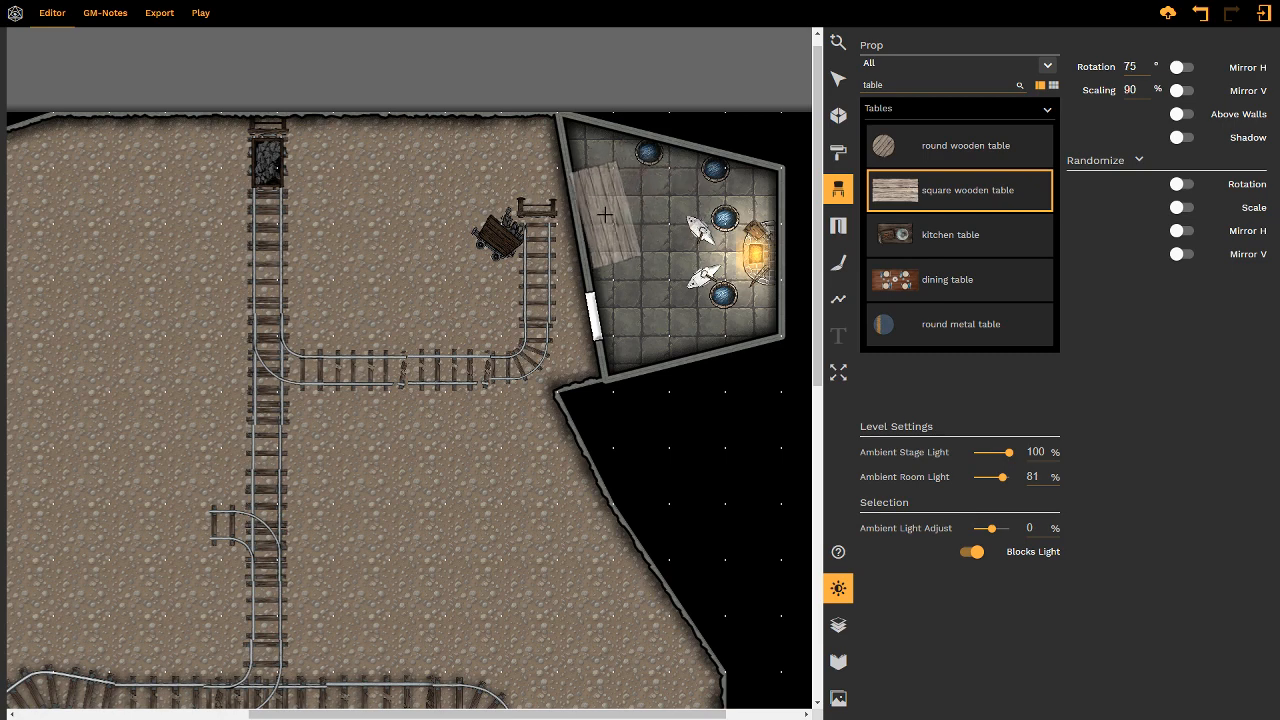
scroll(598, 200, up, 1)
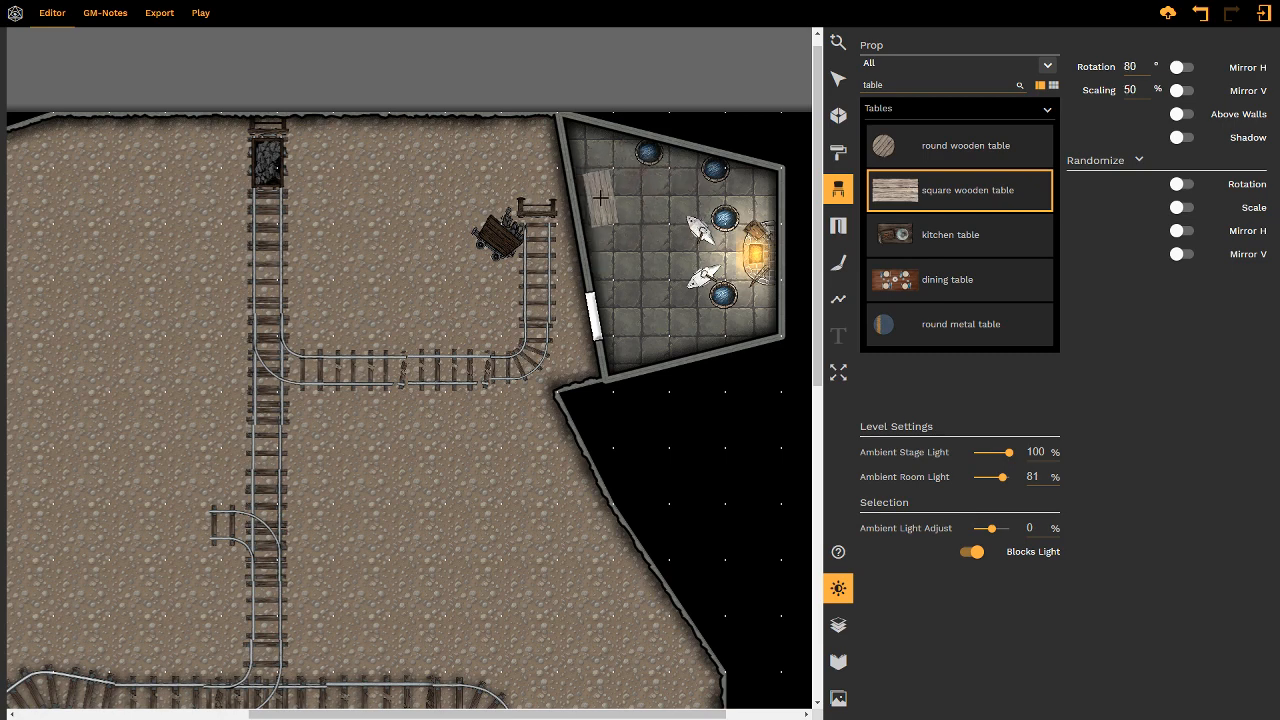
click(591, 187)
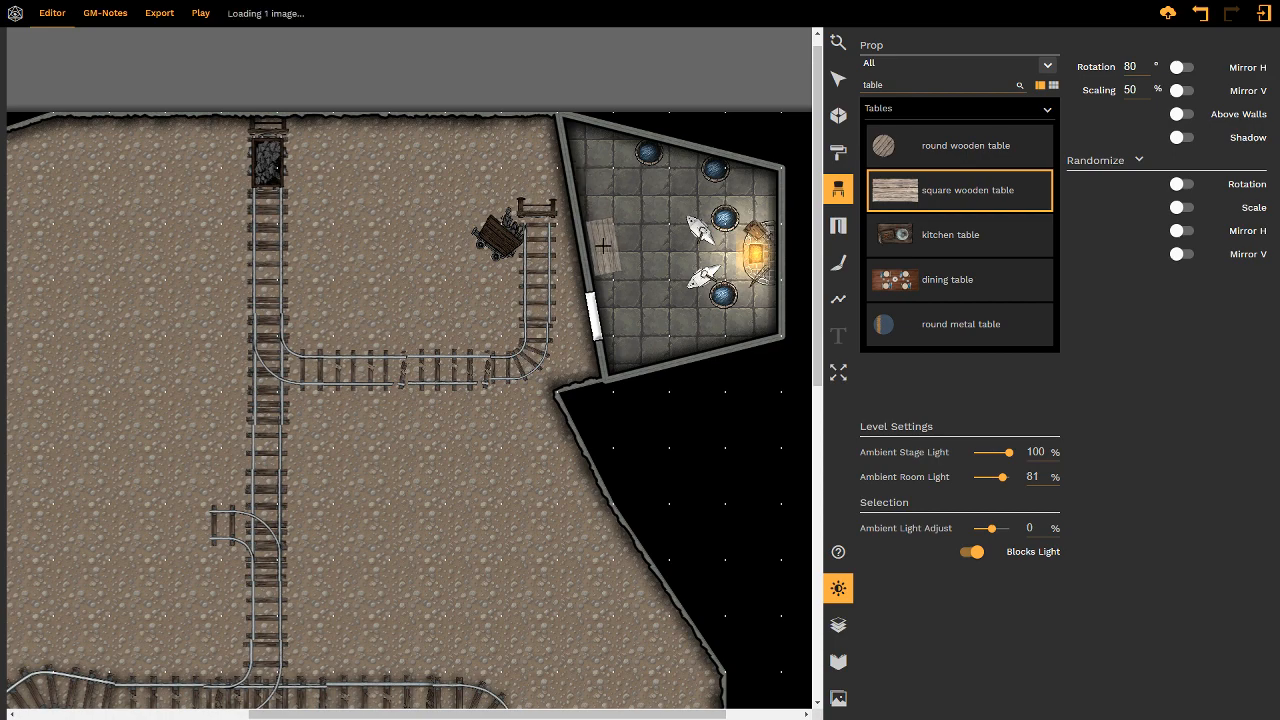
click(601, 246)
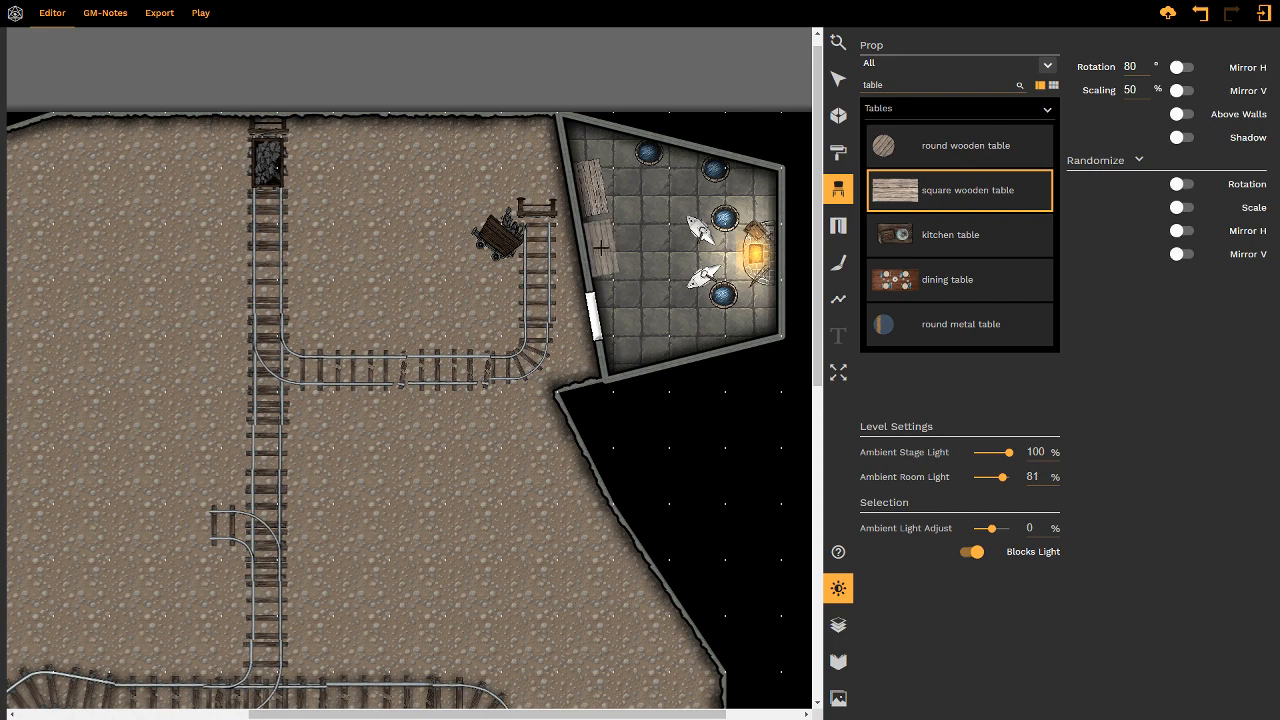
scroll(635, 316, up, 17)
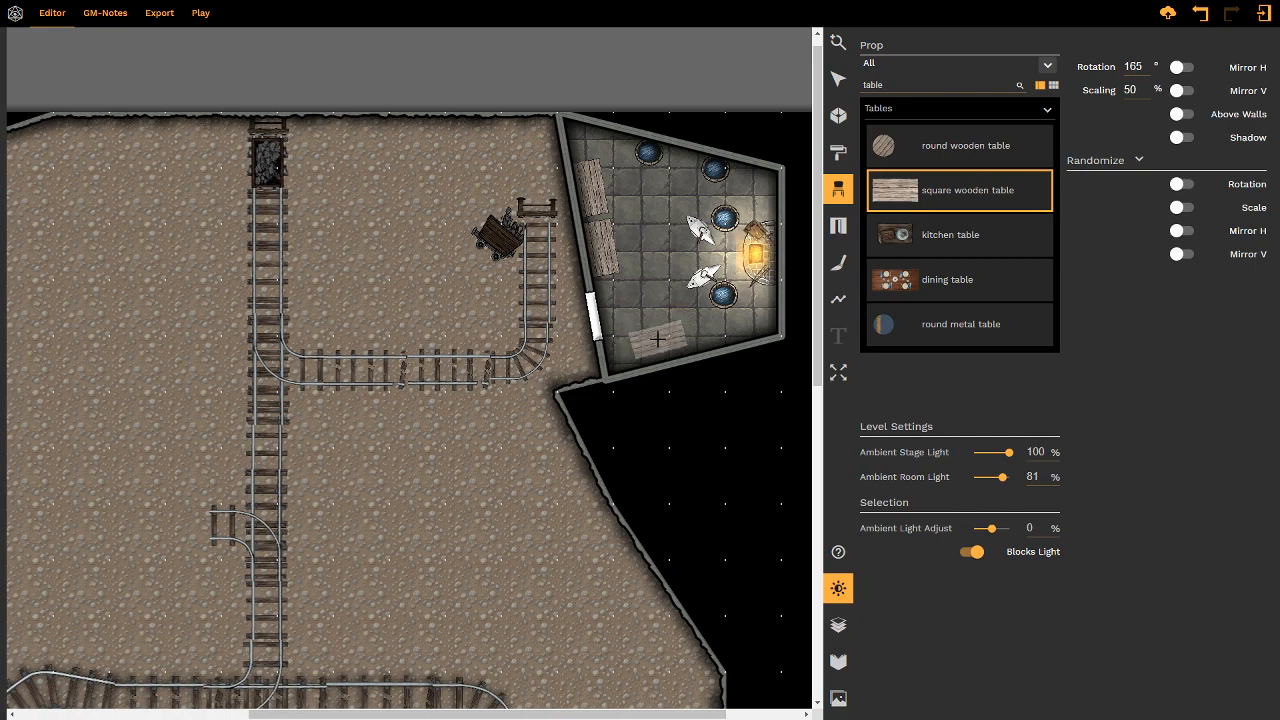
click(676, 344)
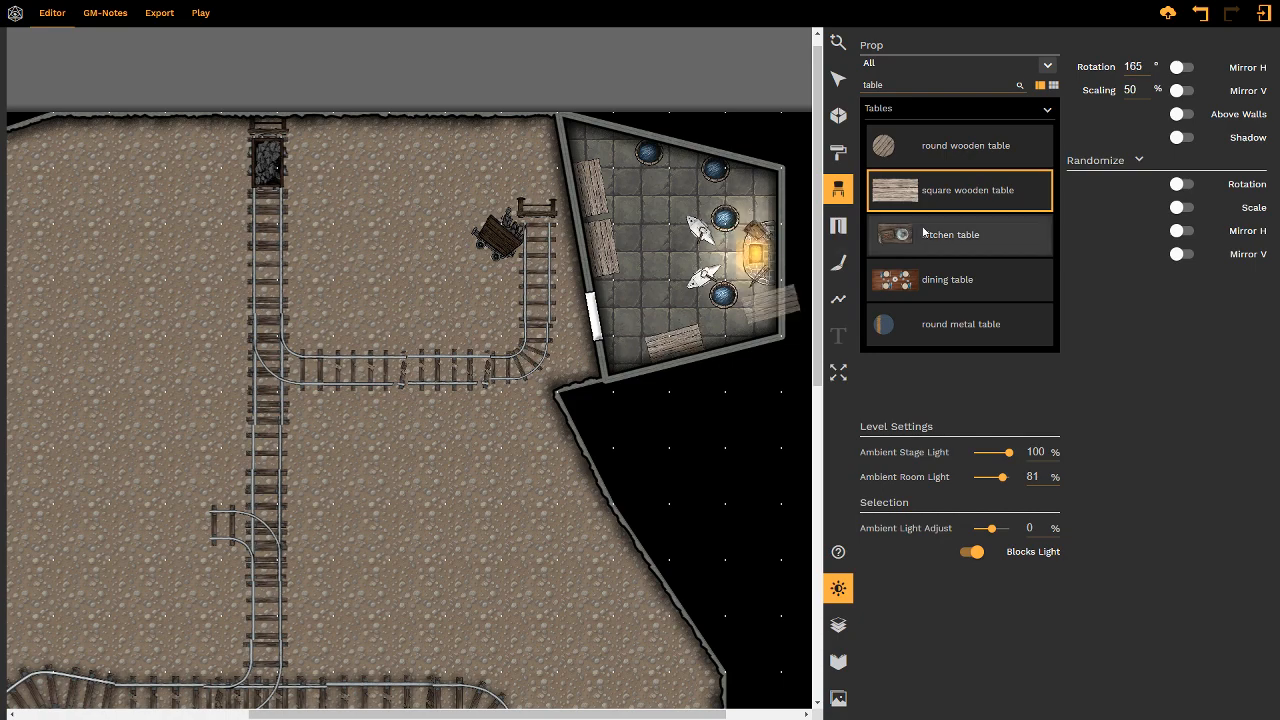
- Scatter pickaxes at 30% scaling with randomized rotation over the three wooden tables in the forge room
drag(904, 89, 858, 88)
text(pick)
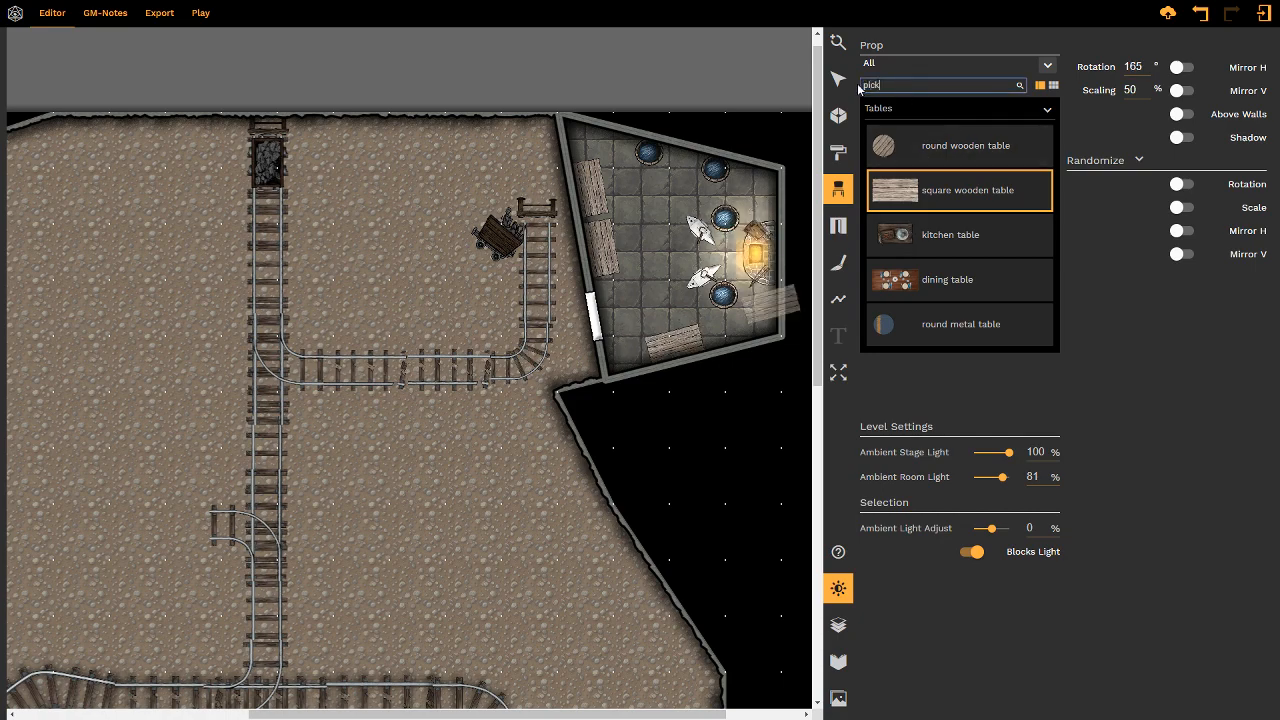
click(900, 150)
scroll(690, 325, up, 11)
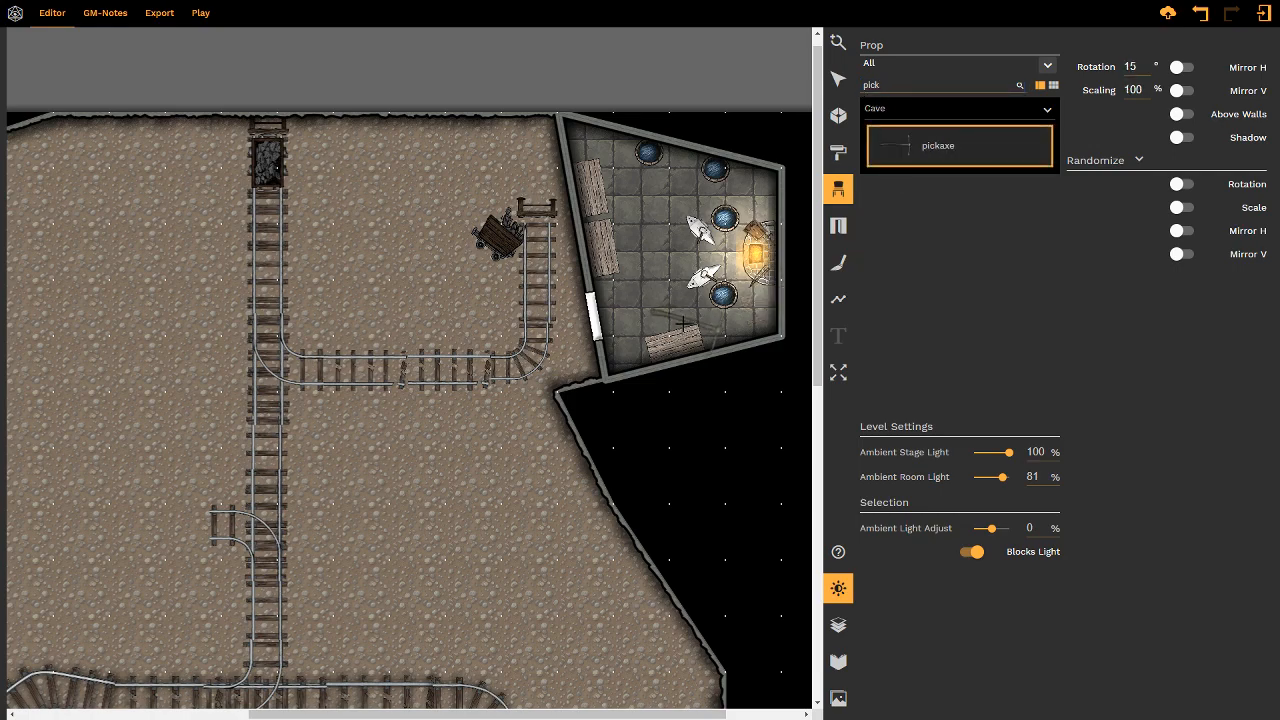
click(1182, 184)
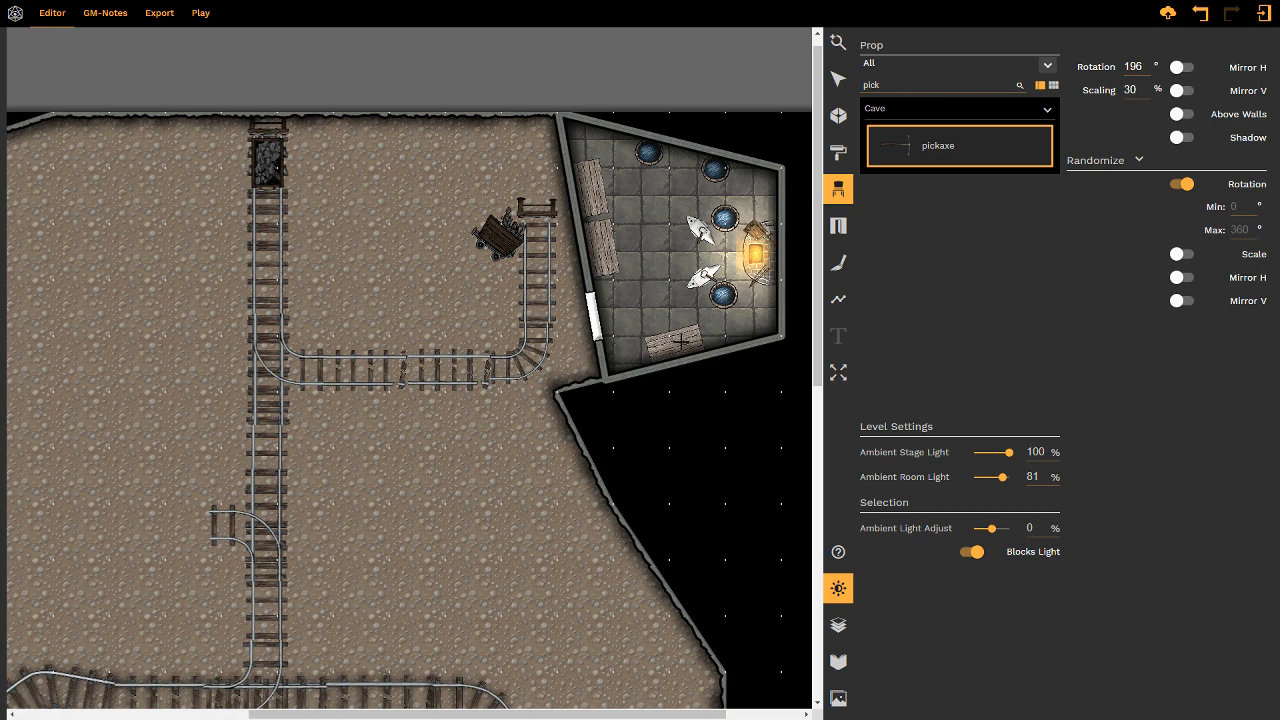
click(673, 341)
click(665, 342)
click(658, 345)
click(603, 262)
click(600, 245)
click(594, 204)
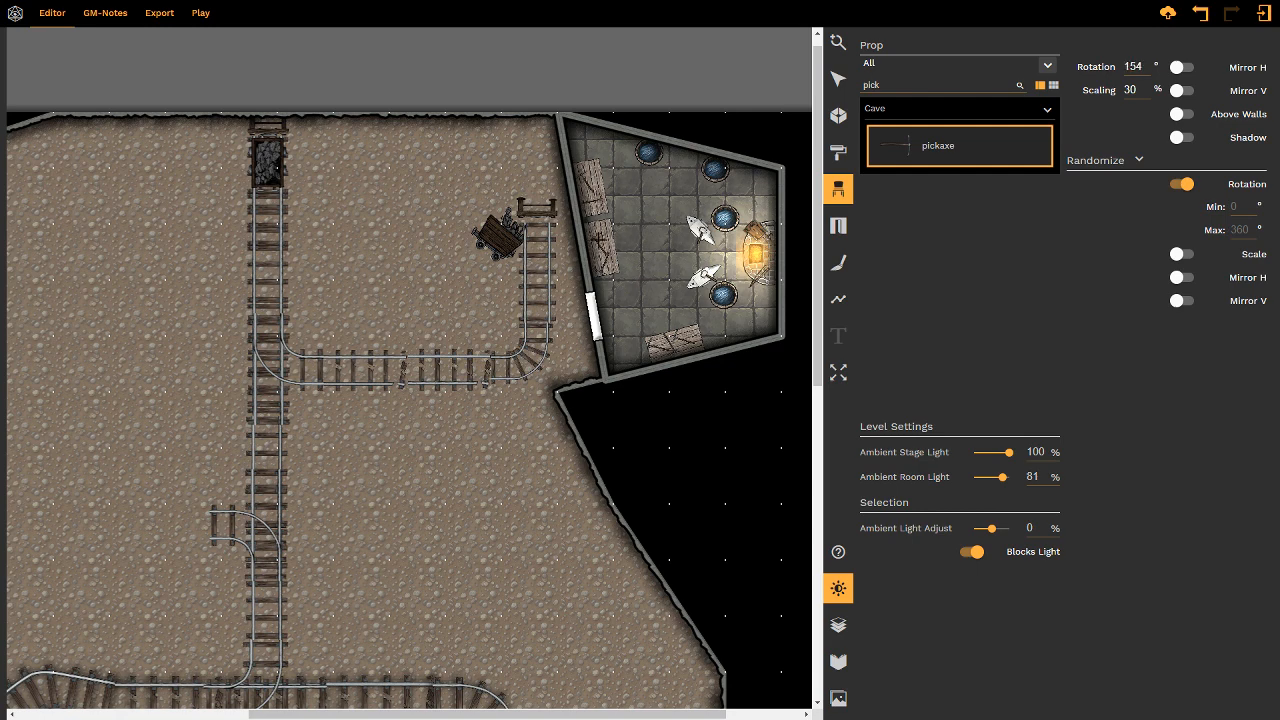
click(595, 215)
click(593, 193)
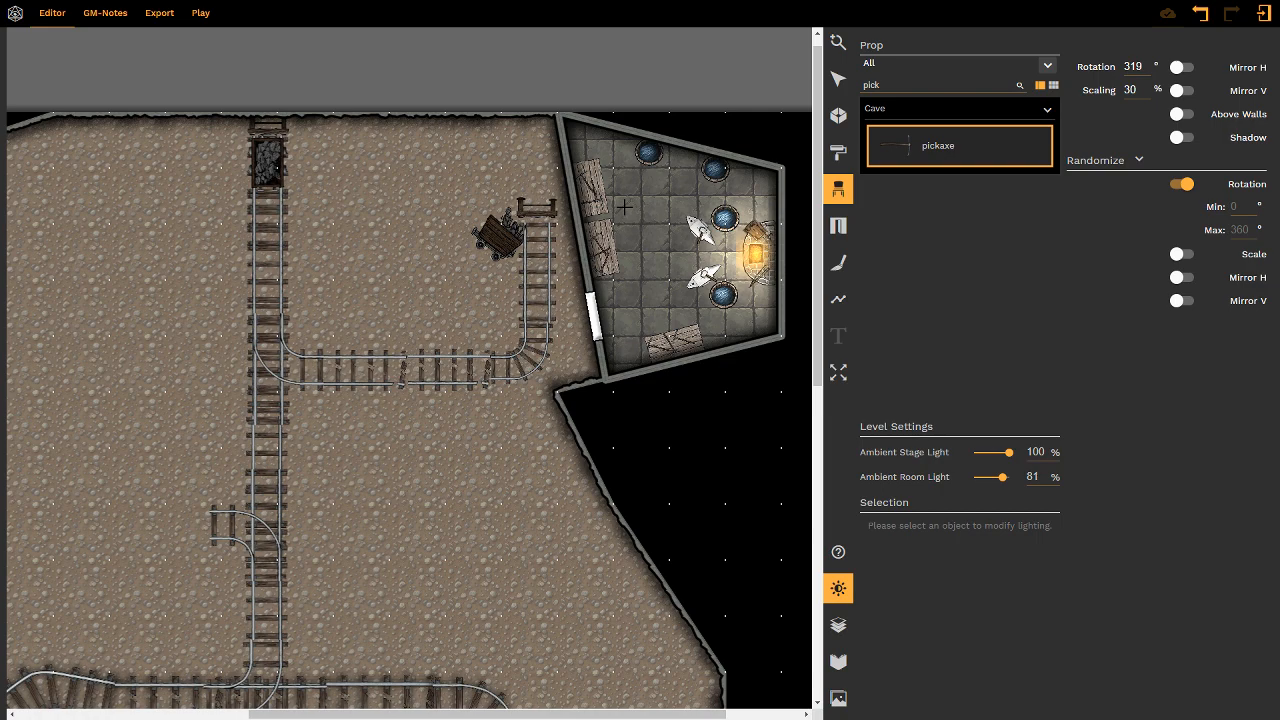
- Try moving a pickaxe from the southern table below two square wooden tables in the layer order, and restore its place above them
click(838, 79)
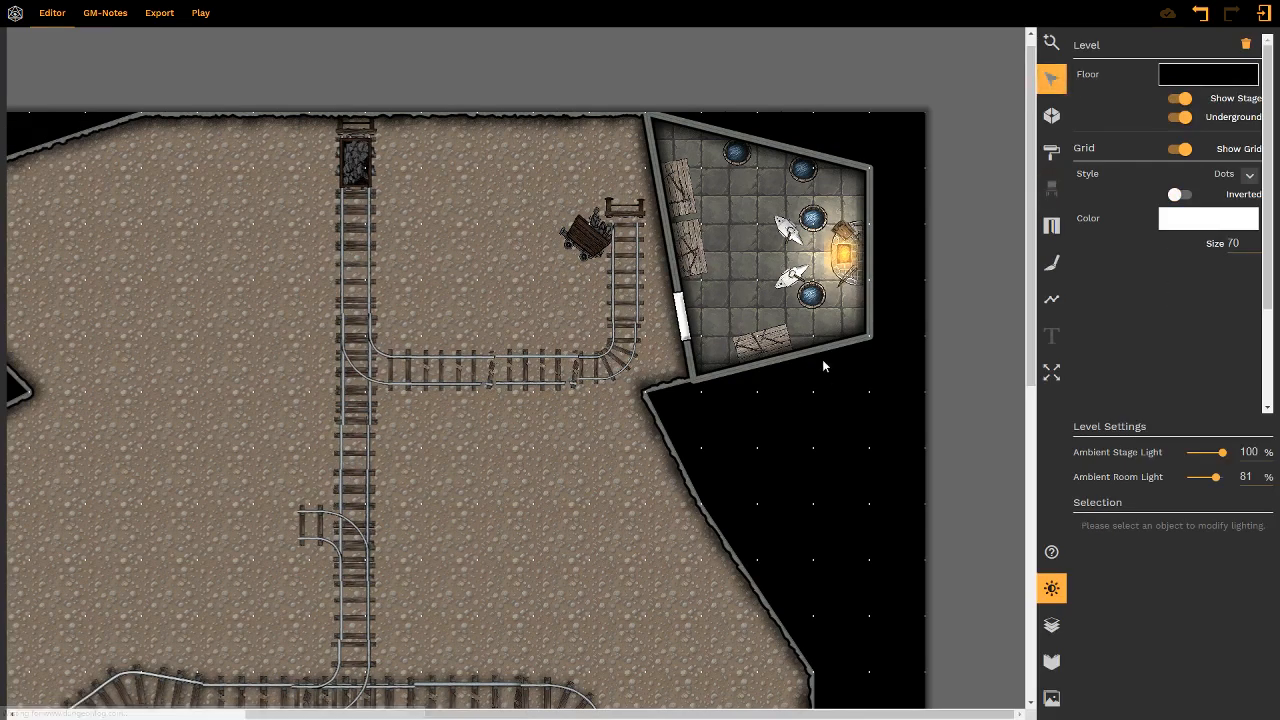
click(774, 343)
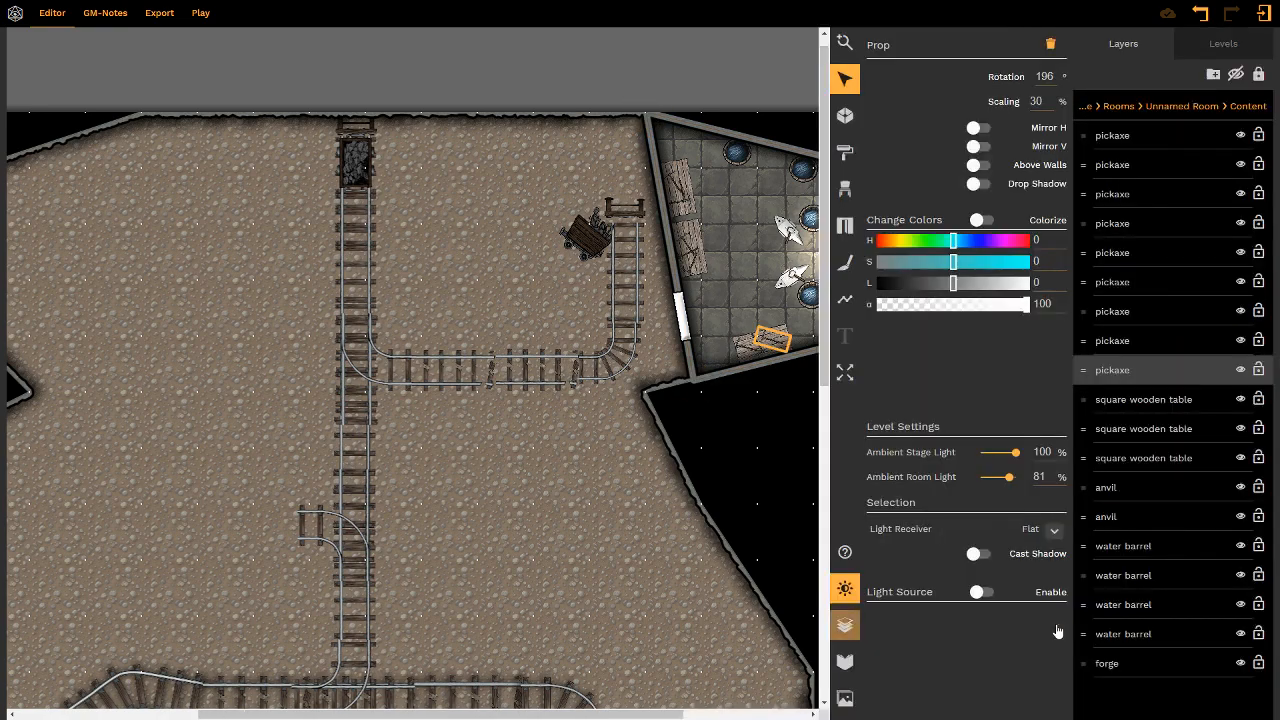
click(1051, 625)
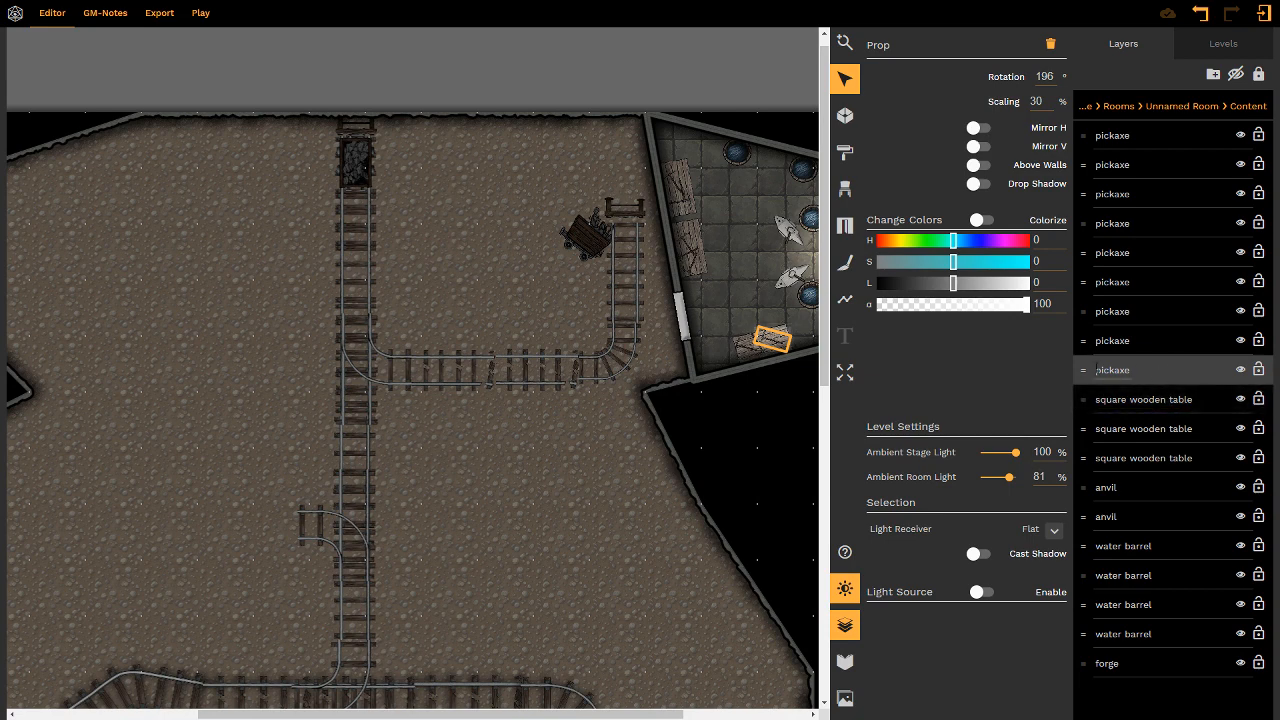
drag(1084, 372, 1082, 426)
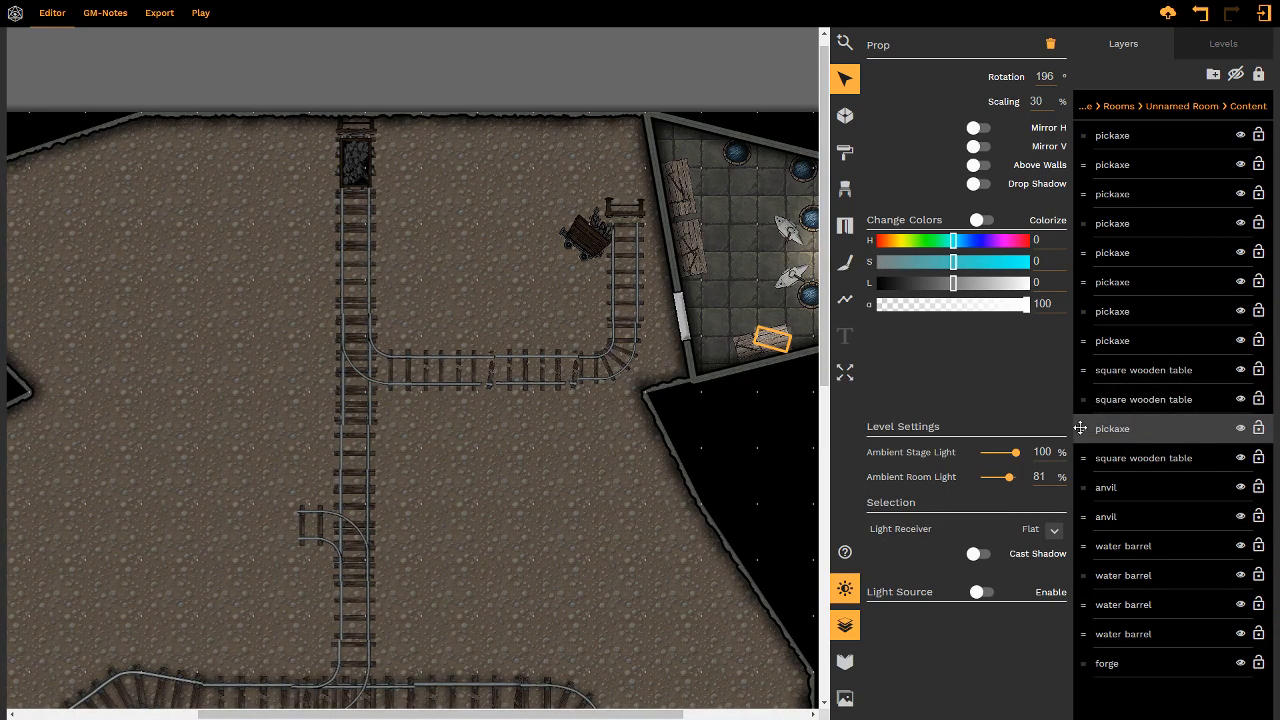
drag(1082, 428, 1080, 366)
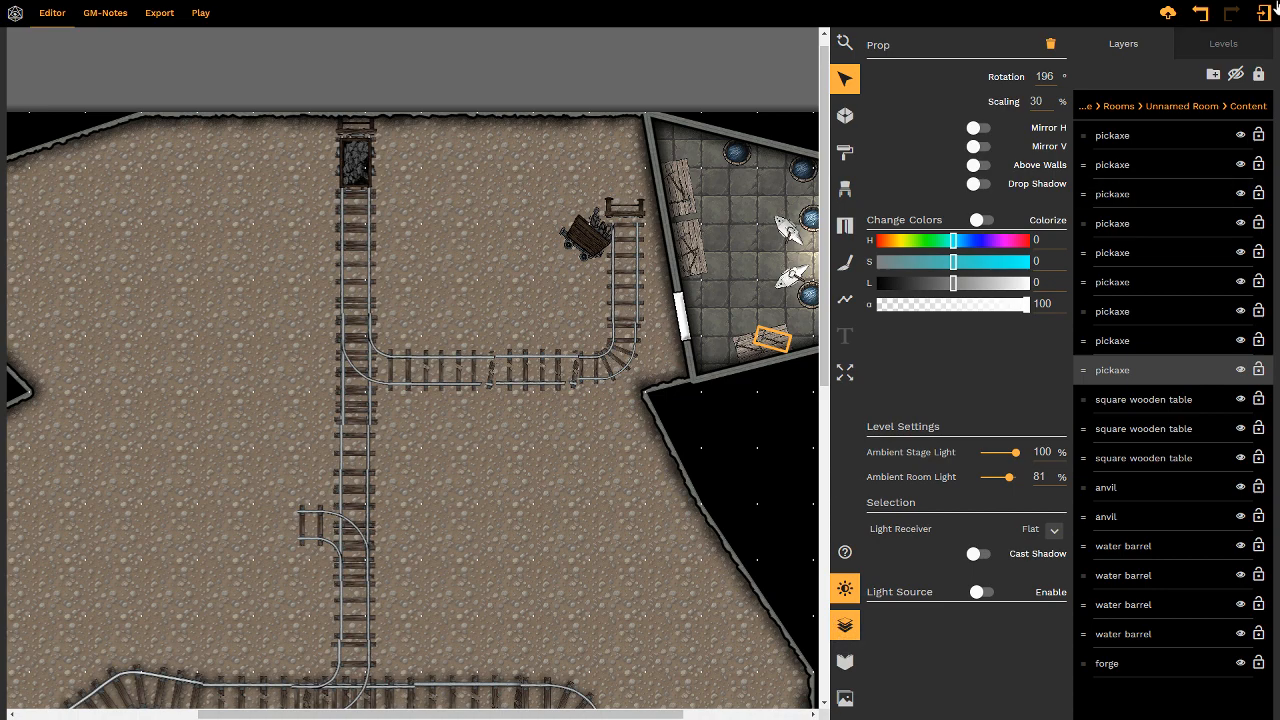
- Save the map and hide the layer list and lighting settings
click(1168, 17)
drag(728, 348, 602, 304)
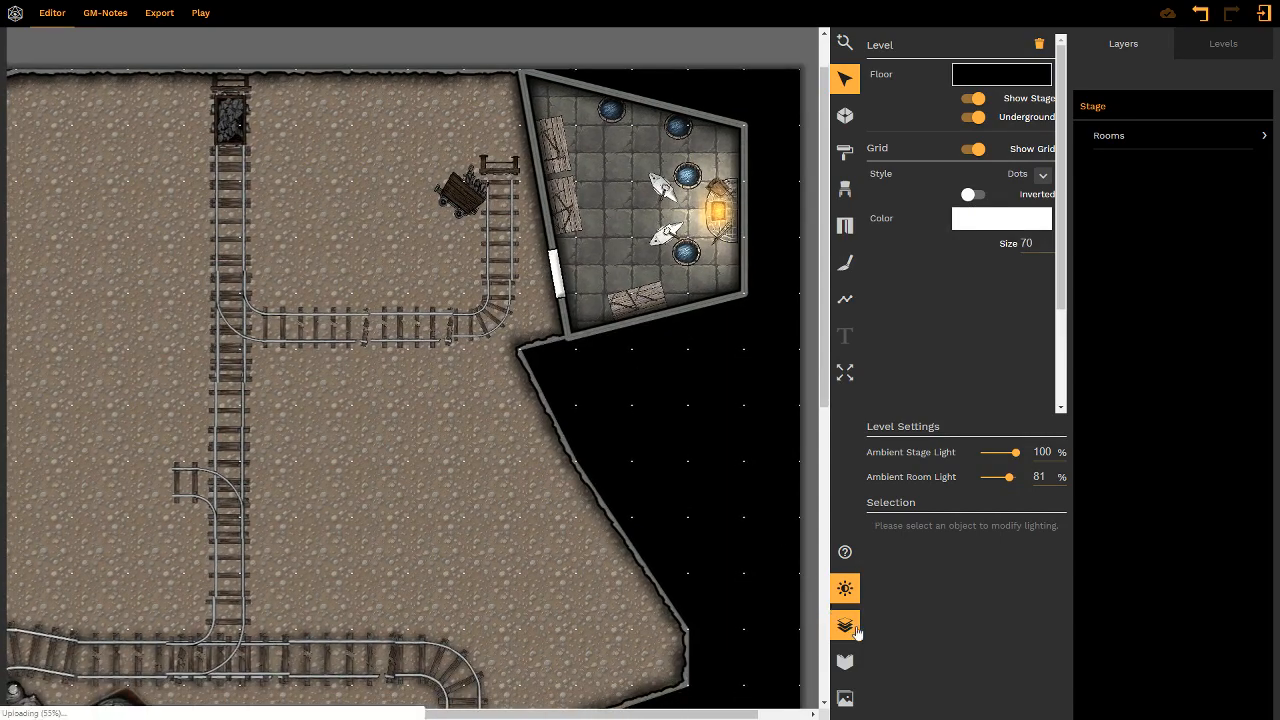
click(840, 625)
click(1051, 590)
drag(706, 241, 776, 277)
drag(482, 341, 620, 292)
drag(527, 411, 591, 304)
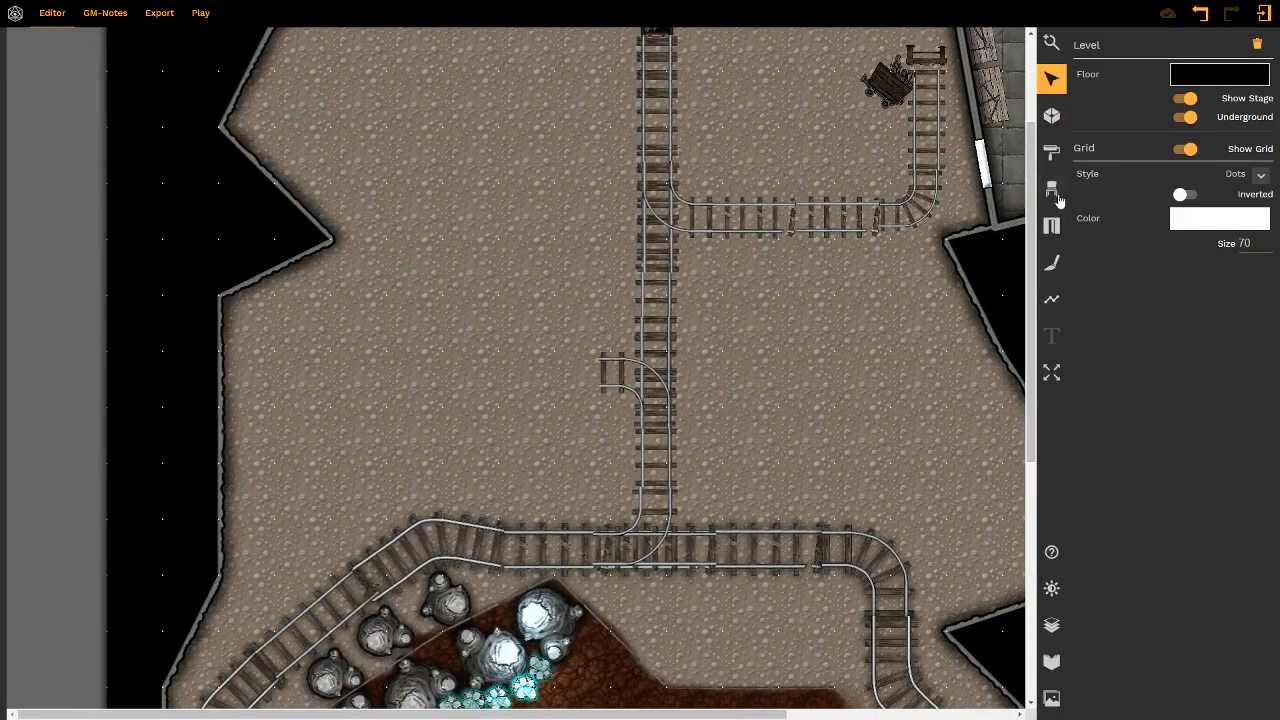
- Place a straight rails prop extending the short side branch west of the main vertical track, and turn off randomized rotation
drag(725, 274, 748, 350)
drag(840, 298, 735, 347)
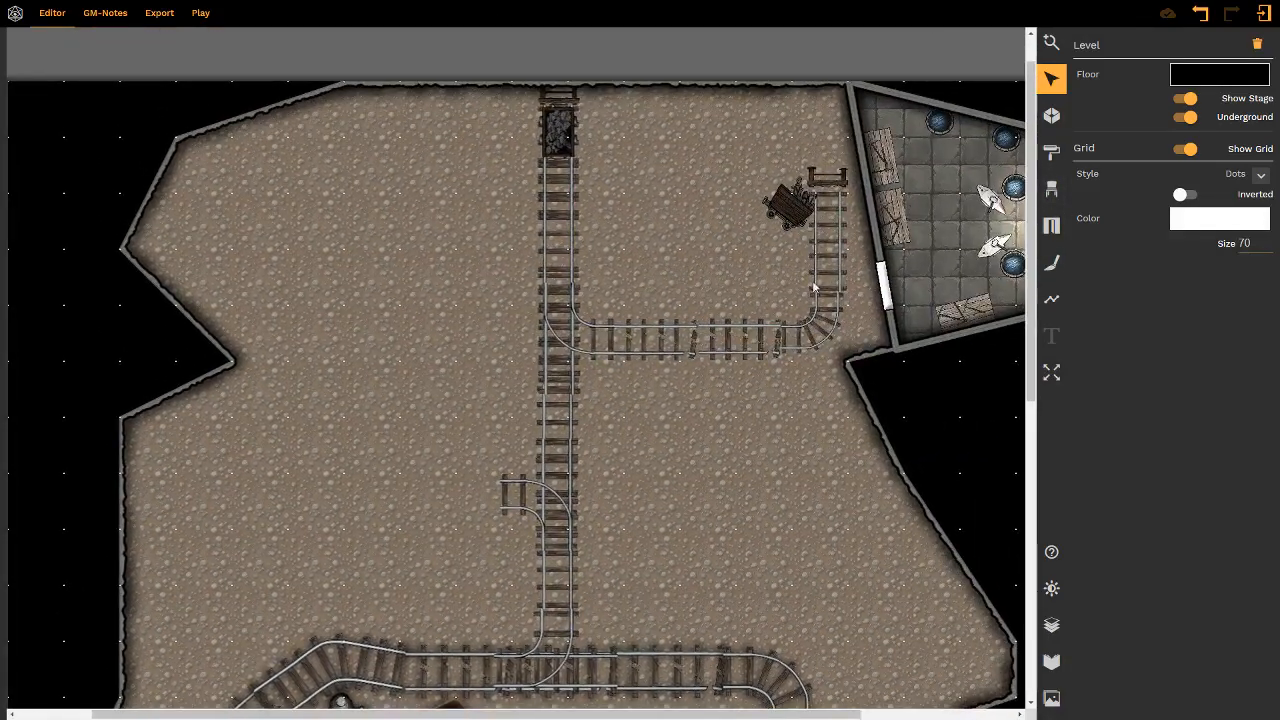
drag(691, 311, 728, 263)
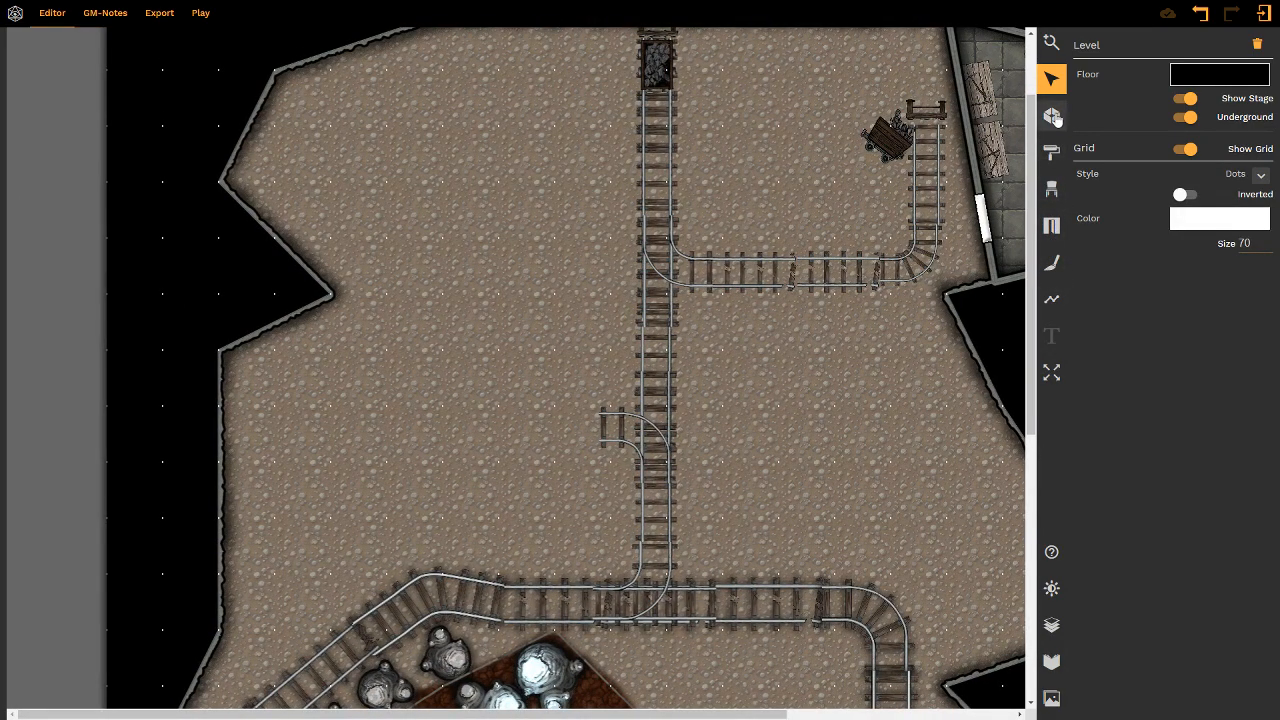
click(1051, 188)
click(916, 86)
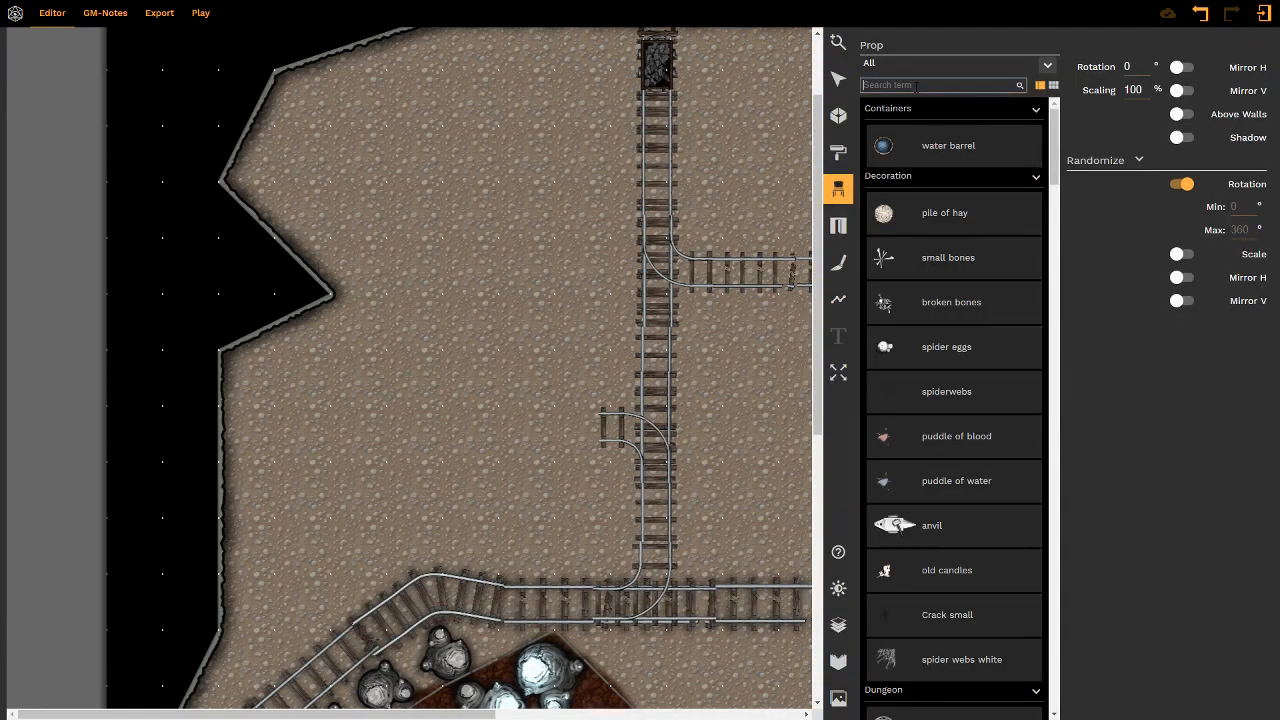
text(rails)
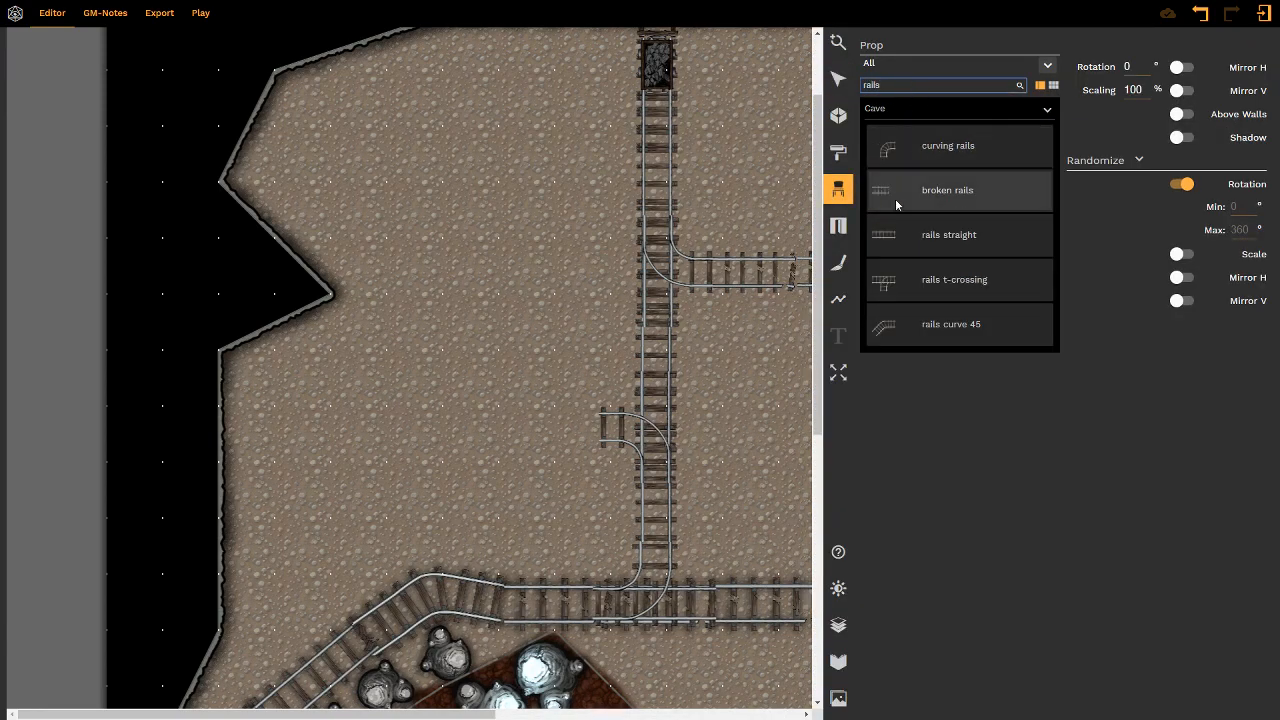
click(885, 228)
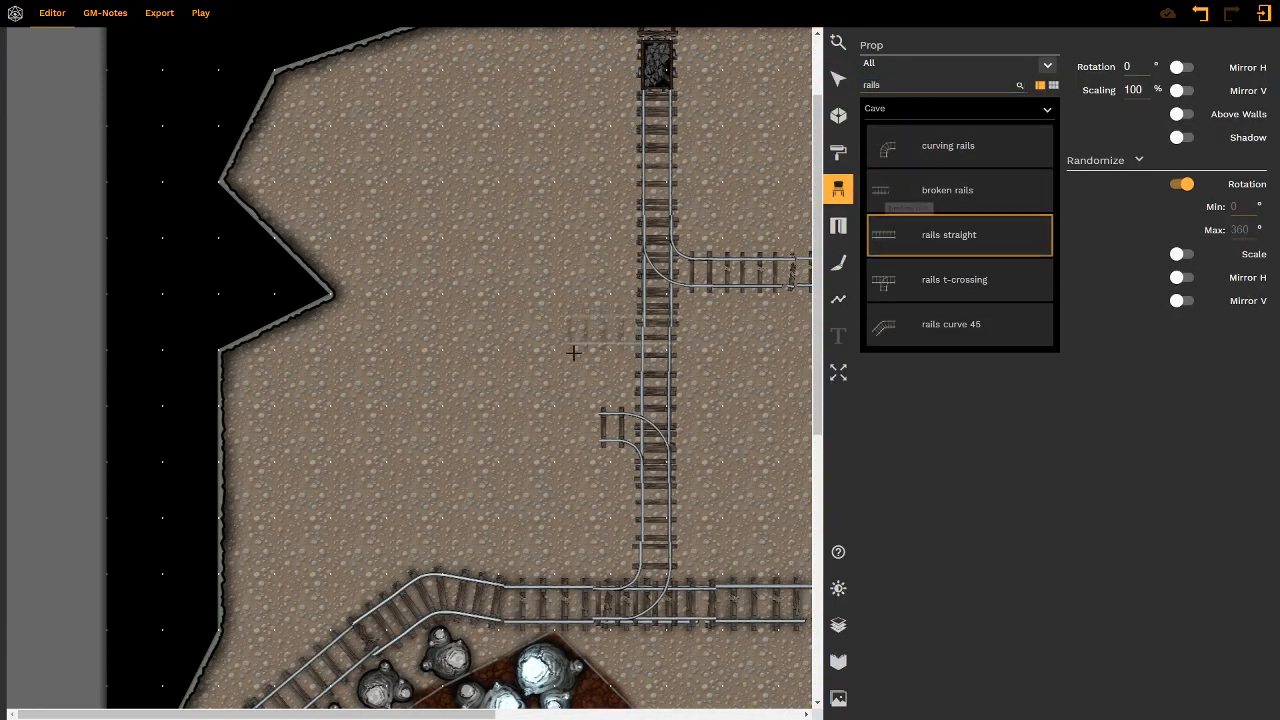
click(537, 419)
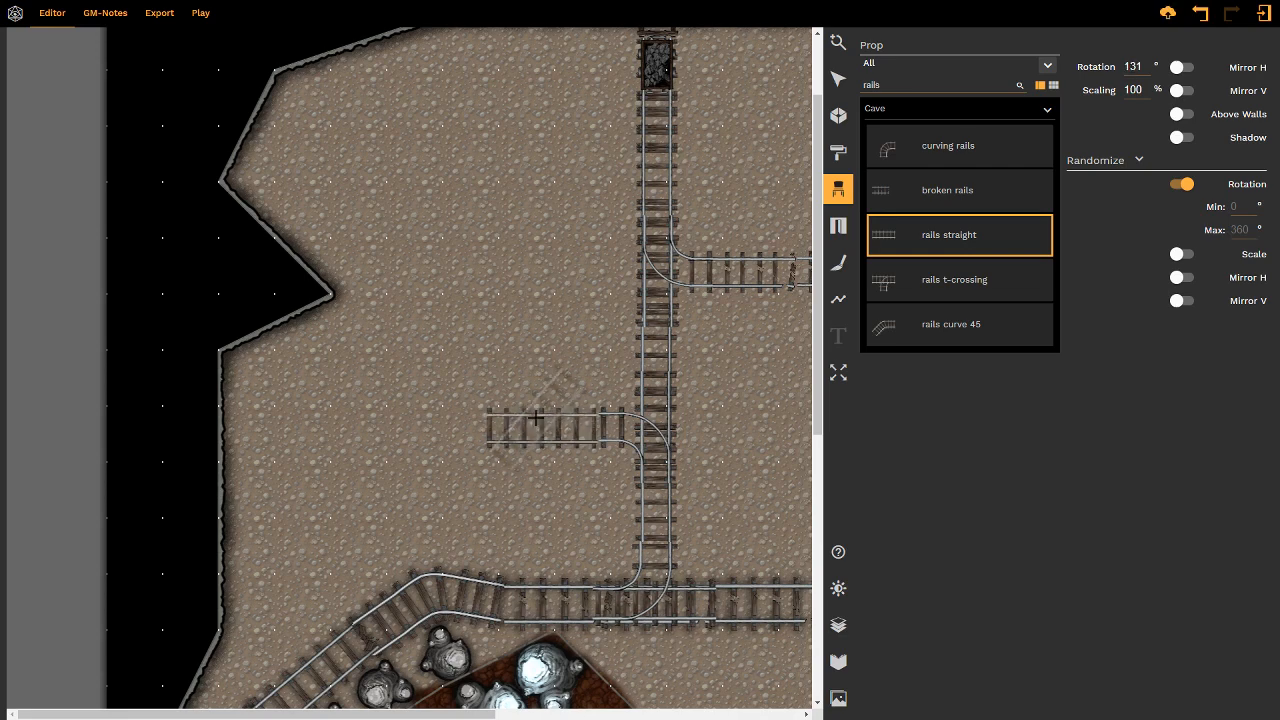
click(1182, 184)
- Try extending the western side branch with a second straight rail at 181° rotation, and undo the placement
scroll(438, 431, down, 5)
scroll(438, 434, up, 2)
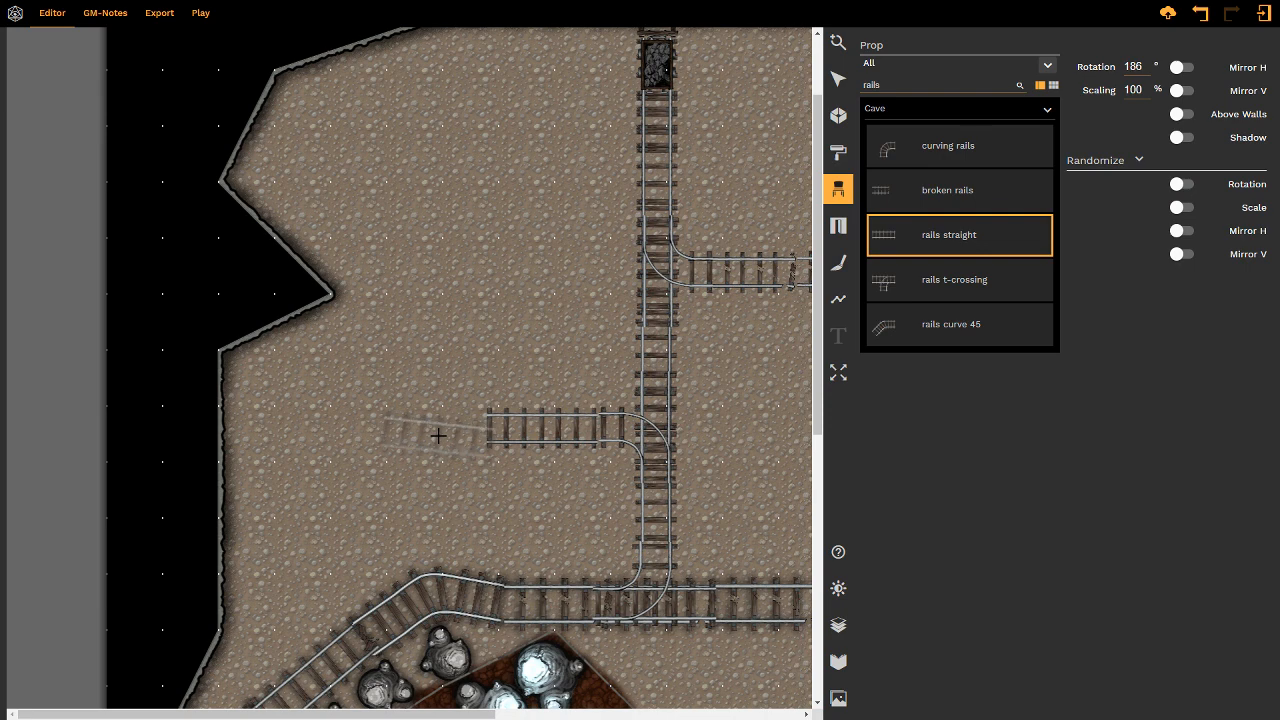
scroll(423, 426, up, 1)
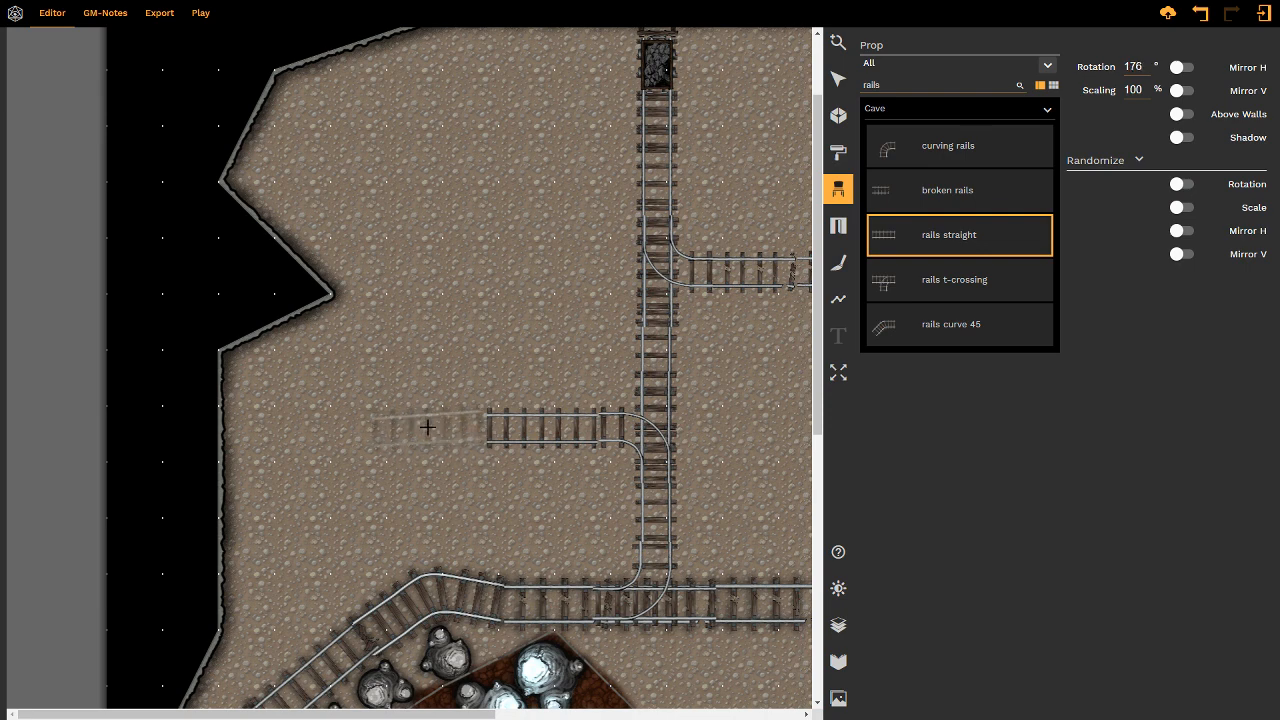
scroll(427, 427, down, 1)
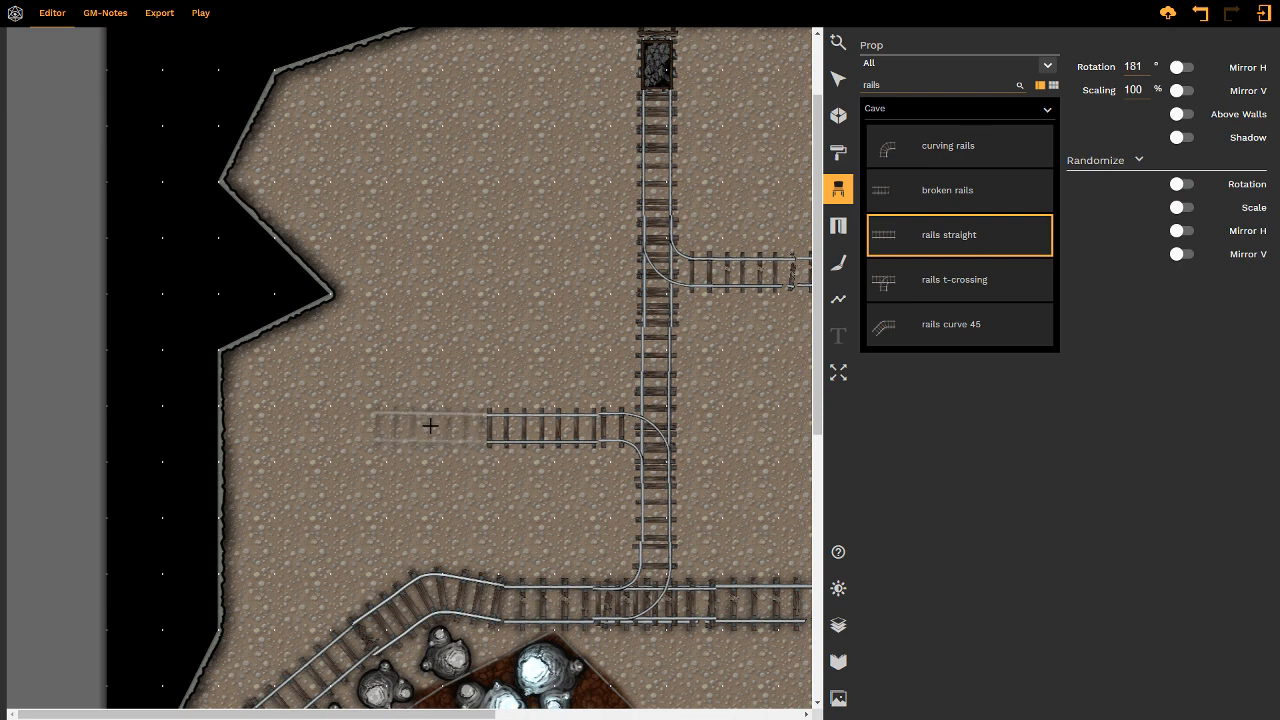
click(430, 426)
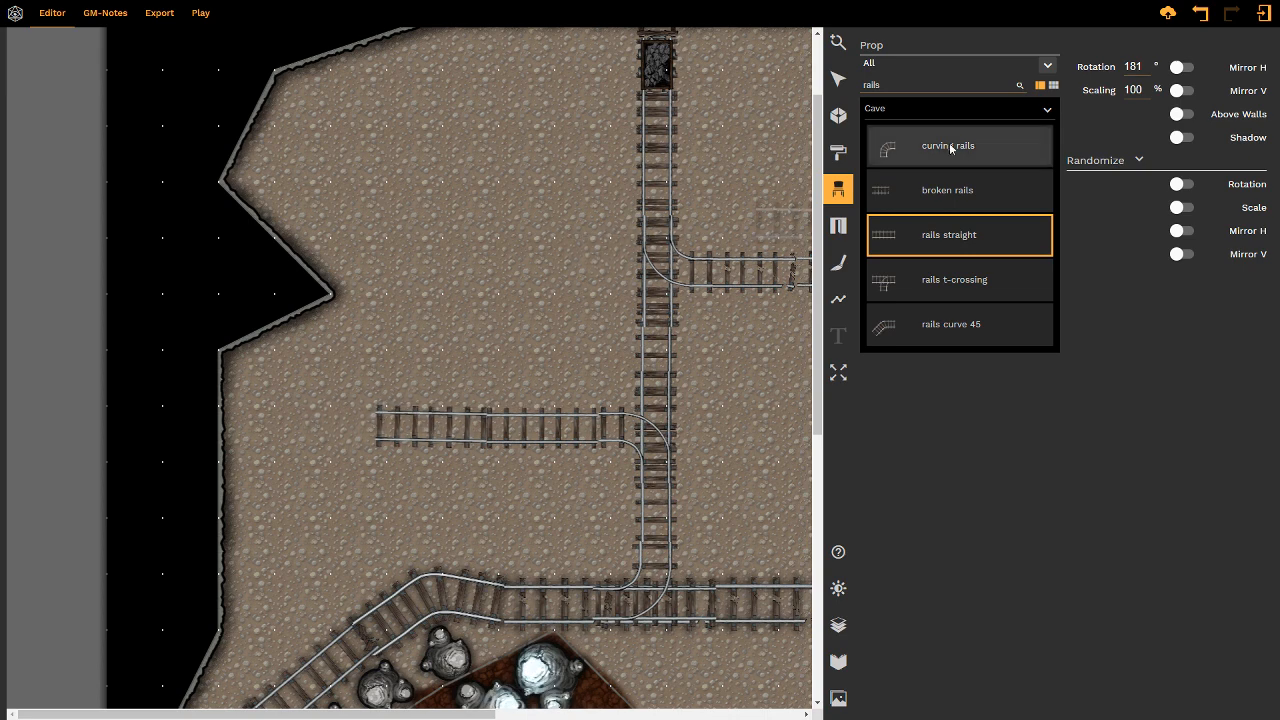
key(ctrl+z)
- Place a second straight rail at 180° rotation, continuing the side branch further west
scroll(426, 426, up, 1)
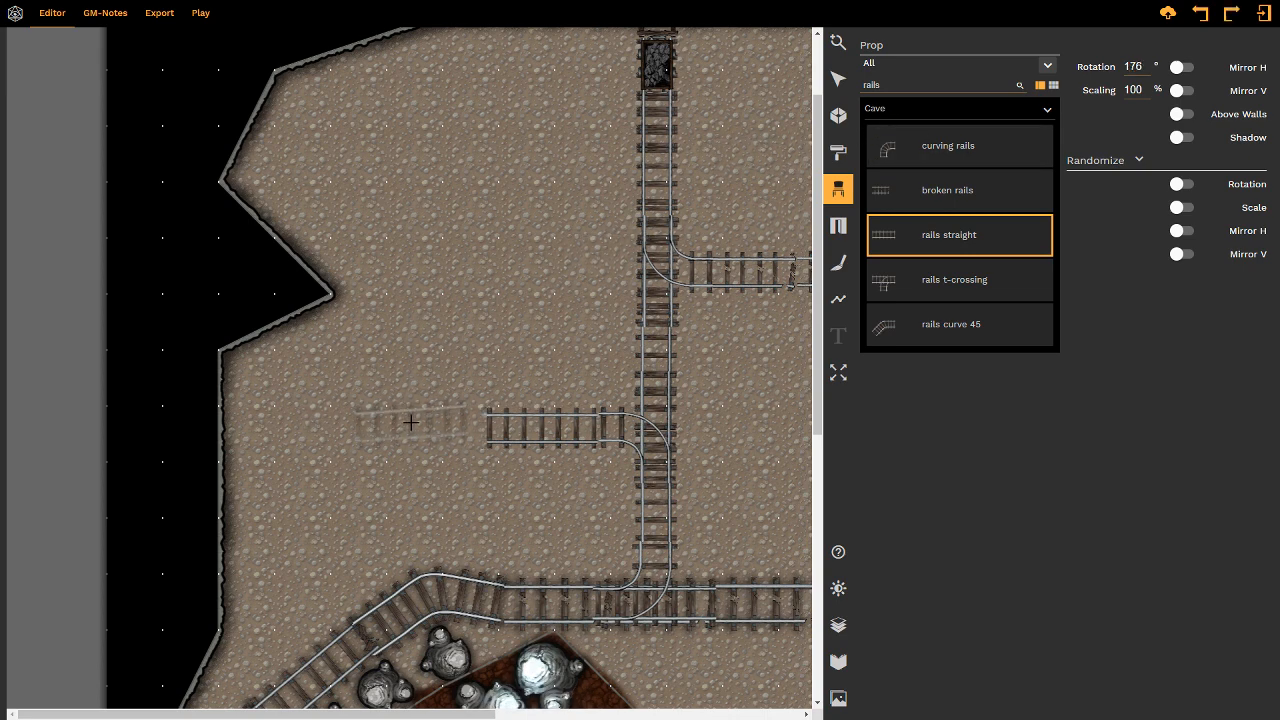
scroll(426, 426, down, 1)
scroll(427, 426, up, 1)
scroll(430, 427, down, 1)
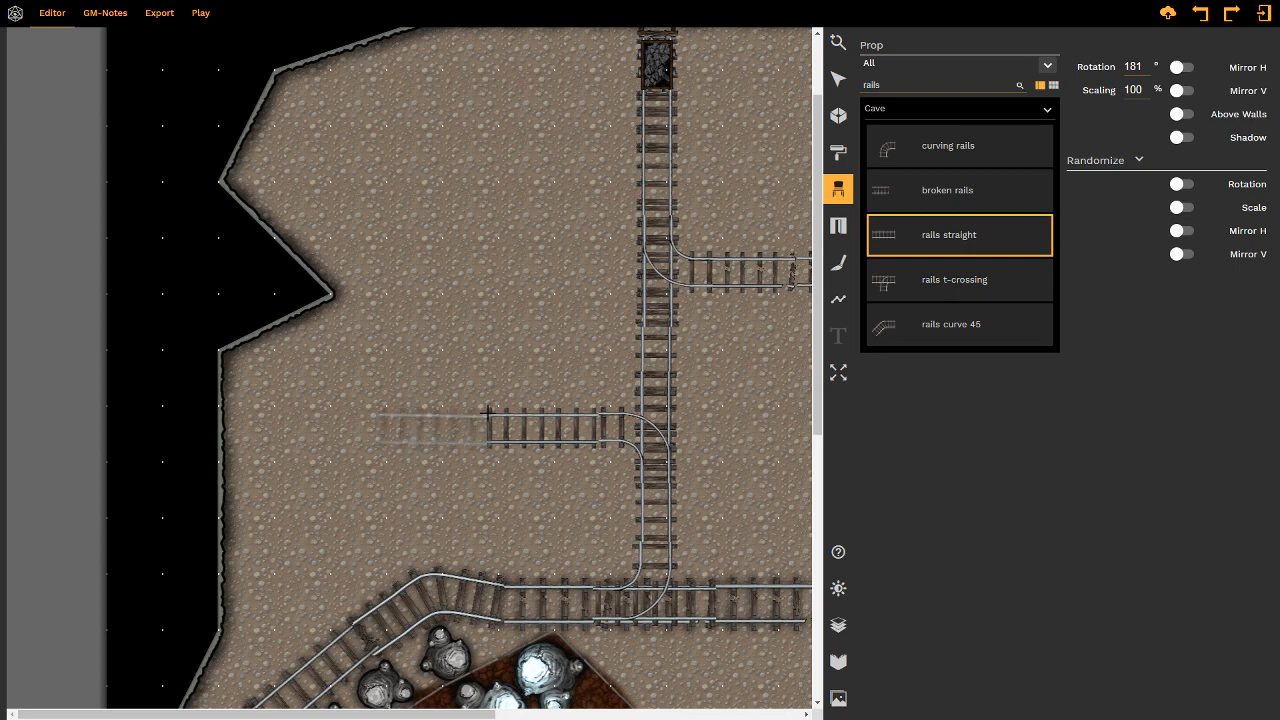
click(1088, 67)
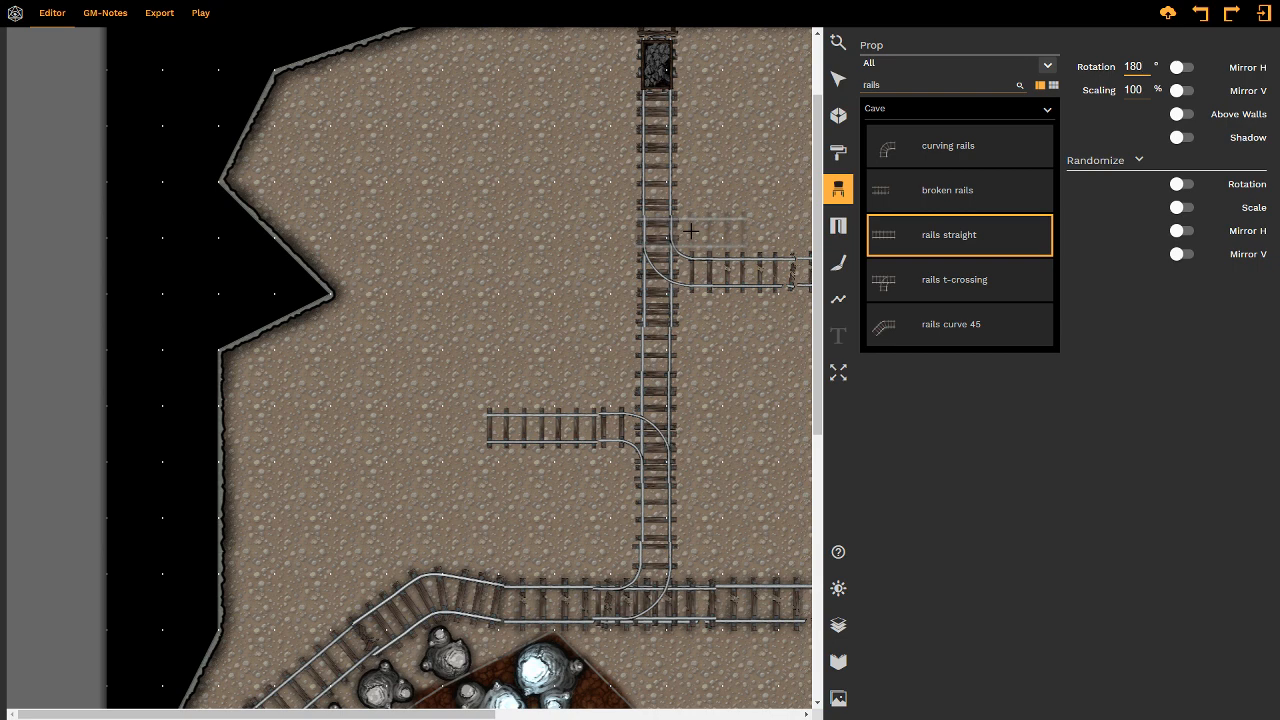
click(427, 427)
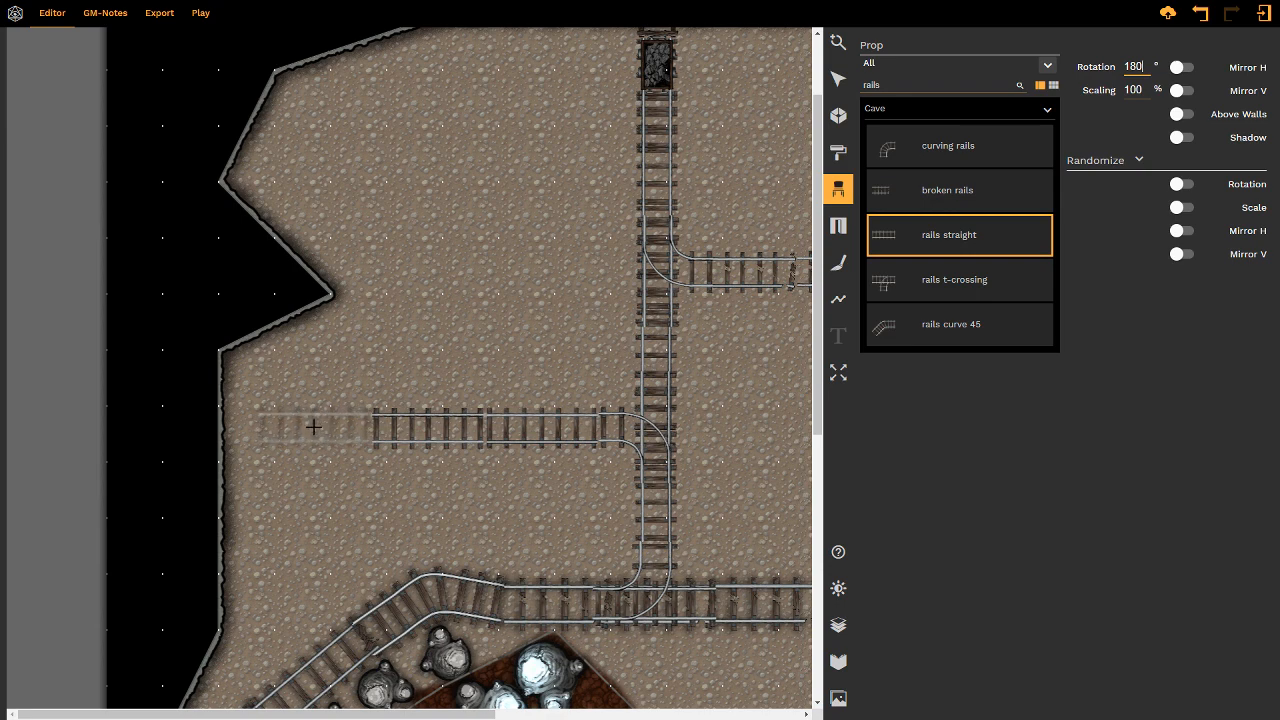
- Place a rail stop at 270° rotation and 50% scaling on the west end of the side branch
scroll(657, 314, up, 1)
click(889, 84)
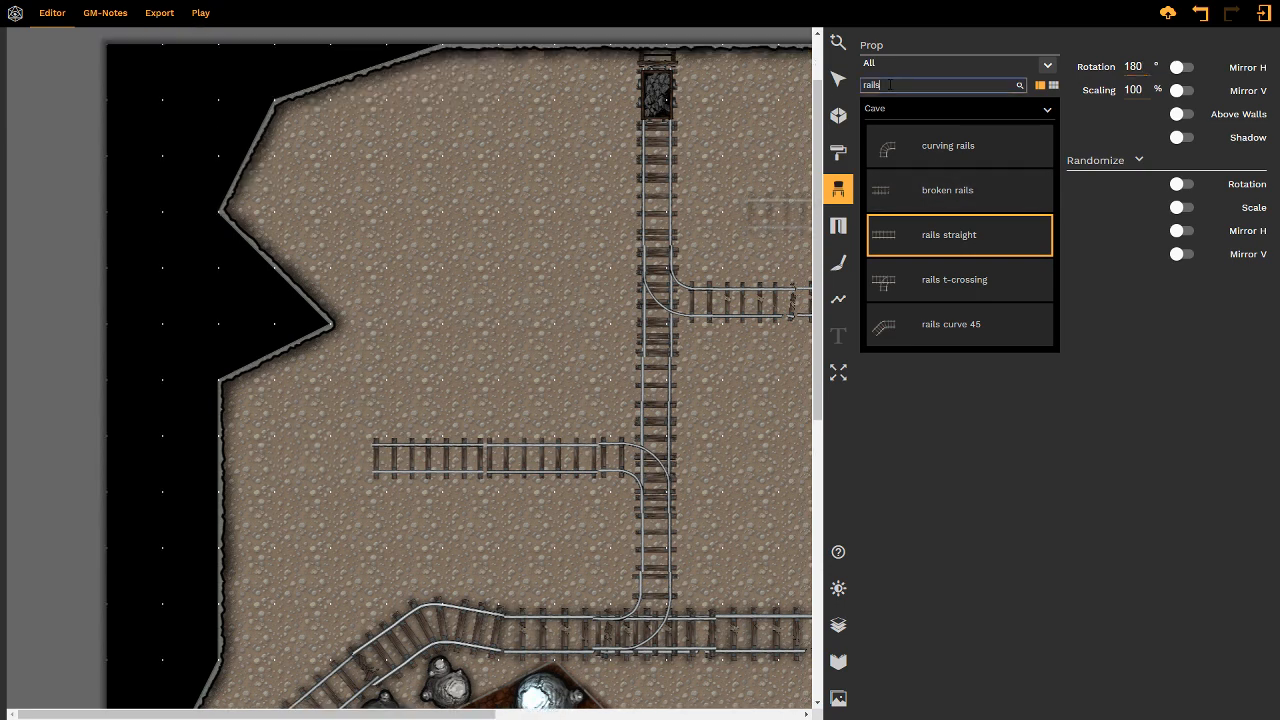
click(940, 145)
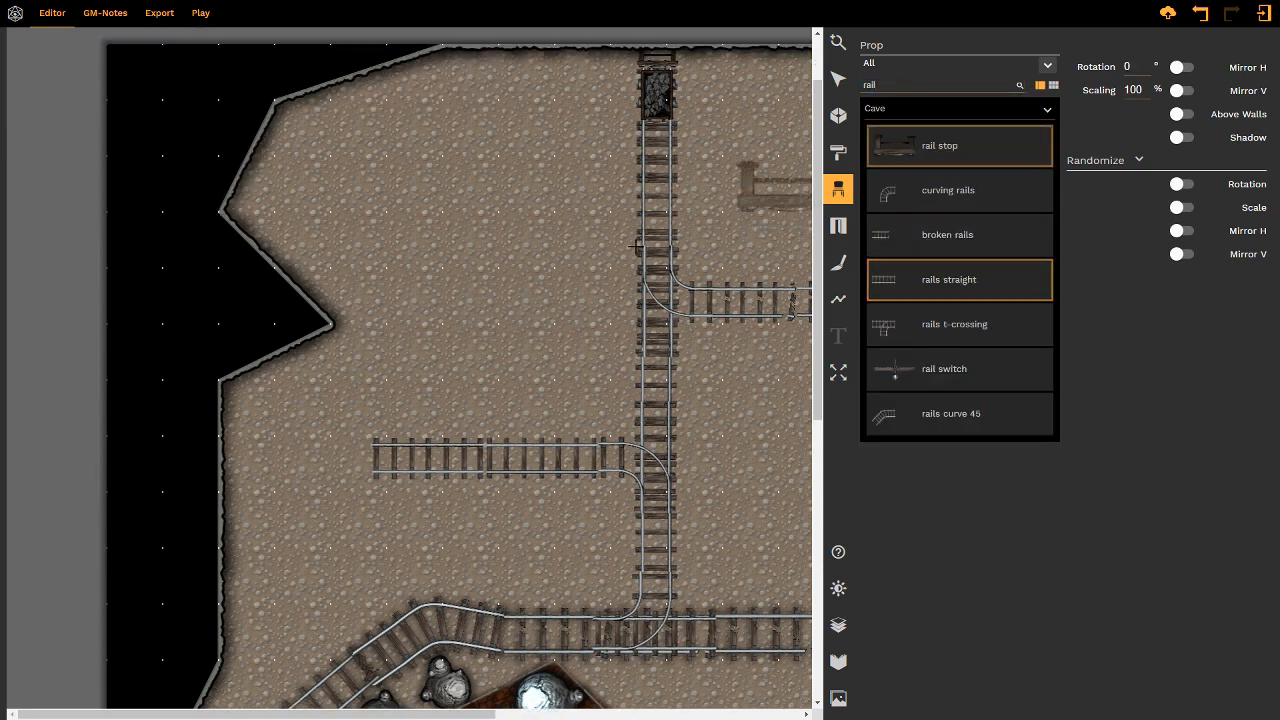
scroll(345, 445, down, 17)
scroll(340, 458, down, 1)
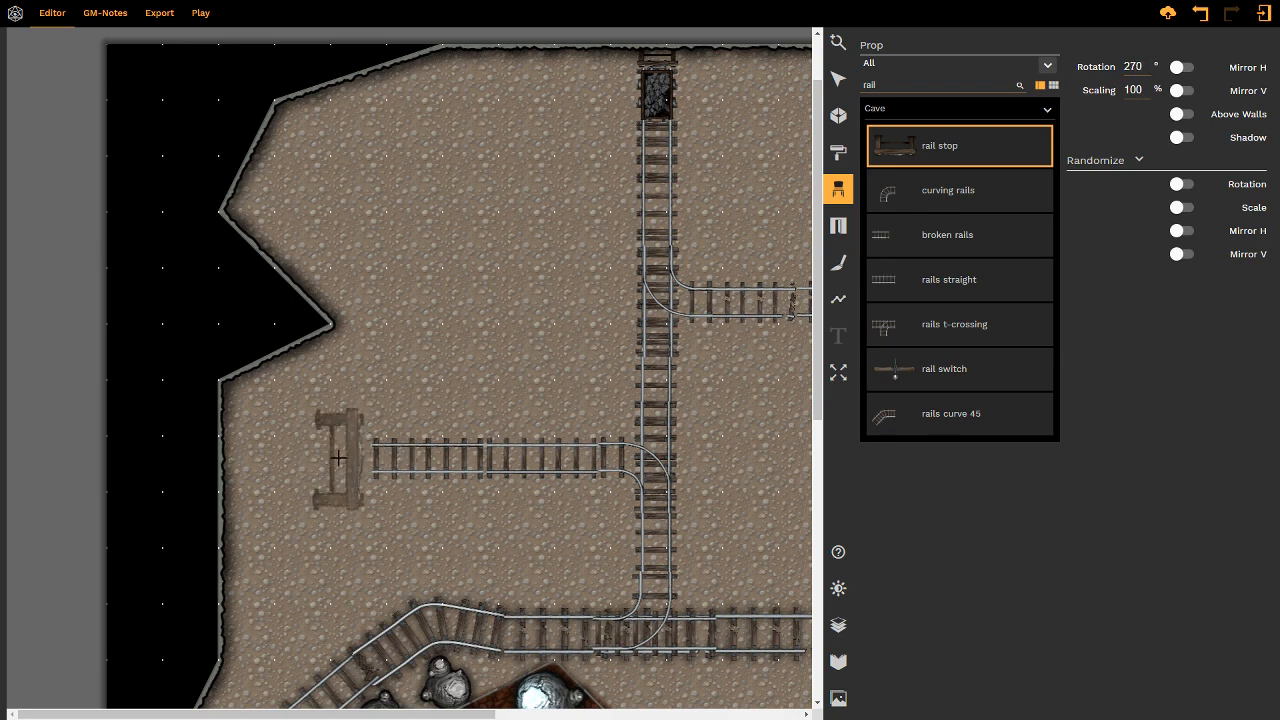
shift+scroll(345, 458, down, 6)
shift+scroll(352, 458, up, 1)
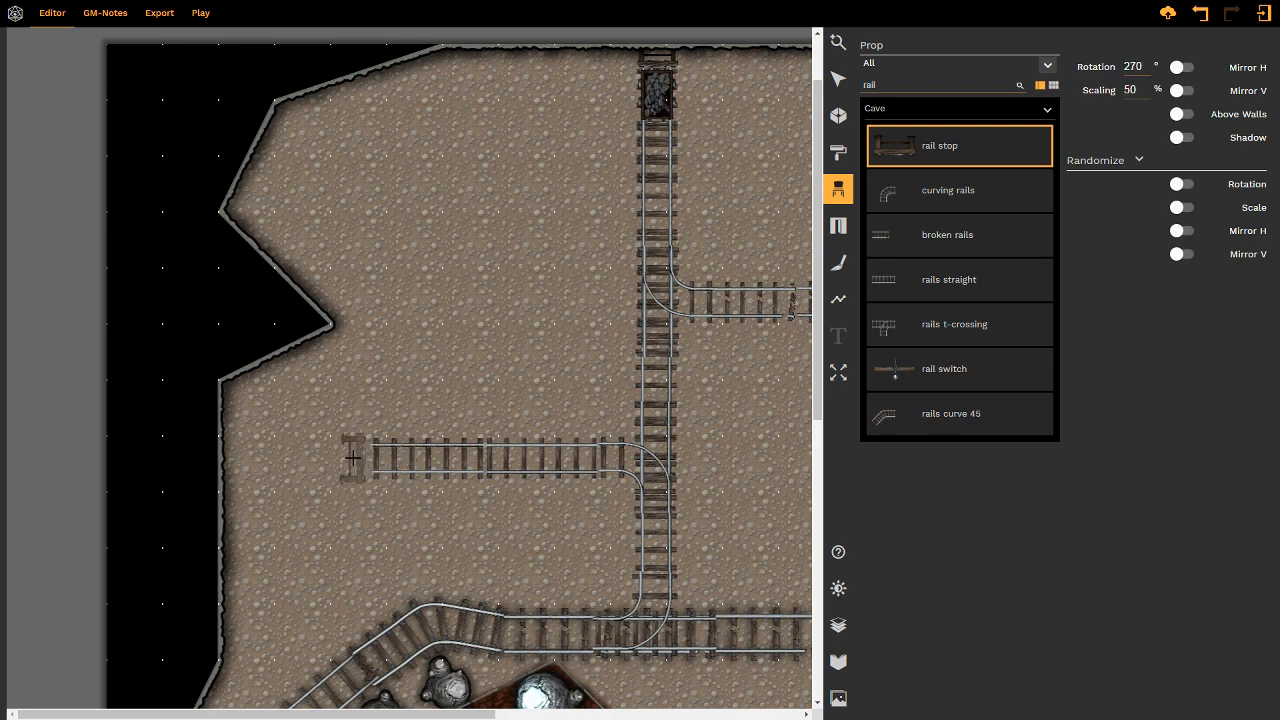
click(354, 458)
- Place an empty minecart at 0° rotation and 70% scaling on the side branch, directly beside the rail stop
drag(910, 83, 852, 85)
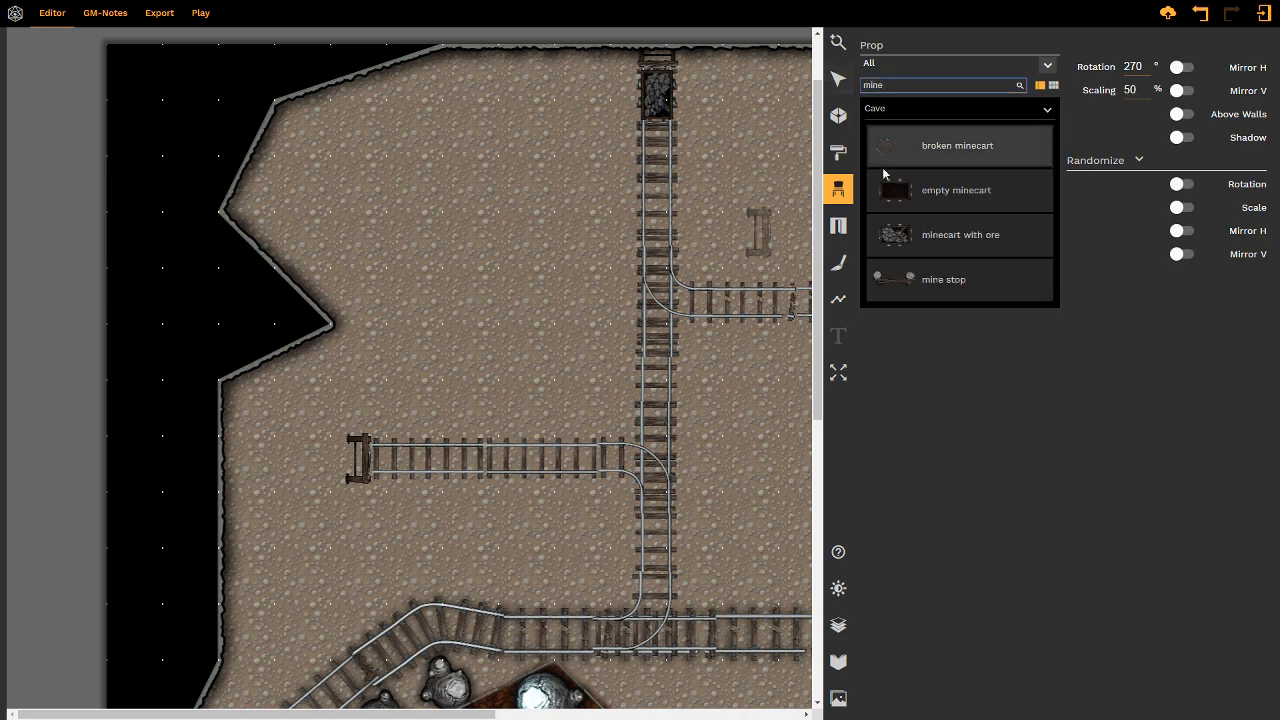
click(956, 190)
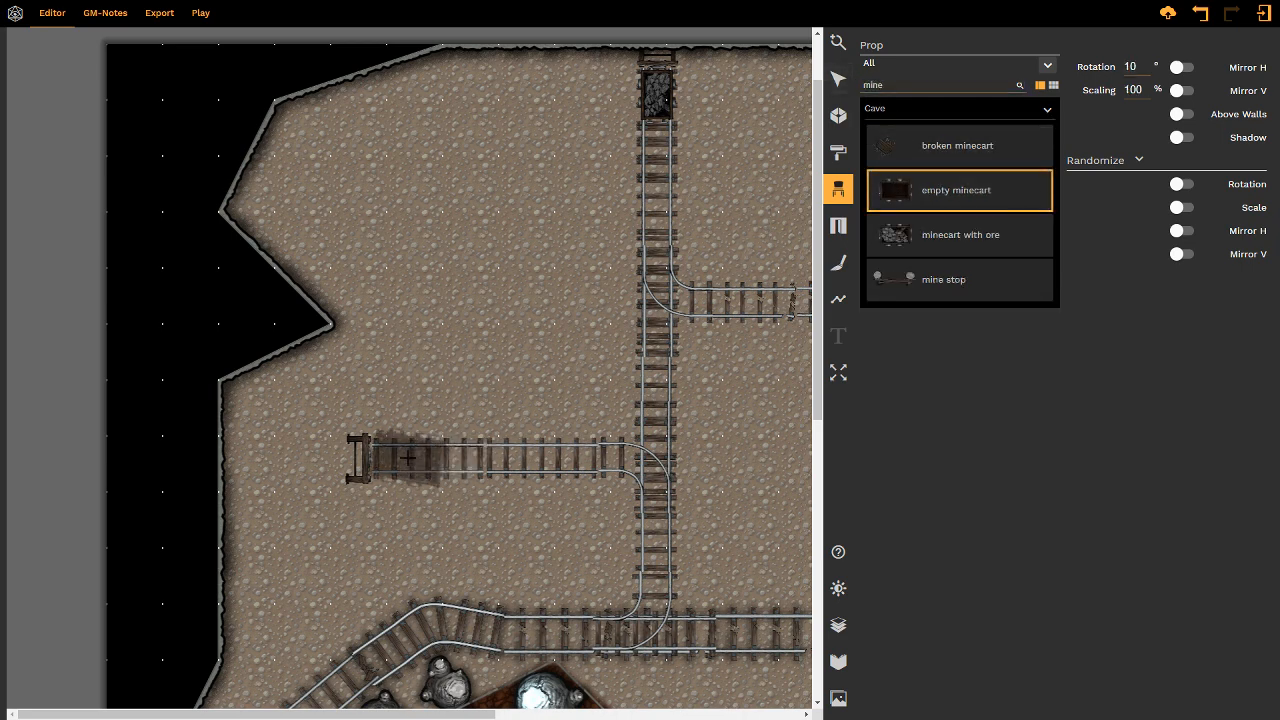
ctrl+scroll(407, 457, down, 3)
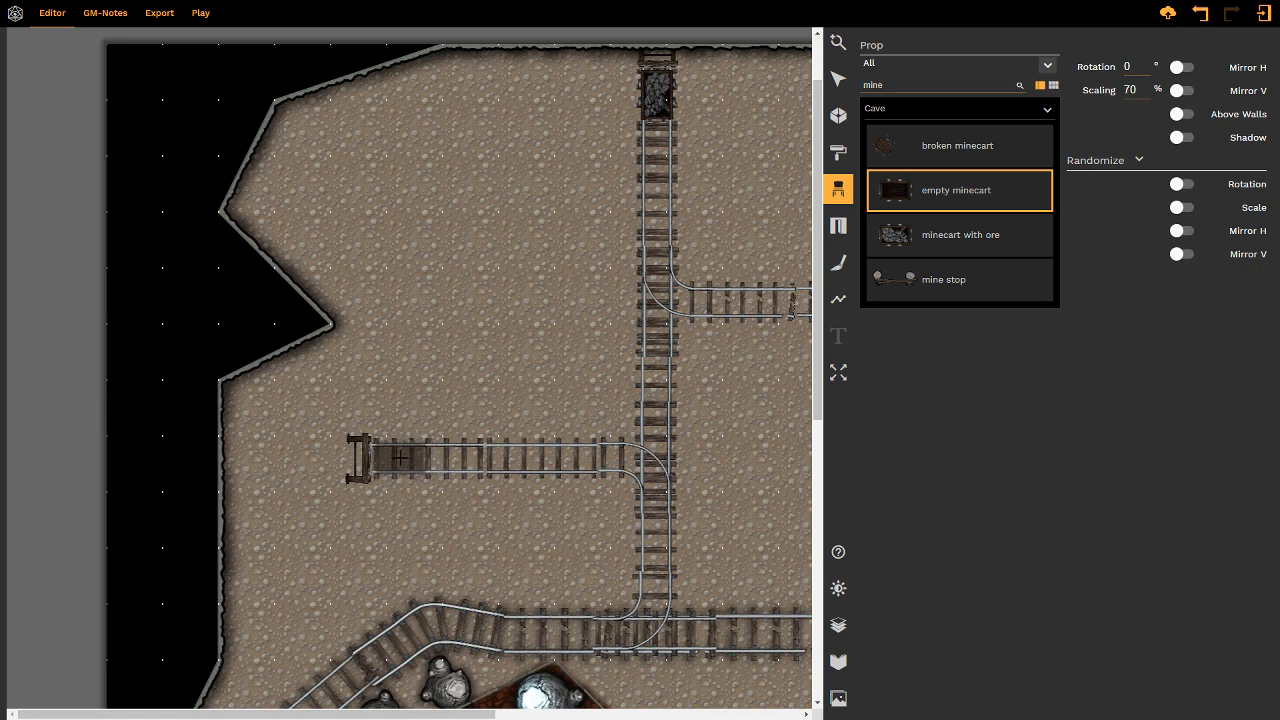
click(399, 457)
- Start drawing a room with normal walls from the inward-pointing corner of the cave's west wall
click(838, 115)
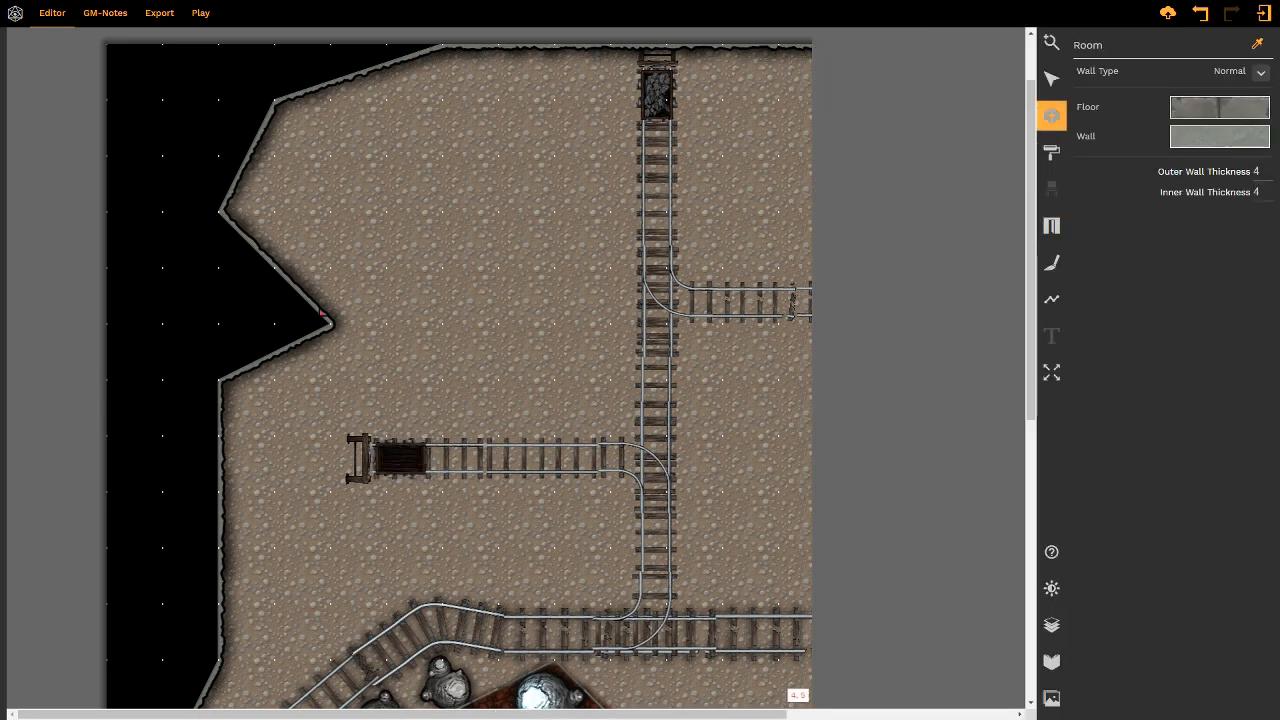
click(331, 325)
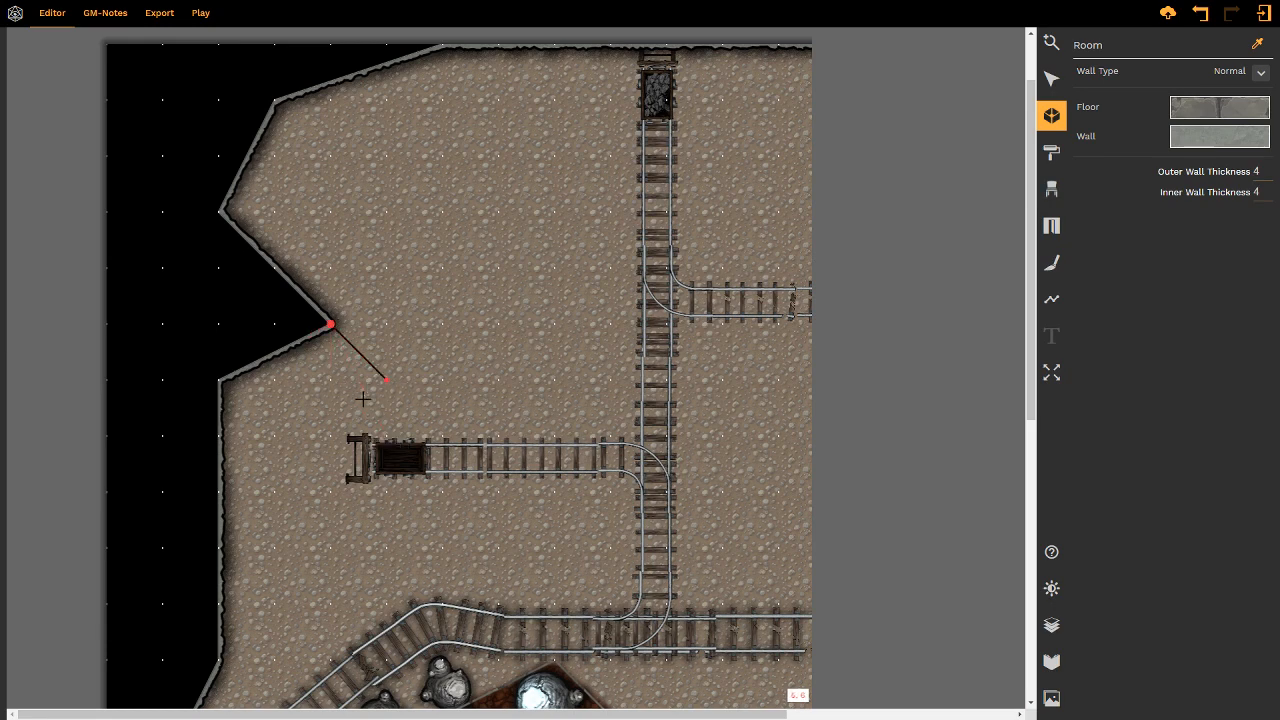
- Draw a short diagonal inner wall from the cave wall's inward point and a bent inner wall from the cave wall to the track's buffer stop
click(362, 399)
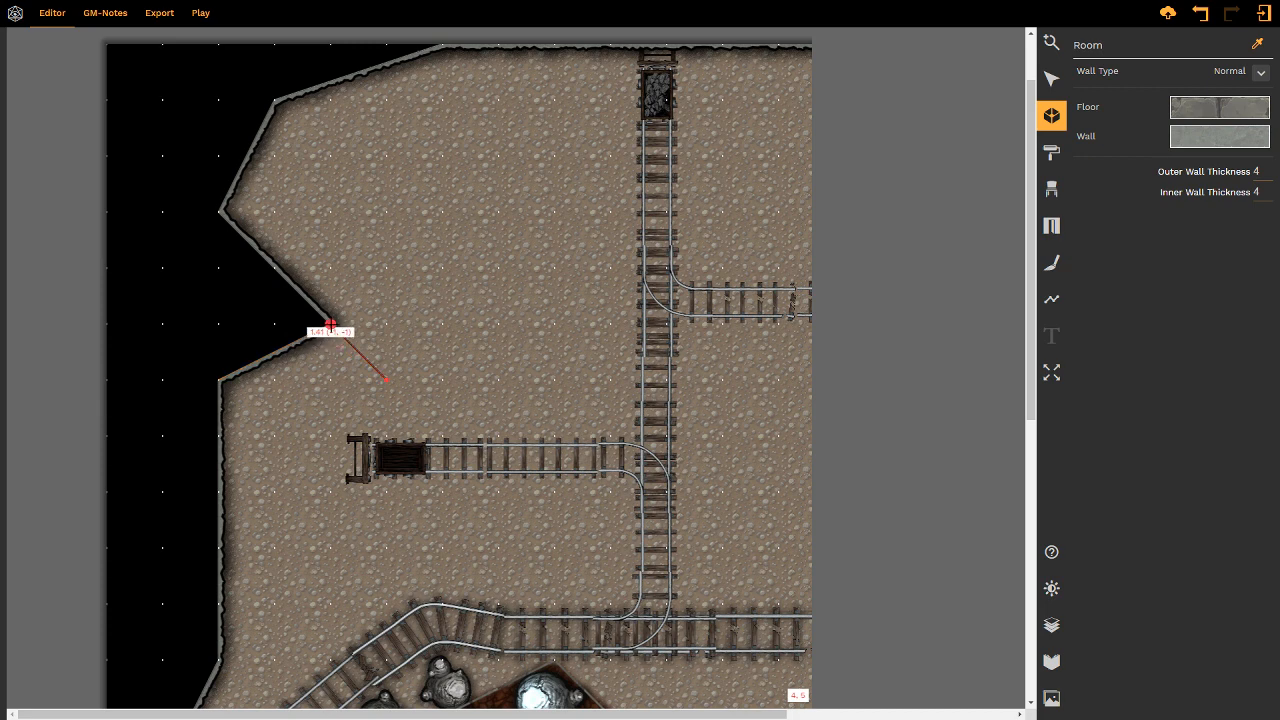
click(335, 323)
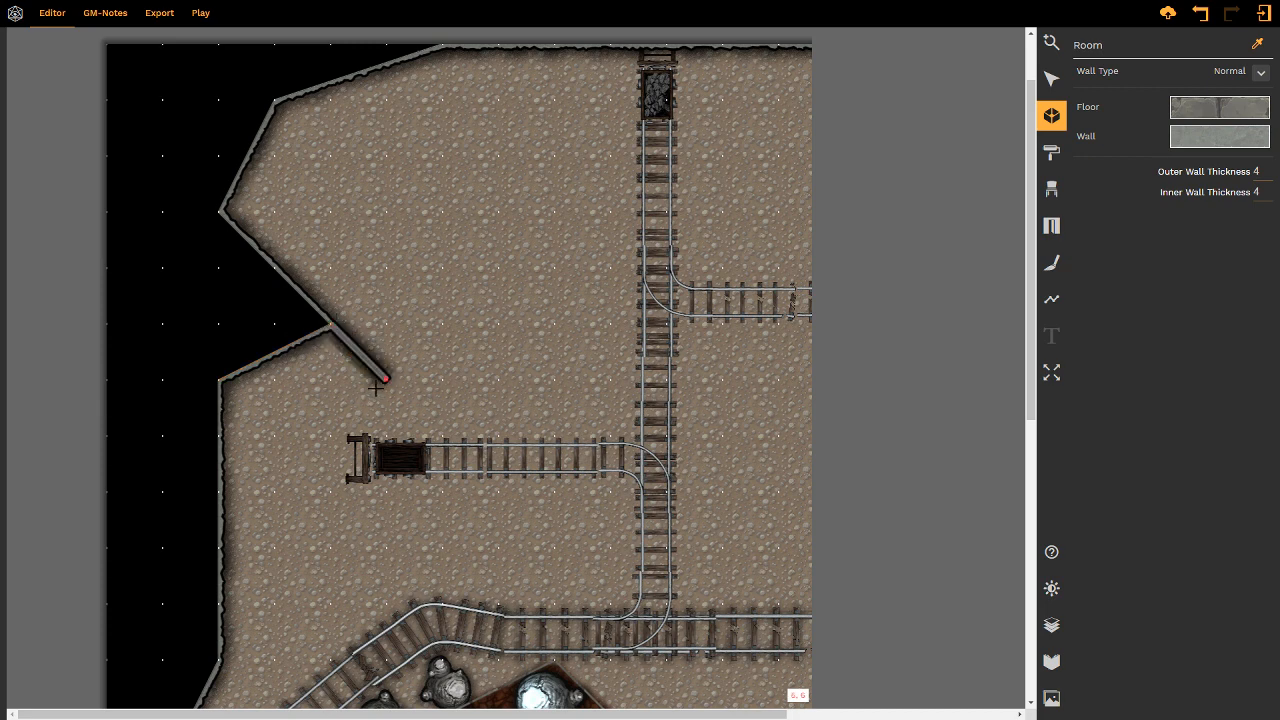
click(230, 579)
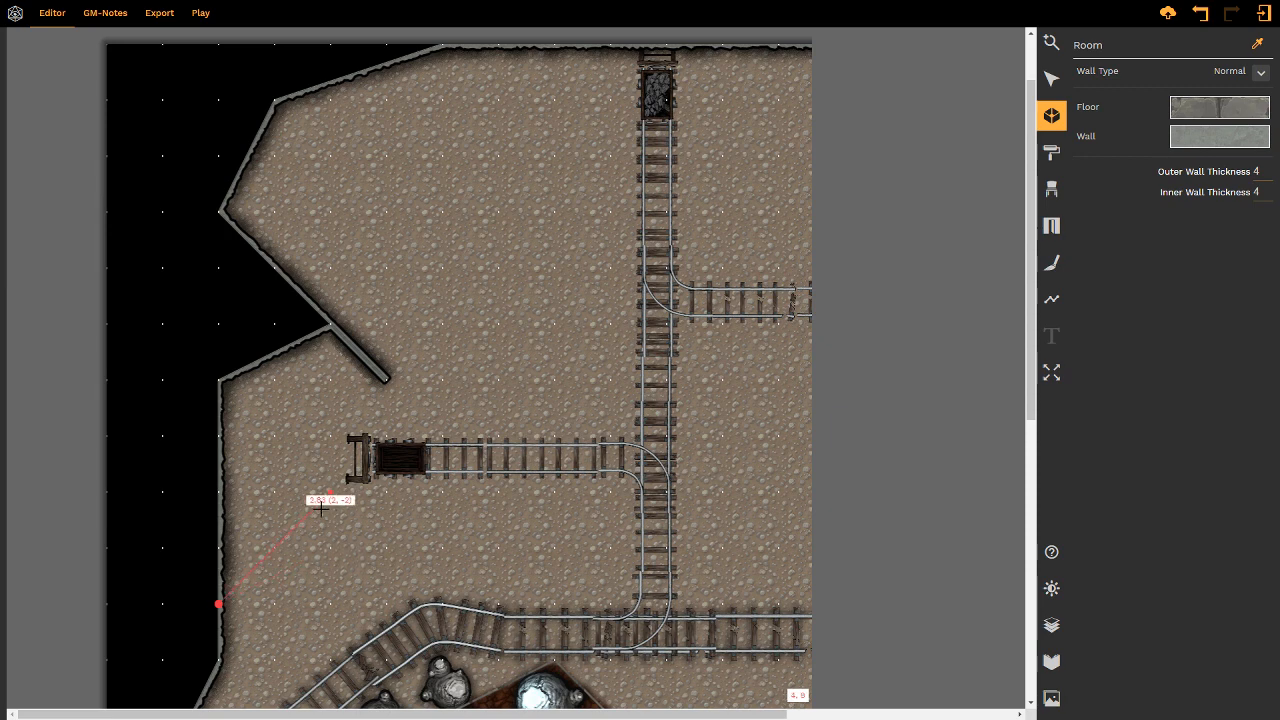
click(330, 437)
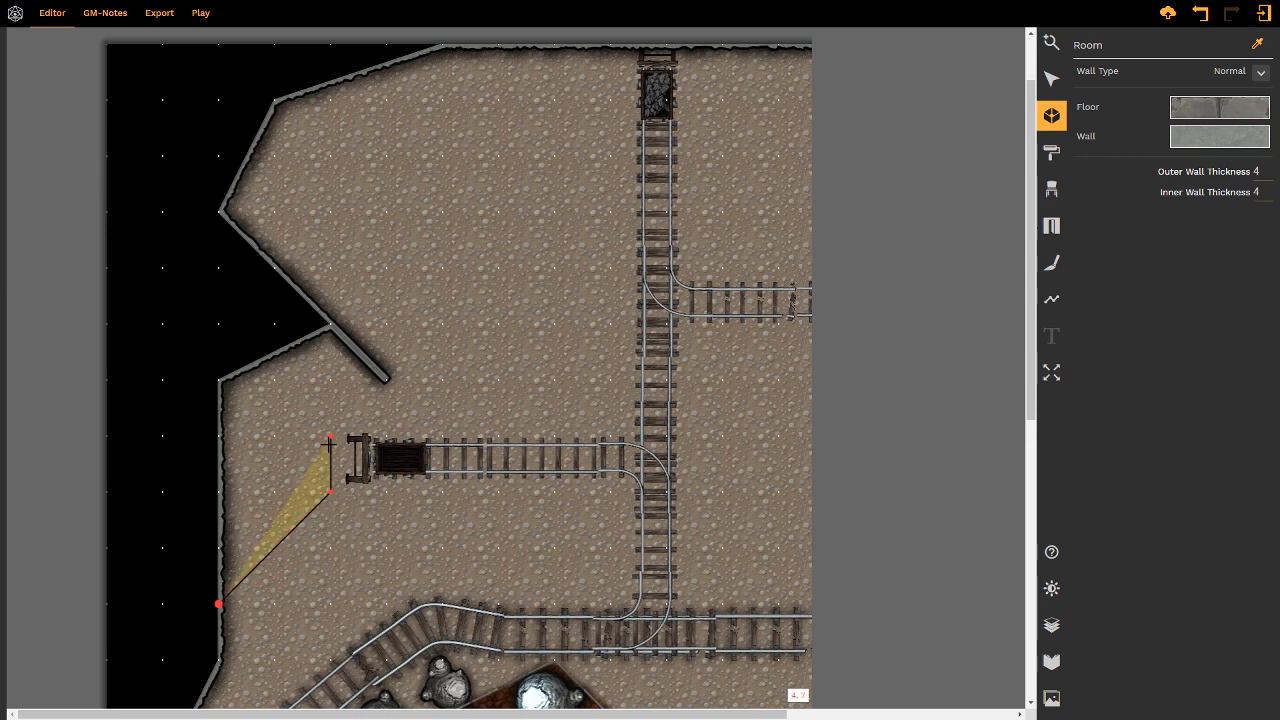
click(330, 493)
click(219, 605)
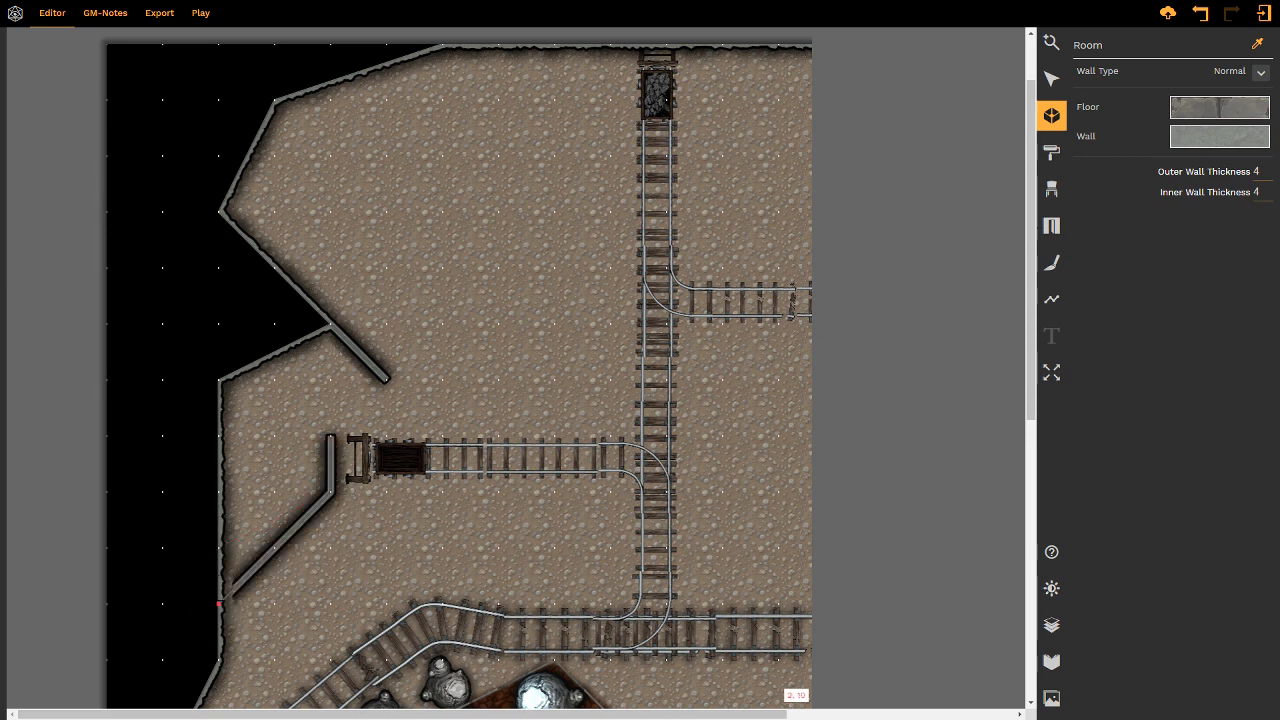
- Change the wall type of both new inner walls, the short diagonal one and the bent one, to Cave
click(1051, 79)
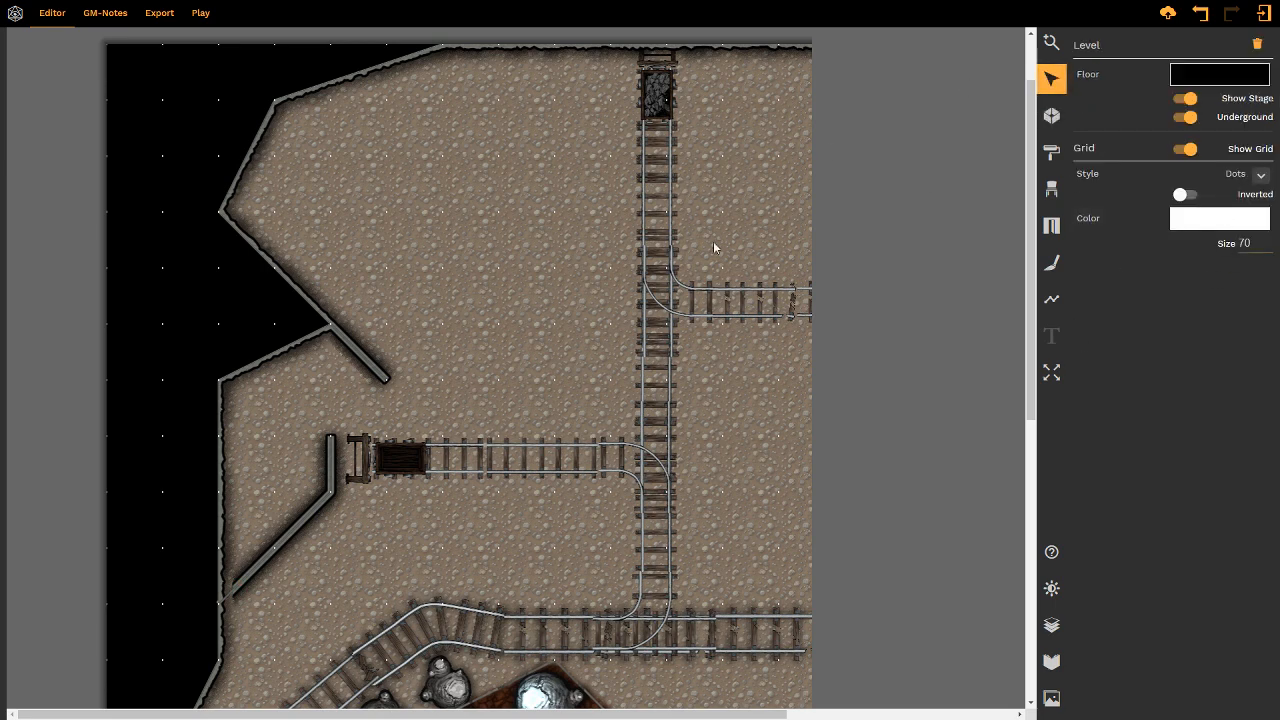
click(368, 367)
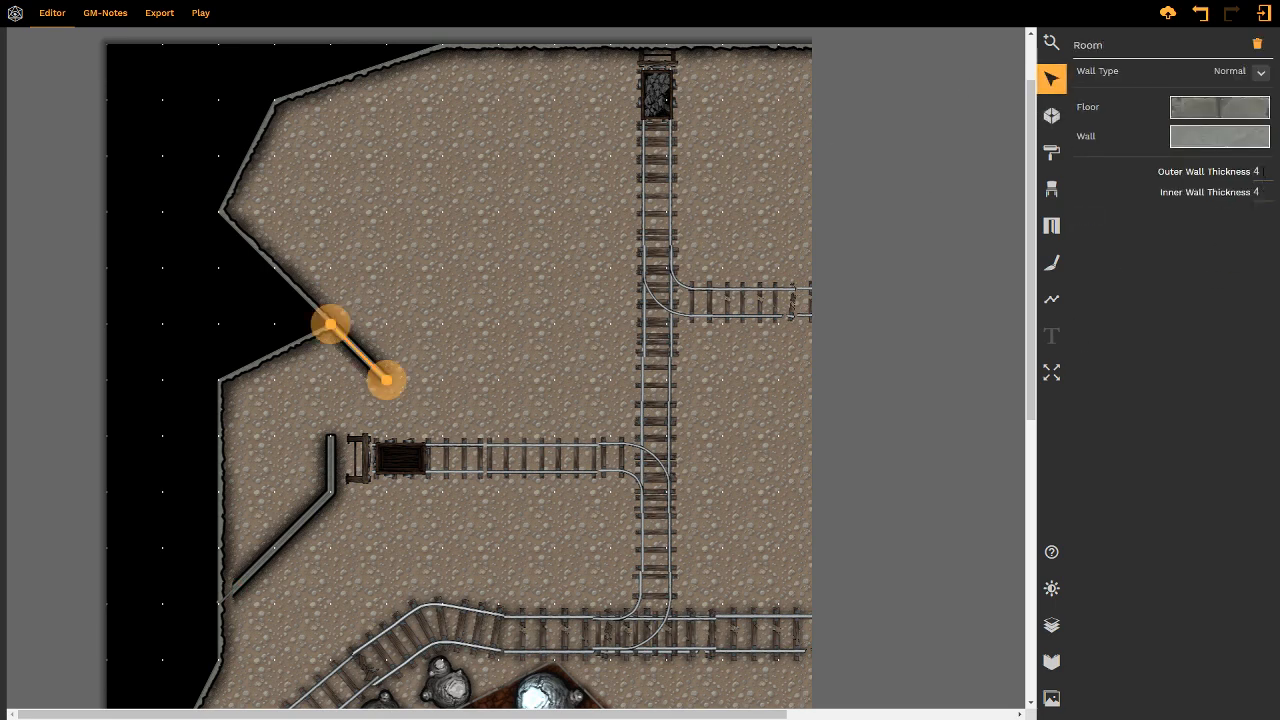
drag(1262, 171, 1219, 173)
click(1274, 72)
click(1262, 73)
click(1211, 166)
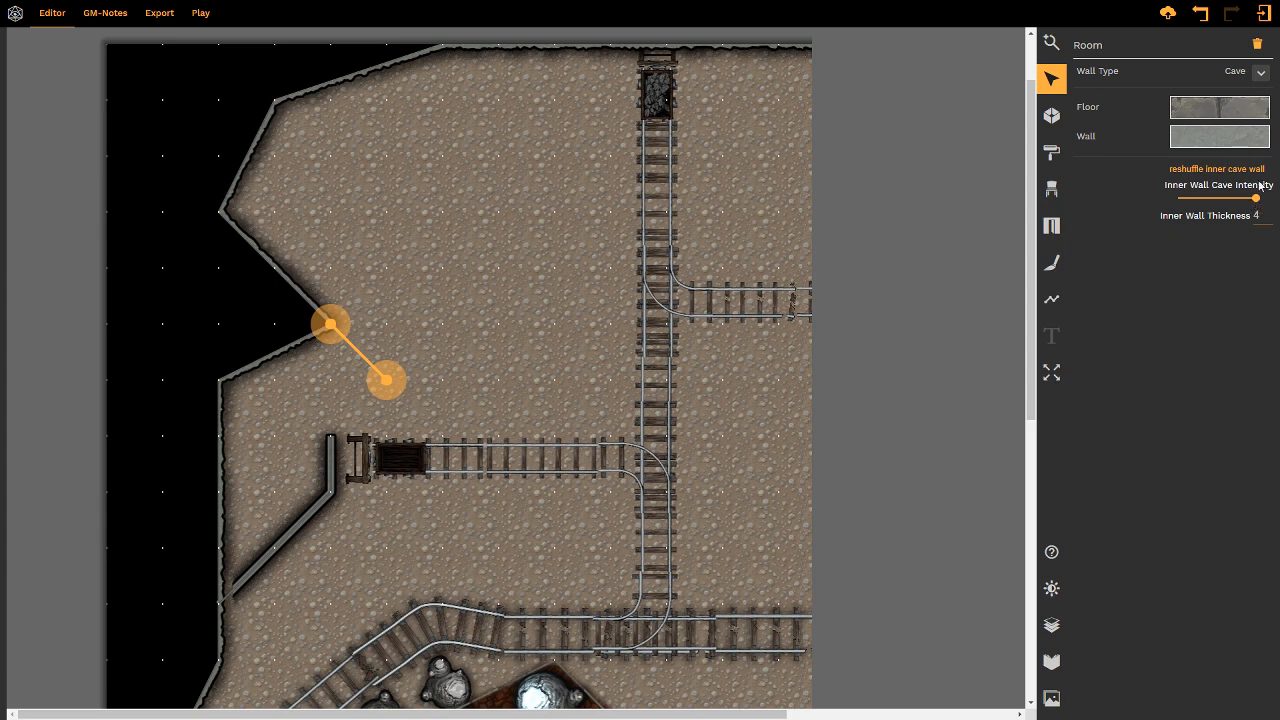
click(332, 462)
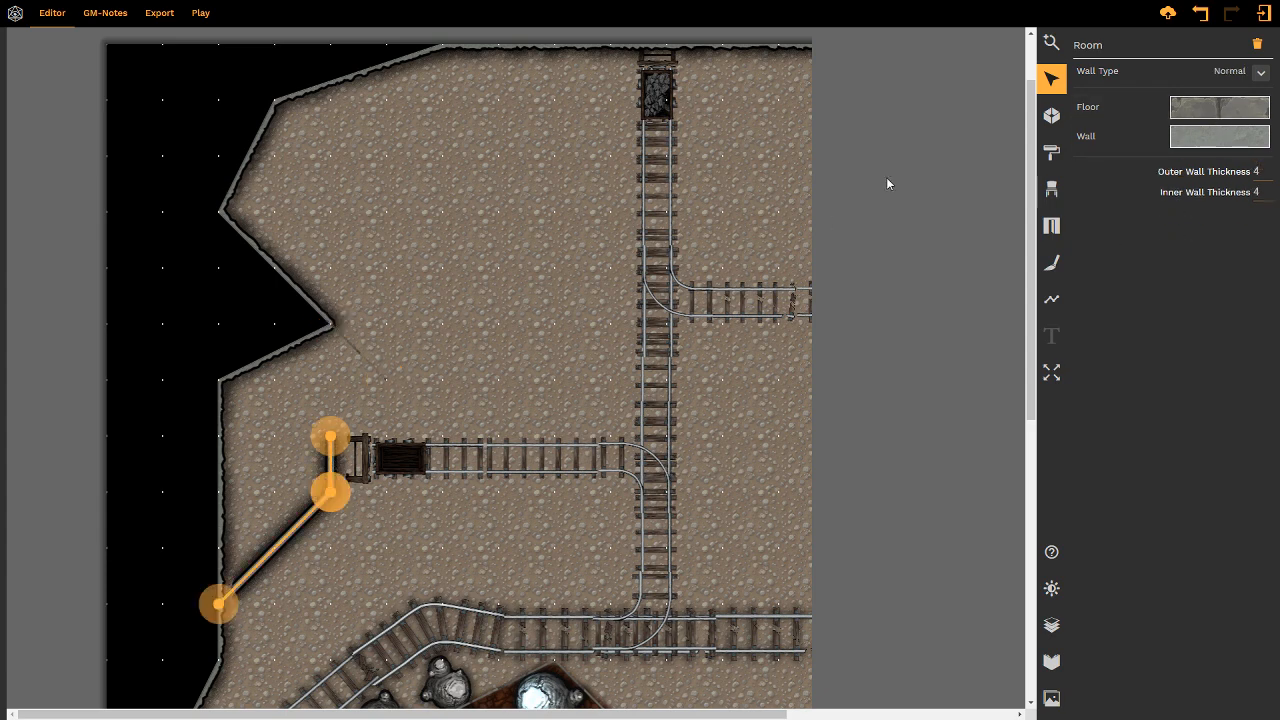
click(1261, 73)
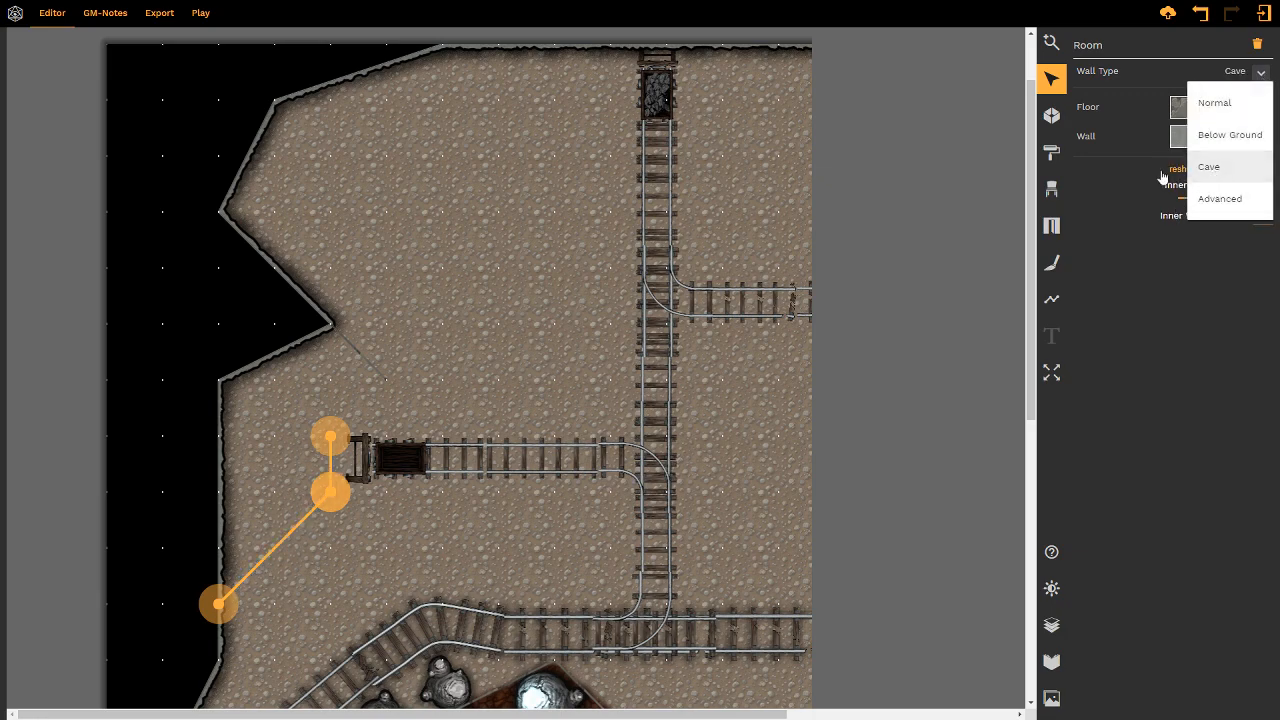
click(1209, 167)
scroll(506, 300, down, 1)
scroll(334, 470, down, 1)
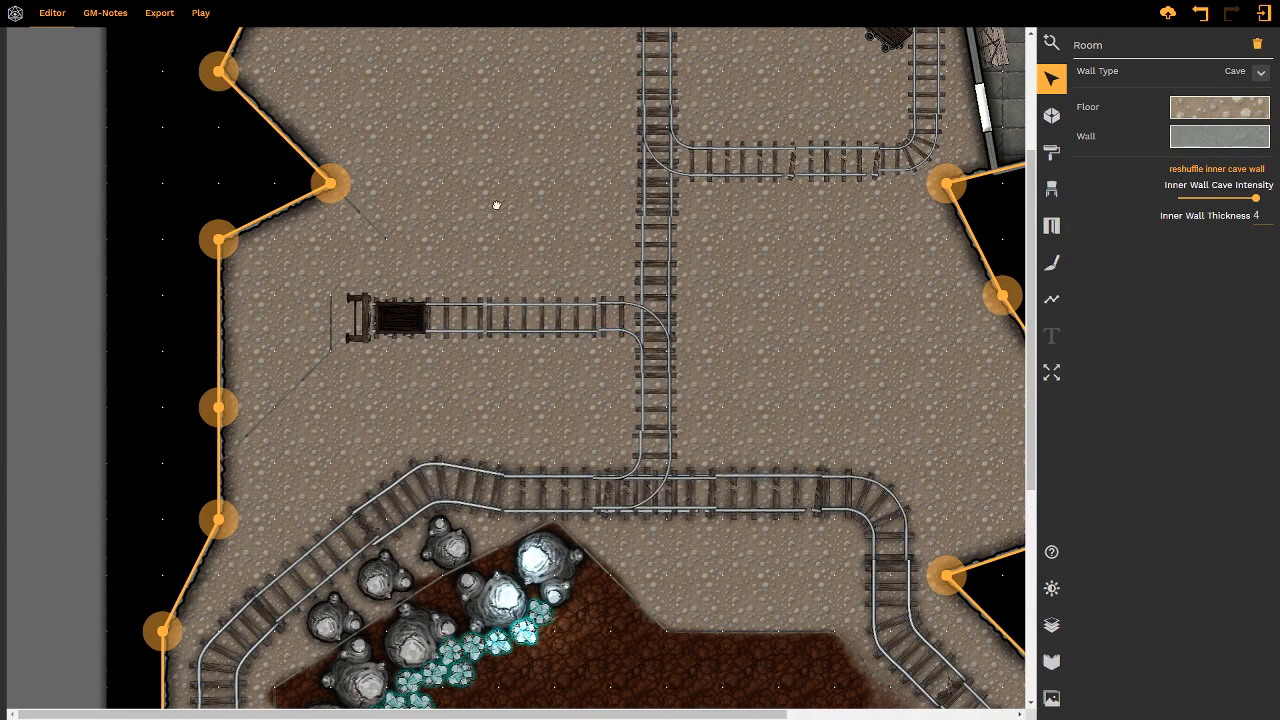
middle_drag(496, 205, 326, 265)
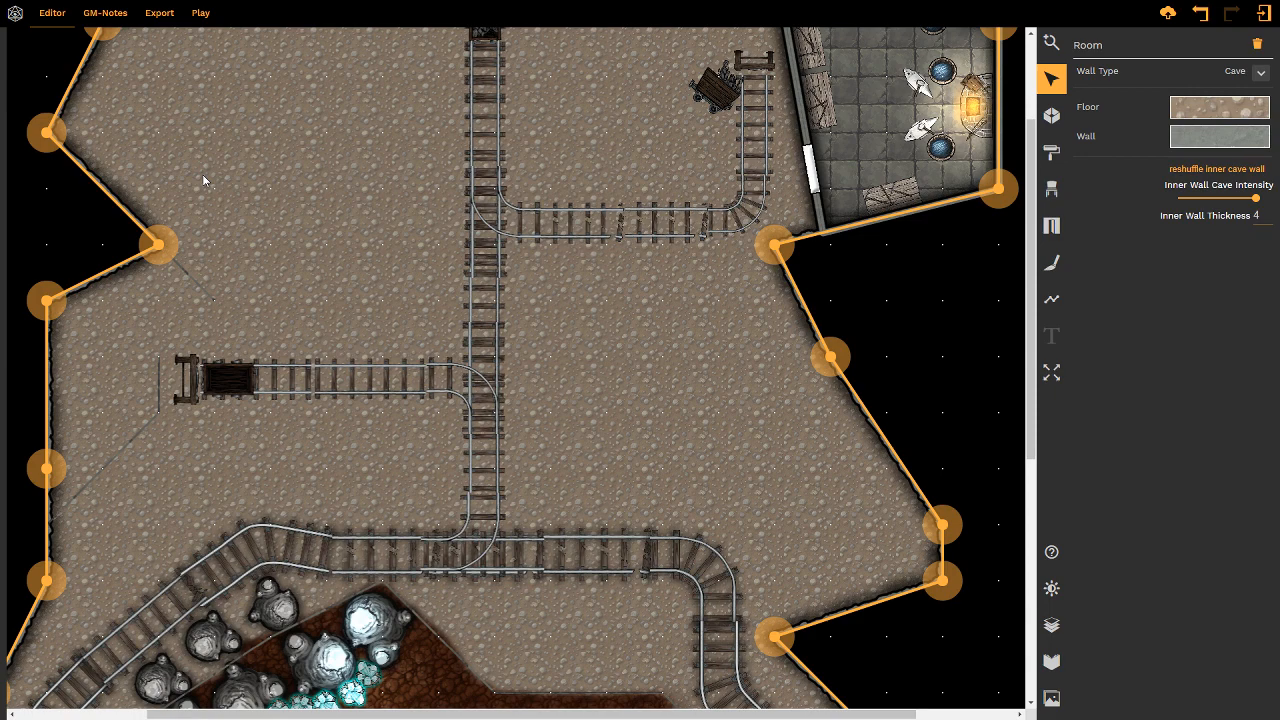
middle_drag(284, 330, 471, 306)
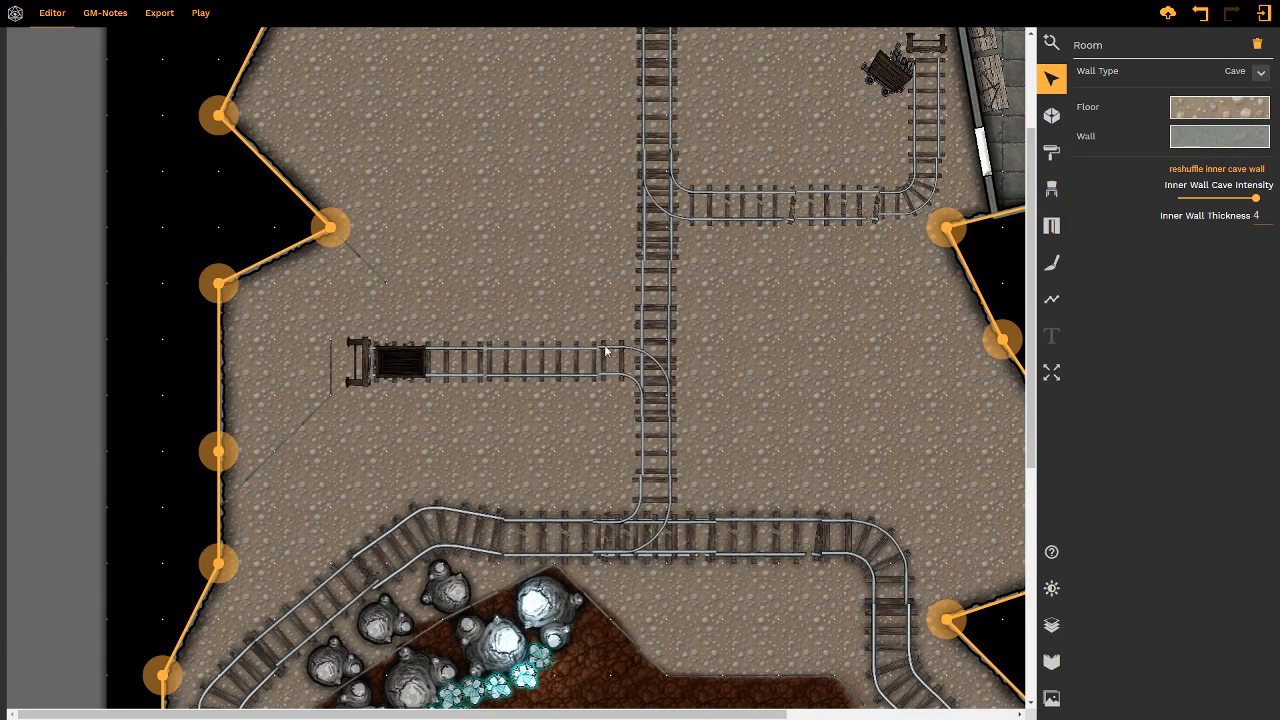
scroll(585, 300, down, 2)
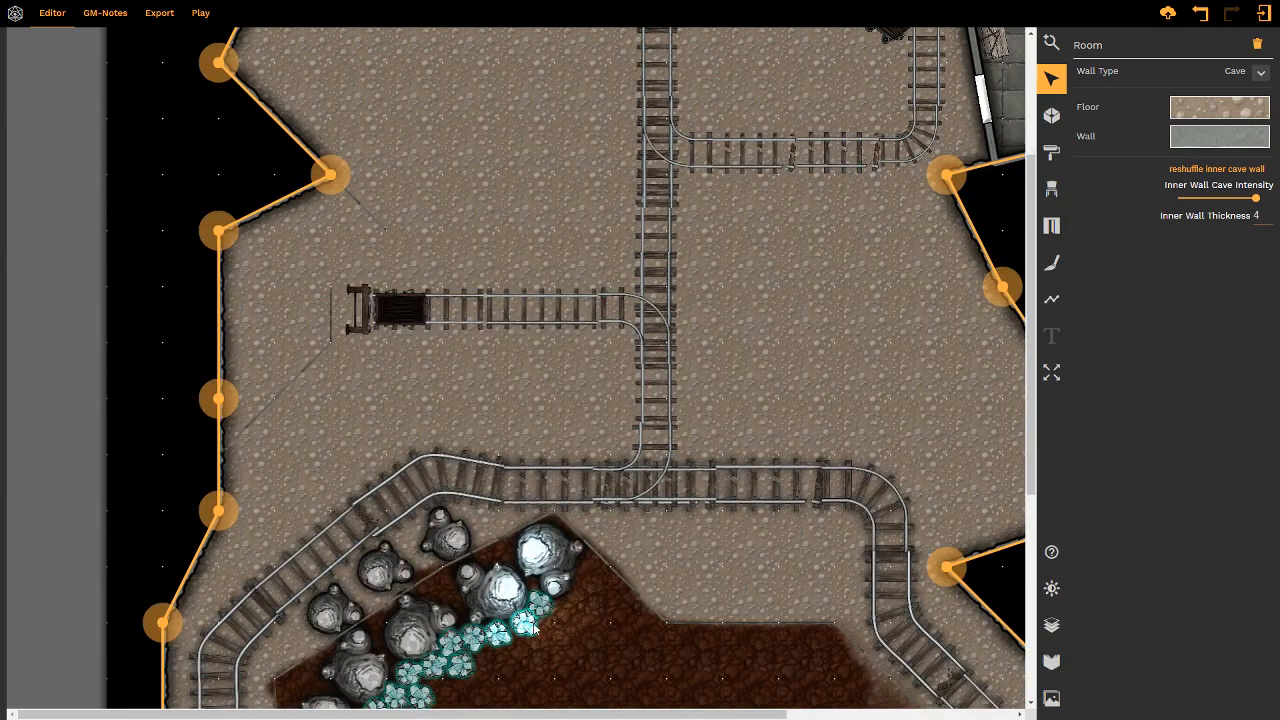
click(528, 626)
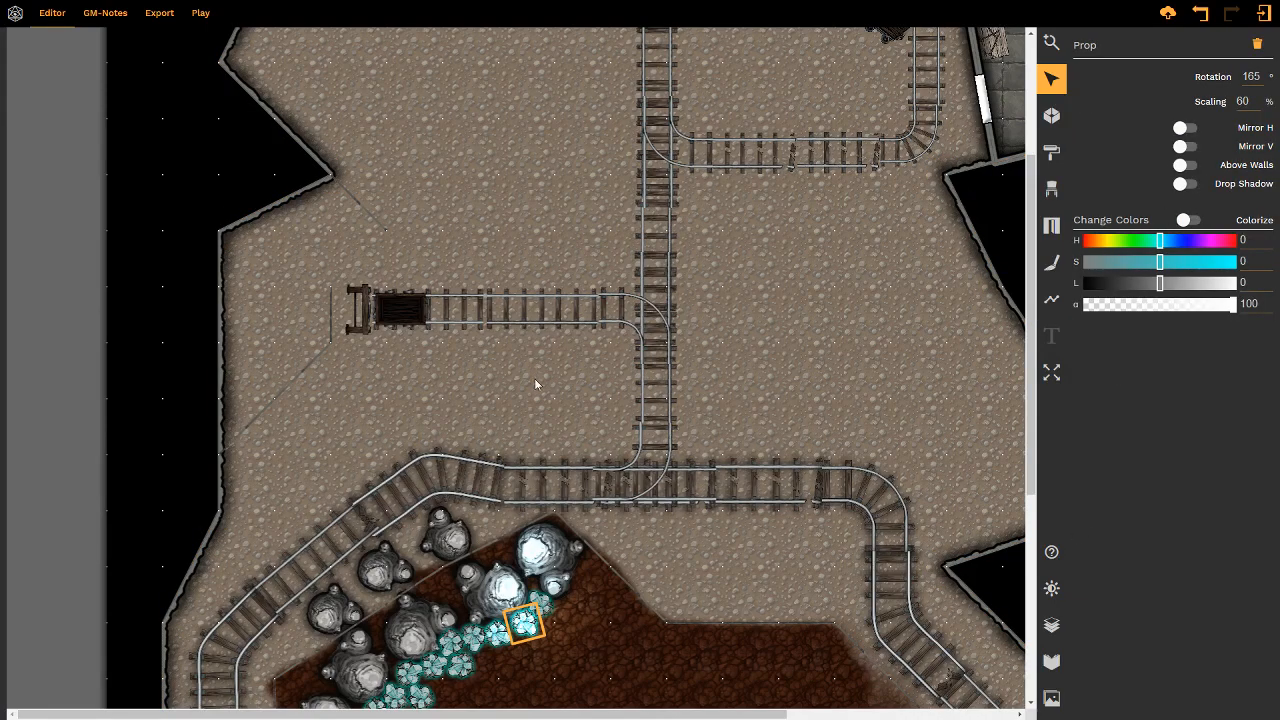
scroll(514, 400, up, 2)
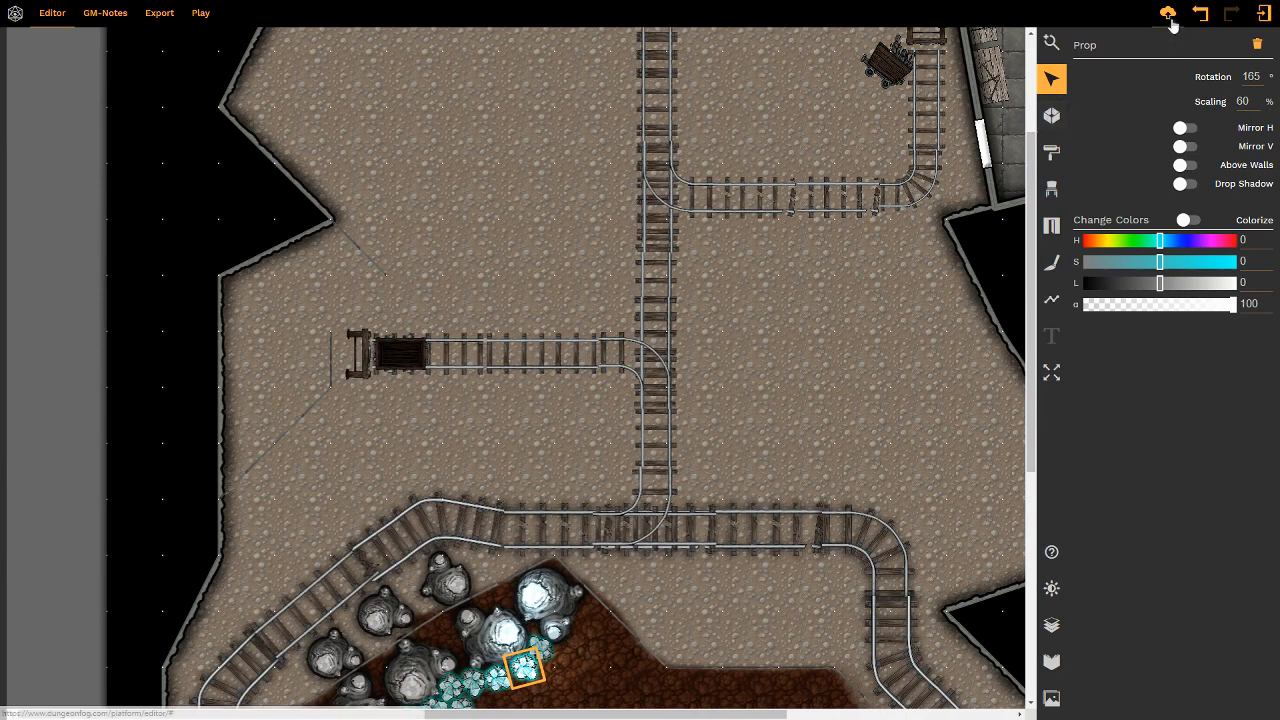
- Start the Brush tool and browse its available textures down to the Water category
click(1051, 118)
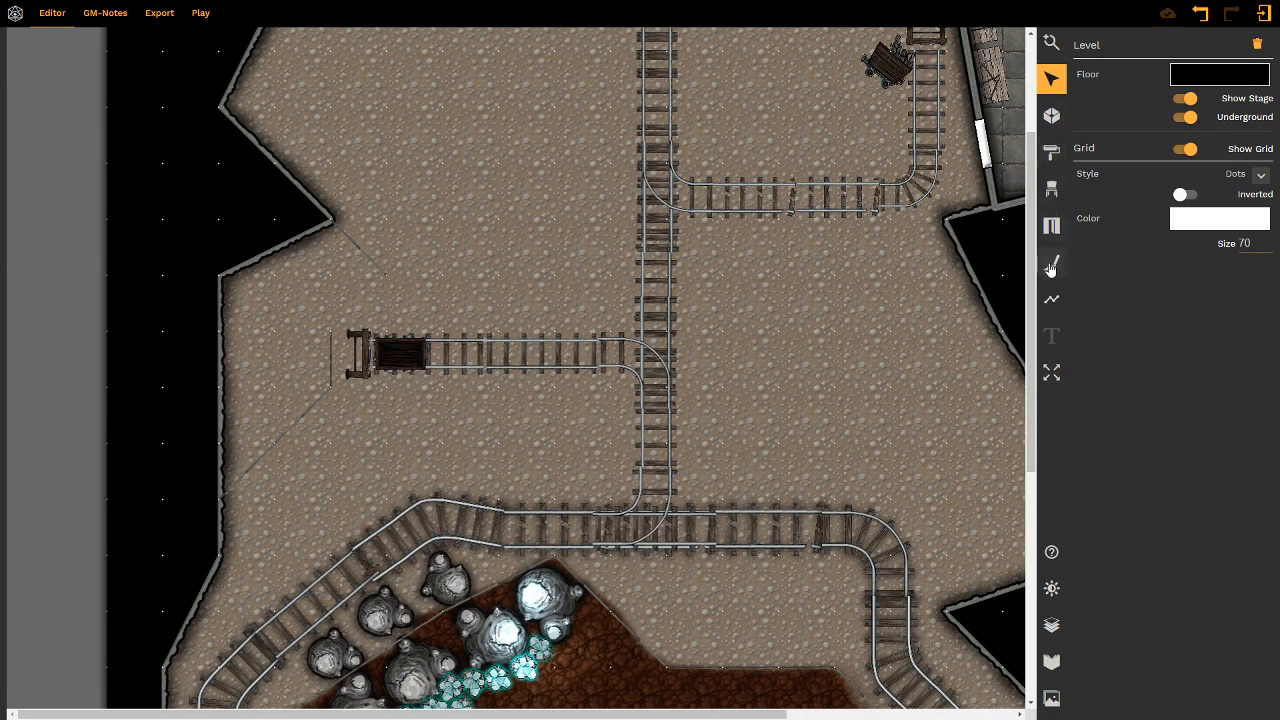
click(1051, 268)
click(1203, 78)
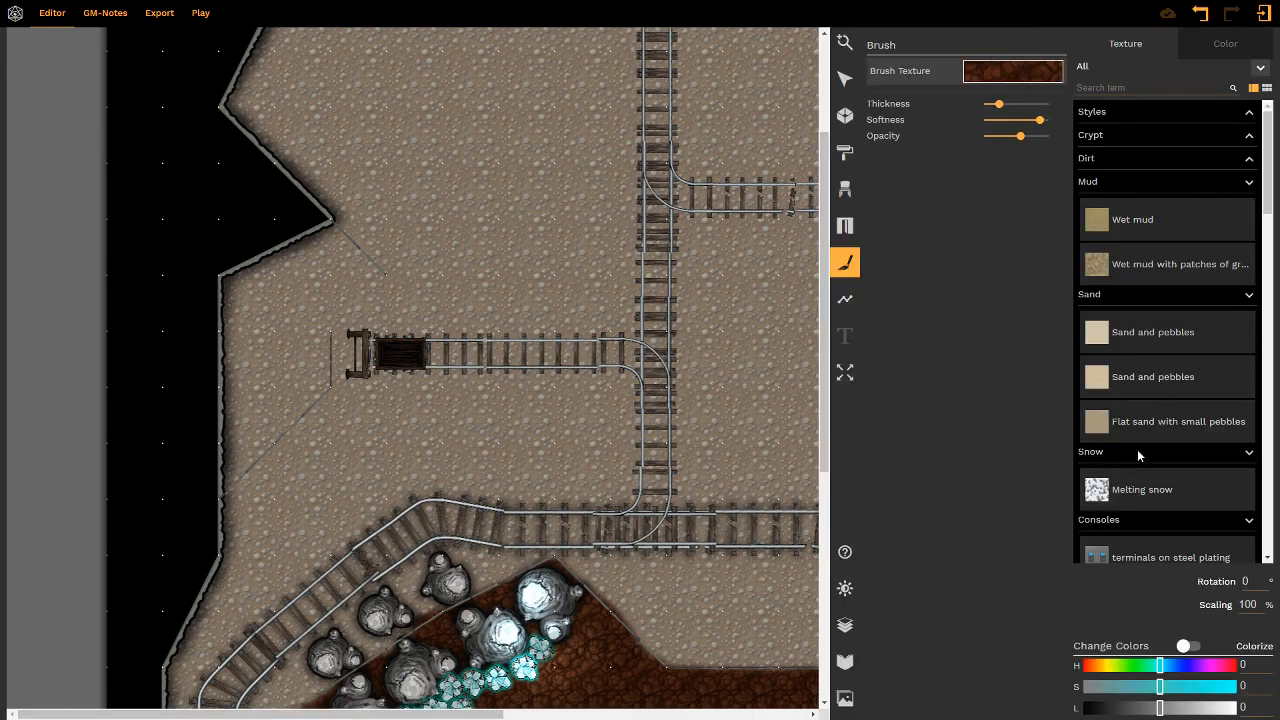
scroll(1128, 470, down, 5)
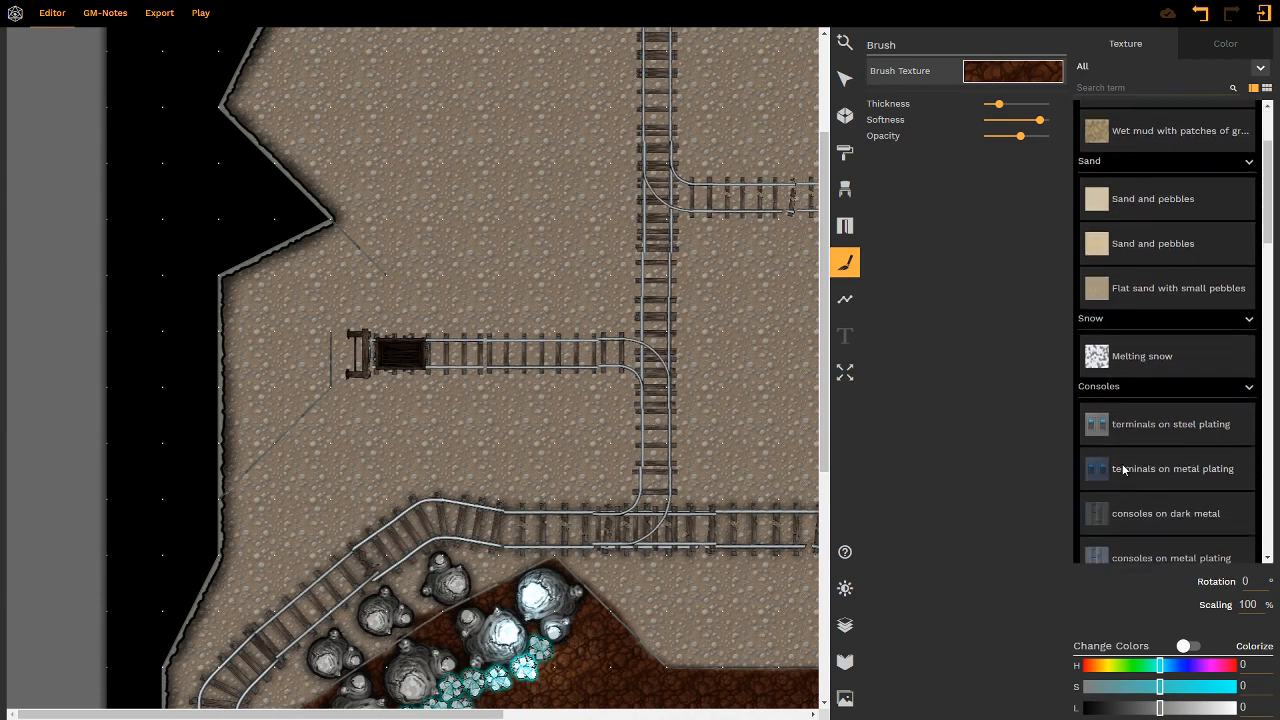
scroll(1123, 470, down, 8)
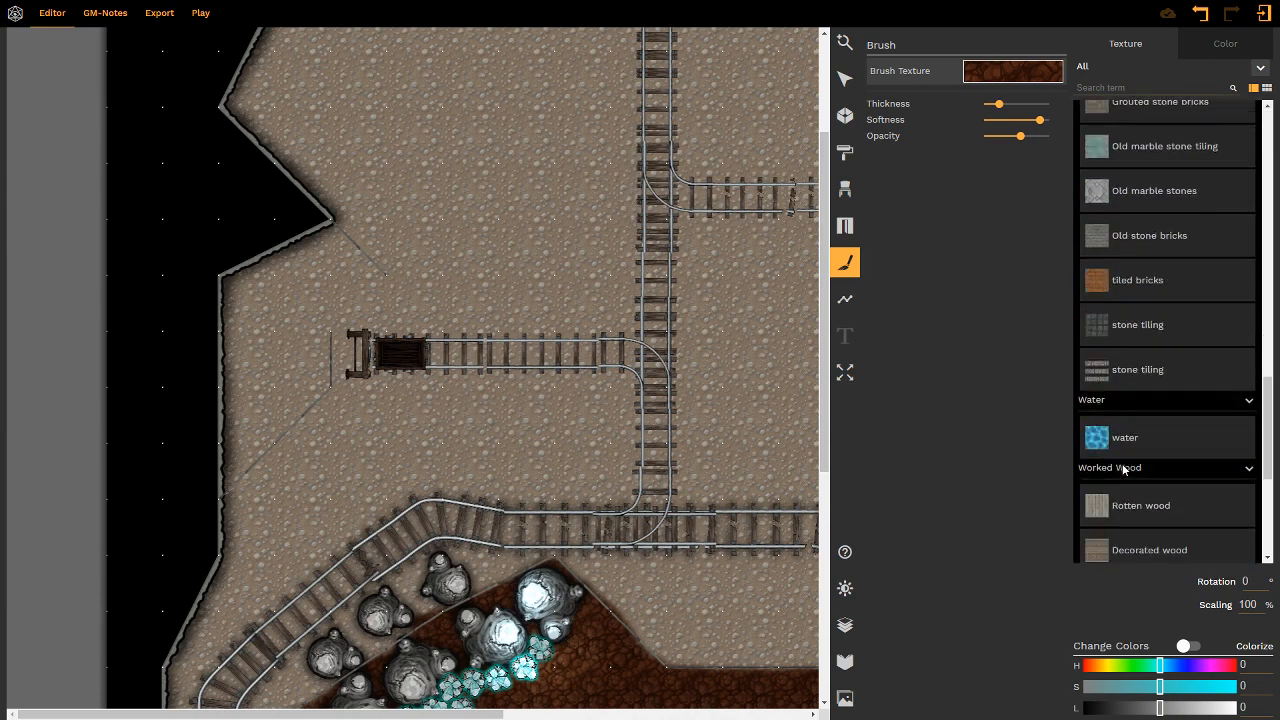
scroll(1104, 330, up, 2)
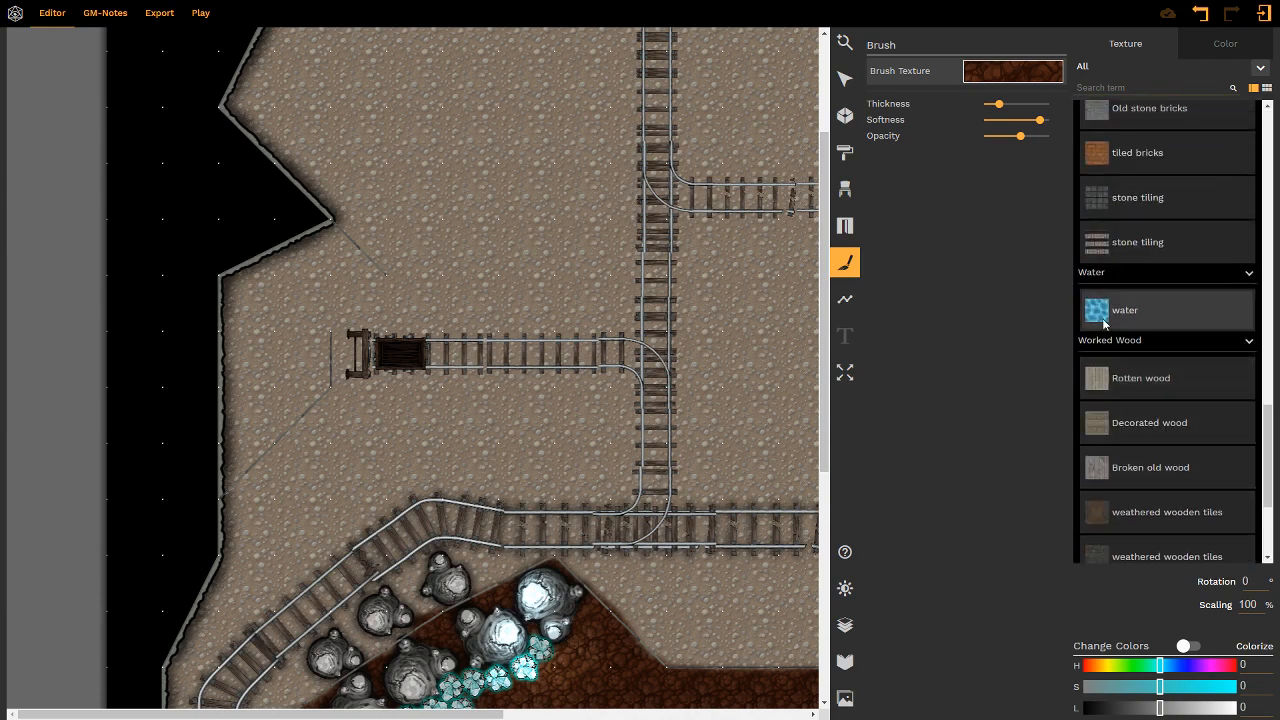
- Search the texture library for water, add Shimmering green water, Shimmering blue water and the teal water texture, and remove the bright blue one
click(845, 698)
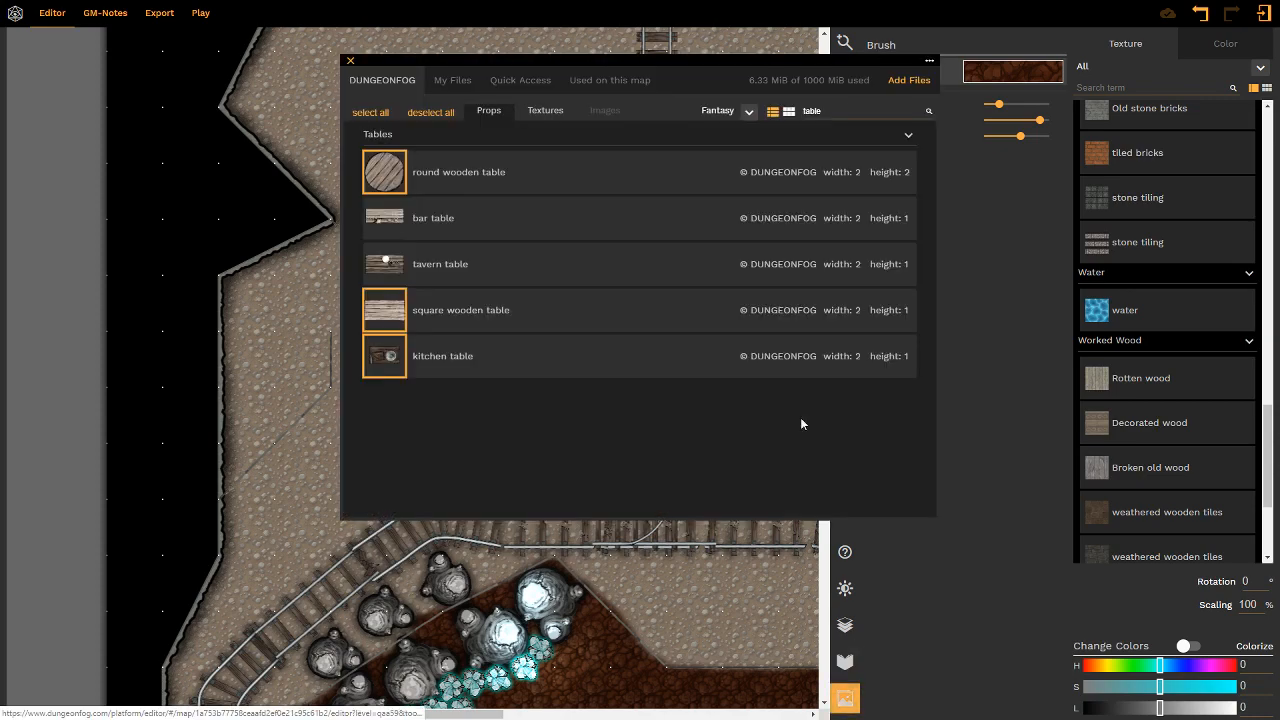
click(545, 112)
text(water)
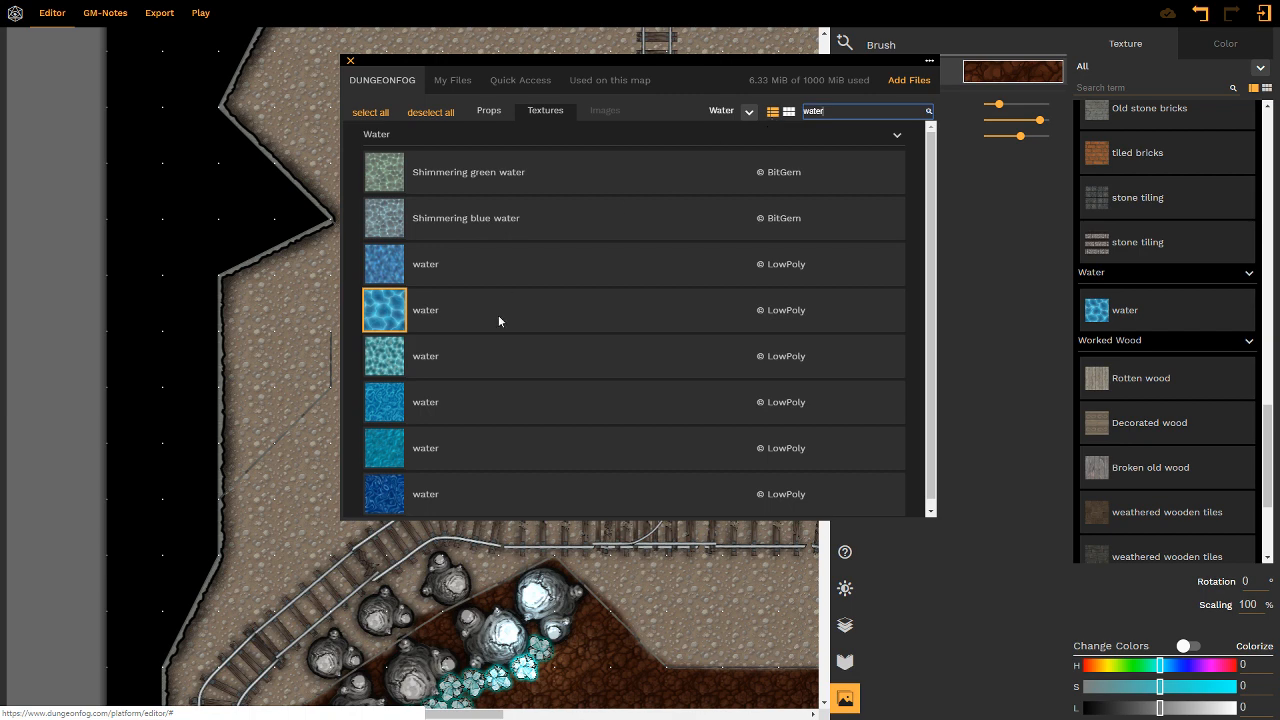
click(384, 172)
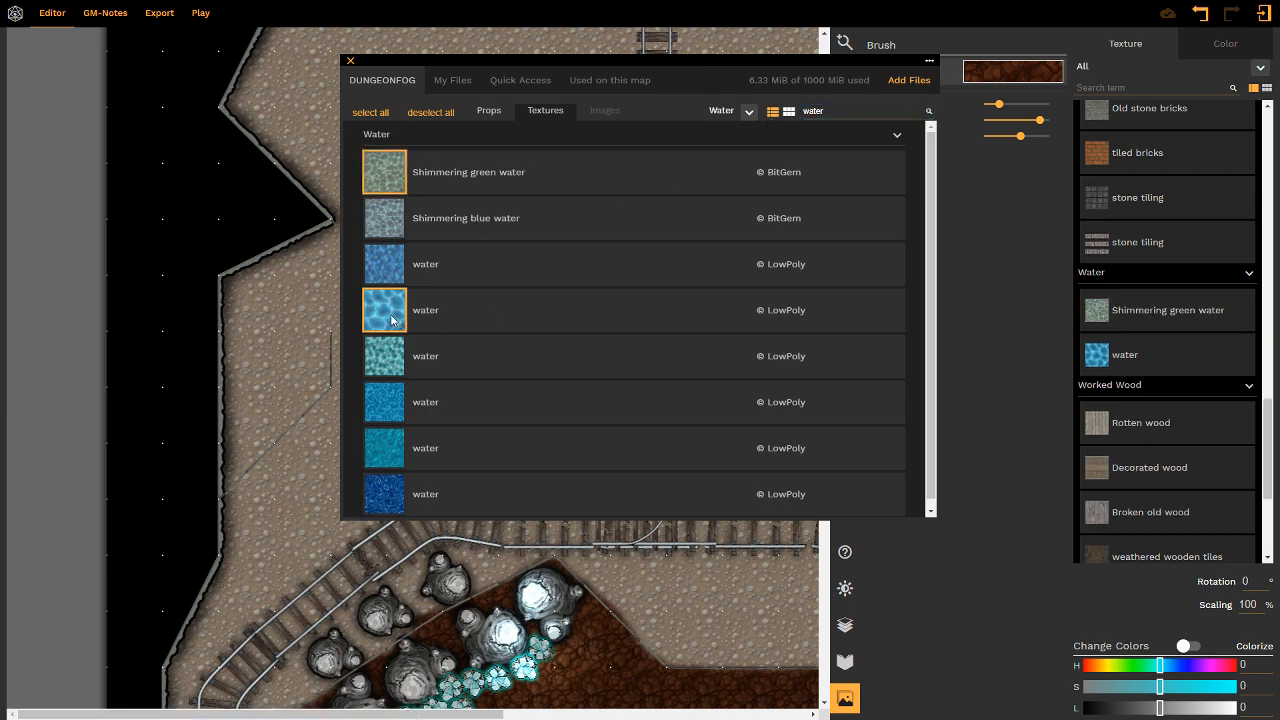
click(385, 216)
scroll(423, 459, down, 1)
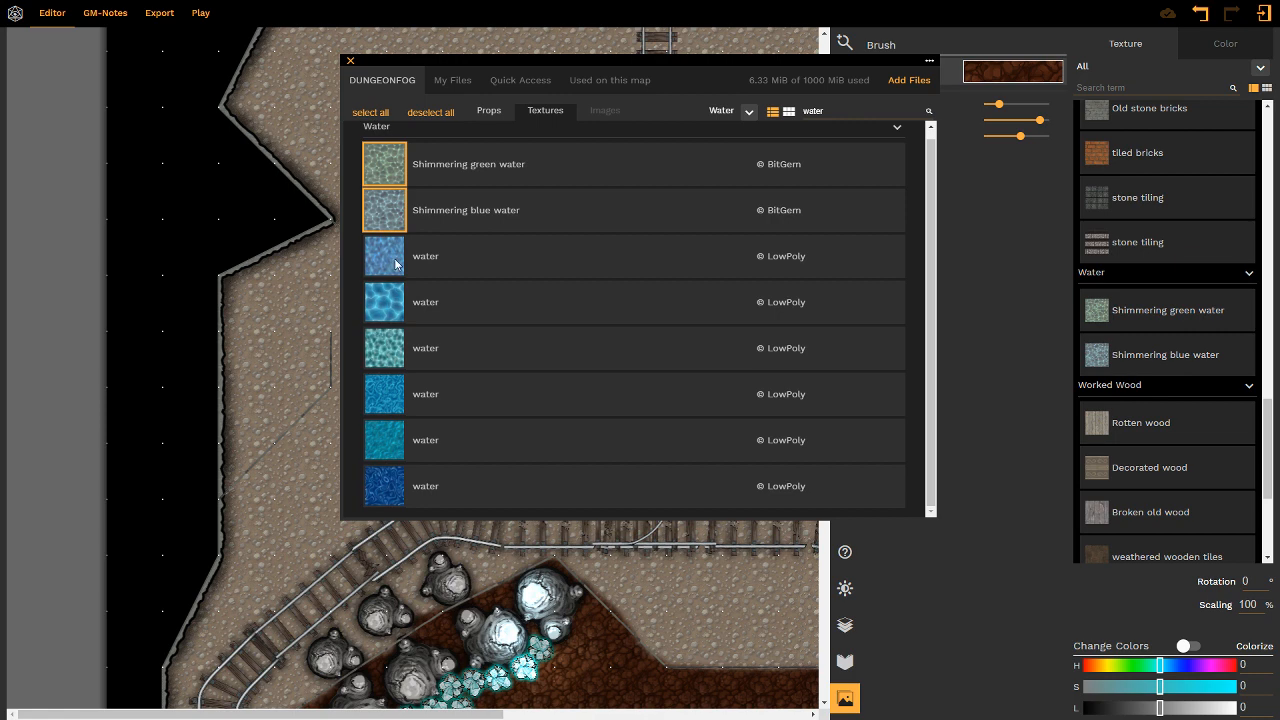
click(384, 348)
click(350, 61)
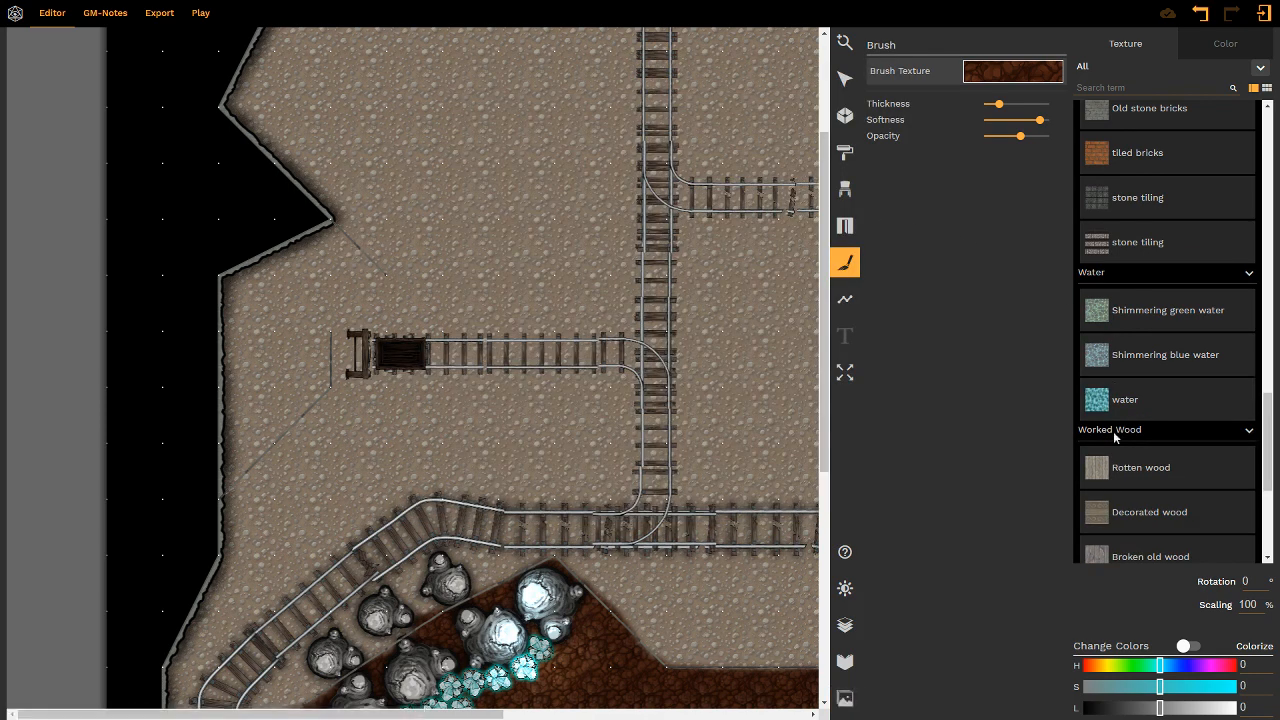
- Paint a Shimmering green water pool between the cave wall and the bent inner wall, using a small brush with low softness and full opacity
click(1110, 310)
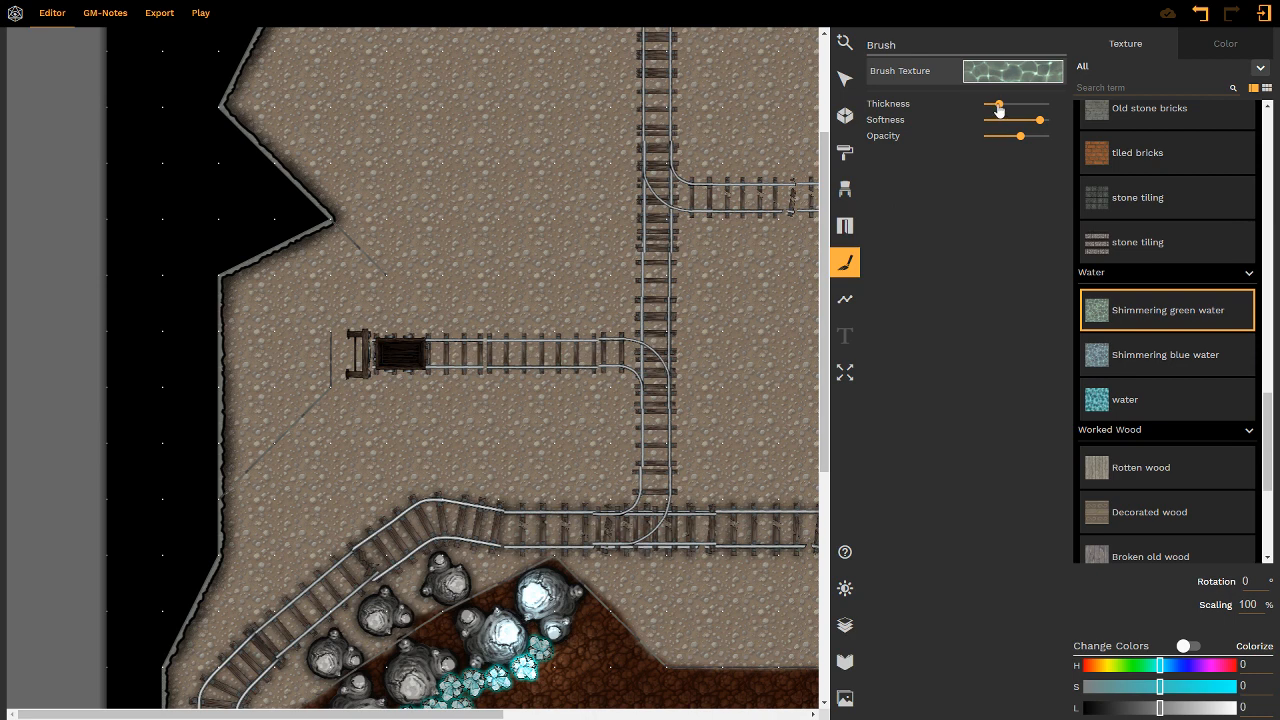
mouse_move(998, 106)
mouse_down()
mouse_move(1049, 136)
mouse_move(993, 121)
mouse_up()
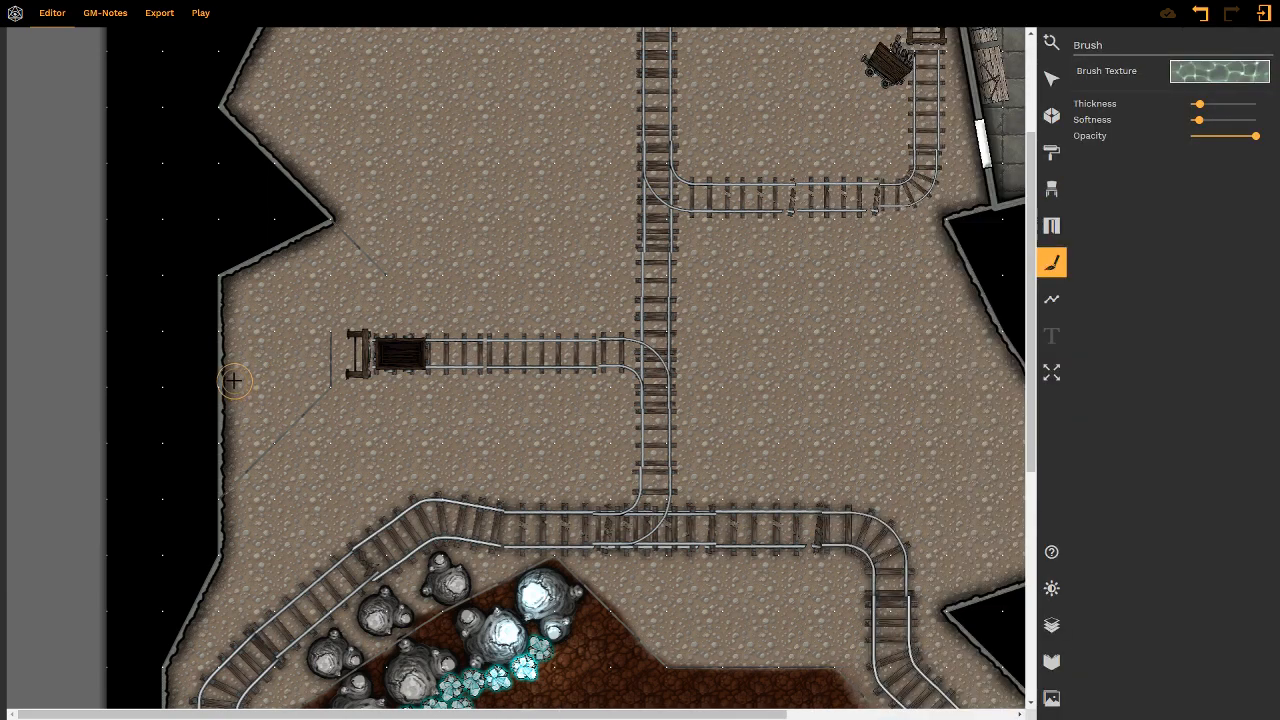
mouse_move(230, 377)
mouse_down()
mouse_move(270, 381)
mouse_move(293, 403)
mouse_move(238, 388)
mouse_move(242, 445)
mouse_move(286, 406)
mouse_move(229, 468)
mouse_move(276, 438)
mouse_move(267, 430)
mouse_move(232, 462)
mouse_up()
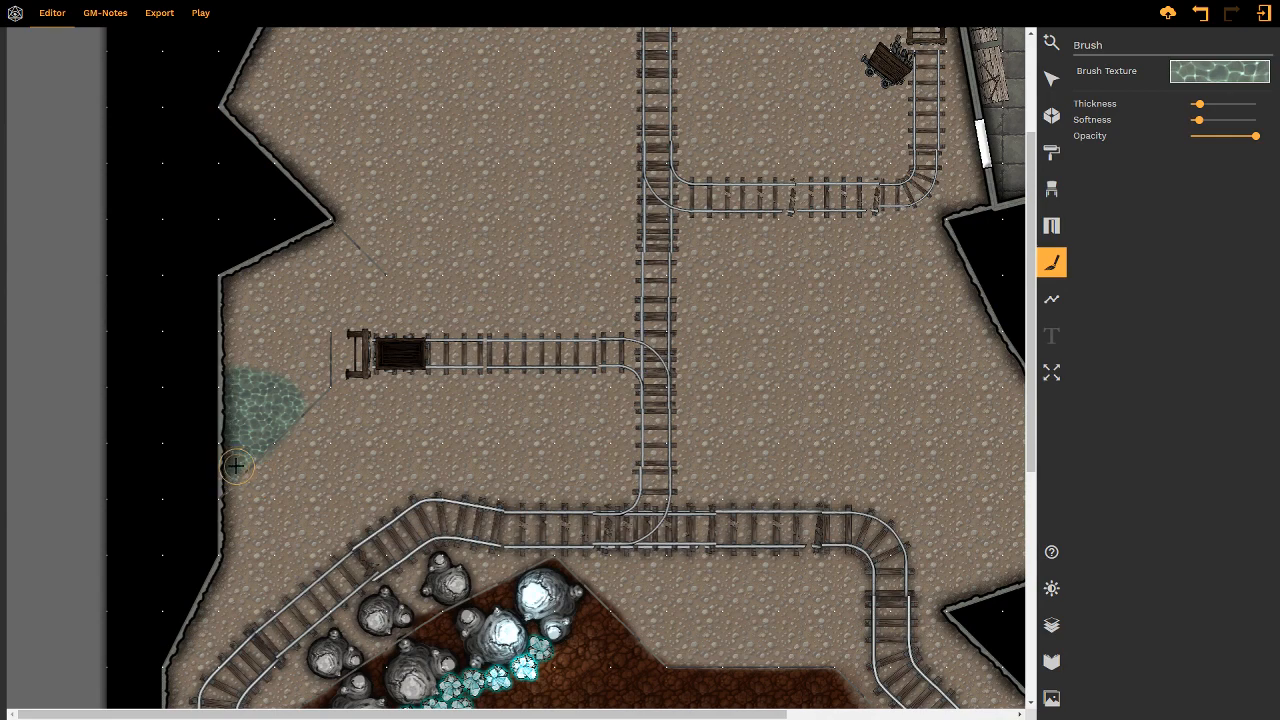
mouse_move(249, 411)
mouse_down()
mouse_move(232, 478)
mouse_move(278, 415)
mouse_move(244, 389)
mouse_up()
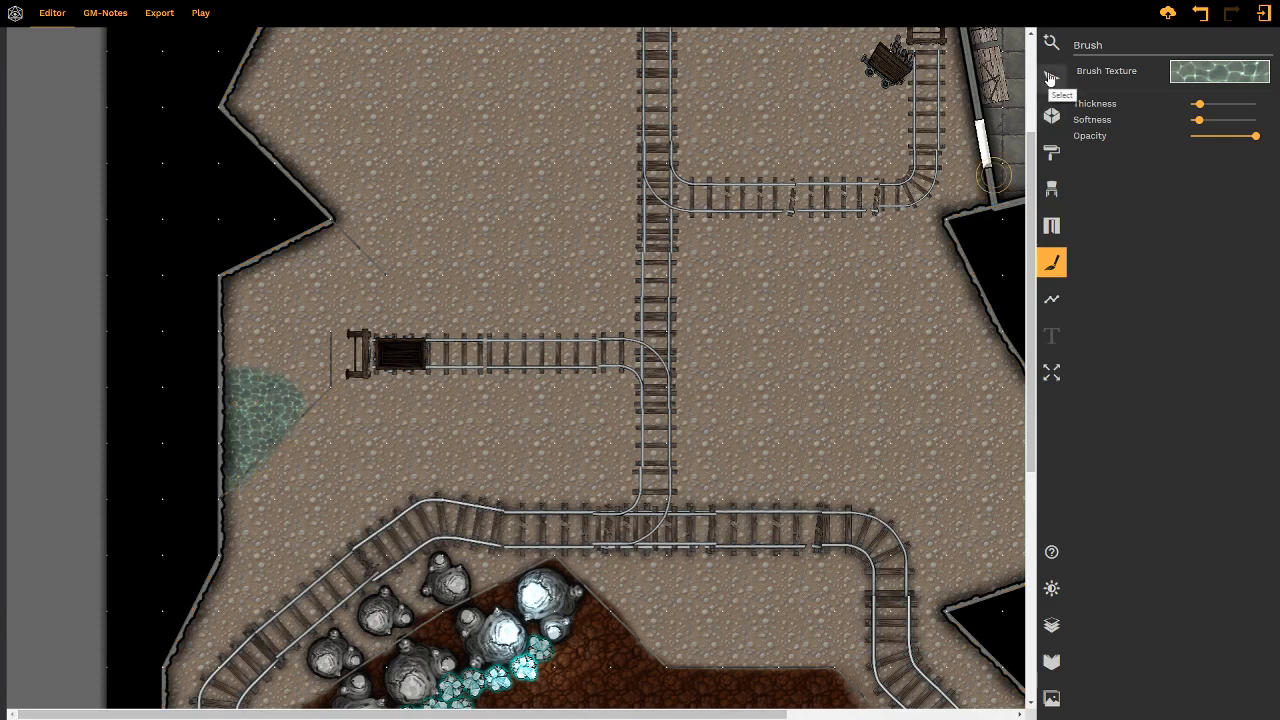
- Switch the brush to the Wet mud texture, reduce its thickness, softness and opacity, and paint a muddy edge along the pool
click(1216, 74)
click(1100, 222)
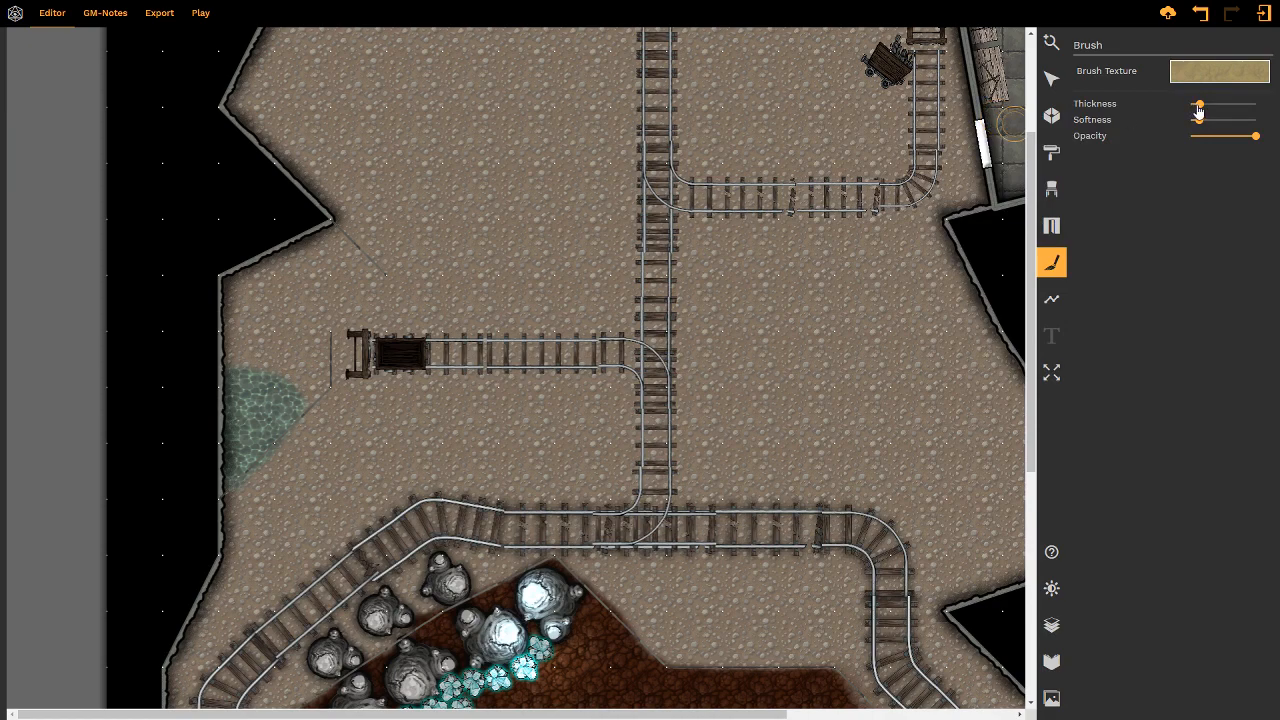
drag(1199, 110, 1195, 122)
drag(1255, 136, 1205, 145)
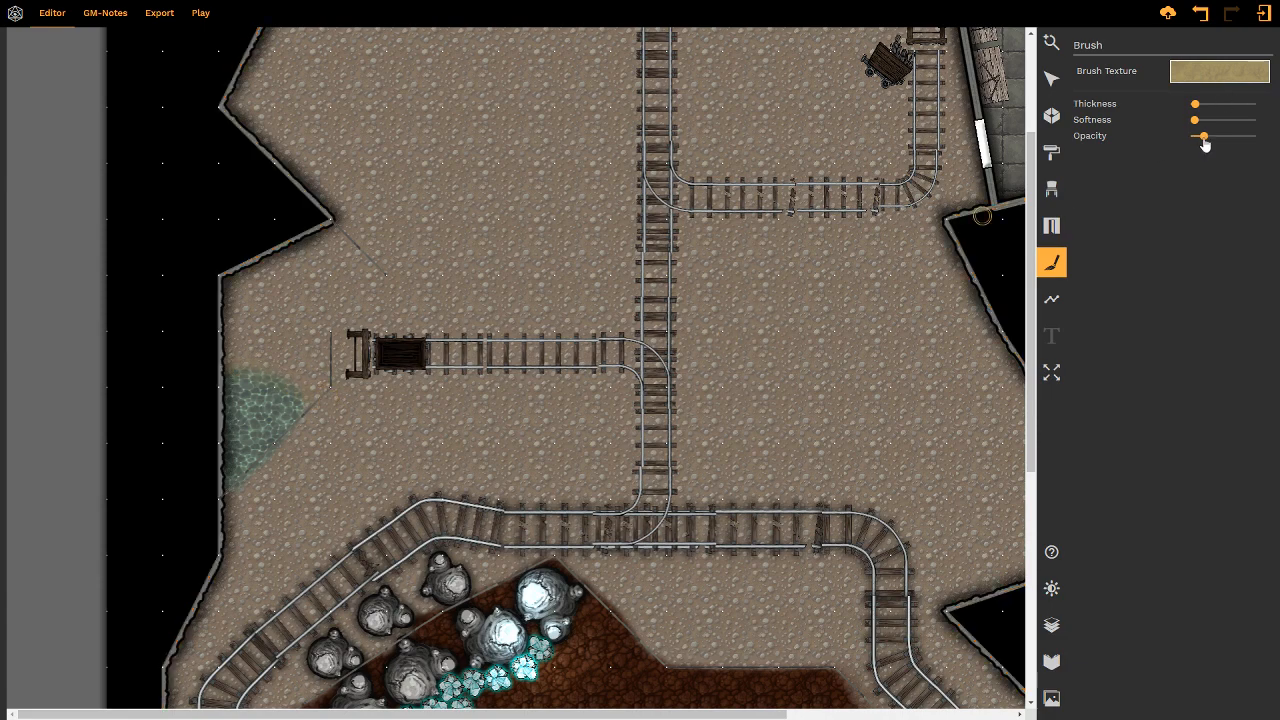
drag(1207, 140, 1211, 139)
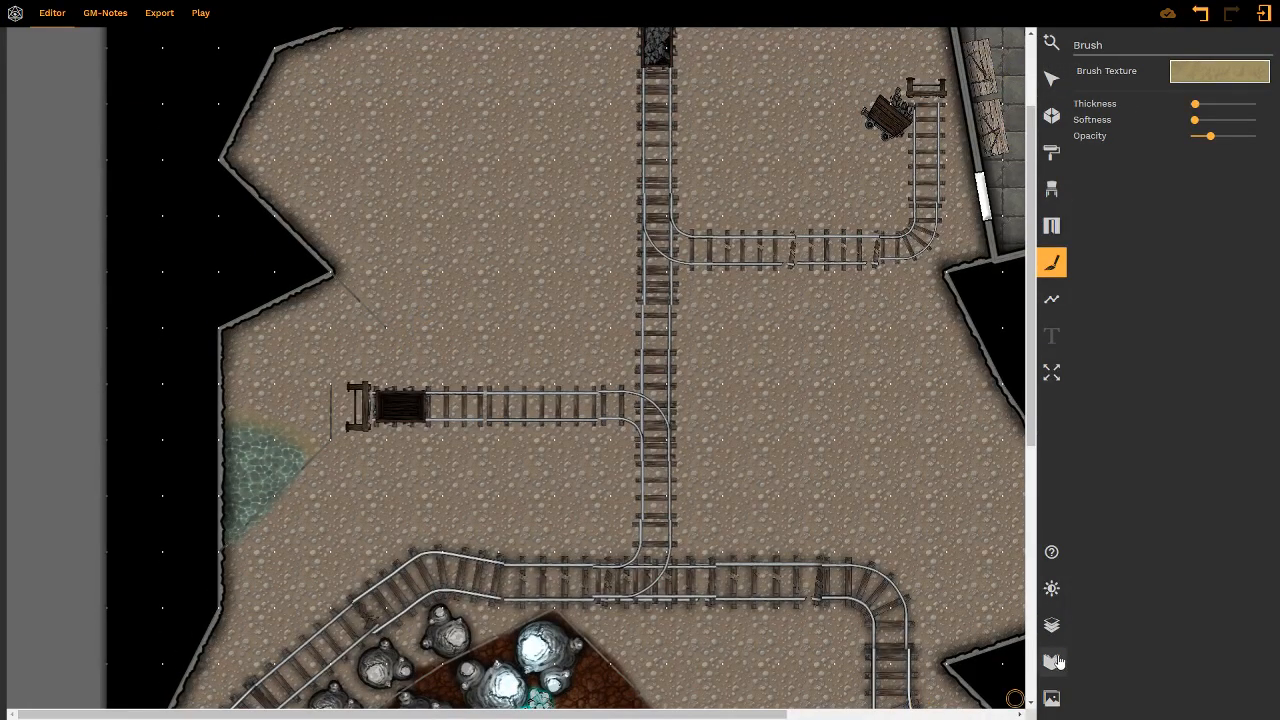
- Search the media library's props for mushrooms, check the cave mushroom props it offers, and close the library
click(1052, 698)
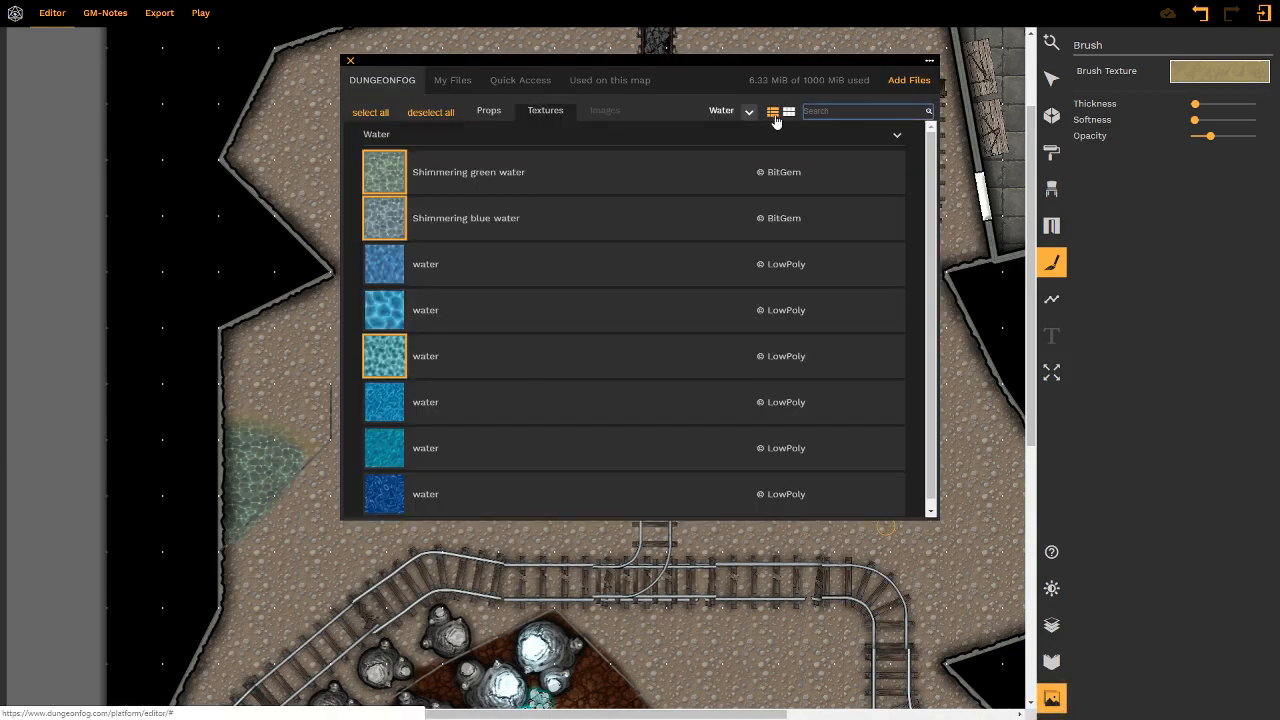
key(Return)
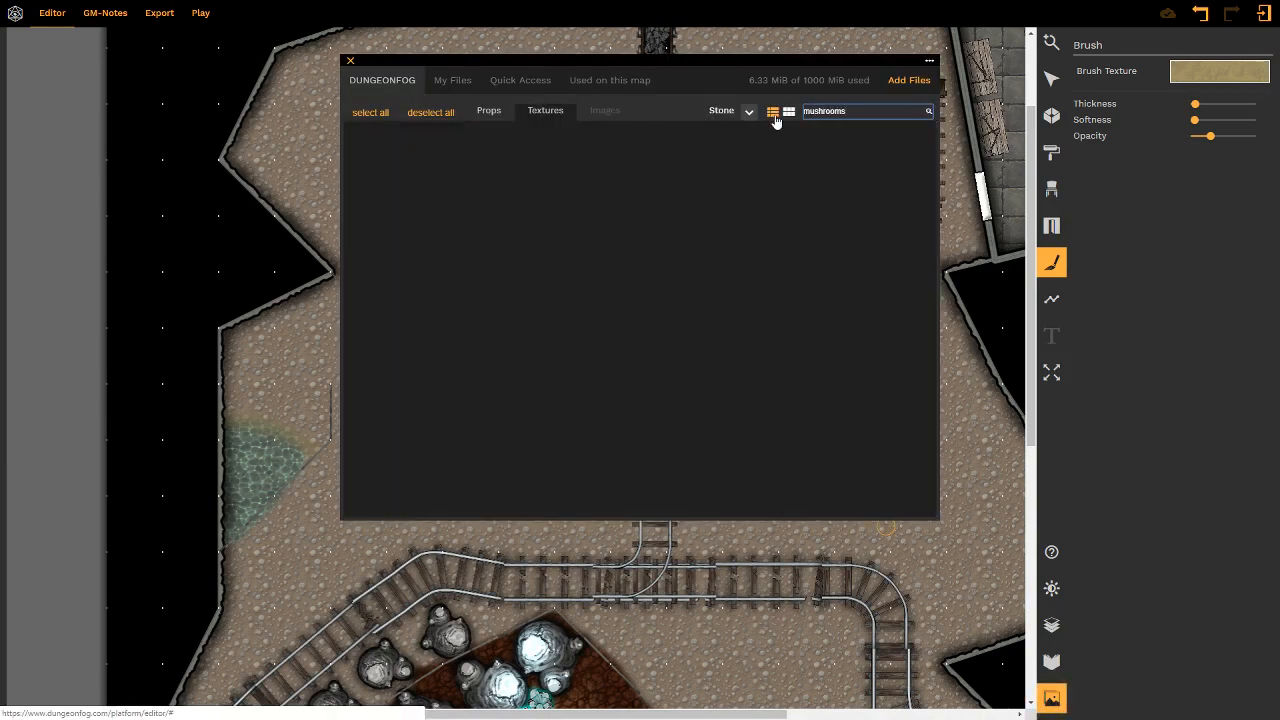
click(488, 112)
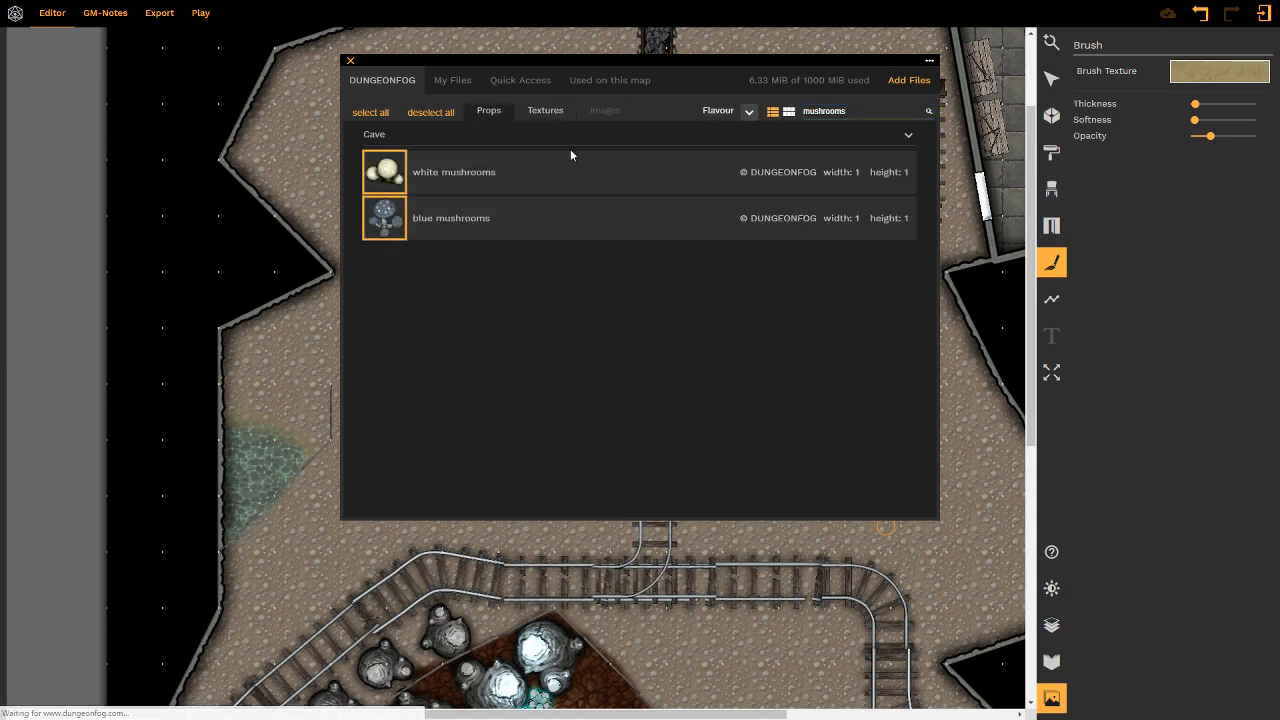
click(351, 61)
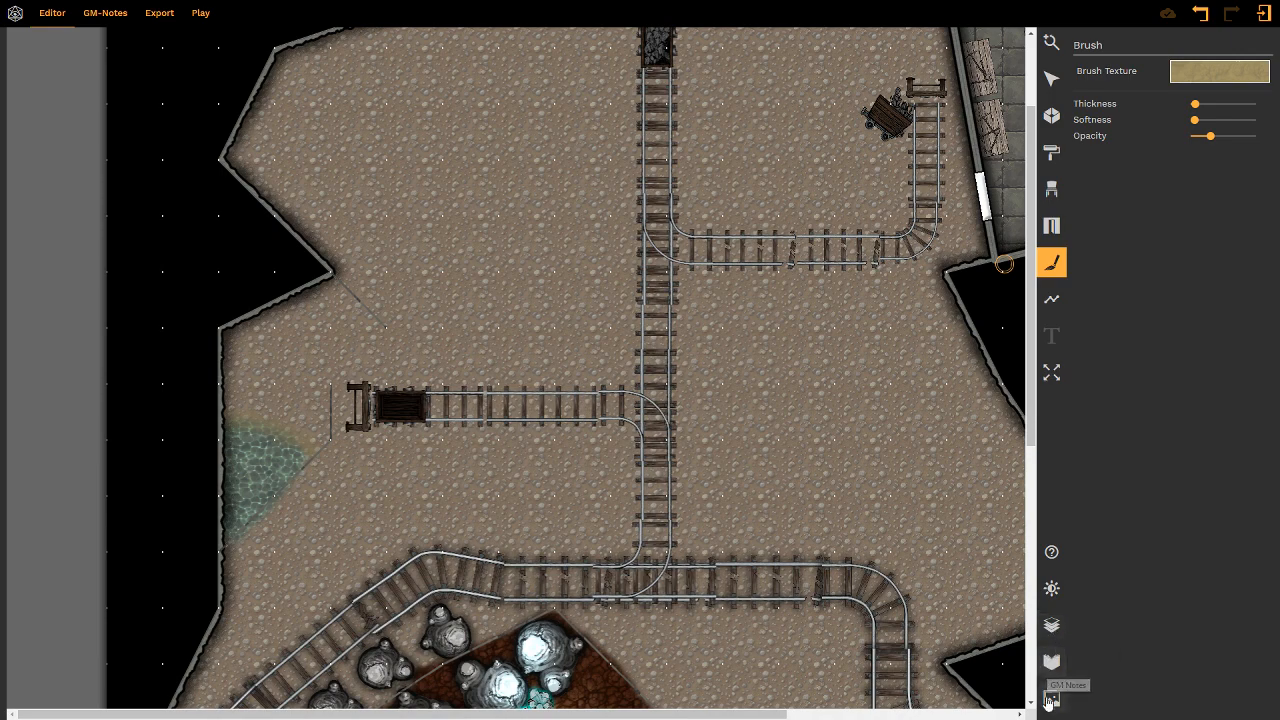
- Start the Prop tool, find the white mushrooms with the search term mush, randomize their rotation and reduce their scaling to 50%
click(1052, 189)
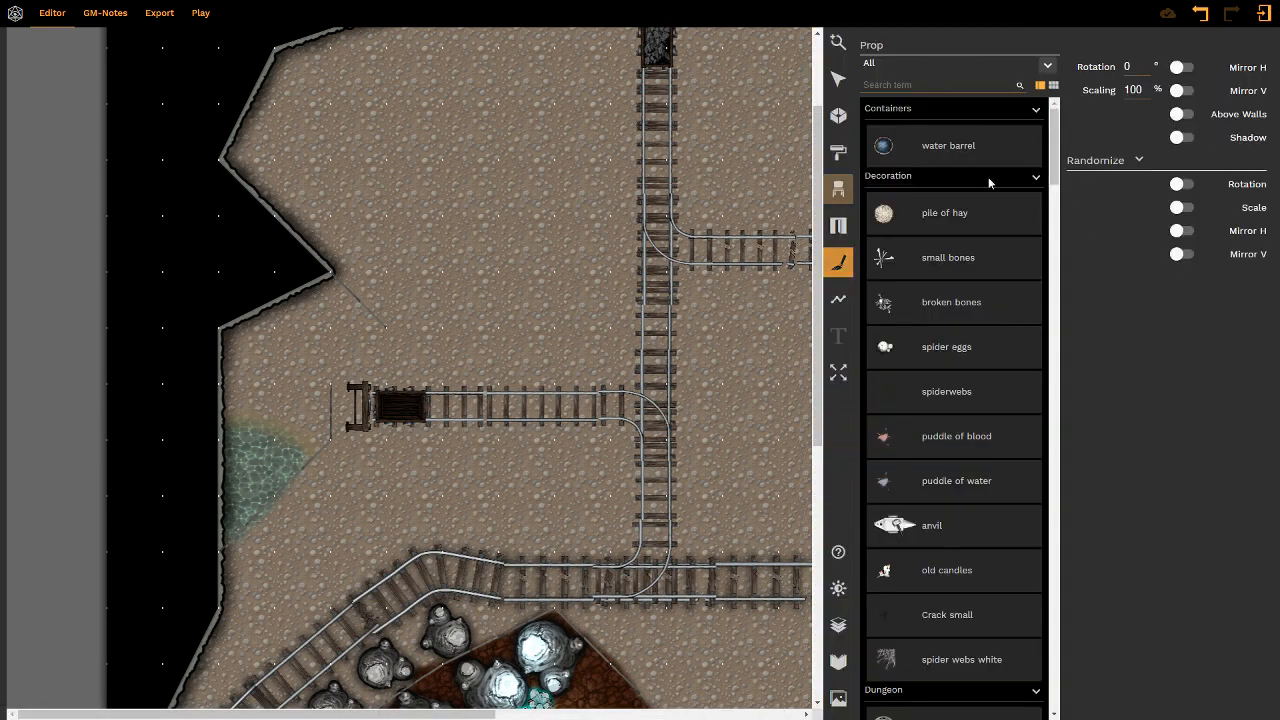
click(924, 84)
text(mush)
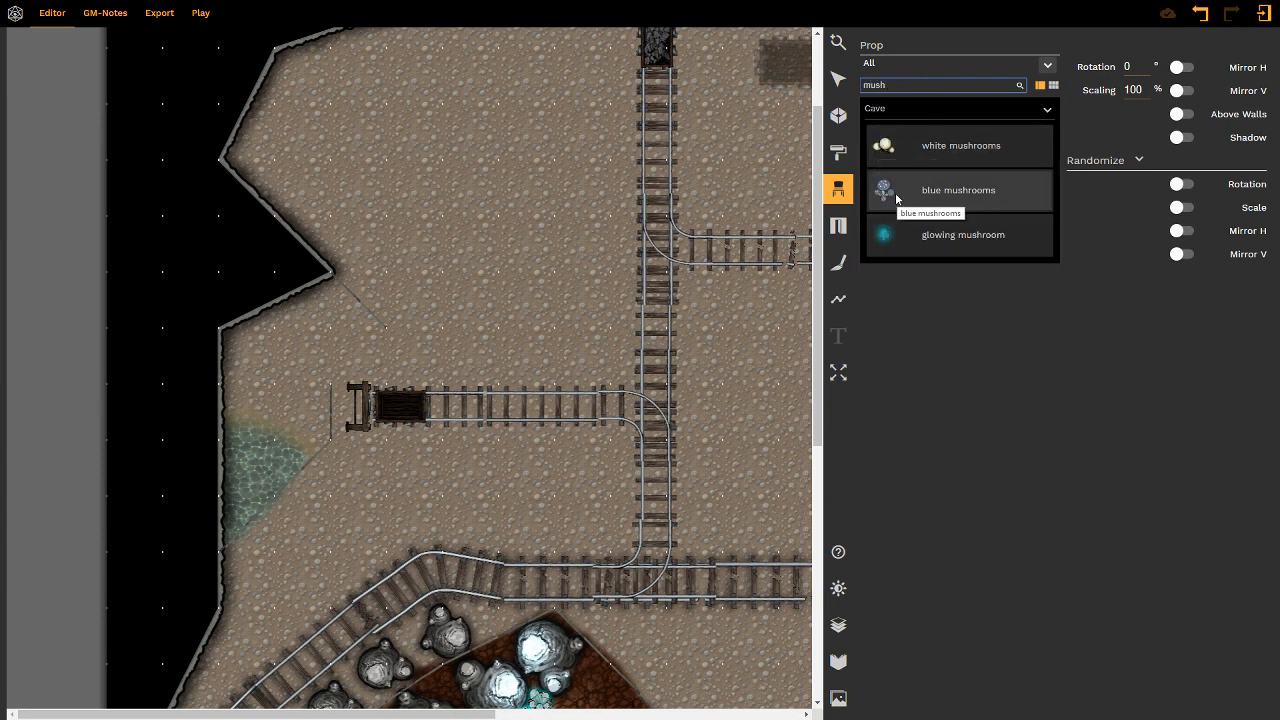
click(884, 148)
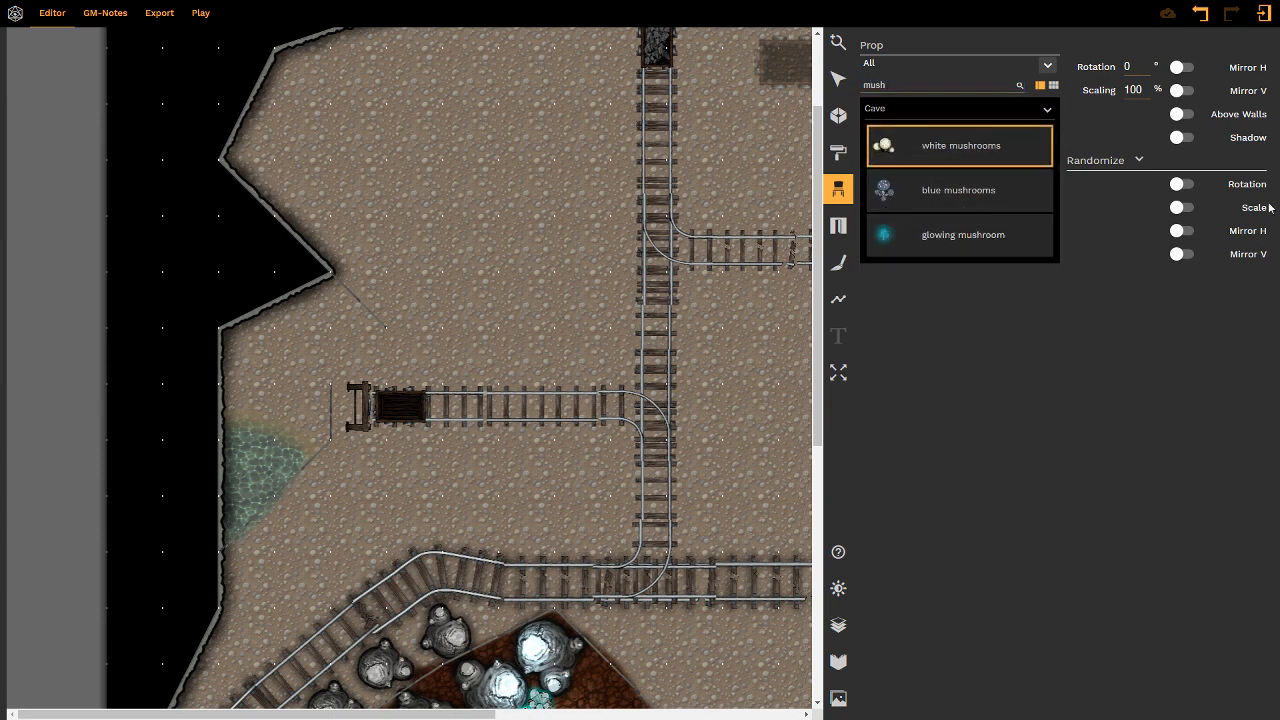
click(1180, 184)
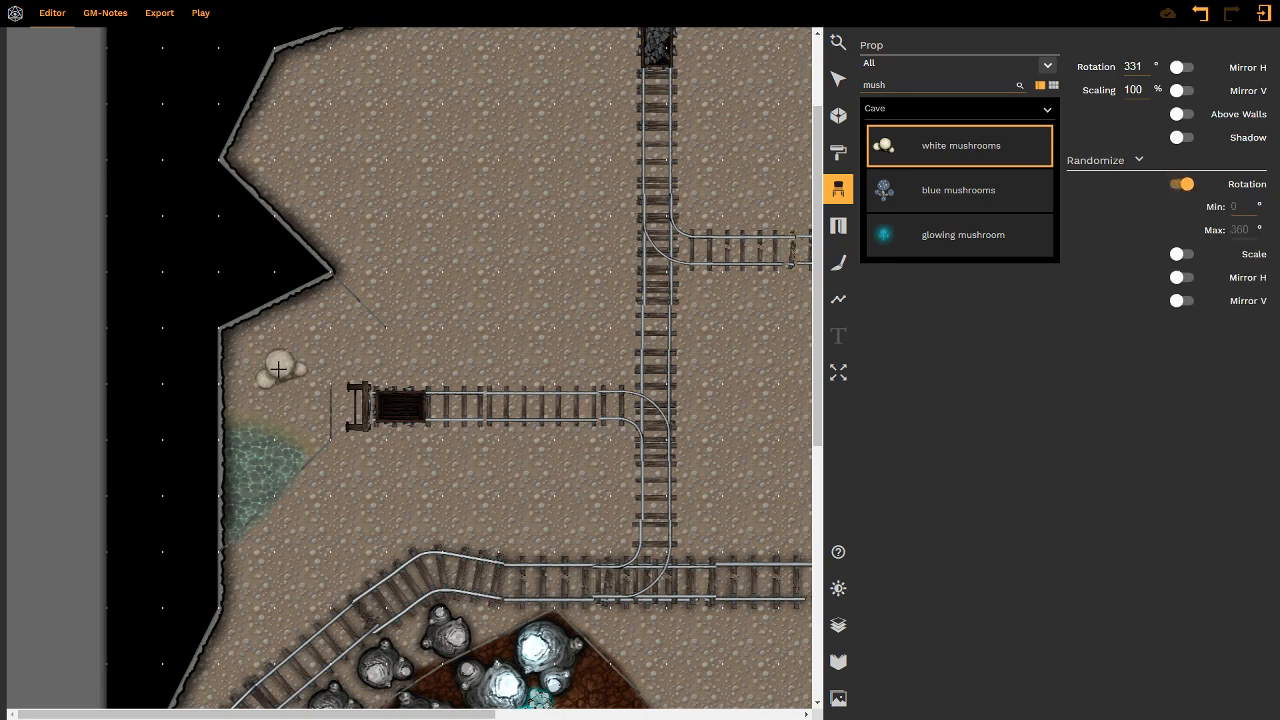
ctrl+scroll(274, 371, up, 3)
ctrl+scroll(274, 371, down, 8)
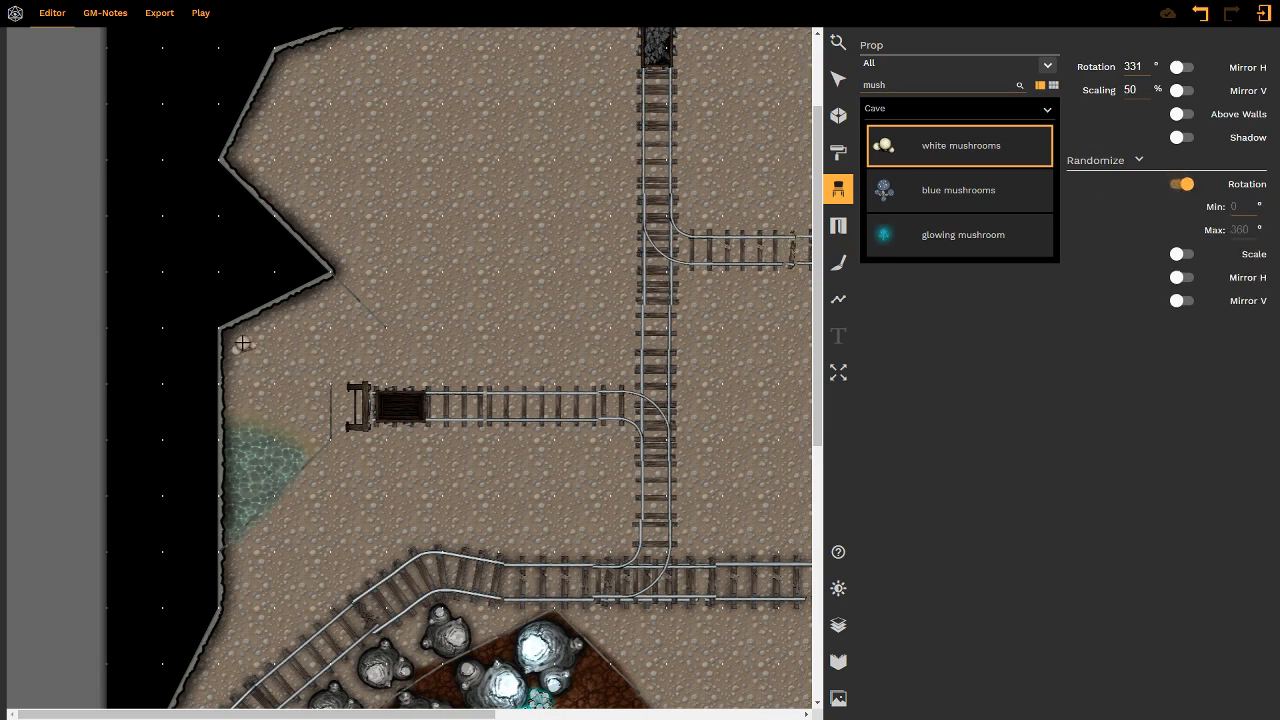
- Place a cluster of white mushrooms along the cave wall, from the corner down to the edge of the water pool
click(236, 337)
click(255, 333)
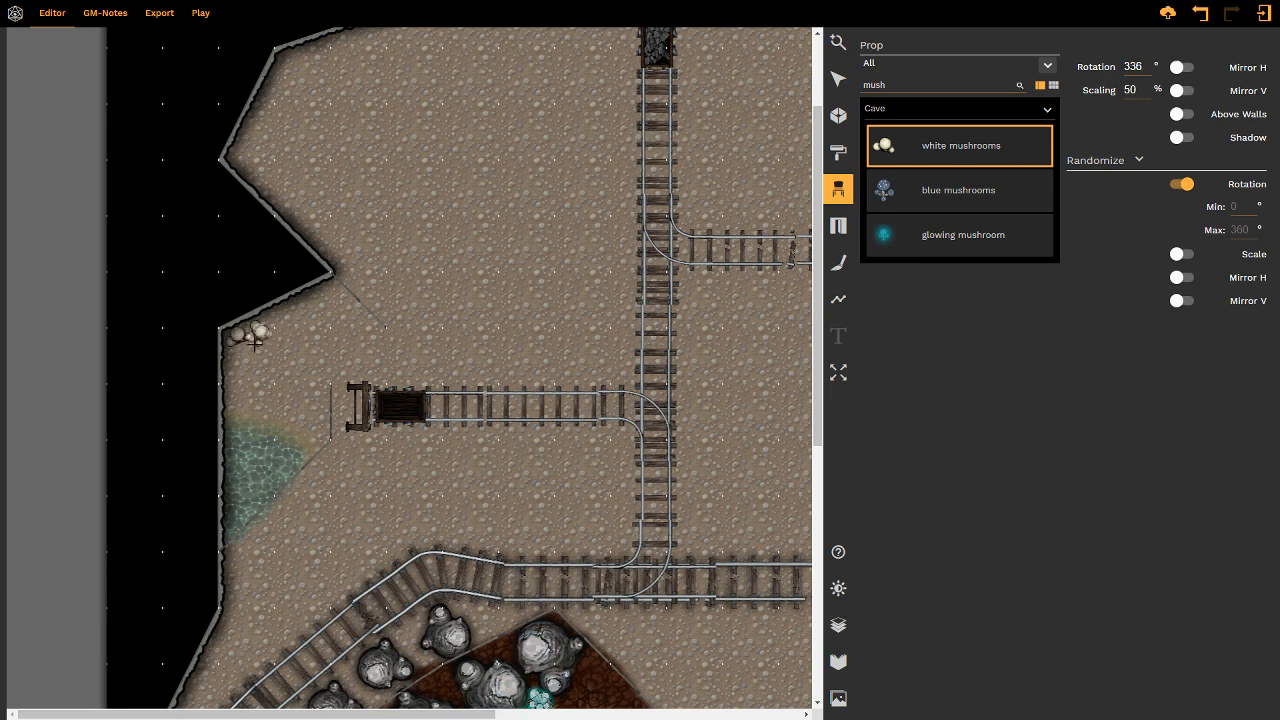
click(245, 352)
click(255, 360)
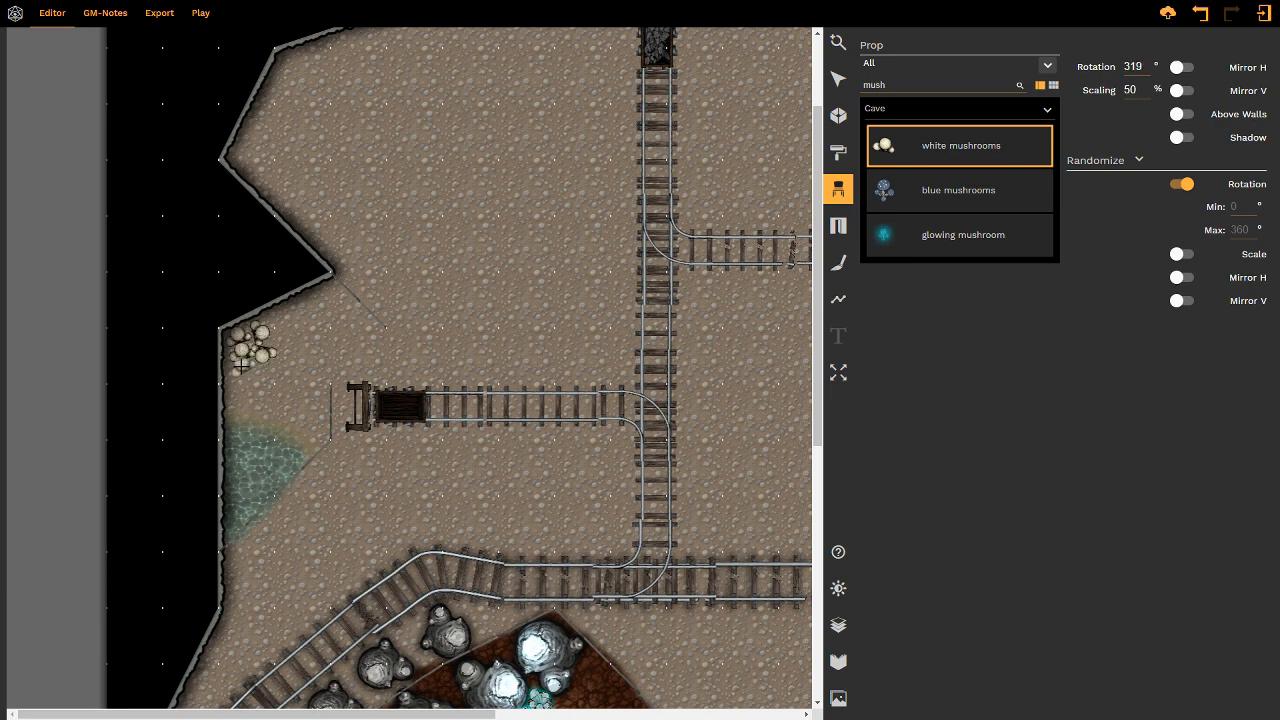
click(242, 364)
click(259, 372)
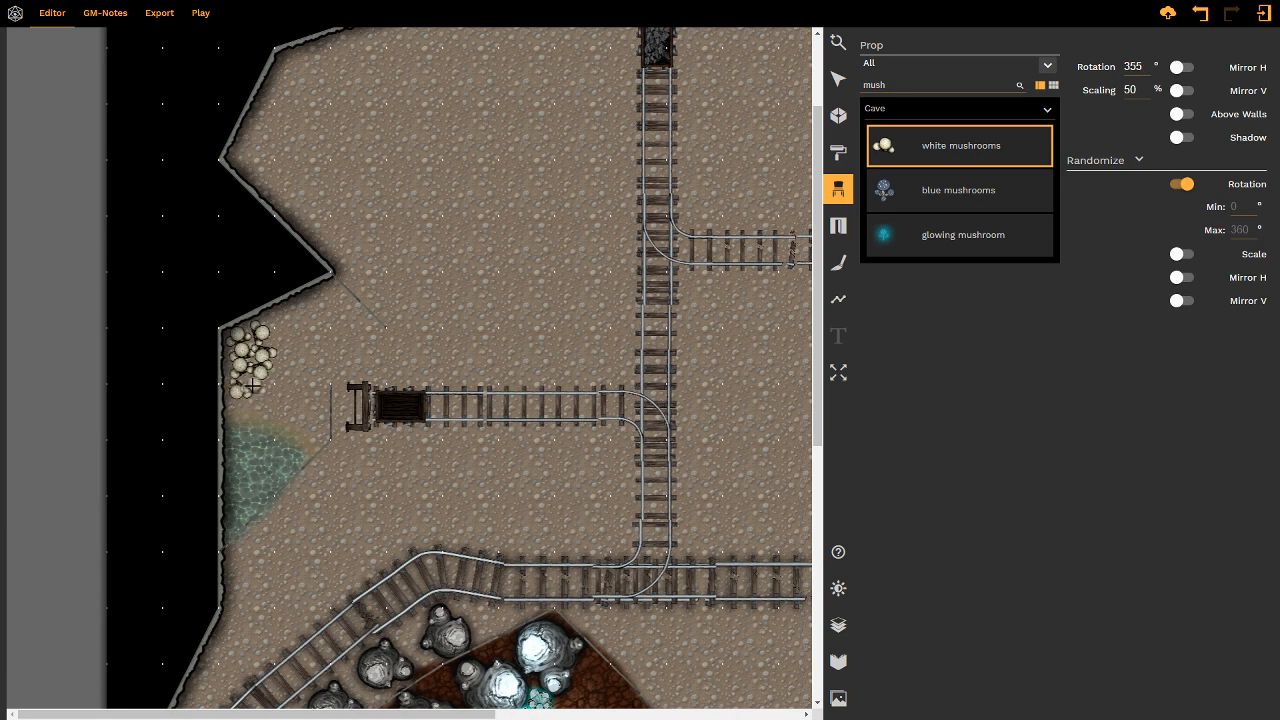
click(254, 395)
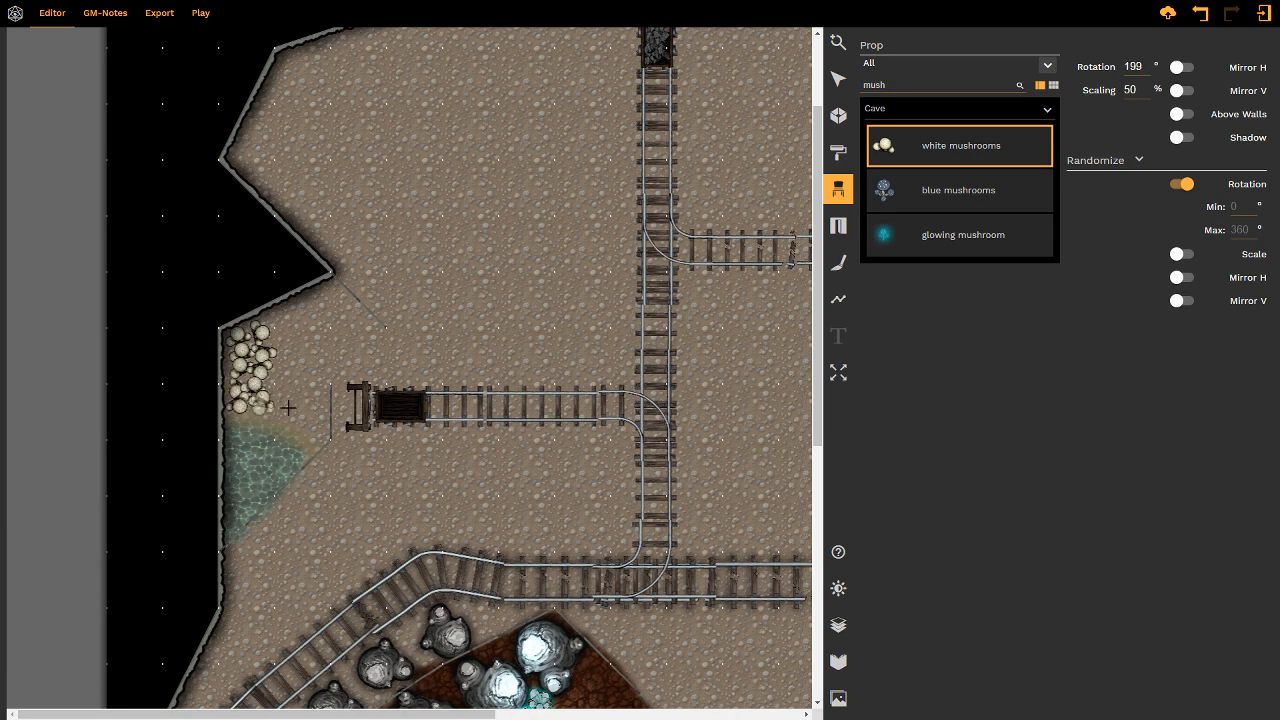
- Switch to blue mushrooms at 40% scaling and fill the corner between the cave wall and the thin diagonal inner wall with them
click(918, 191)
shift+scroll(300, 320, down, 6)
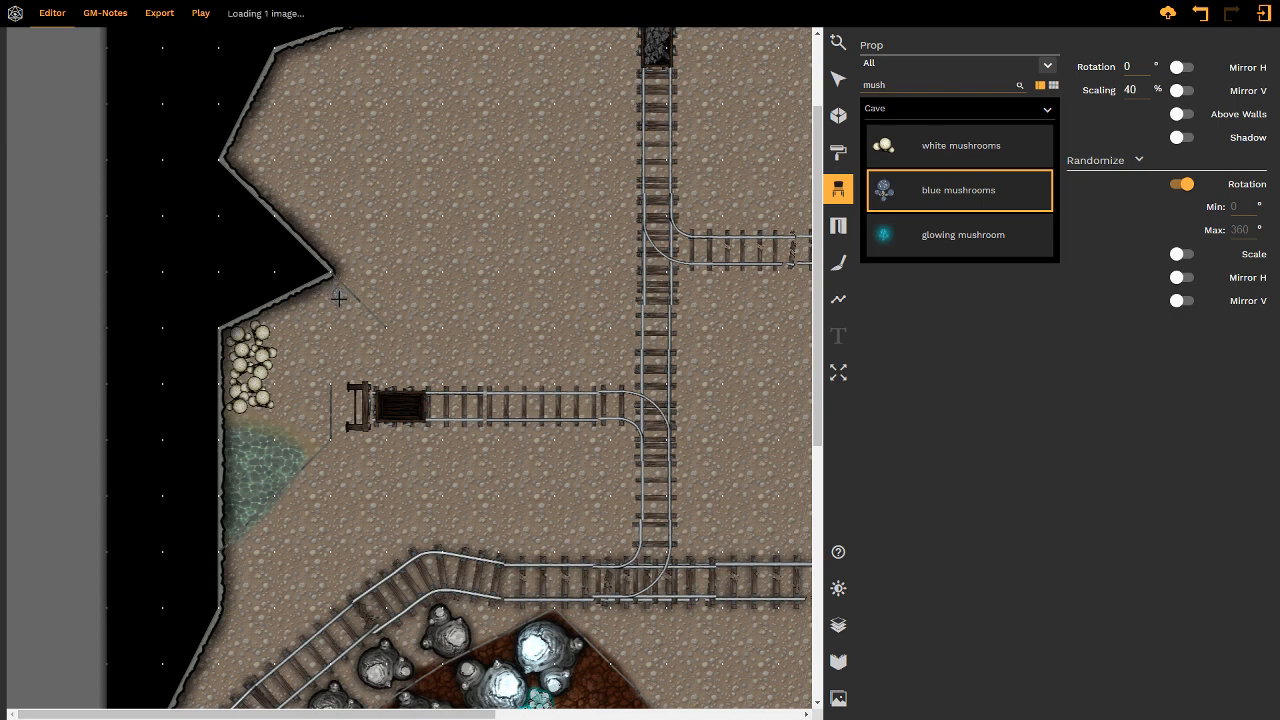
click(338, 298)
click(338, 296)
drag(338, 298, 374, 326)
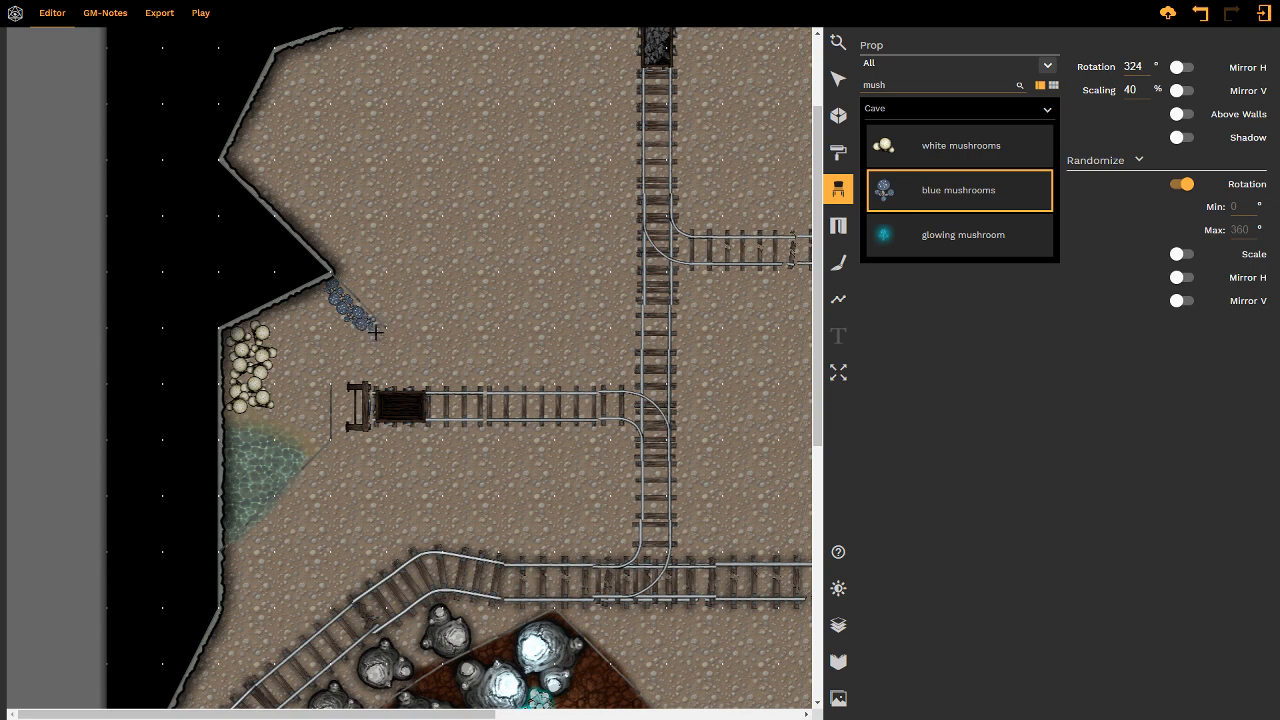
mouse_move(308, 302)
mouse_down()
mouse_move(348, 325)
mouse_move(280, 310)
mouse_move(362, 330)
mouse_move(269, 319)
mouse_move(288, 327)
mouse_up()
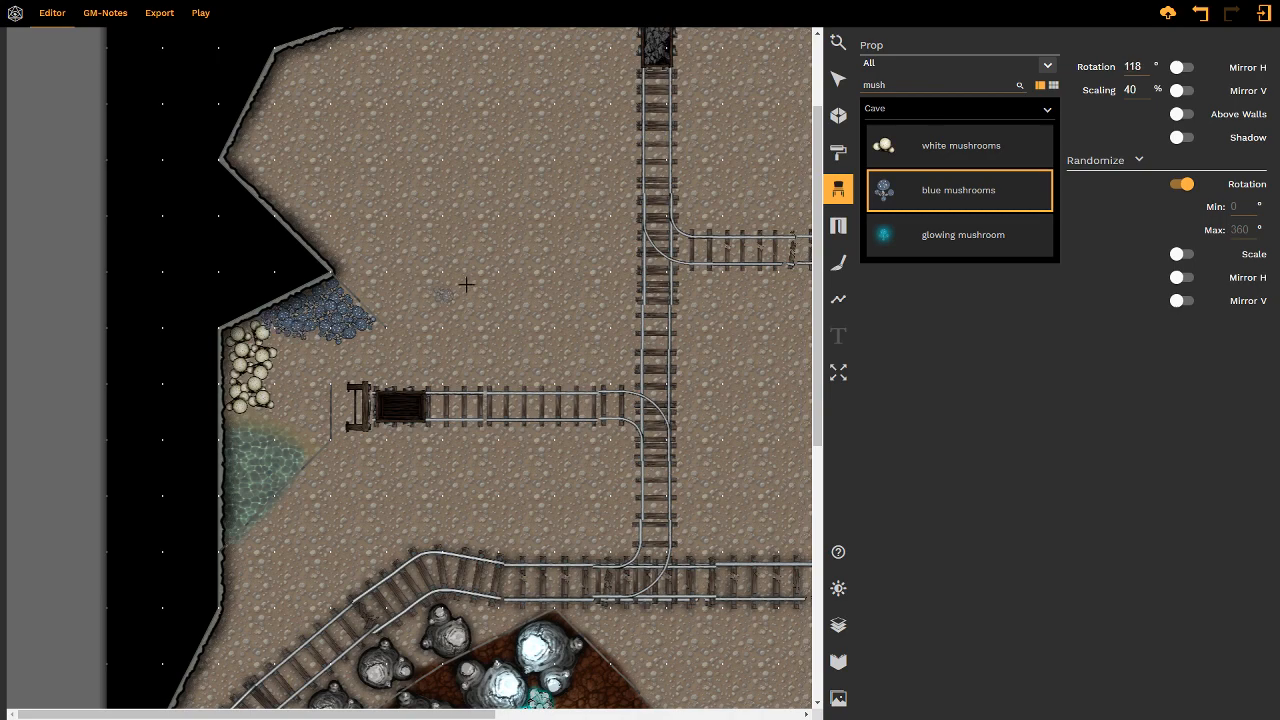
middle_drag(466, 283, 368, 404)
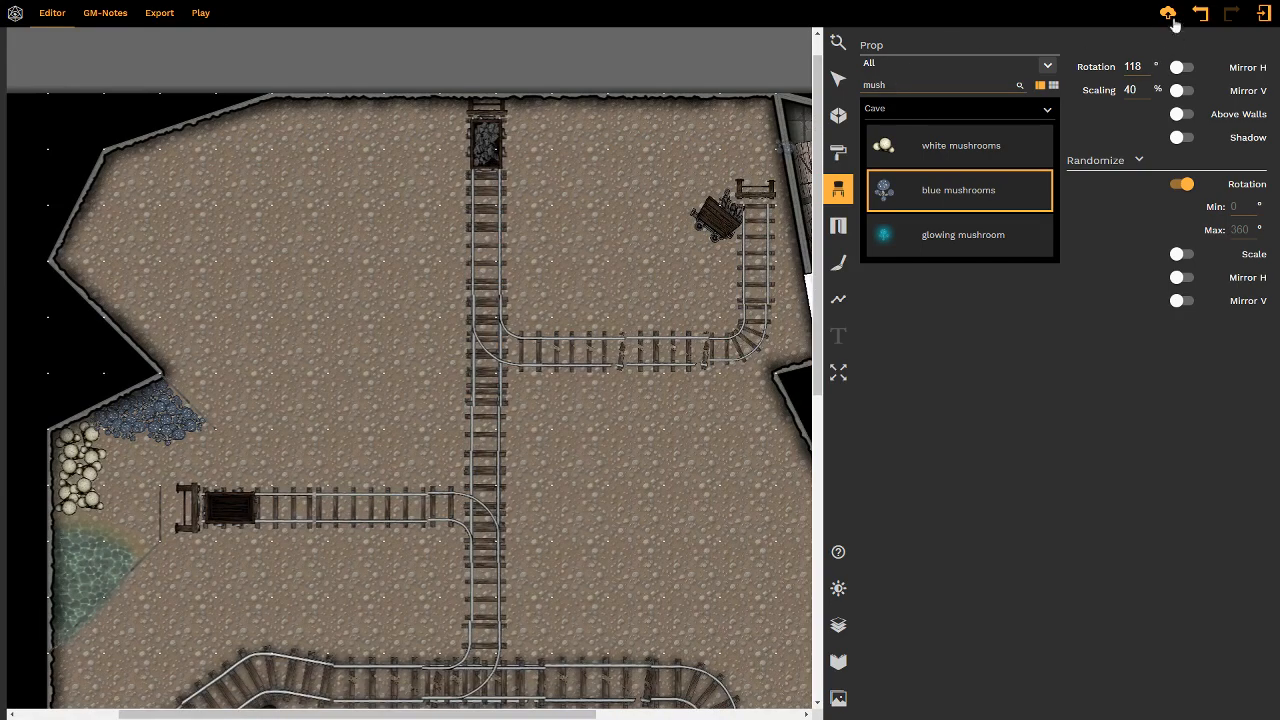
middle_drag(663, 391, 571, 348)
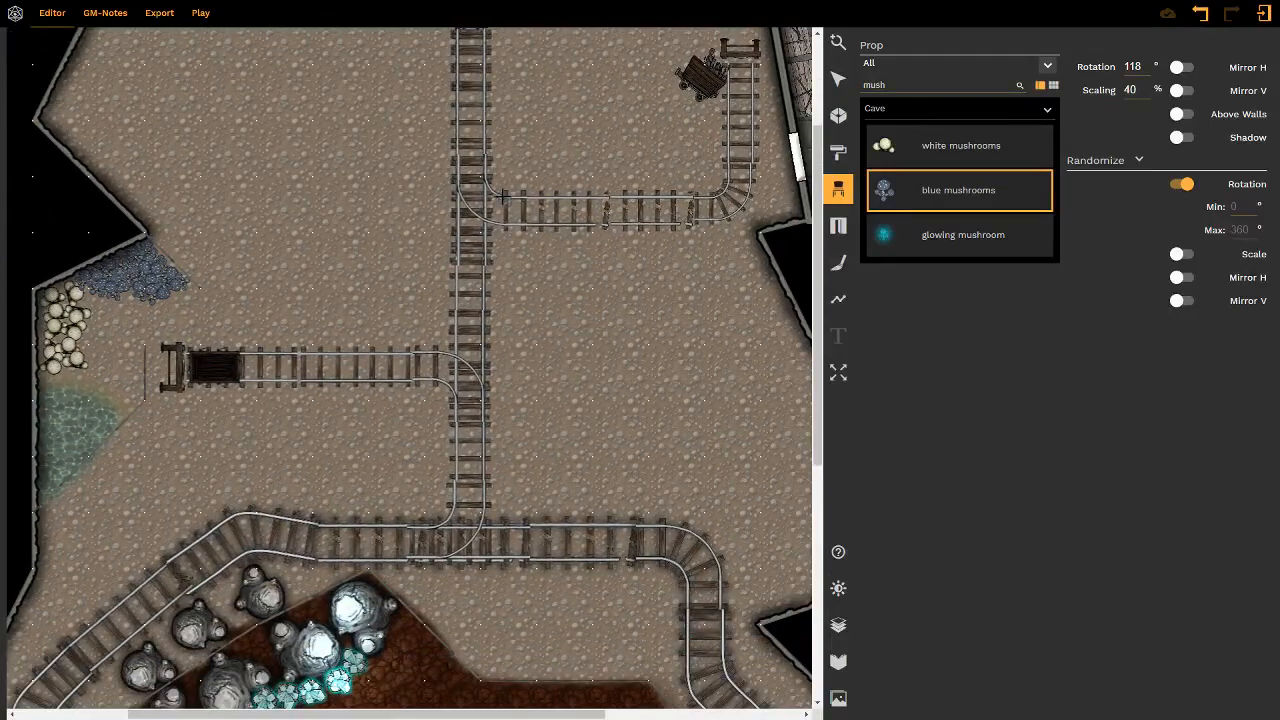
middle_drag(549, 299, 509, 409)
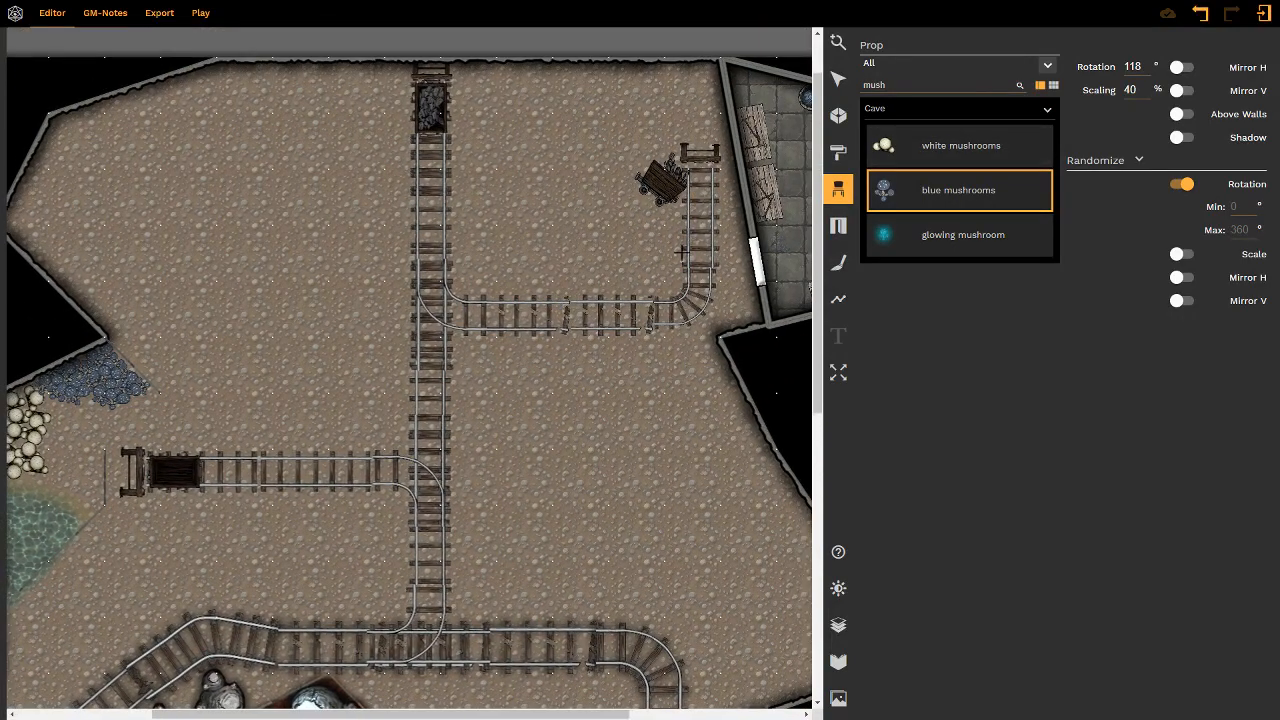
middle_drag(571, 389, 586, 177)
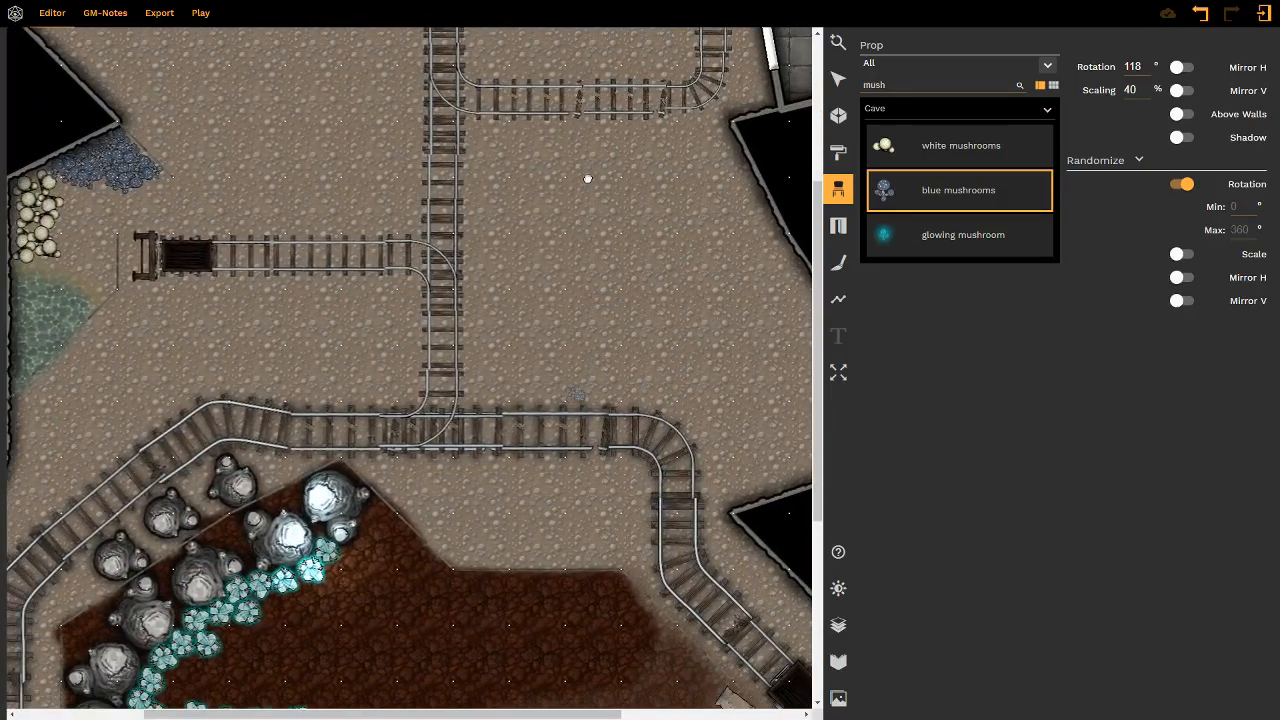
- Check the lighting of the props around the bright stalagmites and turn off the light source of the nearest glowing mushroom
click(838, 80)
click(329, 551)
click(323, 550)
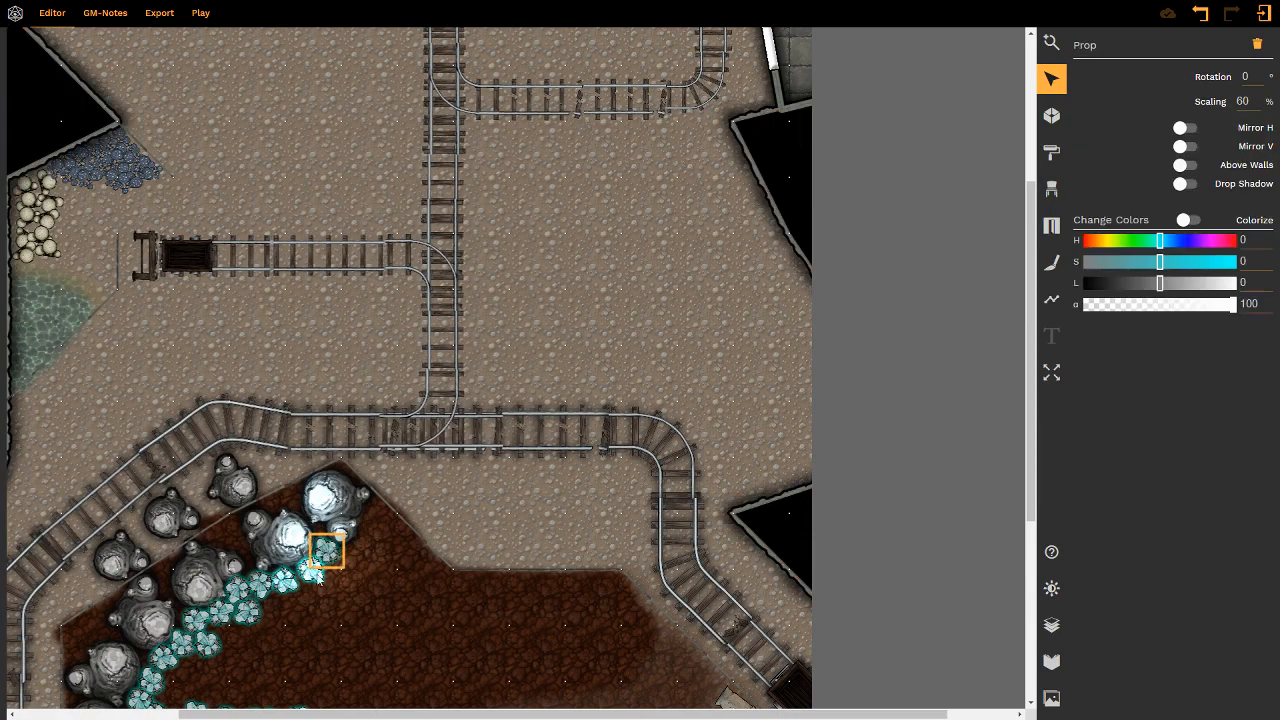
click(314, 578)
click(330, 506)
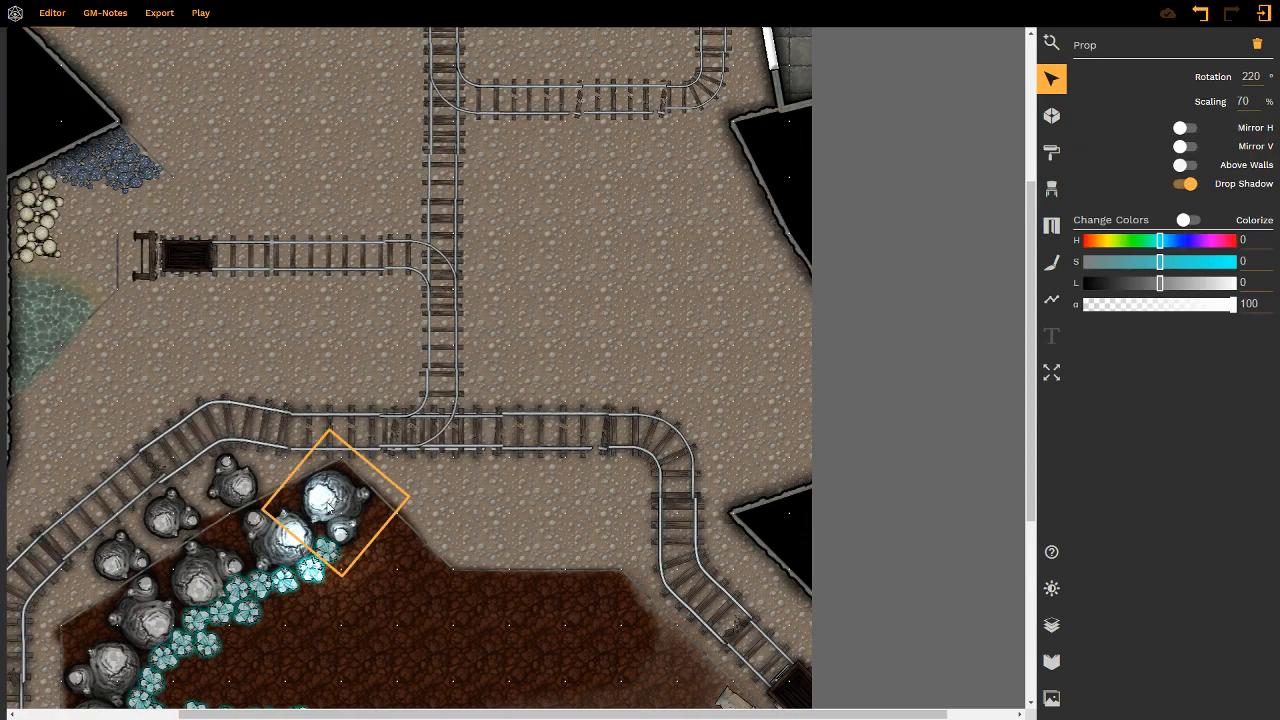
click(290, 537)
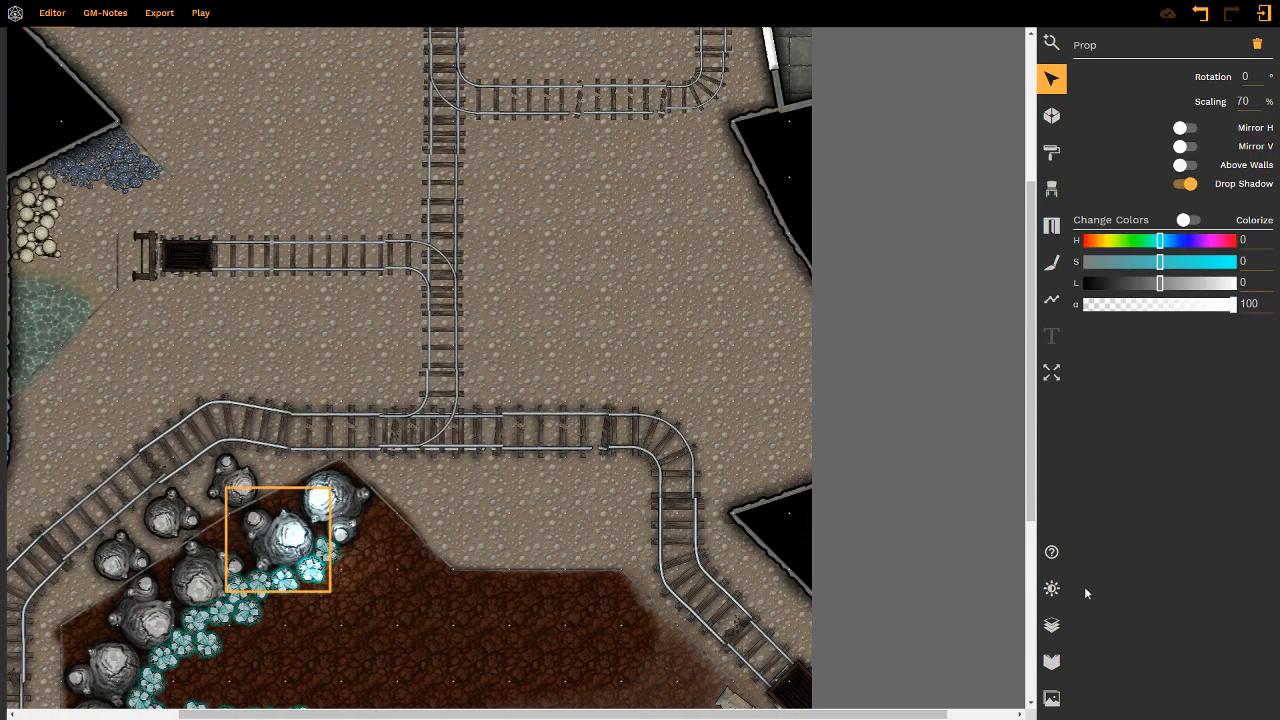
click(1051, 589)
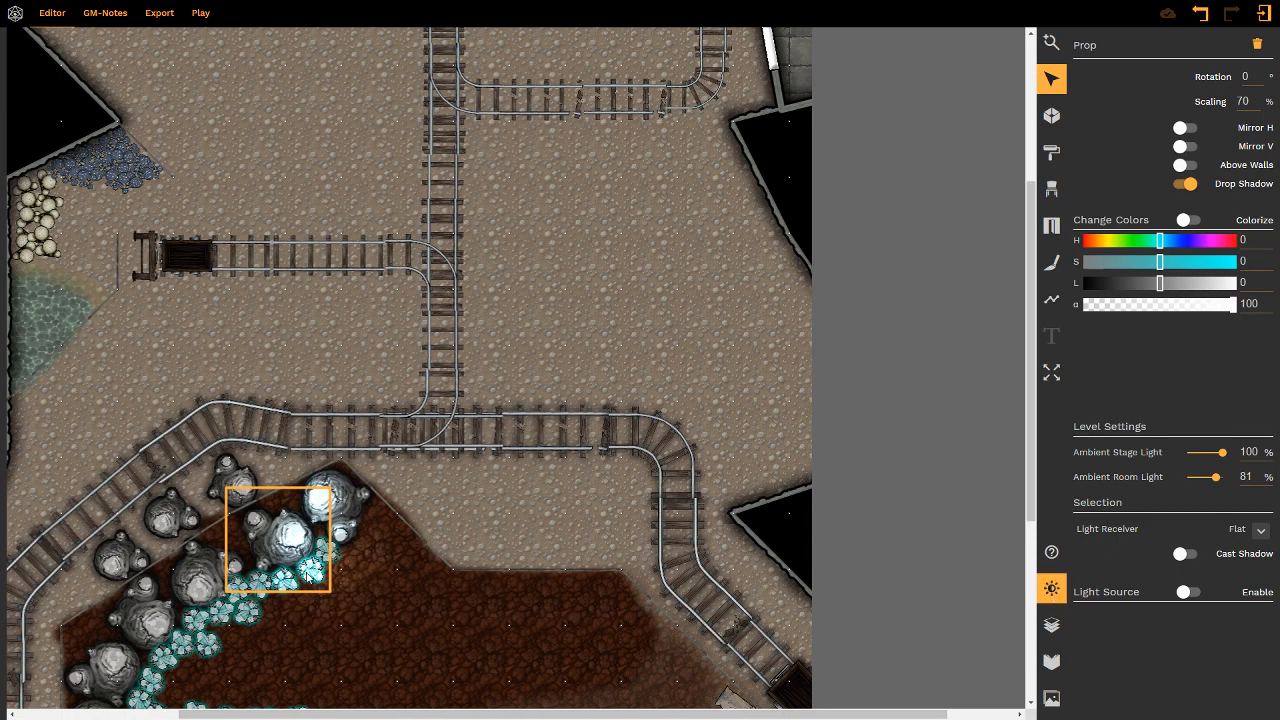
click(312, 566)
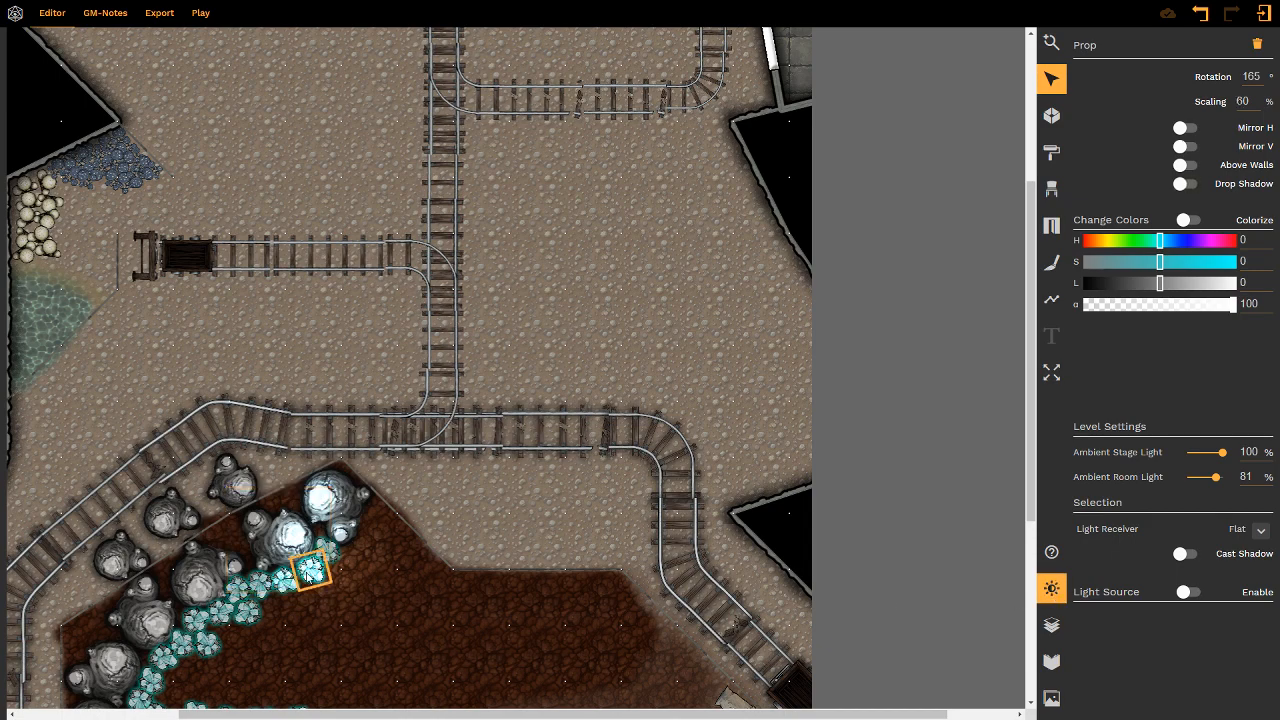
click(1213, 594)
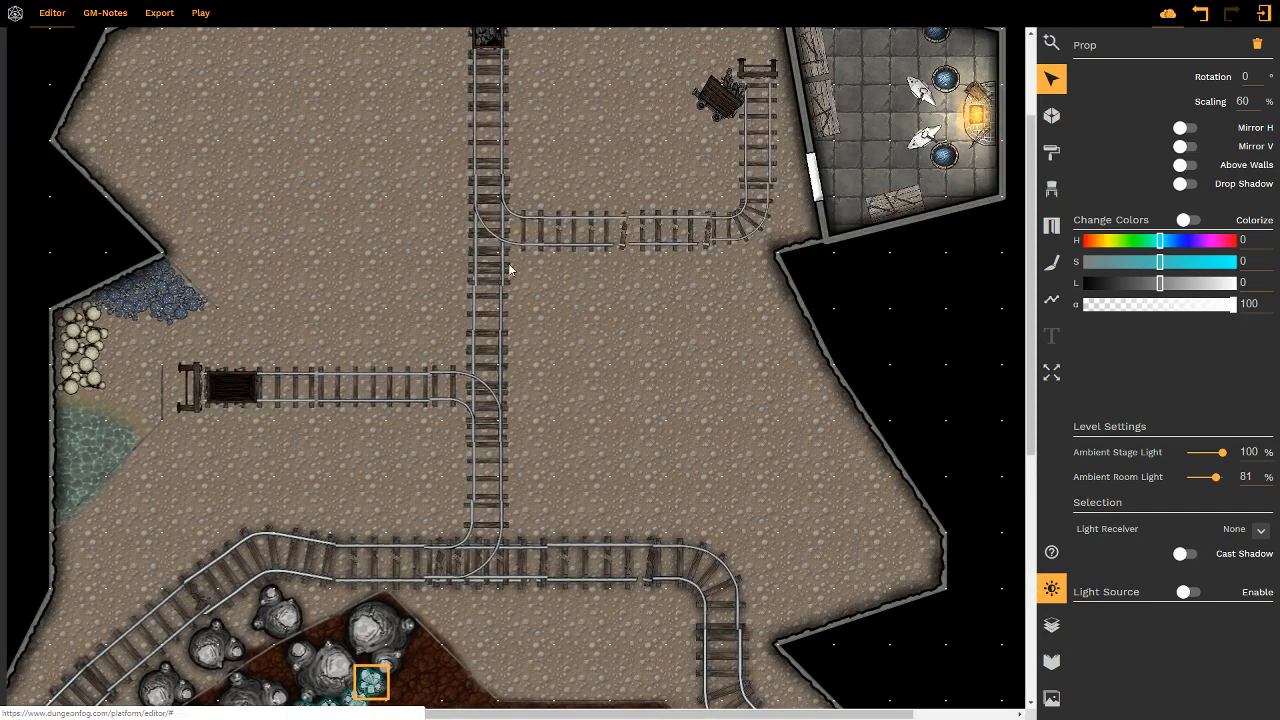
click(672, 234)
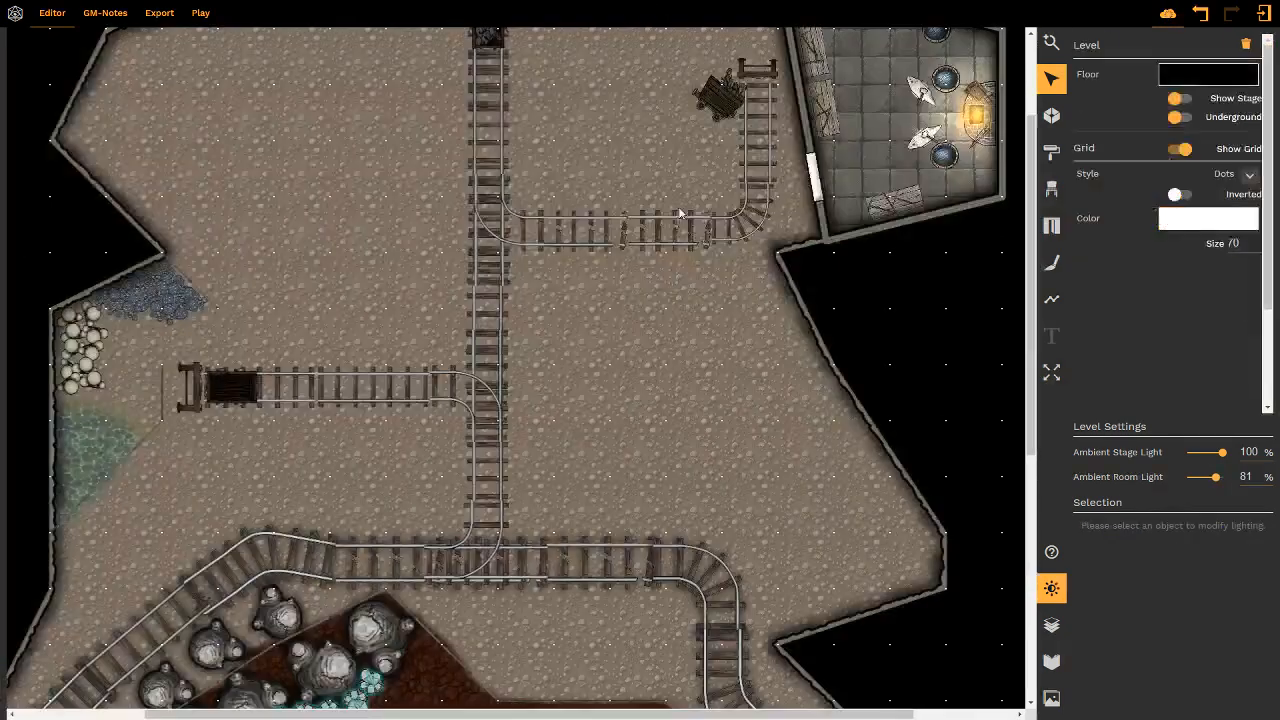
- Draw a short diagonal room wall from beside the blue mushrooms to the end of the dead-end track
drag(672, 234, 618, 410)
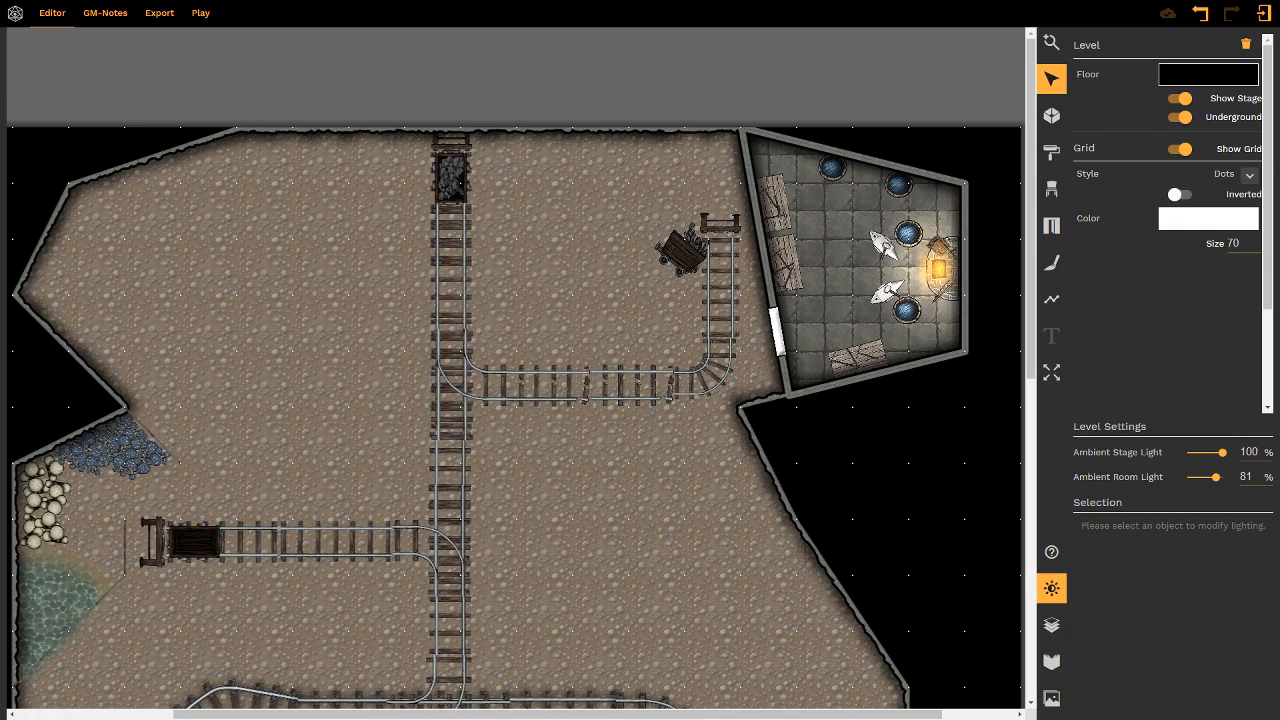
middle_drag(609, 392, 674, 398)
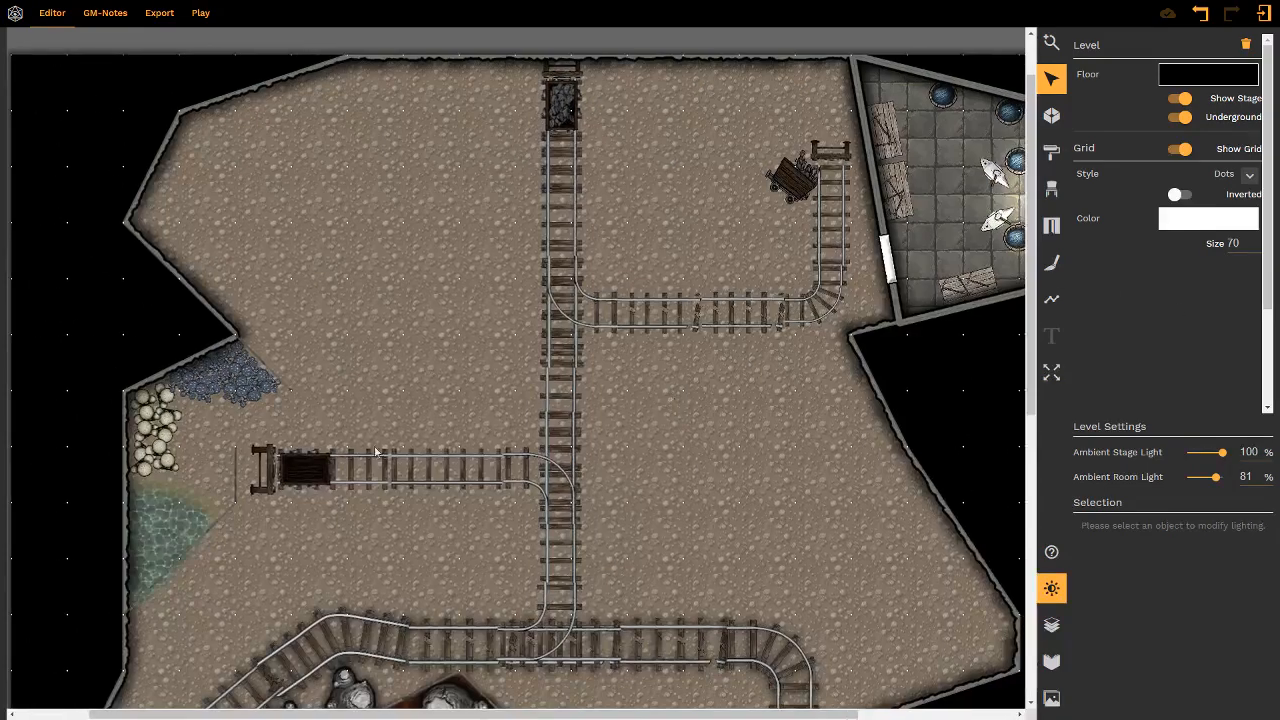
middle_drag(357, 380, 449, 308)
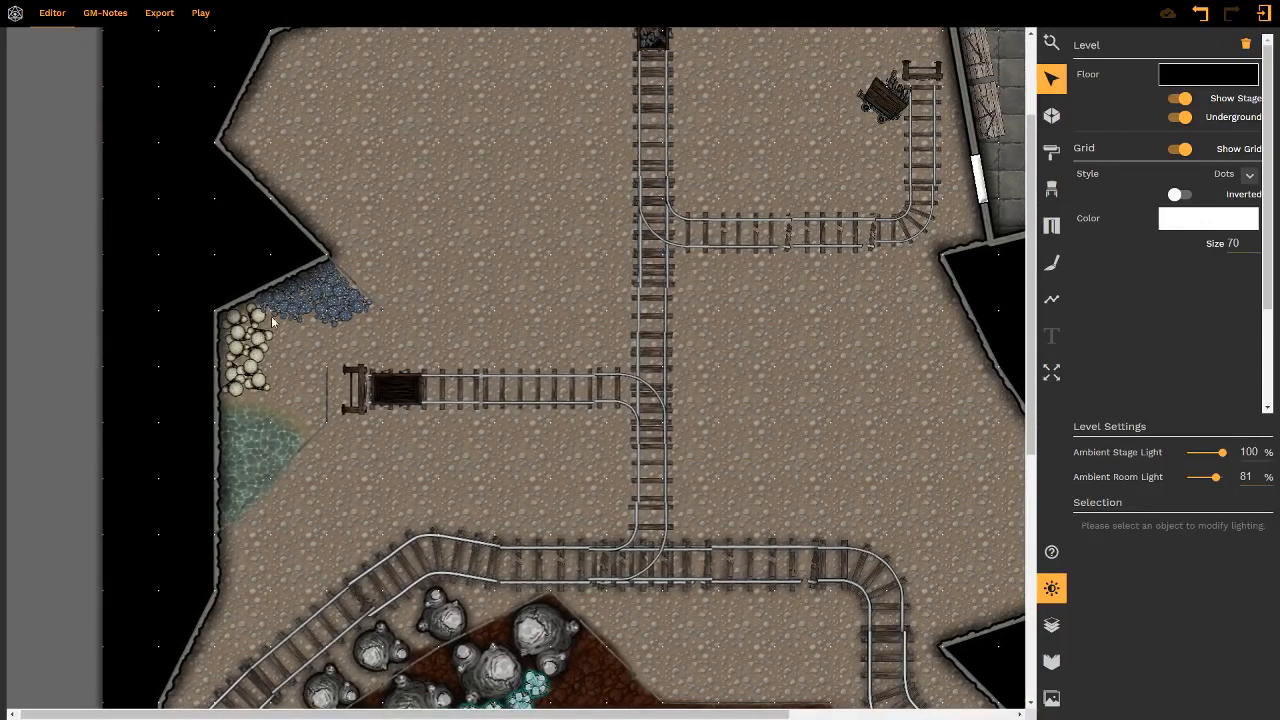
click(1051, 115)
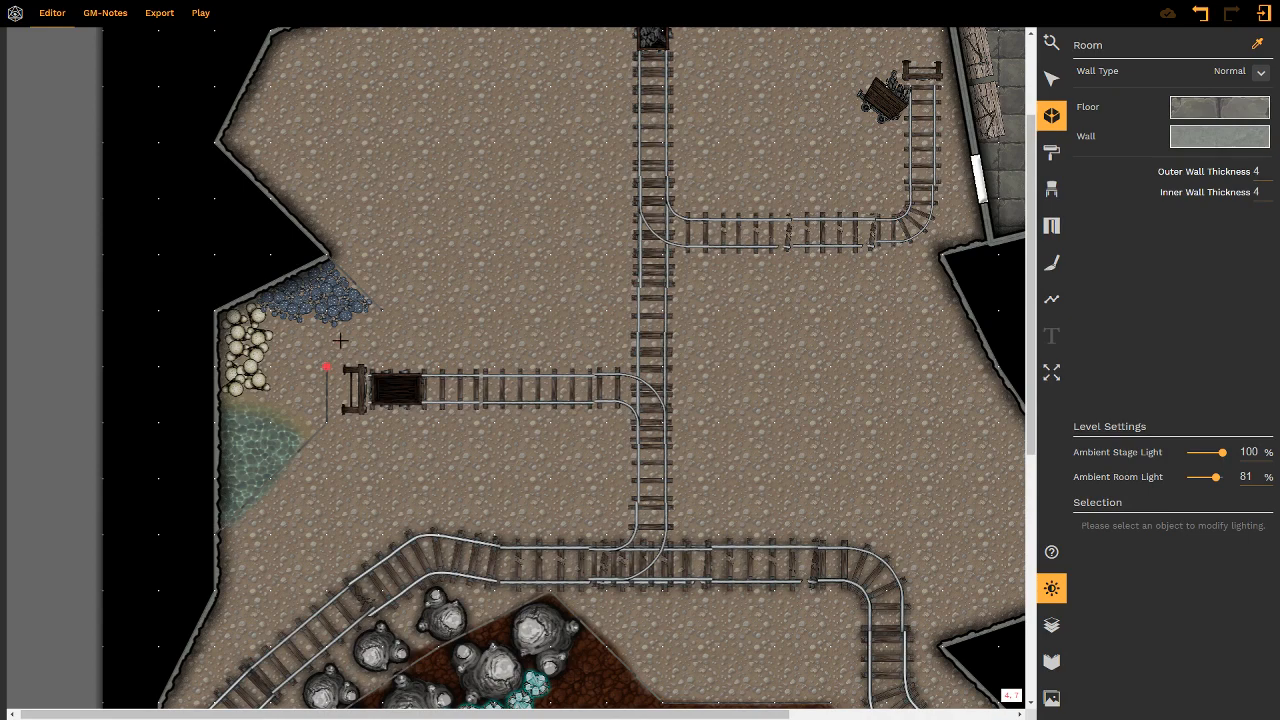
click(381, 312)
double_click(326, 367)
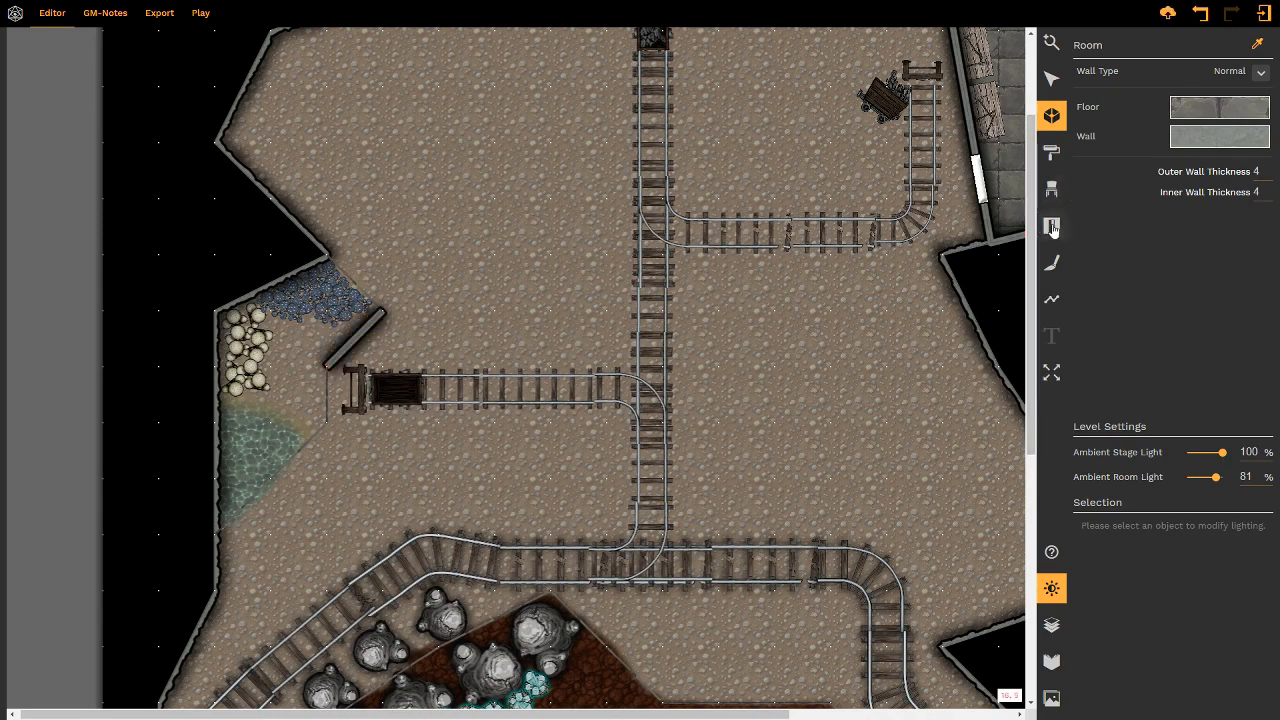
- Add a passage to the short diagonal wall beside the blue mushrooms and change that wall's type to Cave
click(1051, 225)
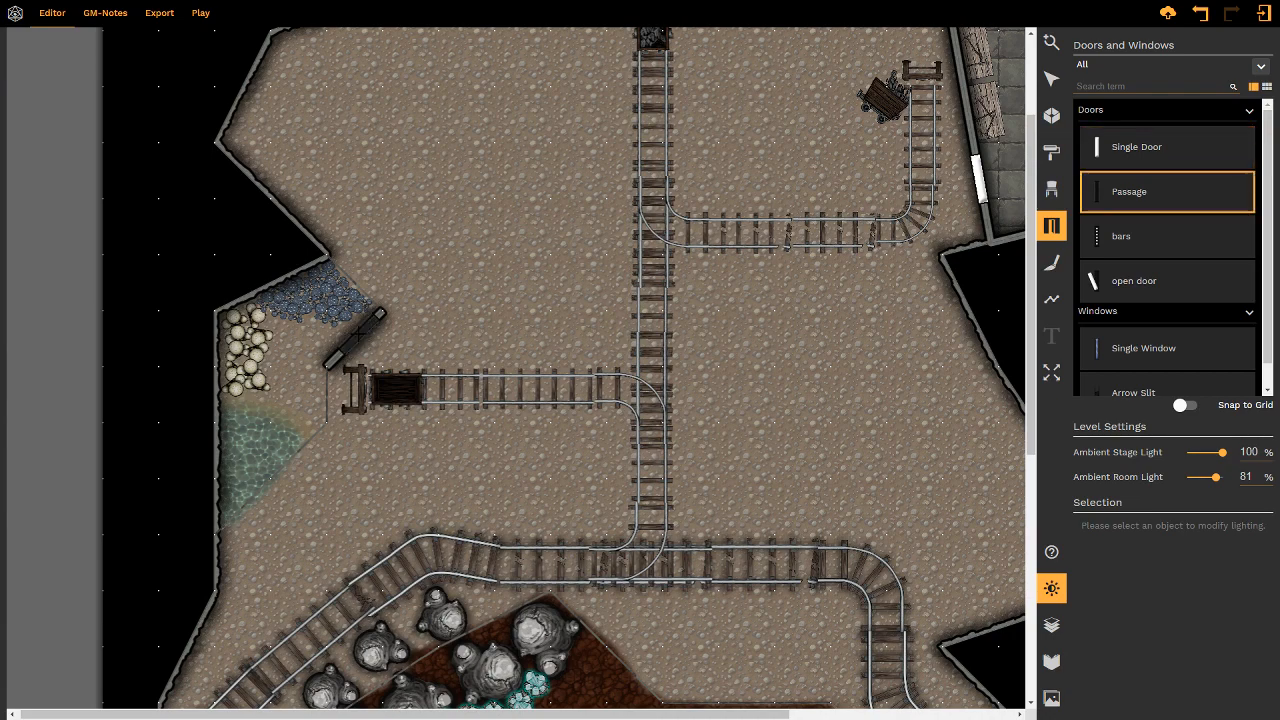
click(1051, 78)
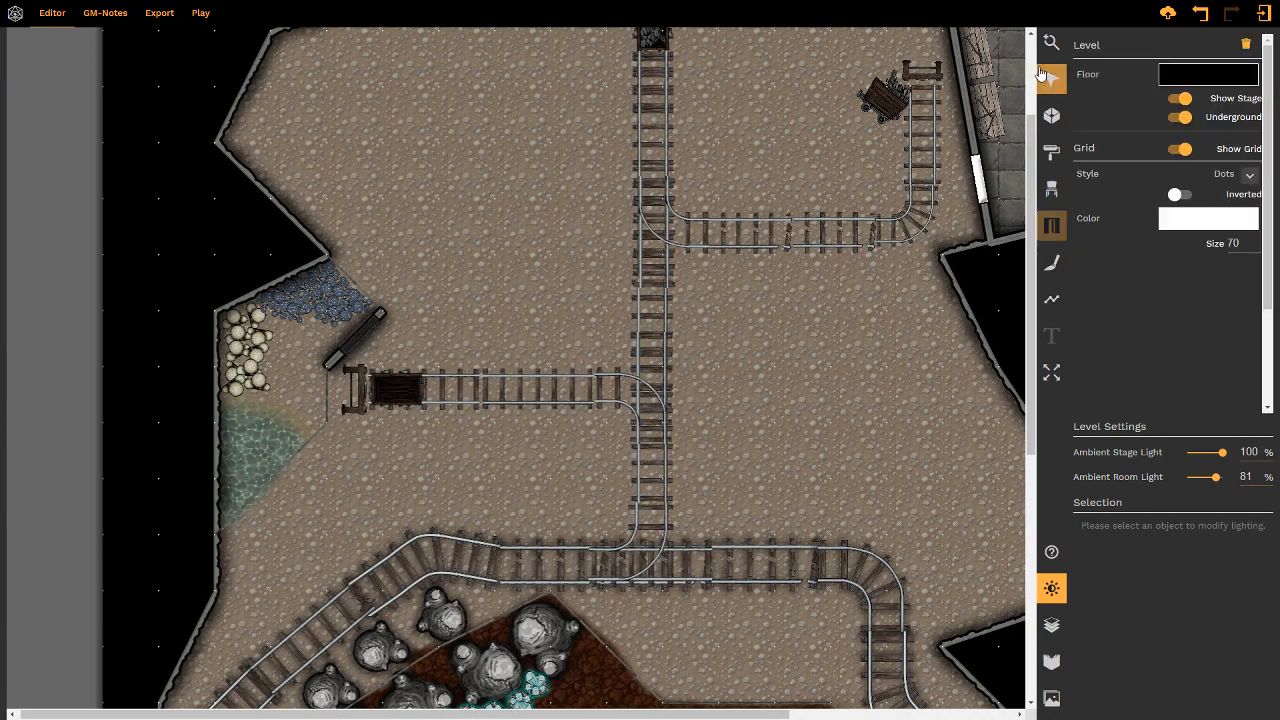
click(334, 366)
click(334, 366)
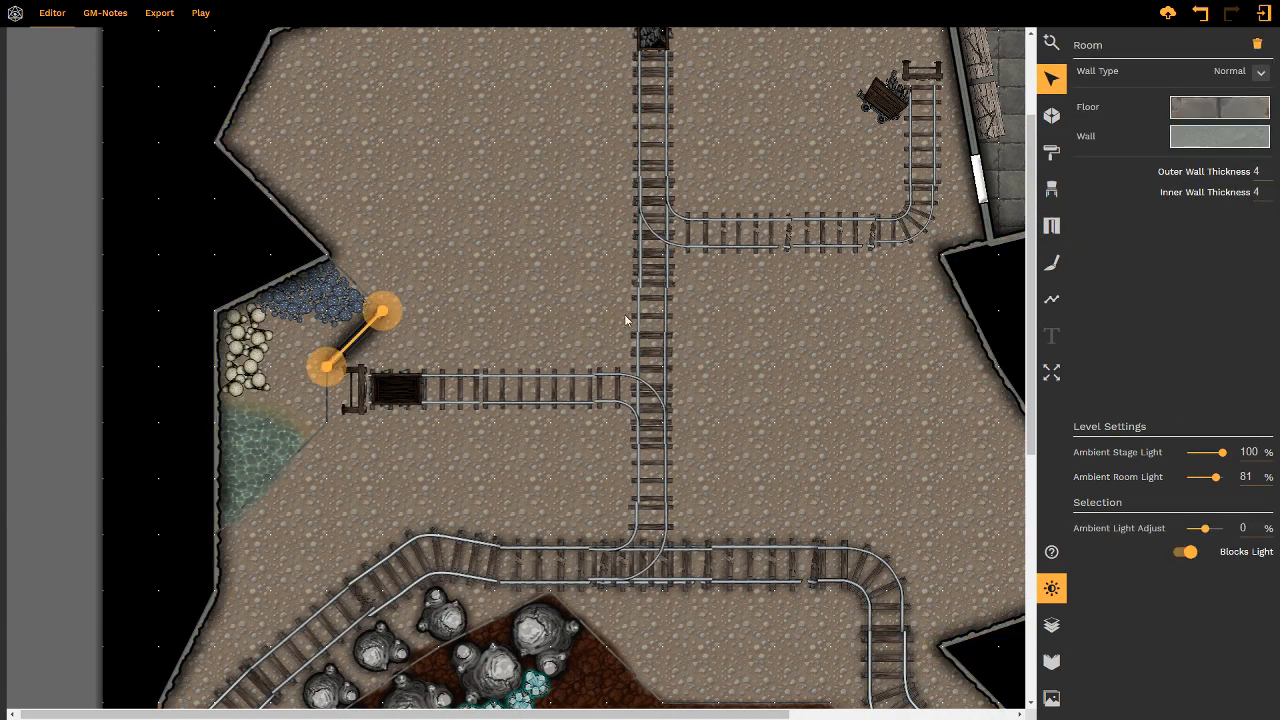
click(1262, 72)
click(1211, 166)
click(451, 252)
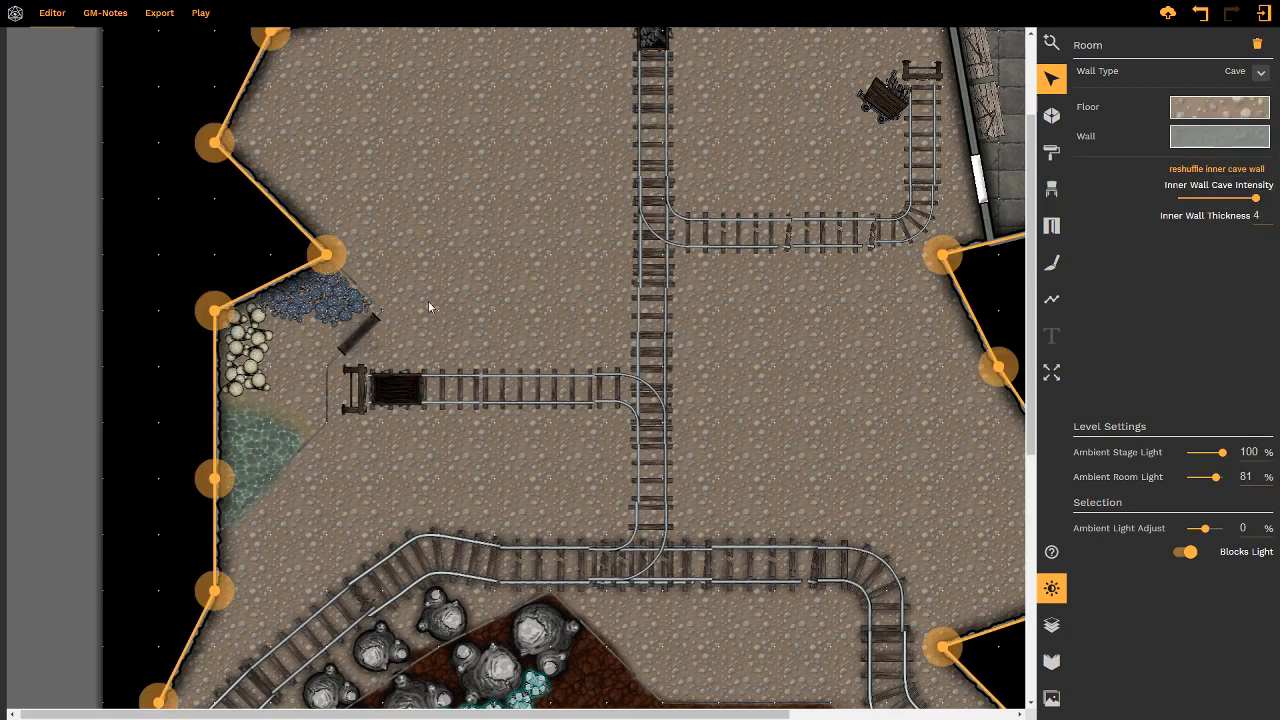
- Set the light source range of the glowing prop in the stone-floored room to 150 and save the map
middle_drag(480, 306, 508, 293)
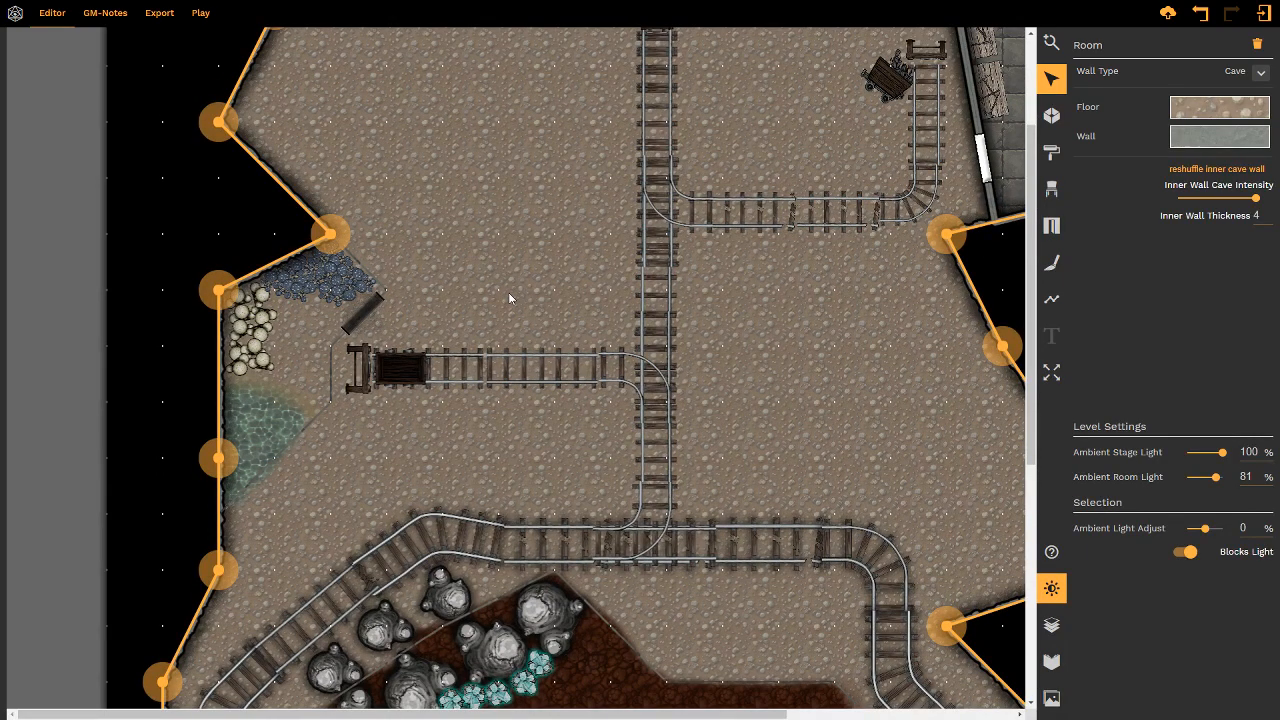
middle_drag(508, 292, 502, 266)
click(891, 257)
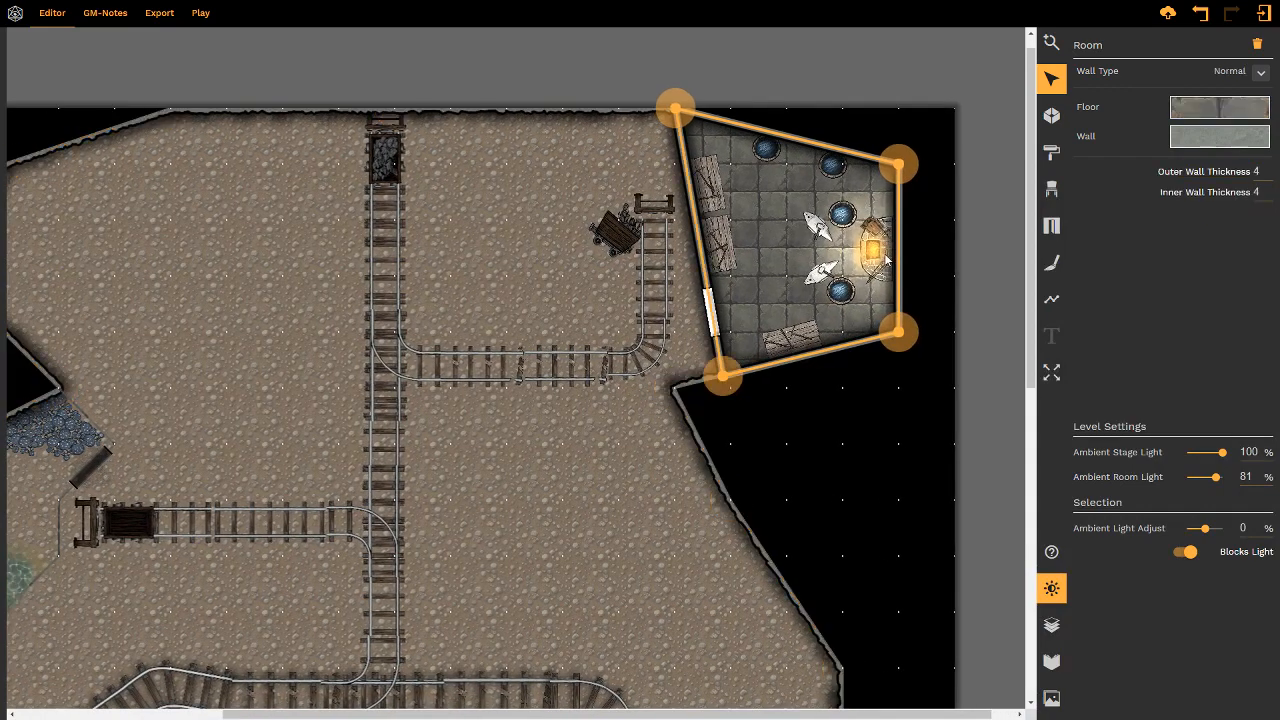
click(881, 252)
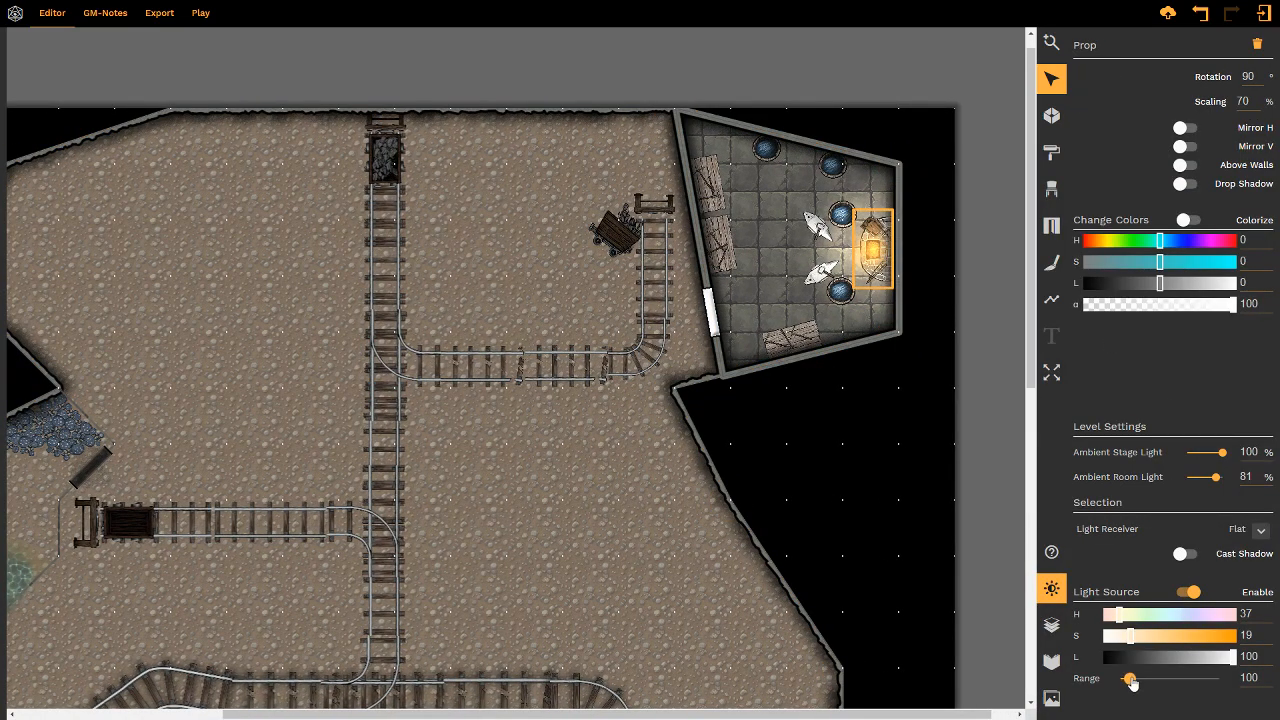
mouse_move(1131, 681)
mouse_down()
mouse_move(1173, 683)
mouse_move(1138, 686)
mouse_up()
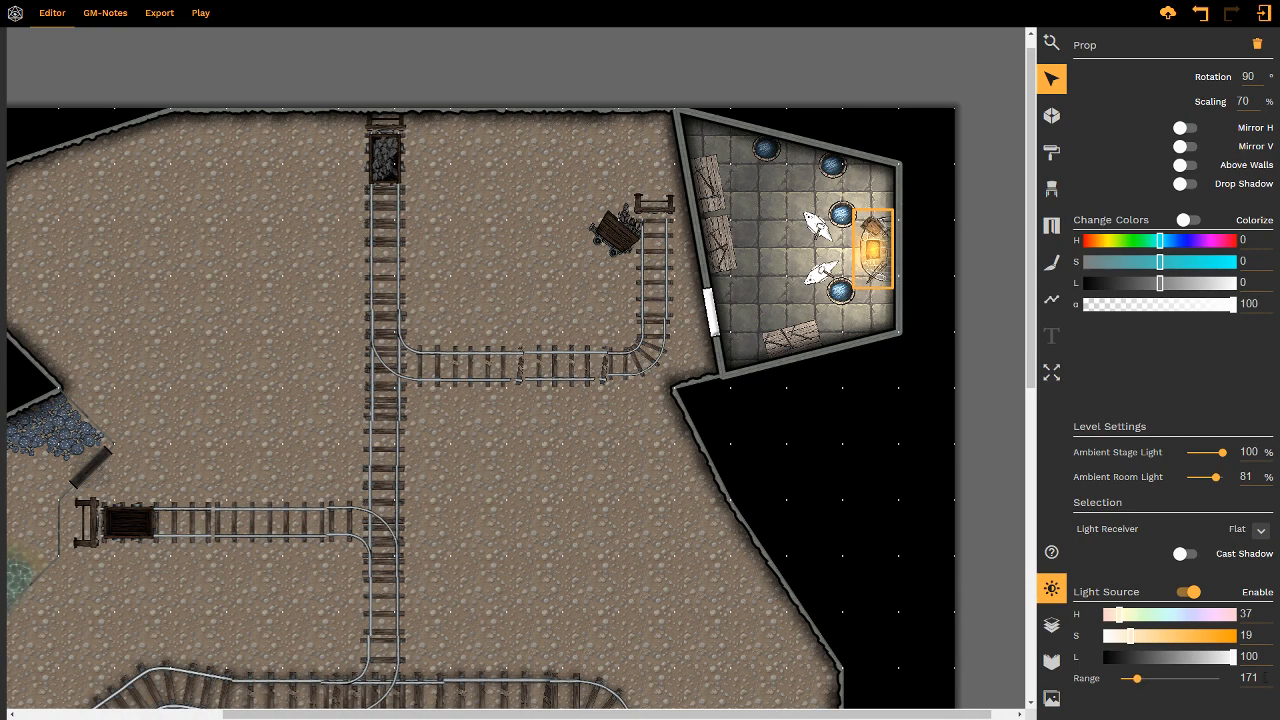
drag(1265, 678, 1225, 683)
text(150)
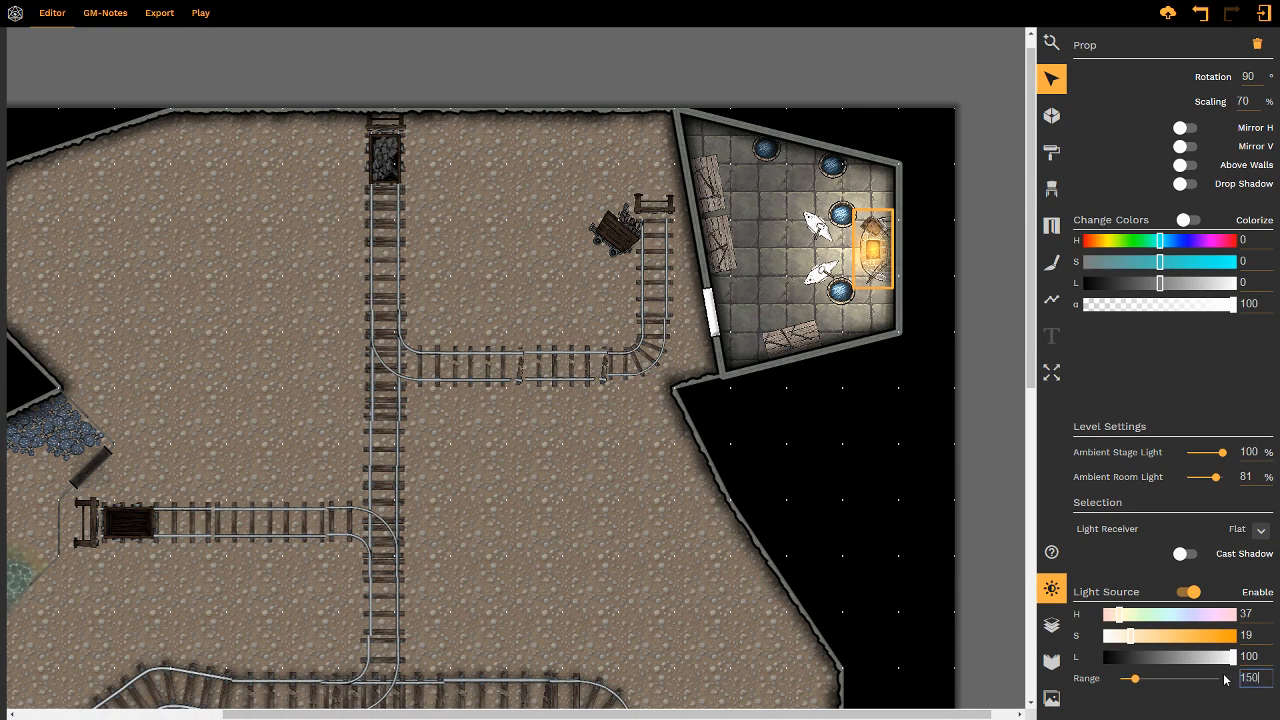
click(652, 450)
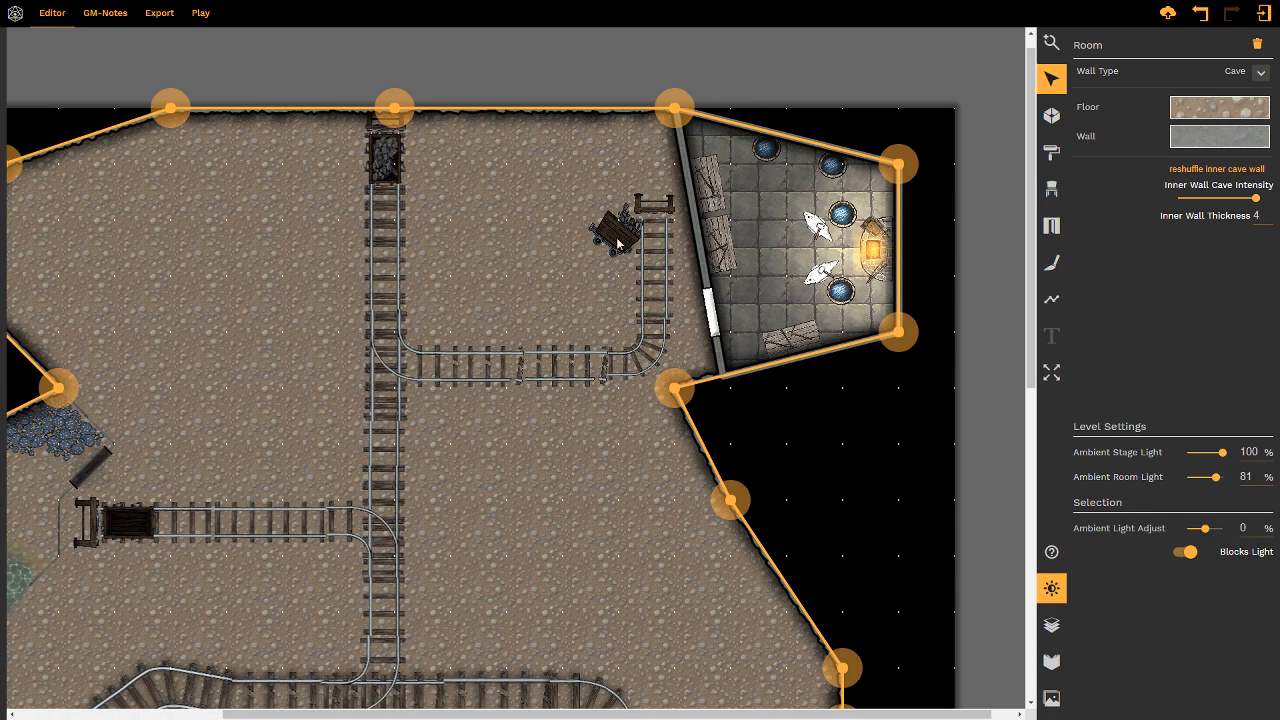
click(1168, 15)
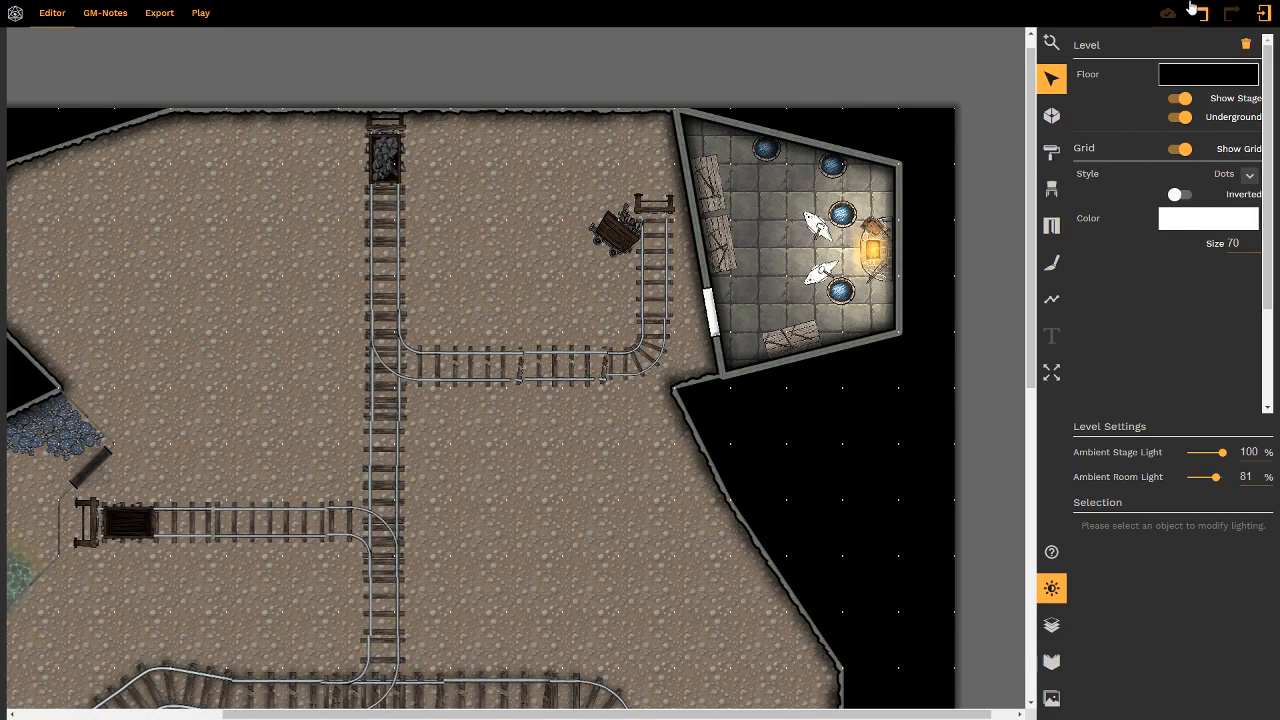
- Find the big stalagmites prop with "sta" and place a row at 60% scaling along the slanted cave wall below the stone-floored room
right_drag(539, 280, 652, 145)
right_drag(577, 369, 578, 556)
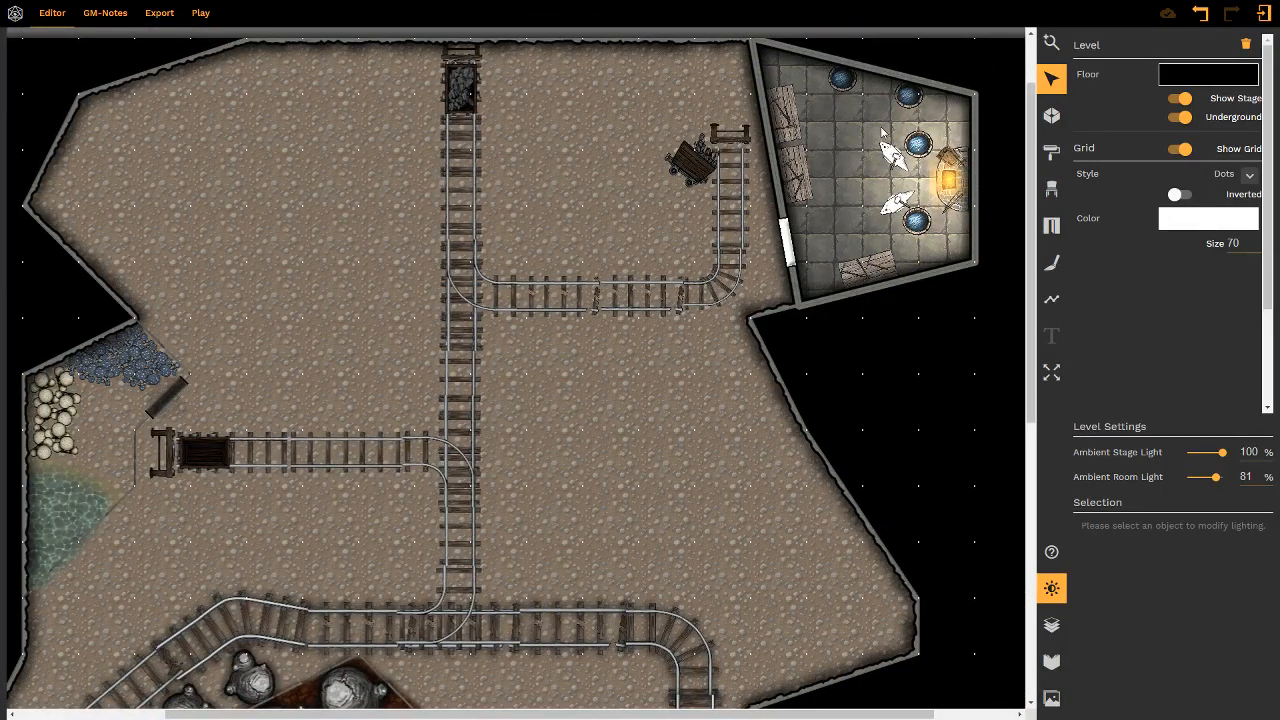
right_drag(606, 200, 616, 117)
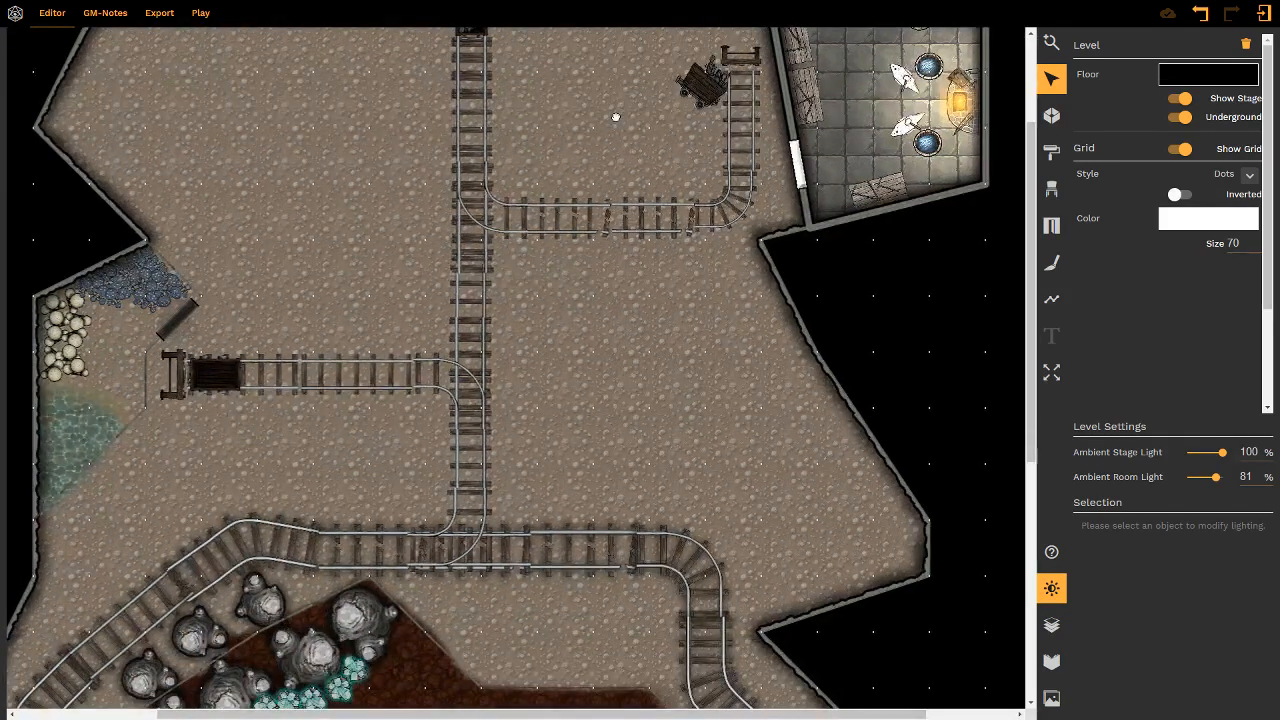
right_drag(578, 348, 568, 264)
right_drag(706, 371, 624, 377)
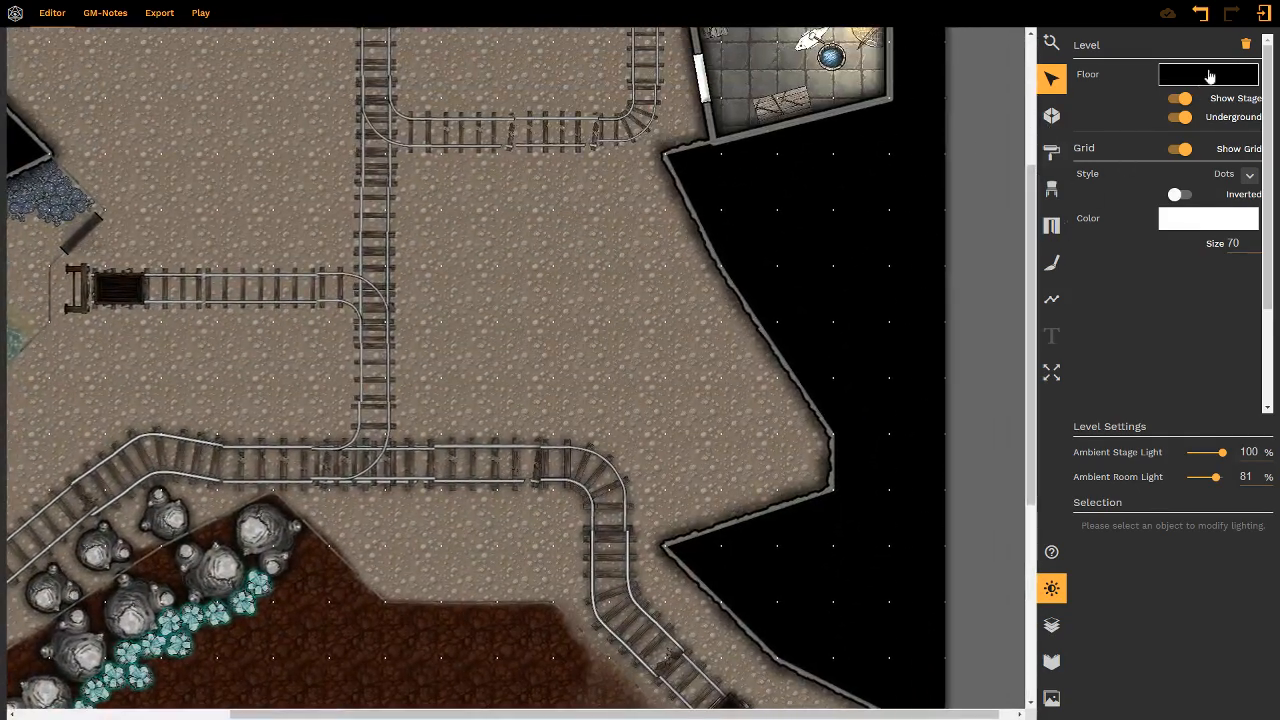
click(1051, 194)
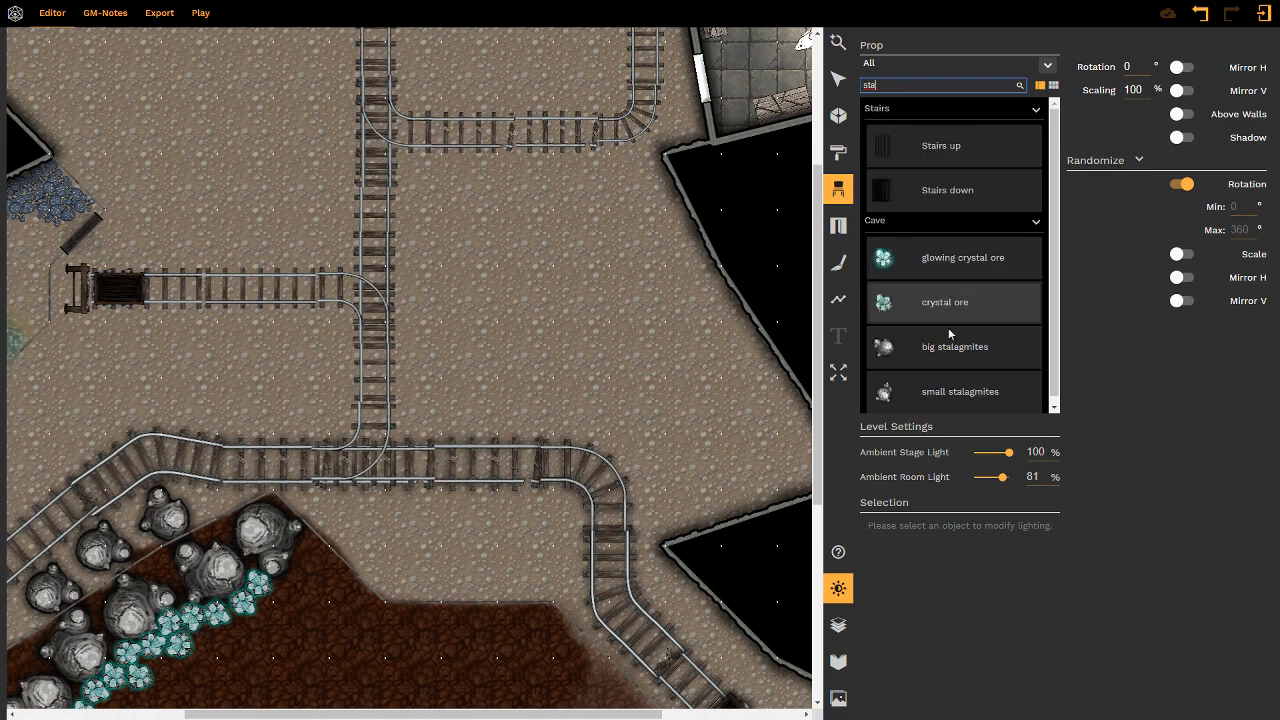
scroll(930, 335, down, 1)
click(916, 339)
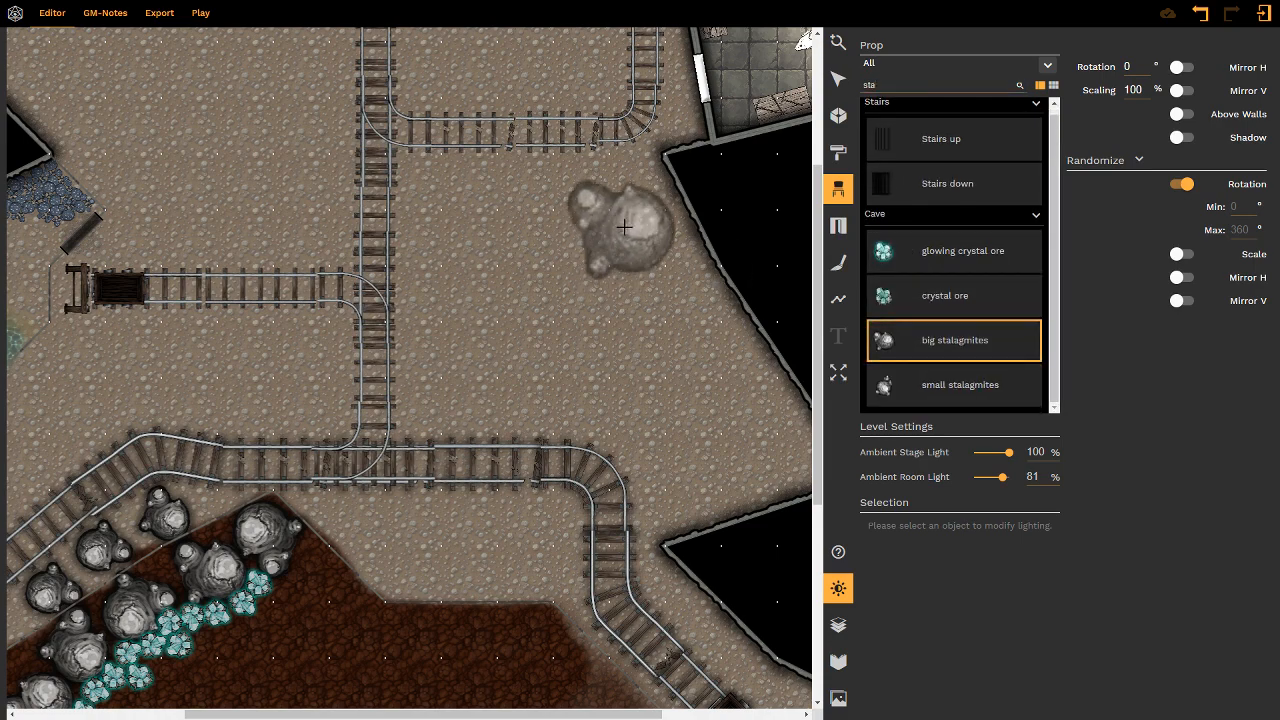
scroll(628, 216, down, 3)
scroll(629, 220, down, 1)
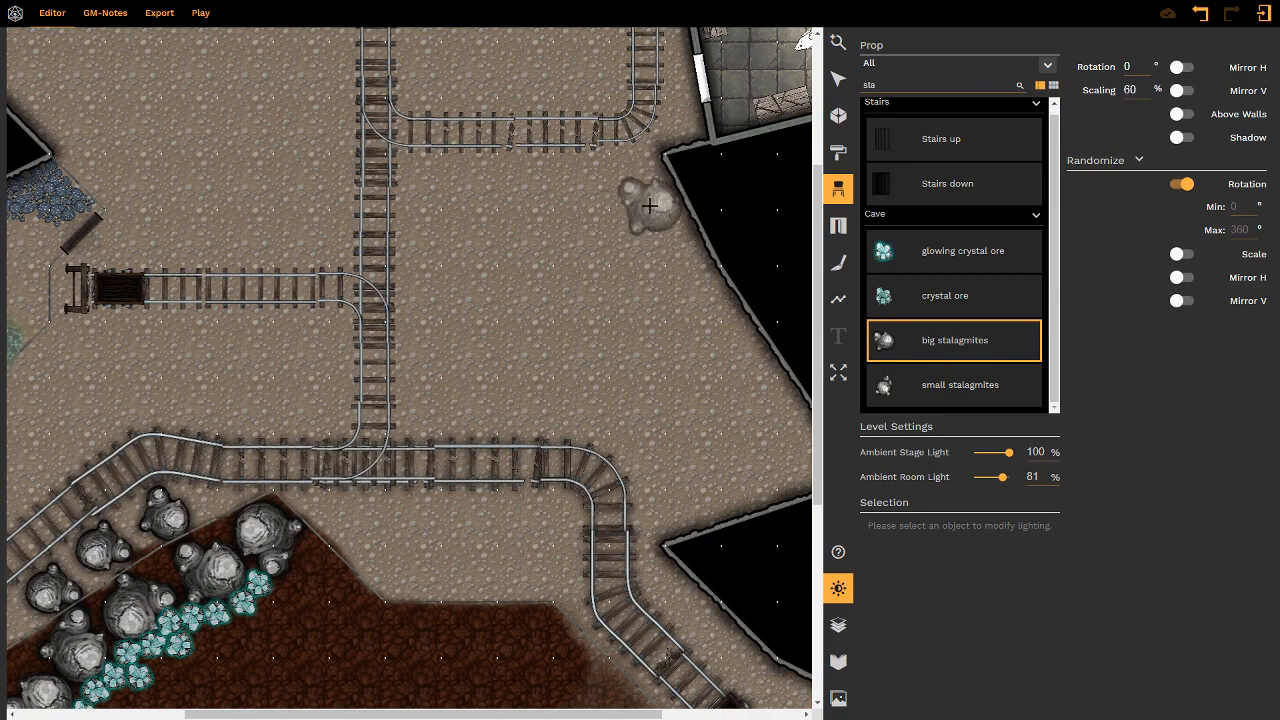
click(649, 205)
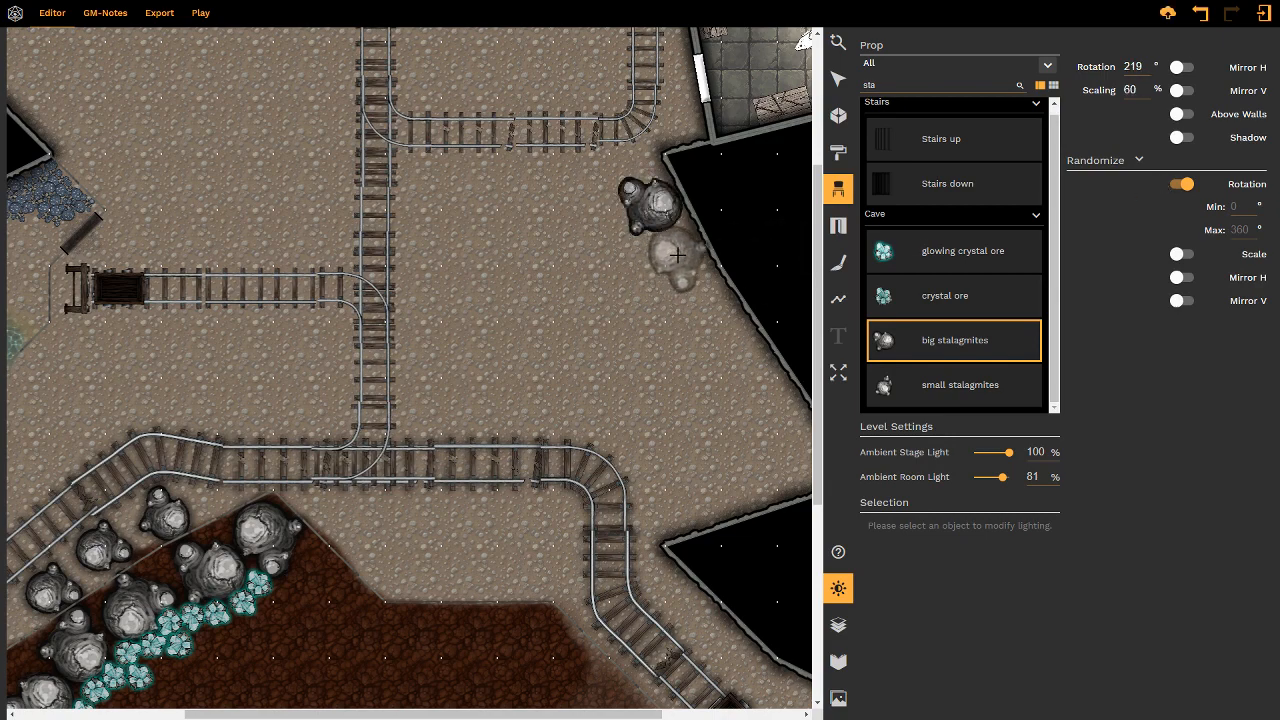
click(661, 240)
click(699, 298)
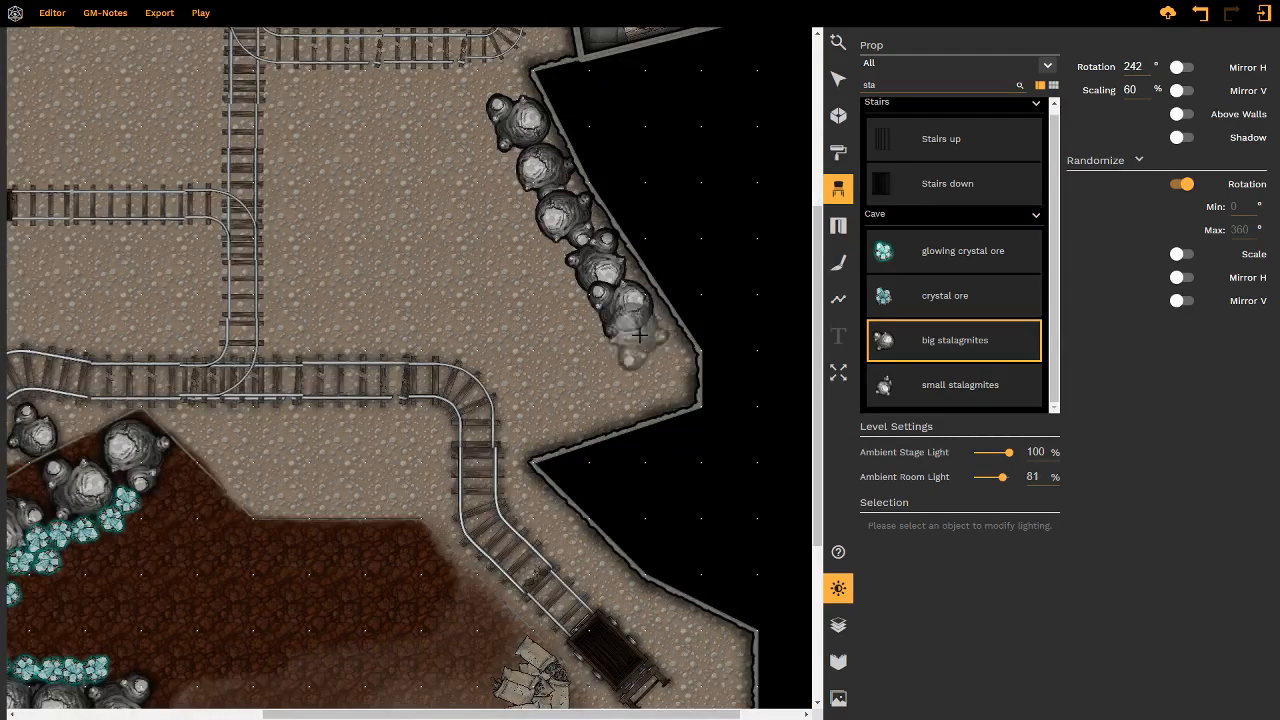
click(640, 336)
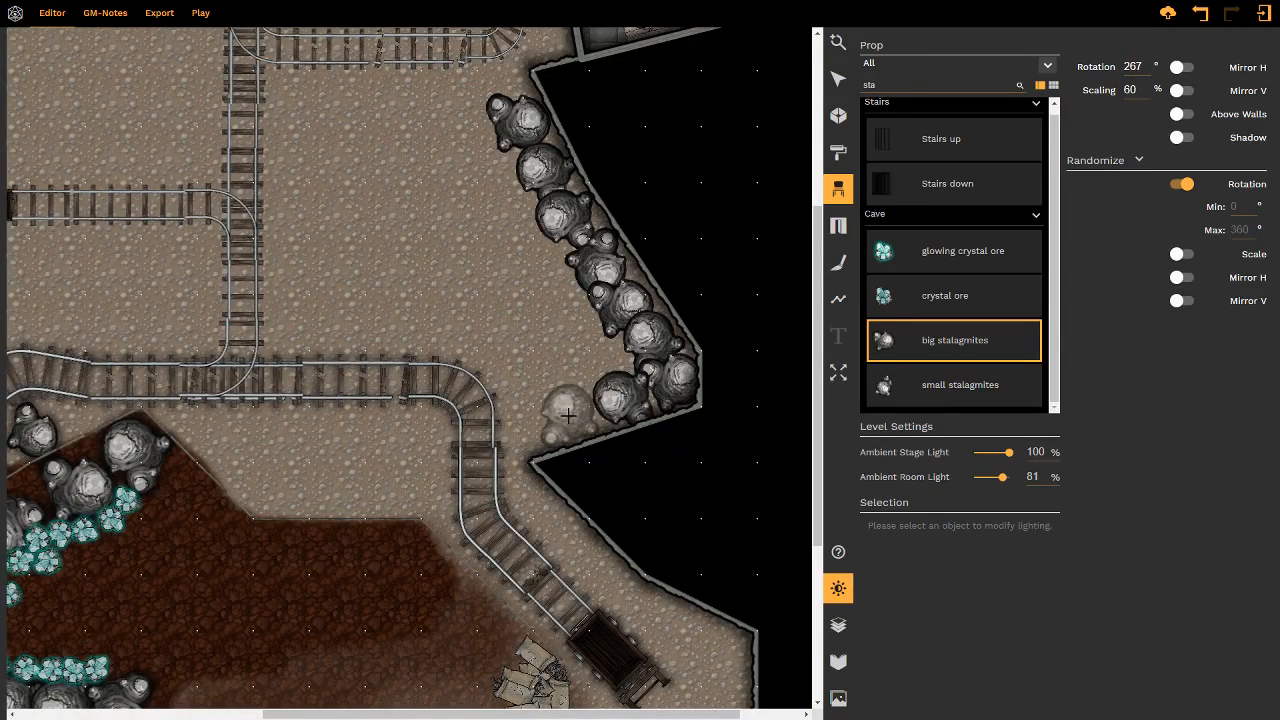
- Fill the cave pocket between the stalagmite row and the bend of the track with more big stalagmites at 60% scaling
click(565, 405)
click(590, 380)
click(619, 358)
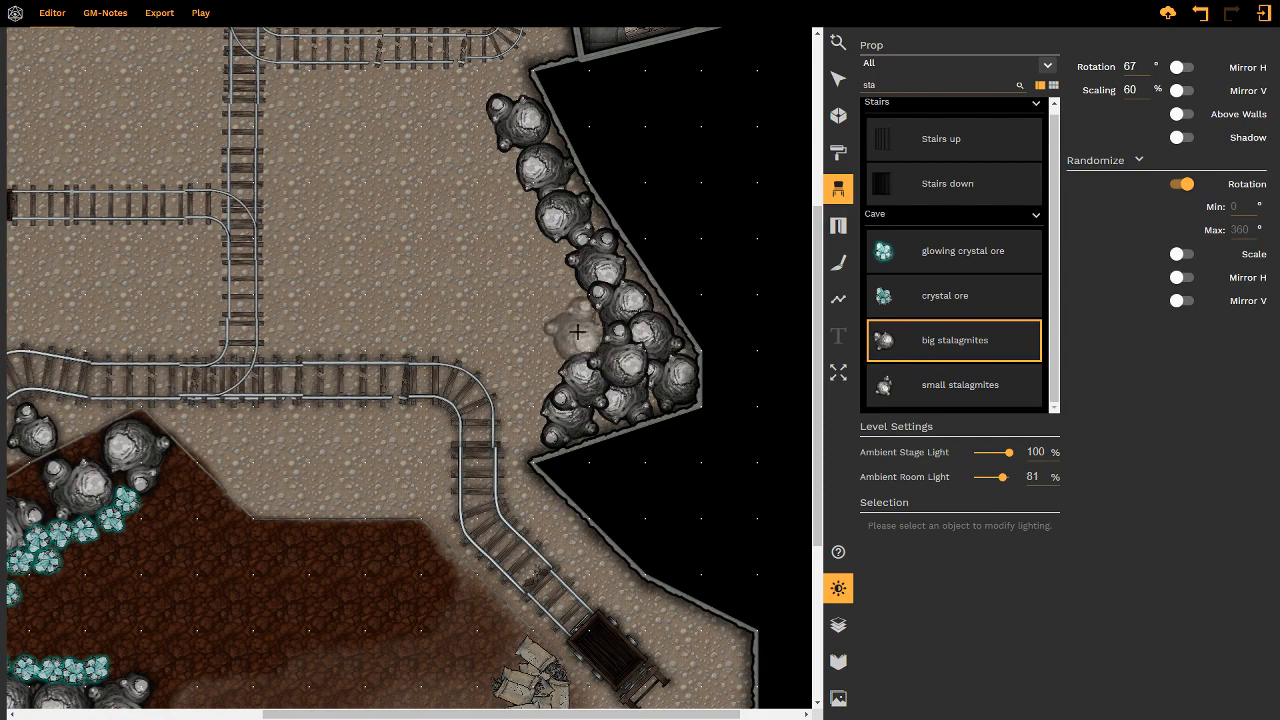
click(584, 338)
click(559, 281)
click(540, 258)
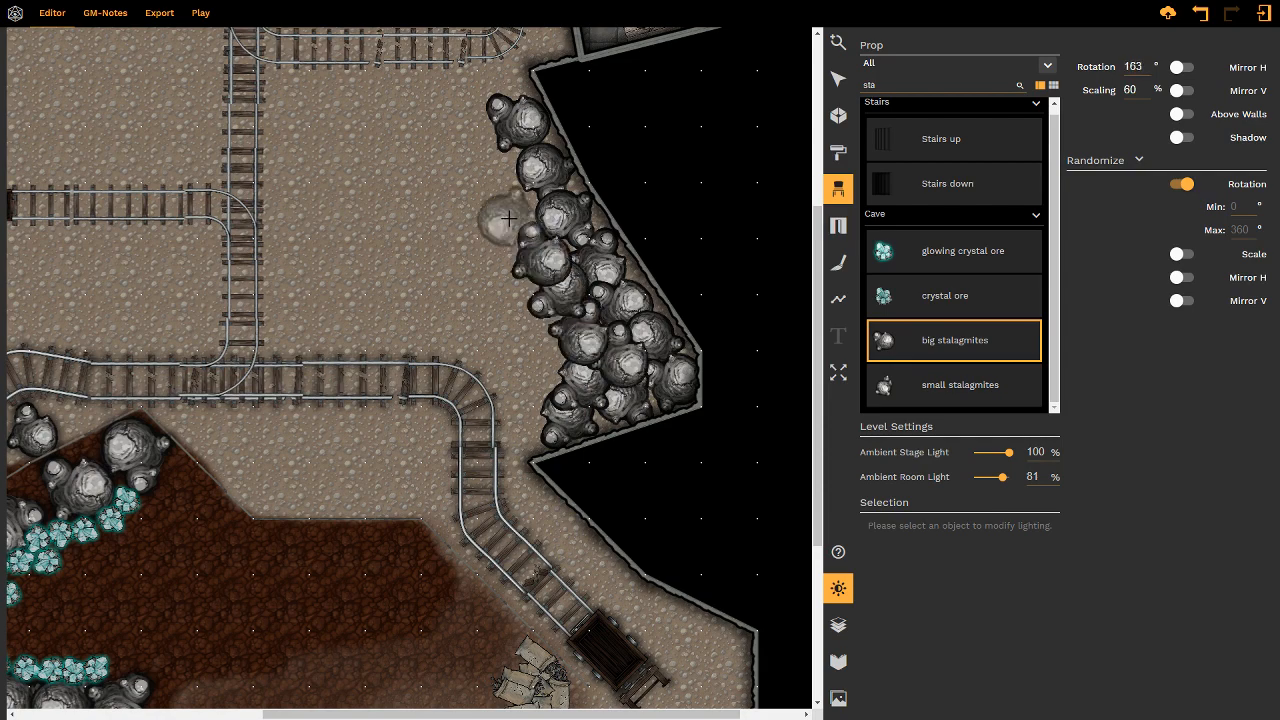
click(499, 215)
click(494, 176)
click(470, 226)
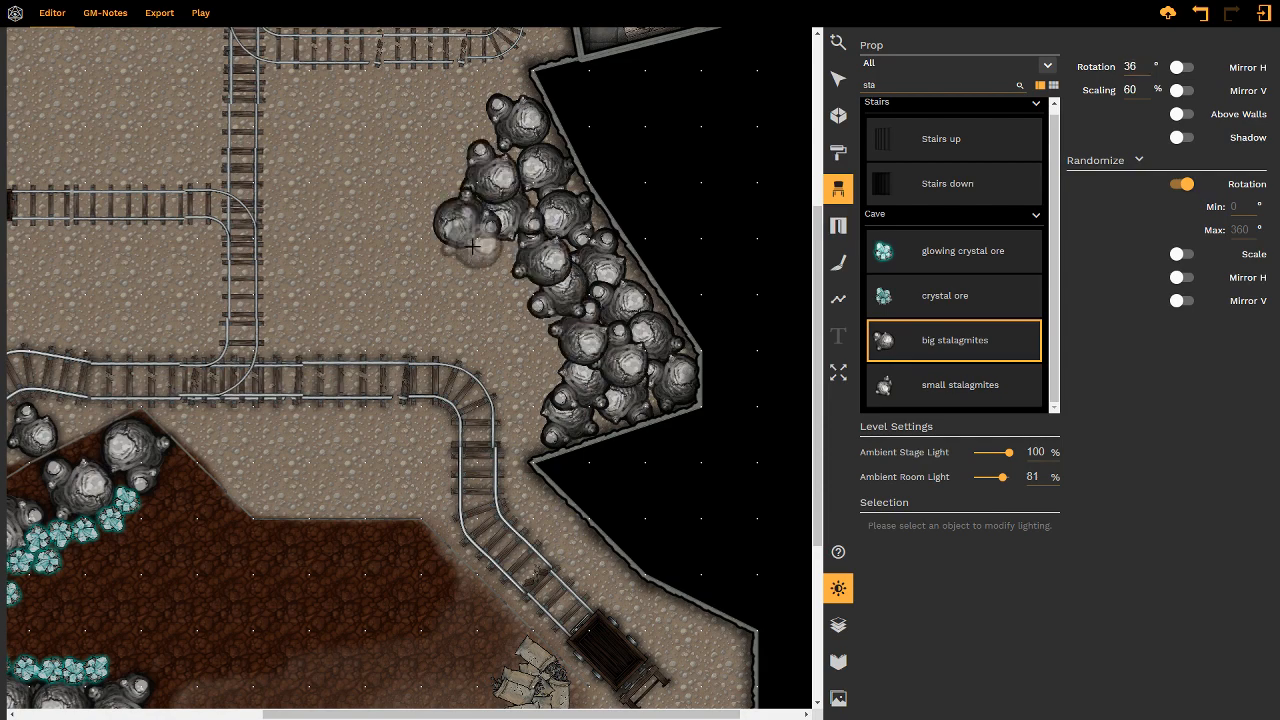
click(484, 255)
click(500, 295)
click(526, 340)
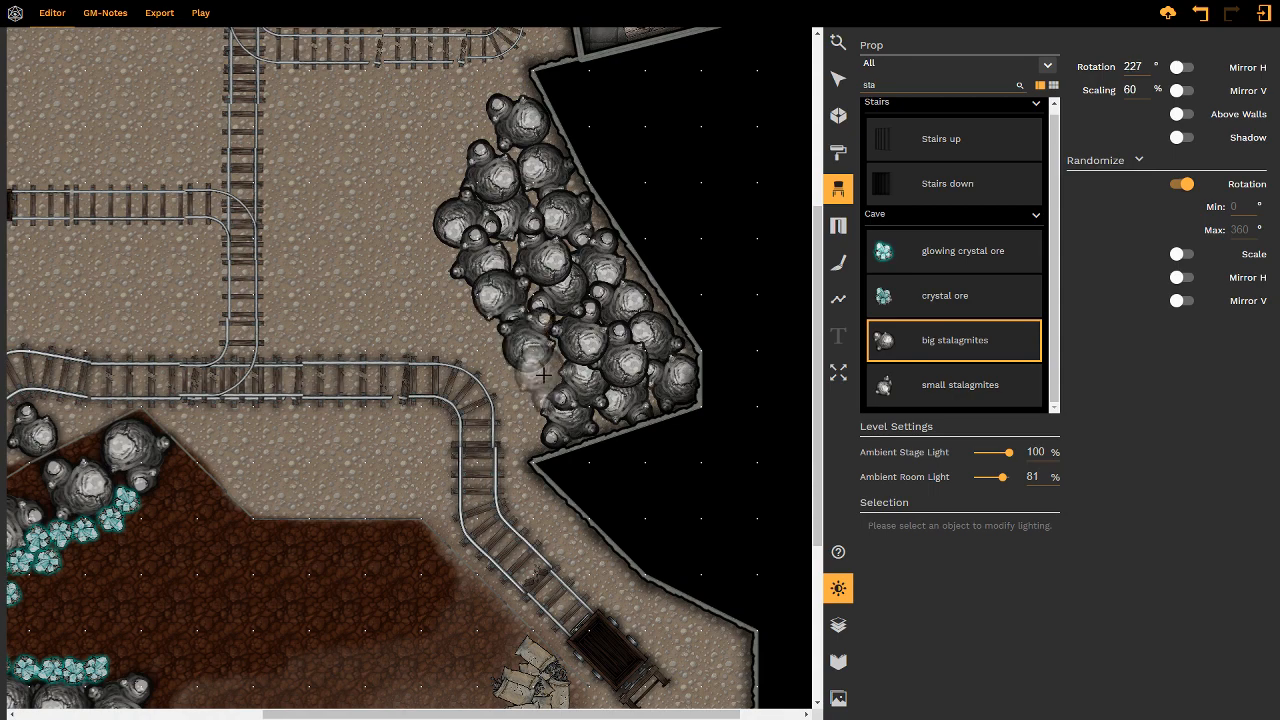
click(530, 398)
click(518, 425)
- Draw an open Normal room wall from the cave corner above the blue mushrooms, 4 squares across, around a point and back toward the mushrooms
right_drag(428, 270, 556, 383)
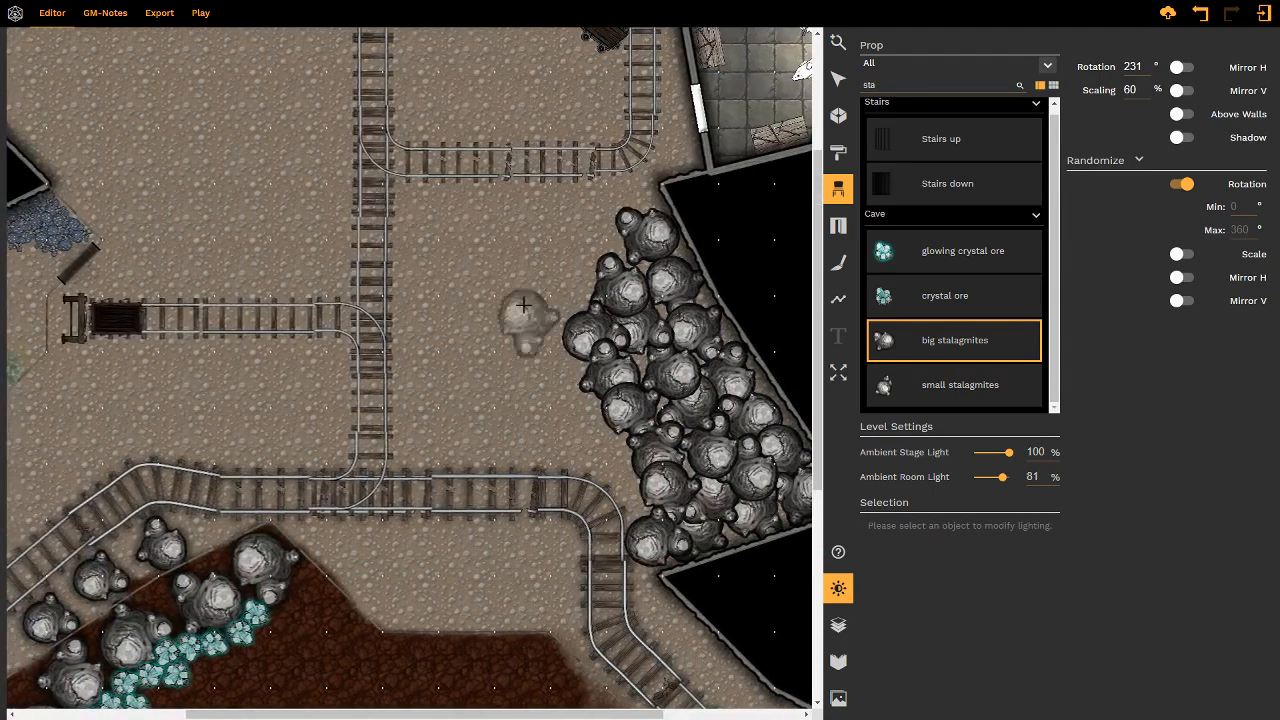
right_drag(515, 285, 570, 451)
mouse_move(460, 228)
right_down()
mouse_move(443, 326)
mouse_move(401, 318)
mouse_move(631, 166)
mouse_move(571, 157)
mouse_move(549, 360)
mouse_move(571, 532)
right_up()
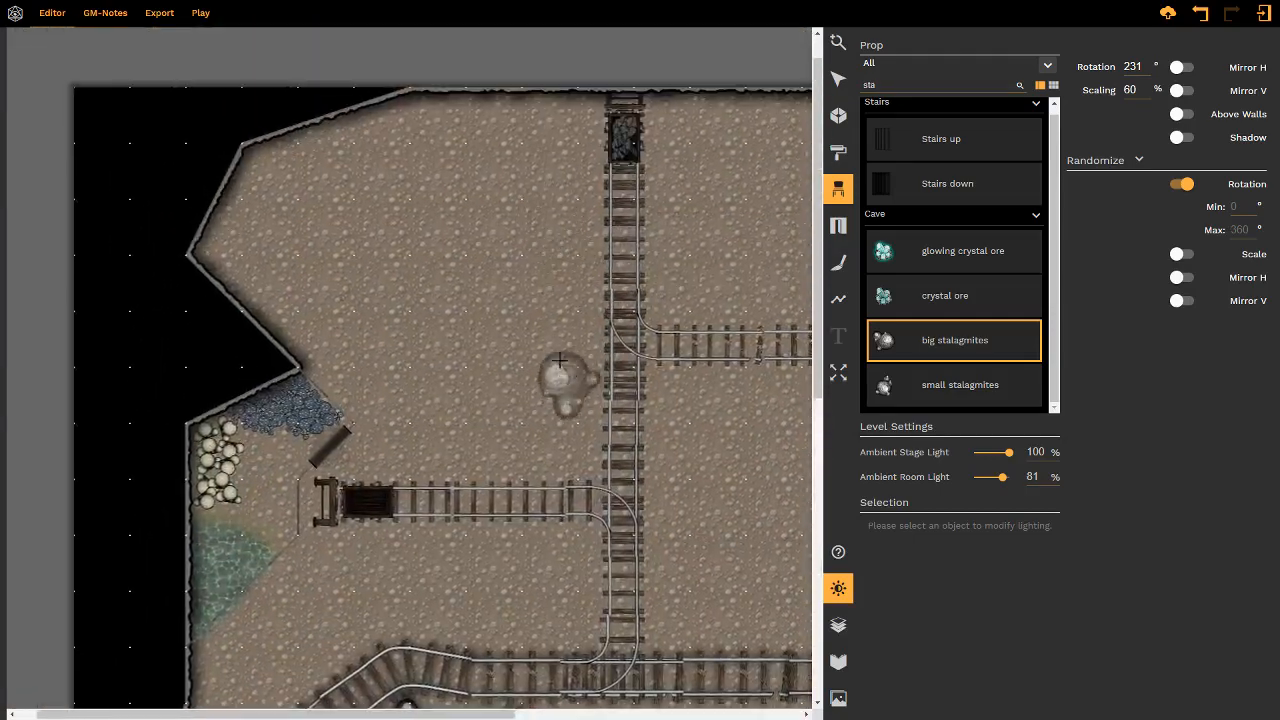
click(840, 117)
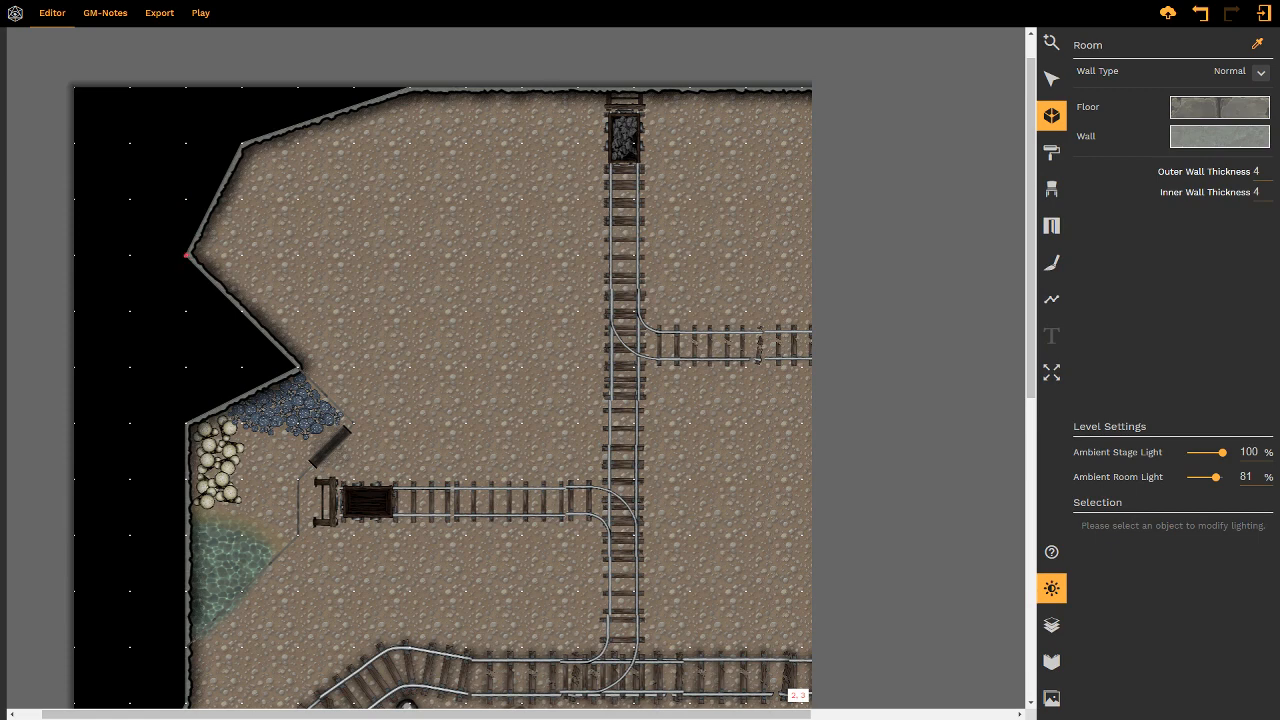
click(186, 255)
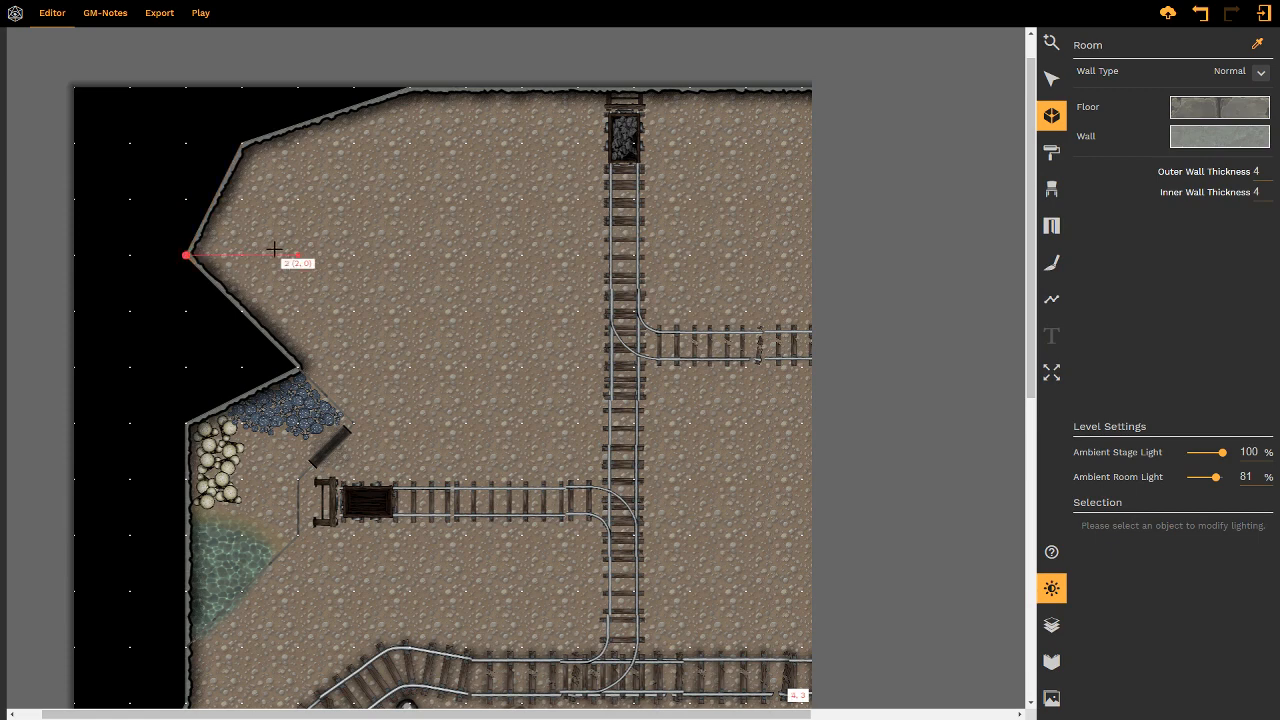
click(385, 247)
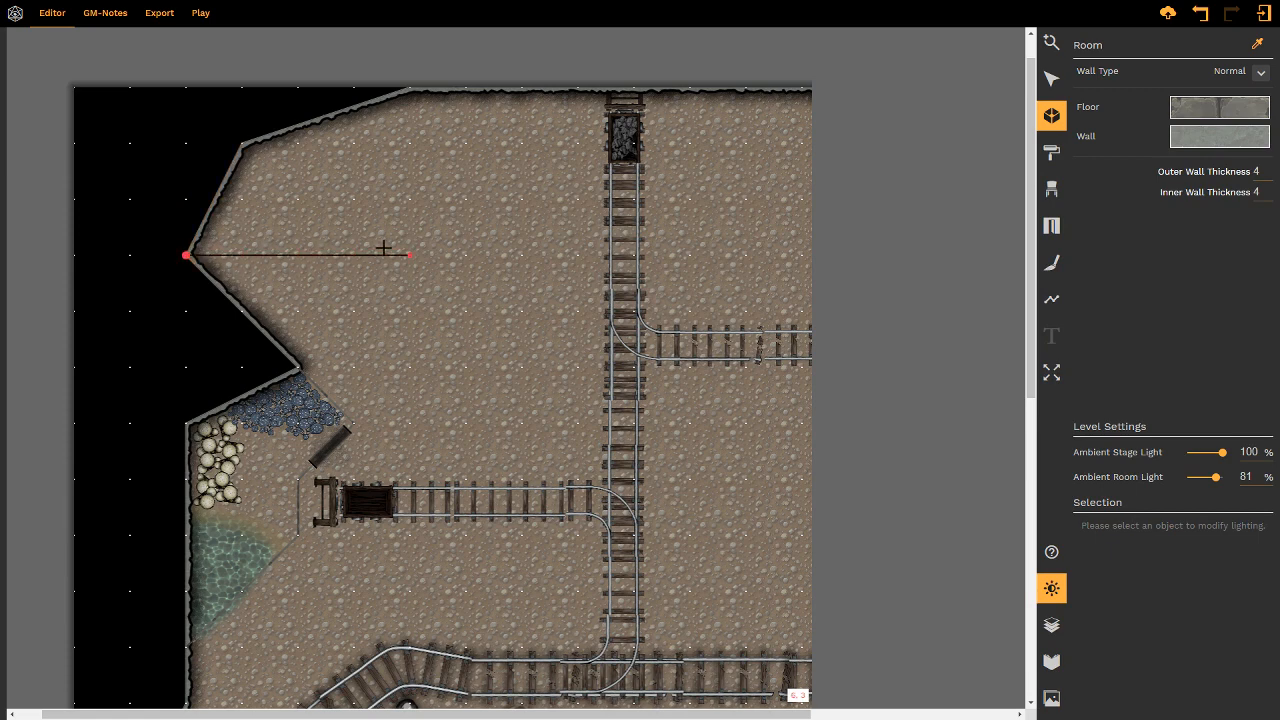
click(458, 311)
click(420, 357)
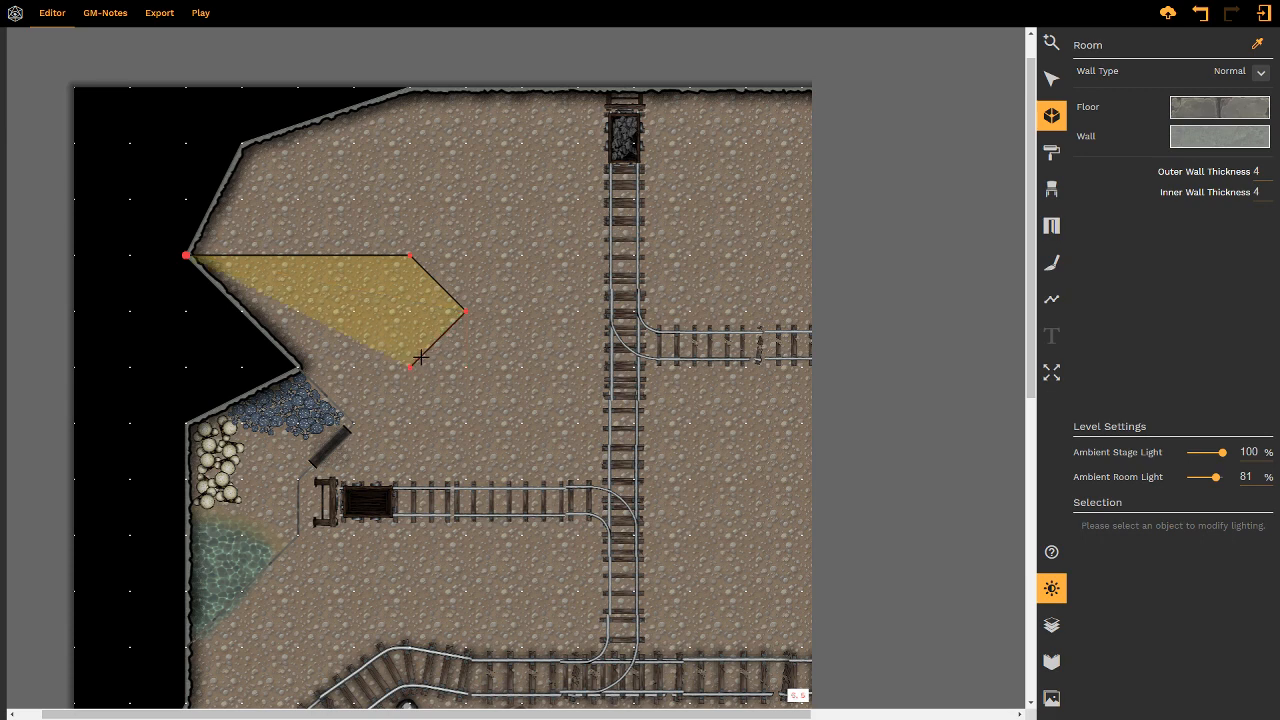
click(352, 360)
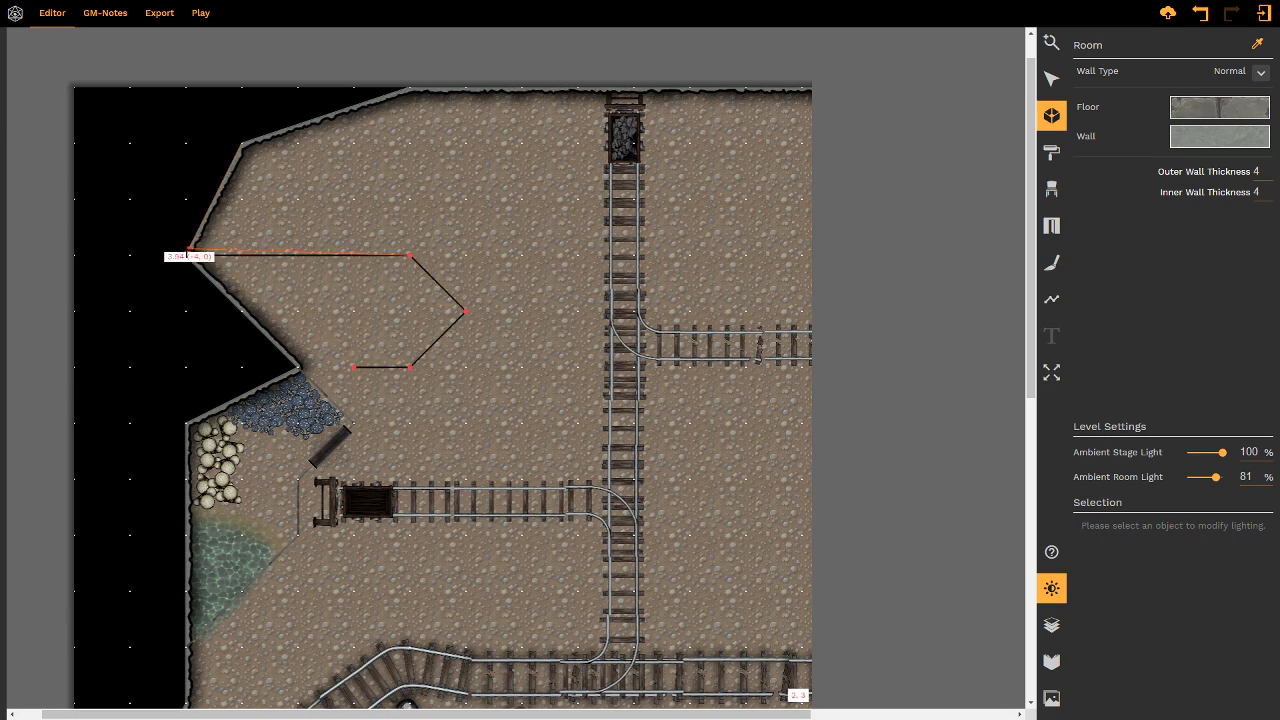
click(186, 255)
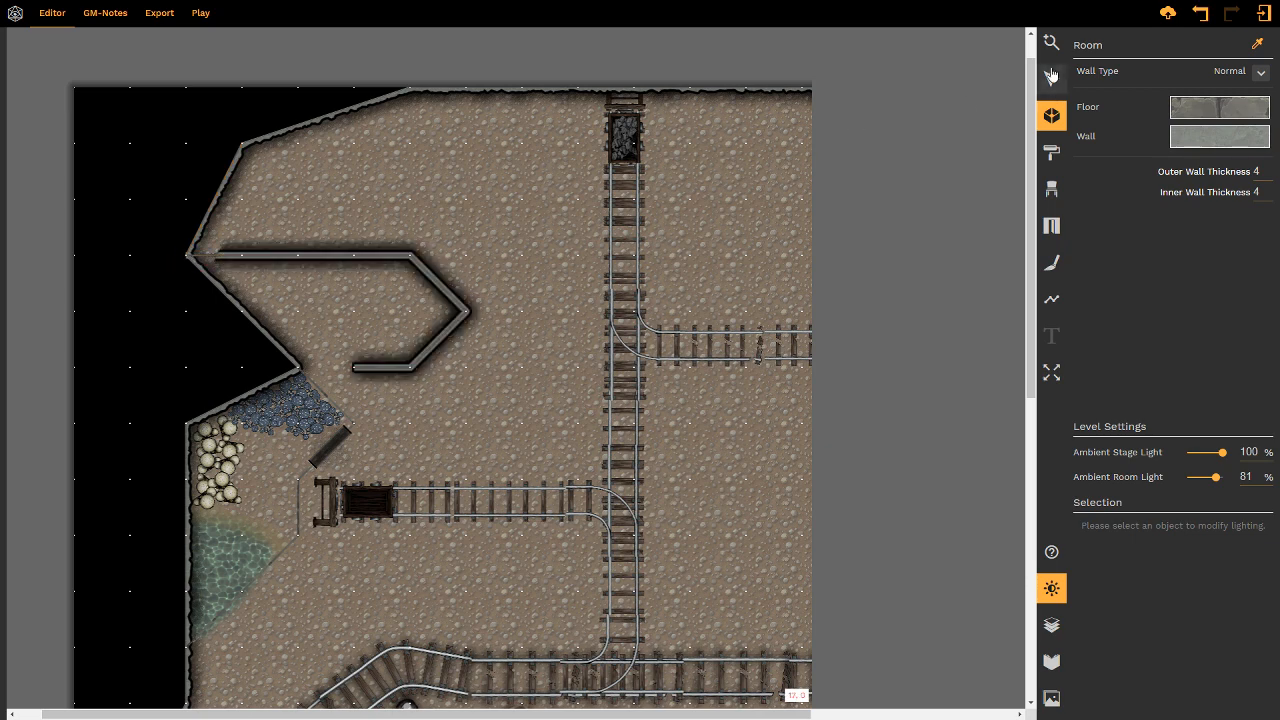
- Change the wall type of the new pointed inner wall to Cave
click(1051, 79)
click(334, 258)
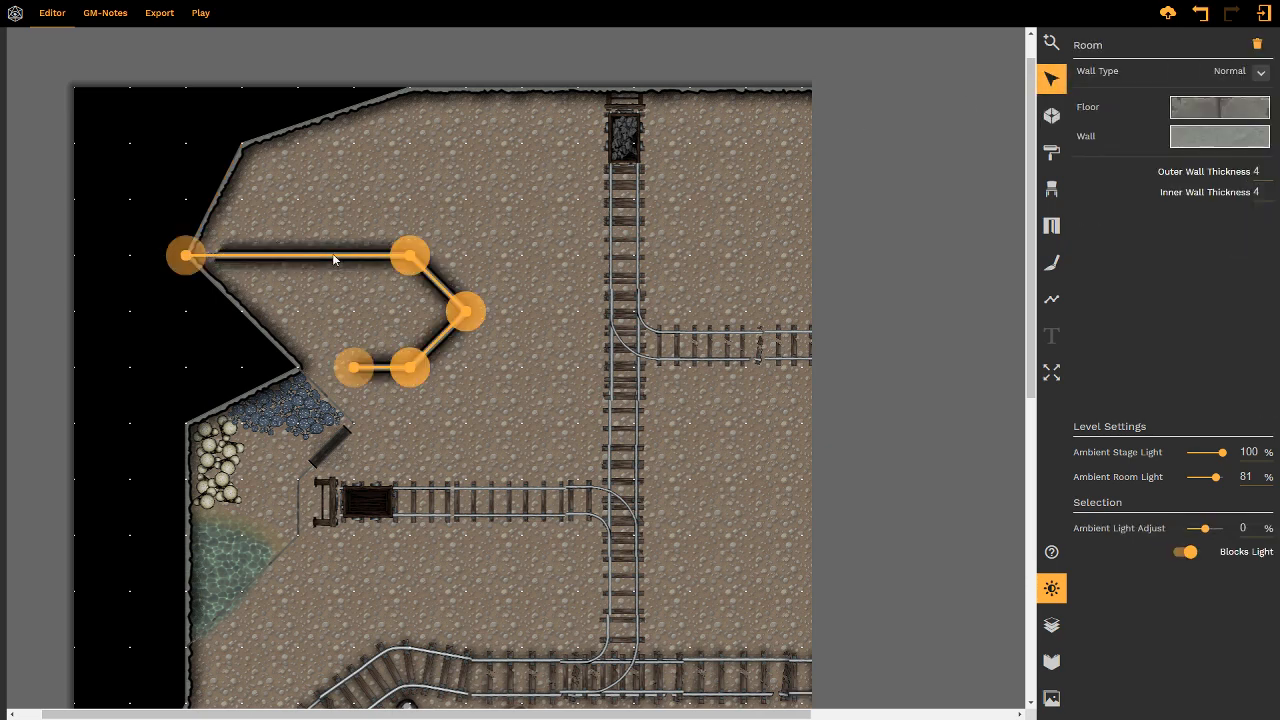
click(1266, 79)
click(1200, 166)
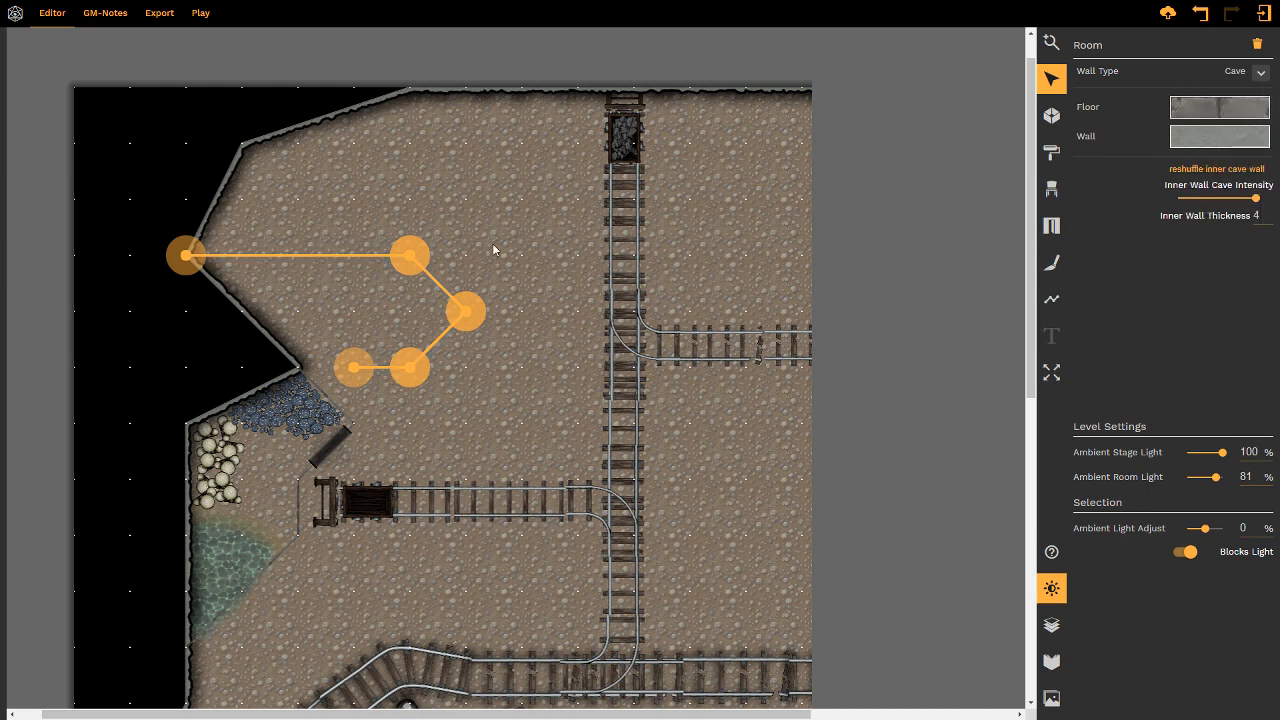
click(446, 352)
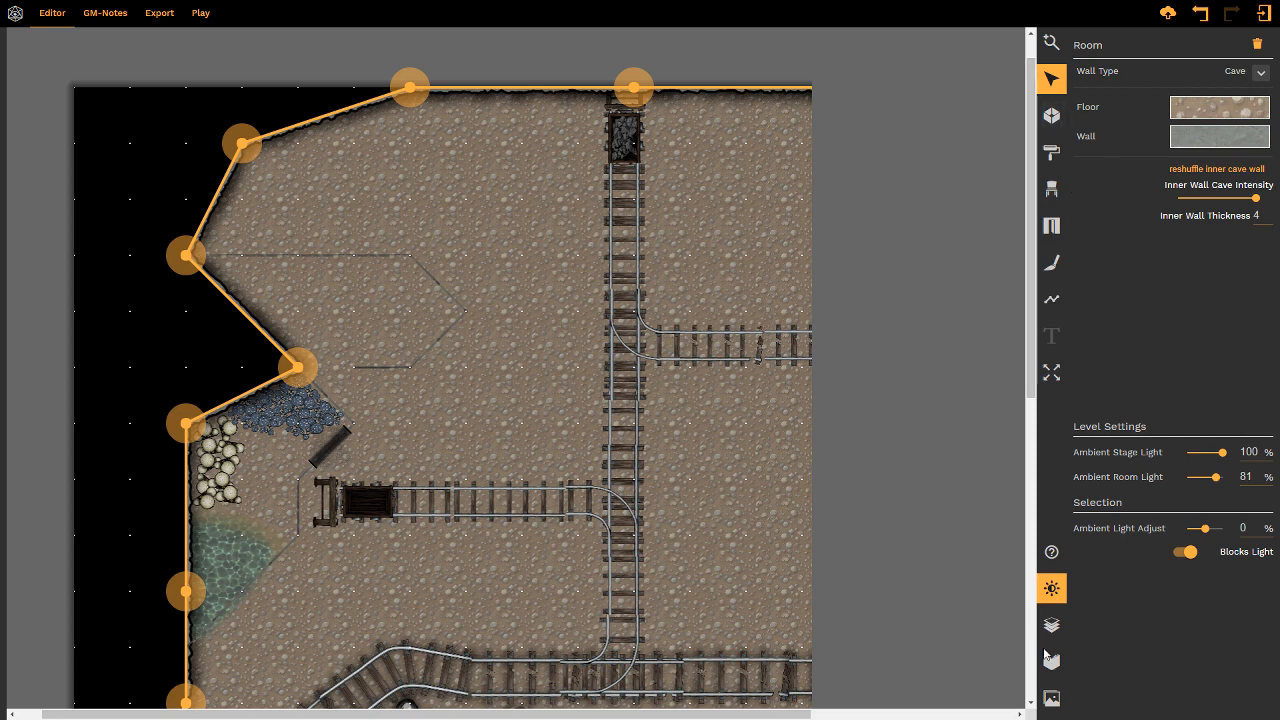
- Find the campfire prop in the DUNGEONFOG asset library with "camp" and add it to the available props
click(1052, 698)
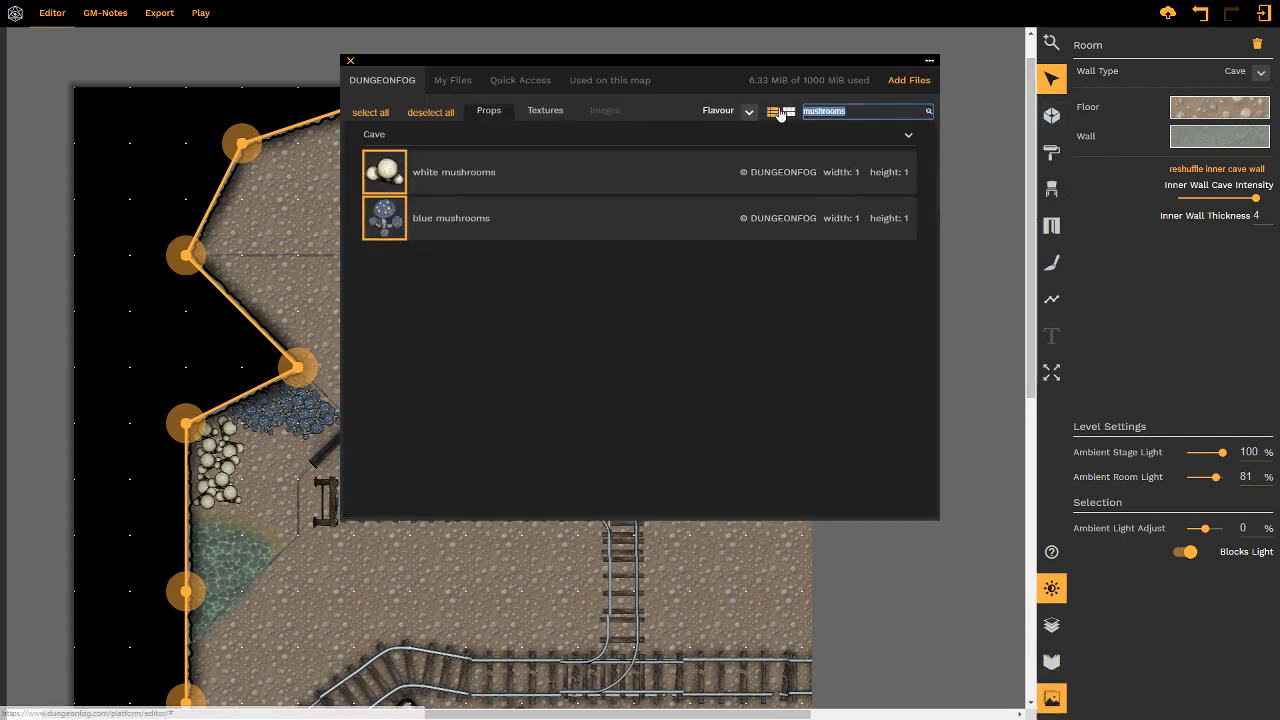
text(camp)
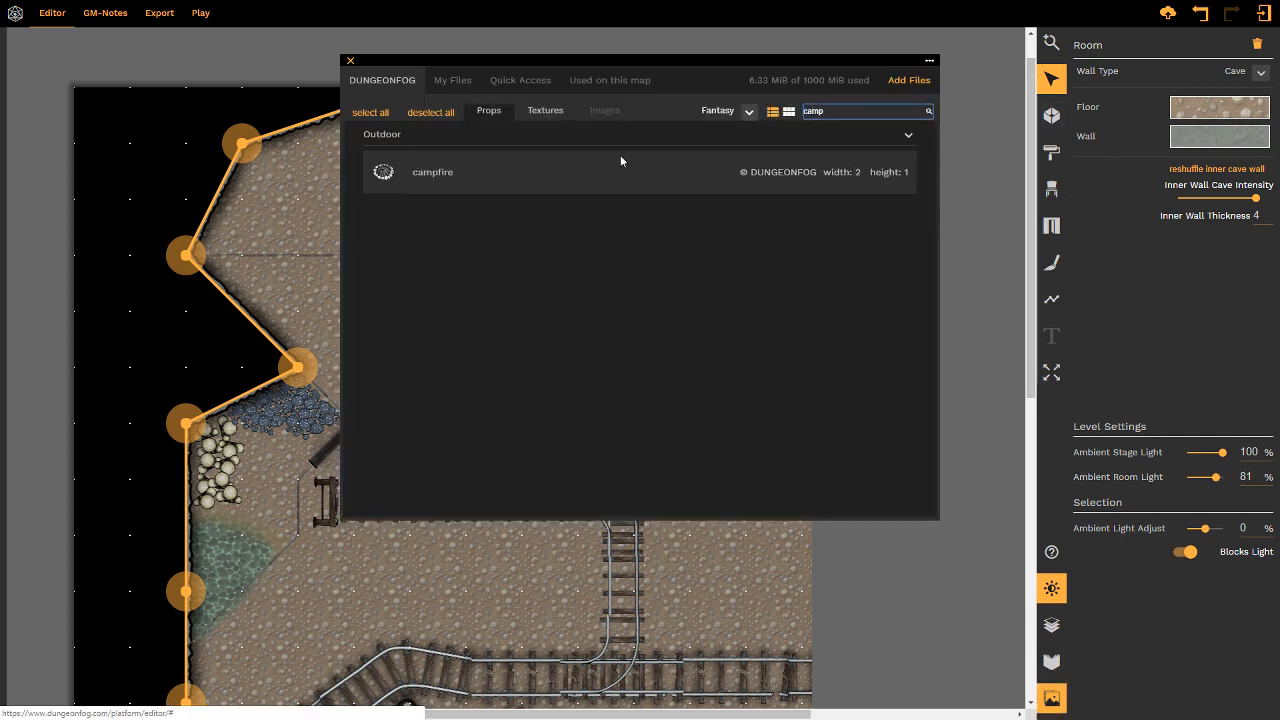
click(350, 62)
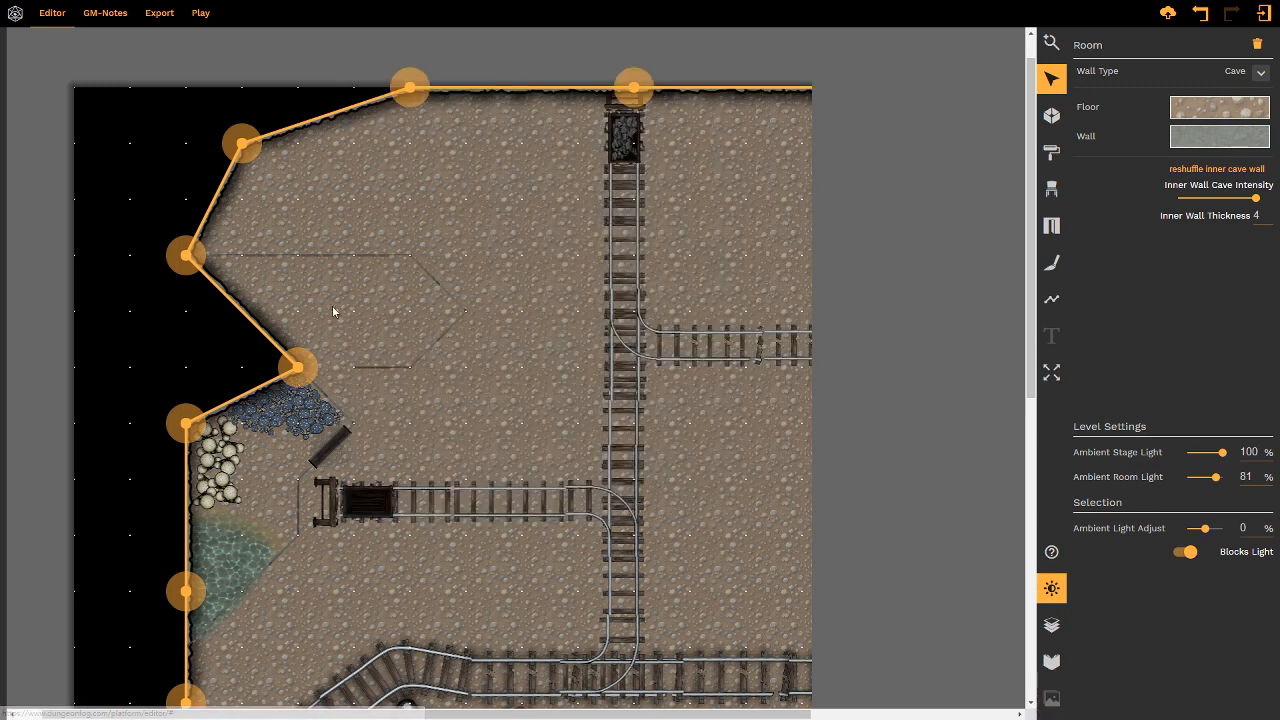
- Find the campfire prop with "camp" and place it at 40% scaling in the middle of the pointed inner-wall area
click(1051, 188)
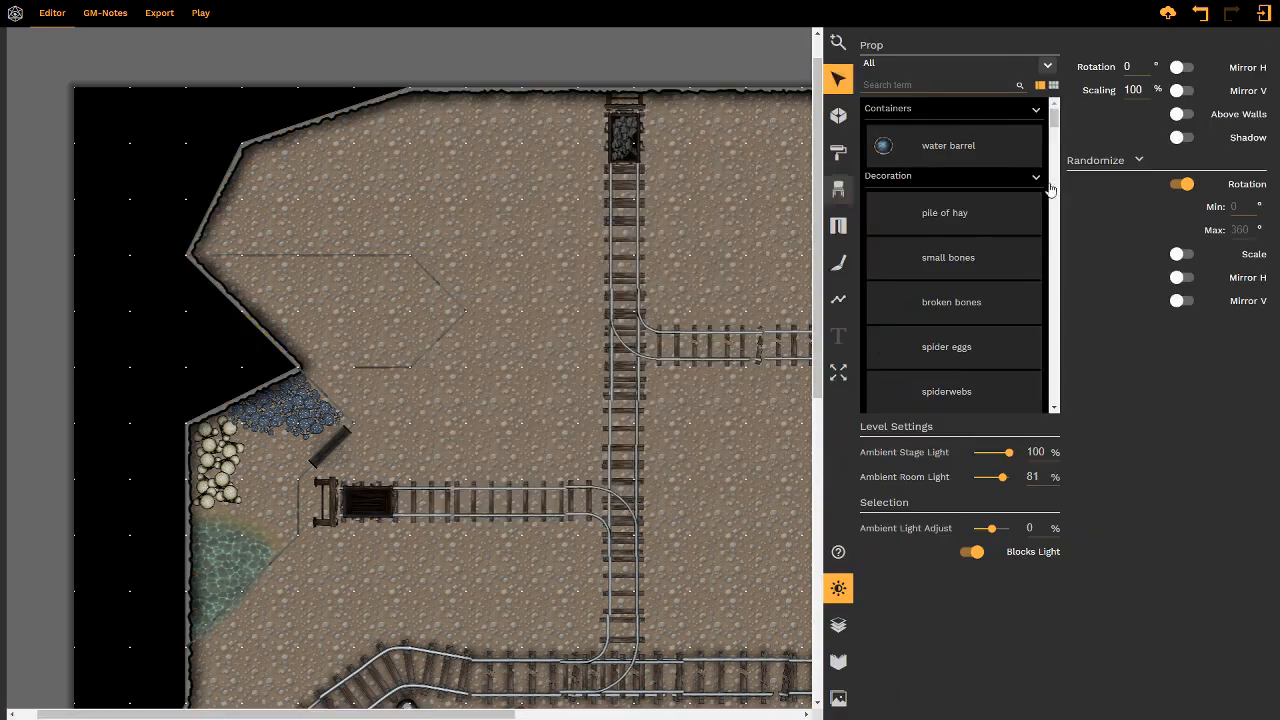
click(903, 86)
text(camp)
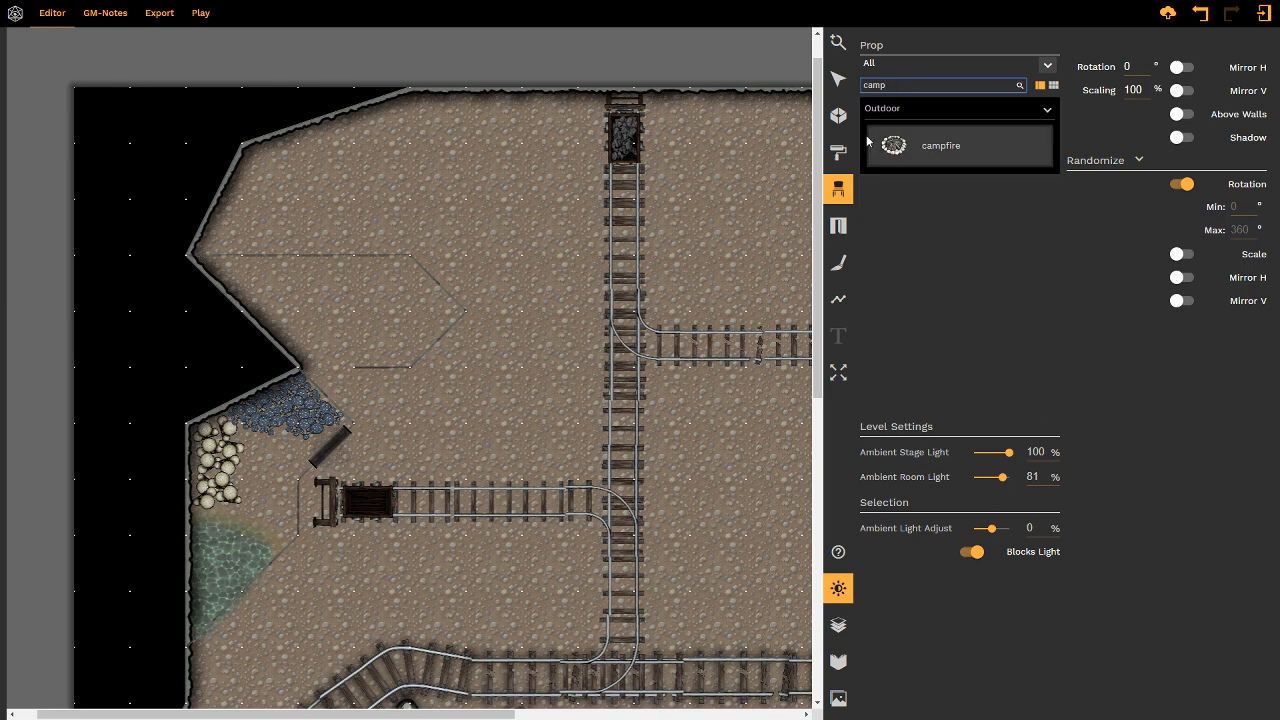
click(940, 145)
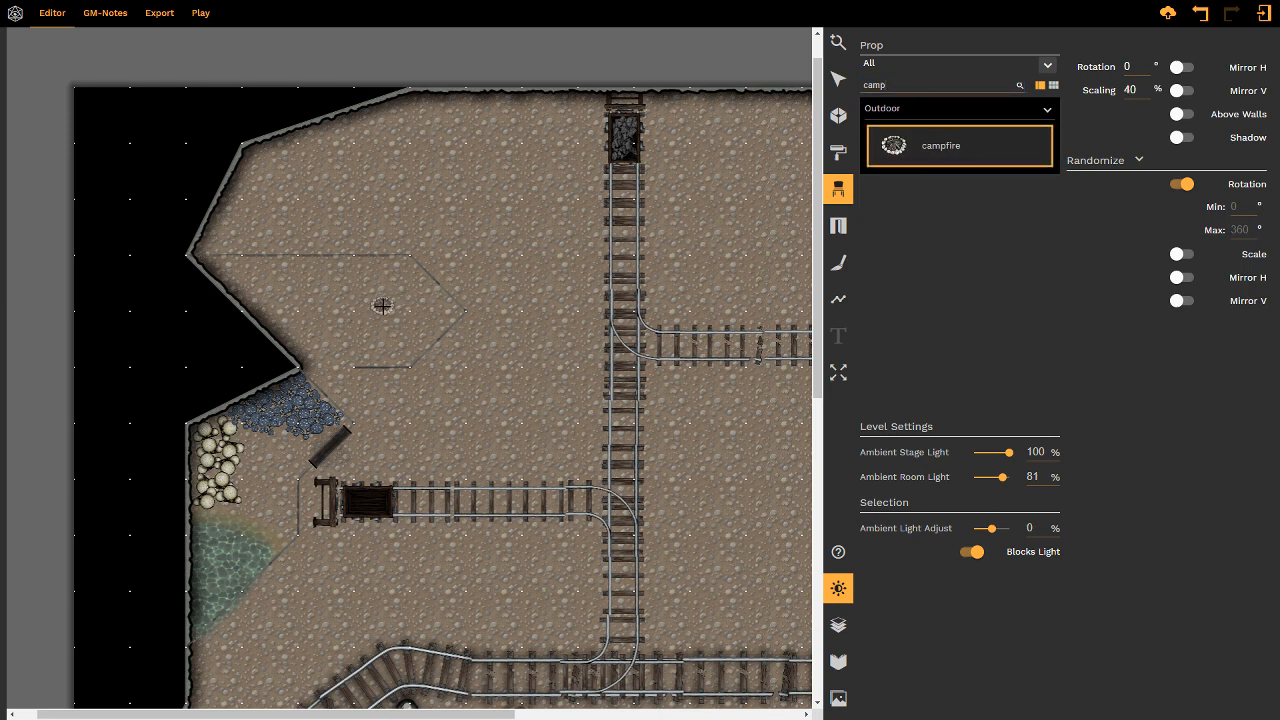
- Examine the rest of the mine map, from the stone-floored room down to the crystals, sacks and lowest track
click(898, 84)
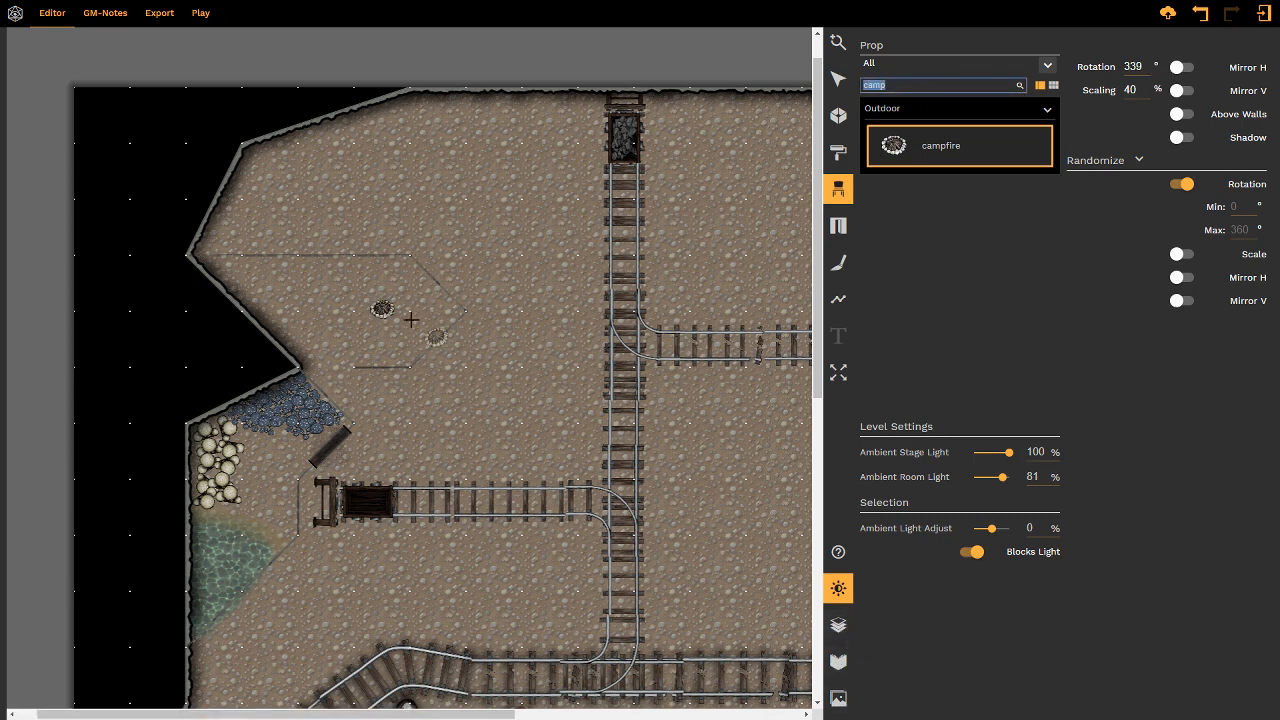
scroll(447, 280, right, 6)
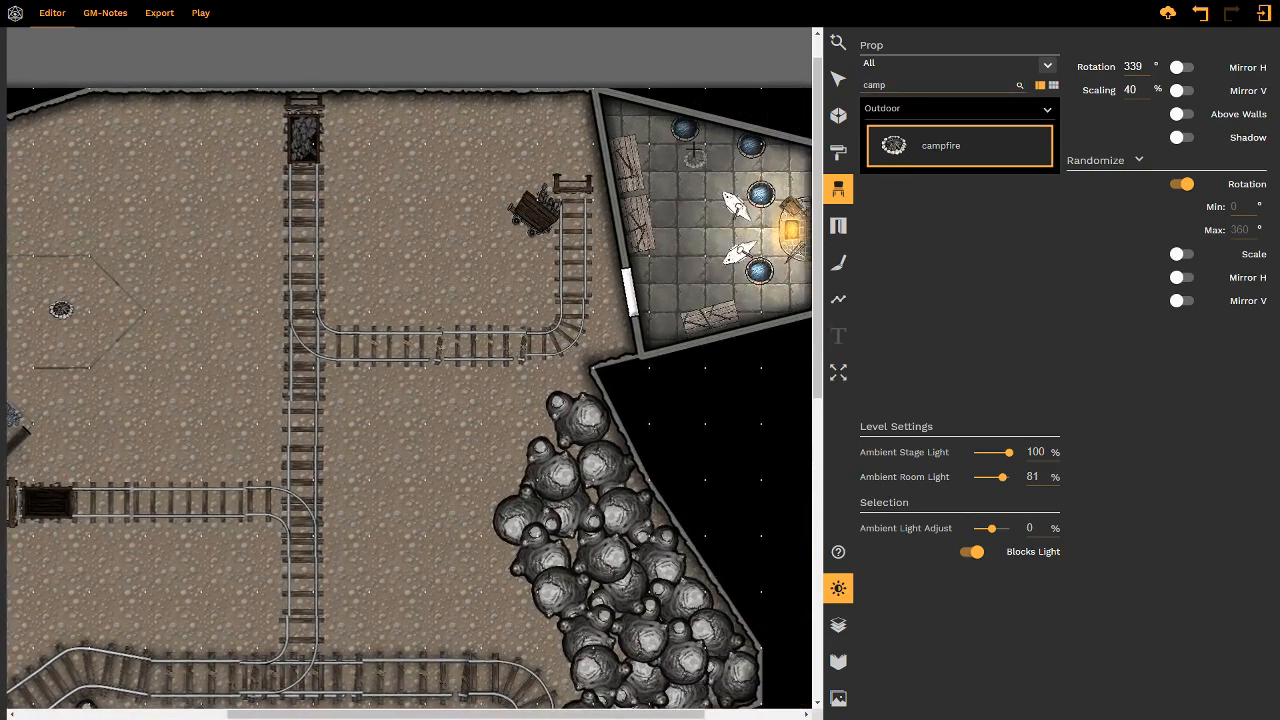
scroll(450, 340, left, 4)
scroll(308, 348, down, 2)
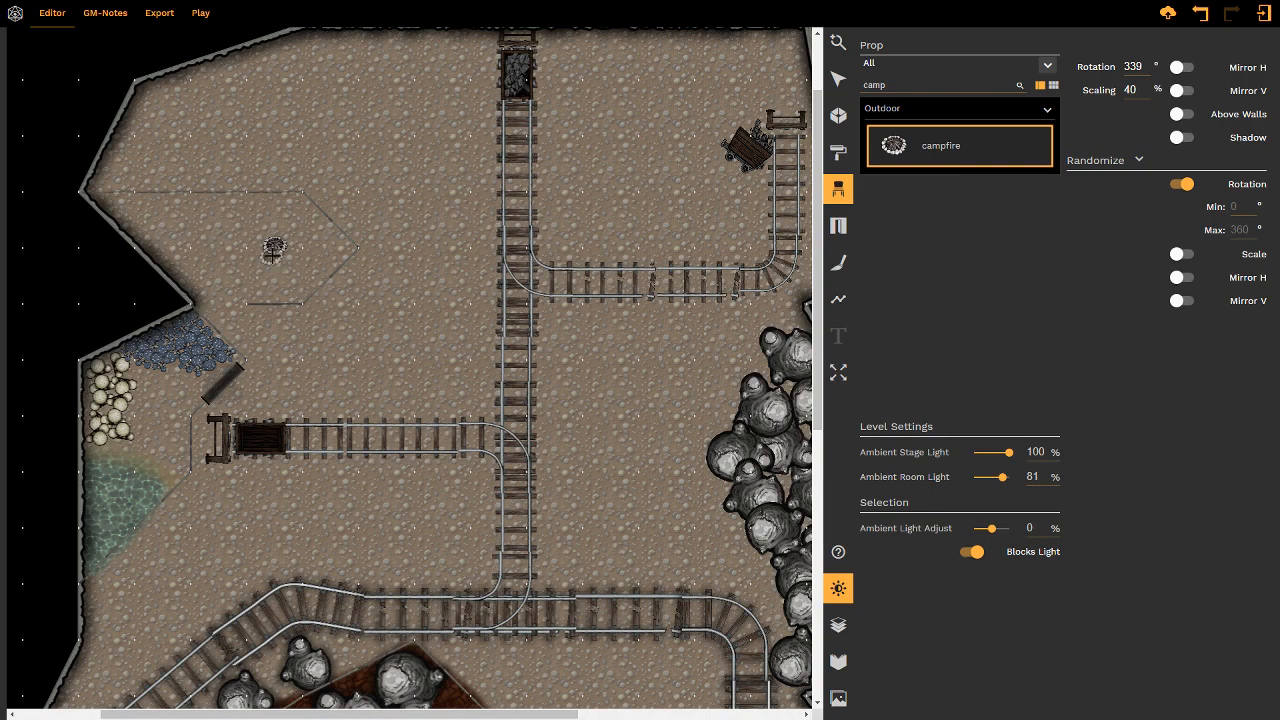
scroll(273, 252, down, 10)
scroll(400, 330, right, 2)
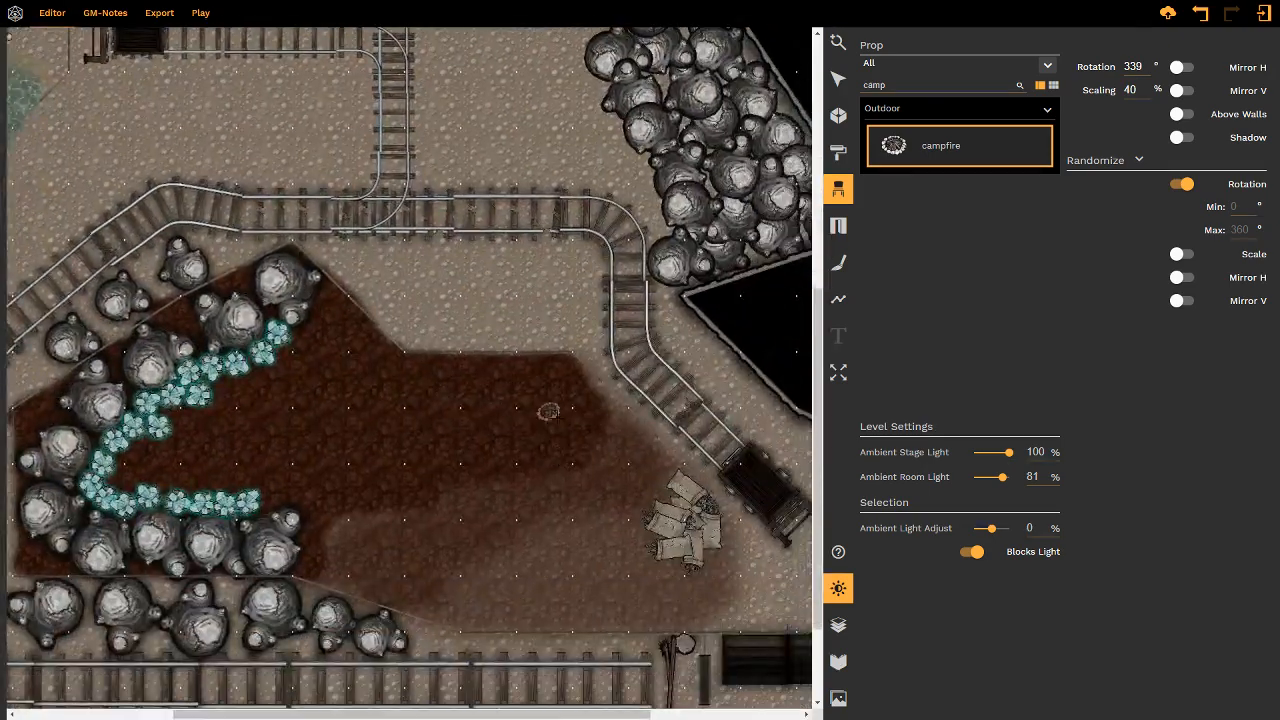
mouse_move(631, 597)
right_down()
mouse_move(537, 454)
mouse_move(640, 611)
right_up()
right_drag(556, 349, 451, 201)
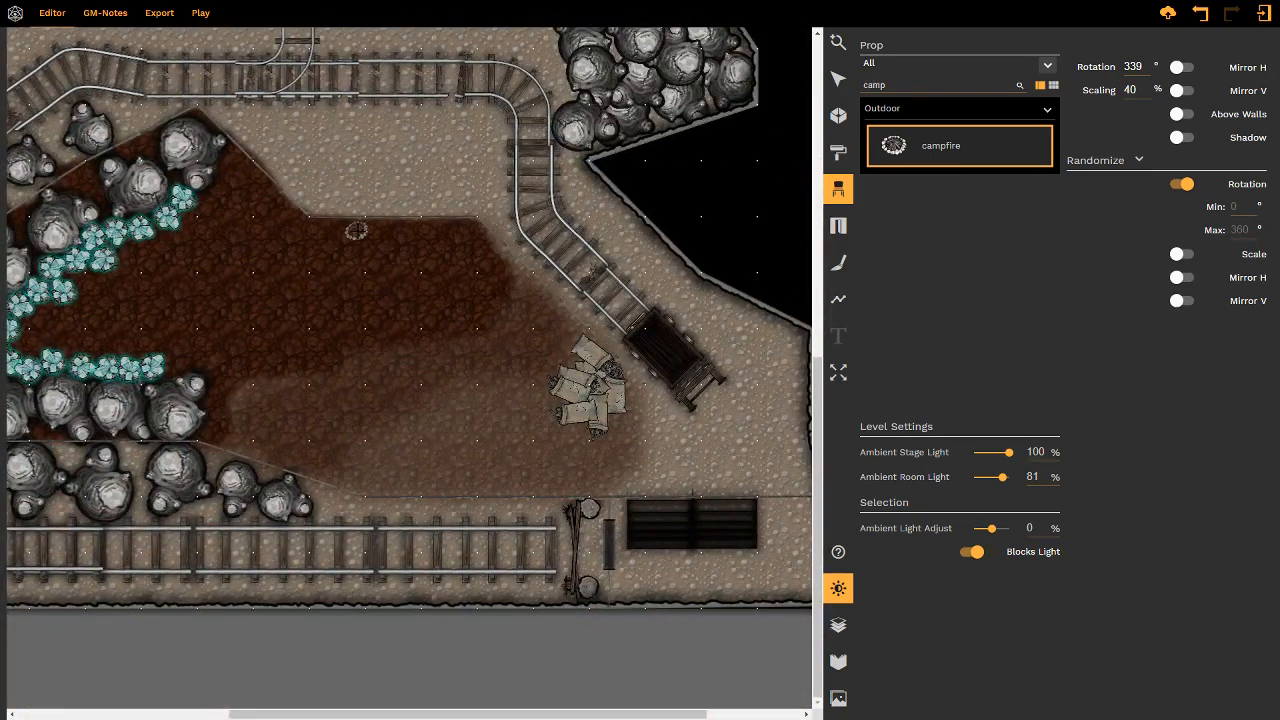
scroll(563, 438, up, 10)
scroll(563, 438, left, 5)
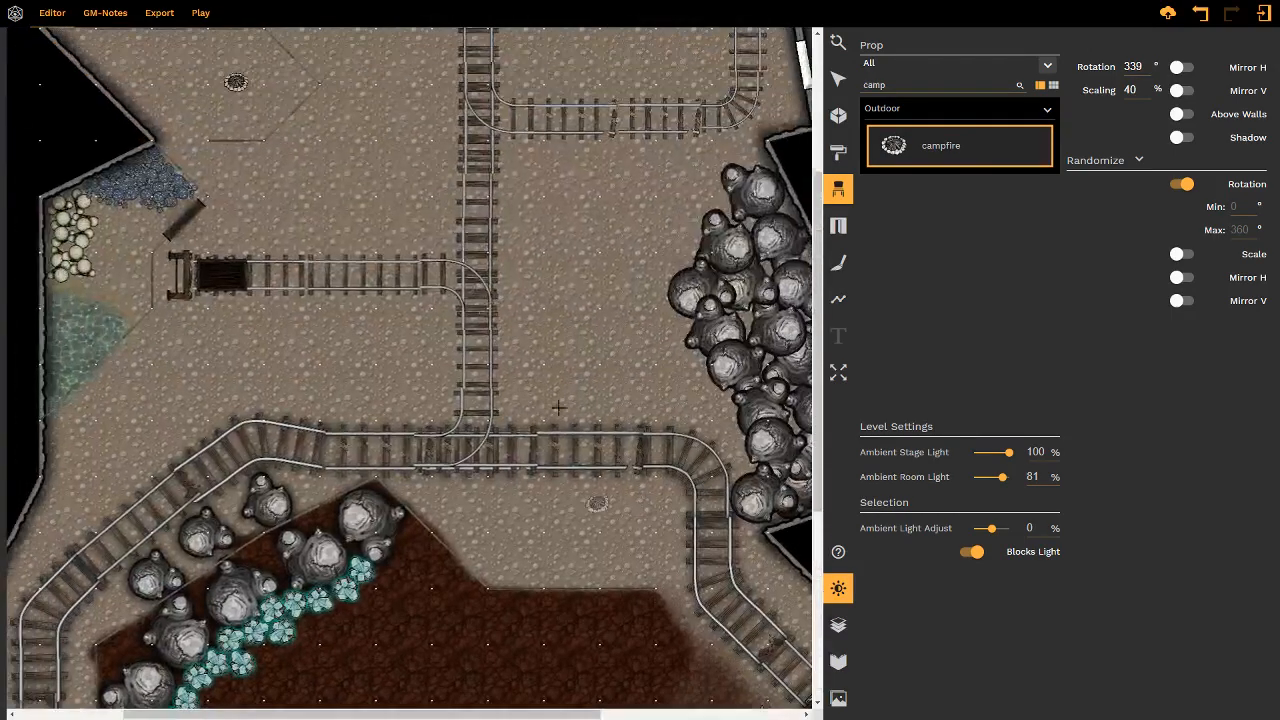
- Find the open bedroll and closed bedroll props in the asset library with "bed" and add both to the available props
double_click(874, 86)
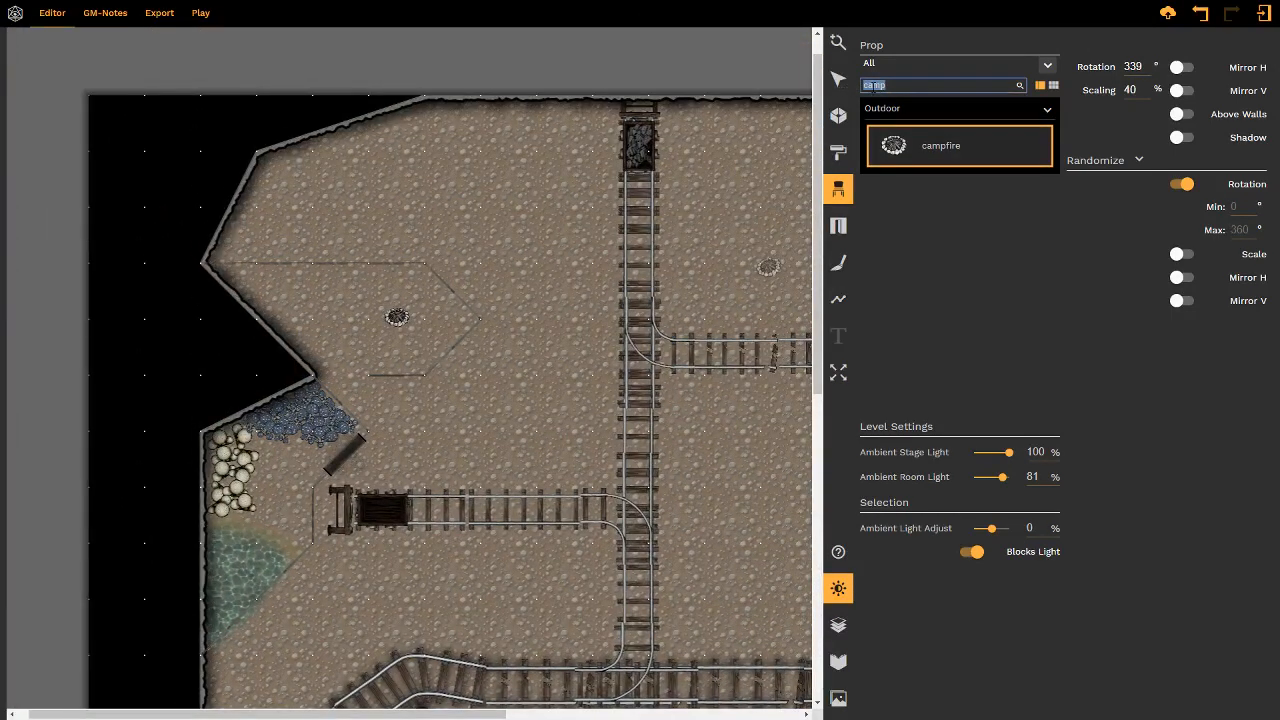
click(838, 698)
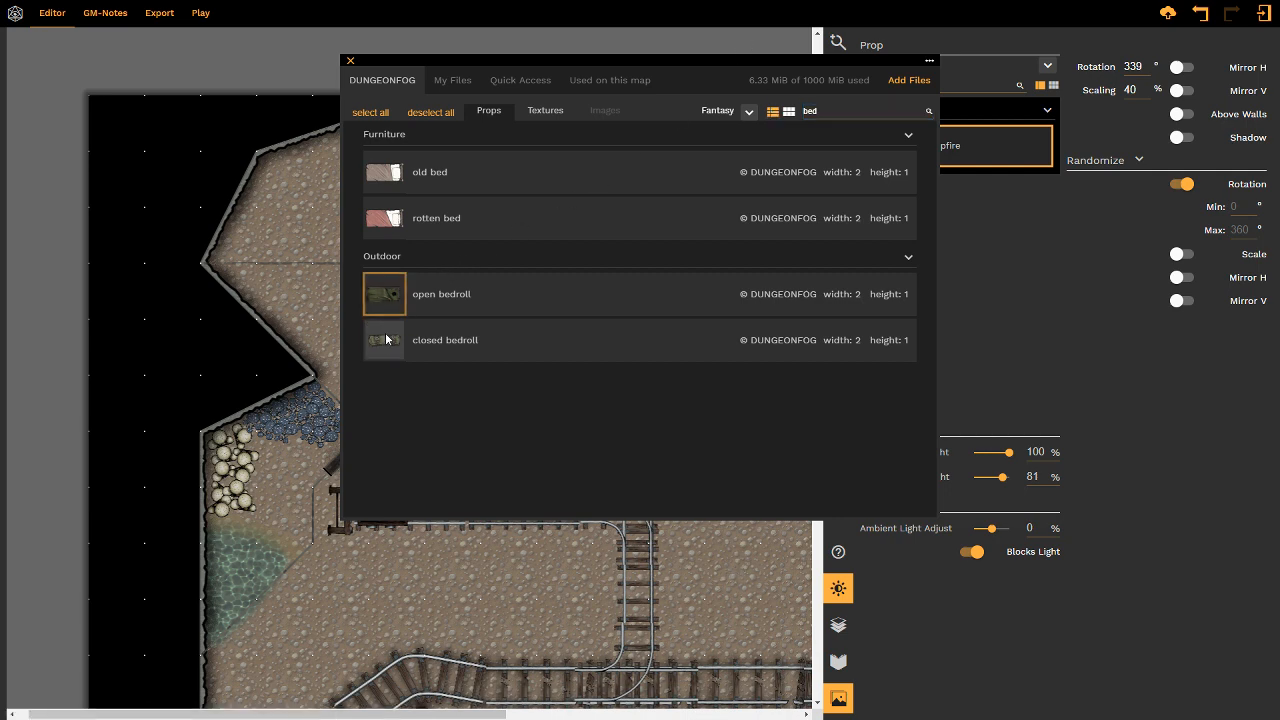
click(350, 60)
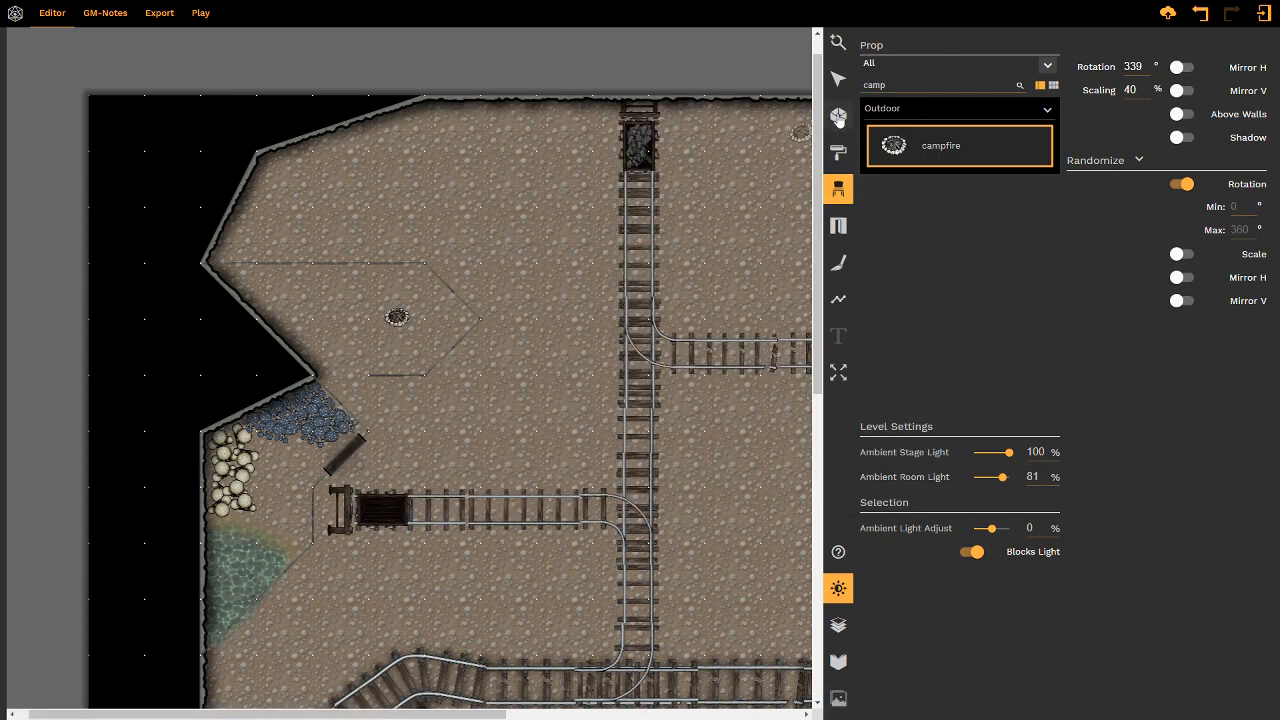
- Find the open bedroll prop with "bedroll" and place two rotated copies at 40% scaling above and beside the campfire
double_click(900, 85)
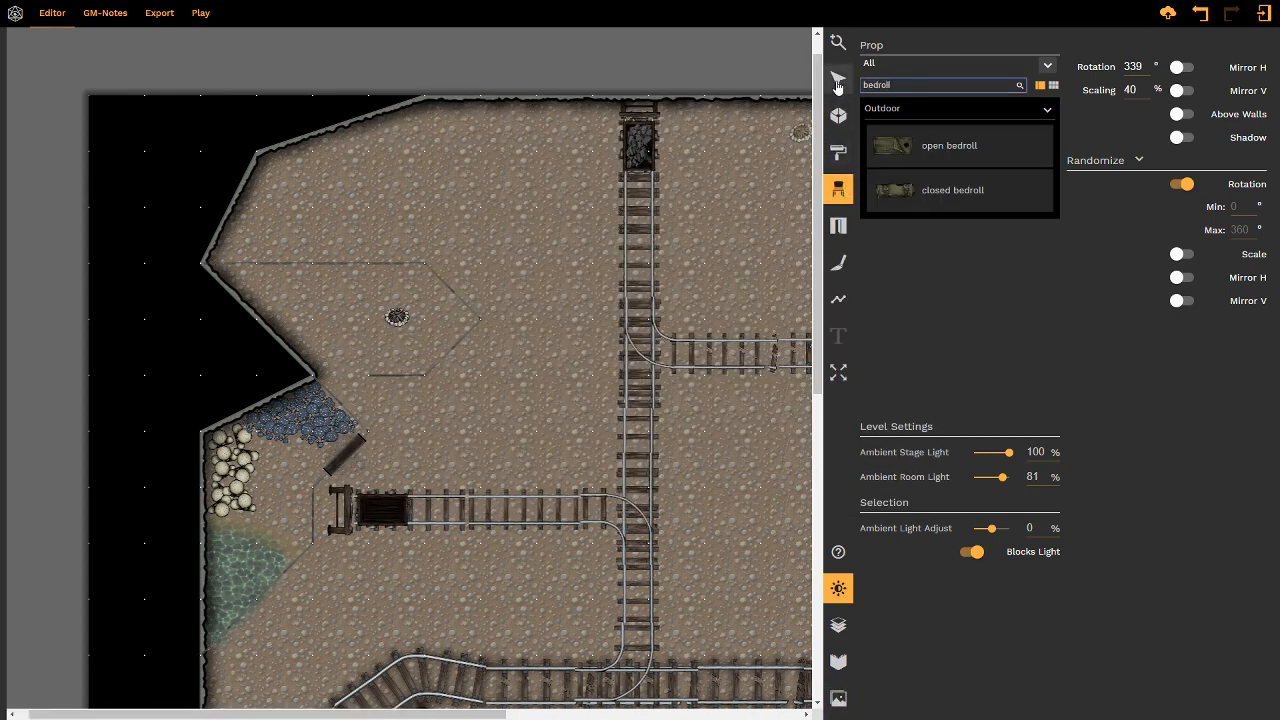
click(940, 145)
shift+scroll(355, 313, down, 5)
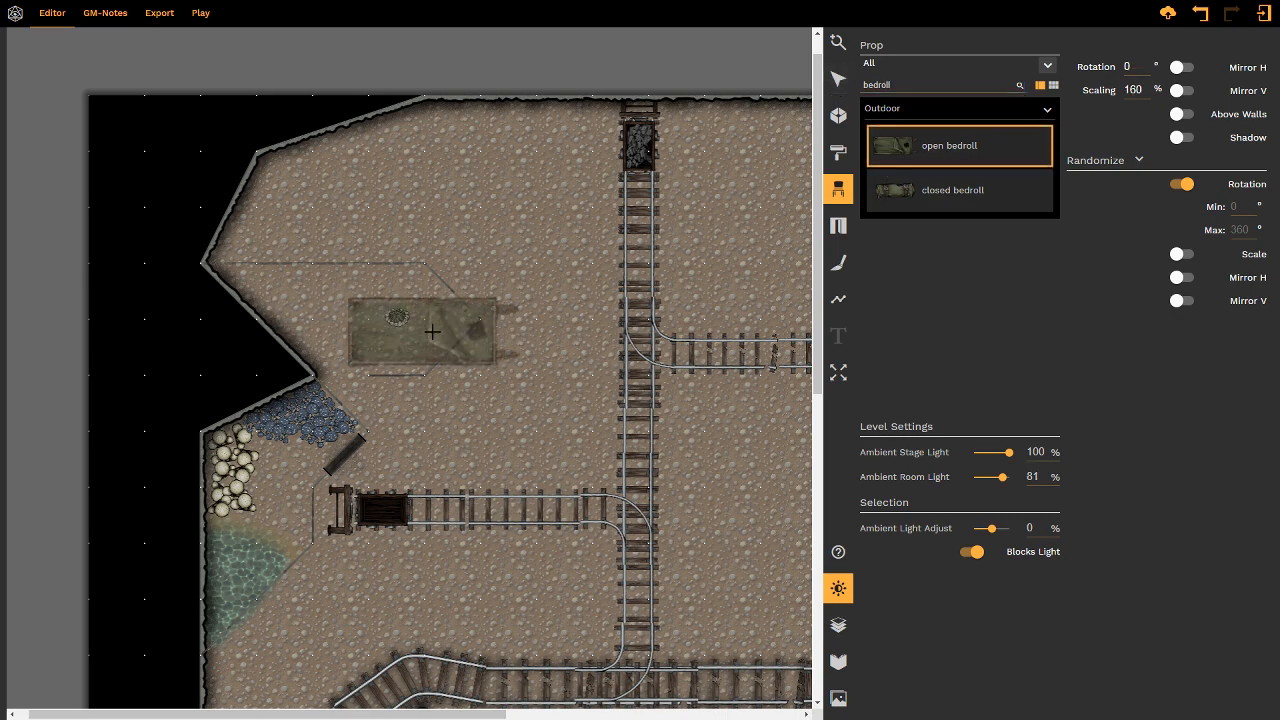
shift+scroll(432, 335, down, 2)
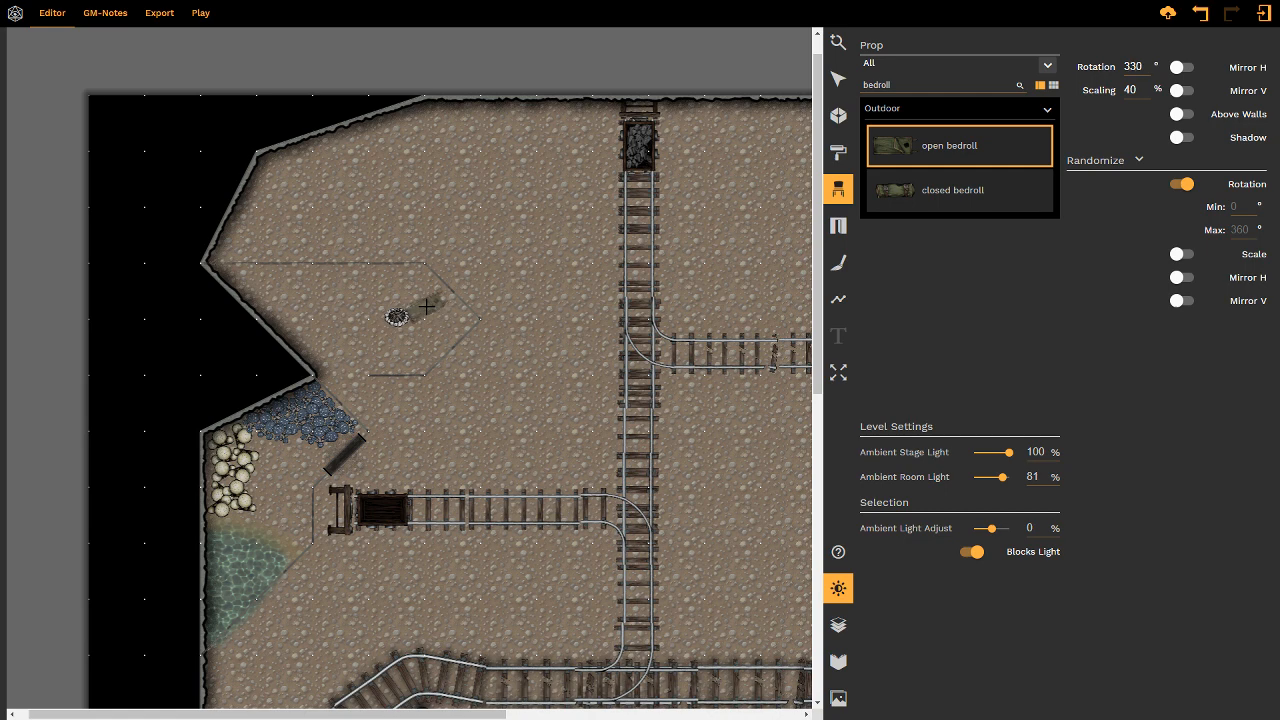
ctrl+scroll(427, 307, down, 1)
middle_drag(395, 283, 395, 313)
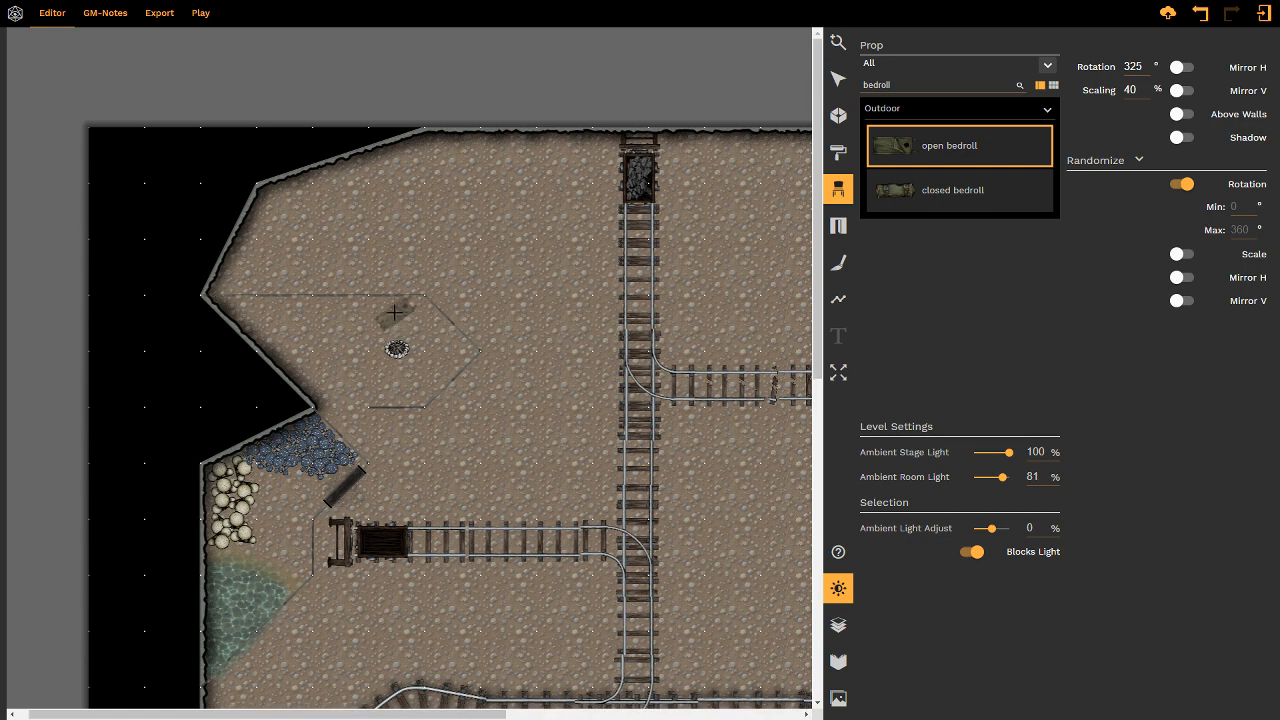
click(431, 340)
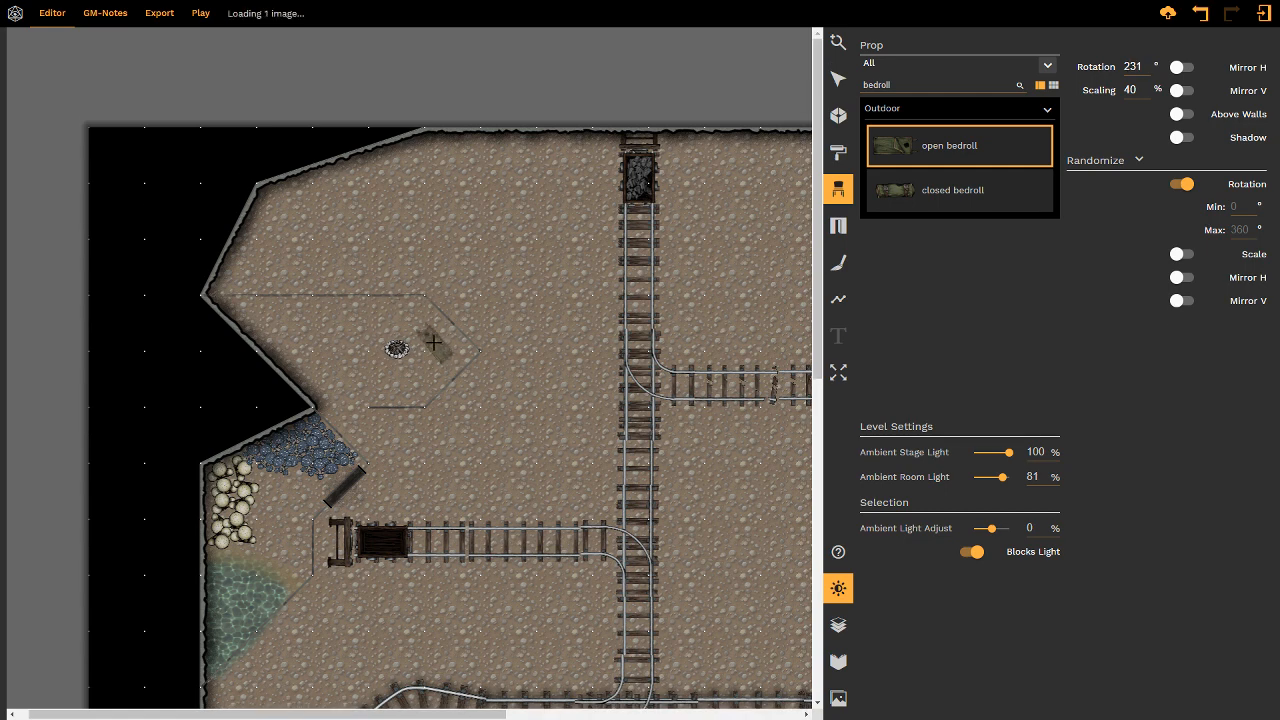
click(427, 333)
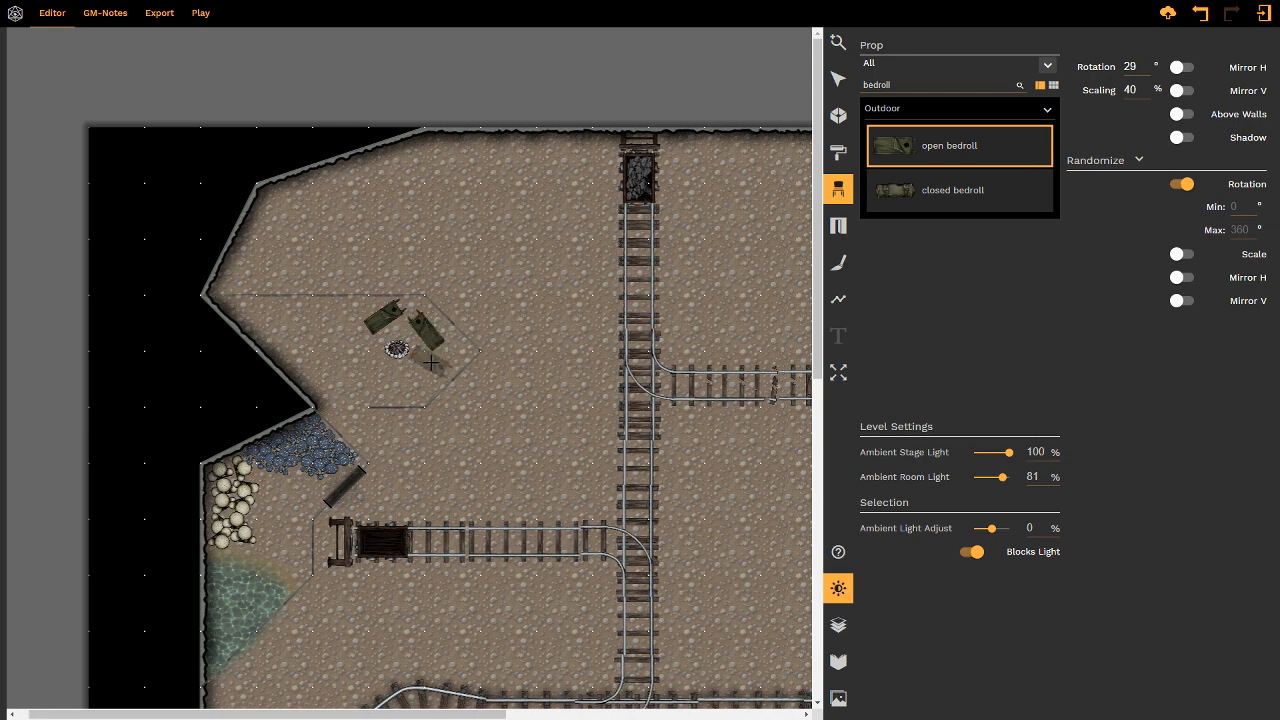
- Place three closed bedrolls at 50% scaling around the campfire's remaining sides, each at a different rotation
click(955, 190)
shift+scroll(431, 371, down, 5)
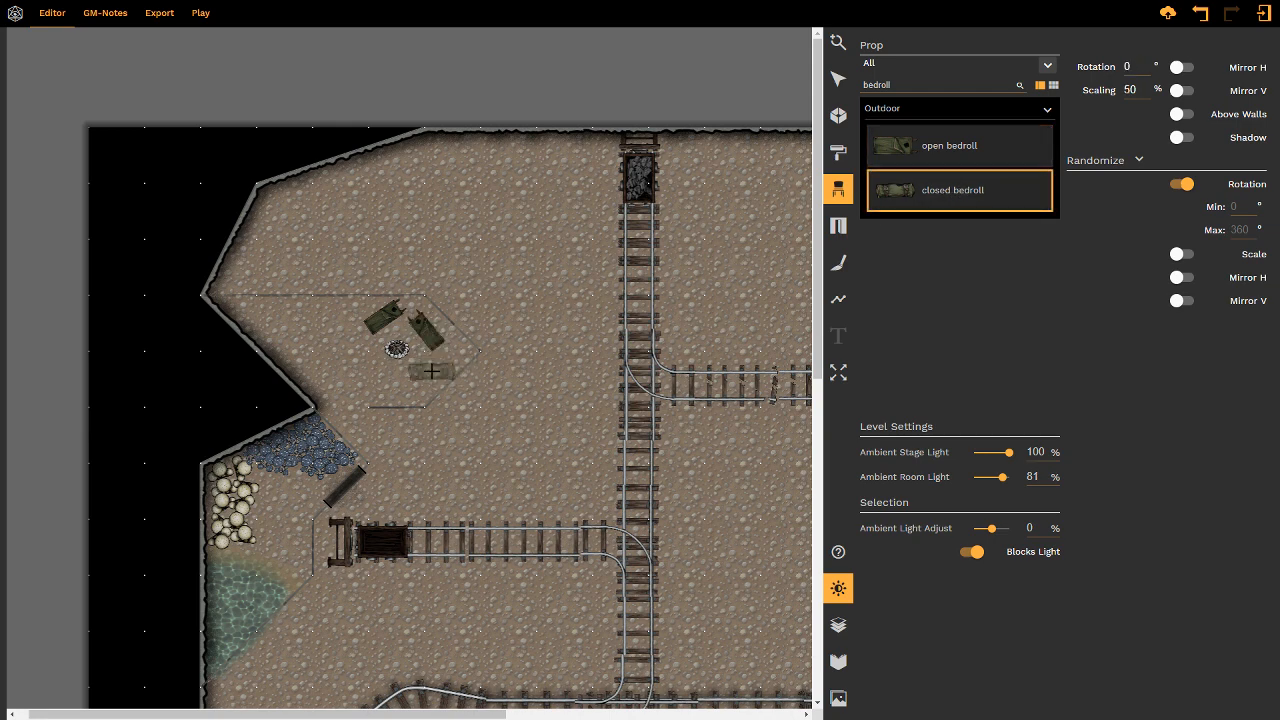
click(426, 372)
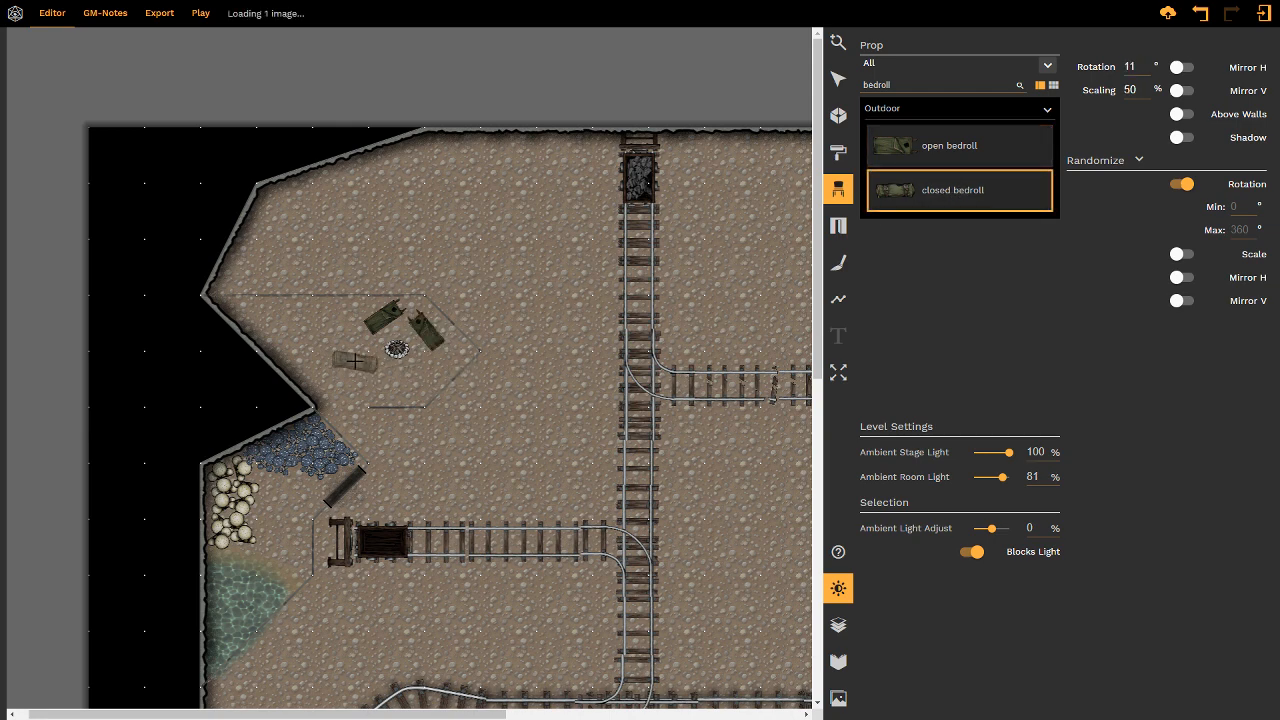
click(344, 345)
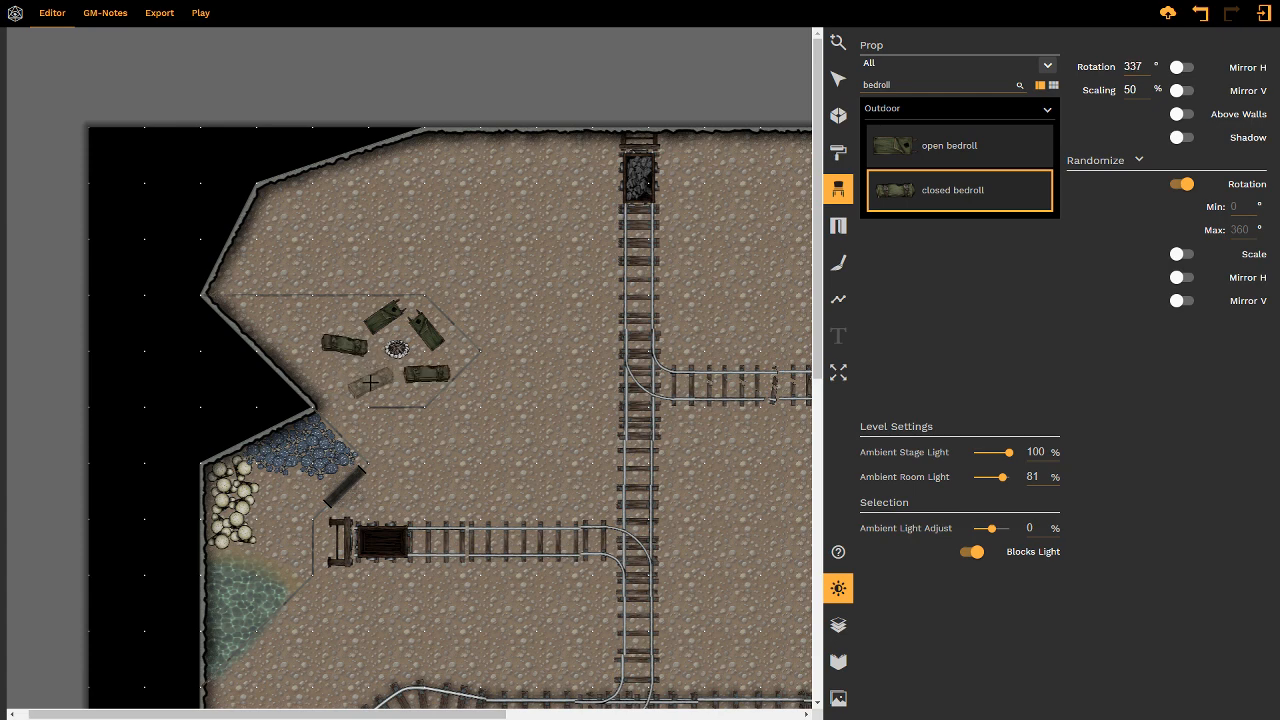
click(367, 377)
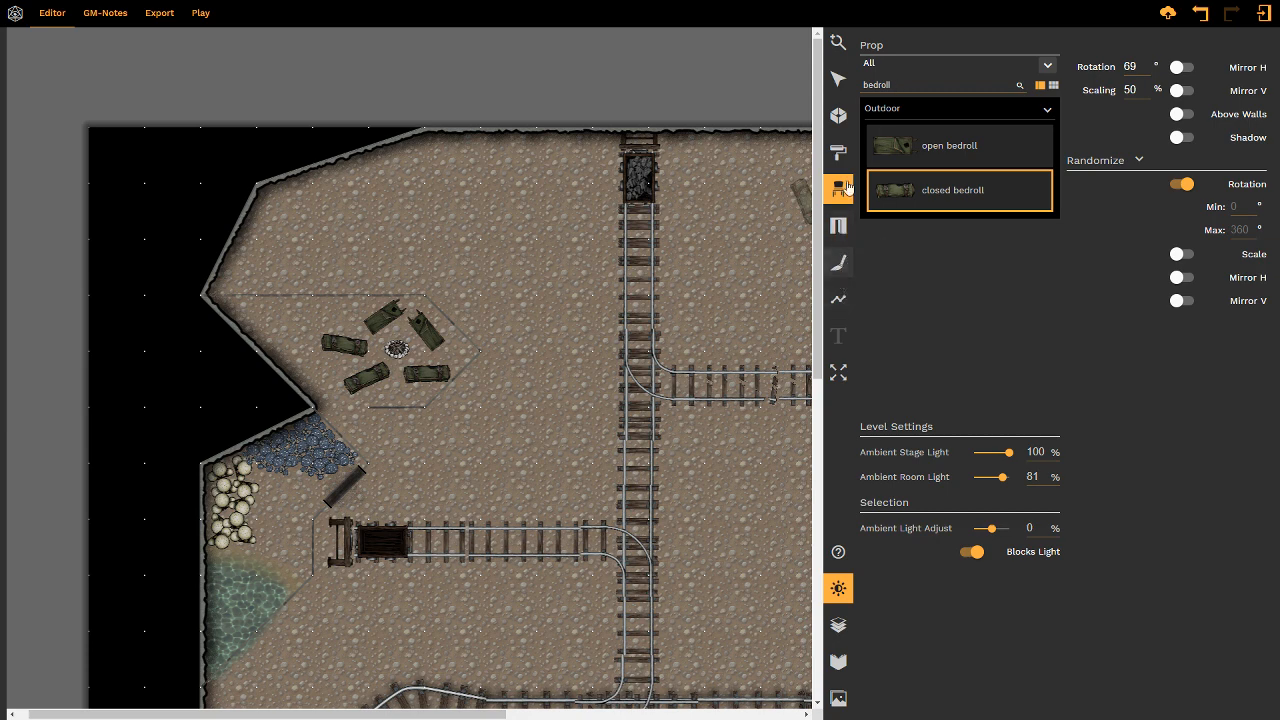
- Find the small stalagmites prop with "stala" and cluster copies at 50% scaling in the cave corner beside the camp
drag(905, 85, 852, 88)
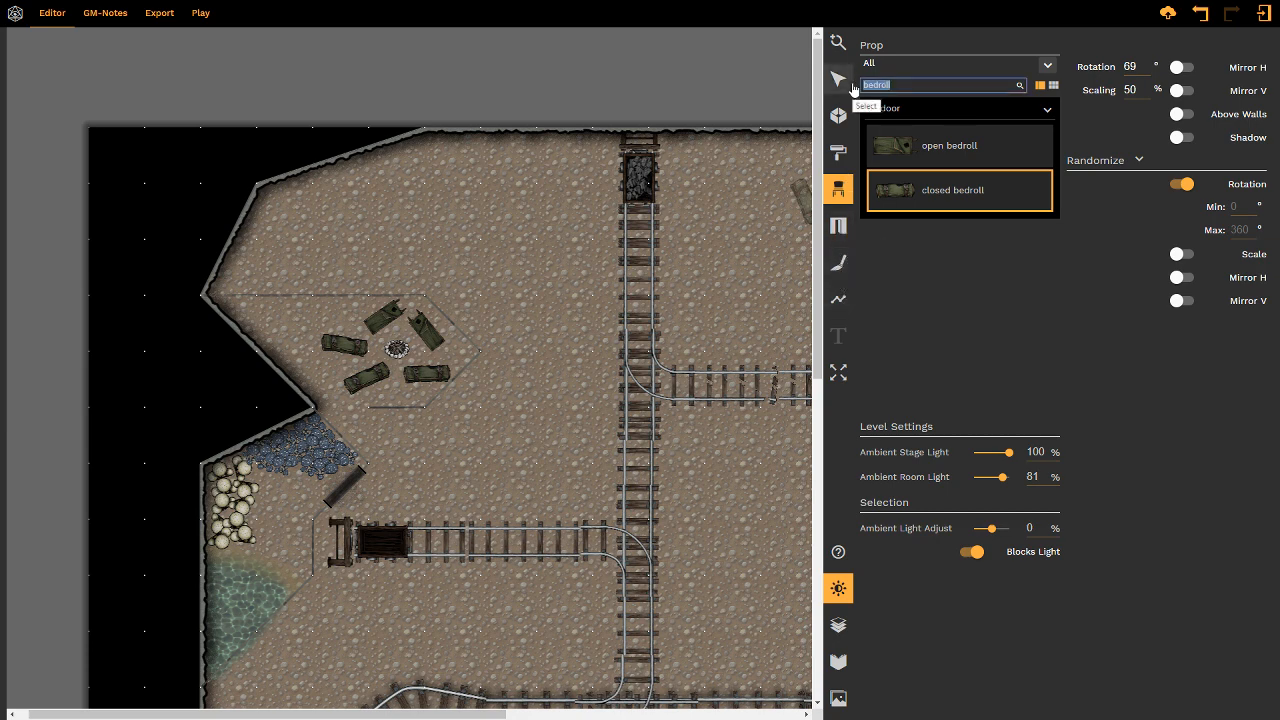
text(stala)
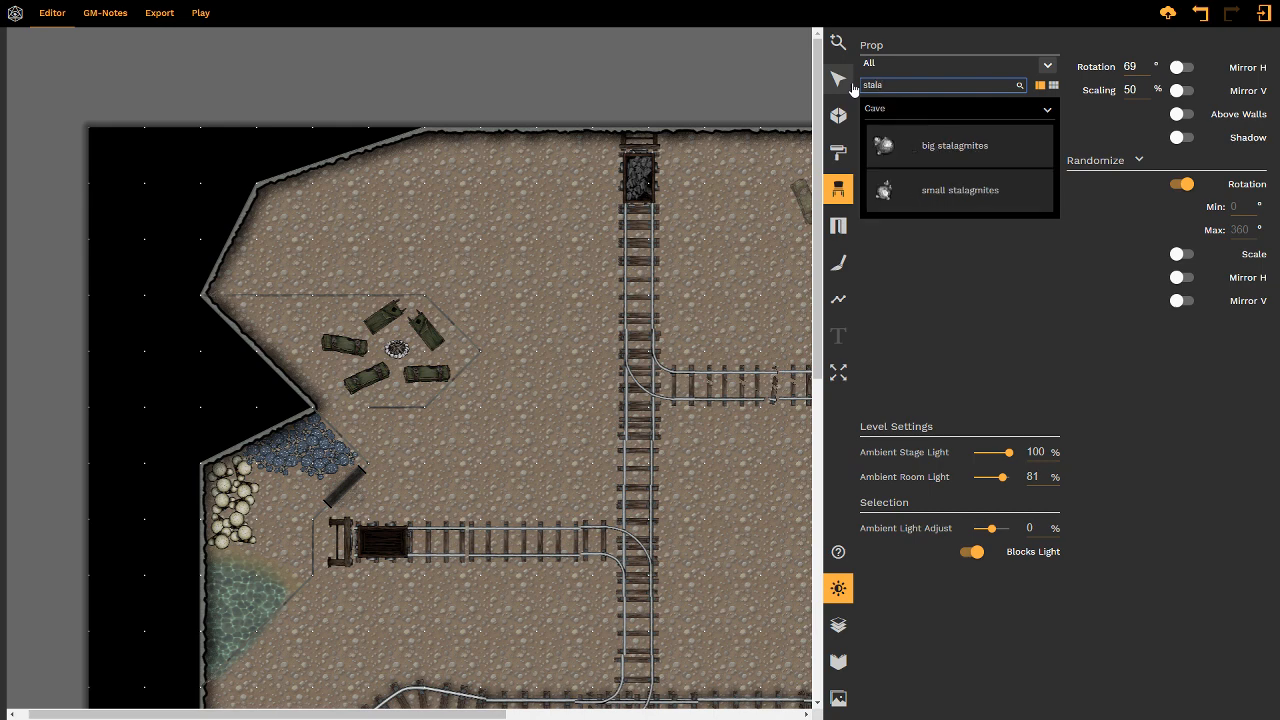
click(955, 190)
ctrl+scroll(258, 320, down, 5)
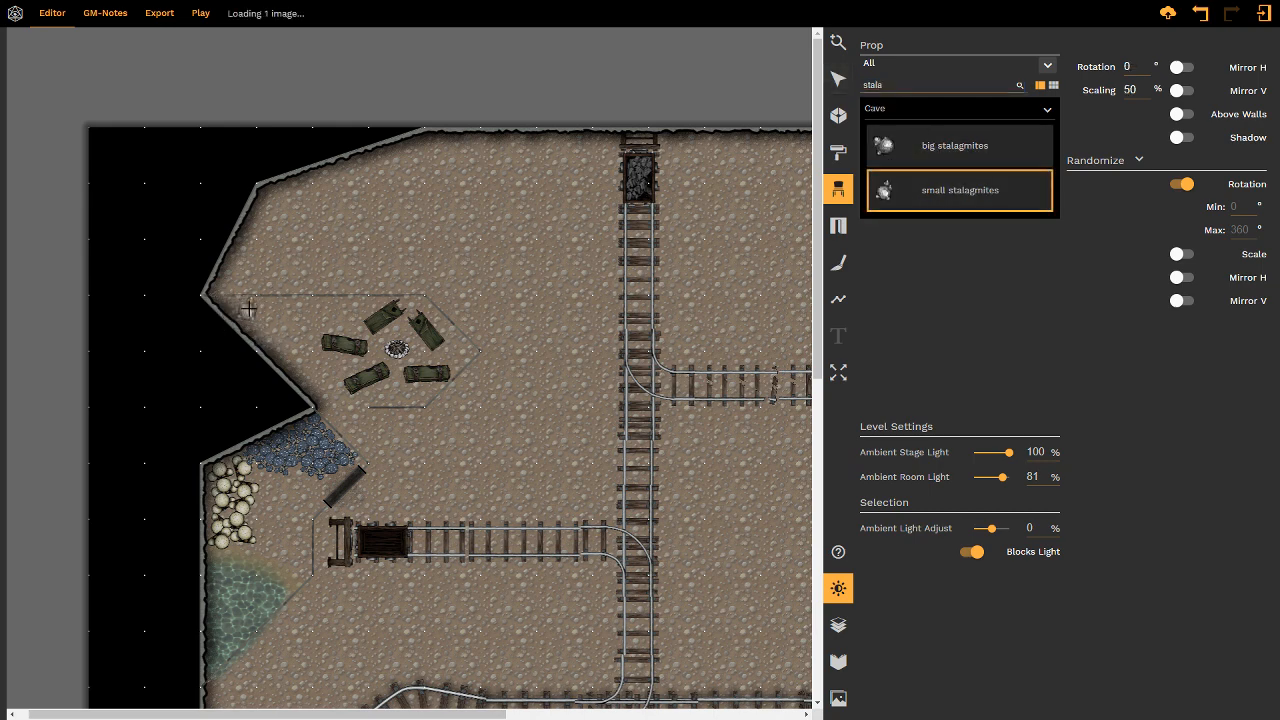
click(245, 309)
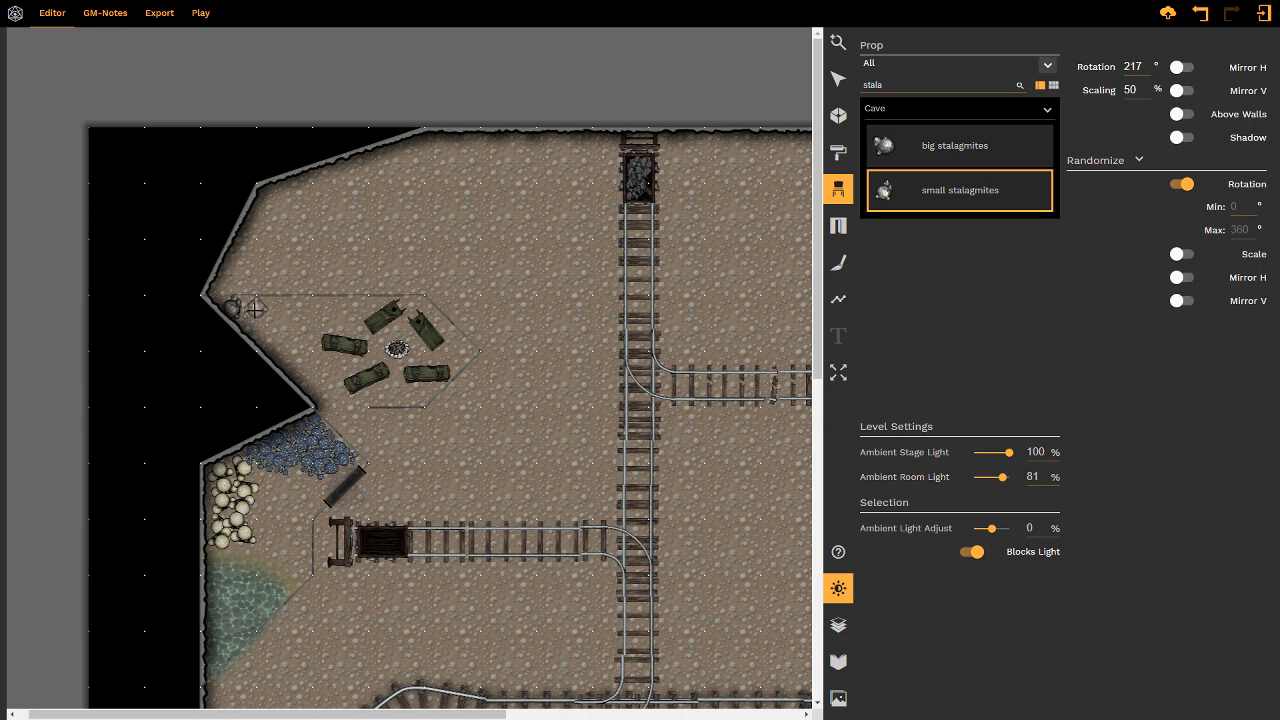
click(248, 314)
click(250, 323)
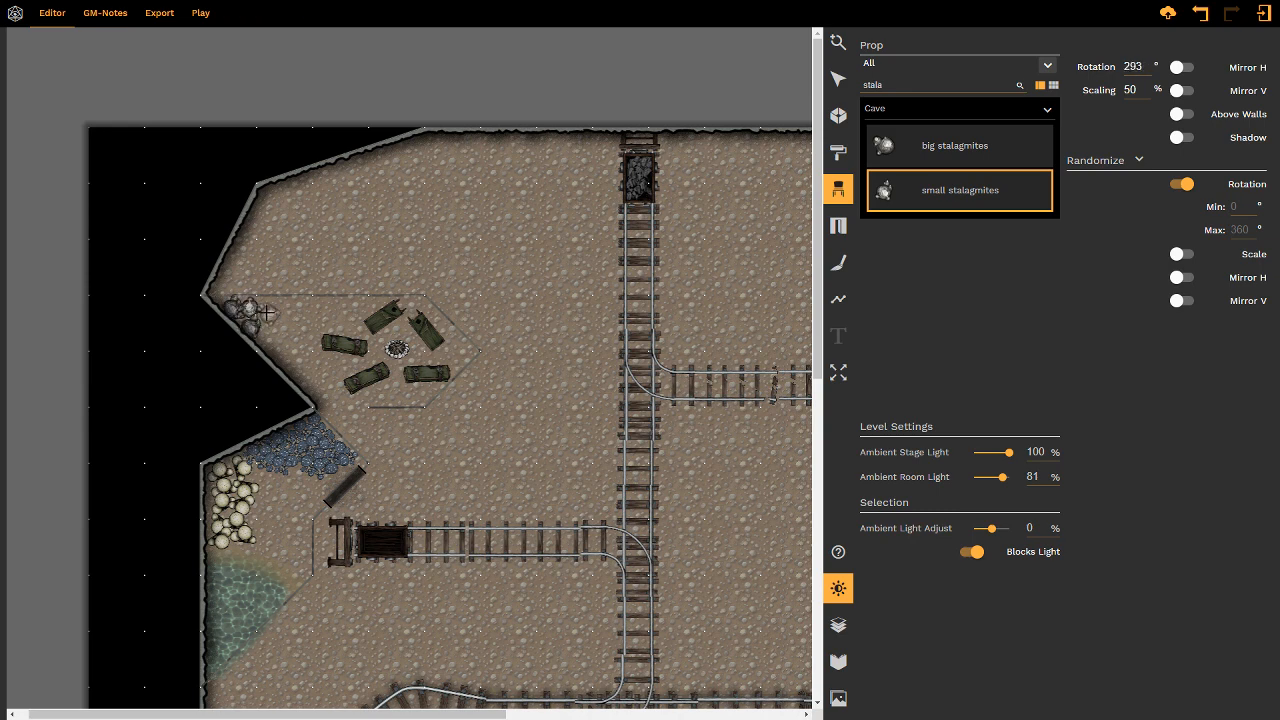
click(268, 330)
click(270, 342)
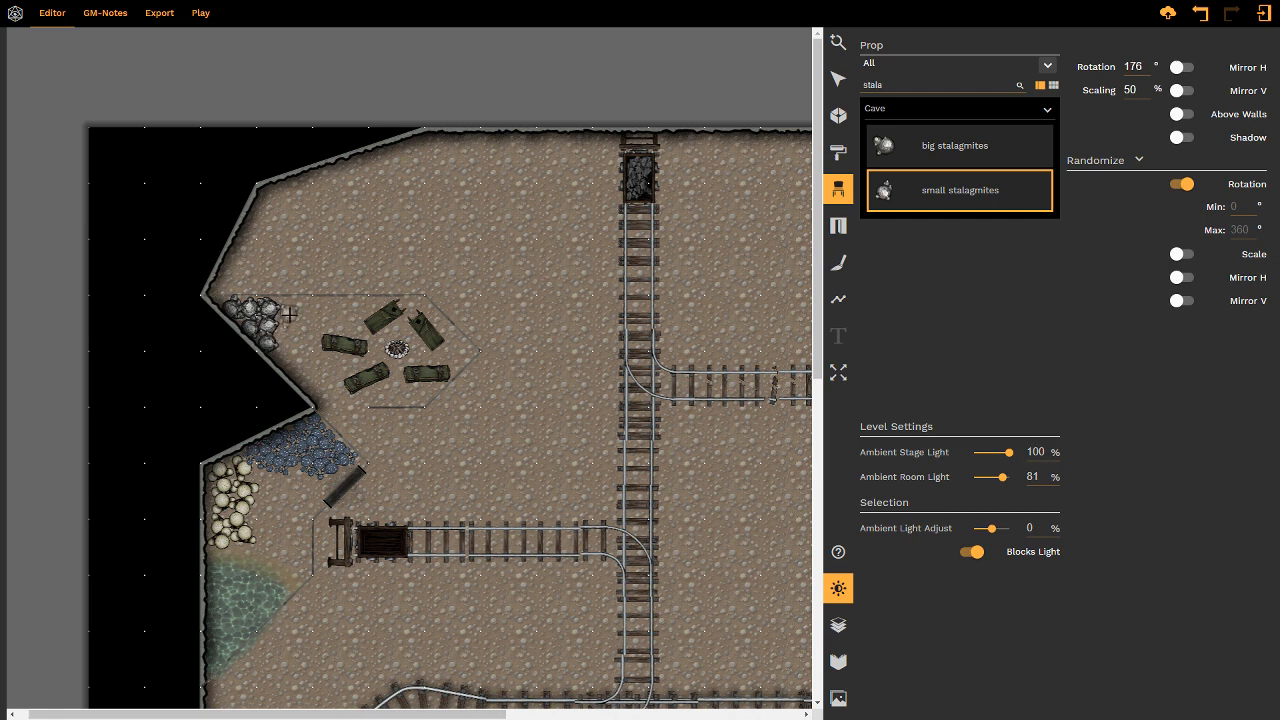
- Fill the rest of the triangular cave corner beside the bedrolls with randomly rotated small stalagmites at 50% scaling
click(288, 312)
click(308, 316)
click(300, 332)
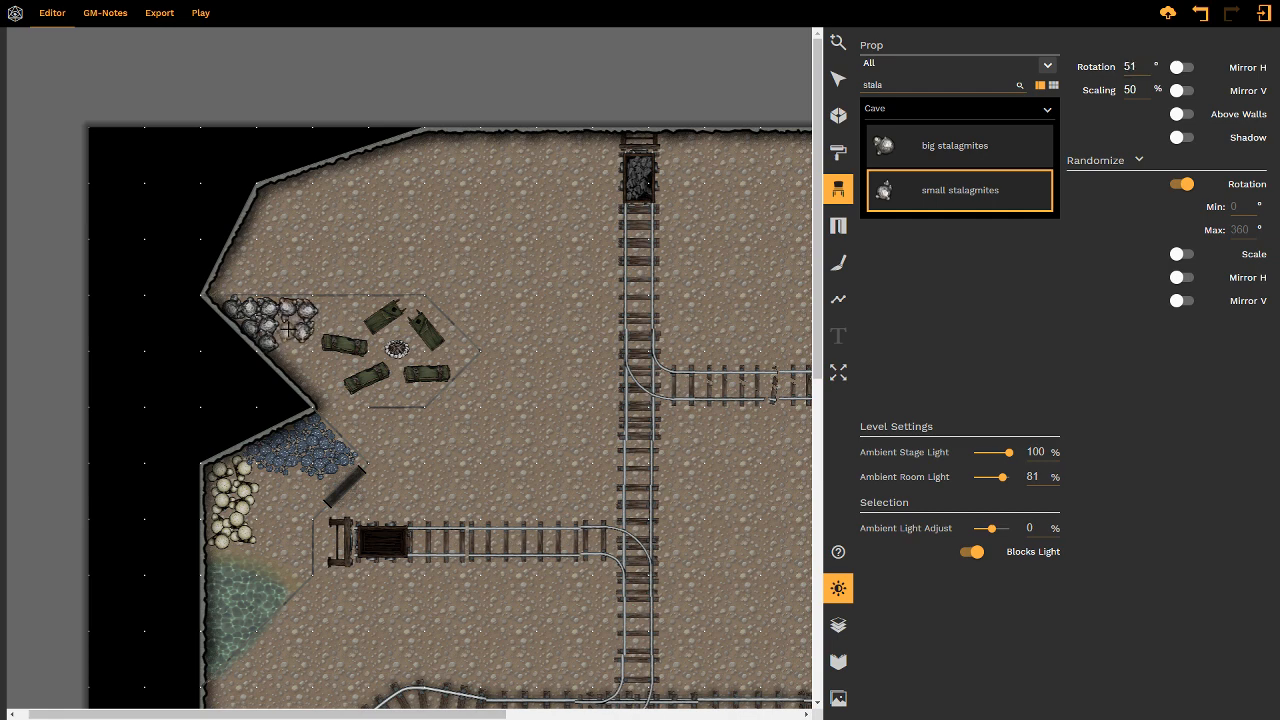
click(288, 338)
click(290, 340)
click(322, 310)
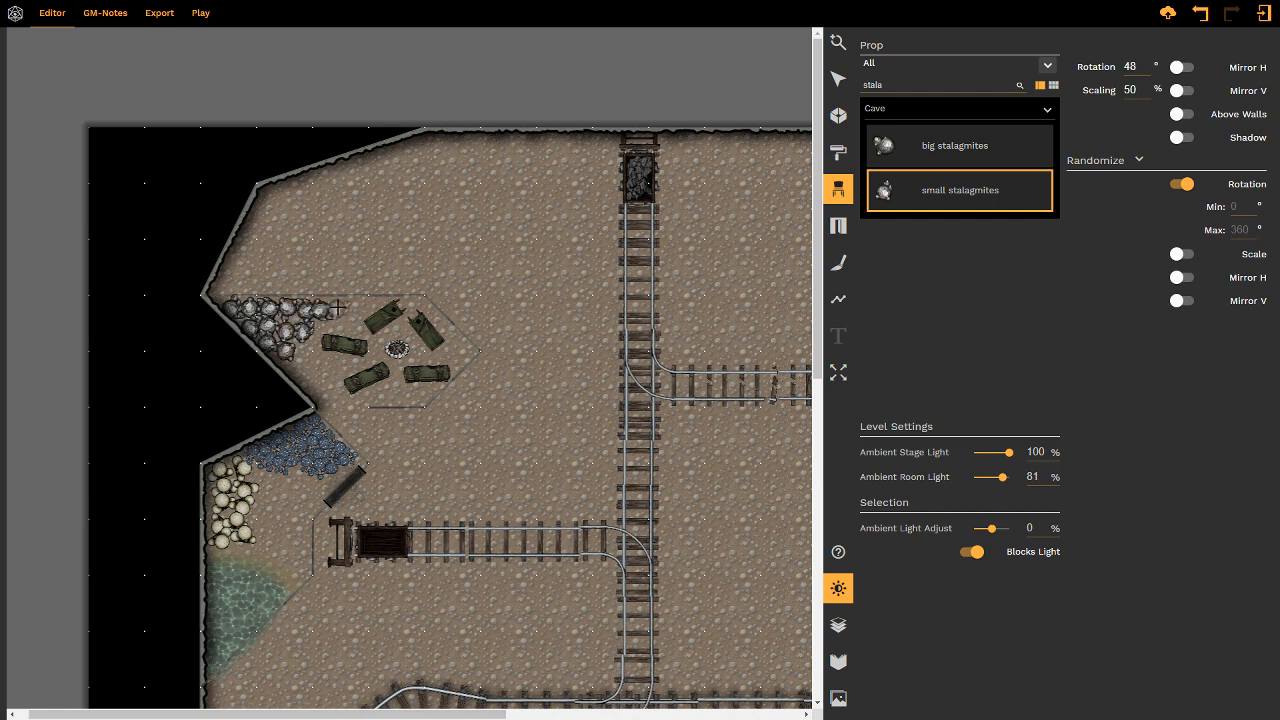
click(342, 306)
click(346, 319)
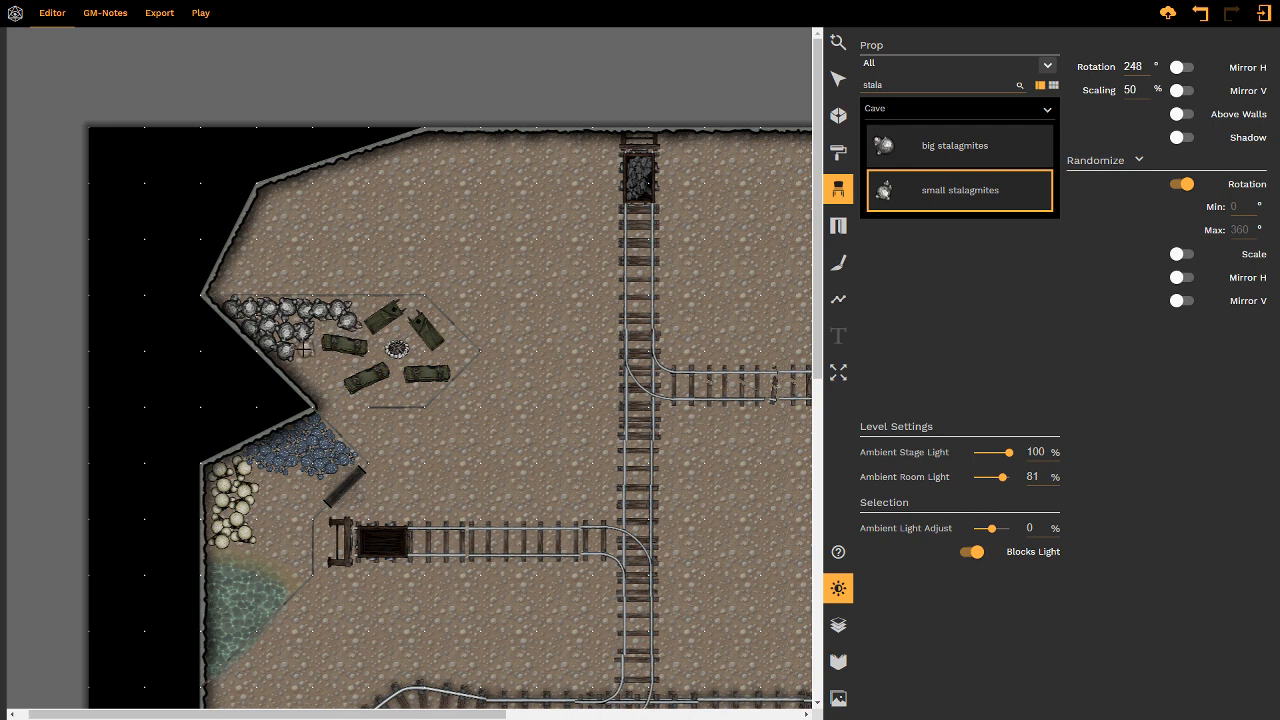
click(293, 362)
click(293, 368)
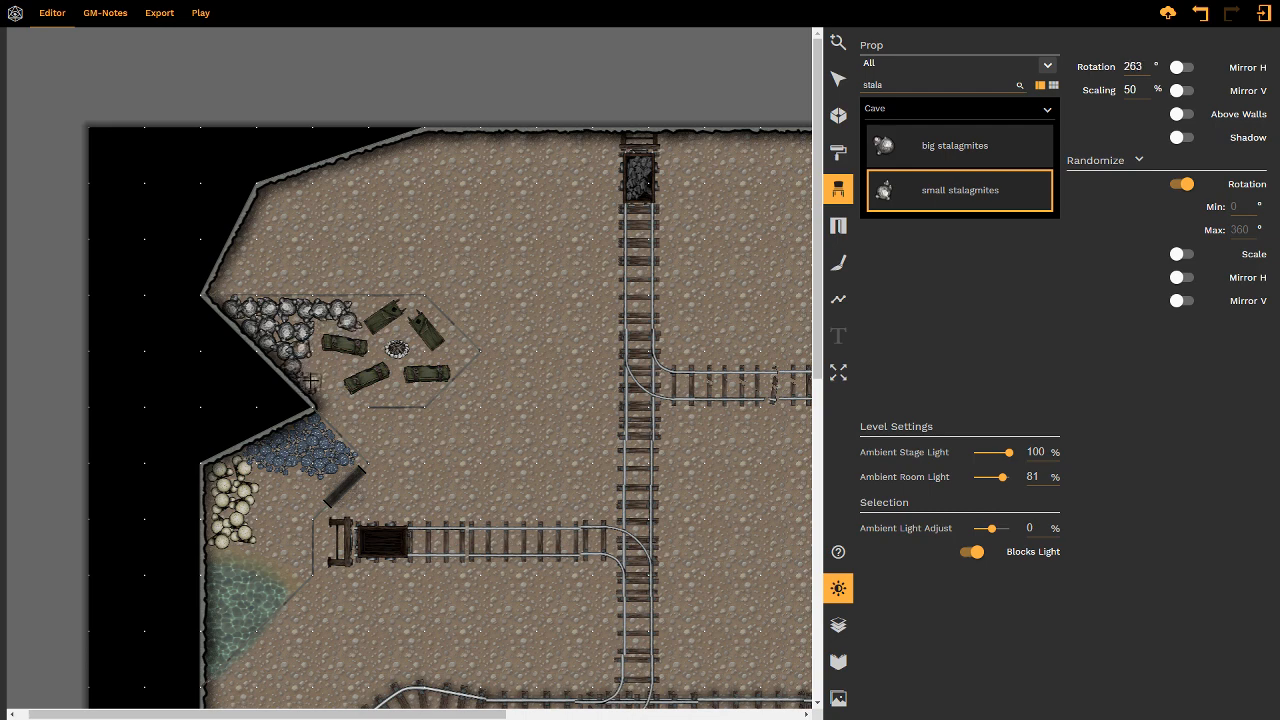
click(308, 383)
click(310, 364)
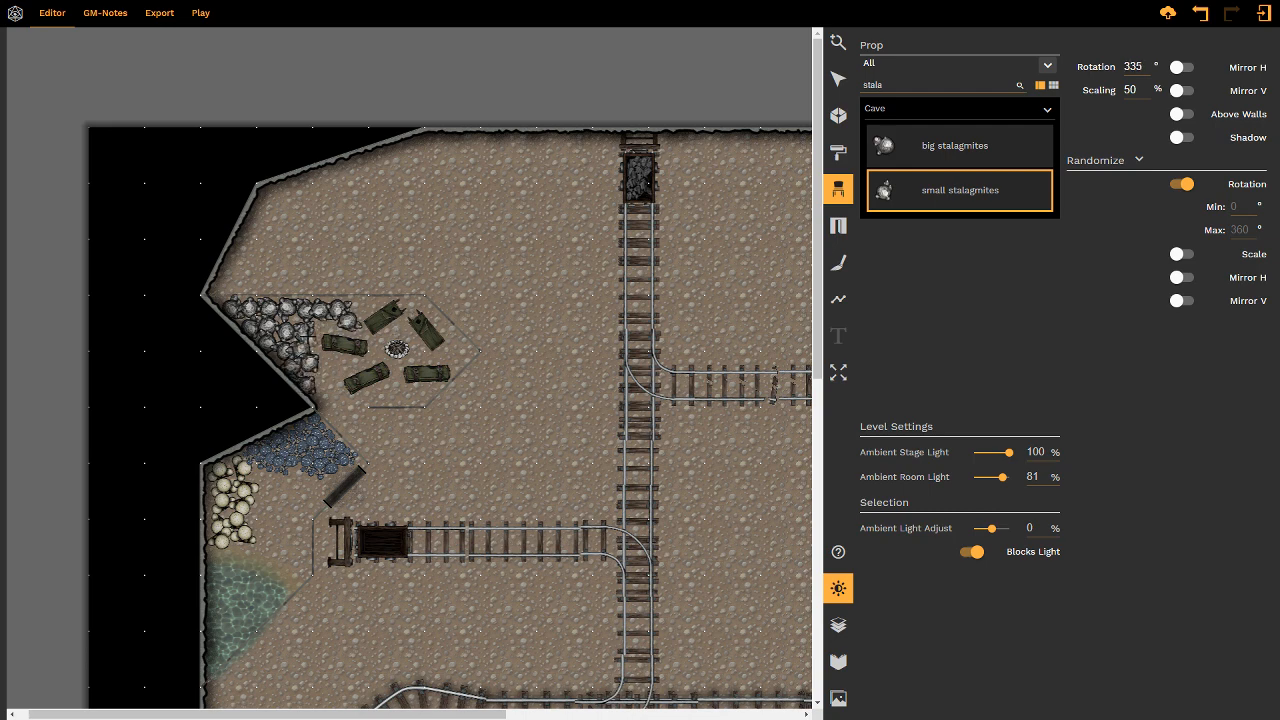
click(319, 326)
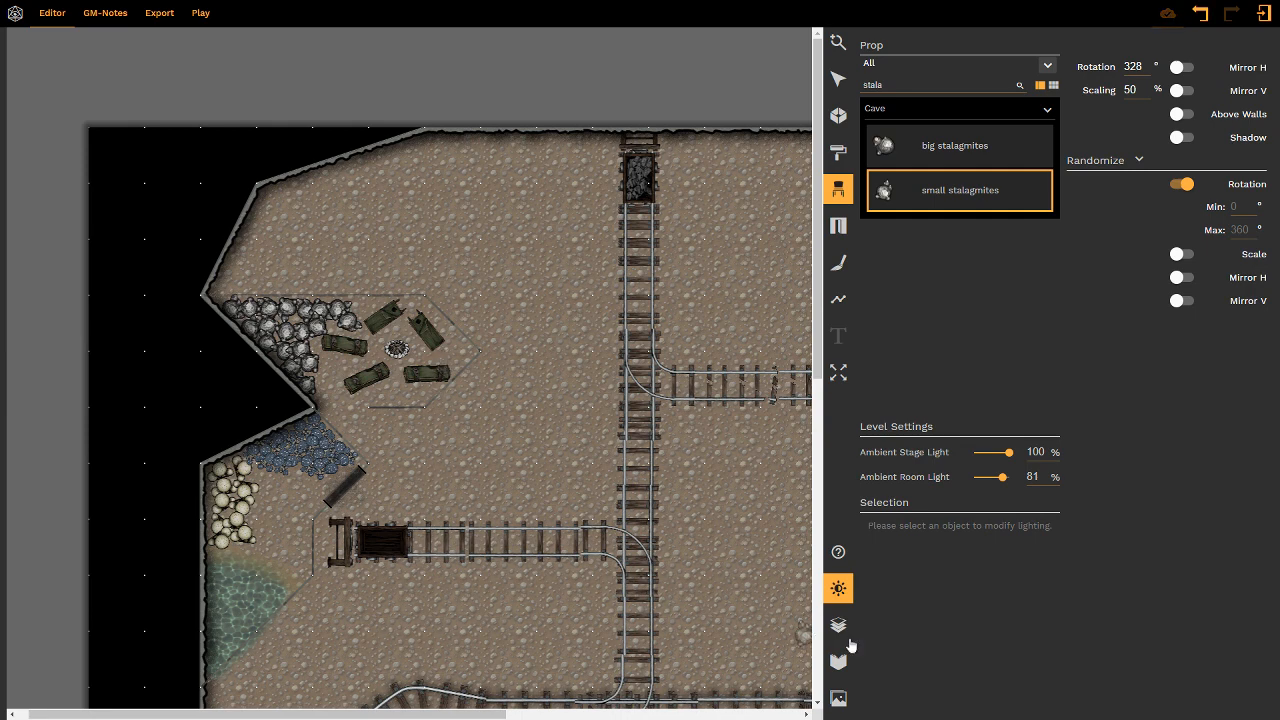
- Find the torch prop with "torch" and place one above walls on the camp's lower wall at 50% scaling and 90° rotation
click(836, 591)
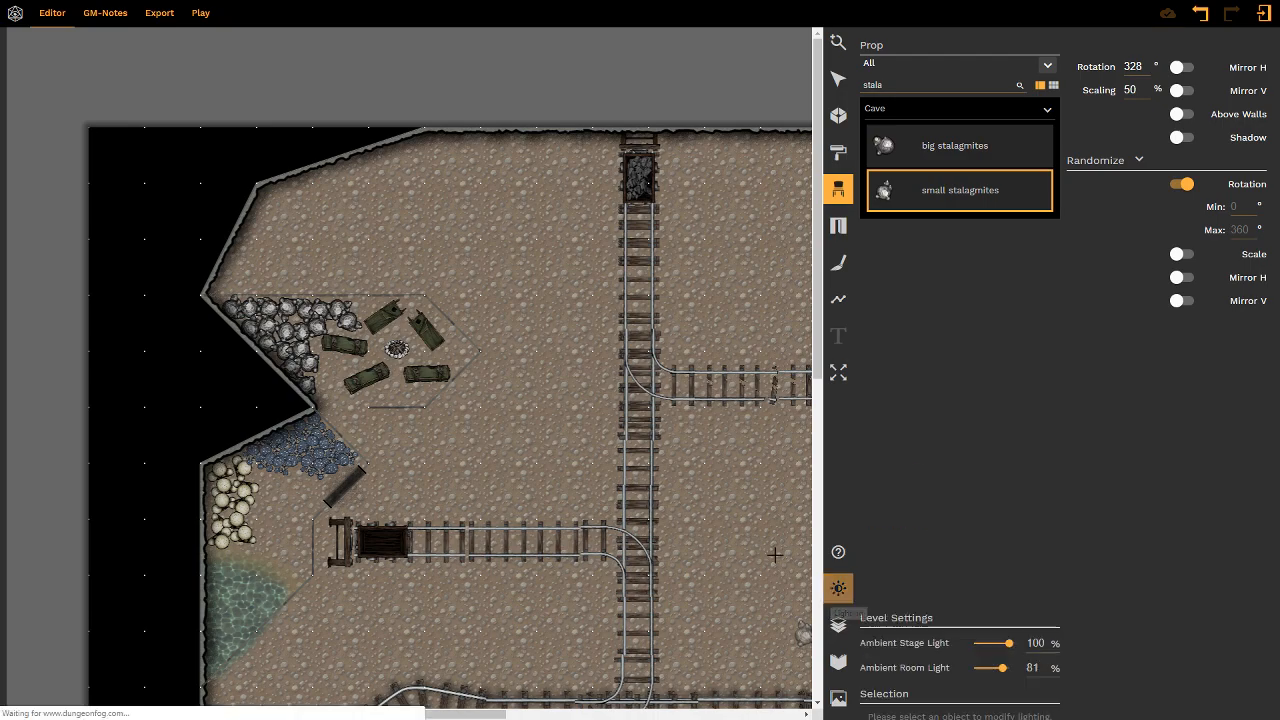
middle_drag(689, 483, 470, 224)
middle_drag(551, 478, 546, 302)
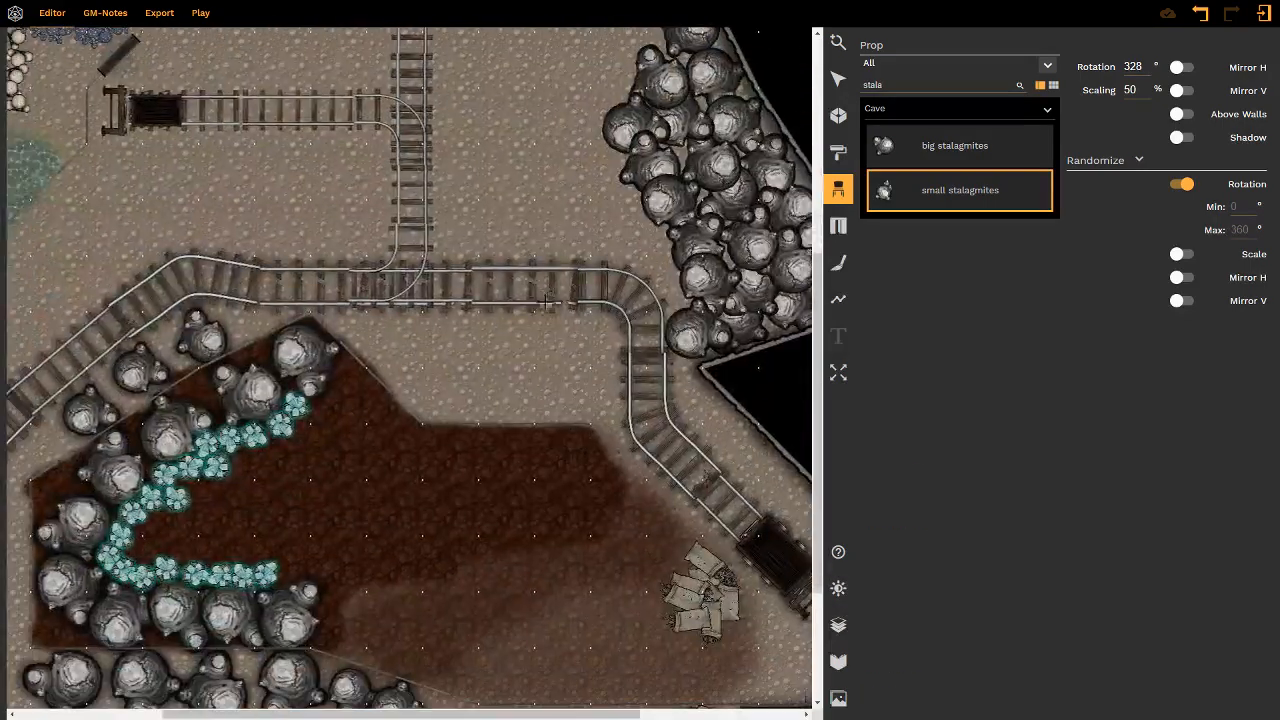
middle_drag(461, 485, 460, 357)
middle_drag(291, 474, 491, 409)
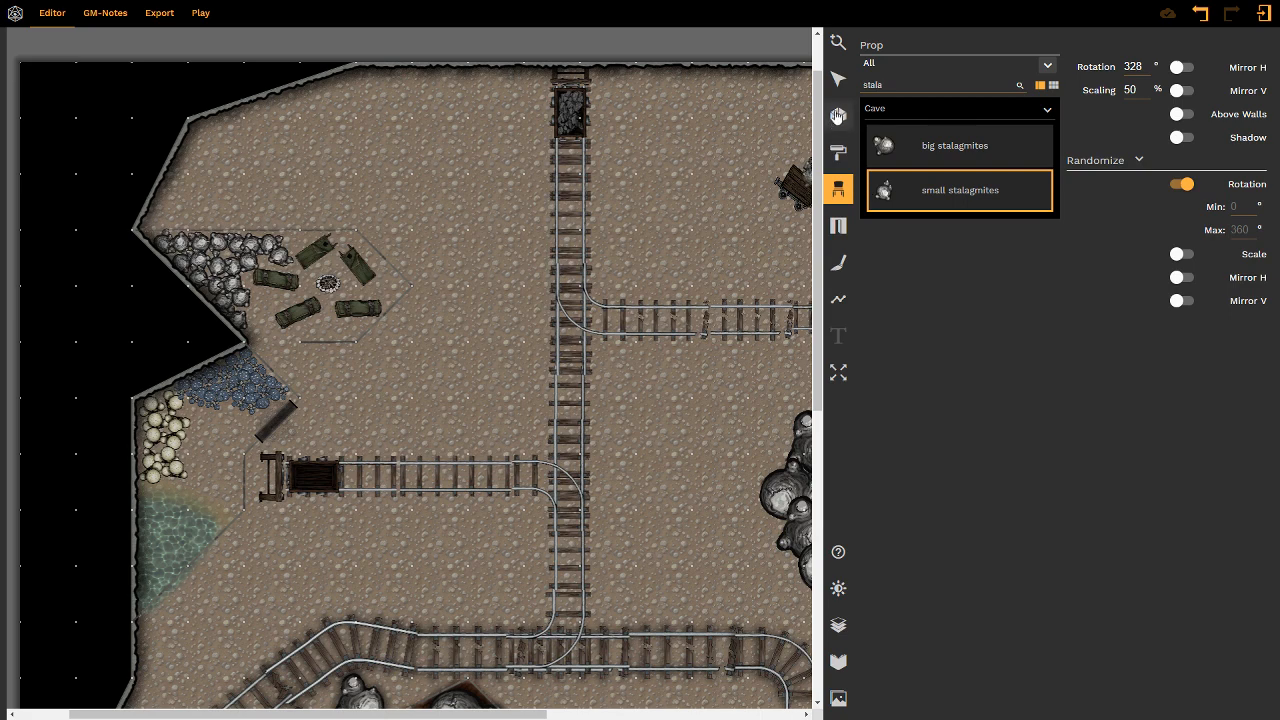
double_click(916, 84)
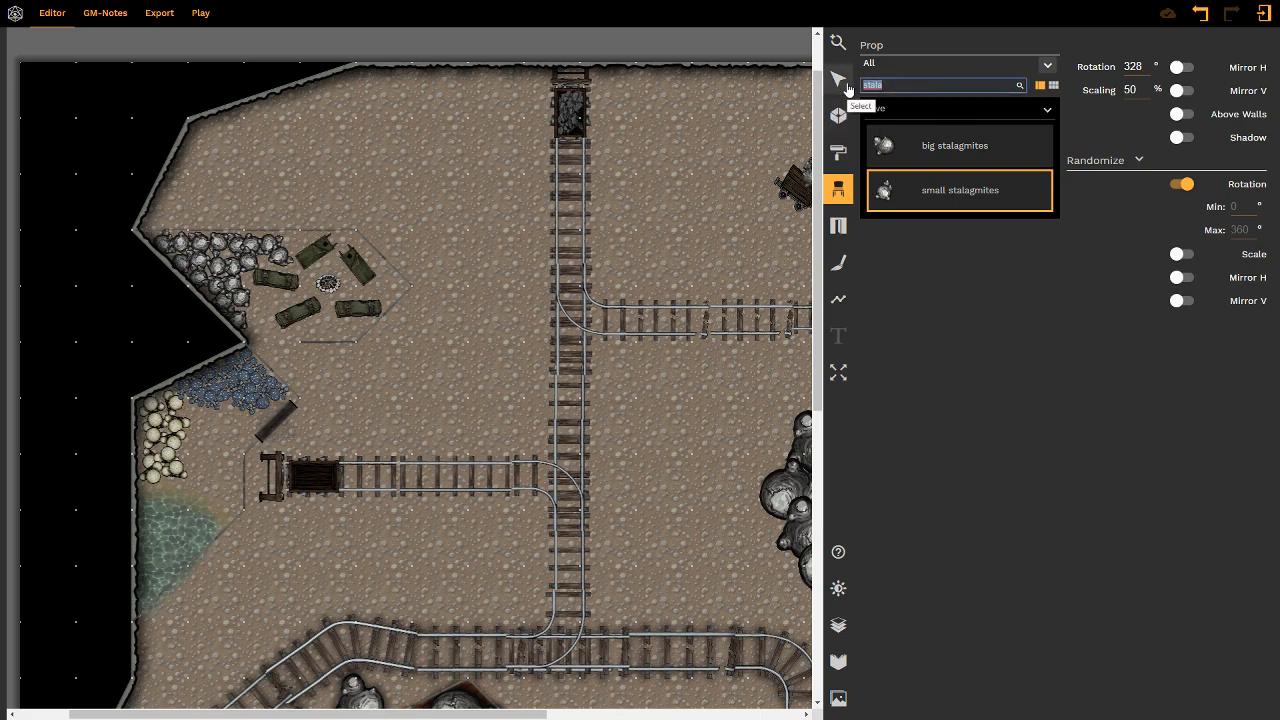
text(torch)
click(897, 199)
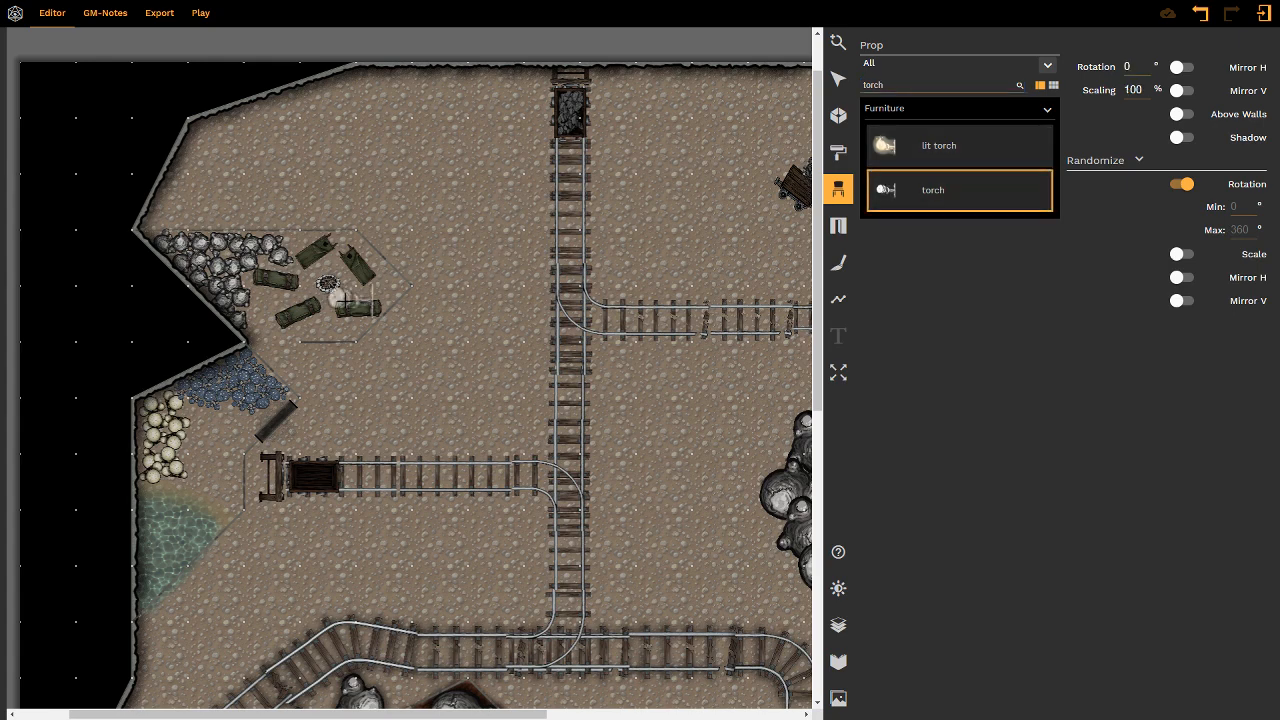
scroll(314, 320, down, 7)
click(1182, 185)
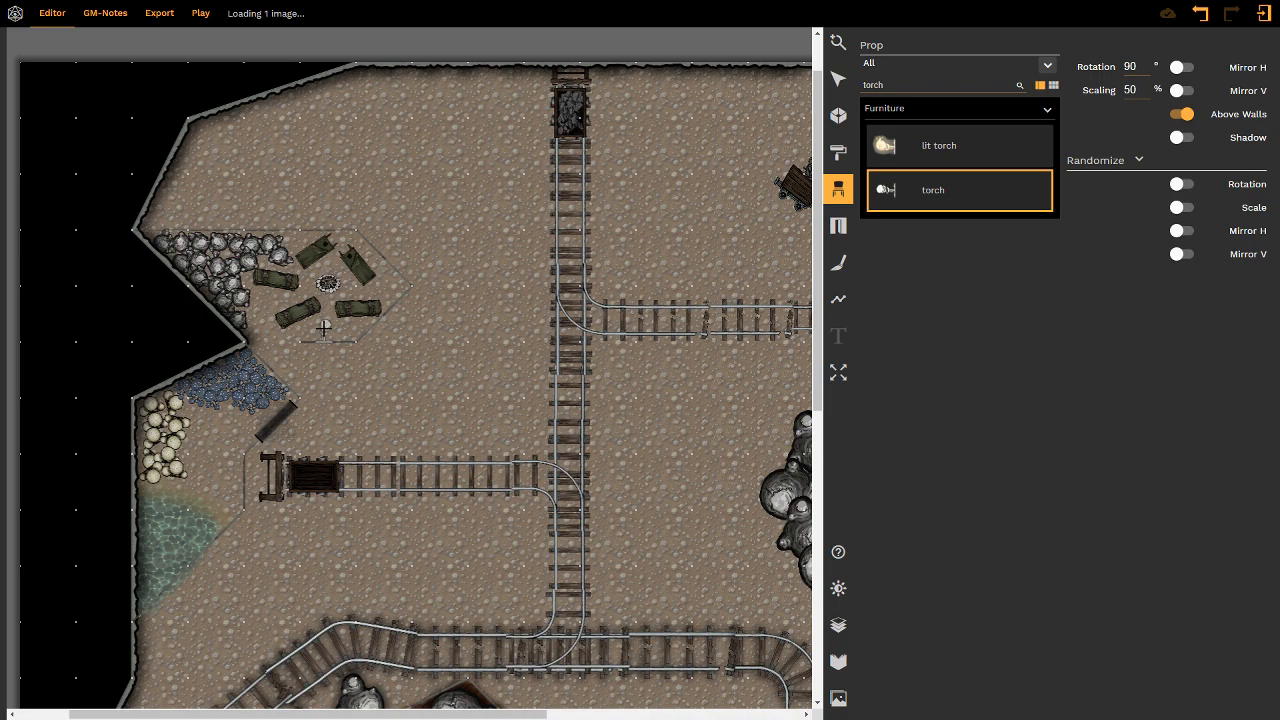
- Place three torches at 80% scaling on the stone-floored room's upper and lower walls, rotated 285° and 75°, and save the map
right_drag(747, 312, 355, 378)
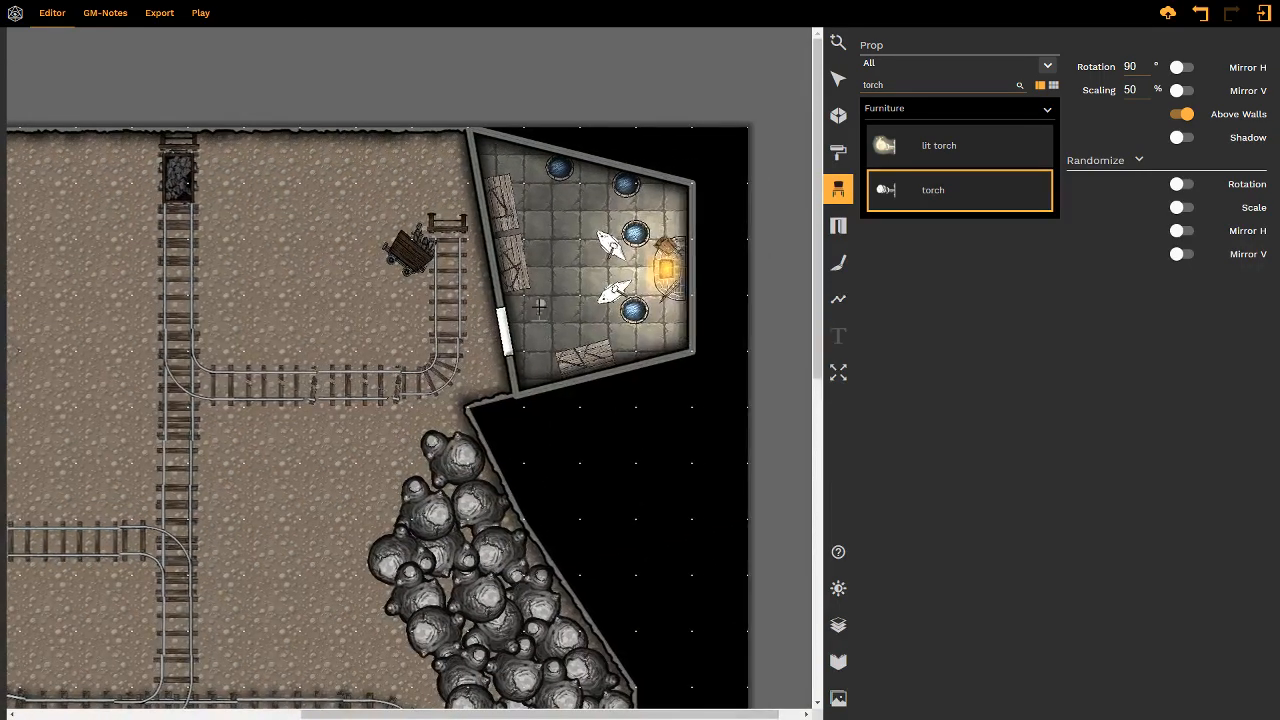
shift+scroll(537, 357, up, 2)
scroll(539, 359, down, 1)
click(538, 365)
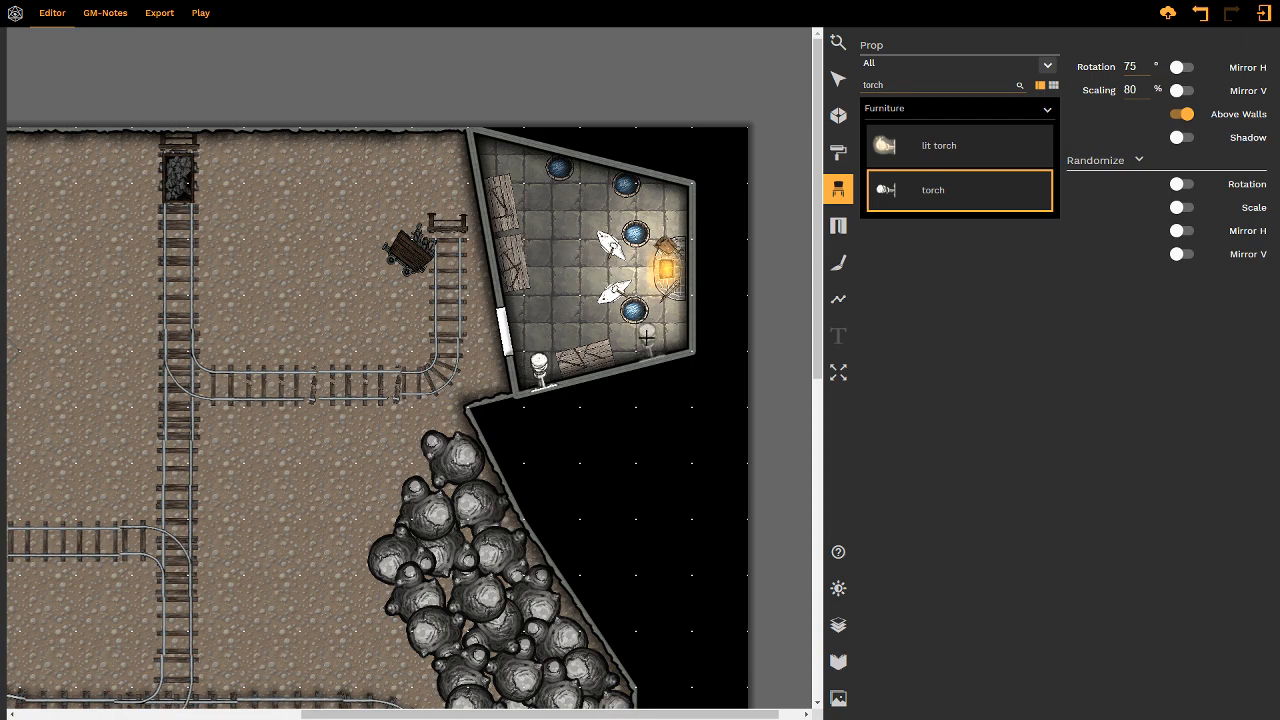
click(646, 340)
scroll(542, 222, up, 6)
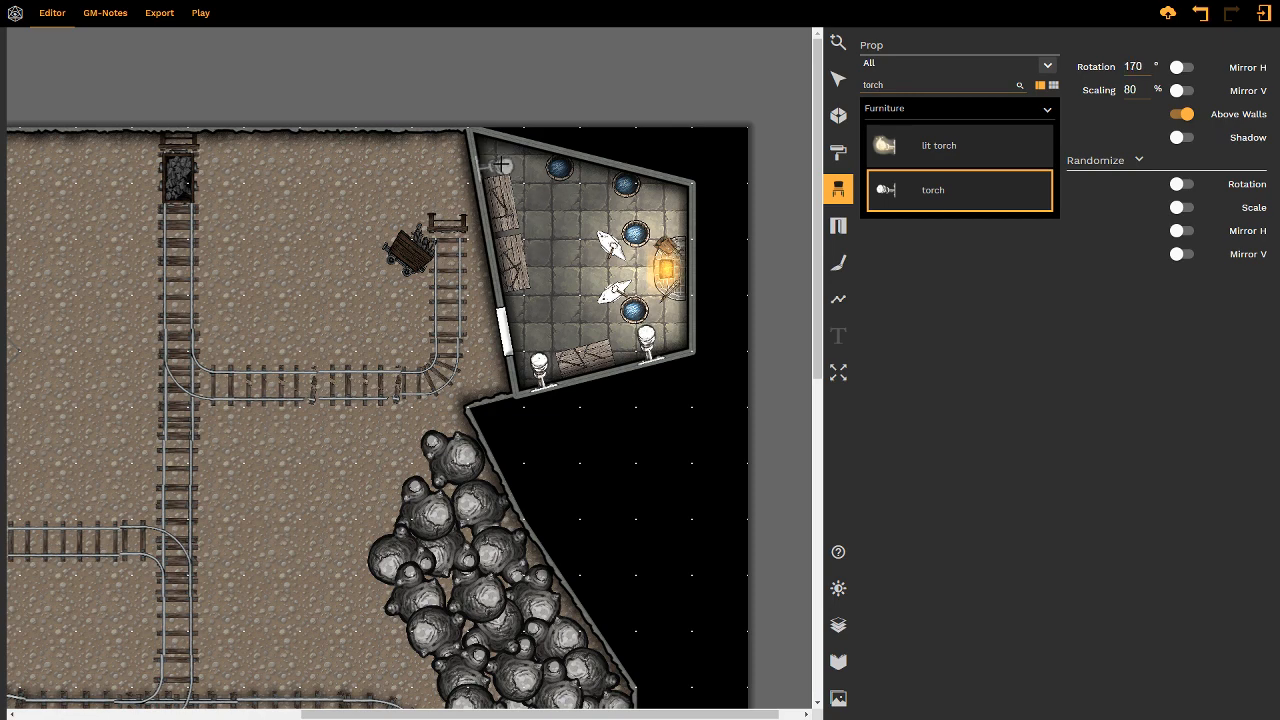
scroll(501, 165, up, 6)
scroll(583, 180, up, 2)
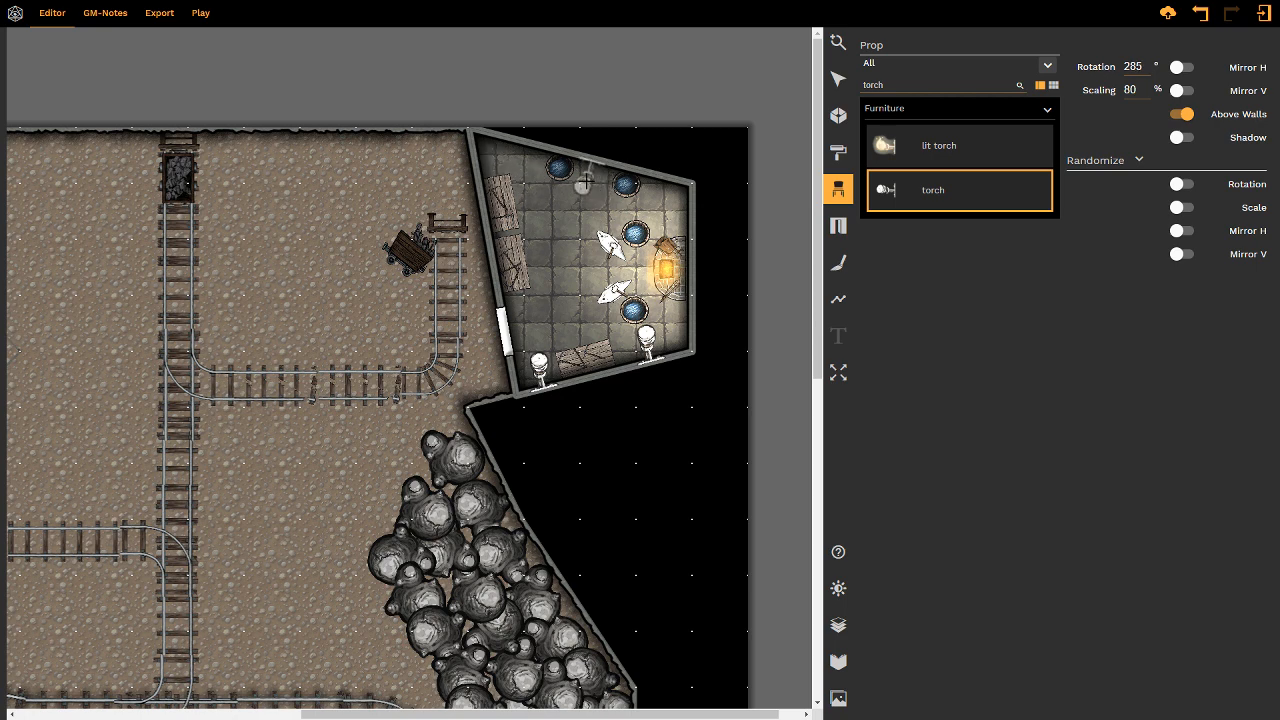
click(592, 182)
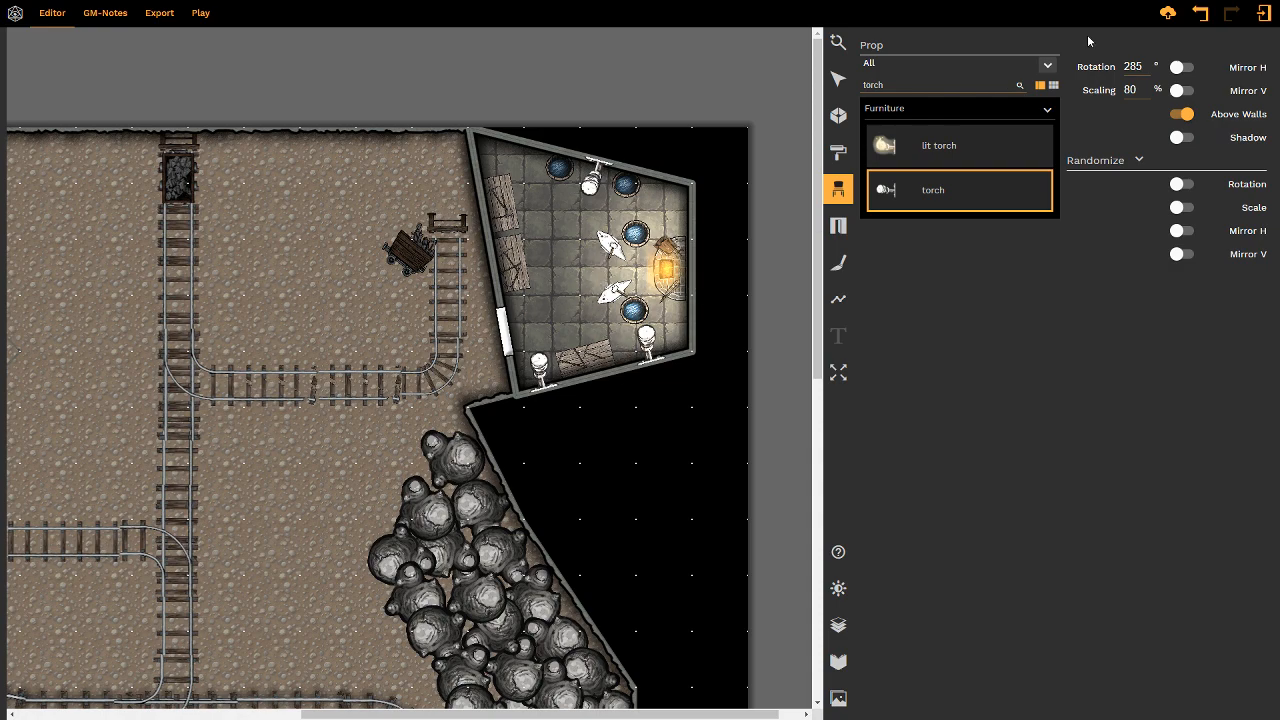
click(1172, 16)
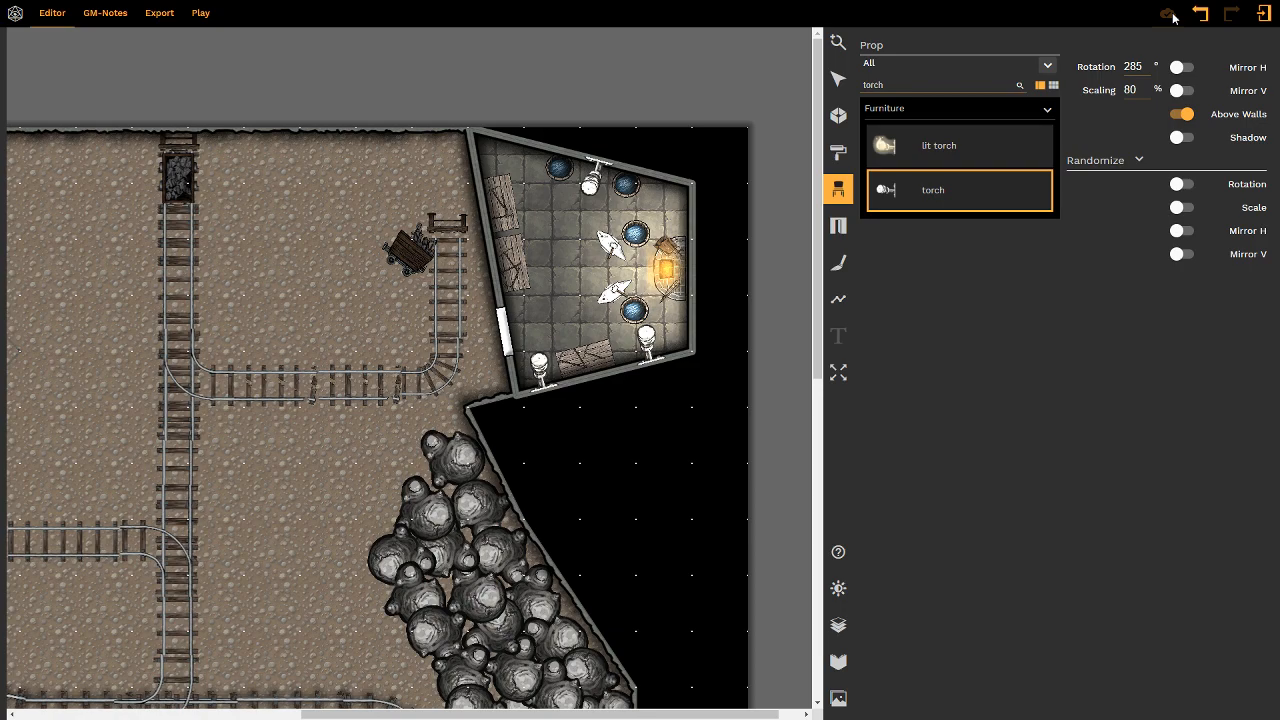
- Examine the tracks, rock piles, crystal pit and campsite across the whole mine map
right_drag(566, 390, 686, 140)
right_drag(502, 362, 606, 110)
right_drag(517, 240, 500, 367)
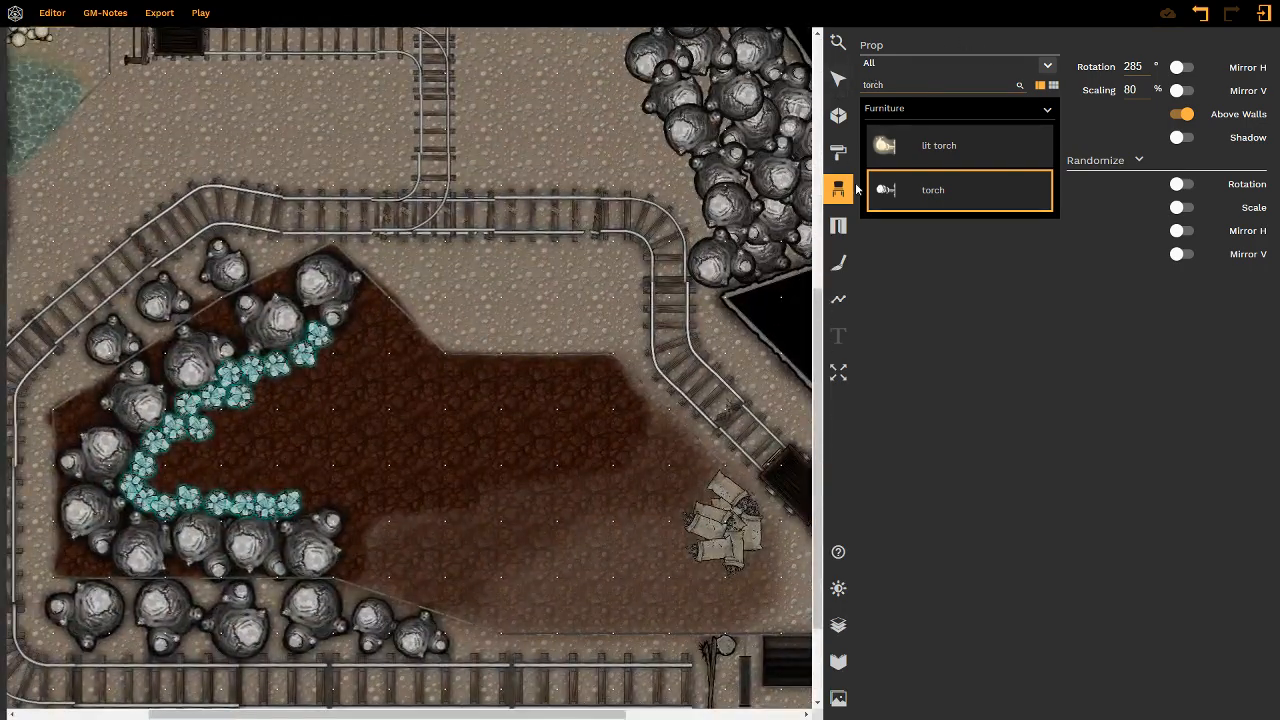
right_drag(462, 304, 514, 338)
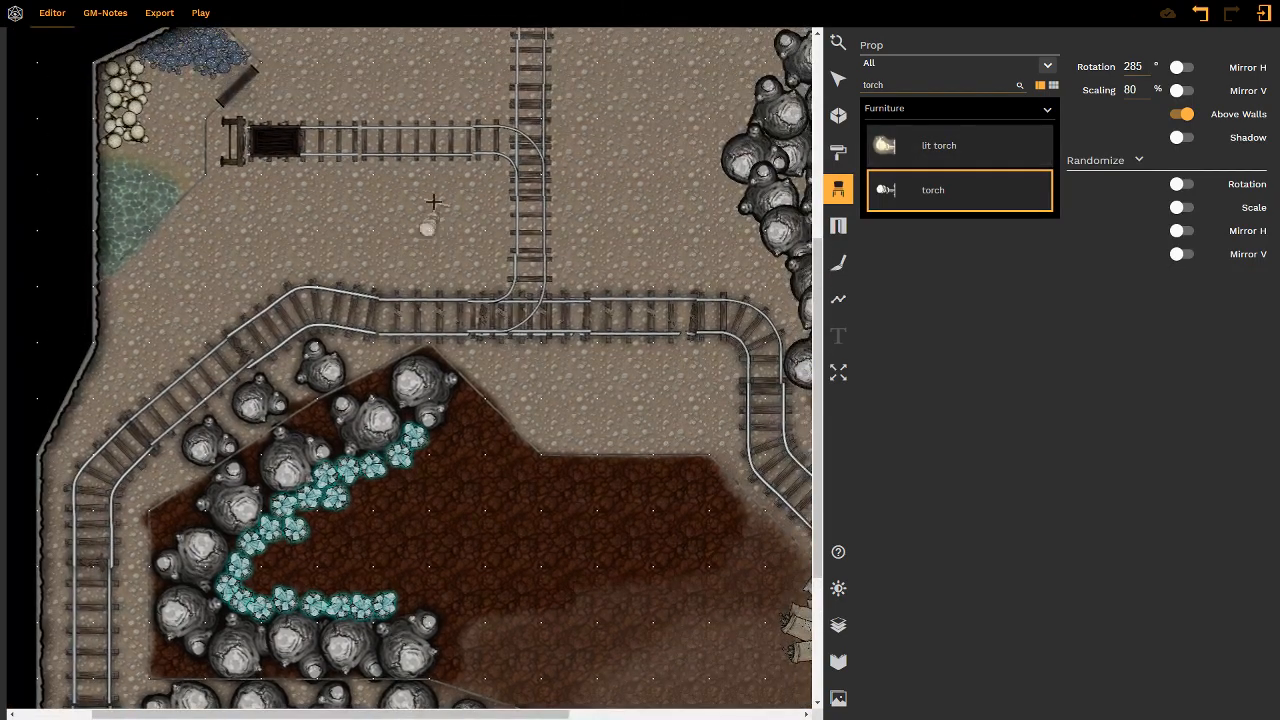
right_drag(394, 63, 229, 123)
right_drag(345, 410, 232, 112)
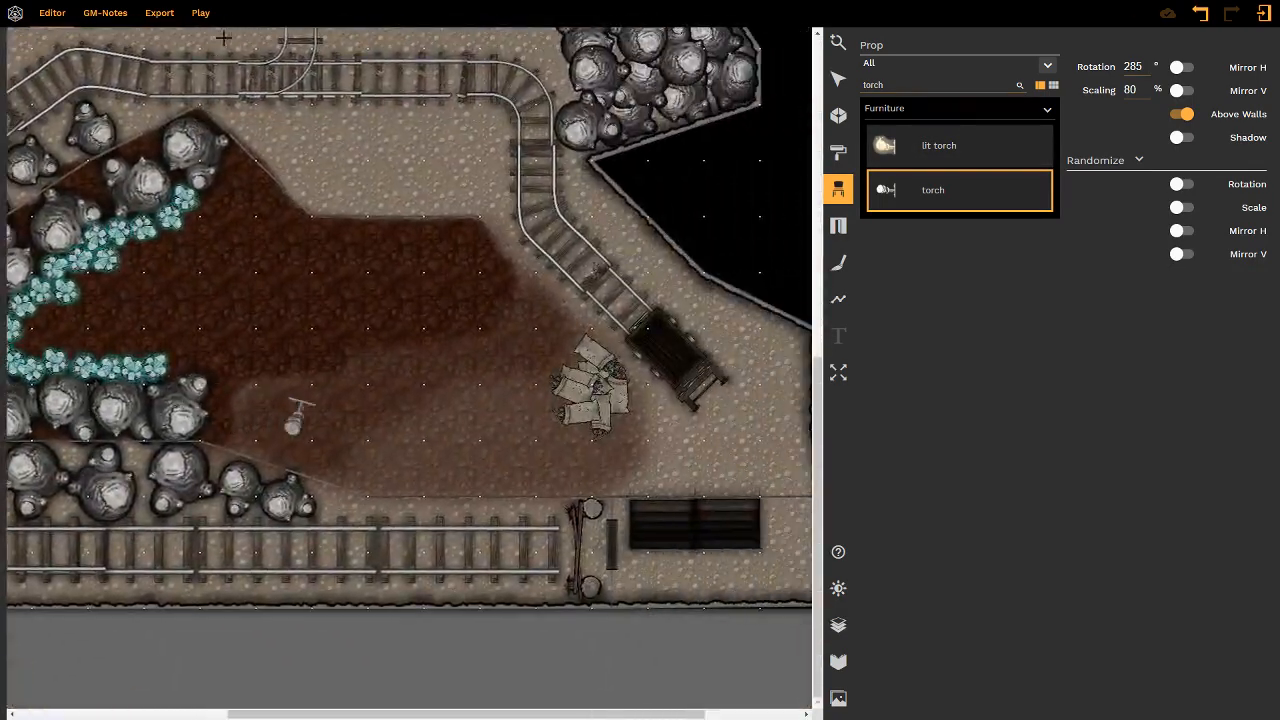
right_drag(374, 362, 537, 462)
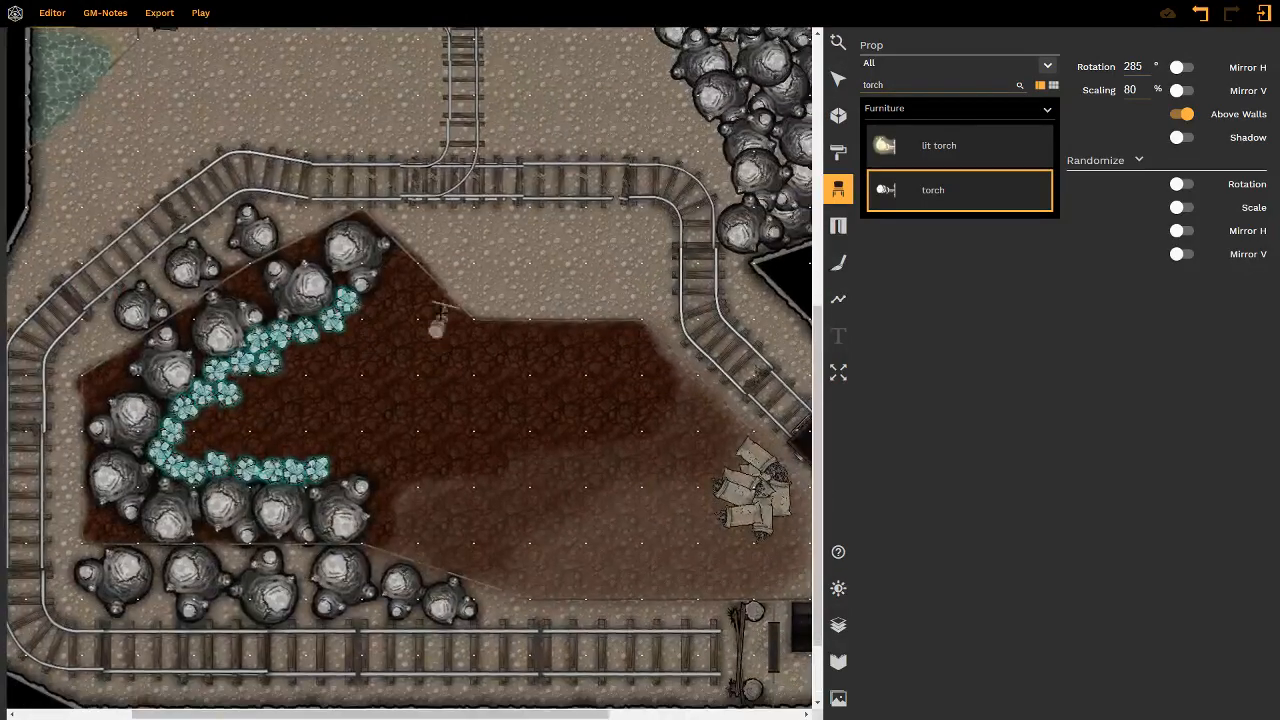
mouse_move(434, 242)
right_down()
mouse_move(411, 463)
mouse_move(424, 443)
right_up()
right_drag(447, 264, 428, 505)
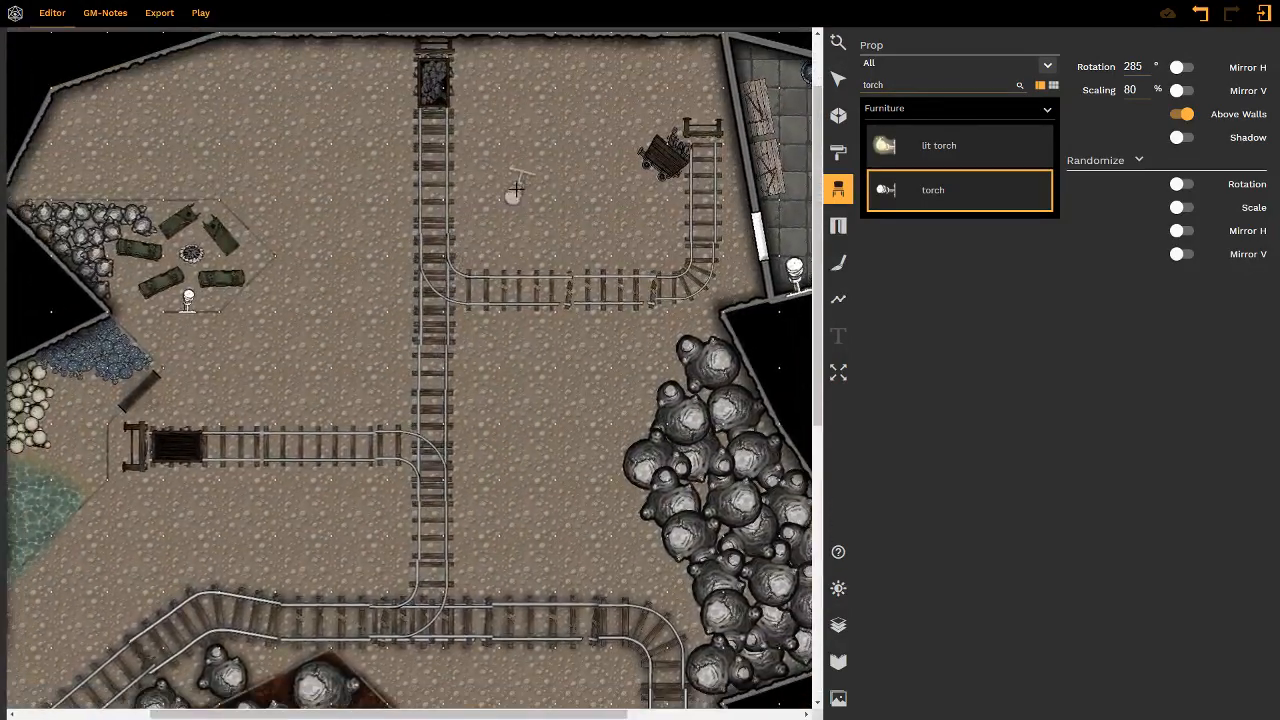
mouse_move(511, 188)
right_down()
mouse_move(428, 360)
mouse_move(570, 370)
right_up()
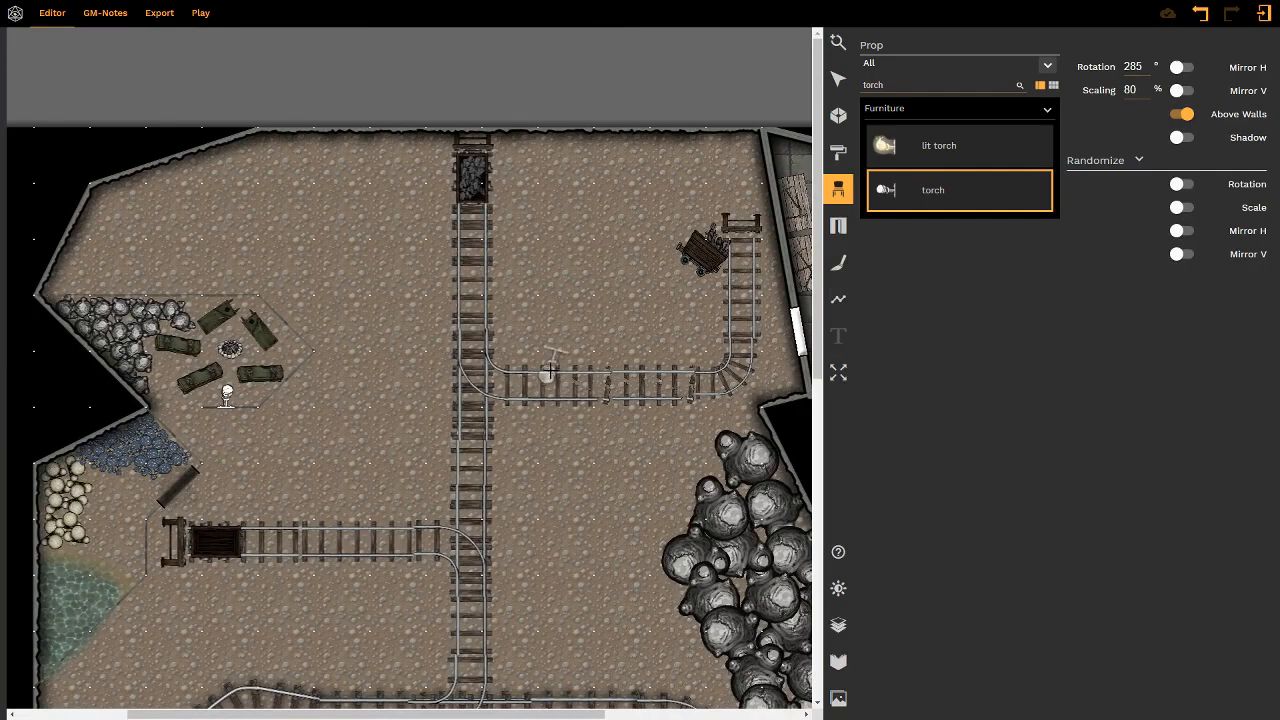
right_drag(603, 531, 471, 211)
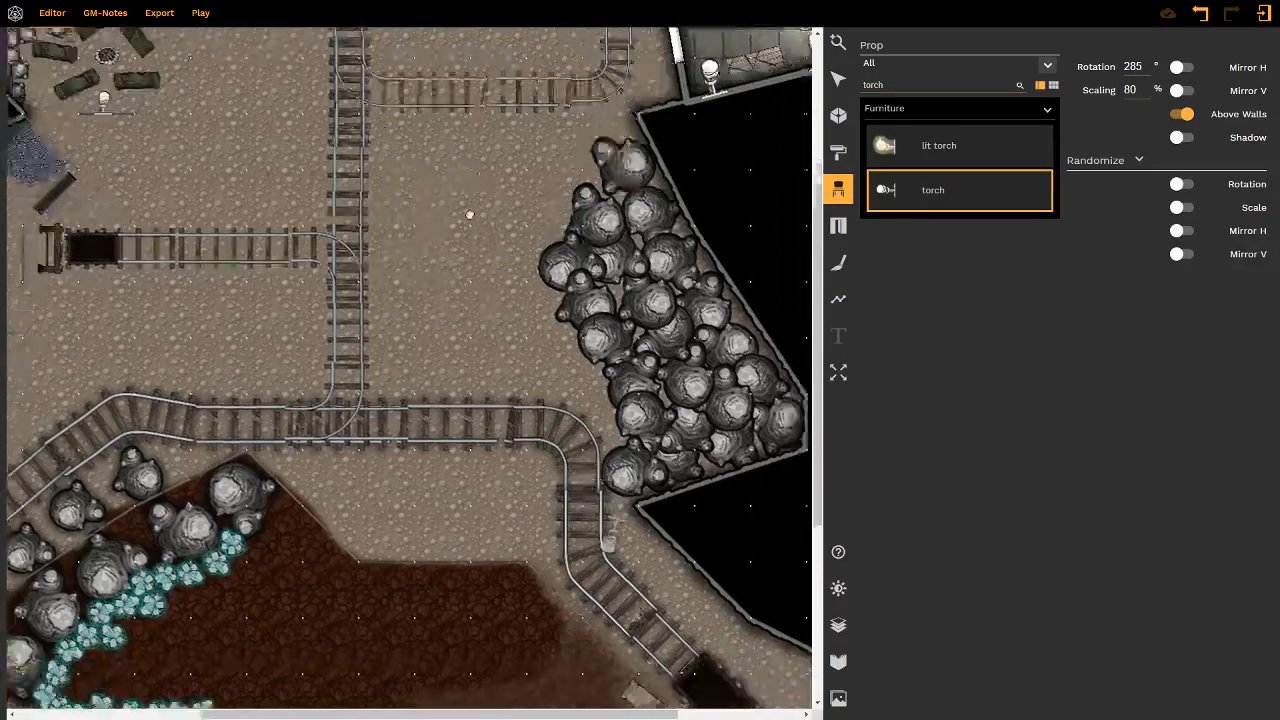
right_drag(549, 394, 503, 325)
right_drag(440, 177, 539, 376)
right_drag(491, 314, 585, 487)
right_drag(393, 265, 483, 265)
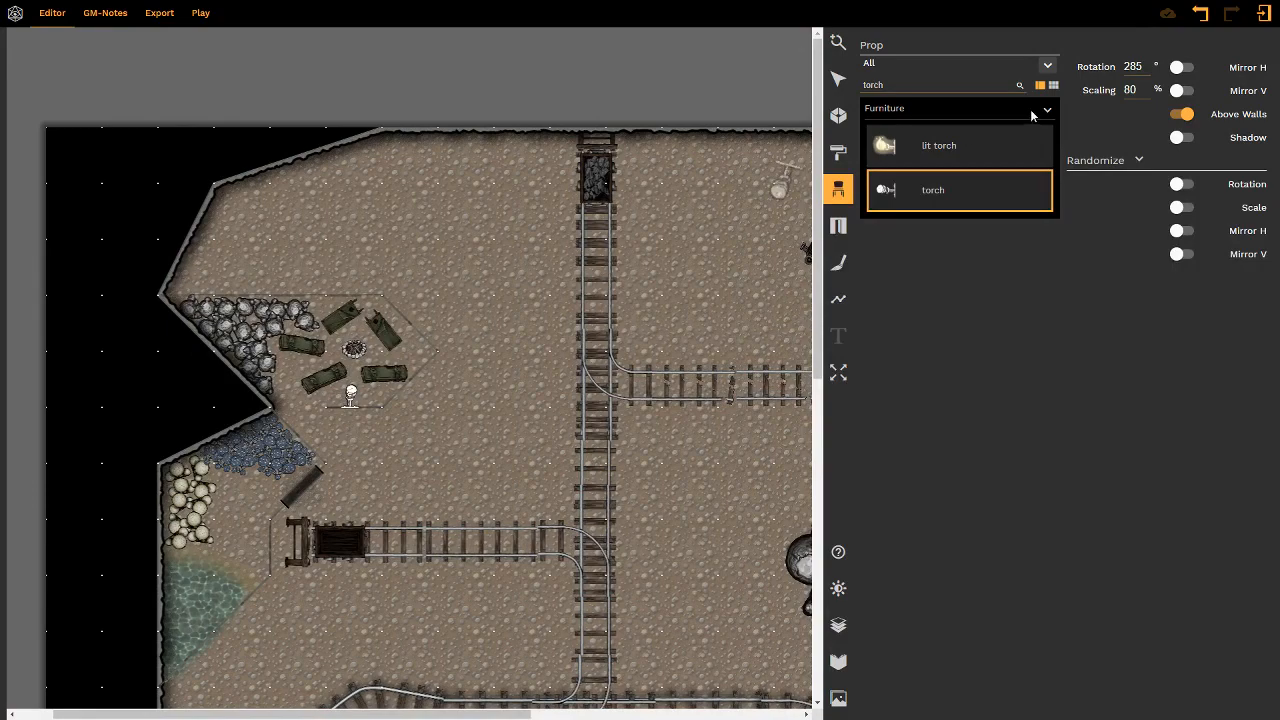
- Set the level's ambient room light to 55% and select the main cave room
click(838, 79)
right_drag(979, 253, 737, 223)
click(737, 223)
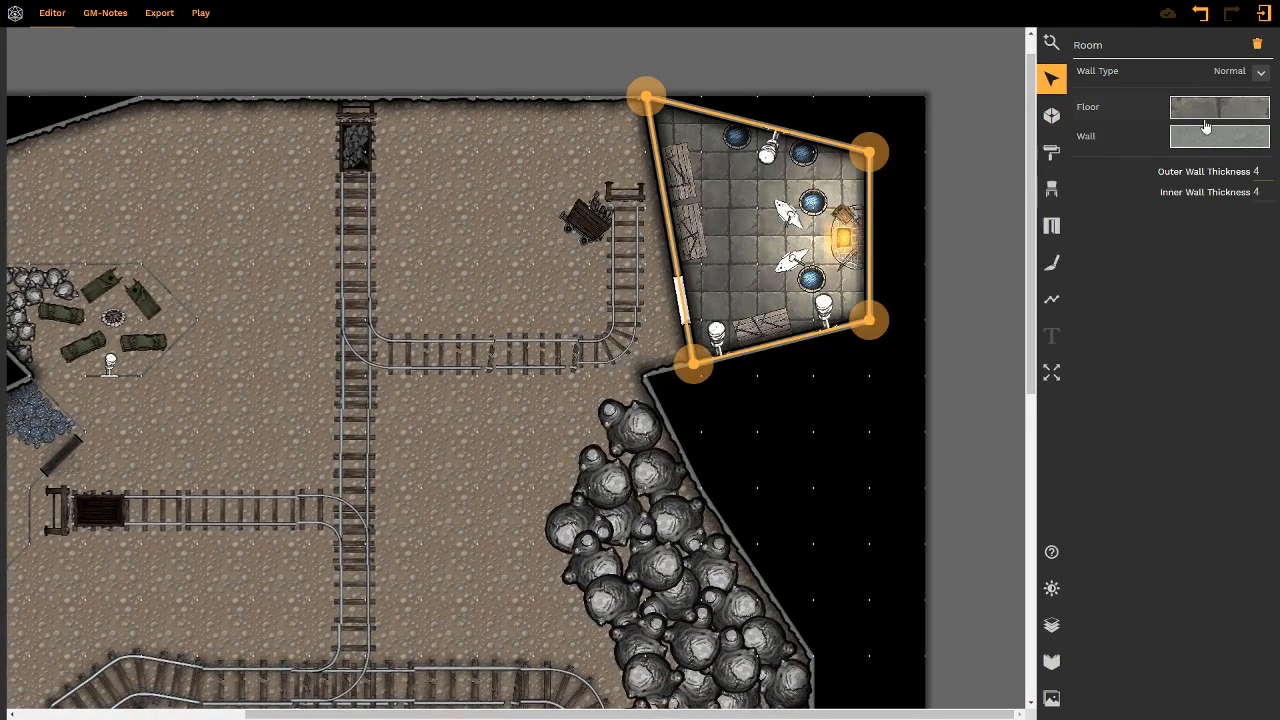
click(1050, 592)
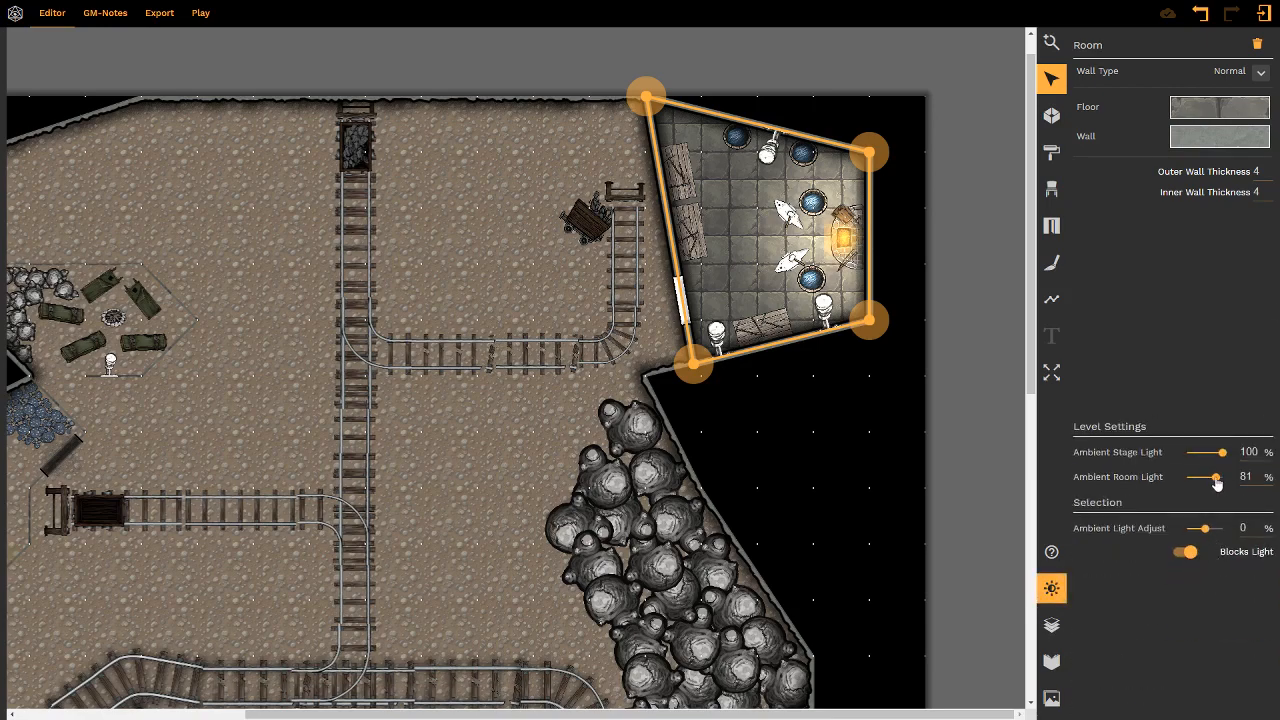
drag(1214, 481, 1210, 481)
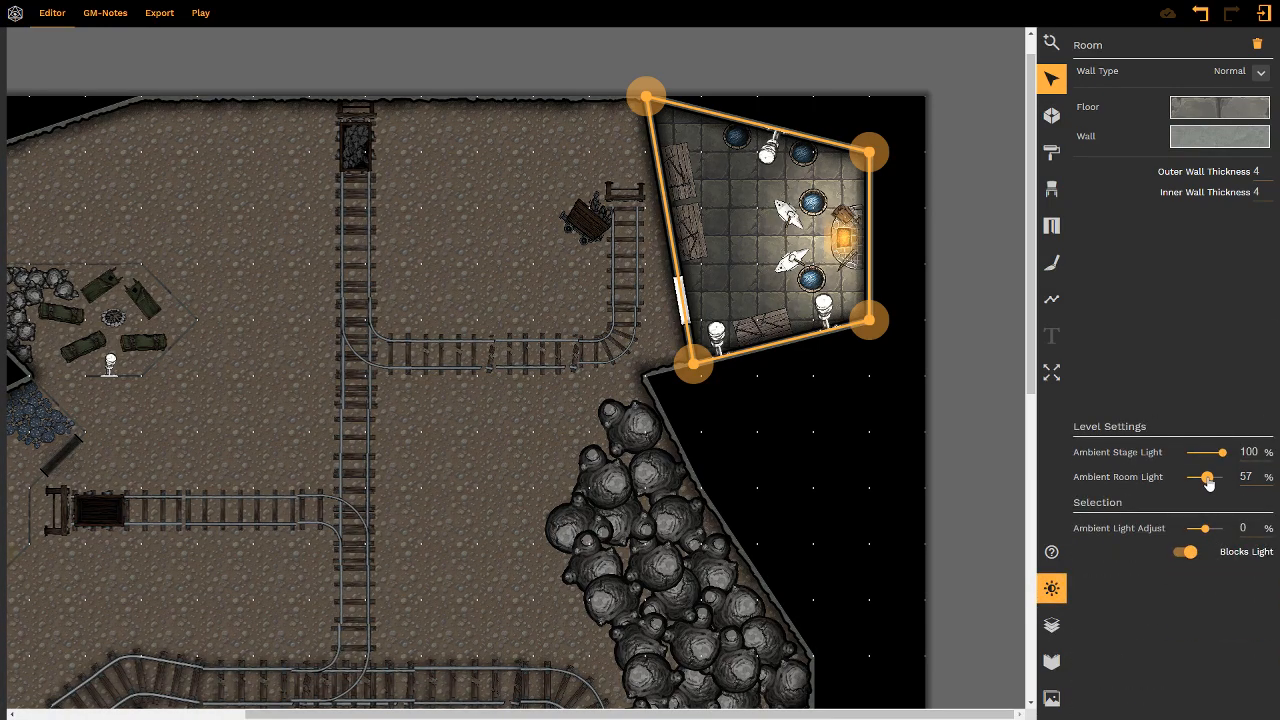
drag(1209, 482, 1208, 481)
click(471, 399)
- Find the cave-in prop with "cave" and place two above walls against the cave wall above the campsite at 70% scaling, rotated 330° and 310°
scroll(390, 360, down, 5)
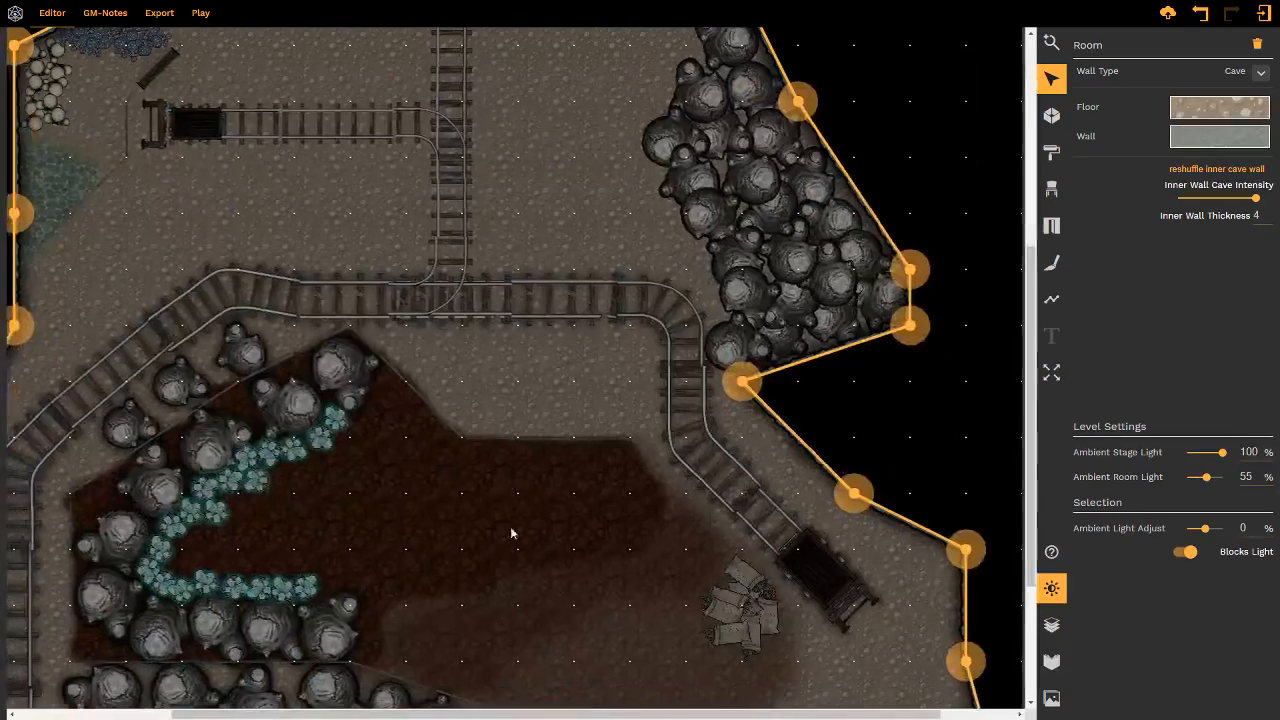
scroll(577, 461, down, 2)
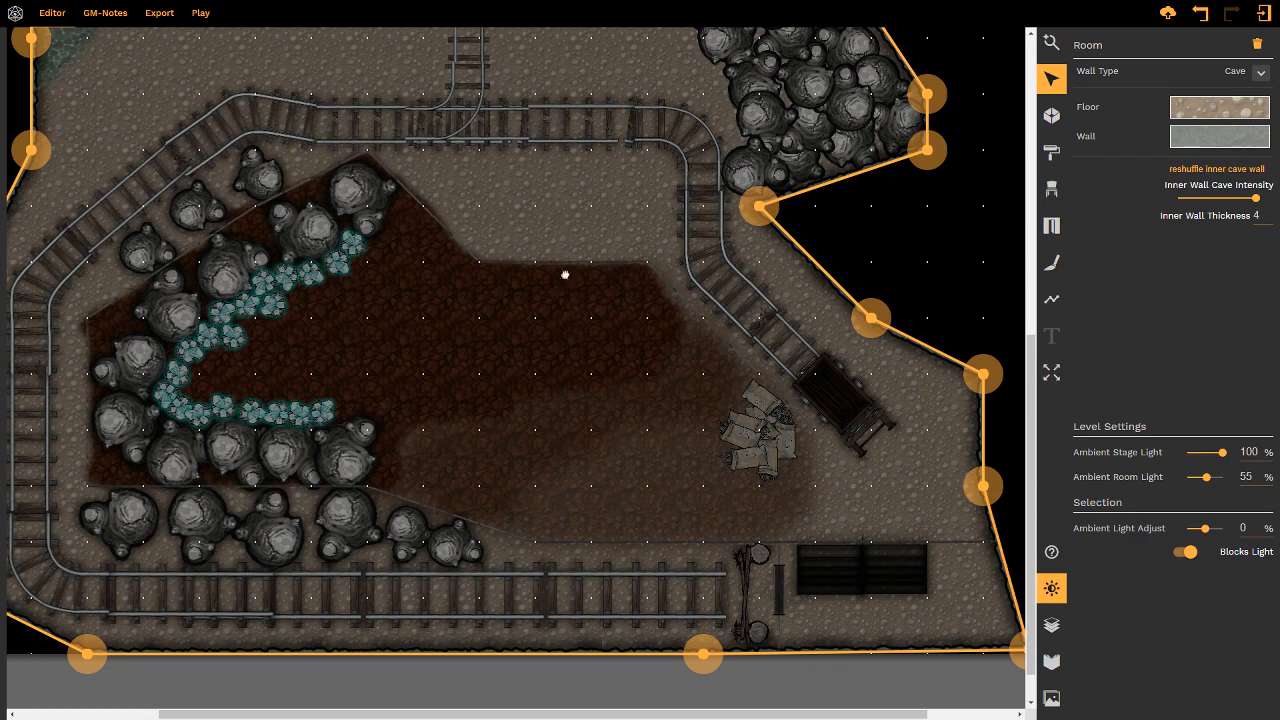
key(w)
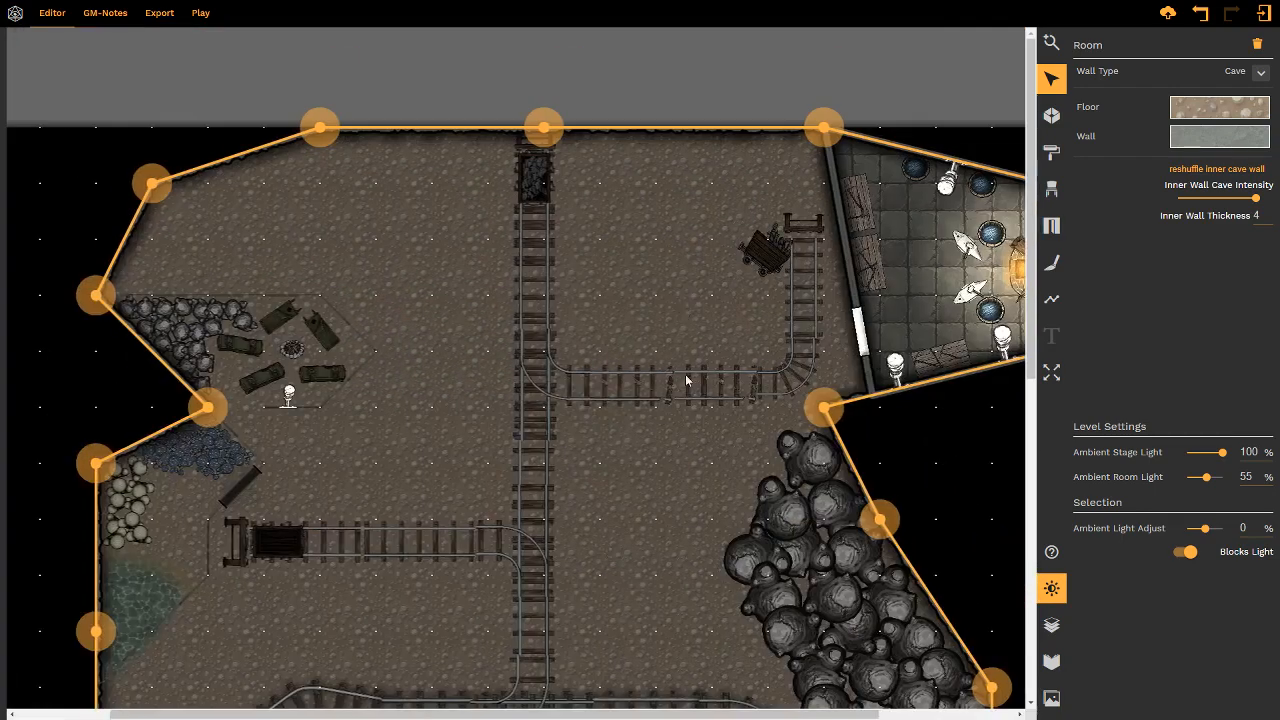
key(s)
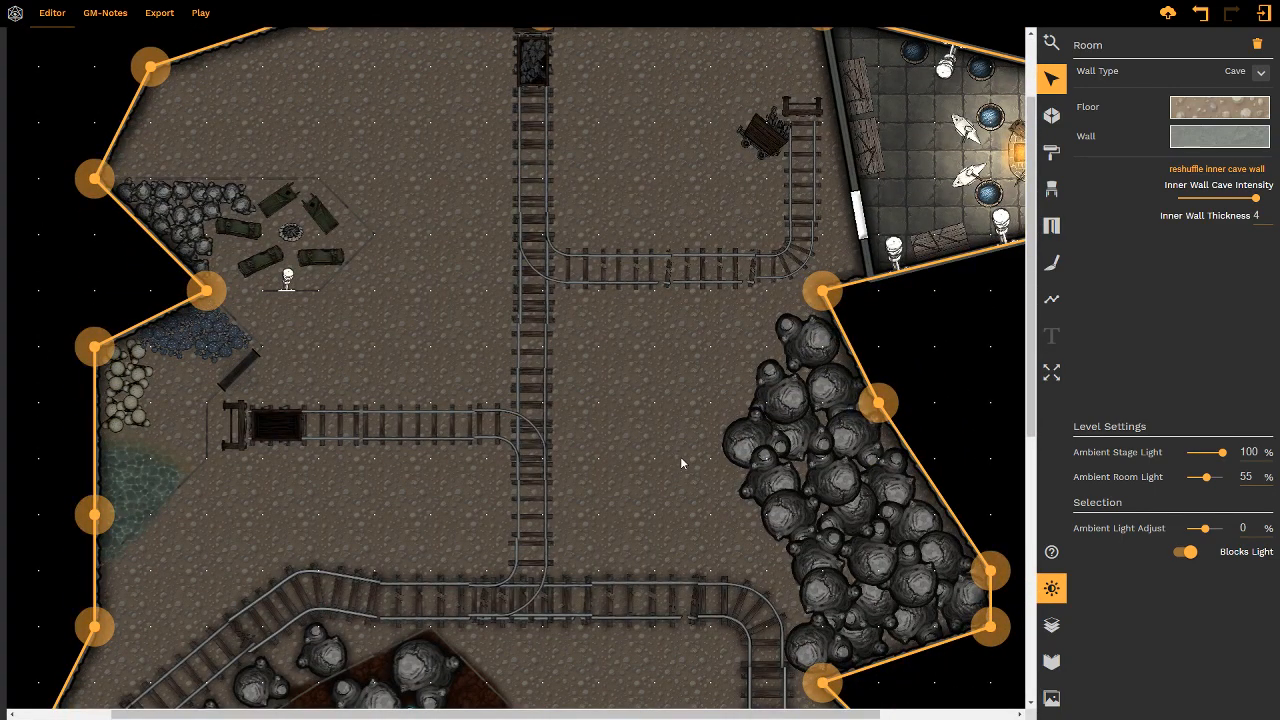
key(w)
key(a)
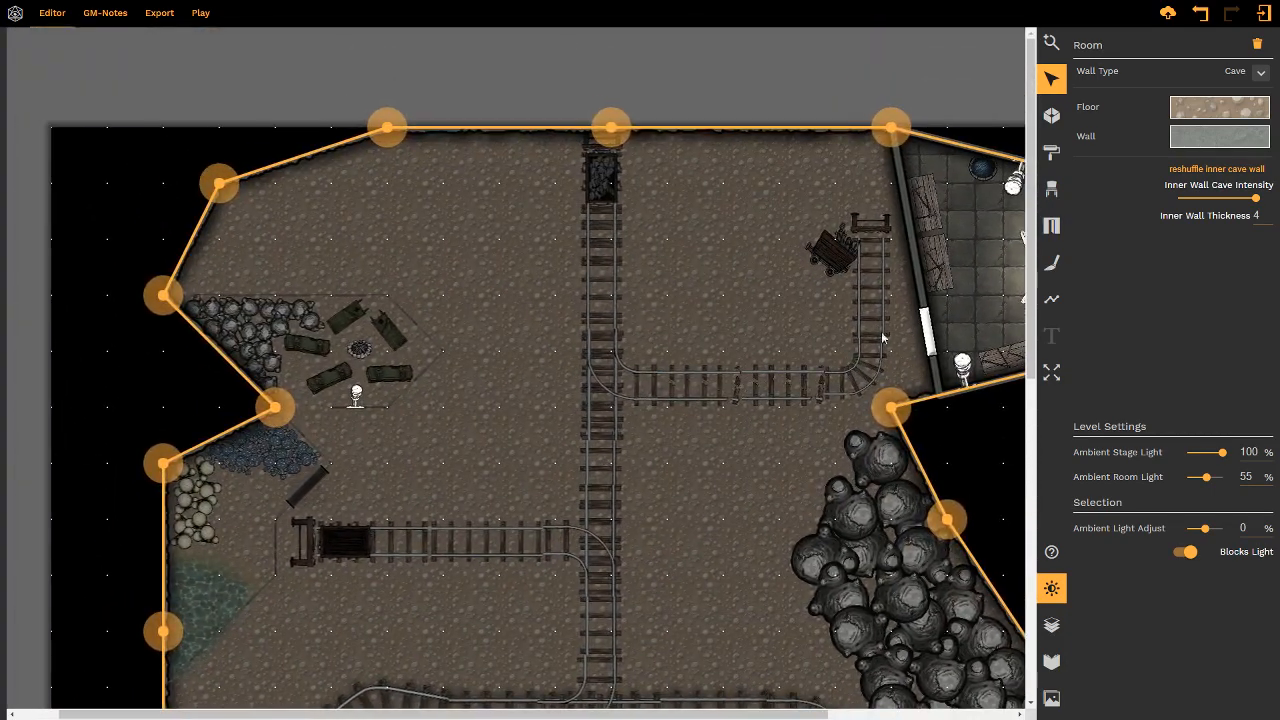
click(1051, 188)
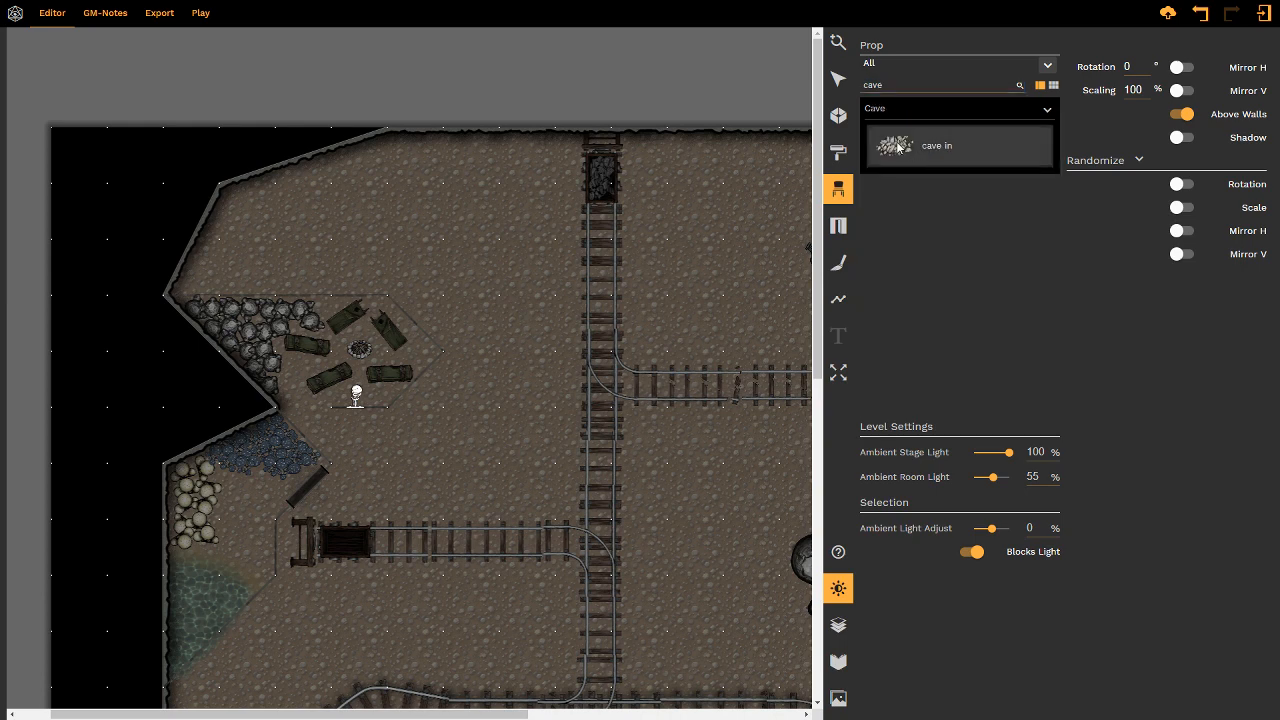
click(900, 147)
scroll(288, 199, down, 2)
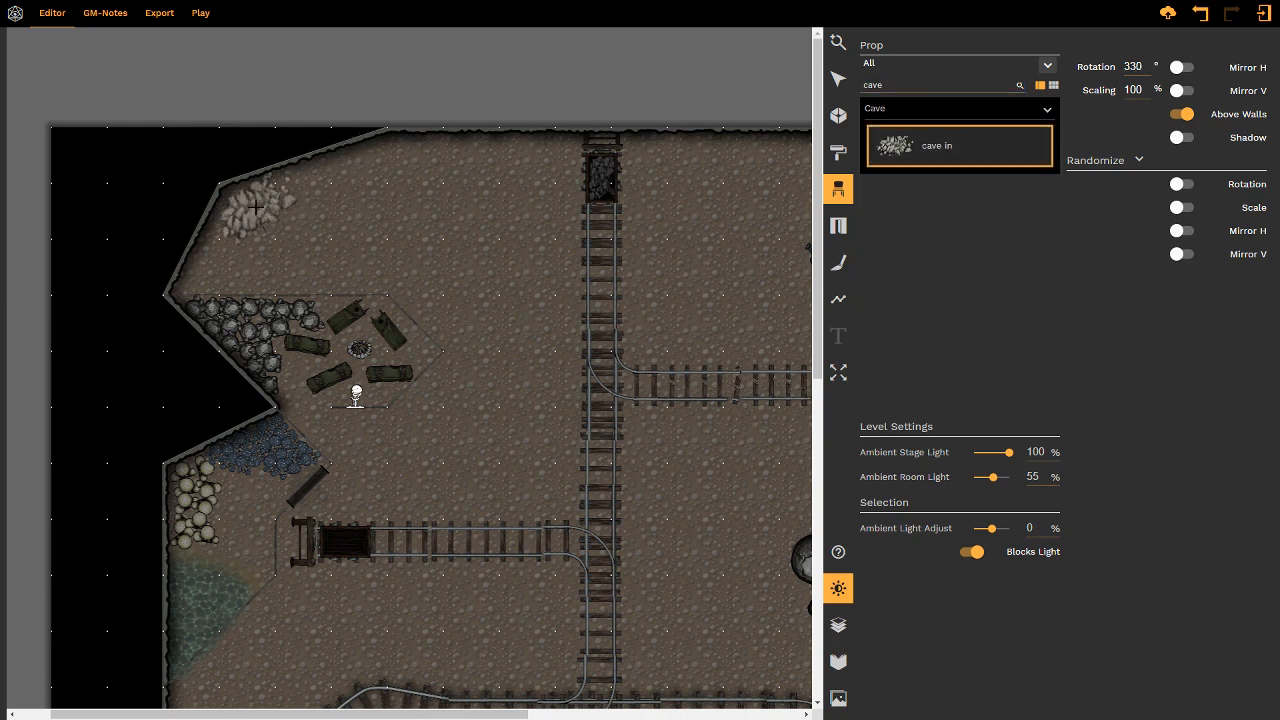
shift+scroll(278, 203, down, 3)
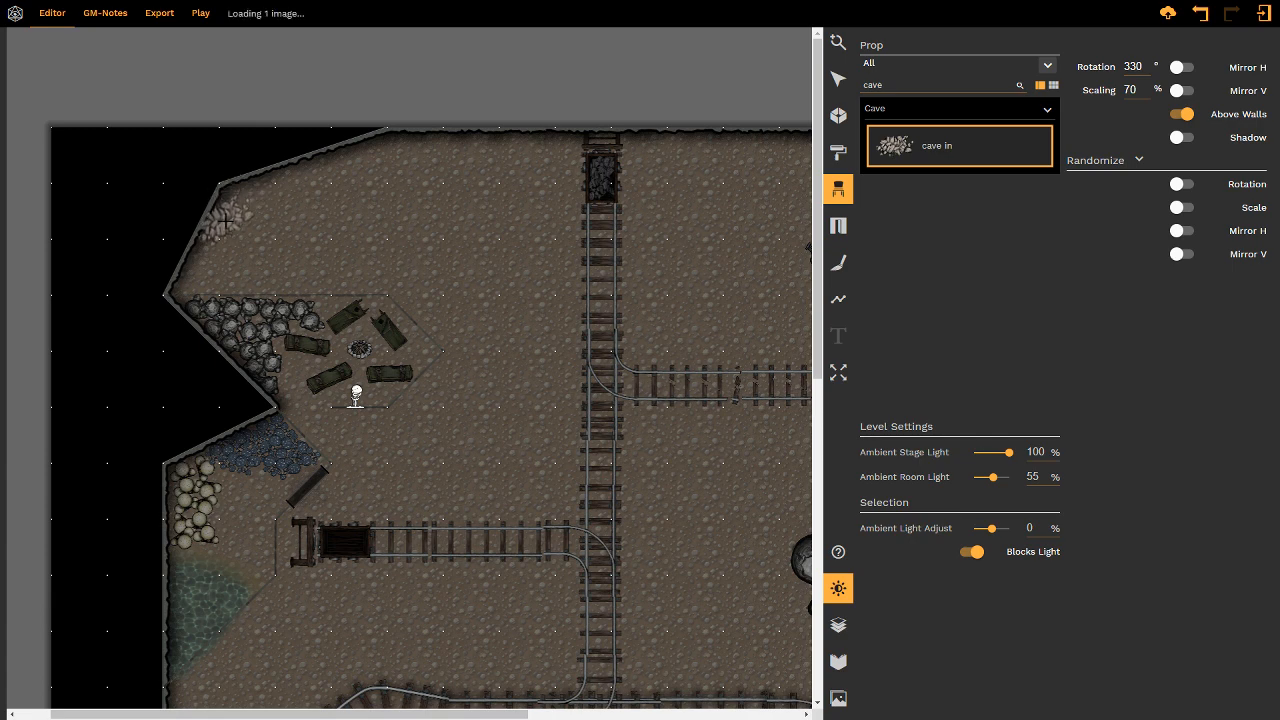
click(232, 208)
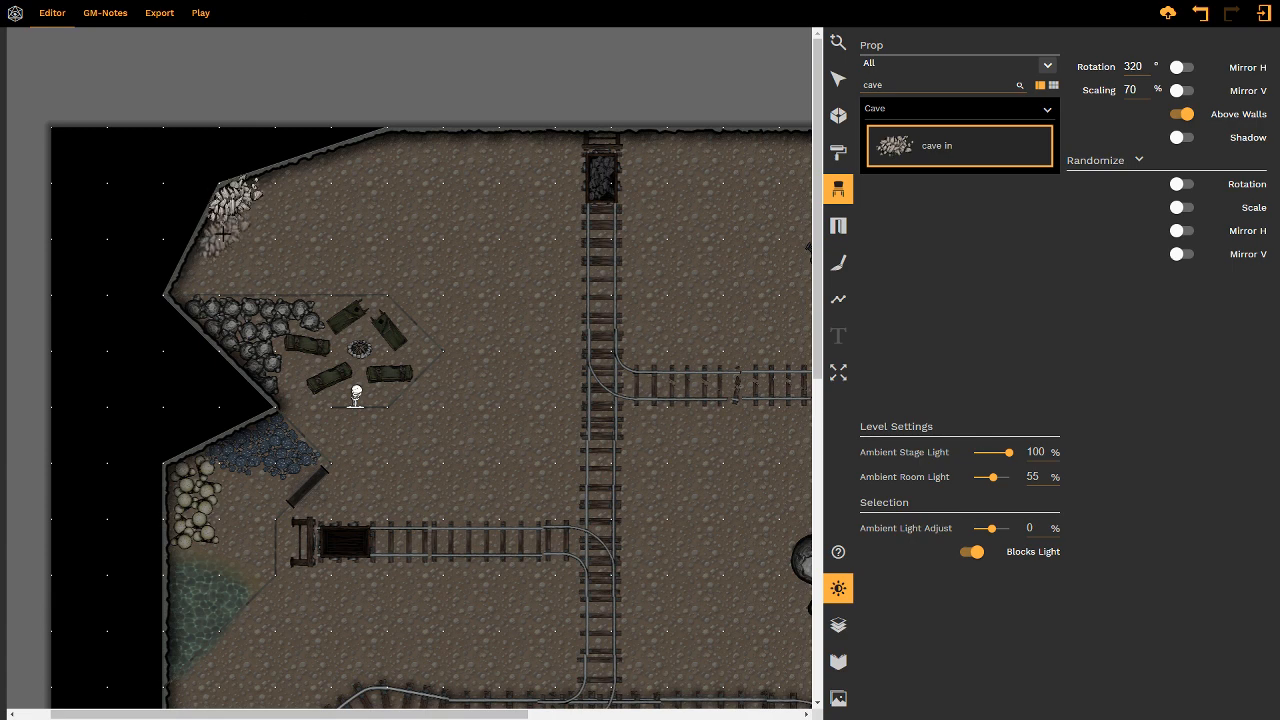
scroll(220, 230, down, 1)
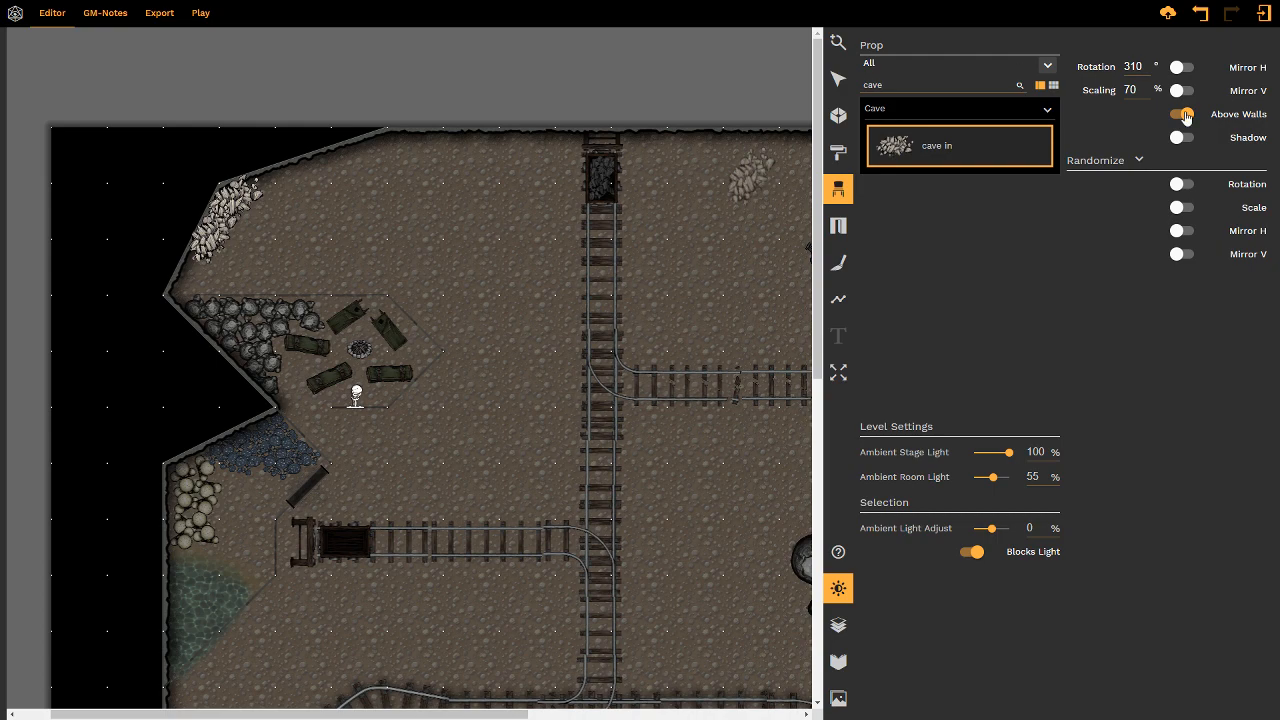
- Turn off Above Walls for both cave-in piles above the campsite
click(838, 79)
click(248, 207)
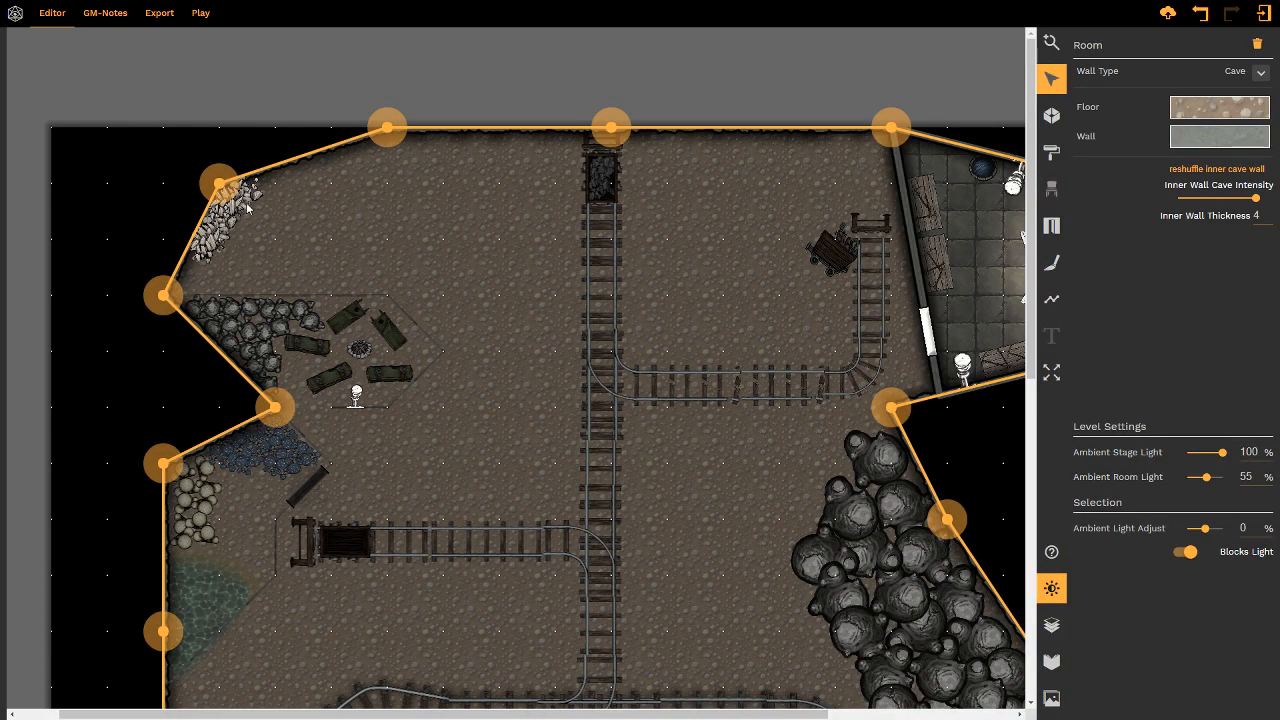
click(248, 207)
click(1187, 166)
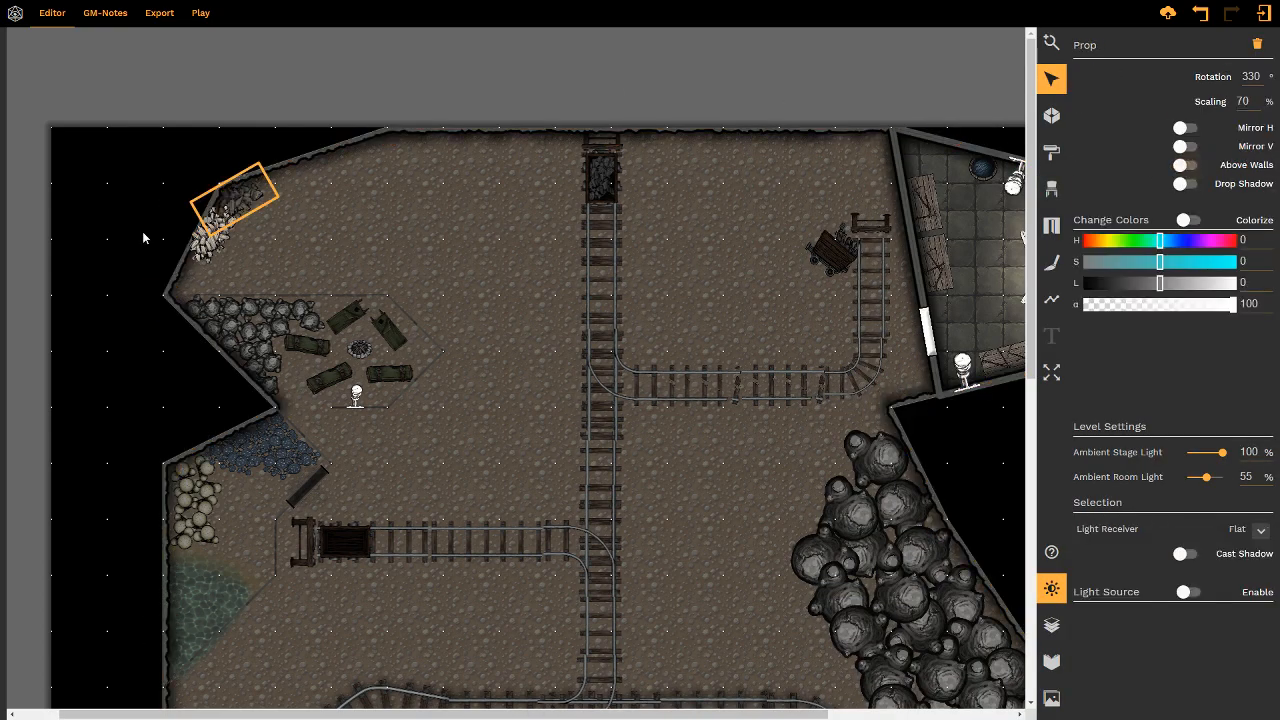
key(ctrl+z)
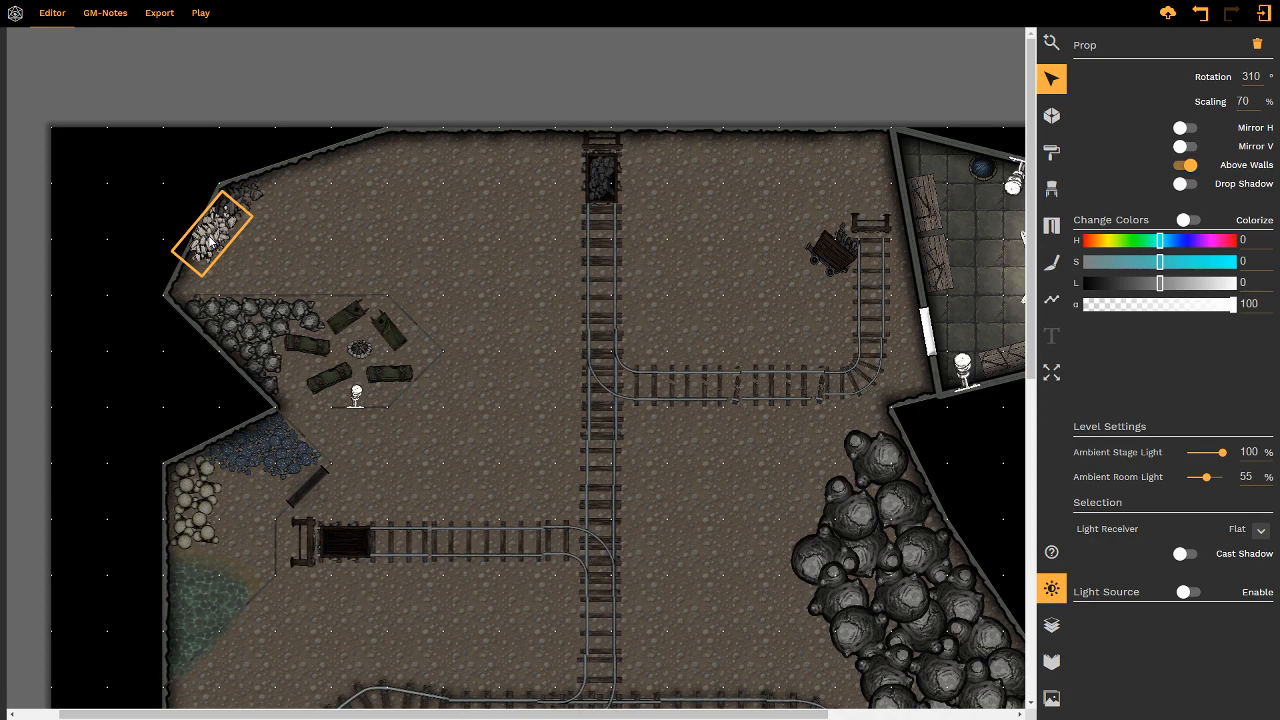
click(1190, 166)
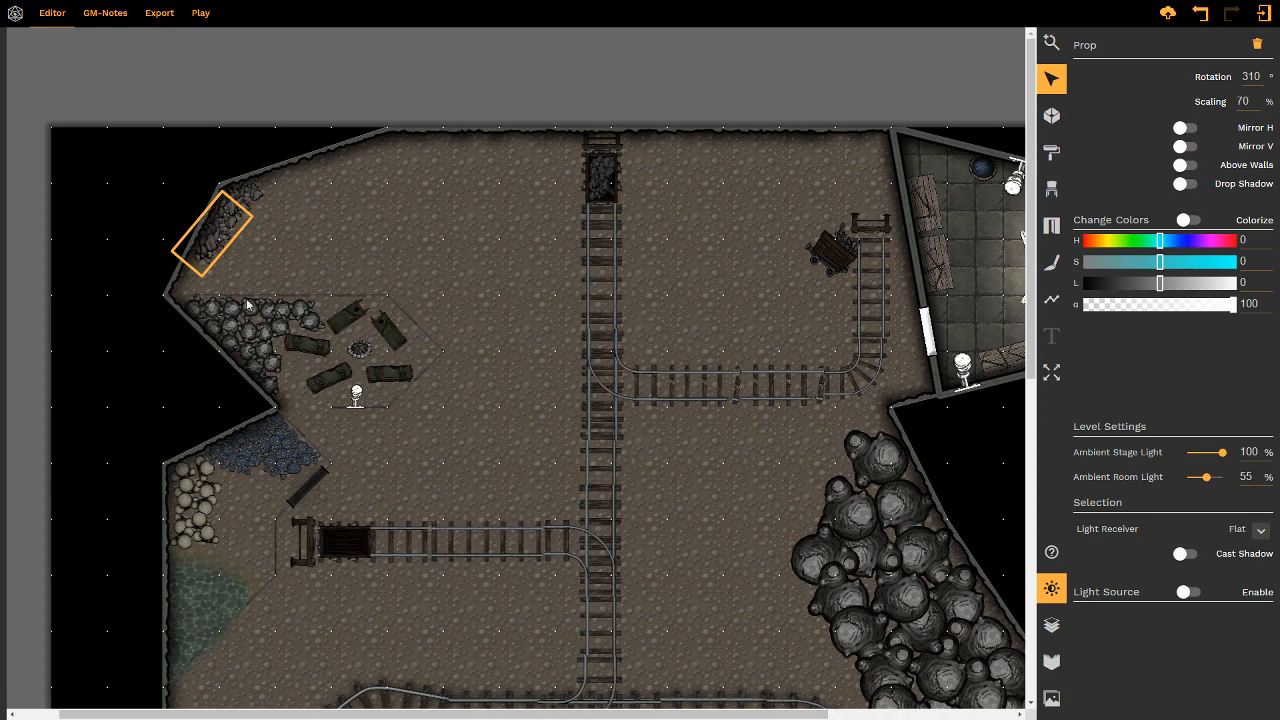
- Find the cave-in prop with "cave" again and fill the cave corner above the campsite with more piles at 70% scaling, rotated between 310° and 345°
click(1051, 189)
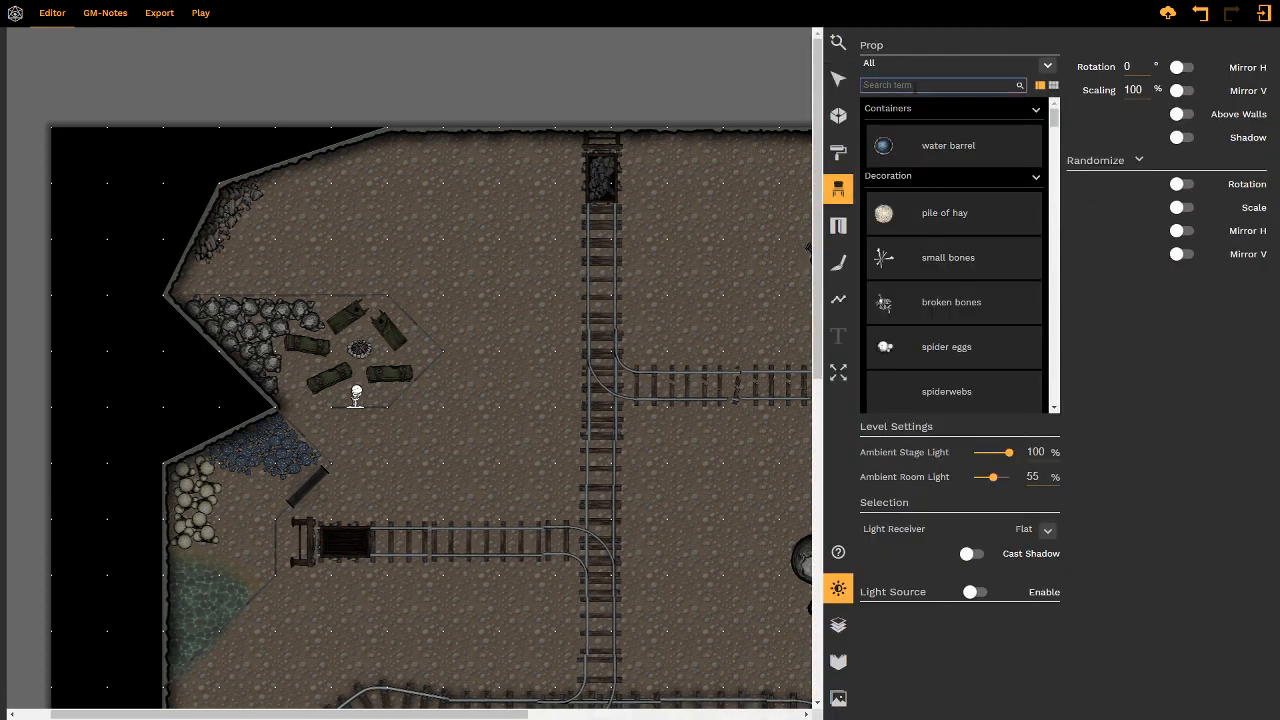
key(Return)
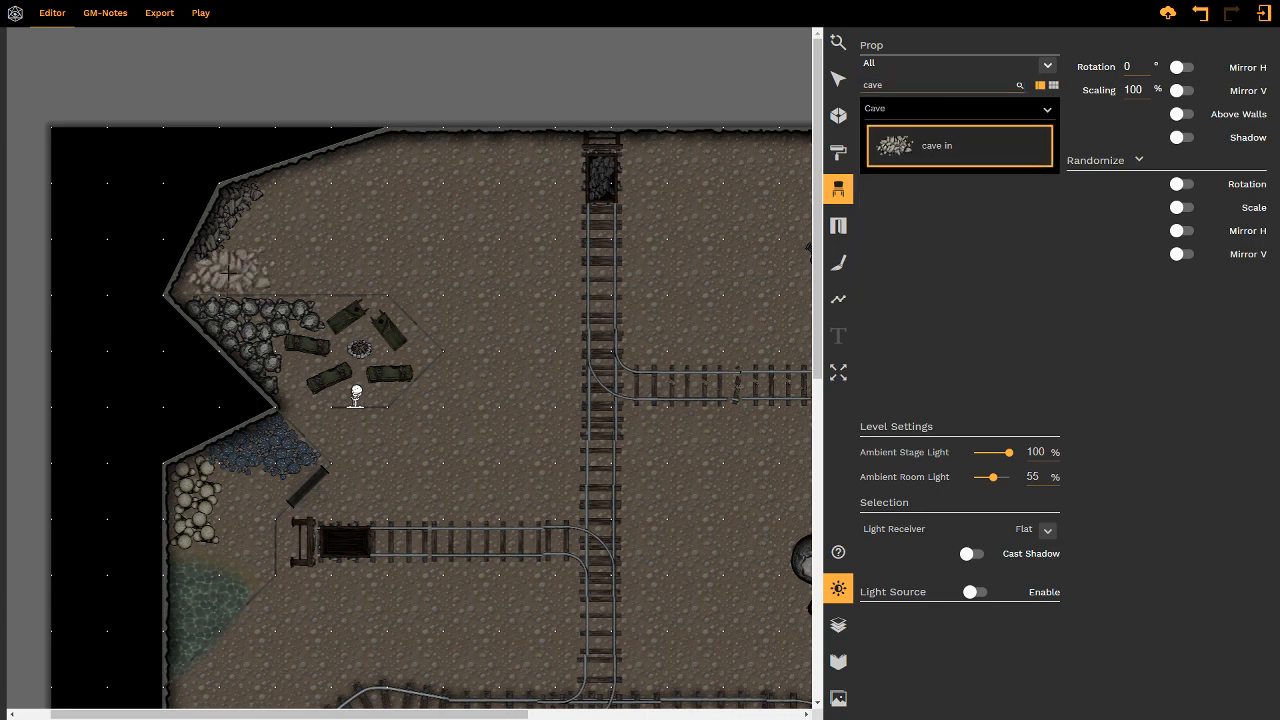
shift+scroll(215, 271, down, 4)
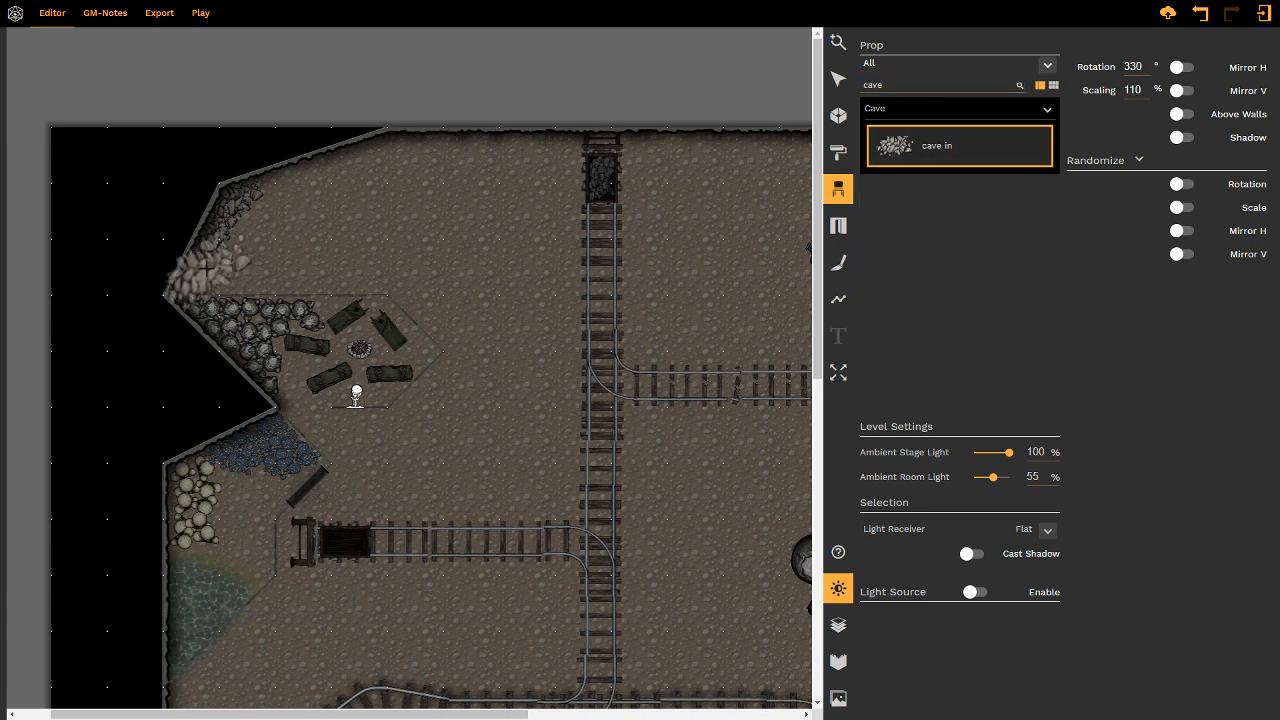
shift+scroll(205, 271, up, 1)
ctrl+scroll(200, 272, down, 2)
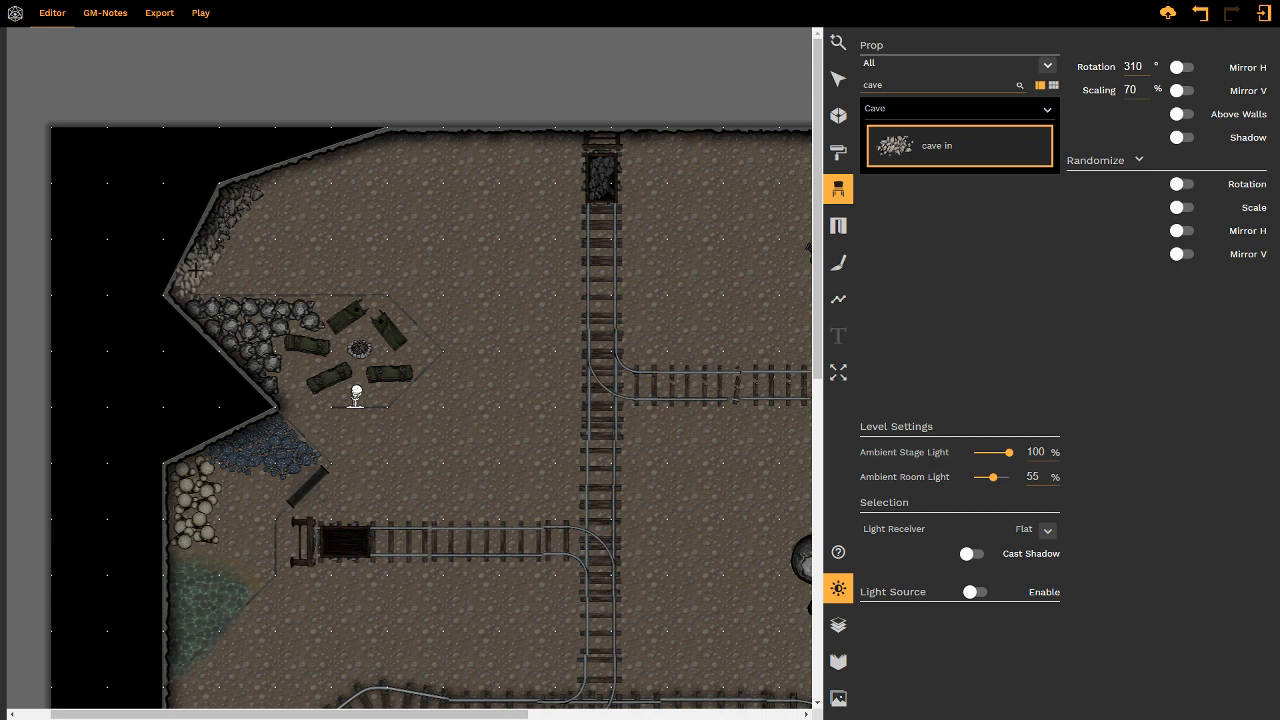
ctrl+scroll(270, 189, up, 4)
click(270, 189)
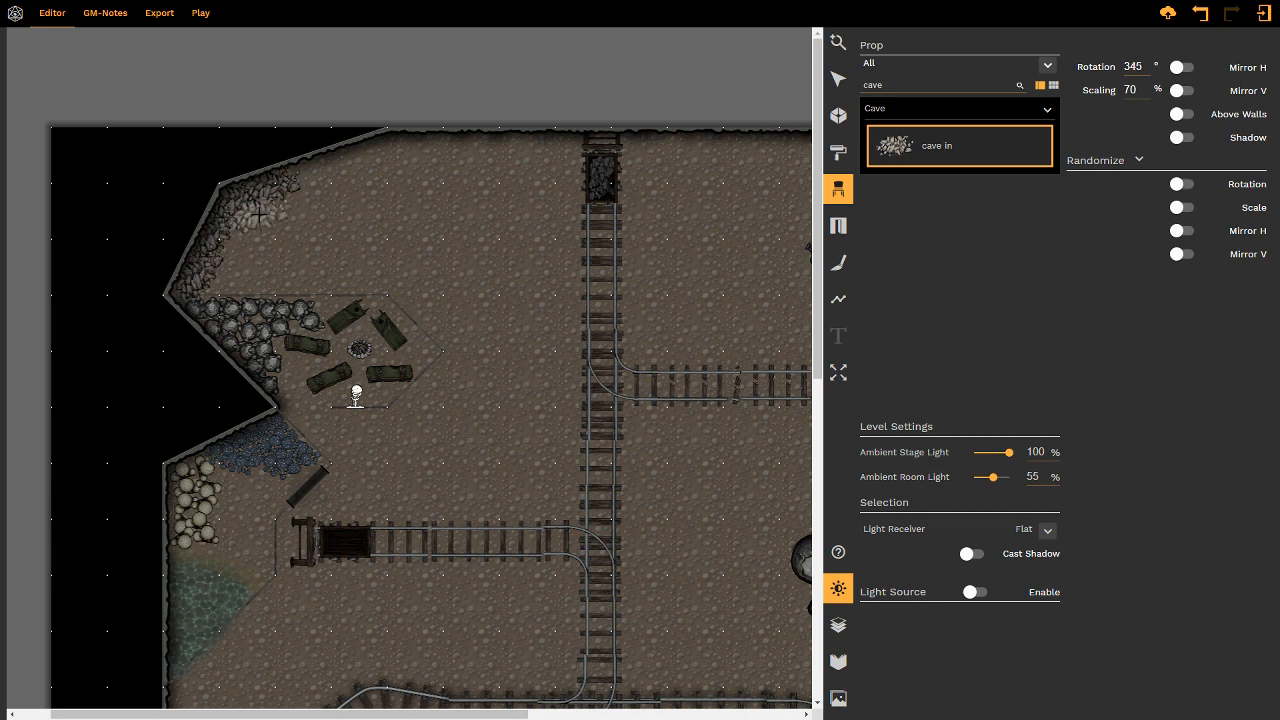
ctrl+scroll(244, 245, down, 2)
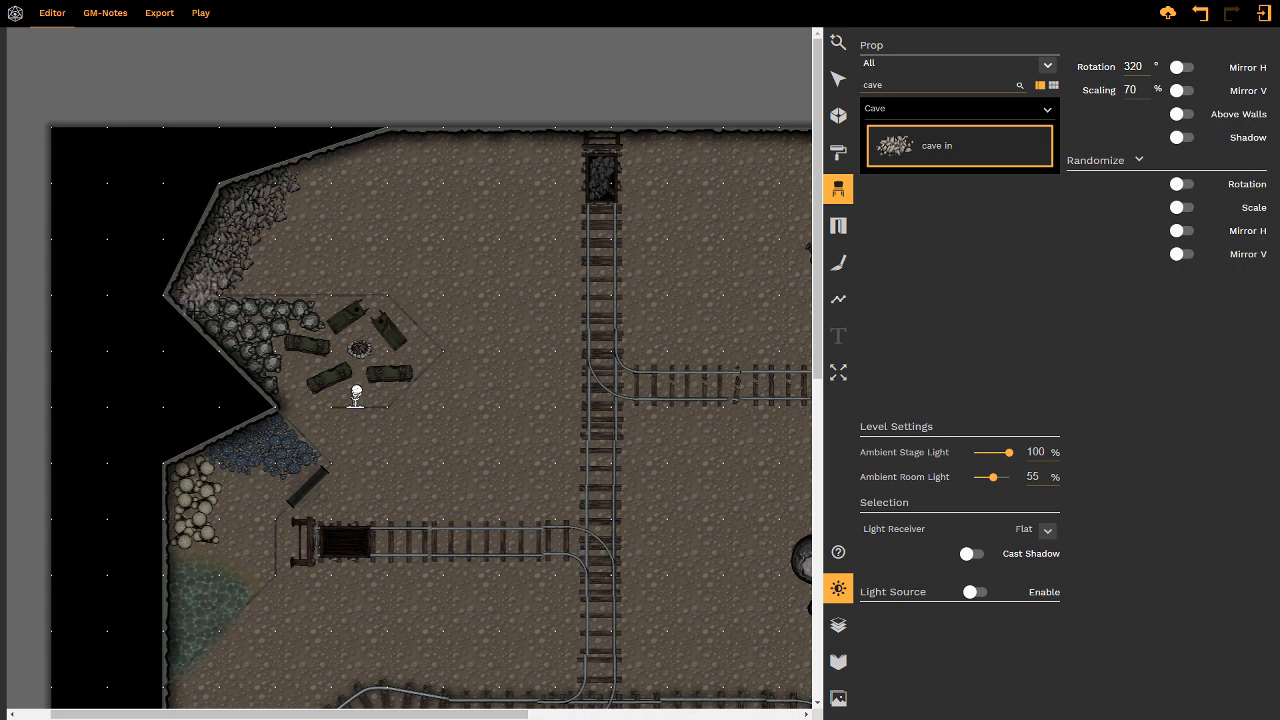
- Delete the middle cave-in piles, rotated 330° and 310°, to open a gap in the rubble along the cave wall
right_drag(453, 214, 245, 230)
right_drag(378, 314, 481, 281)
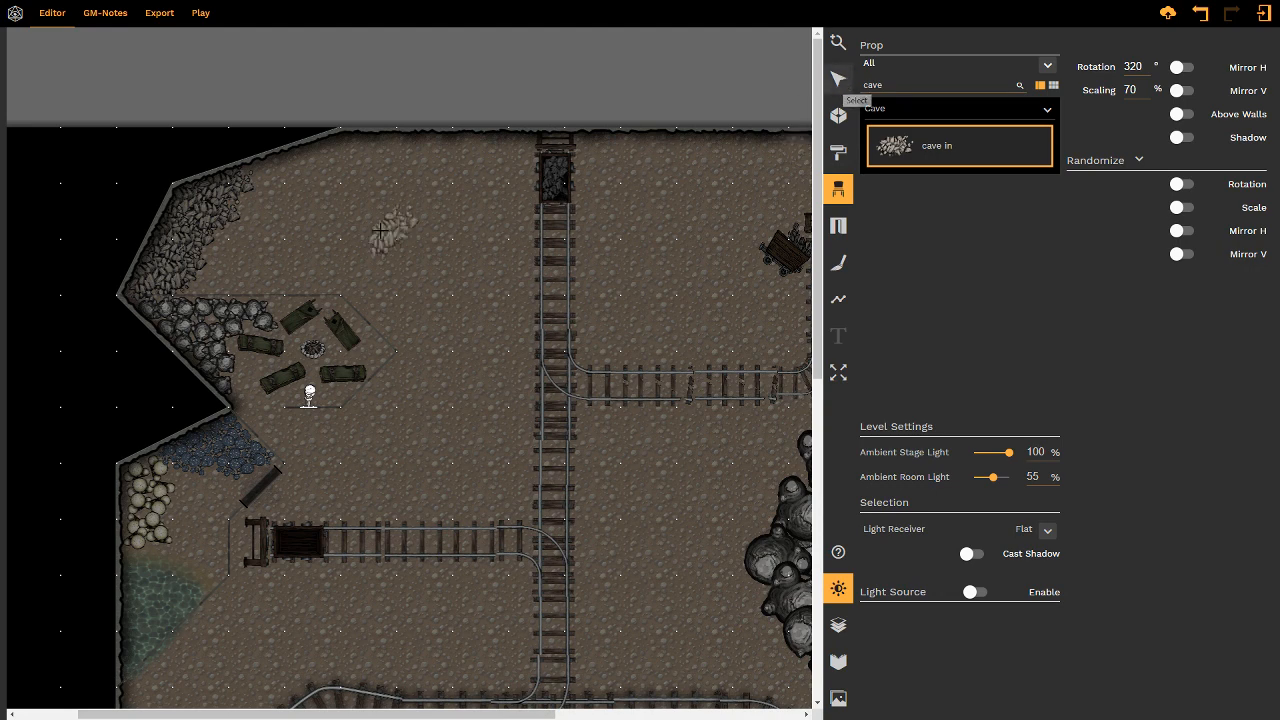
click(838, 79)
click(206, 244)
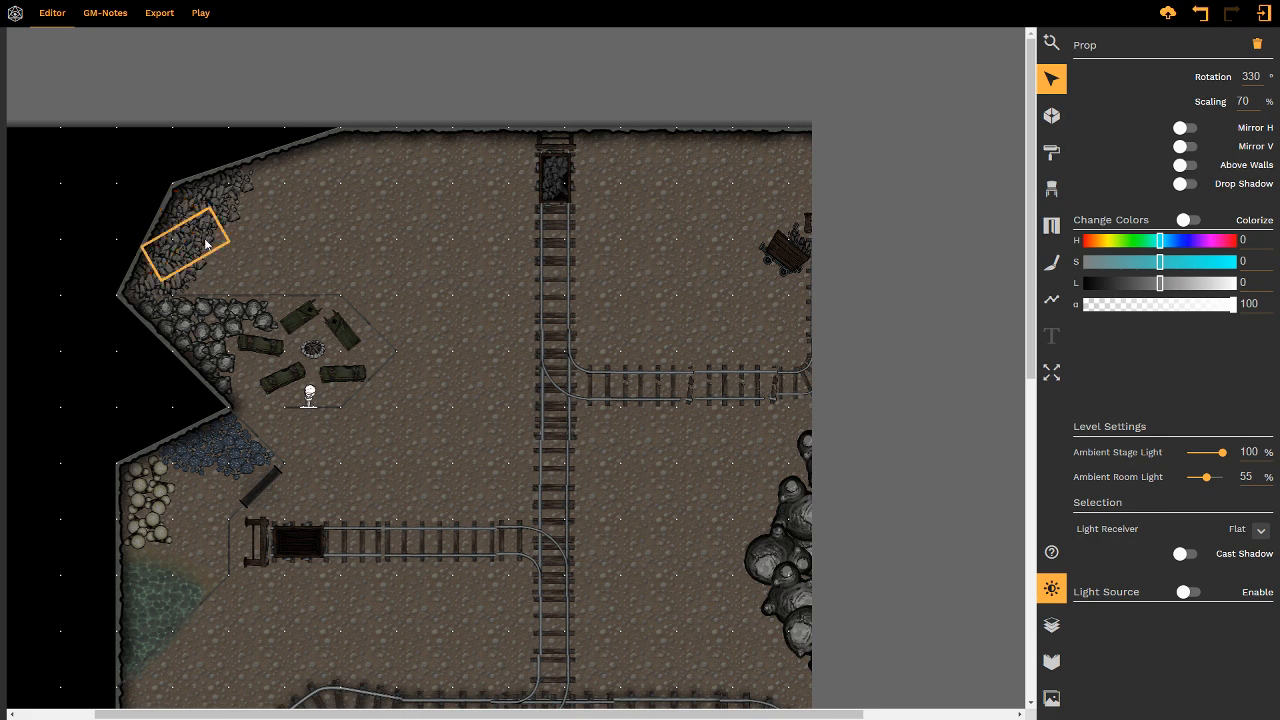
key(Escape)
click(164, 242)
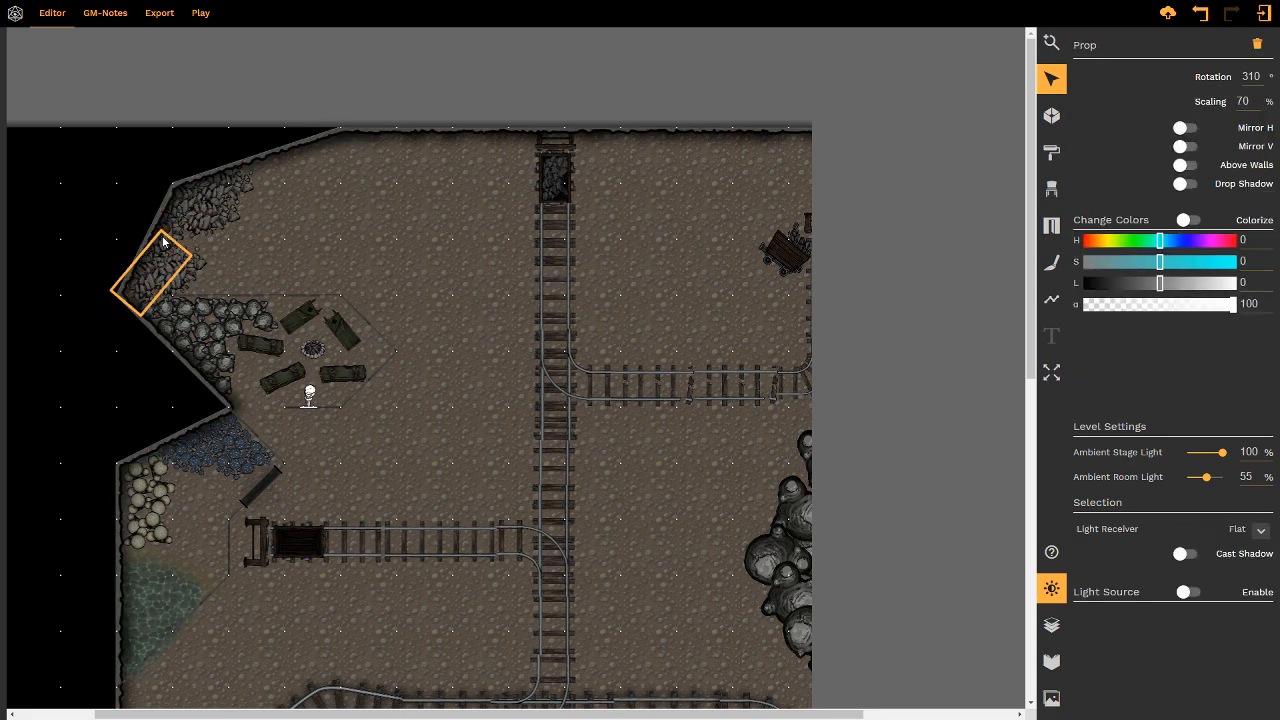
drag(167, 236, 168, 230)
key(Escape)
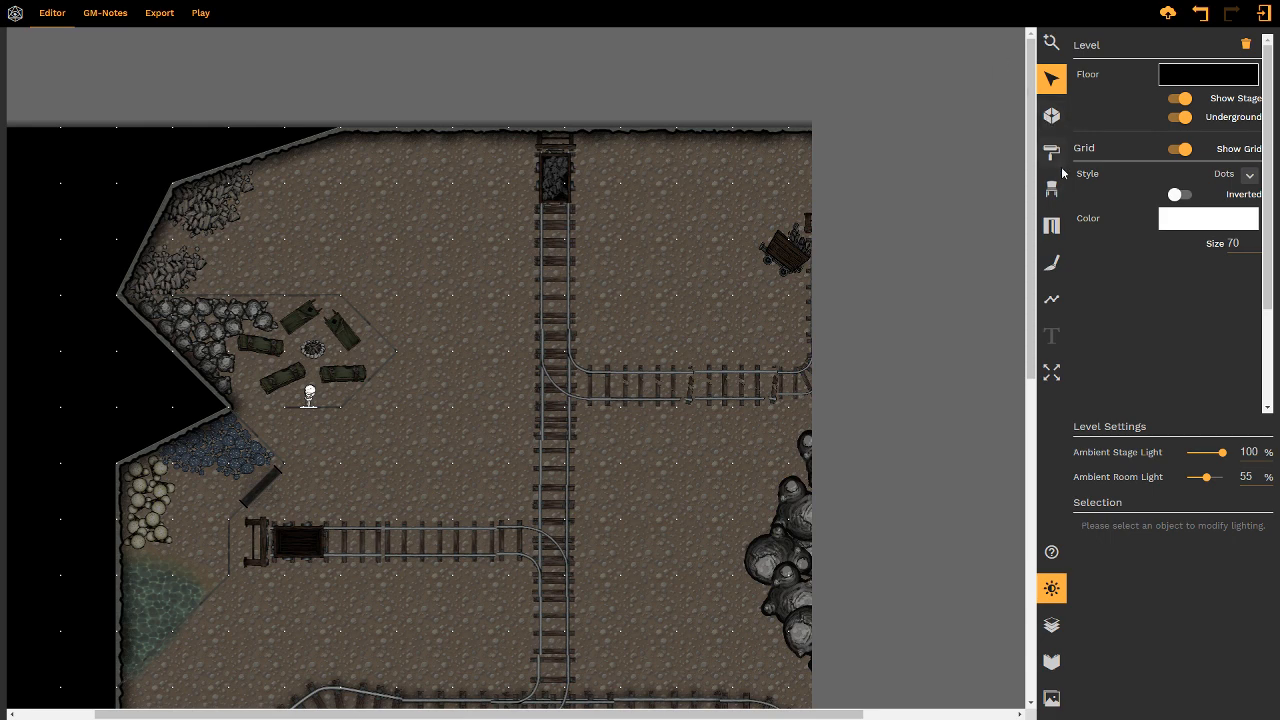
- Set the brush to black #000000 at full opacity and paint the gap between the two rubble heaps as a dark opening
click(1051, 262)
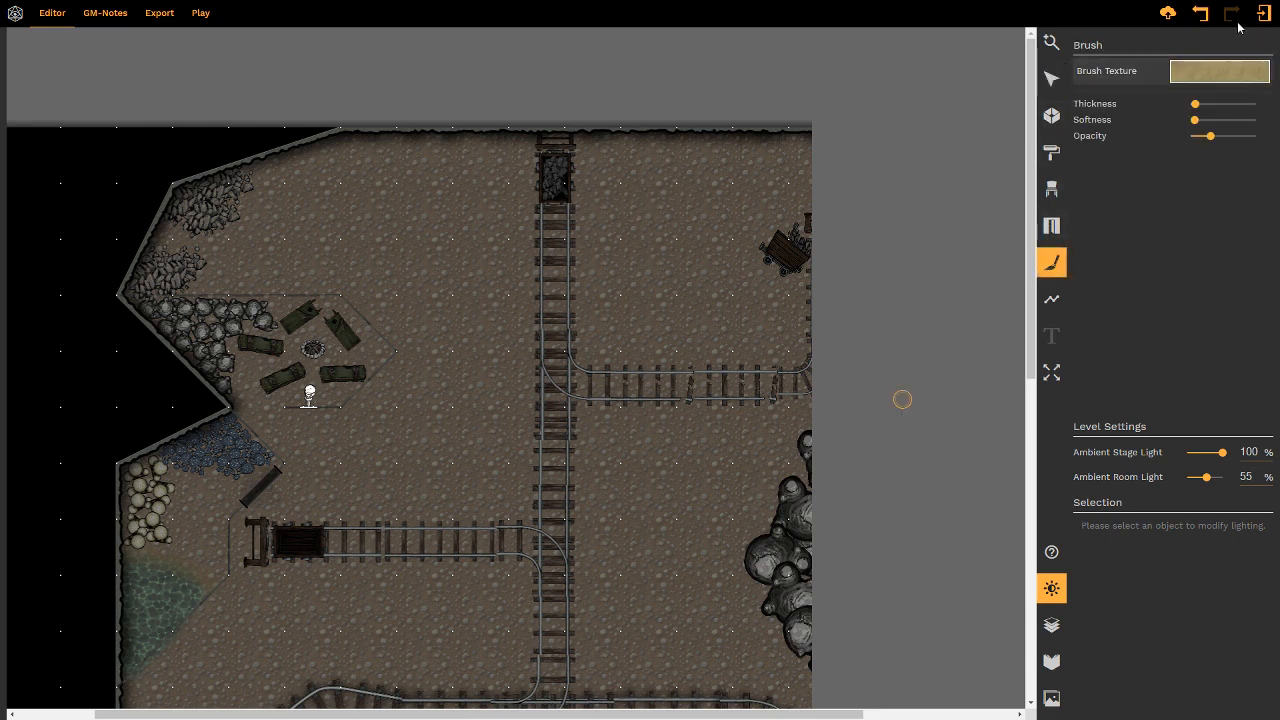
click(1205, 71)
click(1207, 52)
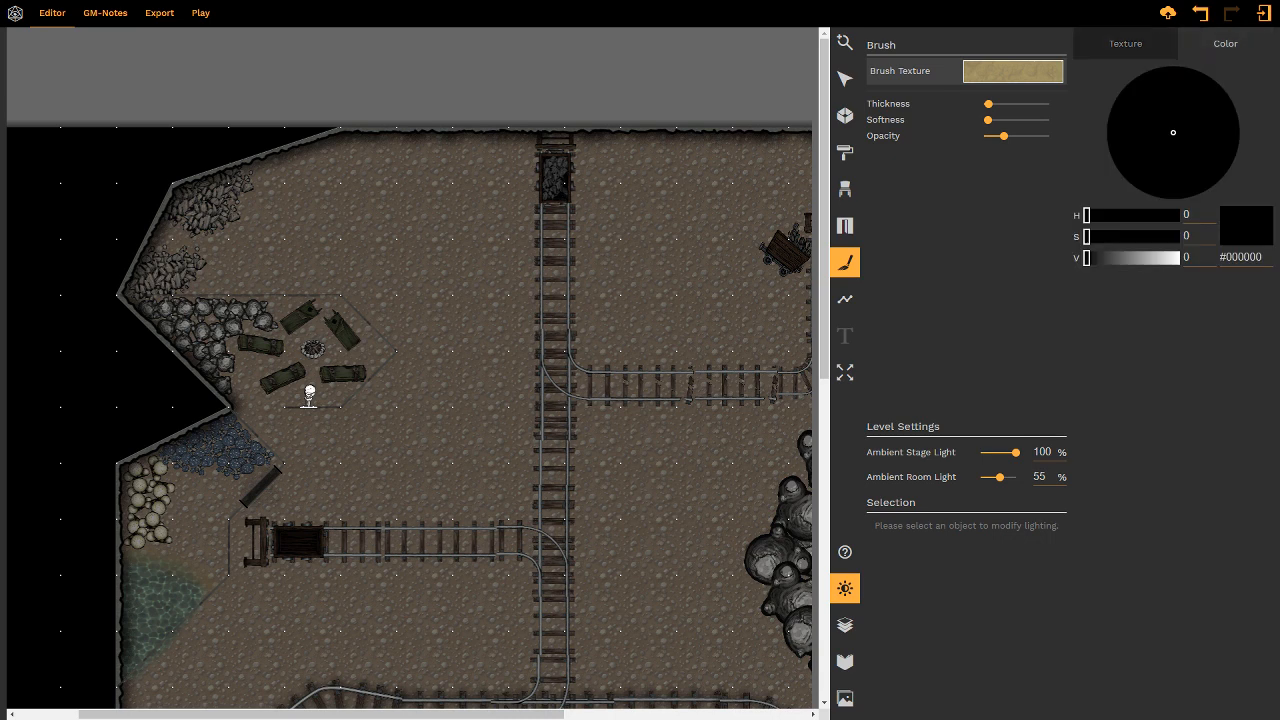
click(1180, 132)
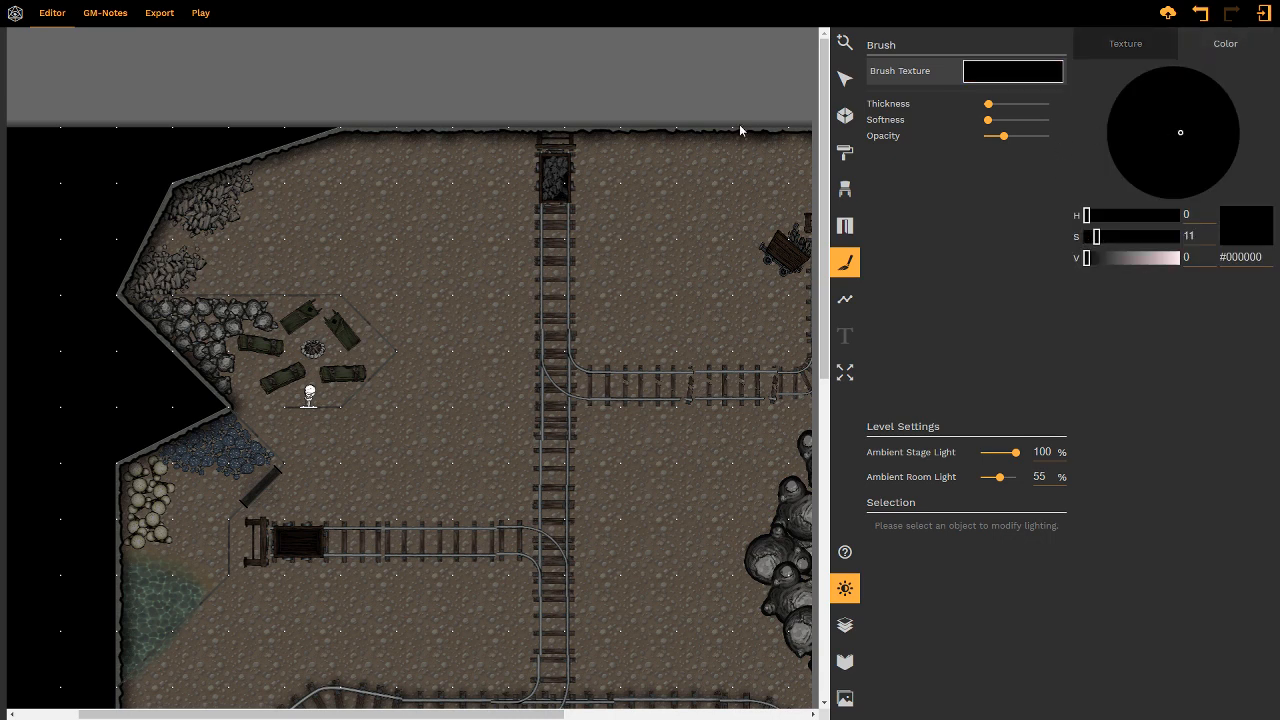
drag(1008, 142, 1062, 140)
click(194, 233)
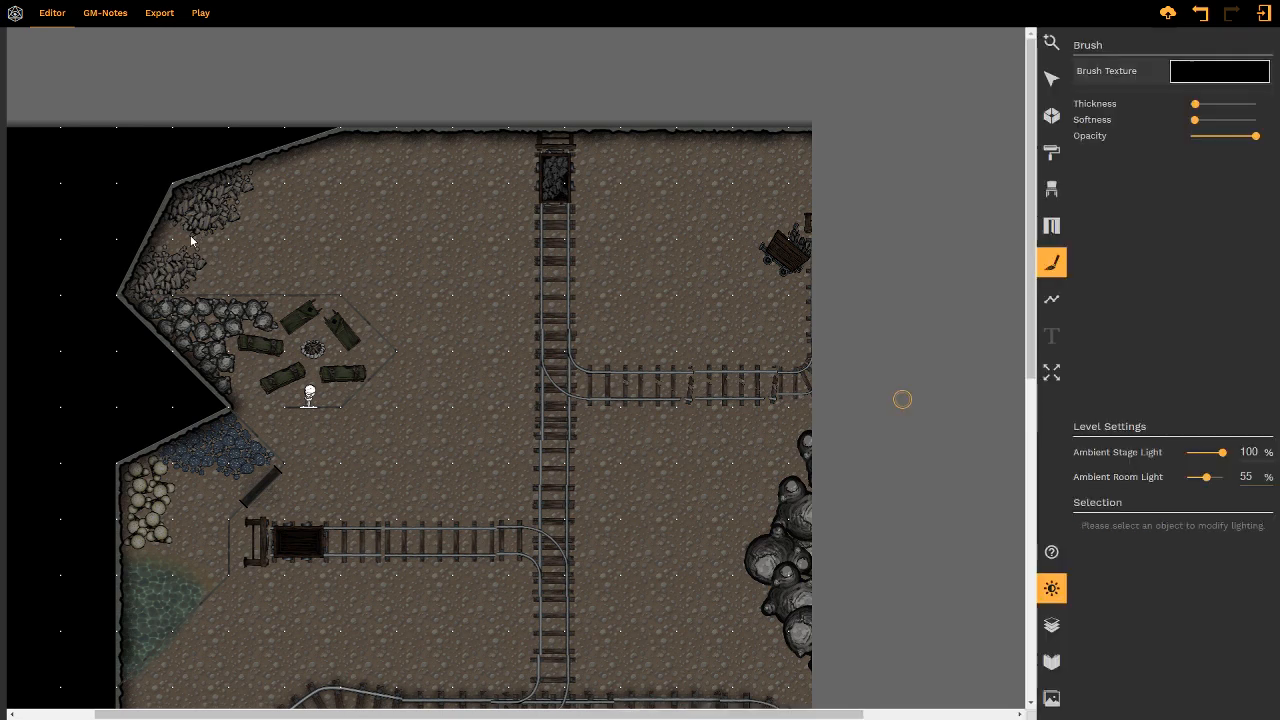
mouse_move(198, 242)
mouse_down()
mouse_move(170, 222)
mouse_move(160, 250)
mouse_move(183, 249)
mouse_move(169, 238)
mouse_move(210, 243)
mouse_move(169, 232)
mouse_move(211, 239)
mouse_move(161, 247)
mouse_up()
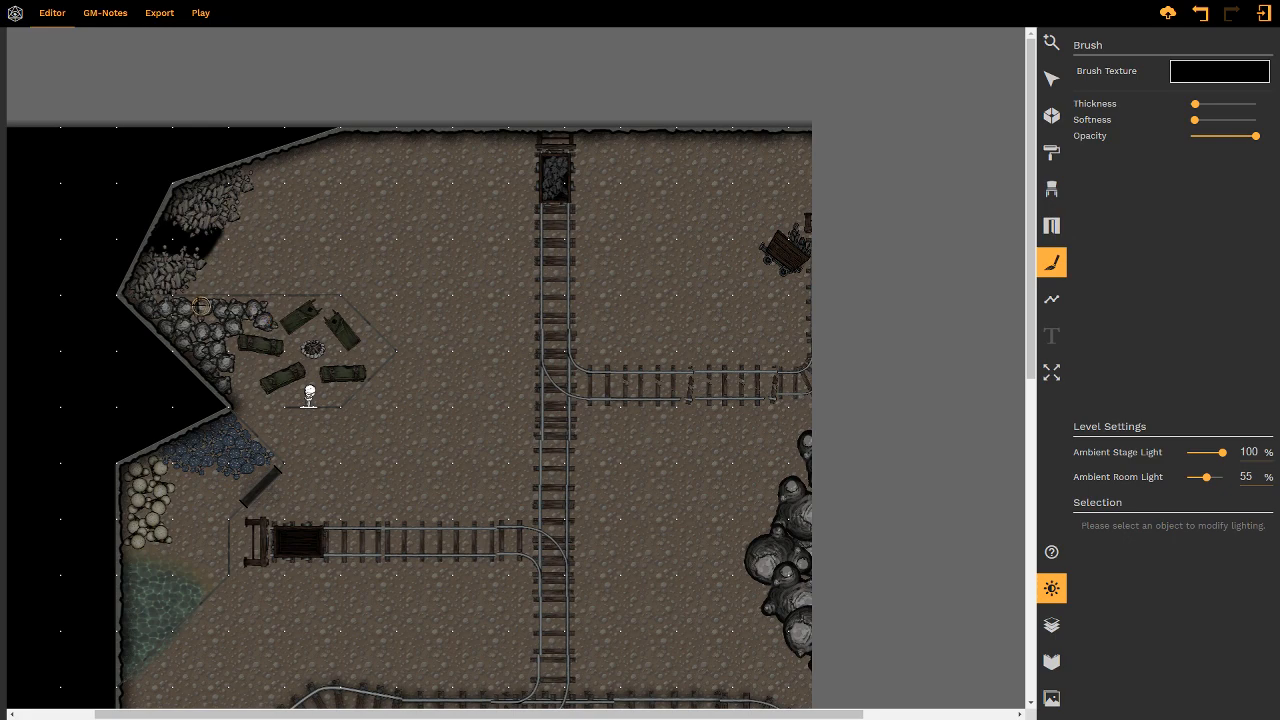
- Examine the finished mine map from the rubble opening and campsite down to the crystal pit and lower tracks
mouse_move(722, 467)
right_down()
mouse_move(555, 367)
mouse_move(616, 160)
right_up()
mouse_move(583, 240)
right_down()
mouse_move(631, 462)
mouse_move(629, 244)
right_up()
right_drag(618, 386, 620, 297)
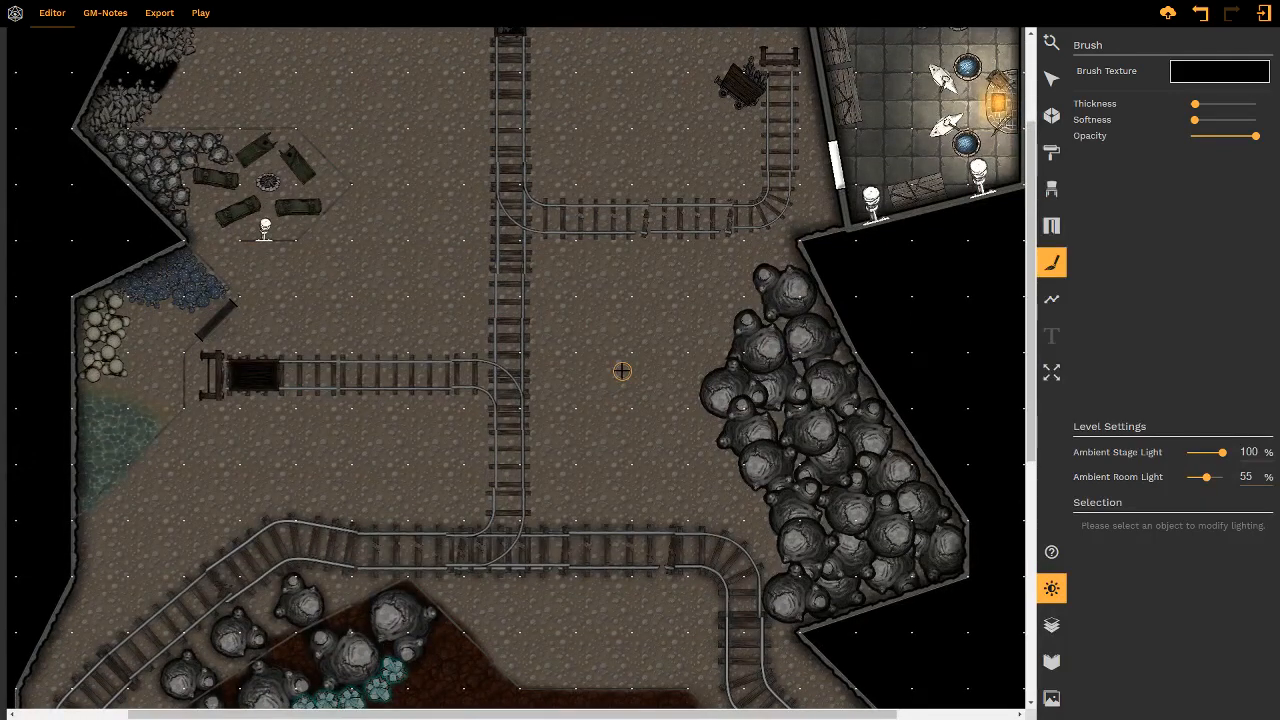
right_drag(409, 231, 433, 339)
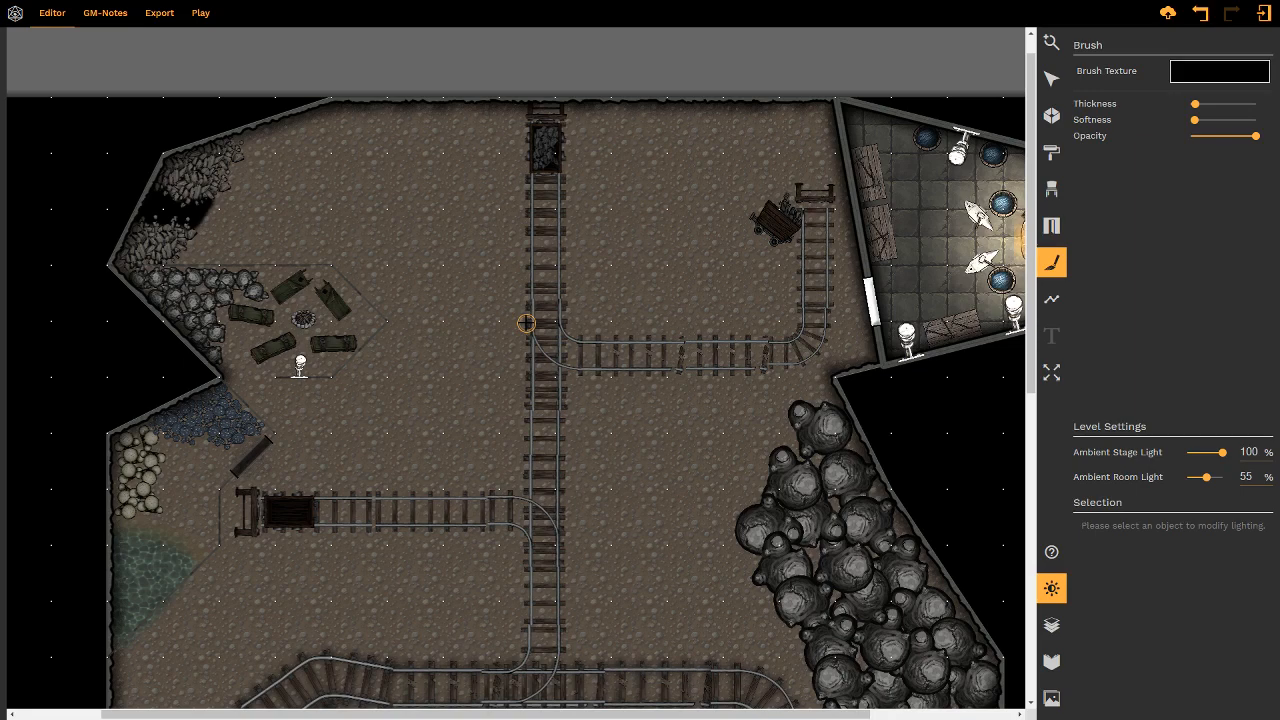
key(s)
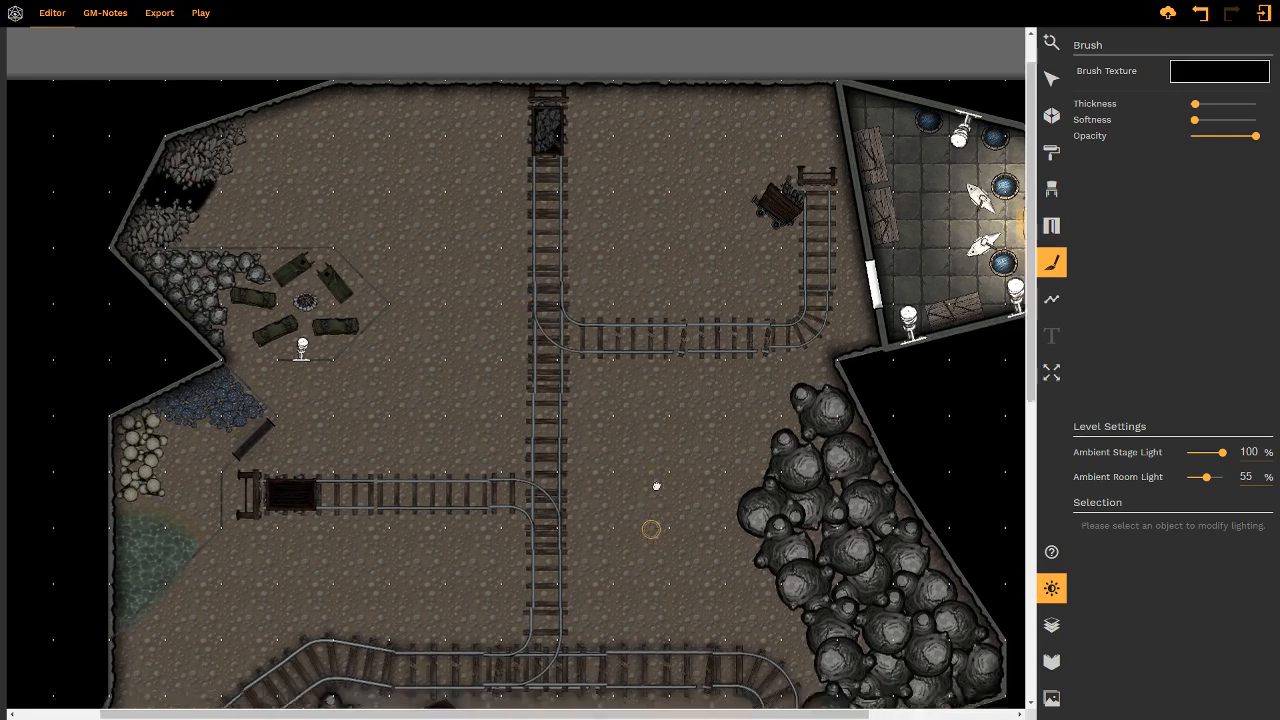
key(s)
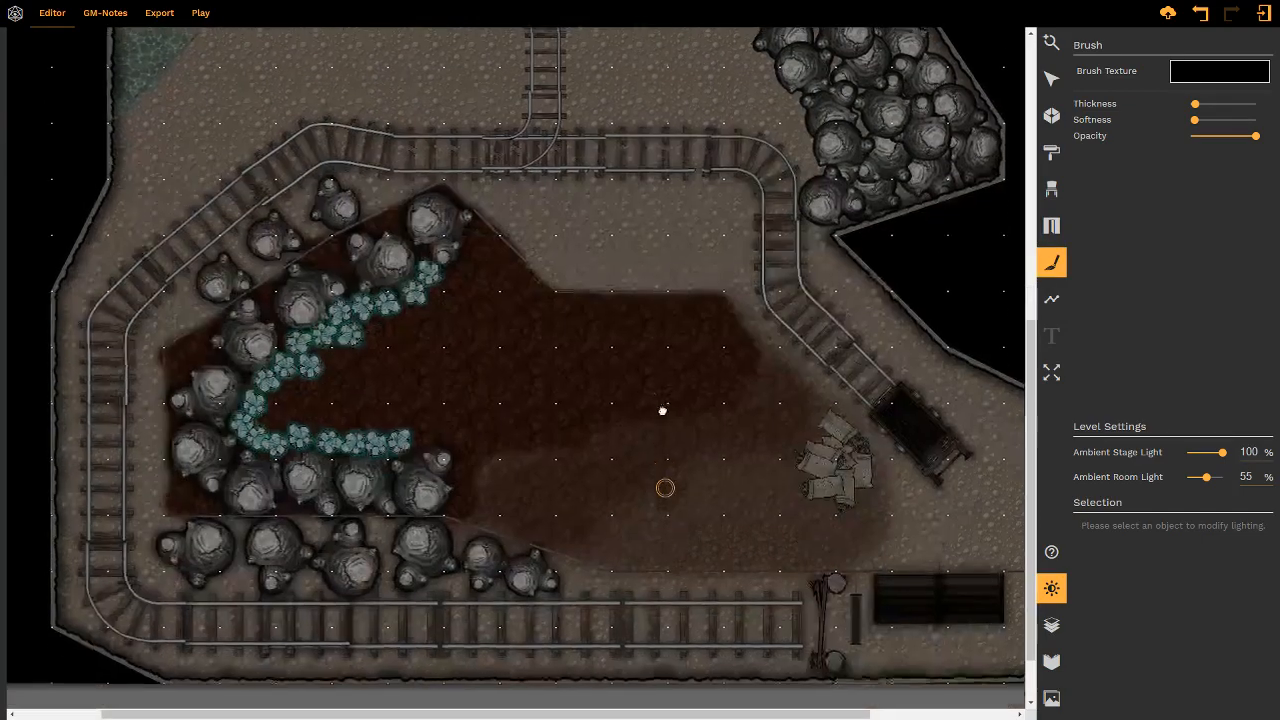
key(a)
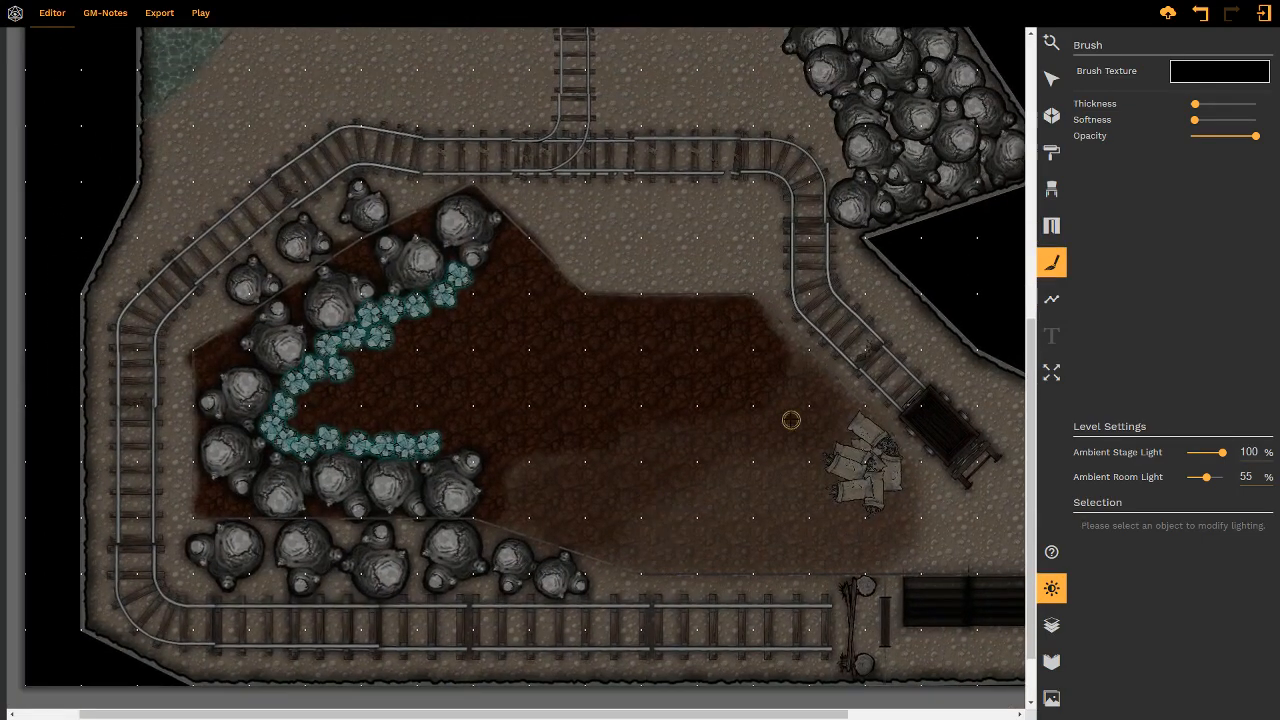
middle_drag(751, 431, 777, 419)
middle_drag(641, 475, 554, 451)
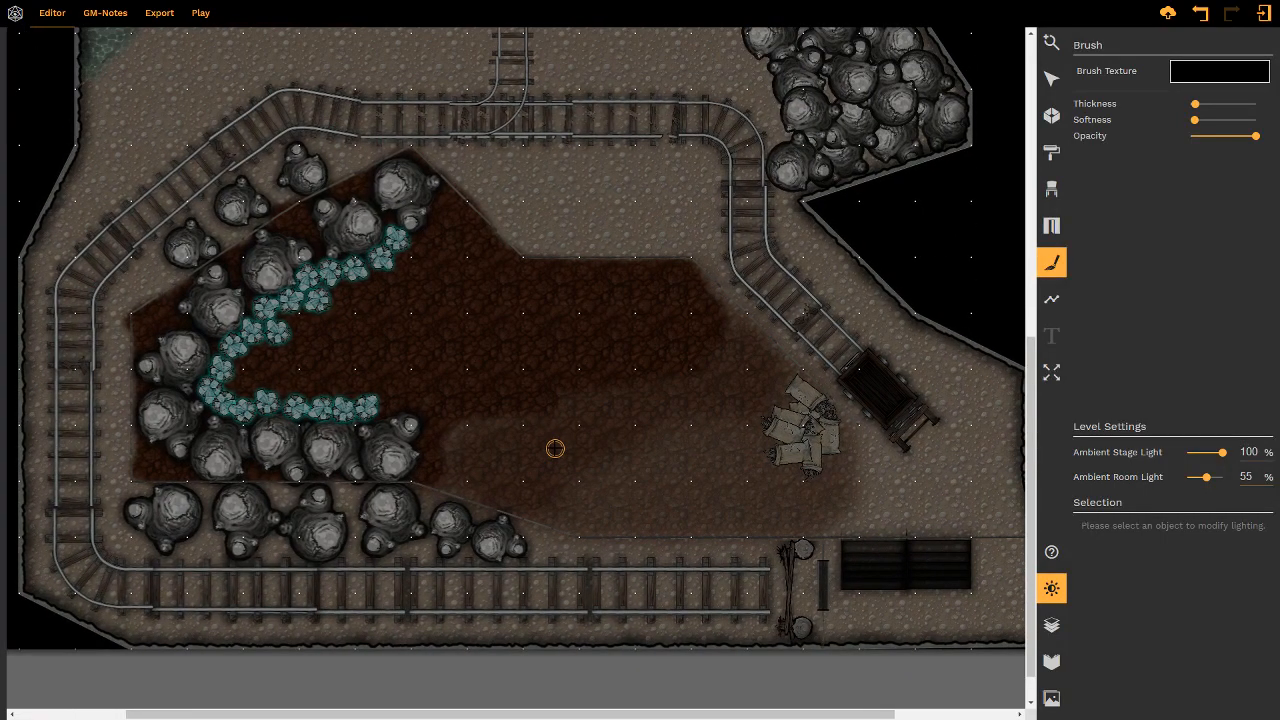
- Examine the map from the crystal pit up to the campsite, upper tracks and tiled room, then back to the track junction
key(w)
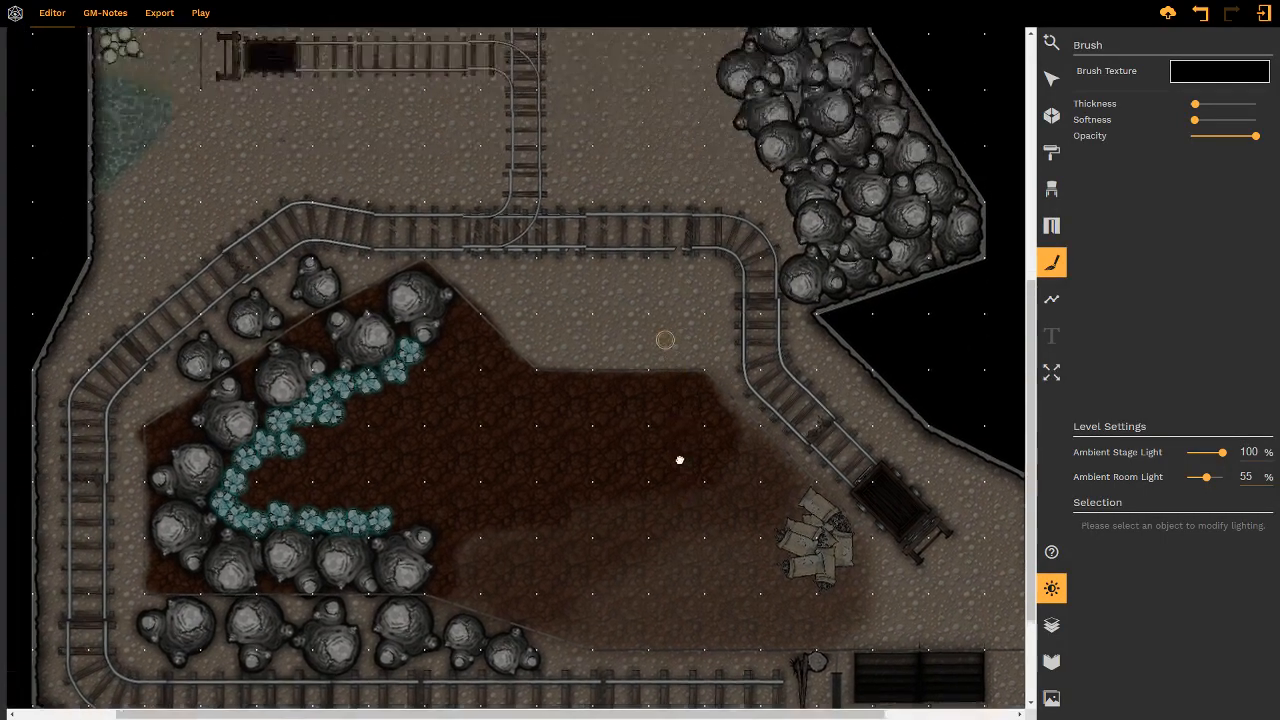
key(w)
key(d)
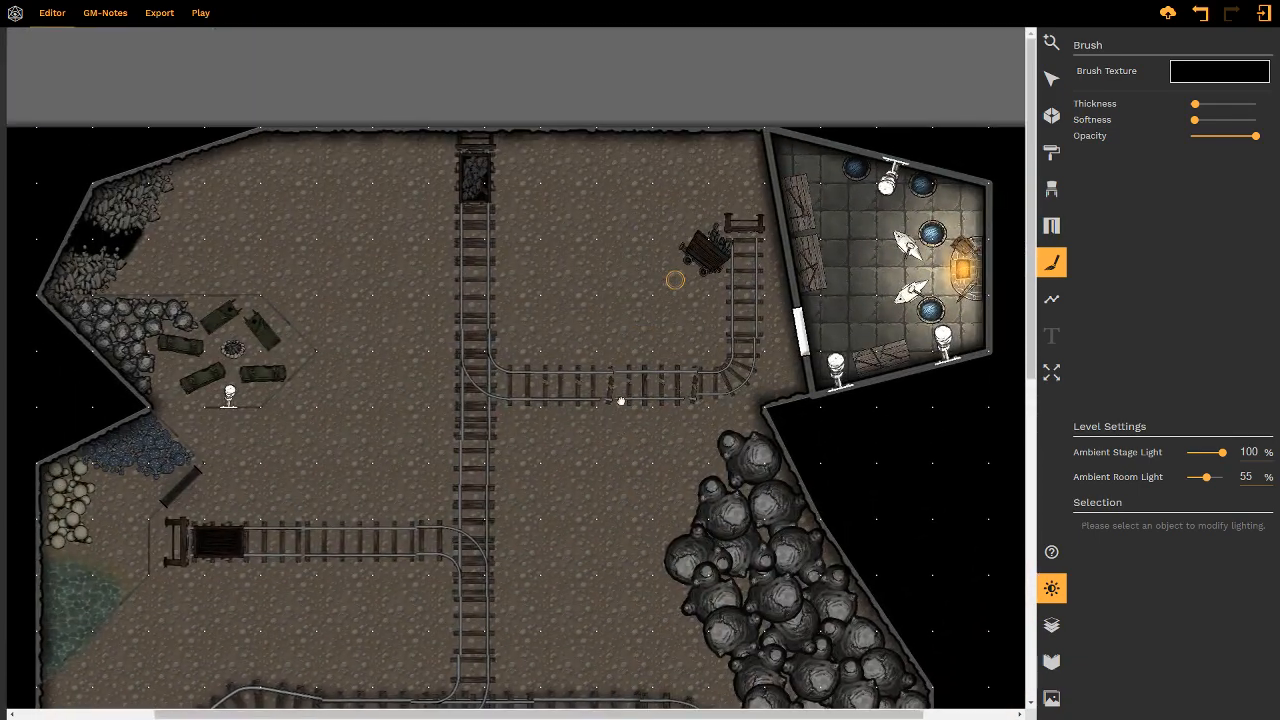
key(s)
key(w)
key(d)
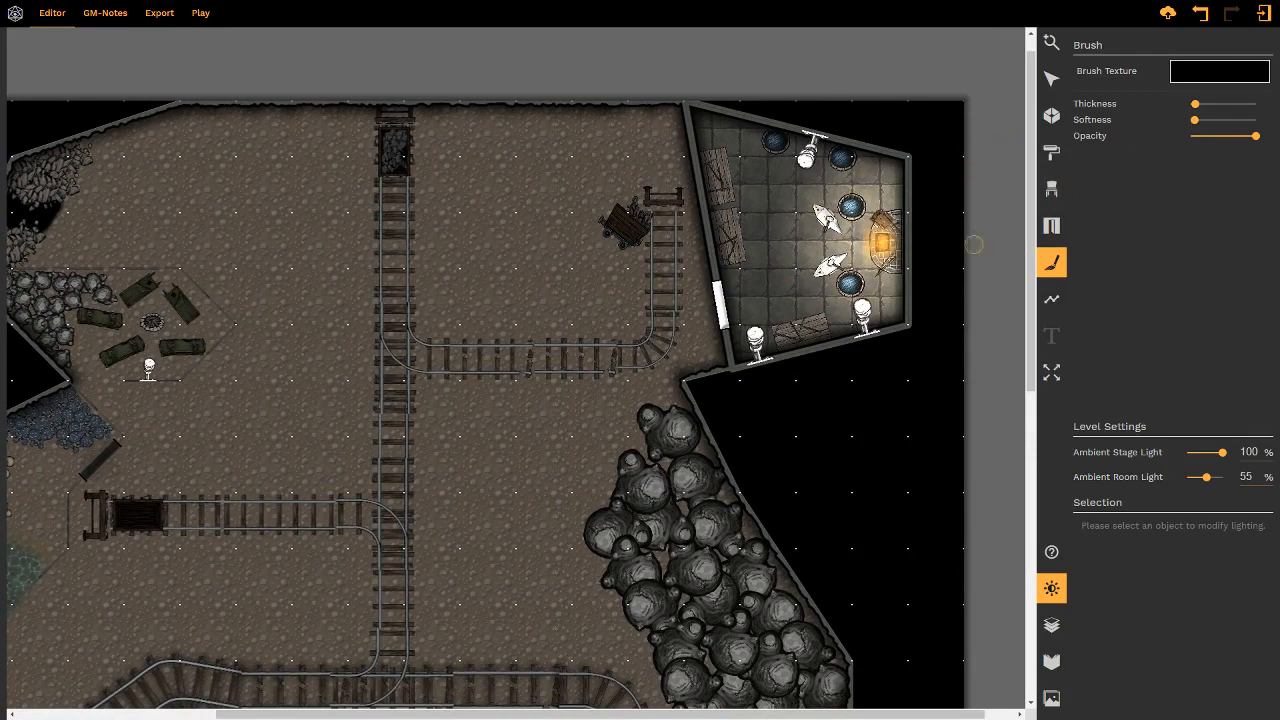
key(s)
key(a)
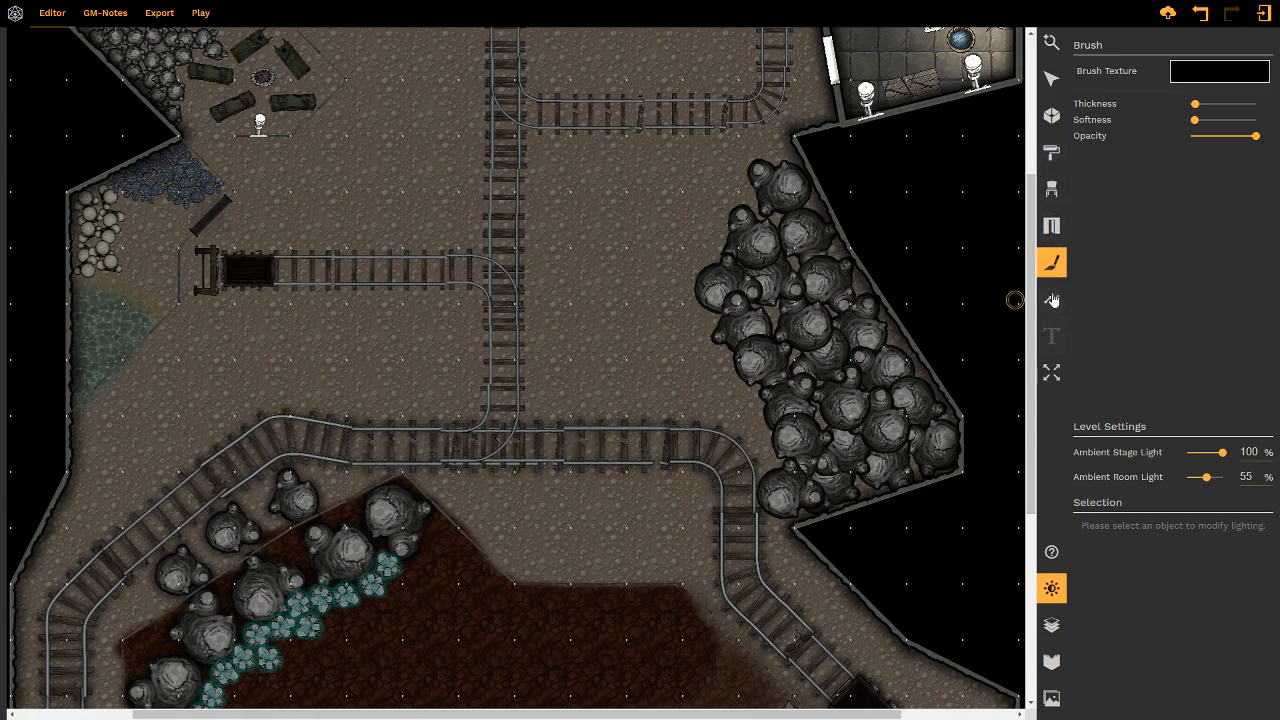
- Find the glowing mushroom prop with "glow" and place three at 90% scaling between the central track and the large stalagmite cluster
click(1052, 192)
click(937, 86)
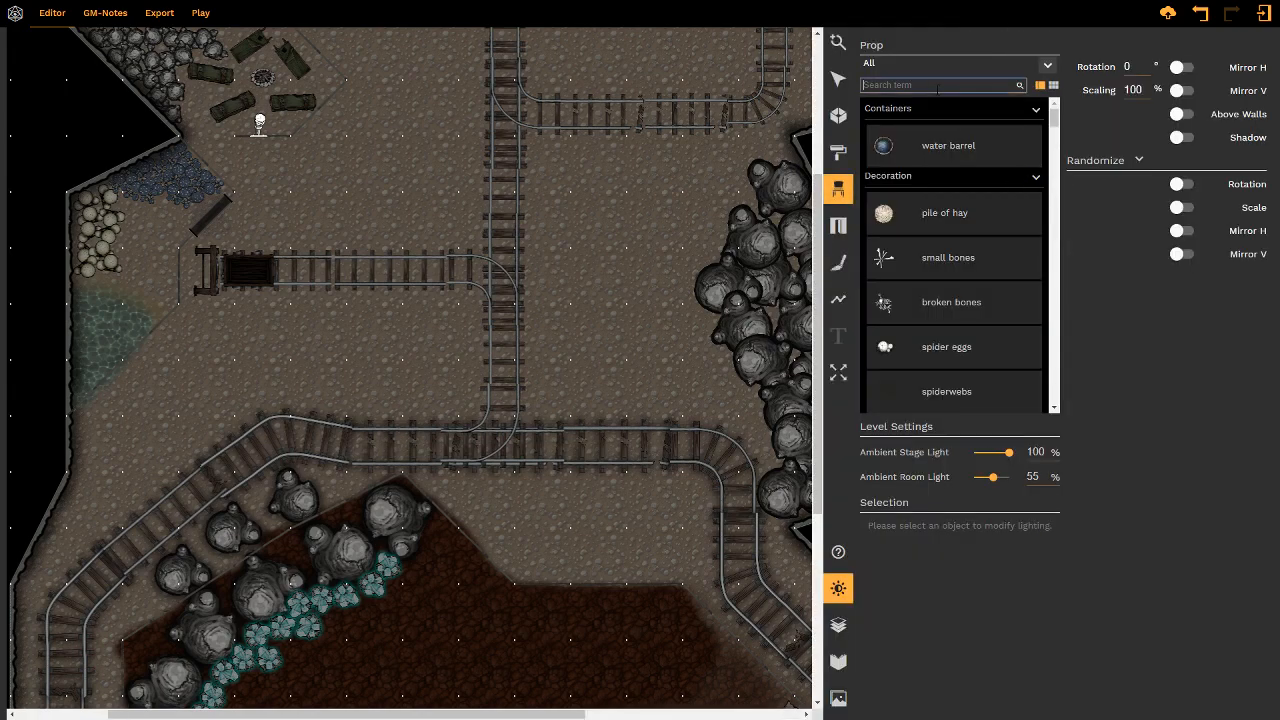
text(glow)
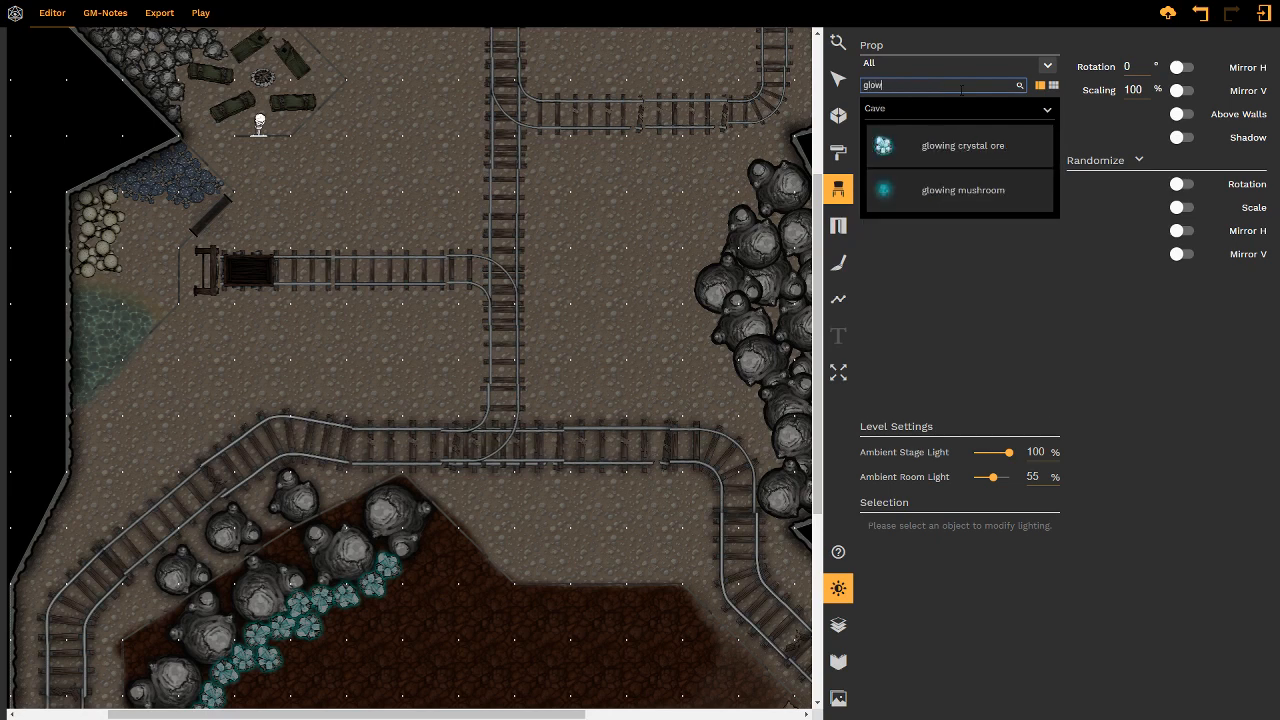
click(960, 190)
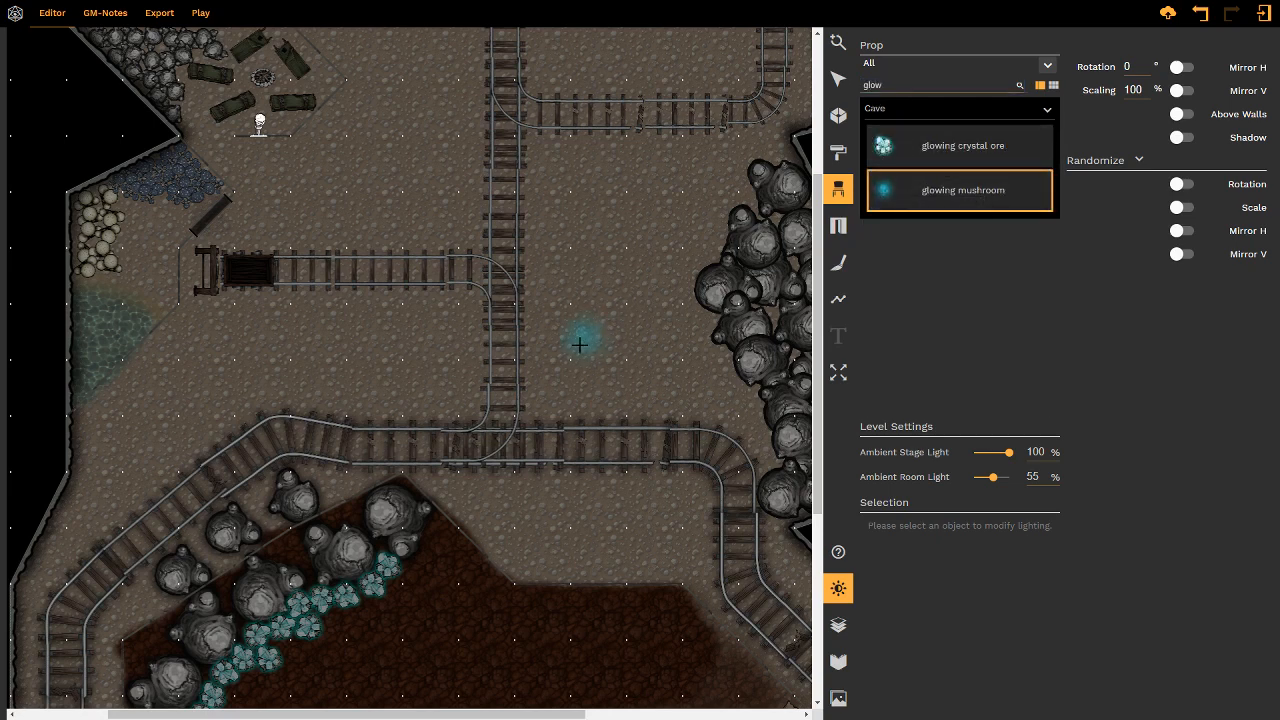
scroll(540, 396, down, 2)
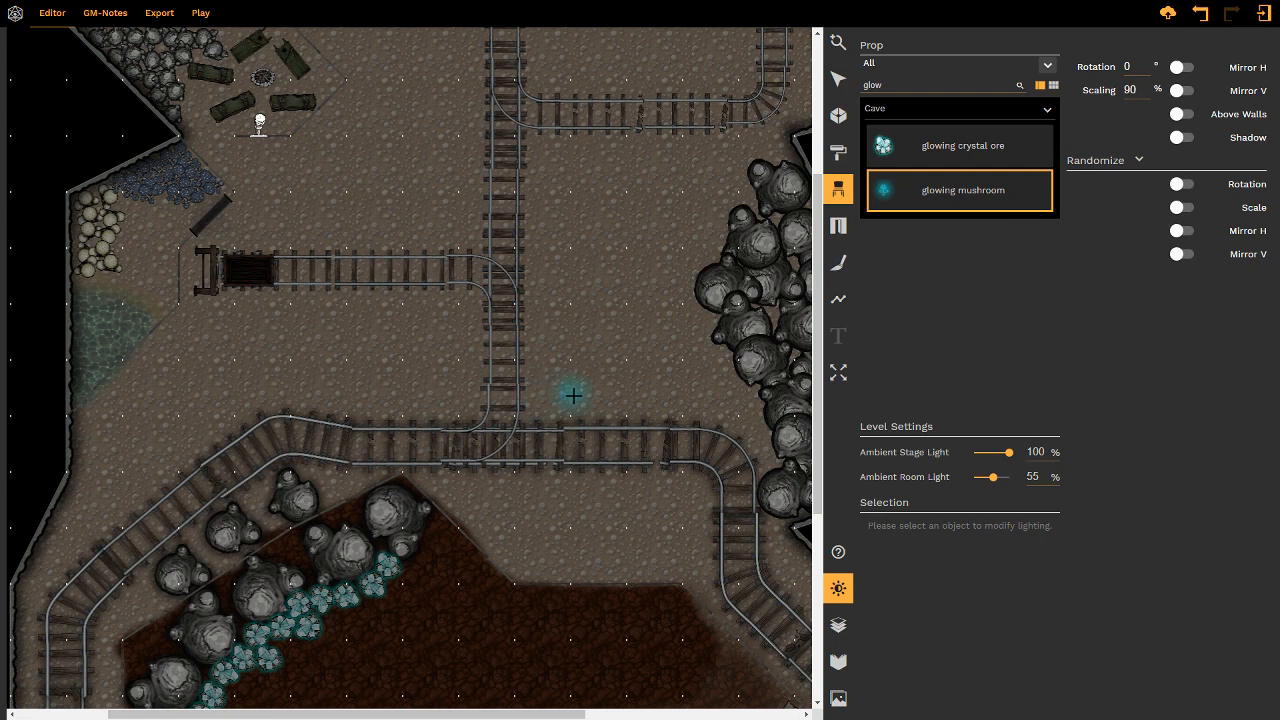
click(594, 372)
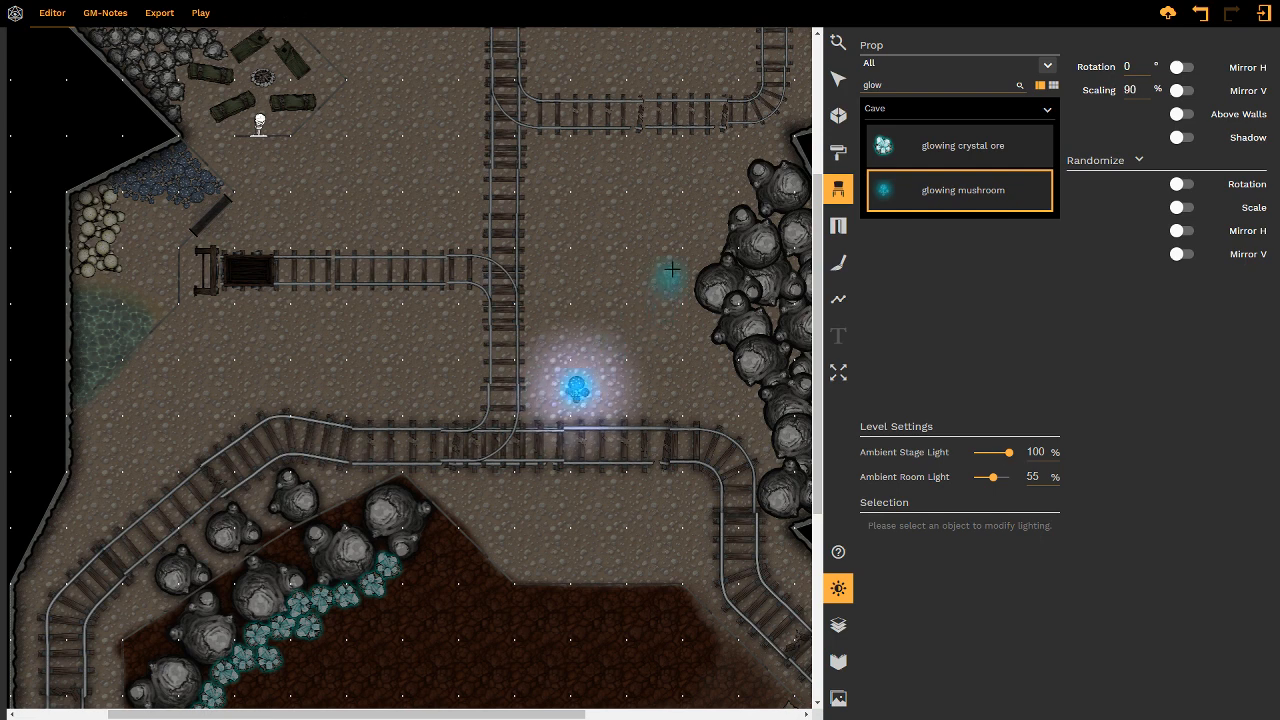
click(672, 268)
click(568, 176)
- Place three more glowing mushrooms at 90% scaling on the floor above the branch track, near the tipped mine cart
key(w)
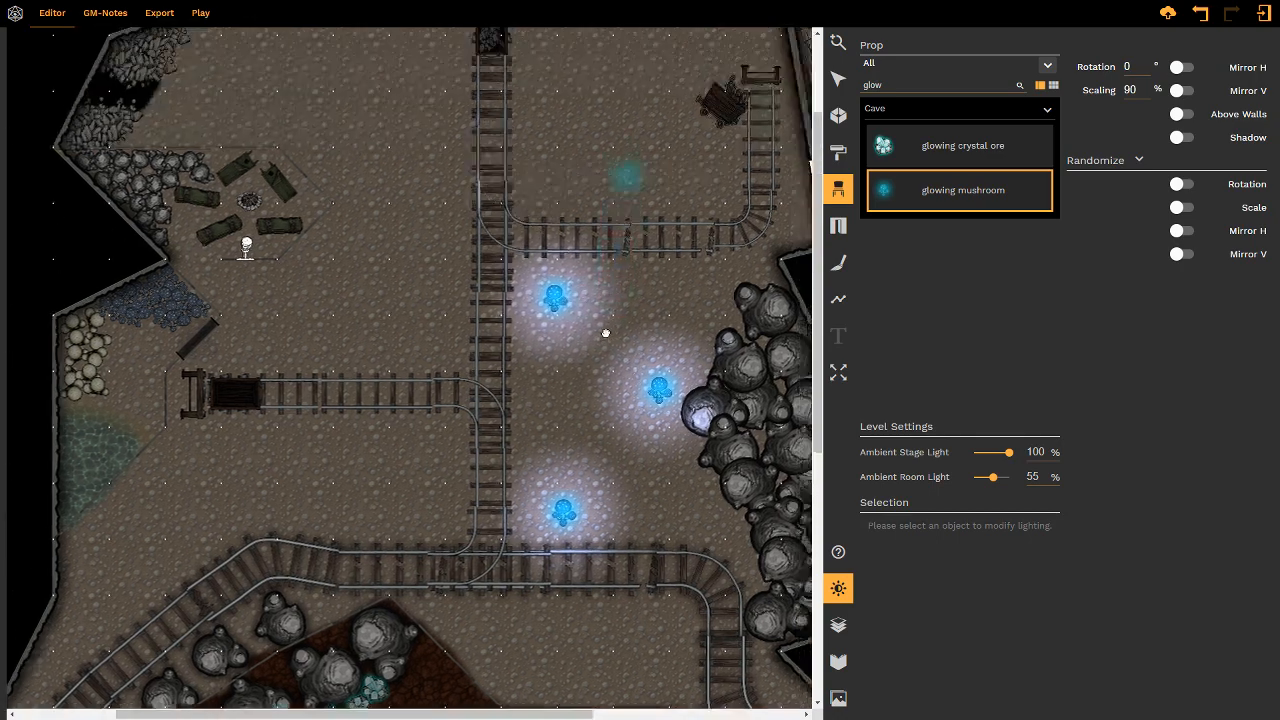
click(672, 232)
click(560, 157)
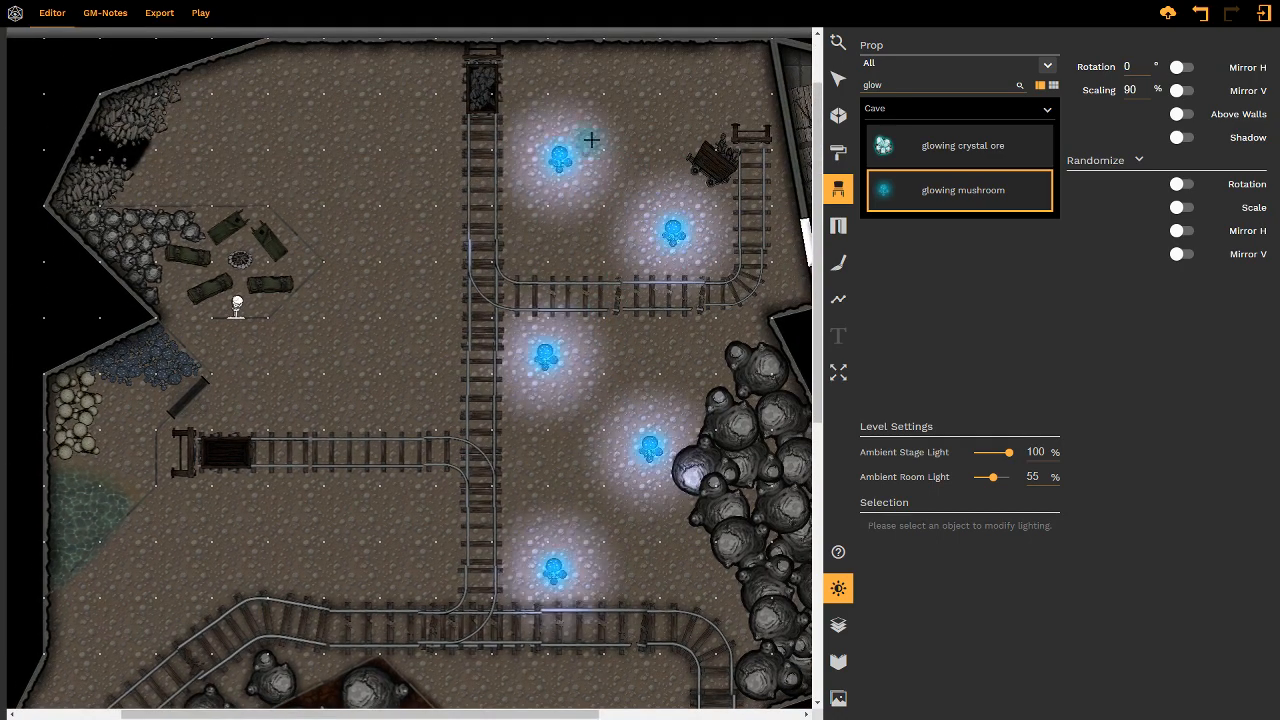
click(648, 92)
- Place four glowing mushrooms at 90% scaling around the campsite, on the floor between the rubble and the central track
click(223, 119)
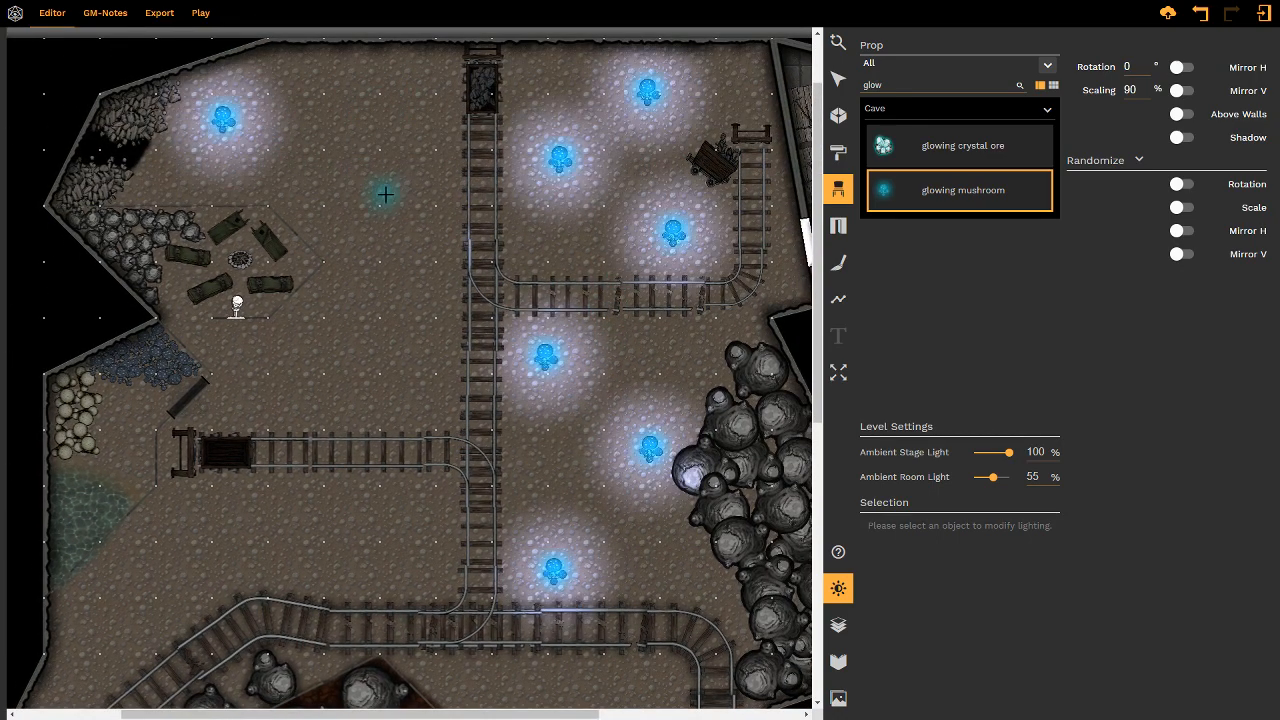
click(398, 170)
click(405, 300)
click(303, 372)
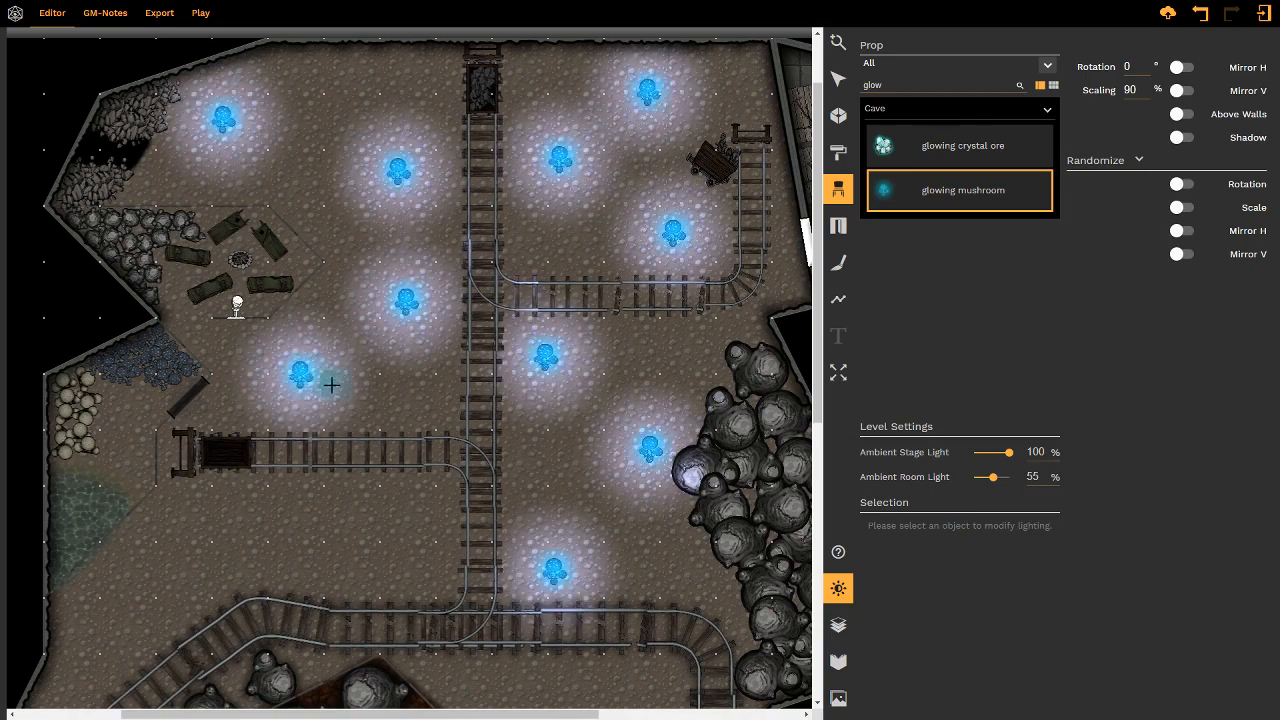
- Place two glowing mushrooms at 90% scaling below the short side track and two more along the curved track west of the pit
key(s)
key(a)
click(488, 348)
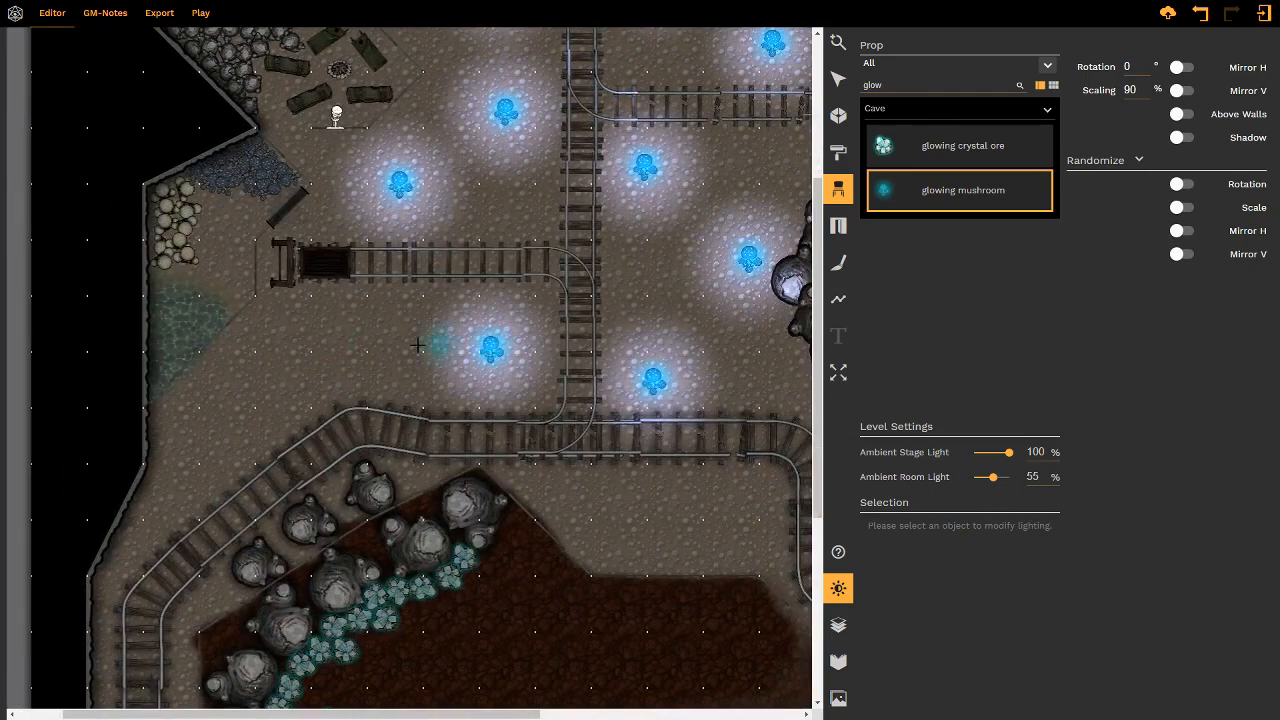
click(286, 354)
middle_drag(286, 354, 357, 205)
click(220, 360)
middle_drag(241, 519, 252, 427)
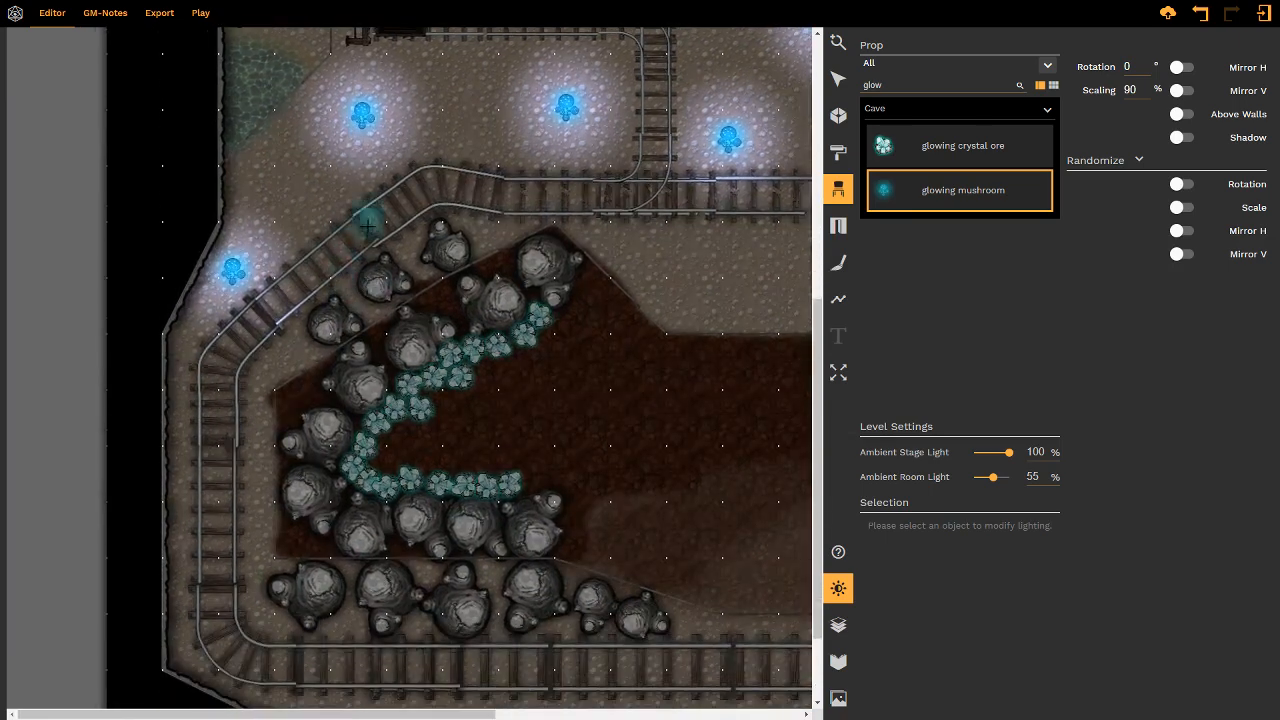
click(253, 428)
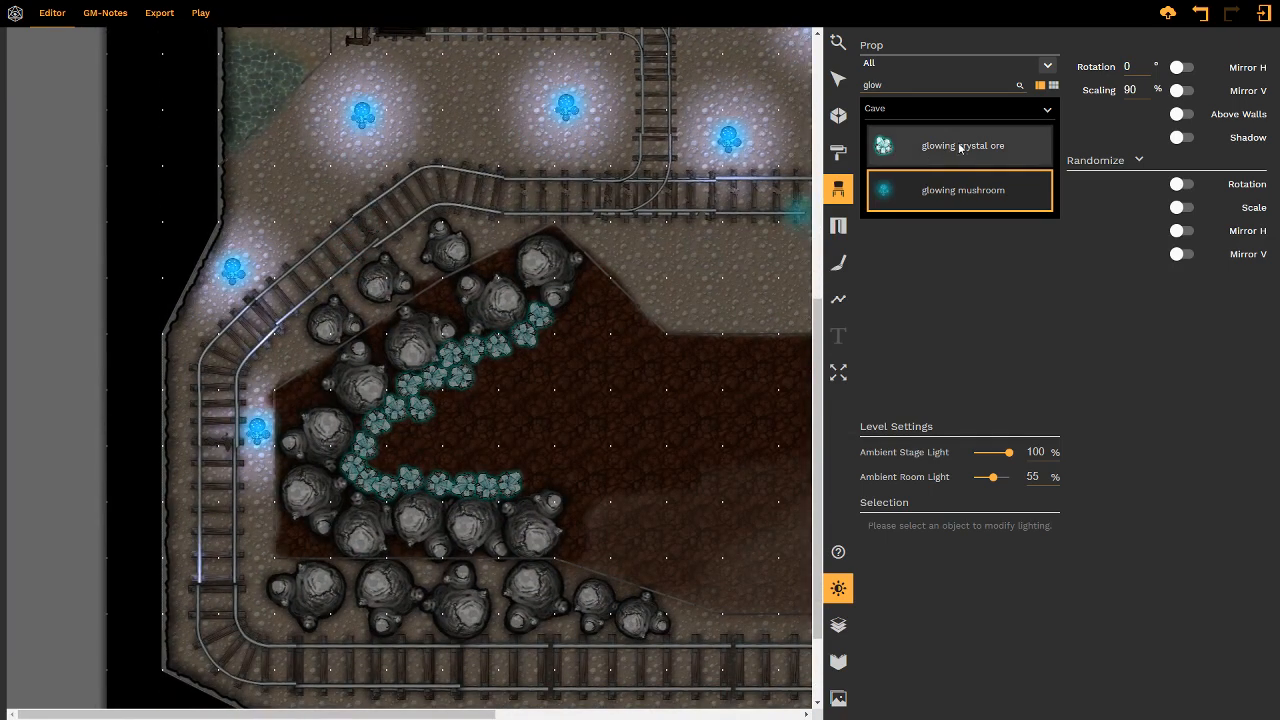
- Place four glowing crystal ores at 50% scaling with randomized rotation among the row of stalagmites below the pit
click(884, 147)
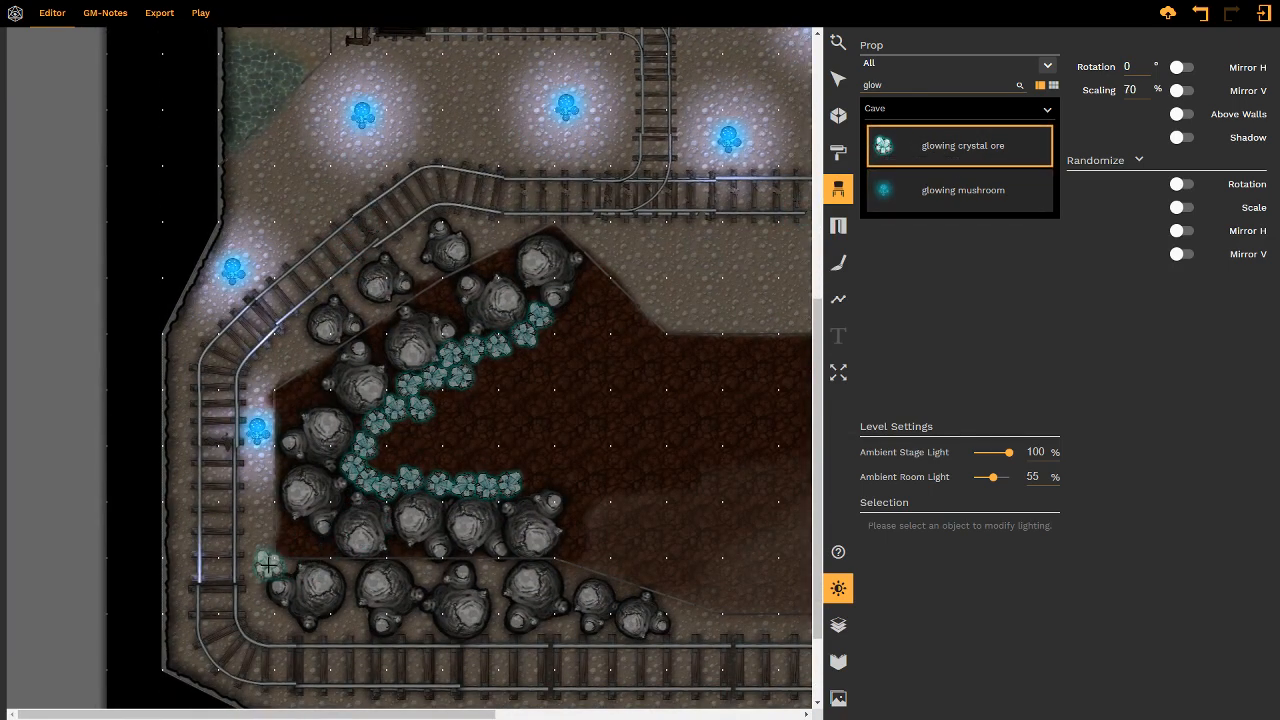
click(1180, 184)
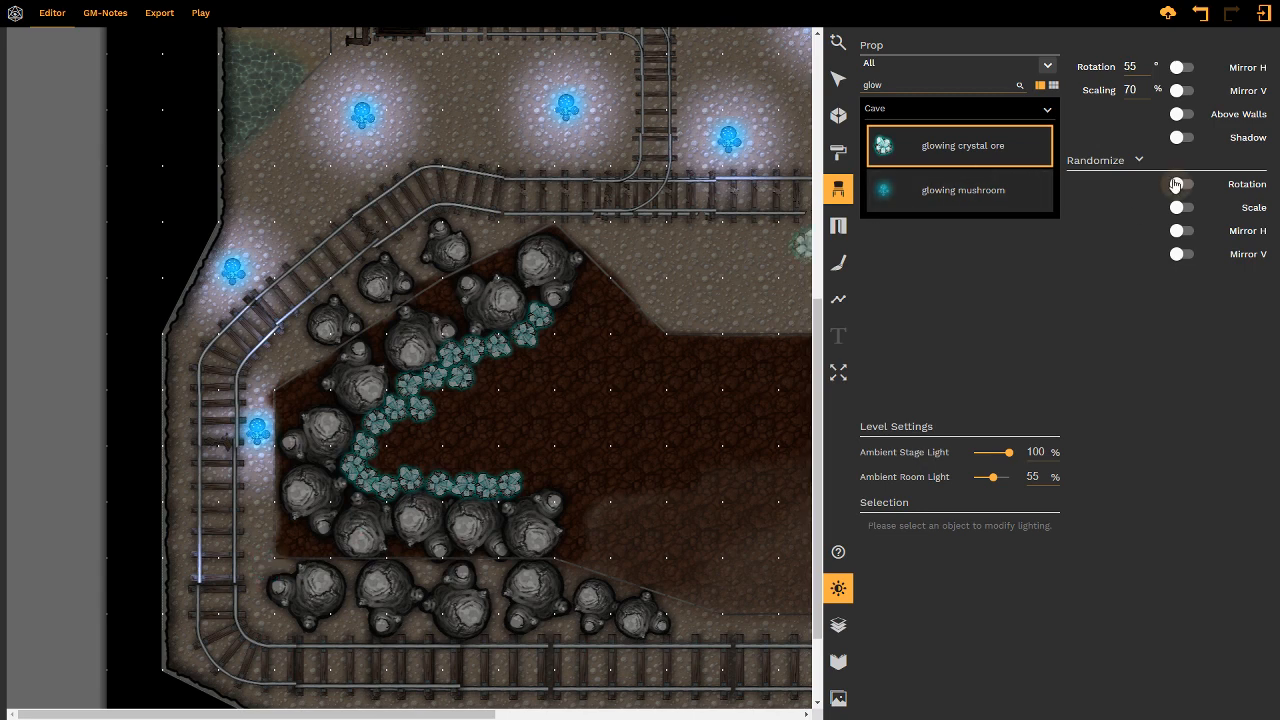
scroll(260, 567, down, 2)
click(266, 568)
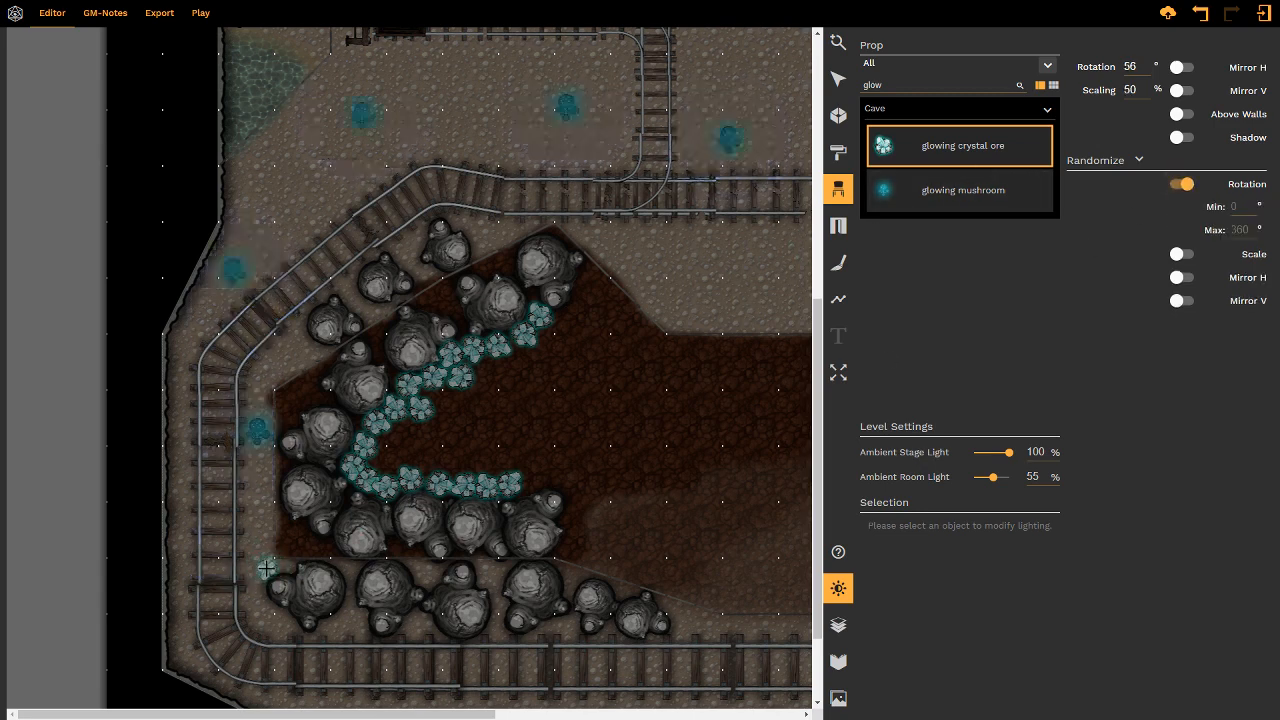
click(347, 616)
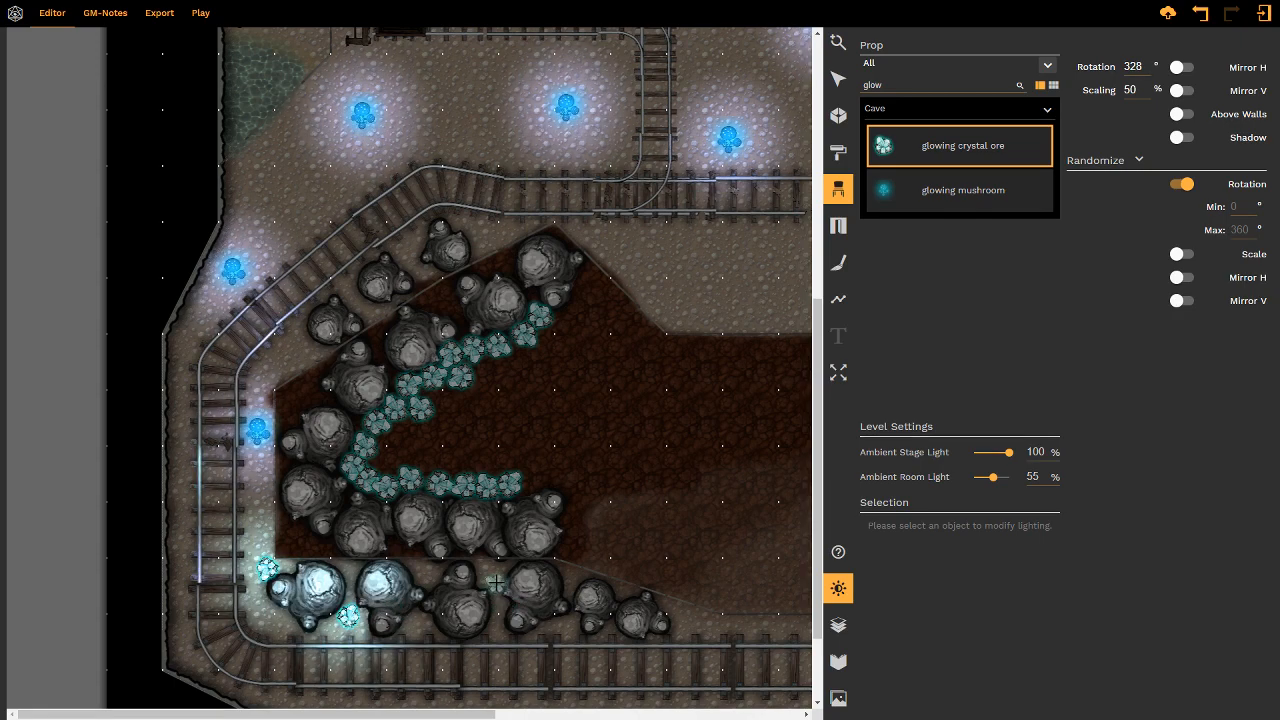
click(494, 582)
key(s)
key(d)
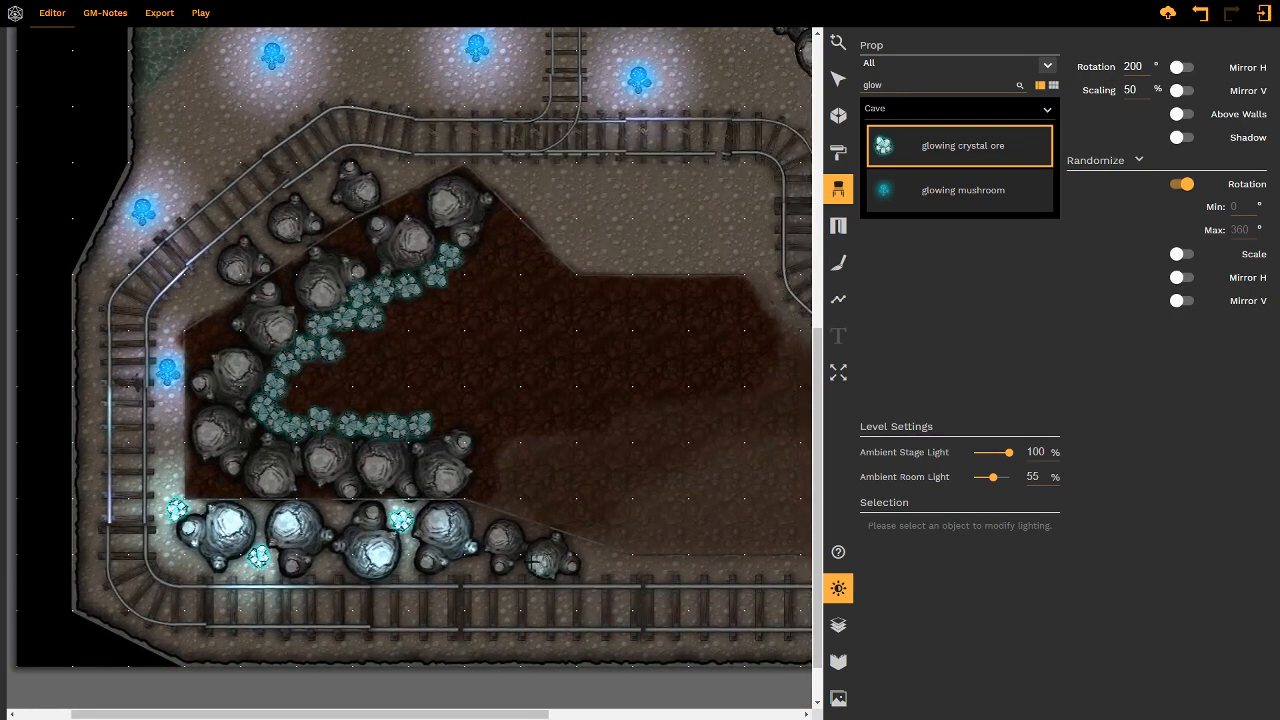
click(528, 532)
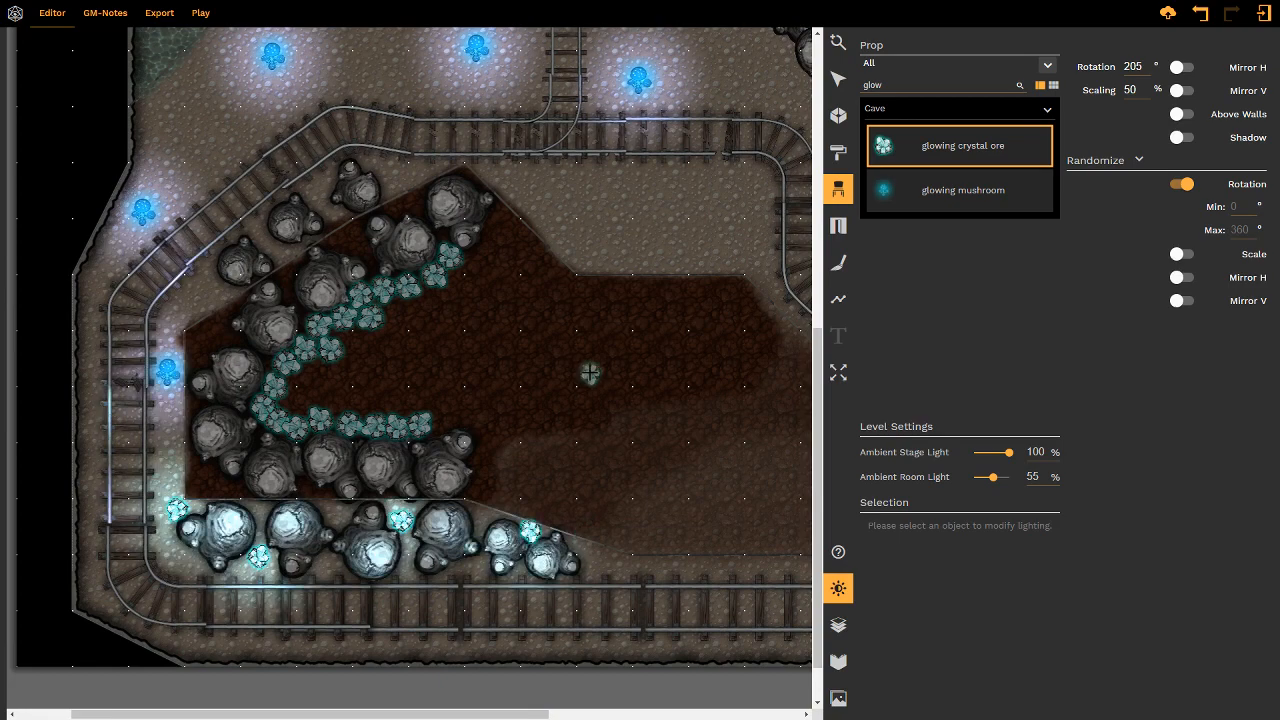
- Add 50% glowing crystal ores at the pit's upper east corner, beside its lower stalagmites, on the east cave wall and near the lower track's end
right_drag(589, 351, 520, 297)
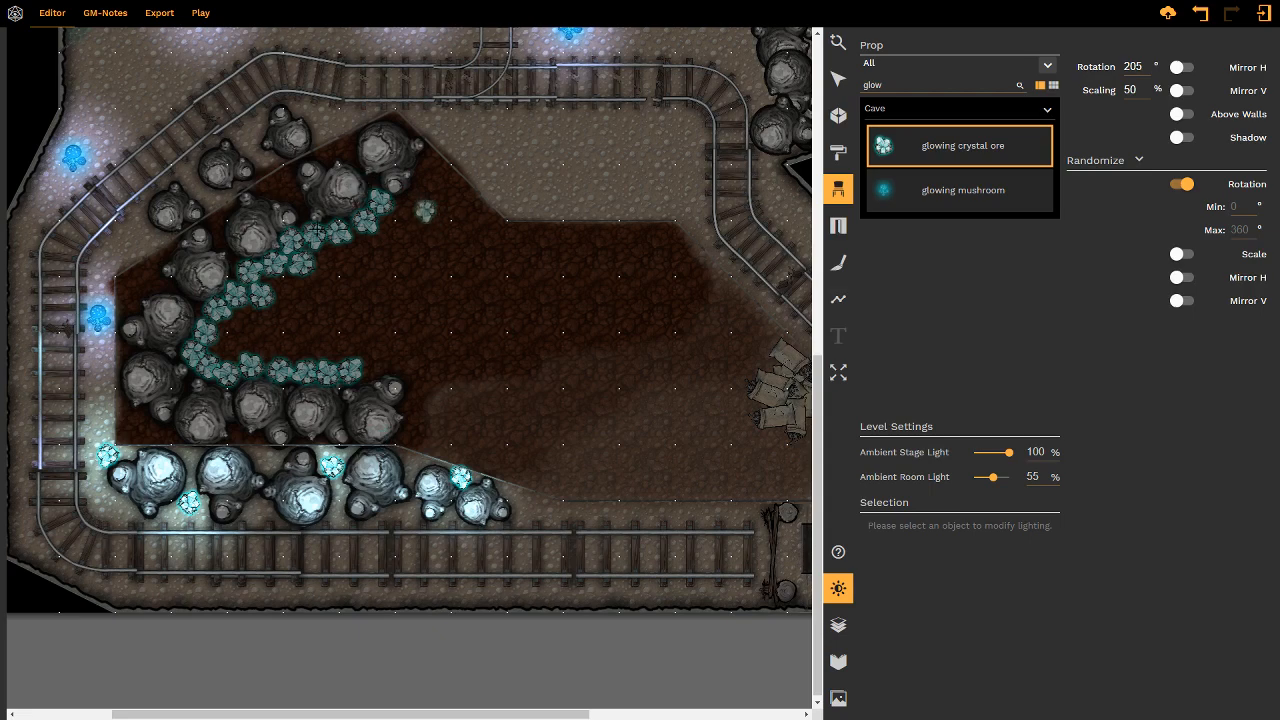
right_drag(530, 340, 350, 457)
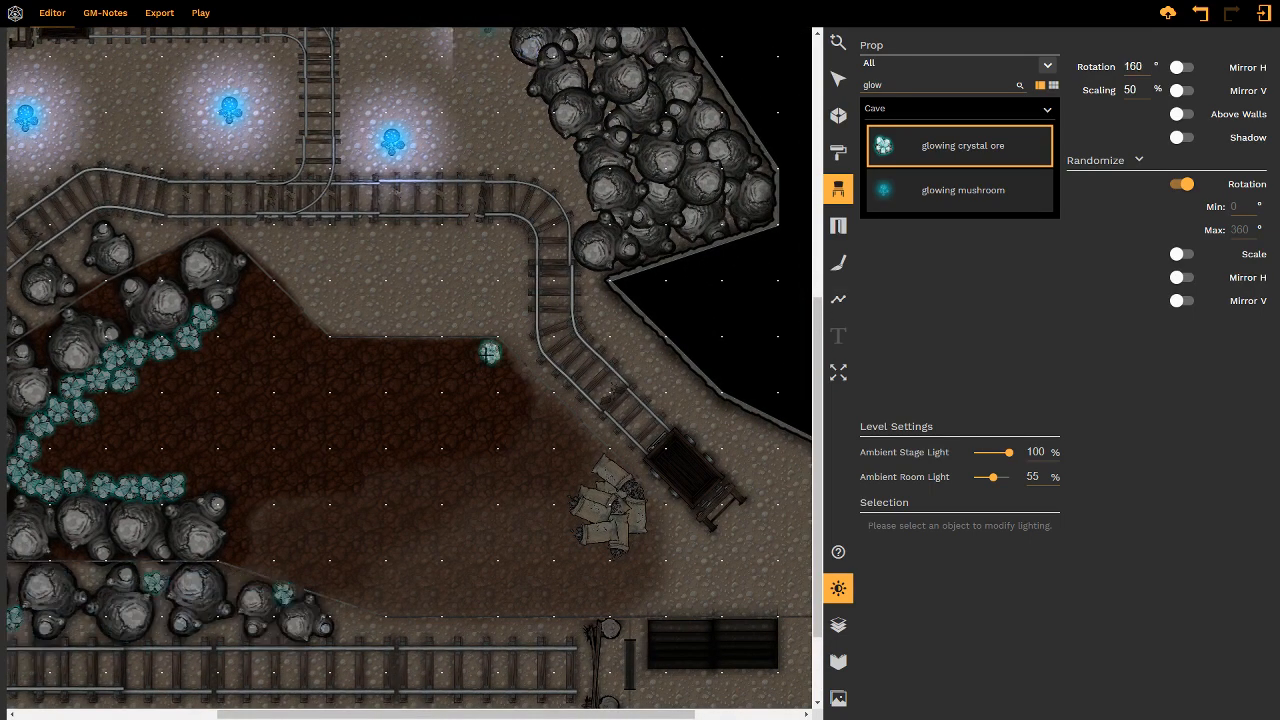
click(489, 352)
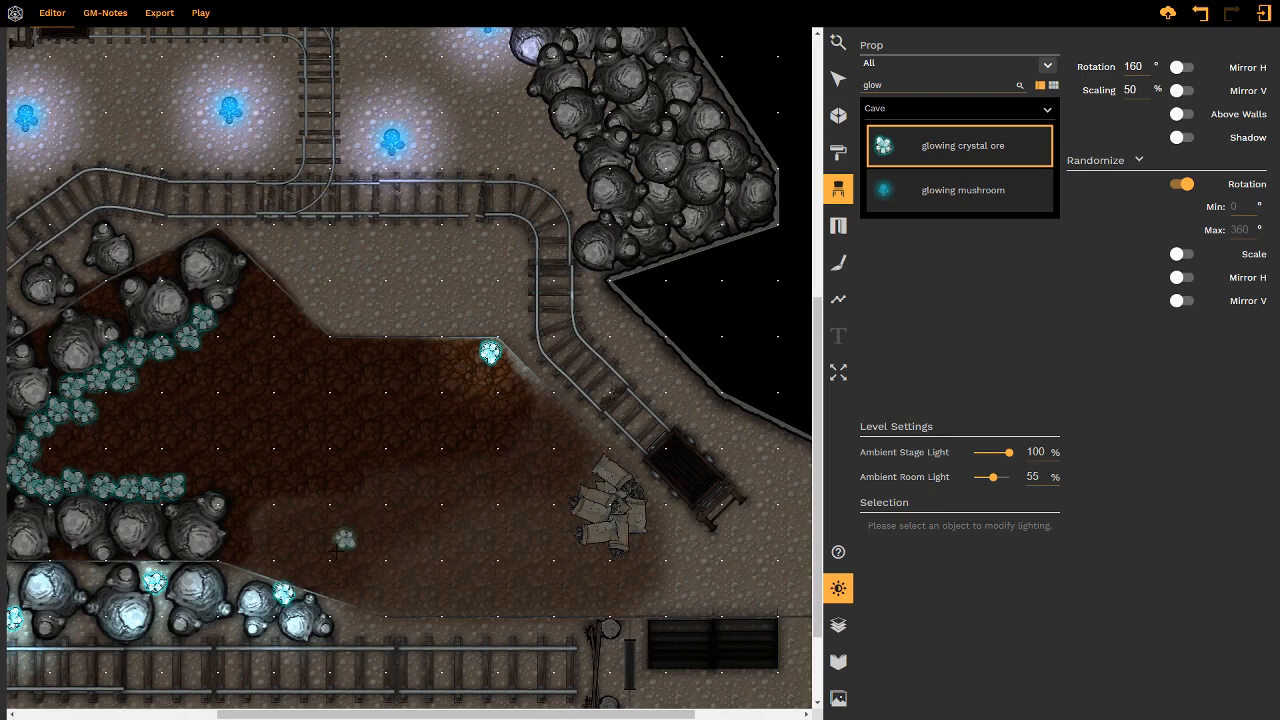
click(233, 556)
right_drag(494, 479, 458, 445)
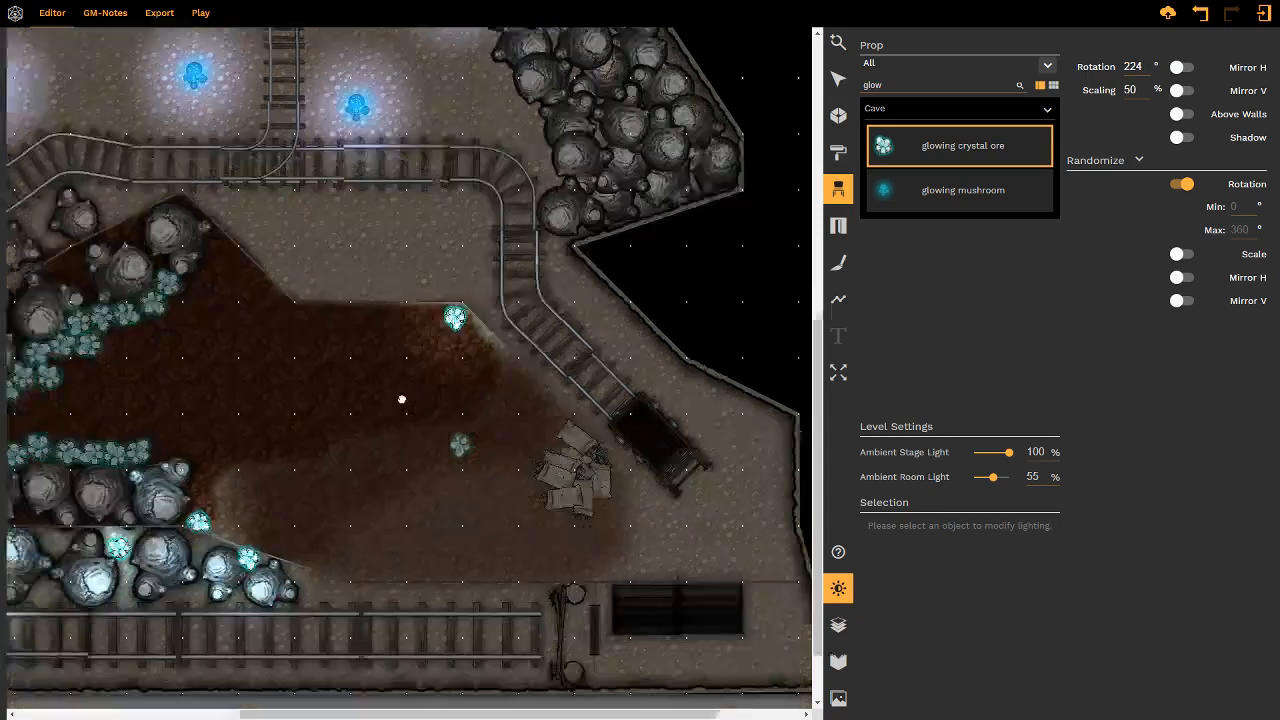
right_drag(401, 399, 329, 437)
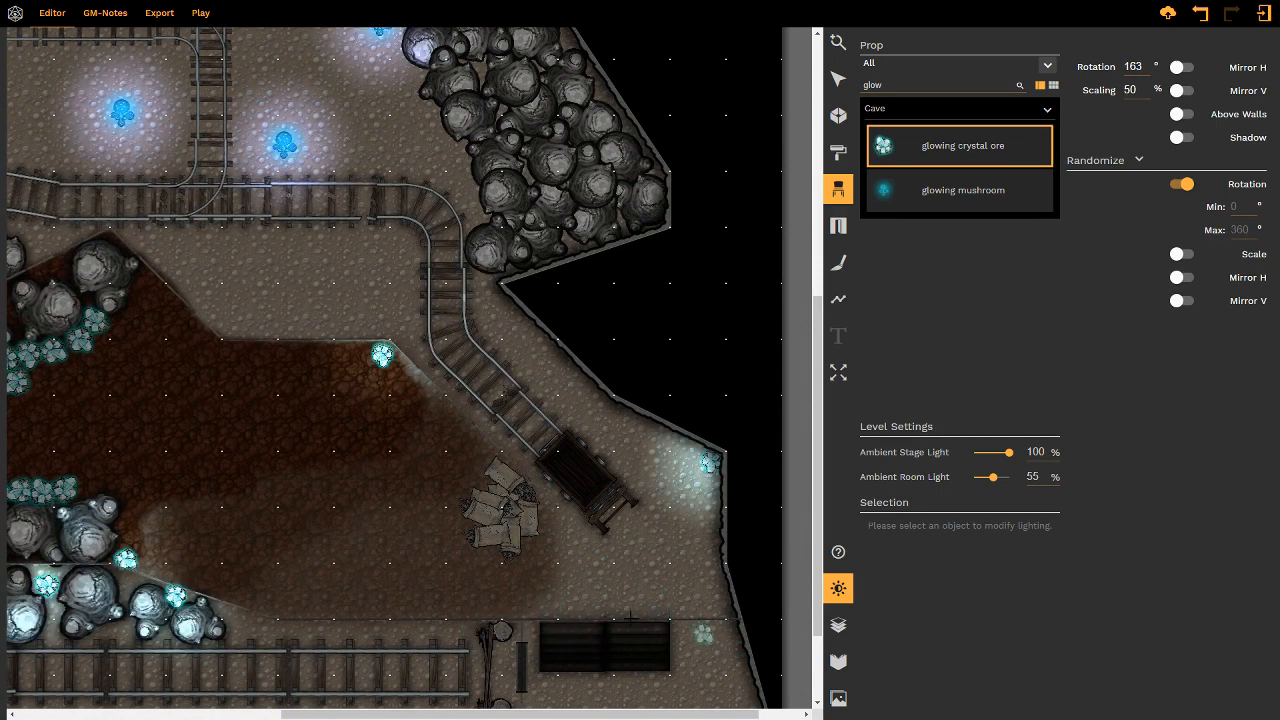
click(542, 609)
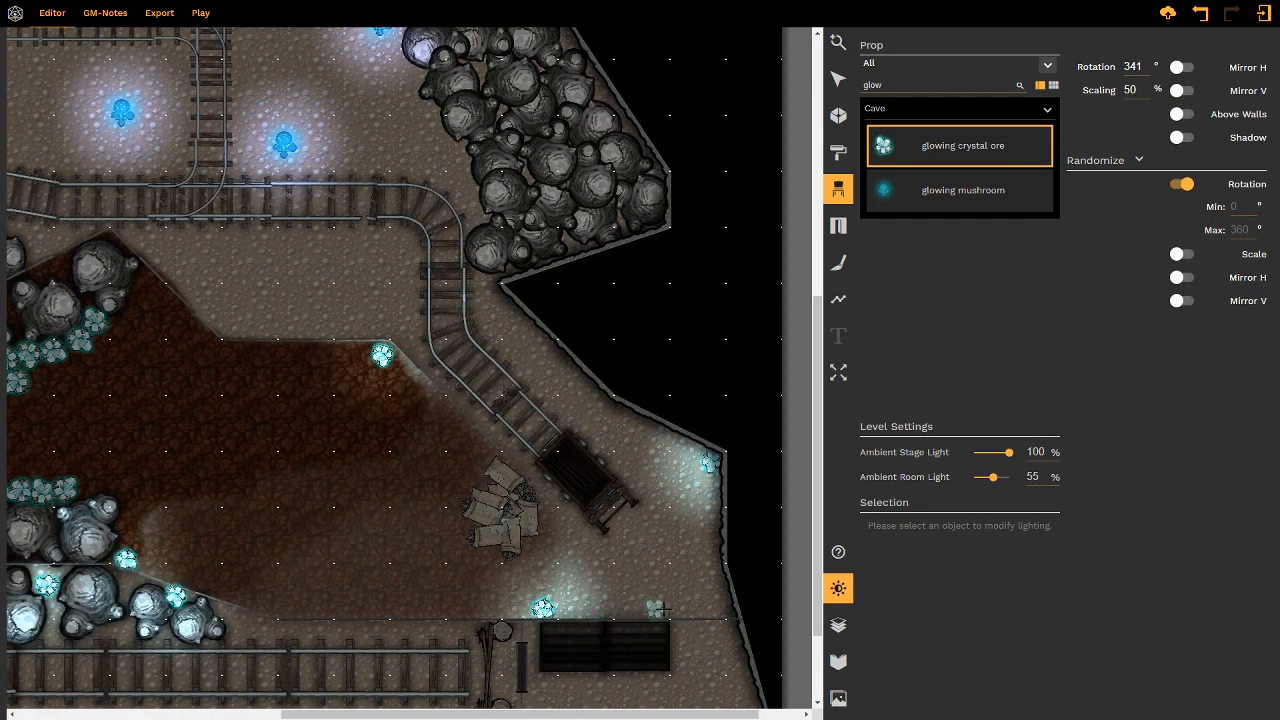
- Place a 50% glowing crystal ore beside the large stalagmite cluster and a 30% one in the rock pile at the campsite
scroll(494, 330, up, 2)
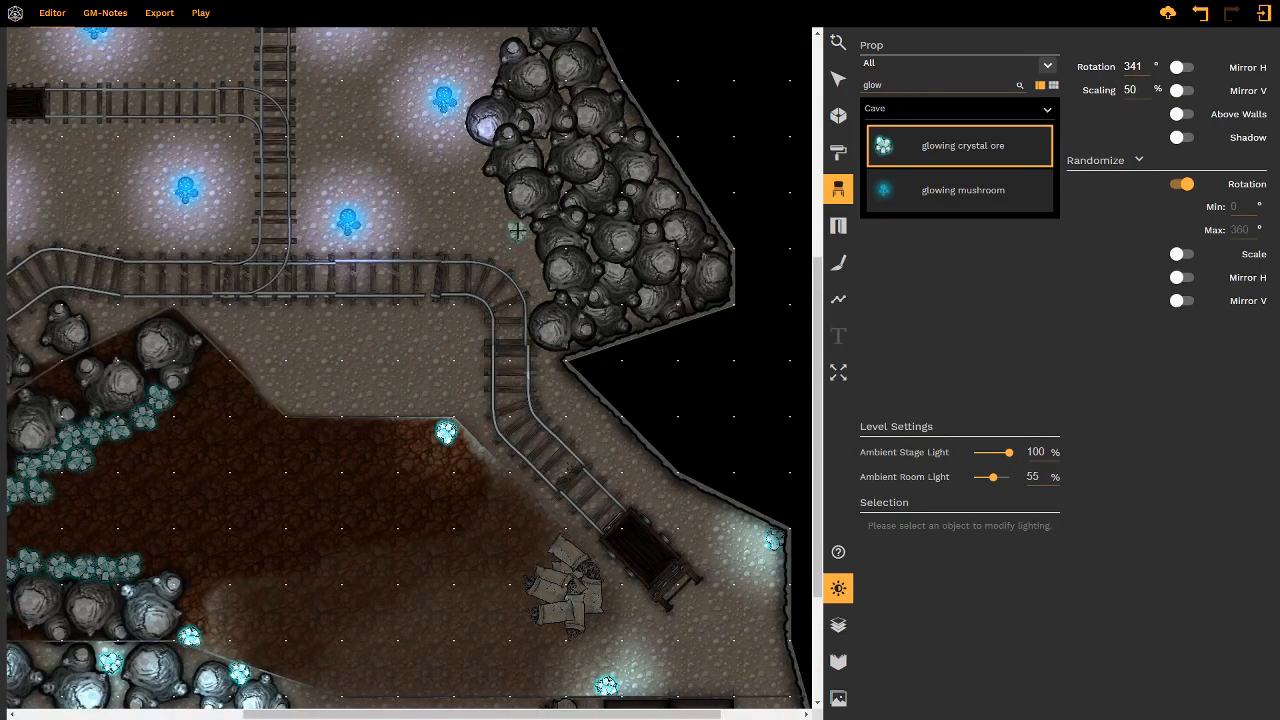
click(516, 230)
scroll(527, 225, up, 4)
right_drag(206, 212, 431, 384)
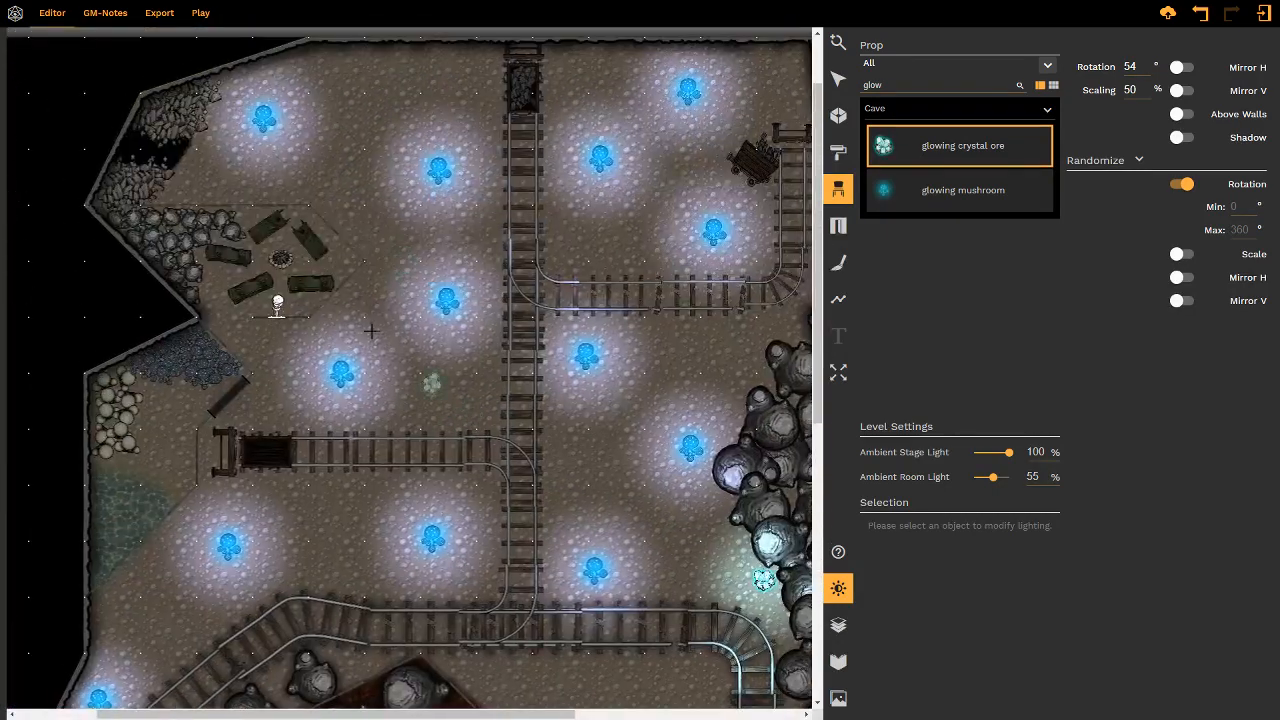
ctrl+scroll(201, 261, down, 3)
click(201, 252)
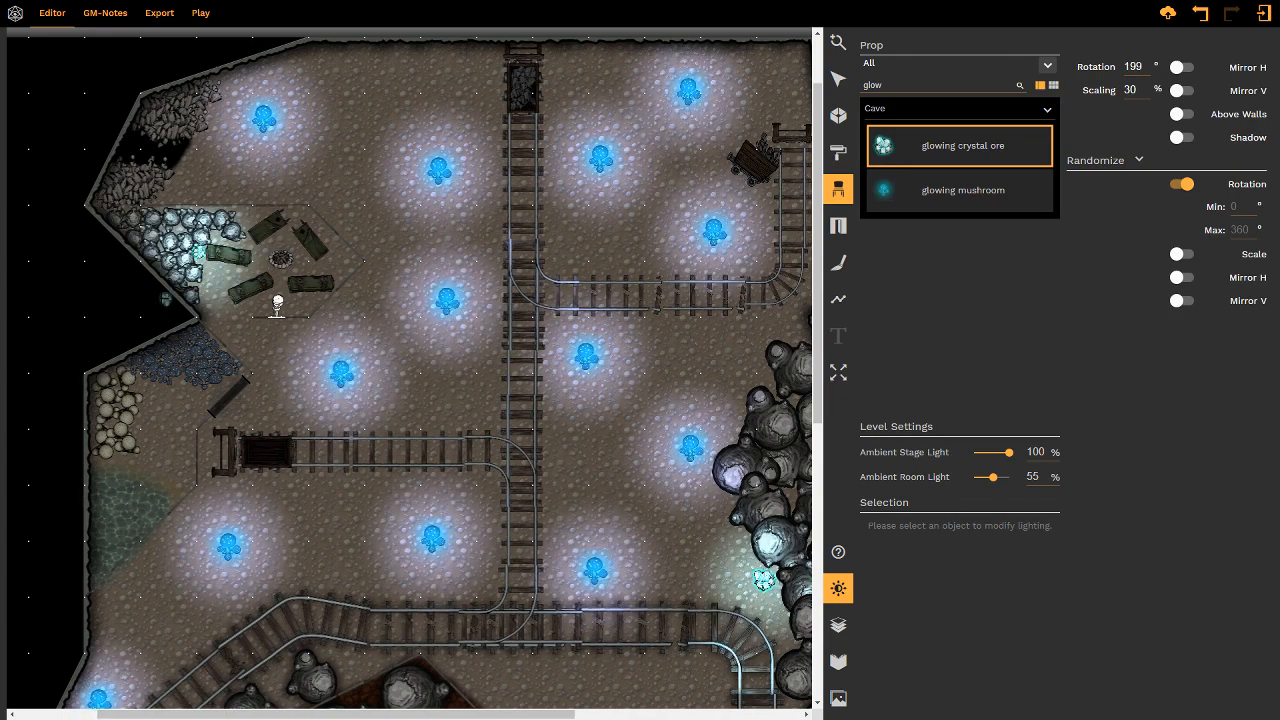
- Place a glowing mushroom at 50% scaling in the water pool against the west cave wall
scroll(165, 430, down, 3)
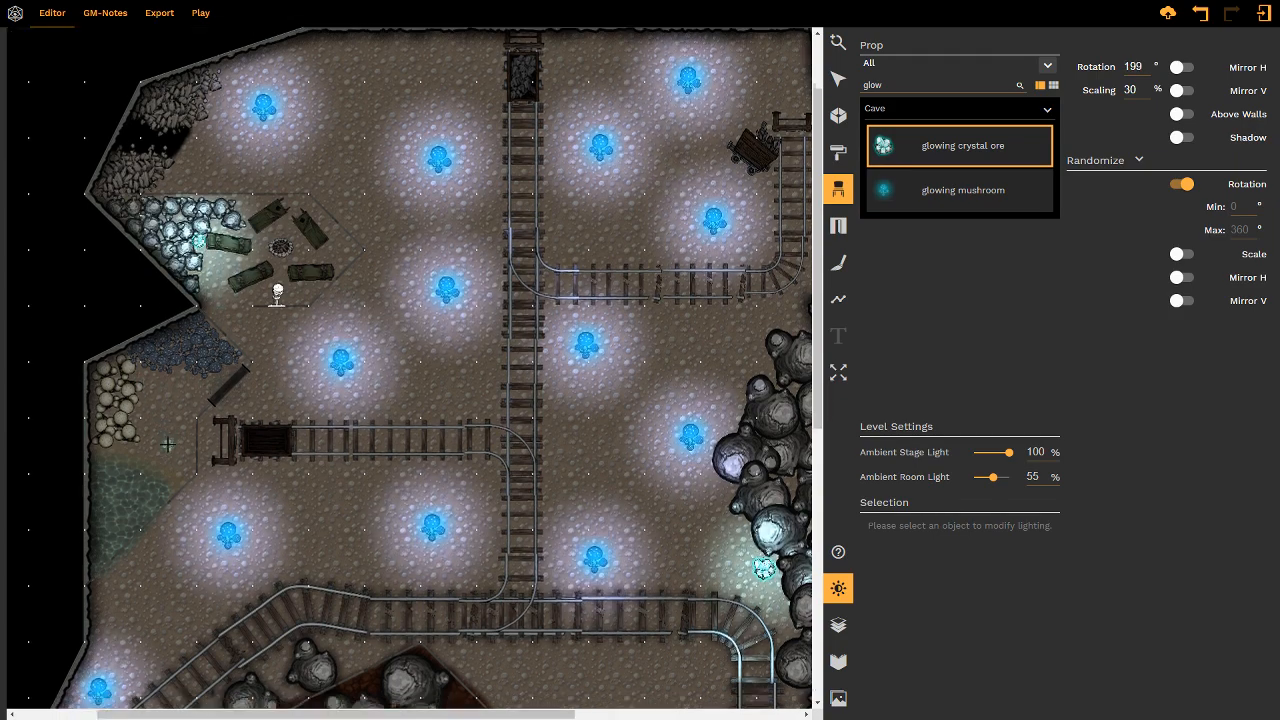
scroll(168, 422, down, 1)
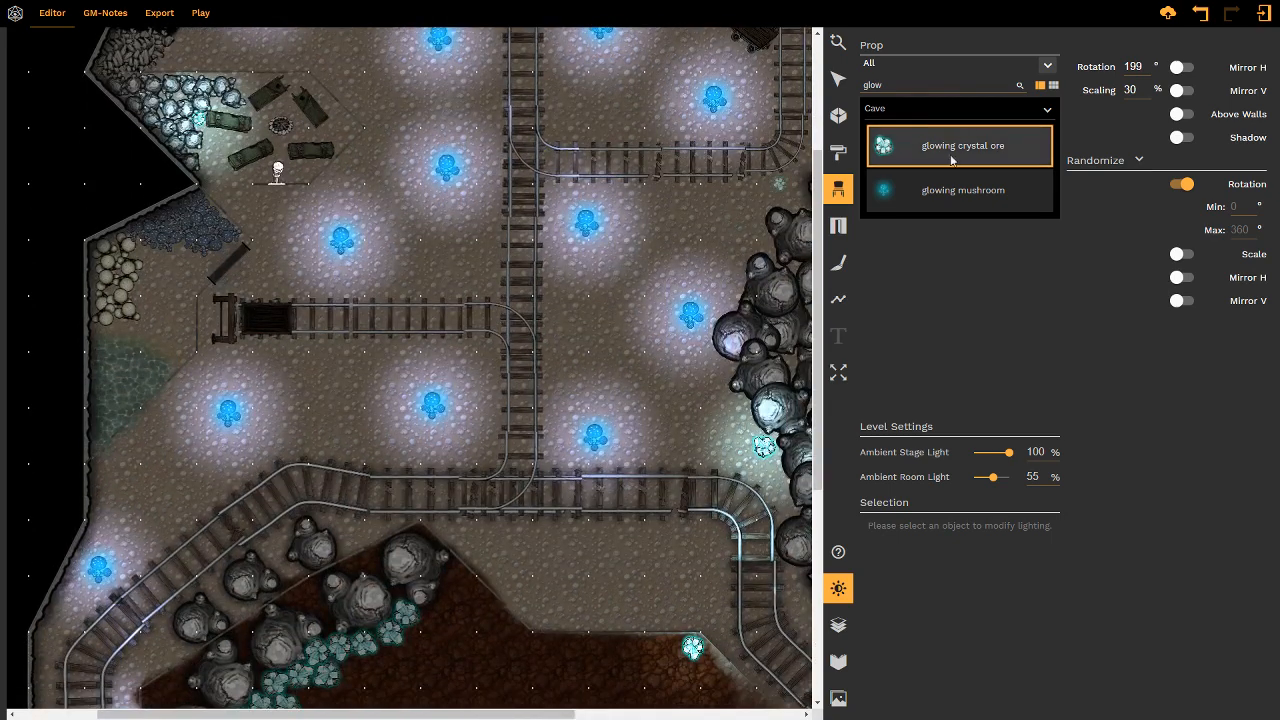
click(886, 194)
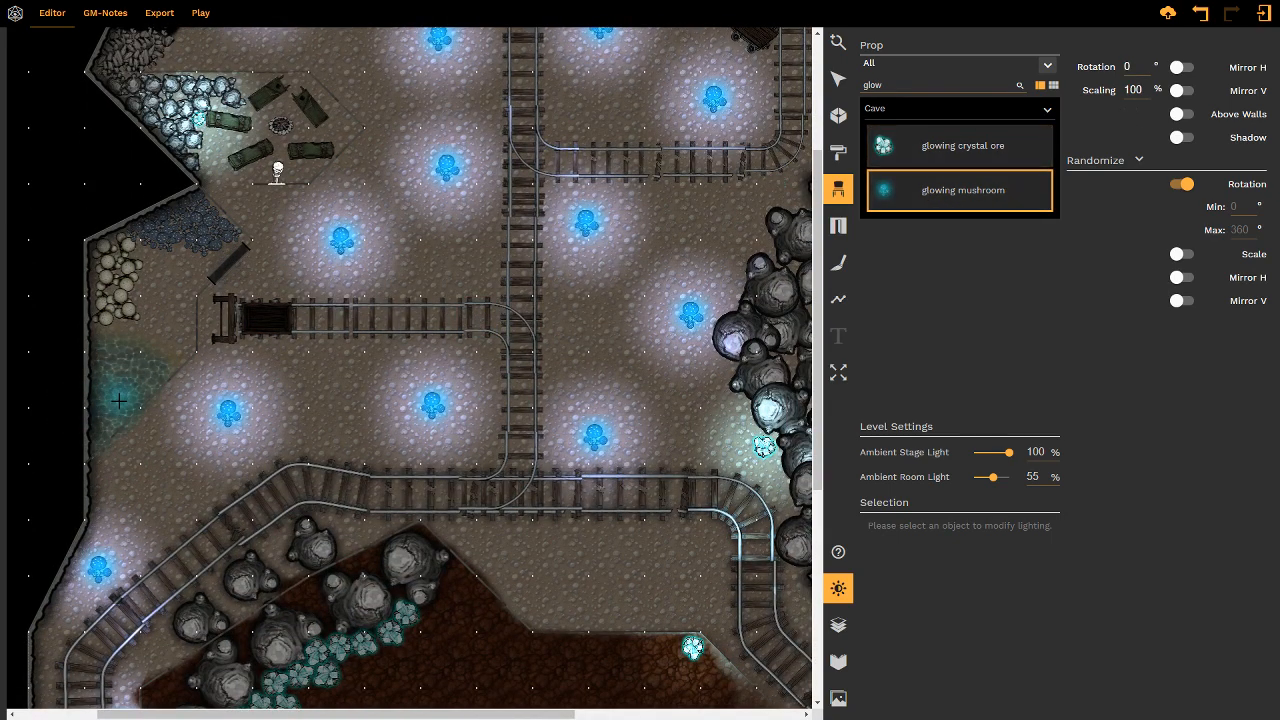
alt+scroll(112, 400, down, 3)
click(112, 400)
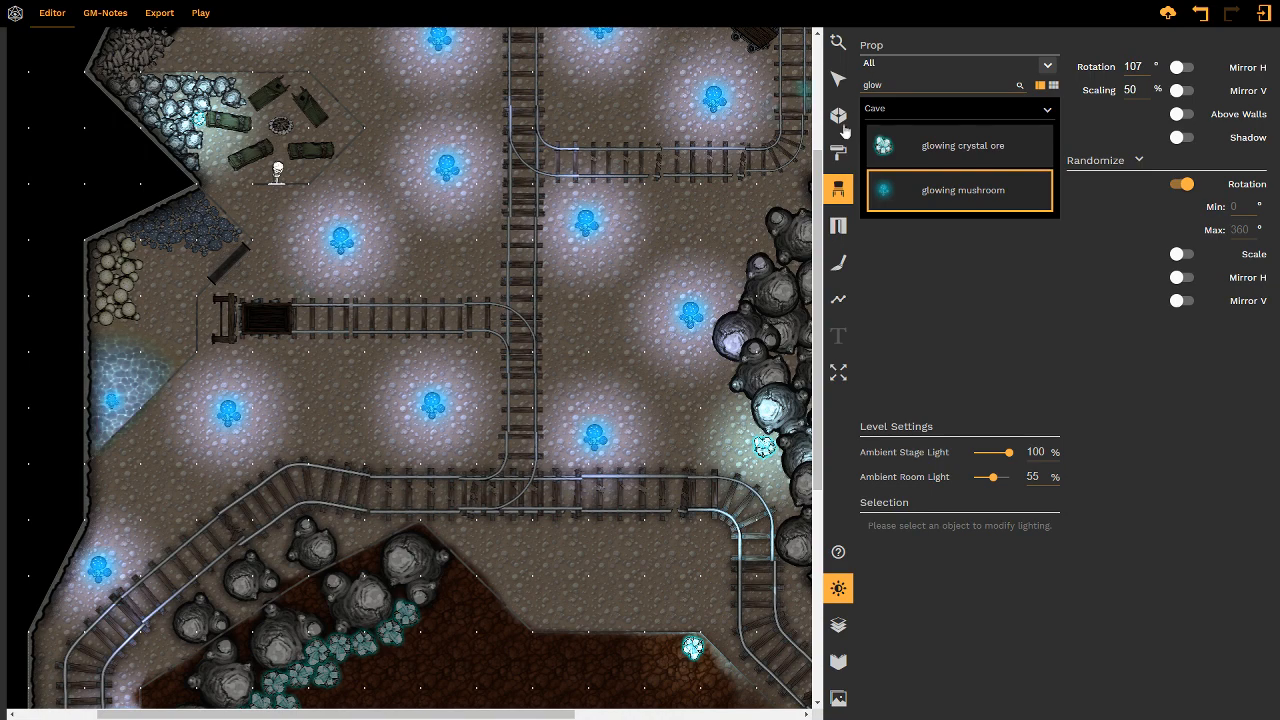
- Fade the glowing mushroom in the west water pool to almost full transparency by lowering its alpha
click(838, 79)
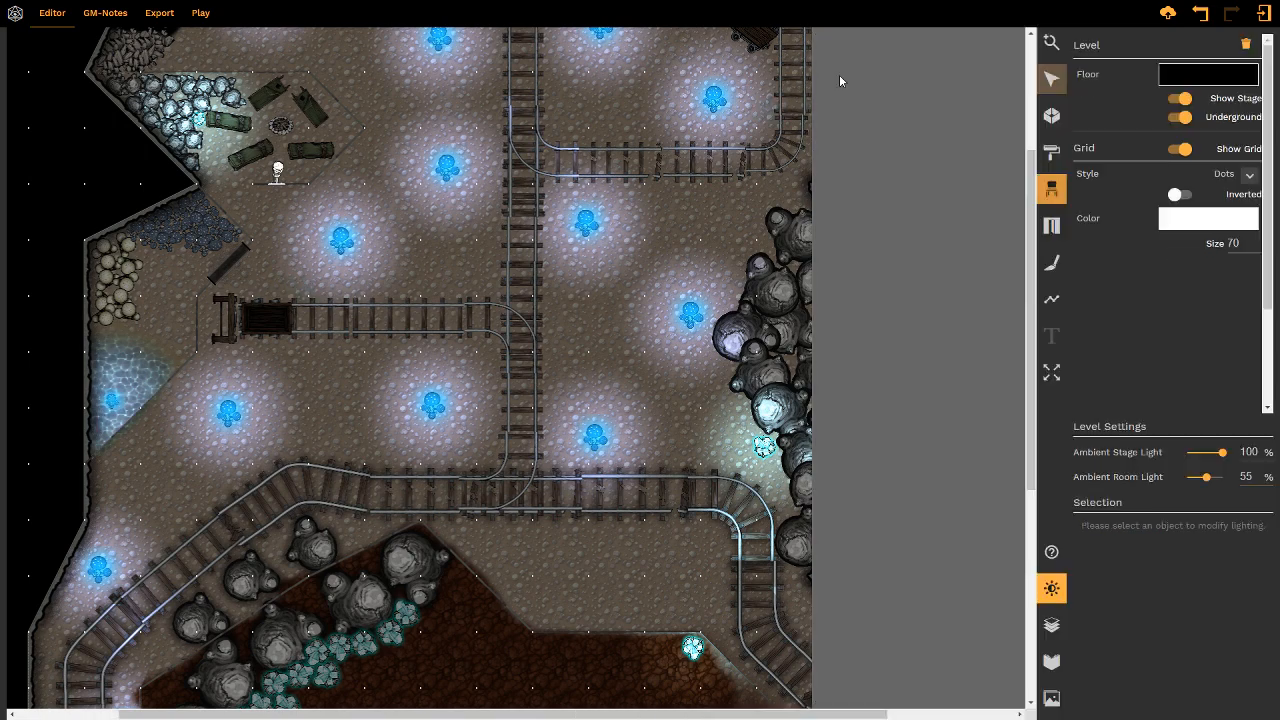
click(113, 405)
click(113, 405)
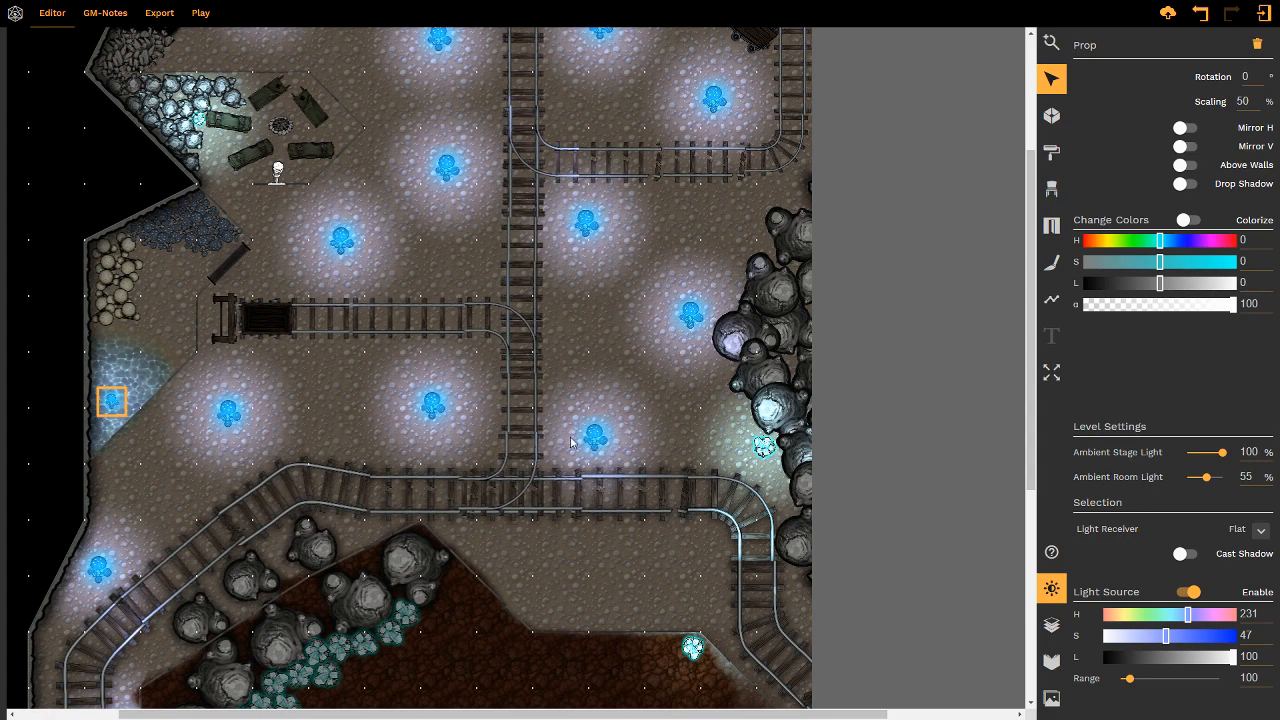
middle_drag(459, 256, 593, 234)
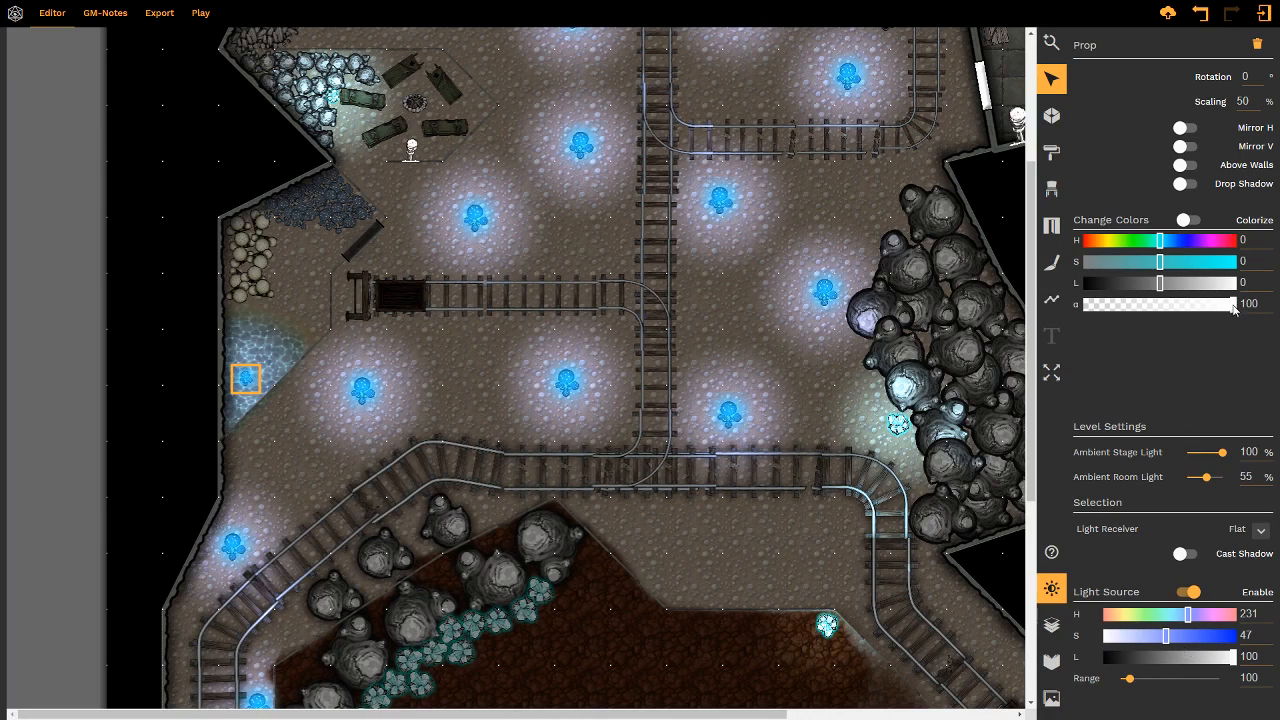
drag(1234, 310, 1099, 313)
click(360, 378)
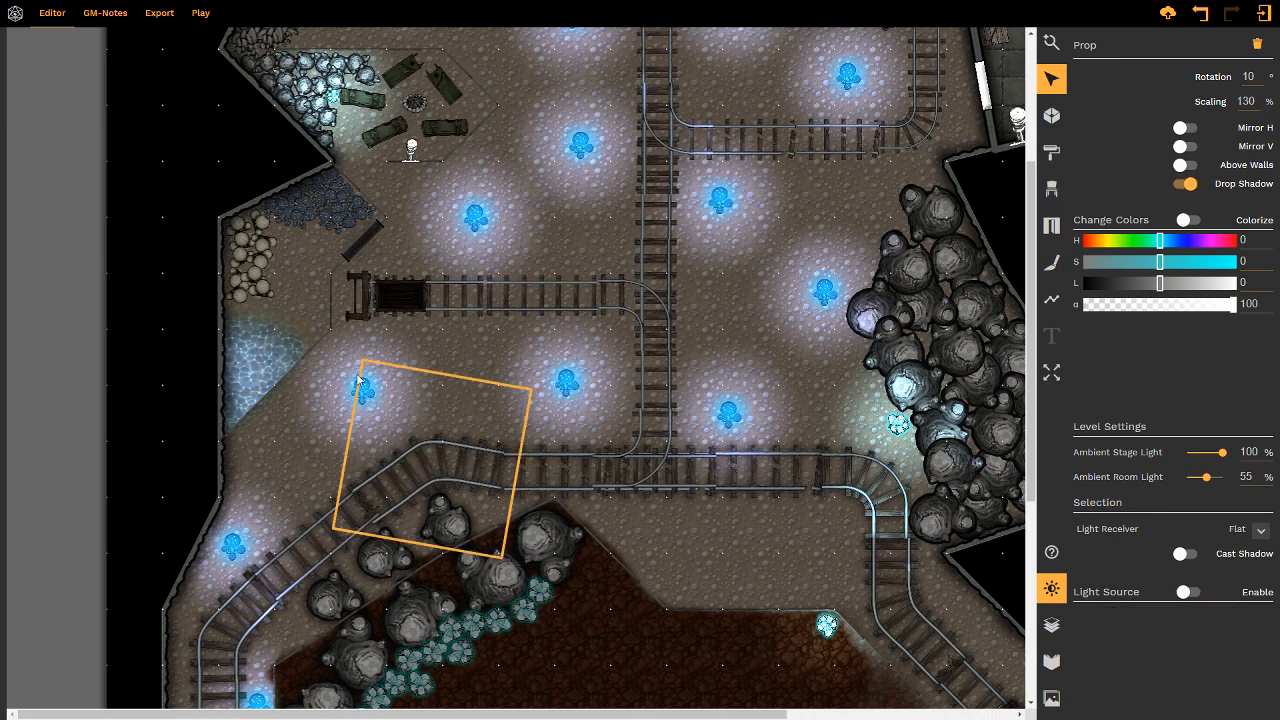
- Turn on shadow casting for the three rubble piles of the cave-in at the cave's northwest corner
right_drag(497, 300, 442, 528)
click(512, 246)
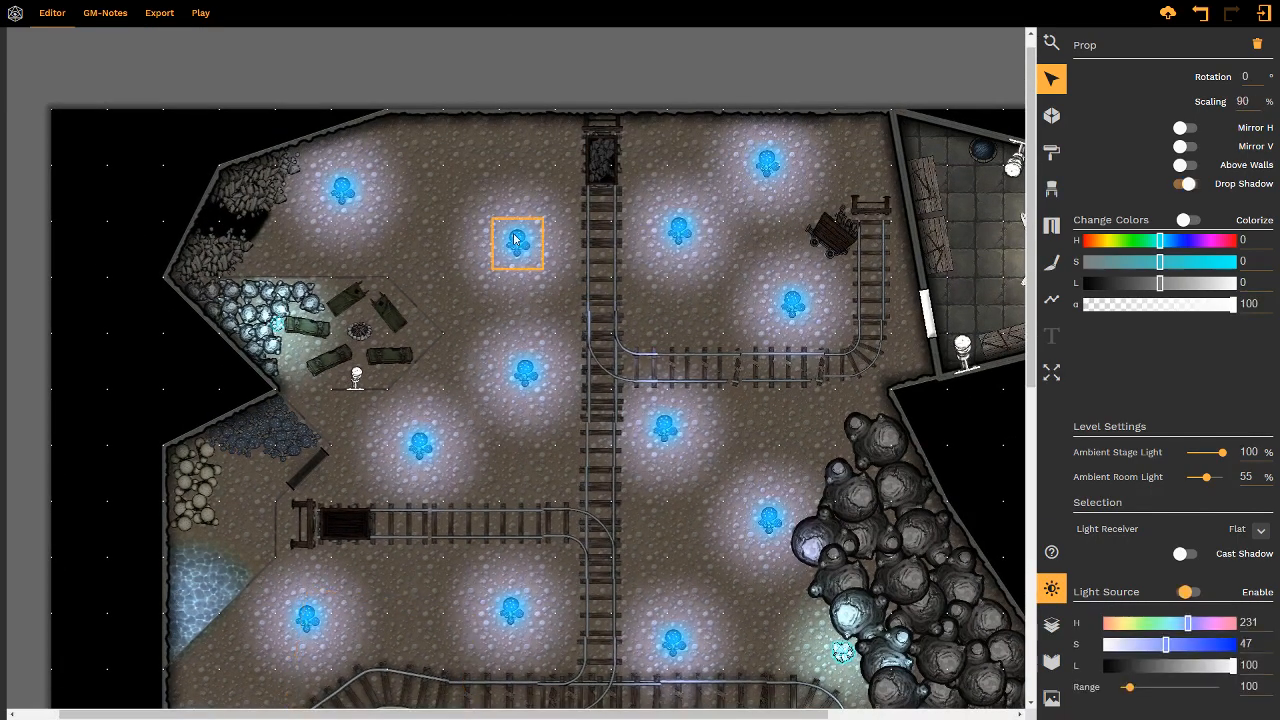
click(279, 185)
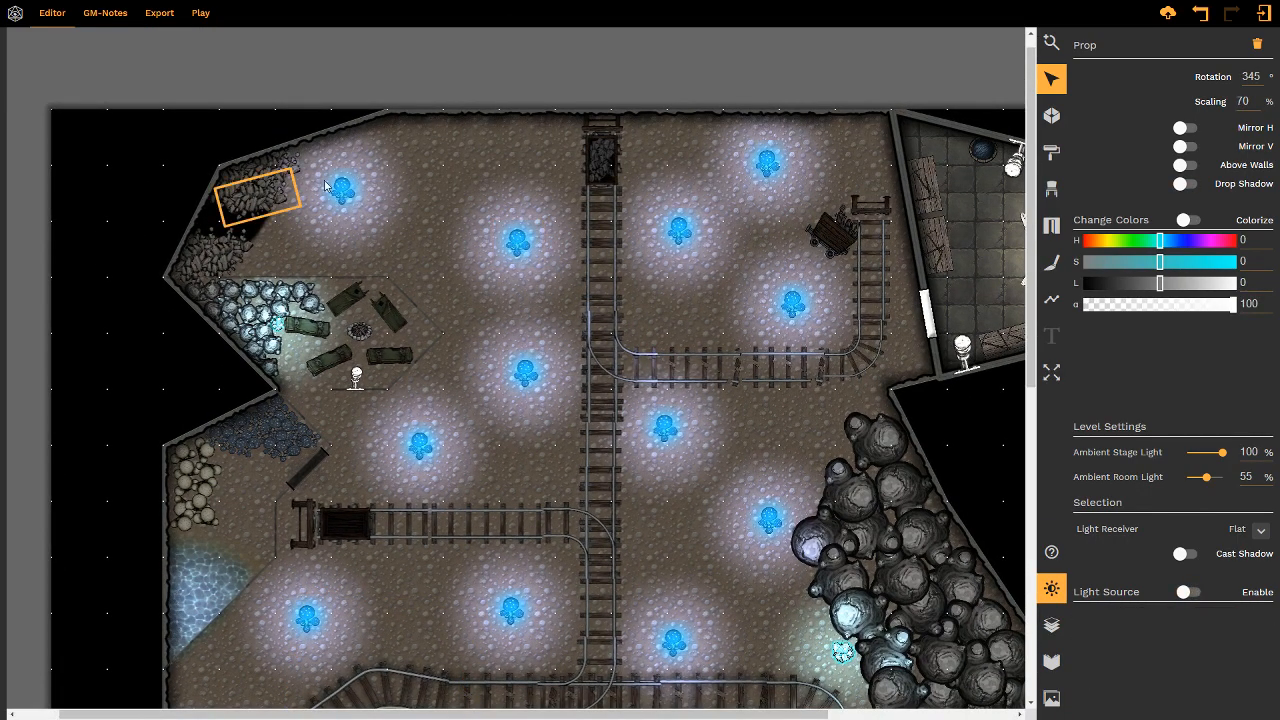
click(1184, 554)
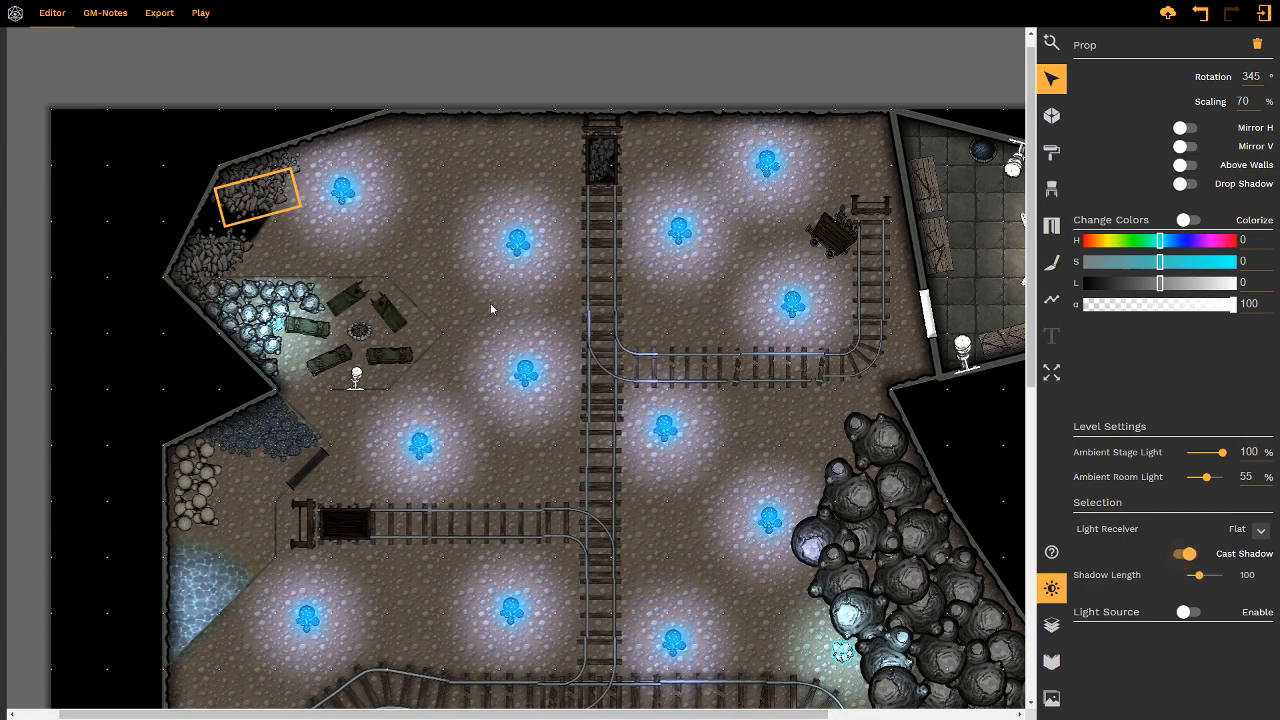
click(277, 165)
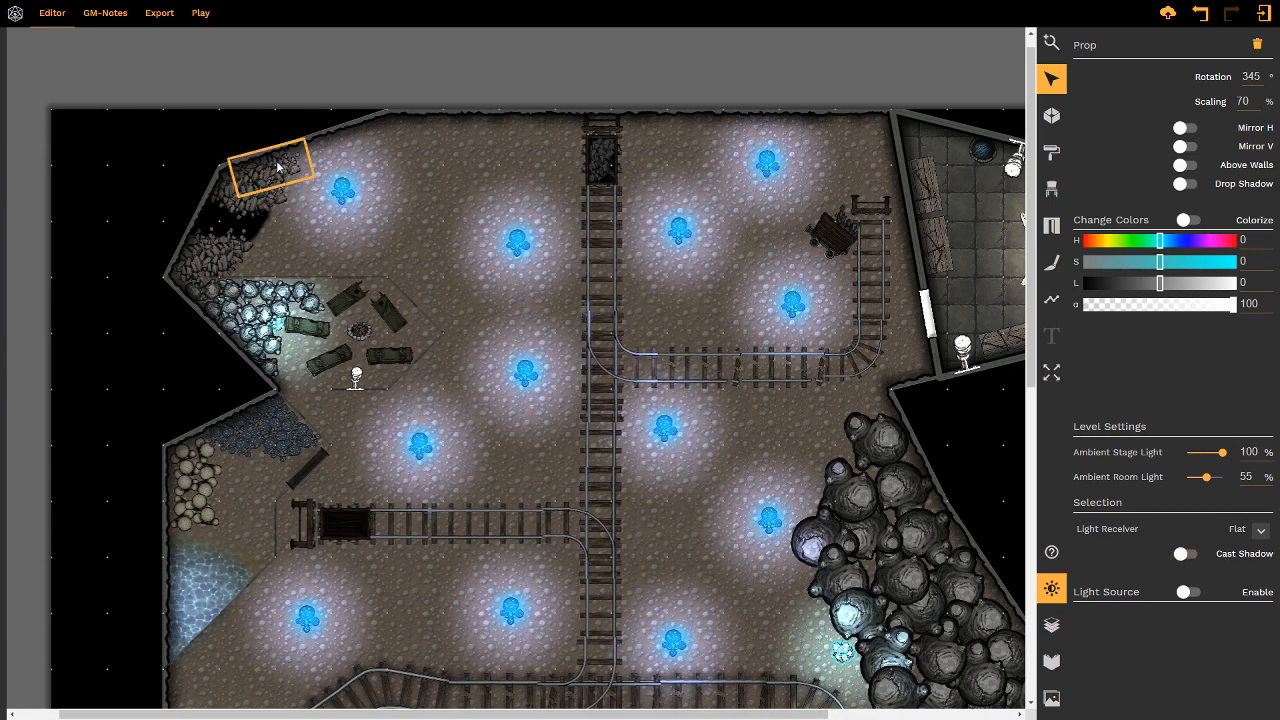
click(1182, 556)
click(224, 246)
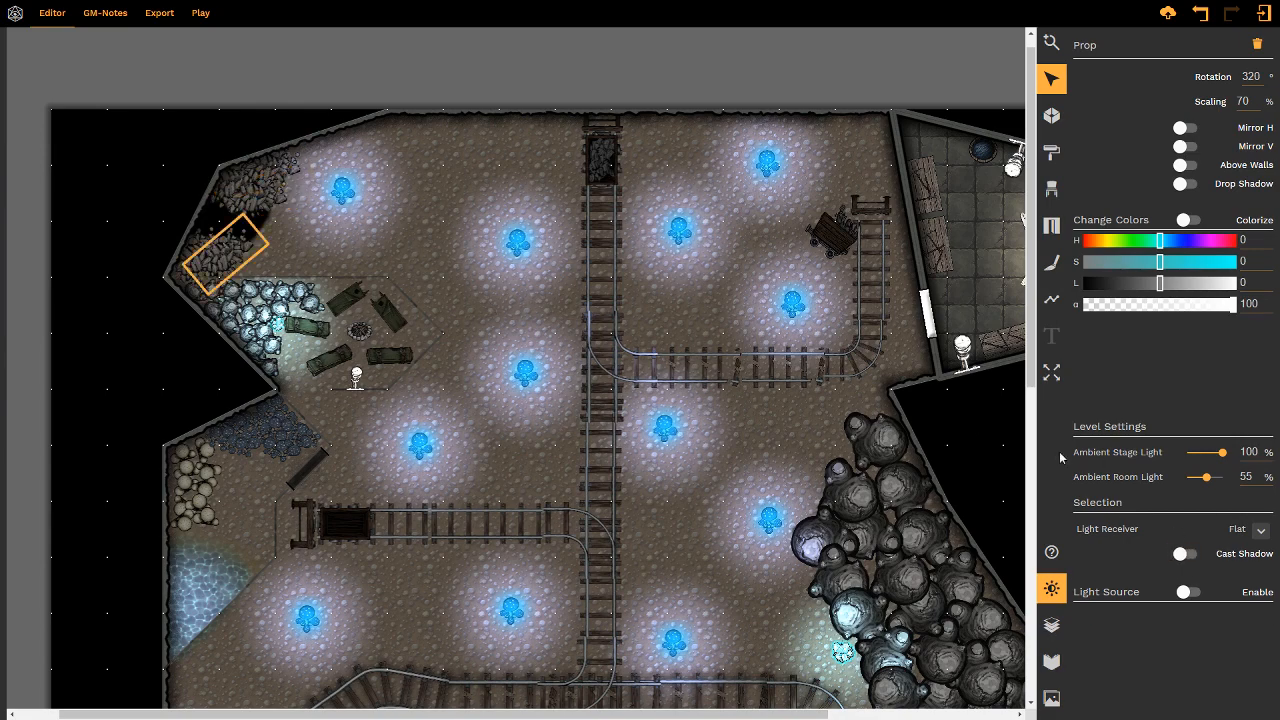
click(1187, 555)
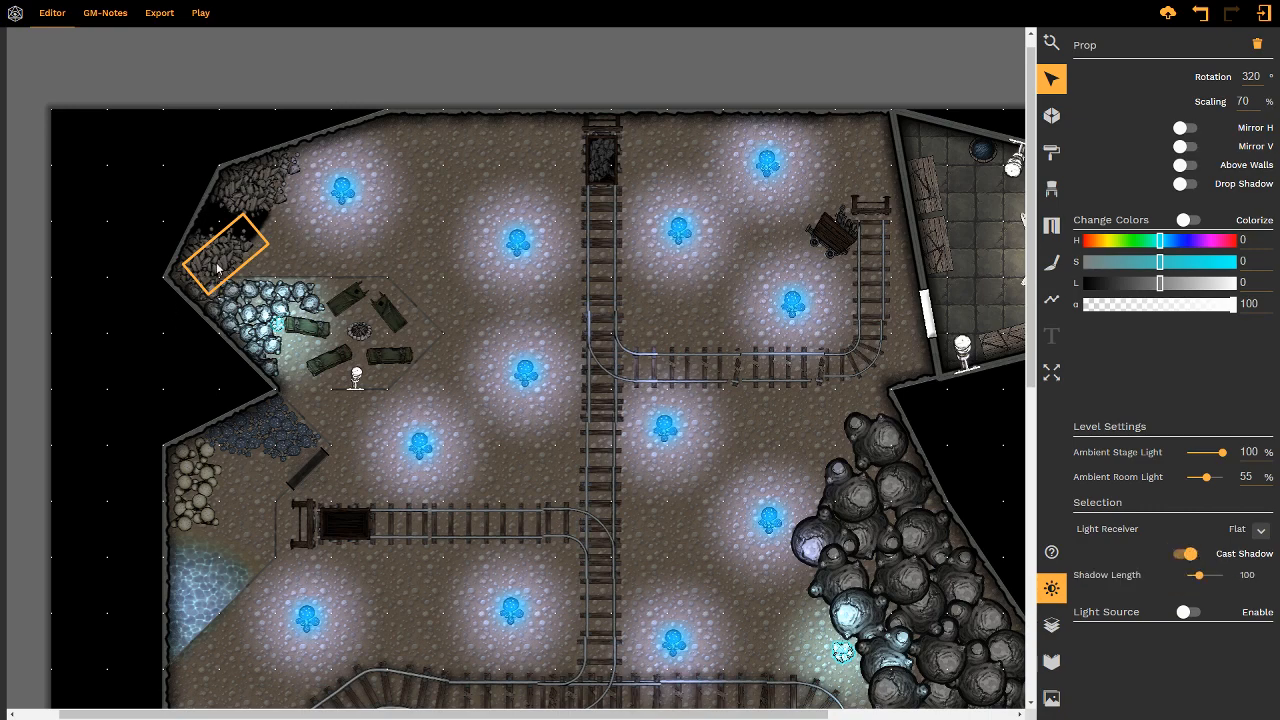
- Set the light range of the glowing mushroom beside the northwest cave-in rubble to 70
click(343, 190)
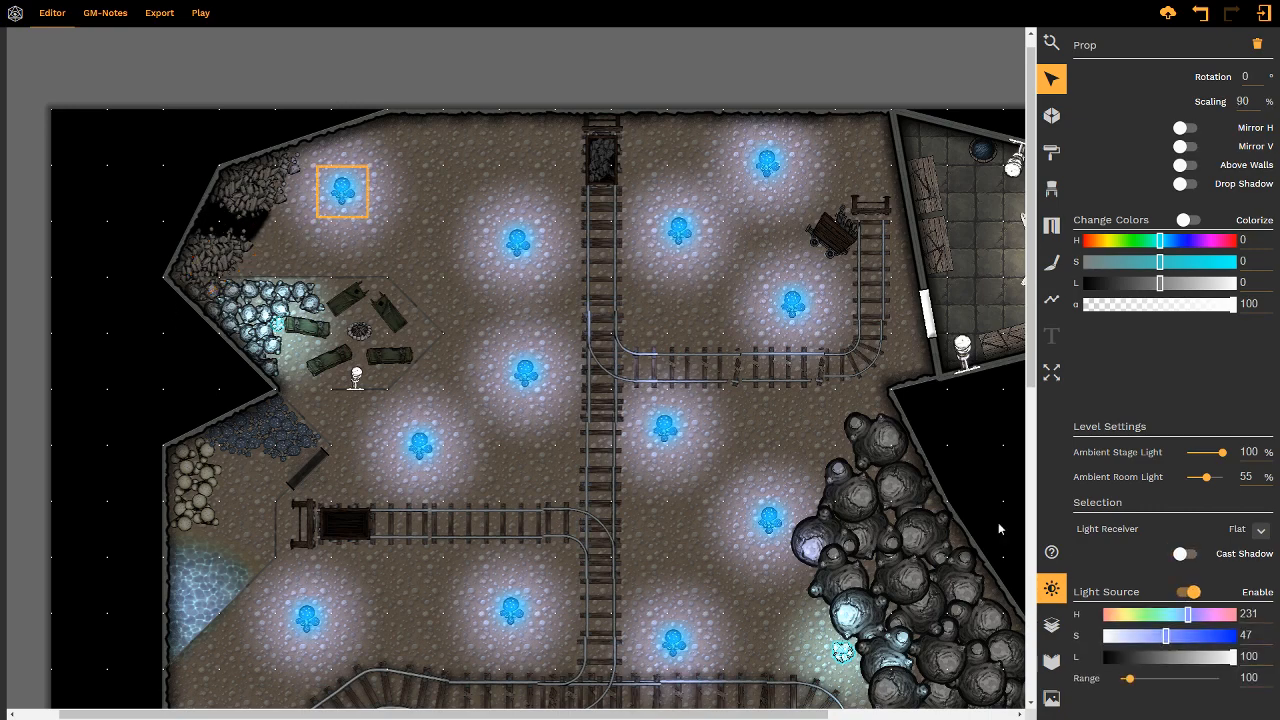
drag(1262, 678, 1221, 684)
text(150)
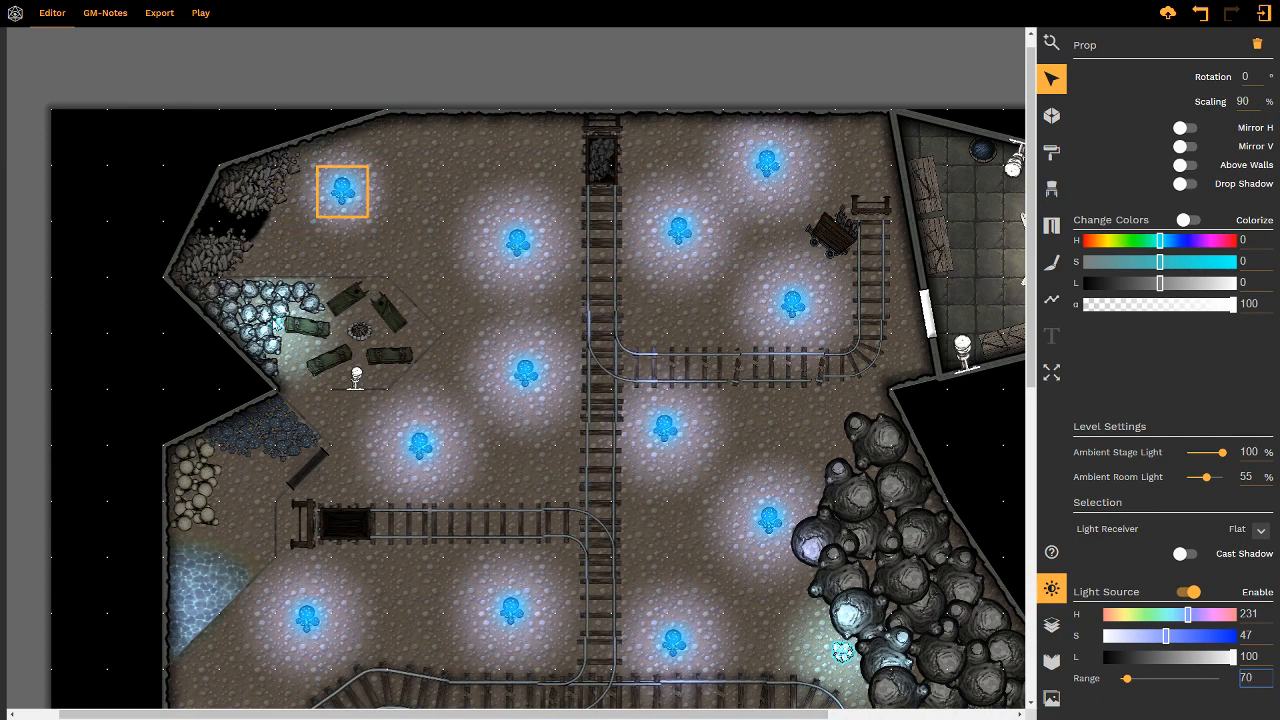
- Make the rock at the east edge of the campsite's rock pile cast a shadow, with light receiver "Flat, no prop shadows"
click(311, 304)
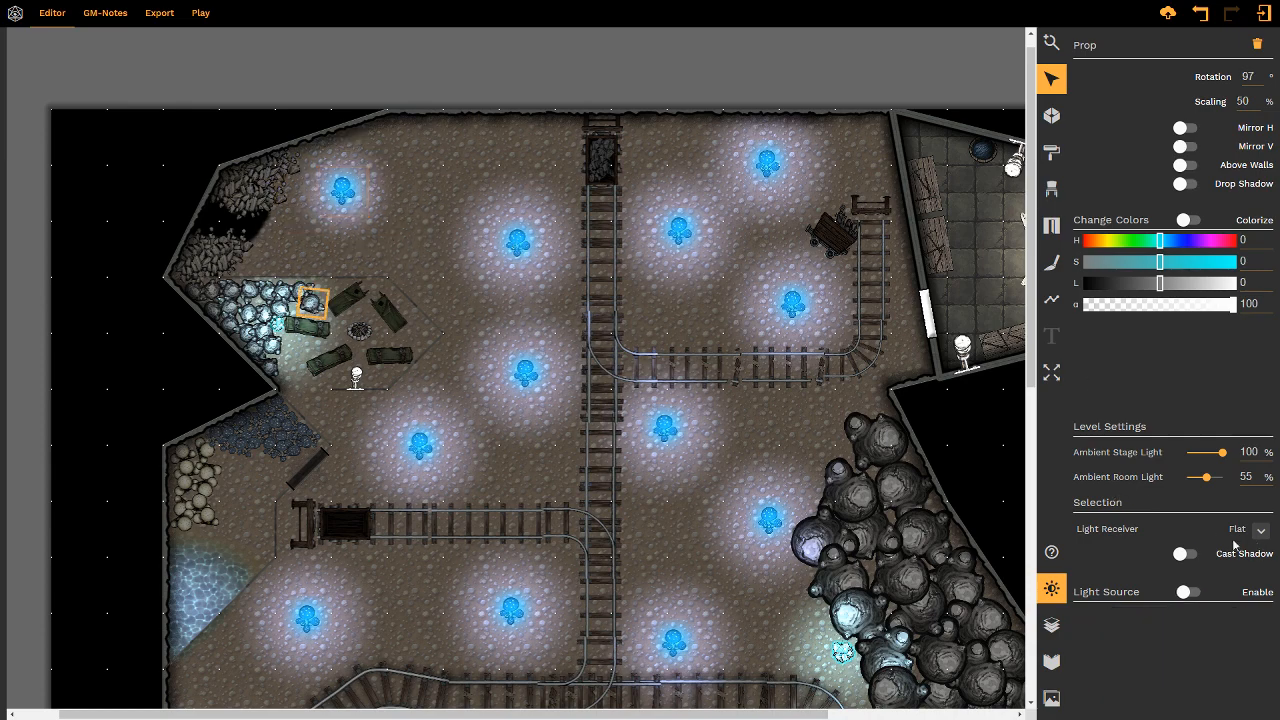
click(1183, 555)
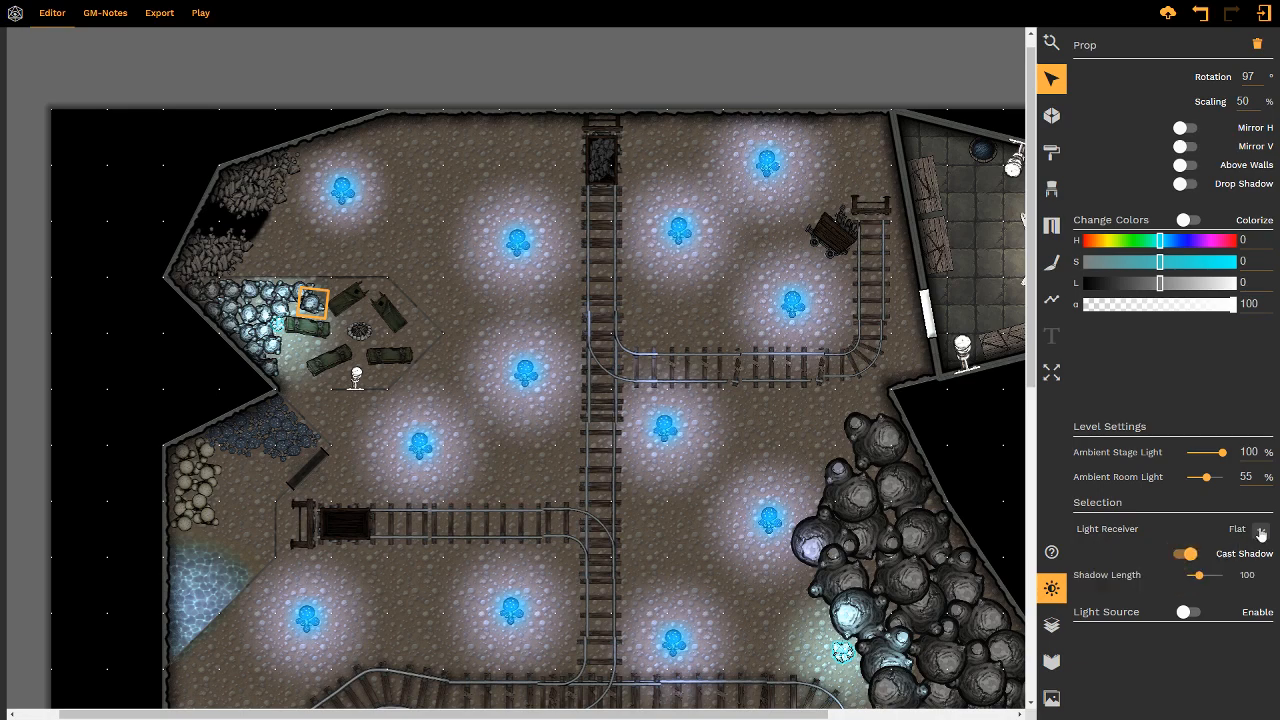
click(1261, 530)
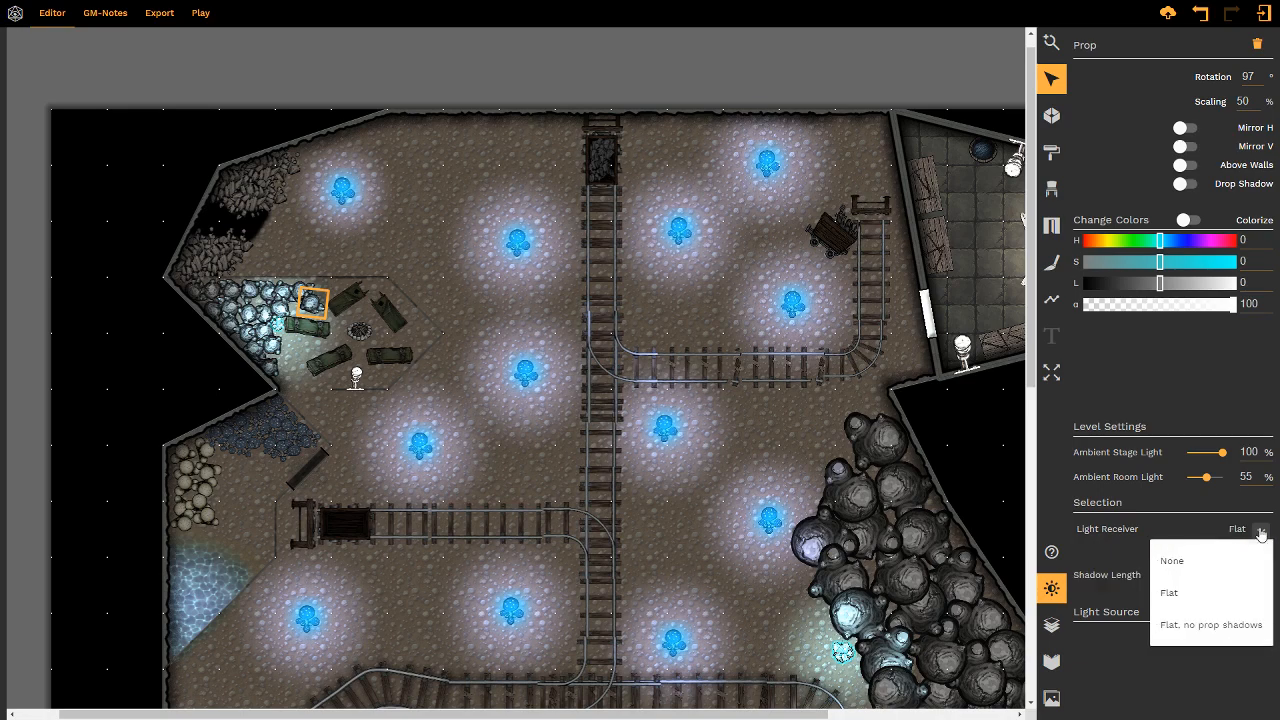
click(1237, 625)
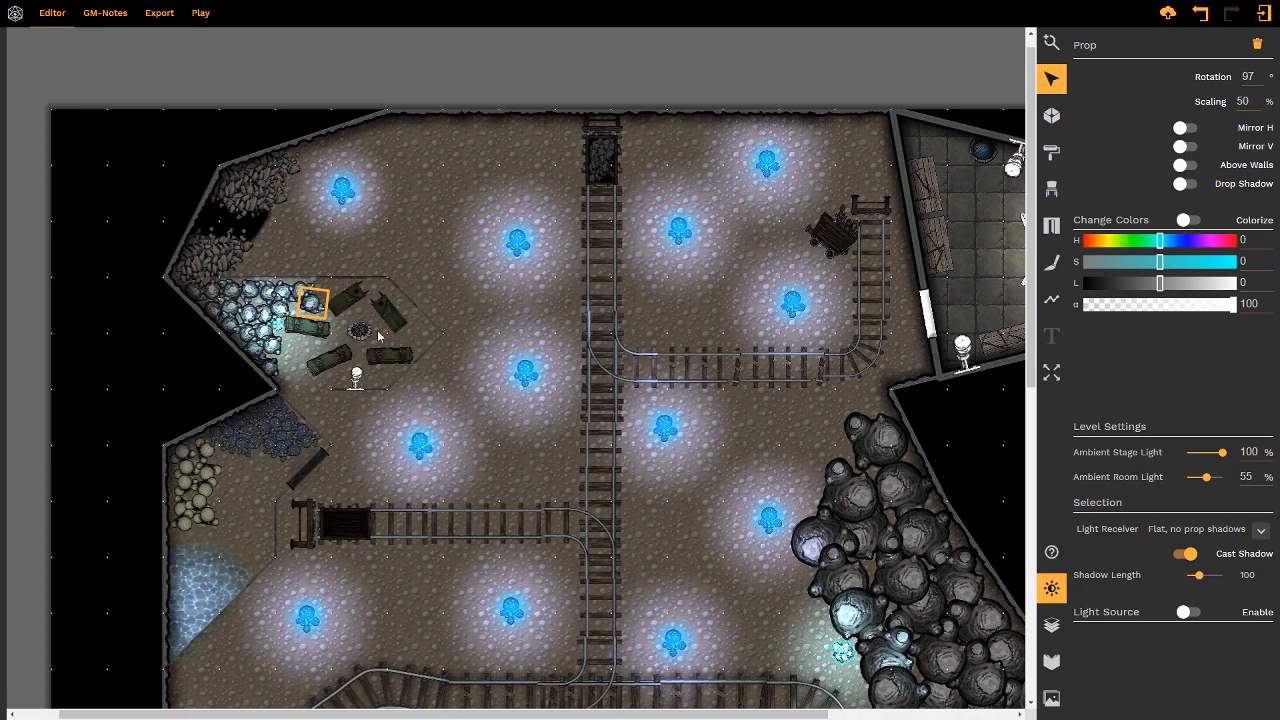
- Turn on shadow casting for the five bedrolls around the campfire
click(357, 300)
click(1180, 556)
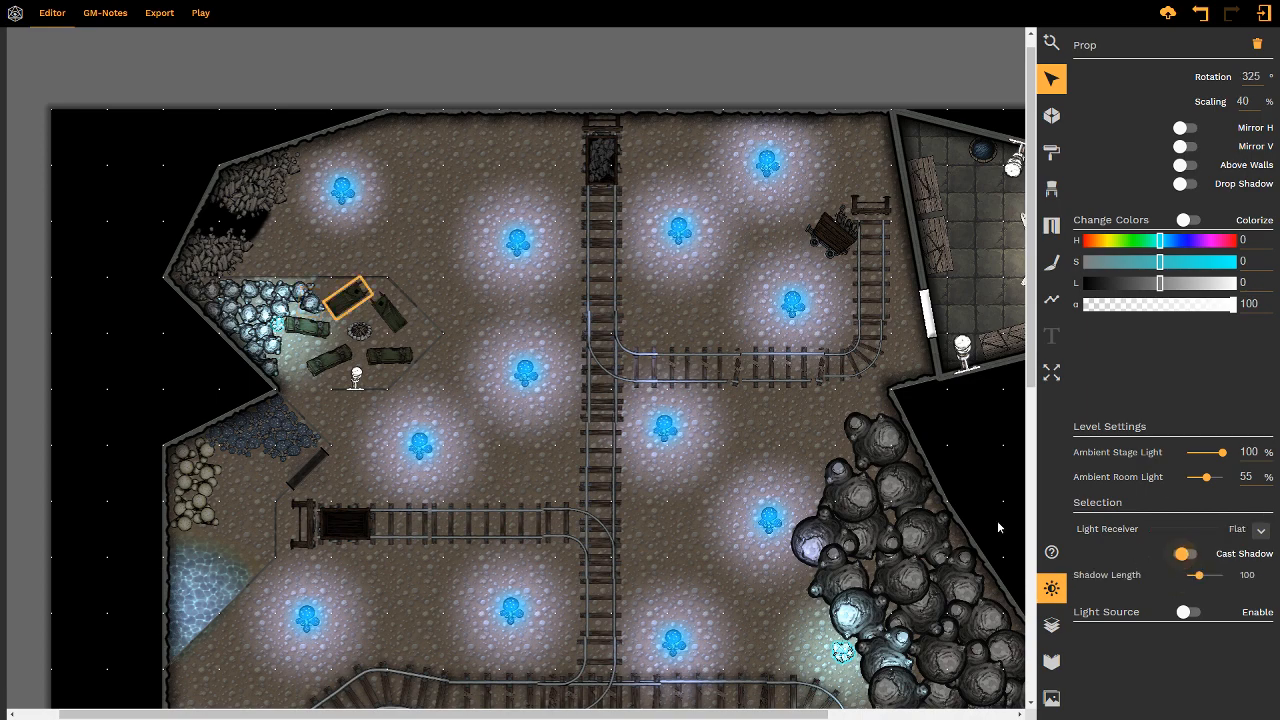
click(310, 334)
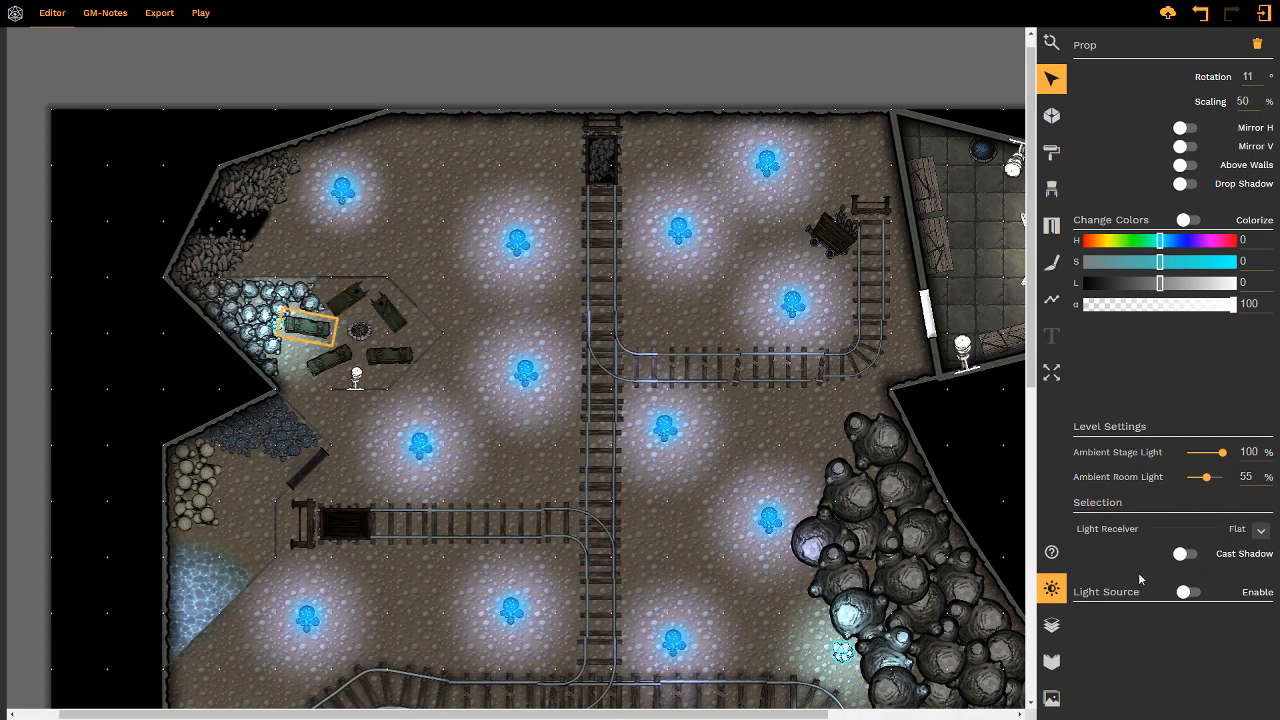
click(1184, 555)
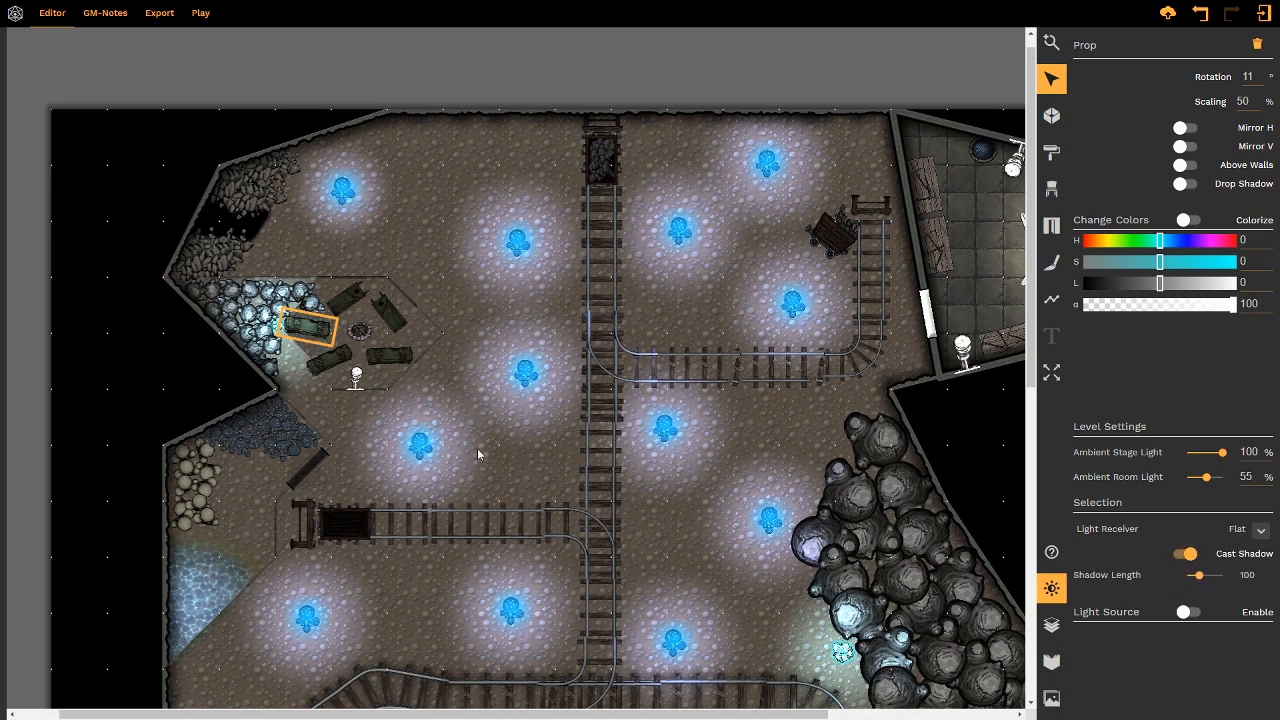
click(333, 363)
click(1184, 555)
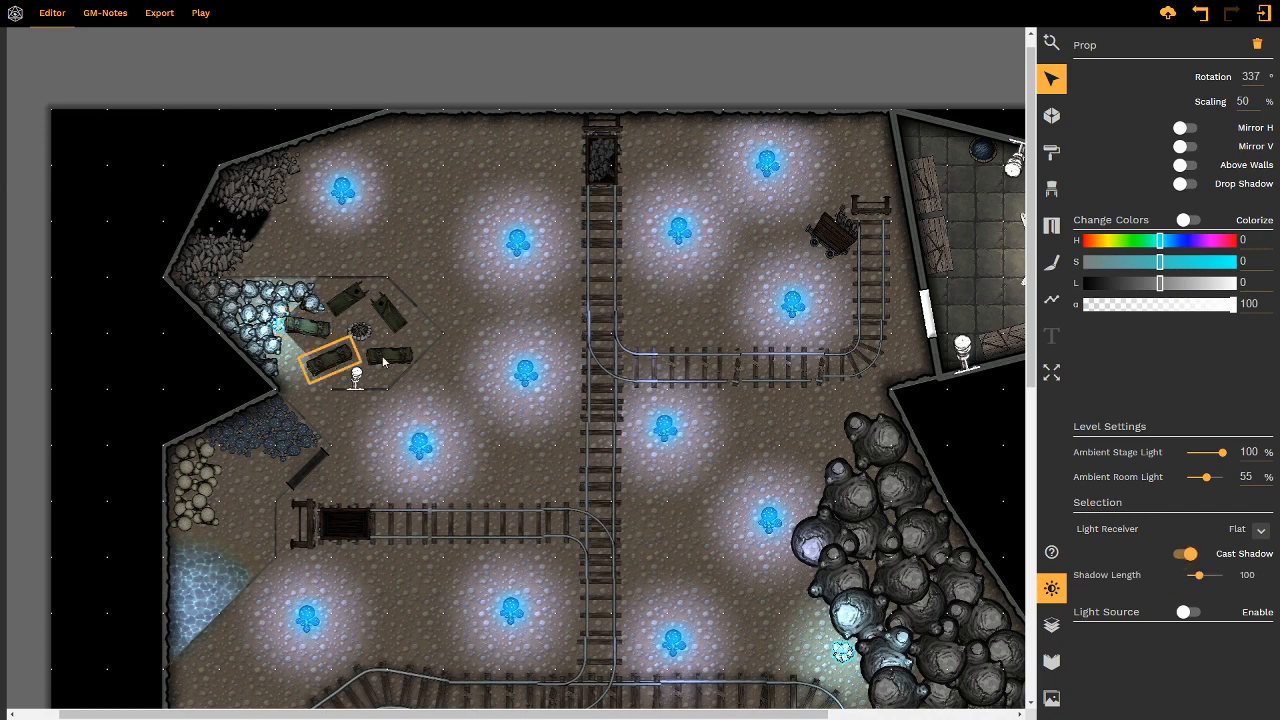
click(388, 360)
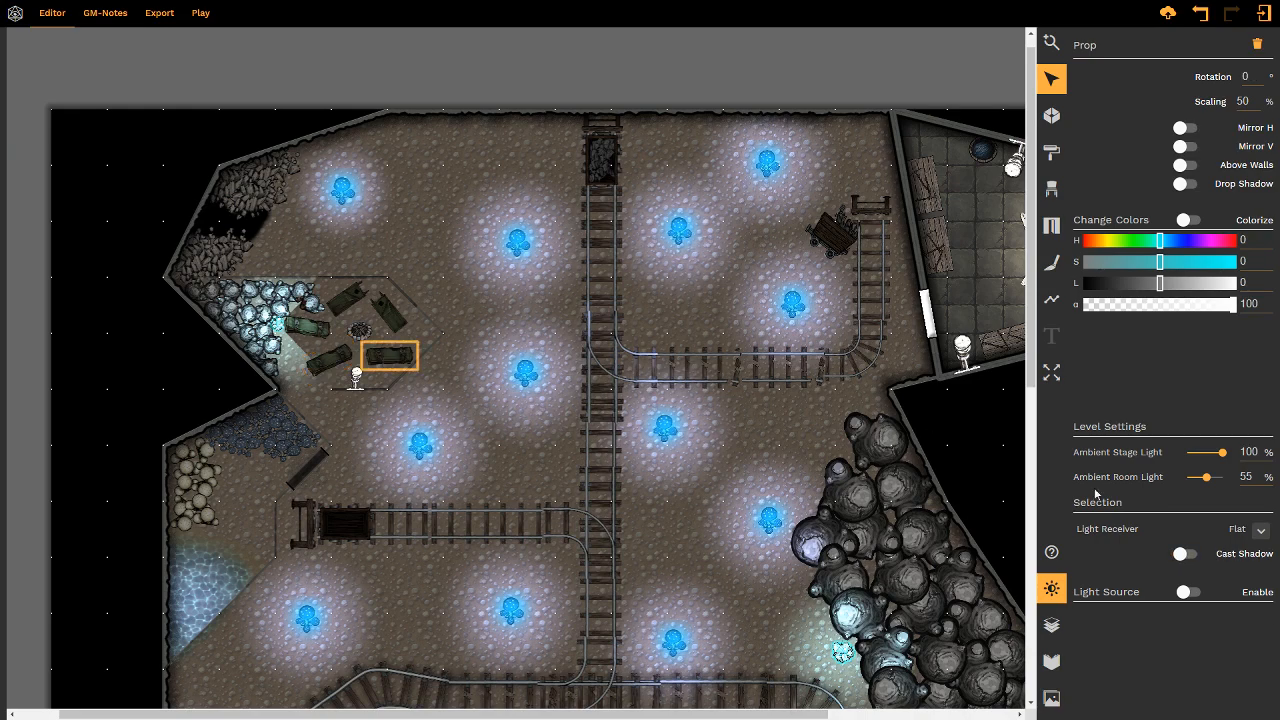
click(1184, 555)
click(390, 318)
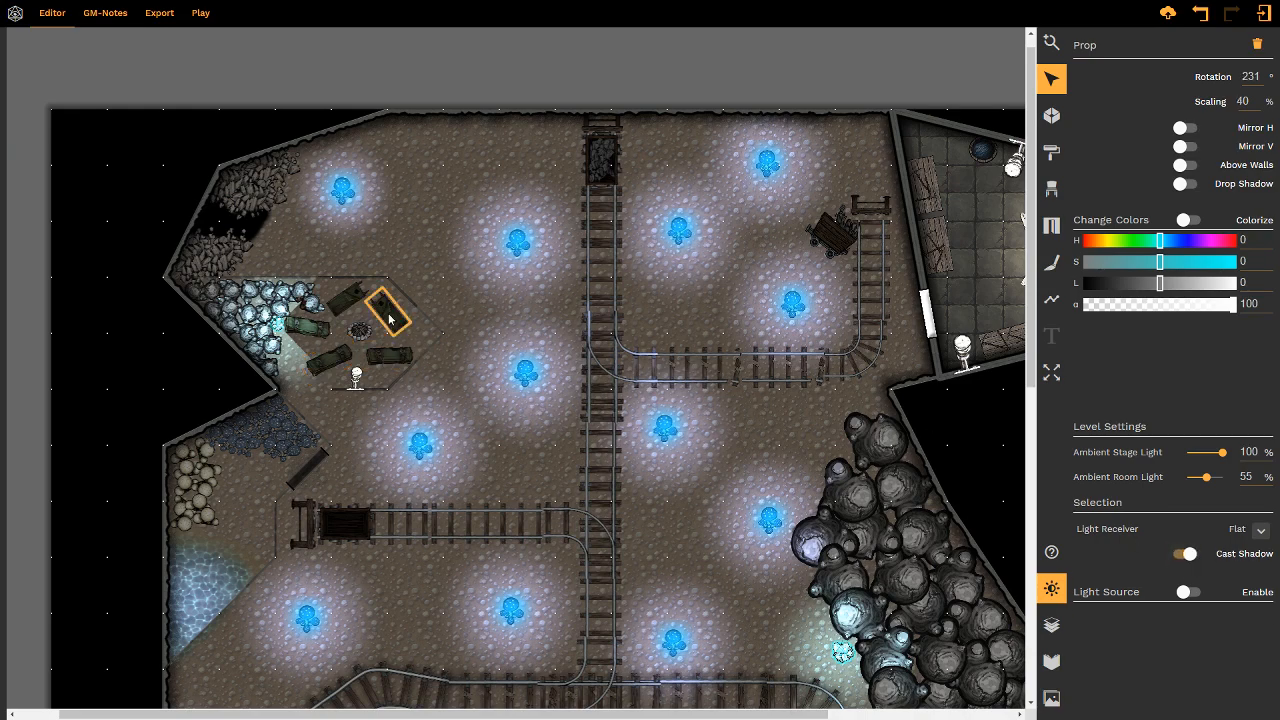
click(1184, 555)
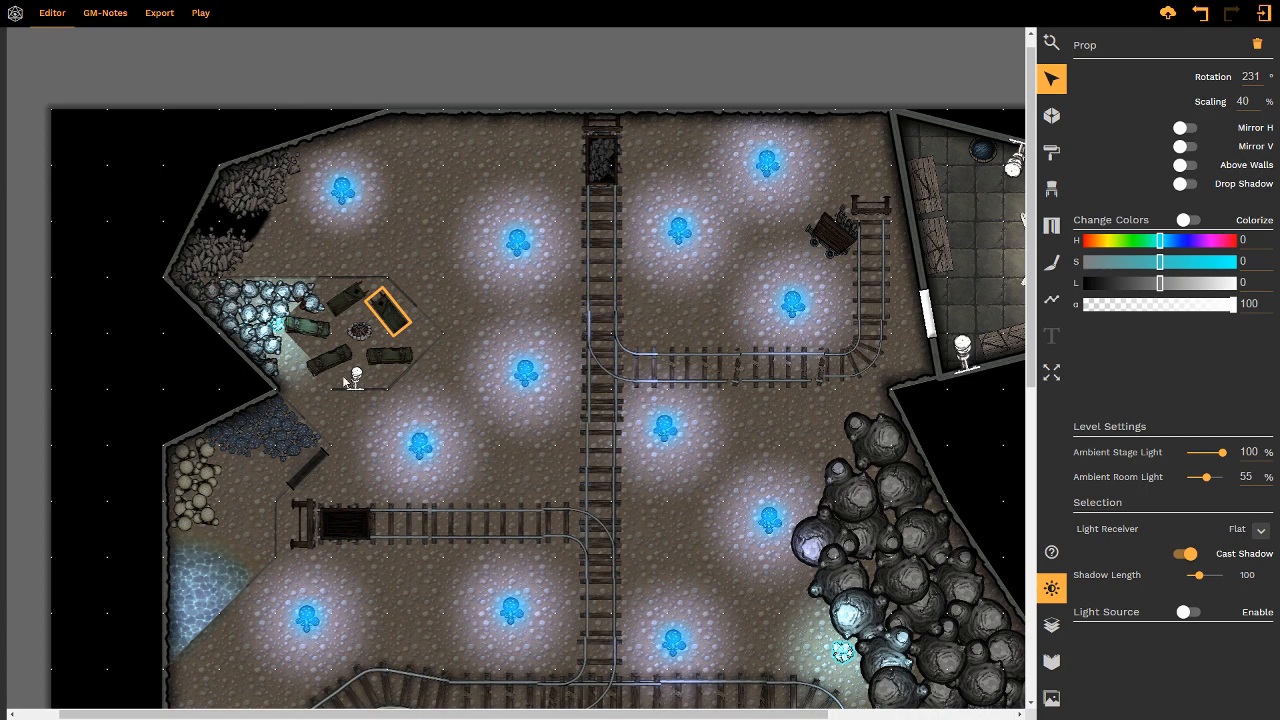
click(358, 330)
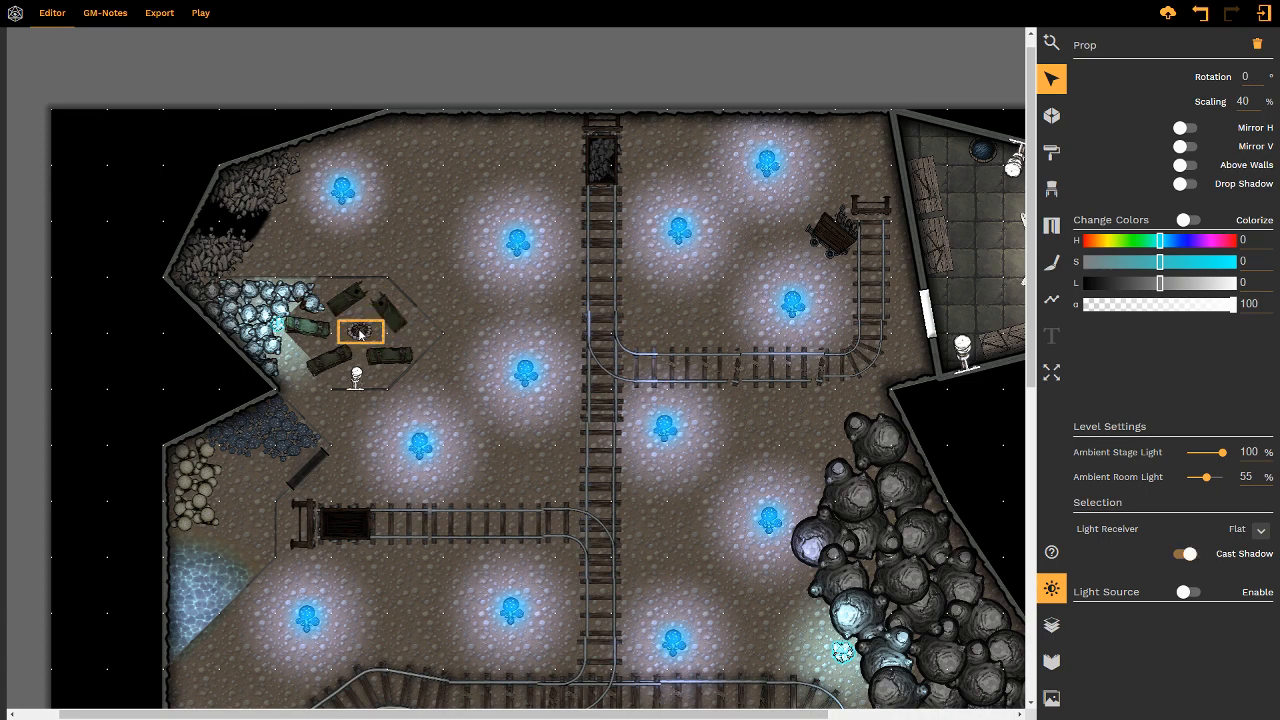
- Set the light range of the glowing crystal ore in the campsite's rock pile to 130
click(280, 326)
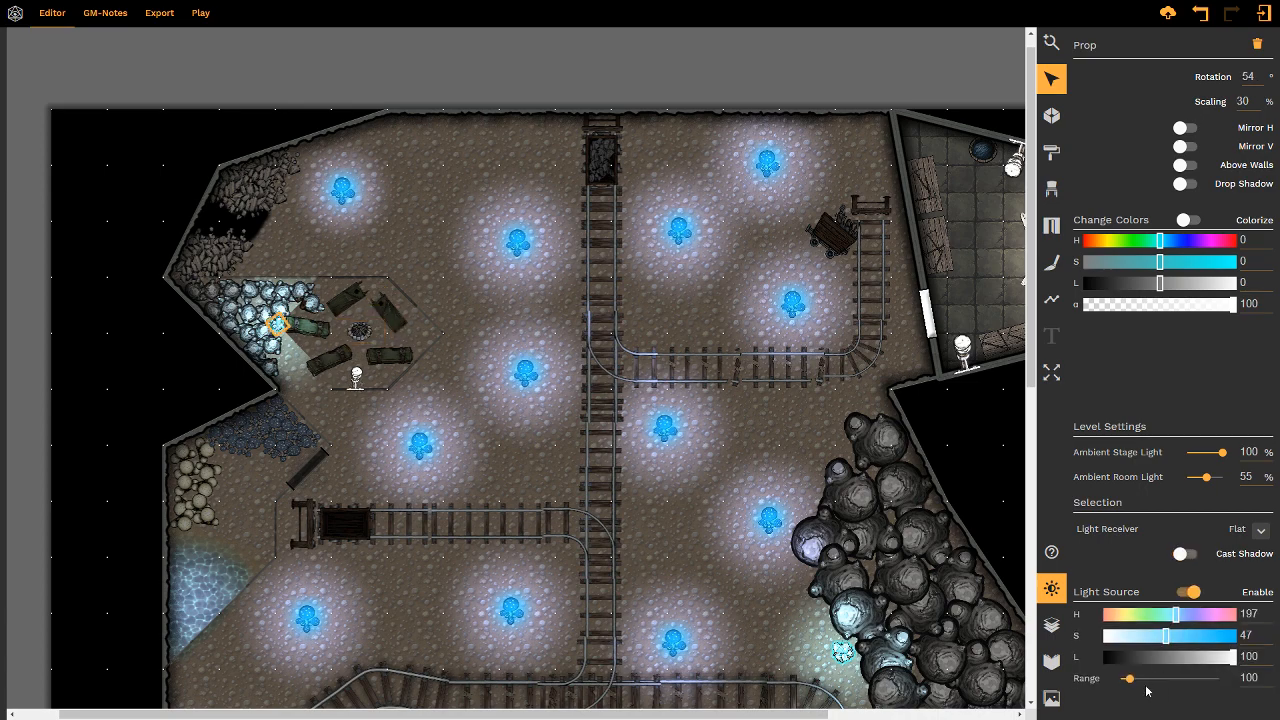
click(1255, 678)
drag(1258, 678, 1234, 679)
text(130)
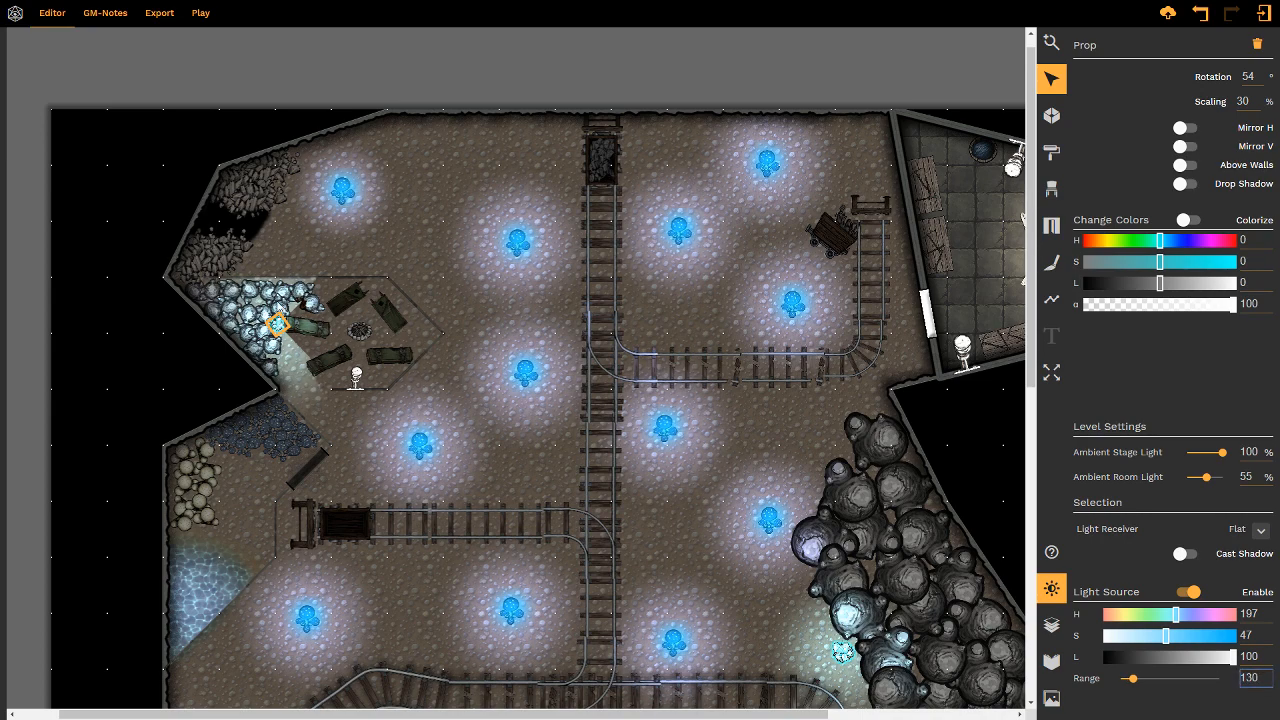
- Turn on shadow casting for more individual rocks surrounding the glowing crystal ore in the campsite's rock pile
click(300, 293)
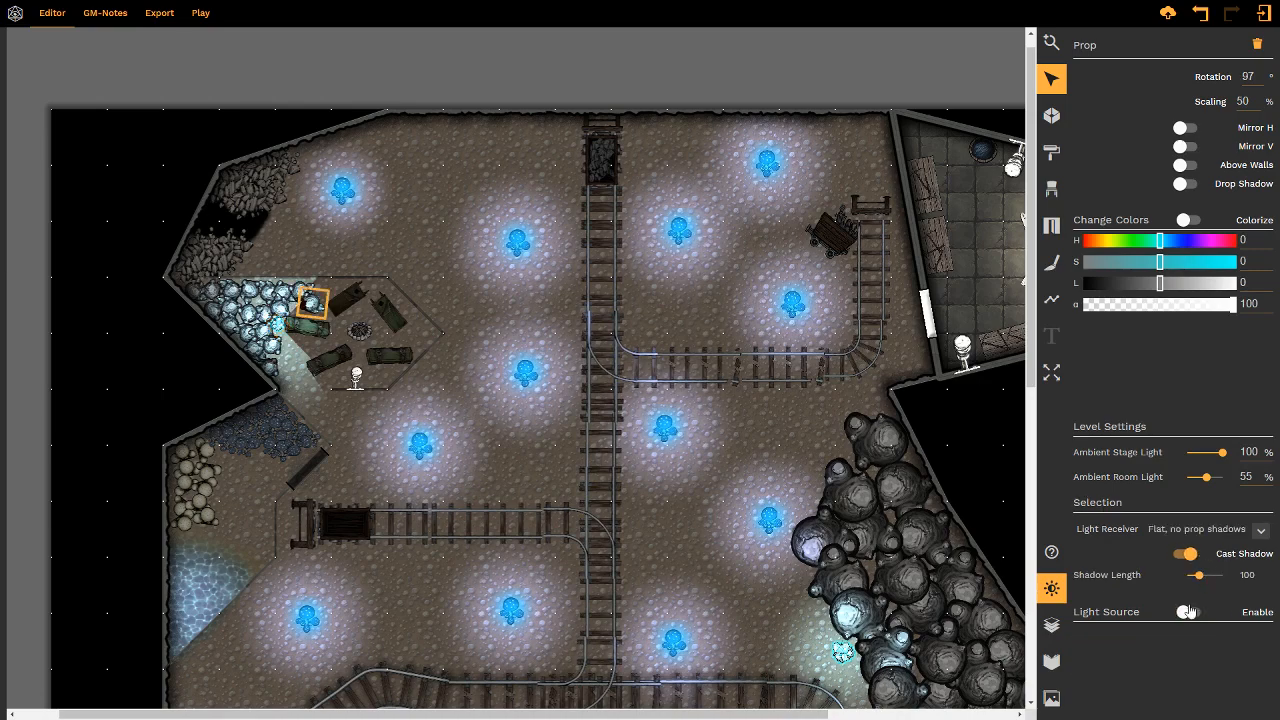
click(299, 296)
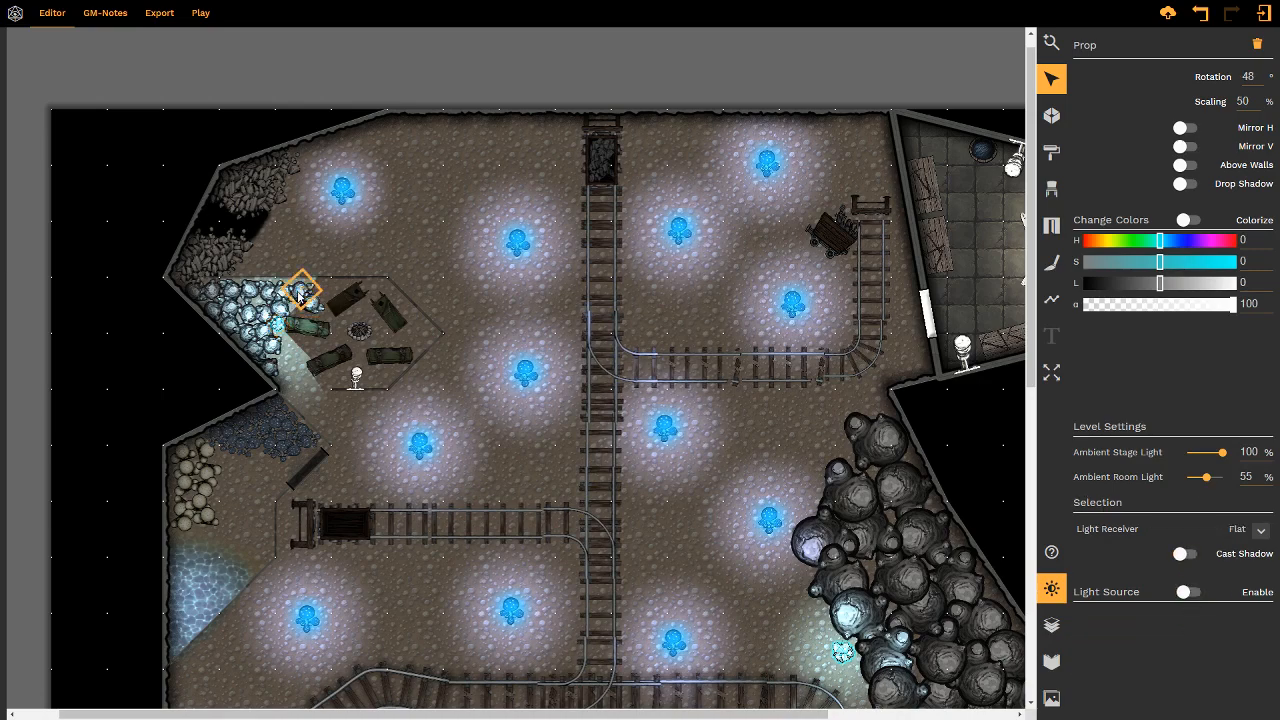
click(1181, 553)
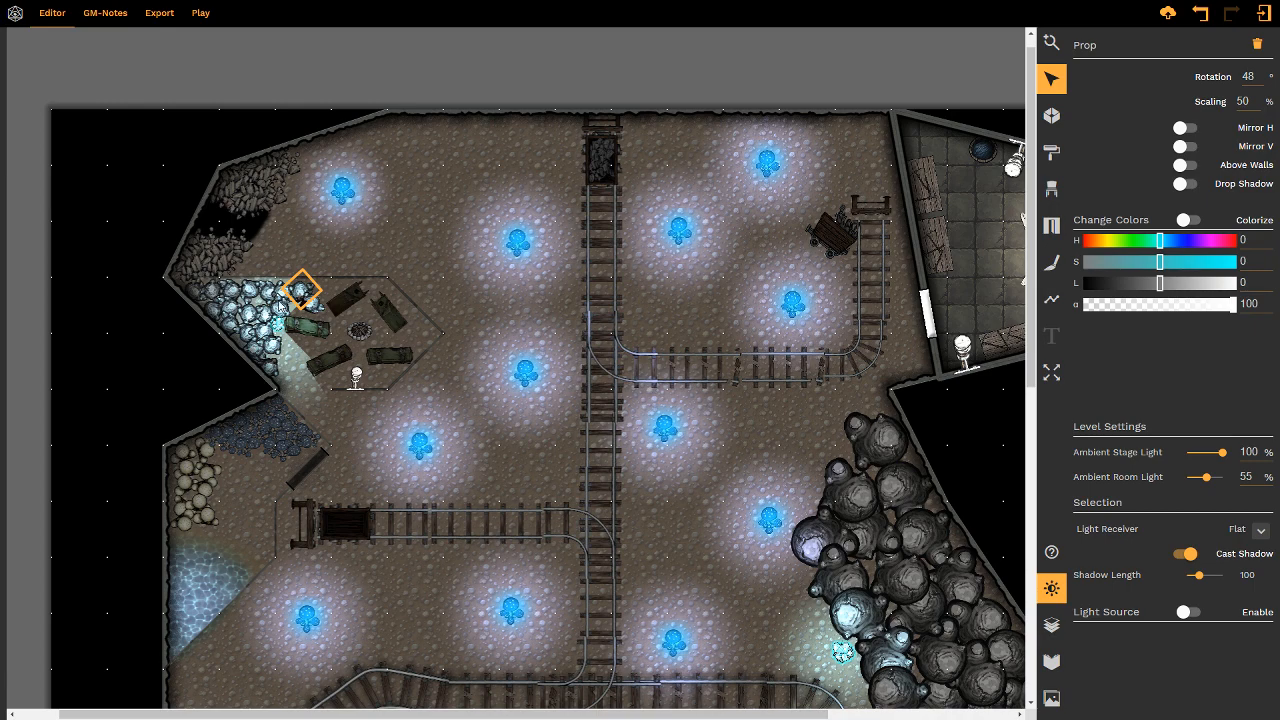
click(281, 305)
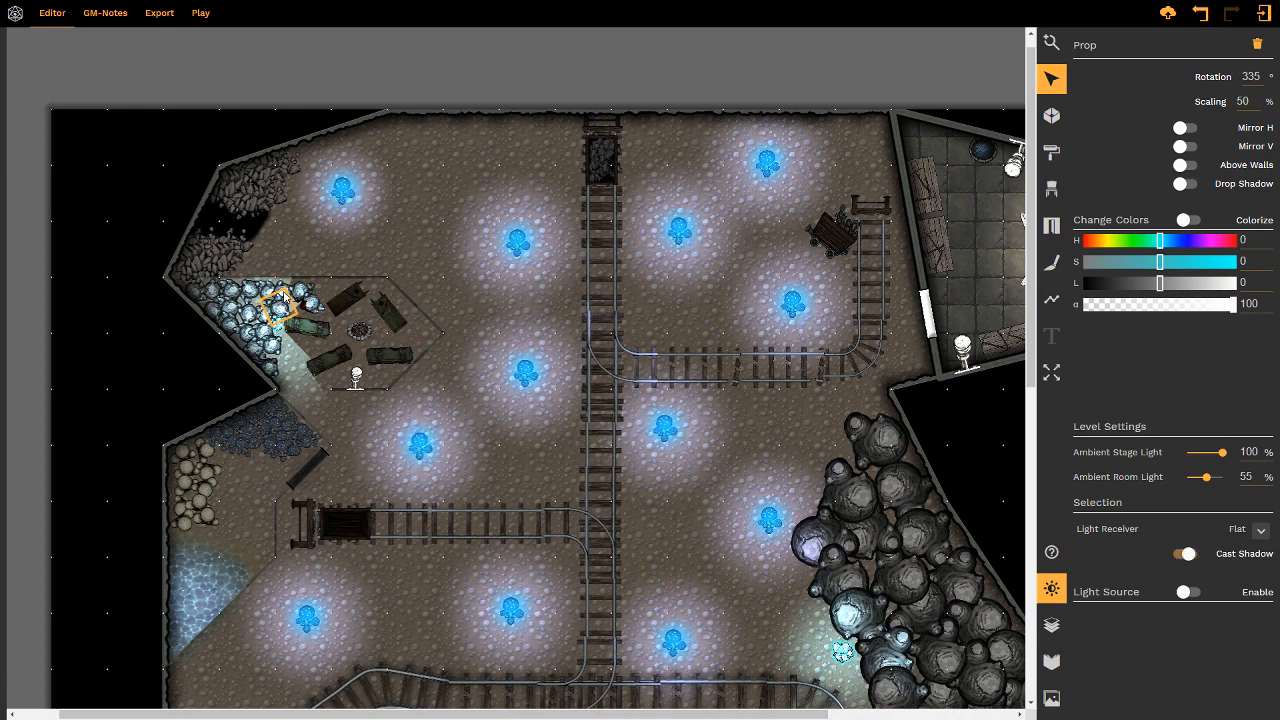
click(1181, 555)
click(1184, 556)
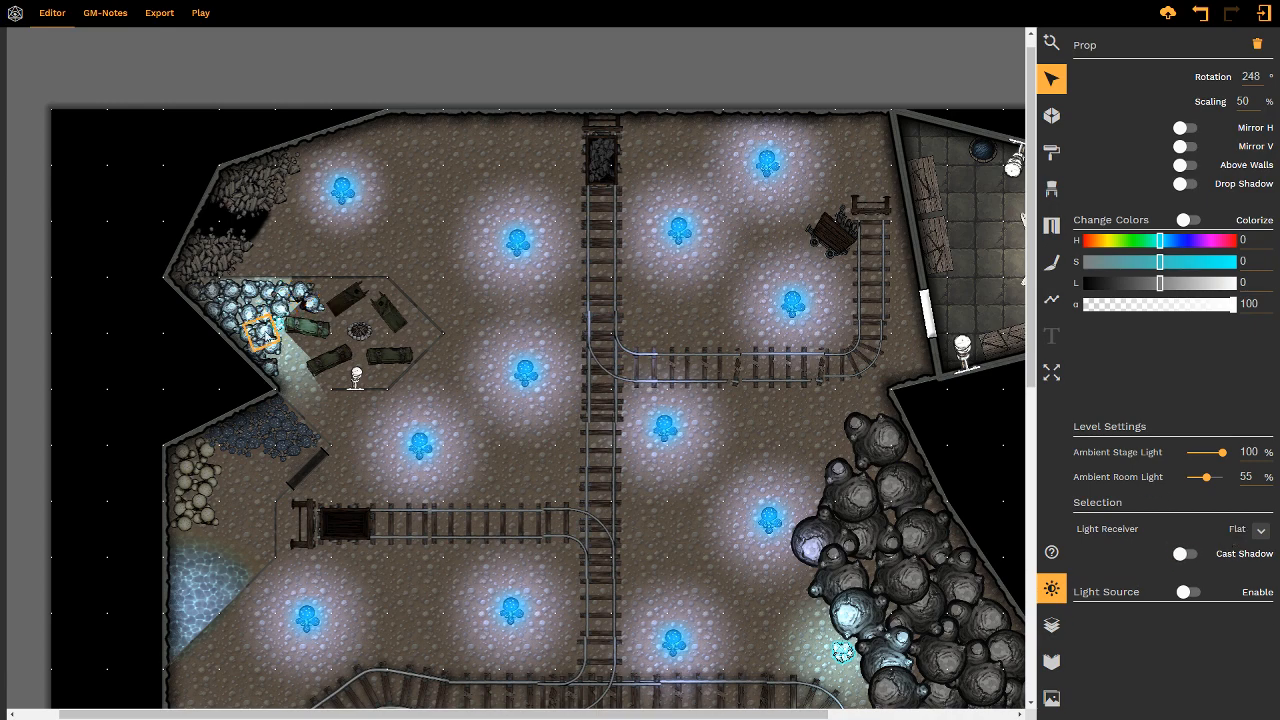
click(1184, 555)
click(250, 312)
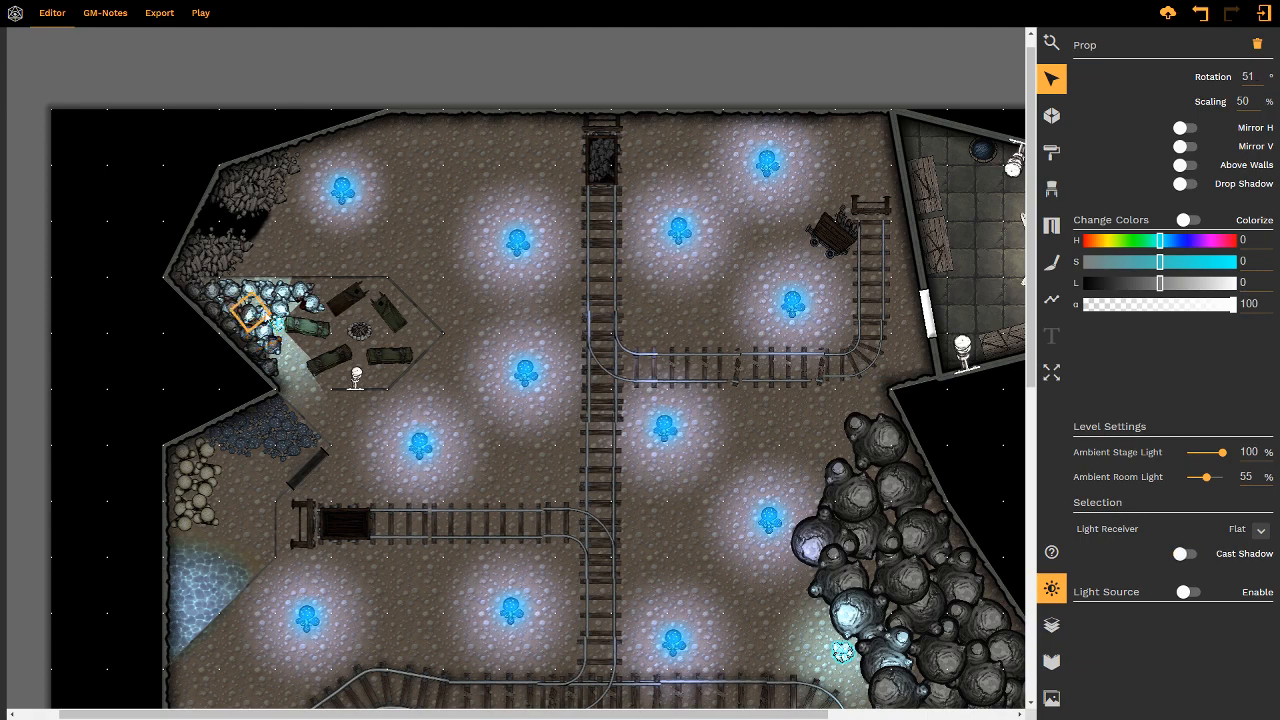
click(1185, 555)
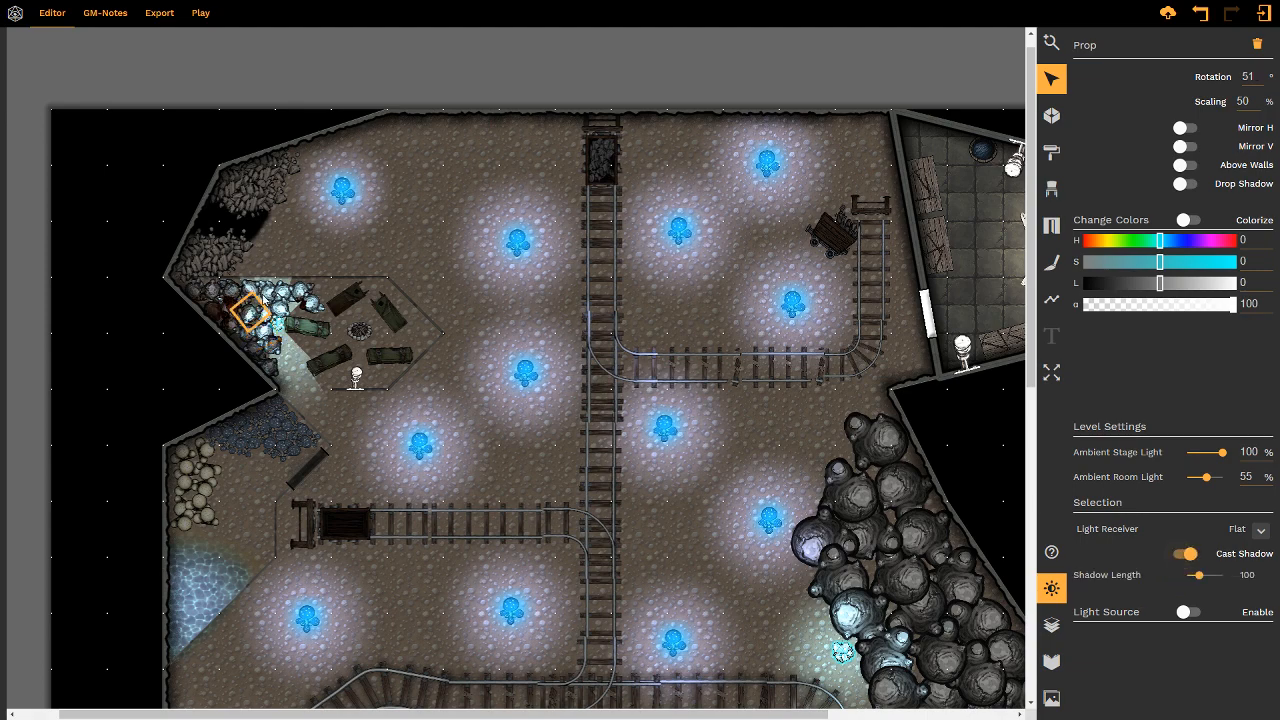
click(1182, 555)
click(1183, 555)
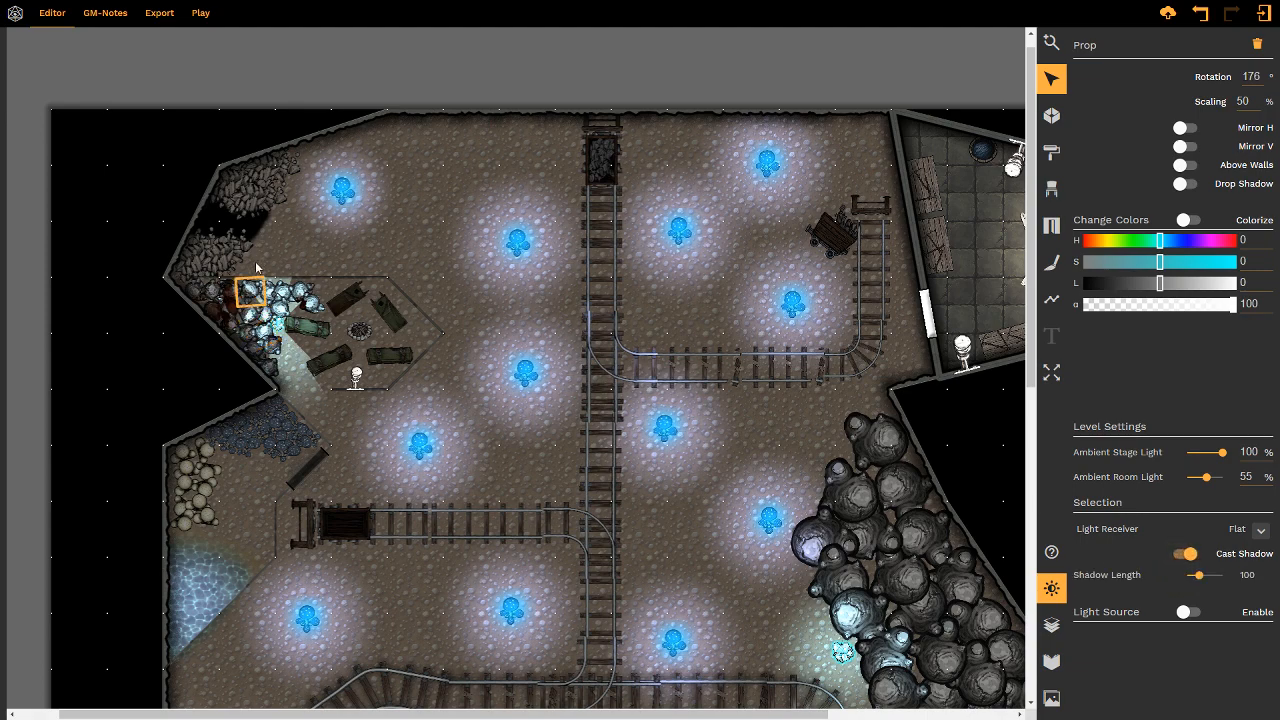
click(222, 265)
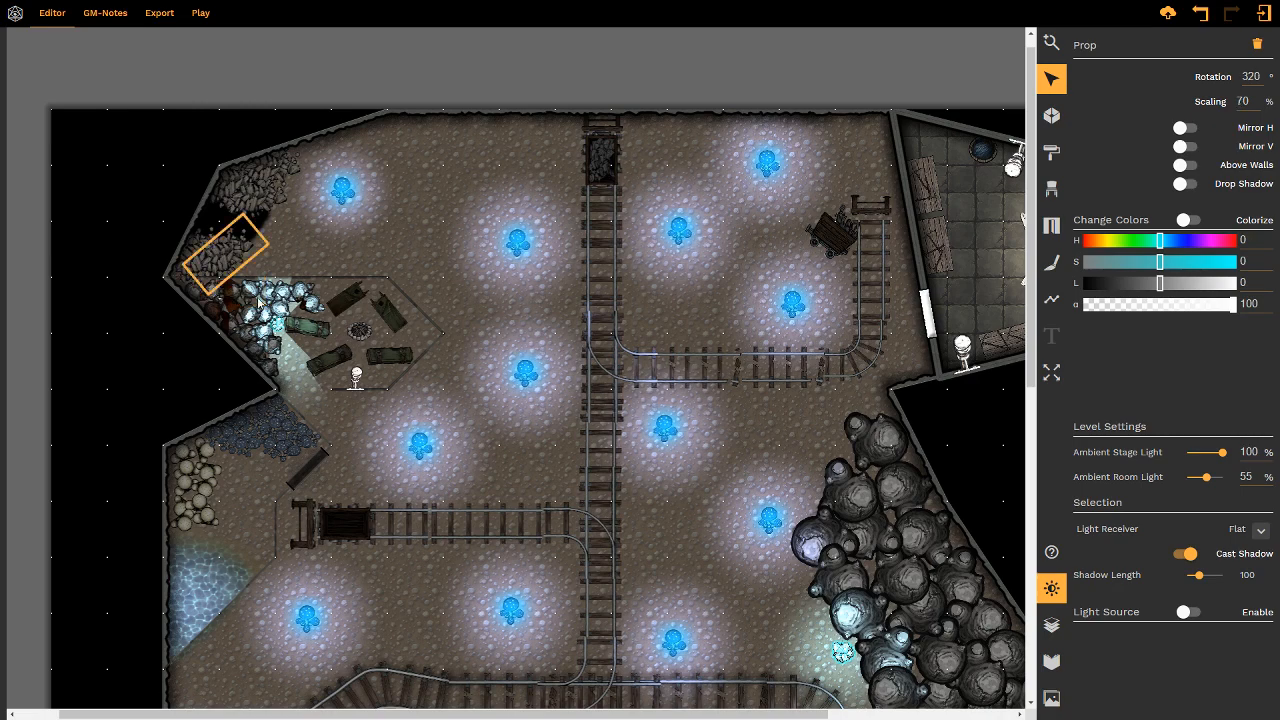
- Turn on shadow casting for the rock at the northern edge of the campsite's rock pile, just above the glowing crystal ore
click(277, 306)
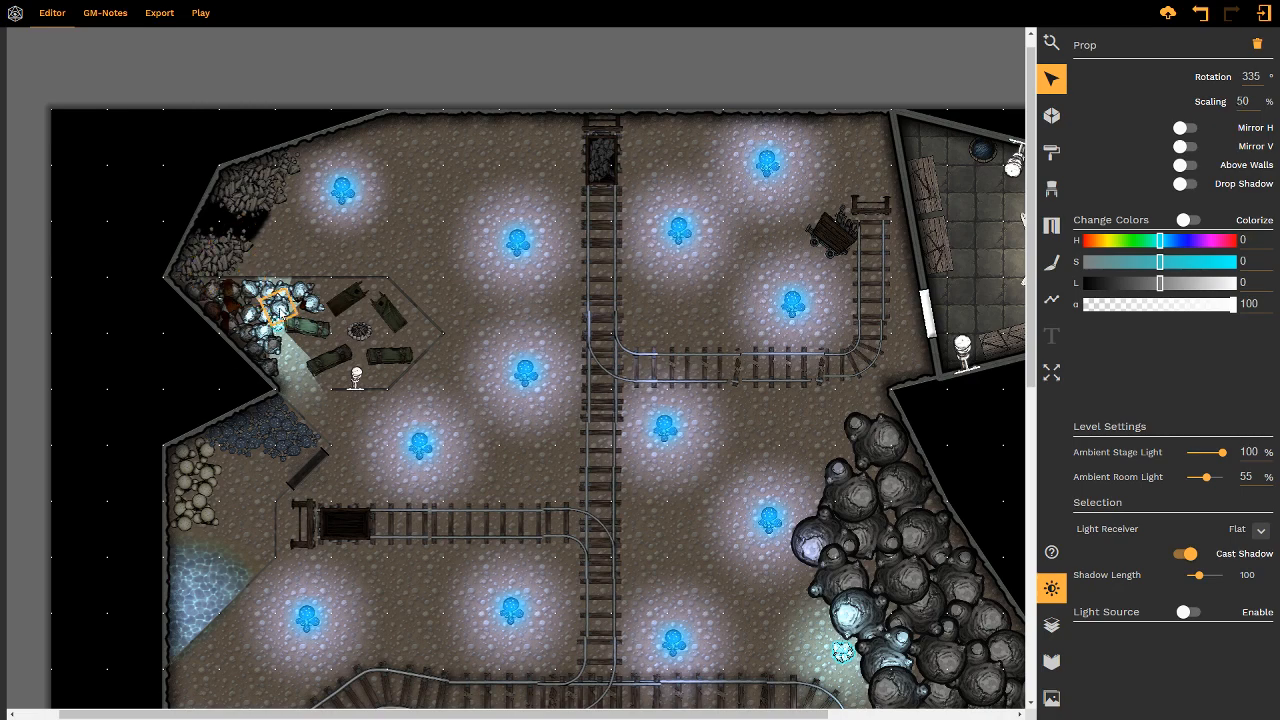
click(270, 296)
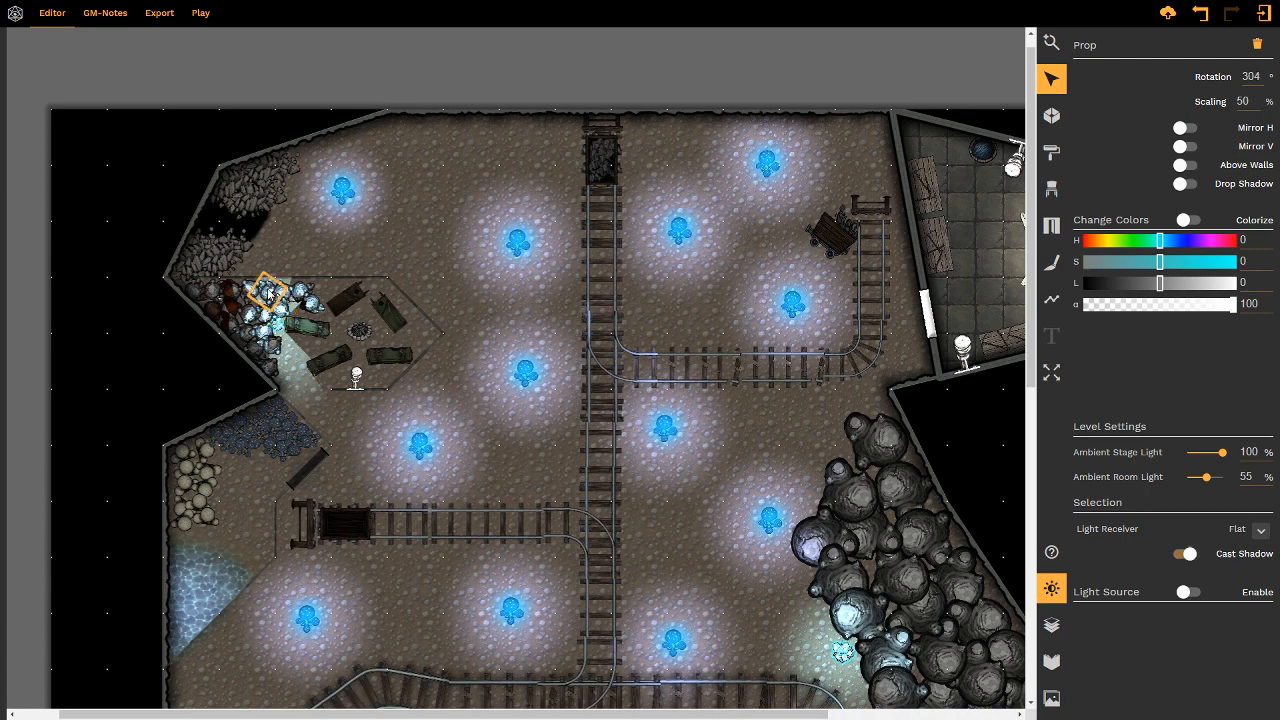
click(1182, 554)
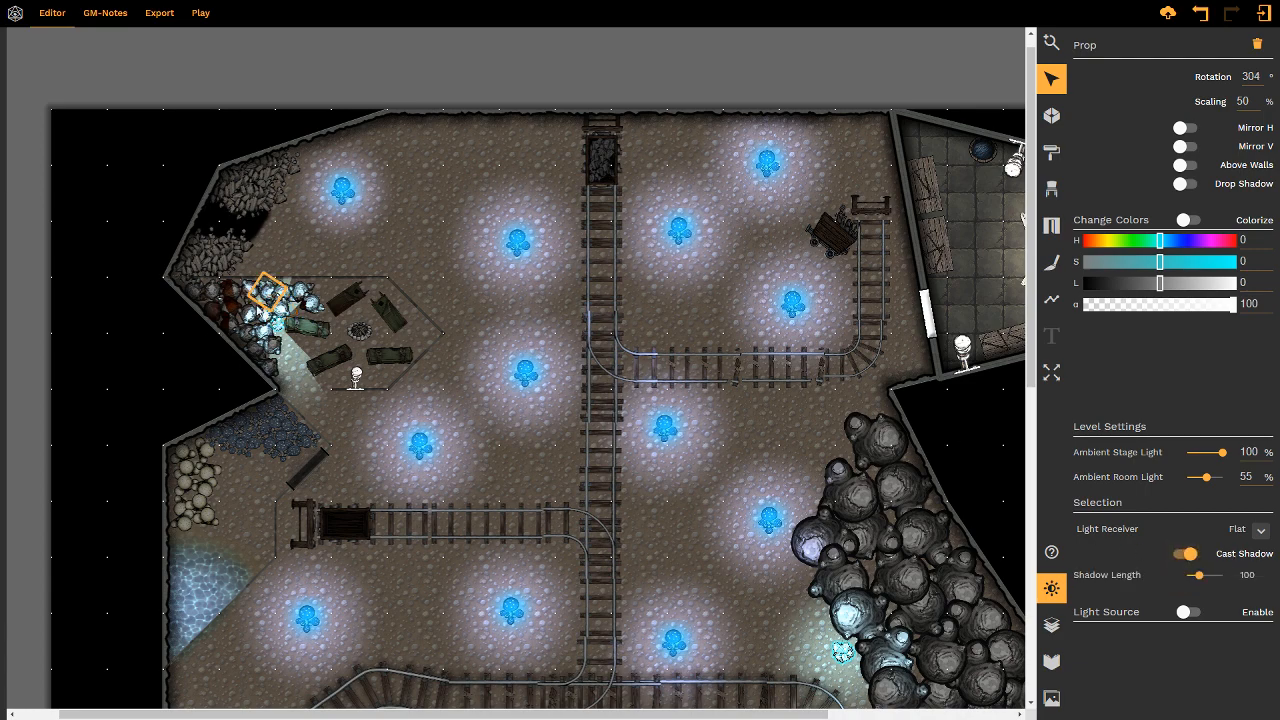
- Try a longer shadow length on the rock west of the campsite's glowing crystal ore, and return it to 100
click(252, 318)
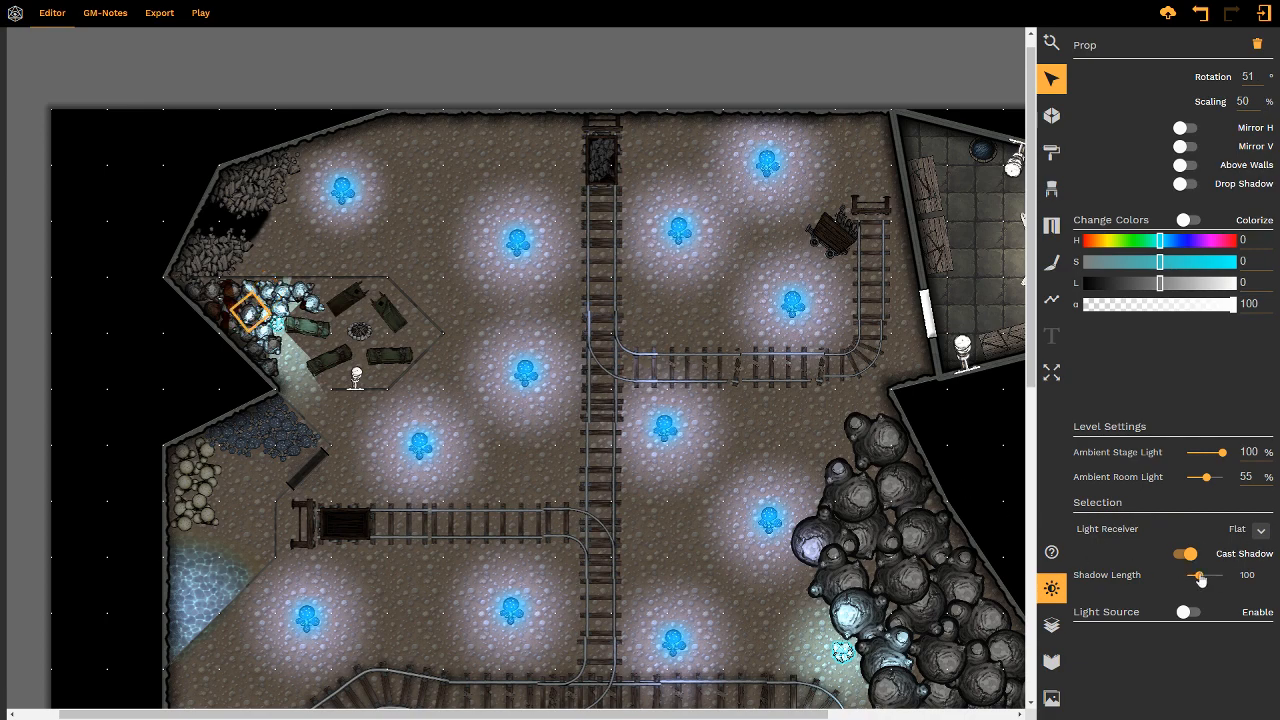
drag(1200, 579, 1233, 575)
drag(1222, 577, 1199, 577)
- Set the light range of the glowing crystal at the northeast corner of the brown pit to 300
right_drag(665, 300, 469, 319)
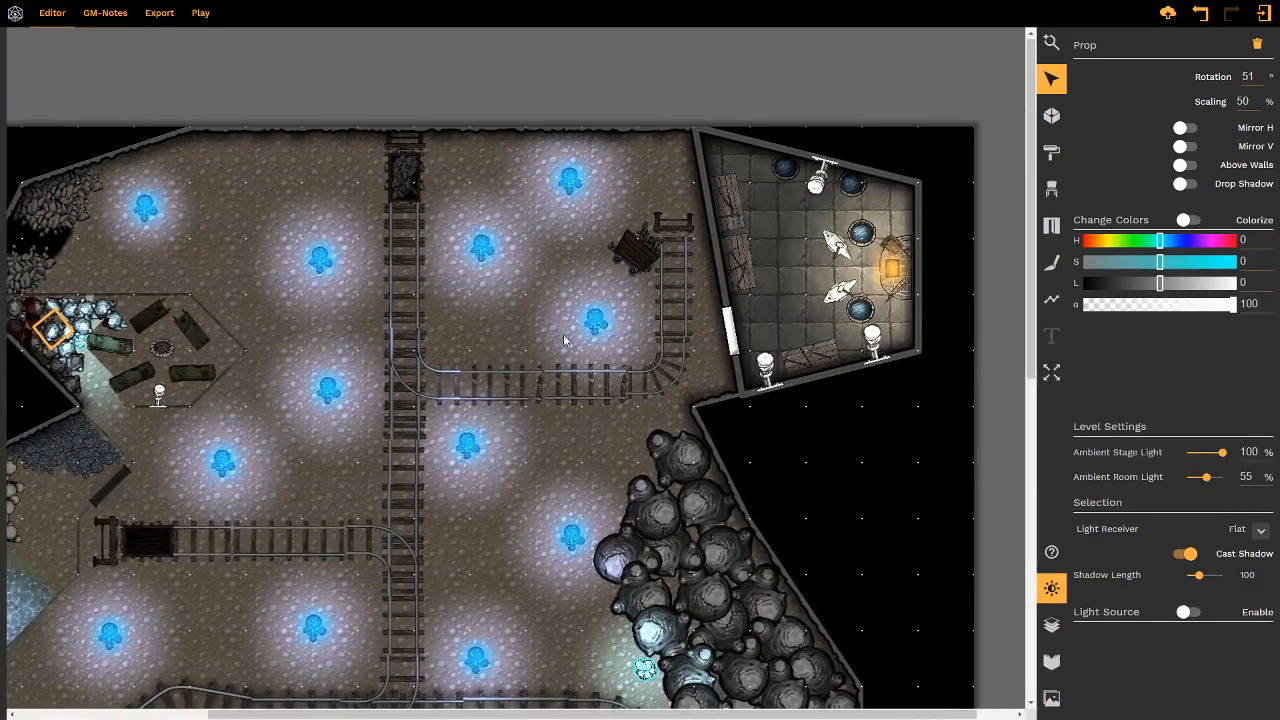
right_drag(525, 402, 616, 241)
right_drag(492, 463, 602, 257)
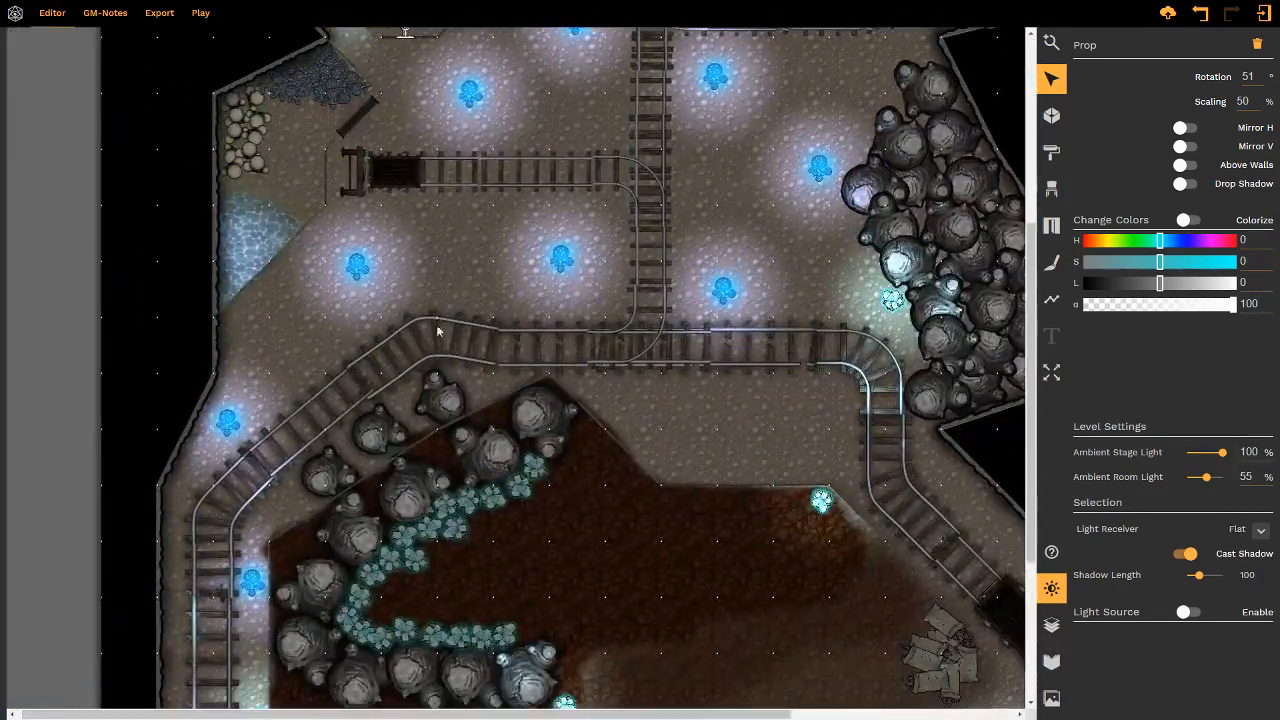
right_drag(477, 346, 514, 300)
right_drag(616, 468, 498, 408)
click(696, 398)
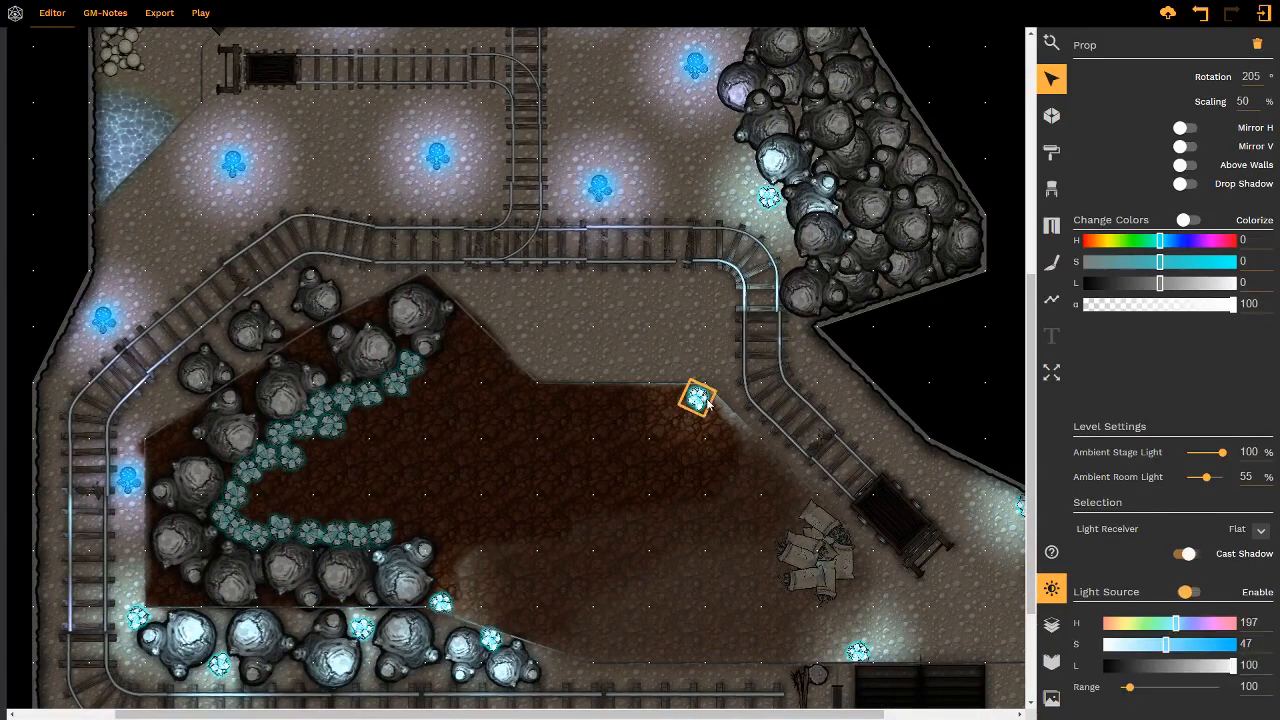
click(1242, 678)
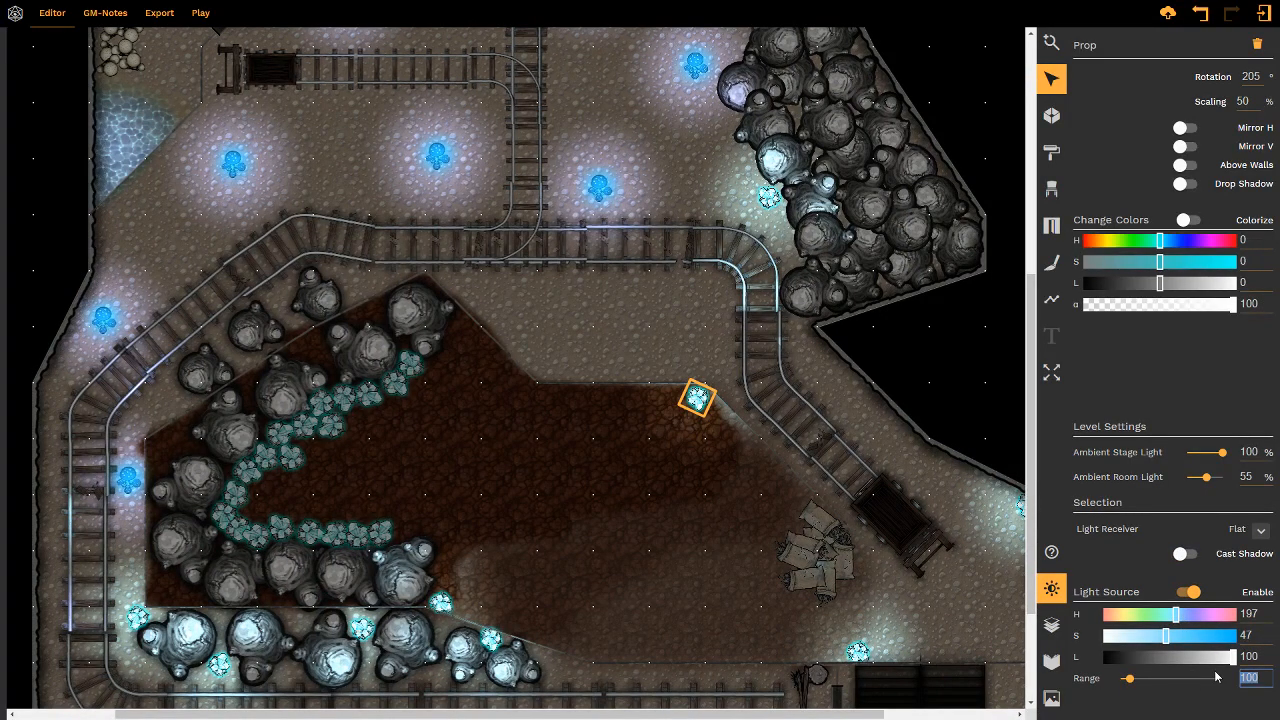
text(300)
key(Return)
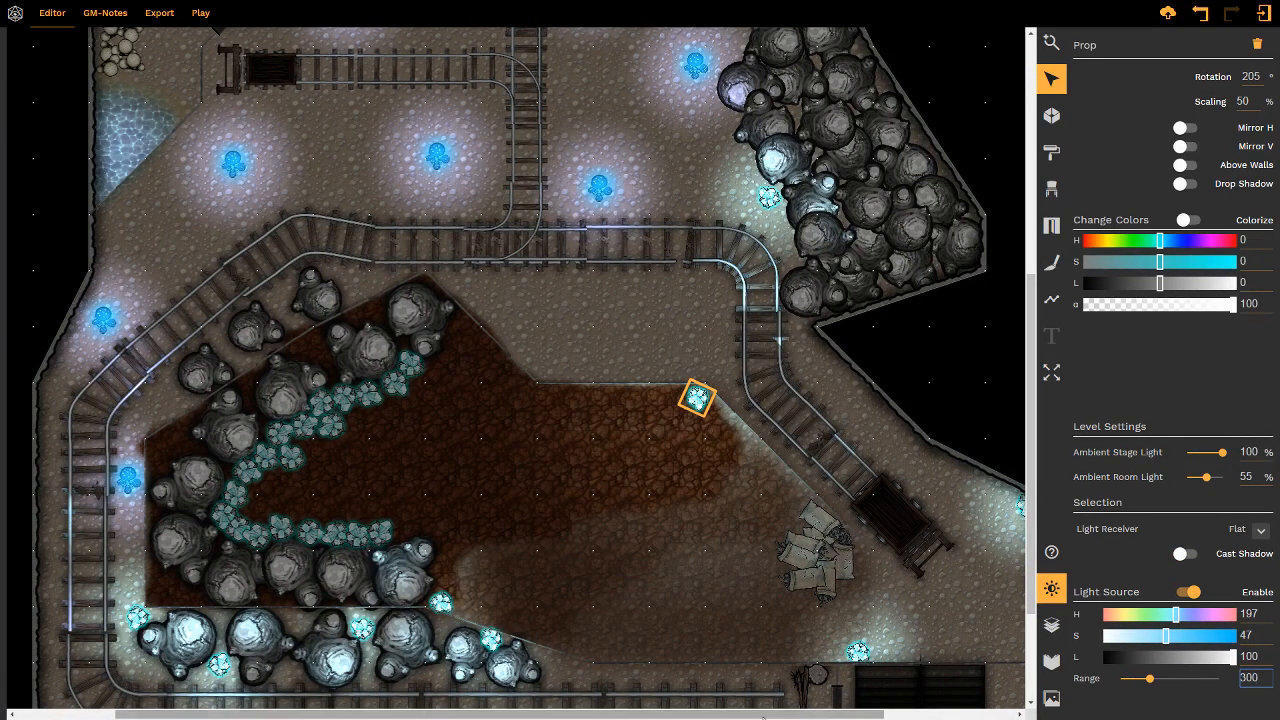
- Turn on shadow casting for the two westernmost large boulders in the row just south of the brown pit
right_drag(690, 558, 658, 510)
click(826, 607)
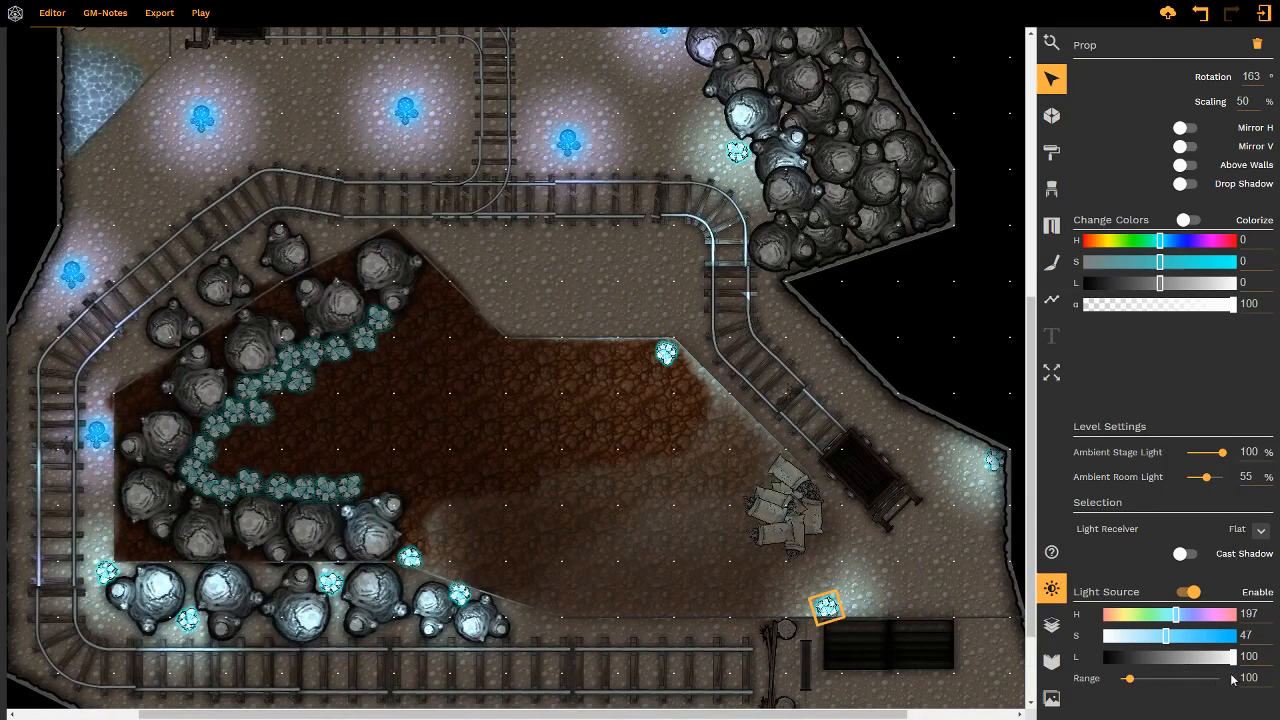
right_drag(907, 538, 885, 398)
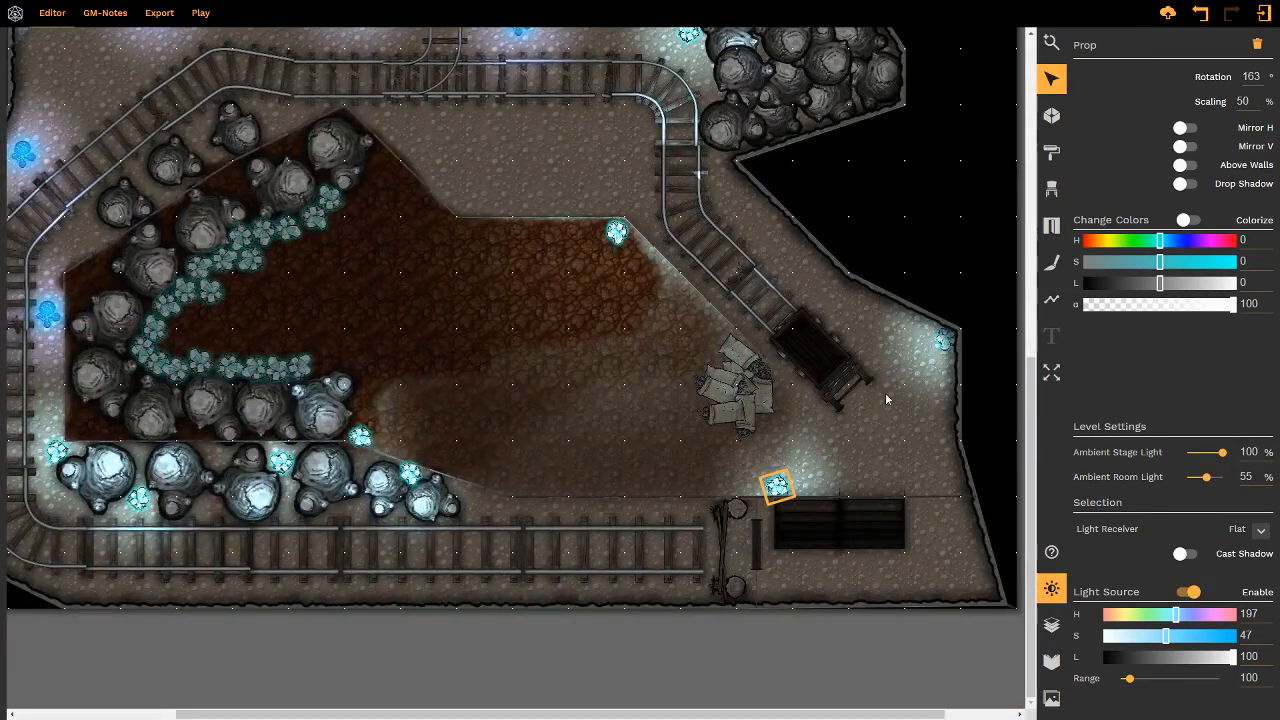
right_drag(195, 455, 405, 466)
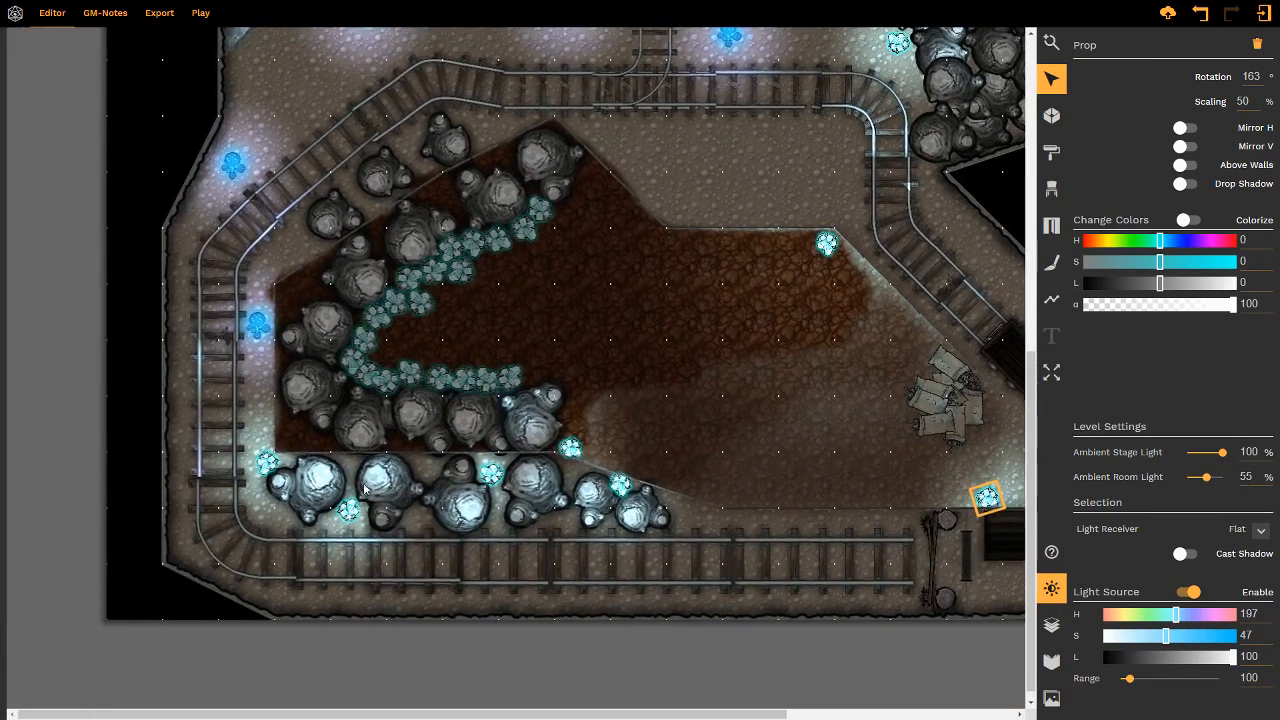
click(403, 487)
click(1184, 553)
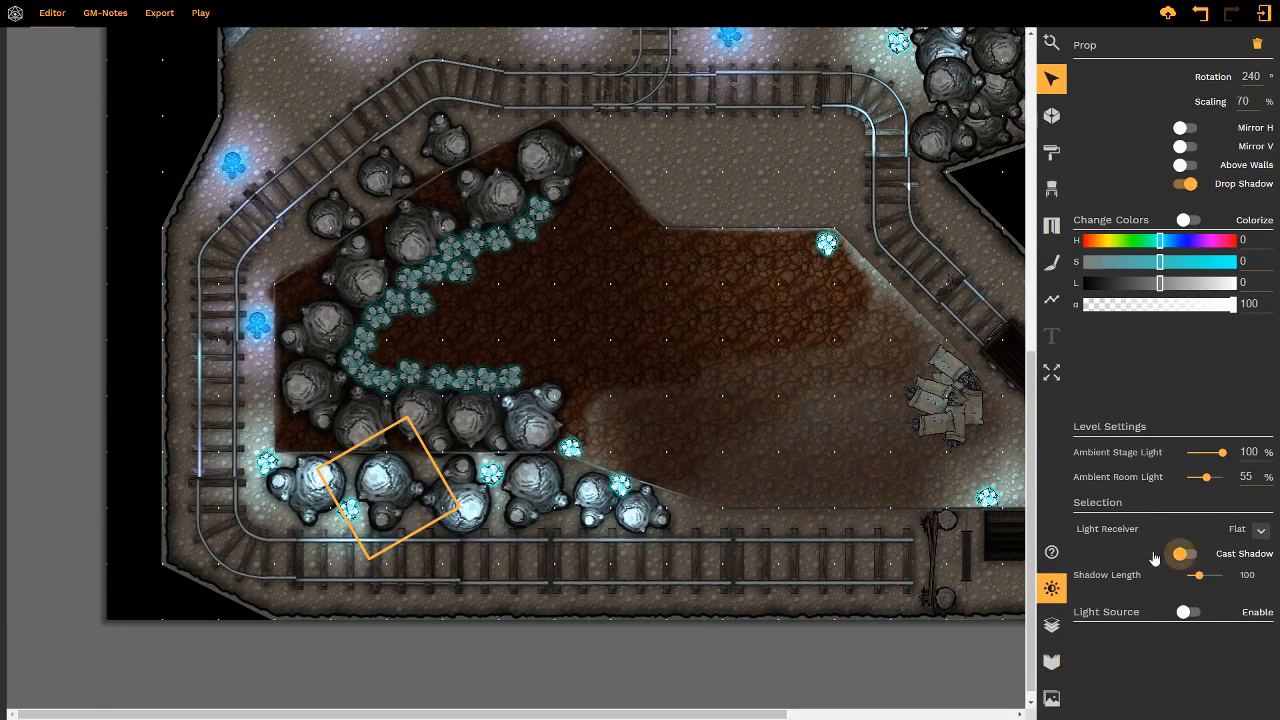
key(r)
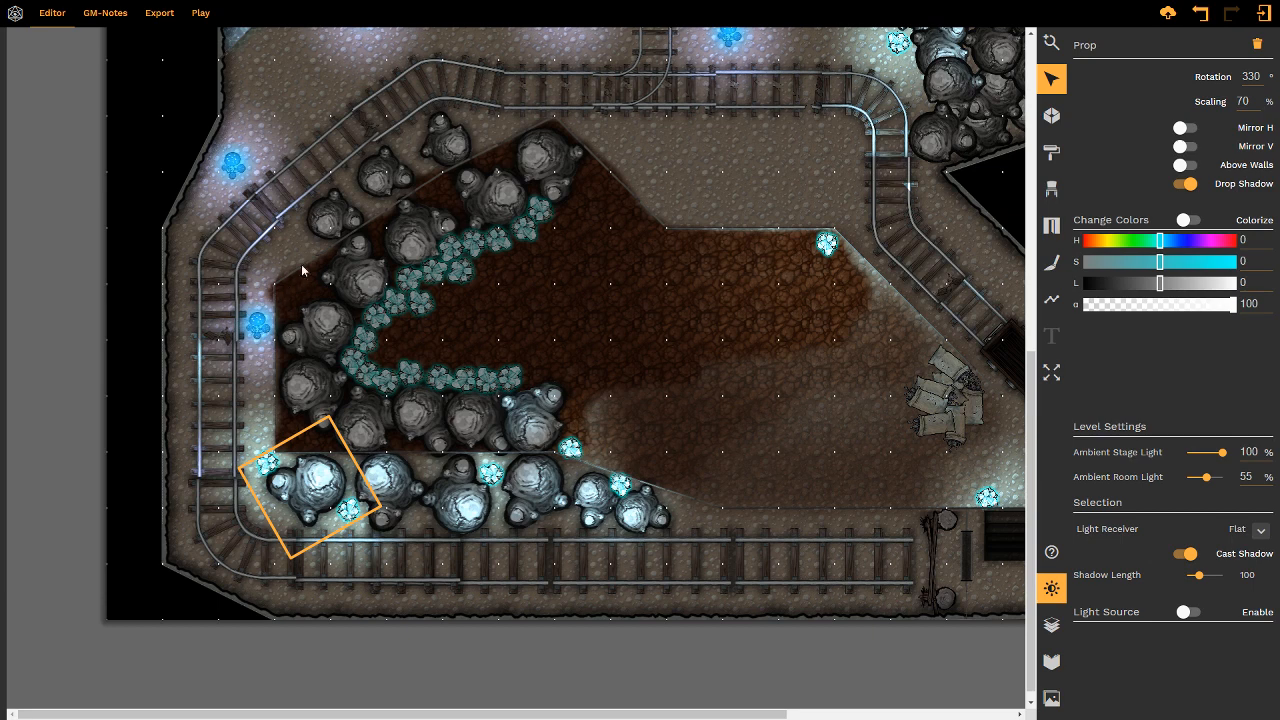
click(338, 218)
click(456, 244)
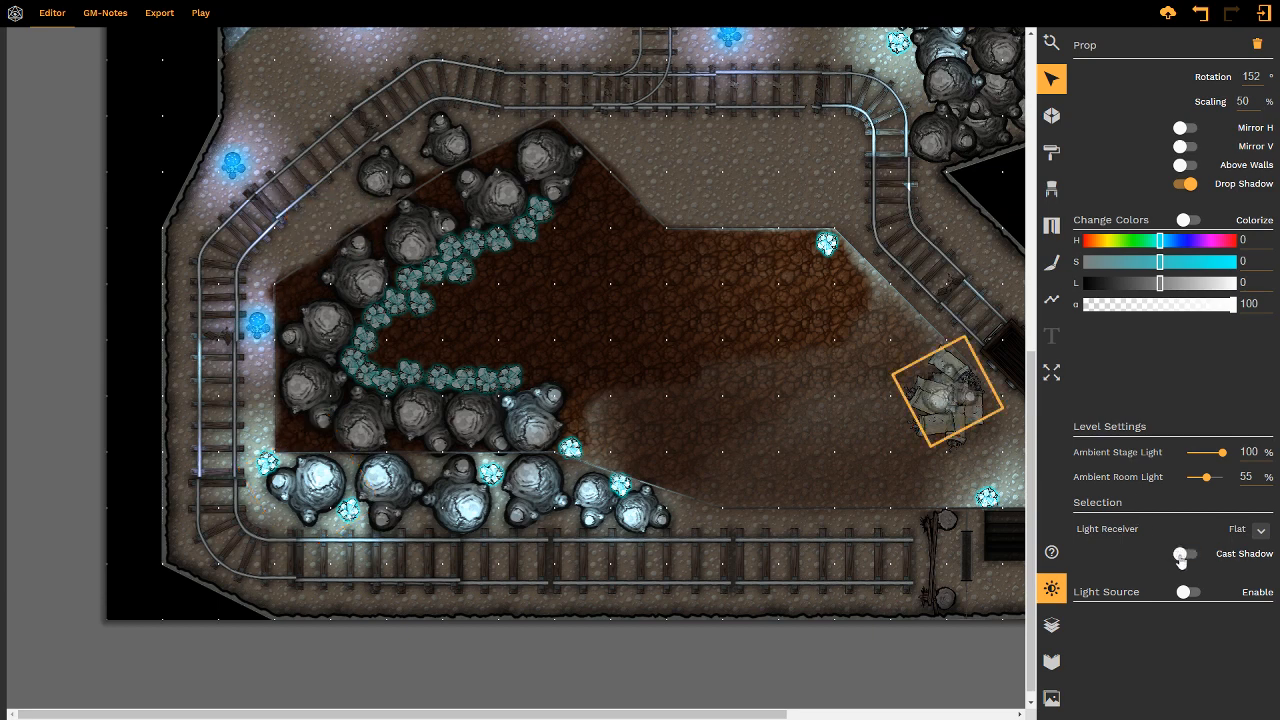
click(362, 172)
drag(362, 172, 334, 207)
key(ctrl+z)
key(ctrl+z)
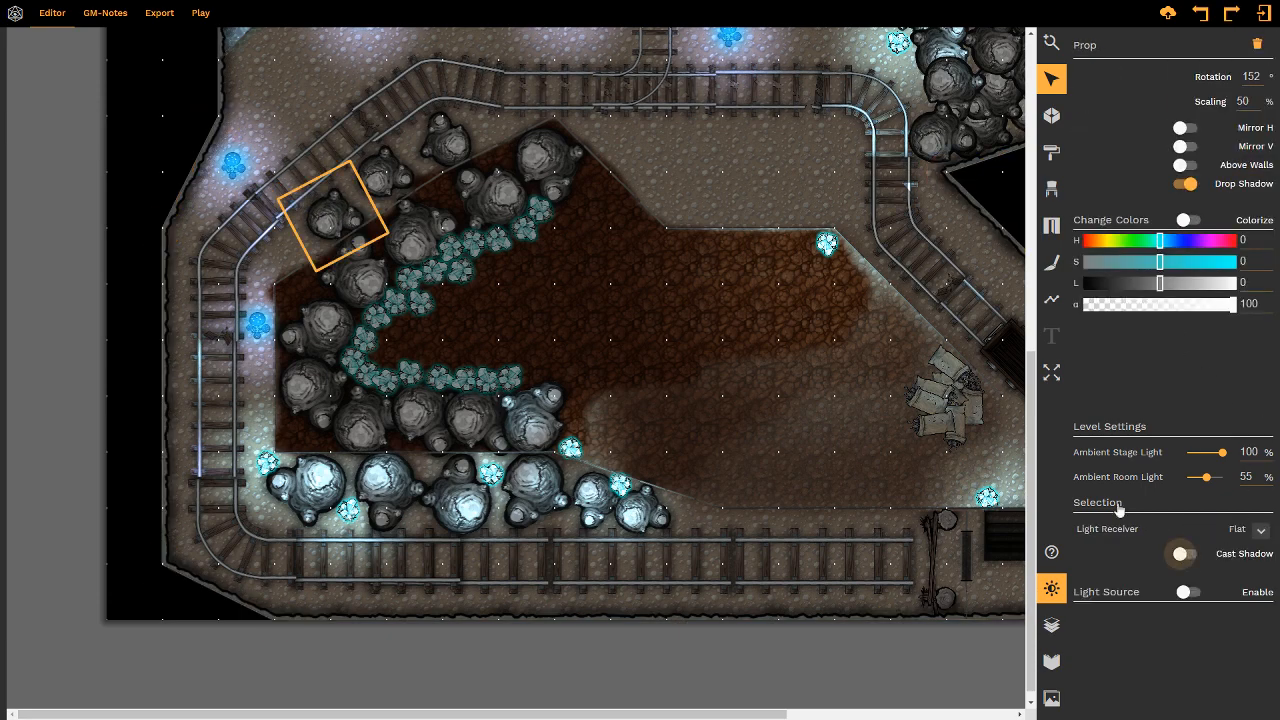
- Turn on shadow casting for the three small boulders between the curved rail track and the brown pit's northwest edge
click(1181, 555)
key(ctrl+y)
click(1181, 555)
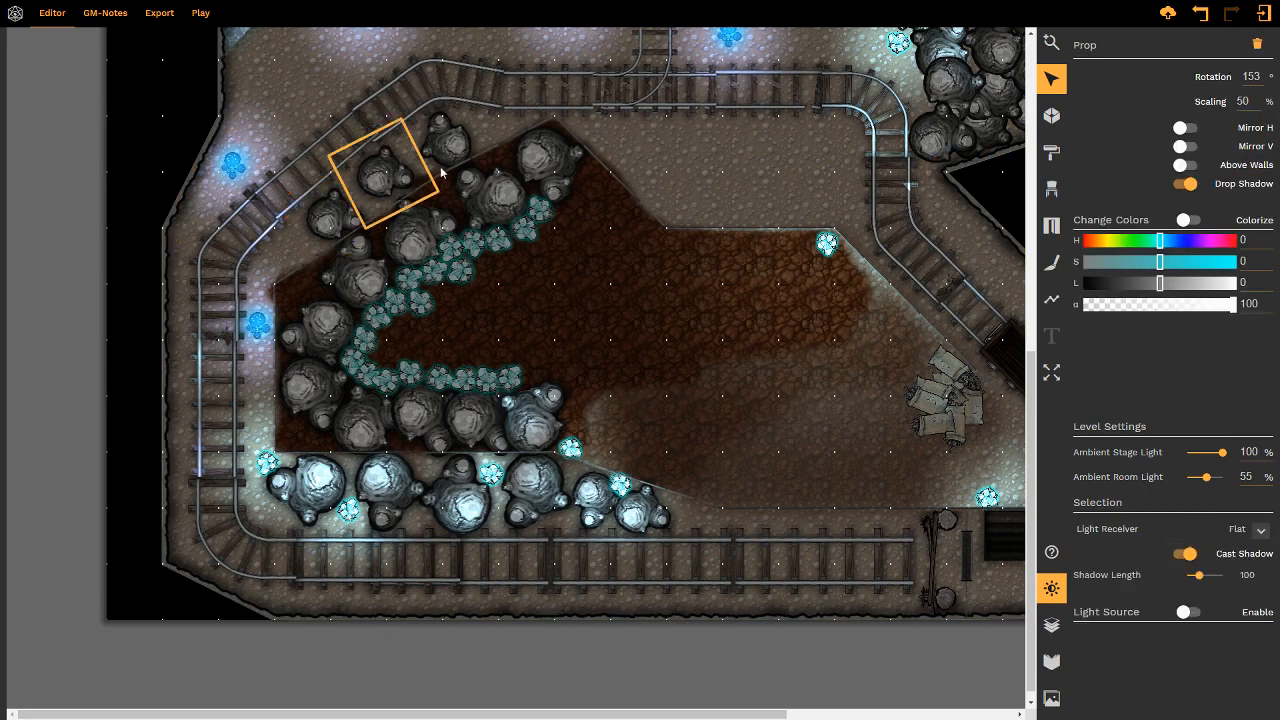
click(1181, 555)
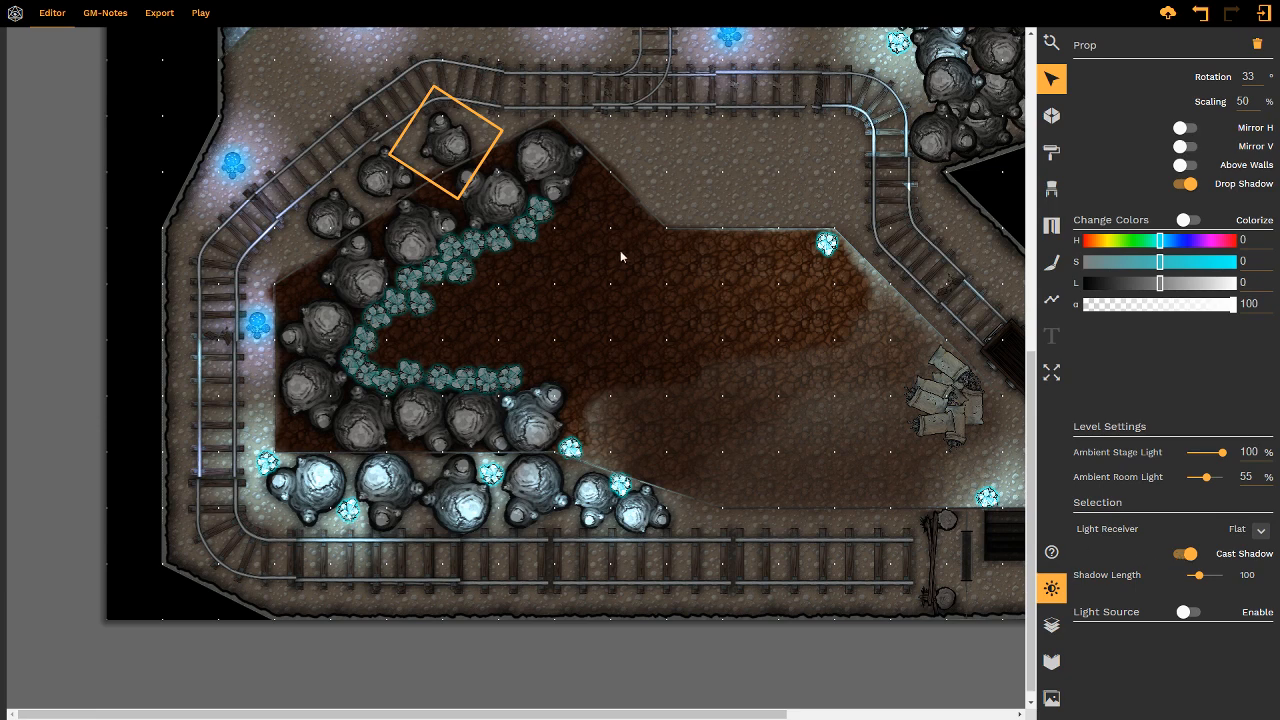
- Turn on shadow casting for the three lit boulders on the west edge of the eastern cave-in pile, near the glowing mushroom and crystal
middle_drag(736, 205, 609, 395)
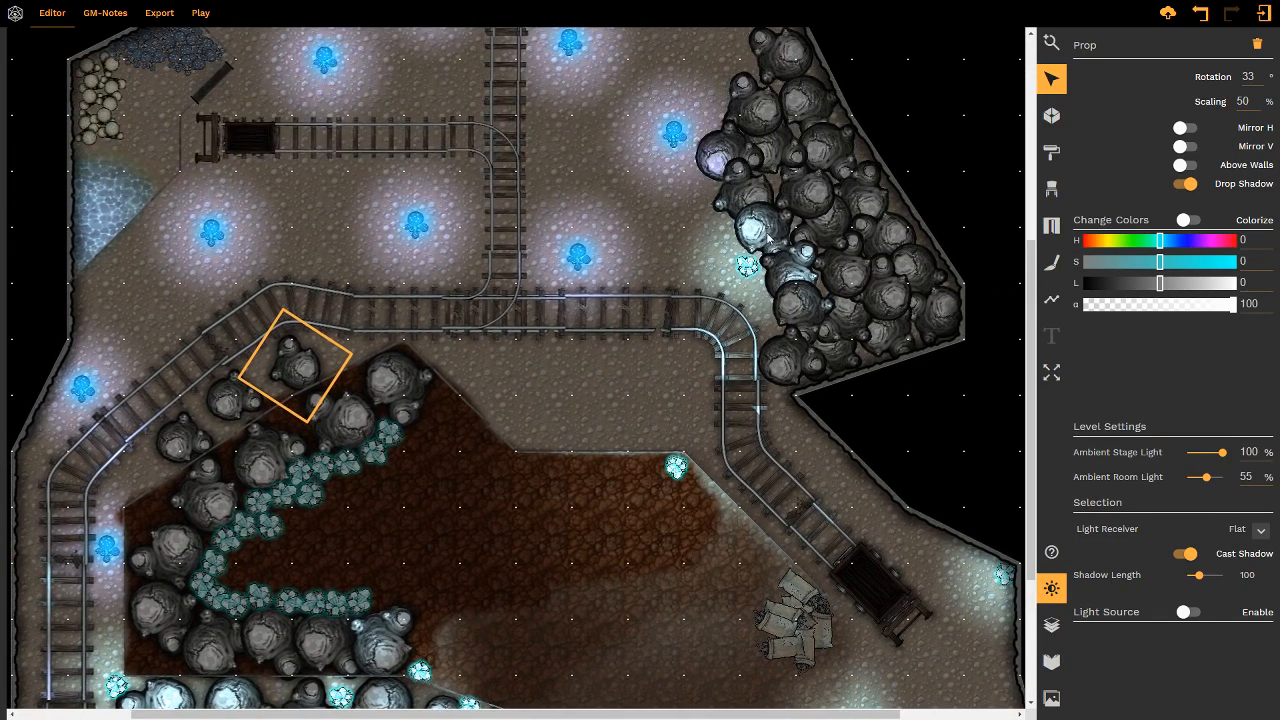
click(763, 232)
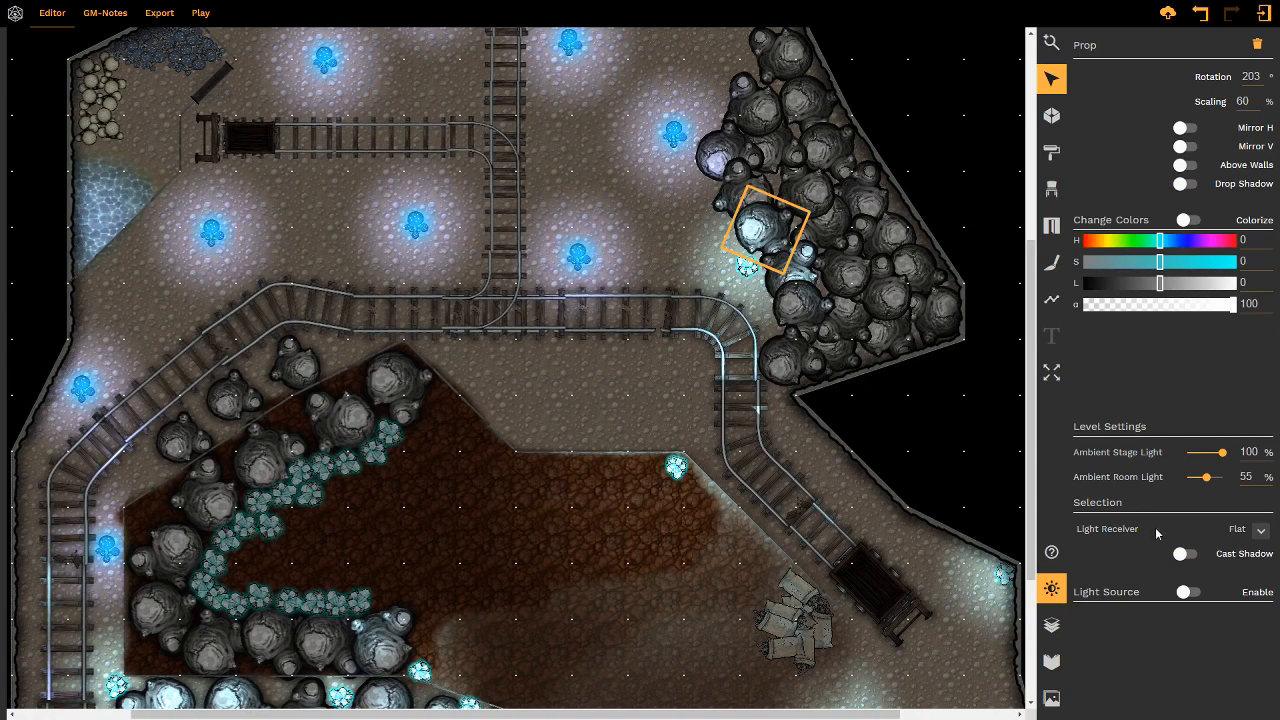
click(1183, 553)
click(722, 155)
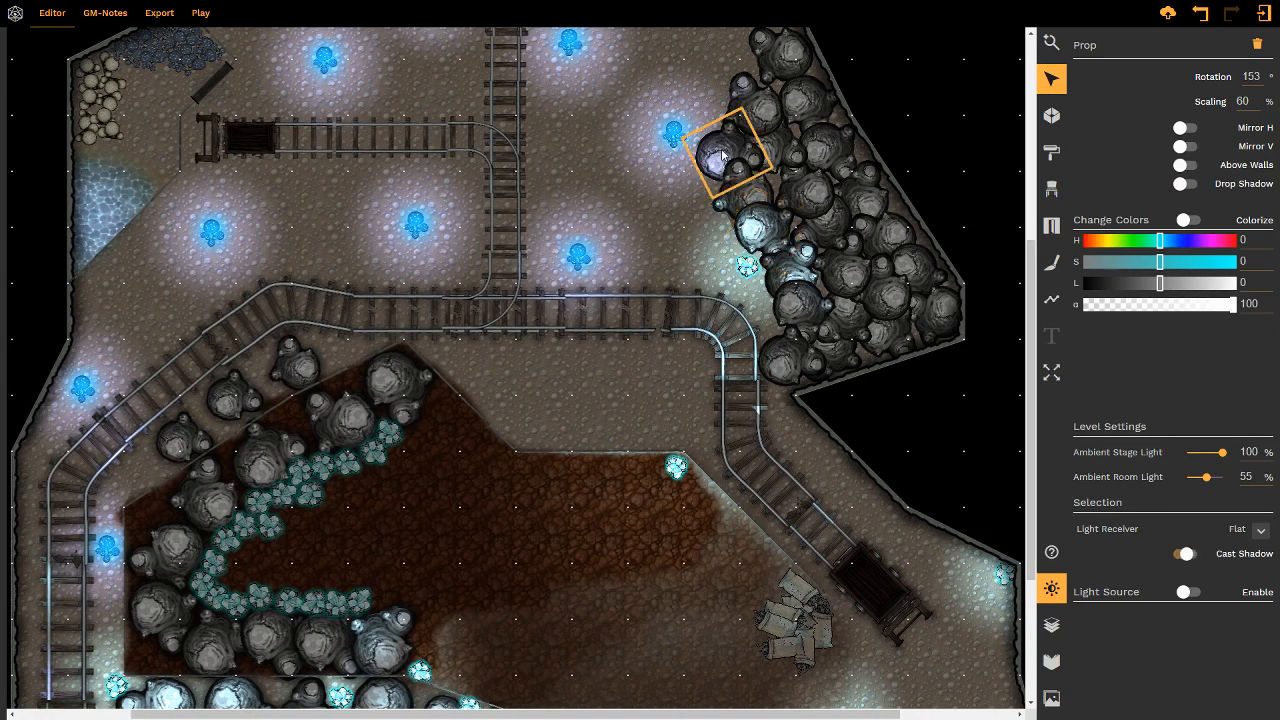
click(1185, 553)
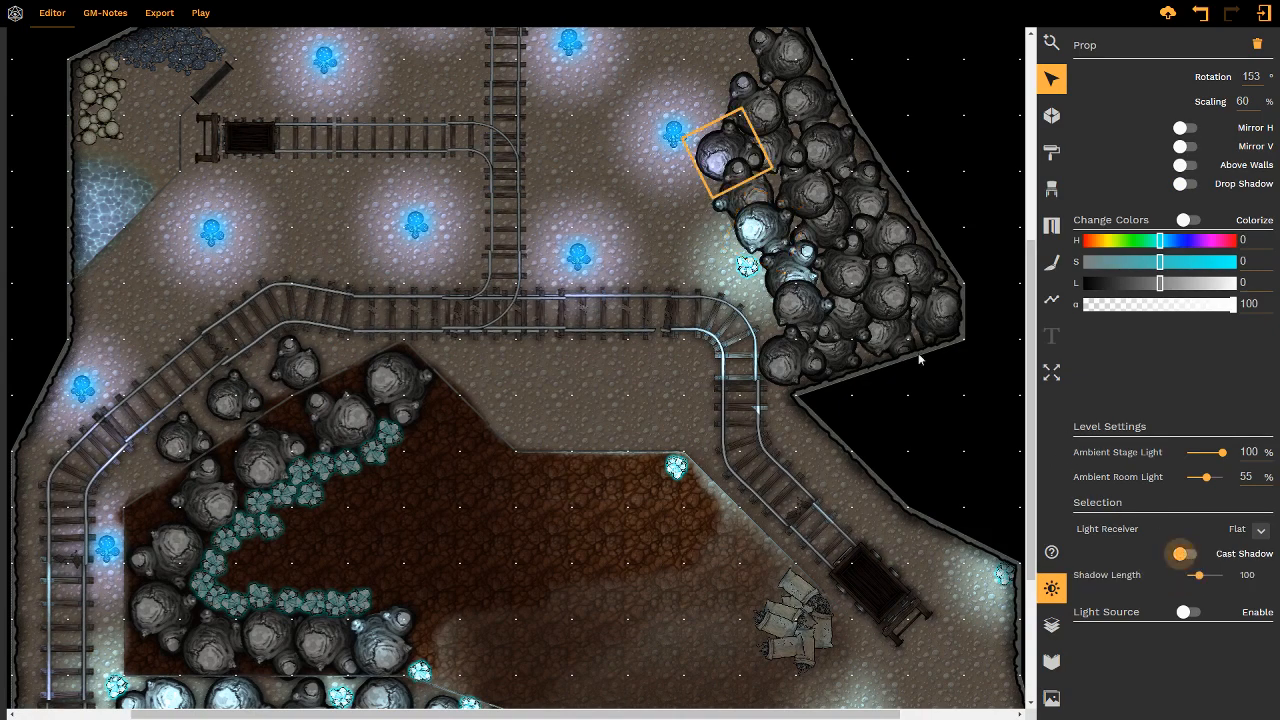
click(795, 280)
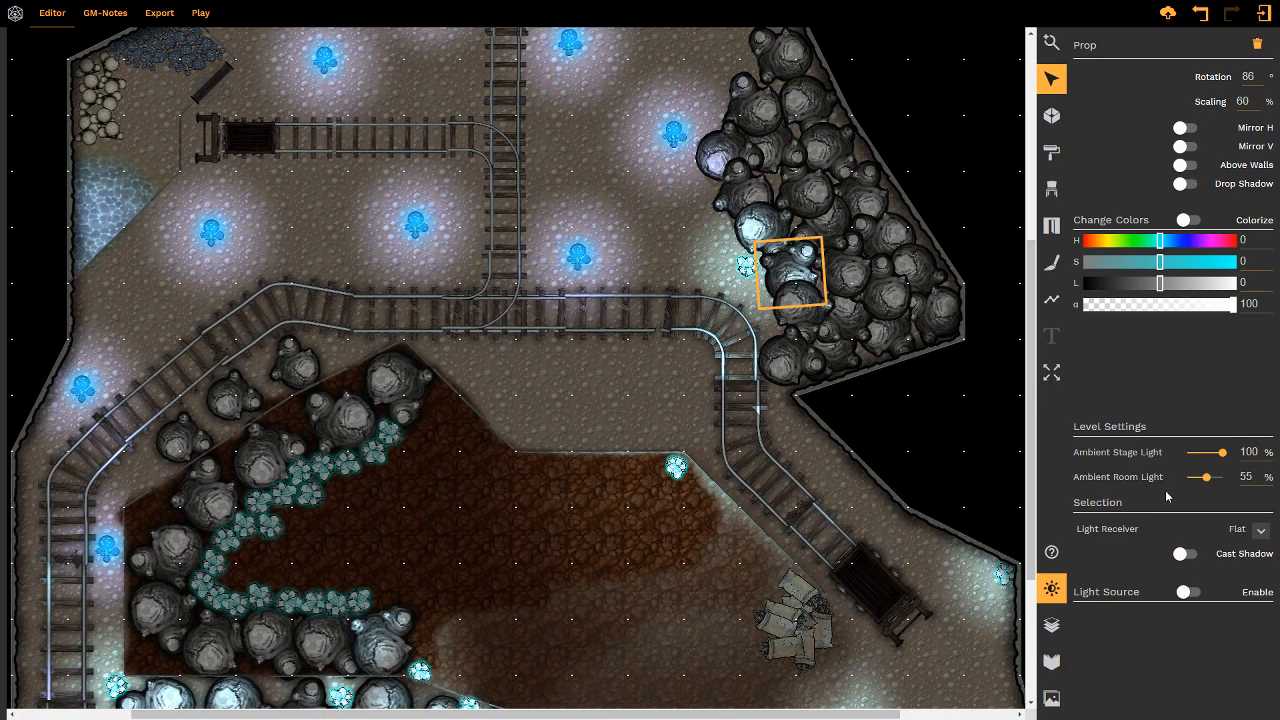
click(1183, 553)
- Turn on shadow casting for the two boulders at the southwest end of the eastern cave-in pile
click(765, 228)
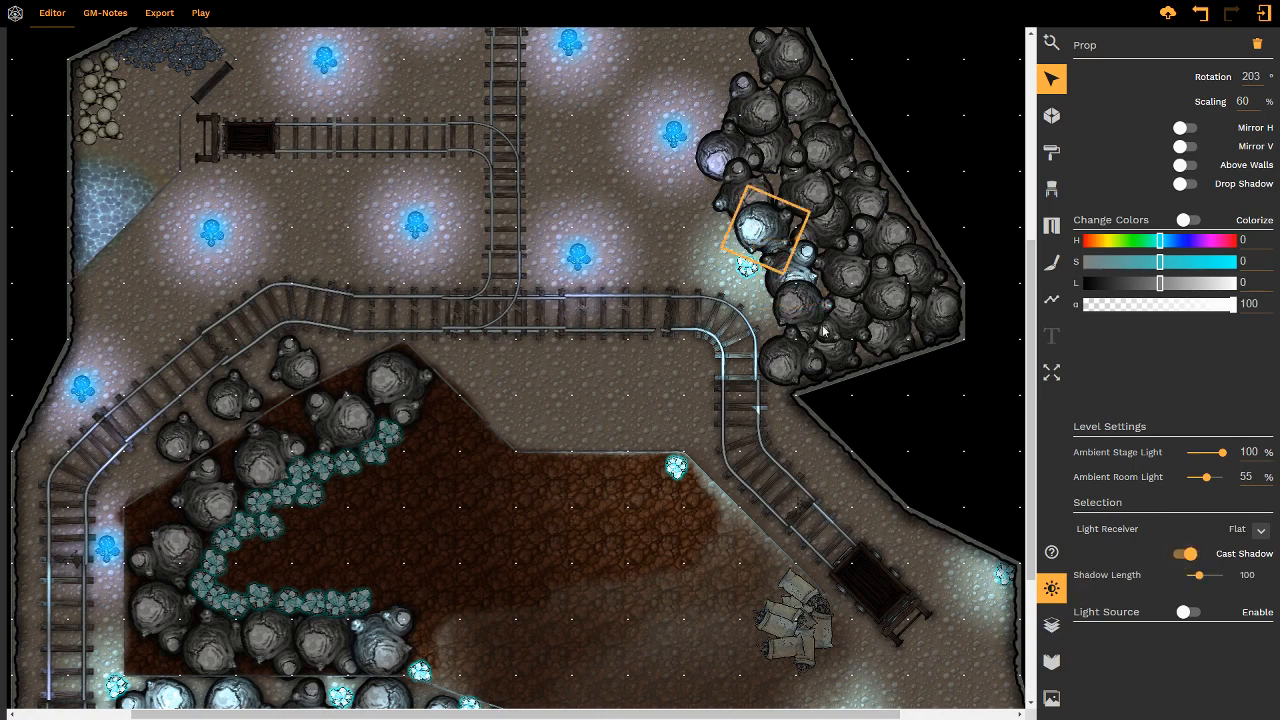
click(805, 312)
click(1183, 555)
click(790, 357)
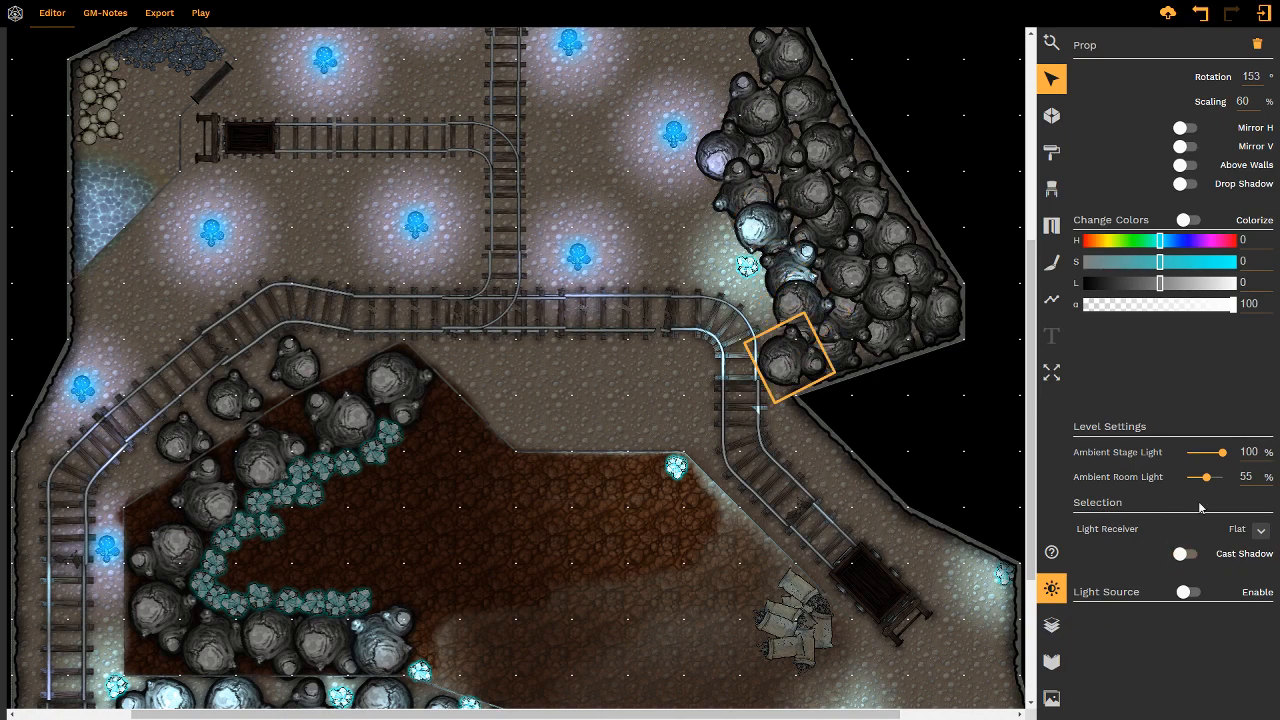
click(1183, 553)
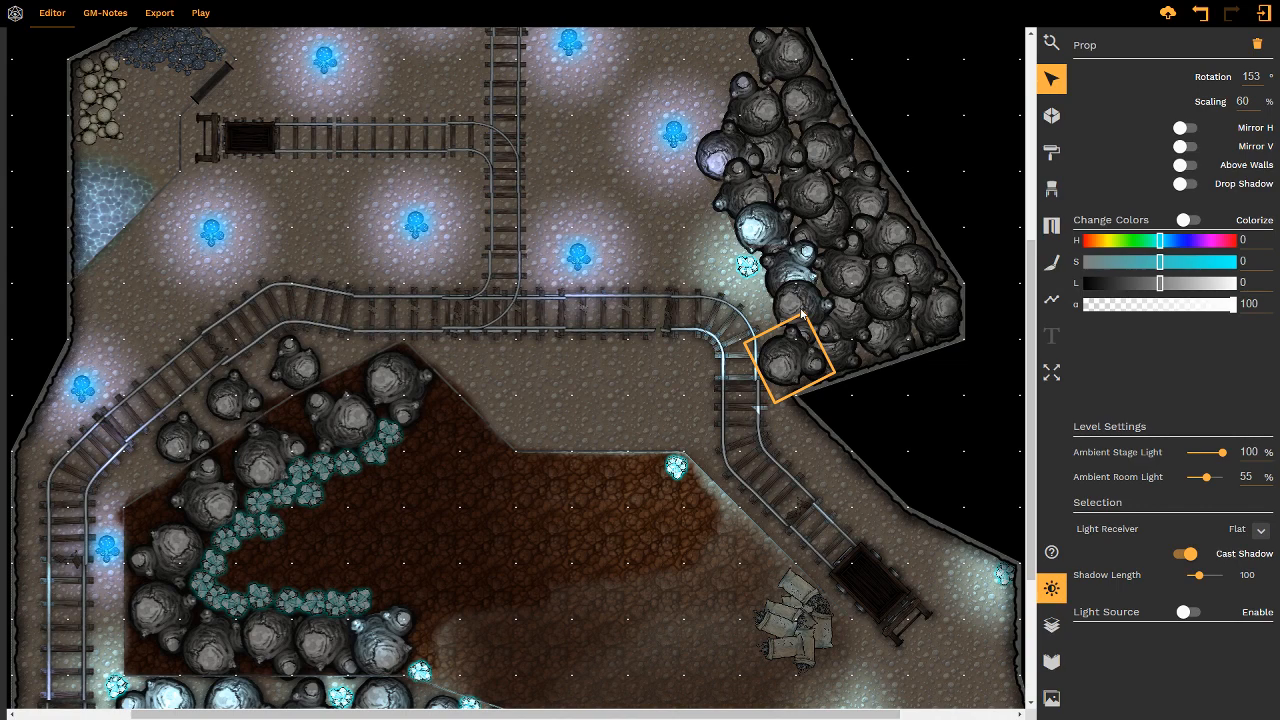
- Turn on shadow casting for the boulder north of the cave-in pile's brightest one, and set the shadow length of the boulder beside the crystal to 400
drag(812, 328, 810, 322)
click(785, 273)
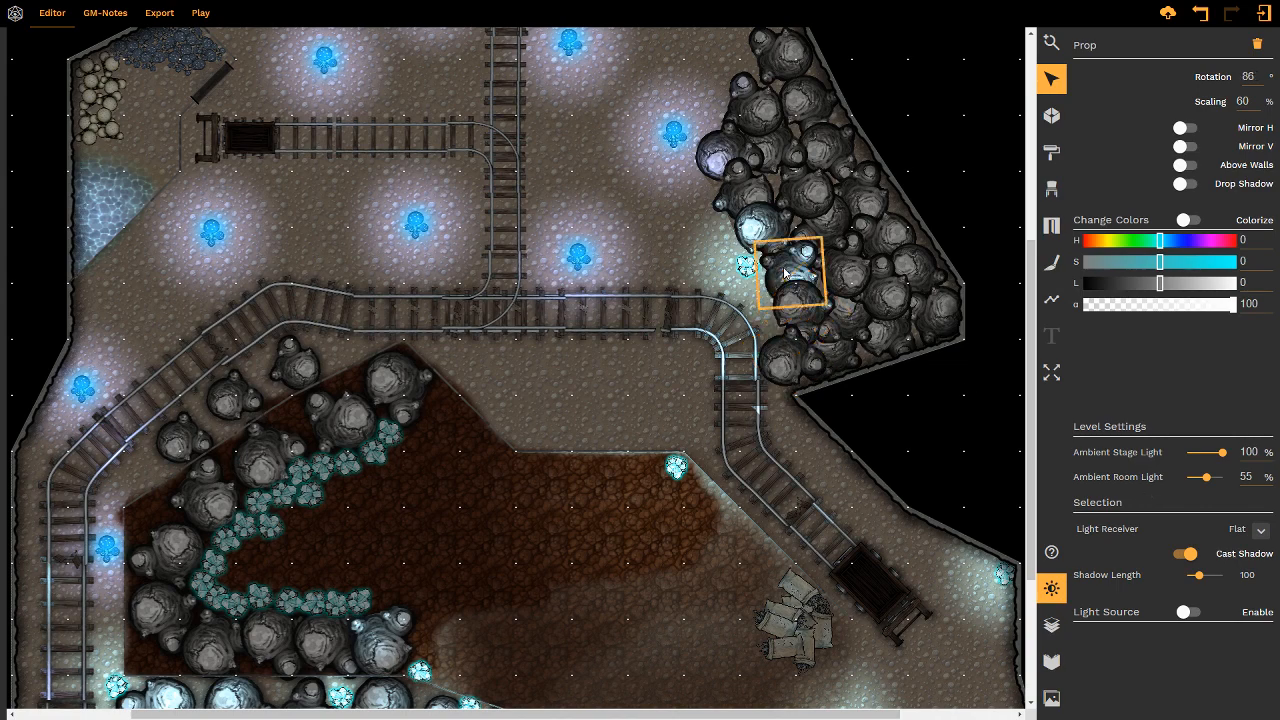
drag(790, 272, 743, 195)
click(1183, 553)
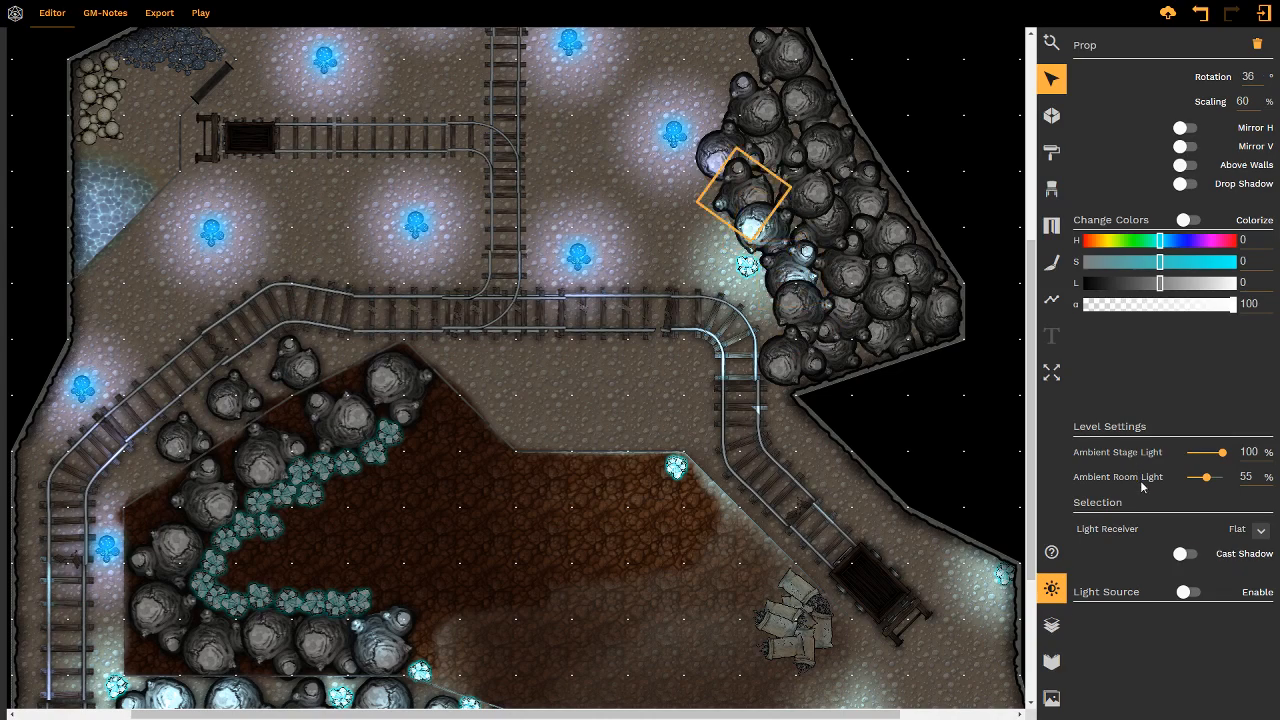
click(1182, 555)
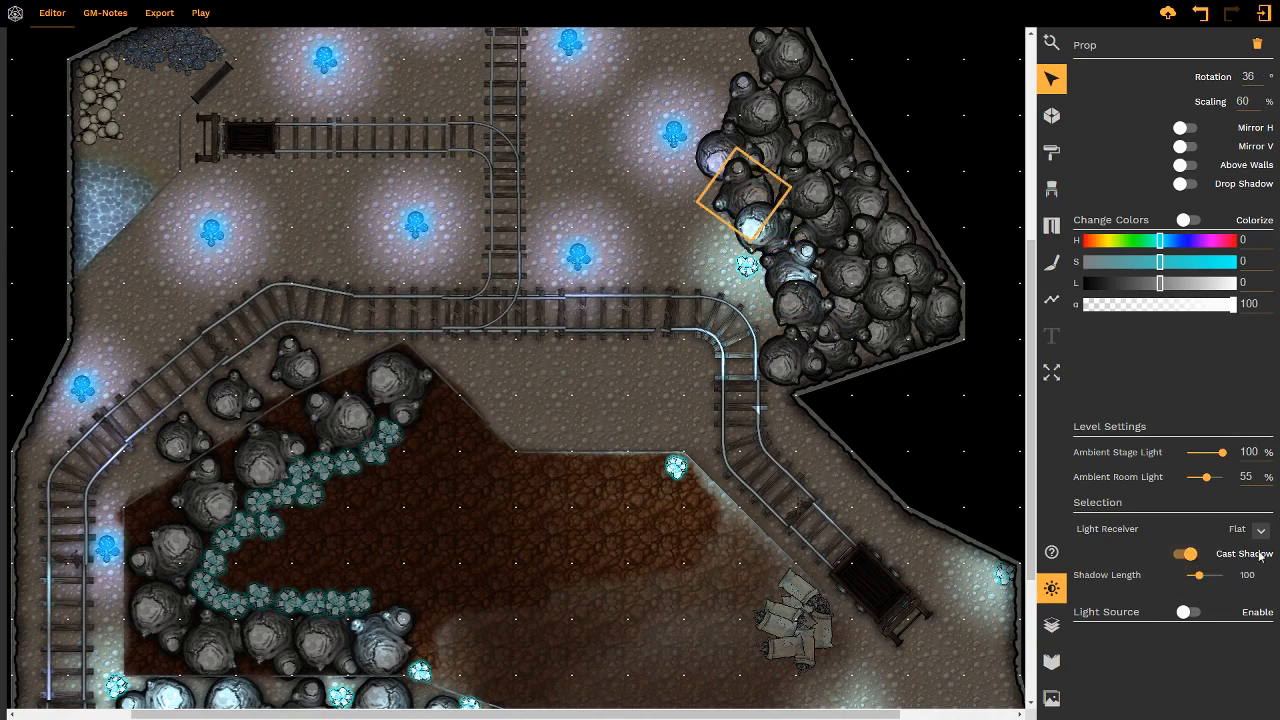
drag(1199, 575, 1222, 575)
key(ctrl+z)
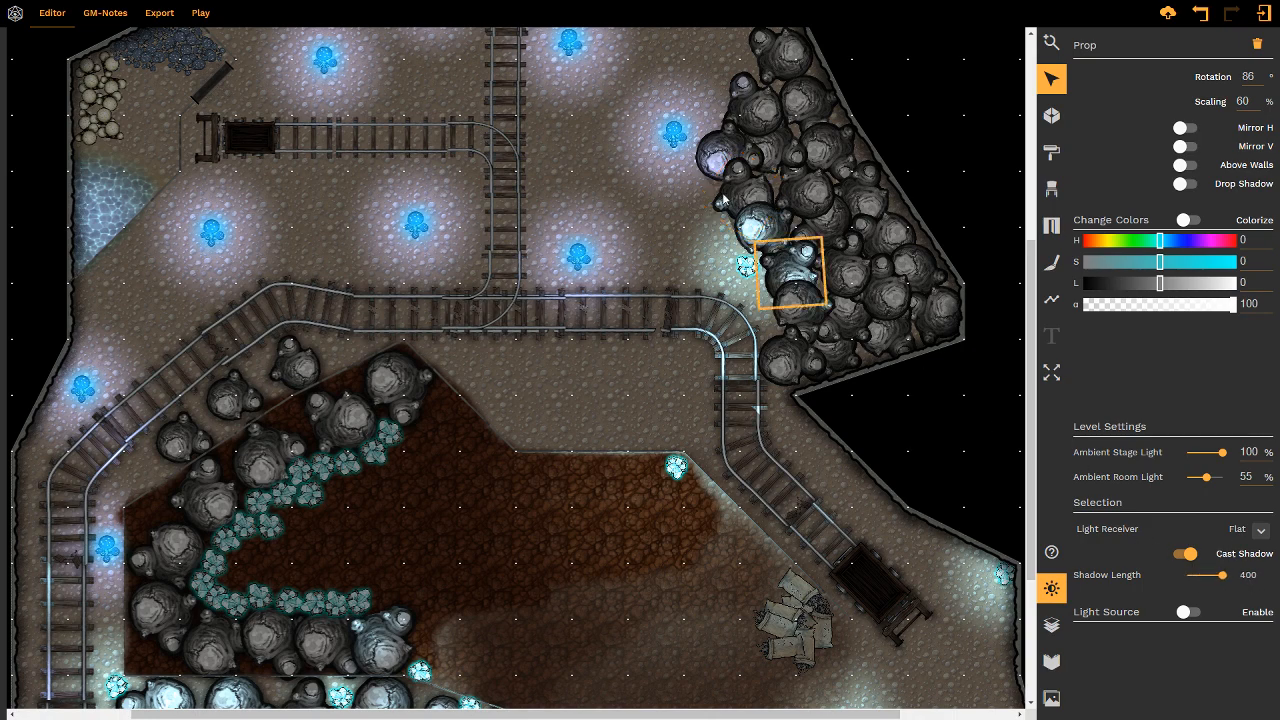
- Move the glowing mushroom inside the northeastern track bend to the corner beside the tiled room's door
right_drag(658, 208, 718, 398)
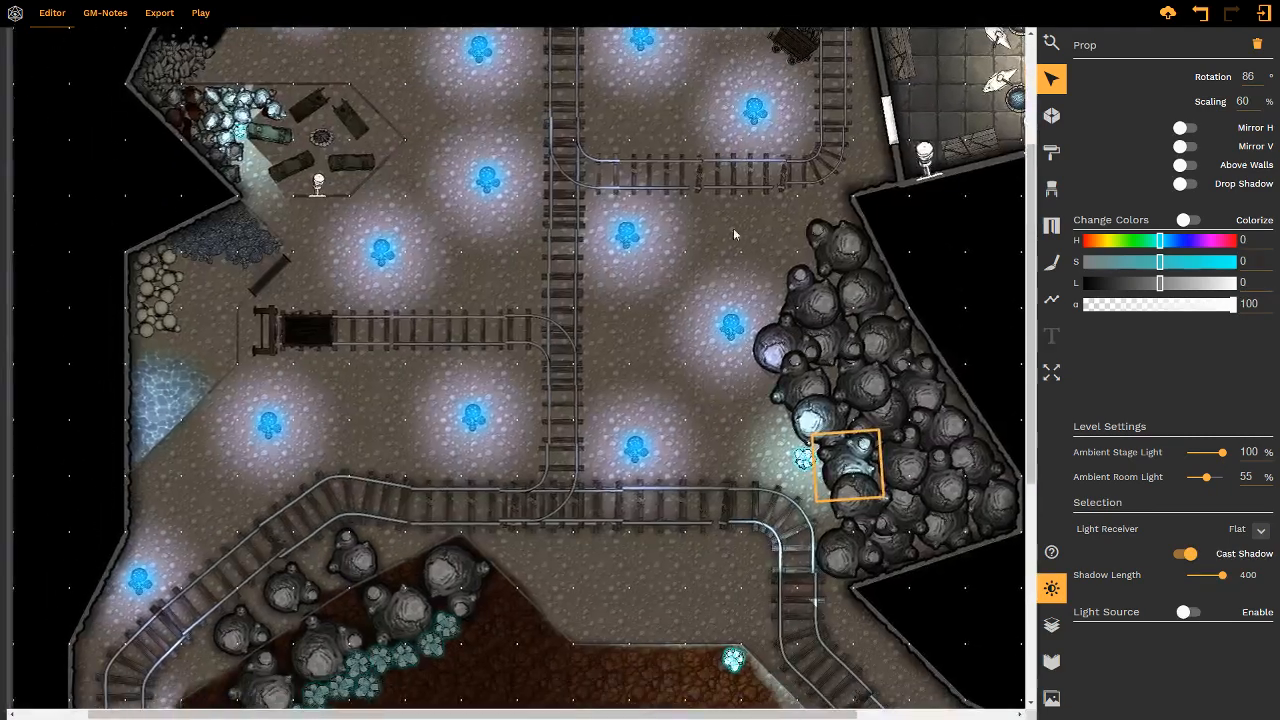
right_drag(734, 230, 635, 434)
click(957, 268)
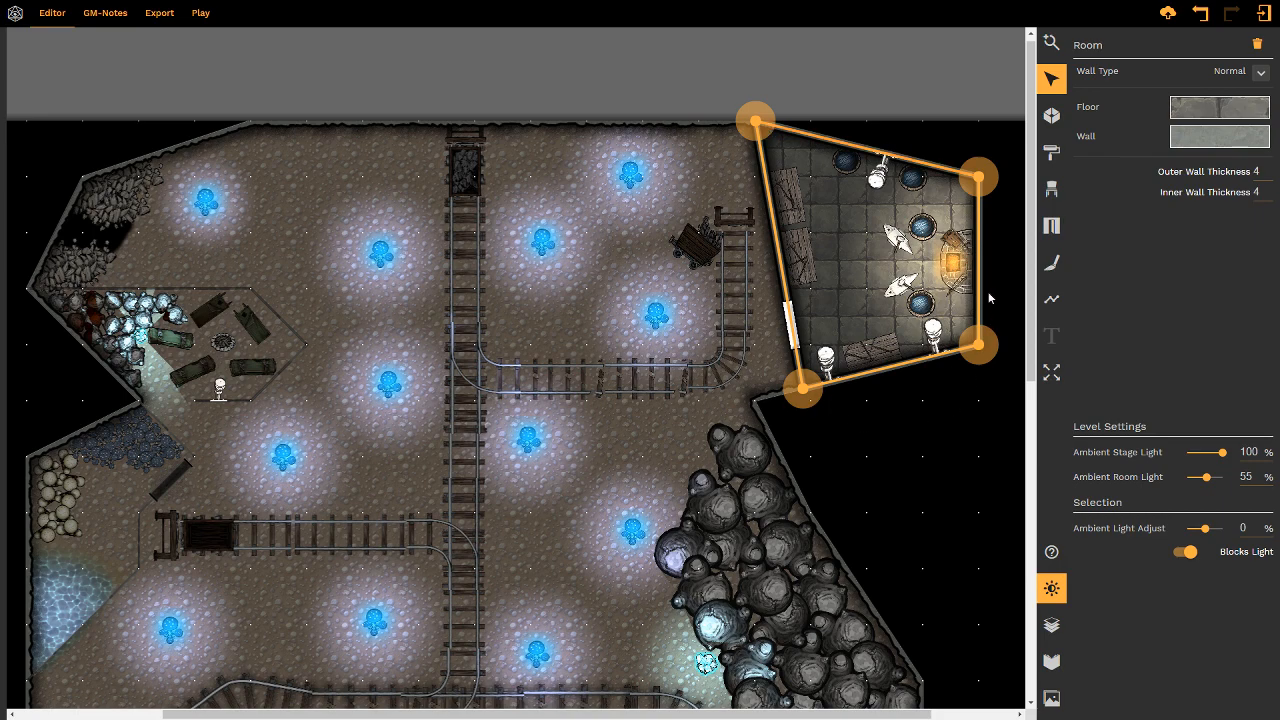
click(748, 356)
drag(660, 318, 771, 365)
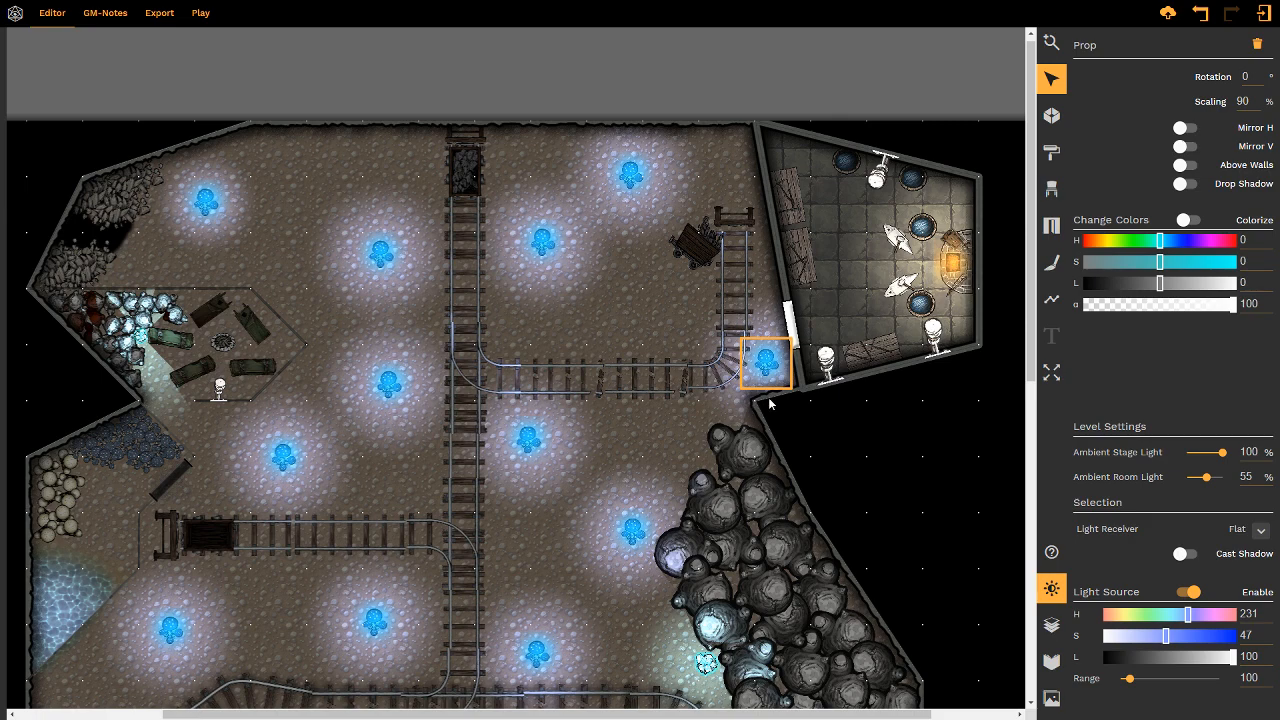
- Turn off light blocking for the large cave room
click(769, 402)
click(785, 434)
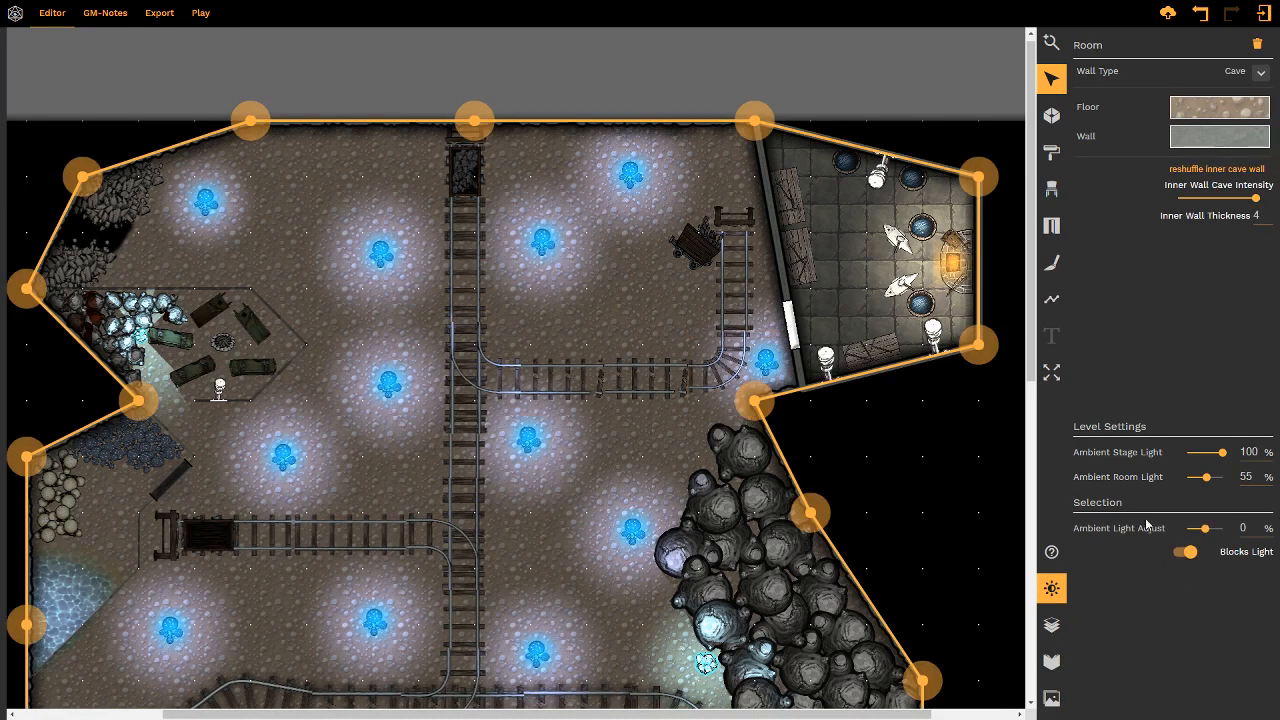
click(1186, 552)
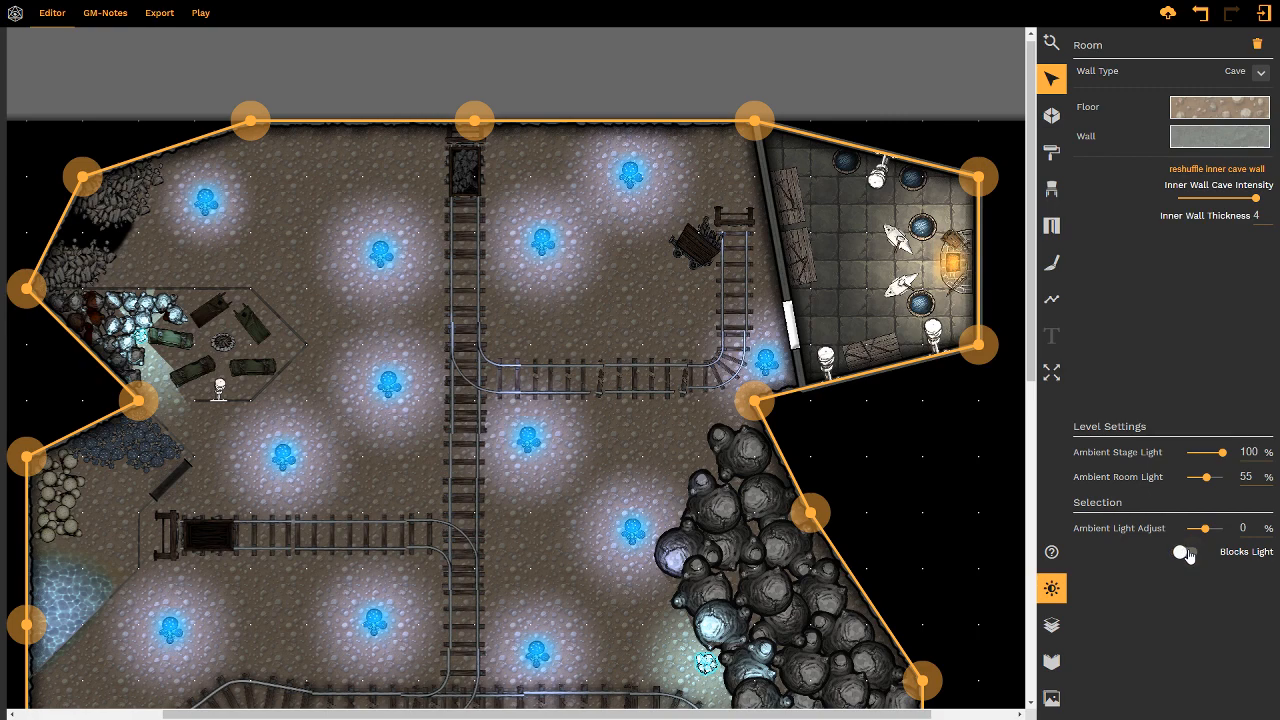
- Turn light blocking back on for the large cave room and deselect it
click(720, 410)
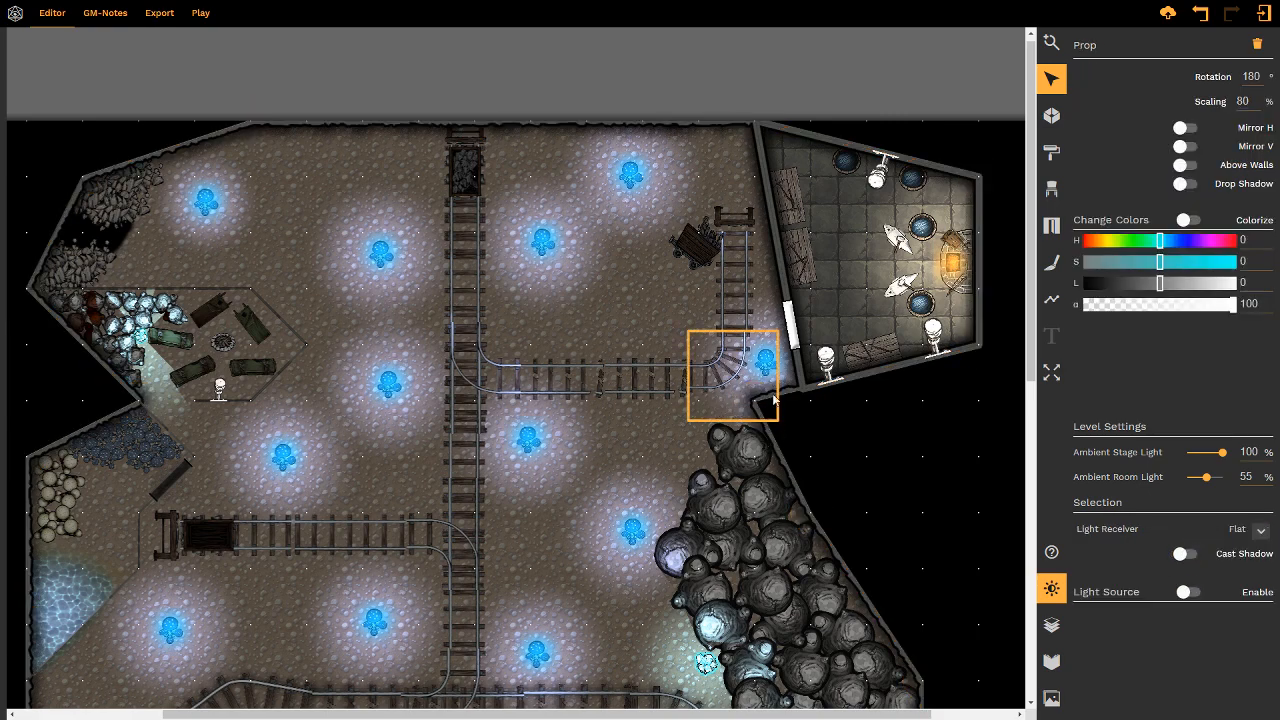
click(792, 398)
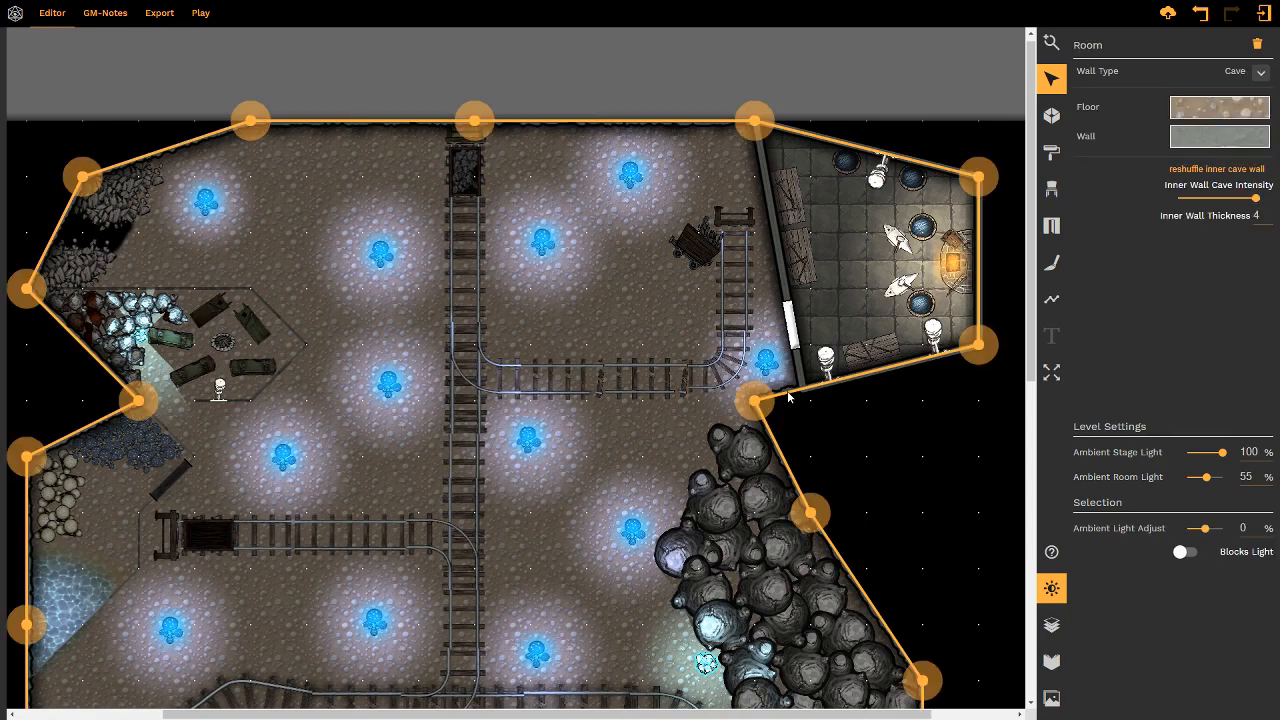
click(1184, 553)
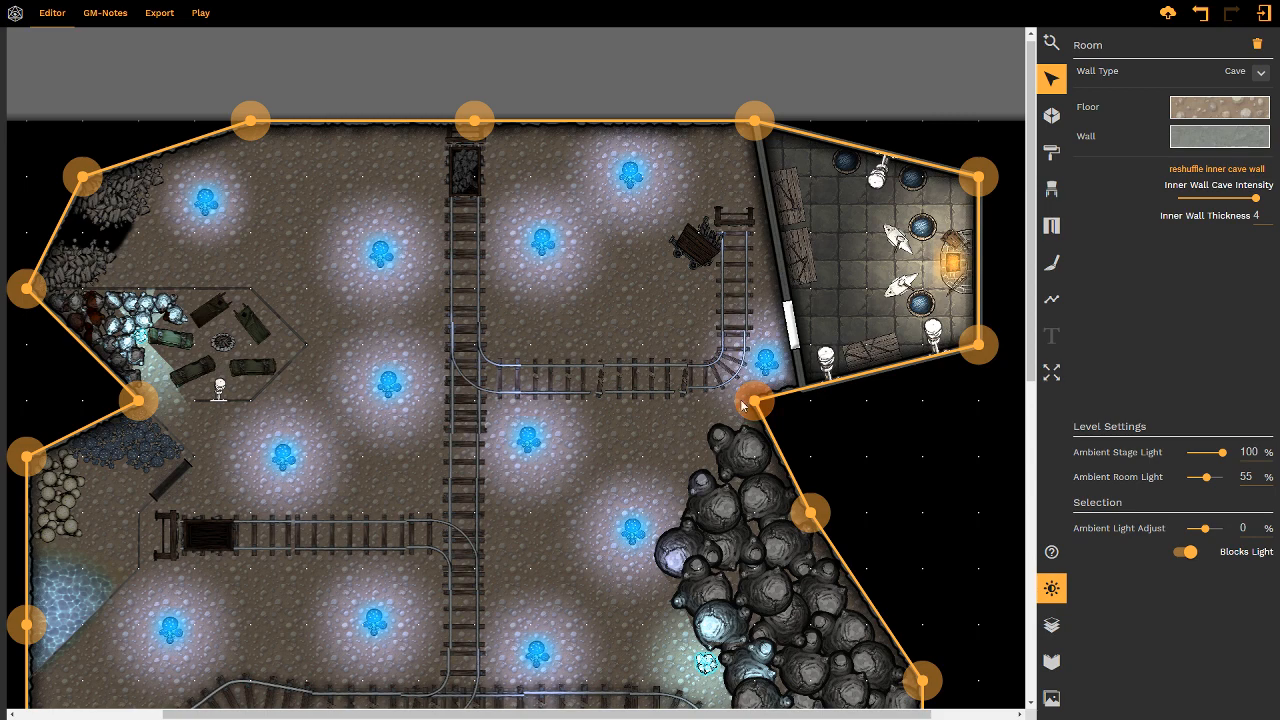
click(842, 424)
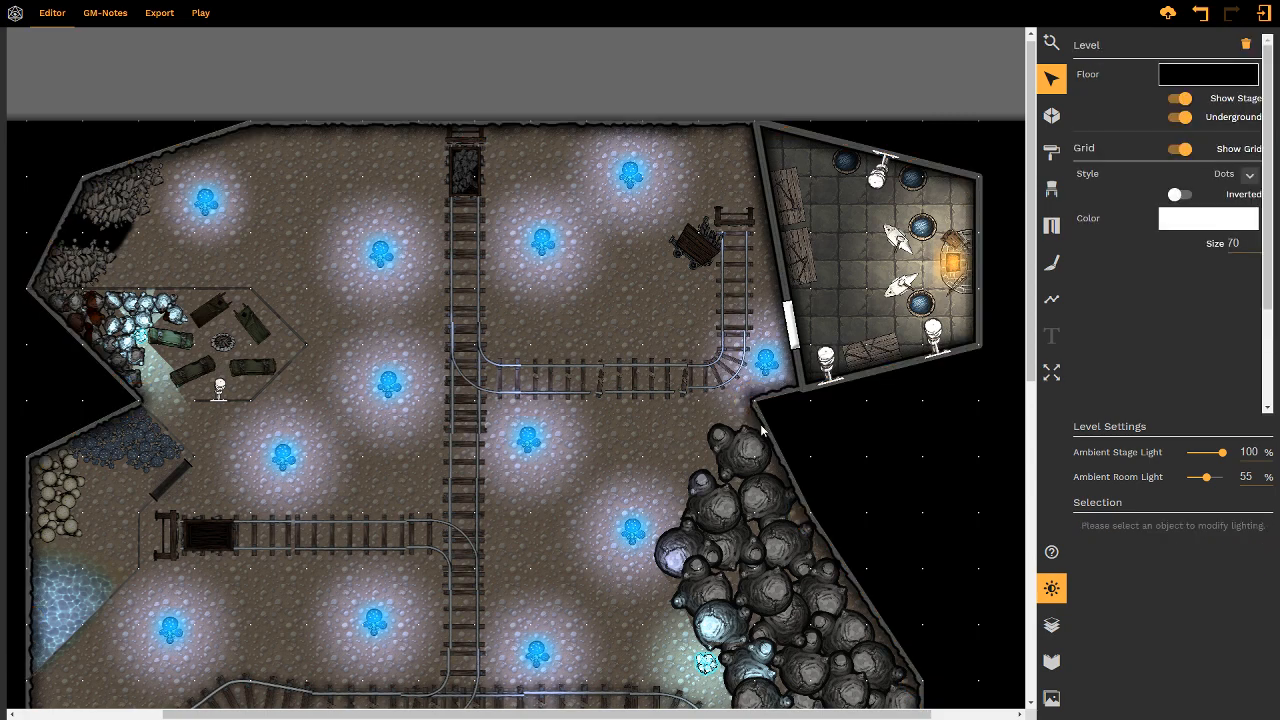
- Move the northernmost glowing mushroom east of the central track slightly east, toward the tipped mine cart
click(1051, 43)
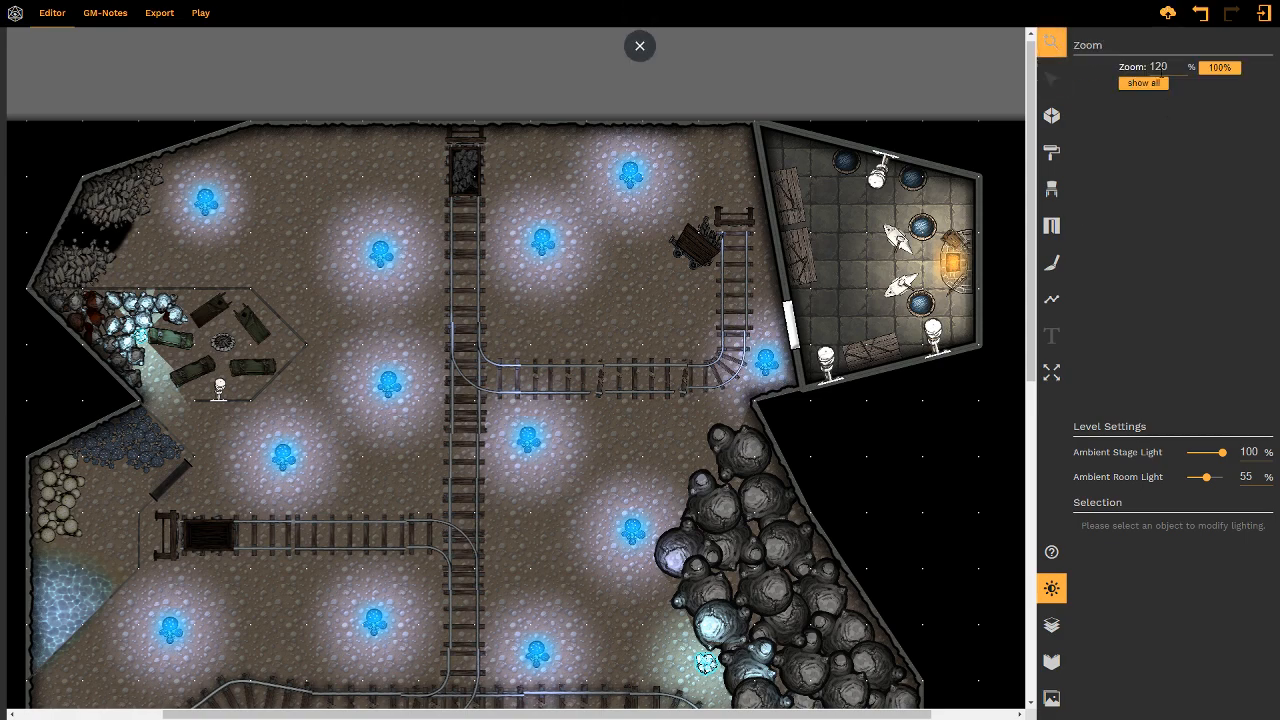
click(1127, 68)
text(100)
key(Return)
double_click(1158, 67)
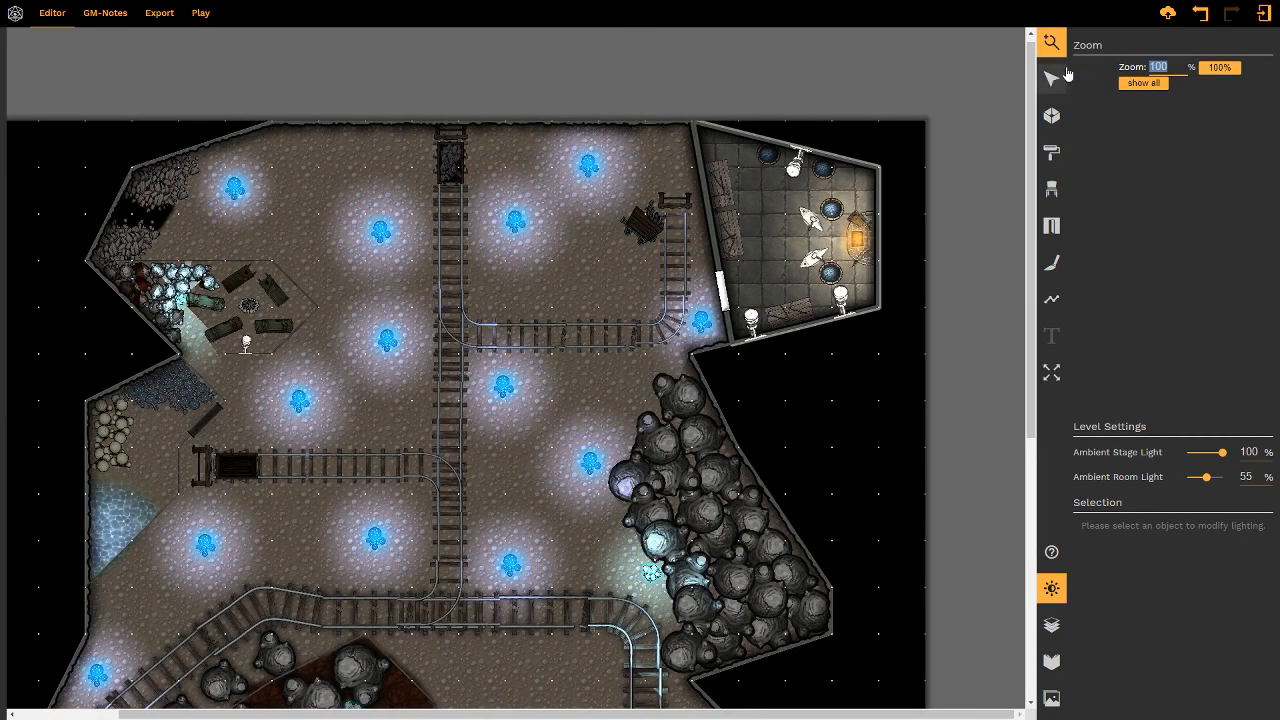
text(150)
key(Return)
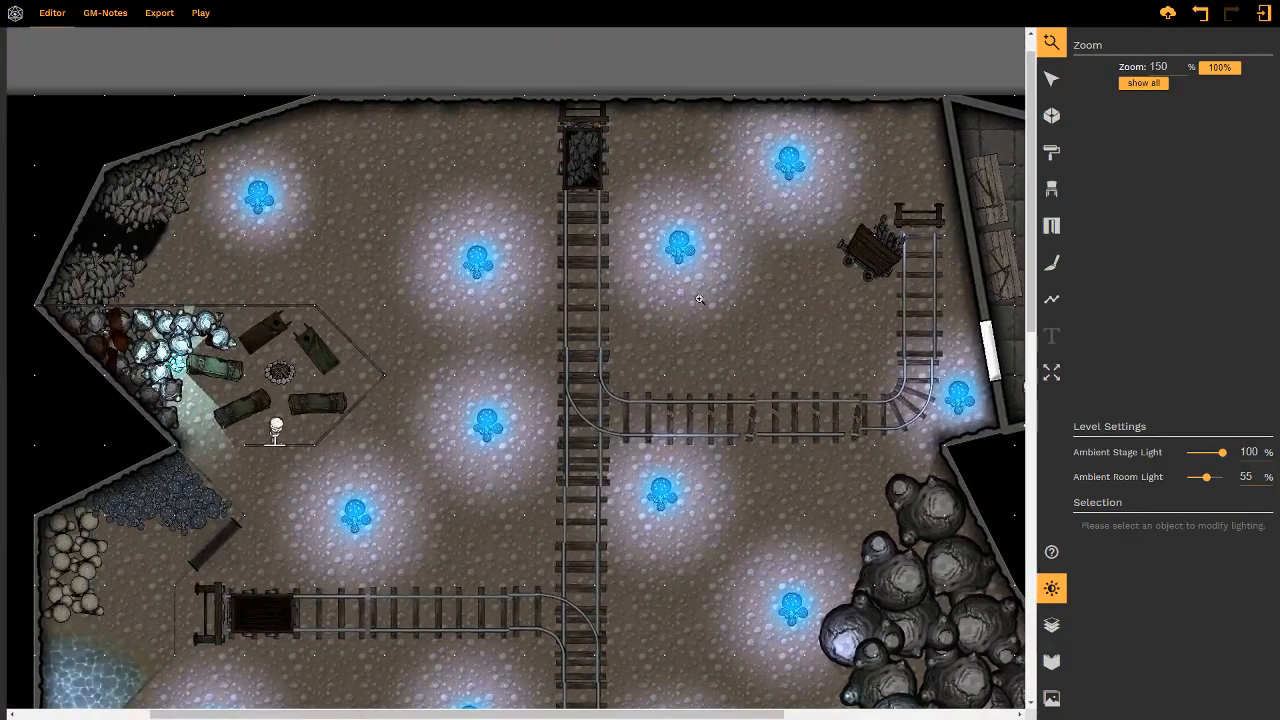
click(1051, 79)
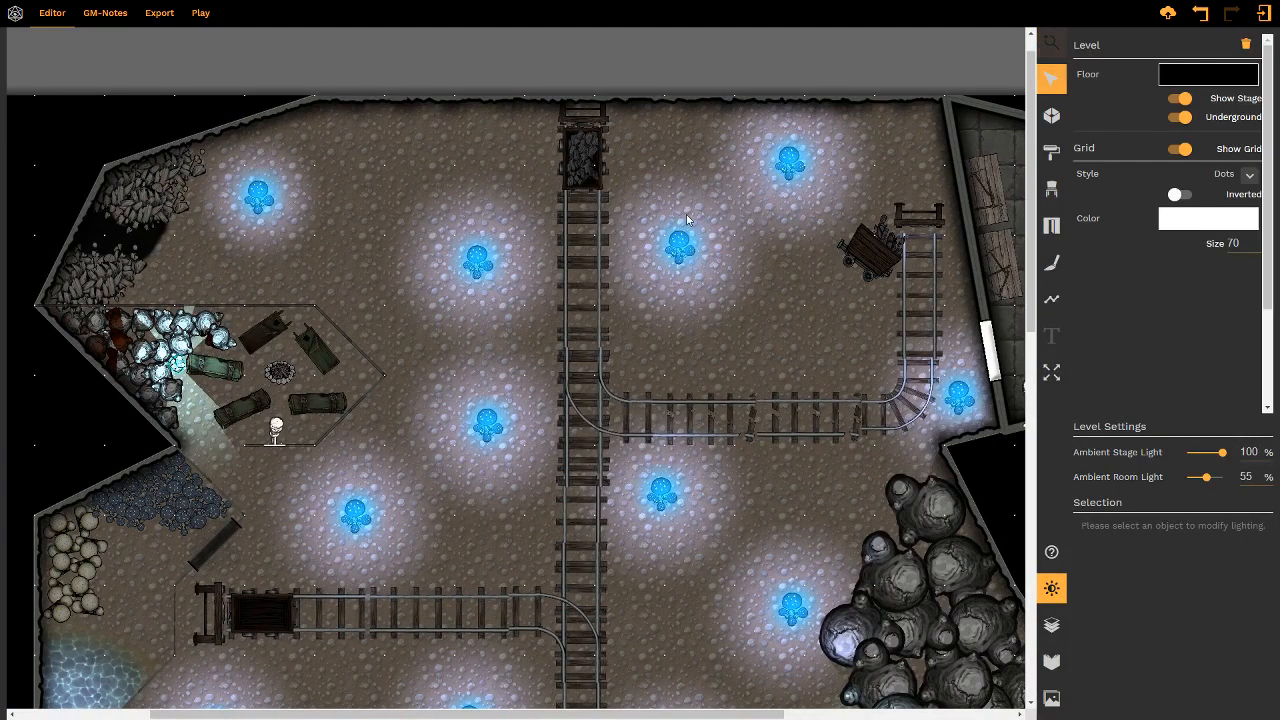
click(821, 196)
drag(805, 170, 848, 175)
- Turn on shadow casting for the northeastern track's end buffer, the tipped mine cart beside it, and the loaded cart on the central track
click(918, 215)
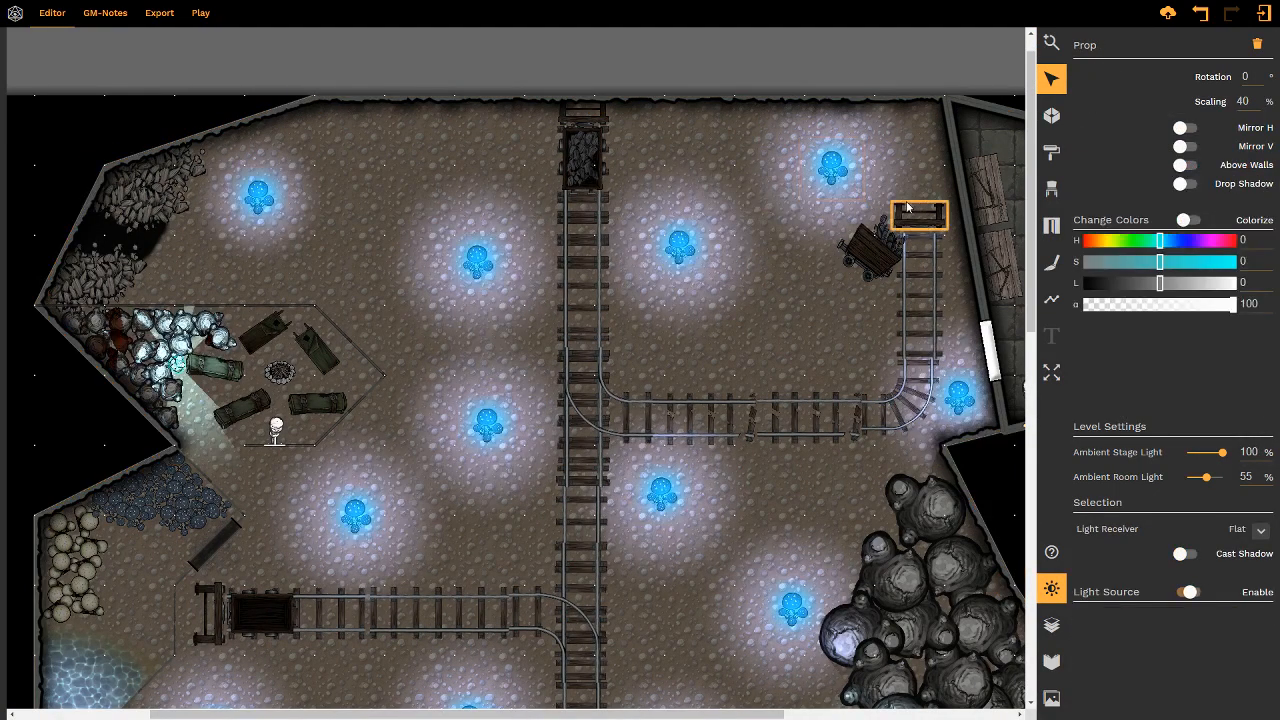
click(1181, 553)
click(873, 255)
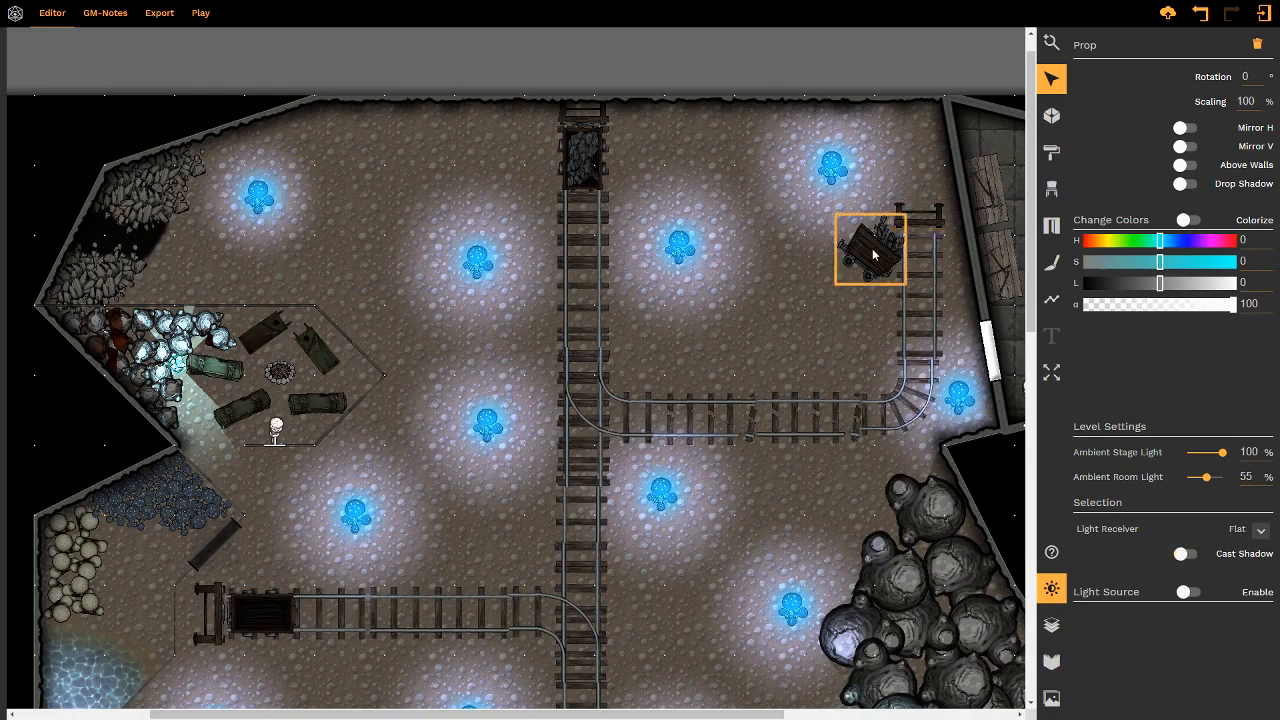
click(1183, 553)
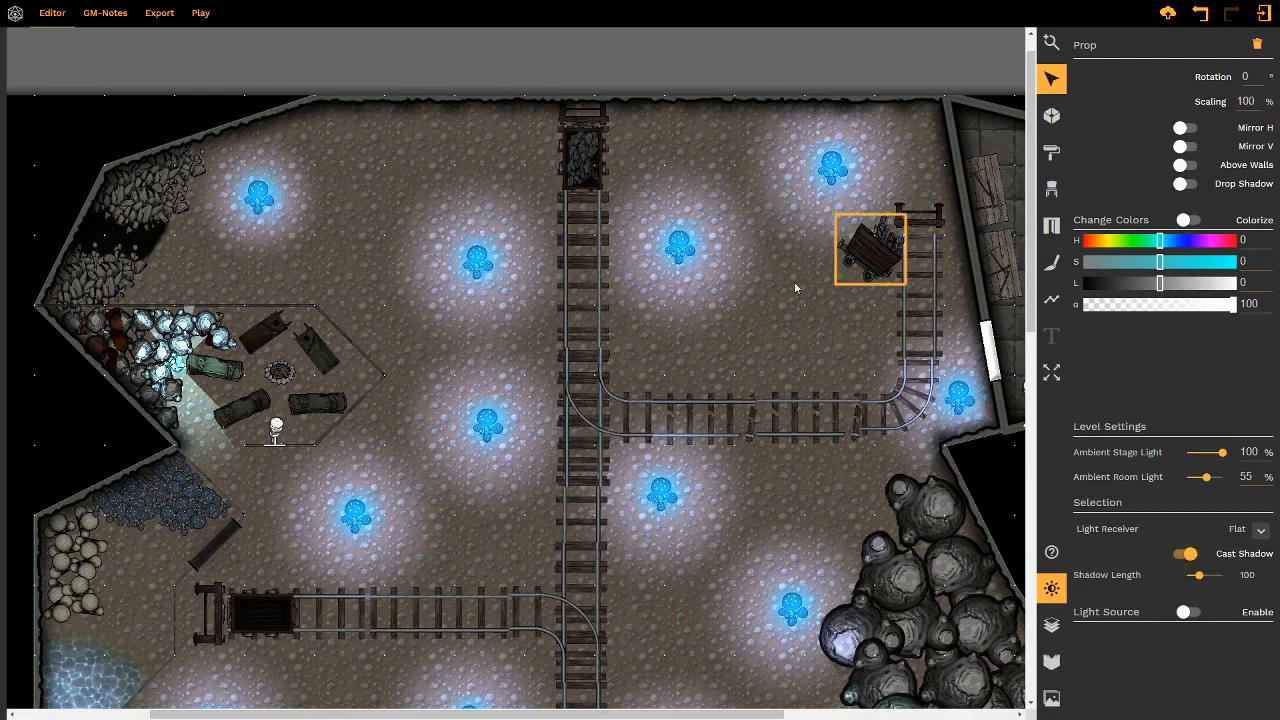
click(590, 158)
click(1184, 553)
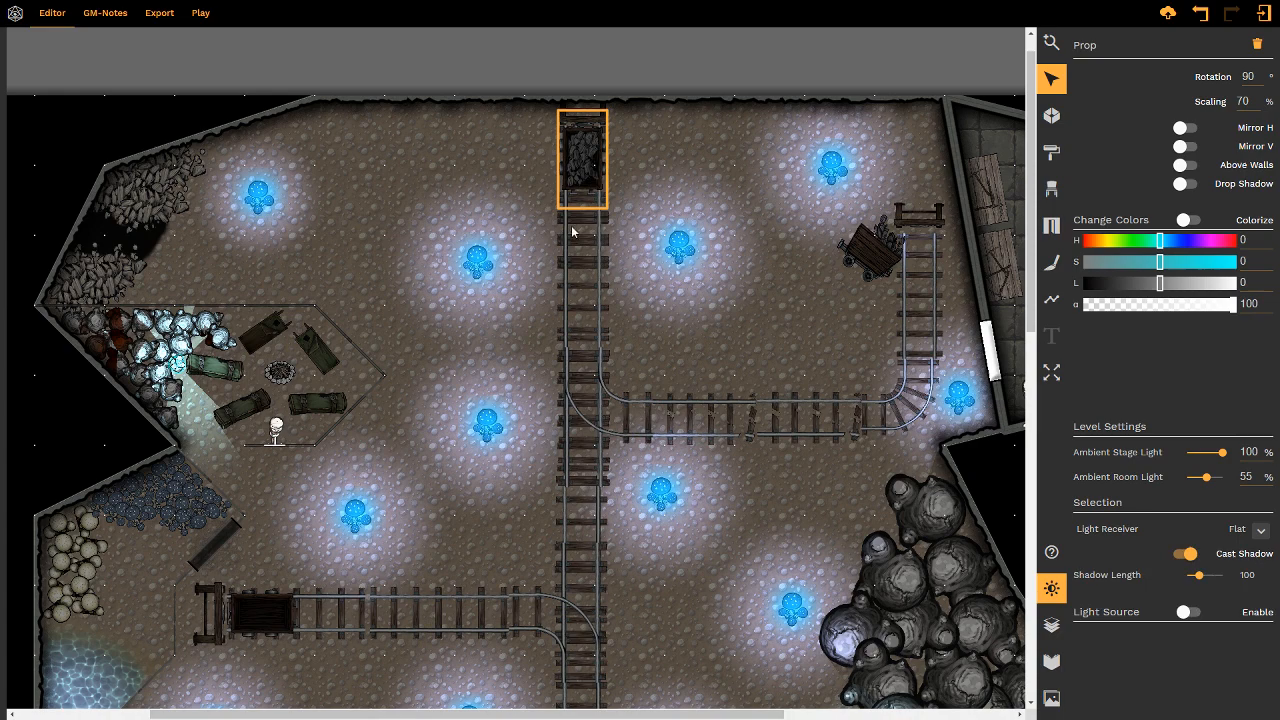
- Turn on shadow casting for the boulder at the northern edge of the campsite cave-in pile, and check its neighbours' shadow settings
click(481, 262)
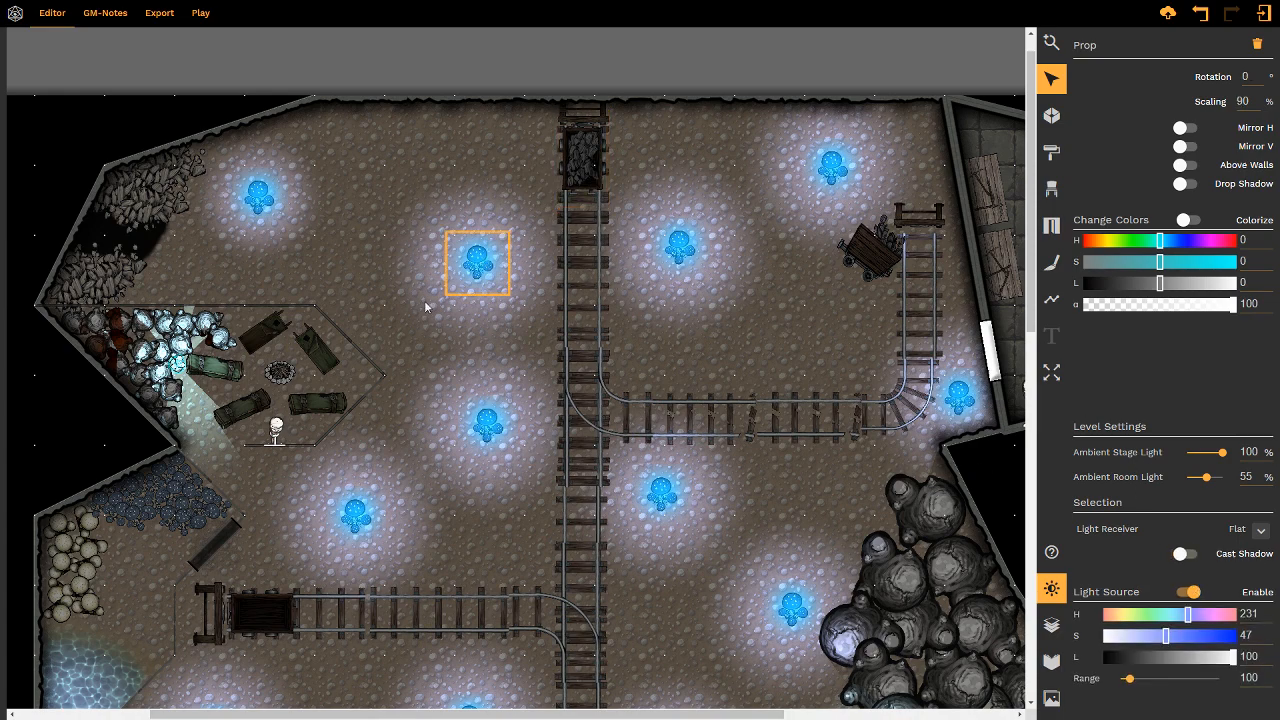
key(s)
key(a)
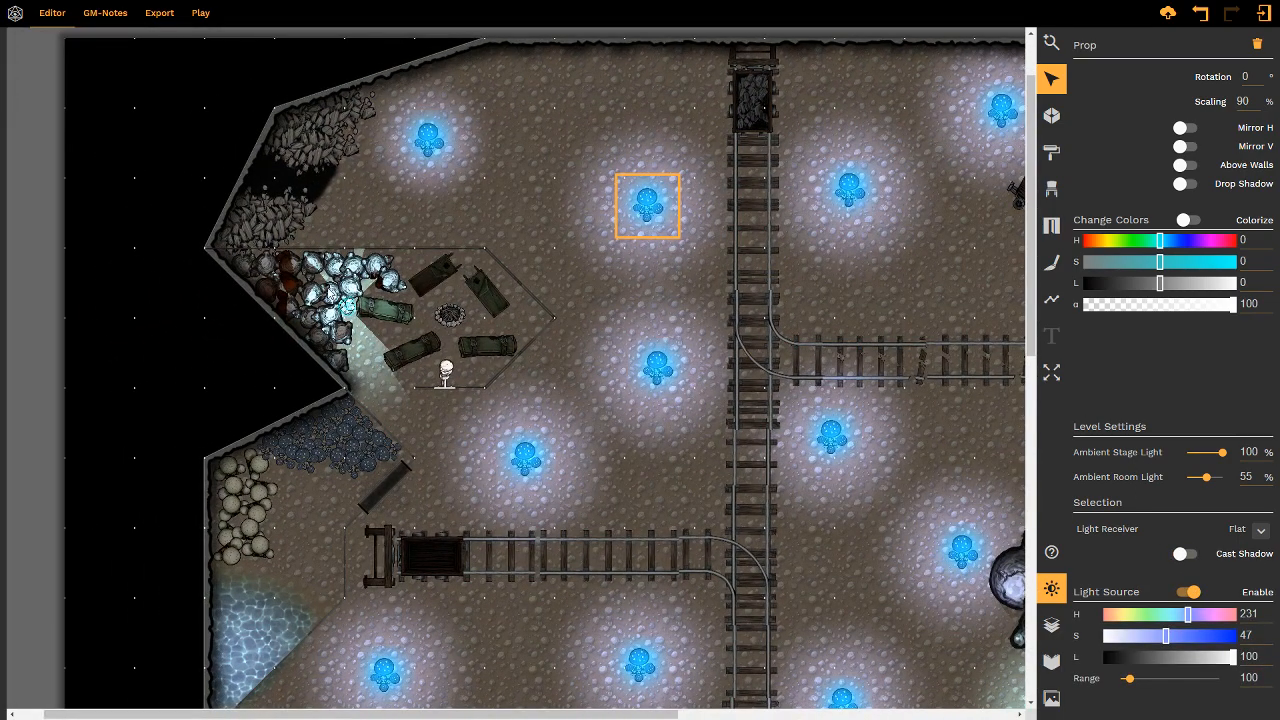
click(357, 264)
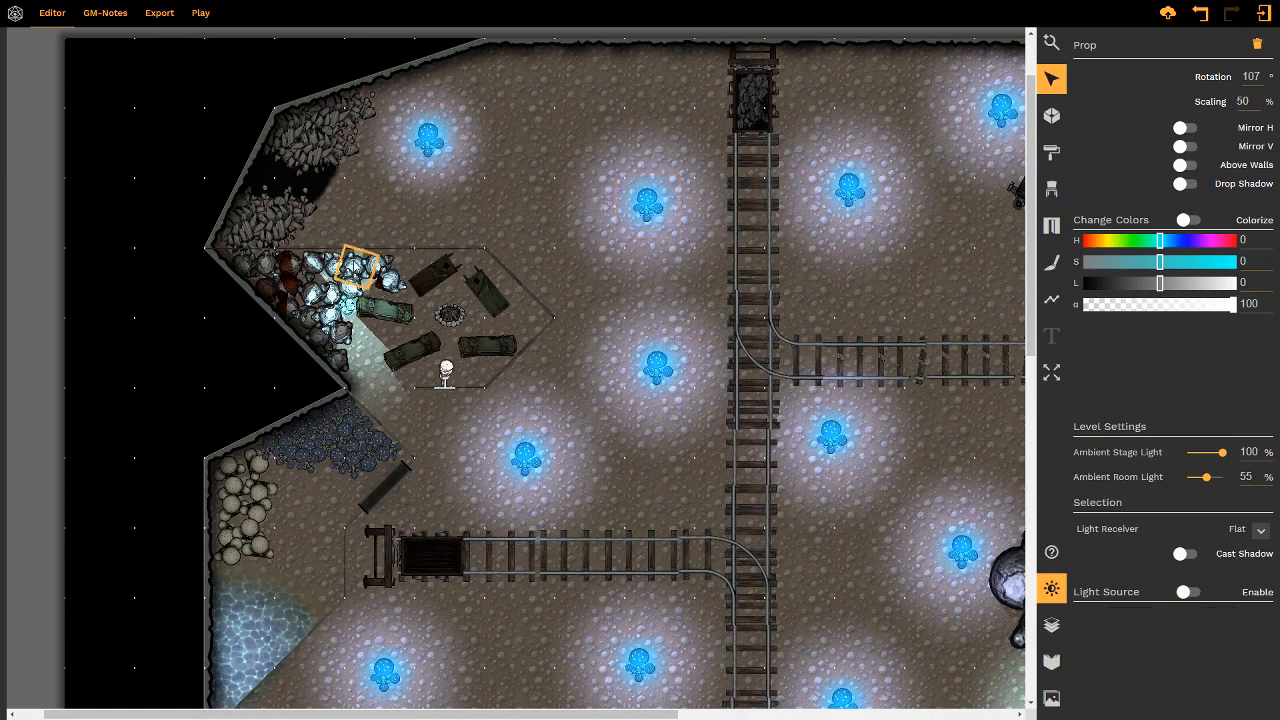
click(1184, 553)
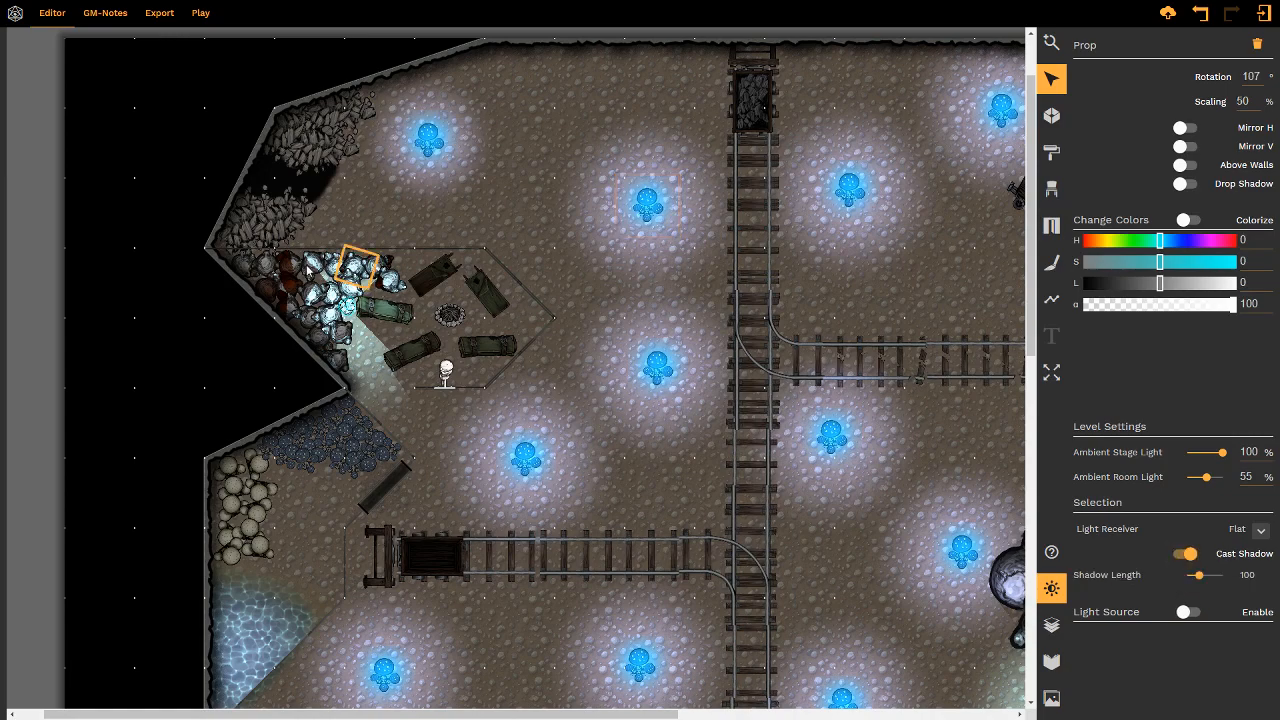
right_drag(336, 269, 429, 295)
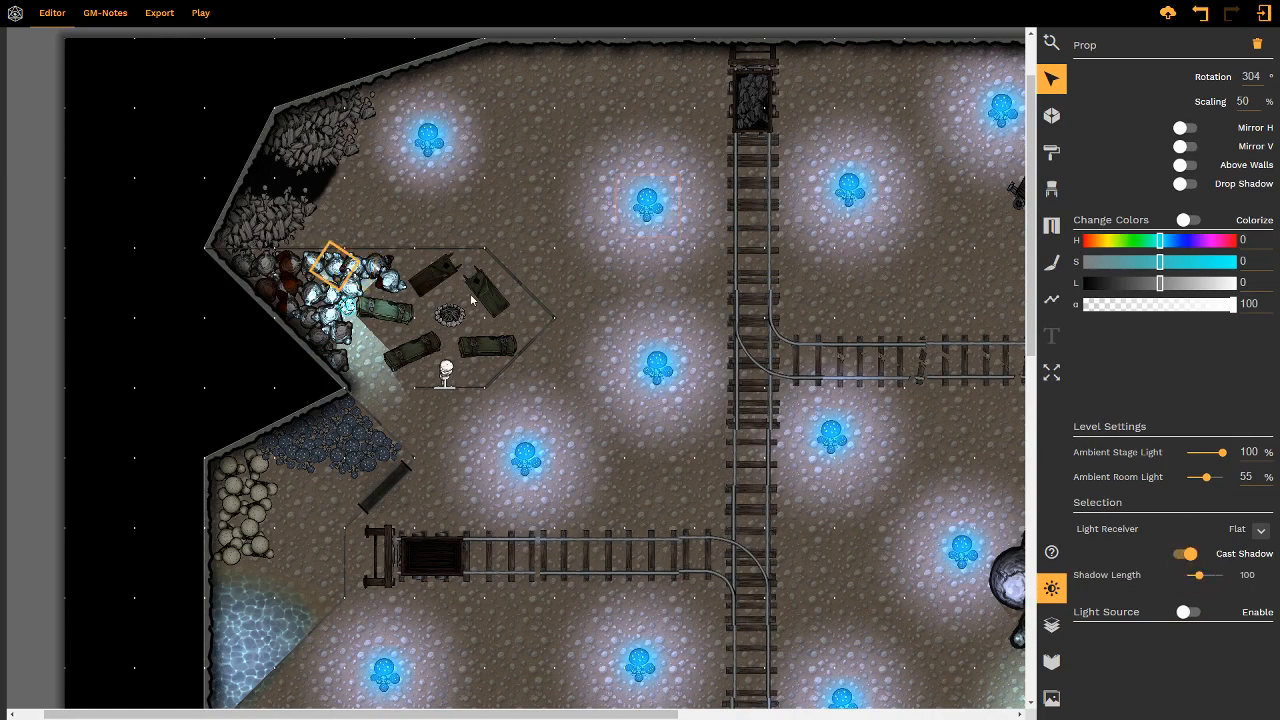
click(316, 268)
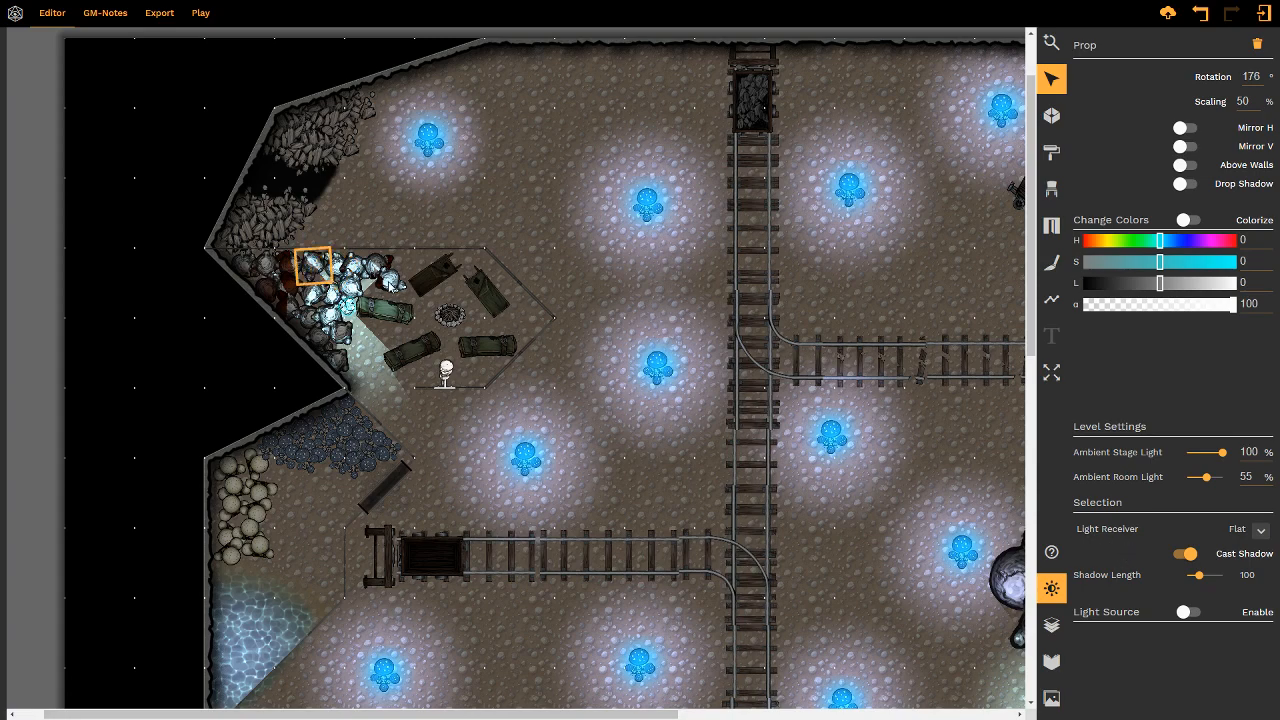
click(391, 284)
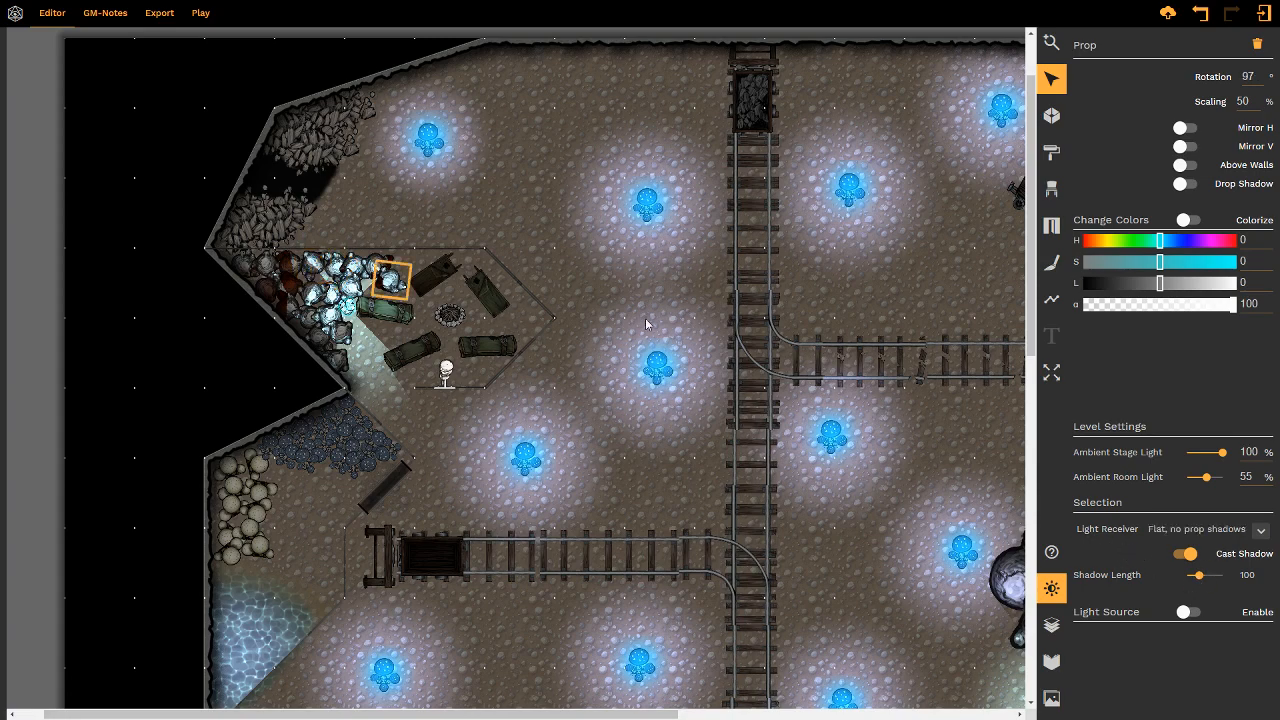
- Look over the southern part of the mine around the crystal-lined pit and save the map
scroll(490, 470, down, 2)
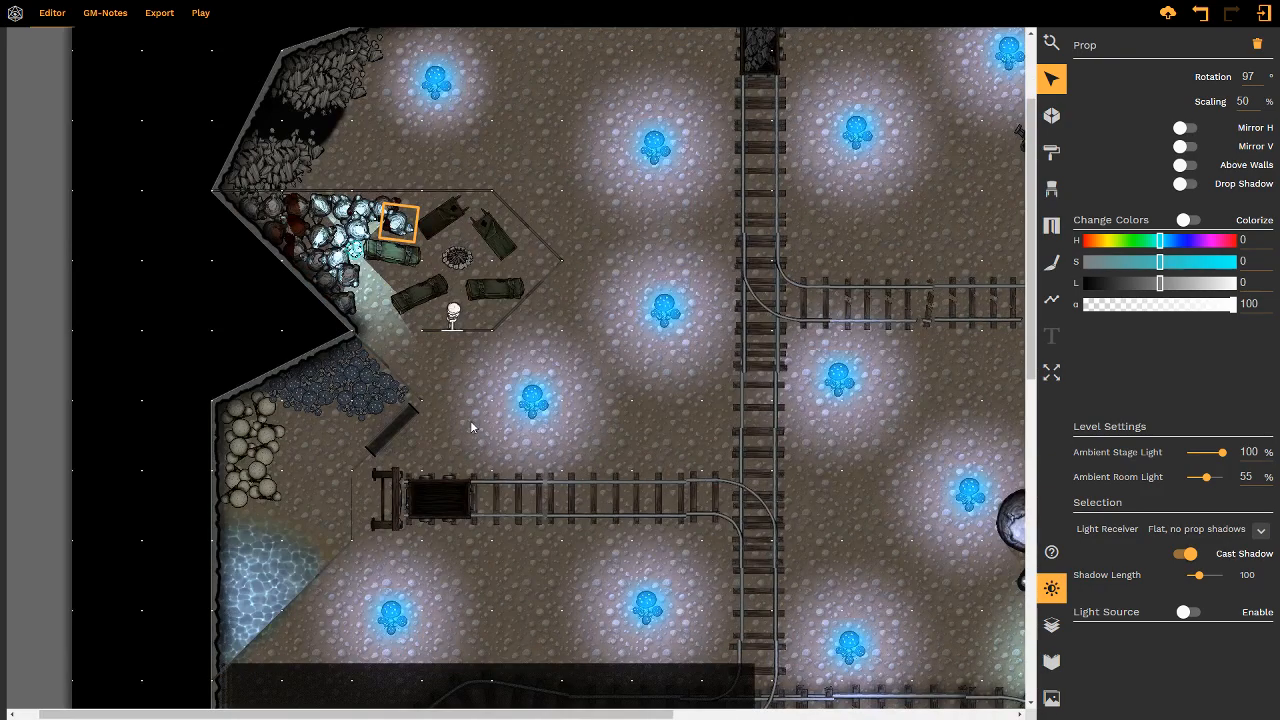
scroll(600, 458, down, 7)
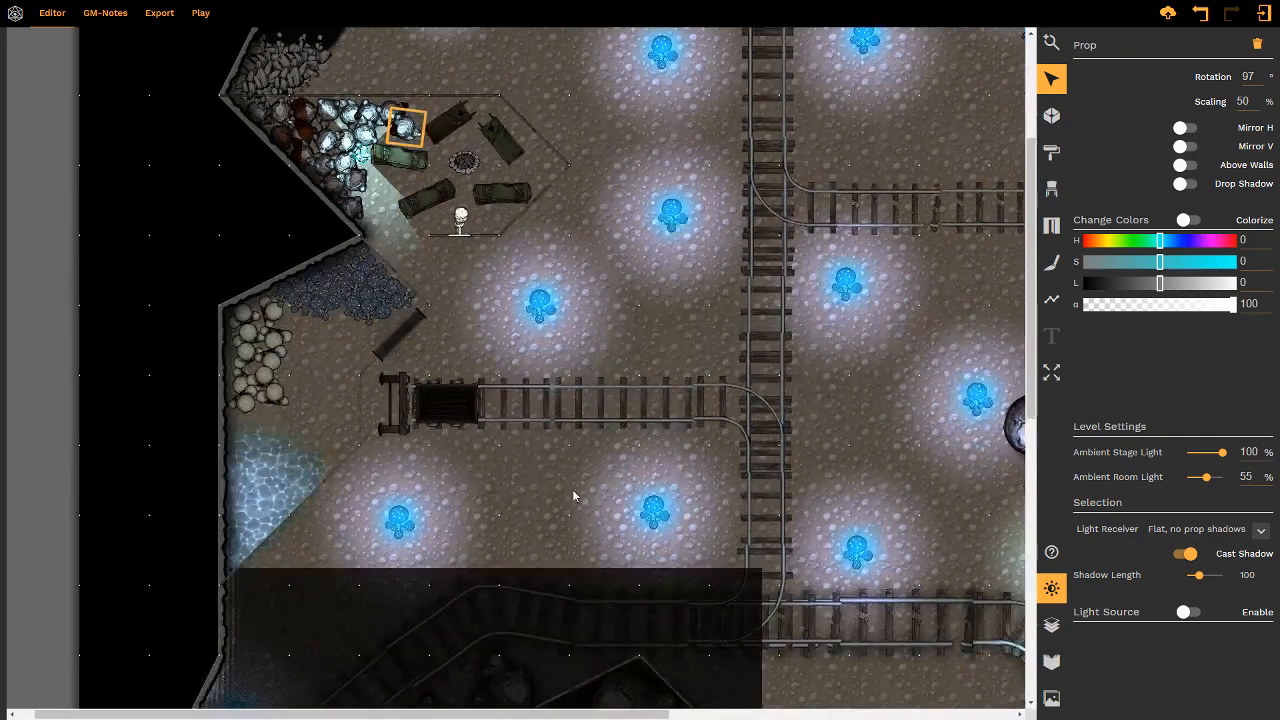
click(820, 597)
scroll(549, 466, down, 13)
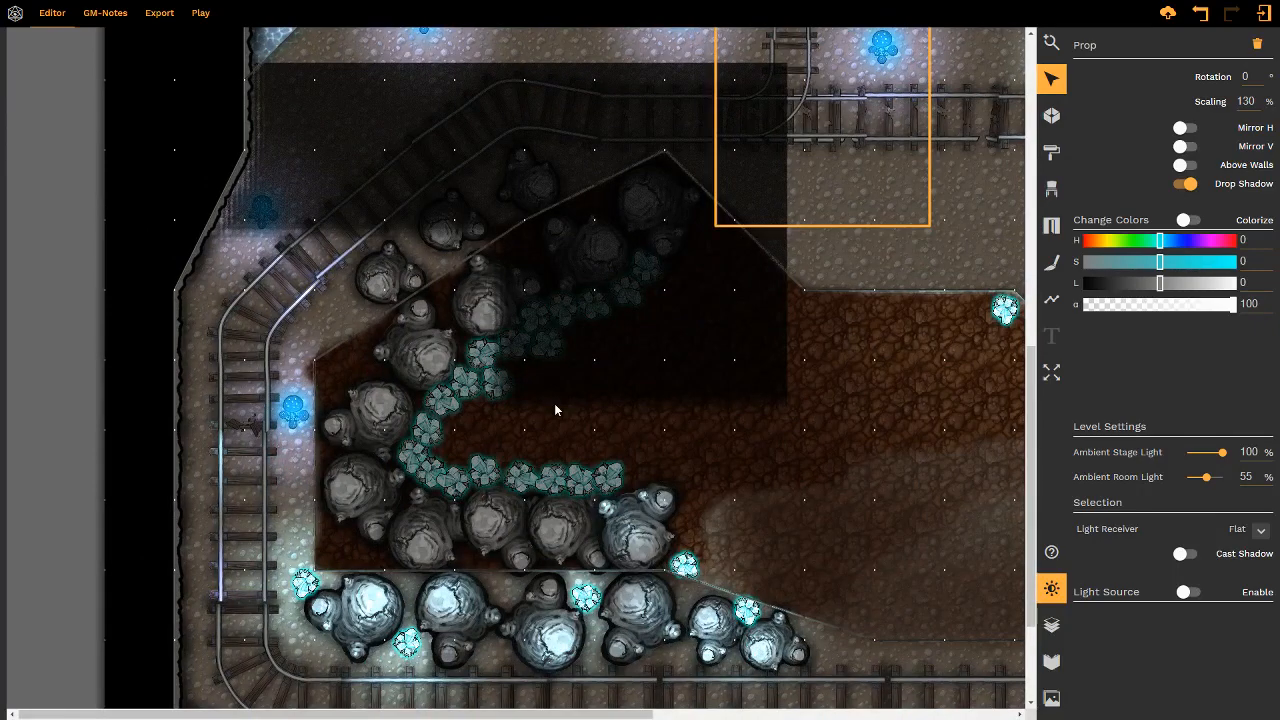
click(1167, 12)
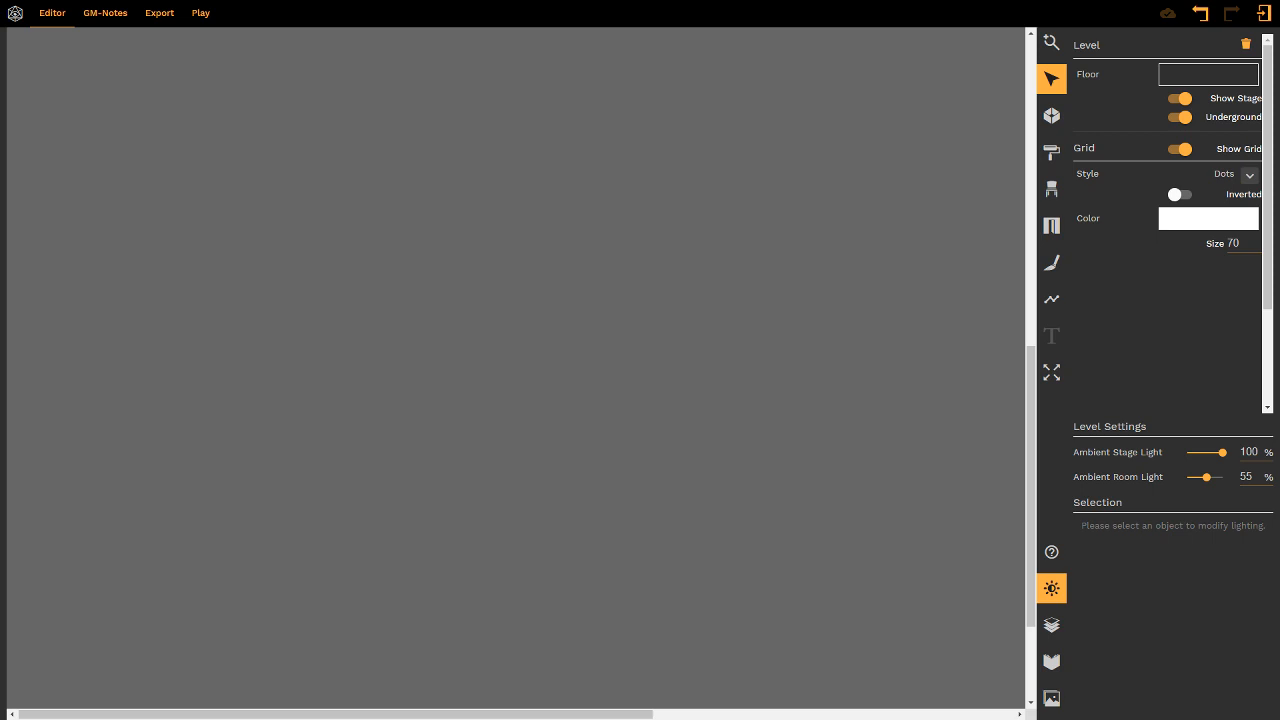
- Exit the blank editor to the dashboard and reopen the Dungeon Delver Streams map
click(597, 207)
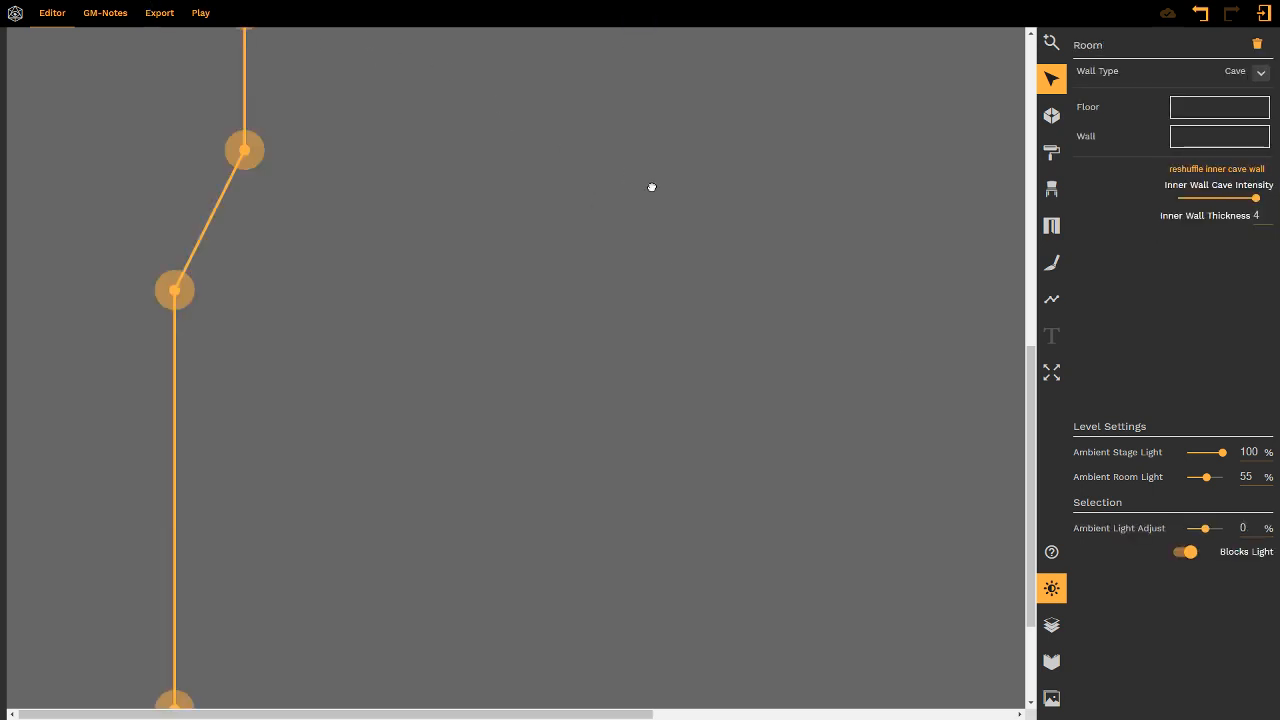
right_drag(651, 187, 539, 395)
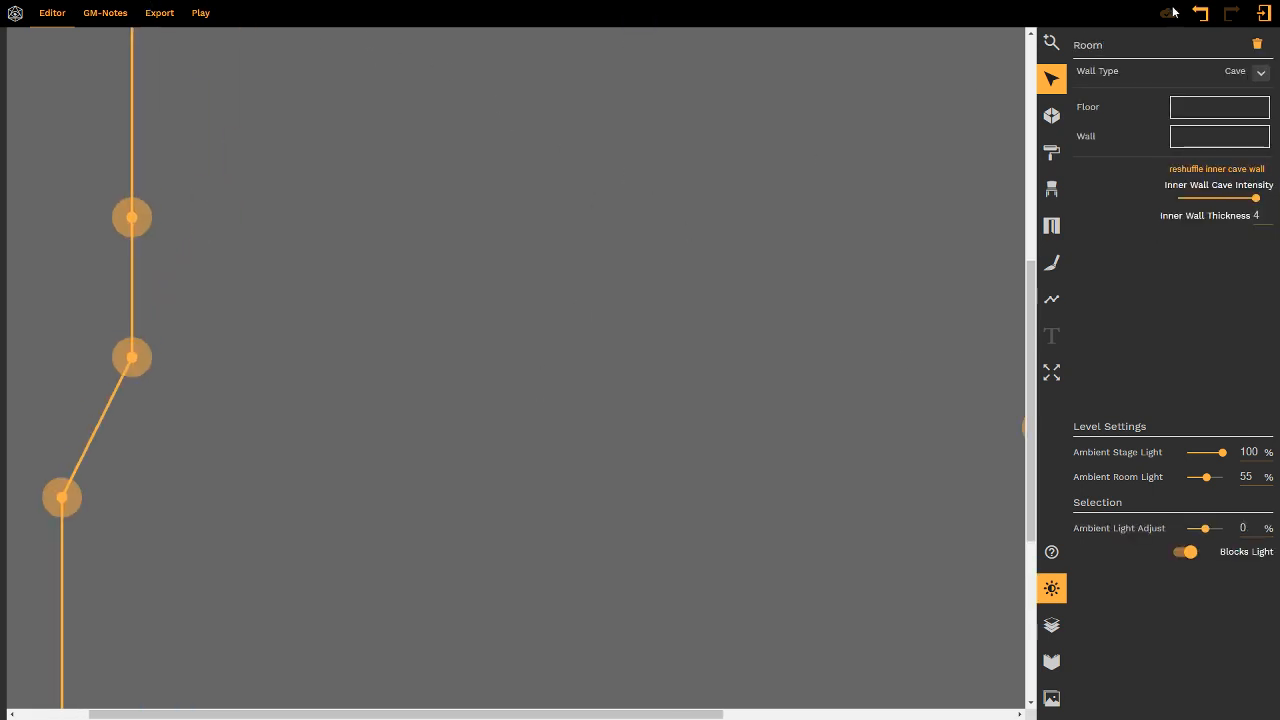
click(1264, 13)
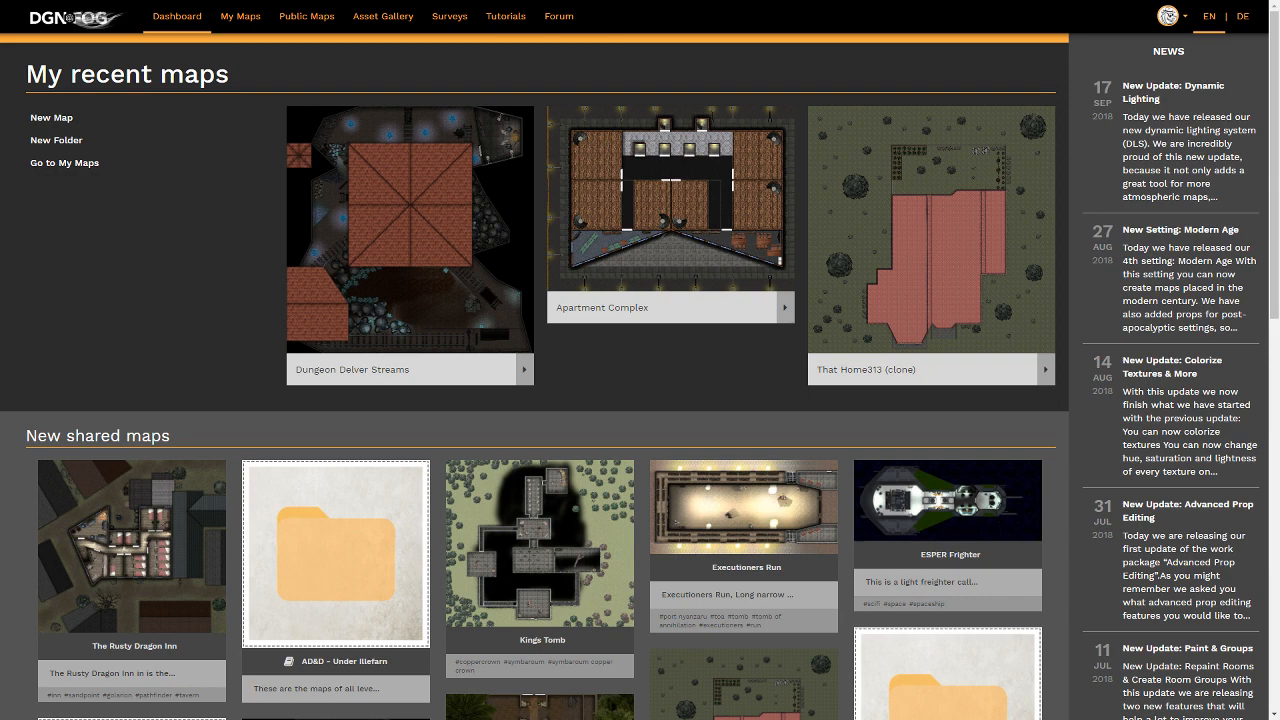
click(450, 222)
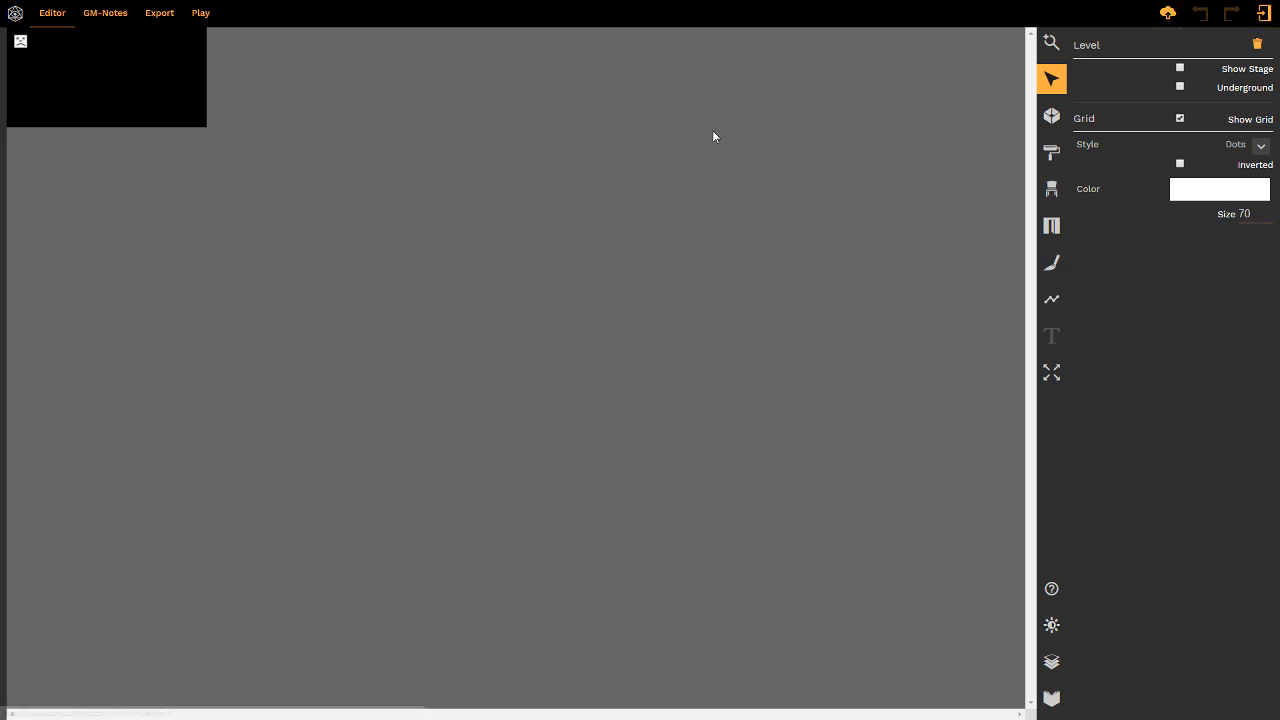
- Leave full screen and reload the map editor page, accepting the reload
key(F11)
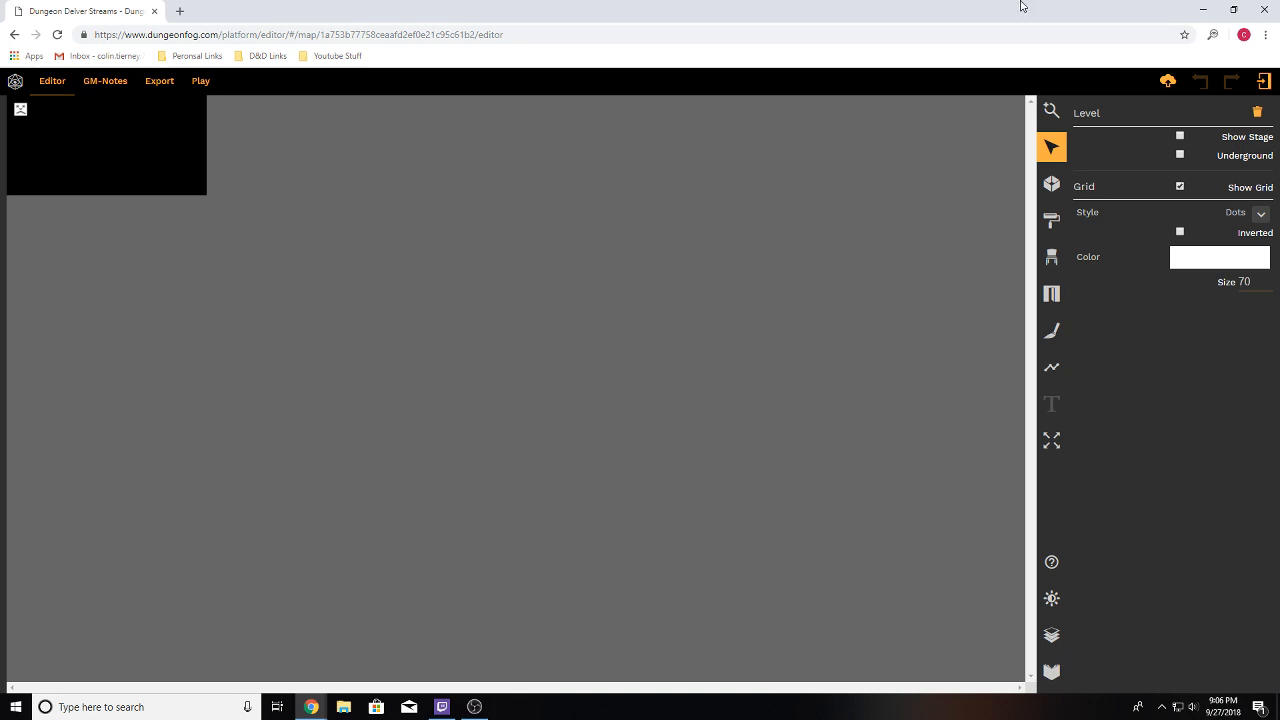
key(F5)
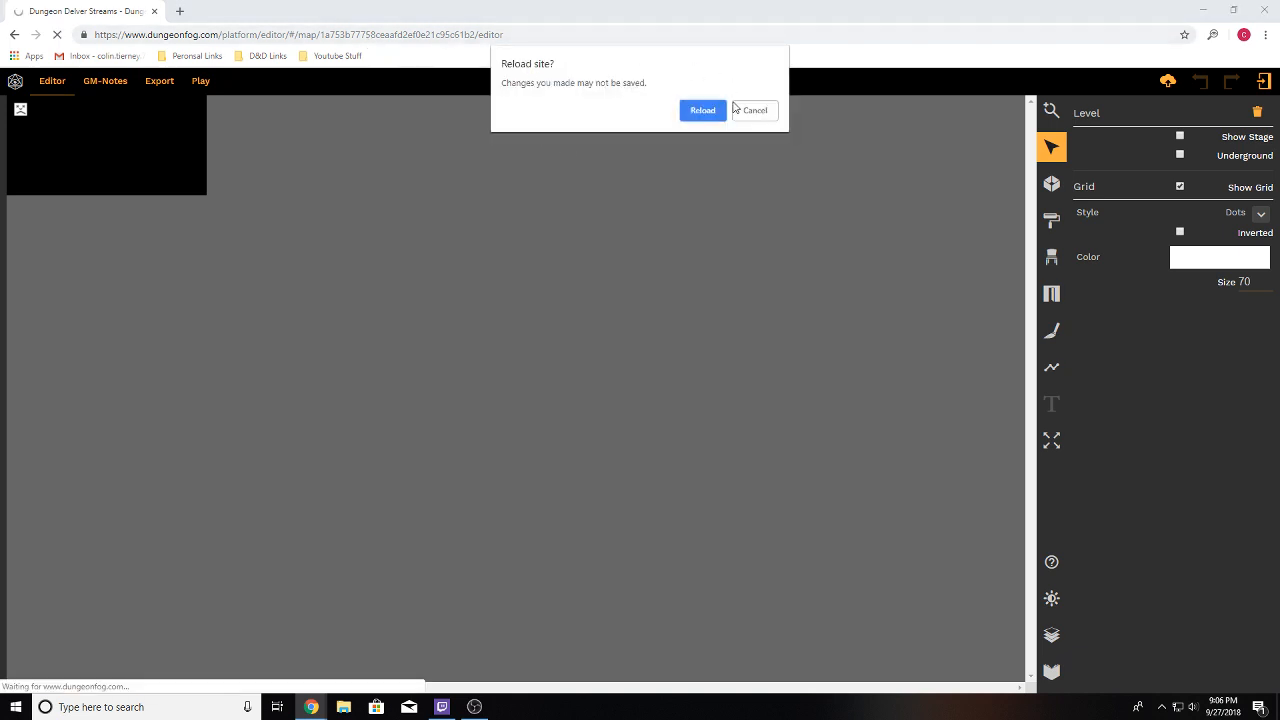
click(699, 115)
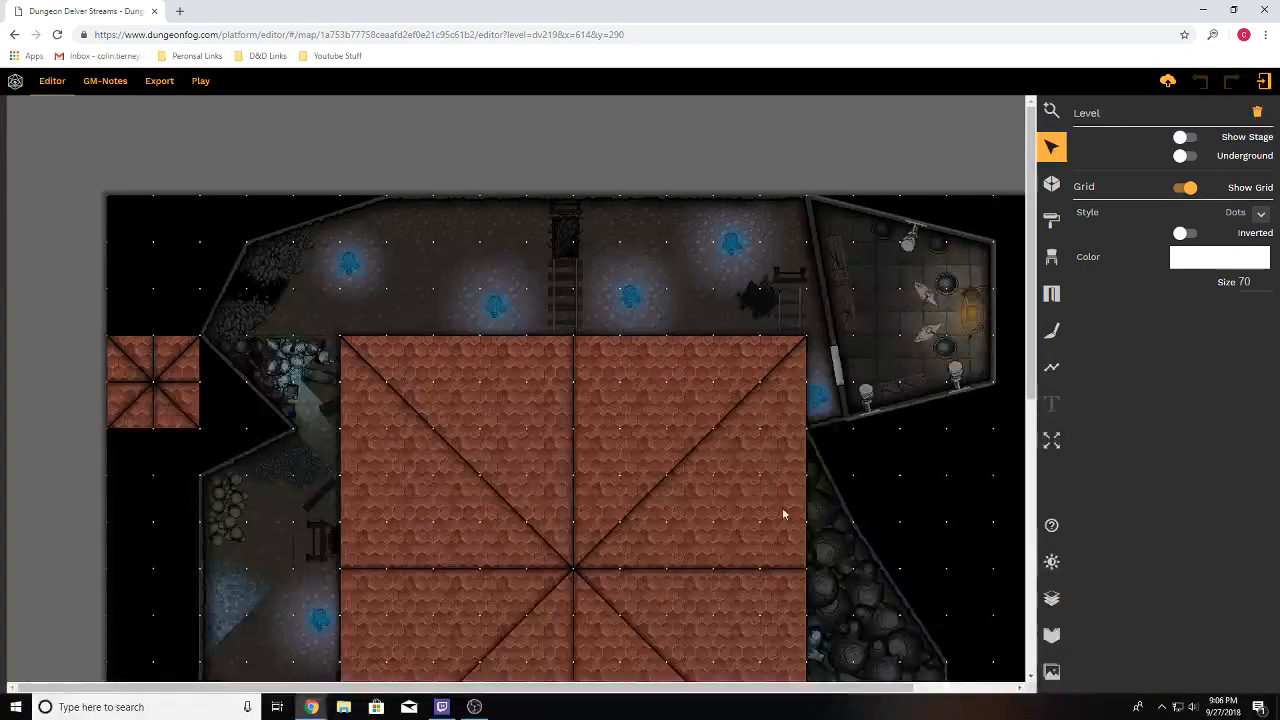
- Switch the map from the roof view to the Mines Lv 1 level
right_drag(783, 509, 693, 328)
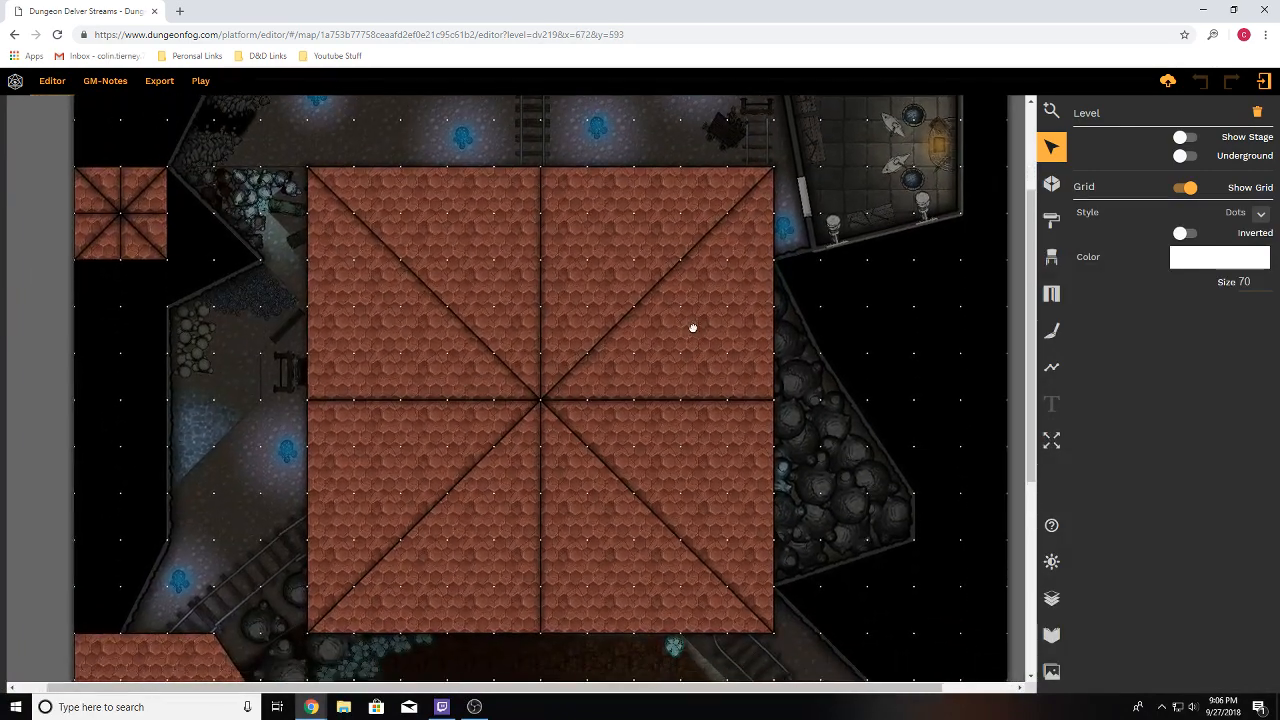
click(1052, 600)
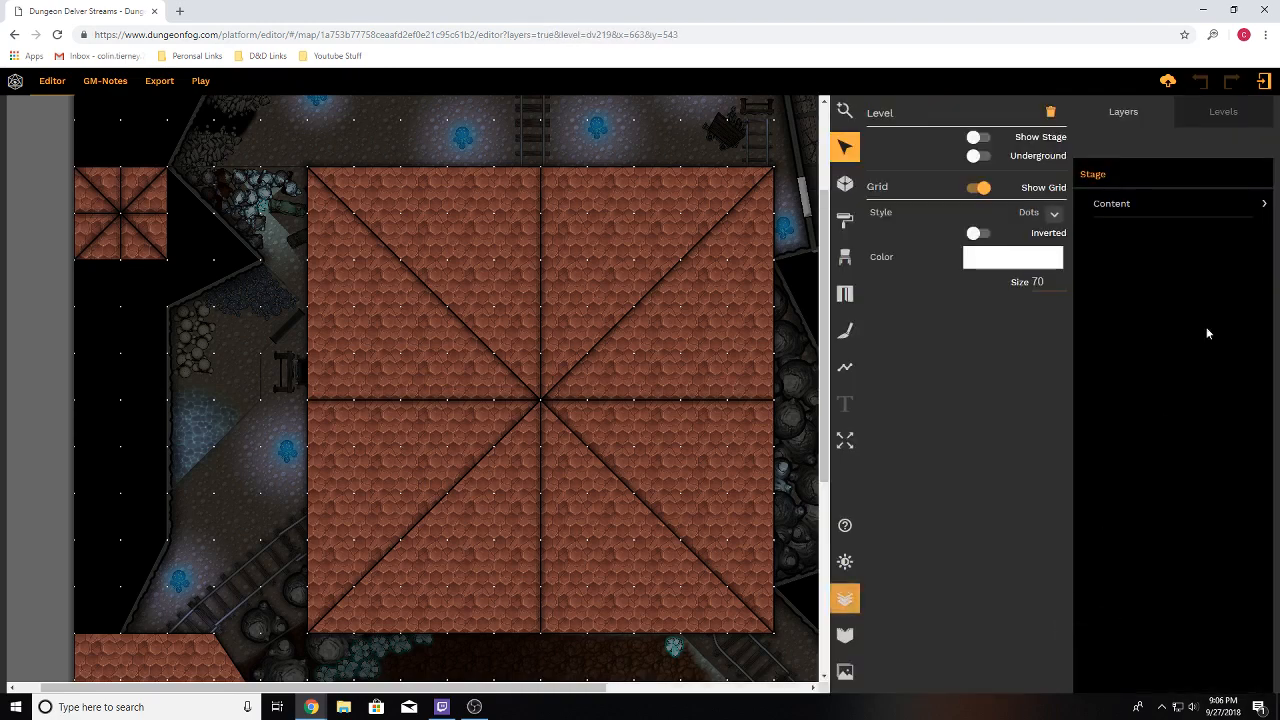
click(1222, 110)
click(1150, 264)
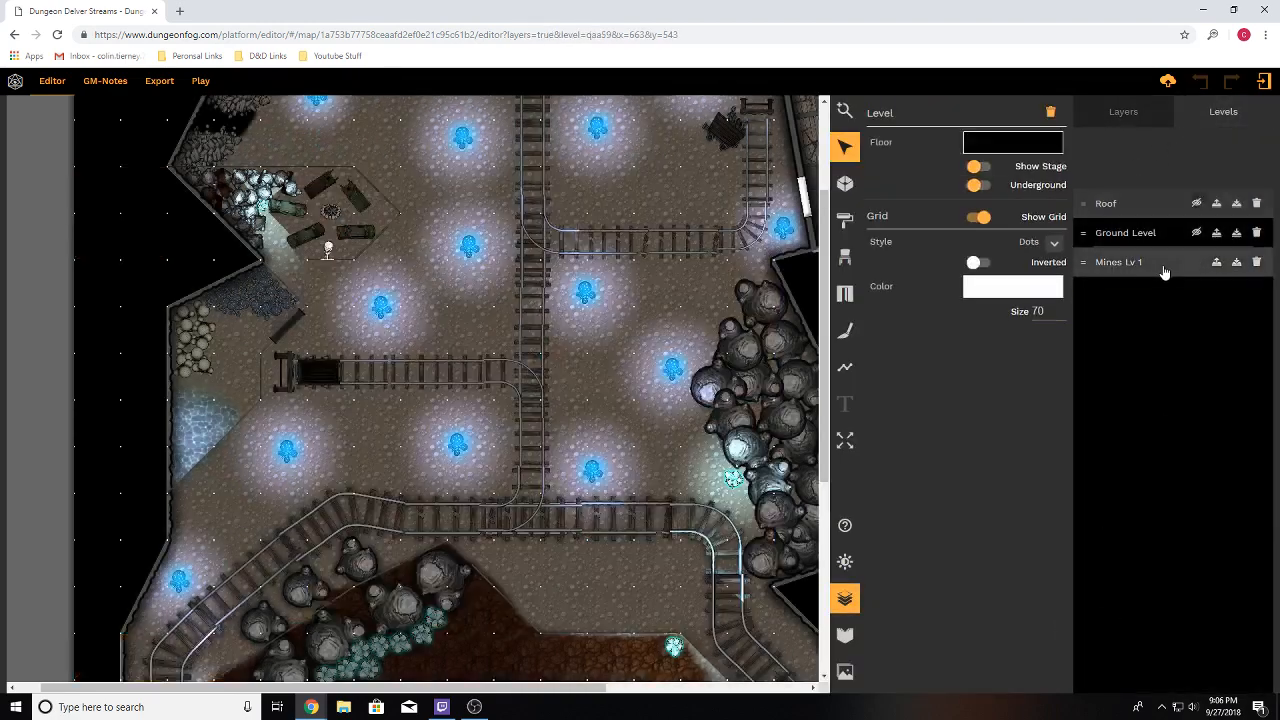
- Return the browser to full screen and hide the list of levels
right_drag(663, 390, 594, 346)
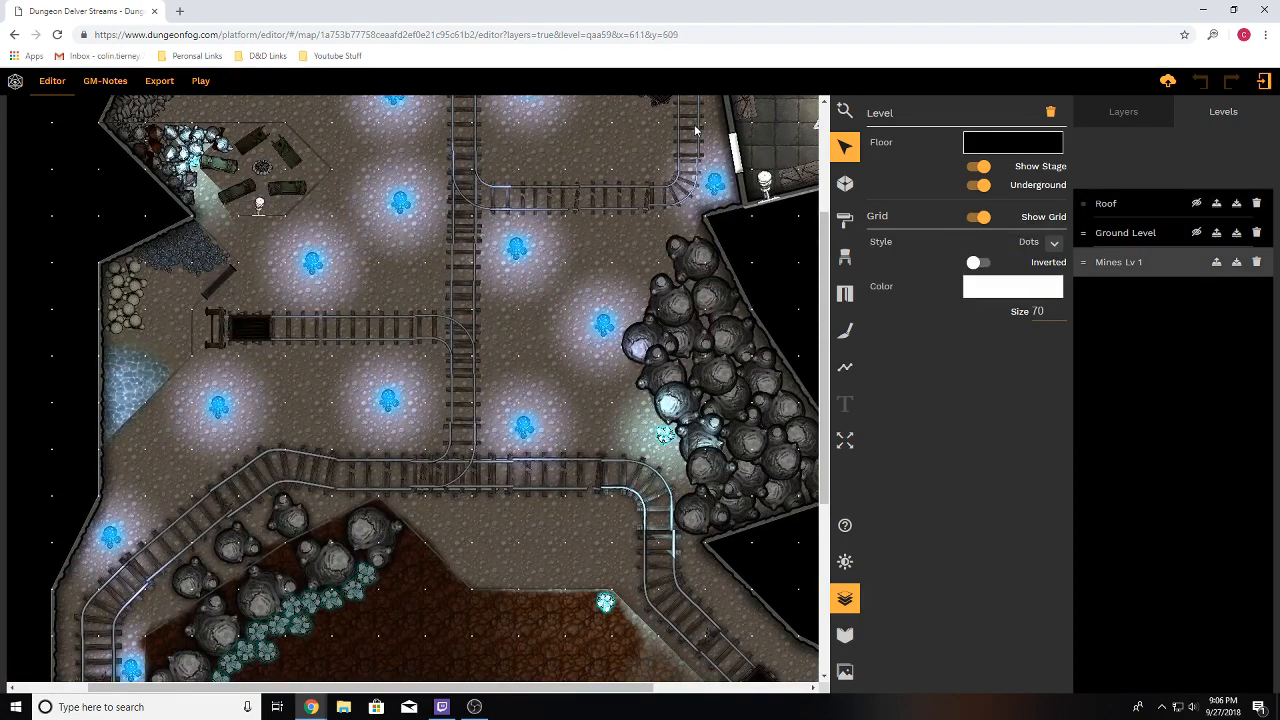
key(F11)
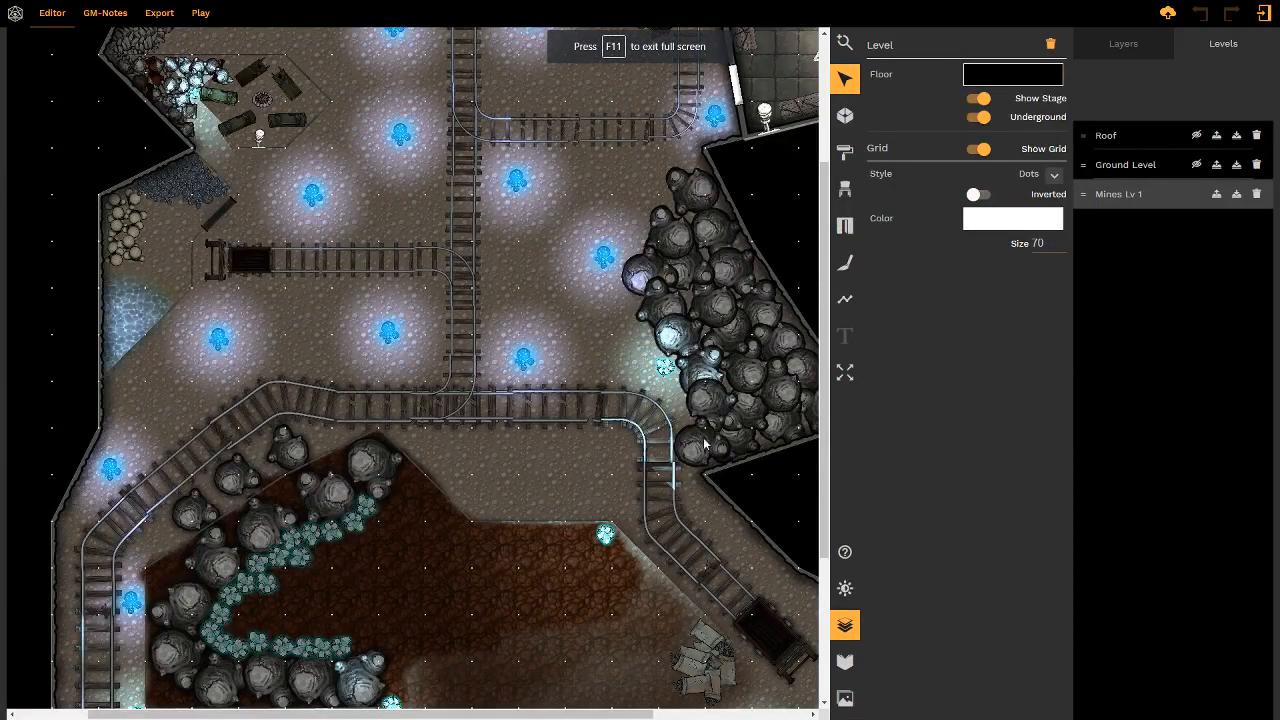
click(845, 625)
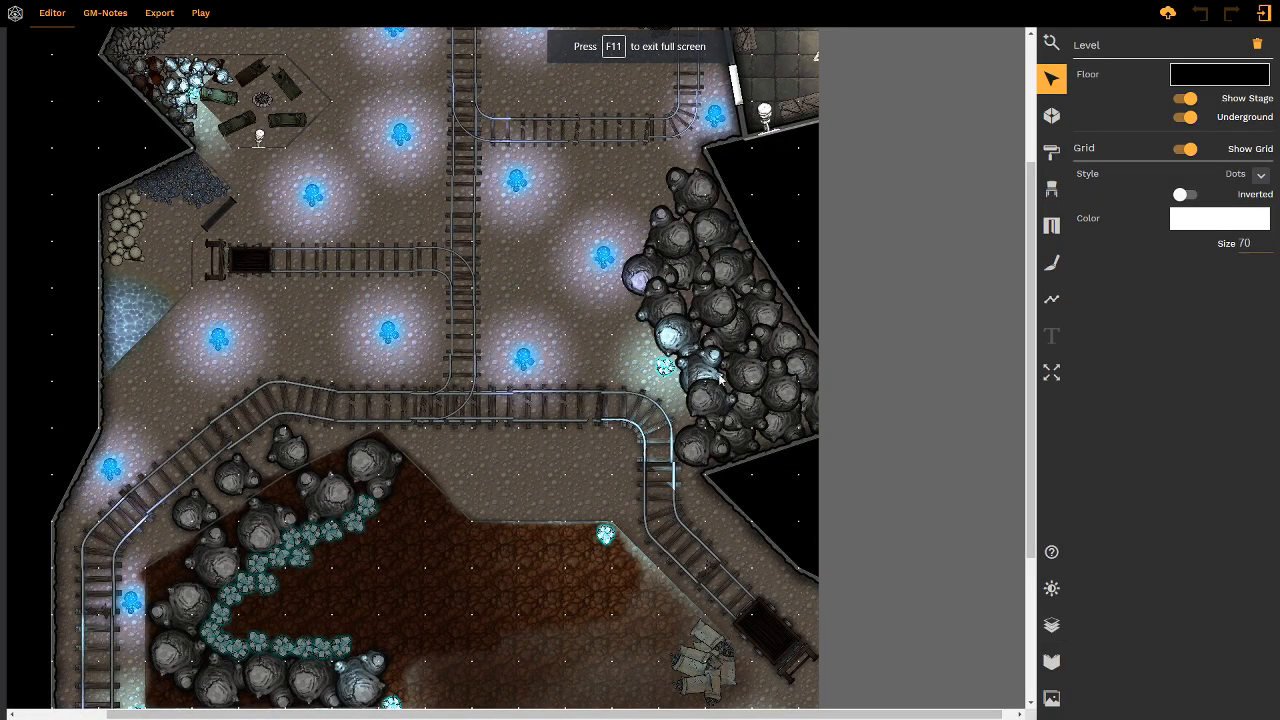